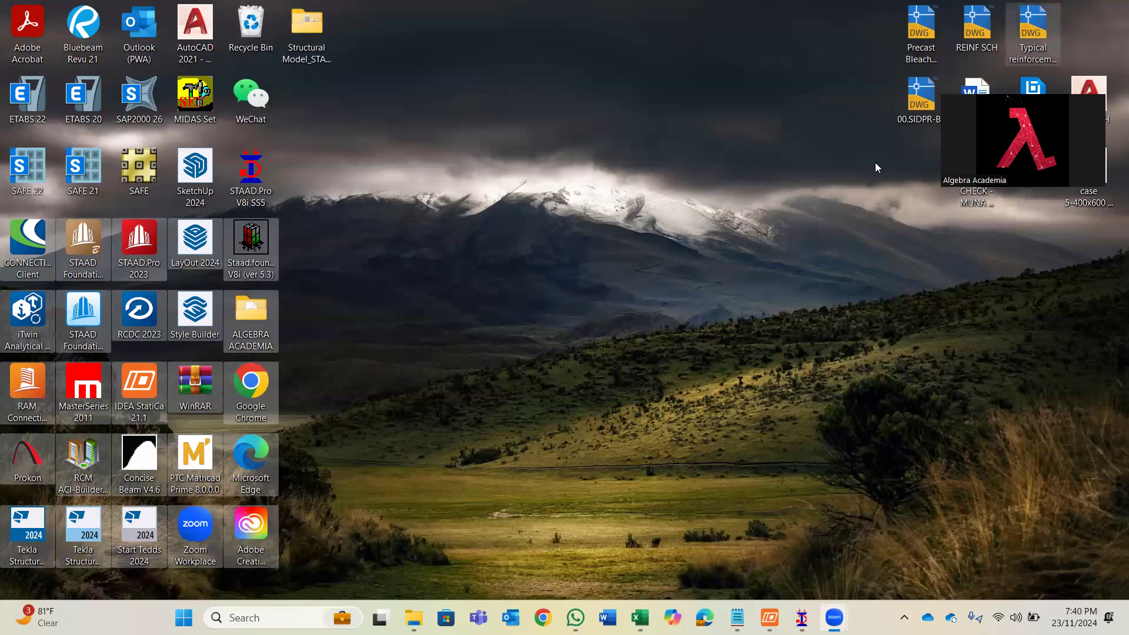
- Switch to the OFFICE BUILDING model in STAAD.Pro and show node numbers instead of beam numbers
{"action": "mouse_move", "coordinate": [803, 612]}
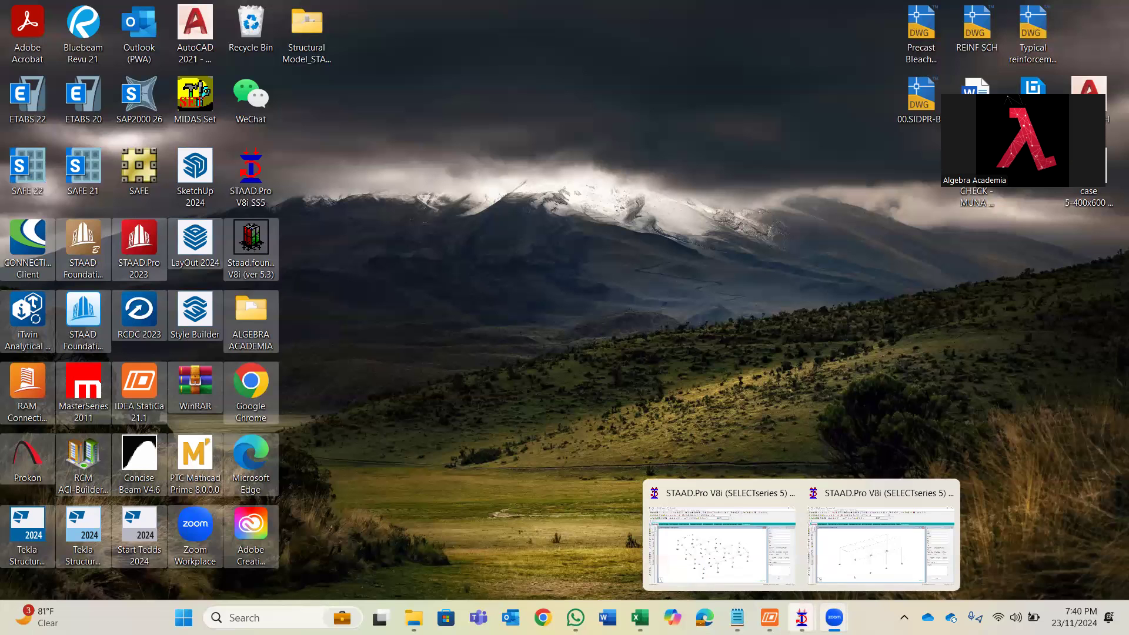
{"action": "left_click", "coordinate": [760, 564]}
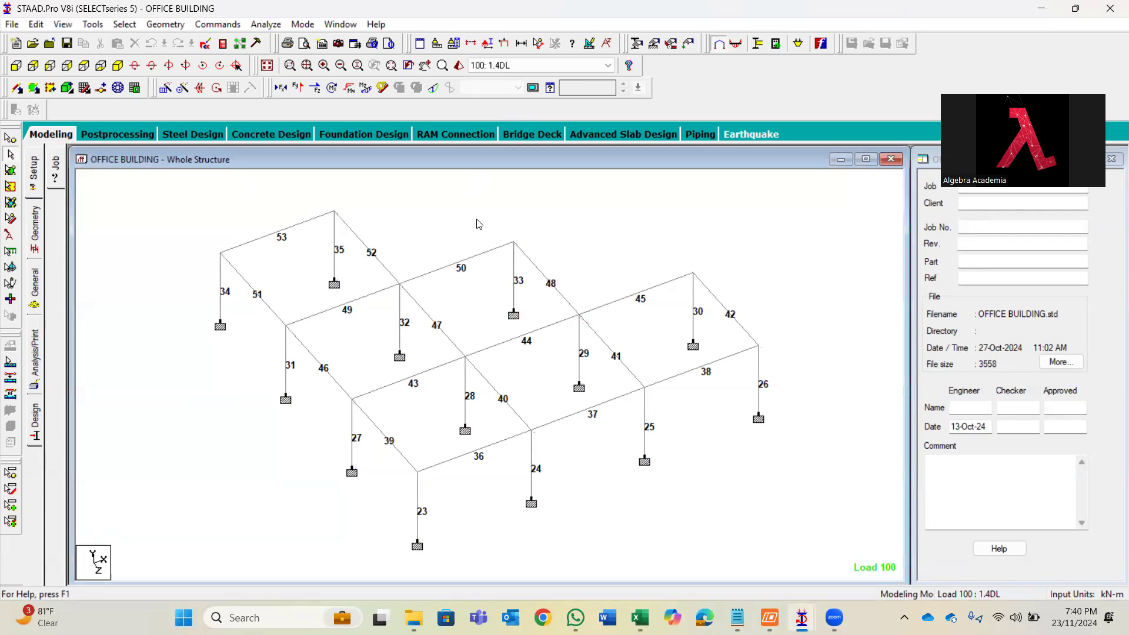
{"action": "key", "text": "shift+b"}
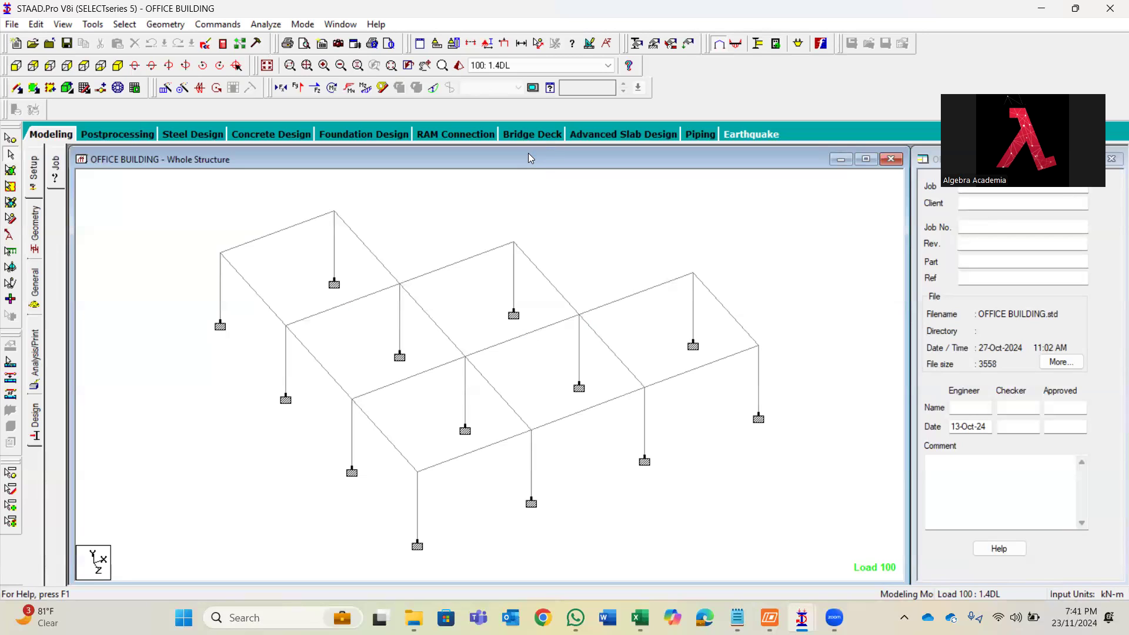
{"action": "key", "text": "shift+n"}
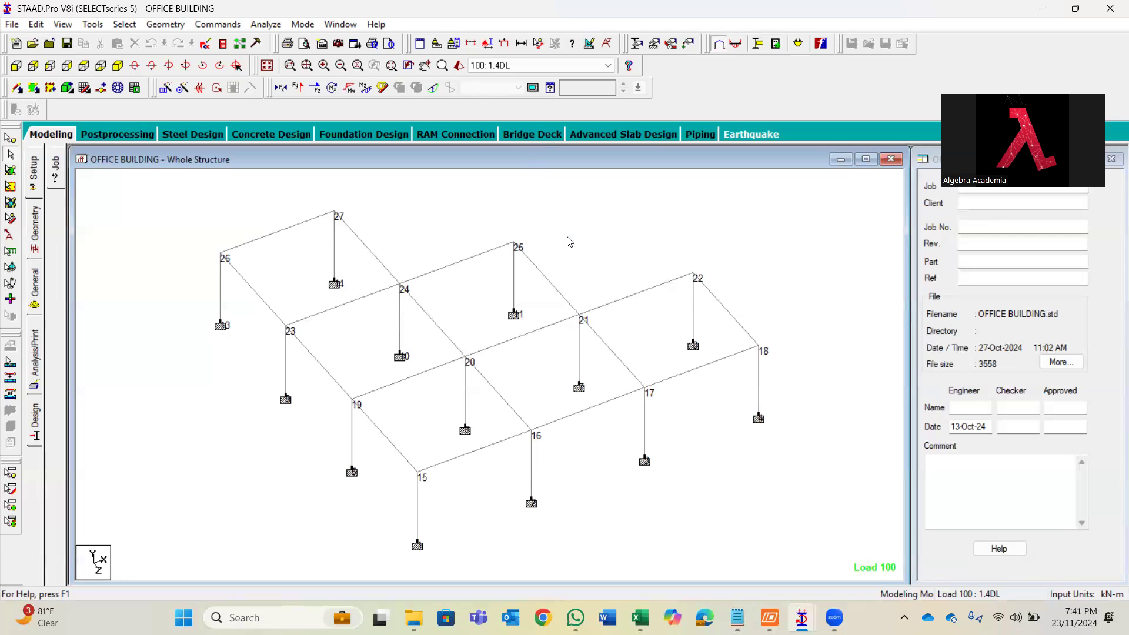
{"action": "left_click", "coordinate": [550, 89]}
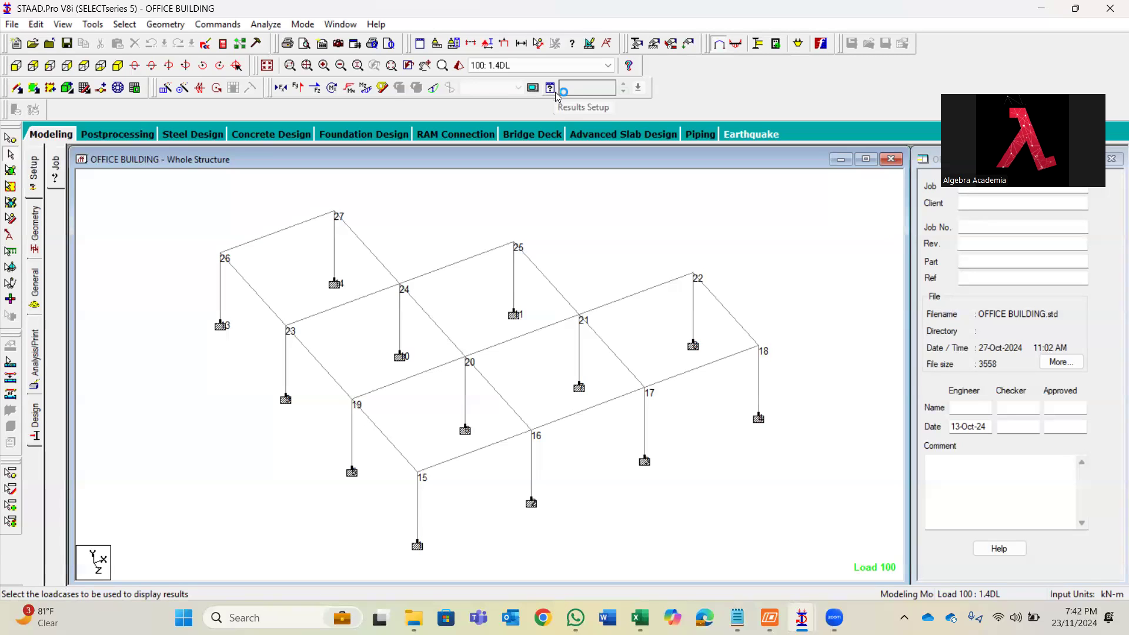
{"action": "left_click", "coordinate": [301, 26]}
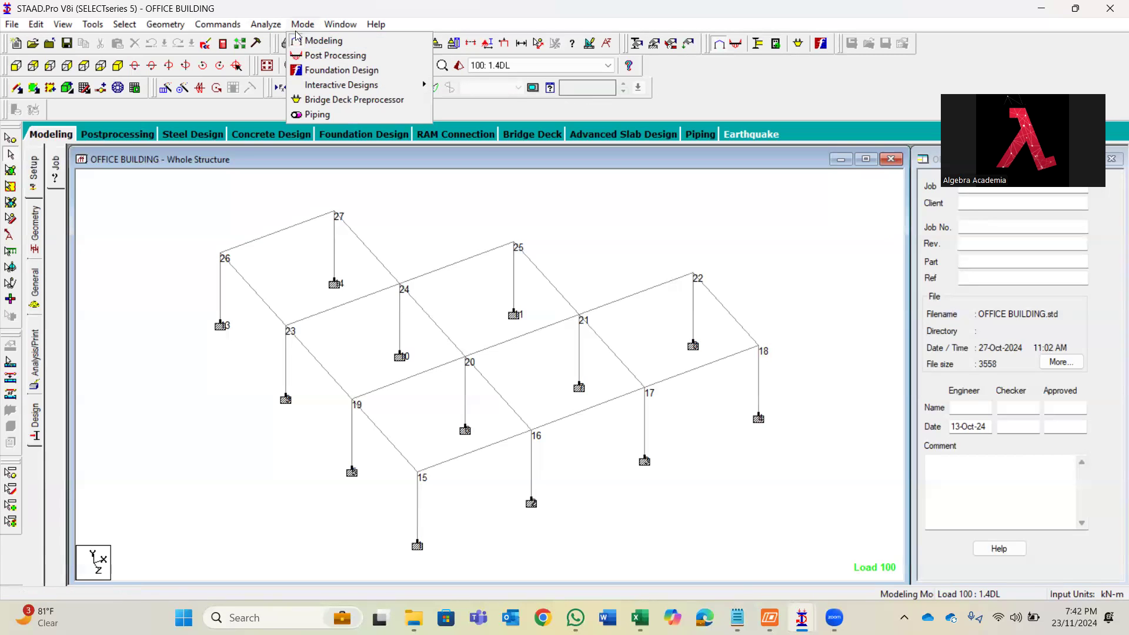
{"action": "left_click", "coordinate": [333, 55]}
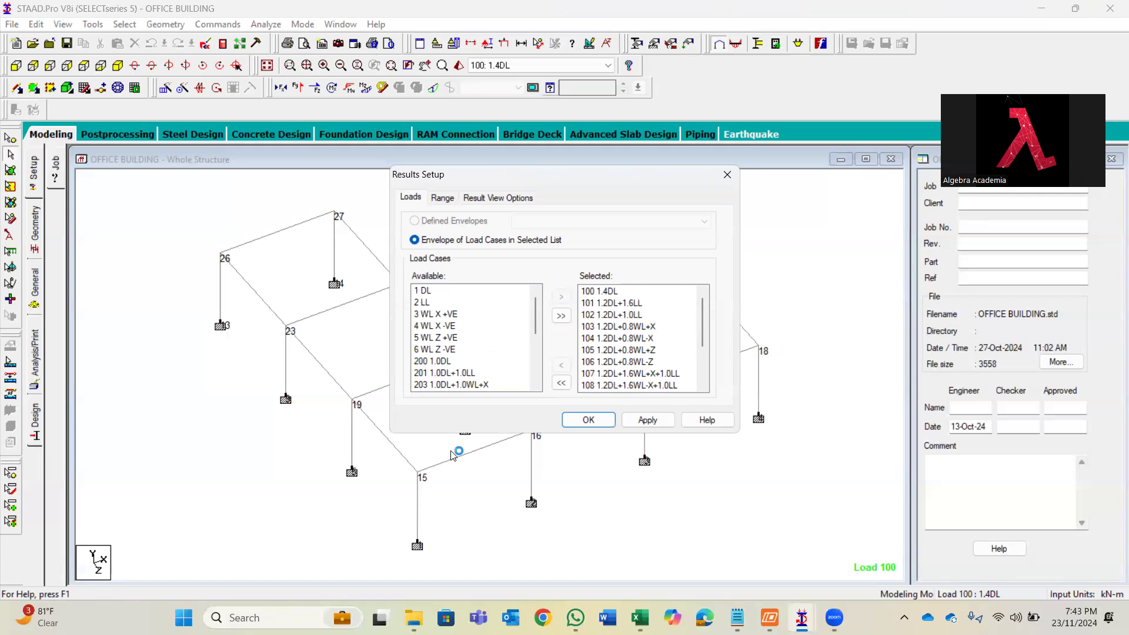
{"action": "left_click", "coordinate": [728, 175]}
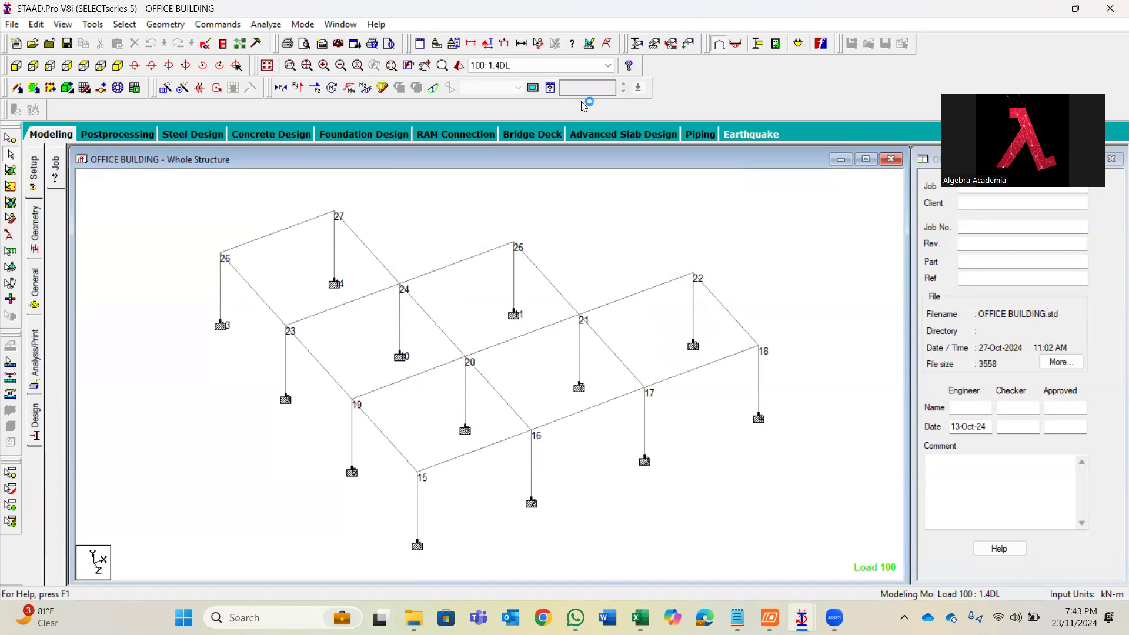
- Limit the results range to node 1, leaving the beams/plates/solids list empty
{"action": "left_click", "coordinate": [550, 88]}
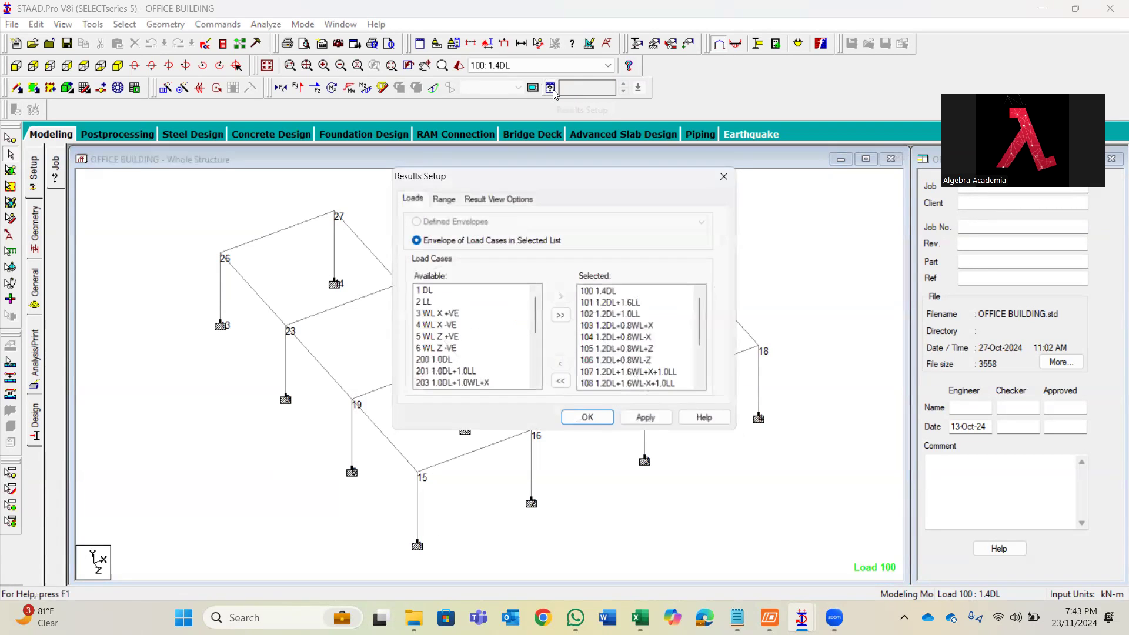
{"action": "left_click", "coordinate": [434, 301]}
{"action": "type", "text": "1"}
{"action": "key", "text": "Tab"}
{"action": "key", "text": "BackSpace"}
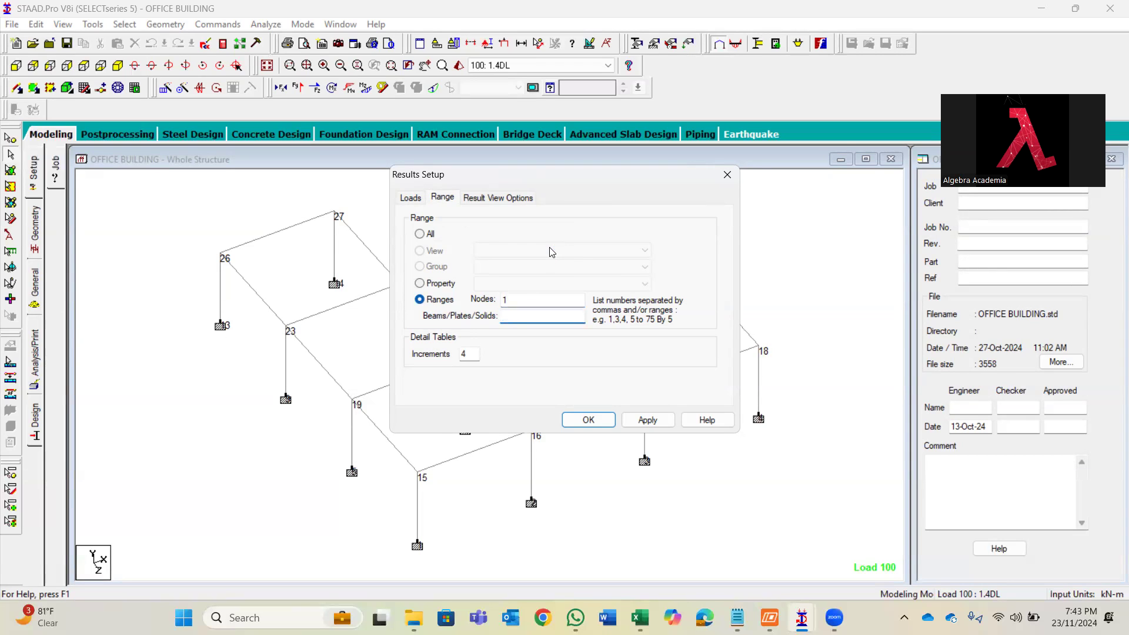
- Remove all load cases from the selected list of the results envelope
{"action": "left_click", "coordinate": [411, 198]}
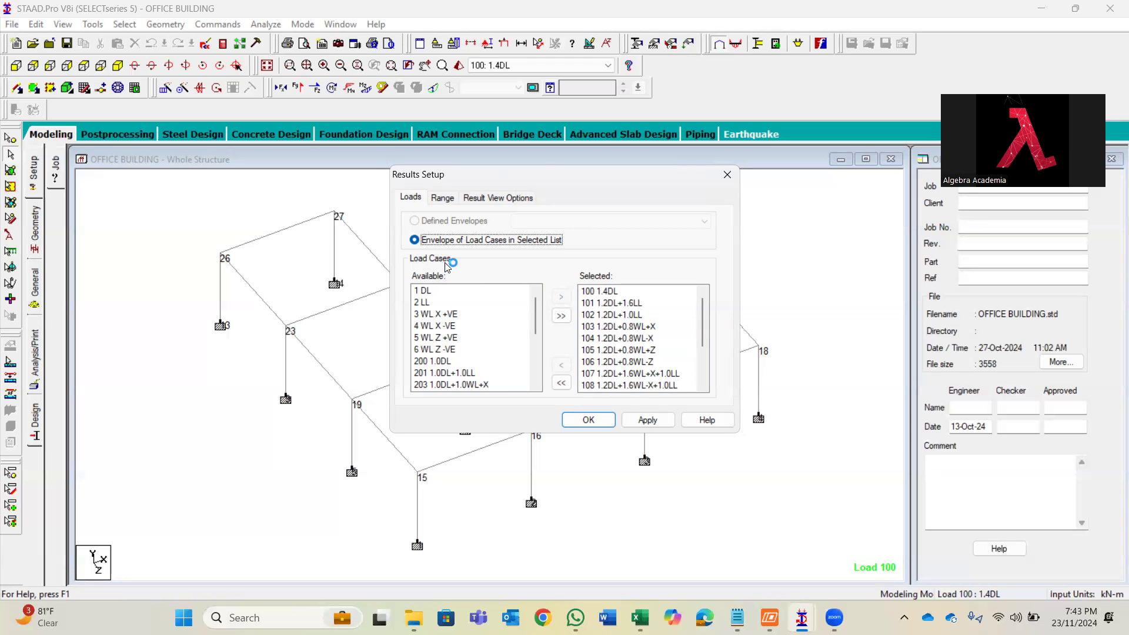
{"action": "scroll", "coordinate": [509, 346], "scroll_direction": "down", "scroll_amount": 4}
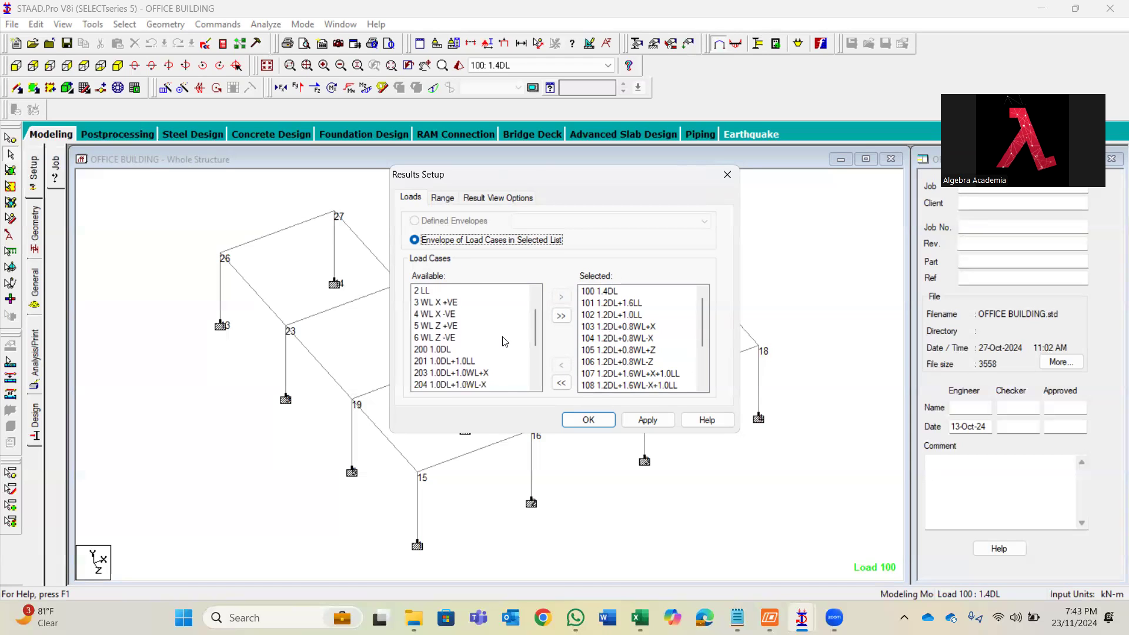
{"action": "left_click_drag", "start_coordinate": [700, 320], "coordinate": [635, 360]}
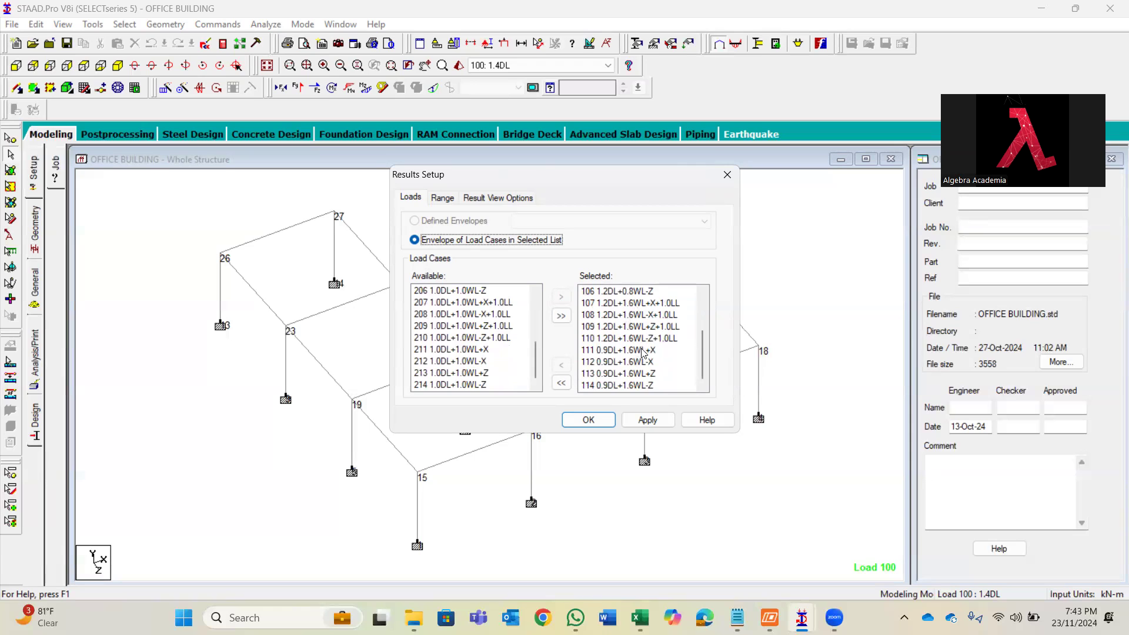
{"action": "left_click", "coordinate": [561, 382]}
- Add load combinations 100 to 114 to the results envelope and accept the results setup
{"action": "scroll", "coordinate": [432, 360], "scroll_direction": "down", "scroll_amount": 1}
{"action": "scroll", "coordinate": [433, 359], "scroll_direction": "up", "scroll_amount": 3}
{"action": "left_click_drag", "start_coordinate": [433, 358], "coordinate": [438, 382]}
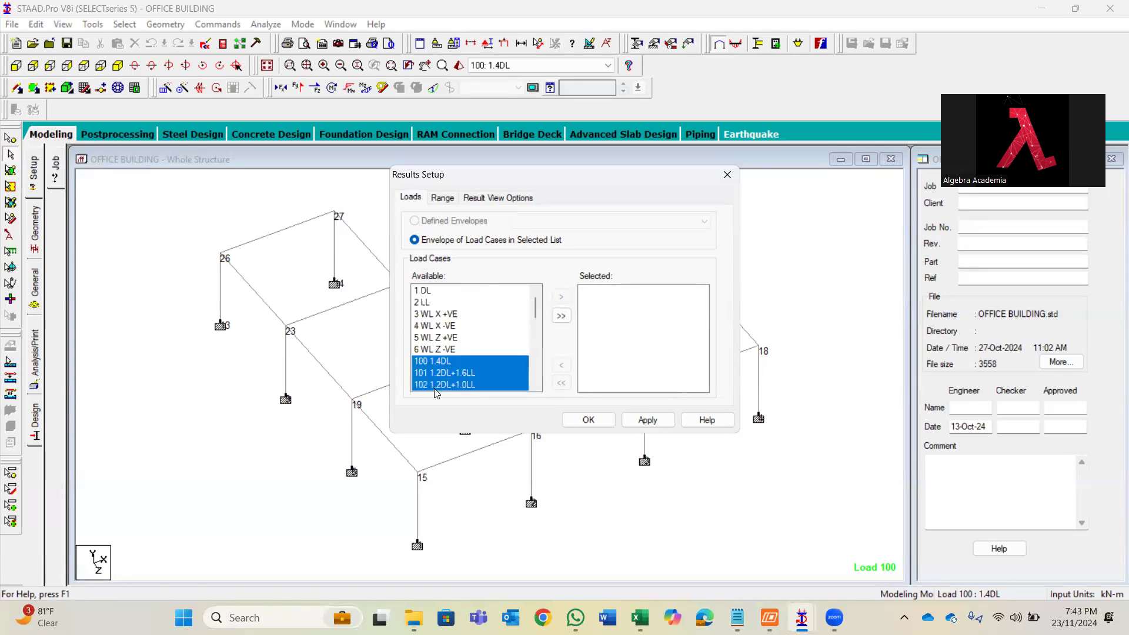
{"action": "scroll", "coordinate": [477, 329], "scroll_direction": "down", "scroll_amount": 2}
{"action": "left_click_drag", "start_coordinate": [477, 327], "coordinate": [483, 360], "text": "ctrl"}
{"action": "scroll", "coordinate": [489, 340], "scroll_direction": "down", "scroll_amount": 2}
{"action": "left_click_drag", "start_coordinate": [497, 302], "coordinate": [499, 355], "text": "ctrl"}
{"action": "scroll", "coordinate": [495, 344], "scroll_direction": "down", "scroll_amount": 2}
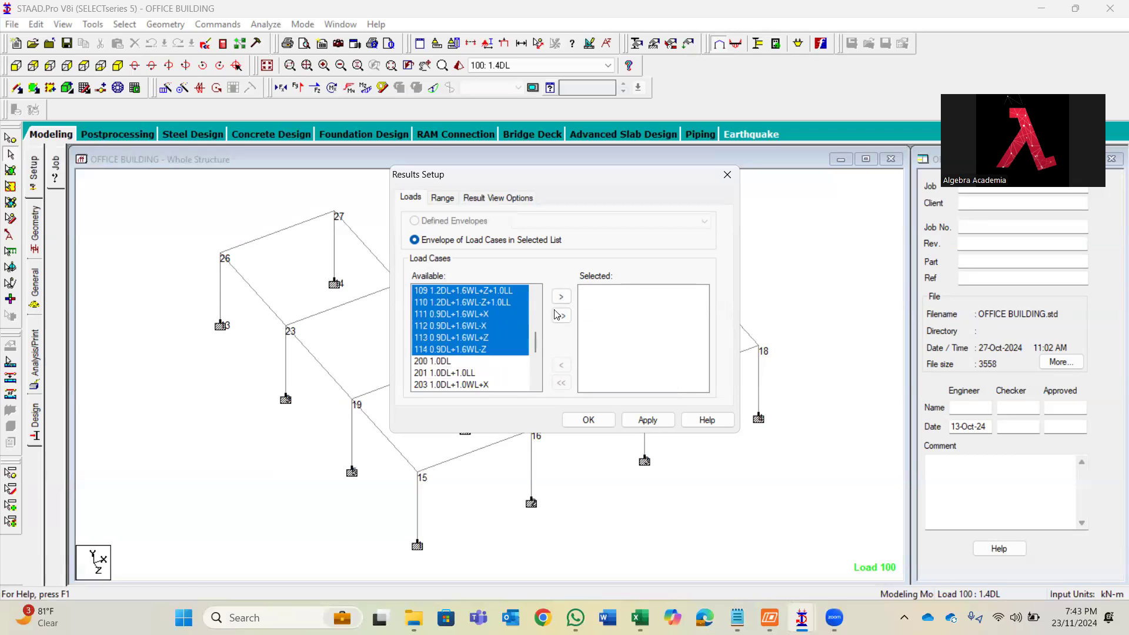
{"action": "left_click", "coordinate": [561, 297]}
{"action": "left_click", "coordinate": [600, 420]}
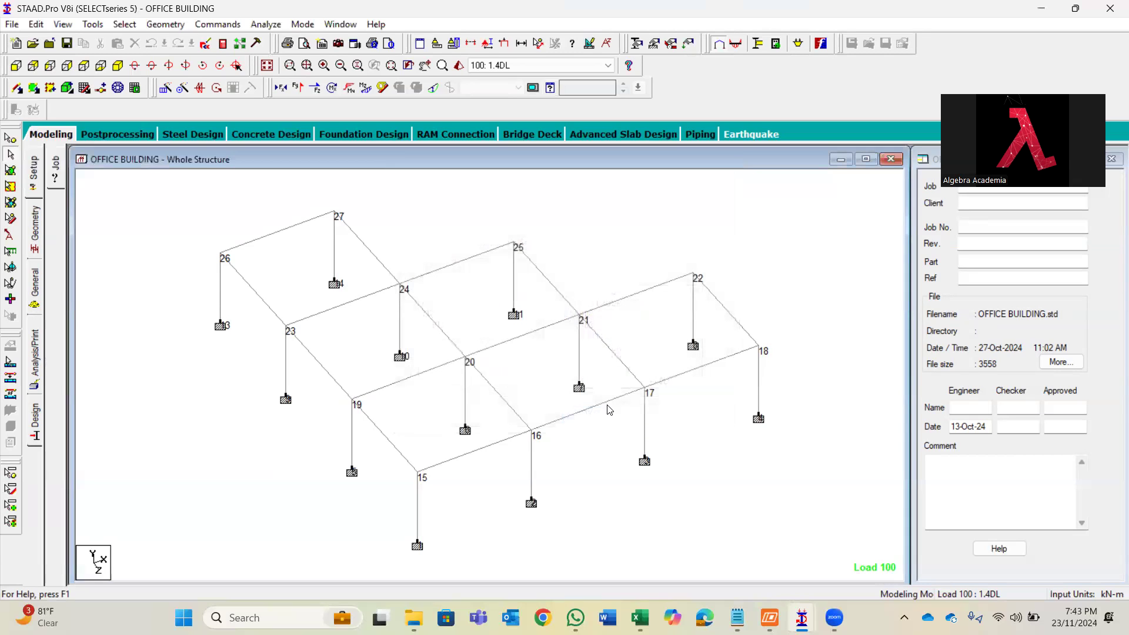
- Enter postprocessing mode and display the support reactions of the structure
{"action": "left_click", "coordinate": [296, 24]}
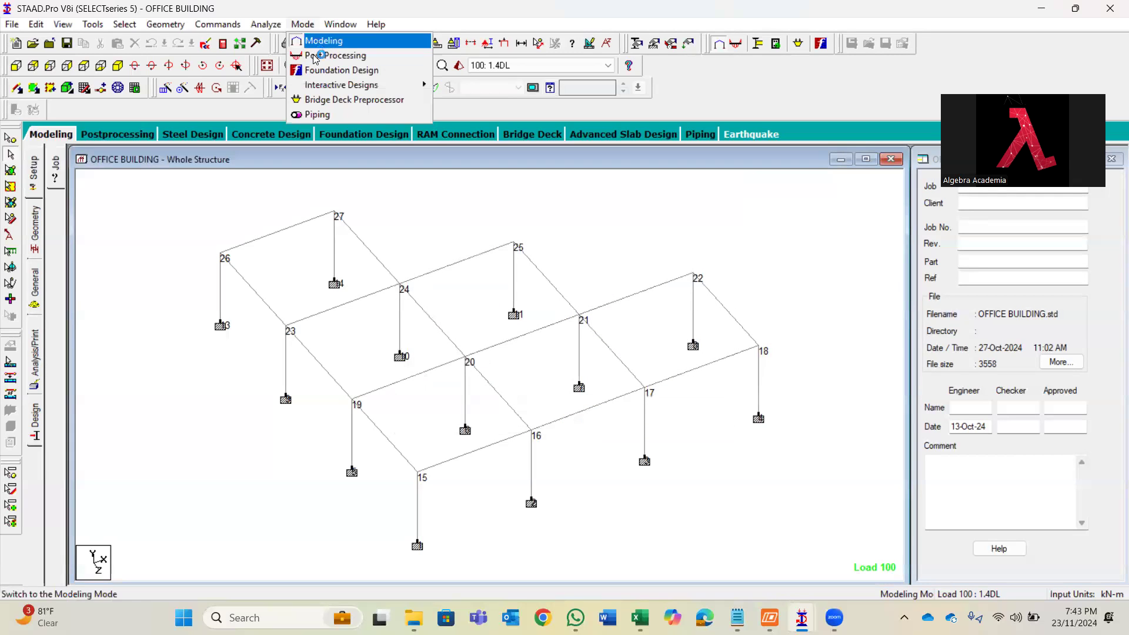
{"action": "left_click", "coordinate": [316, 58]}
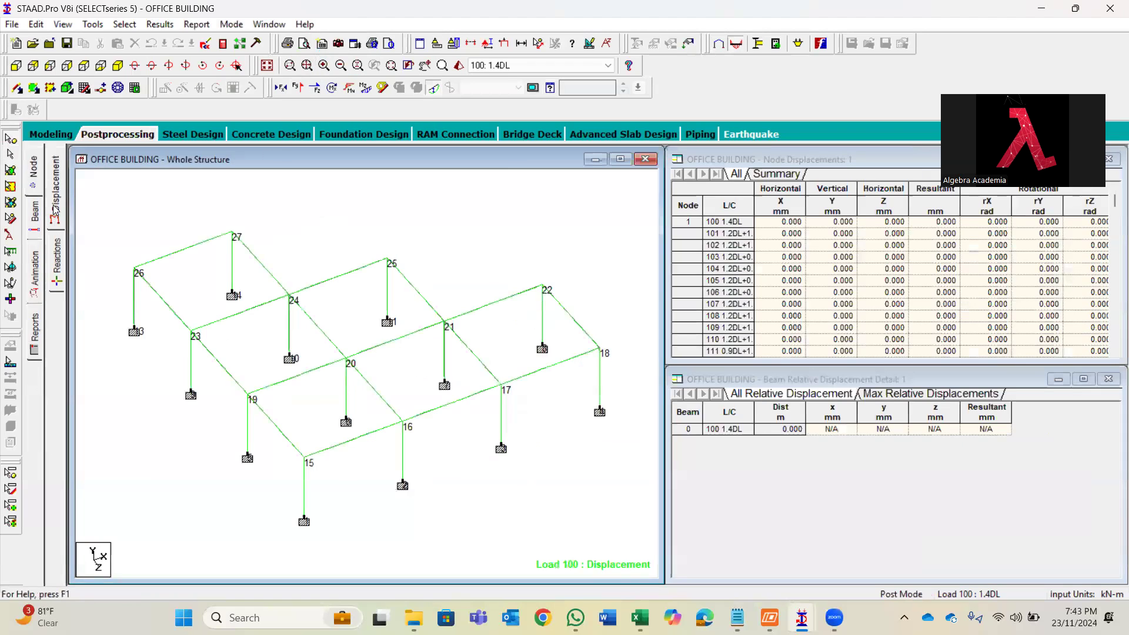
{"action": "left_click", "coordinate": [59, 257]}
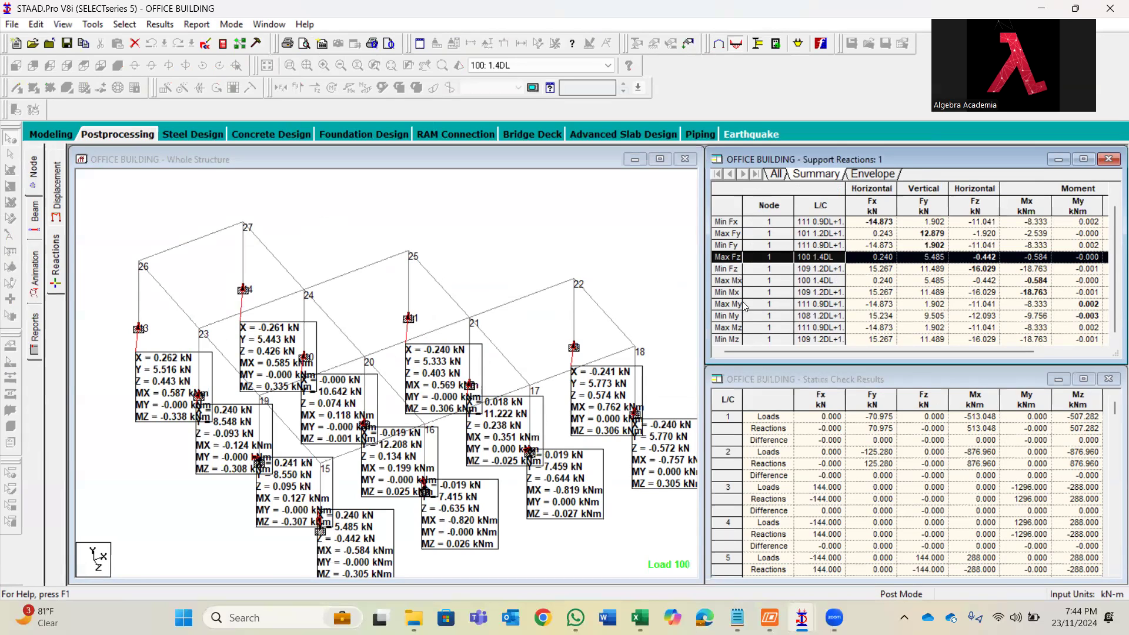
- Look up the details of the support node directly below node 26
{"action": "left_click", "coordinate": [342, 272]}
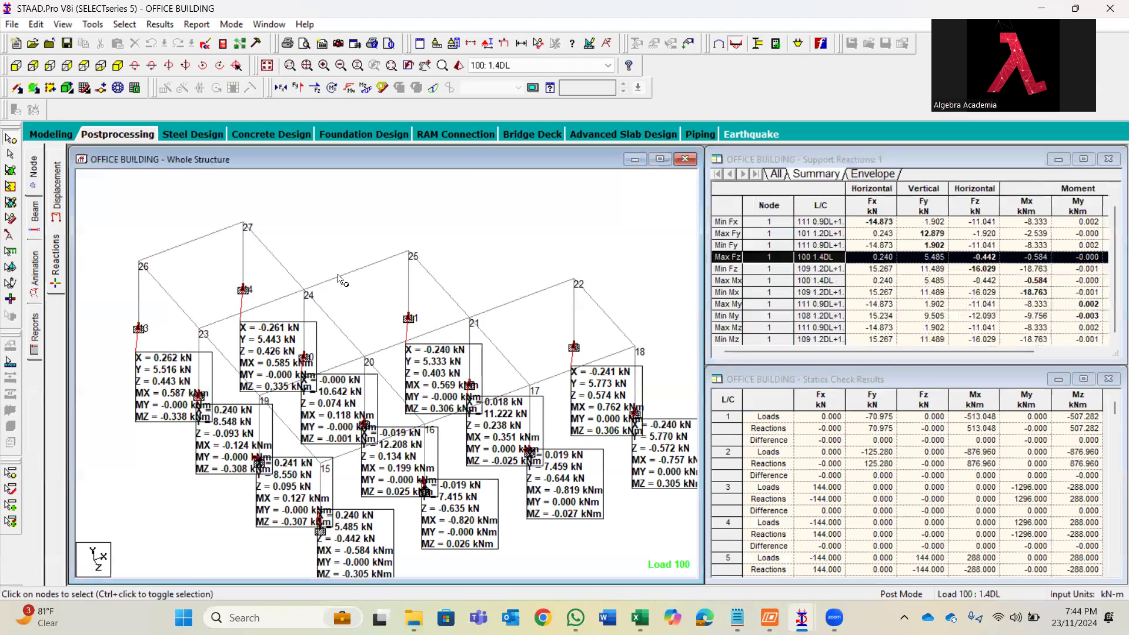
{"action": "scroll", "coordinate": [356, 348], "scroll_direction": "up", "scroll_amount": 4}
{"action": "scroll", "coordinate": [360, 353], "scroll_direction": "down", "scroll_amount": 1}
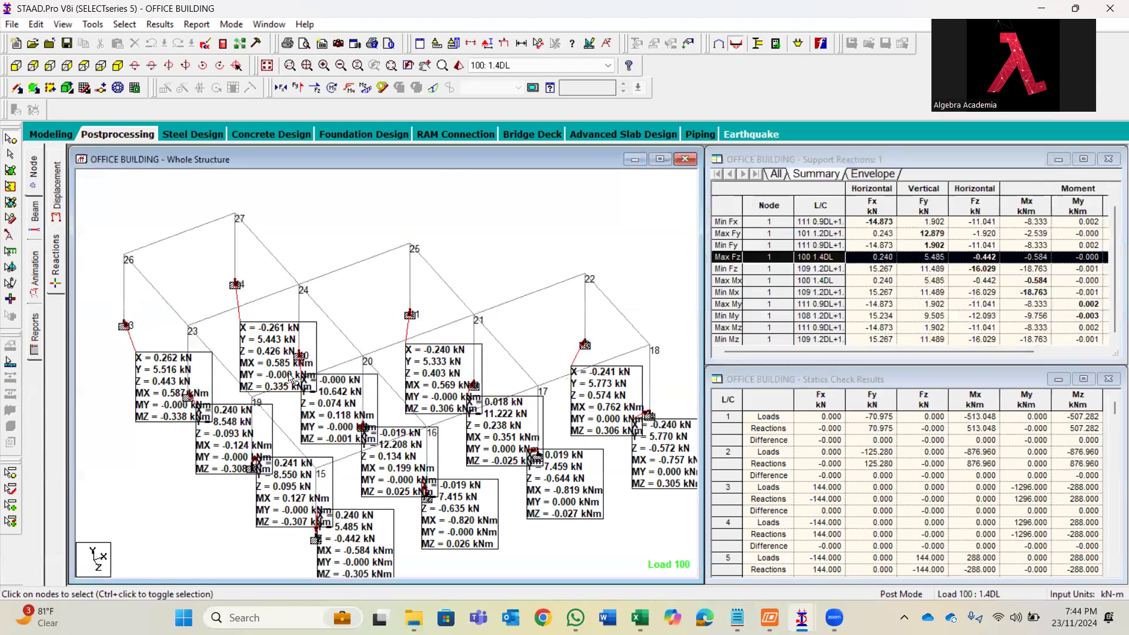
{"action": "left_click", "coordinate": [125, 327]}
{"action": "double_click", "coordinate": [125, 326]}
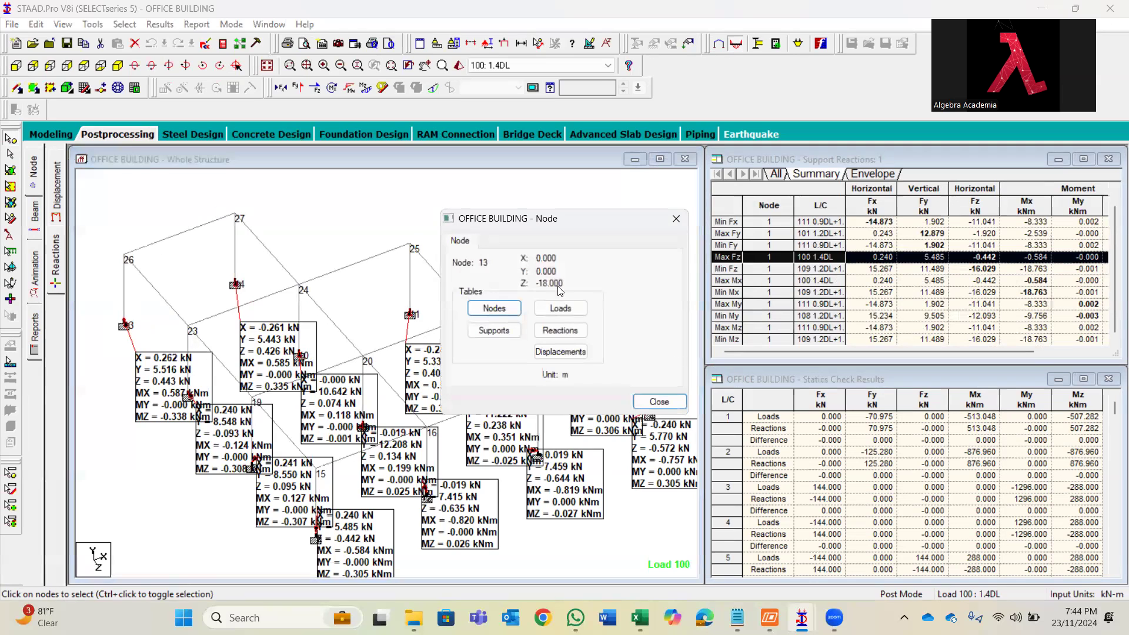
{"action": "left_click", "coordinate": [676, 219]}
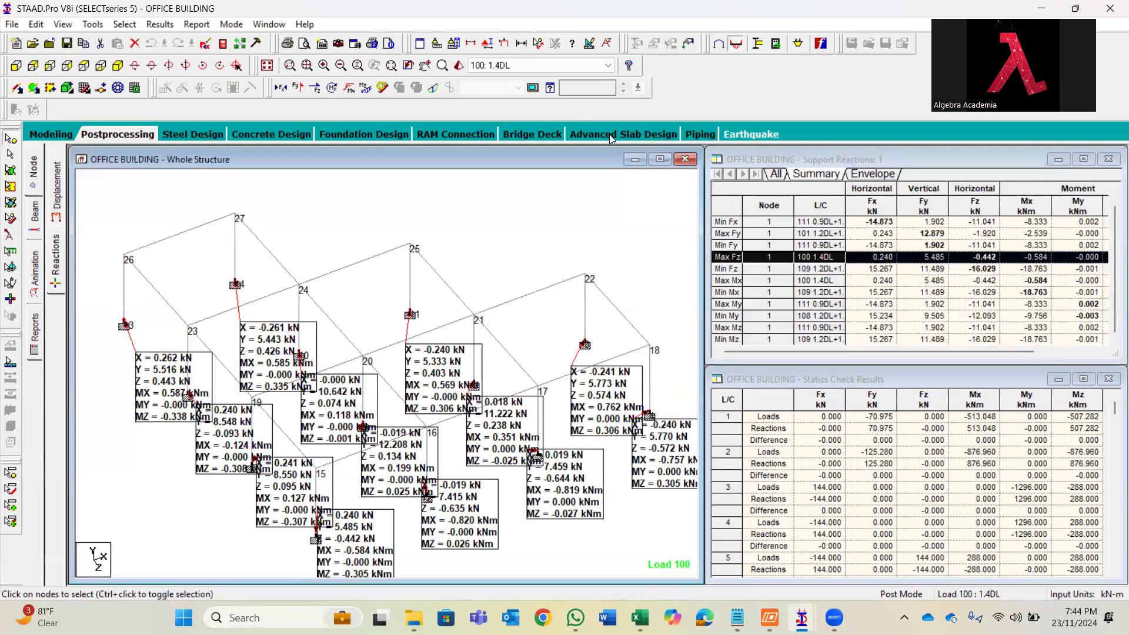
- Set the results range to node 13 and maximize its support reactions table
{"action": "left_click", "coordinate": [550, 88]}
{"action": "left_click", "coordinate": [443, 197]}
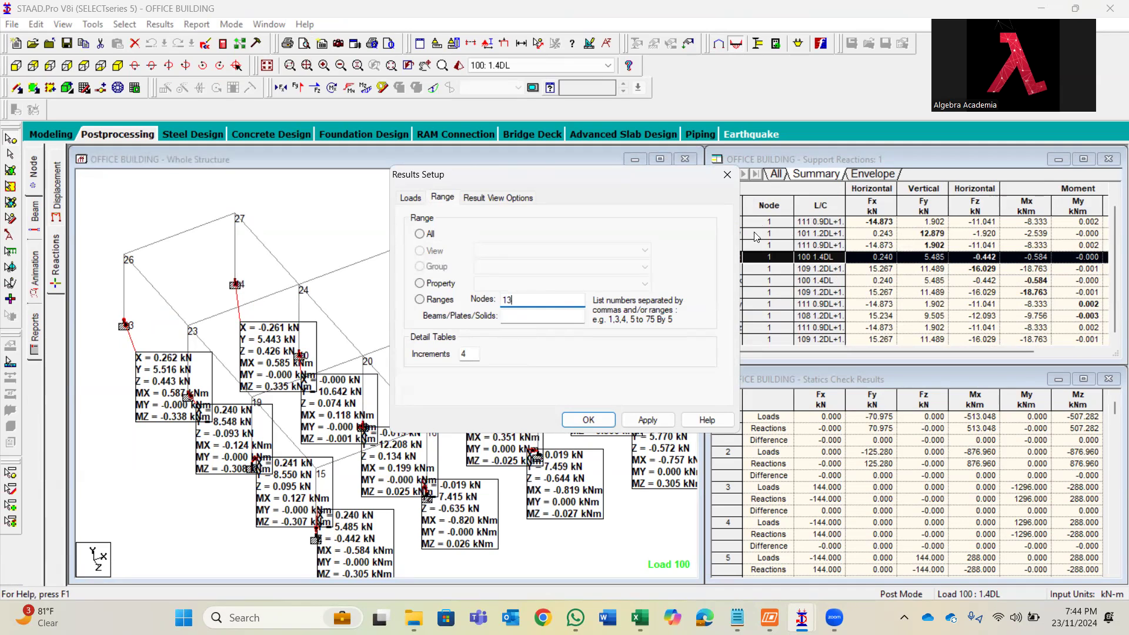
{"action": "left_click", "coordinate": [589, 419]}
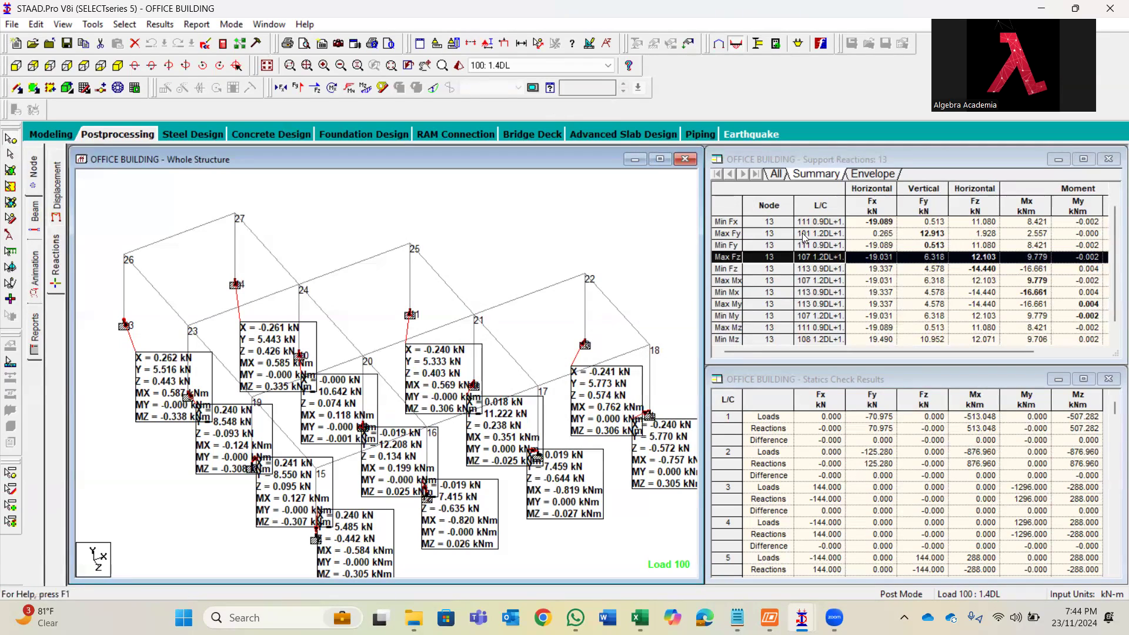
{"action": "left_click", "coordinate": [1084, 159]}
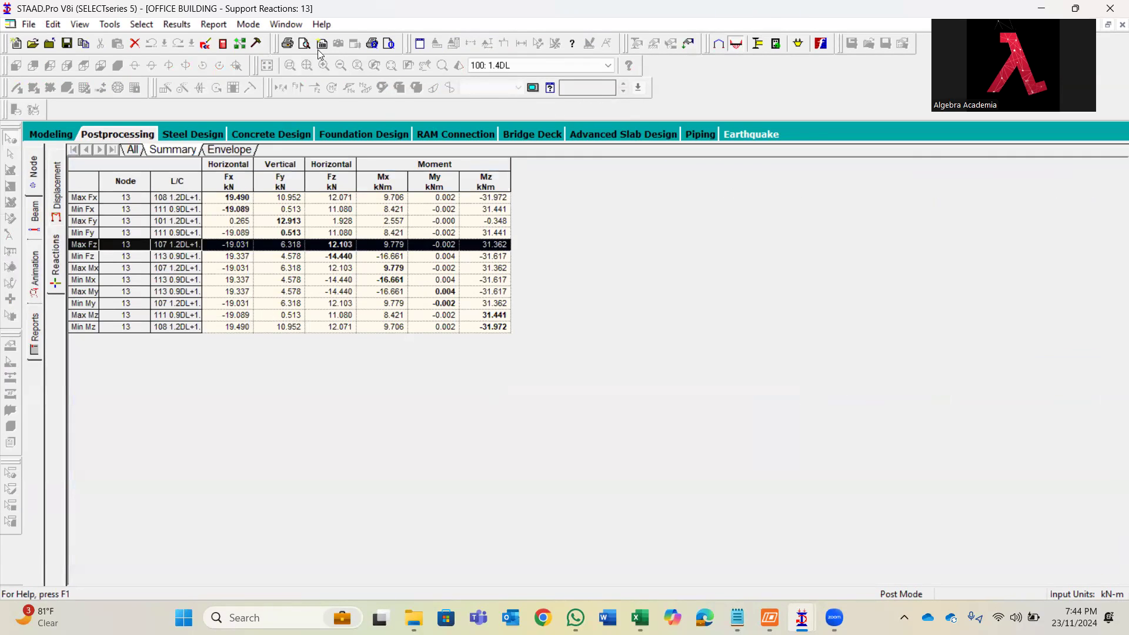
- Return to modeling mode and set the results range to node 1
{"action": "left_click", "coordinate": [249, 24]}
{"action": "left_click", "coordinate": [271, 37]}
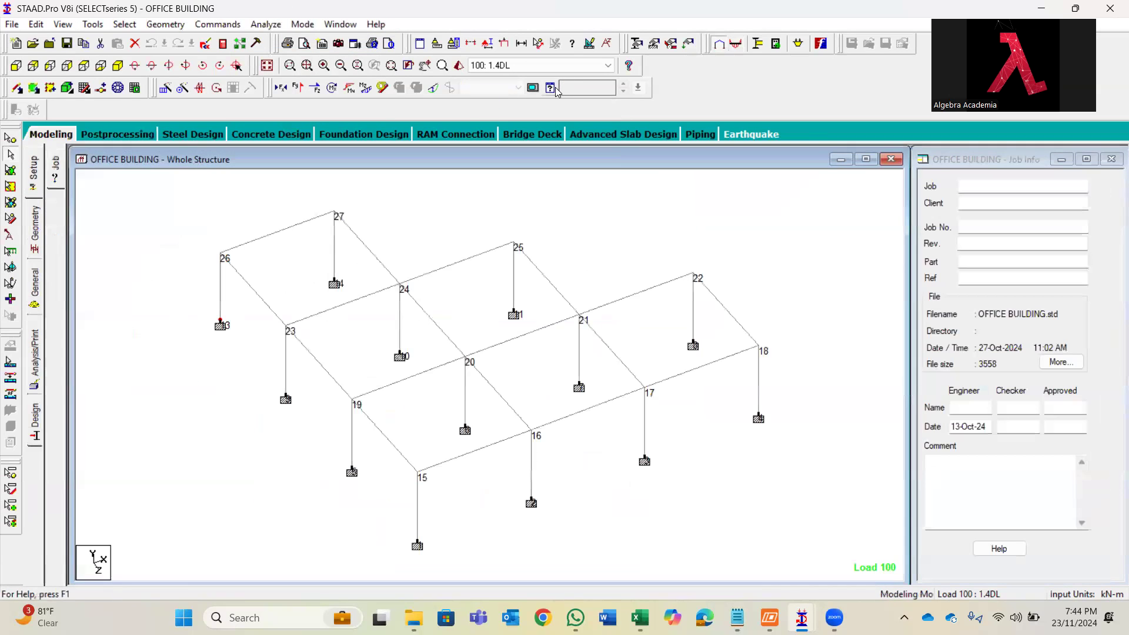
{"action": "left_click", "coordinate": [556, 90]}
{"action": "left_click", "coordinate": [442, 198]}
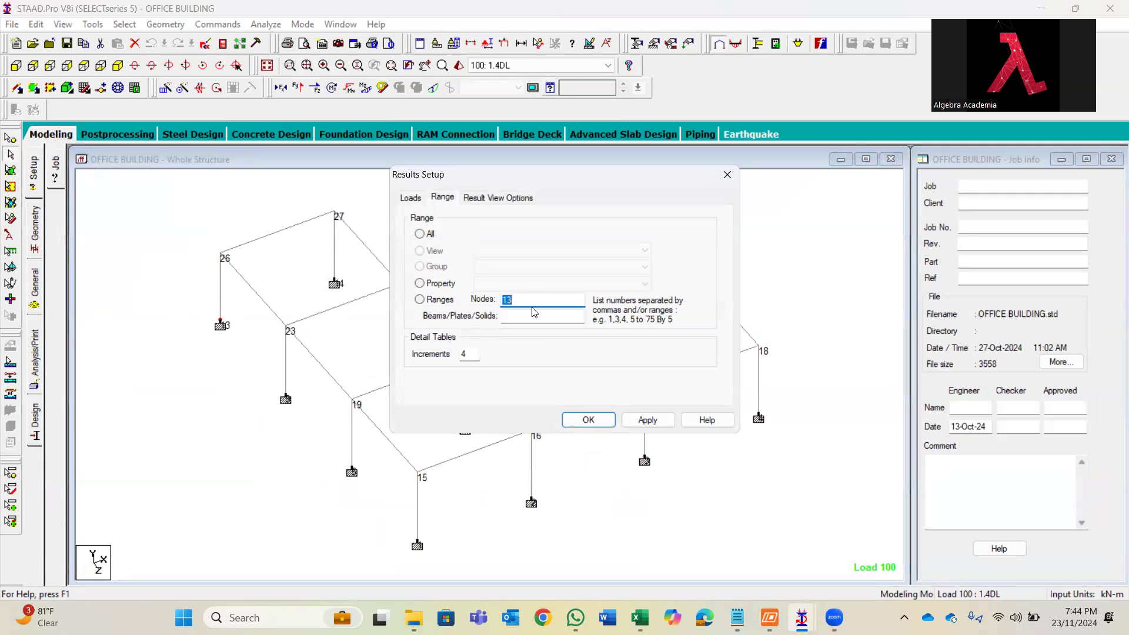
{"action": "left_click", "coordinate": [577, 422]}
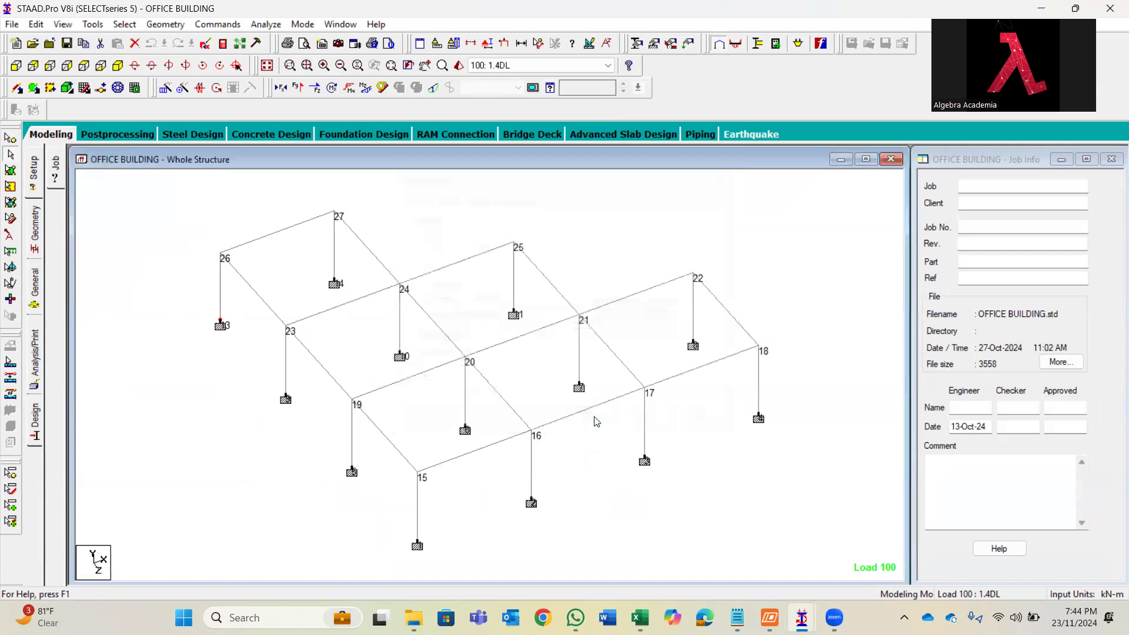
- Enter postprocessing mode and show the summary of support reactions for node 1 in a maximized table
{"action": "left_click", "coordinate": [303, 24]}
{"action": "left_click", "coordinate": [330, 55]}
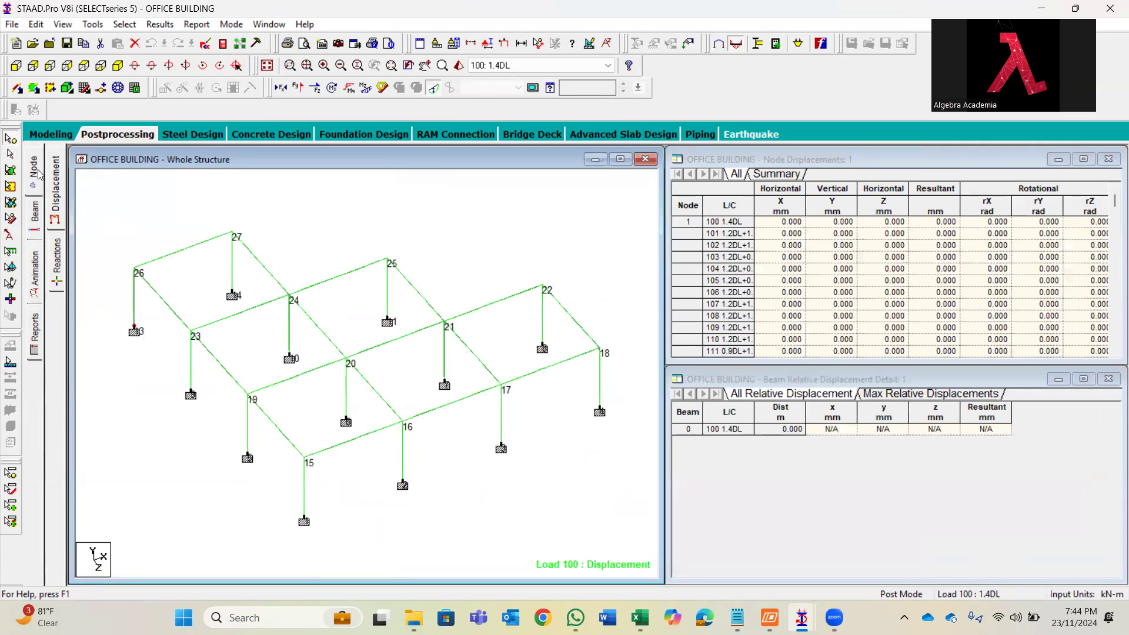
{"action": "left_click", "coordinate": [56, 259]}
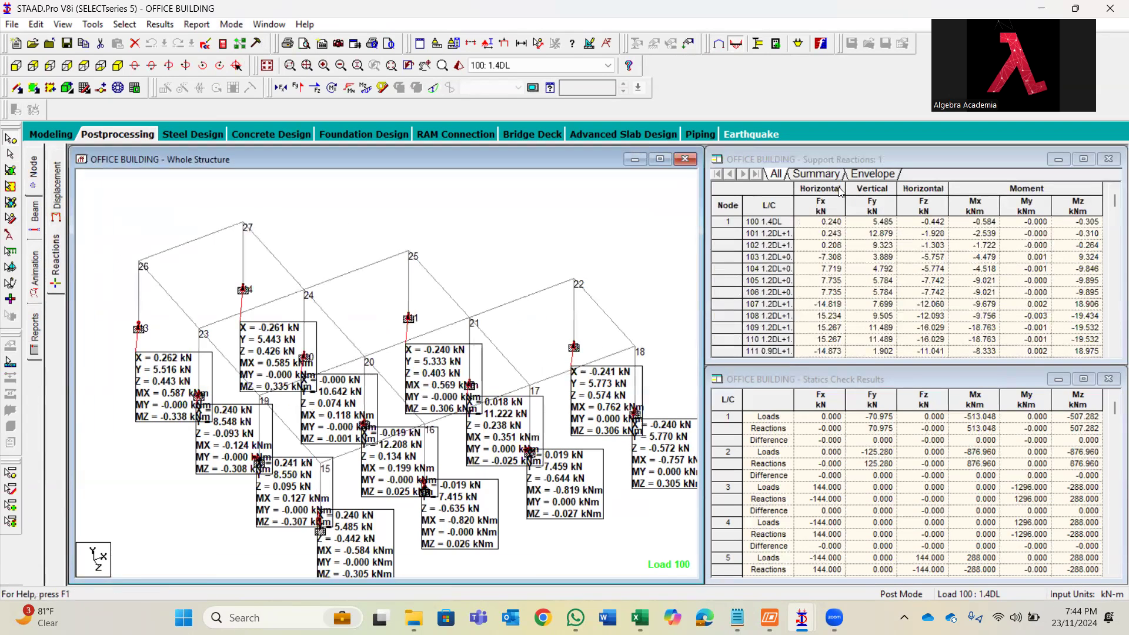
{"action": "left_click", "coordinate": [817, 174]}
{"action": "left_click", "coordinate": [1084, 160]}
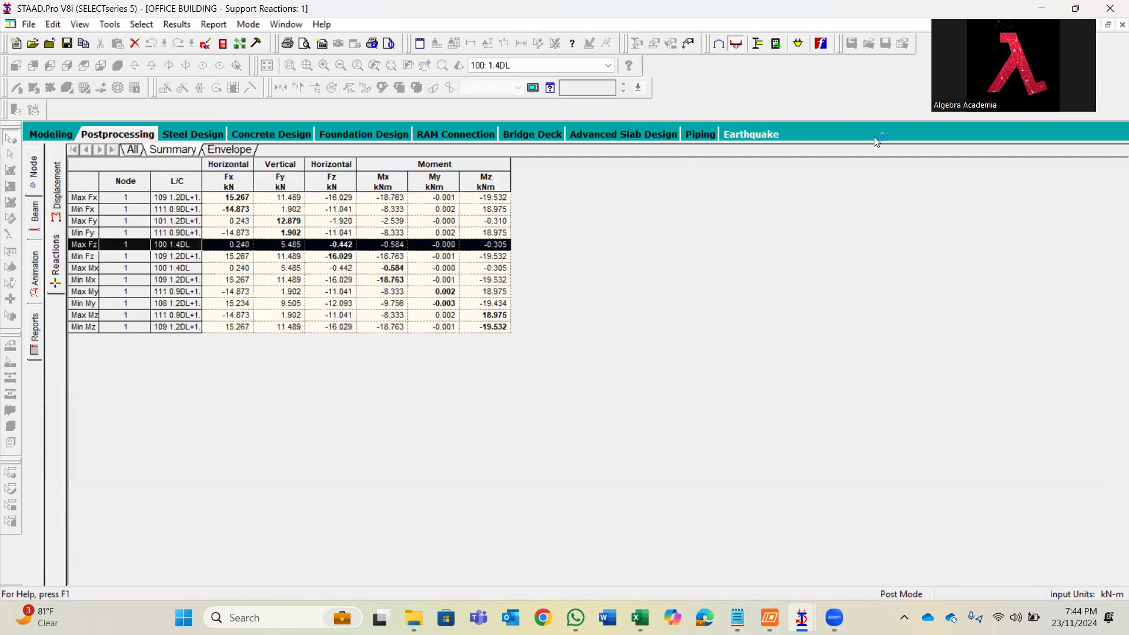
- Copy the entire node 1 support reactions summary table and paste it at cell B2 of a new sheet in Excel
{"action": "left_click", "coordinate": [100, 240]}
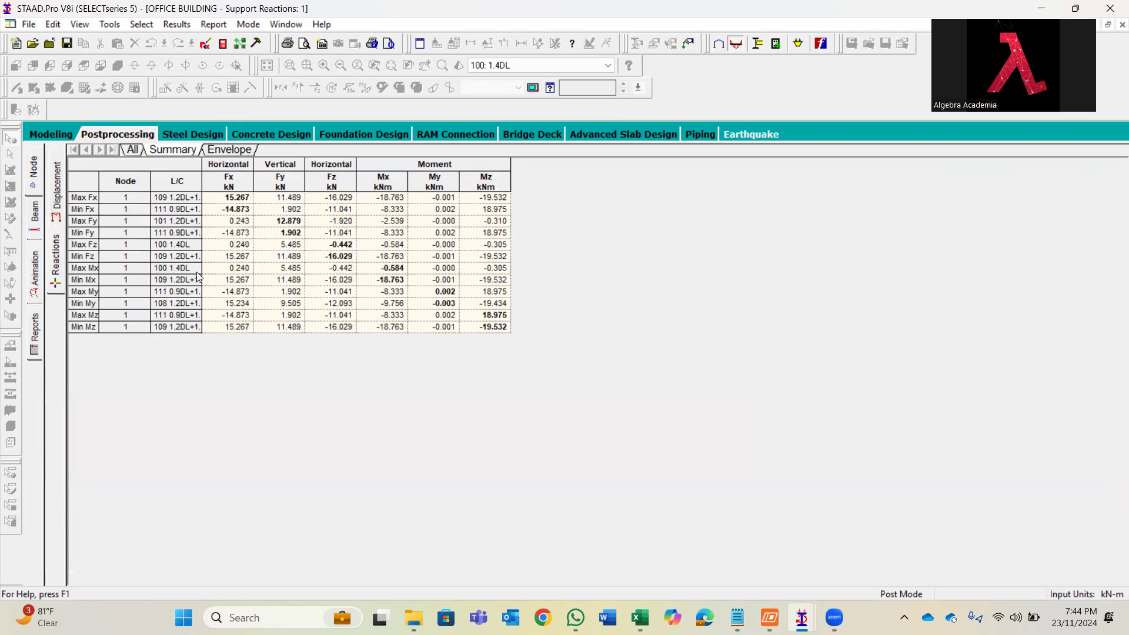
{"action": "left_click_drag", "start_coordinate": [84, 197], "coordinate": [177, 327]}
{"action": "left_click", "coordinate": [96, 175]}
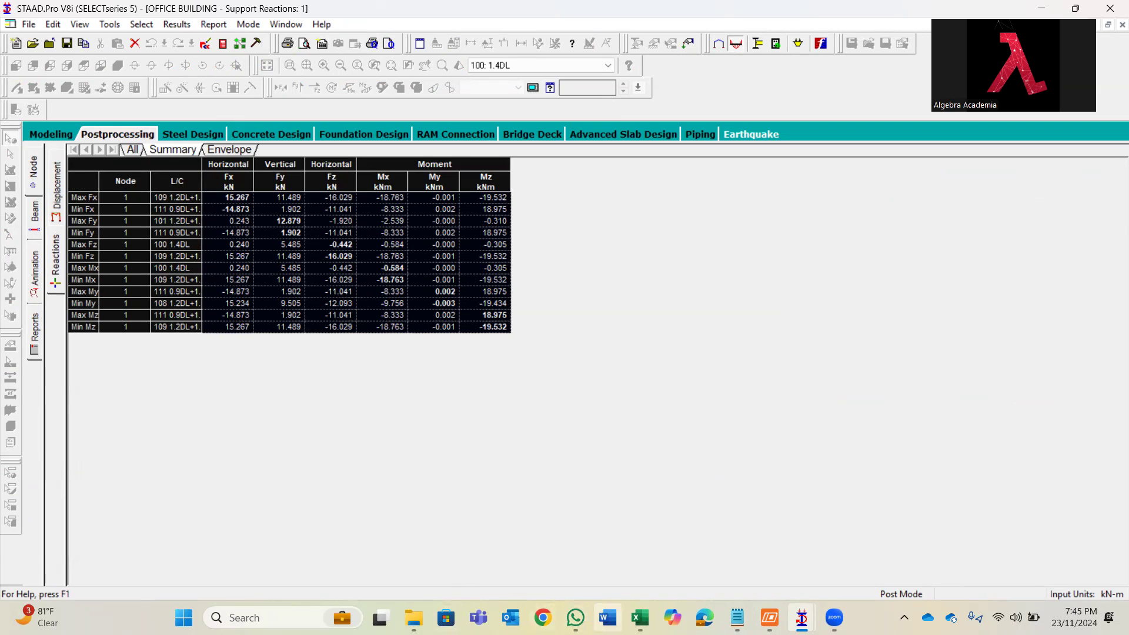
{"action": "left_click", "coordinate": [639, 617]}
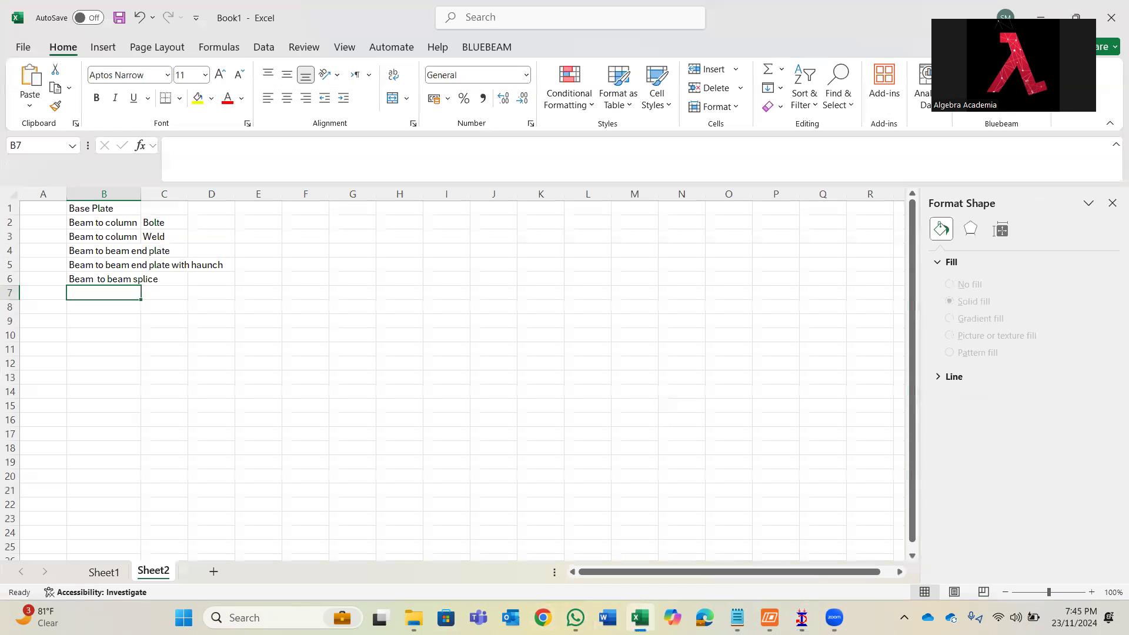
{"action": "left_click", "coordinate": [215, 571]}
{"action": "left_click", "coordinate": [69, 224]}
{"action": "key", "text": "ctrl+v"}
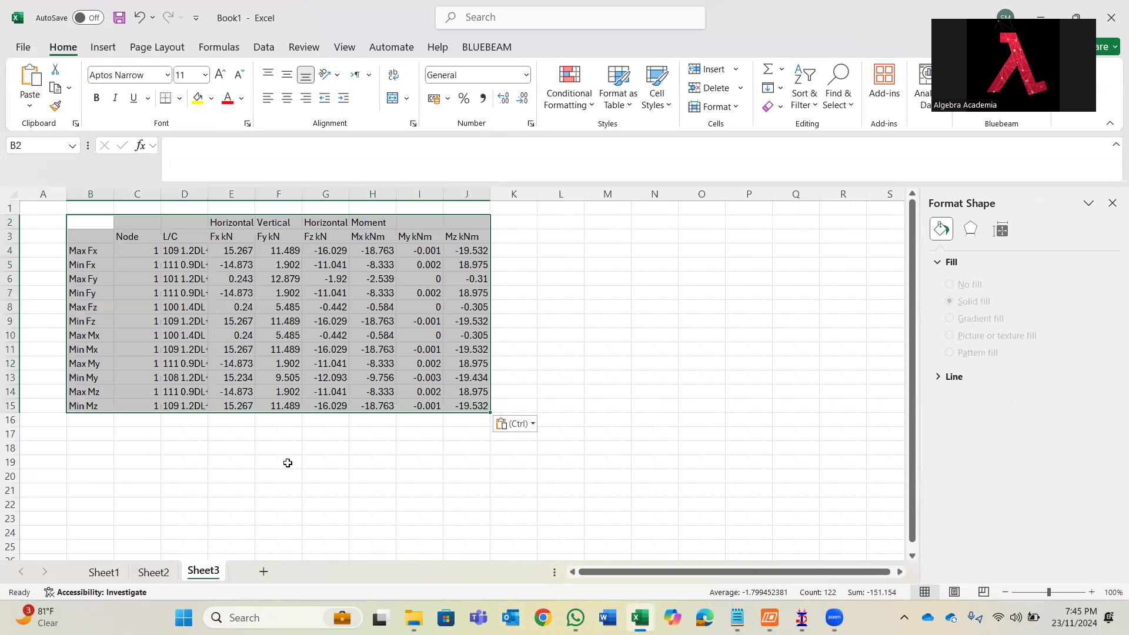
- Widen column D to show more of the load combination names
{"action": "left_click", "coordinate": [436, 501]}
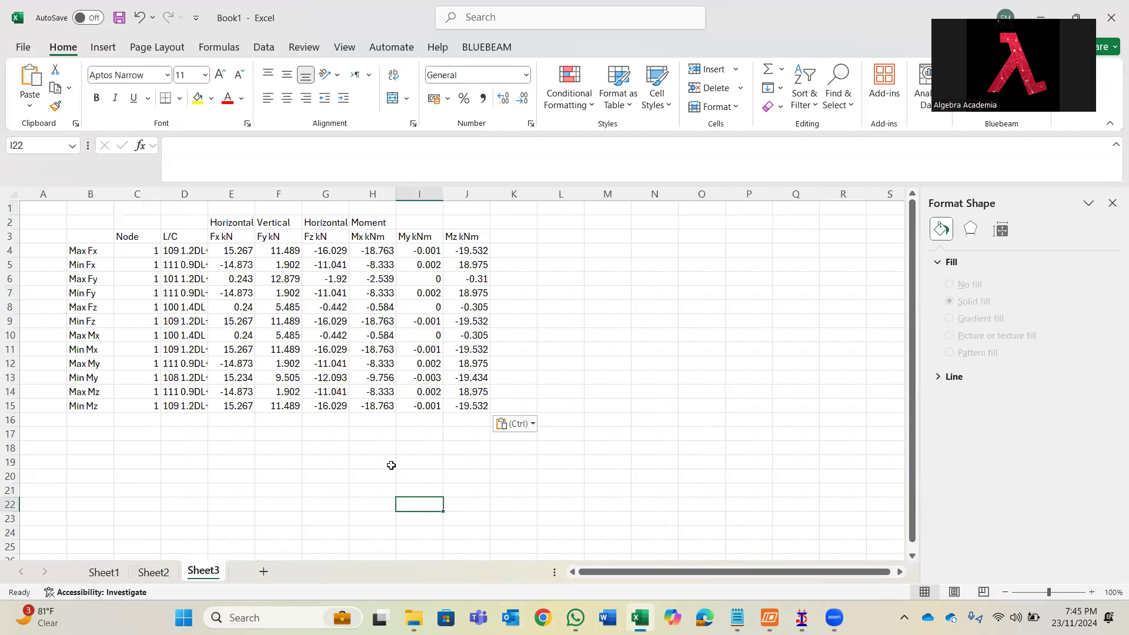
{"action": "left_click_drag", "start_coordinate": [208, 194], "coordinate": [244, 195]}
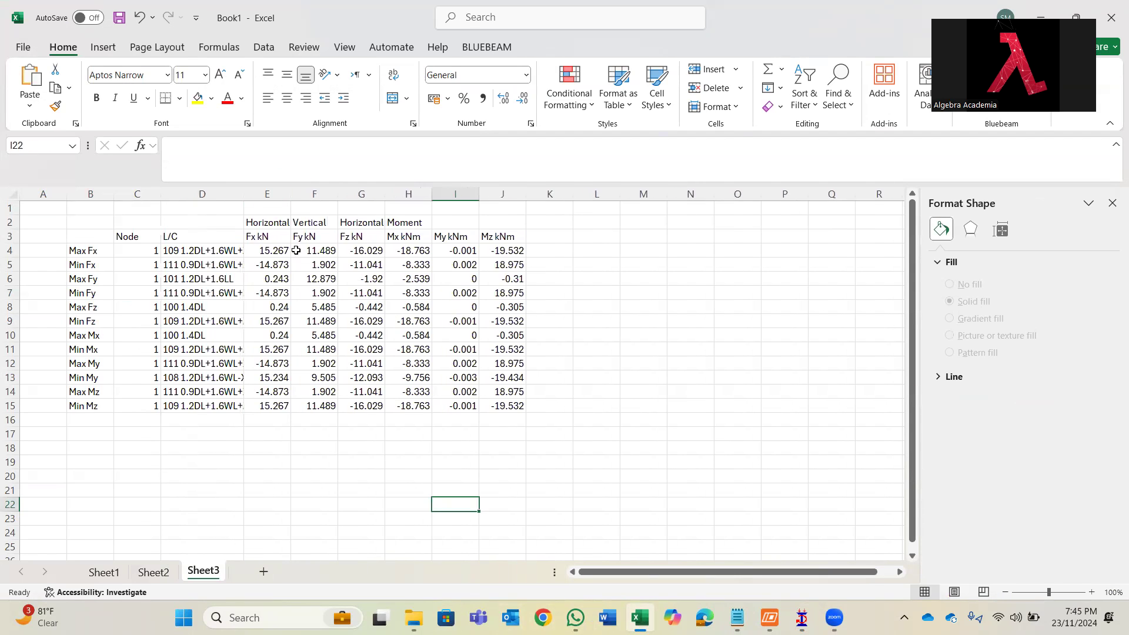
{"action": "left_click", "coordinate": [215, 309]}
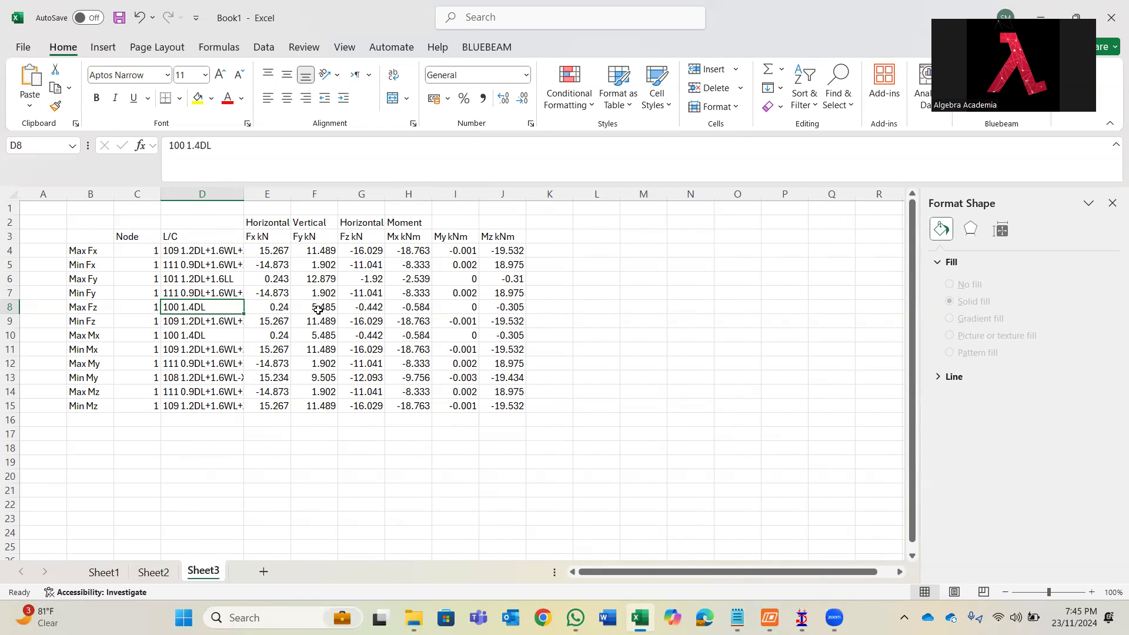
- Switch to STAAD.Pro and return the office building model to modeling mode
{"action": "left_click", "coordinate": [802, 618]}
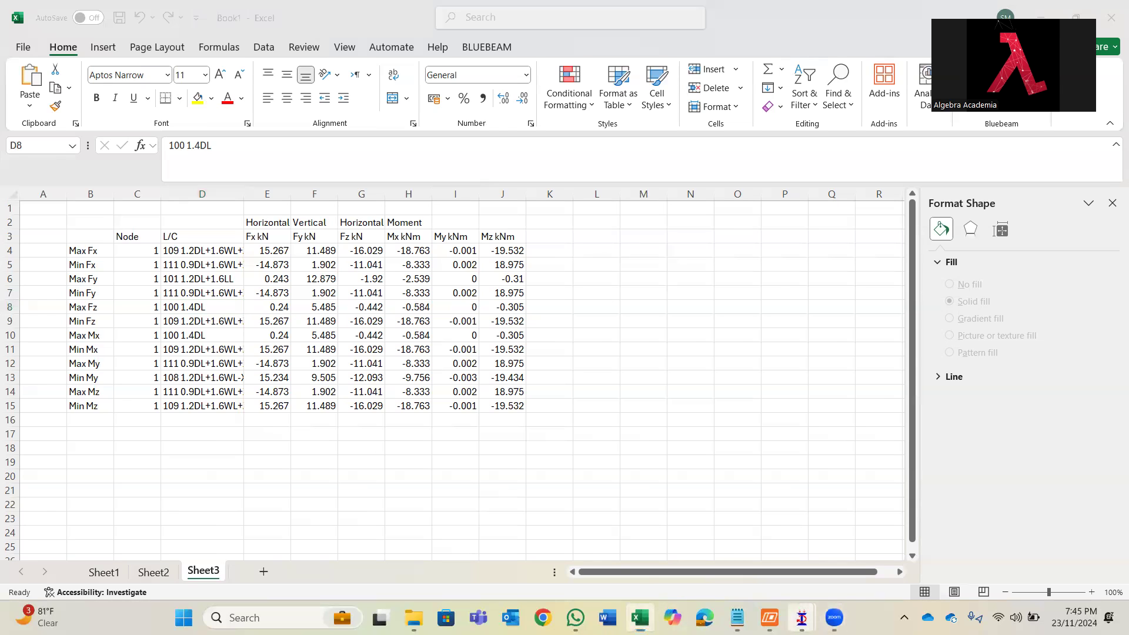
{"action": "left_click", "coordinate": [751, 564]}
{"action": "left_click", "coordinate": [250, 23]}
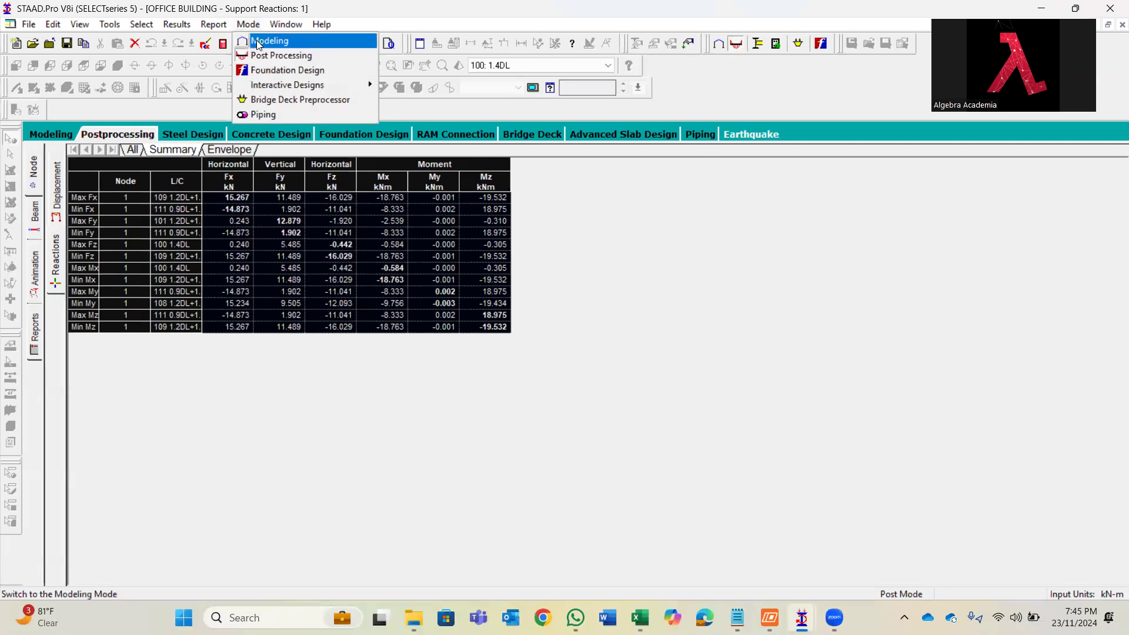
{"action": "left_click", "coordinate": [270, 38]}
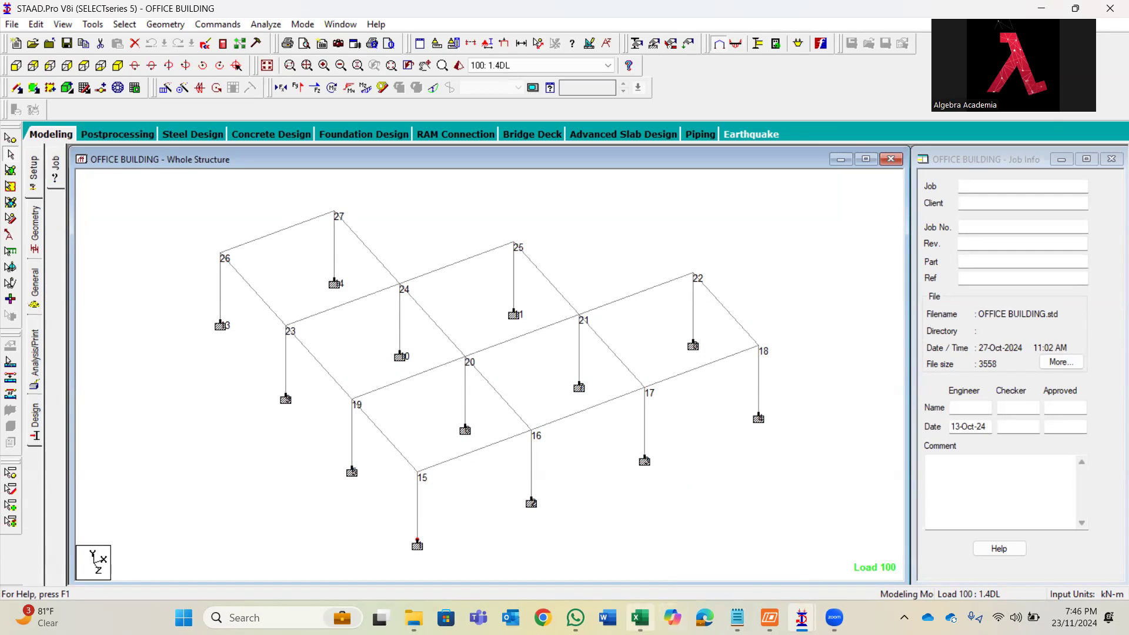
- Switch to Excel and auto-fit column D to the full load combination names
{"action": "left_click", "coordinate": [640, 618]}
{"action": "left_click_drag", "start_coordinate": [314, 236], "coordinate": [308, 411]}
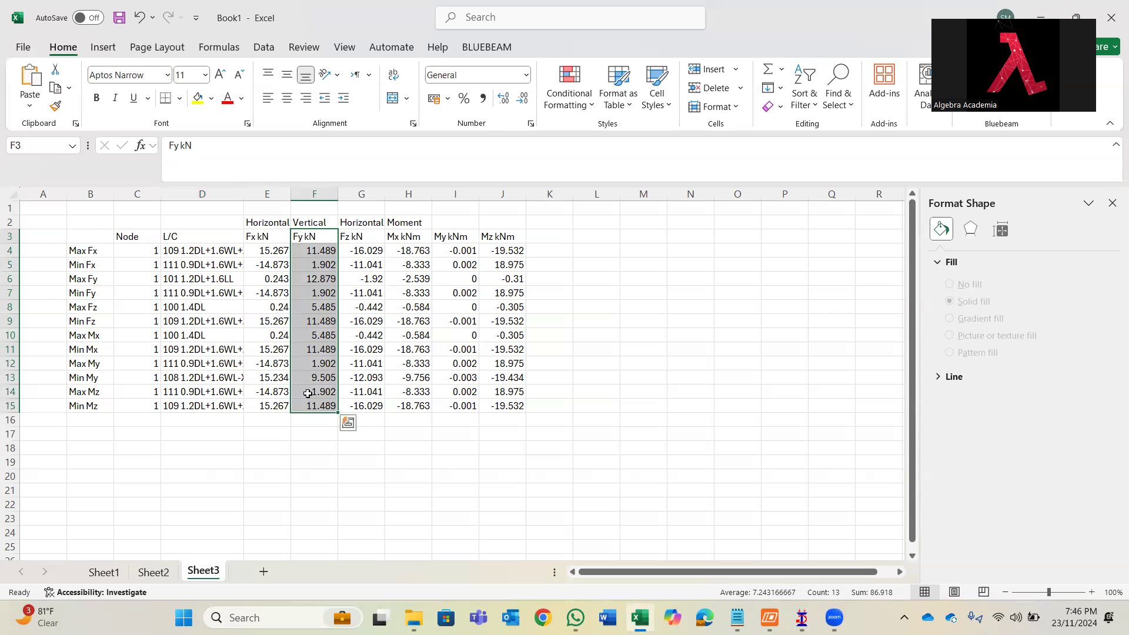
{"action": "double_click", "coordinate": [246, 193]}
{"action": "left_click", "coordinate": [389, 474]}
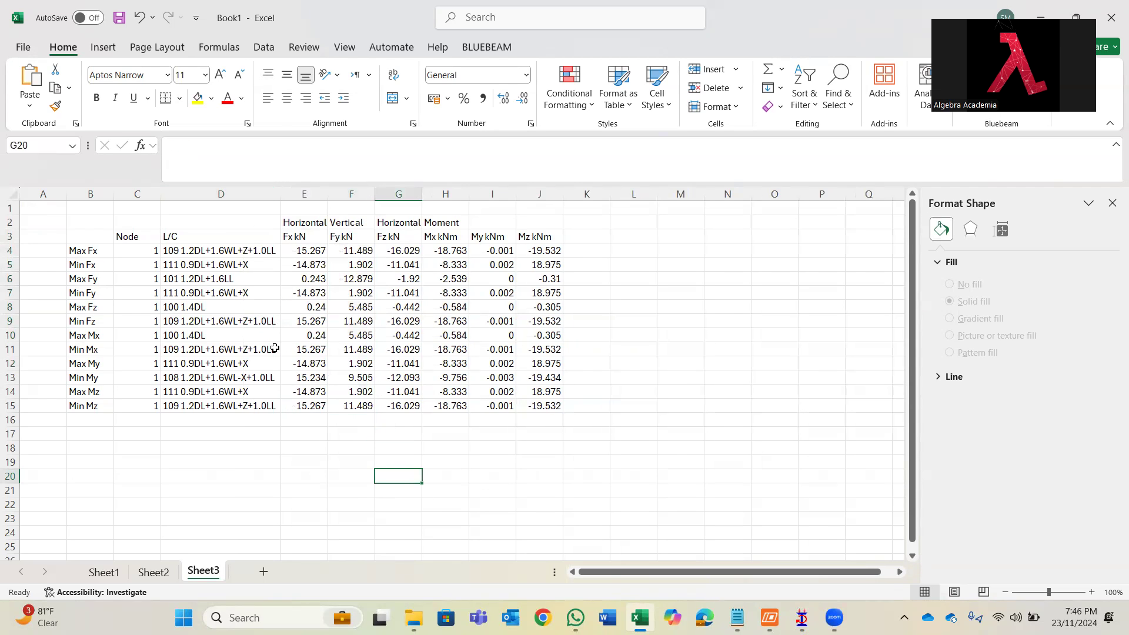
- Make the Min Mz row bold with yellow fill from its load combination through its Mz value, D15 to J15
{"action": "left_click", "coordinate": [538, 407]}
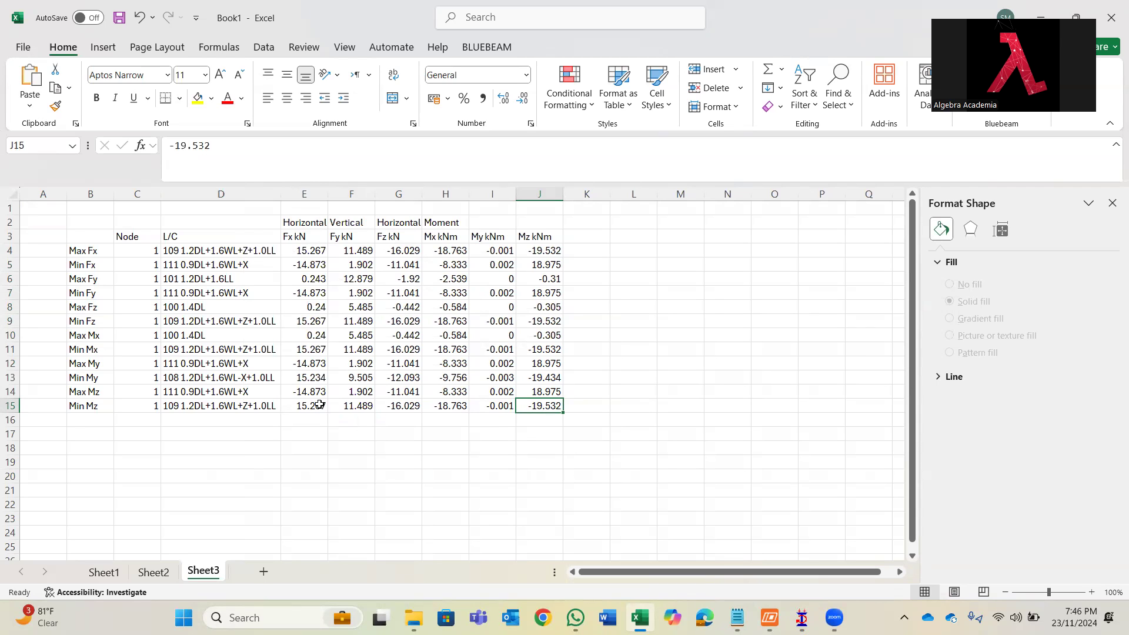
{"action": "left_click_drag", "start_coordinate": [89, 408], "coordinate": [532, 403]}
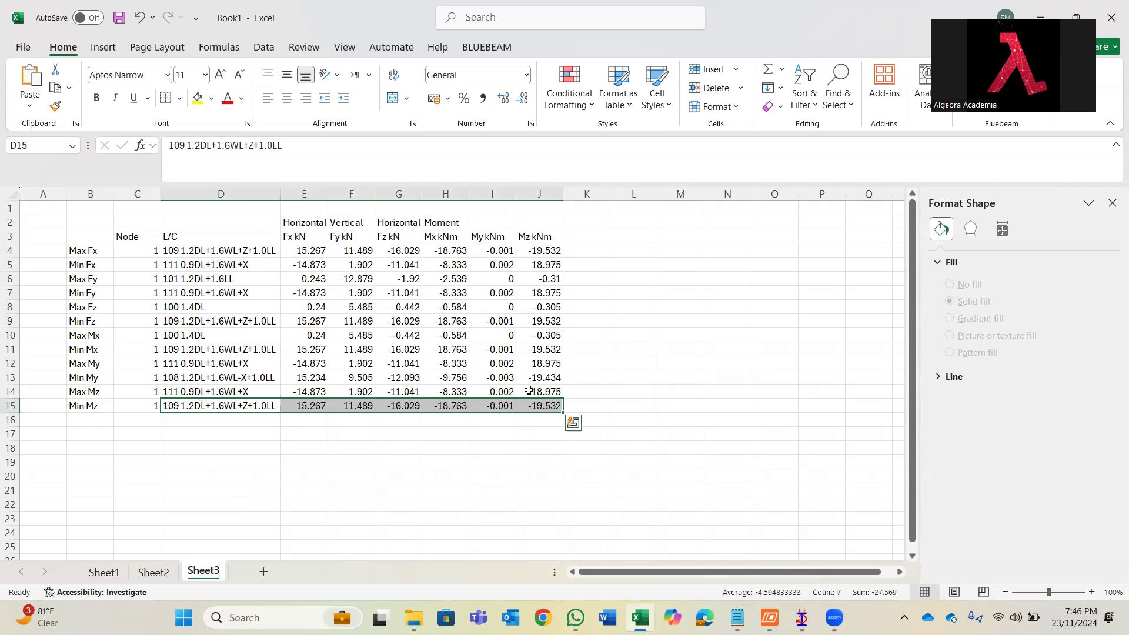
{"action": "key", "text": "ctrl+b"}
{"action": "left_click", "coordinate": [198, 98]}
{"action": "left_click", "coordinate": [347, 448]}
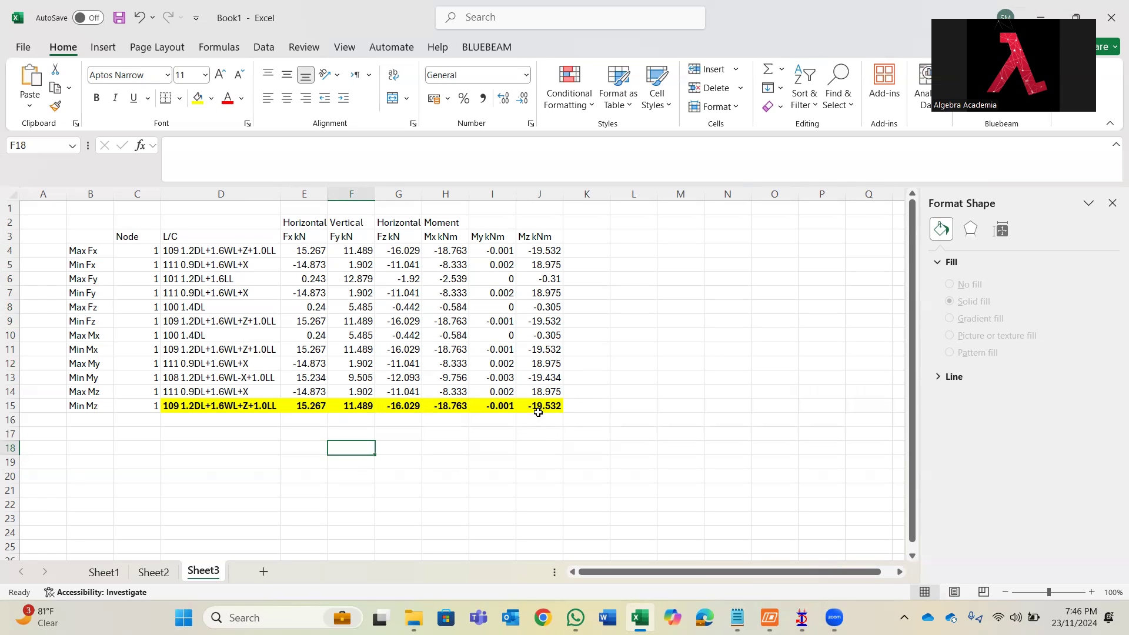
{"action": "left_click", "coordinate": [458, 436]}
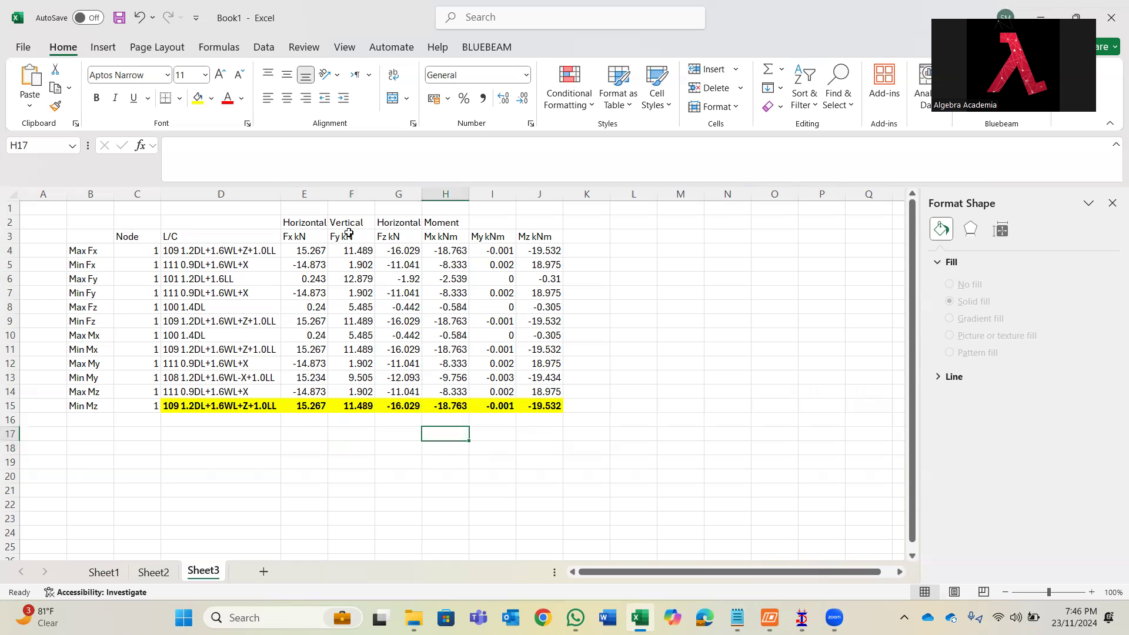
- Enter Fy, 12 and kN in cells F17 to H17 and centre them
{"action": "mouse_move", "coordinate": [359, 436]}
{"action": "left_mouse_down"}
{"action": "mouse_move", "coordinate": [394, 438]}
{"action": "mouse_move", "coordinate": [375, 444]}
{"action": "left_mouse_up"}
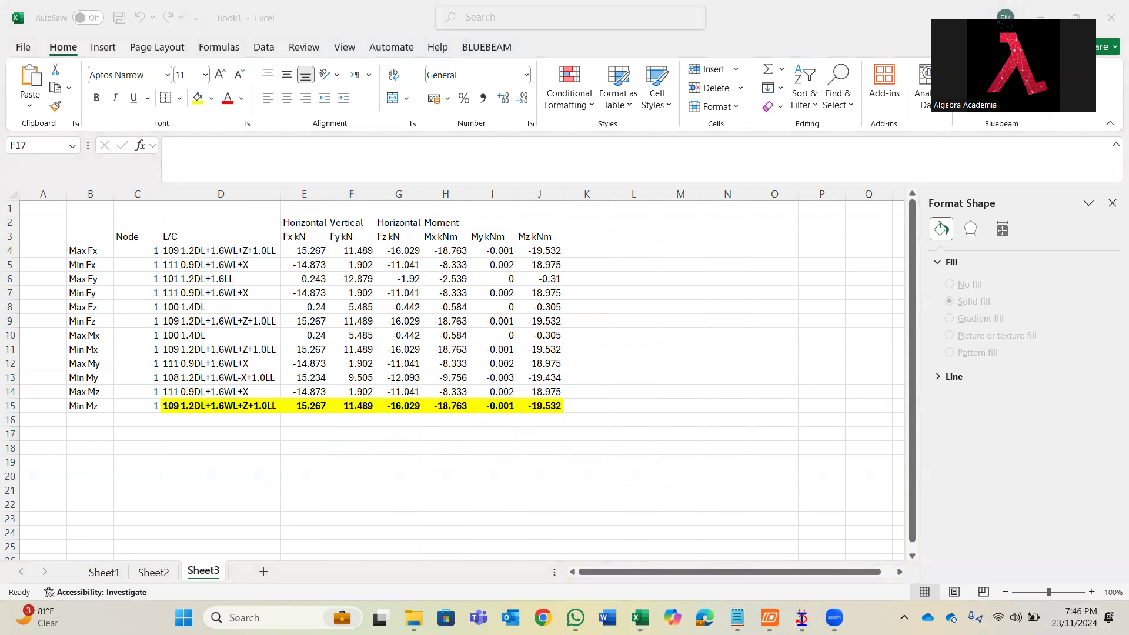
{"action": "left_click", "coordinate": [347, 432]}
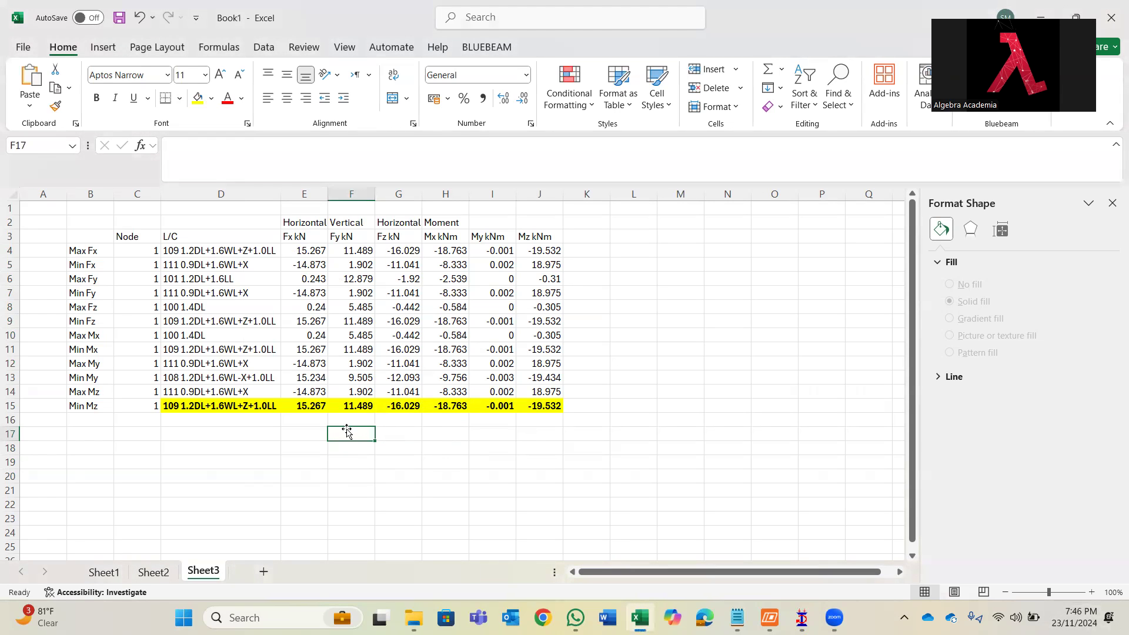
{"action": "type", "text": "Fy"}
{"action": "key", "text": "Tab"}
{"action": "type", "text": "12"}
{"action": "key", "text": "Tab"}
{"action": "type", "text": "kN"}
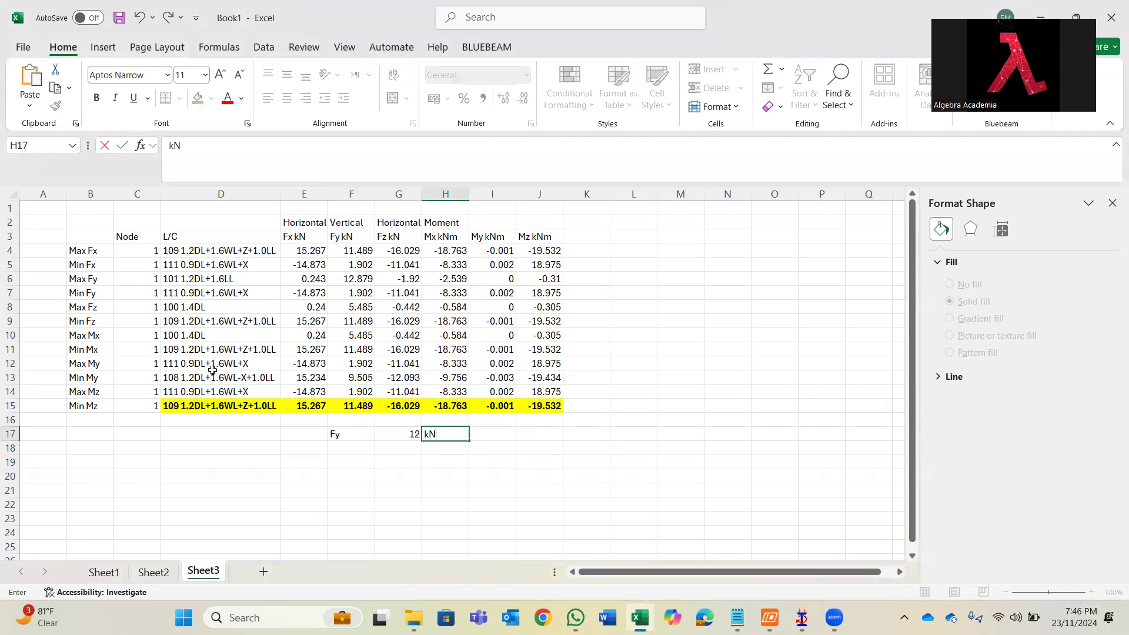
{"action": "left_click", "coordinate": [347, 510]}
{"action": "left_click_drag", "start_coordinate": [351, 435], "coordinate": [448, 435]}
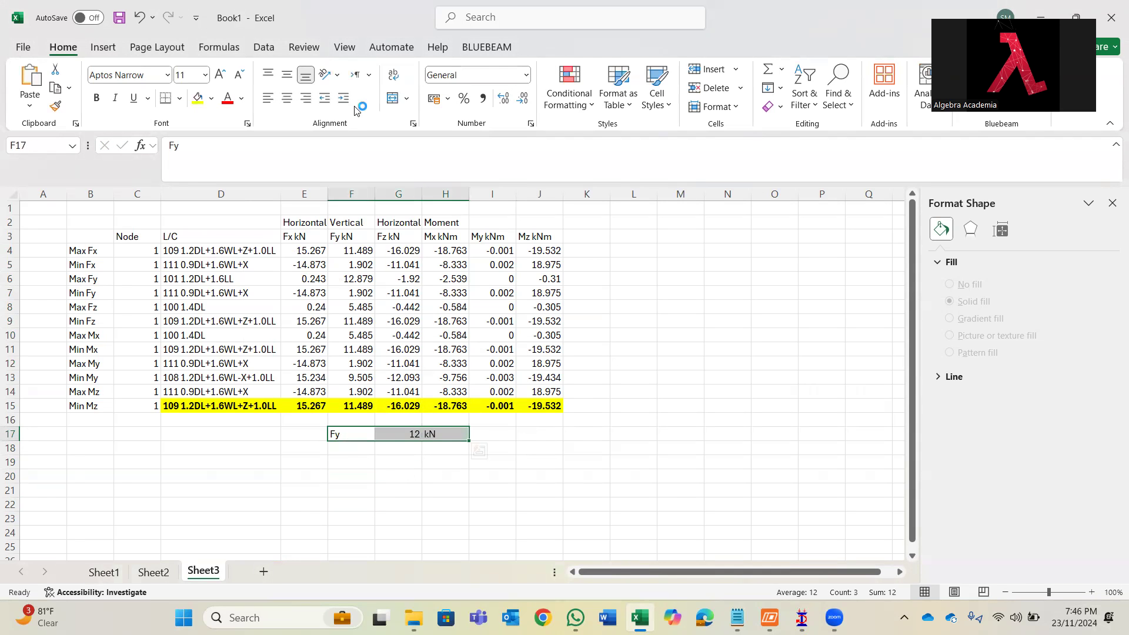
{"action": "left_click", "coordinate": [287, 98]}
{"action": "left_click", "coordinate": [396, 493]}
- Label cell F18 as Fx and copy the centred formatting of the Fy row onto F18:H21
{"action": "left_click", "coordinate": [357, 447]}
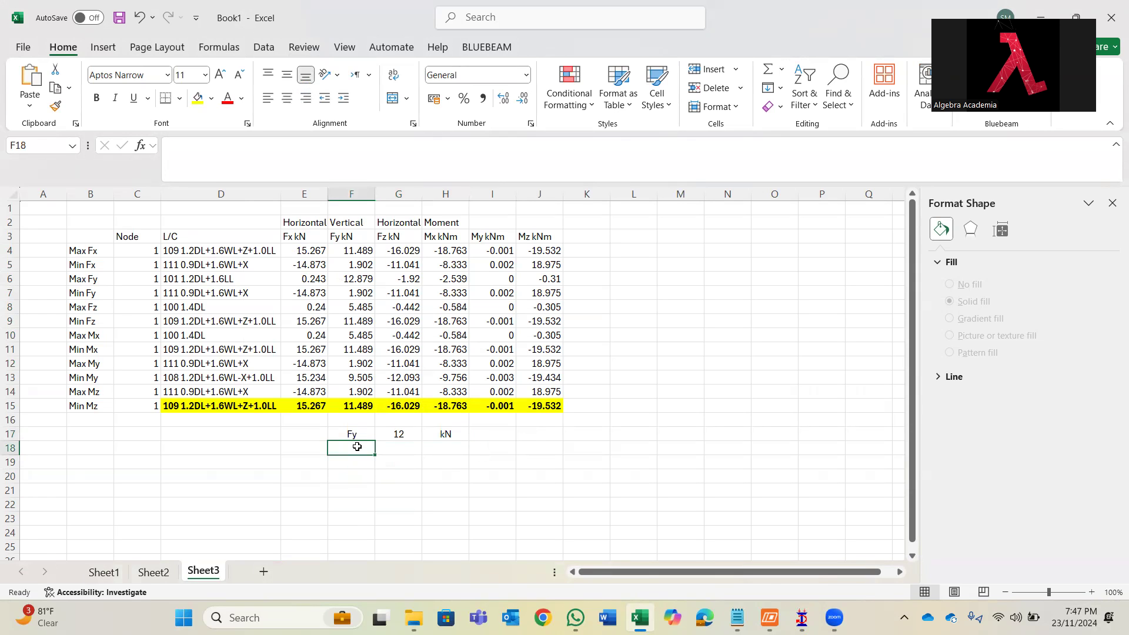
{"action": "type", "text": "Fx"}
{"action": "key", "text": "Tab"}
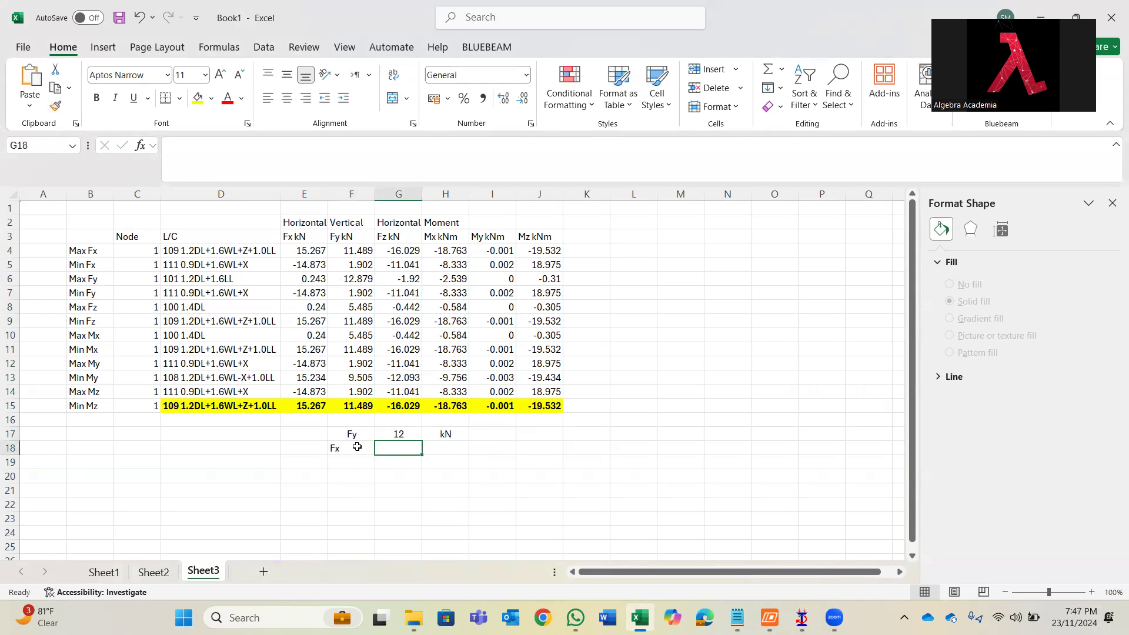
{"action": "left_click_drag", "start_coordinate": [350, 435], "coordinate": [450, 435]}
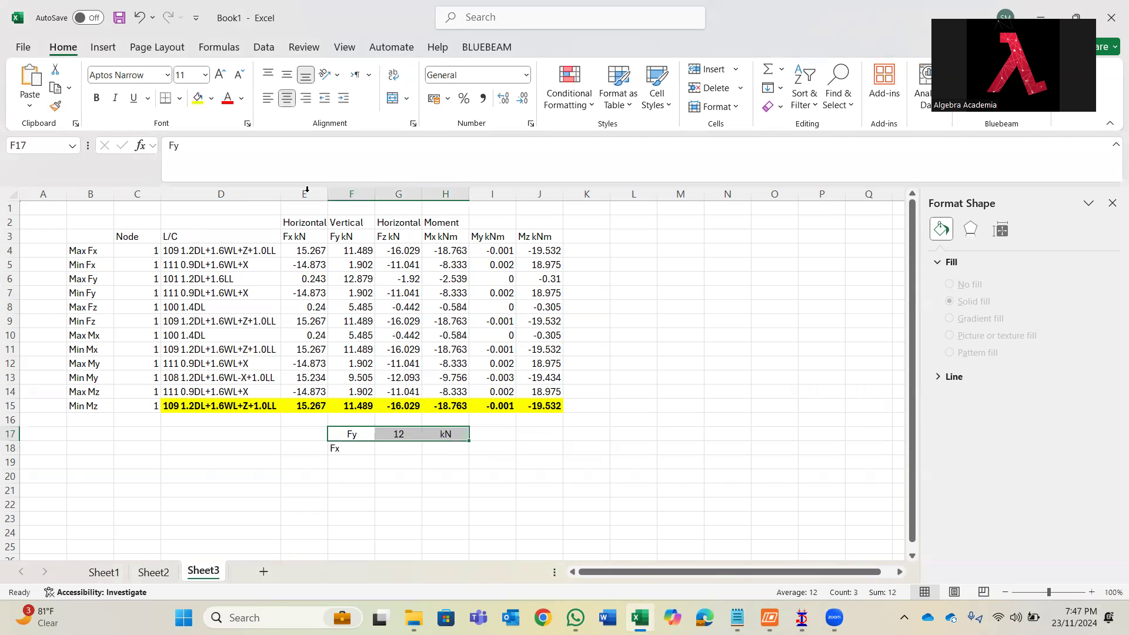
{"action": "left_click", "coordinate": [55, 106]}
{"action": "mouse_move", "coordinate": [353, 448]}
{"action": "left_mouse_down"}
{"action": "mouse_move", "coordinate": [474, 513]}
{"action": "mouse_move", "coordinate": [434, 462]}
{"action": "mouse_move", "coordinate": [466, 474]}
{"action": "mouse_move", "coordinate": [468, 488]}
{"action": "left_mouse_up"}
{"action": "left_click", "coordinate": [412, 446]}
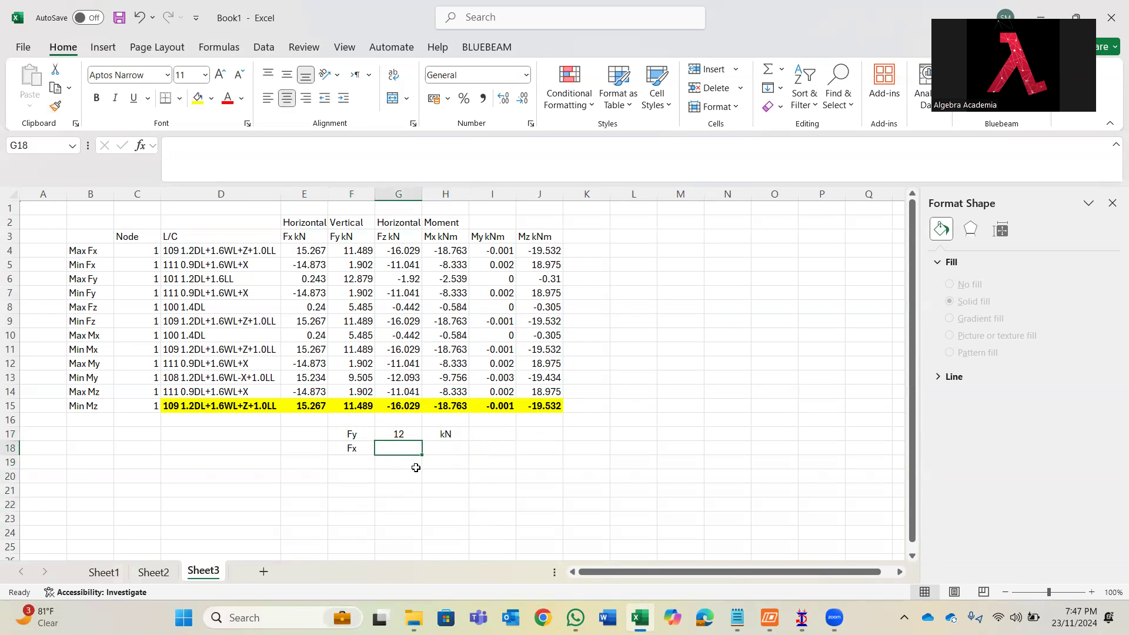
- Enter 16 as the Fx value in G18 and add Fz with -17 in row 19
{"action": "type", "text": "16"}
{"action": "key", "text": "Return"}
{"action": "key", "text": "Left"}
{"action": "type", "text": "Fz"}
{"action": "key", "text": "Right"}
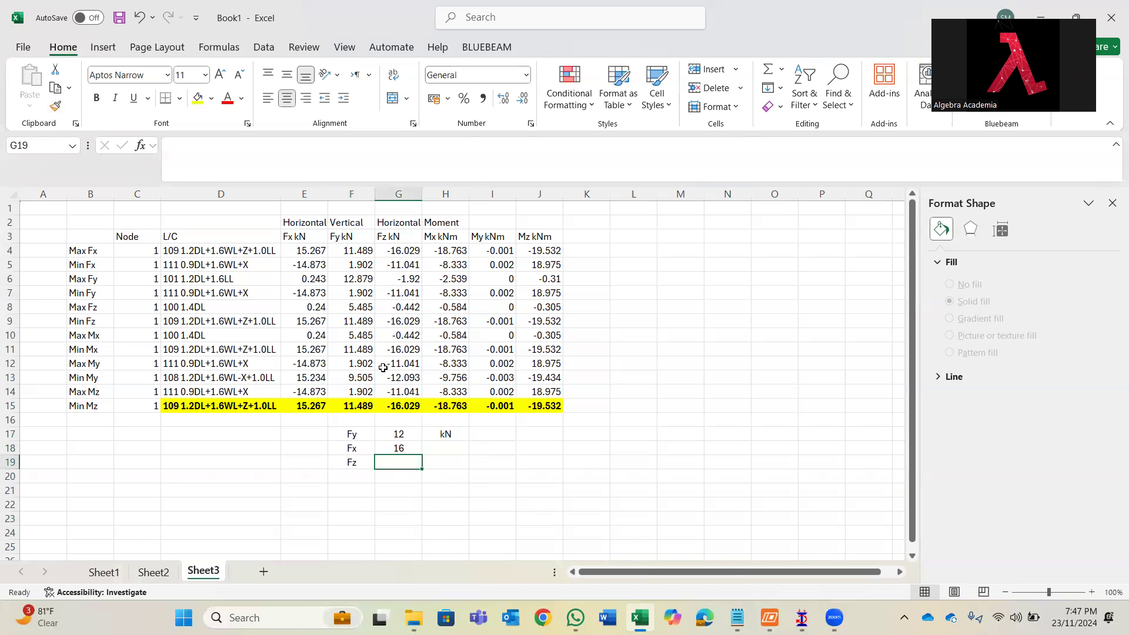
{"action": "type", "text": "17"}
{"action": "key", "text": "Escape"}
{"action": "type", "text": "-17"}
{"action": "key", "text": "Return"}
{"action": "key", "text": "Left"}
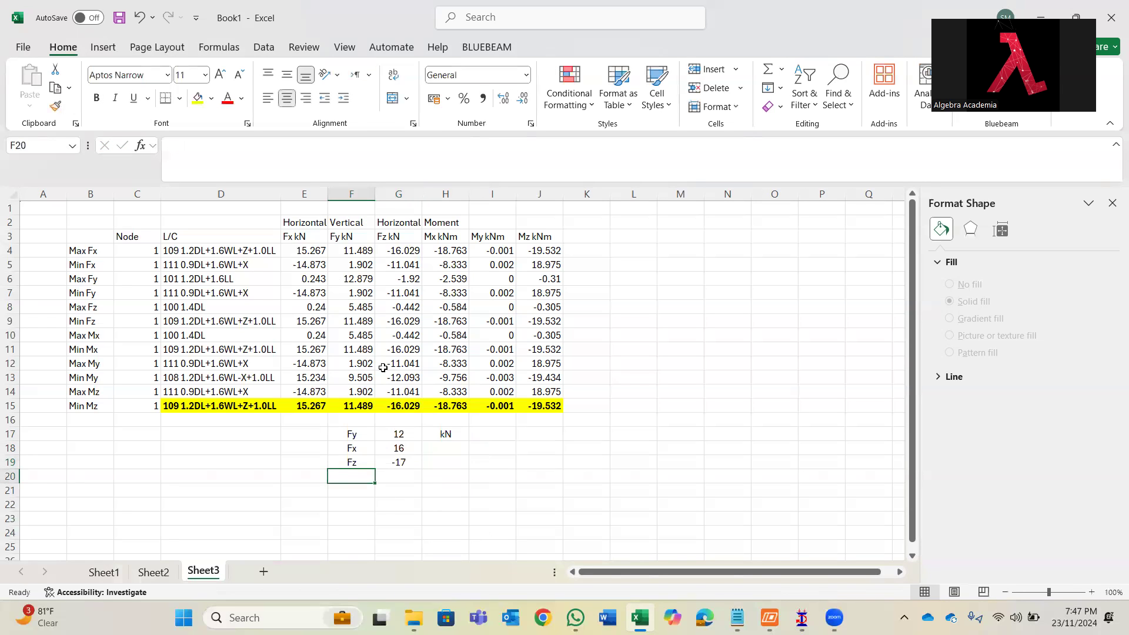
- Add the moments below the forces: Mx with -19 in row 20 and Mz with -20 in row 21
{"action": "type", "text": "Mx"}
{"action": "key", "text": "Right"}
{"action": "type", "text": "-19"}
{"action": "key", "text": "Return"}
{"action": "key", "text": "Left"}
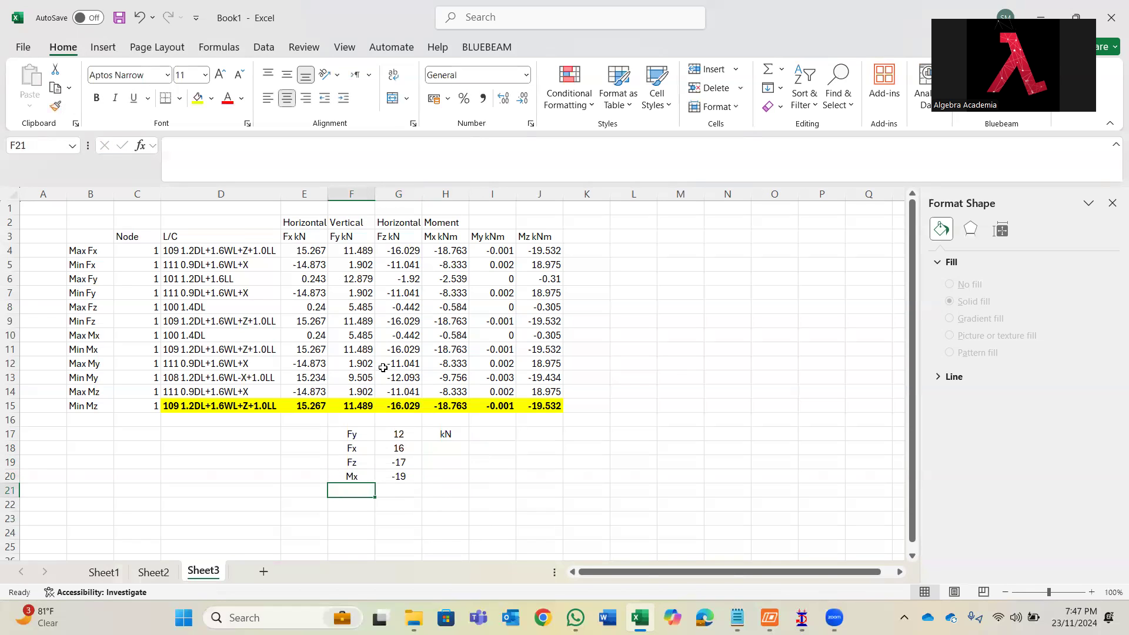
{"action": "type", "text": "Mx"}
{"action": "key", "text": "BackSpace"}
{"action": "type", "text": "z"}
{"action": "key", "text": "Right"}
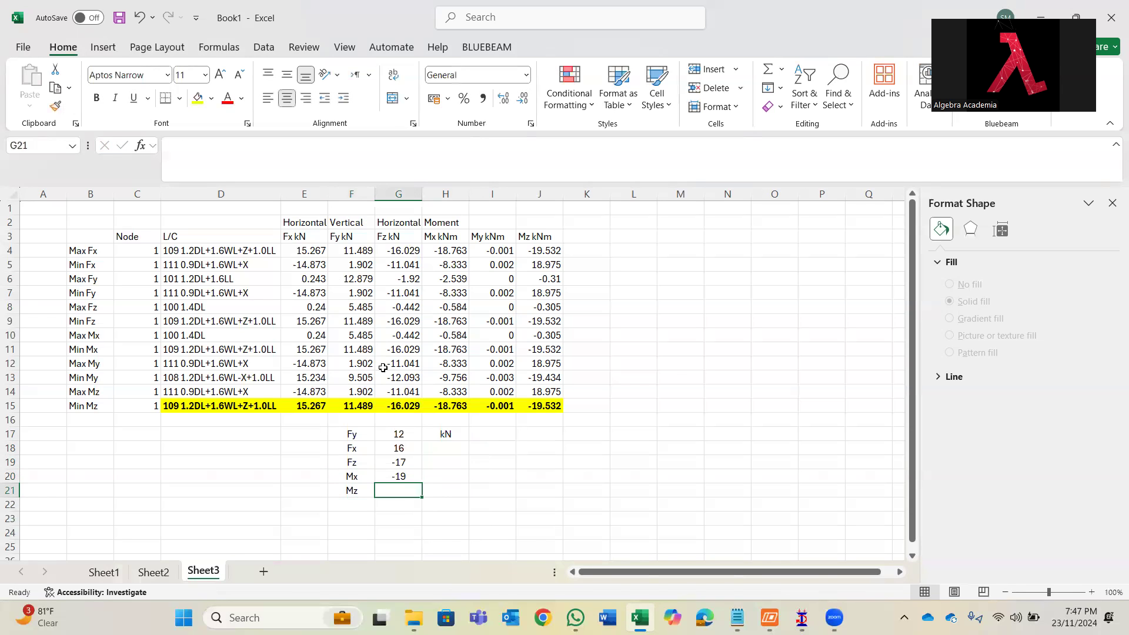
{"action": "type", "text": "-20"}
{"action": "left_click", "coordinate": [559, 461]}
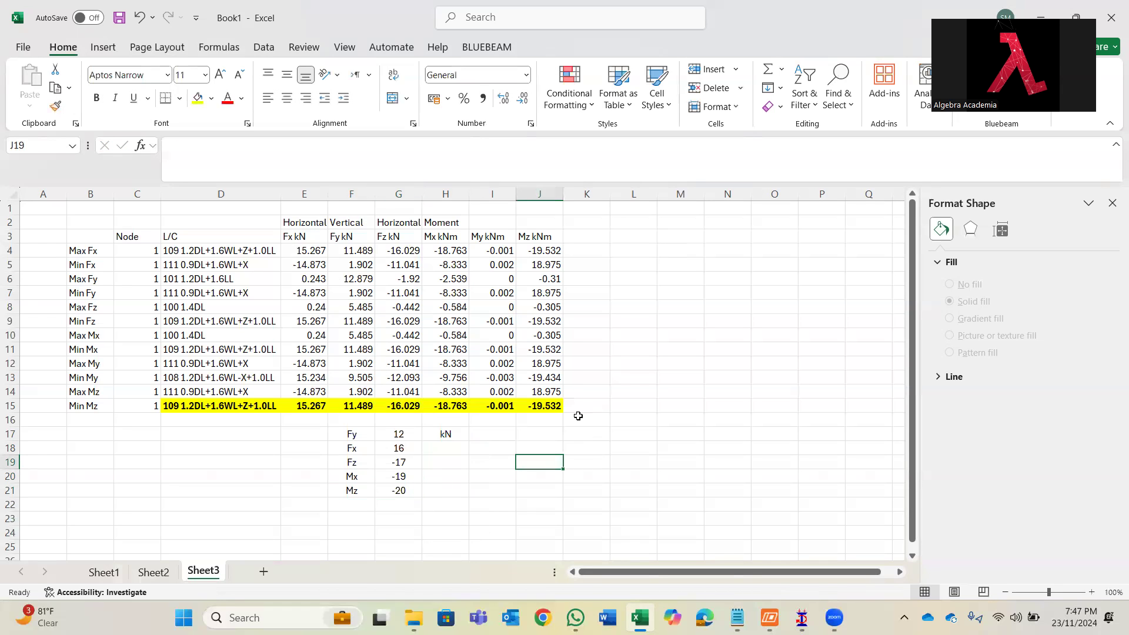
{"action": "left_click", "coordinate": [651, 518]}
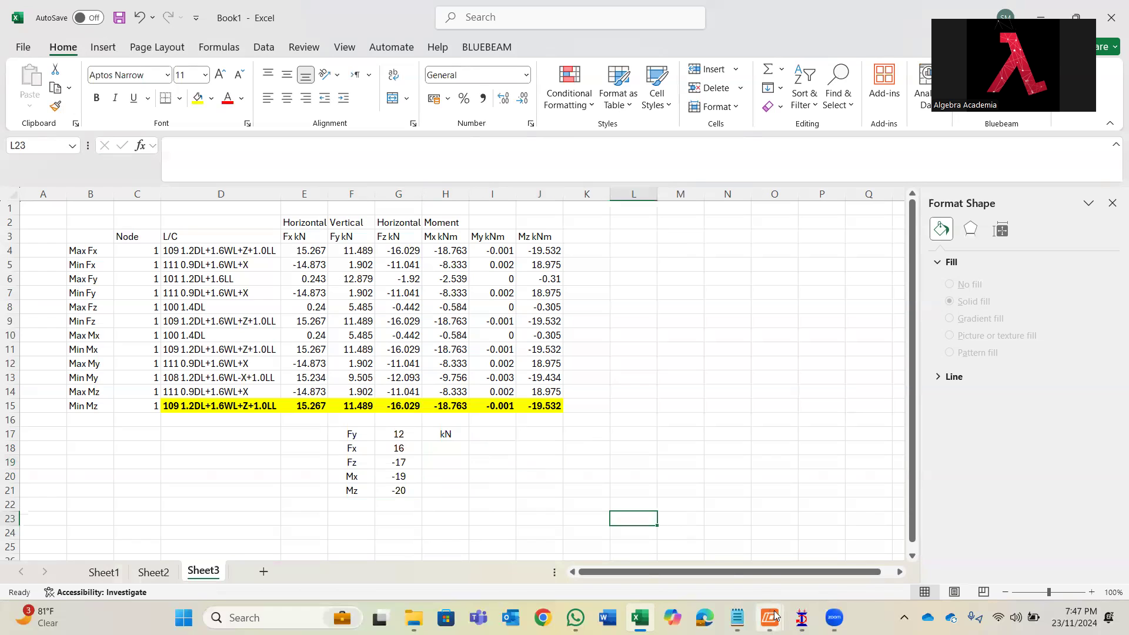
- Switch to IDEA StatiCa and launch its Connection application for a new project
{"action": "mouse_move", "coordinate": [771, 618]}
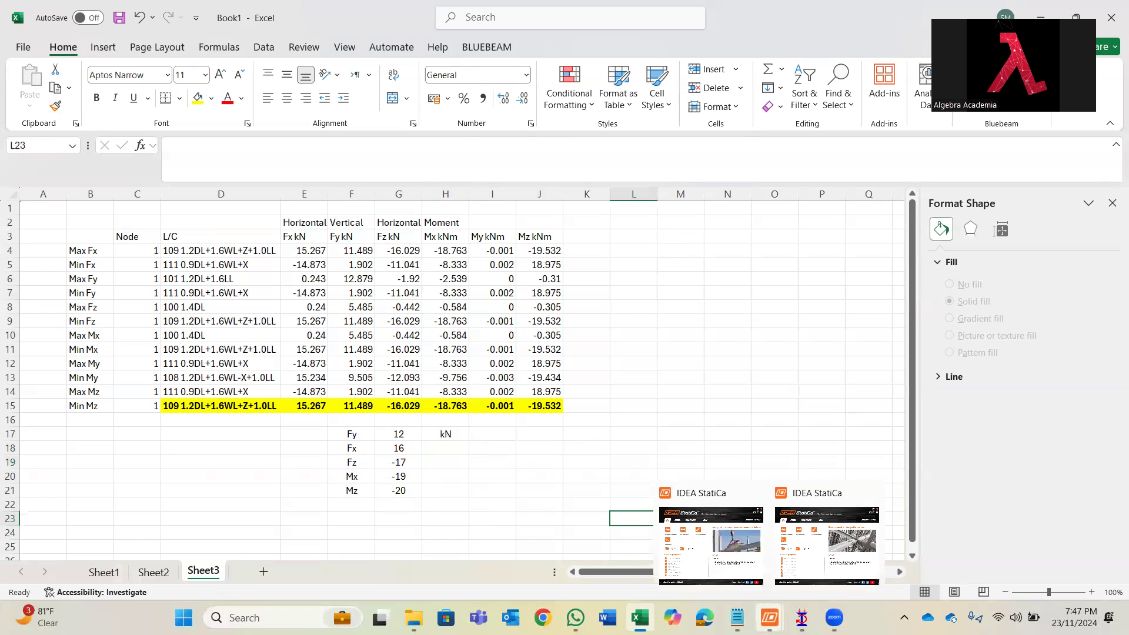
{"action": "left_click", "coordinate": [737, 566]}
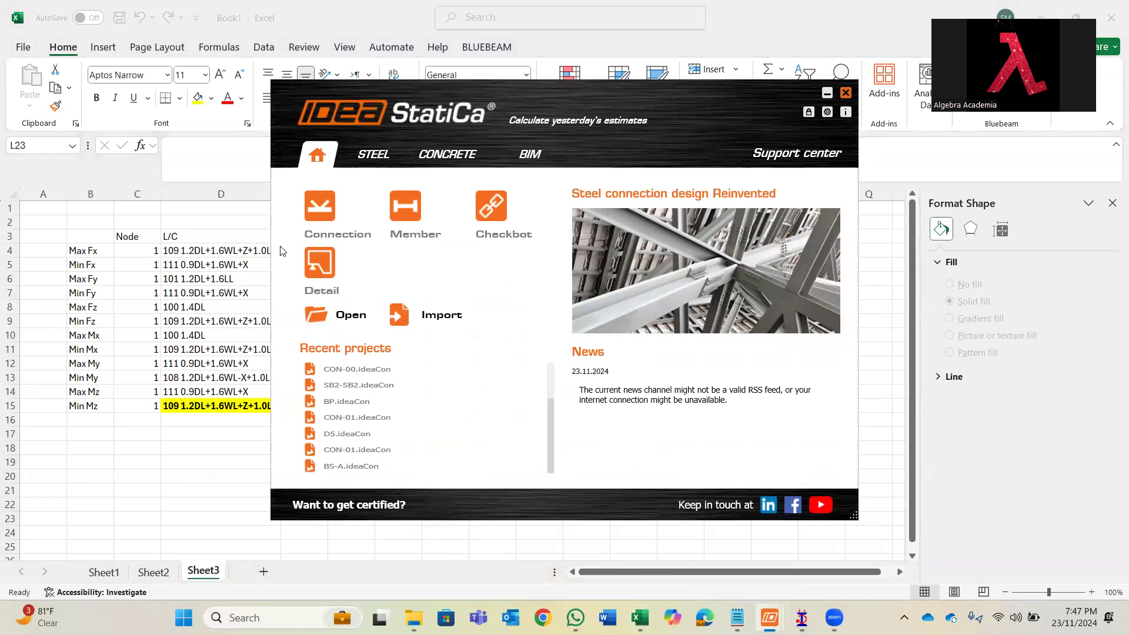
{"action": "left_click", "coordinate": [318, 234]}
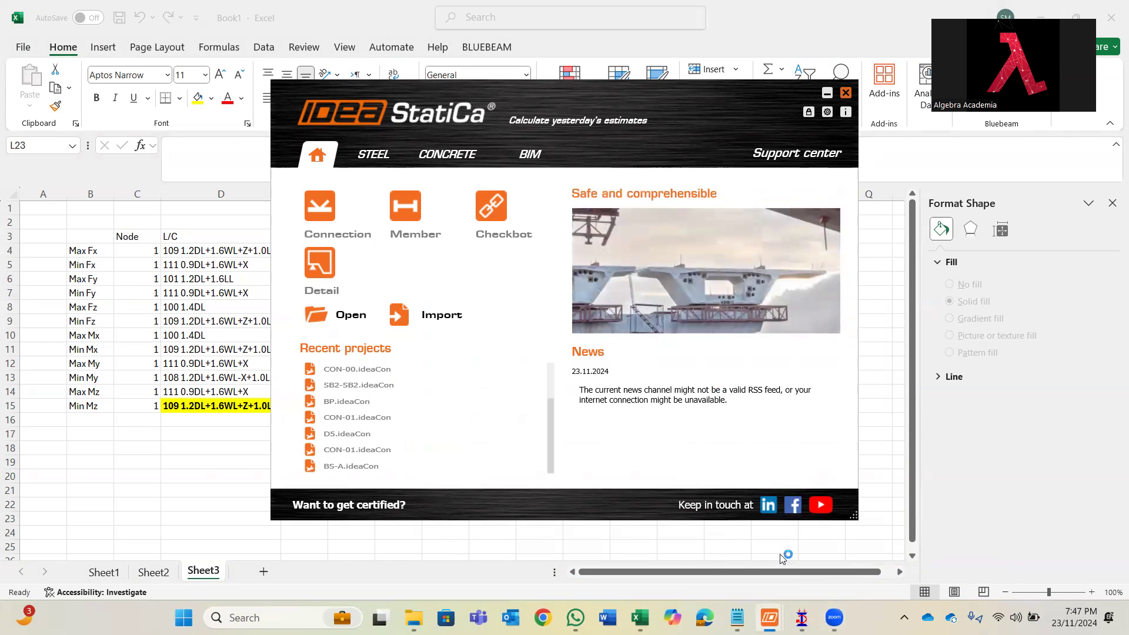
{"action": "mouse_move", "coordinate": [772, 620]}
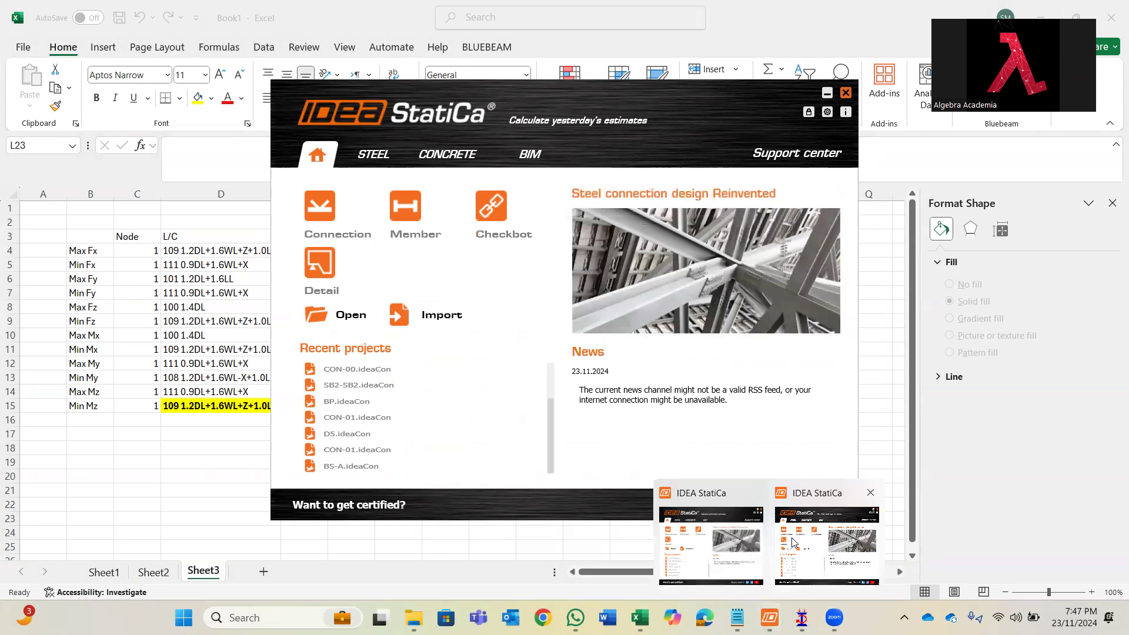
{"action": "left_click", "coordinate": [793, 542]}
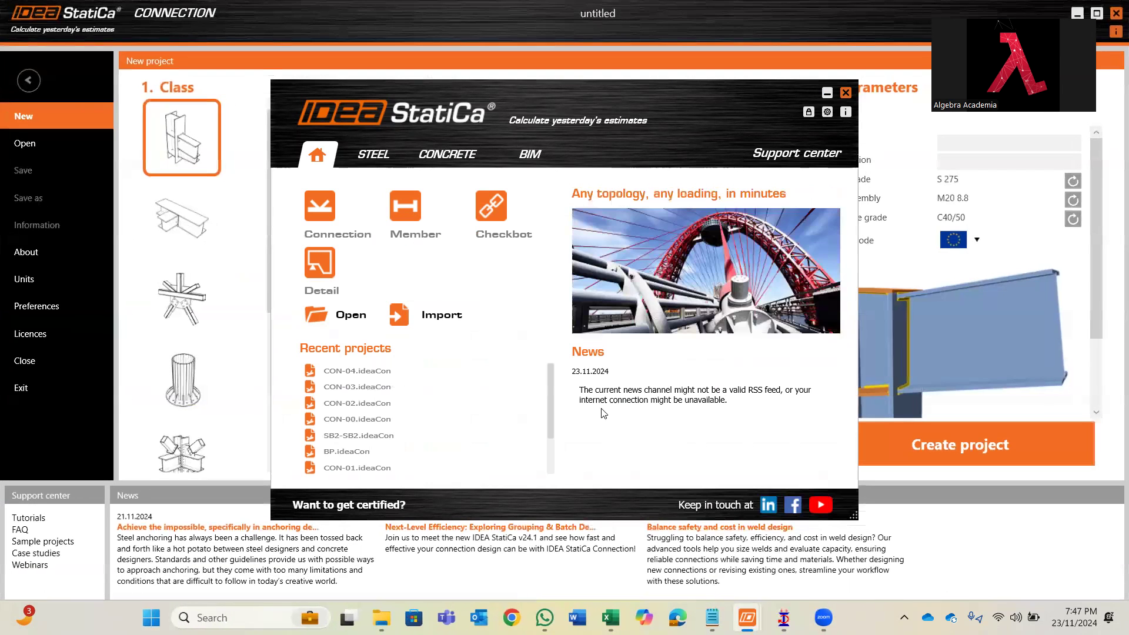
- Dismiss the launcher window and choose the column base plate class for the new connection project
{"action": "left_click", "coordinate": [846, 94]}
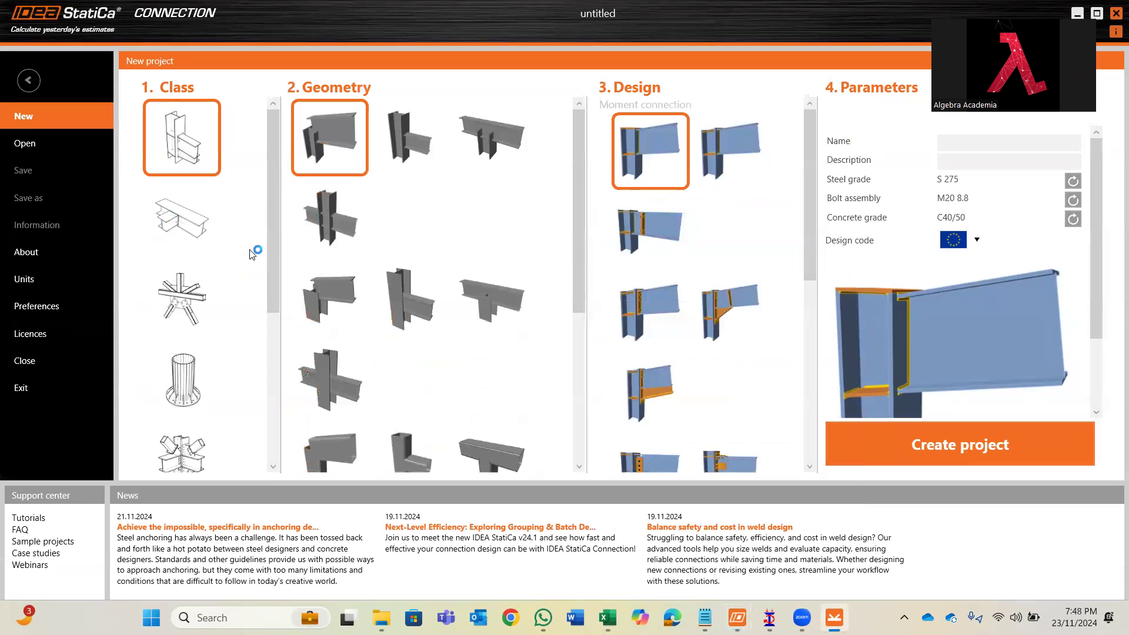
{"action": "left_click_drag", "start_coordinate": [272, 257], "coordinate": [271, 318]}
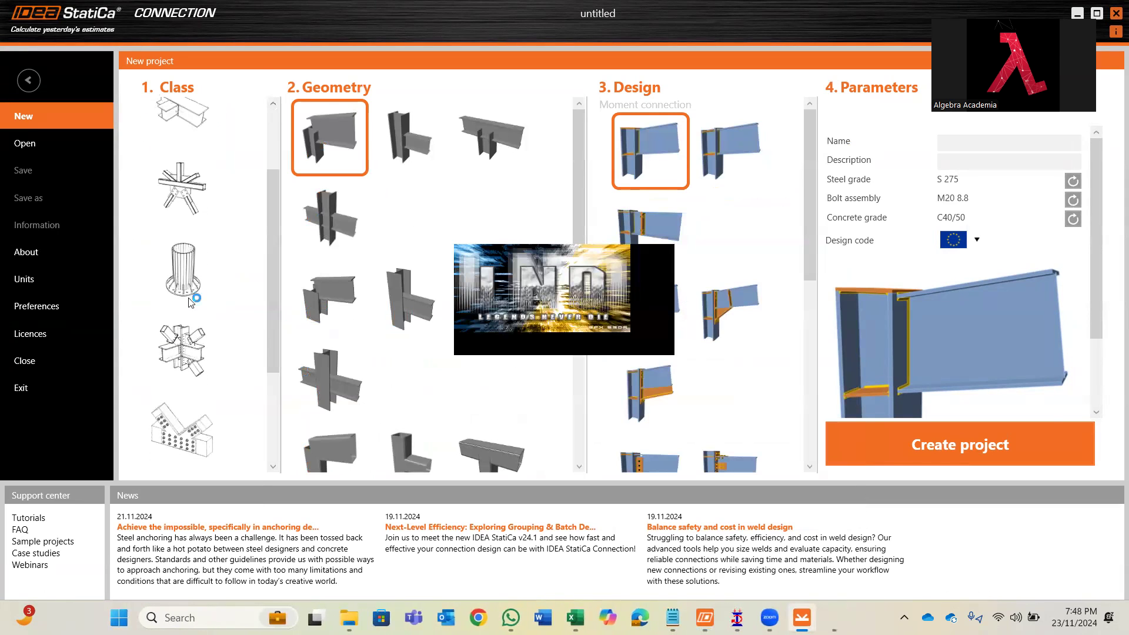
{"action": "left_click", "coordinate": [182, 294]}
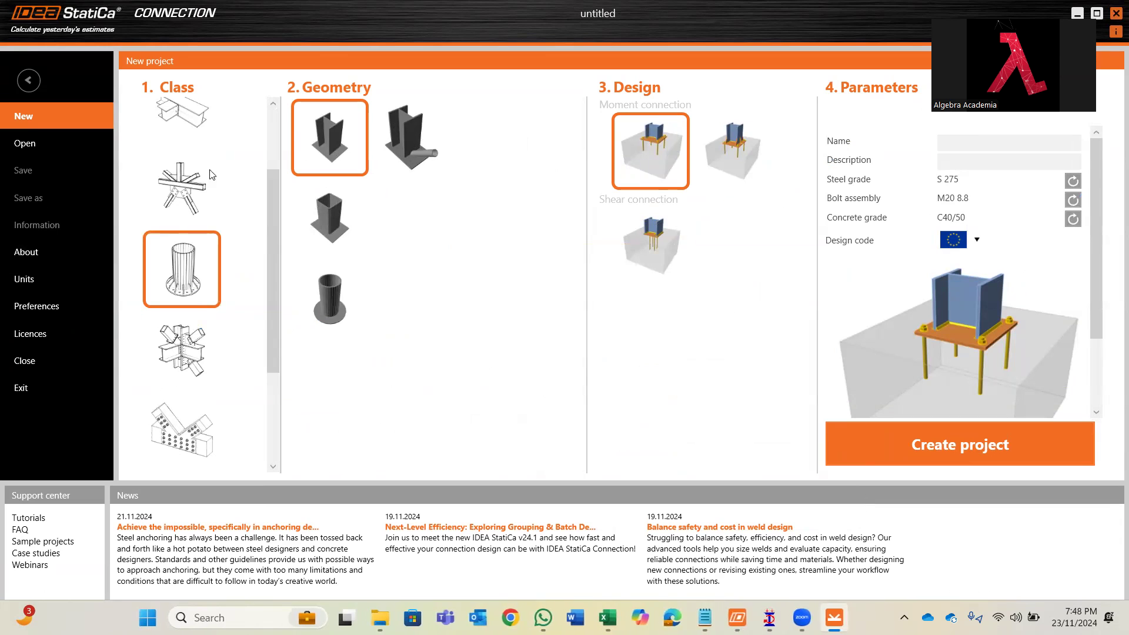
{"action": "scroll", "coordinate": [174, 257], "scroll_direction": "up", "scroll_amount": 2}
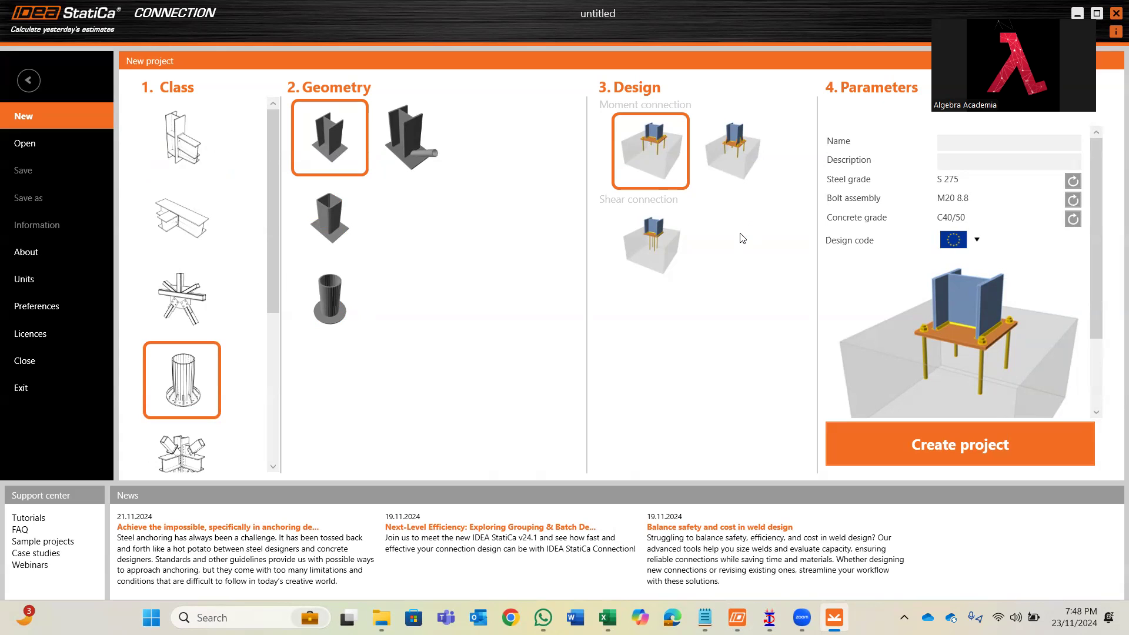
- Create the project from the first moment connection design, an I-section column on a base plate with four corner anchors
{"action": "left_click", "coordinate": [706, 179]}
{"action": "left_click", "coordinate": [676, 215]}
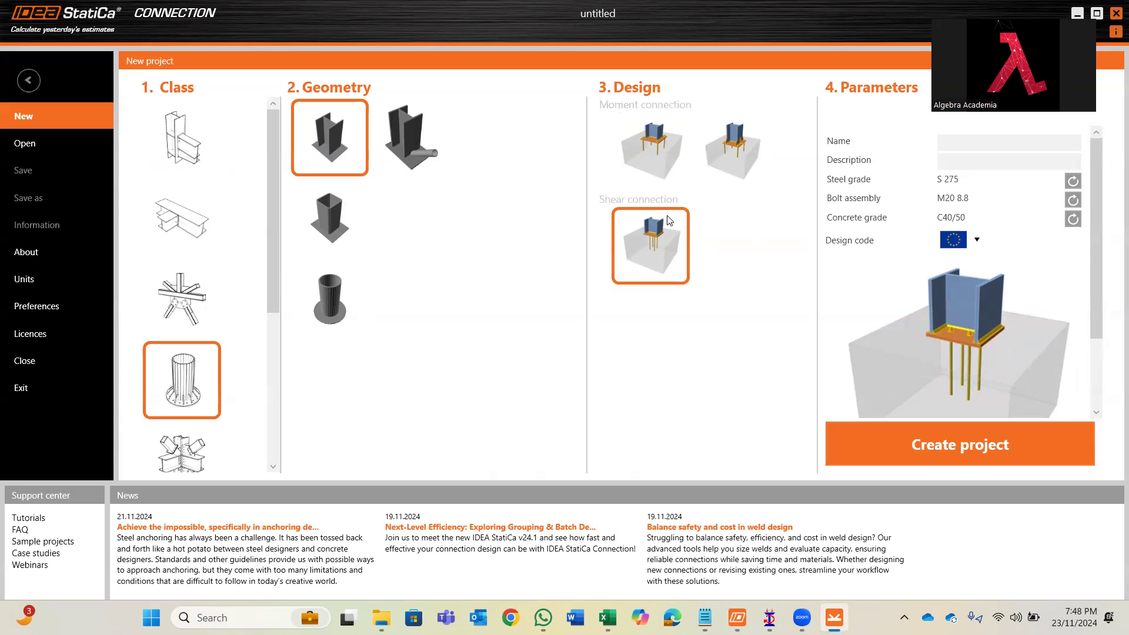
{"action": "left_click", "coordinate": [654, 163]}
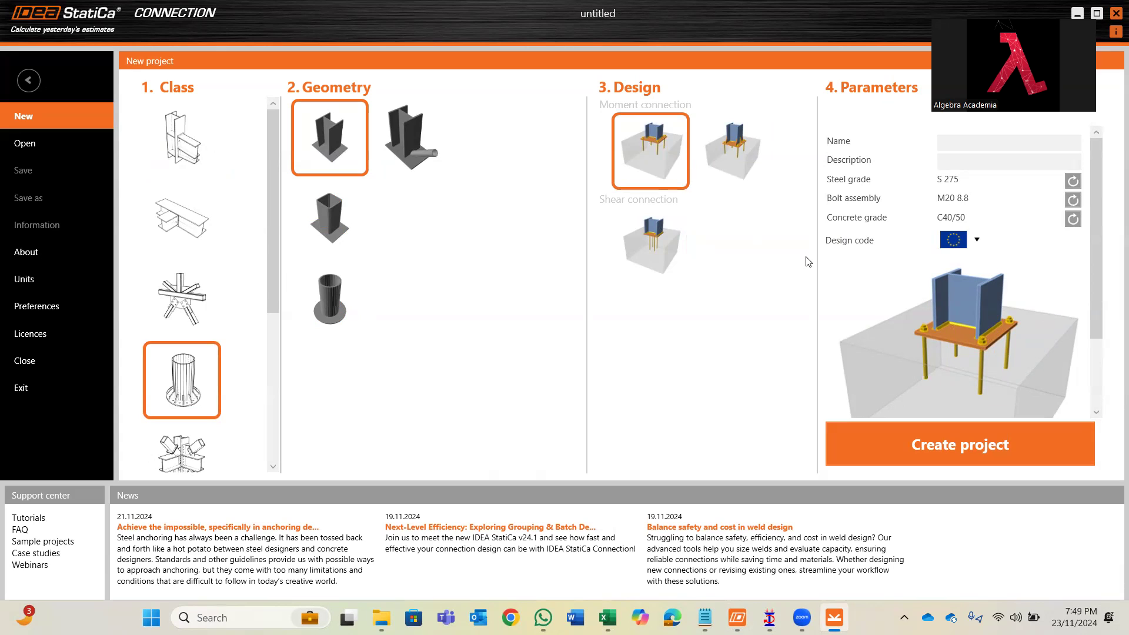
{"action": "left_click", "coordinate": [953, 462]}
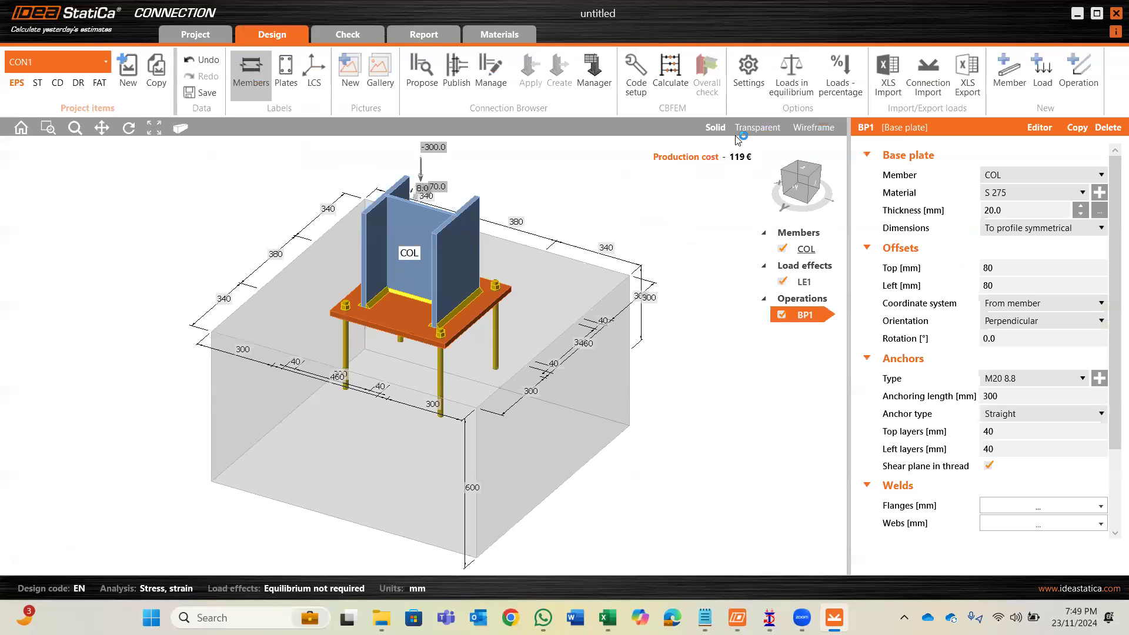
{"action": "mouse_move", "coordinate": [802, 617]}
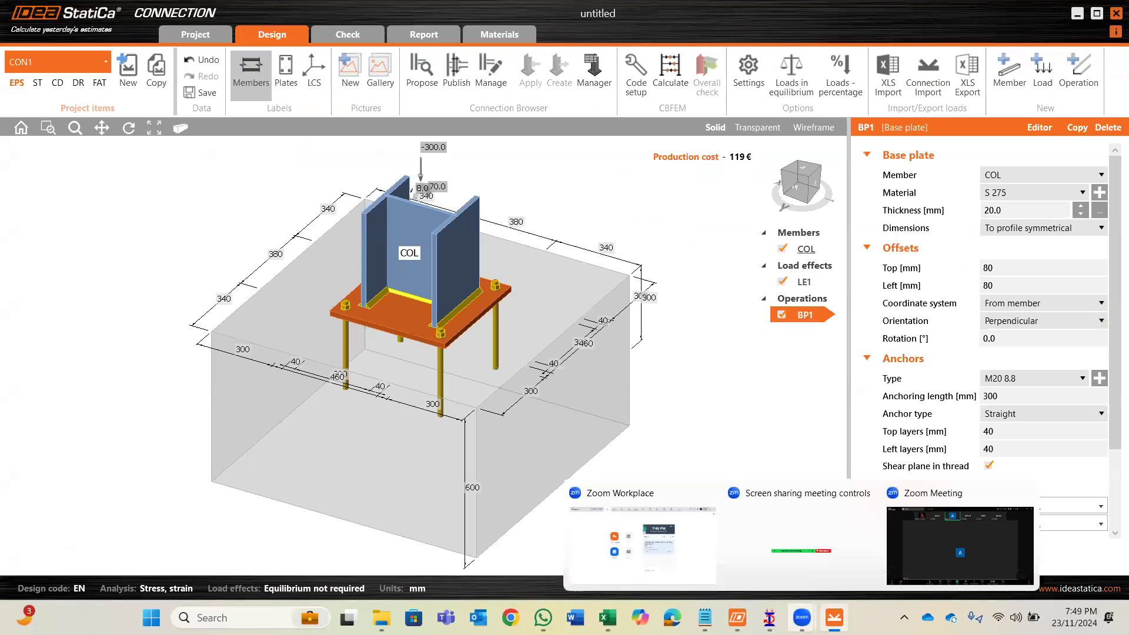
{"action": "left_click", "coordinate": [934, 557]}
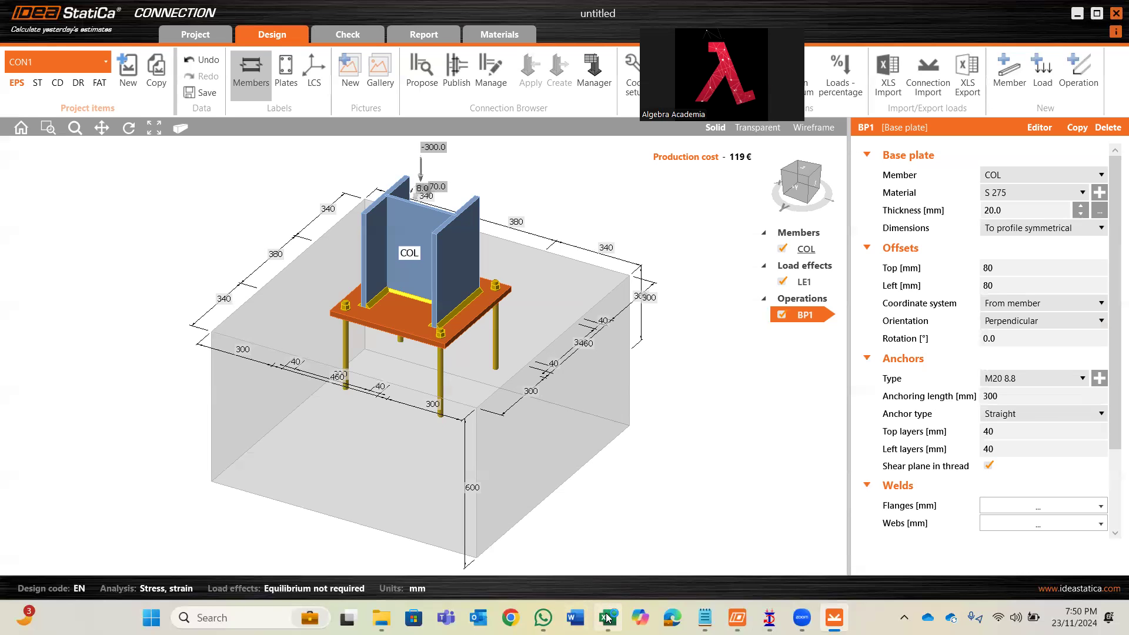
- Switch to the OFFICE BUILDING model in STAAD.Pro and examine the section properties of the column at node 1
{"action": "mouse_move", "coordinate": [769, 617]}
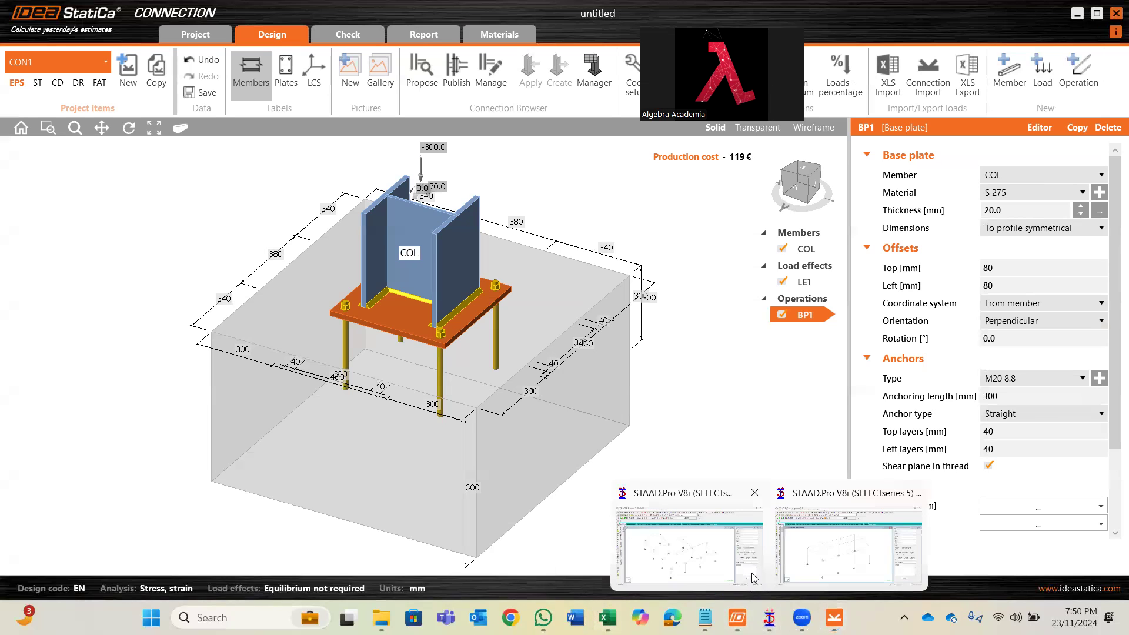
{"action": "left_click", "coordinate": [753, 578]}
{"action": "double_click", "coordinate": [418, 507]}
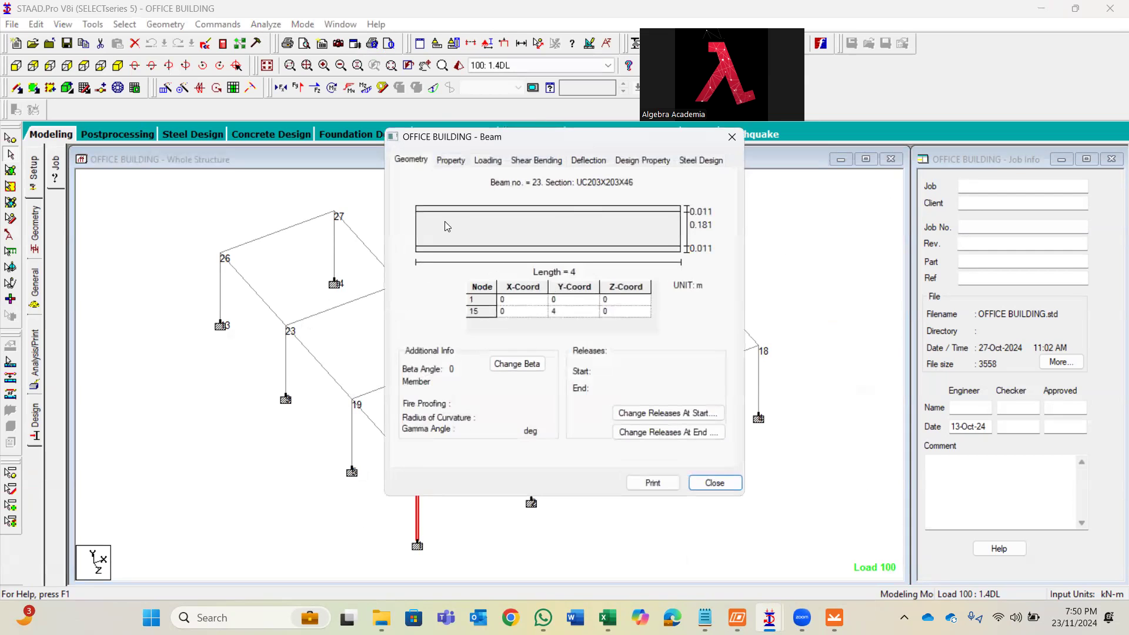
{"action": "left_click", "coordinate": [450, 160]}
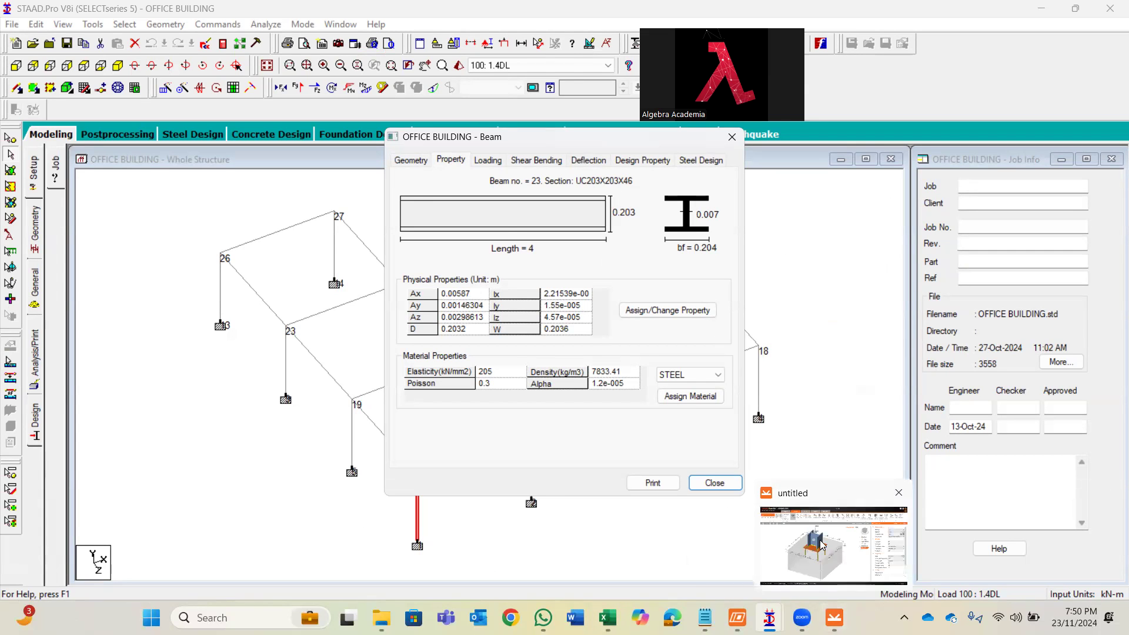
- Return to IDEA StatiCa Connection and select the COL member to show its properties
{"action": "left_click", "coordinate": [824, 547]}
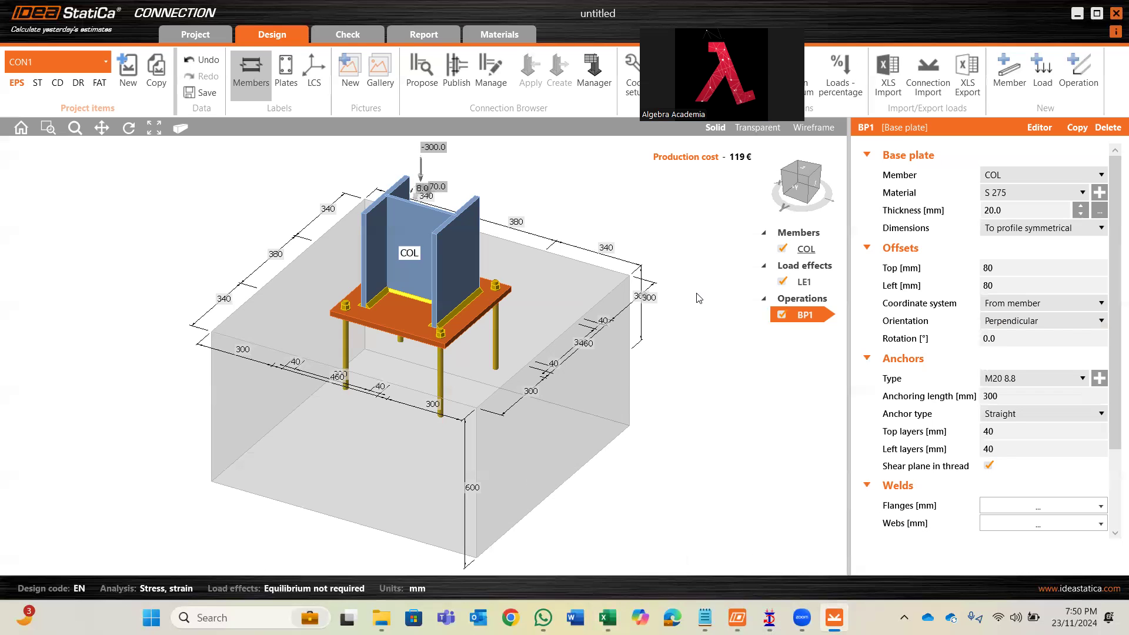
{"action": "left_click", "coordinate": [807, 248]}
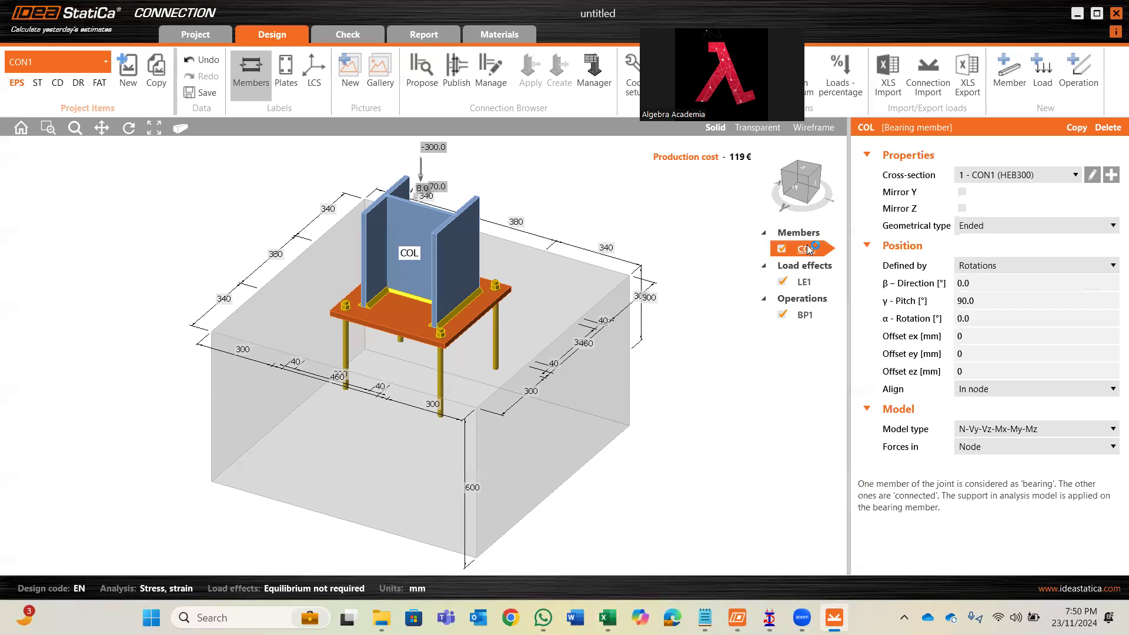
{"action": "left_click", "coordinate": [1112, 174]}
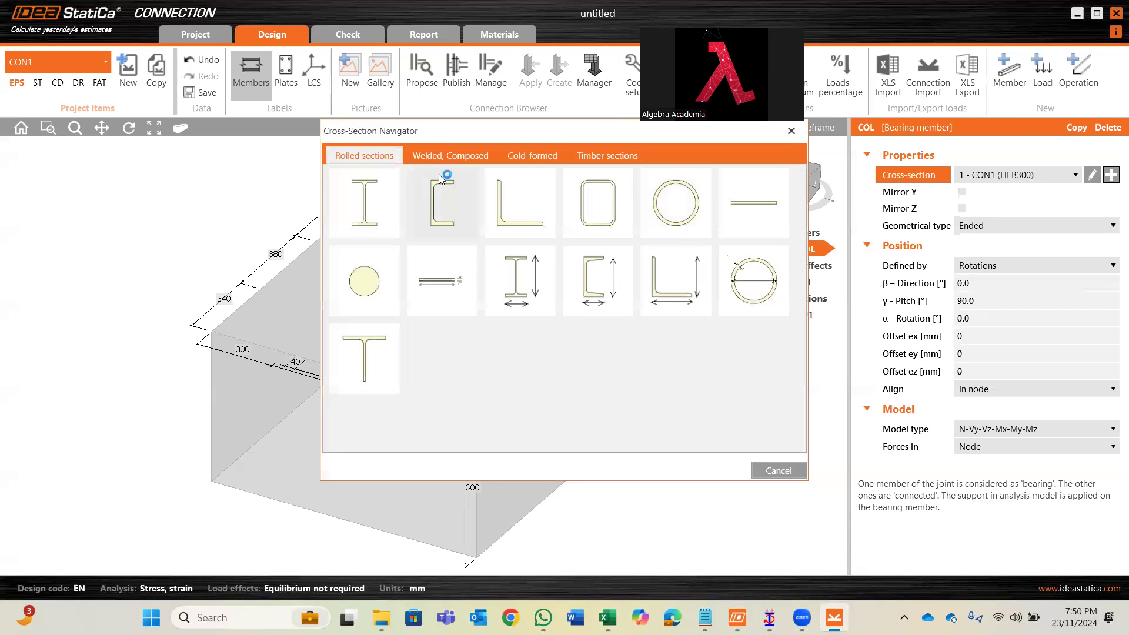
{"action": "left_click", "coordinate": [387, 186]}
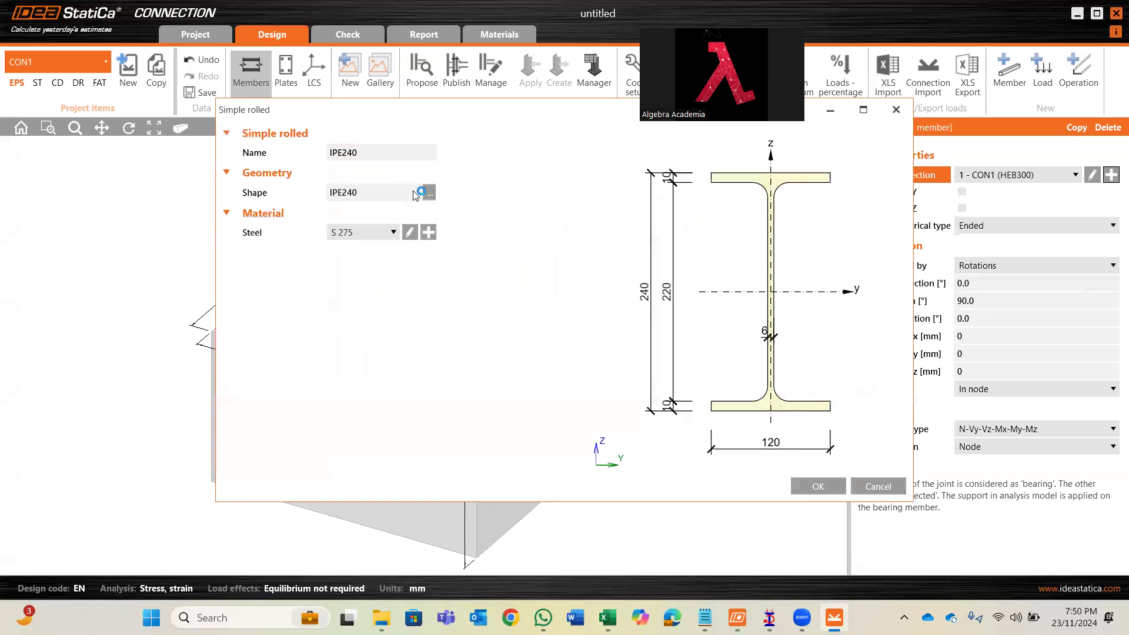
{"action": "left_click", "coordinate": [897, 110]}
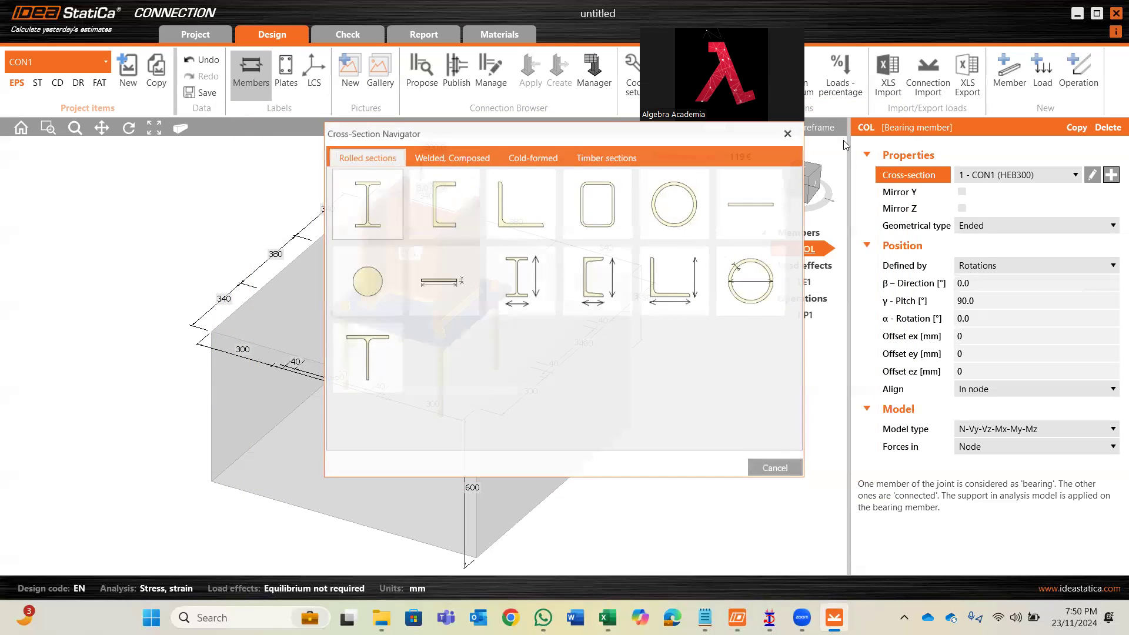
{"action": "left_click", "coordinate": [787, 134]}
{"action": "left_click", "coordinate": [1093, 176]}
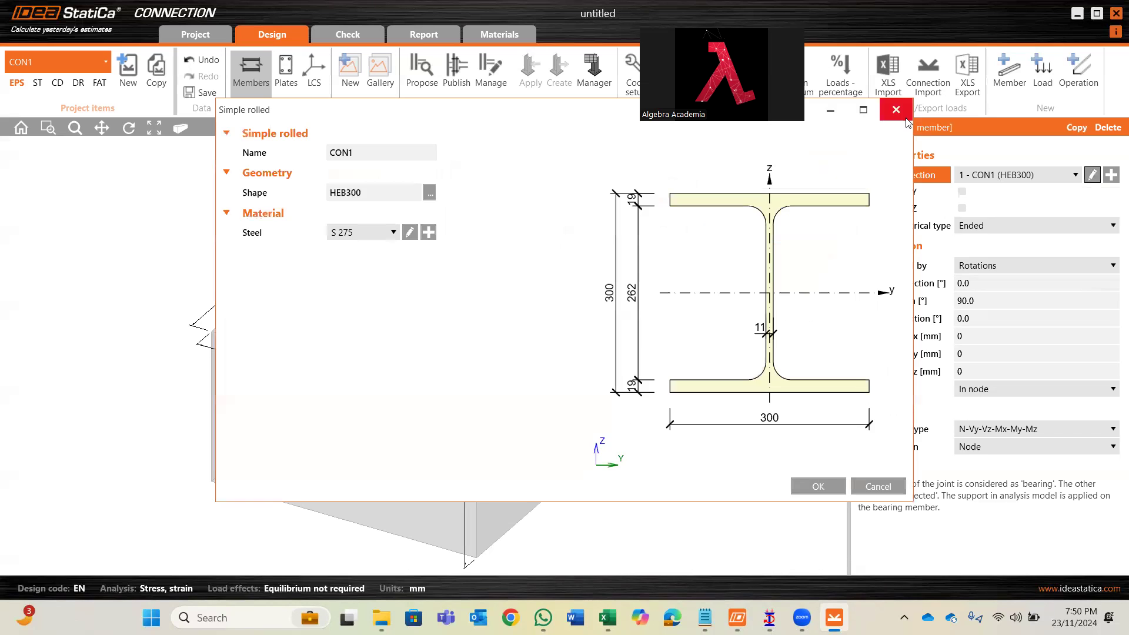
{"action": "left_click", "coordinate": [907, 118]}
- Define a new rolled I-section for the COL member using the UC 203 x 203 x 46 shape from the full section library
{"action": "left_click", "coordinate": [1111, 175]}
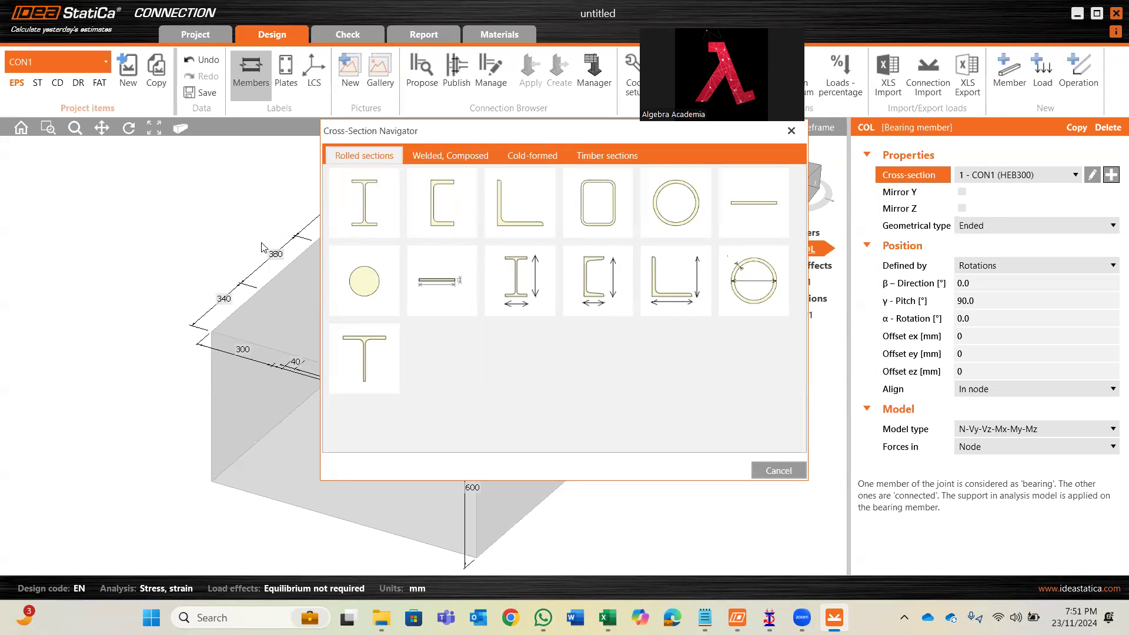
{"action": "left_click", "coordinate": [373, 208]}
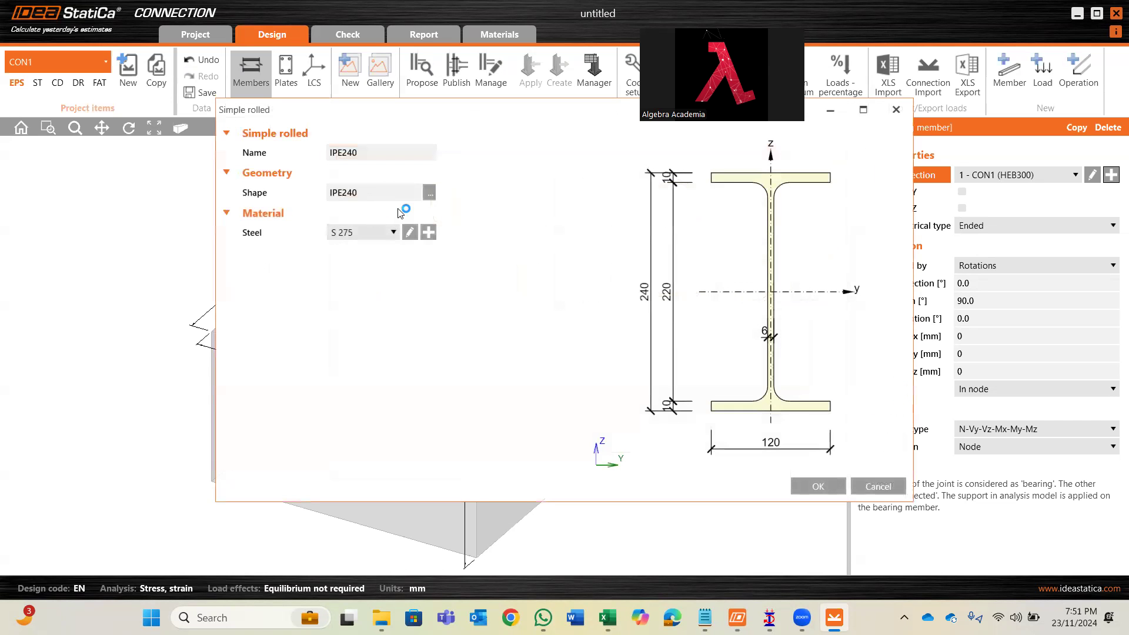
{"action": "left_click", "coordinate": [429, 193]}
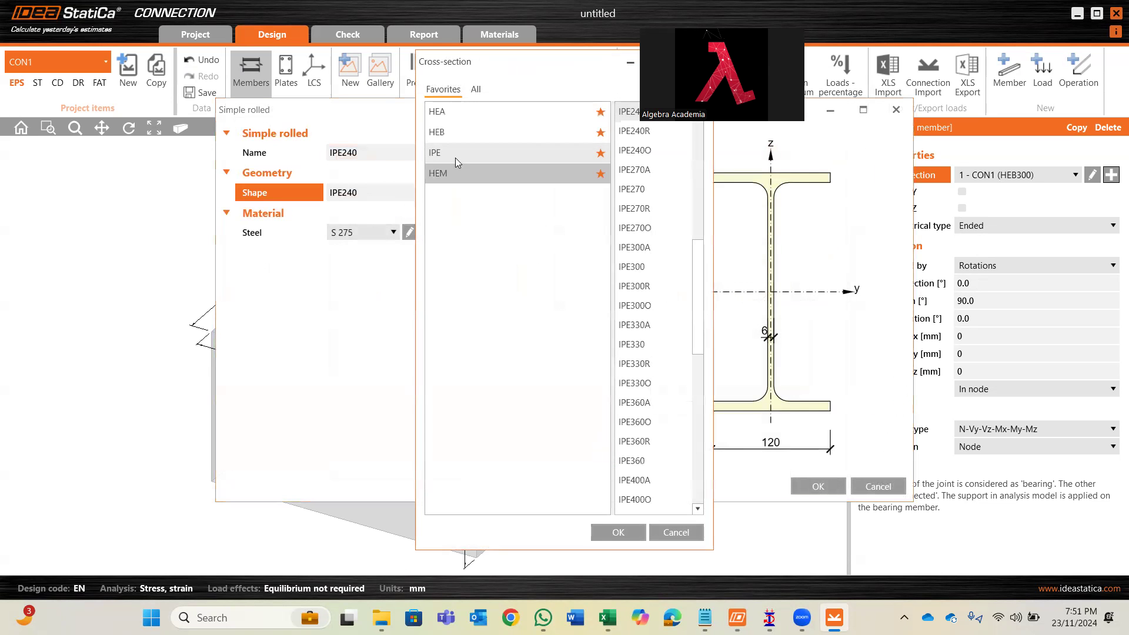
{"action": "left_click", "coordinate": [481, 90]}
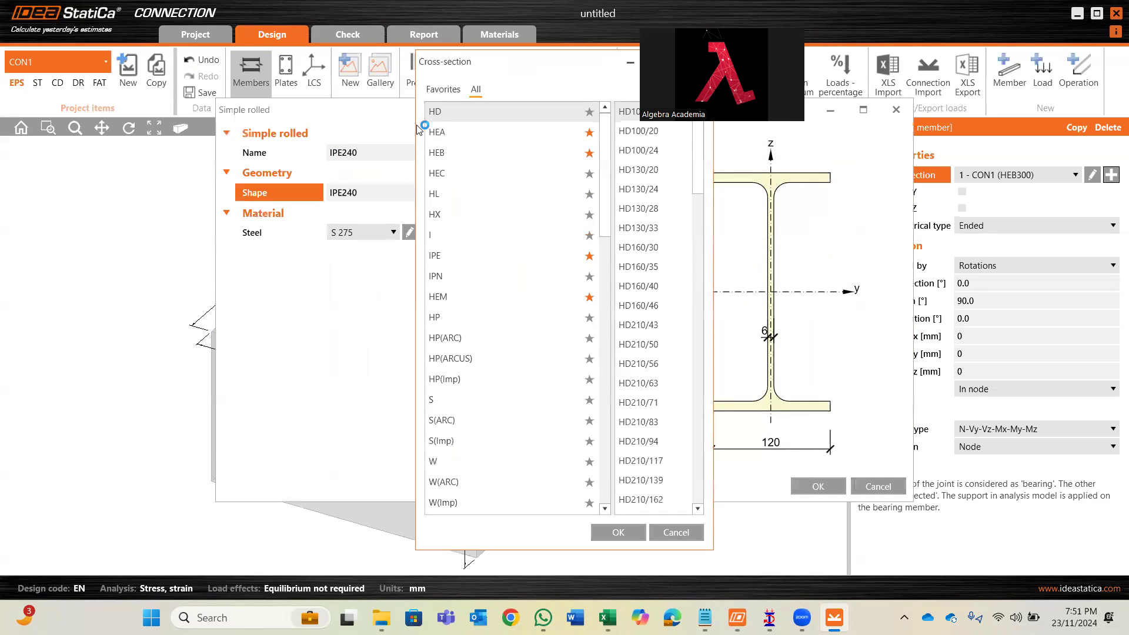
{"action": "left_click", "coordinate": [440, 93]}
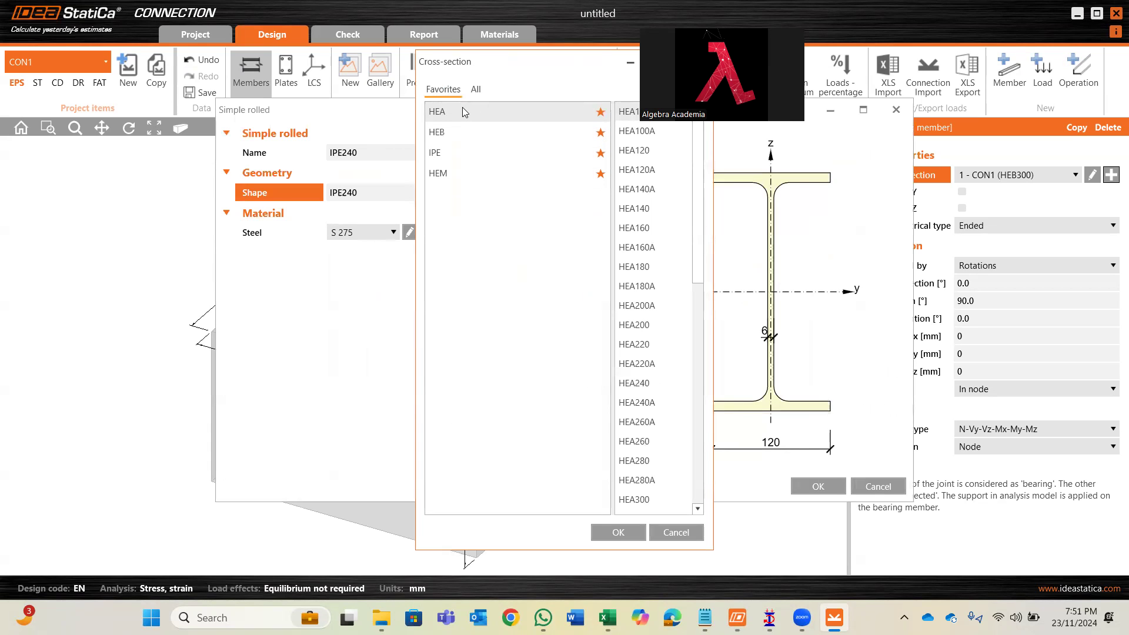
{"action": "left_click", "coordinate": [476, 90]}
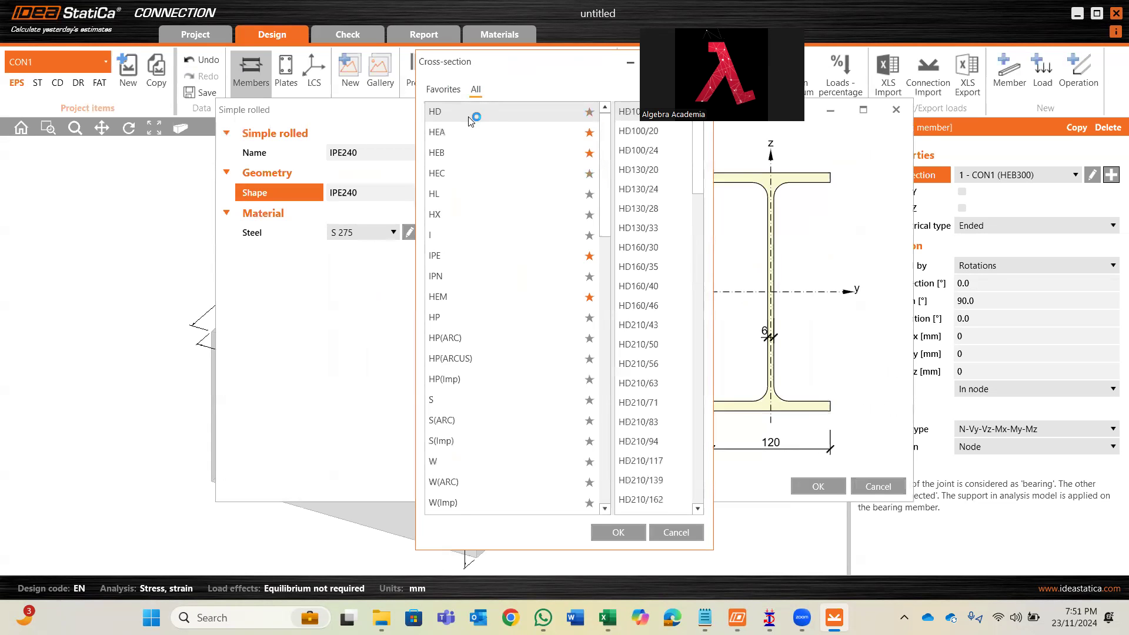
{"action": "scroll", "coordinate": [469, 256], "scroll_direction": "down", "scroll_amount": 2}
{"action": "scroll", "coordinate": [467, 253], "scroll_direction": "down", "scroll_amount": 5}
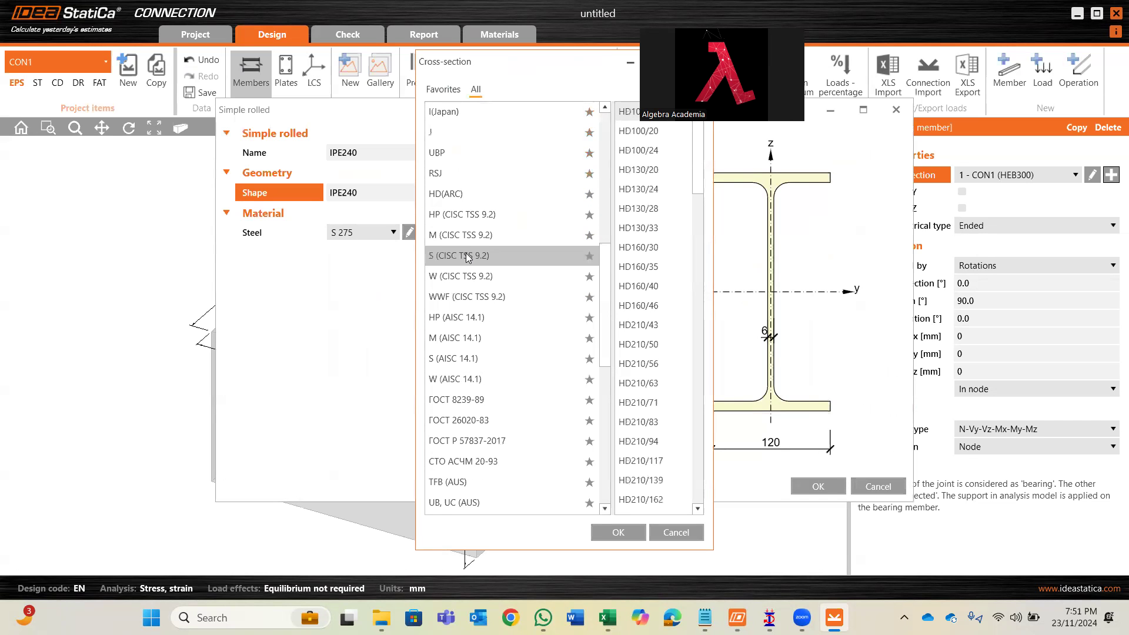
{"action": "scroll", "coordinate": [466, 253], "scroll_direction": "up", "scroll_amount": 2}
{"action": "left_click_drag", "start_coordinate": [610, 220], "coordinate": [607, 424]}
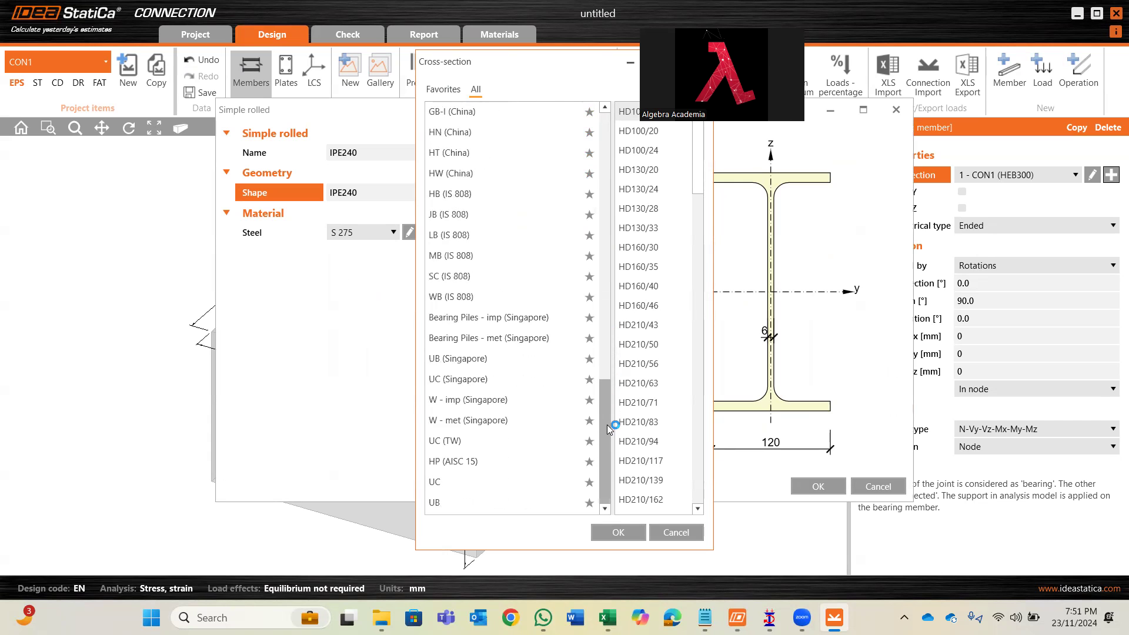
{"action": "left_click", "coordinate": [478, 482]}
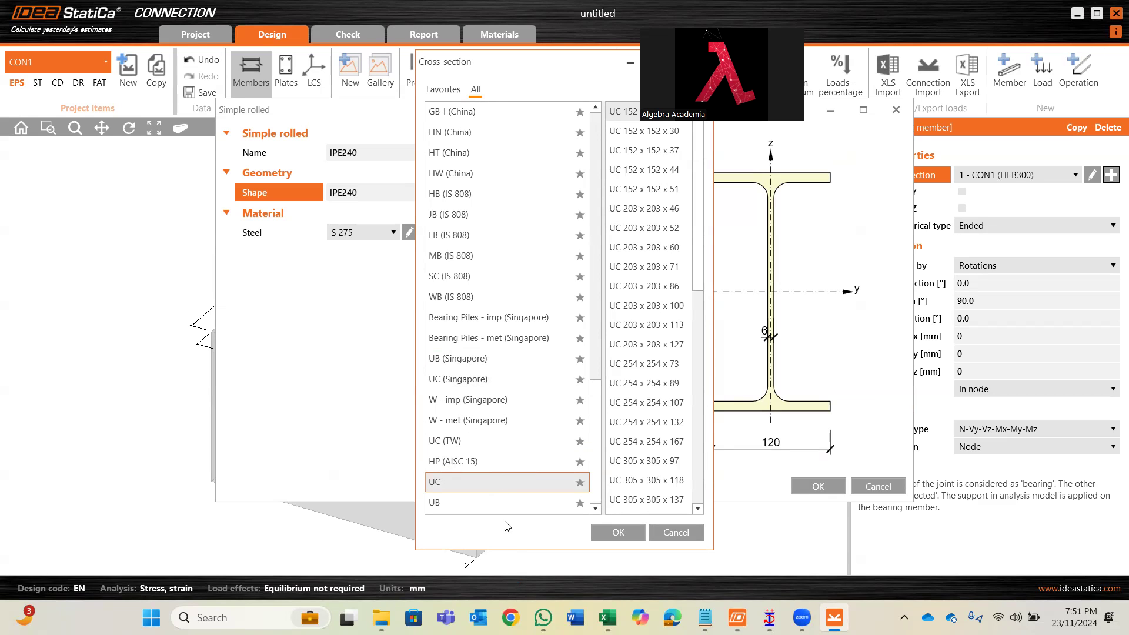
{"action": "left_click", "coordinate": [636, 210]}
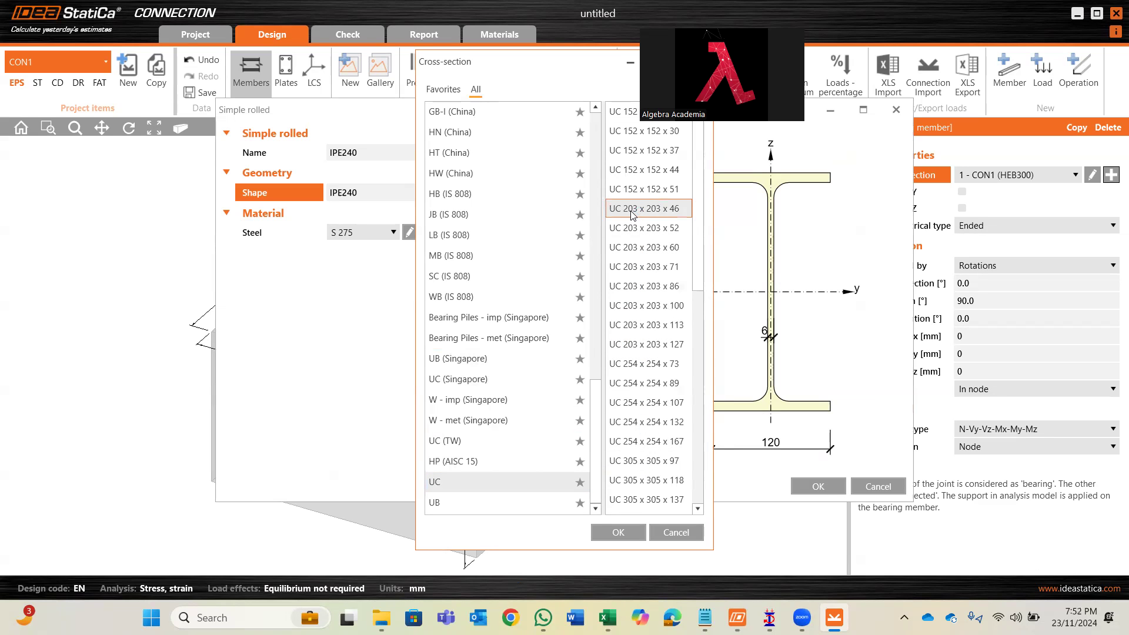
{"action": "left_click", "coordinate": [628, 530]}
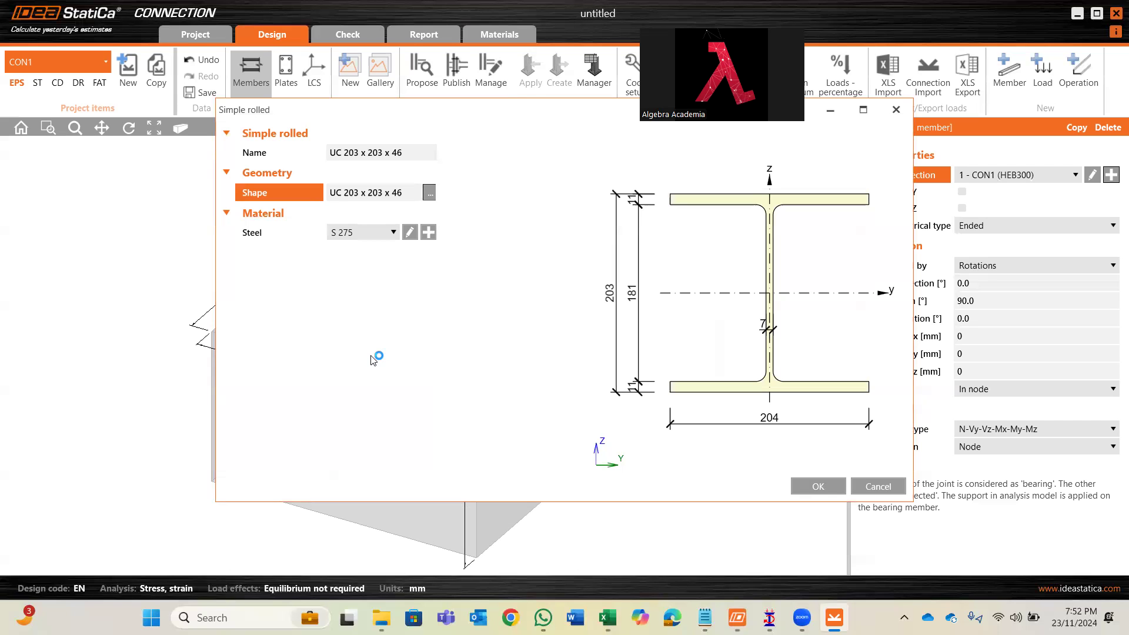
- Review the steel properties of the new section and assign S 275 from the EN 1993 material library
{"action": "left_click", "coordinate": [410, 232]}
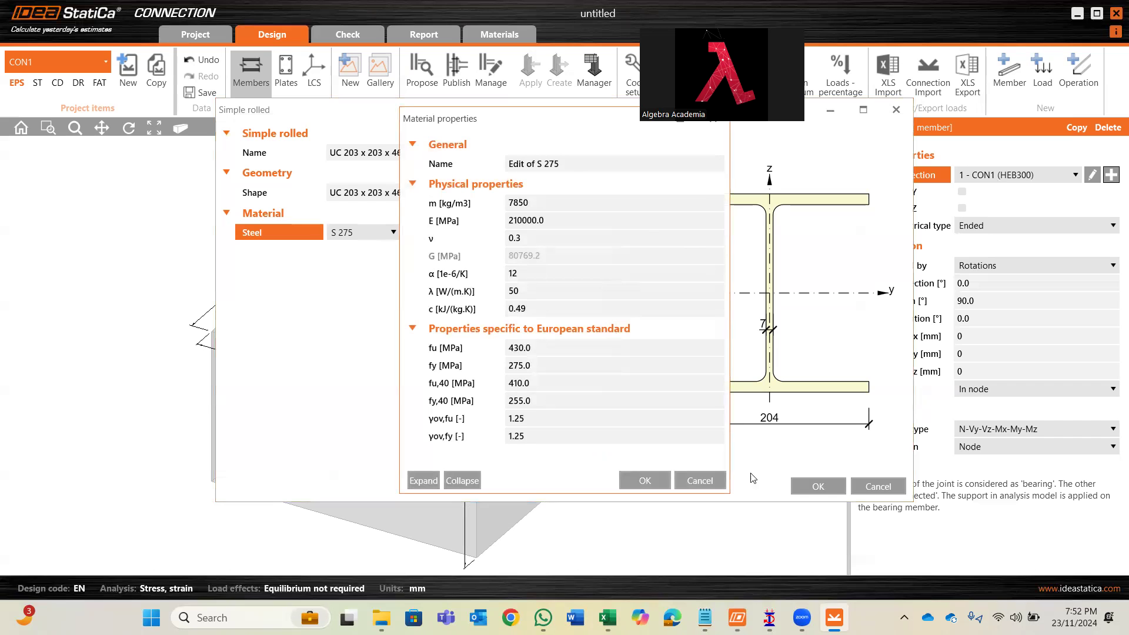
{"action": "left_click", "coordinate": [700, 480]}
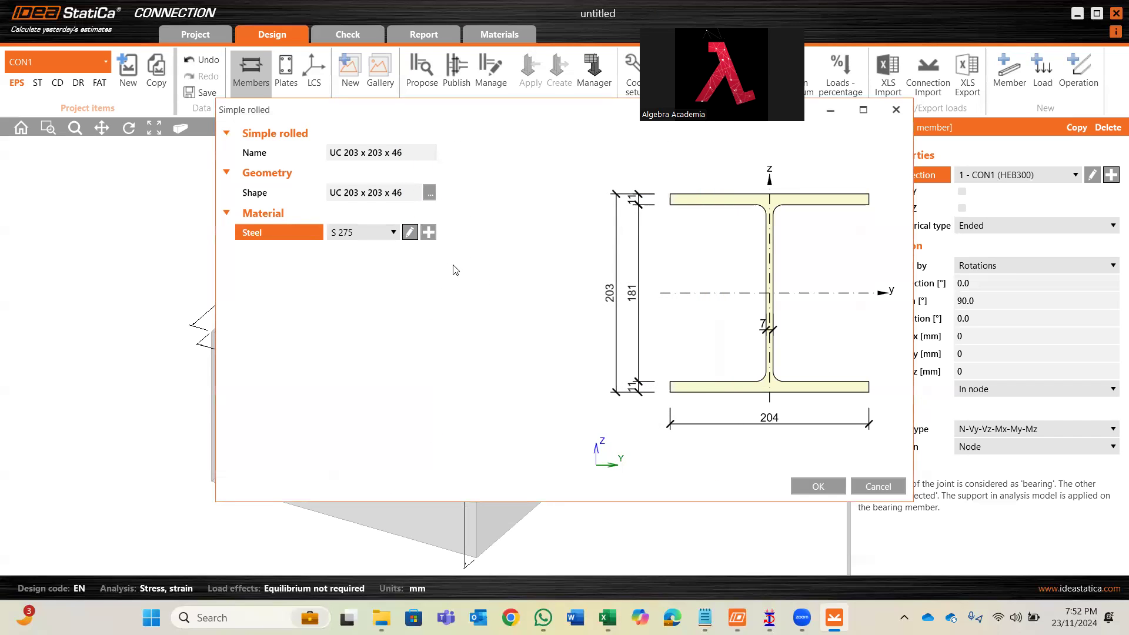
{"action": "left_click", "coordinate": [428, 233]}
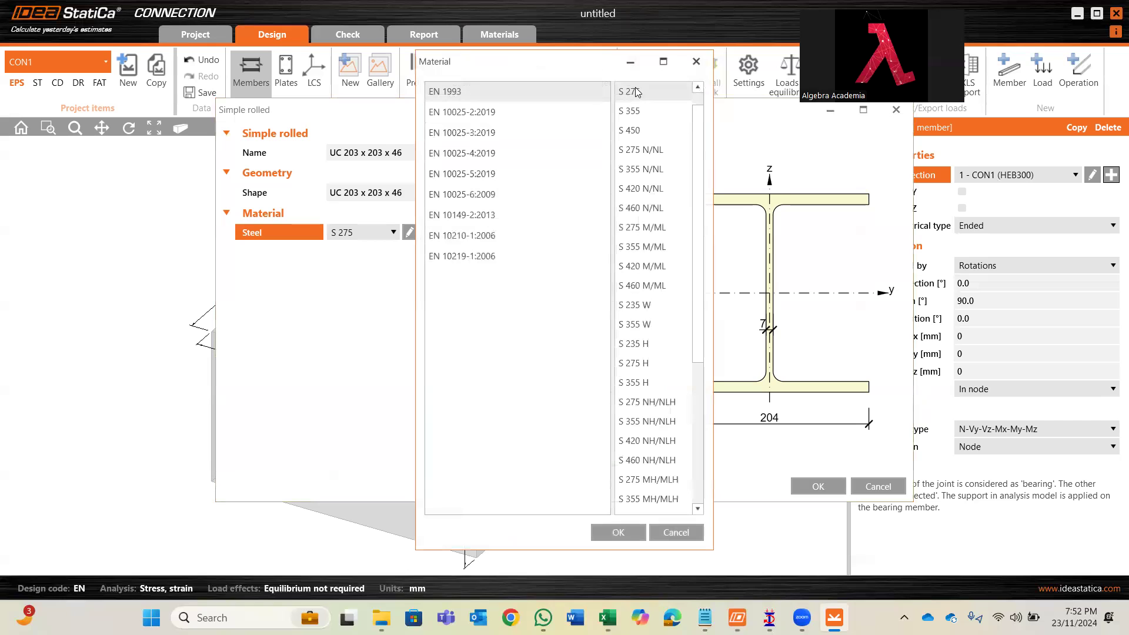
{"action": "left_click", "coordinate": [668, 128]}
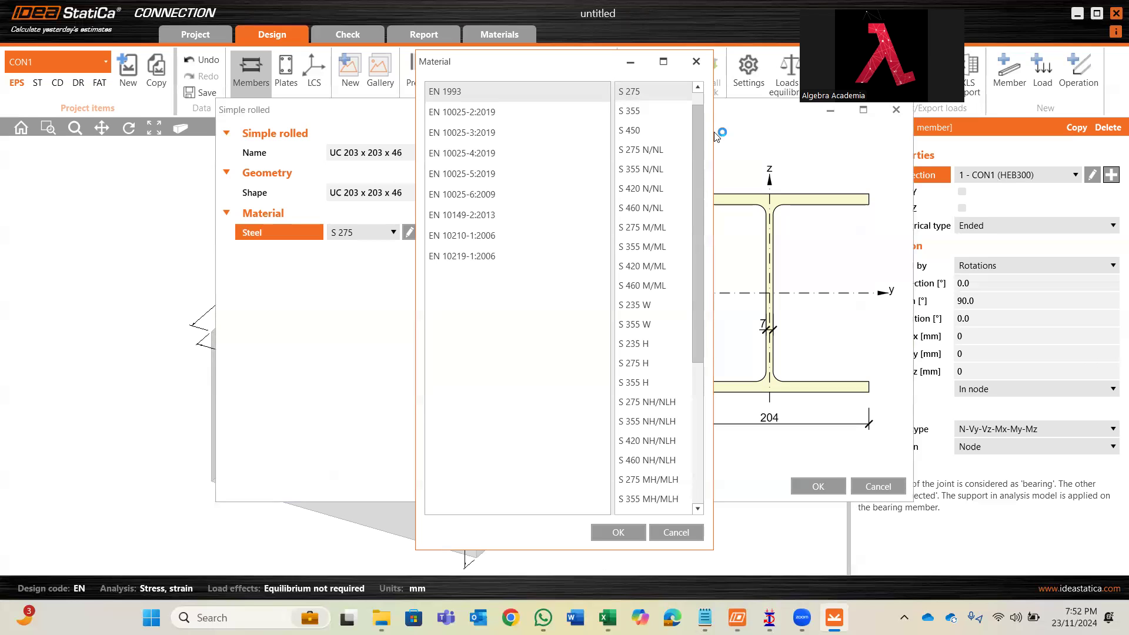
{"action": "left_click", "coordinate": [647, 92]}
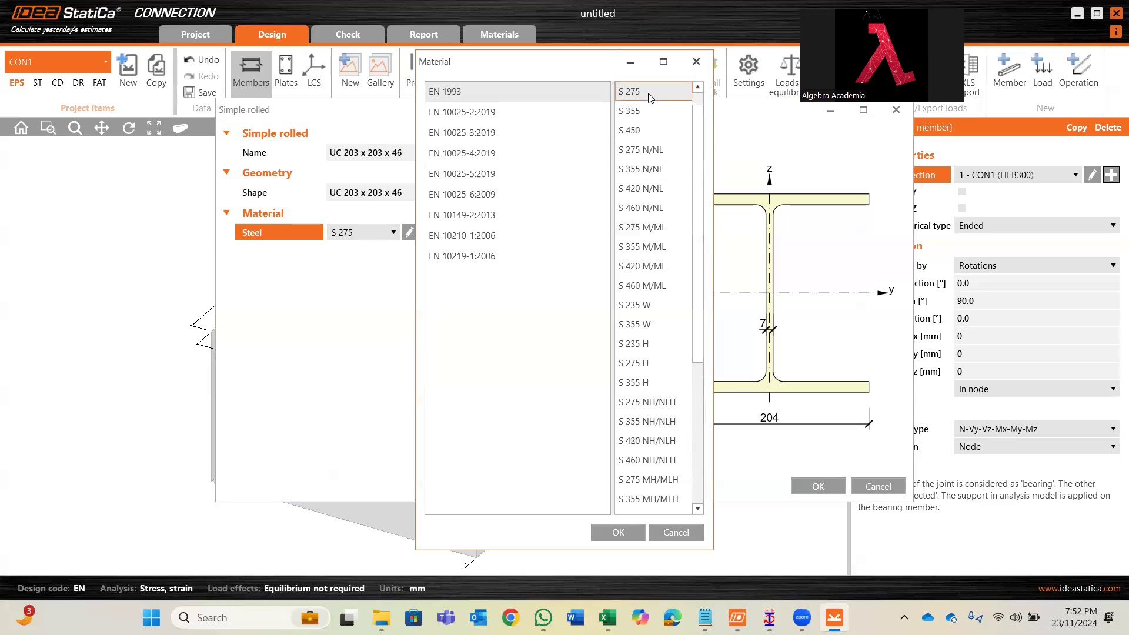
{"action": "left_click", "coordinate": [619, 532]}
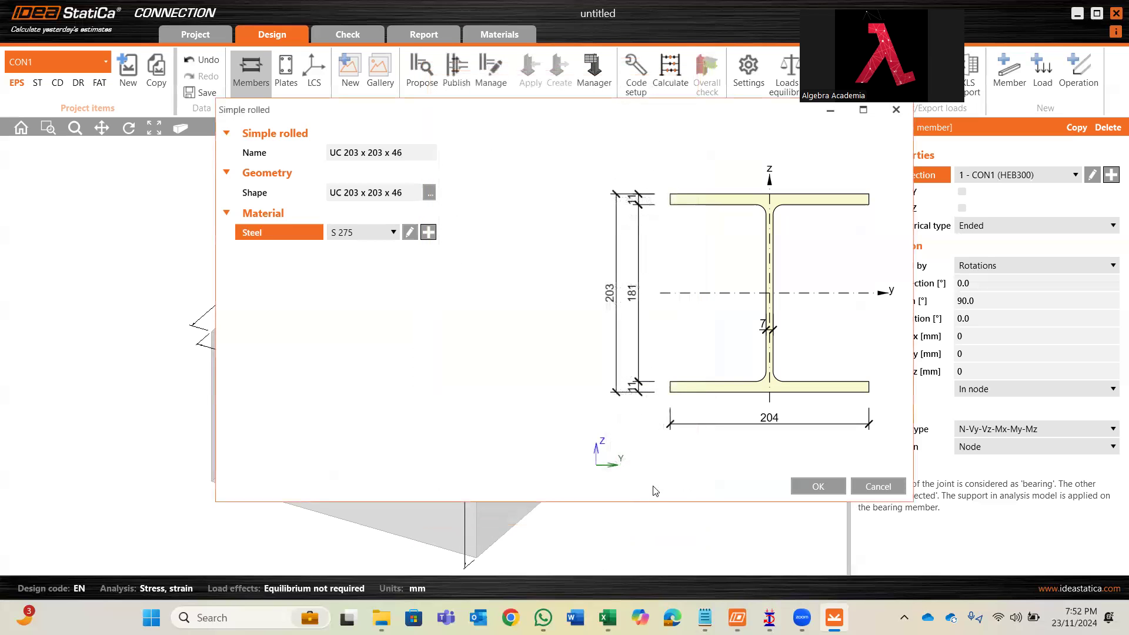
- Accept the UC 203 x 203 x 46 section in S 275 as the cross-section of the COL member
{"action": "left_click", "coordinate": [811, 486]}
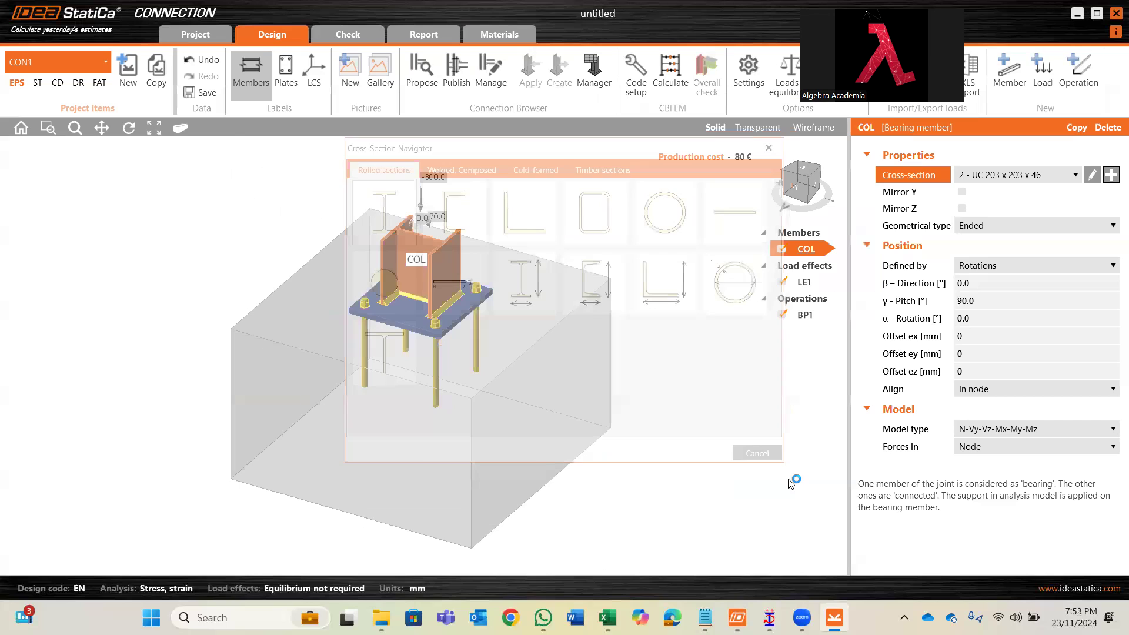
{"action": "middle_click_drag", "start_coordinate": [758, 430], "coordinate": [785, 500]}
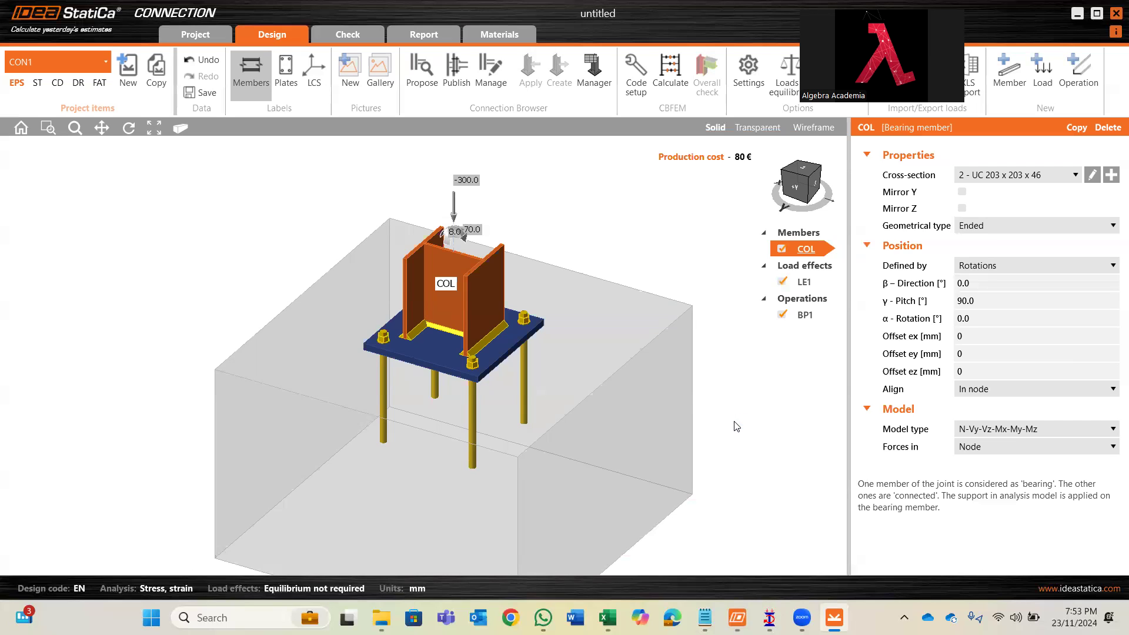
- Switch to Calculator and add 203+40+40+50+50 for the base plate width, clearing any wrong entry
{"action": "mouse_move", "coordinate": [621, 599]}
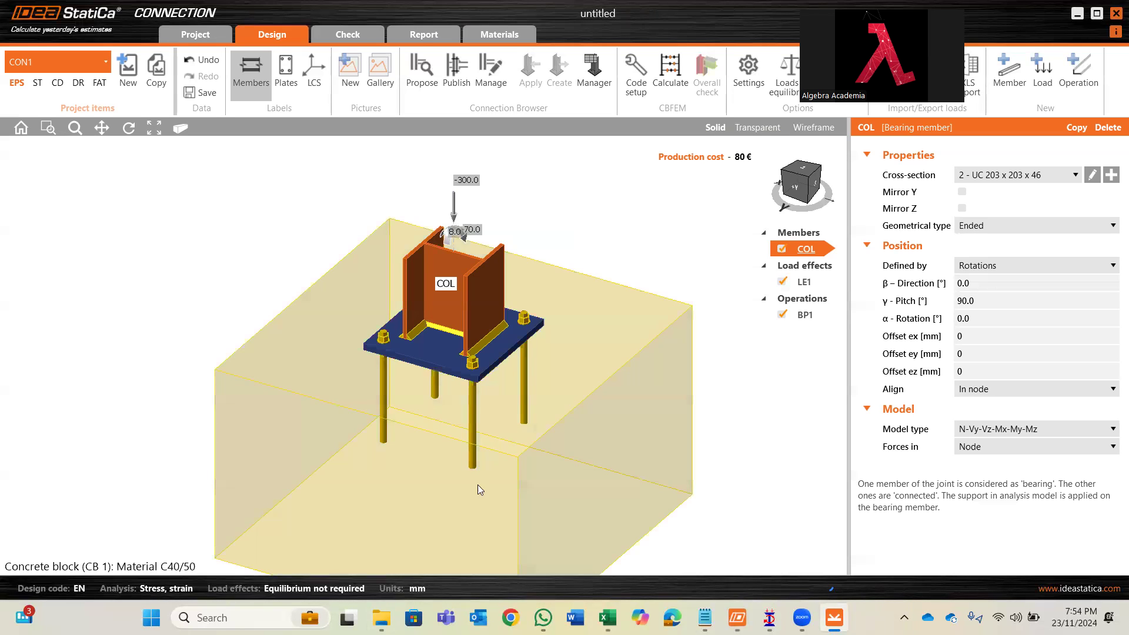
{"action": "left_click", "coordinate": [251, 613]}
{"action": "type", "text": "calculator"}
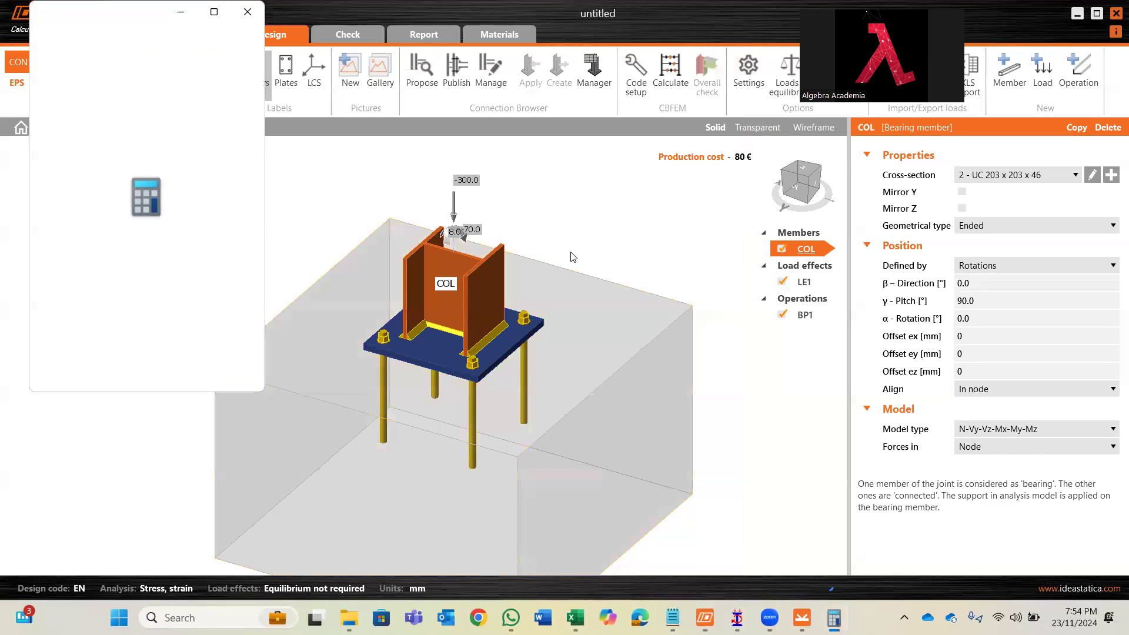
{"action": "type", "text": "2063+"}
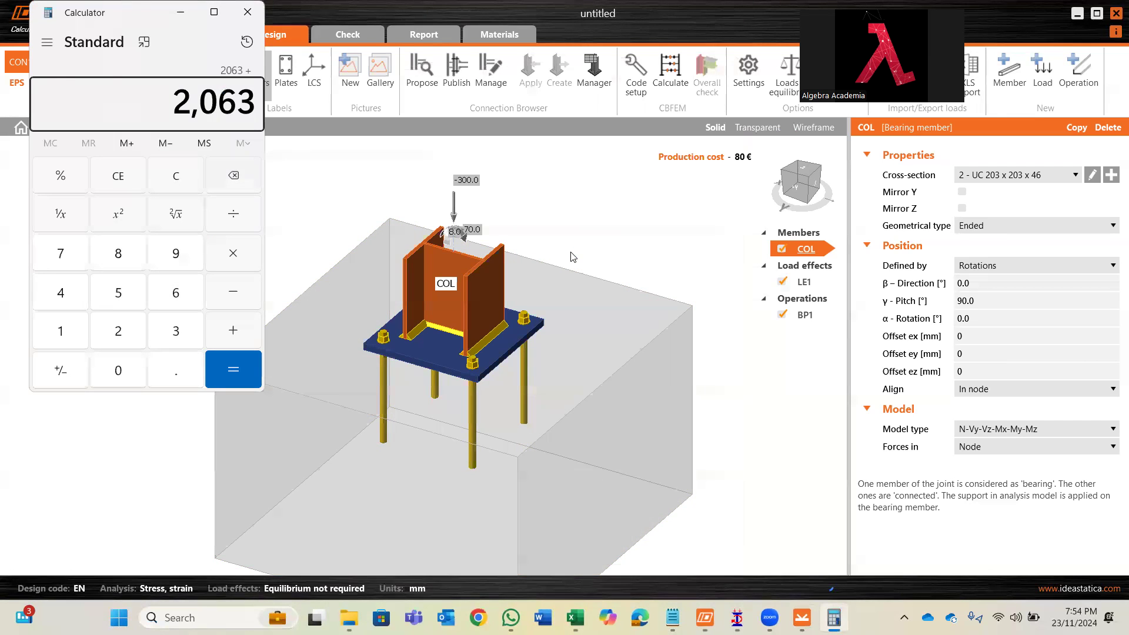
{"action": "left_click", "coordinate": [176, 176]}
{"action": "type", "text": "203+40+40"}
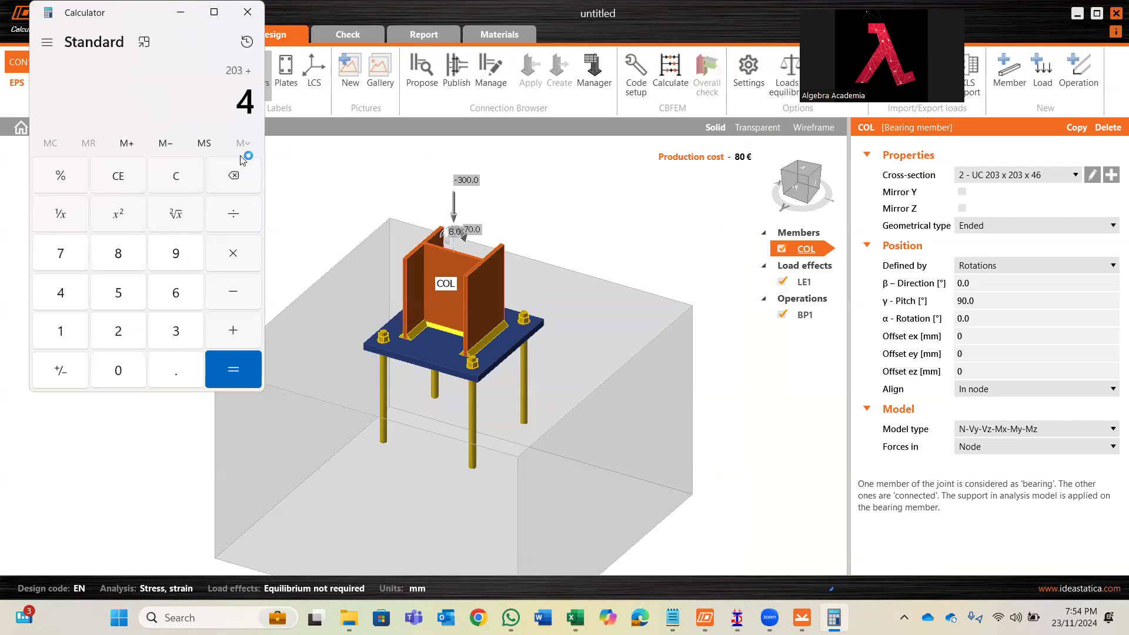
{"action": "type", "text": "+"}
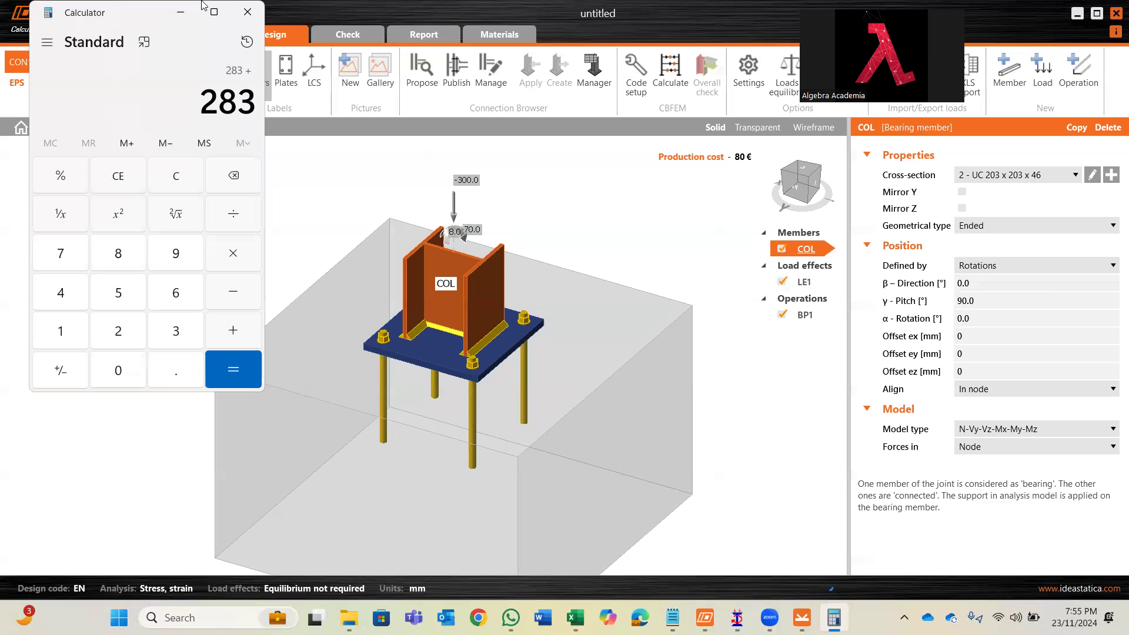
{"action": "type", "text": "50+50"}
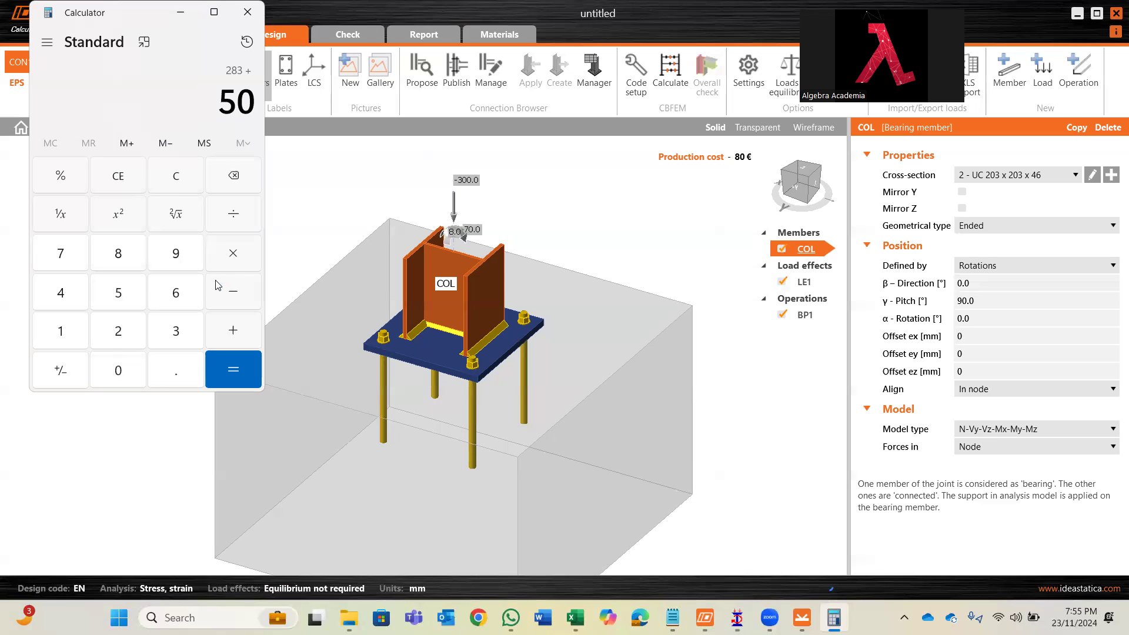
{"action": "key", "text": "Return"}
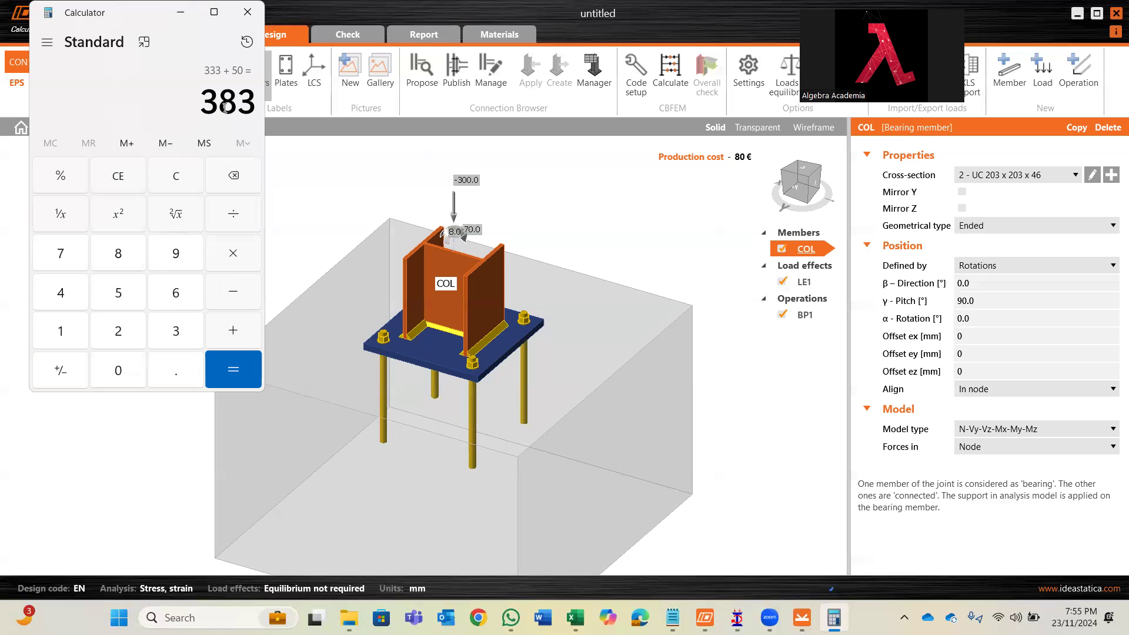
{"action": "left_click", "coordinate": [181, 12]}
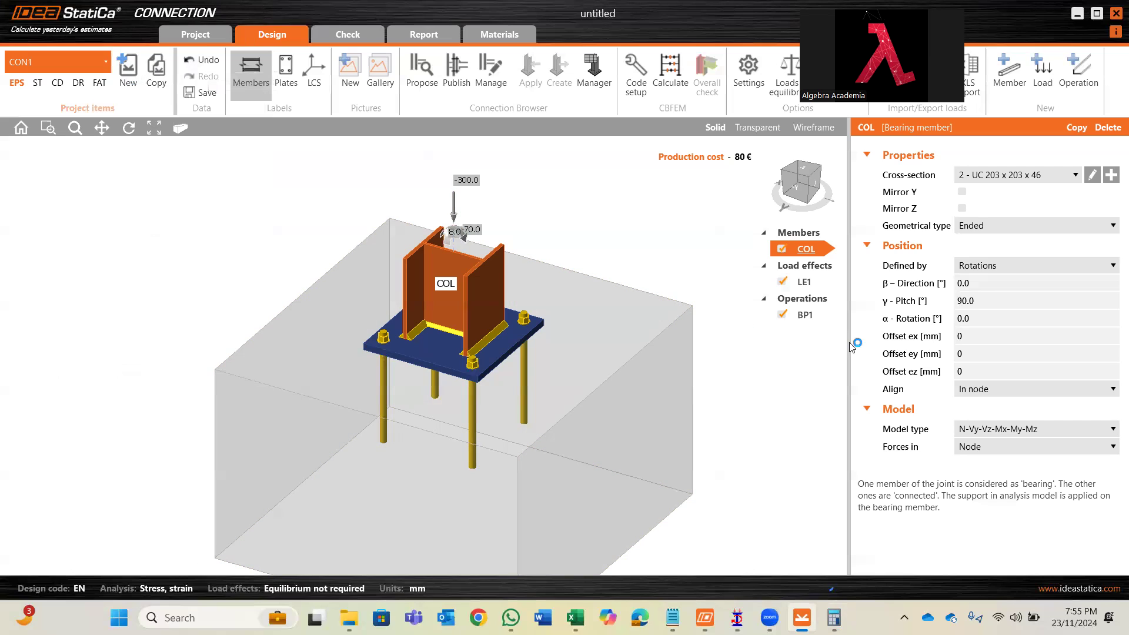
- Select the base plate operation BP1 and set its top offset to 98.5 mm
{"action": "left_click", "coordinate": [805, 315]}
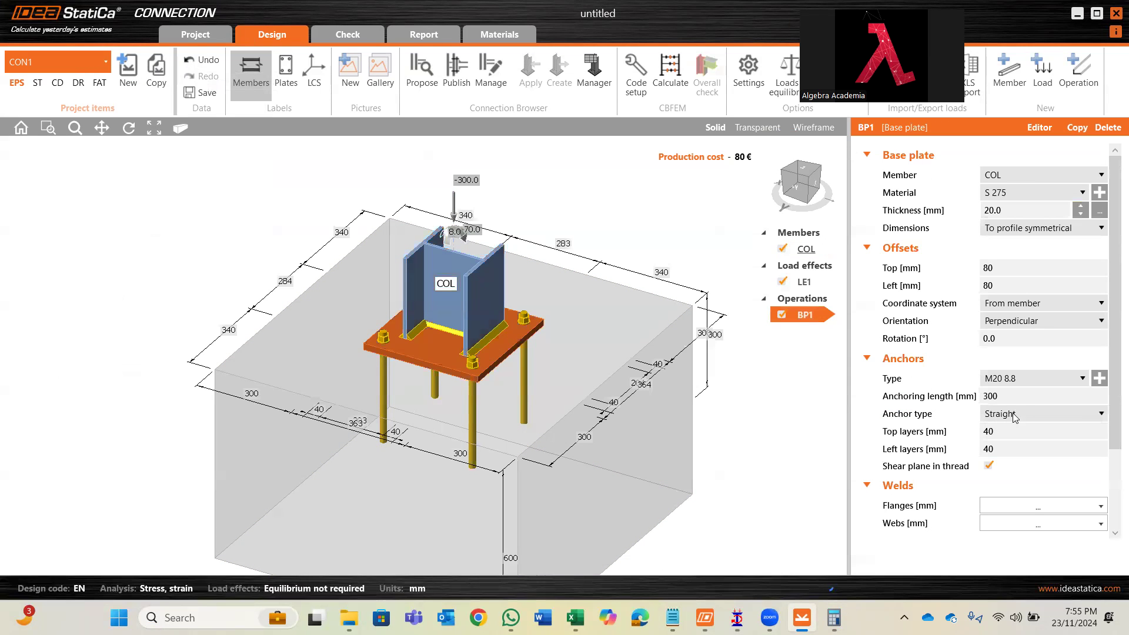
{"action": "left_click", "coordinate": [1004, 271]}
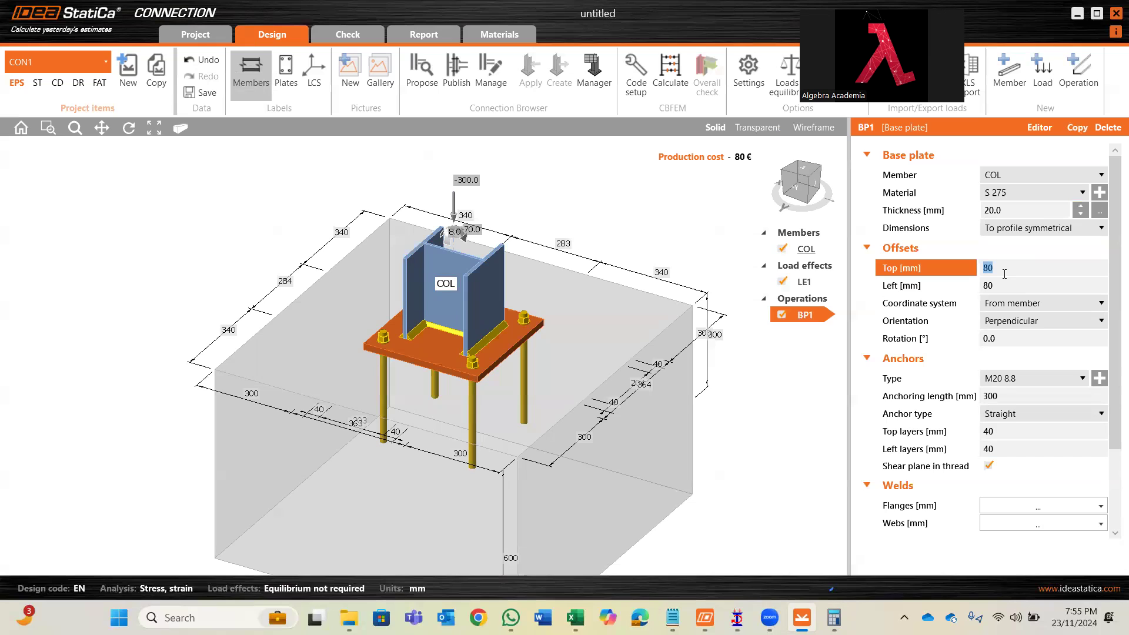
{"action": "type", "text": "98.5"}
{"action": "key", "text": "Tab"}
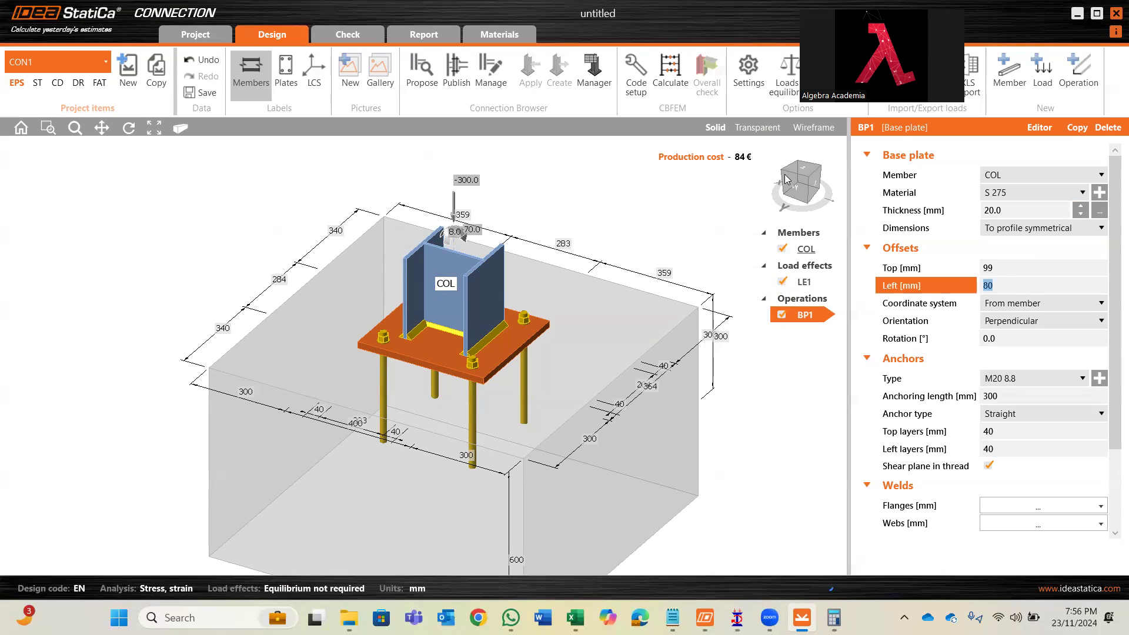
- Check the base plate dimensions in plan view, and in Calculator subtract 203 from 400 and halve the difference
{"action": "left_click", "coordinate": [804, 168]}
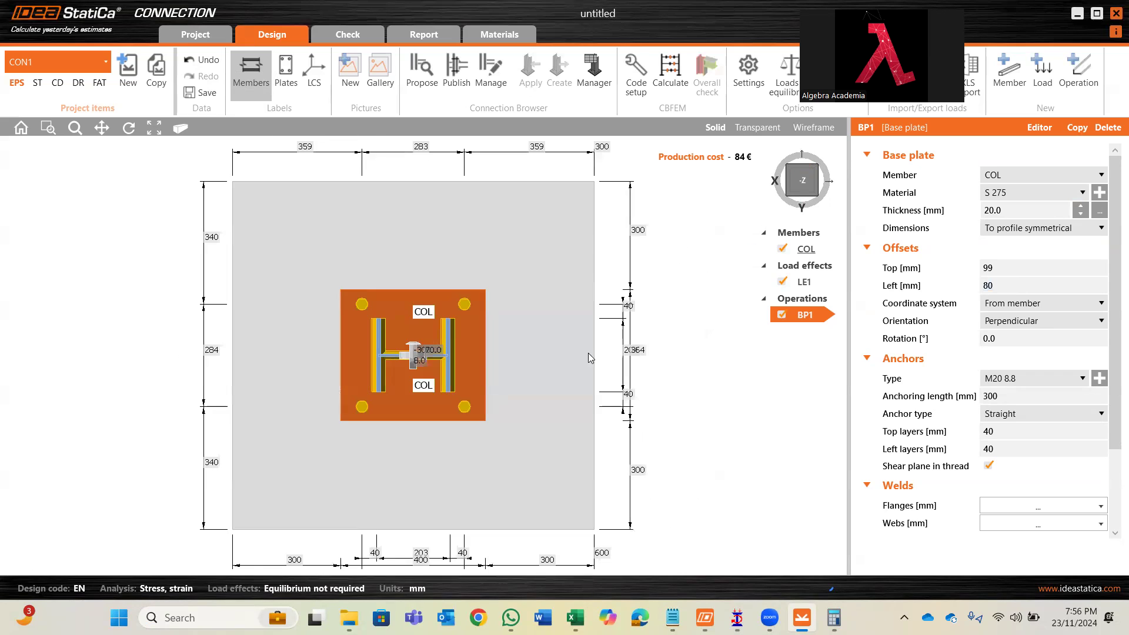
{"action": "scroll", "coordinate": [419, 547], "scroll_direction": "up", "scroll_amount": 4}
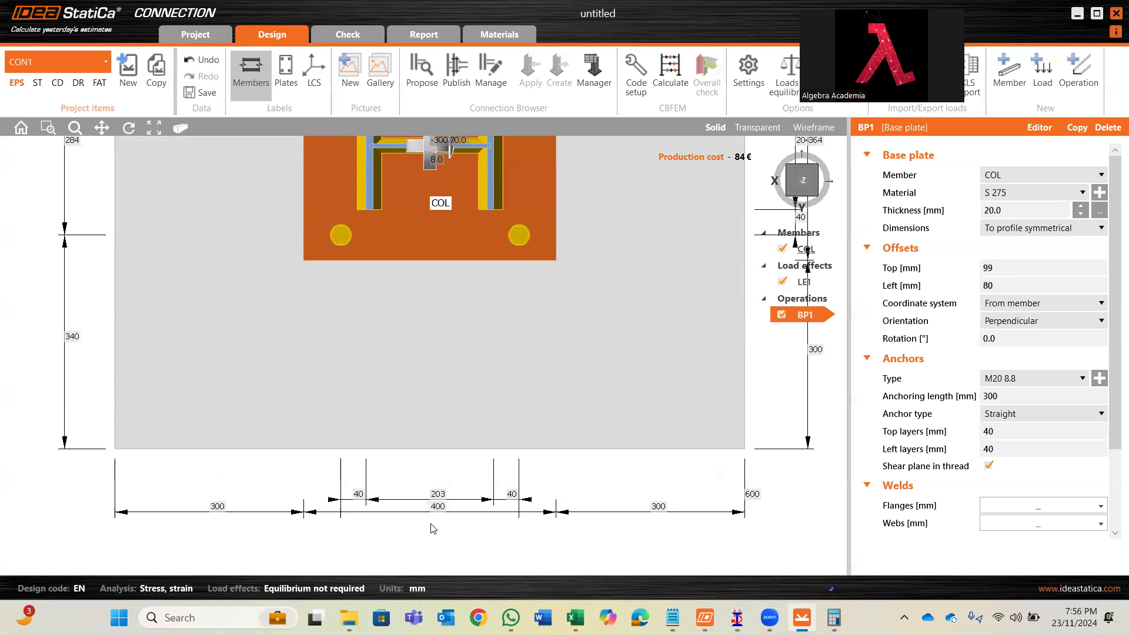
{"action": "scroll", "coordinate": [432, 530], "scroll_direction": "down", "scroll_amount": 1}
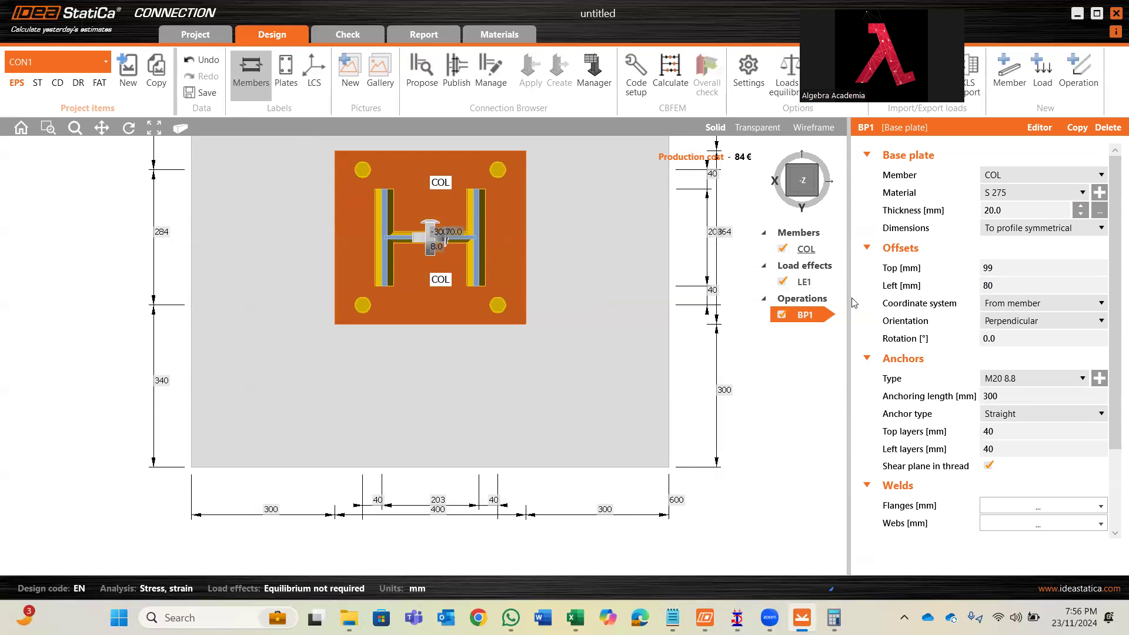
{"action": "scroll", "coordinate": [610, 391], "scroll_direction": "down", "scroll_amount": 1}
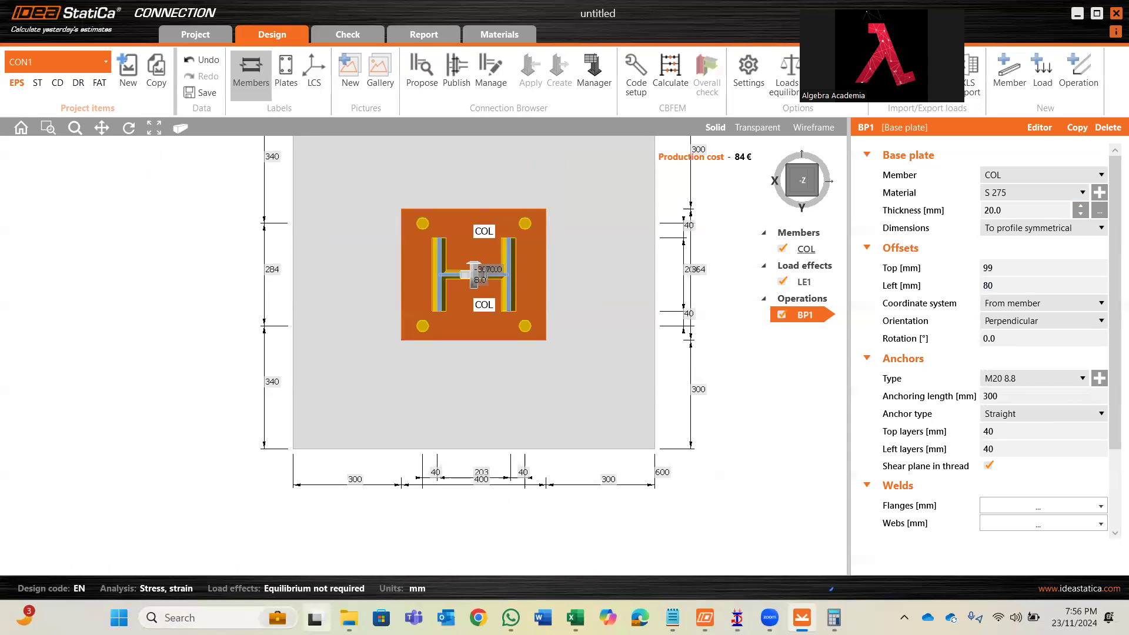
{"action": "left_click", "coordinate": [834, 618]}
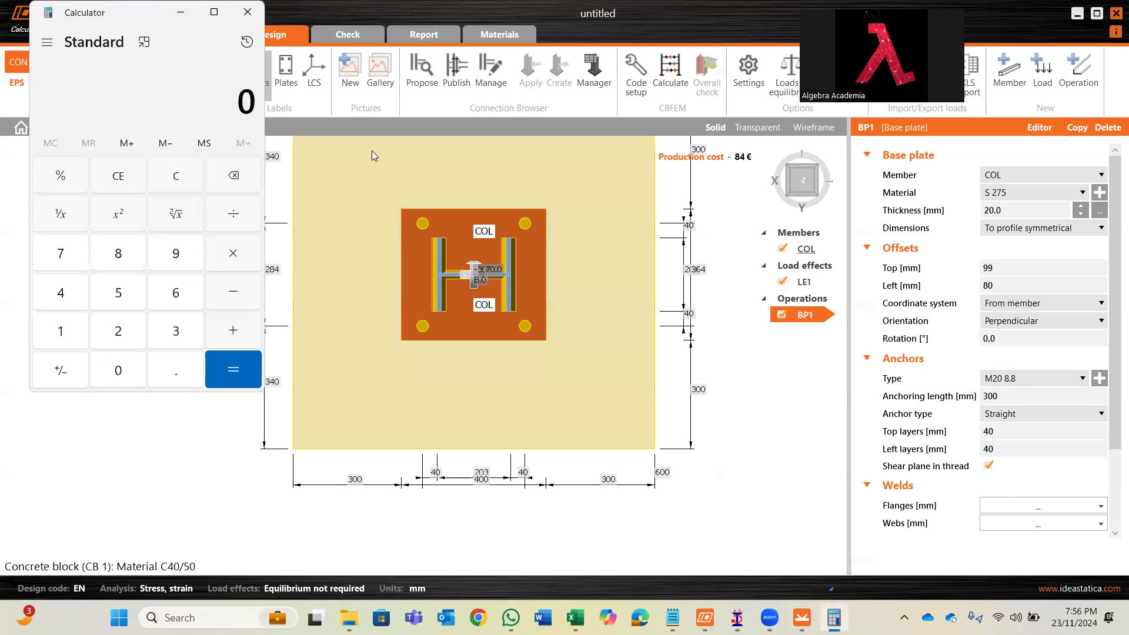
{"action": "type", "text": "400-203"}
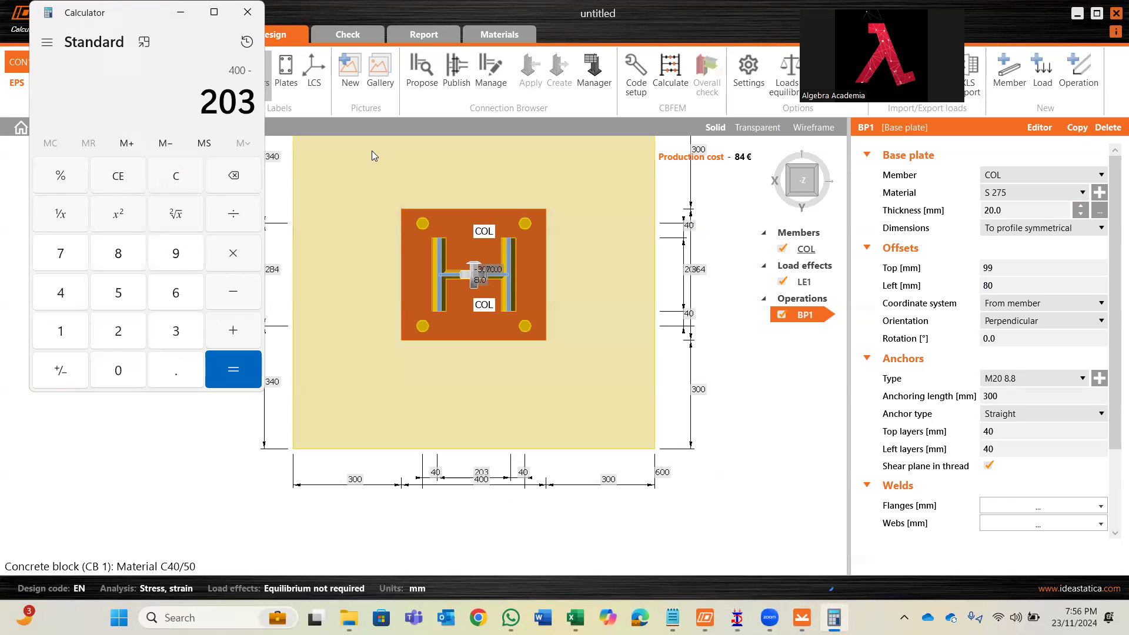
{"action": "key", "text": "Return"}
{"action": "type", "text": "/2"}
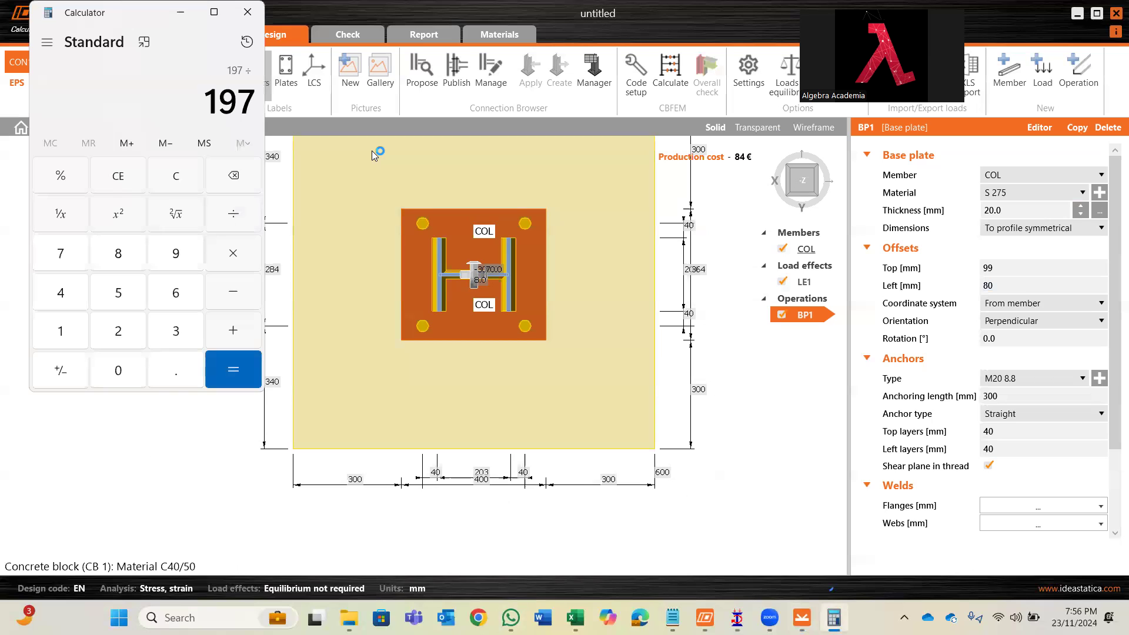
{"action": "key", "text": "Return"}
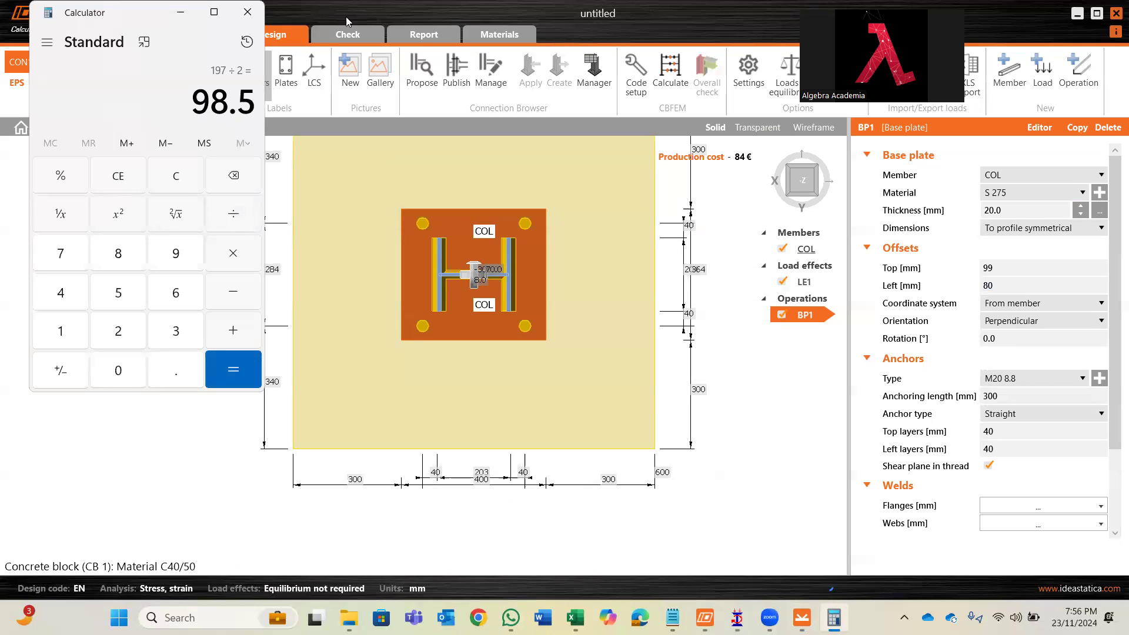
{"action": "left_click", "coordinate": [181, 12]}
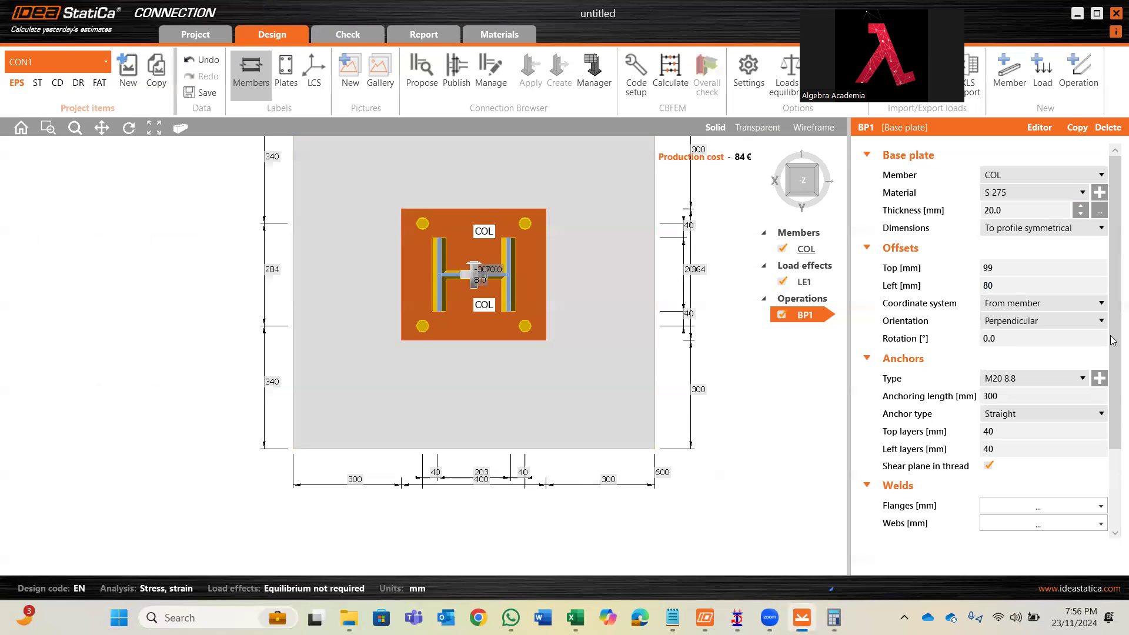
- Try a left offset of 98.5 mm for the base plate and re-enter its top offset as 98.5 mm
{"action": "left_click", "coordinate": [1008, 280]}
{"action": "type", "text": "98.5"}
{"action": "left_click", "coordinate": [1025, 269]}
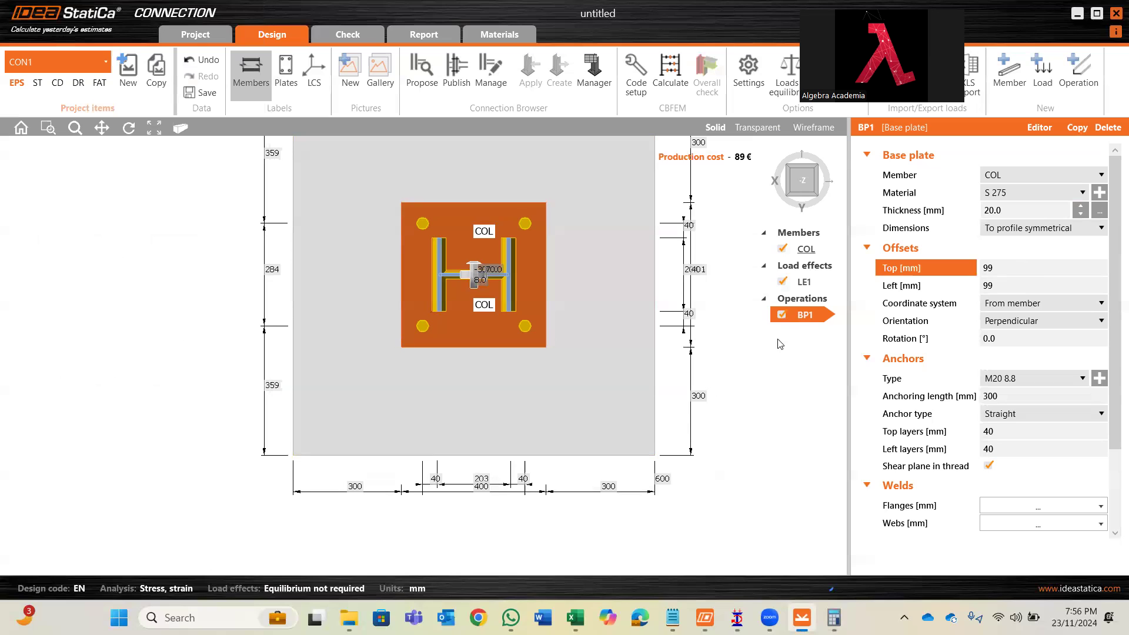
{"action": "left_click", "coordinate": [1008, 262]}
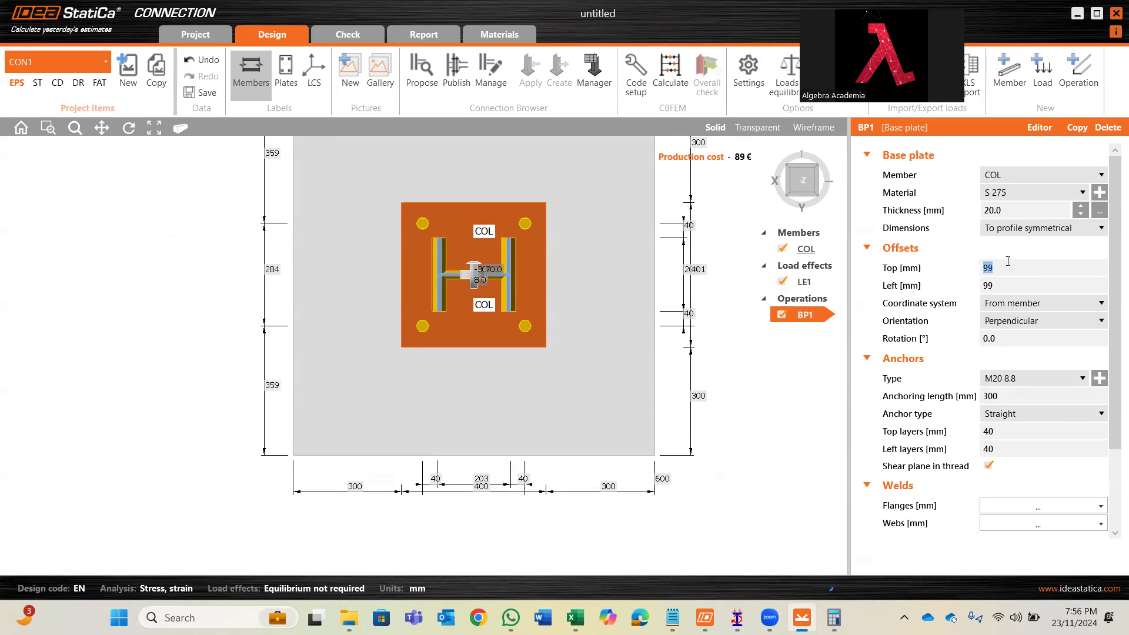
{"action": "type", "text": "98.5"}
{"action": "left_click", "coordinate": [1006, 287]}
{"action": "scroll", "coordinate": [518, 533], "scroll_direction": "up", "scroll_amount": 1}
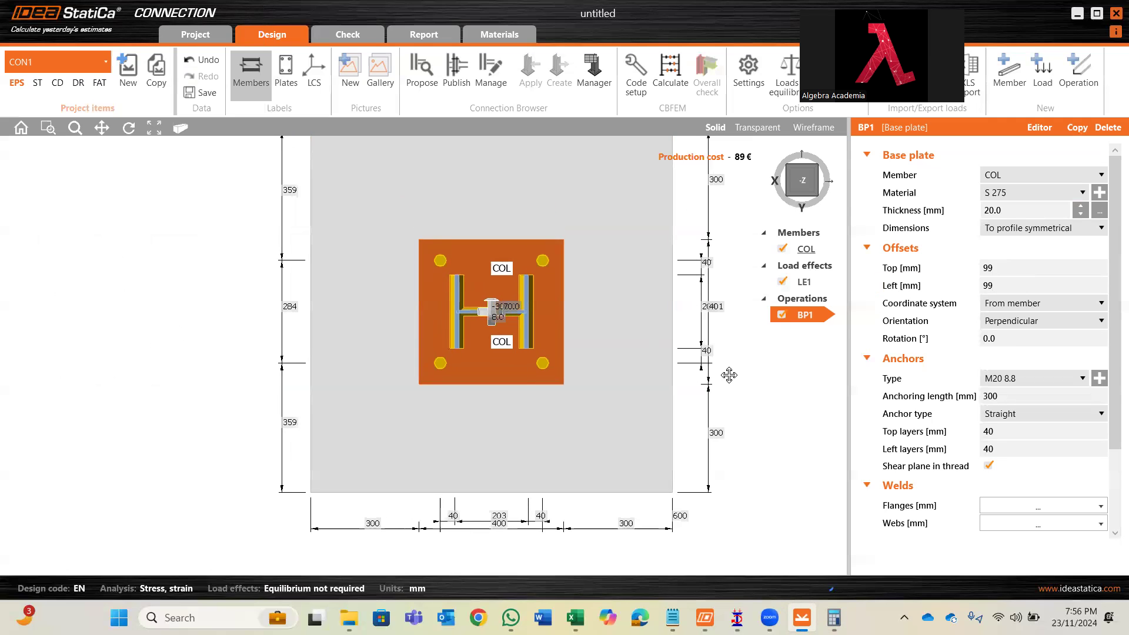
{"action": "scroll", "coordinate": [521, 538], "scroll_direction": "up", "scroll_amount": 1}
{"action": "scroll", "coordinate": [520, 534], "scroll_direction": "down", "scroll_amount": 2}
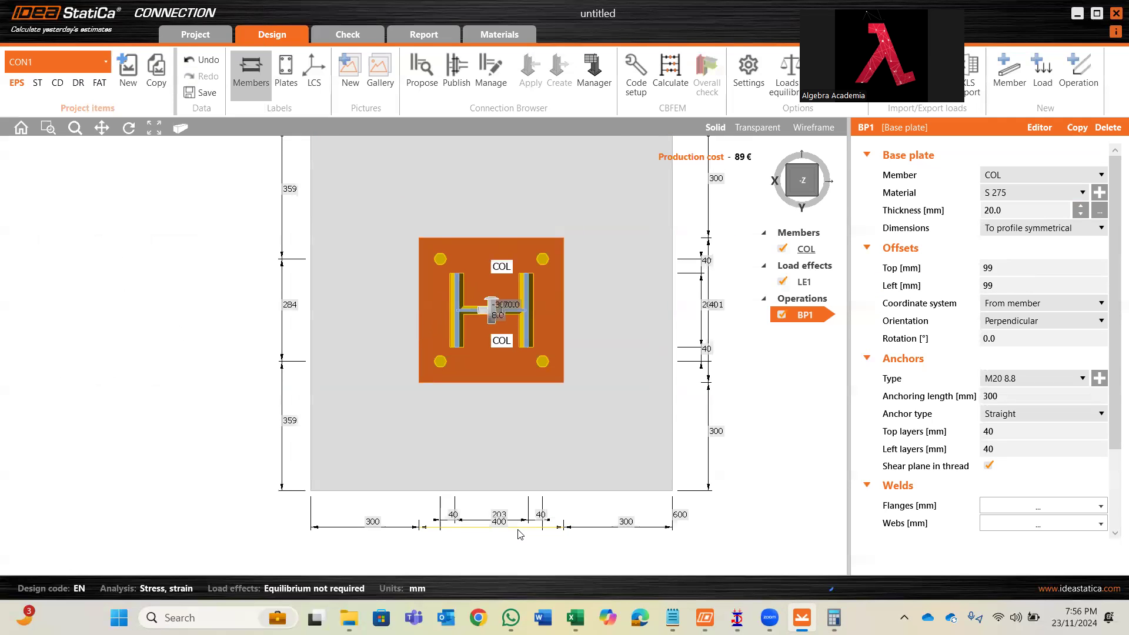
- Set the base plate's left offset to 98 mm and check the plate dimensions in plan
{"action": "left_click", "coordinate": [1002, 287]}
{"action": "key", "text": "BackSpace"}
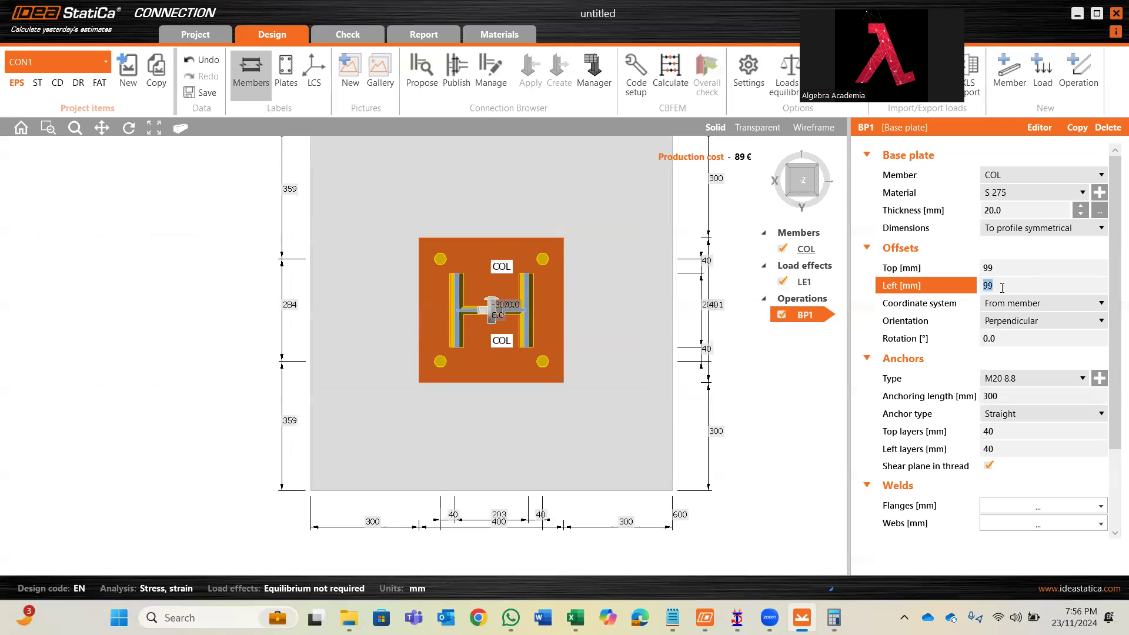
{"action": "type", "text": "8"}
{"action": "left_click", "coordinate": [1014, 267]}
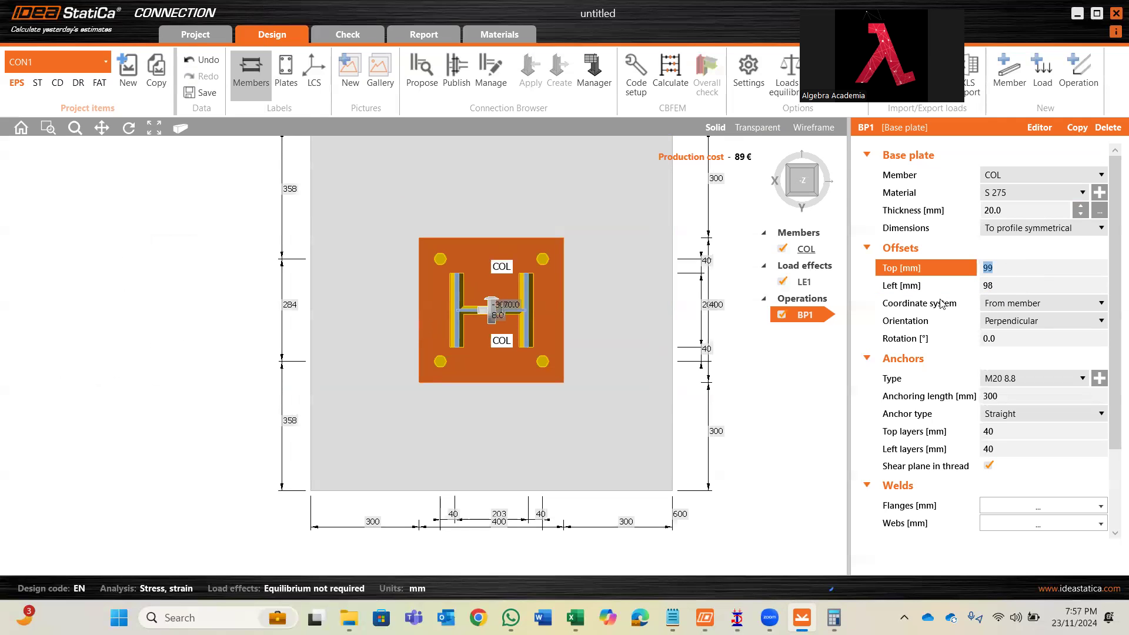
{"action": "scroll", "coordinate": [721, 308], "scroll_direction": "up", "scroll_amount": 1}
{"action": "scroll", "coordinate": [713, 333], "scroll_direction": "down", "scroll_amount": 1}
{"action": "middle_click_drag", "start_coordinate": [683, 328], "coordinate": [729, 445]}
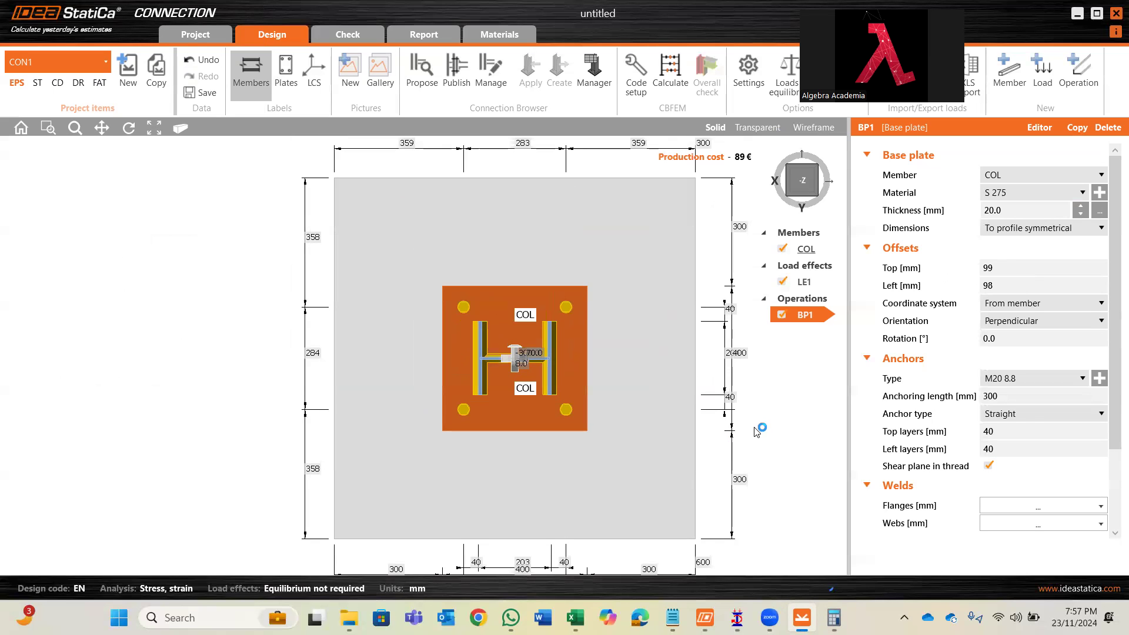
- Change the base plate anchors to the M16 8.8 bolt assembly
{"action": "left_click", "coordinate": [788, 197]}
{"action": "scroll", "coordinate": [510, 337], "scroll_direction": "up", "scroll_amount": 2}
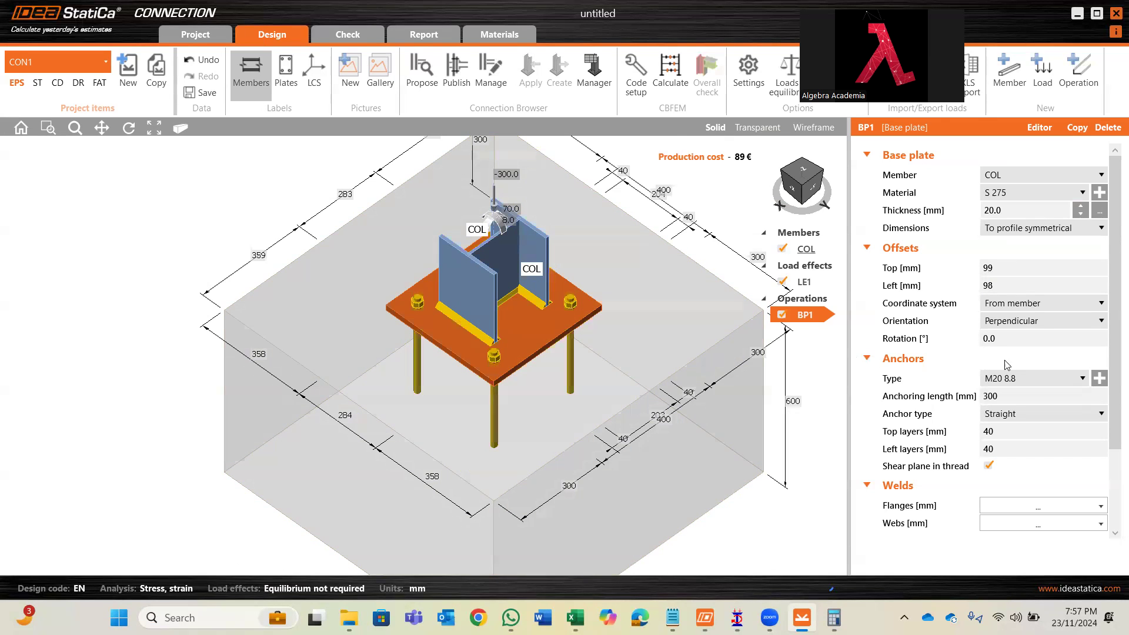
{"action": "left_click", "coordinate": [1000, 435]}
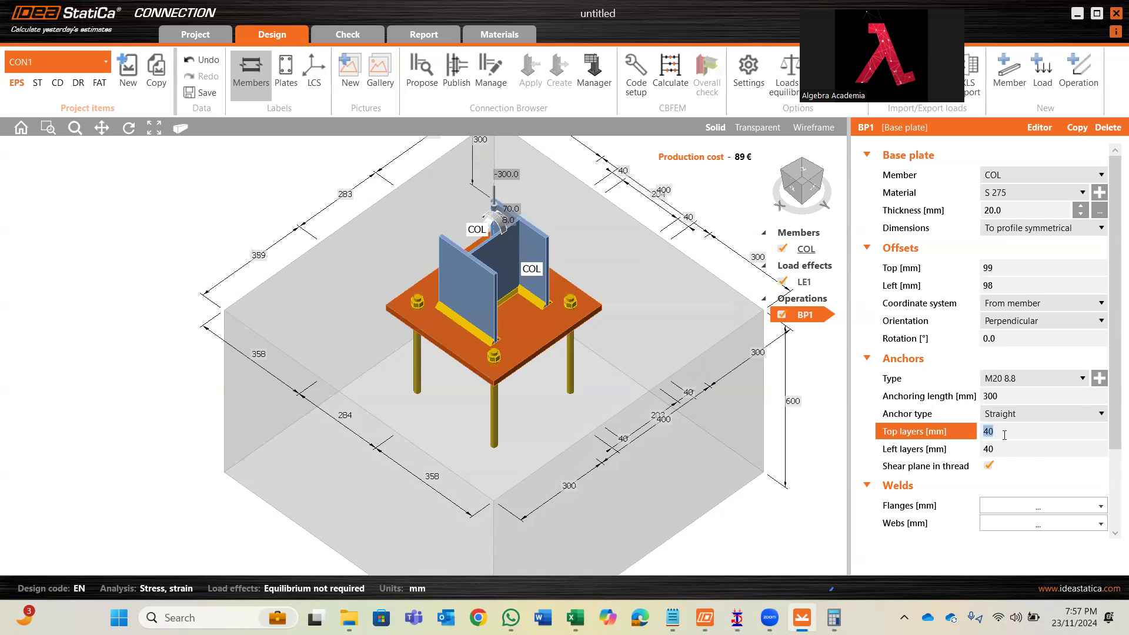
{"action": "left_click", "coordinate": [1002, 397]}
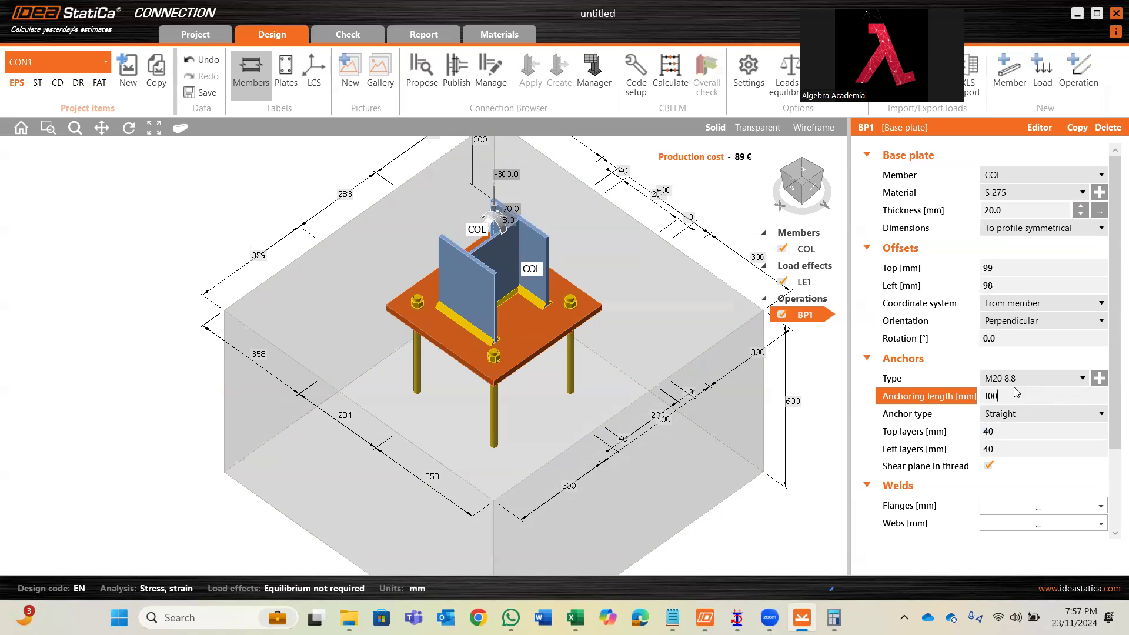
{"action": "left_click", "coordinate": [1098, 378]}
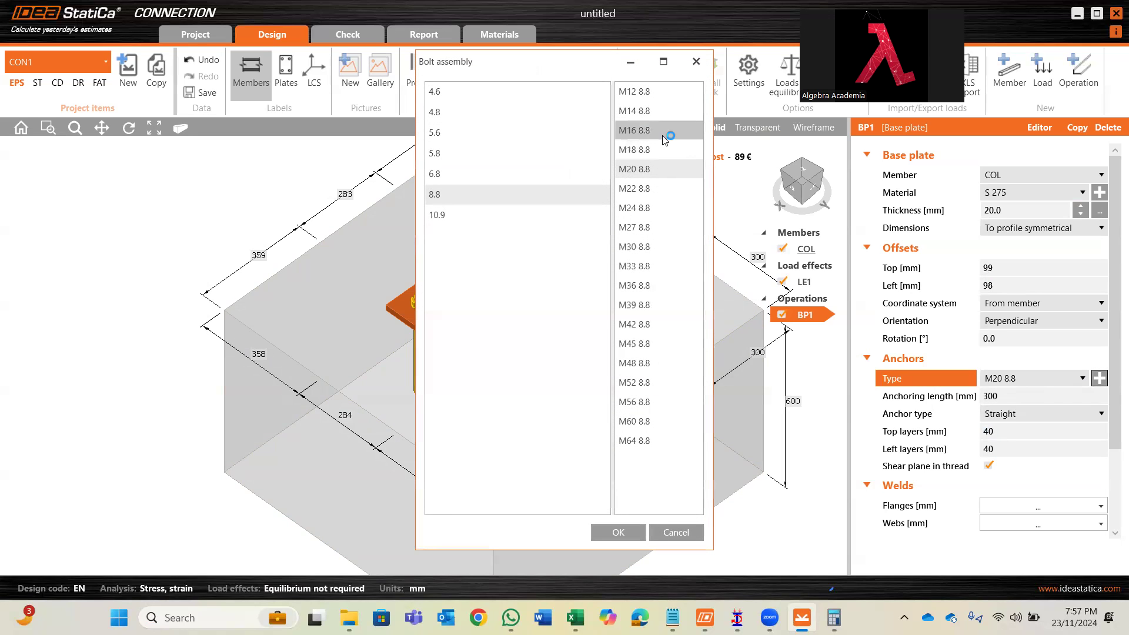
{"action": "left_click", "coordinate": [666, 131]}
{"action": "left_click", "coordinate": [619, 533]}
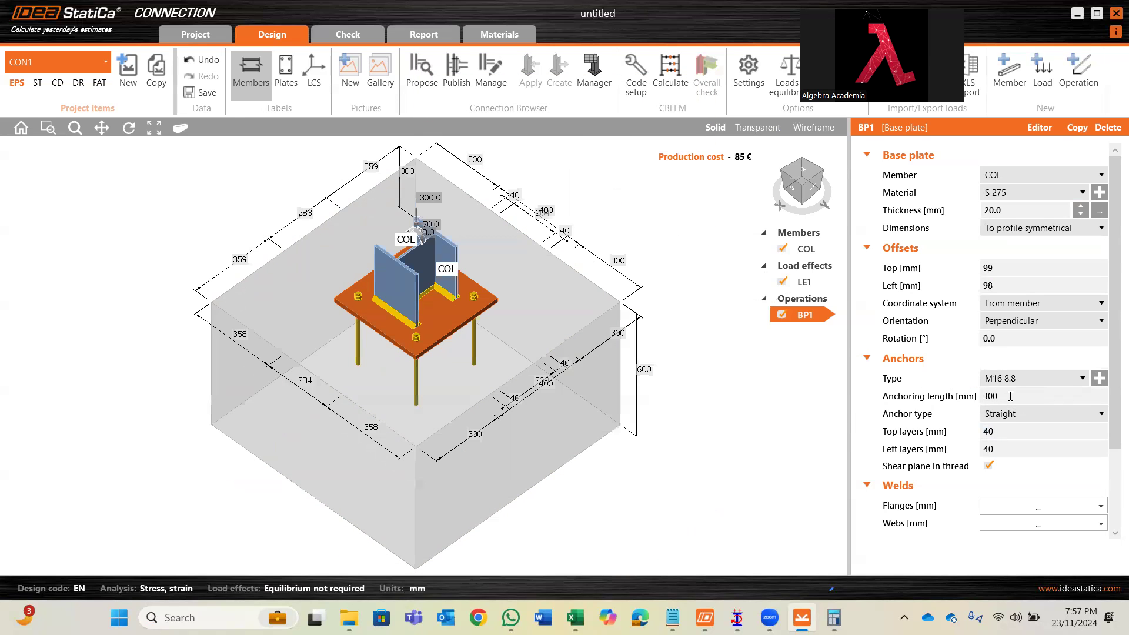
- Set the anchoring length of the base plate's M16 8.8 anchors to 400 mm
{"action": "left_click", "coordinate": [1009, 396]}
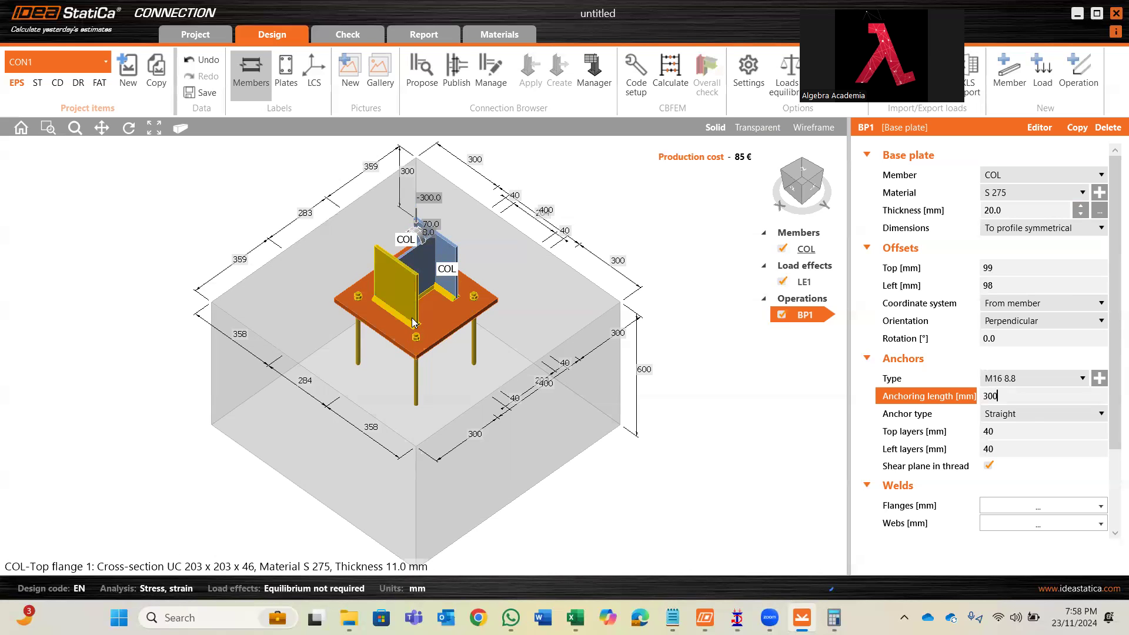
{"action": "left_click", "coordinate": [1005, 398]}
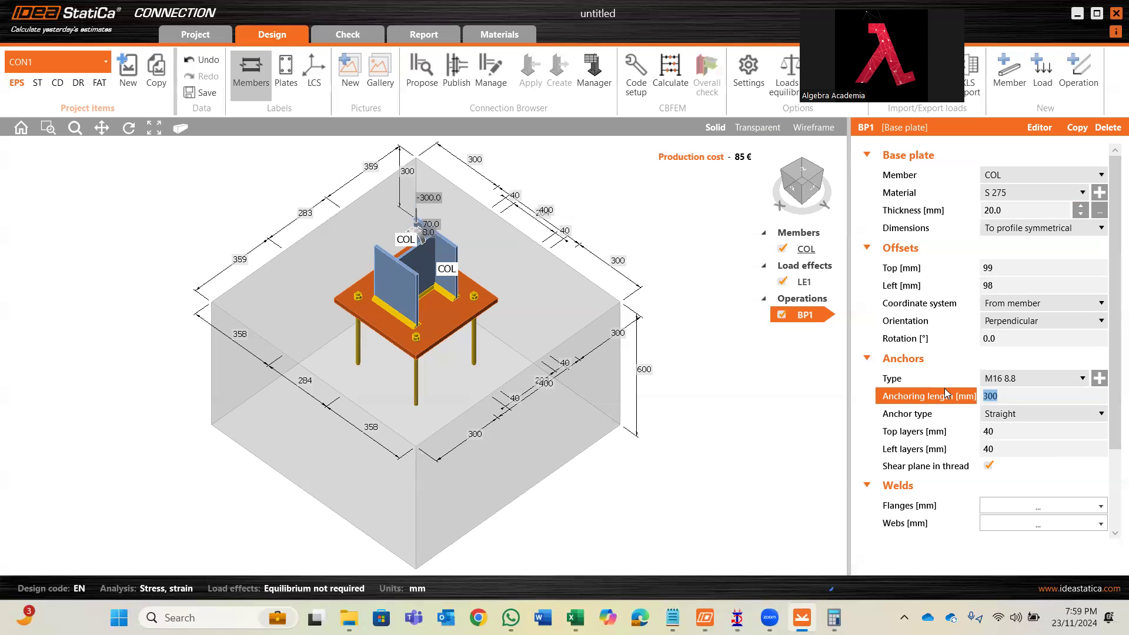
{"action": "type", "text": "400"}
{"action": "left_click", "coordinate": [1031, 436]}
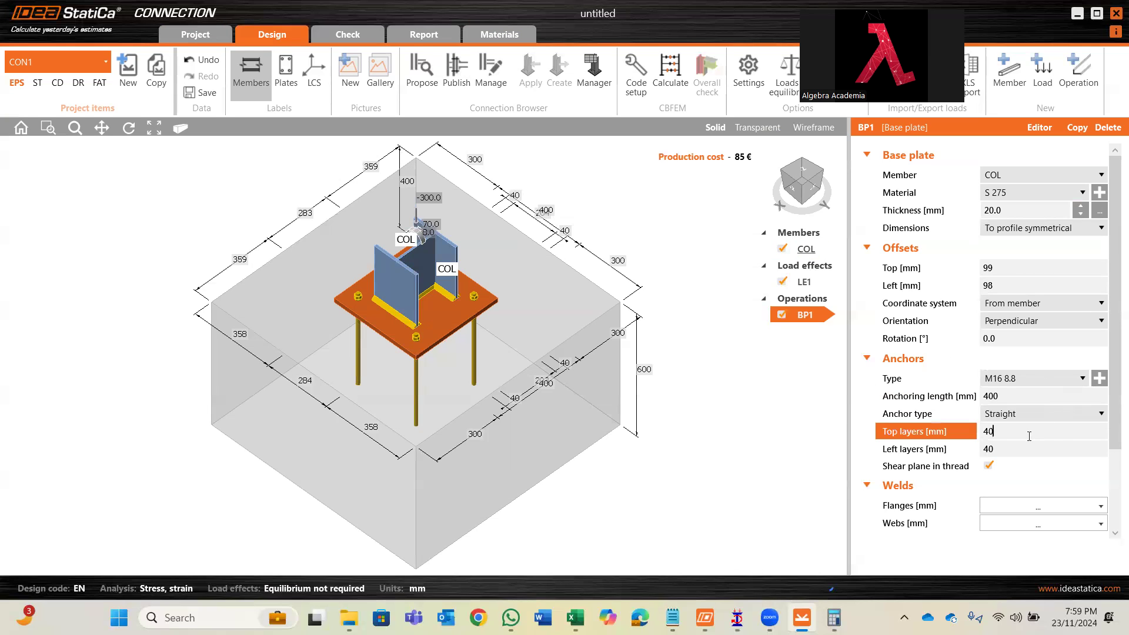
{"action": "left_click", "coordinate": [1029, 394]}
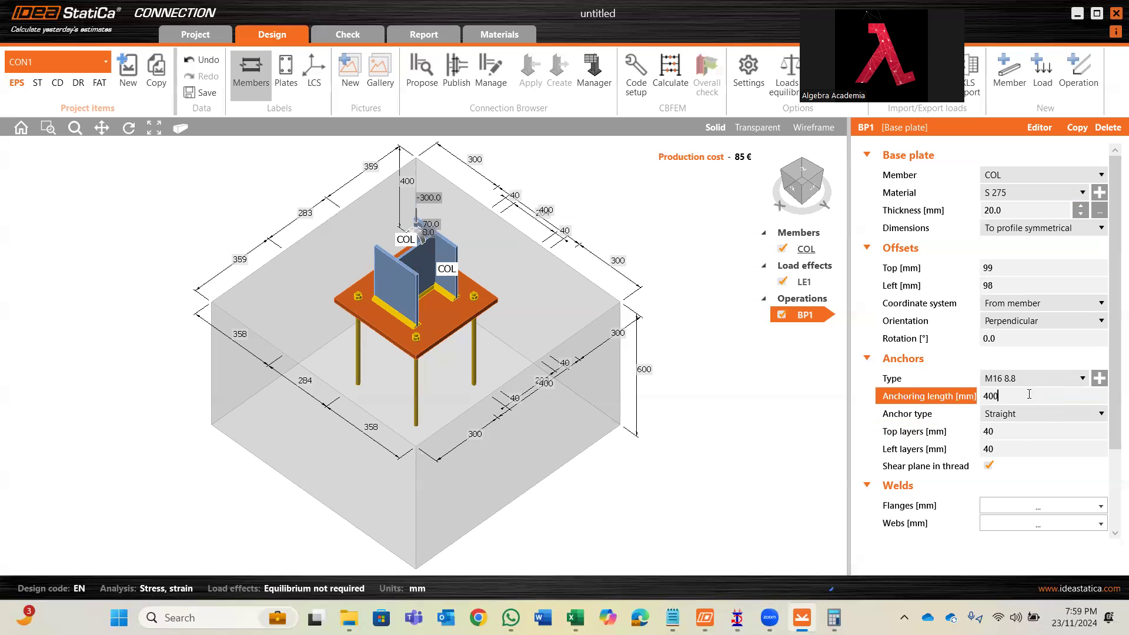
{"action": "left_click", "coordinate": [1026, 432]}
- Try the circular washer plate anchor type and switch the base plate anchors back to Straight
{"action": "left_click", "coordinate": [1025, 415]}
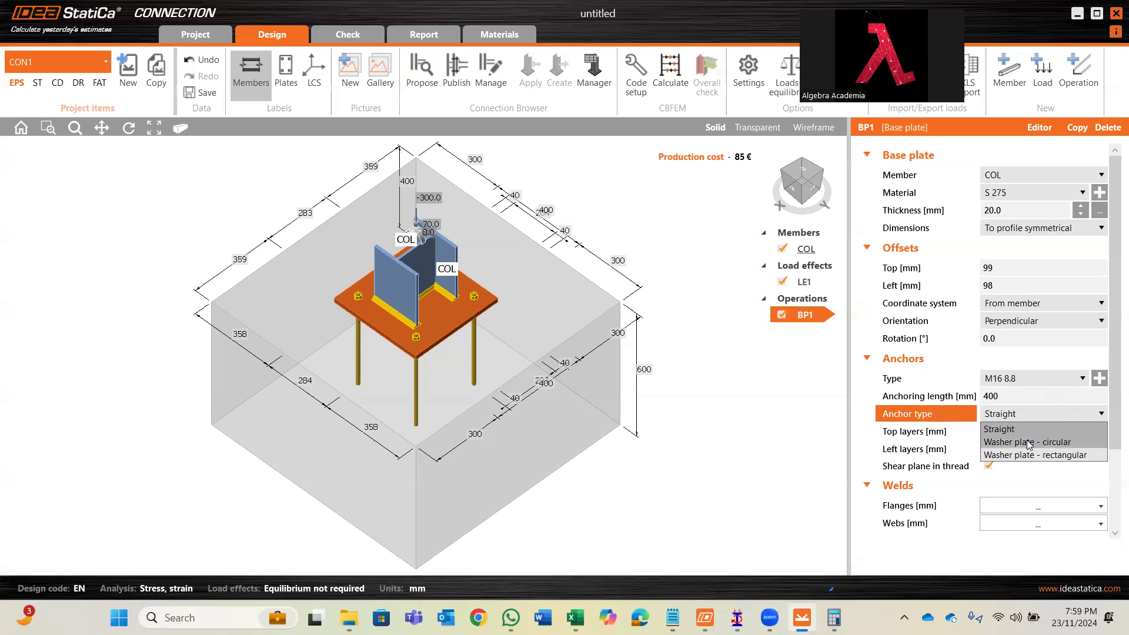
{"action": "left_click", "coordinate": [1027, 441]}
{"action": "left_click", "coordinate": [1027, 416]}
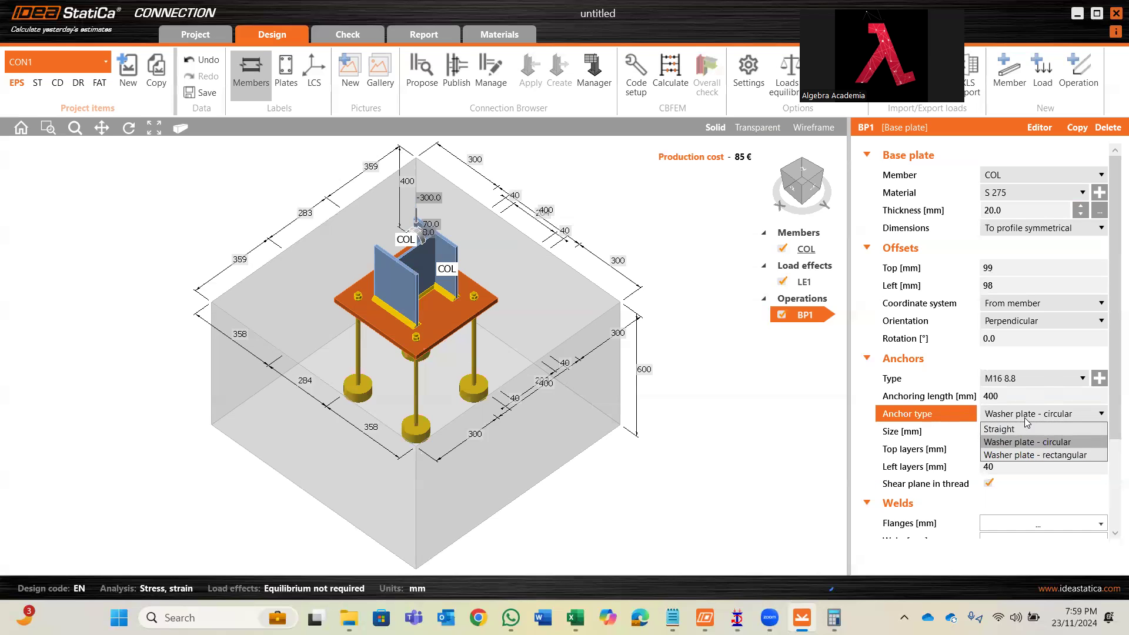
{"action": "left_click", "coordinate": [1025, 429]}
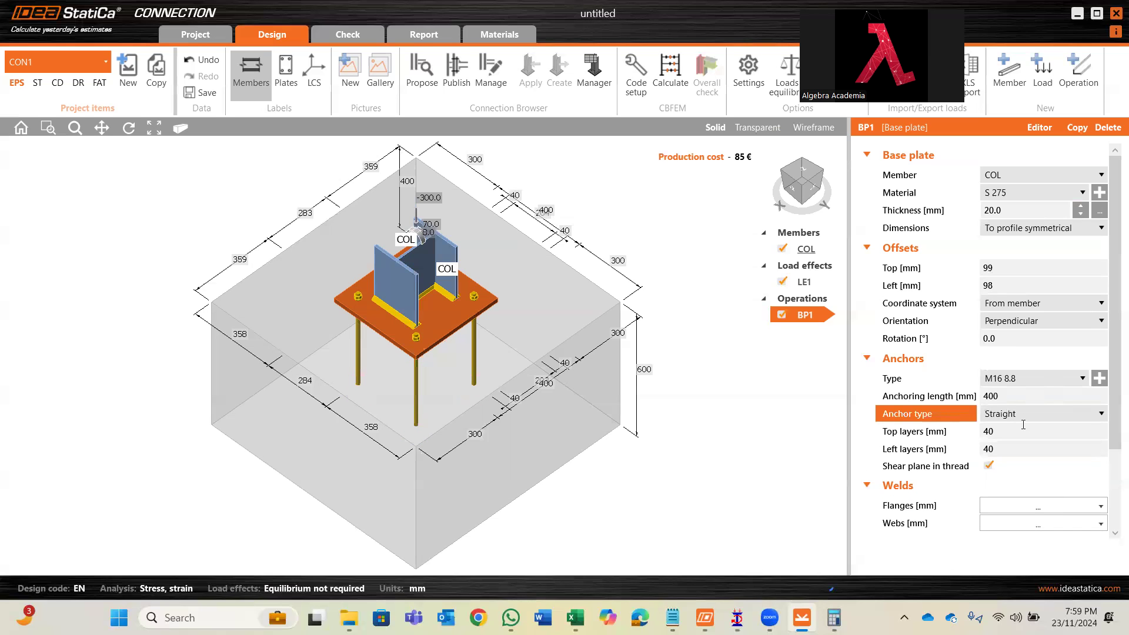
{"action": "left_click", "coordinate": [1021, 431]}
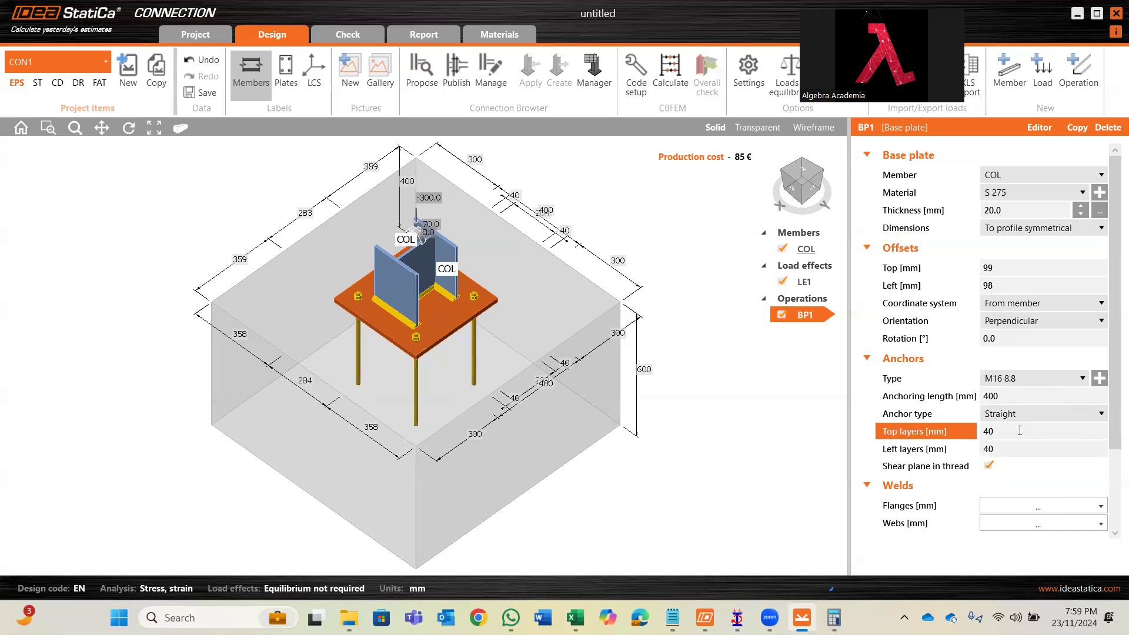
{"action": "left_click", "coordinate": [1027, 416]}
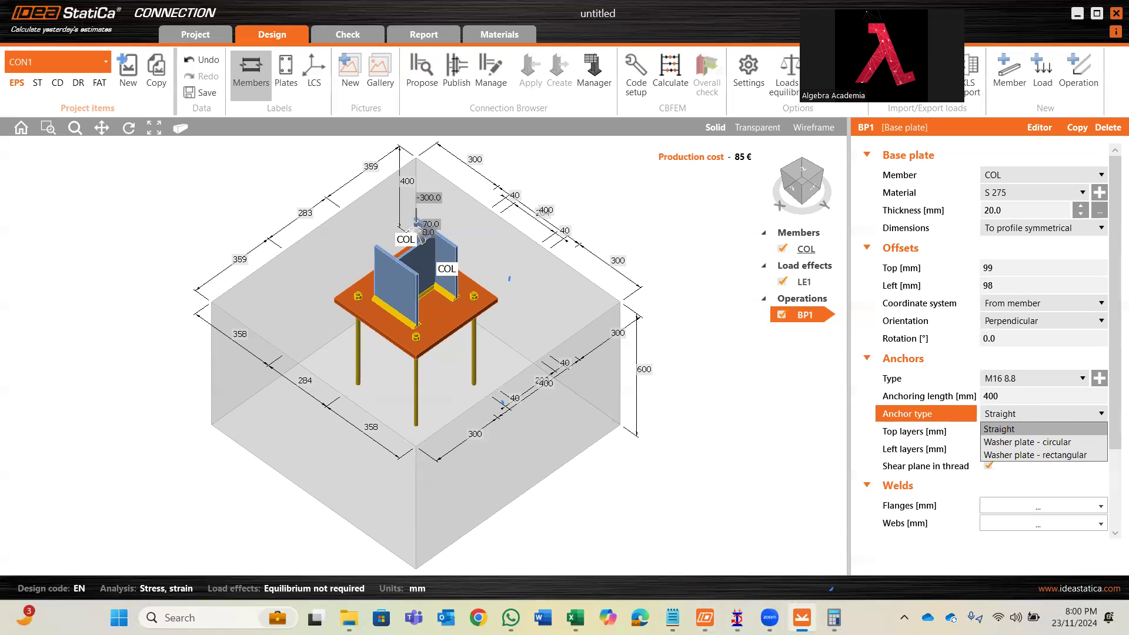
- Open Paint and sketch a straight, an L-shaped and a J-shaped anchor side by side with the pencil
{"action": "left_click", "coordinate": [224, 618]}
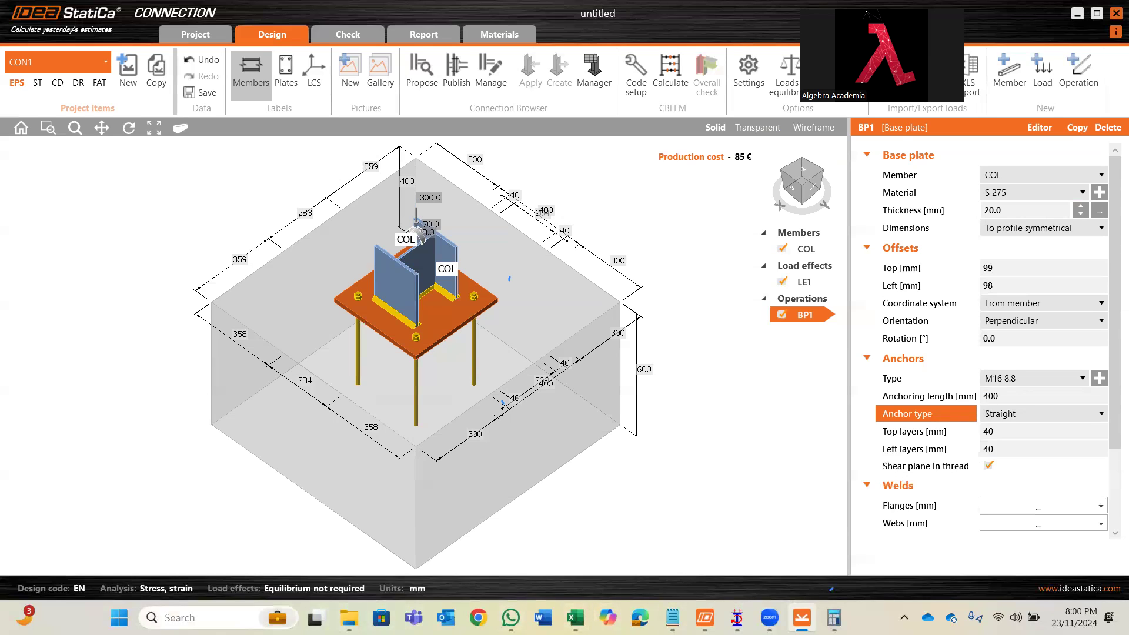
{"action": "type", "text": "paint"}
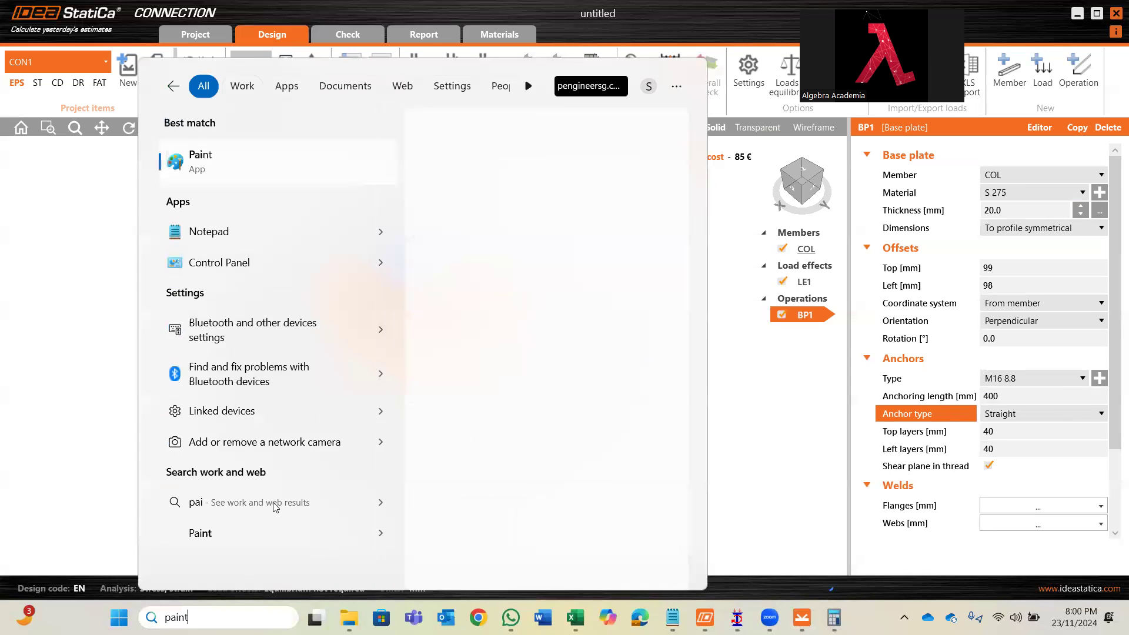
{"action": "key", "text": "Return"}
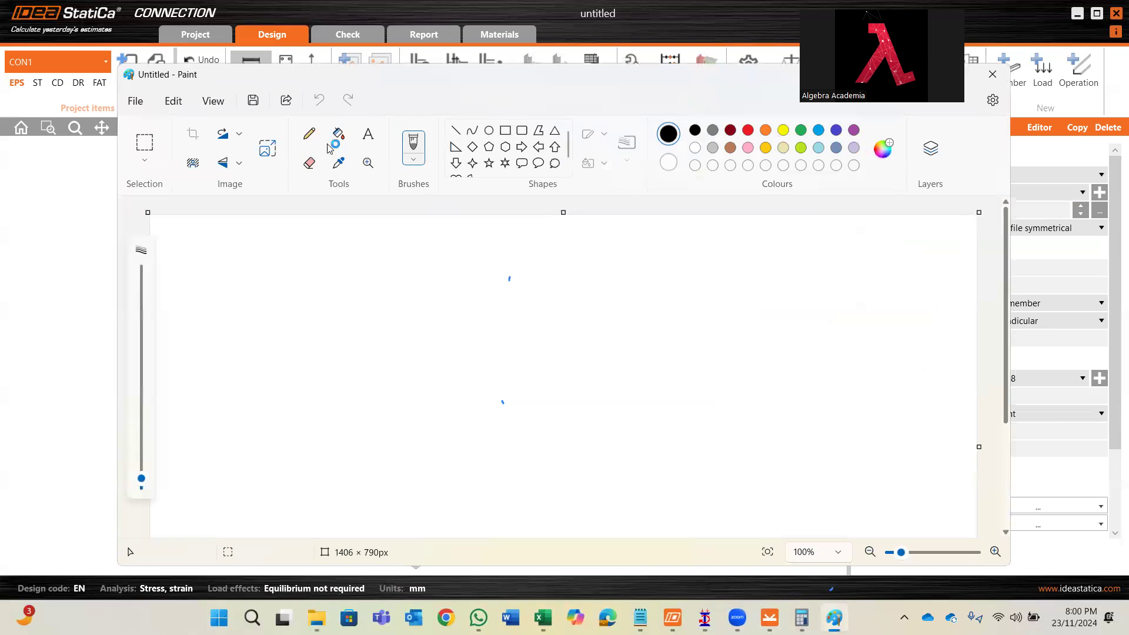
{"action": "left_click_drag", "start_coordinate": [452, 274], "coordinate": [456, 387]}
{"action": "left_click_drag", "start_coordinate": [639, 277], "coordinate": [635, 377]}
{"action": "mouse_move", "coordinate": [773, 279]}
{"action": "left_mouse_down"}
{"action": "mouse_move", "coordinate": [772, 334]}
{"action": "mouse_move", "coordinate": [753, 385]}
{"action": "mouse_move", "coordinate": [738, 357]}
{"action": "left_mouse_up"}
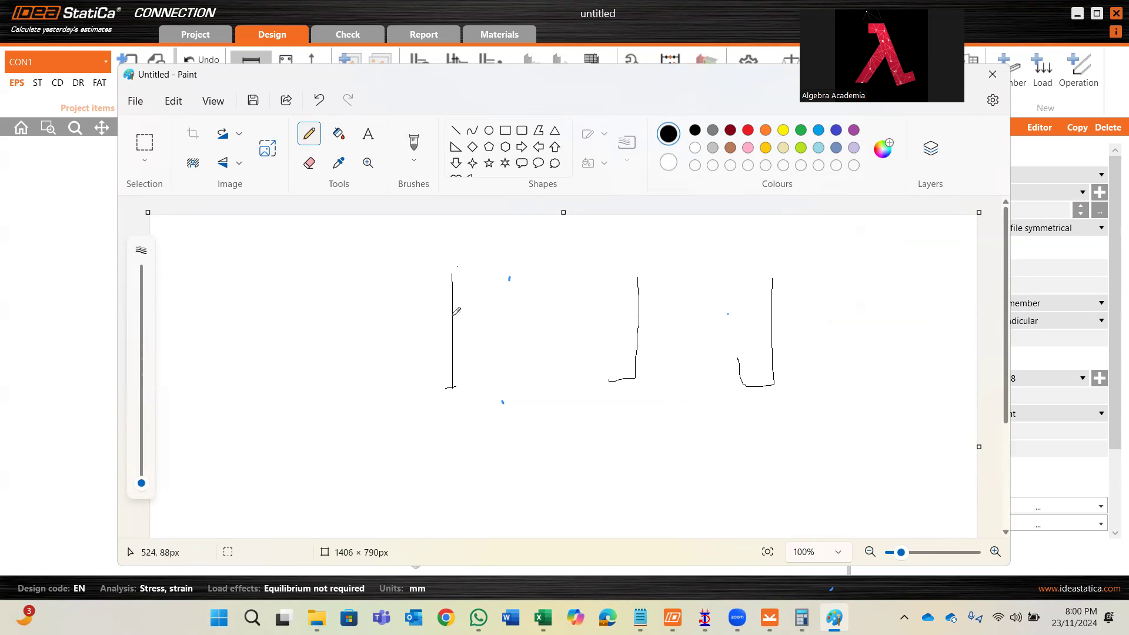
- Trace the outer sides of the L-shaped and J-shaped anchors with lines ending in arrowheads
{"action": "mouse_move", "coordinate": [609, 388]}
{"action": "left_mouse_down"}
{"action": "mouse_move", "coordinate": [610, 405]}
{"action": "mouse_move", "coordinate": [669, 391]}
{"action": "mouse_move", "coordinate": [659, 266]}
{"action": "mouse_move", "coordinate": [672, 298]}
{"action": "left_mouse_up"}
{"action": "mouse_move", "coordinate": [609, 379]}
{"action": "left_mouse_down"}
{"action": "mouse_move", "coordinate": [642, 379]}
{"action": "mouse_move", "coordinate": [624, 379]}
{"action": "left_mouse_up"}
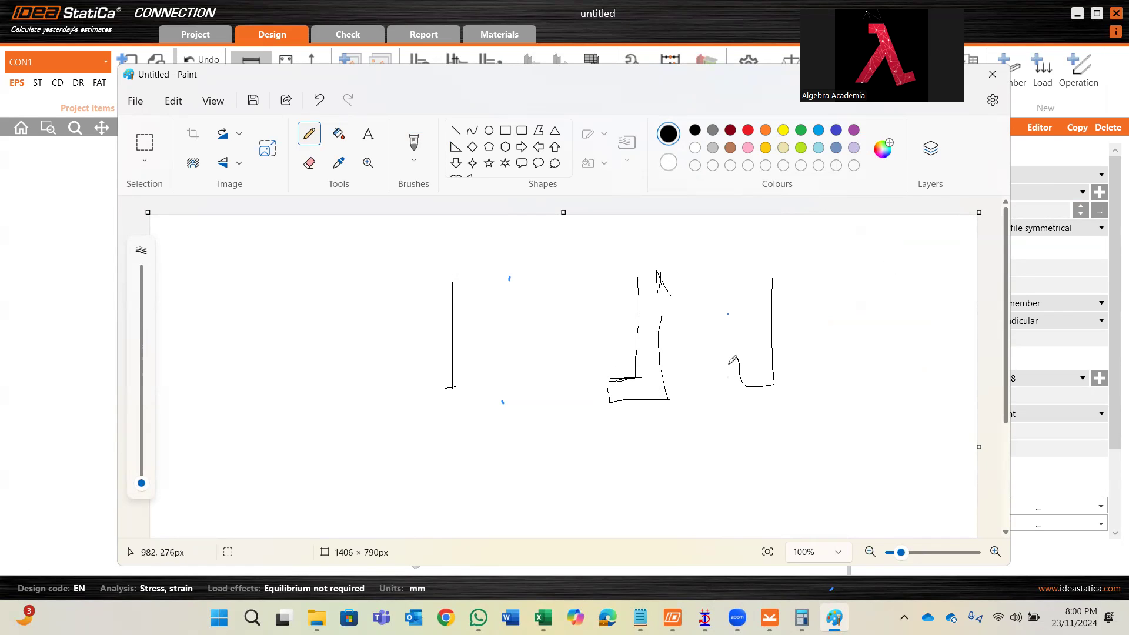
{"action": "mouse_move", "coordinate": [721, 365]}
{"action": "left_mouse_down"}
{"action": "mouse_move", "coordinate": [732, 401]}
{"action": "mouse_move", "coordinate": [786, 383]}
{"action": "mouse_move", "coordinate": [785, 269]}
{"action": "mouse_move", "coordinate": [781, 291]}
{"action": "mouse_move", "coordinate": [798, 299]}
{"action": "left_mouse_up"}
{"action": "left_click_drag", "start_coordinate": [724, 367], "coordinate": [713, 382]}
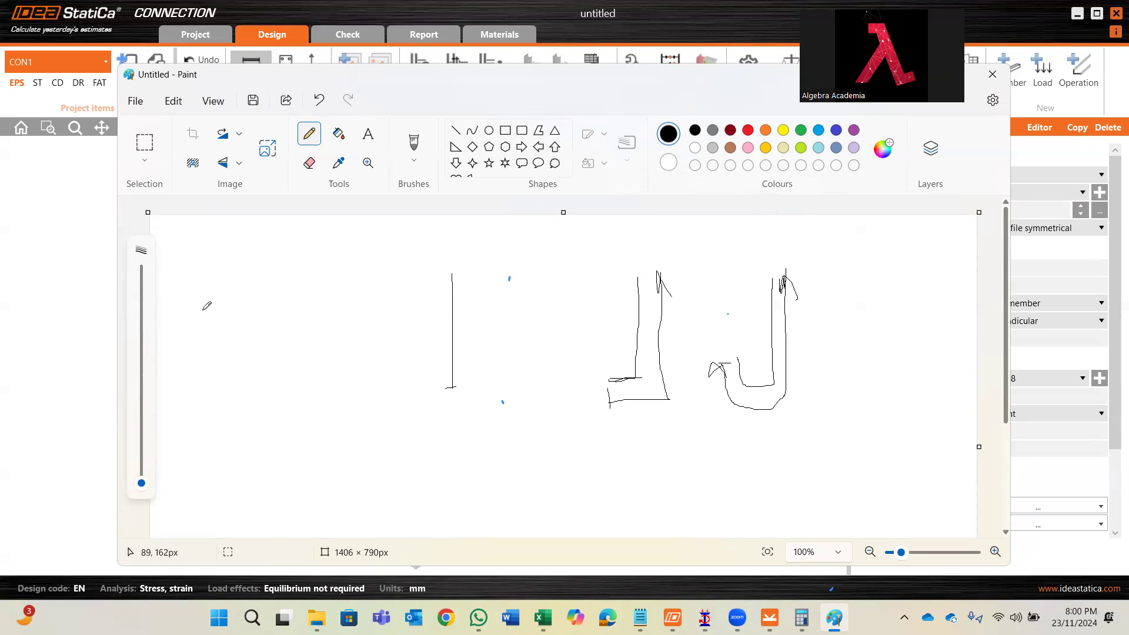
- Sketch another L-shaped bar and two straight bars beside the straight anchor, marking one bar's foot and doubling the L's lines
{"action": "mouse_move", "coordinate": [206, 289]}
{"action": "left_mouse_down"}
{"action": "mouse_move", "coordinate": [204, 392]}
{"action": "mouse_move", "coordinate": [251, 392]}
{"action": "left_mouse_up"}
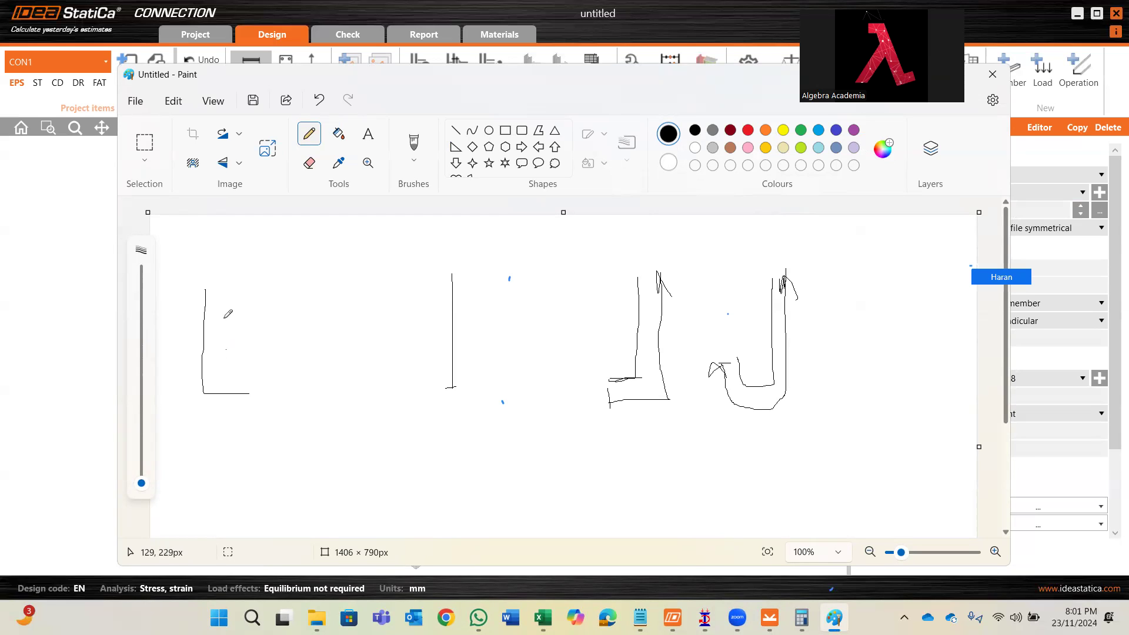
{"action": "mouse_move", "coordinate": [206, 281]}
{"action": "left_mouse_down"}
{"action": "mouse_move", "coordinate": [211, 391]}
{"action": "mouse_move", "coordinate": [244, 392]}
{"action": "left_mouse_up"}
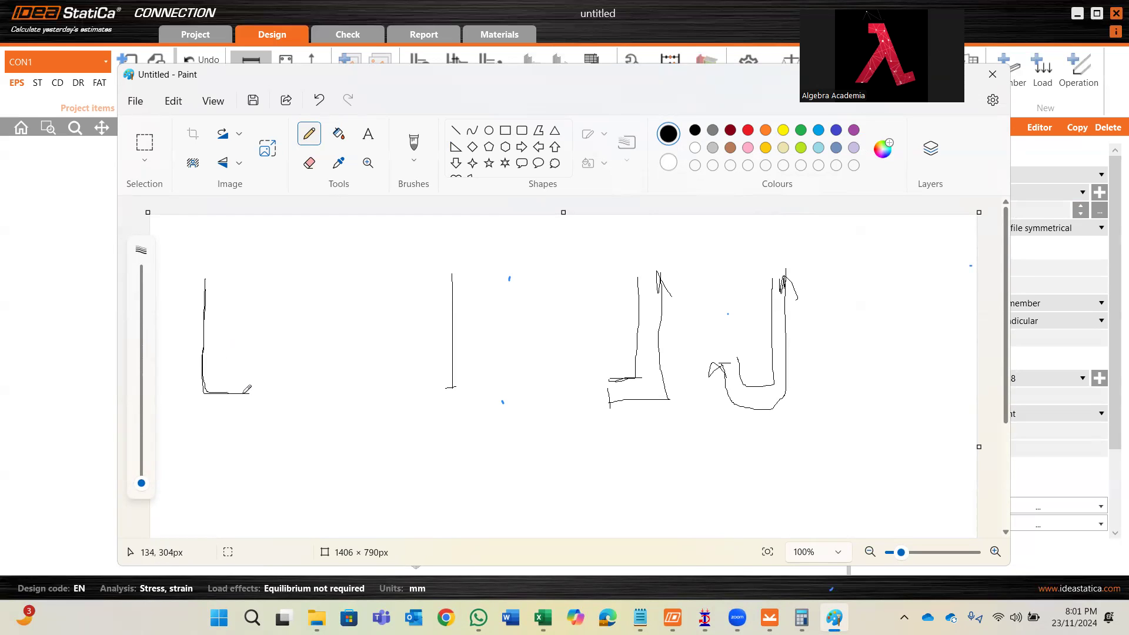
{"action": "mouse_move", "coordinate": [305, 280]}
{"action": "left_mouse_down"}
{"action": "mouse_move", "coordinate": [311, 394]}
{"action": "mouse_move", "coordinate": [309, 280]}
{"action": "mouse_move", "coordinate": [386, 405]}
{"action": "mouse_move", "coordinate": [395, 386]}
{"action": "mouse_move", "coordinate": [380, 388]}
{"action": "mouse_move", "coordinate": [393, 389]}
{"action": "mouse_move", "coordinate": [387, 286]}
{"action": "mouse_move", "coordinate": [377, 283]}
{"action": "mouse_move", "coordinate": [400, 386]}
{"action": "mouse_move", "coordinate": [381, 310]}
{"action": "left_mouse_up"}
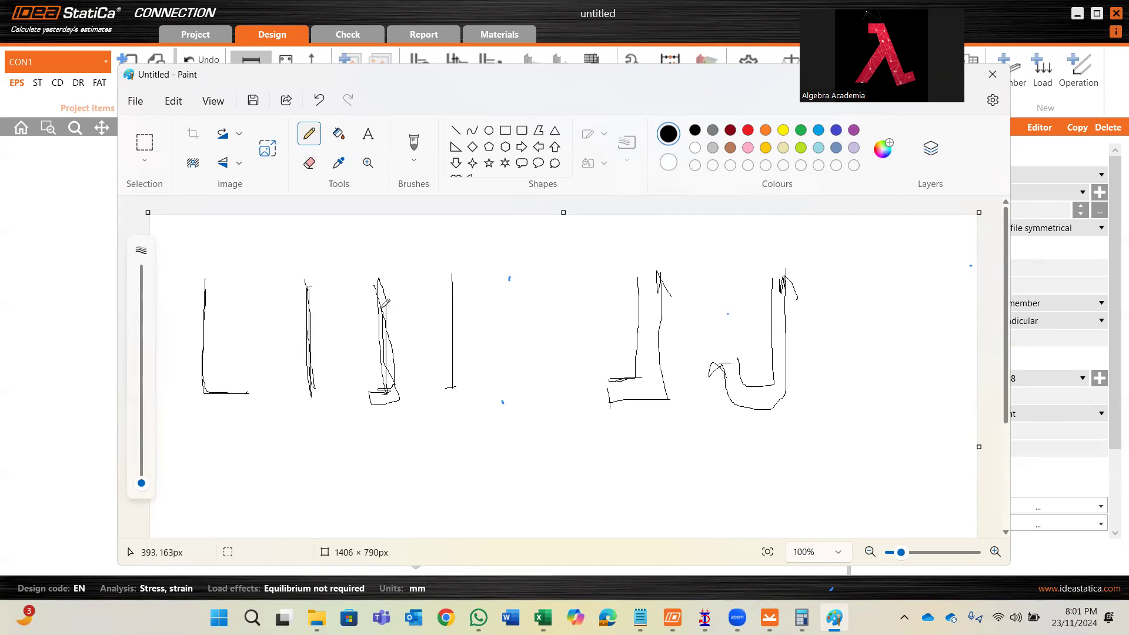
{"action": "left_click_drag", "start_coordinate": [385, 390], "coordinate": [397, 402]}
{"action": "mouse_move", "coordinate": [386, 325]}
{"action": "left_mouse_down"}
{"action": "mouse_move", "coordinate": [316, 373]}
{"action": "mouse_move", "coordinate": [380, 325]}
{"action": "mouse_move", "coordinate": [386, 406]}
{"action": "mouse_move", "coordinate": [393, 285]}
{"action": "mouse_move", "coordinate": [363, 394]}
{"action": "mouse_move", "coordinate": [388, 300]}
{"action": "mouse_move", "coordinate": [389, 388]}
{"action": "mouse_move", "coordinate": [376, 385]}
{"action": "mouse_move", "coordinate": [418, 401]}
{"action": "mouse_move", "coordinate": [405, 385]}
{"action": "mouse_move", "coordinate": [375, 394]}
{"action": "left_mouse_up"}
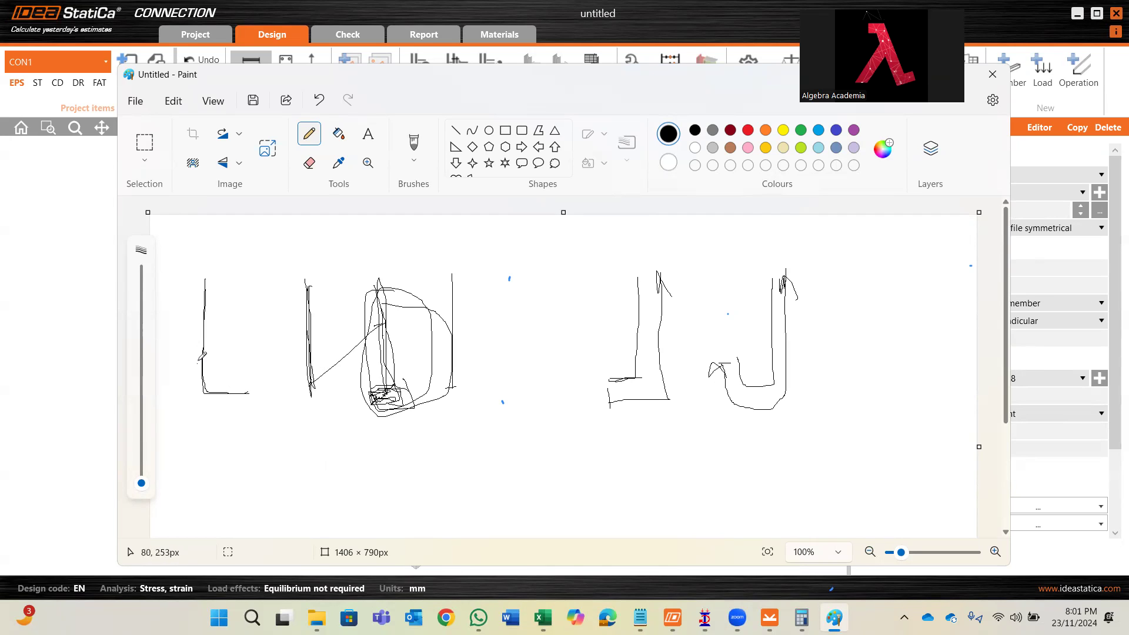
{"action": "mouse_move", "coordinate": [215, 282]}
{"action": "left_mouse_down"}
{"action": "mouse_move", "coordinate": [213, 377]}
{"action": "mouse_move", "coordinate": [284, 391]}
{"action": "left_mouse_up"}
{"action": "left_click_drag", "start_coordinate": [315, 287], "coordinate": [312, 383]}
{"action": "left_click_drag", "start_coordinate": [216, 296], "coordinate": [267, 381]}
- Sketch a corner joint below the anchors with horizontal and vertical edges, bent bars inside and arrows at the bend
{"action": "left_click_drag", "start_coordinate": [270, 435], "coordinate": [639, 450]}
{"action": "left_click_drag", "start_coordinate": [296, 497], "coordinate": [542, 520]}
{"action": "left_click_drag", "start_coordinate": [304, 497], "coordinate": [304, 536]}
{"action": "left_click_drag", "start_coordinate": [247, 452], "coordinate": [249, 518]}
{"action": "mouse_move", "coordinate": [441, 460]}
{"action": "left_mouse_down"}
{"action": "mouse_move", "coordinate": [279, 453]}
{"action": "mouse_move", "coordinate": [268, 495]}
{"action": "mouse_move", "coordinate": [484, 504]}
{"action": "left_mouse_up"}
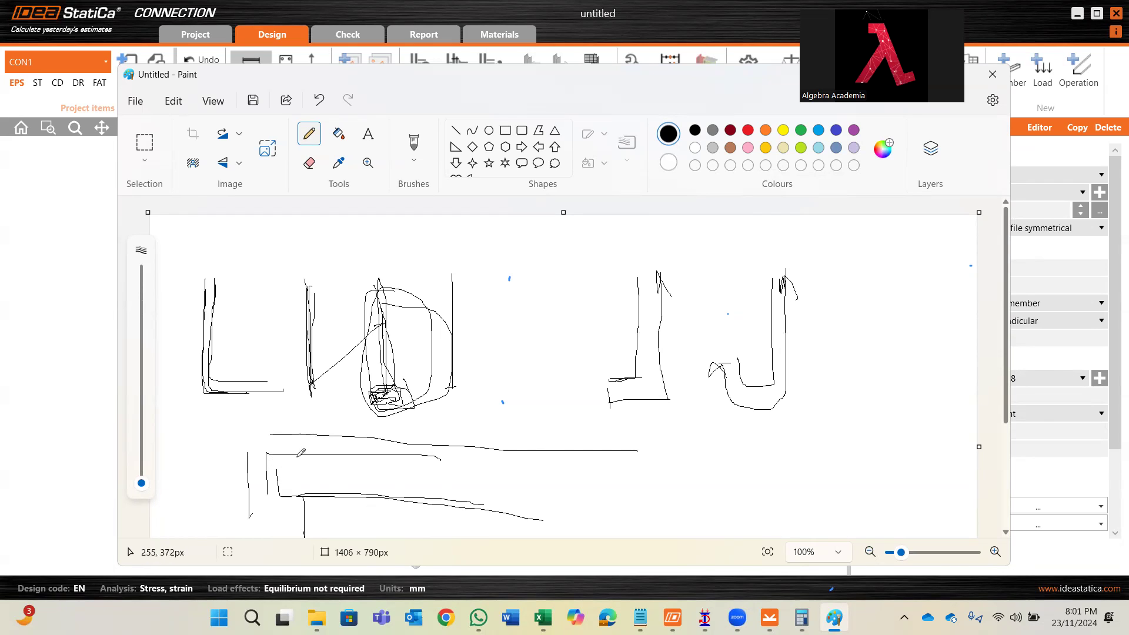
{"action": "mouse_move", "coordinate": [275, 445]}
{"action": "left_mouse_down"}
{"action": "mouse_move", "coordinate": [248, 446]}
{"action": "mouse_move", "coordinate": [246, 487]}
{"action": "mouse_move", "coordinate": [274, 458]}
{"action": "left_mouse_up"}
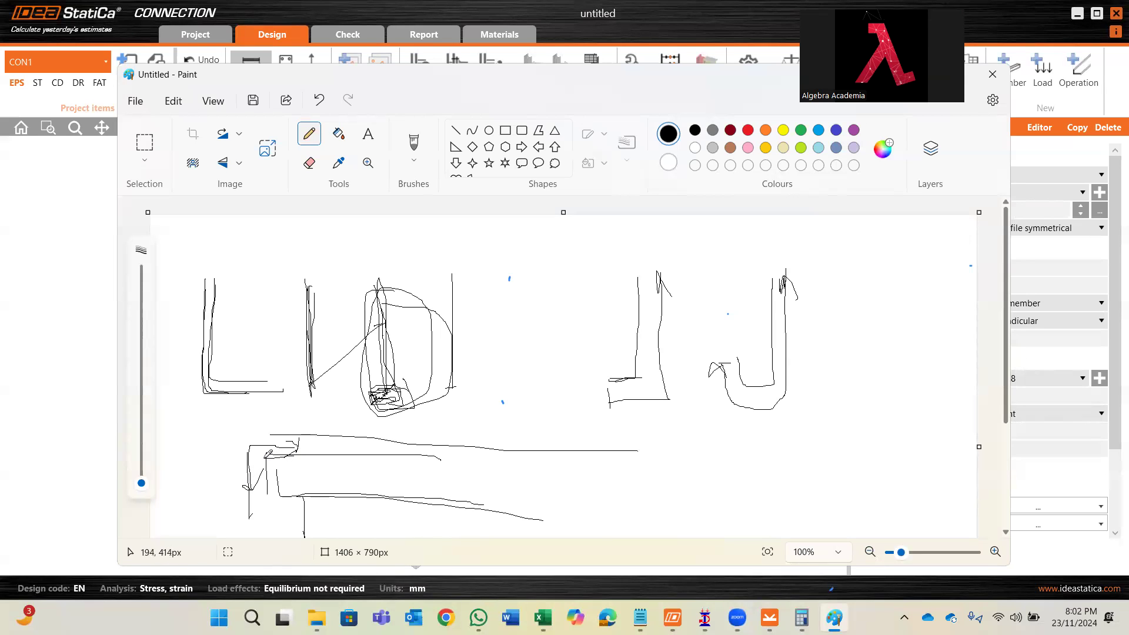
{"action": "mouse_move", "coordinate": [276, 450]}
{"action": "left_mouse_down"}
{"action": "mouse_move", "coordinate": [246, 415]}
{"action": "mouse_move", "coordinate": [232, 419]}
{"action": "mouse_move", "coordinate": [244, 435]}
{"action": "left_mouse_up"}
{"action": "mouse_move", "coordinate": [241, 462]}
{"action": "left_mouse_down"}
{"action": "mouse_move", "coordinate": [248, 480]}
{"action": "mouse_move", "coordinate": [271, 454]}
{"action": "mouse_move", "coordinate": [331, 463]}
{"action": "left_mouse_up"}
- Sketch a second corner joint under the J-shaped anchor, with inner and outer edges and a bent bar along the outer edge
{"action": "left_click_drag", "start_coordinate": [675, 420], "coordinate": [670, 507]}
{"action": "left_click_drag", "start_coordinate": [746, 459], "coordinate": [764, 508]}
{"action": "mouse_move", "coordinate": [746, 460]}
{"action": "left_mouse_down"}
{"action": "mouse_move", "coordinate": [738, 520]}
{"action": "mouse_move", "coordinate": [751, 462]}
{"action": "mouse_move", "coordinate": [972, 466]}
{"action": "left_mouse_up"}
{"action": "left_click_drag", "start_coordinate": [877, 410], "coordinate": [944, 408]}
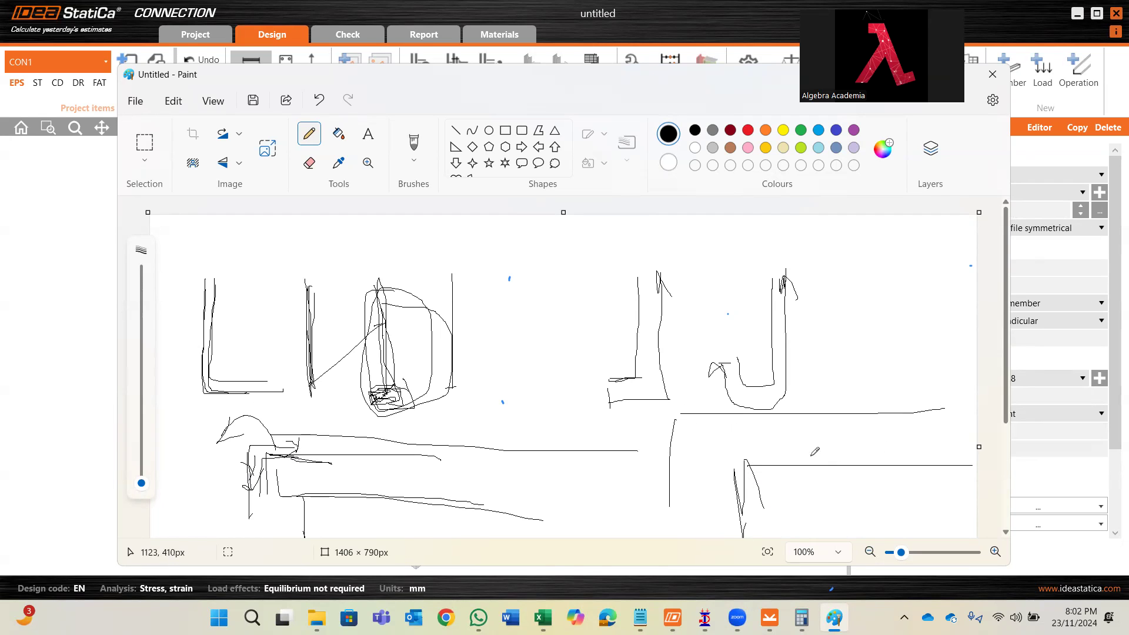
{"action": "mouse_move", "coordinate": [705, 617]}
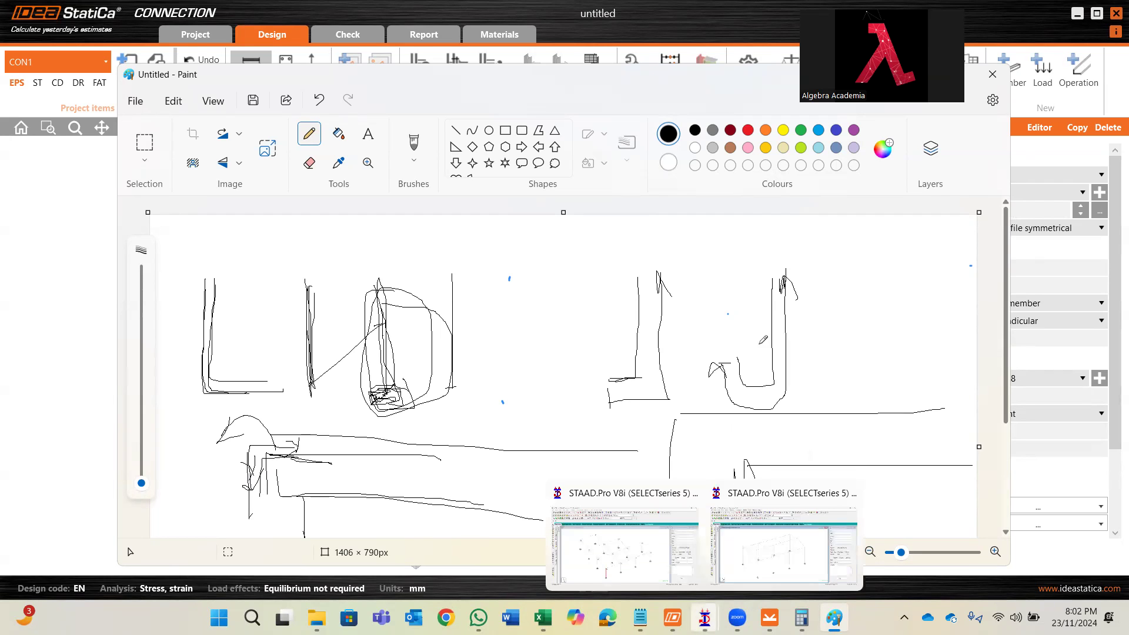
{"action": "left_click_drag", "start_coordinate": [881, 427], "coordinate": [687, 424]}
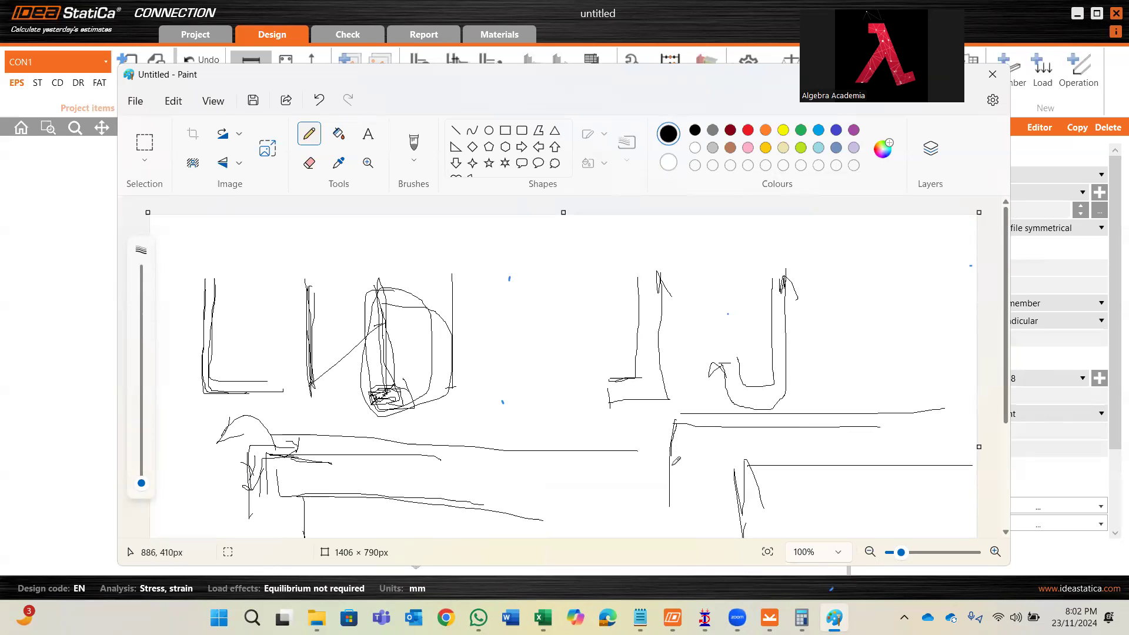
- Mark and label the width of the second joint's vertical leg, and add a leader with a handwritten note to its horizontal bar
{"action": "mouse_move", "coordinate": [640, 494]}
{"action": "left_mouse_down"}
{"action": "mouse_move", "coordinate": [735, 508]}
{"action": "mouse_move", "coordinate": [688, 525]}
{"action": "mouse_move", "coordinate": [681, 487]}
{"action": "mouse_move", "coordinate": [651, 537]}
{"action": "mouse_move", "coordinate": [681, 530]}
{"action": "left_mouse_up"}
{"action": "left_click_drag", "start_coordinate": [683, 523], "coordinate": [689, 528]}
{"action": "left_click_drag", "start_coordinate": [684, 535], "coordinate": [719, 536]}
{"action": "left_click_drag", "start_coordinate": [895, 431], "coordinate": [697, 425]}
{"action": "left_click_drag", "start_coordinate": [786, 427], "coordinate": [808, 400]}
{"action": "left_click_drag", "start_coordinate": [821, 377], "coordinate": [848, 365]}
{"action": "mouse_move", "coordinate": [820, 400]}
{"action": "left_mouse_down"}
{"action": "mouse_move", "coordinate": [827, 413]}
{"action": "mouse_move", "coordinate": [849, 382]}
{"action": "left_mouse_up"}
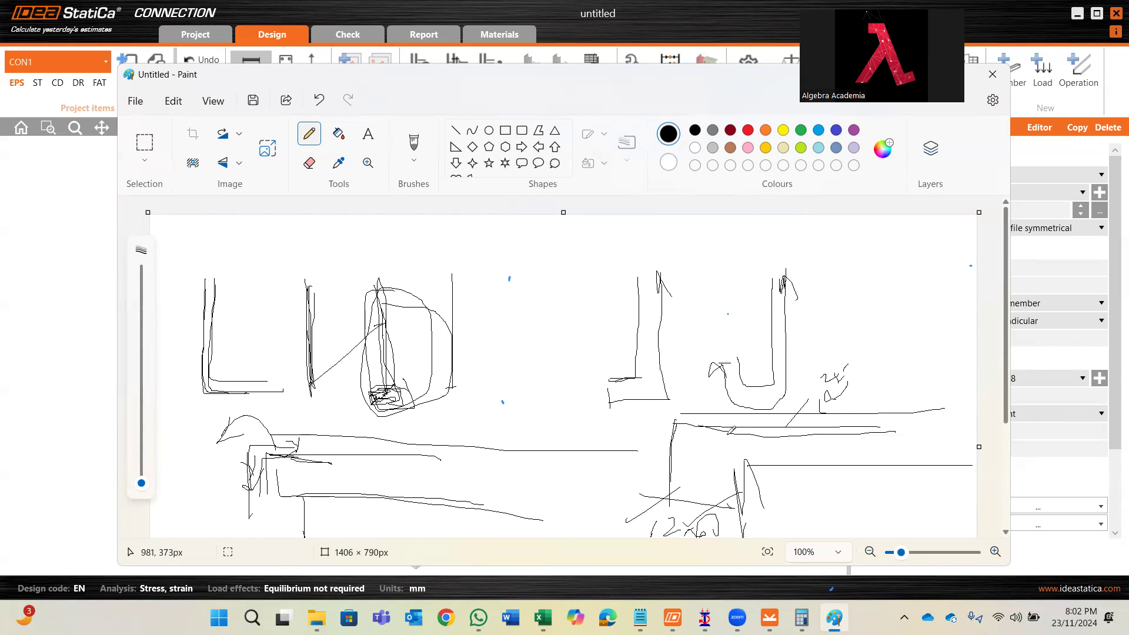
- Multiply 50 by 25 in Calculator and return to the Paint sketch
{"action": "mouse_move", "coordinate": [770, 617]}
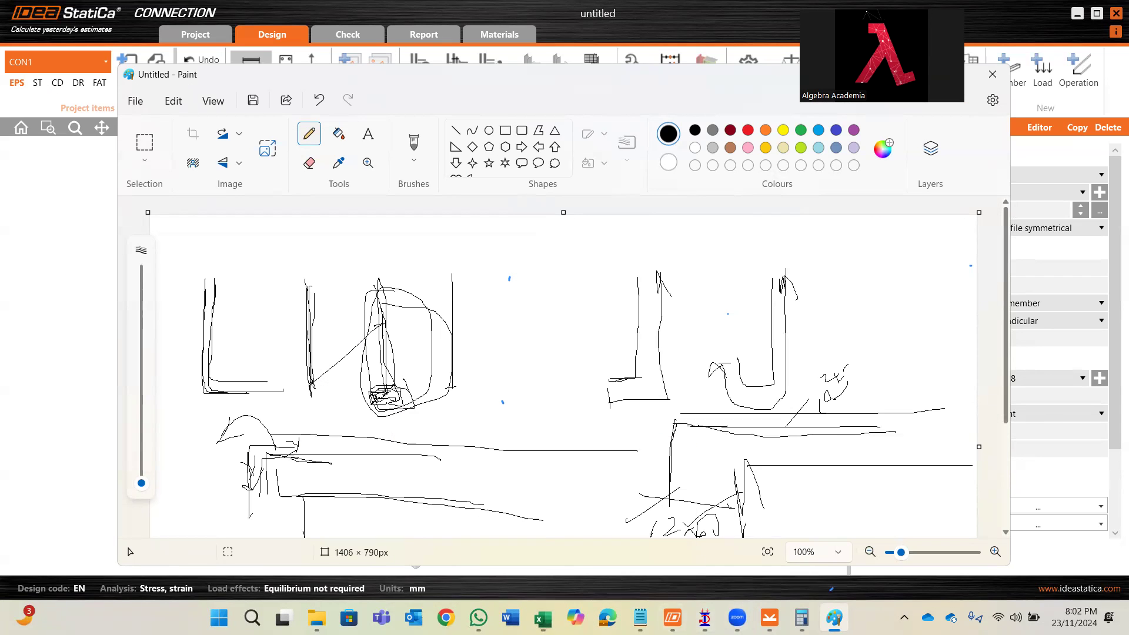
{"action": "left_click", "coordinate": [802, 617]}
{"action": "left_click", "coordinate": [183, 175]}
{"action": "type", "text": "50*25"}
{"action": "key", "text": "Return"}
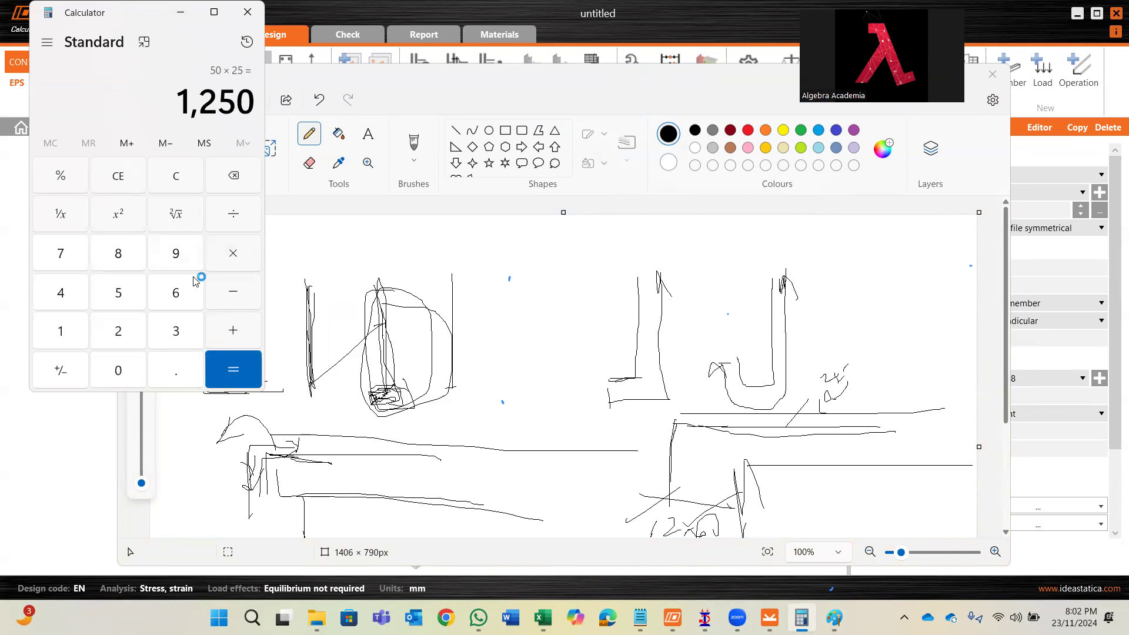
{"action": "left_click", "coordinate": [181, 13]}
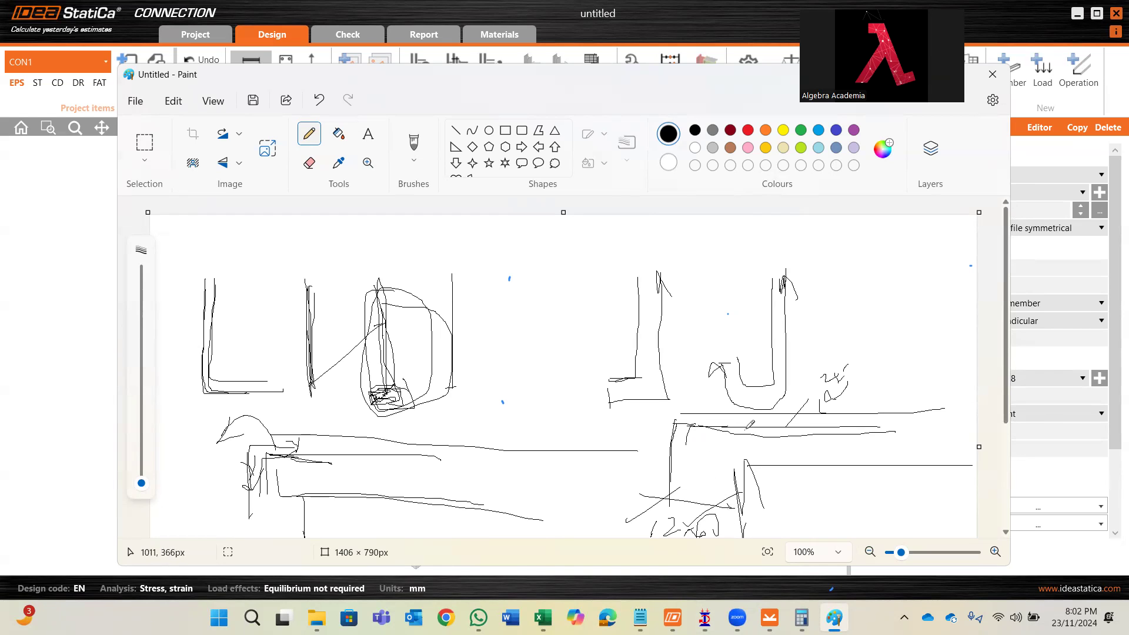
- Add an inner bent bar to the second joint, circle the L and J anchors, and draw a straight anchor with a vertical arrow
{"action": "left_click_drag", "start_coordinate": [680, 426], "coordinate": [674, 483]}
{"action": "mouse_move", "coordinate": [735, 412]}
{"action": "left_mouse_down"}
{"action": "mouse_move", "coordinate": [733, 444]}
{"action": "mouse_move", "coordinate": [689, 430]}
{"action": "left_mouse_up"}
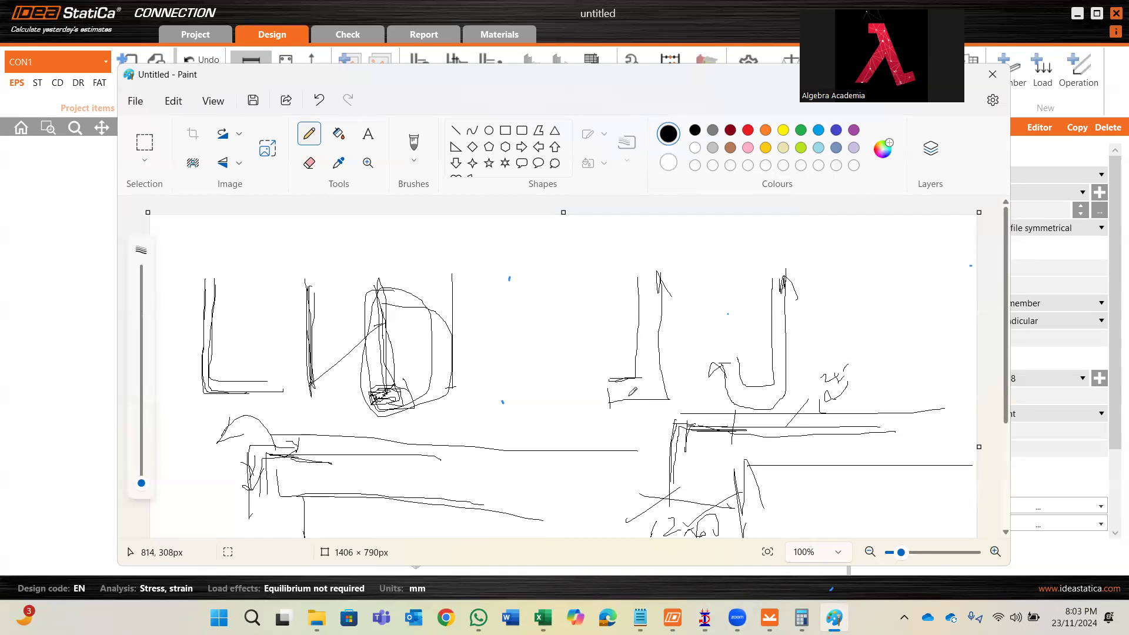
{"action": "mouse_move", "coordinate": [588, 282]}
{"action": "left_mouse_down"}
{"action": "mouse_move", "coordinate": [719, 252]}
{"action": "mouse_move", "coordinate": [782, 404]}
{"action": "mouse_move", "coordinate": [596, 344]}
{"action": "left_mouse_up"}
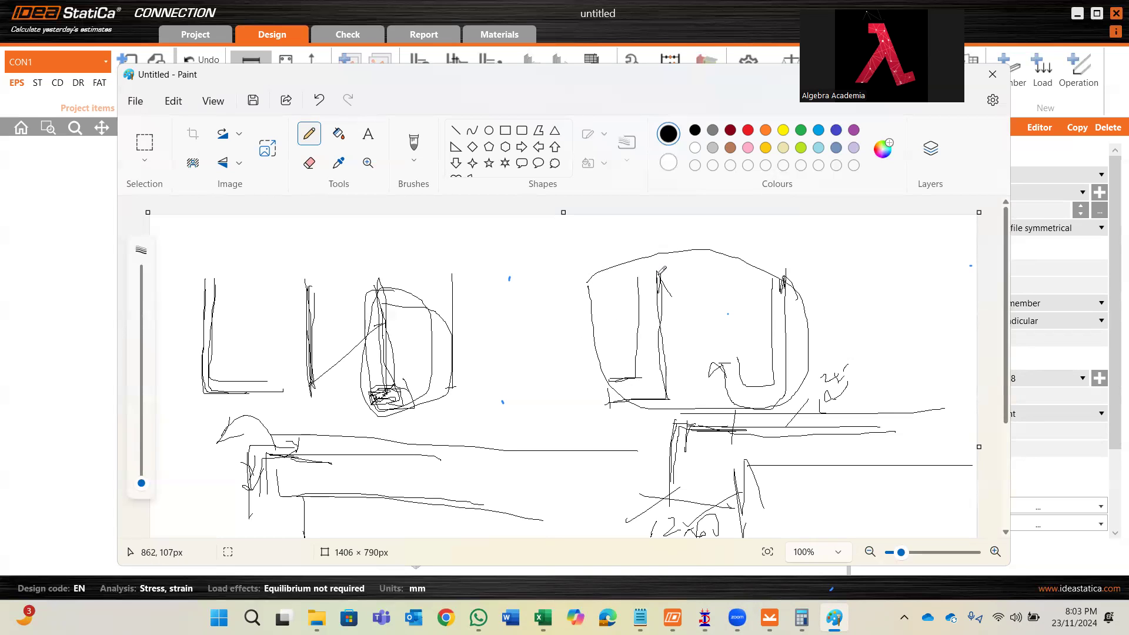
{"action": "mouse_move", "coordinate": [733, 363]}
{"action": "left_mouse_down"}
{"action": "mouse_move", "coordinate": [708, 367]}
{"action": "mouse_move", "coordinate": [768, 419]}
{"action": "left_mouse_up"}
{"action": "left_click_drag", "start_coordinate": [778, 374], "coordinate": [788, 308]}
{"action": "mouse_move", "coordinate": [906, 243]}
{"action": "left_mouse_down"}
{"action": "mouse_move", "coordinate": [906, 388]}
{"action": "mouse_move", "coordinate": [922, 250]}
{"action": "mouse_move", "coordinate": [926, 386]}
{"action": "mouse_move", "coordinate": [918, 281]}
{"action": "left_mouse_up"}
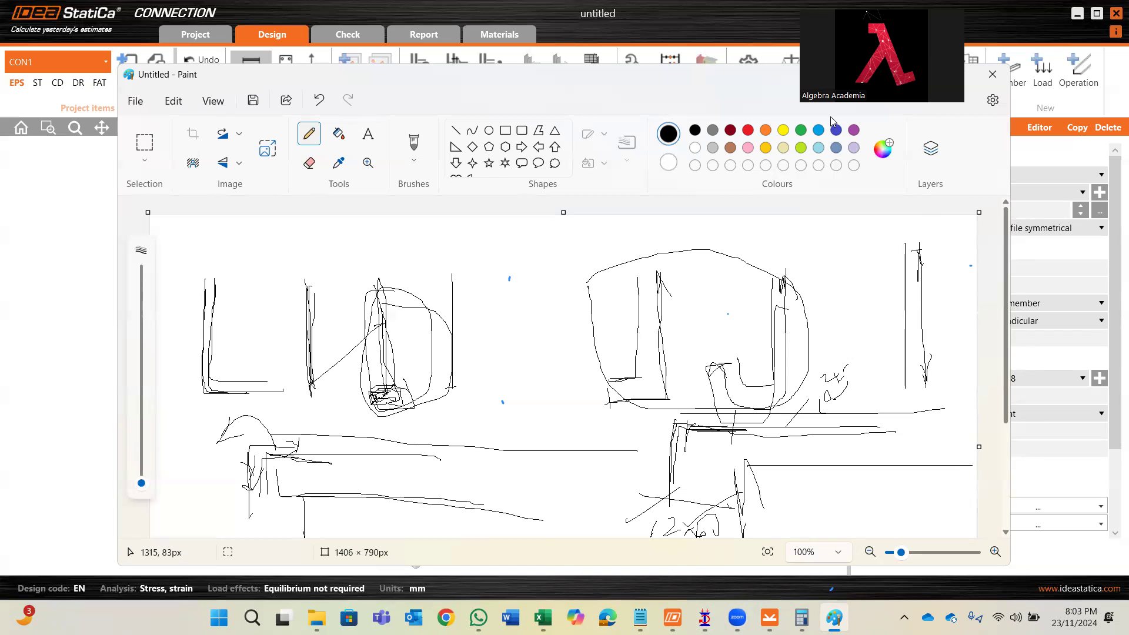
- Return to IDEA StatiCa Connection and view the base plate in plan to check the anchor layer offsets
{"action": "left_click_drag", "start_coordinate": [759, 83], "coordinate": [633, 112]}
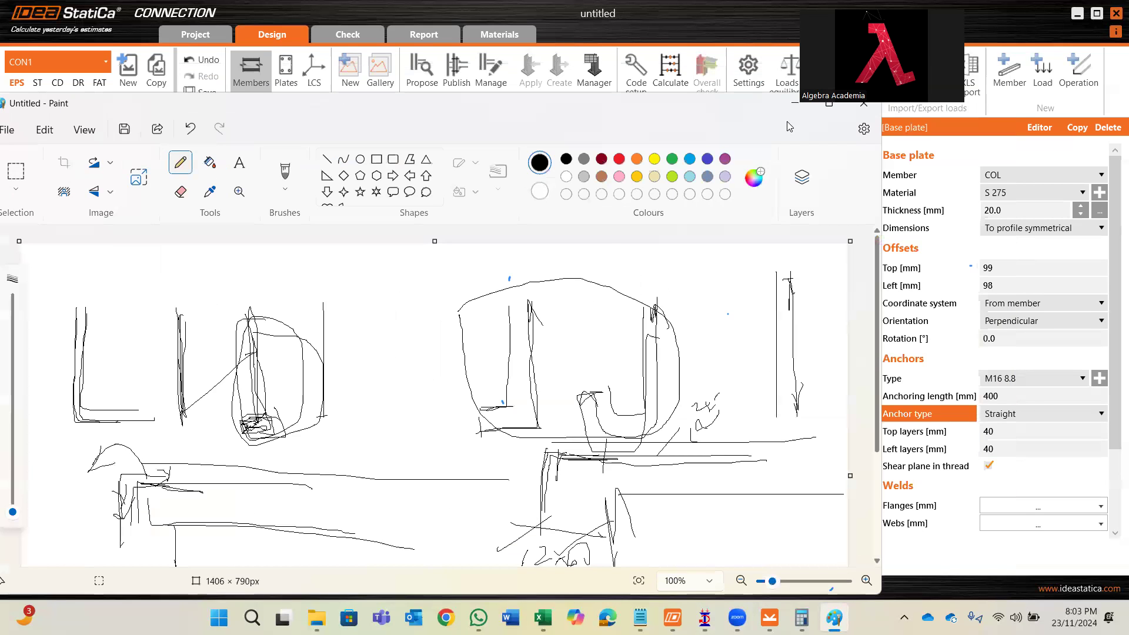
{"action": "left_click", "coordinate": [798, 106]}
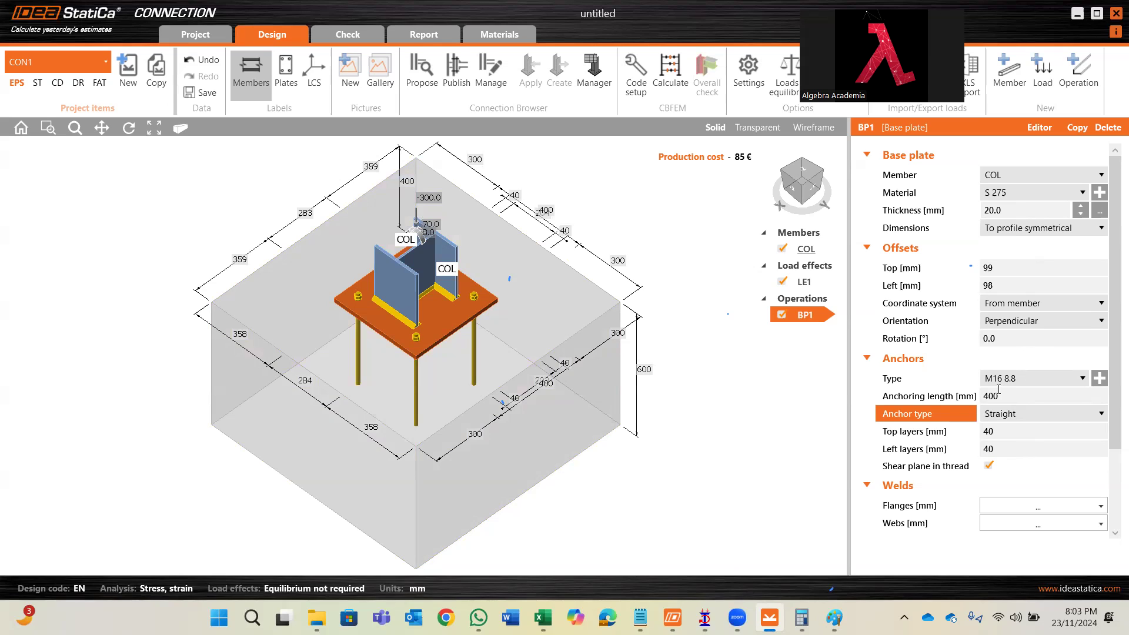
{"action": "left_click", "coordinate": [1005, 436]}
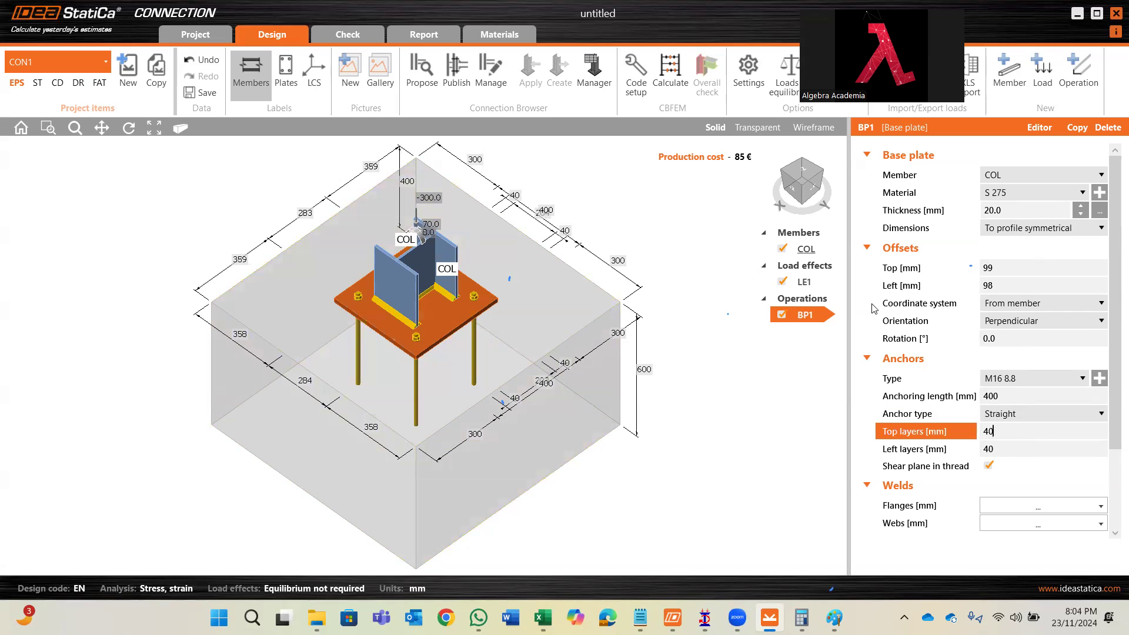
{"action": "left_click", "coordinate": [801, 173]}
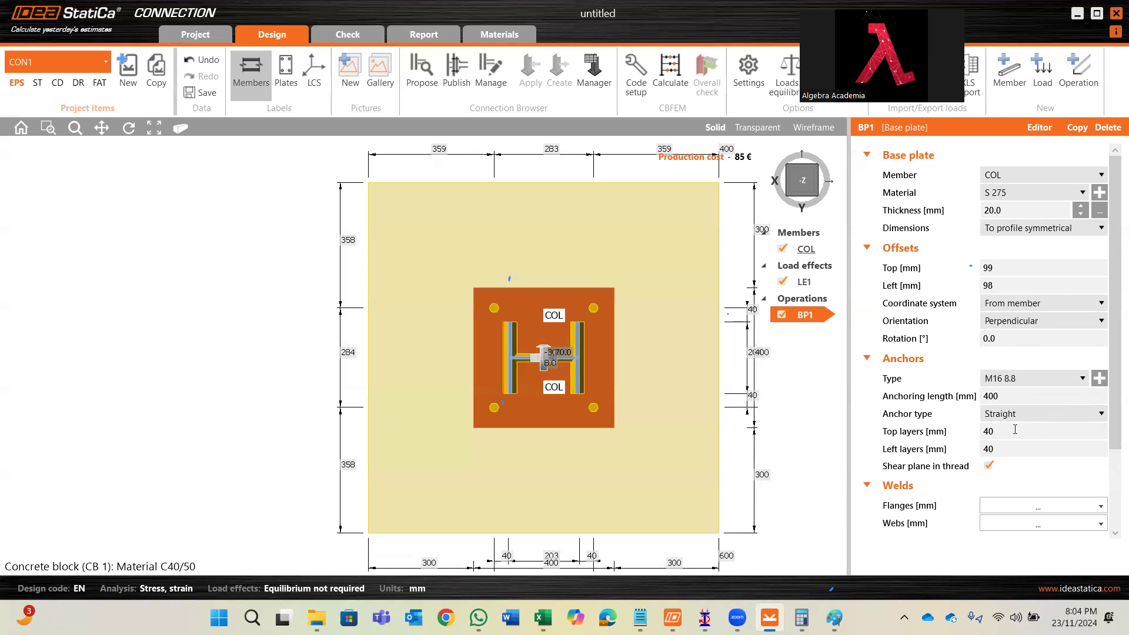
- Set the base plate's flange weld throat thickness to 8 mm and keep the double-sided fillet weld type
{"action": "scroll", "coordinate": [1016, 430], "scroll_direction": "down", "scroll_amount": 1}
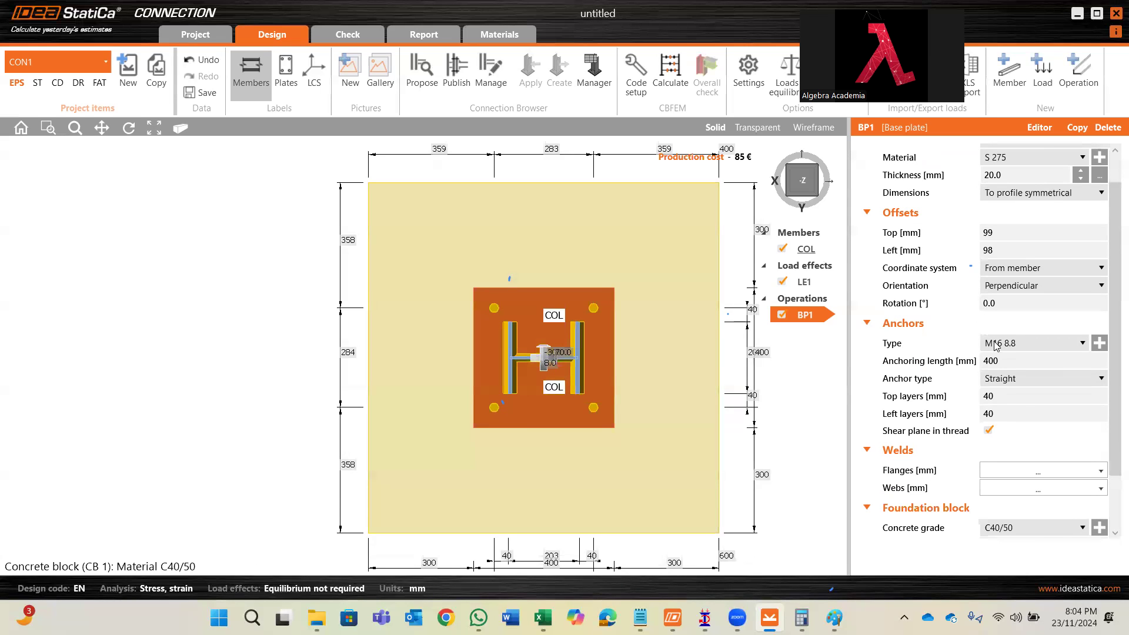
{"action": "left_click", "coordinate": [1015, 415]}
{"action": "scroll", "coordinate": [918, 479], "scroll_direction": "down", "scroll_amount": 2}
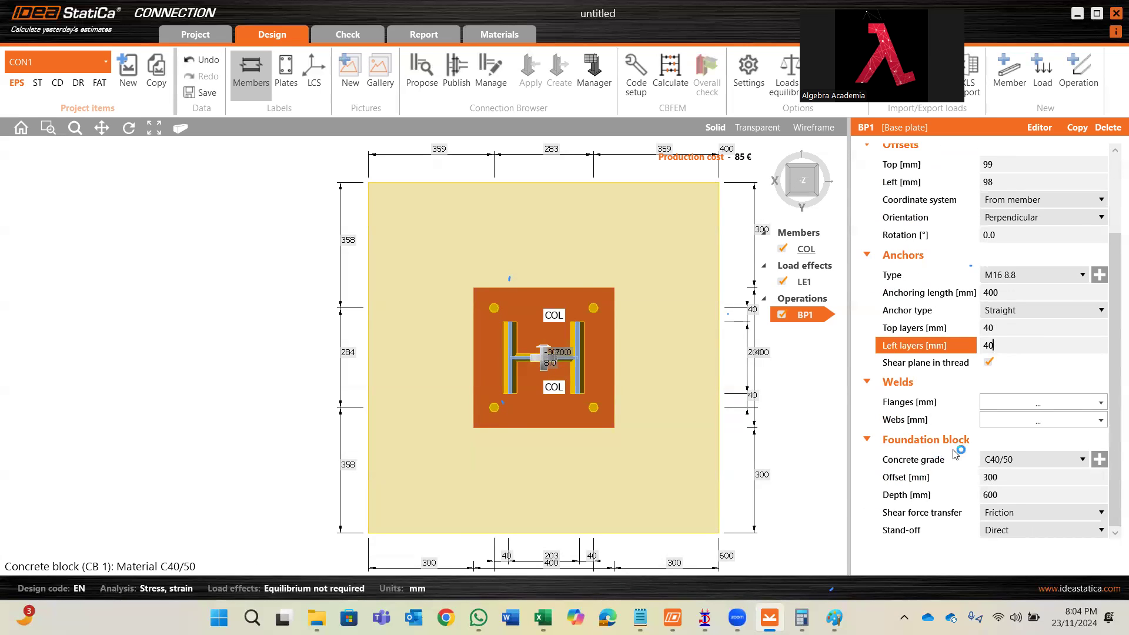
{"action": "left_click", "coordinate": [1043, 404]}
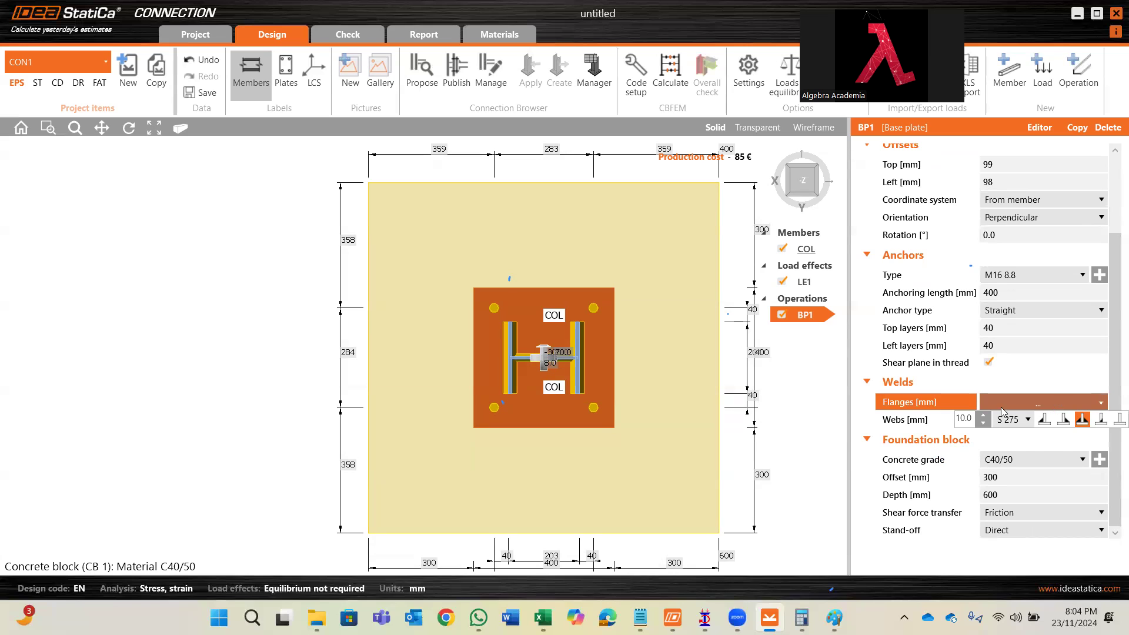
{"action": "double_click", "coordinate": [967, 422]}
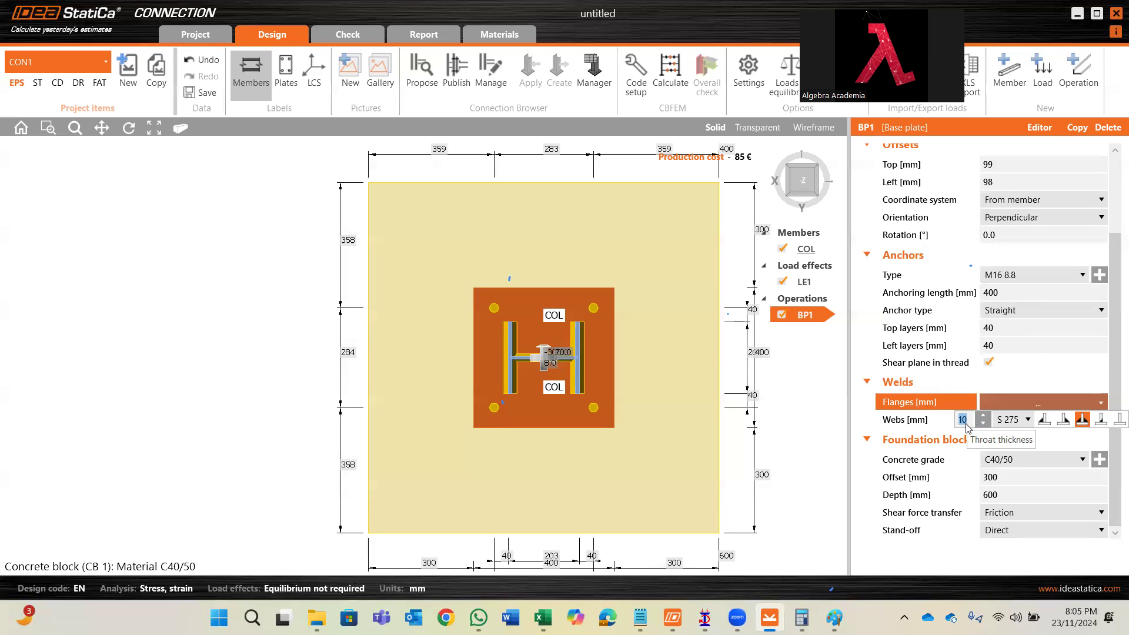
{"action": "type", "text": "8"}
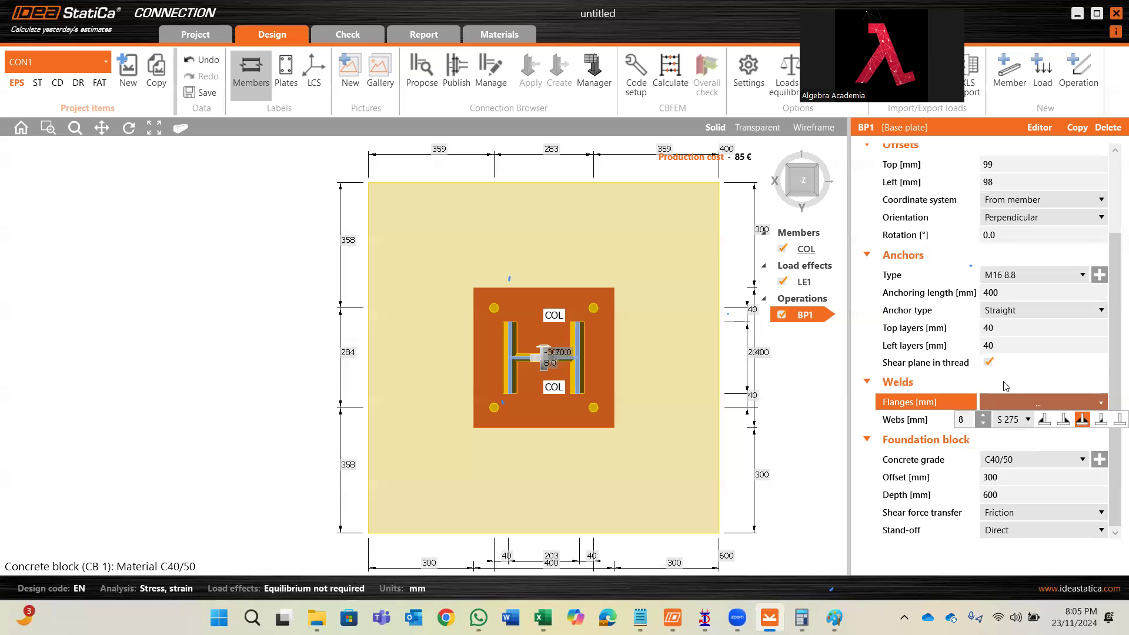
{"action": "left_click", "coordinate": [1054, 442]}
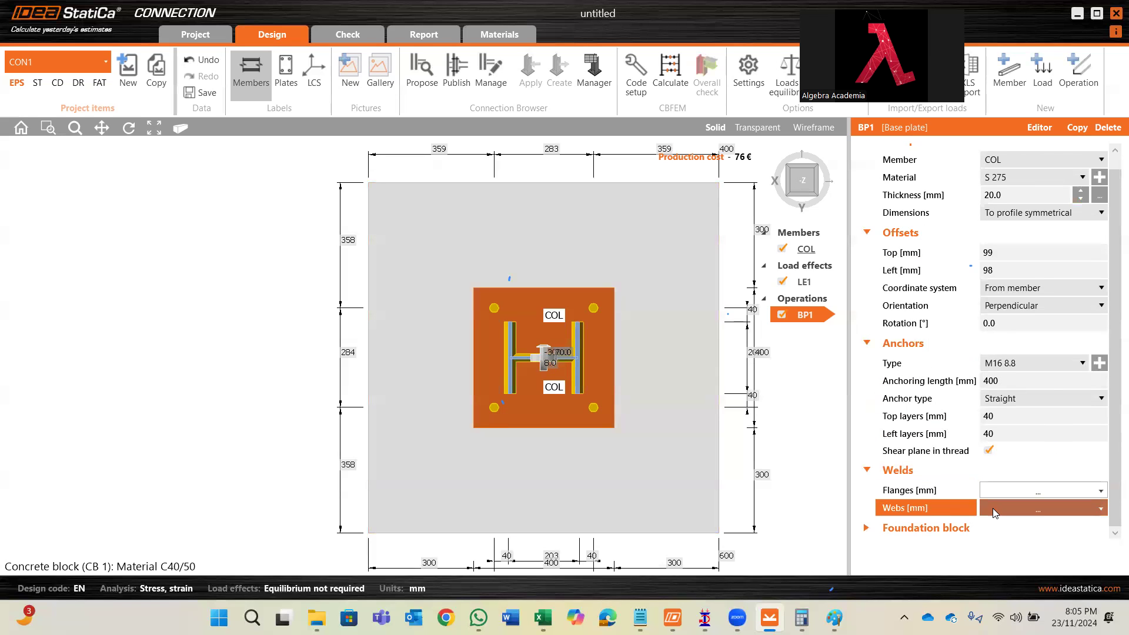
{"action": "left_click", "coordinate": [1009, 493]}
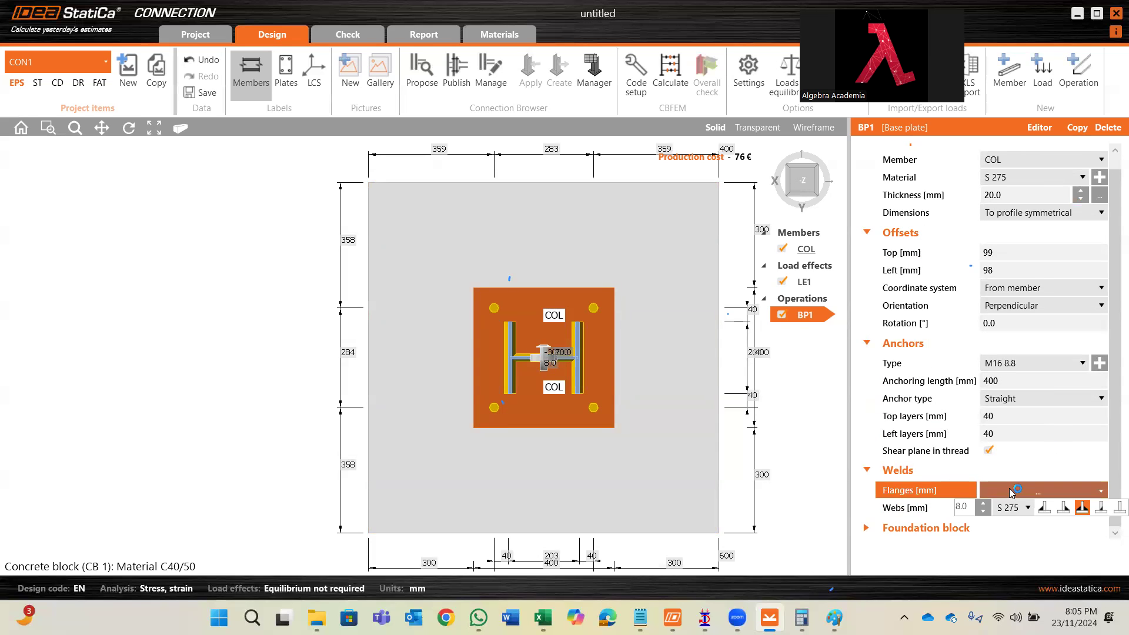
{"action": "left_click", "coordinate": [1083, 508]}
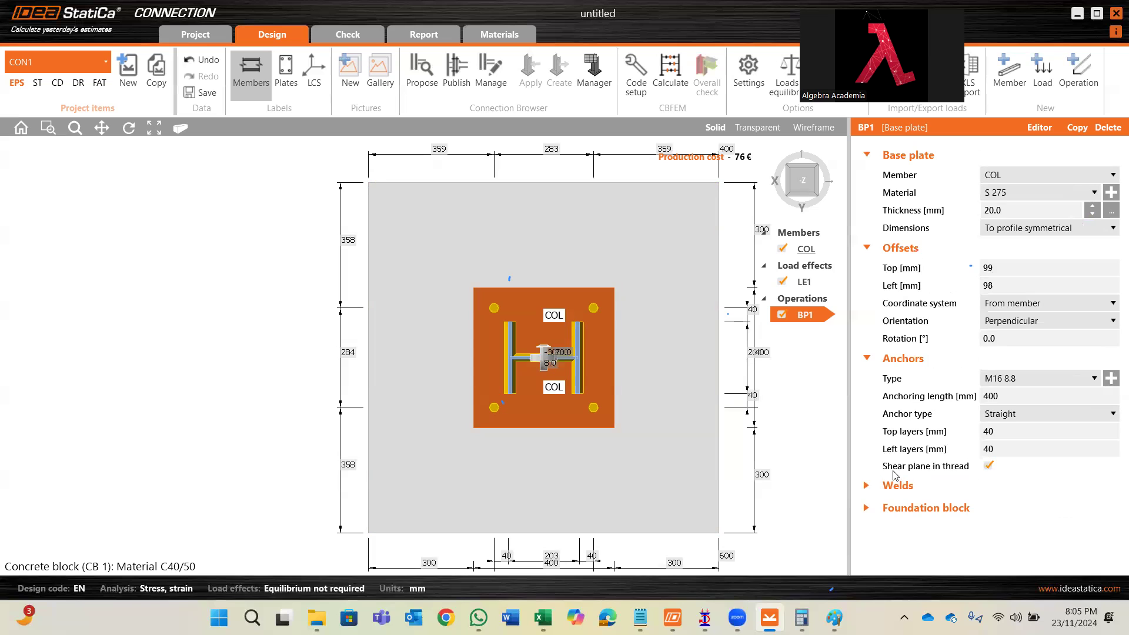
- Set the base plate's web weld throat thickness to 8 mm
{"action": "left_click", "coordinate": [867, 486]}
{"action": "left_click", "coordinate": [1010, 483]}
{"action": "left_click", "coordinate": [867, 488]}
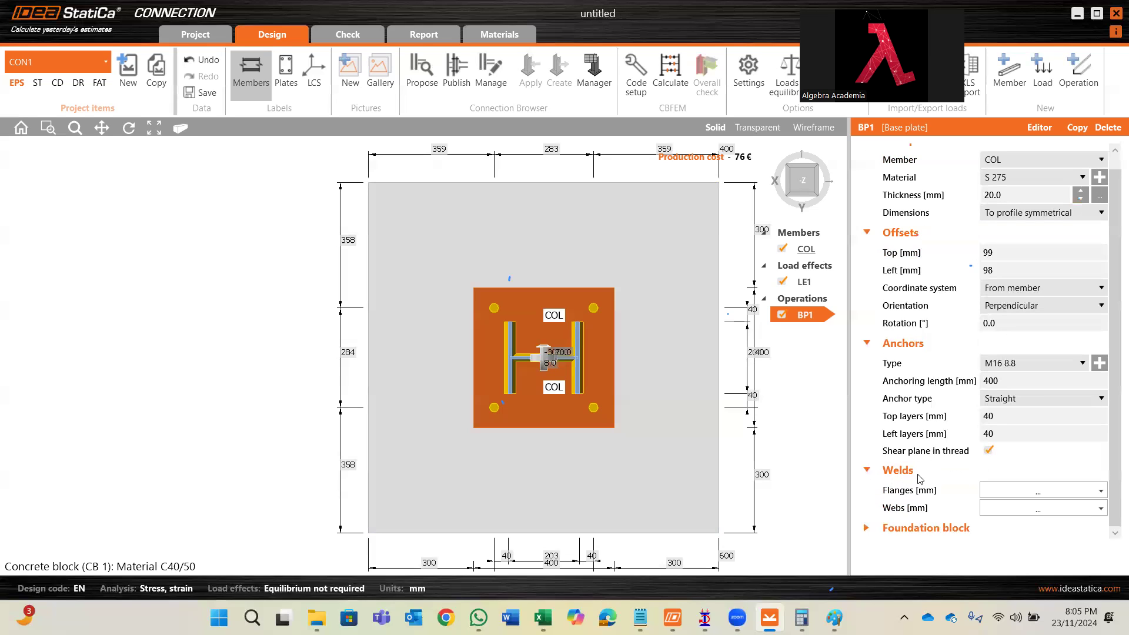
{"action": "left_click", "coordinate": [994, 507]}
{"action": "double_click", "coordinate": [966, 524]}
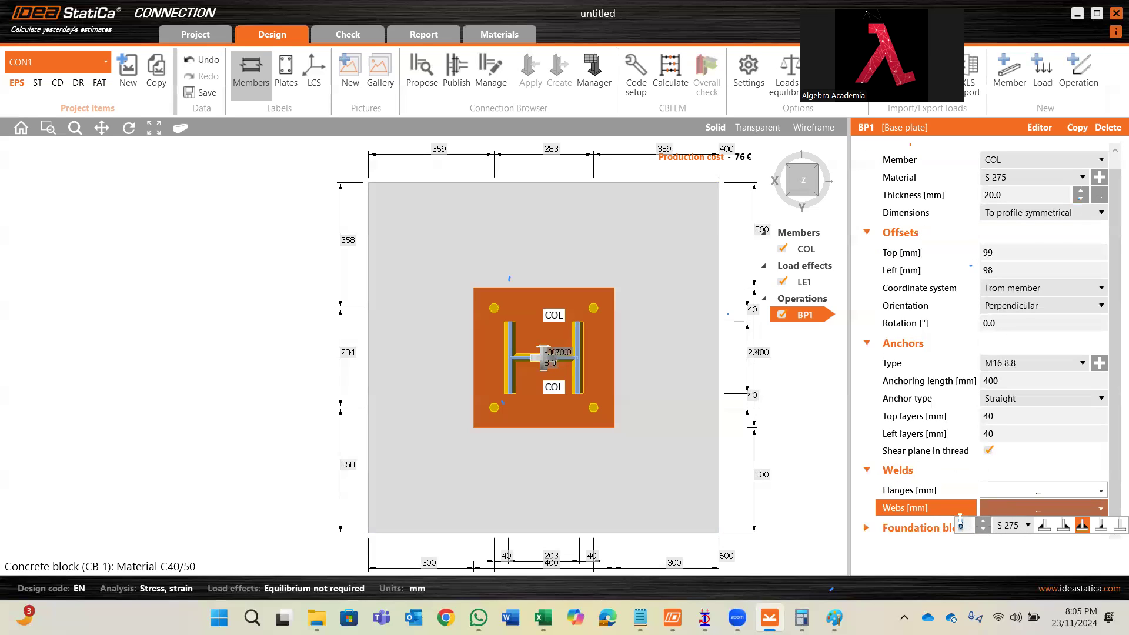
{"action": "type", "text": "8"}
{"action": "left_click", "coordinate": [963, 491]}
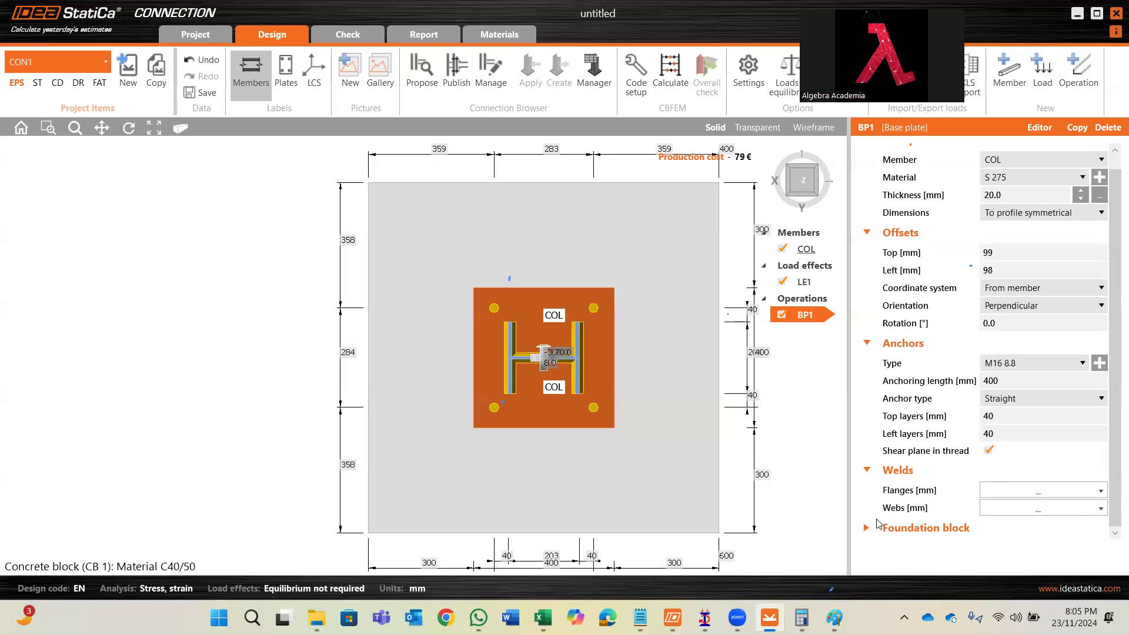
- Choose C40/50 from the EN 1992 materials as the foundation block's concrete grade
{"action": "left_click", "coordinate": [876, 527]}
{"action": "scroll", "coordinate": [885, 506], "scroll_direction": "down", "scroll_amount": 3}
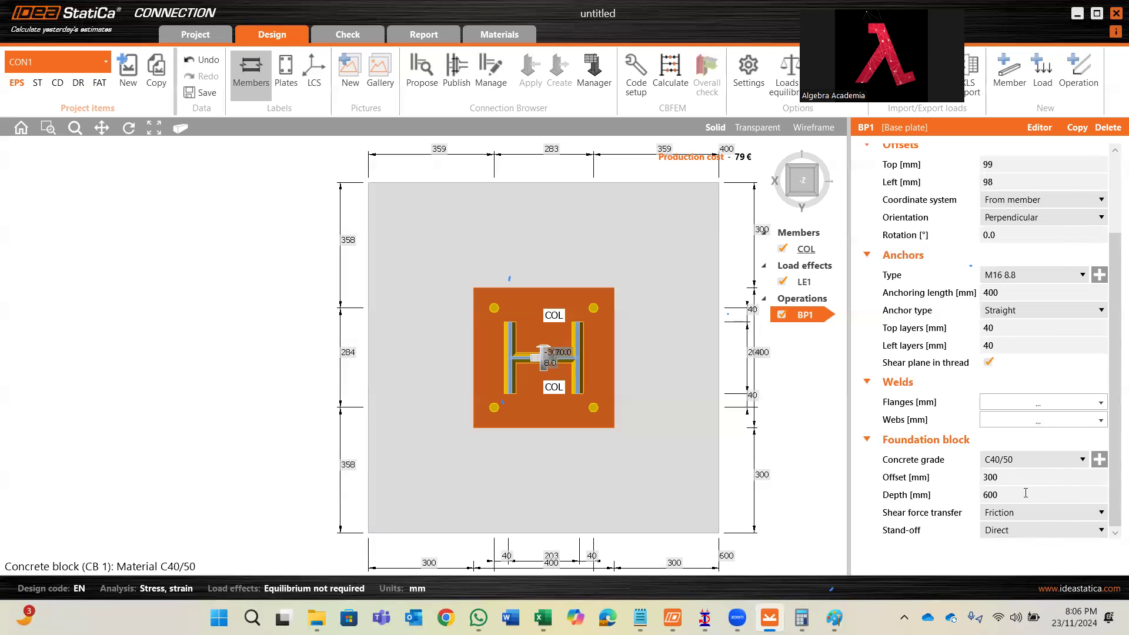
{"action": "left_click", "coordinate": [1099, 459]}
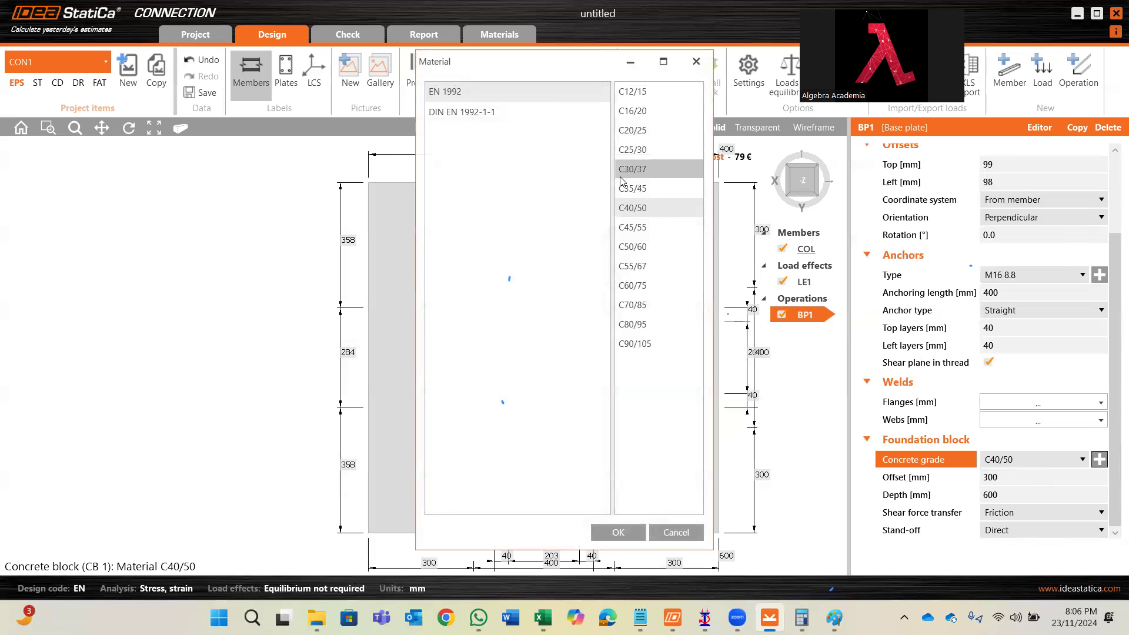
{"action": "left_click", "coordinate": [642, 161]}
{"action": "left_click", "coordinate": [651, 212]}
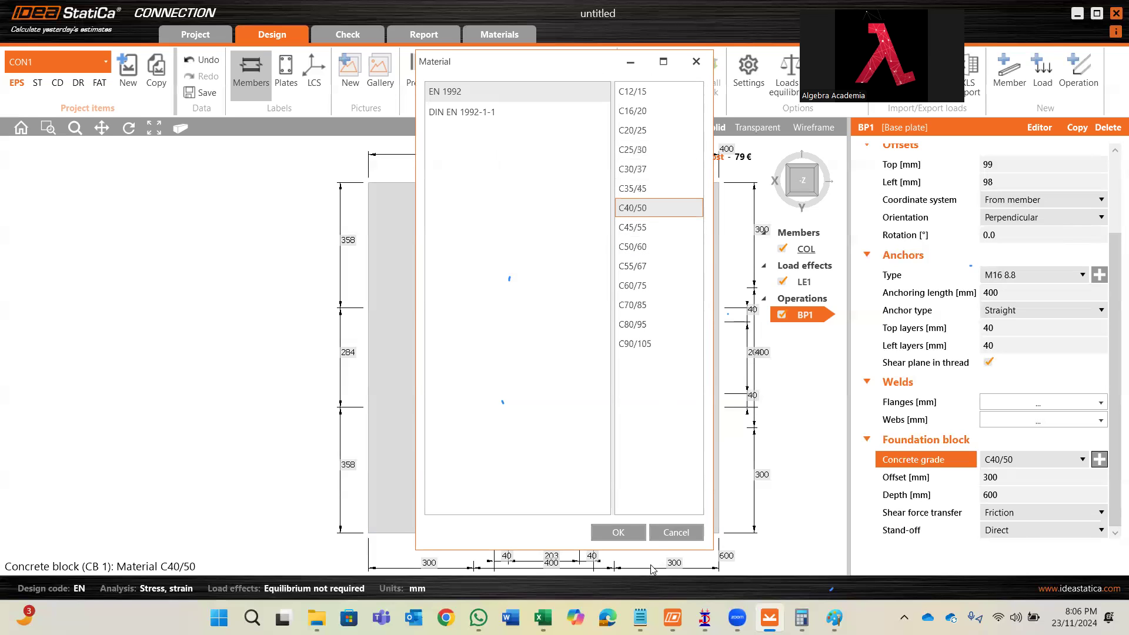
{"action": "left_click", "coordinate": [618, 533]}
- Set the foundation block's shear force transfer to Anchors, reviewing its offset, depth and stand-off inputs
{"action": "left_click", "coordinate": [1031, 482]}
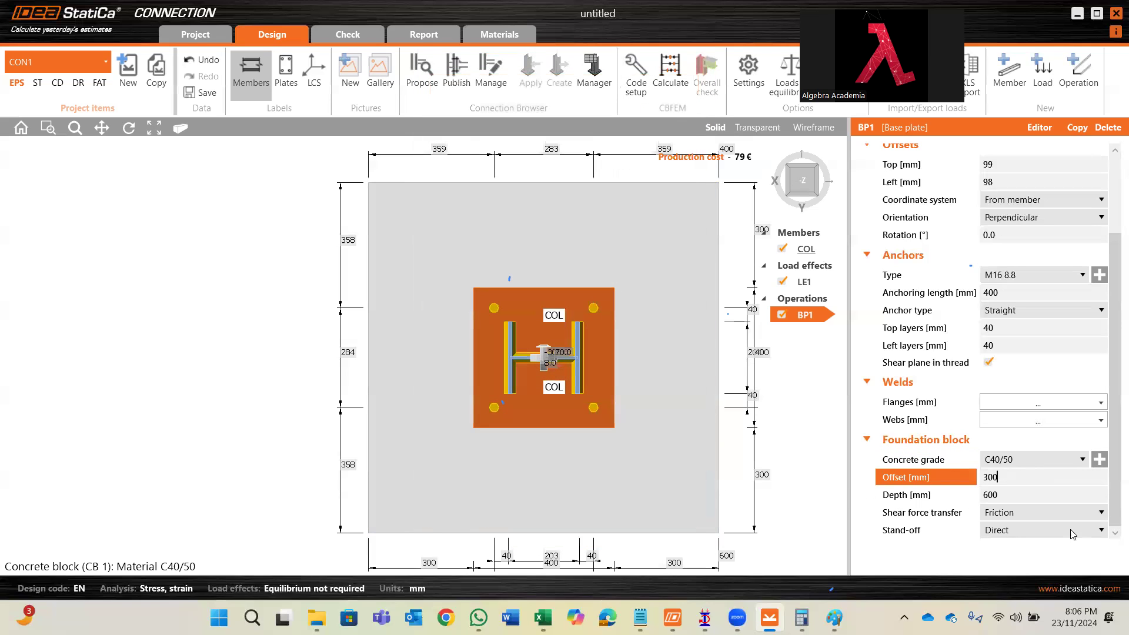
{"action": "left_click", "coordinate": [1007, 497]}
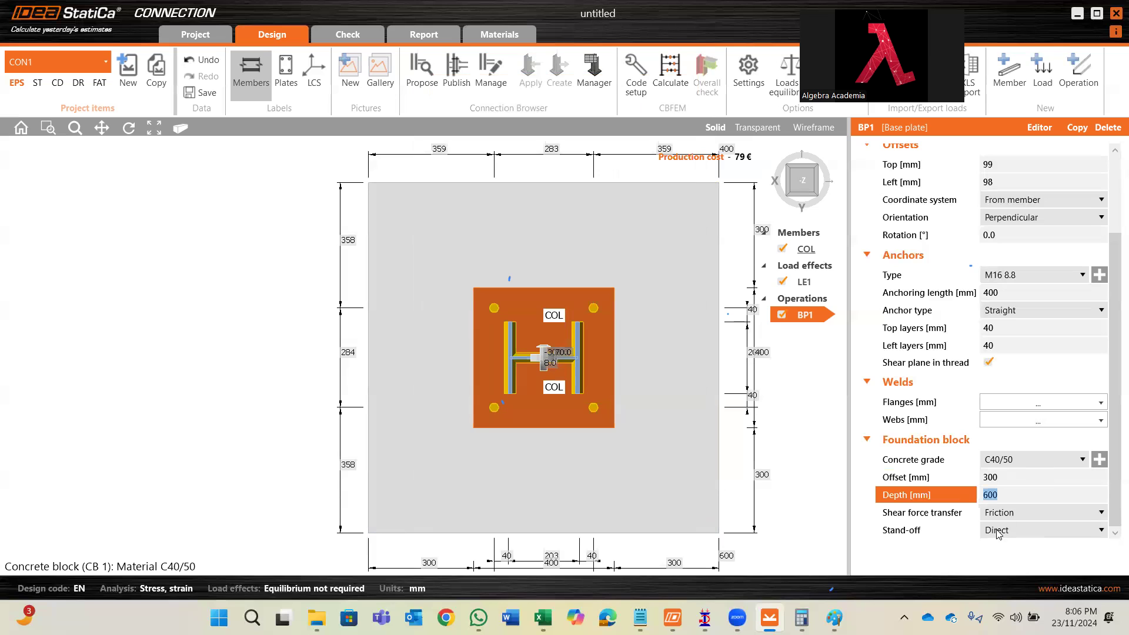
{"action": "left_click", "coordinate": [1004, 531]}
{"action": "left_click", "coordinate": [1014, 515]}
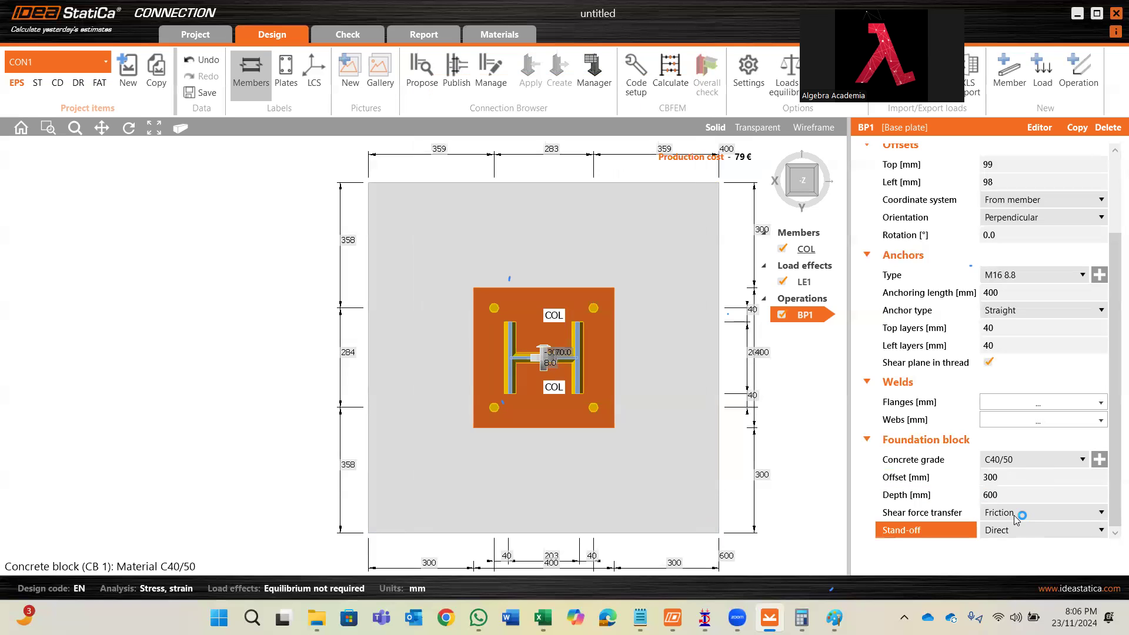
{"action": "left_click", "coordinate": [1014, 515]}
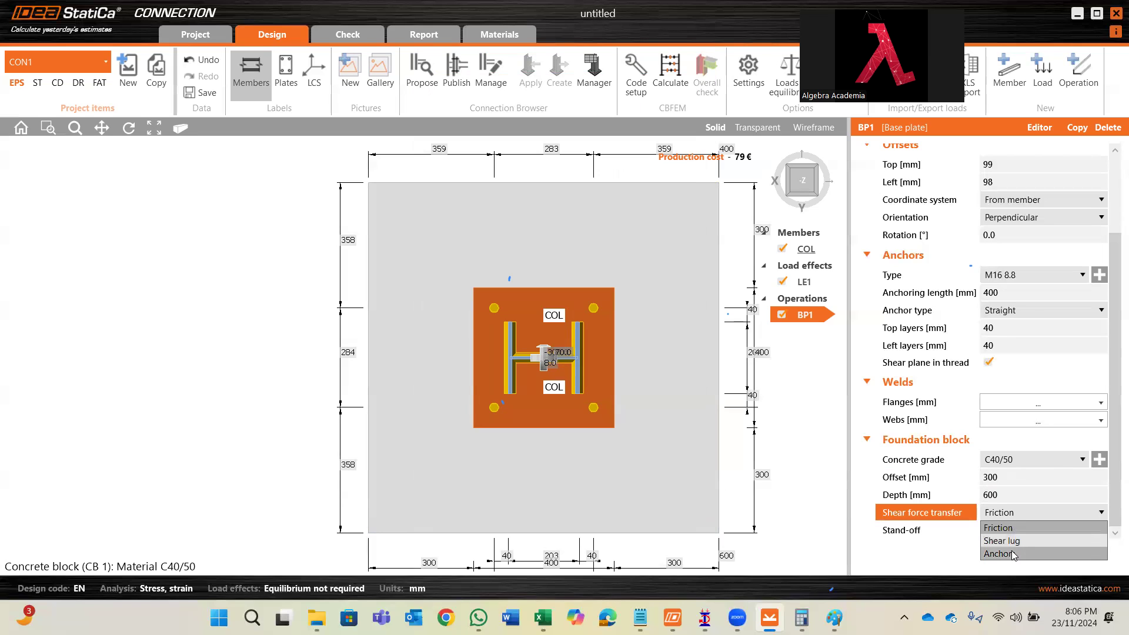
{"action": "left_click", "coordinate": [1014, 553]}
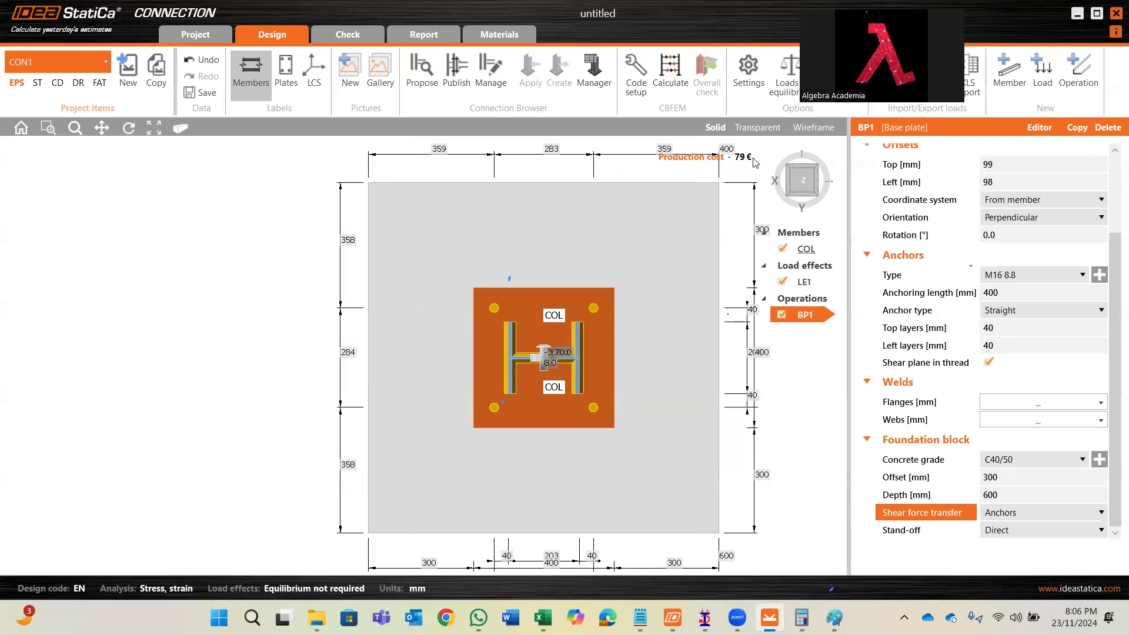
- View the base plate in 3D, set the foundation block's stand-off to Mortar joint and open its thickness for editing
{"action": "left_click", "coordinate": [795, 197]}
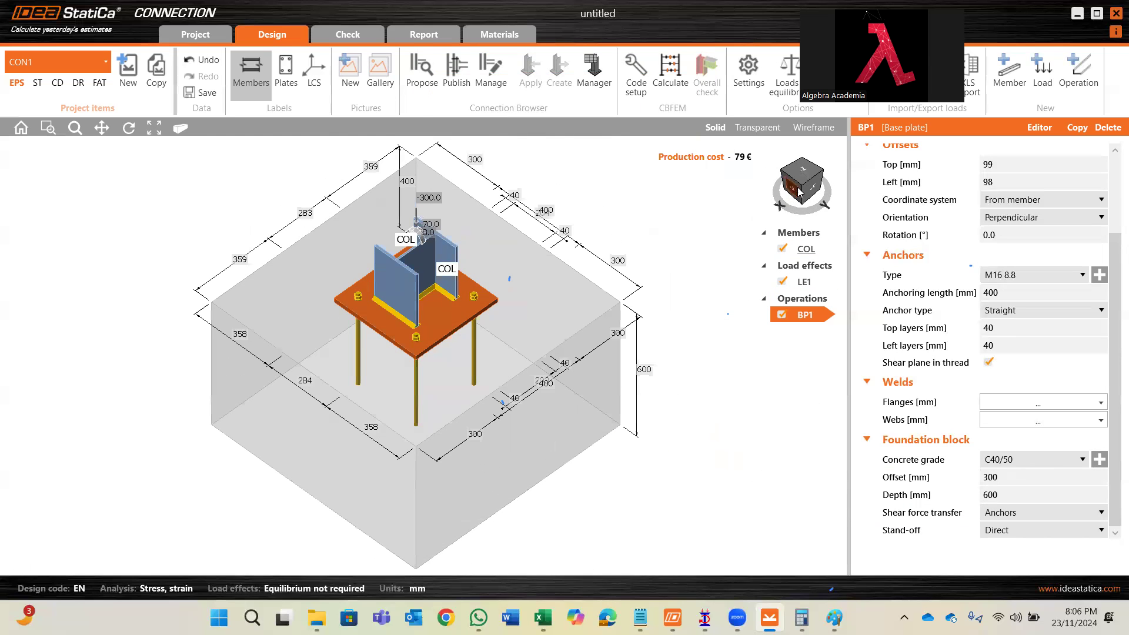
{"action": "scroll", "coordinate": [497, 392], "scroll_direction": "up", "scroll_amount": 2}
{"action": "left_click", "coordinate": [499, 389]}
{"action": "middle_click_drag", "start_coordinate": [493, 388], "coordinate": [587, 399]}
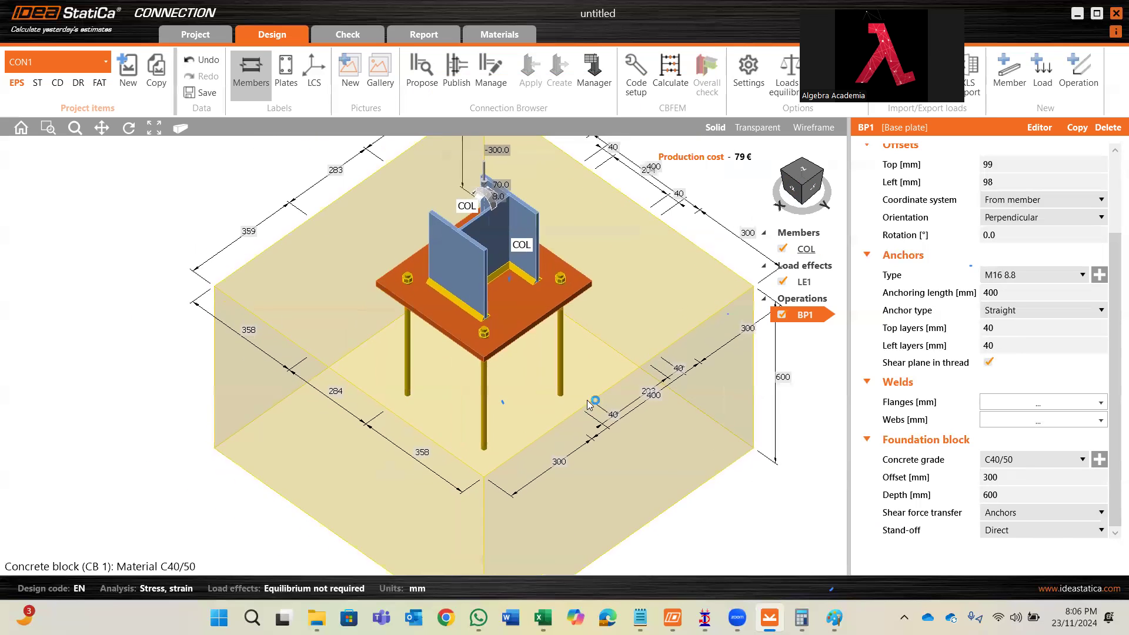
{"action": "left_click", "coordinate": [989, 511]}
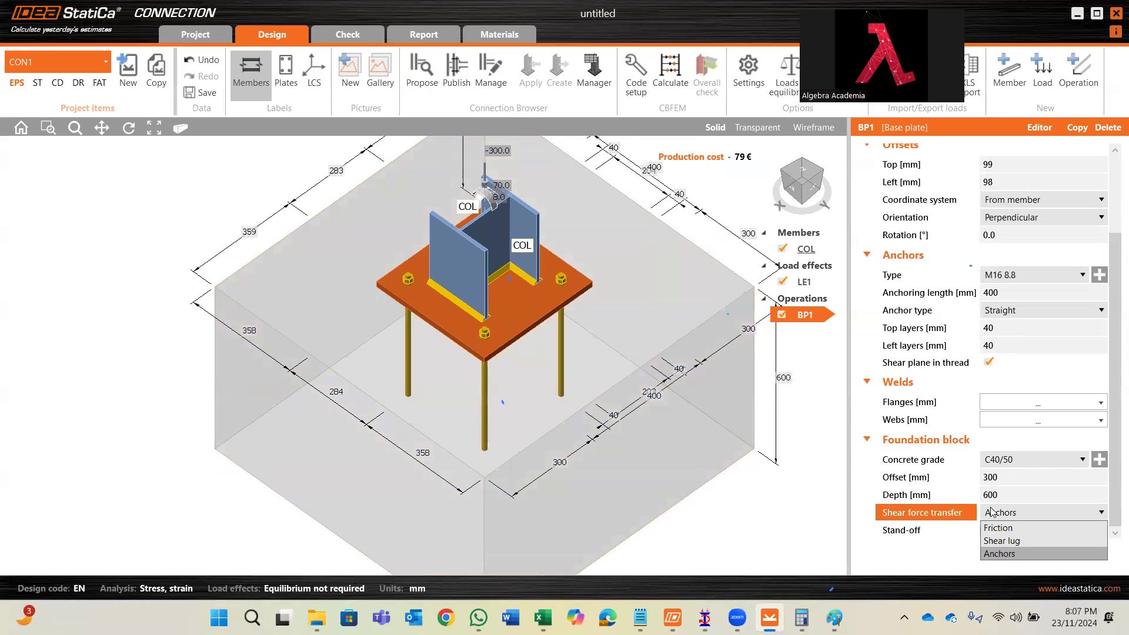
{"action": "left_click", "coordinate": [992, 514]}
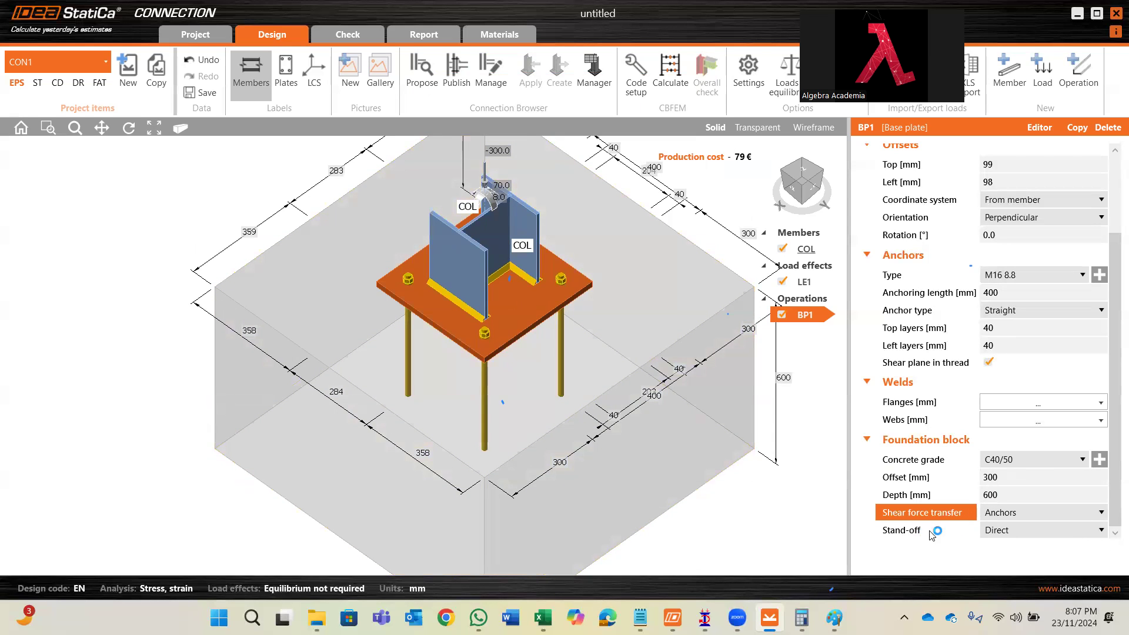
{"action": "left_click", "coordinate": [1003, 532]}
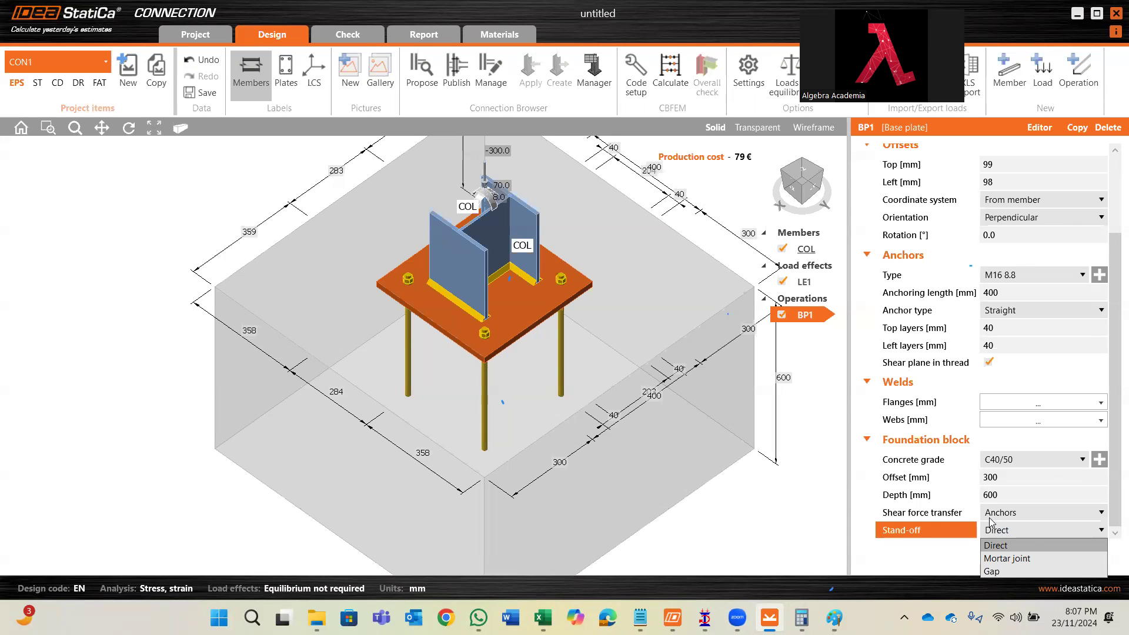
{"action": "left_click", "coordinate": [1009, 555]}
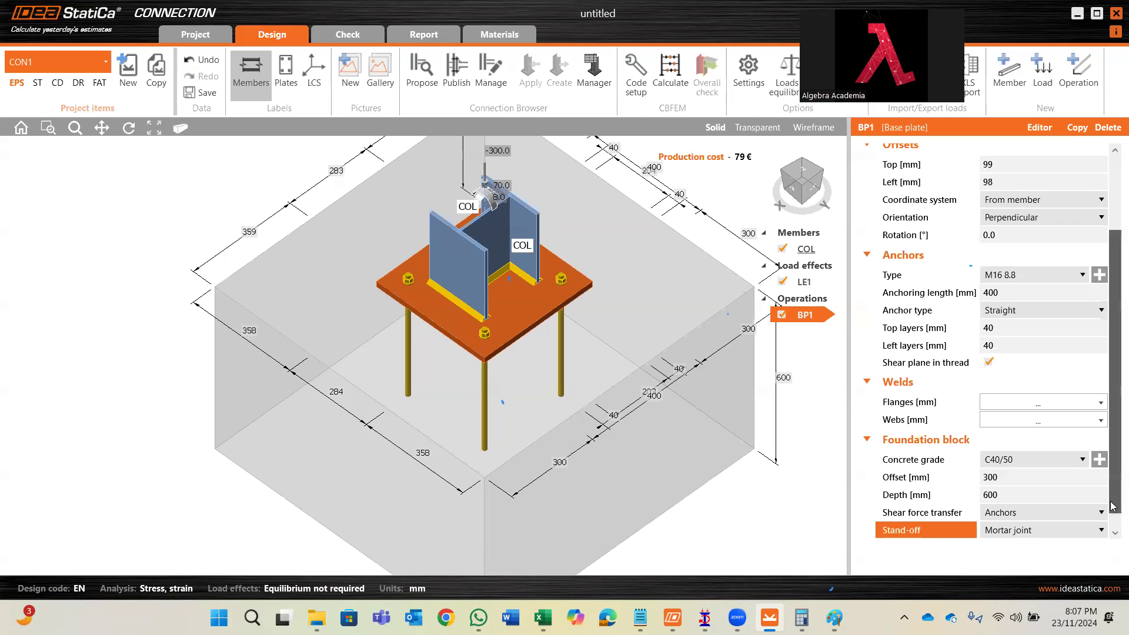
{"action": "left_click", "coordinate": [1028, 532]}
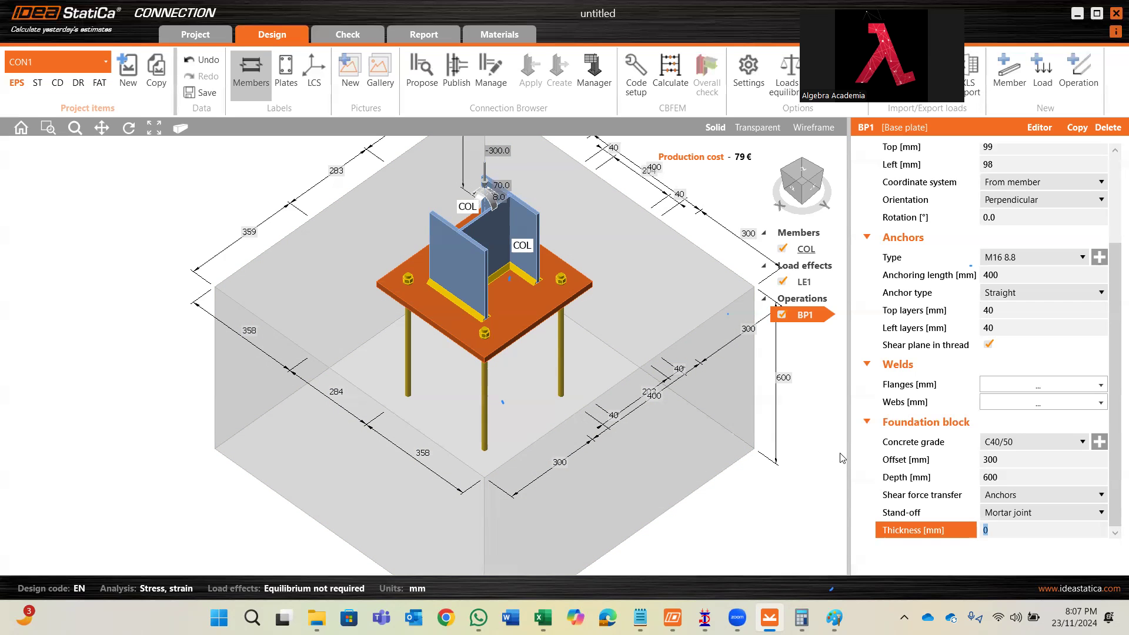
- Set the thickness of the S 275 base plate to 16 mm
{"action": "scroll", "coordinate": [929, 302], "scroll_direction": "up", "scroll_amount": 3}
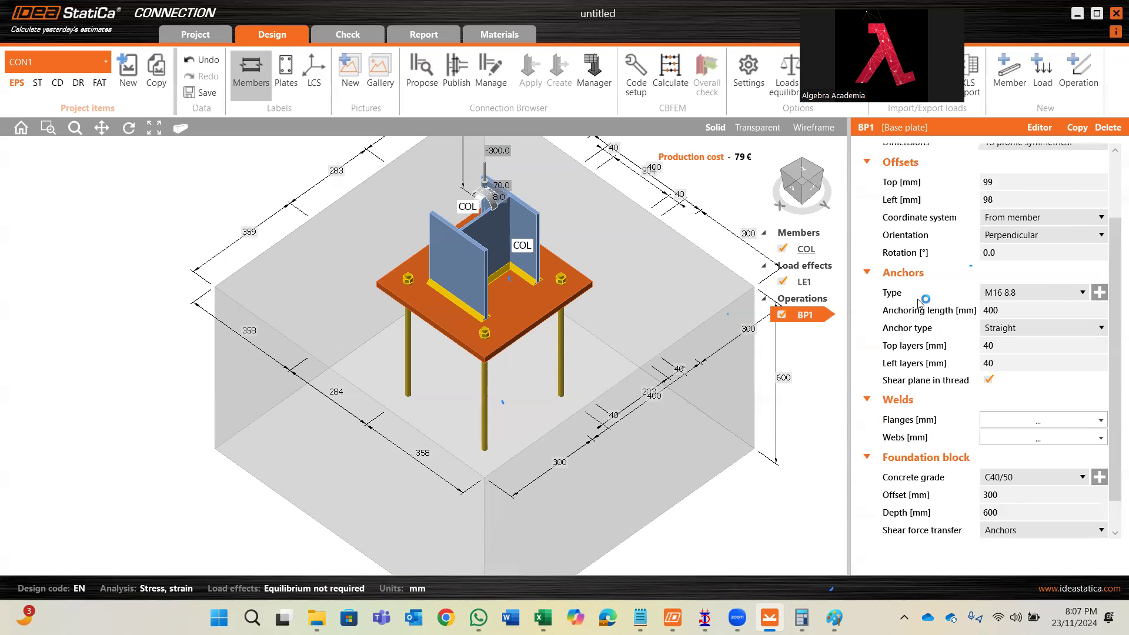
{"action": "scroll", "coordinate": [1016, 305], "scroll_direction": "up", "scroll_amount": 1}
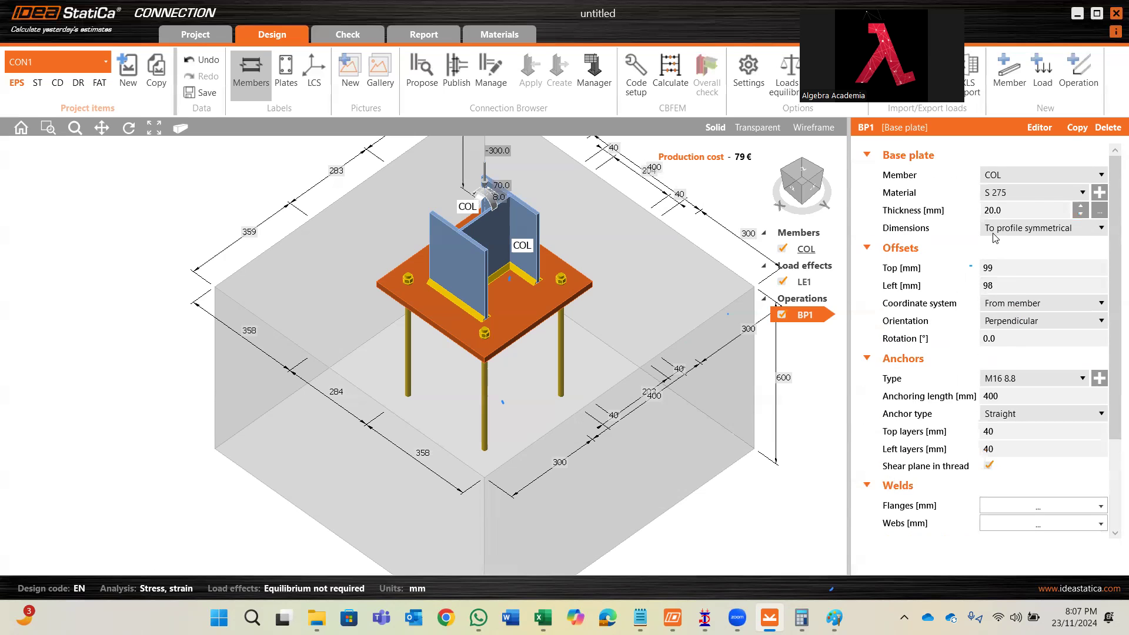
{"action": "left_click", "coordinate": [1020, 210]}
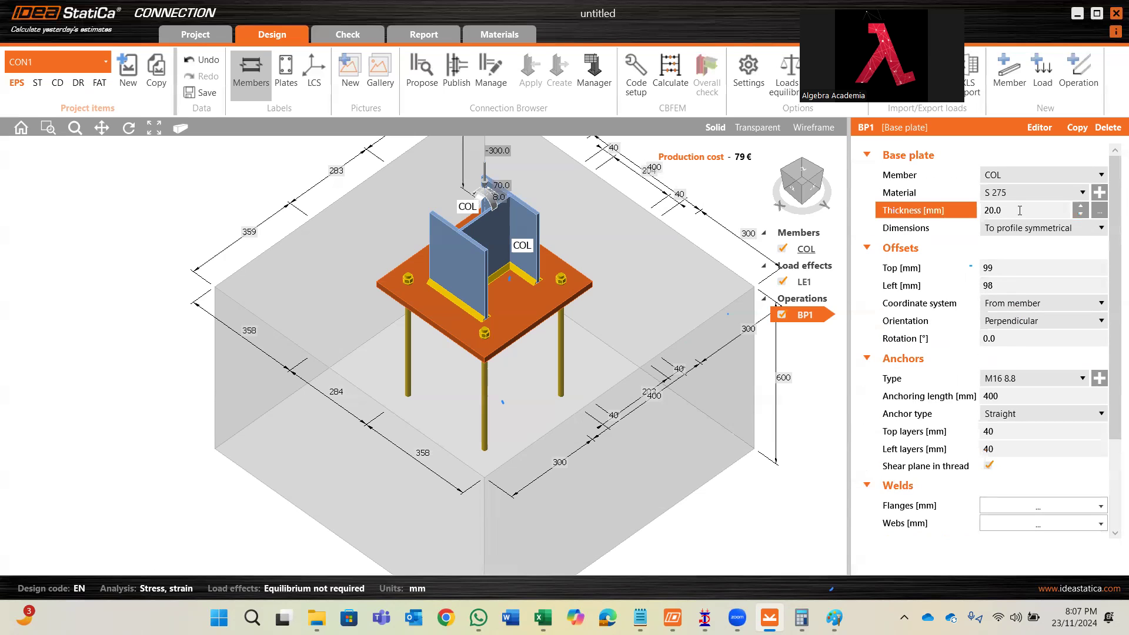
{"action": "key", "text": "ctrl+a"}
{"action": "type", "text": "16"}
{"action": "left_click", "coordinate": [1024, 251]}
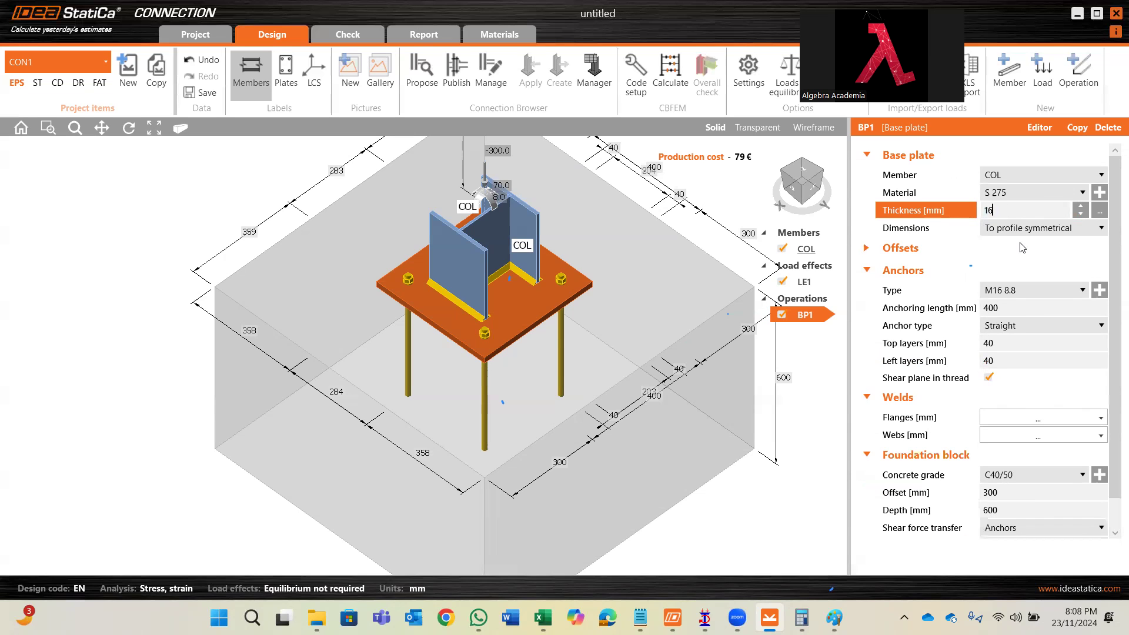
{"action": "scroll", "coordinate": [1009, 256], "scroll_direction": "down", "scroll_amount": 1}
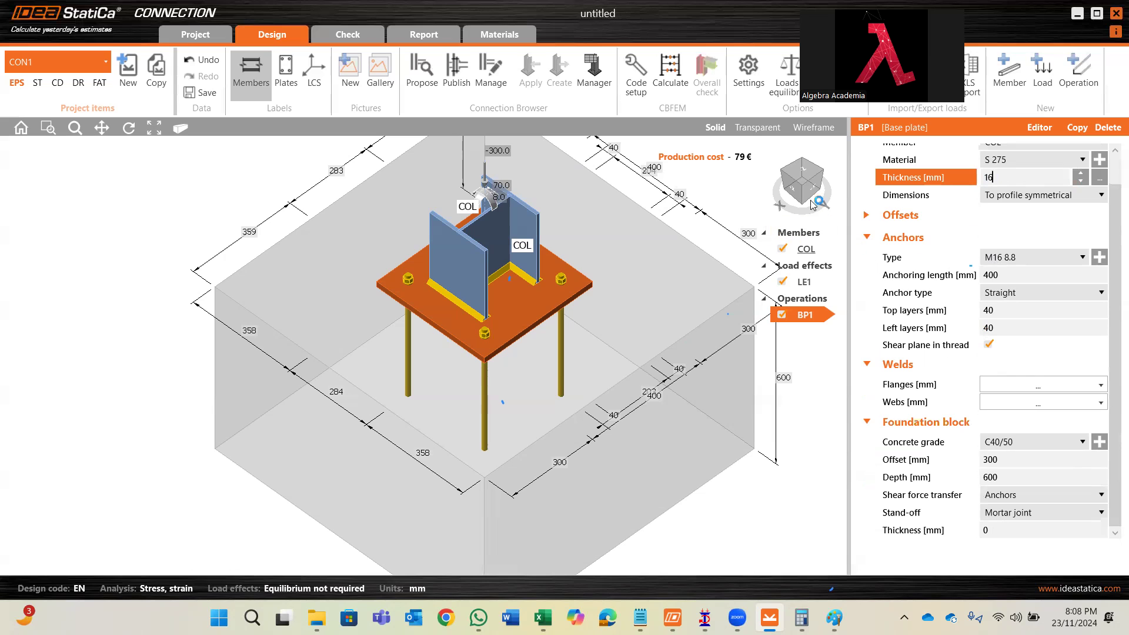
{"action": "middle_click_drag", "start_coordinate": [731, 222], "coordinate": [672, 264]}
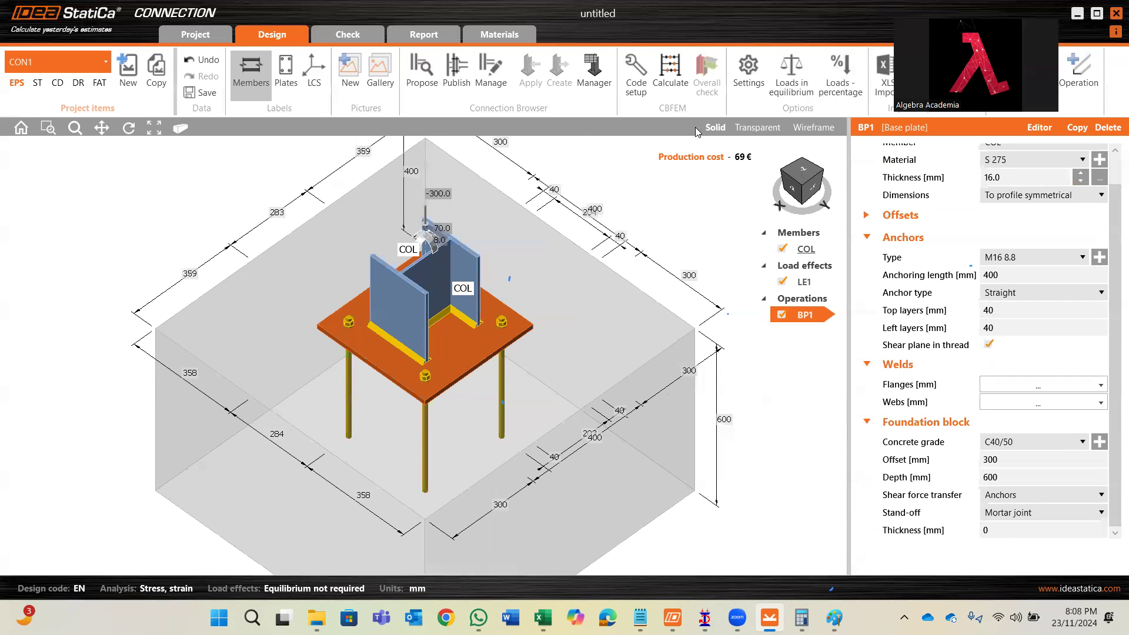
- Open load effect LE1 and examine its force and moment arrows at the top of the column
{"action": "left_click", "coordinate": [803, 283]}
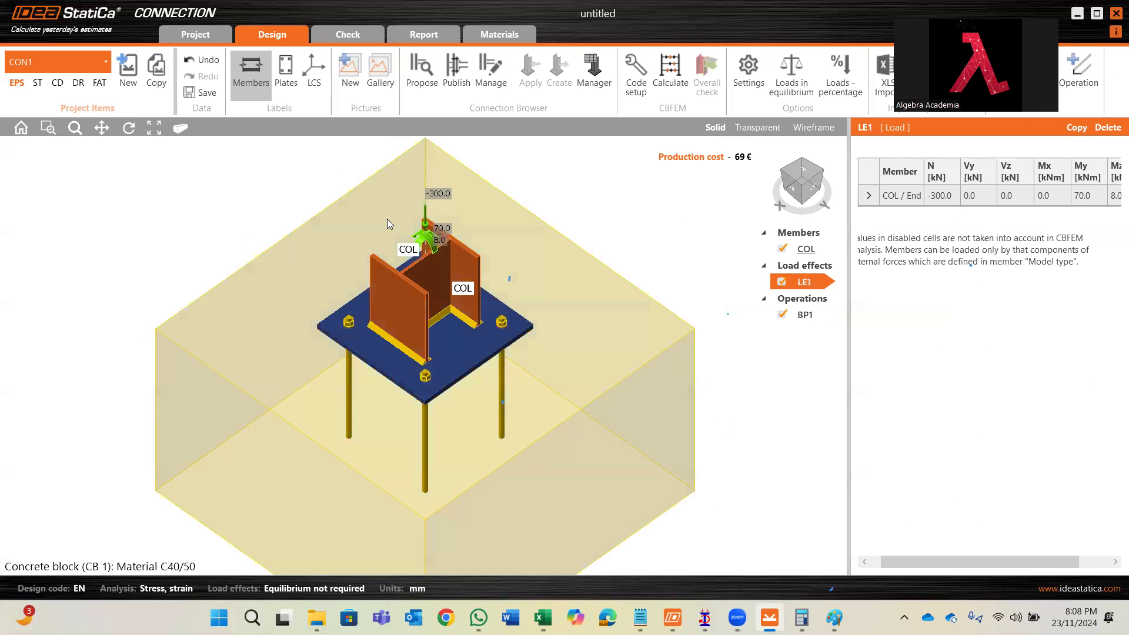
{"action": "scroll", "coordinate": [387, 219], "scroll_direction": "up", "scroll_amount": 3}
{"action": "scroll", "coordinate": [460, 224], "scroll_direction": "up", "scroll_amount": 3}
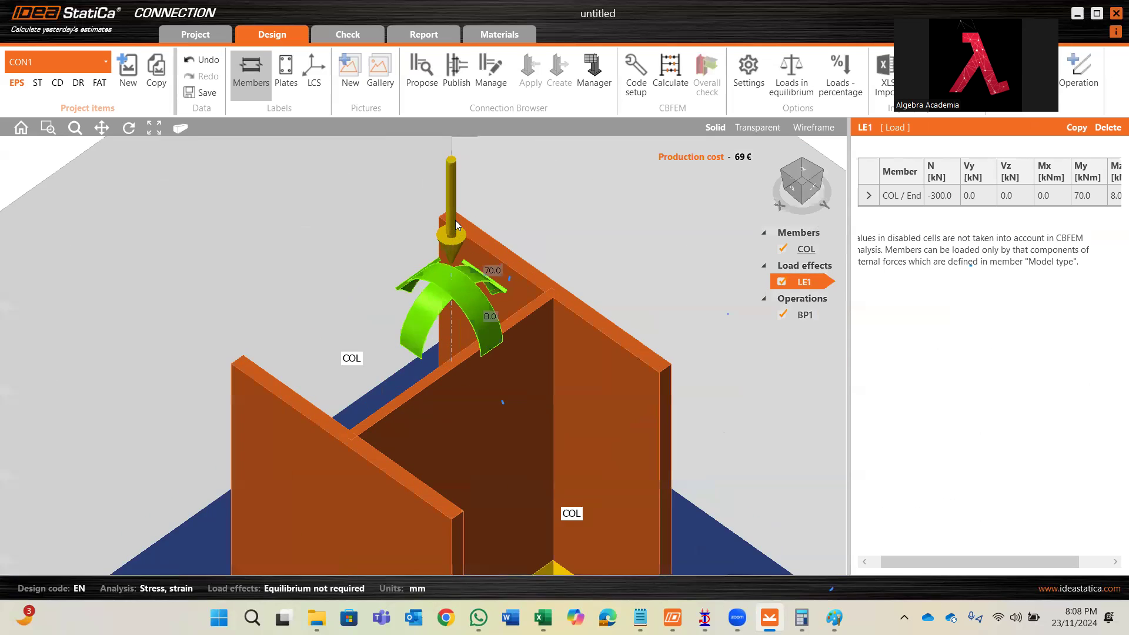
{"action": "scroll", "coordinate": [512, 274], "scroll_direction": "down", "scroll_amount": 3}
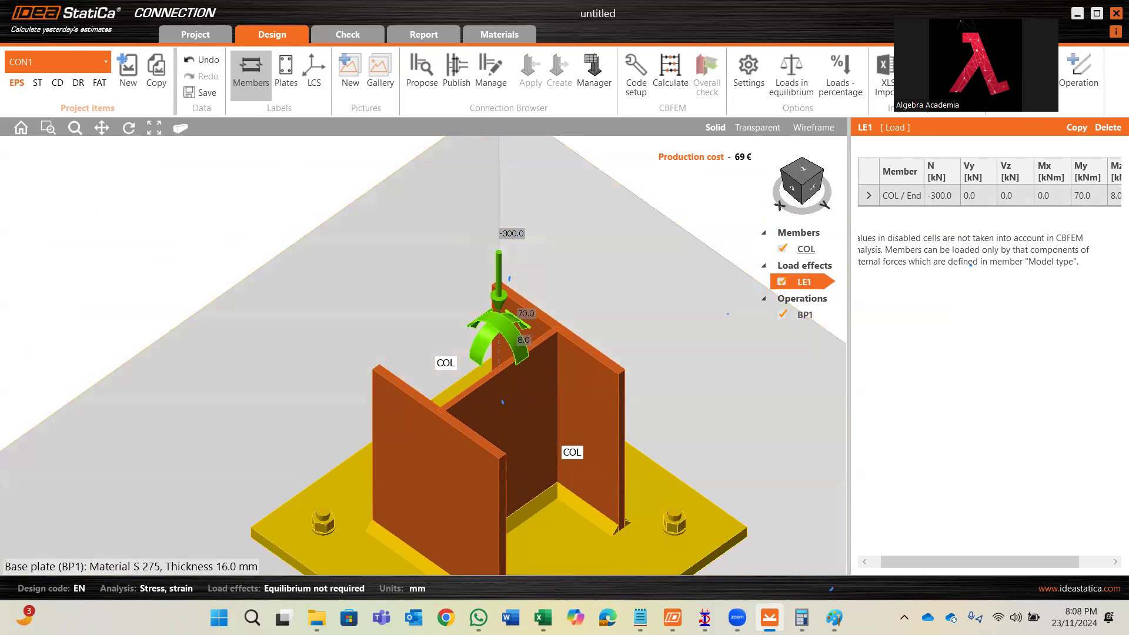
- Check the reaction summary in Excel and set load effect LE1's axial force N to -16 kN in IDEA StatiCa
{"action": "left_click", "coordinate": [543, 617]}
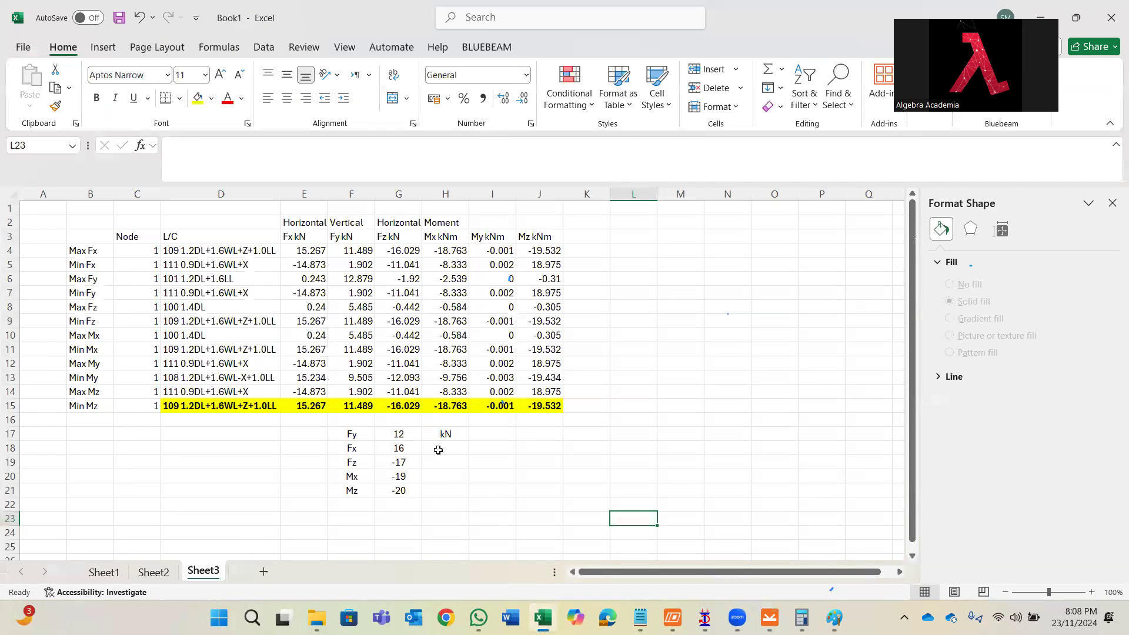
{"action": "mouse_move", "coordinate": [770, 617]}
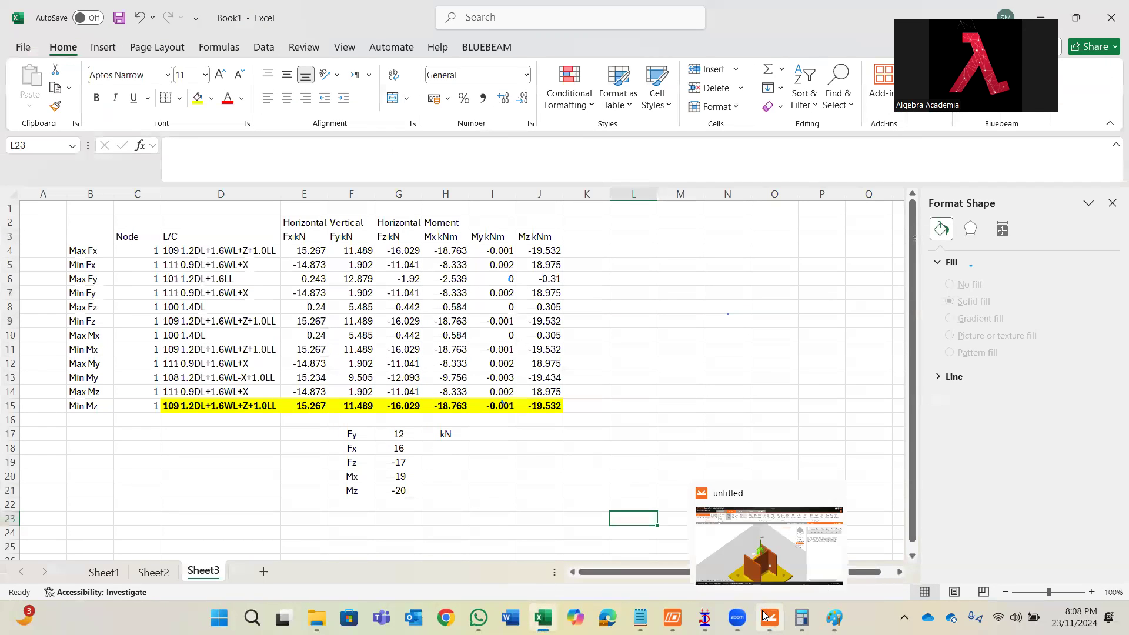
{"action": "left_click", "coordinate": [791, 545]}
{"action": "left_click", "coordinate": [955, 202]}
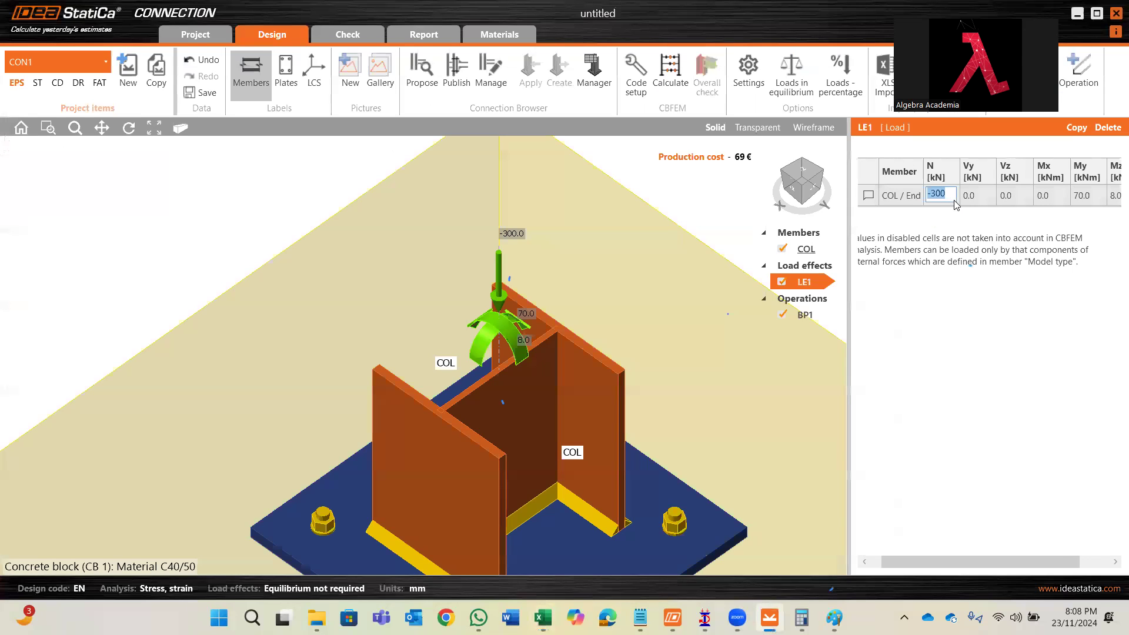
{"action": "type", "text": "-16"}
- Switch to STAAD.Pro, close the beam's property dialog, and recheck the column reactions in the Excel sheet
{"action": "mouse_move", "coordinate": [704, 618]}
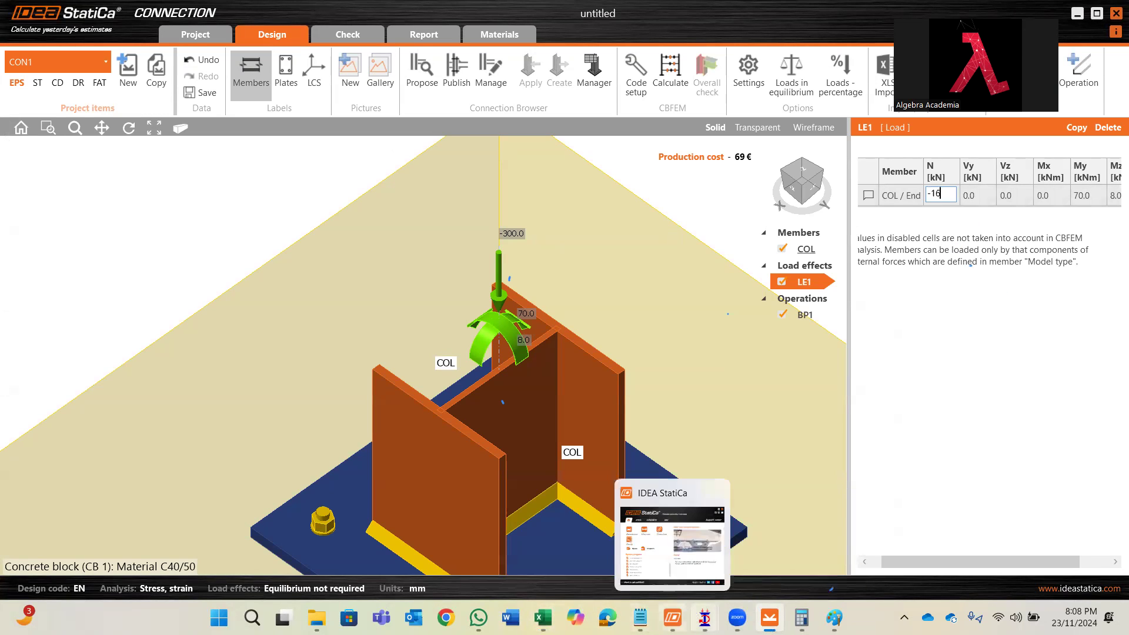
{"action": "left_click", "coordinate": [638, 544]}
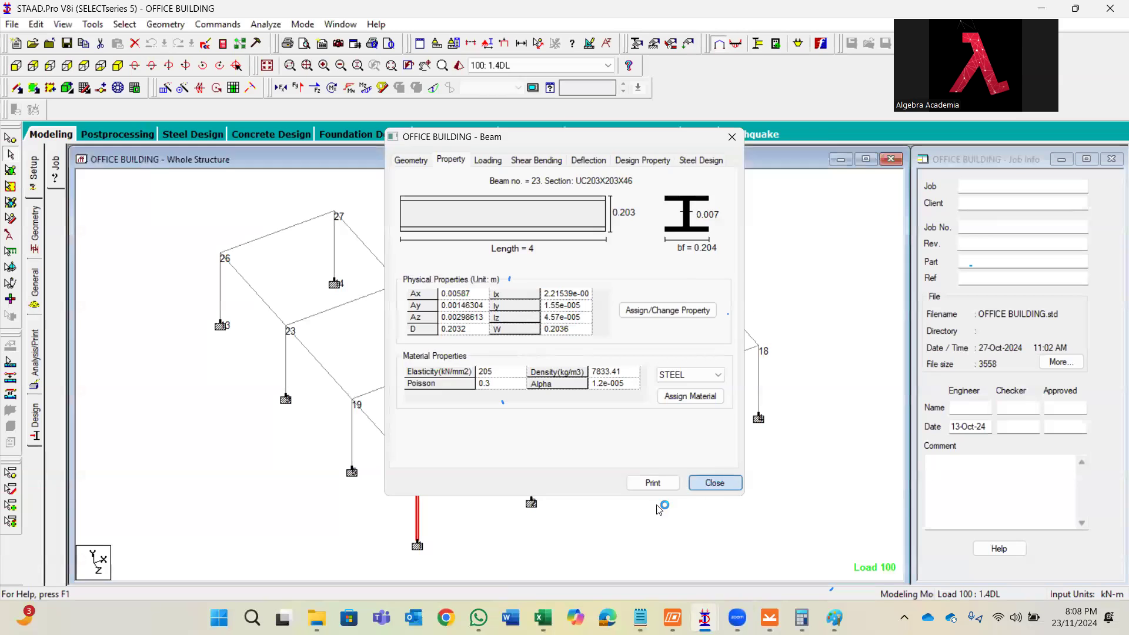
{"action": "left_click", "coordinate": [715, 483]}
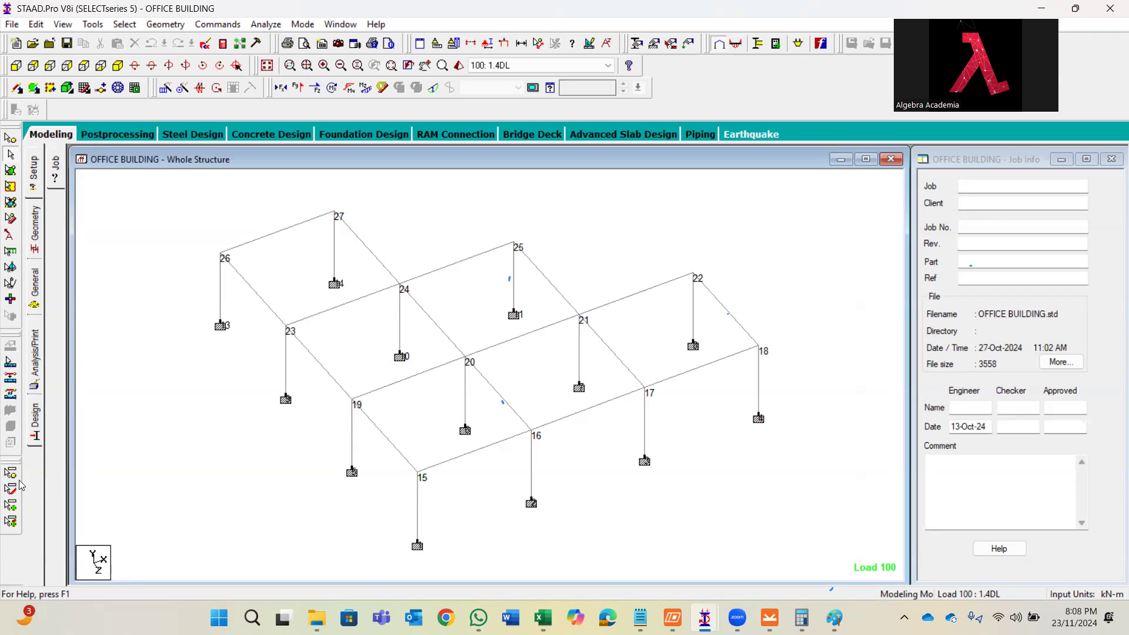
{"action": "mouse_move", "coordinate": [542, 618]}
{"action": "left_click", "coordinate": [518, 535]}
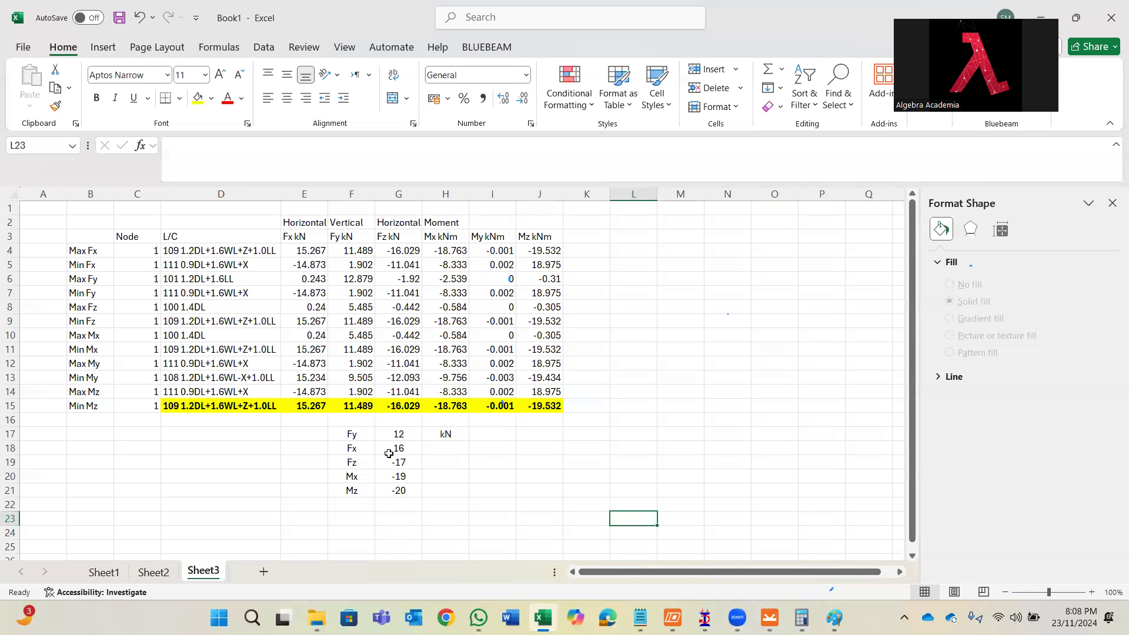
- Return to IDEA StatiCa and set LE1's shear forces to Vy 16 kN and Vz -17 kN
{"action": "left_click", "coordinate": [770, 618]}
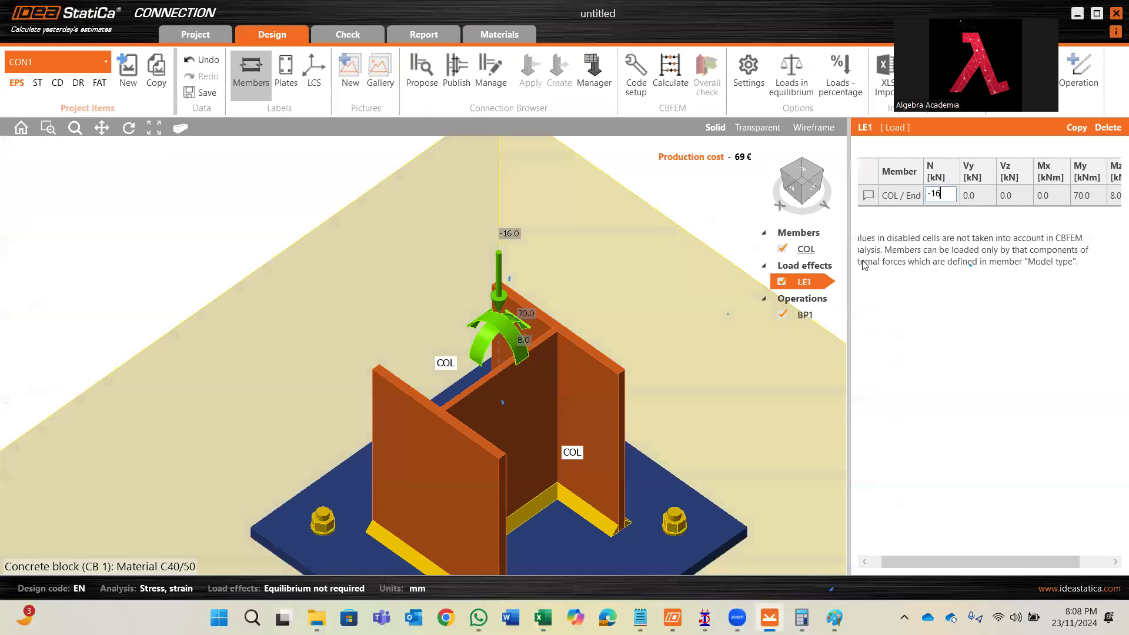
{"action": "left_click", "coordinate": [981, 198]}
{"action": "type", "text": "16"}
{"action": "left_click", "coordinate": [1017, 195]}
{"action": "type", "text": "-17"}
- Check the moment reactions in Excel and set LE1's bending moments to My 20 kNm and Mz 19 kNm
{"action": "left_click", "coordinate": [1050, 195]}
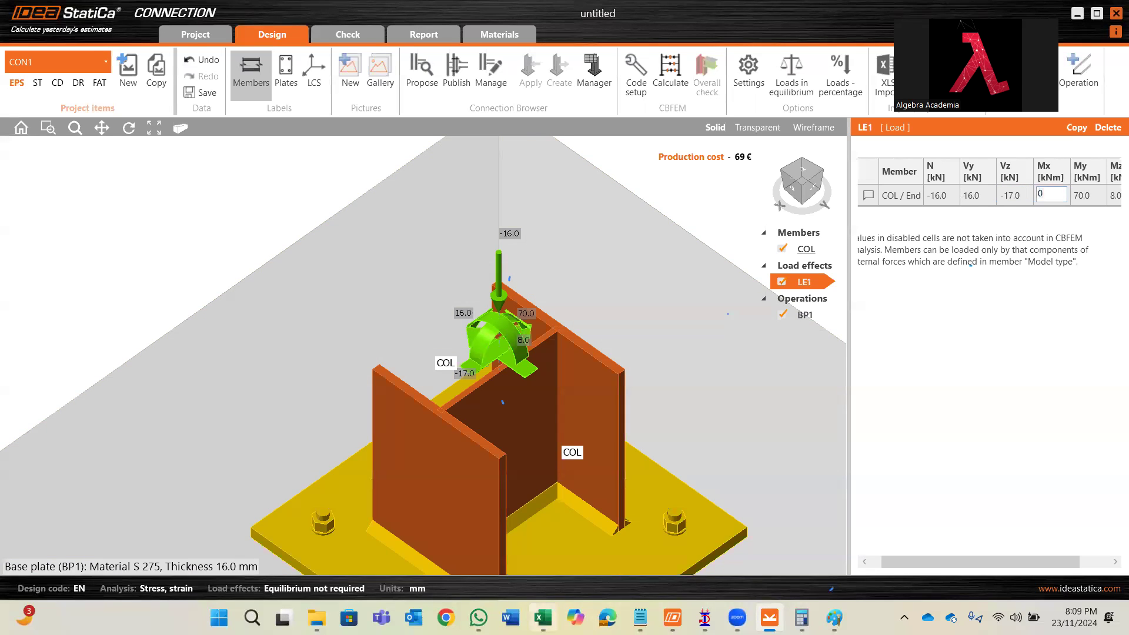
{"action": "left_click", "coordinate": [543, 617]}
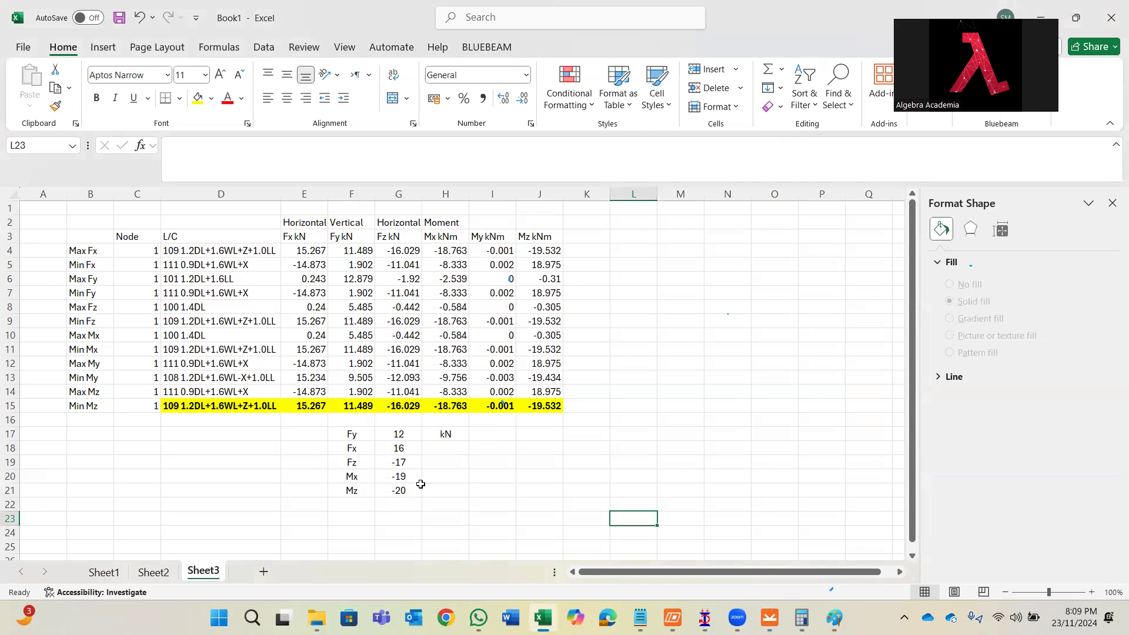
{"action": "mouse_move", "coordinate": [671, 618]}
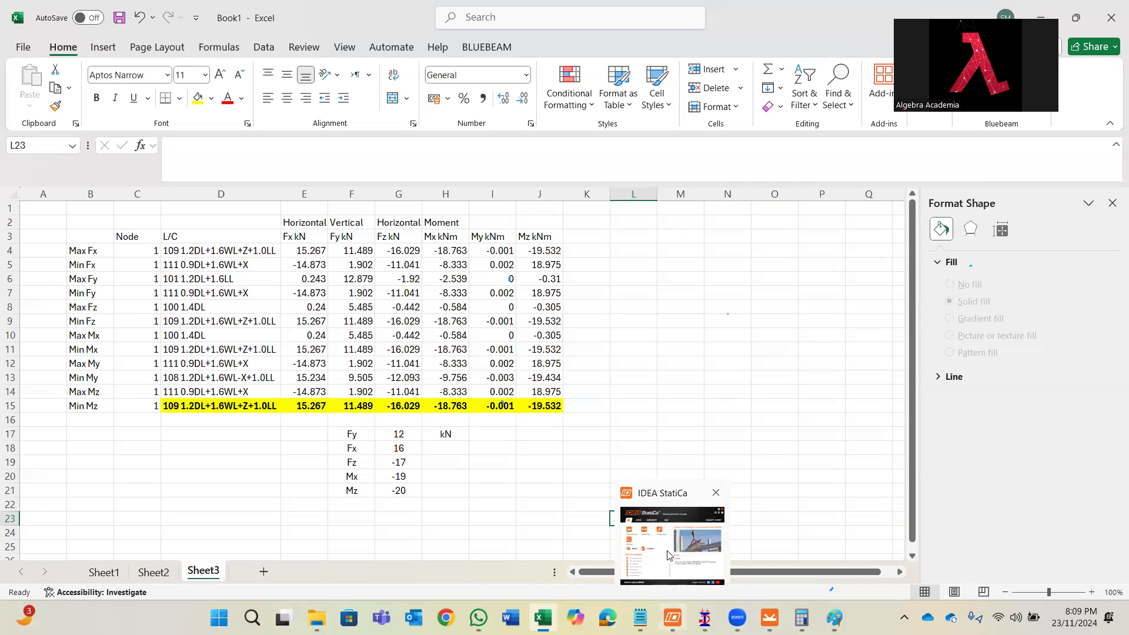
{"action": "left_click", "coordinate": [770, 618]}
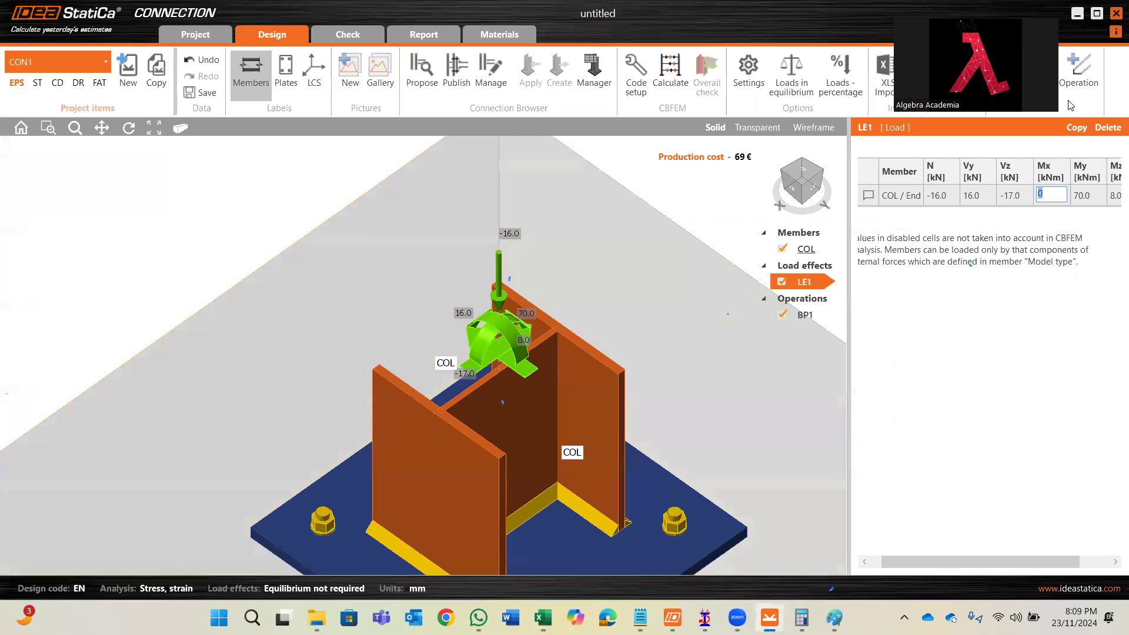
{"action": "key", "text": "Tab"}
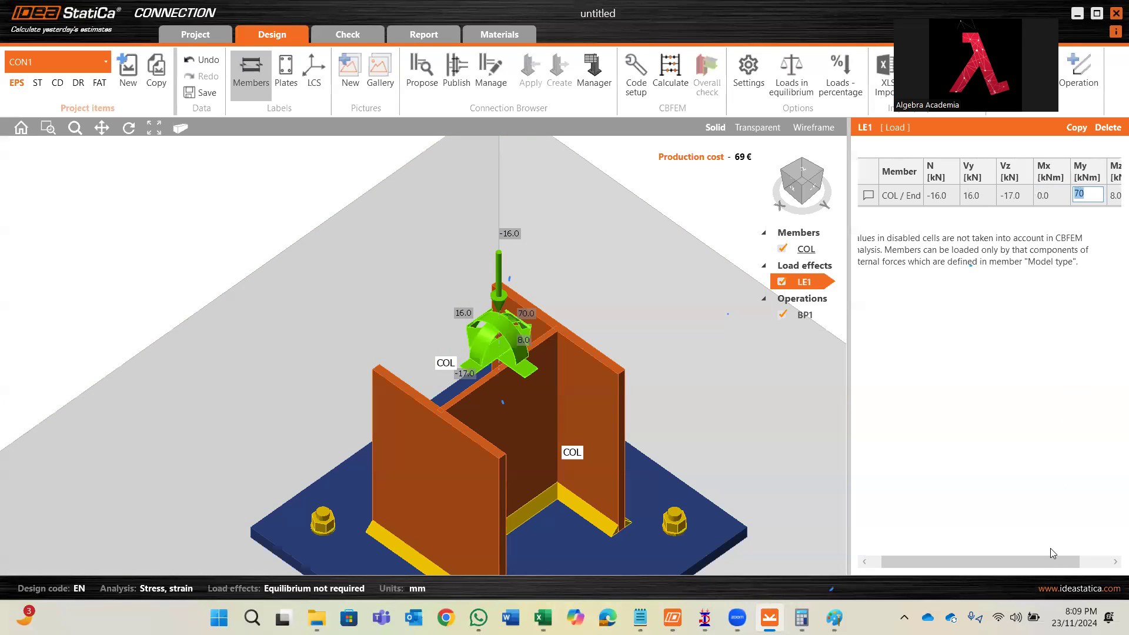
{"action": "left_click", "coordinate": [1105, 562]}
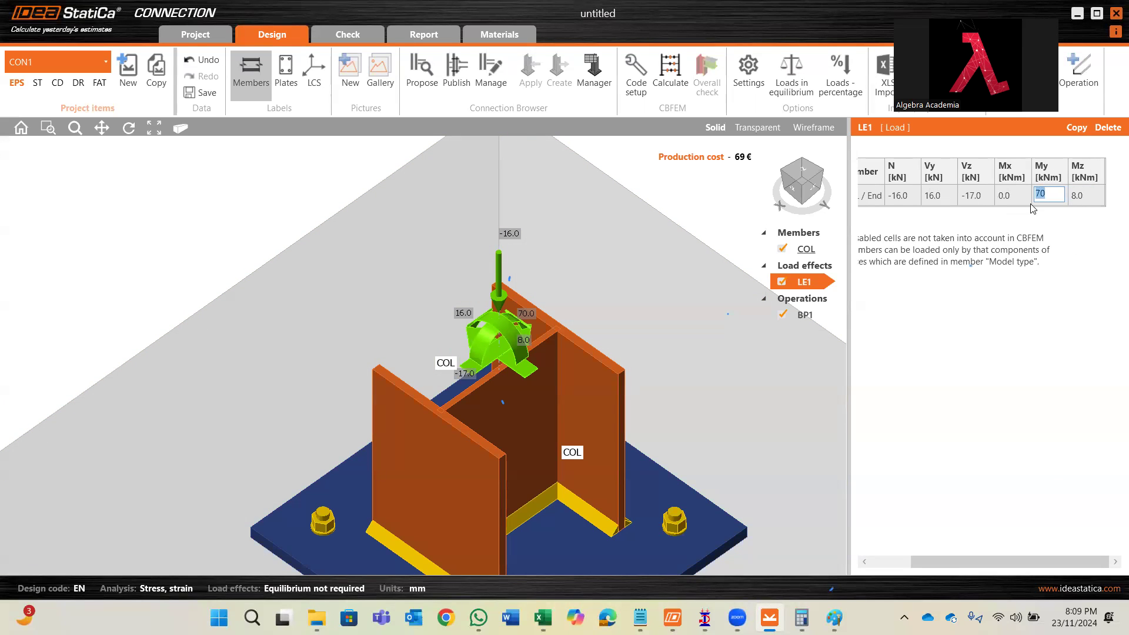
{"action": "left_click", "coordinate": [543, 618]}
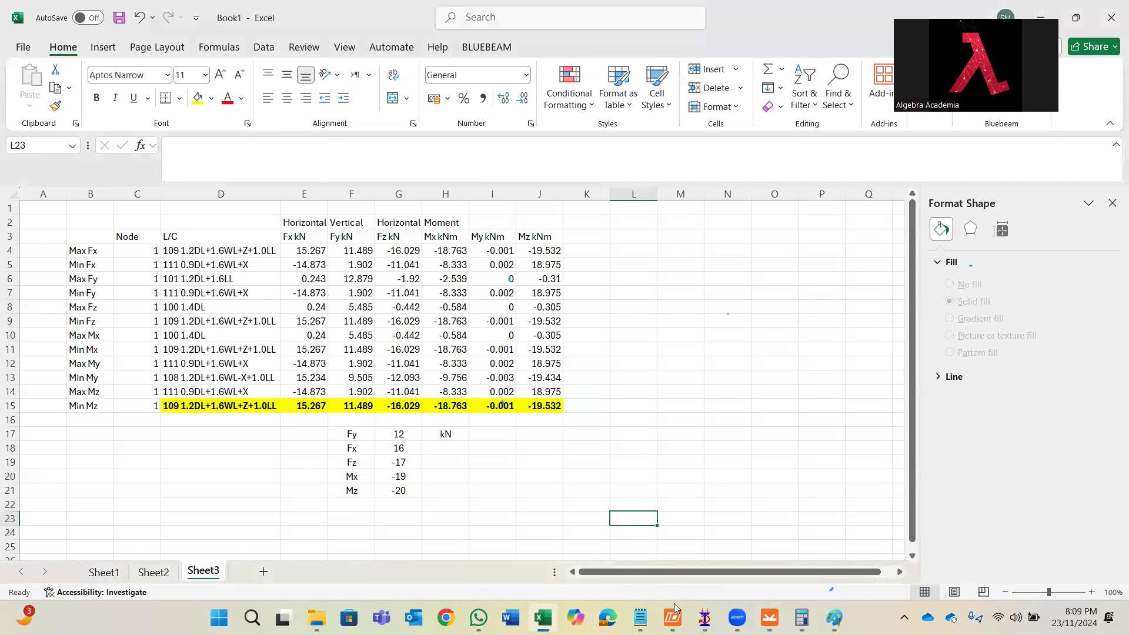
{"action": "mouse_move", "coordinate": [770, 618]}
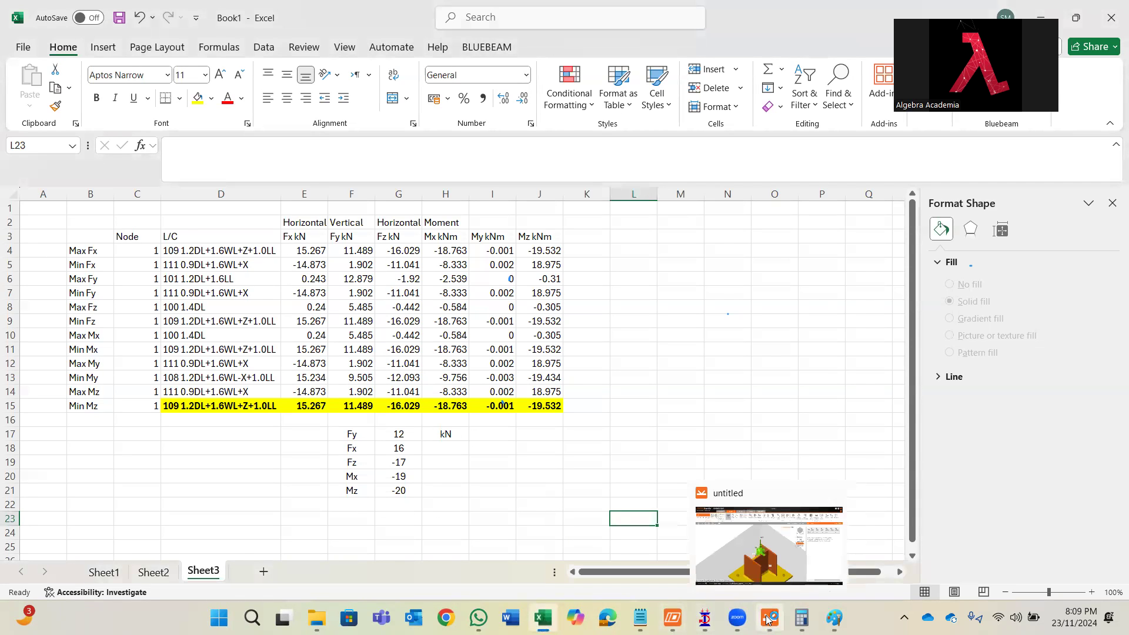
{"action": "left_click", "coordinate": [776, 563]}
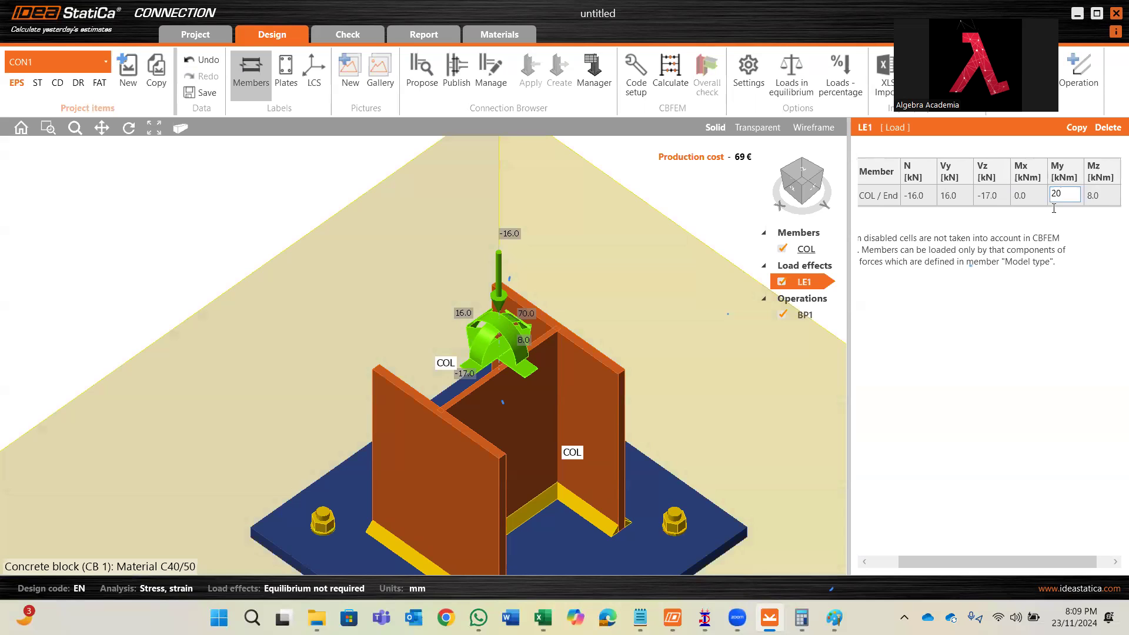
{"action": "left_click", "coordinate": [1100, 196]}
{"action": "type", "text": "19"}
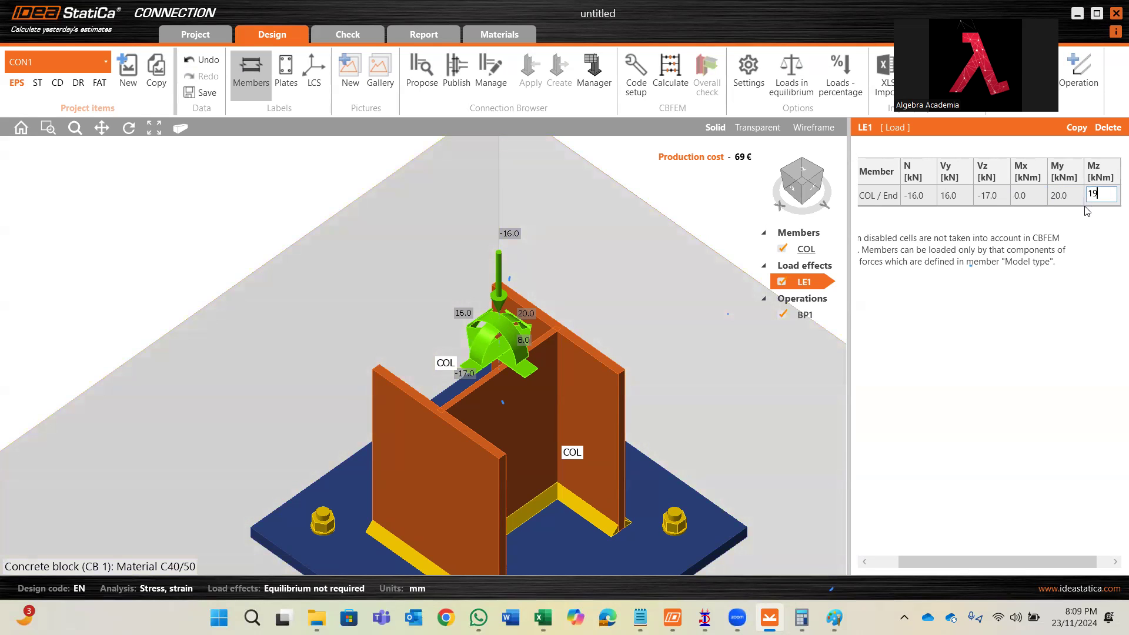
- Set LE1's axial force N to -12 kN and compare it with the Fy reaction in the Excel sheet
{"action": "left_click", "coordinate": [919, 196]}
{"action": "type", "text": "-12"}
{"action": "key", "text": "Tab"}
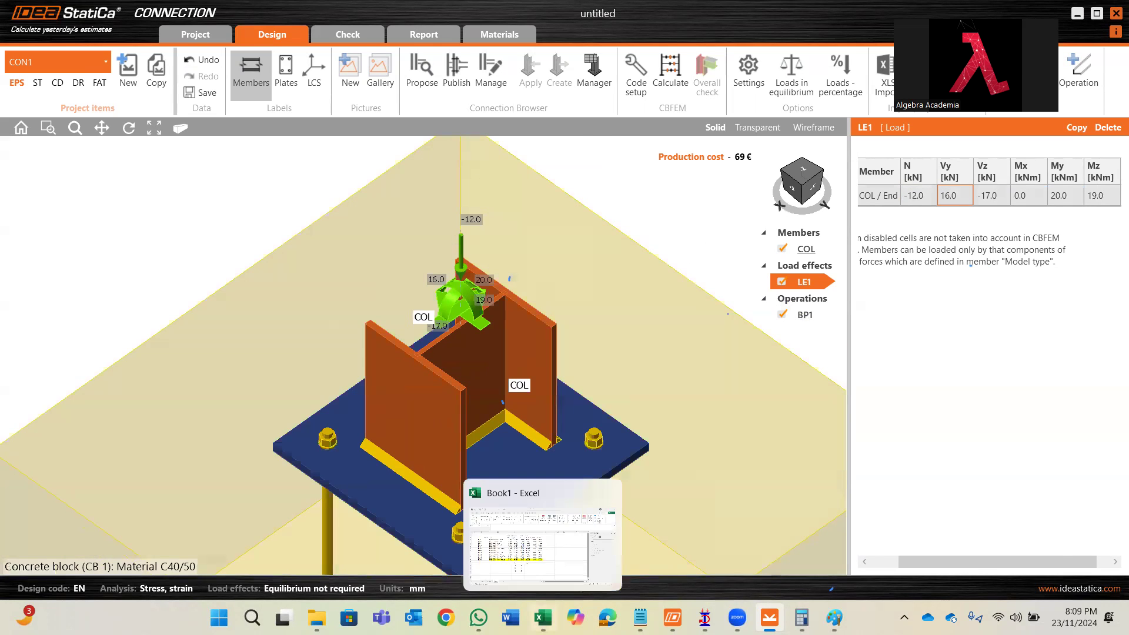
{"action": "left_click", "coordinate": [543, 618]}
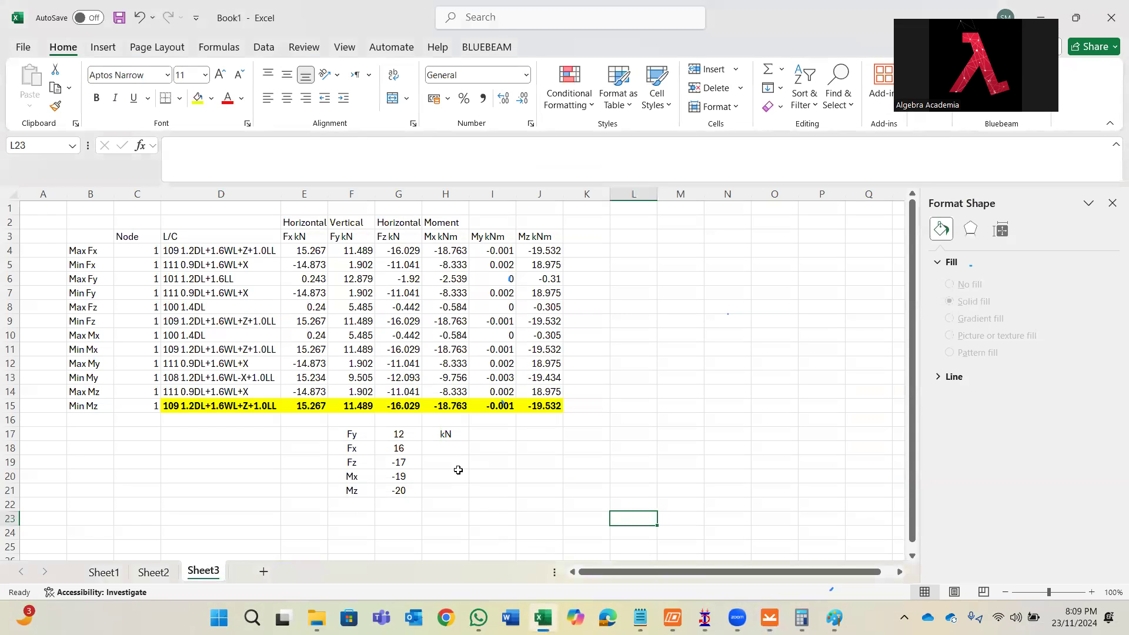
{"action": "left_click", "coordinate": [406, 435]}
{"action": "left_click", "coordinate": [770, 618]}
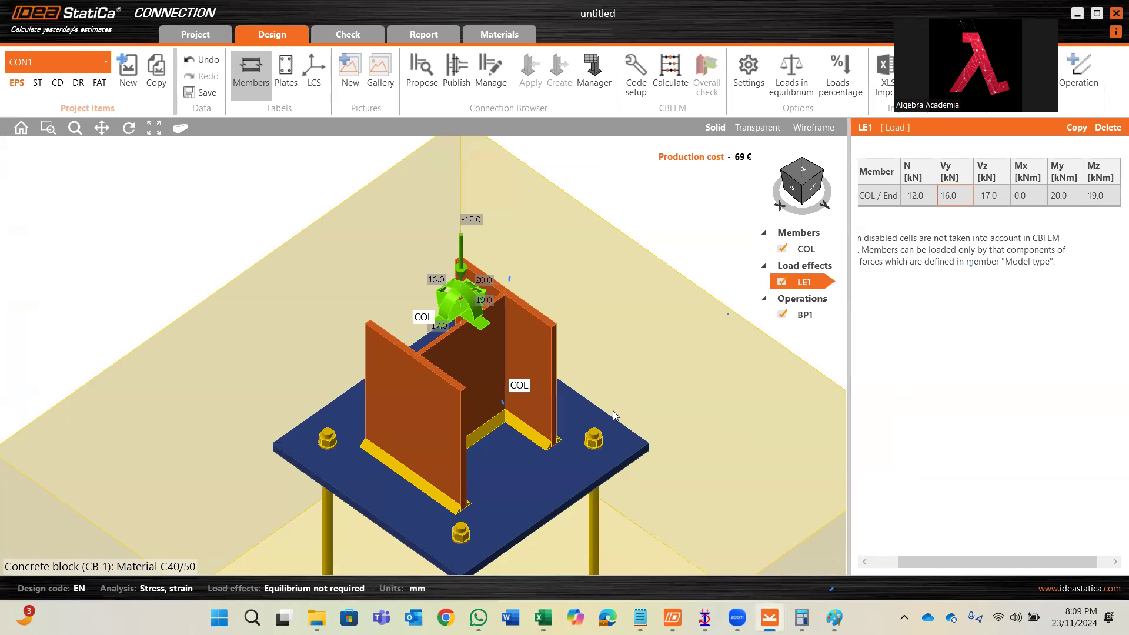
- Run the CBFEM stress/strain analysis of connection CON1
{"action": "left_click", "coordinate": [669, 88]}
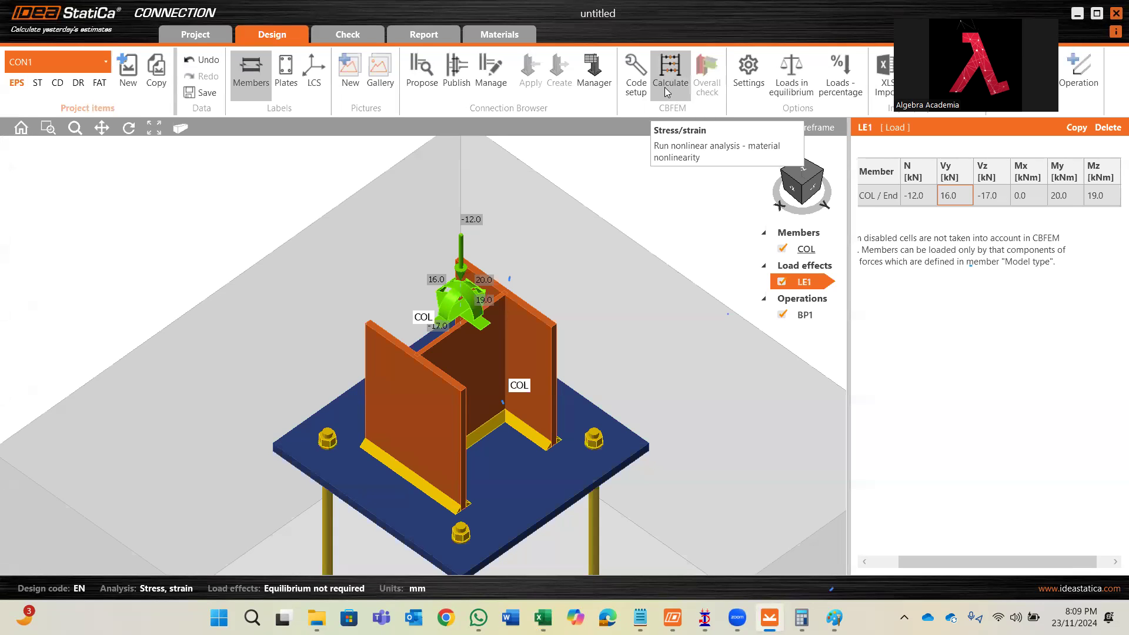
{"action": "left_click", "coordinate": [776, 251]}
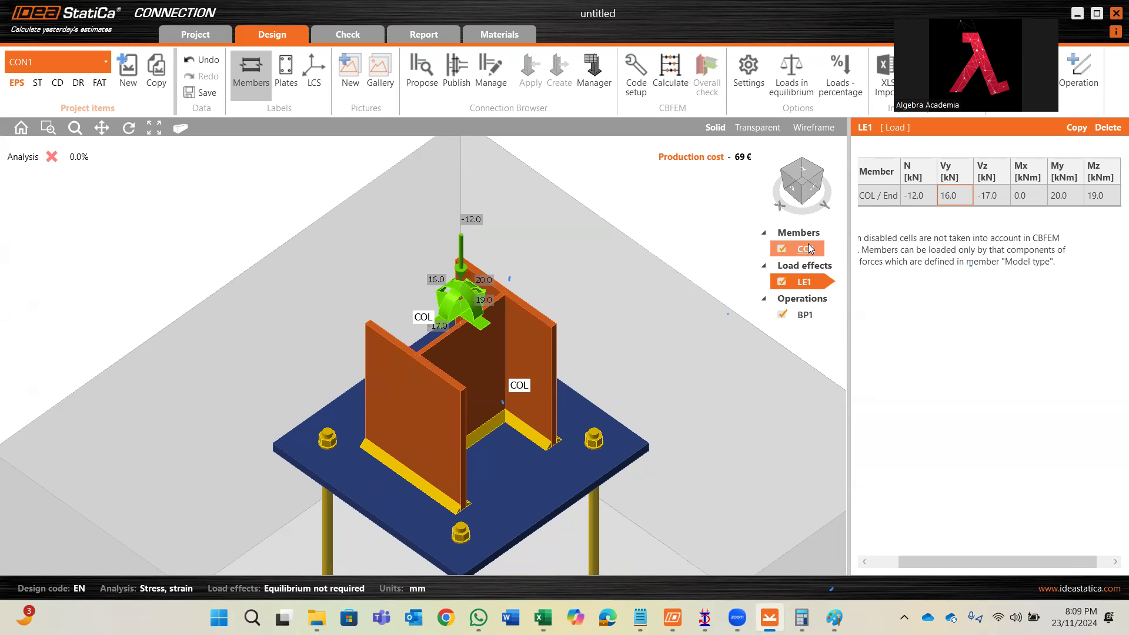
{"action": "left_click", "coordinate": [675, 85]}
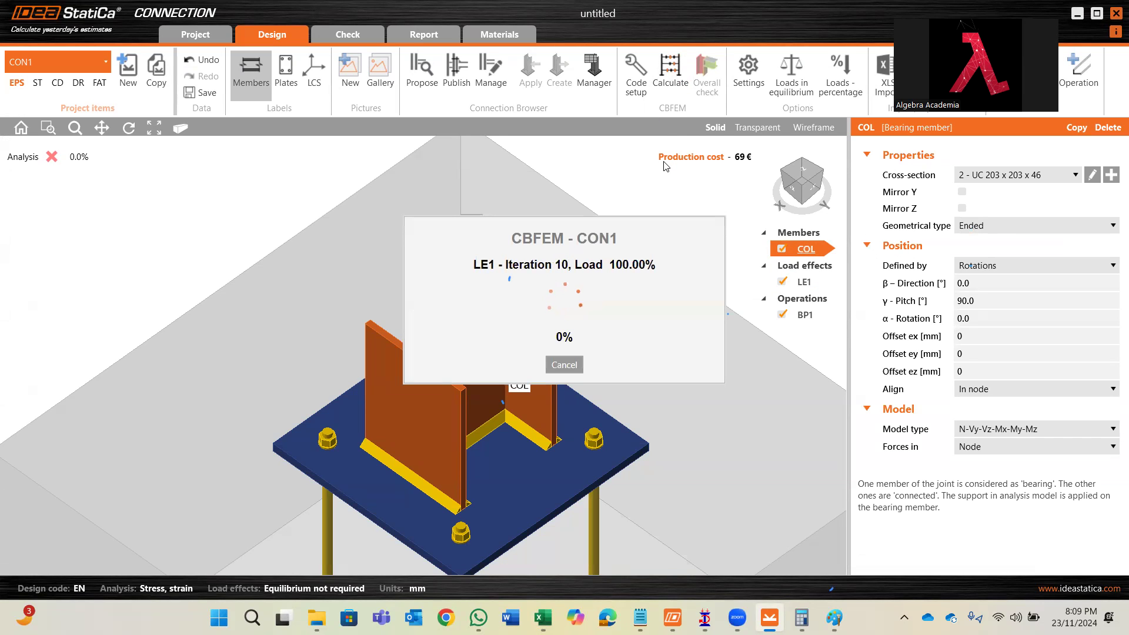
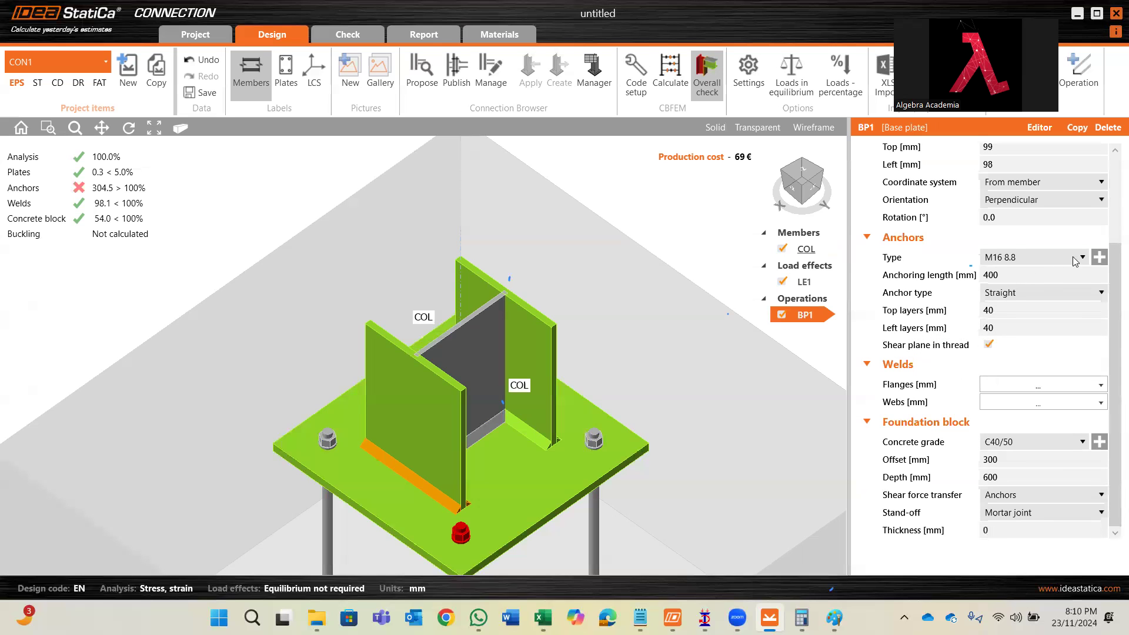
- View the base plate from above, change its anchors to M22 8.8 and recalculate the connection
{"action": "left_click", "coordinate": [1099, 259]}
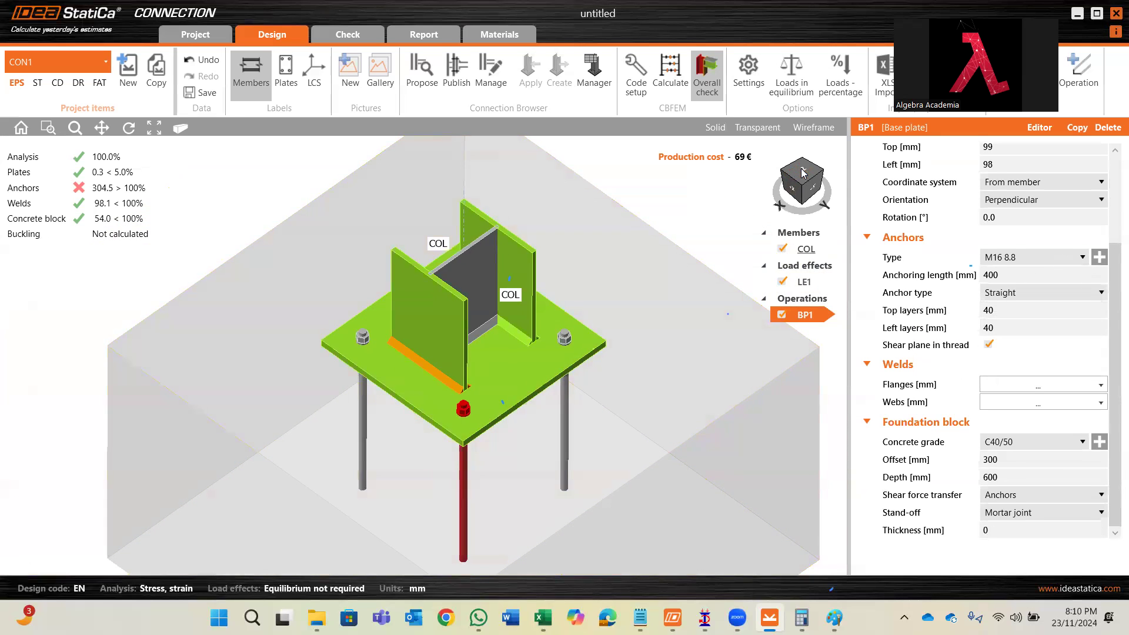
{"action": "left_click", "coordinate": [804, 172]}
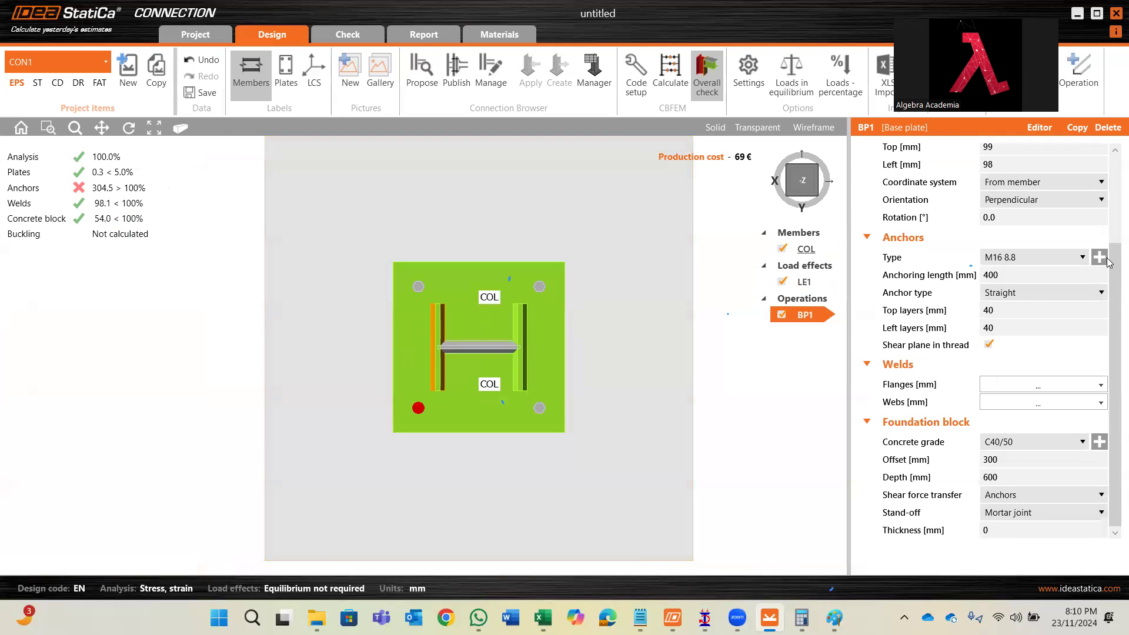
{"action": "left_click", "coordinate": [1098, 259]}
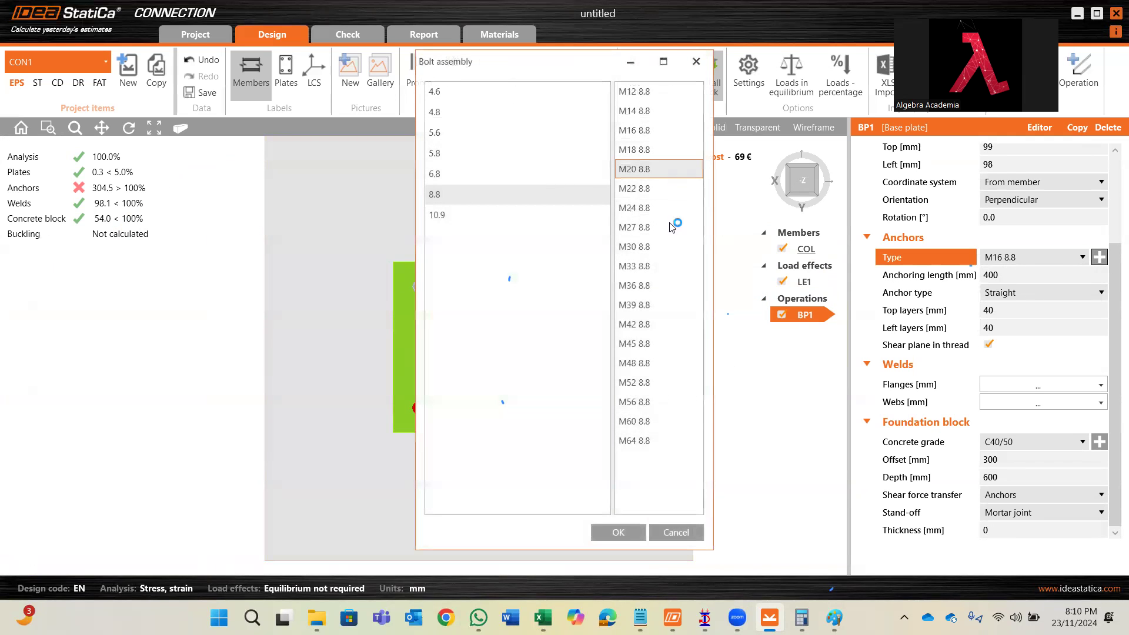
{"action": "left_click", "coordinate": [635, 188]}
{"action": "left_click", "coordinate": [638, 525]}
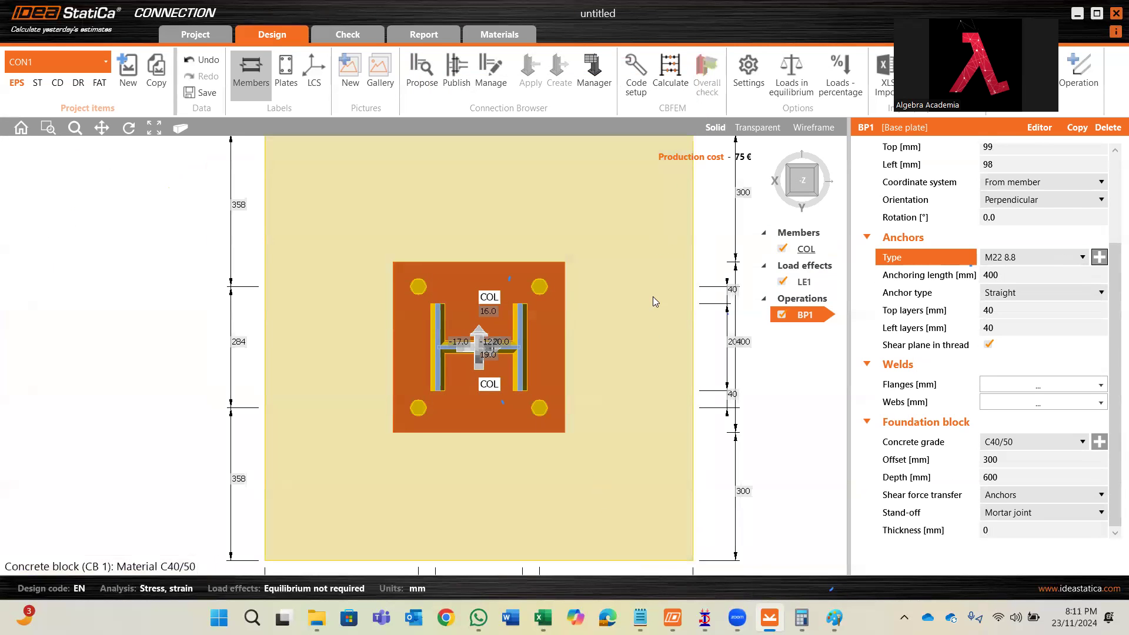
{"action": "left_click", "coordinate": [672, 91]}
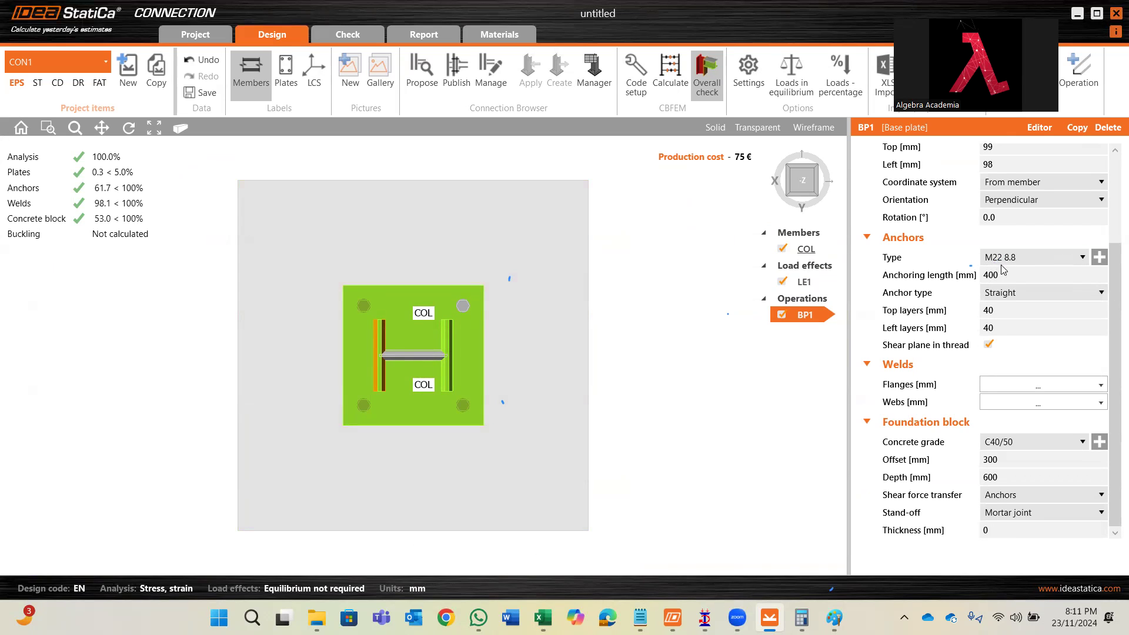
- Change the base plate's anchor type to M20 8.8 and recalculate the connection
{"action": "left_click", "coordinate": [1083, 256]}
{"action": "left_click", "coordinate": [1084, 257]}
{"action": "left_click", "coordinate": [1084, 256]}
{"action": "left_click", "coordinate": [1083, 257]}
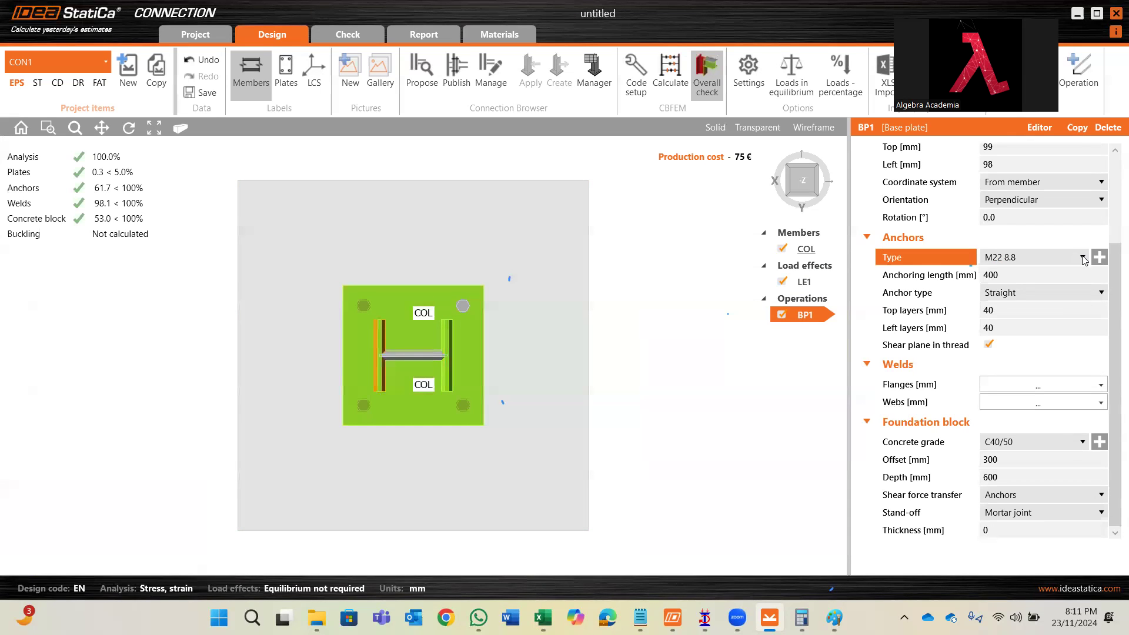
{"action": "left_click", "coordinate": [1084, 258]}
{"action": "left_click", "coordinate": [1049, 275]}
{"action": "left_click", "coordinate": [670, 86]}
- Set the base plate's flange and web weld sizes to 10 mm
{"action": "left_click", "coordinate": [992, 384]}
{"action": "left_click", "coordinate": [973, 404]}
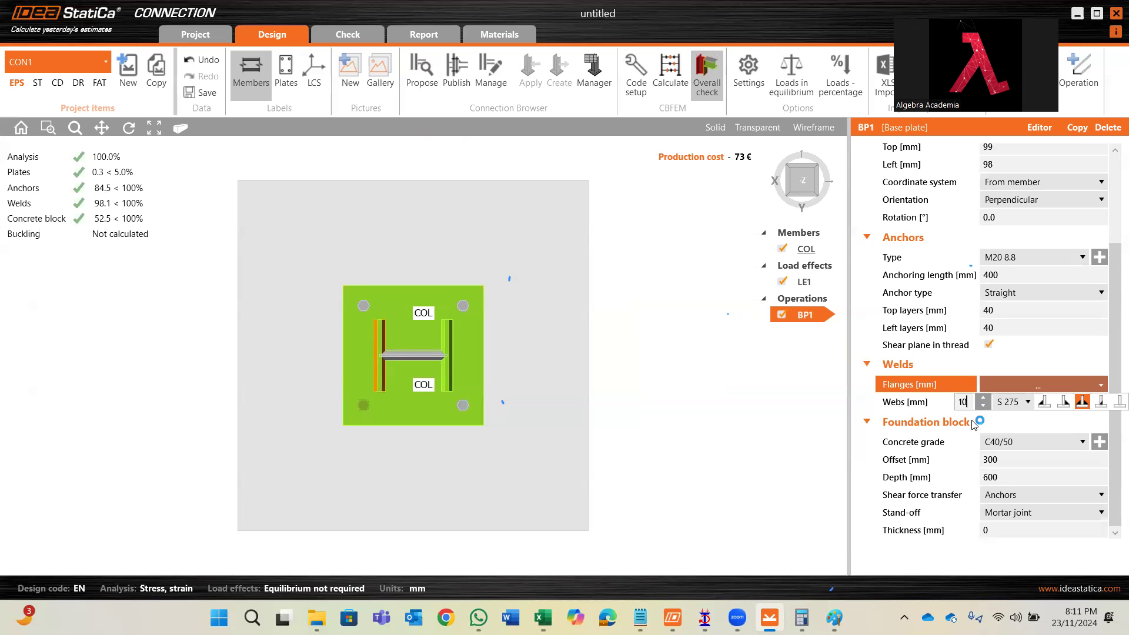
{"action": "left_click", "coordinate": [974, 421]}
{"action": "left_click", "coordinate": [870, 470]}
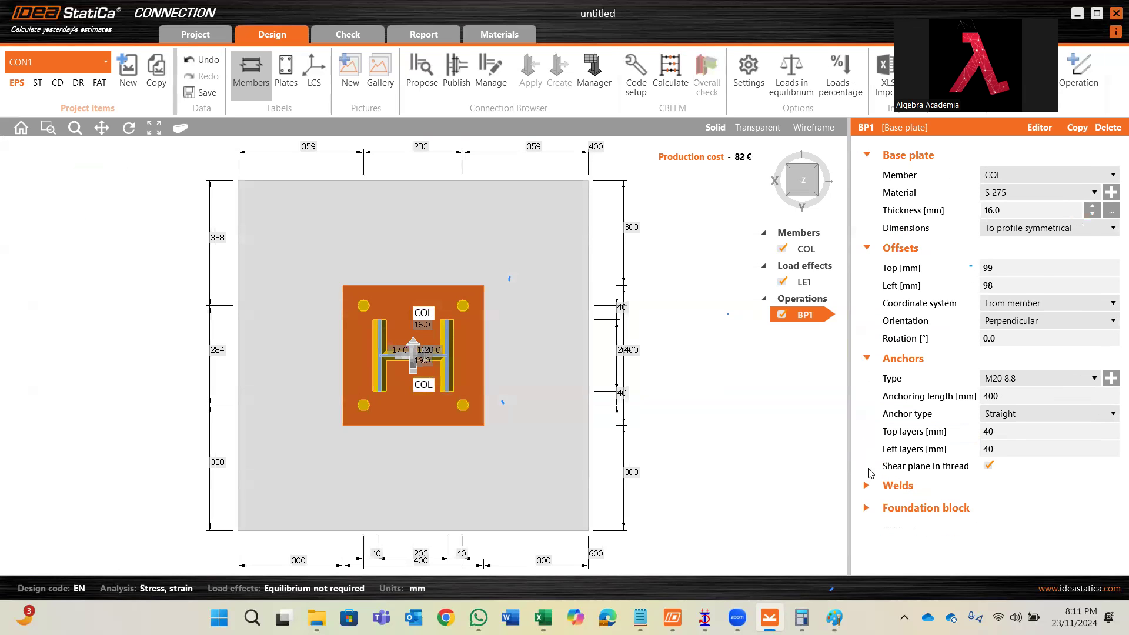
{"action": "left_click", "coordinate": [867, 486]}
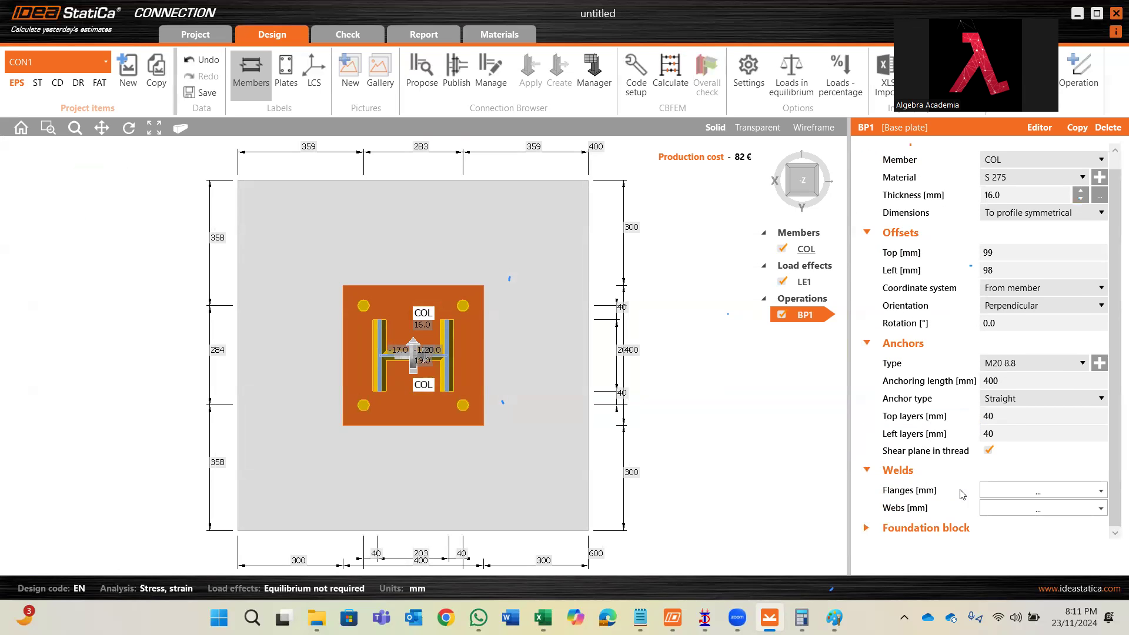
{"action": "left_click", "coordinate": [979, 509]}
{"action": "double_click", "coordinate": [968, 524]}
{"action": "type", "text": "10"}
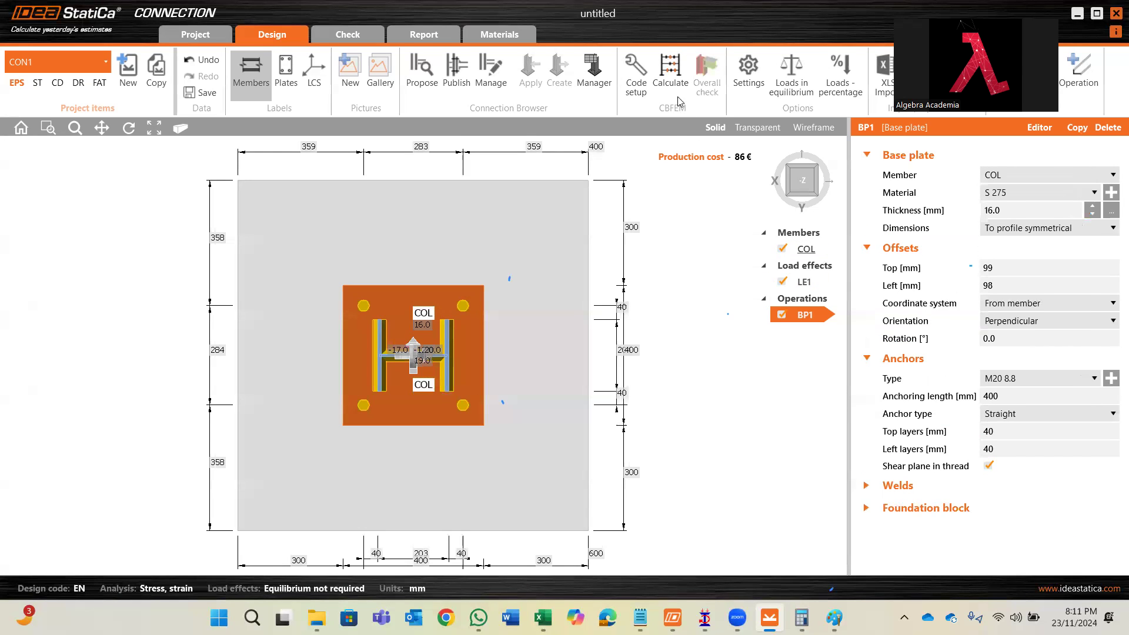
- Recalculate connection CON1 and leave the project unsaved
{"action": "left_click", "coordinate": [671, 68]}
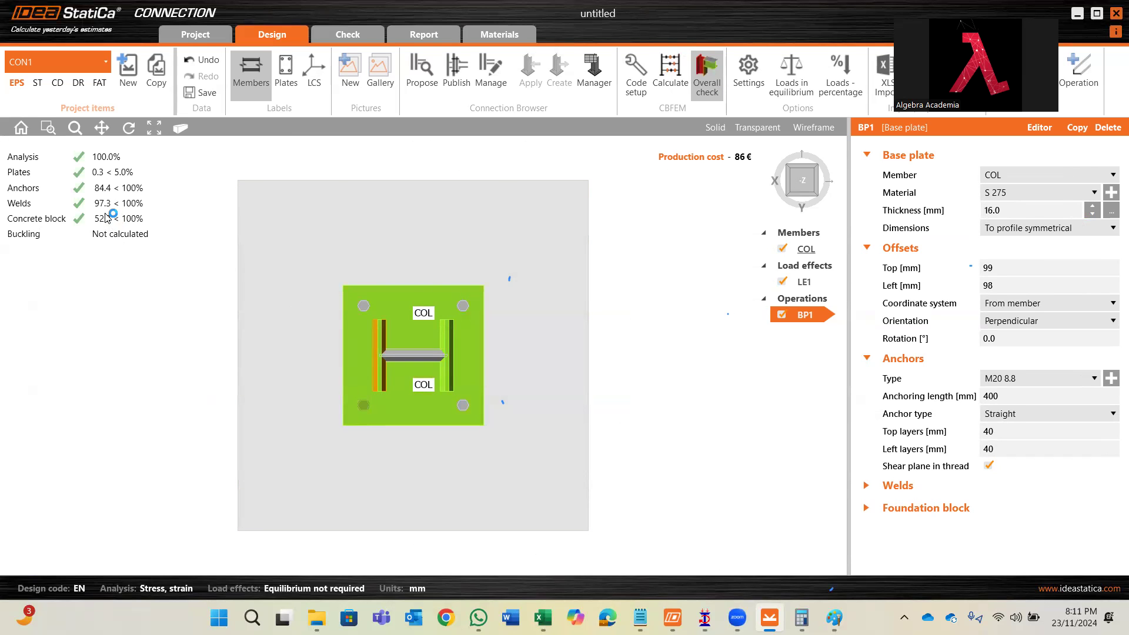
{"action": "left_click", "coordinate": [206, 93]}
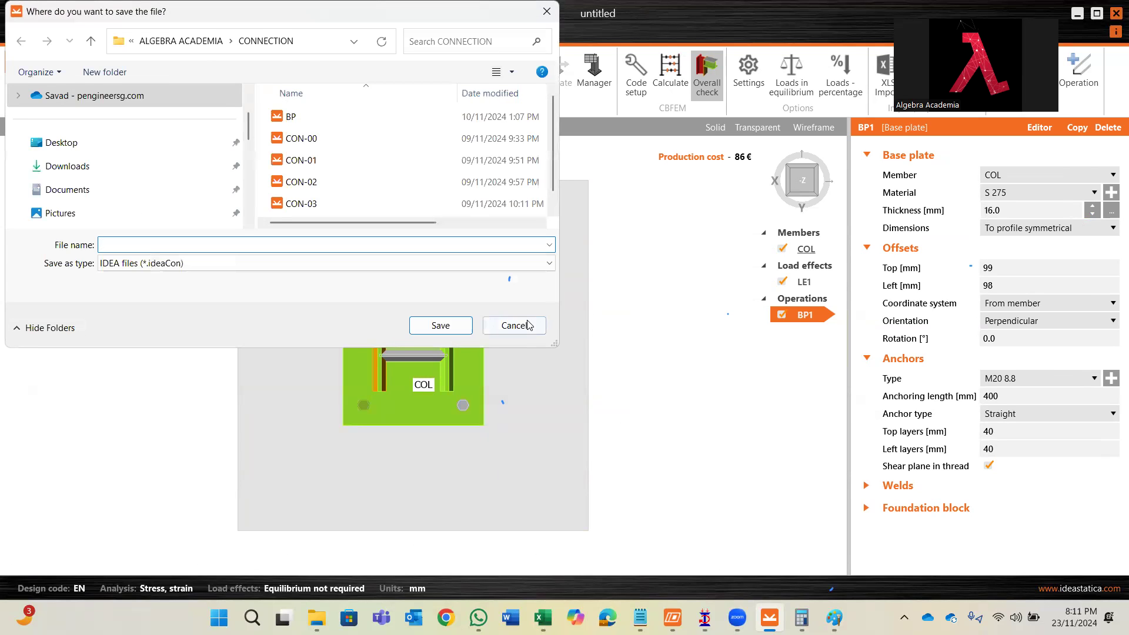
{"action": "left_click", "coordinate": [528, 325]}
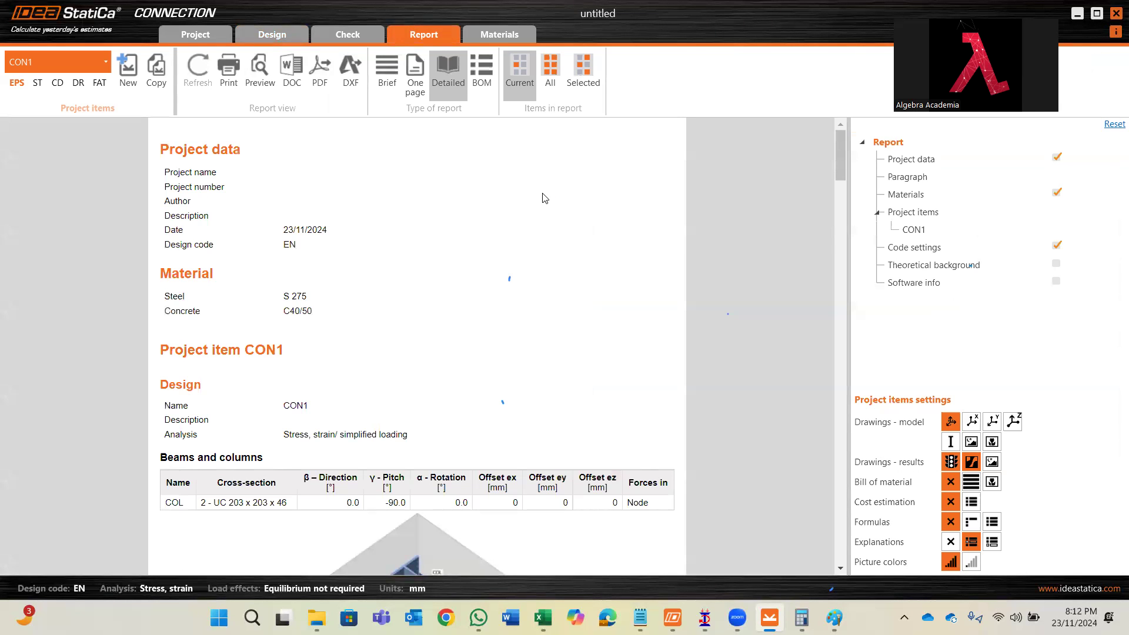
- Set the detailed report to include all project items, X, Y and Z model views, extra result pictures, material drawings and full formulas, and regenerate it
{"action": "left_click", "coordinate": [551, 93]}
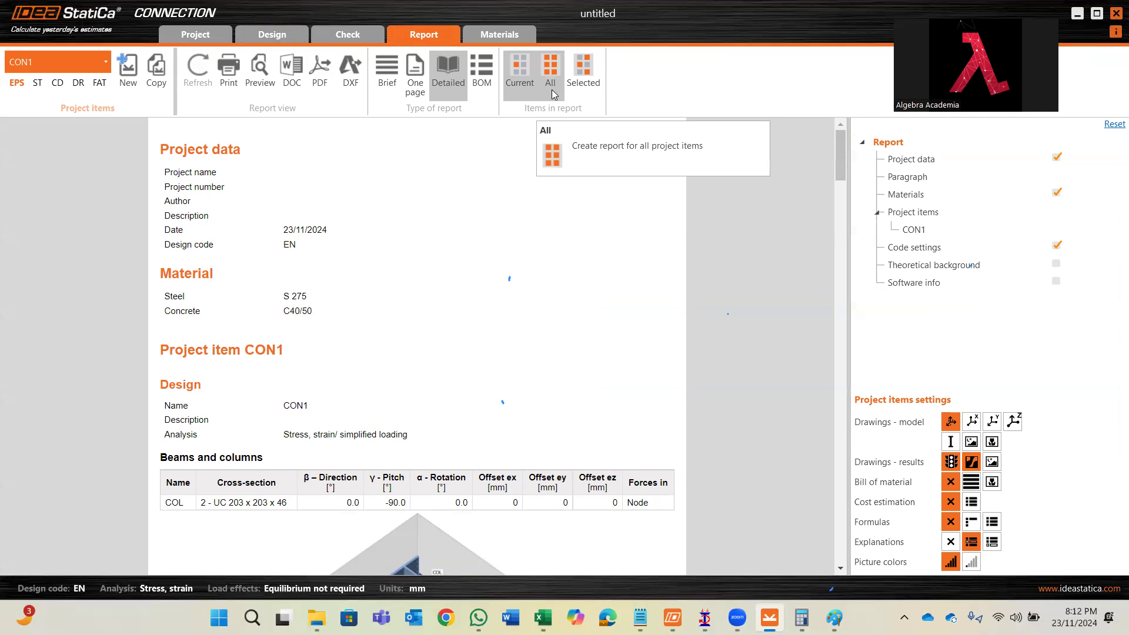
{"action": "left_click", "coordinate": [1012, 423]}
{"action": "left_click", "coordinate": [992, 424]}
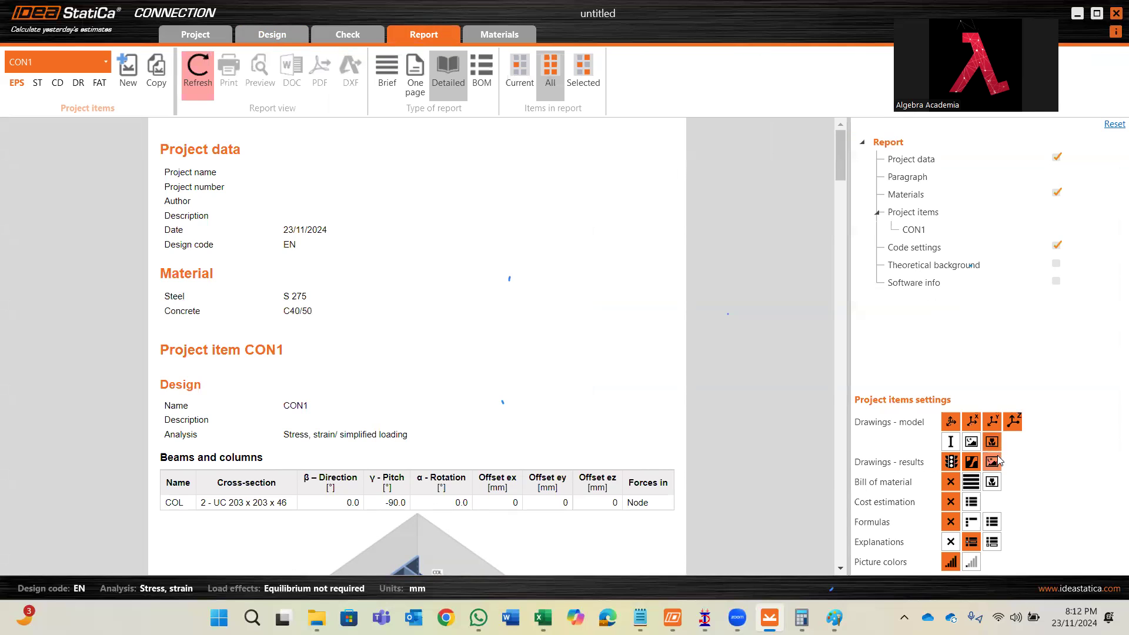
{"action": "left_click", "coordinate": [970, 464]}
{"action": "left_click", "coordinate": [992, 481]}
{"action": "left_click", "coordinate": [992, 522]}
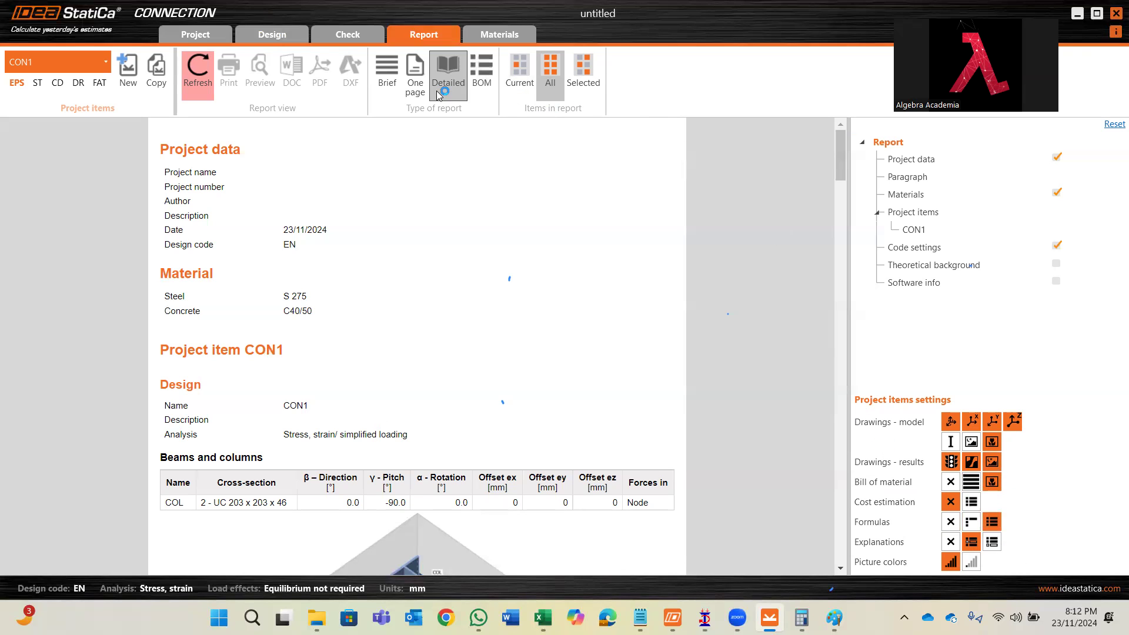
{"action": "left_click", "coordinate": [191, 70]}
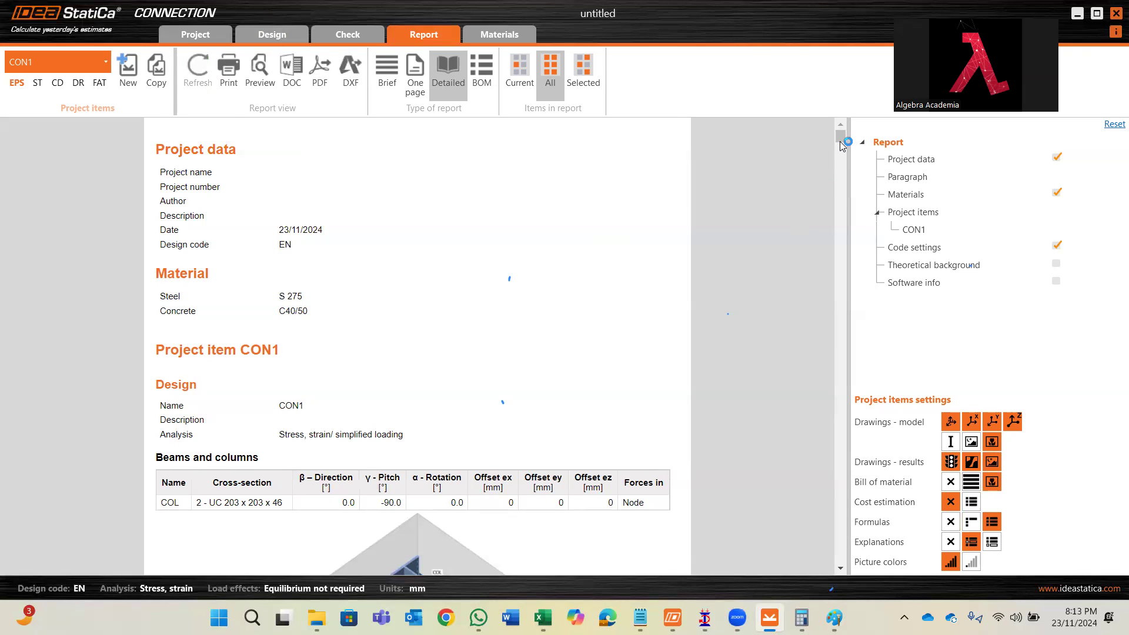
- Examine the report's check summary, plate results and the overall, strain and equivalent stress plots for LE1
{"action": "scroll", "coordinate": [840, 141], "scroll_direction": "down", "scroll_amount": 1}
{"action": "left_click_drag", "start_coordinate": [840, 146], "coordinate": [834, 188]}
{"action": "scroll", "coordinate": [612, 304], "scroll_direction": "down", "scroll_amount": 4}
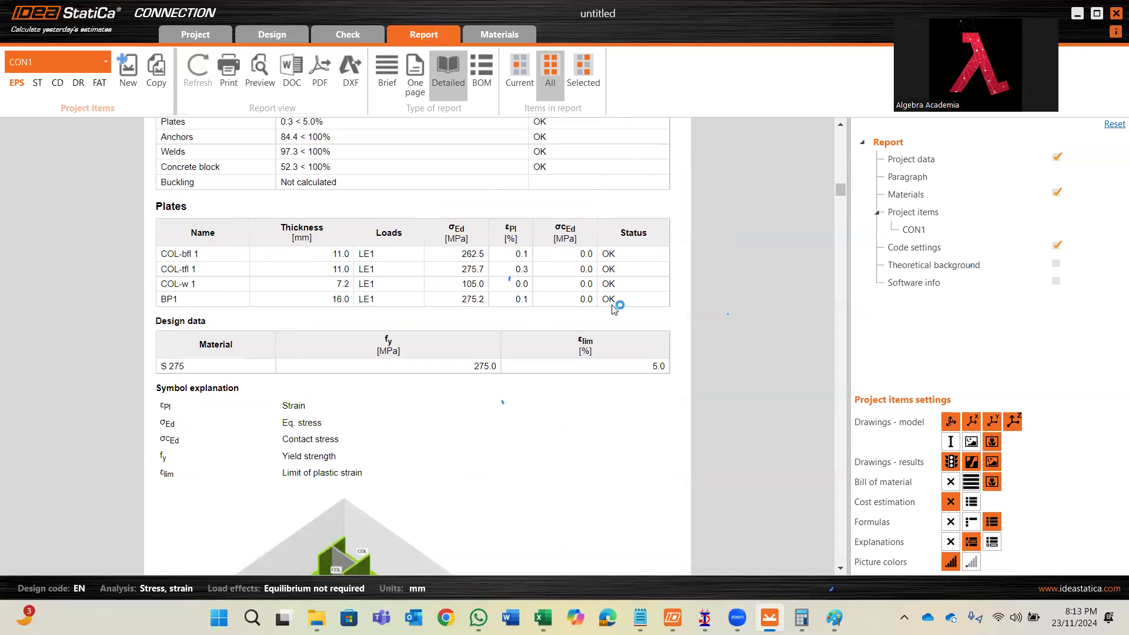
{"action": "scroll", "coordinate": [612, 307], "scroll_direction": "down", "scroll_amount": 2}
{"action": "scroll", "coordinate": [613, 309], "scroll_direction": "up", "scroll_amount": 5}
{"action": "scroll", "coordinate": [612, 308], "scroll_direction": "down", "scroll_amount": 1}
{"action": "scroll", "coordinate": [613, 305], "scroll_direction": "up", "scroll_amount": 2}
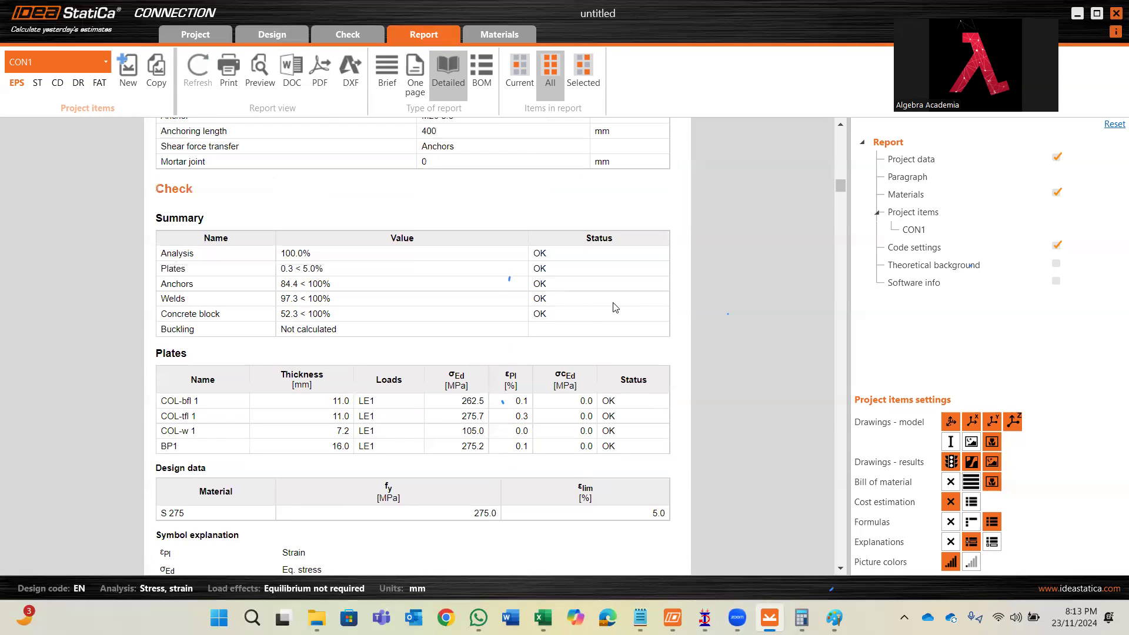
{"action": "scroll", "coordinate": [615, 307], "scroll_direction": "down", "scroll_amount": 10}
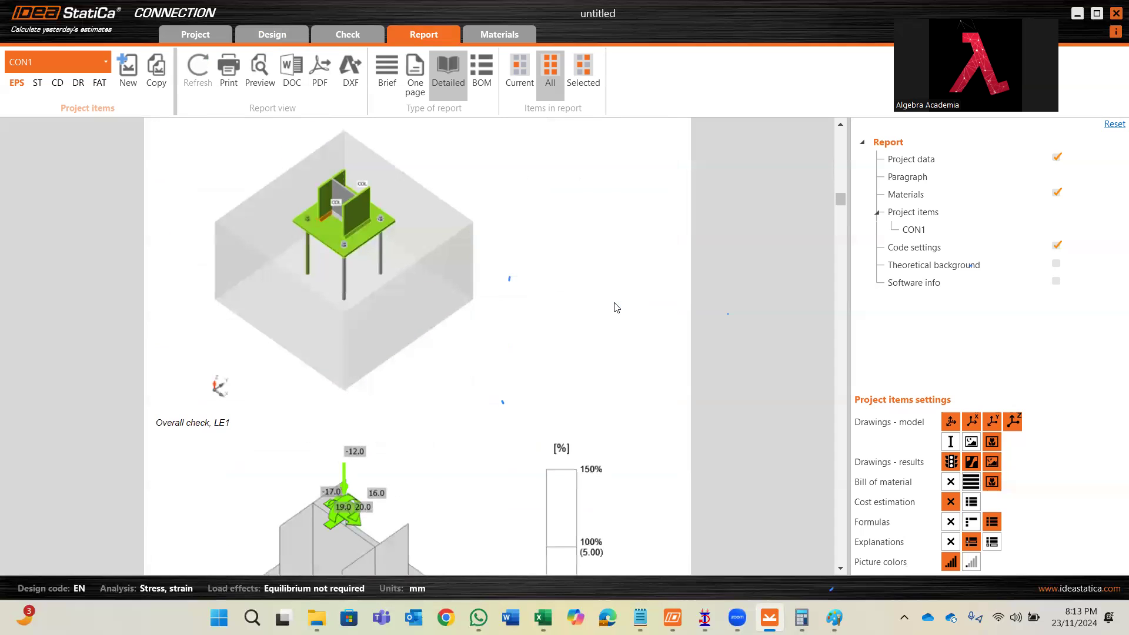
{"action": "scroll", "coordinate": [616, 307], "scroll_direction": "up", "scroll_amount": 3}
{"action": "scroll", "coordinate": [616, 307], "scroll_direction": "down", "scroll_amount": 15}
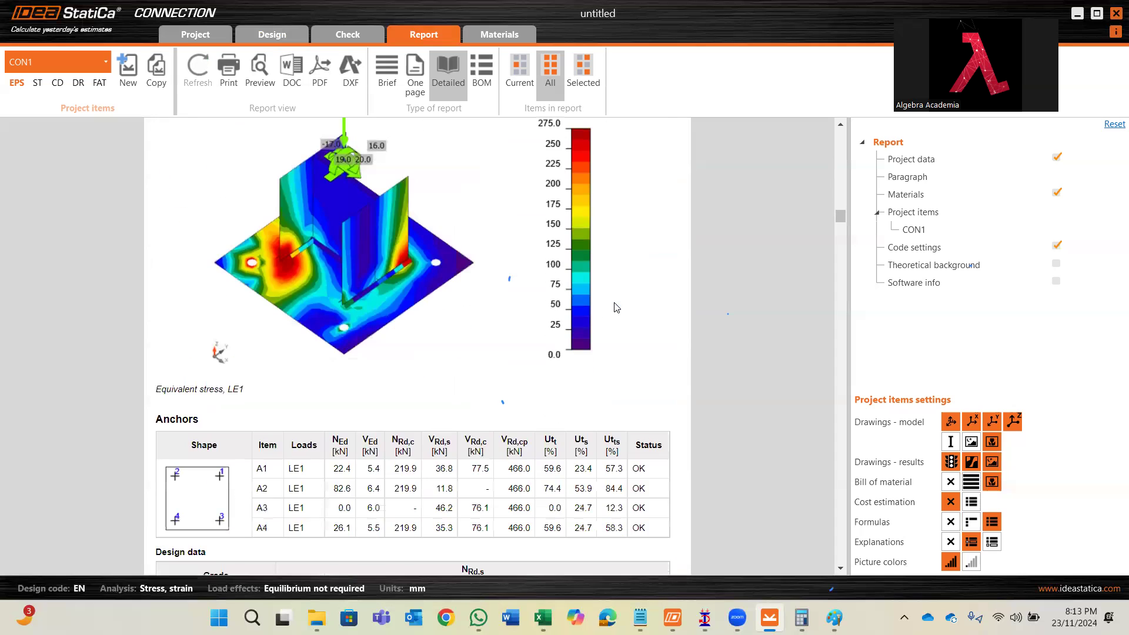
- Review the report's anchor results table and the detailed EN 1992-4 anchor resistance calculations
{"action": "scroll", "coordinate": [616, 307], "scroll_direction": "down", "scroll_amount": 20}
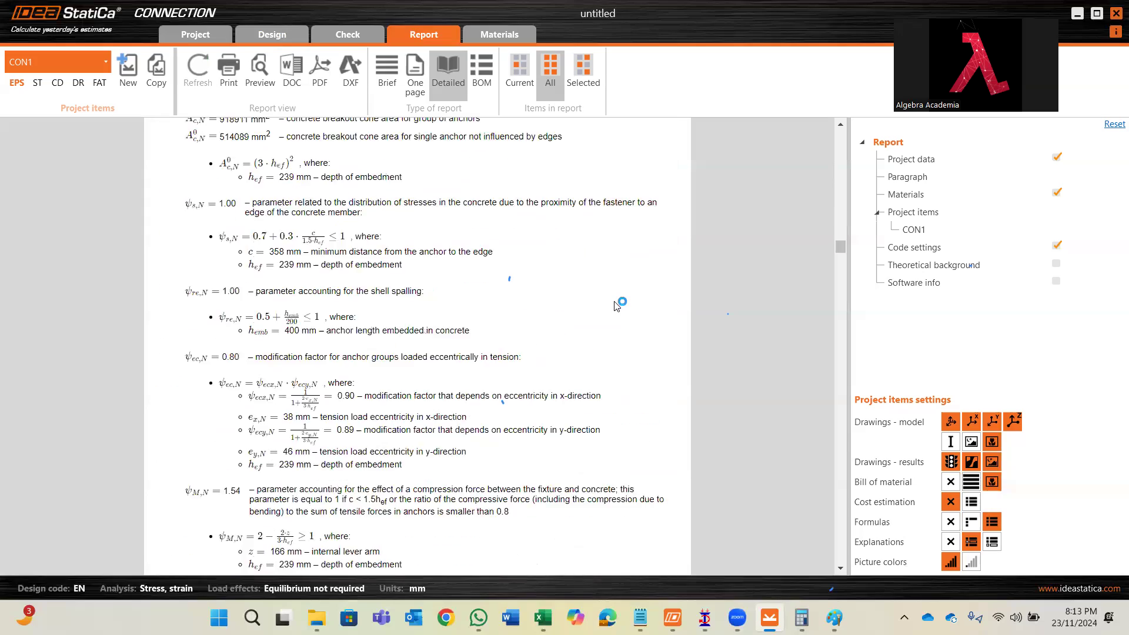
{"action": "scroll", "coordinate": [614, 309], "scroll_direction": "down", "scroll_amount": 20}
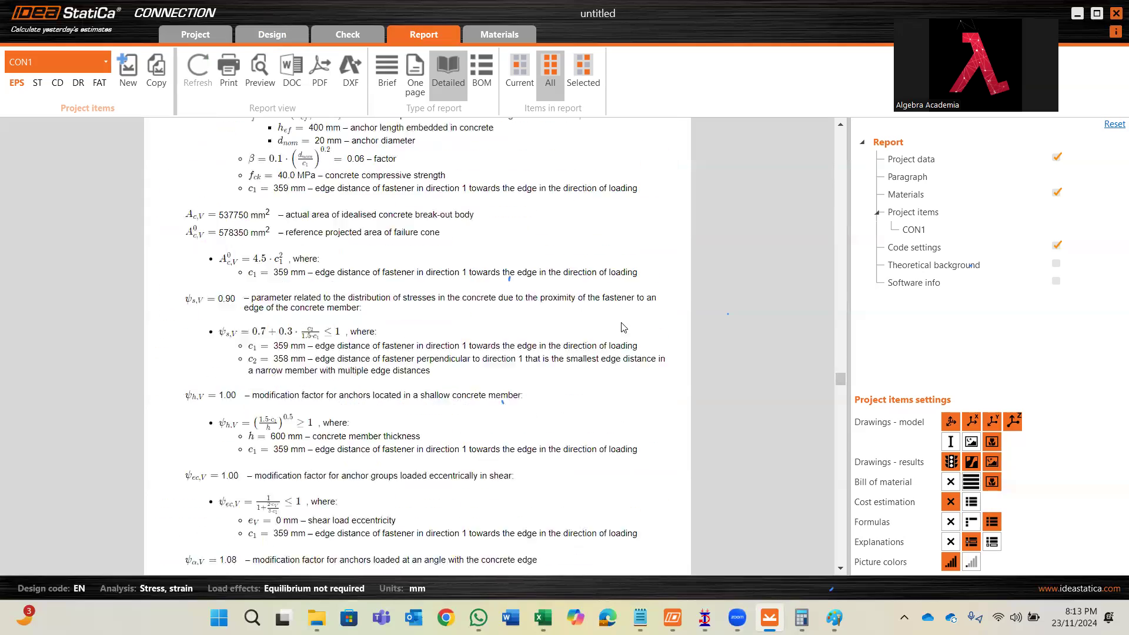
{"action": "scroll", "coordinate": [640, 335], "scroll_direction": "down", "scroll_amount": 20}
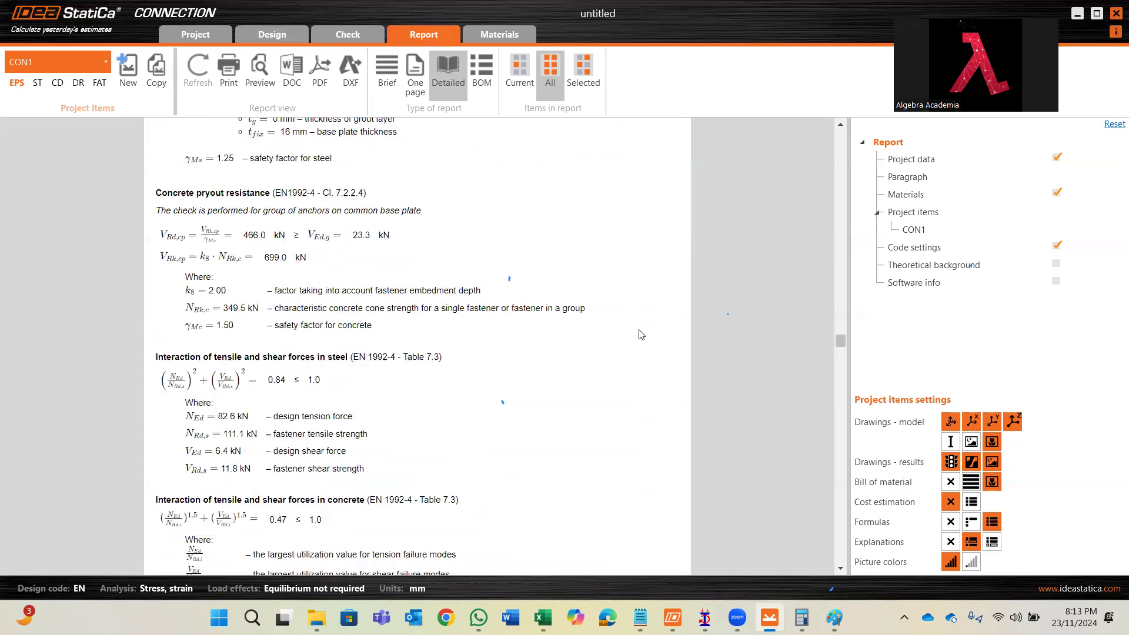
{"action": "scroll", "coordinate": [641, 335], "scroll_direction": "up", "scroll_amount": 20}
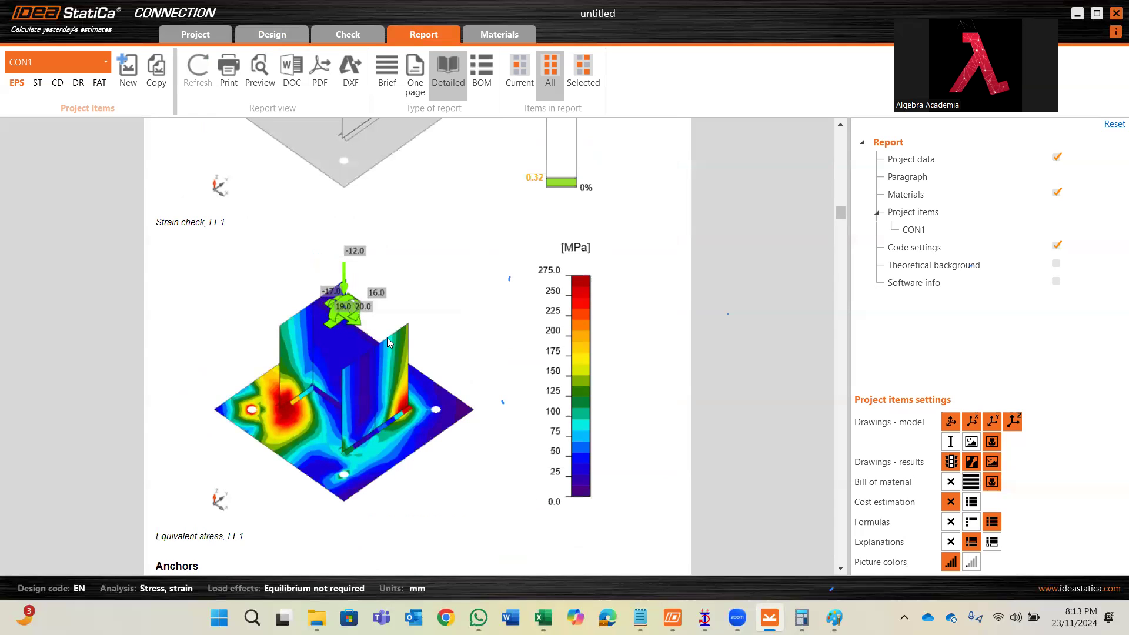
{"action": "scroll", "coordinate": [387, 339], "scroll_direction": "up", "scroll_amount": 3}
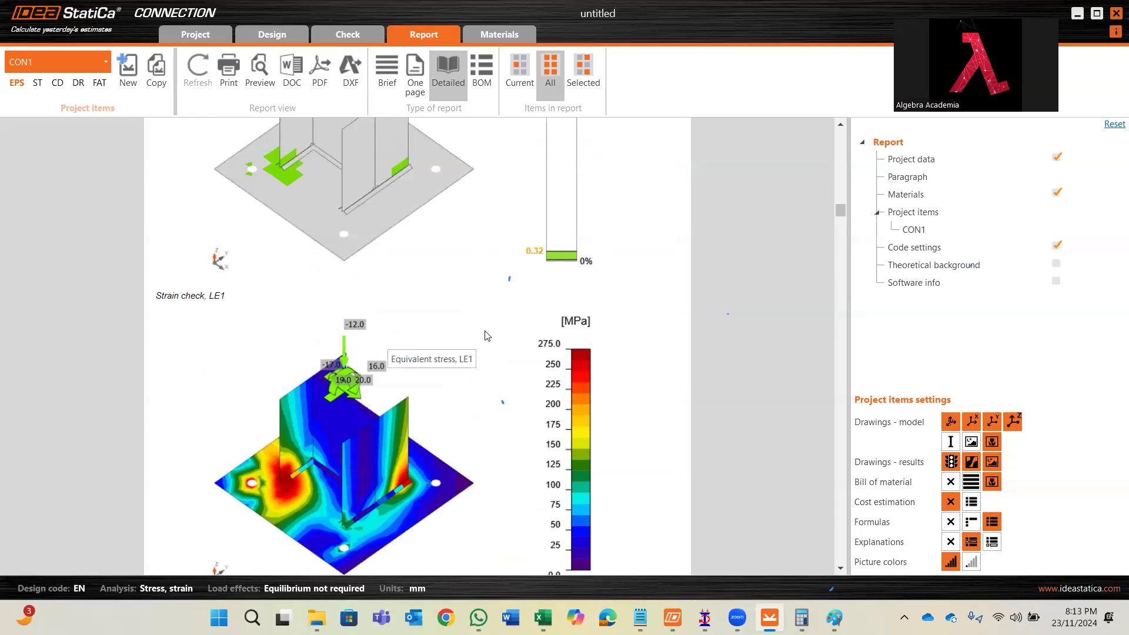
{"action": "scroll", "coordinate": [487, 335], "scroll_direction": "down", "scroll_amount": 15}
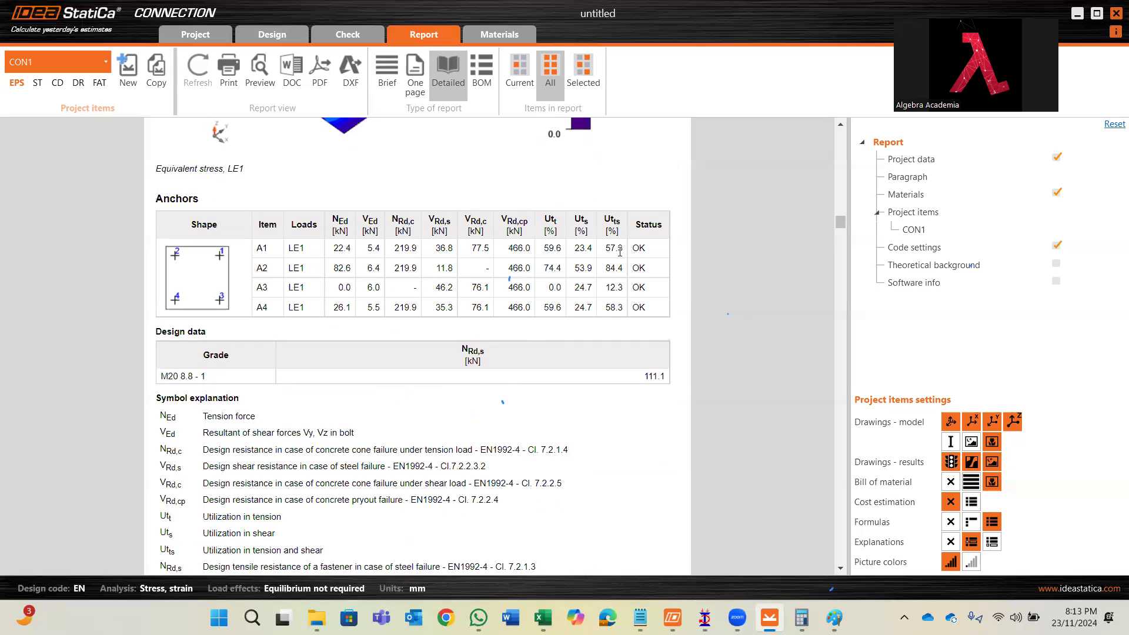
{"action": "scroll", "coordinate": [596, 303], "scroll_direction": "down", "scroll_amount": 10}
{"action": "scroll", "coordinate": [596, 303], "scroll_direction": "down", "scroll_amount": 20}
{"action": "scroll", "coordinate": [594, 314], "scroll_direction": "down", "scroll_amount": 20}
- Review the report's bill of material, the BP1 base plate drawing and the weld resistance checks
{"action": "left_click_drag", "start_coordinate": [841, 338], "coordinate": [862, 544]}
{"action": "scroll", "coordinate": [594, 391], "scroll_direction": "down", "scroll_amount": 3}
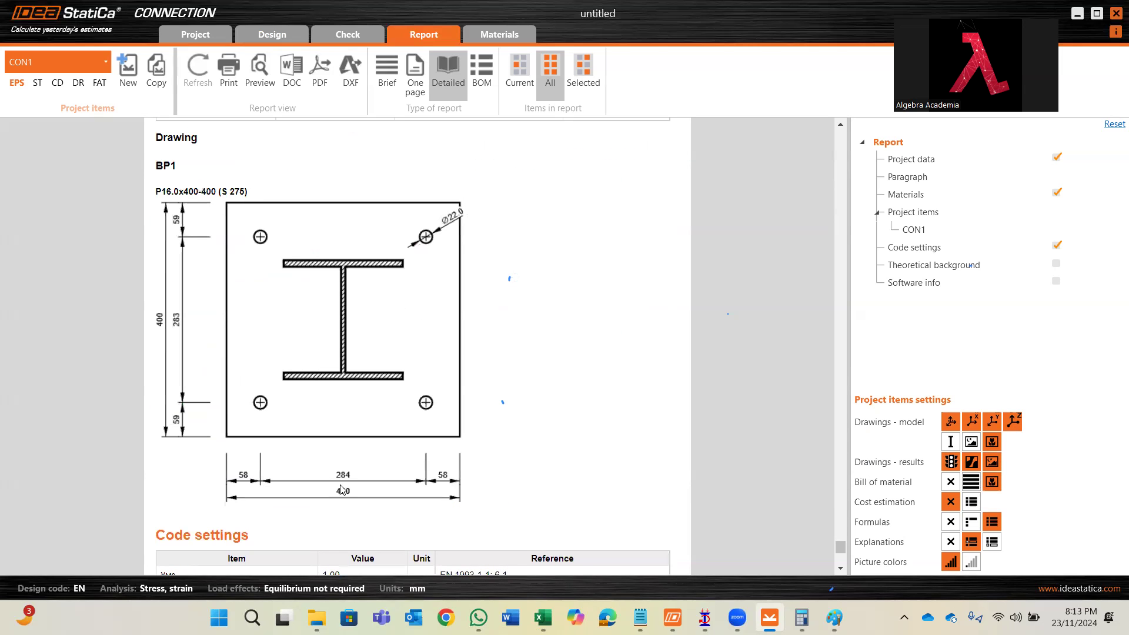
{"action": "scroll", "coordinate": [542, 361], "scroll_direction": "up", "scroll_amount": 5}
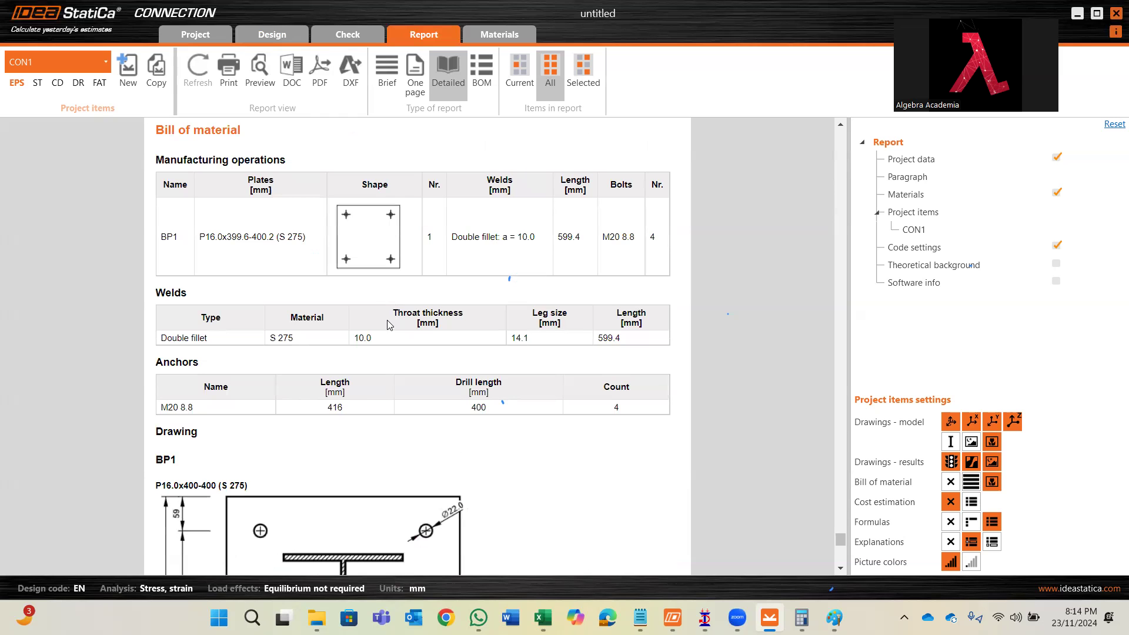
{"action": "scroll", "coordinate": [400, 352], "scroll_direction": "down", "scroll_amount": 8}
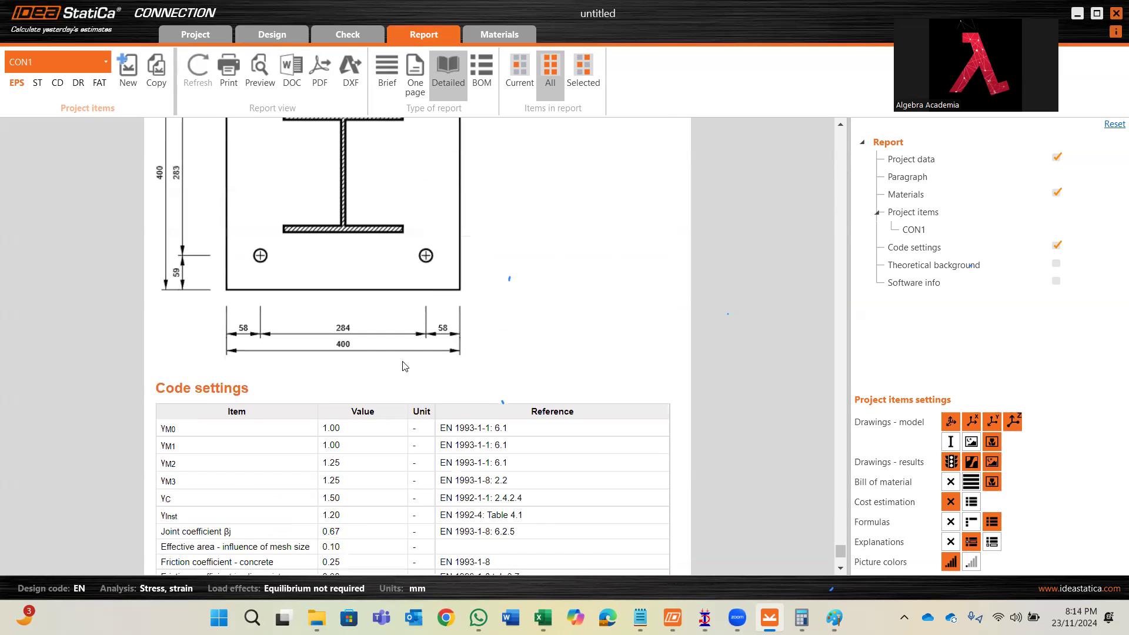
{"action": "scroll", "coordinate": [404, 372], "scroll_direction": "up", "scroll_amount": 9}
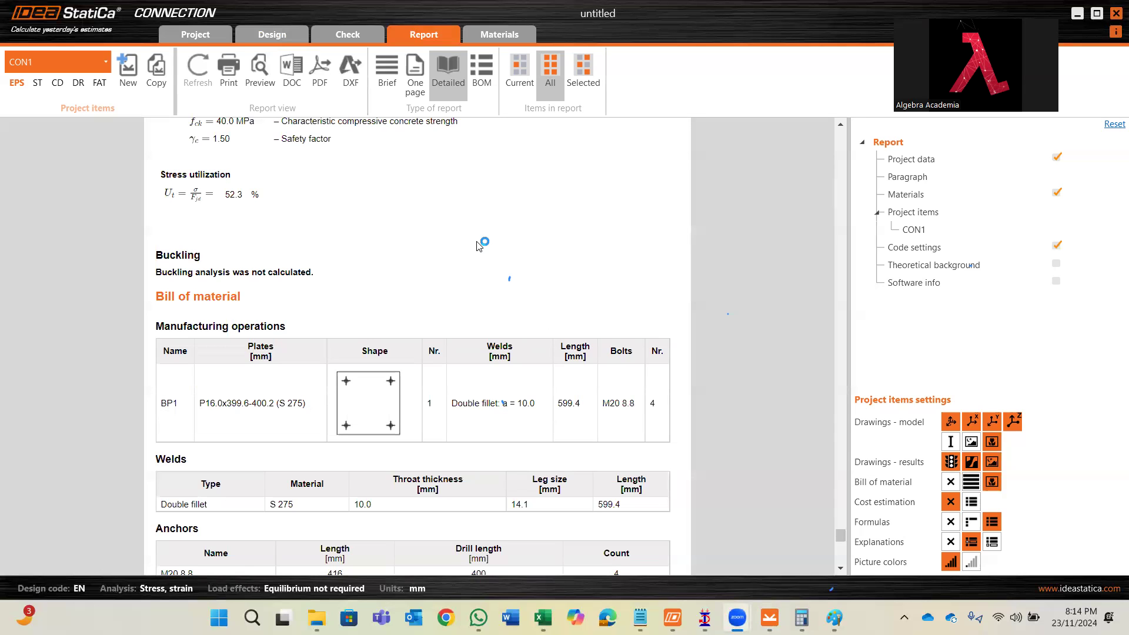
{"action": "scroll", "coordinate": [561, 273], "scroll_direction": "up", "scroll_amount": 10}
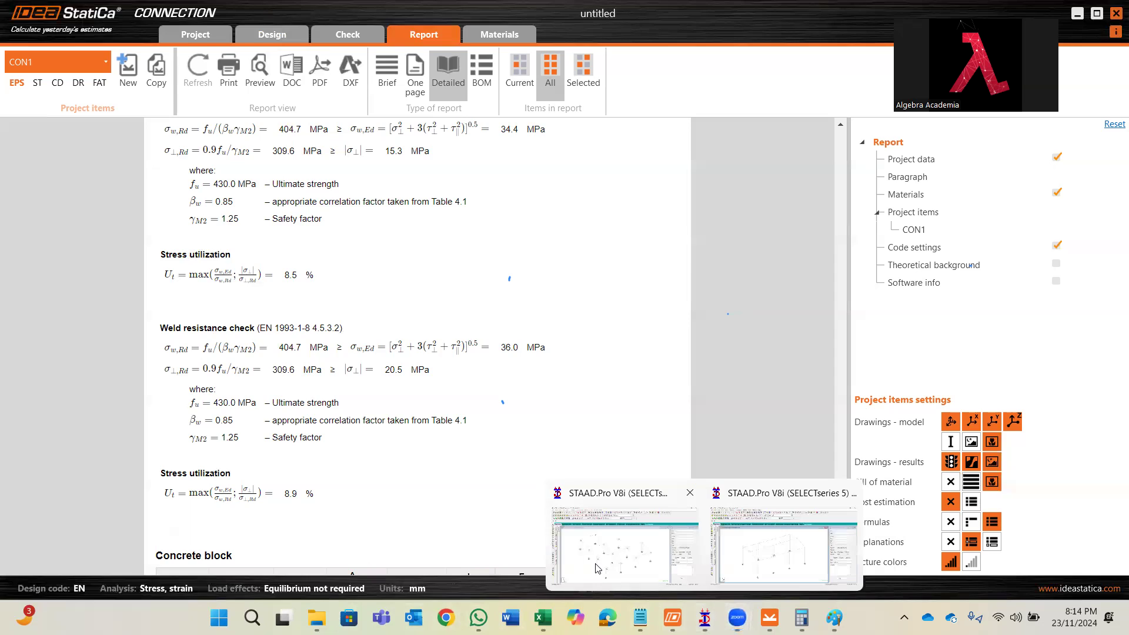
- Switch to the OFFICE BUILDING model in STAAD.Pro and show its node and beam numbers
{"action": "left_click", "coordinate": [630, 553]}
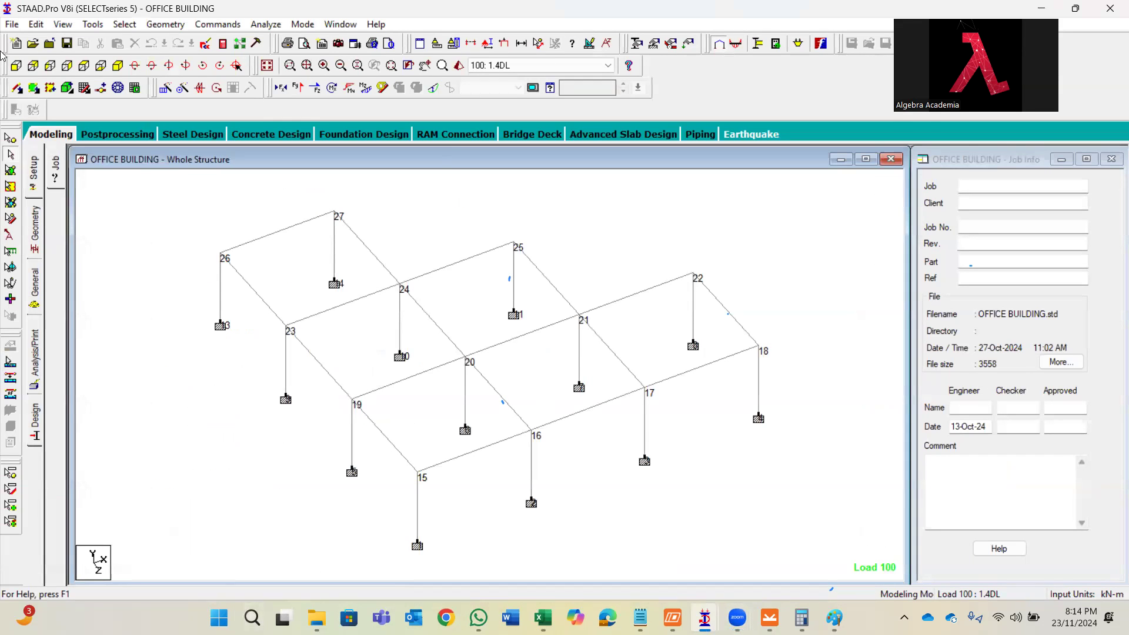
{"action": "key", "text": "shift+n"}
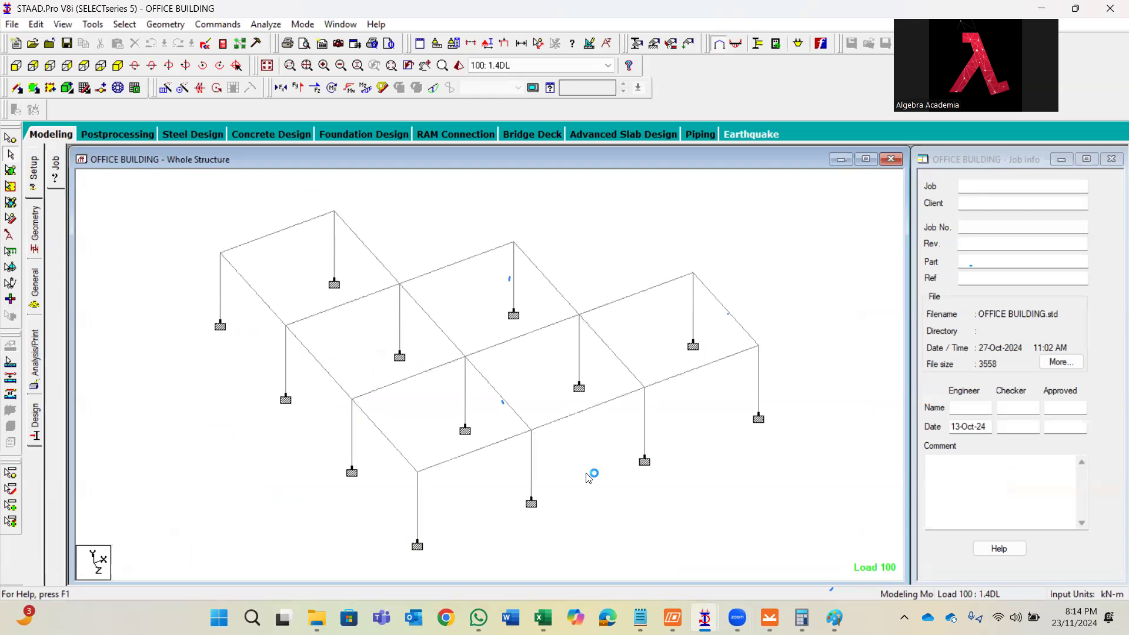
{"action": "key", "text": "shift+n"}
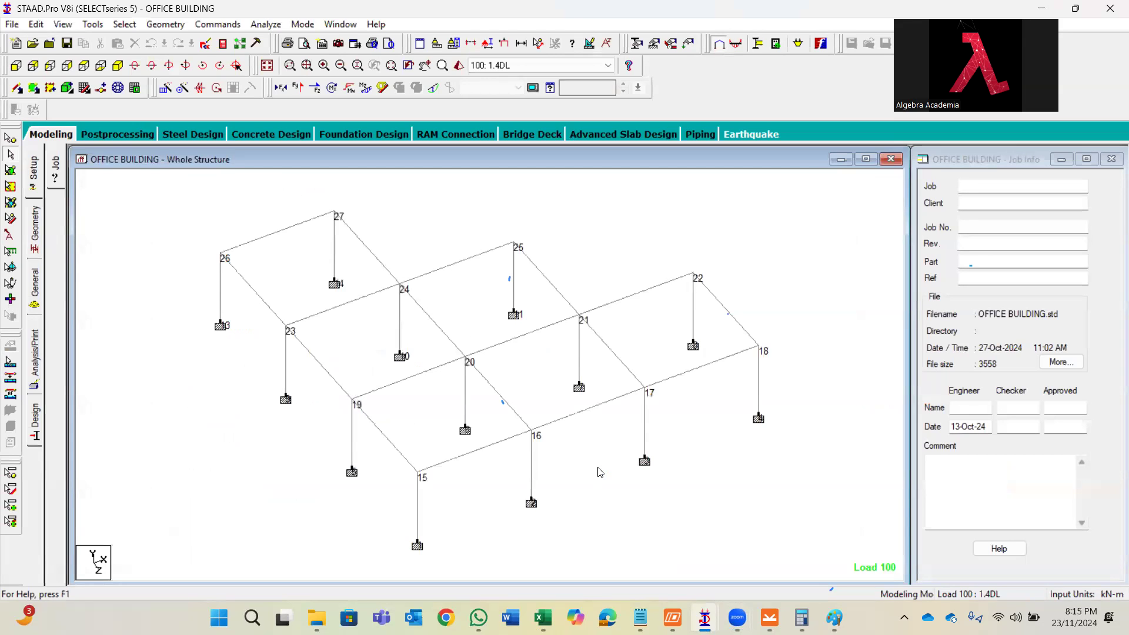
{"action": "key", "text": "shift+b"}
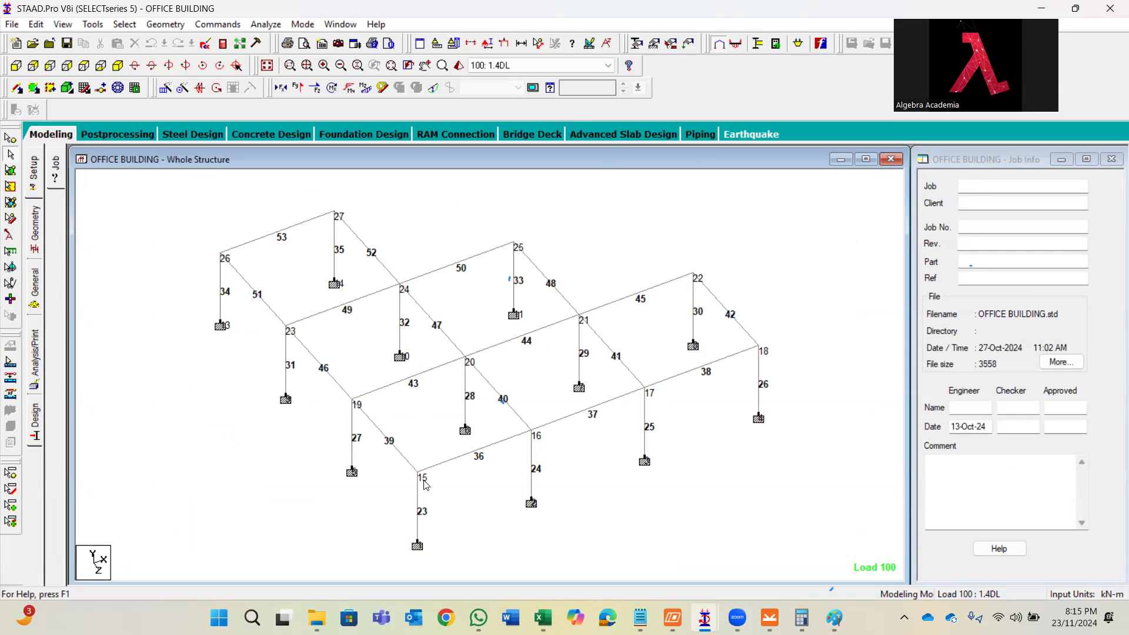
{"action": "scroll", "coordinate": [373, 519], "scroll_direction": "up", "scroll_amount": 1}
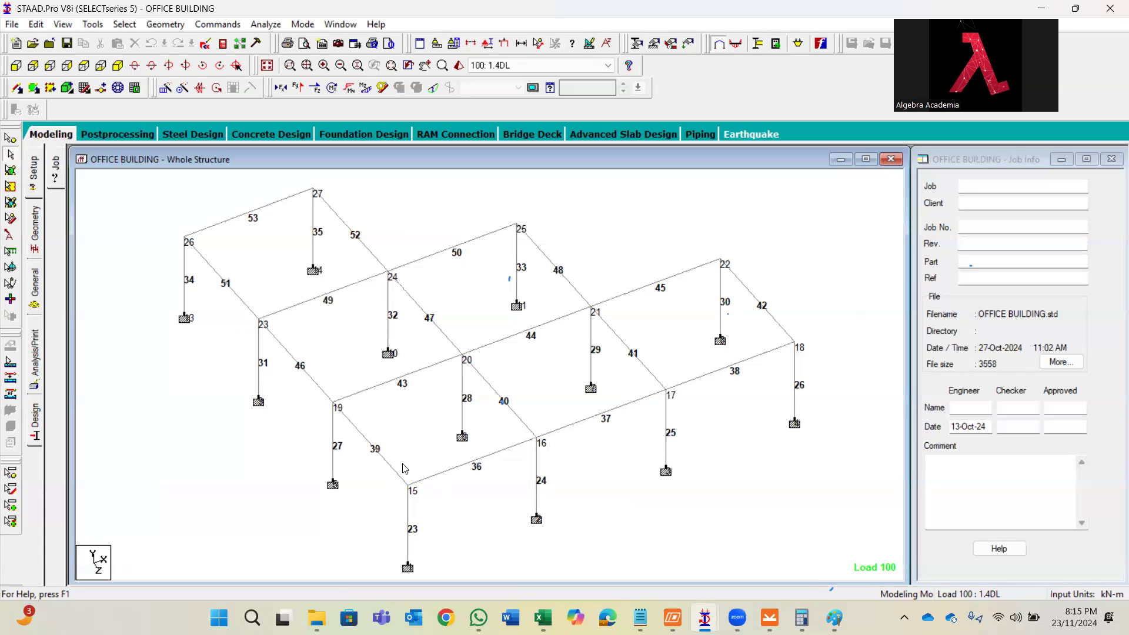
- Limit the results setup range to beam 36 with no nodes, keeping the selected load combinations
{"action": "left_click", "coordinate": [550, 89]}
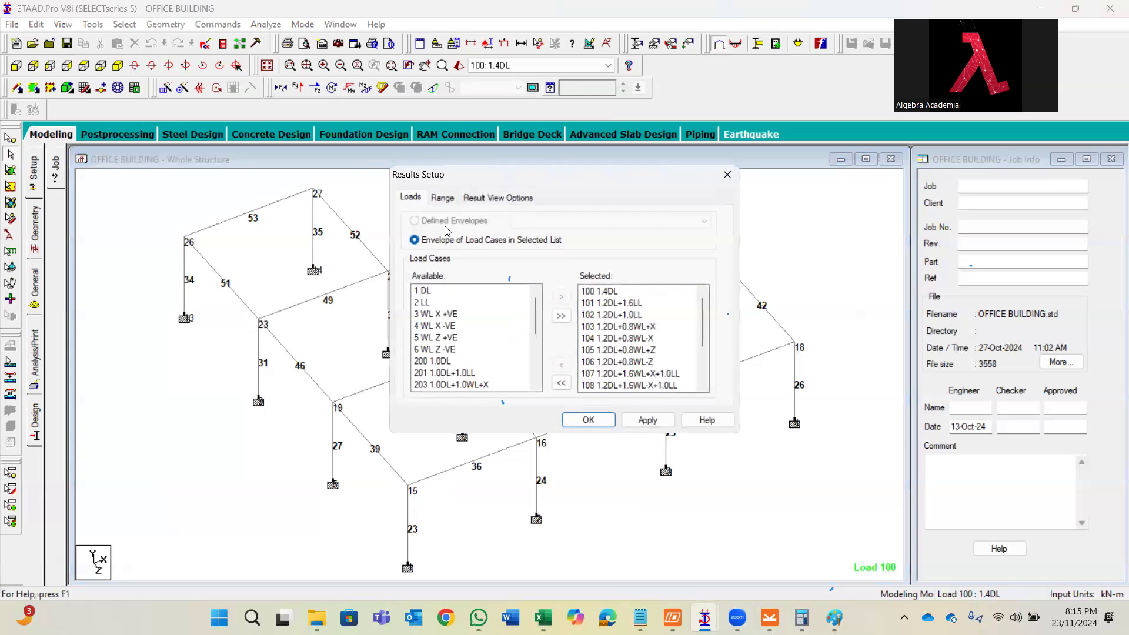
{"action": "left_click", "coordinate": [442, 198]}
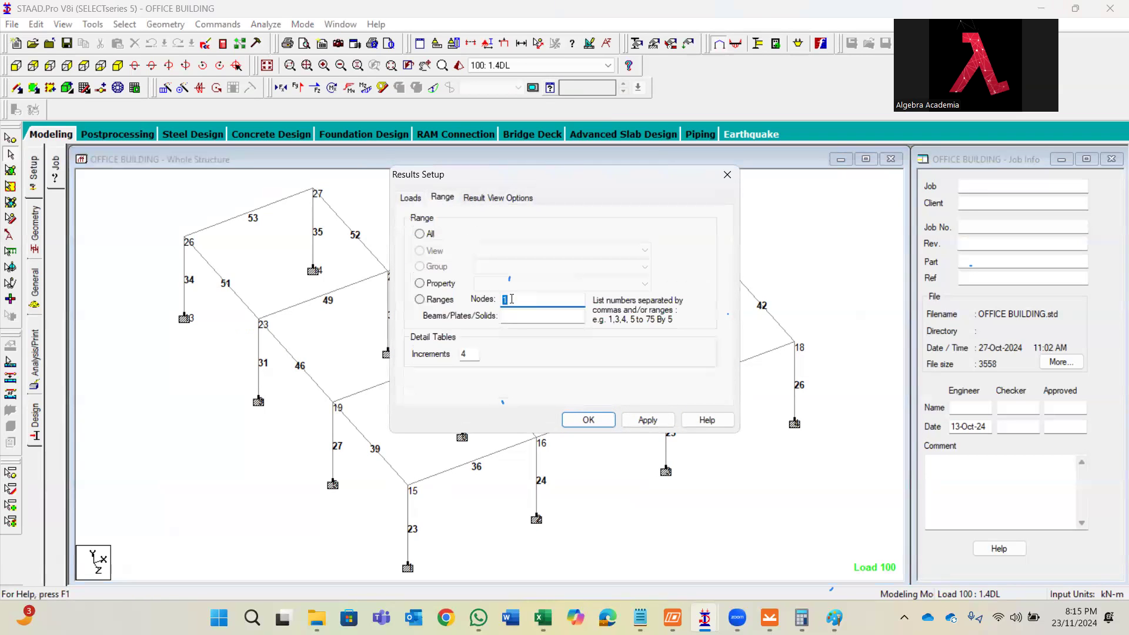
{"action": "key", "text": "BackSpace"}
{"action": "left_click", "coordinate": [516, 316]}
{"action": "type", "text": "36"}
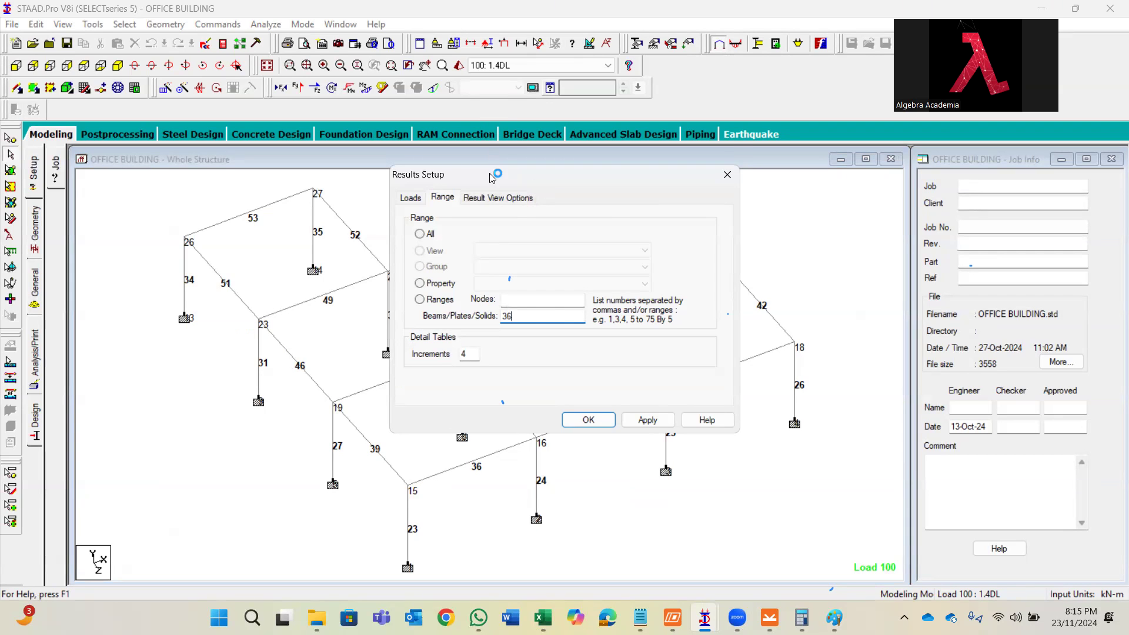
{"action": "left_click_drag", "start_coordinate": [494, 174], "coordinate": [394, 73]}
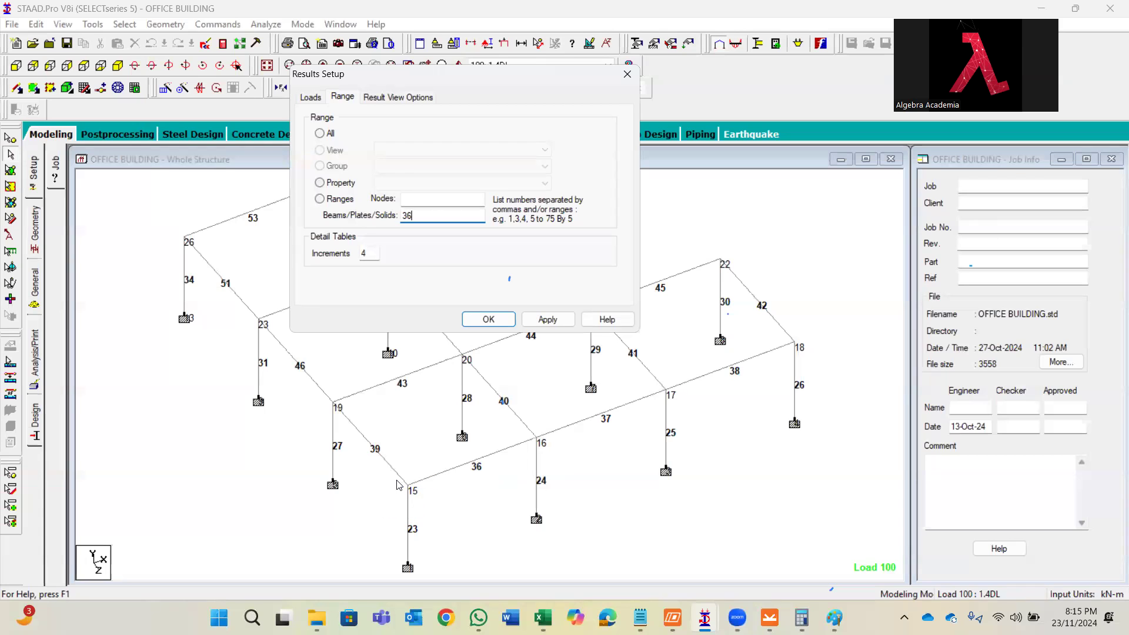
{"action": "left_click", "coordinate": [311, 100]}
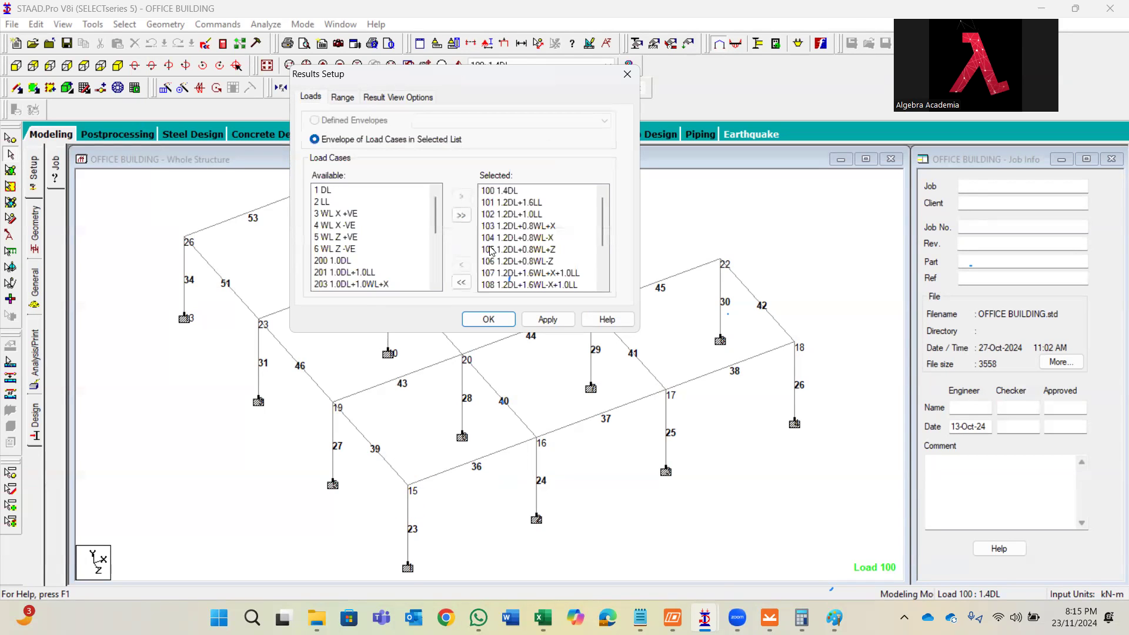
{"action": "left_click", "coordinate": [489, 319]}
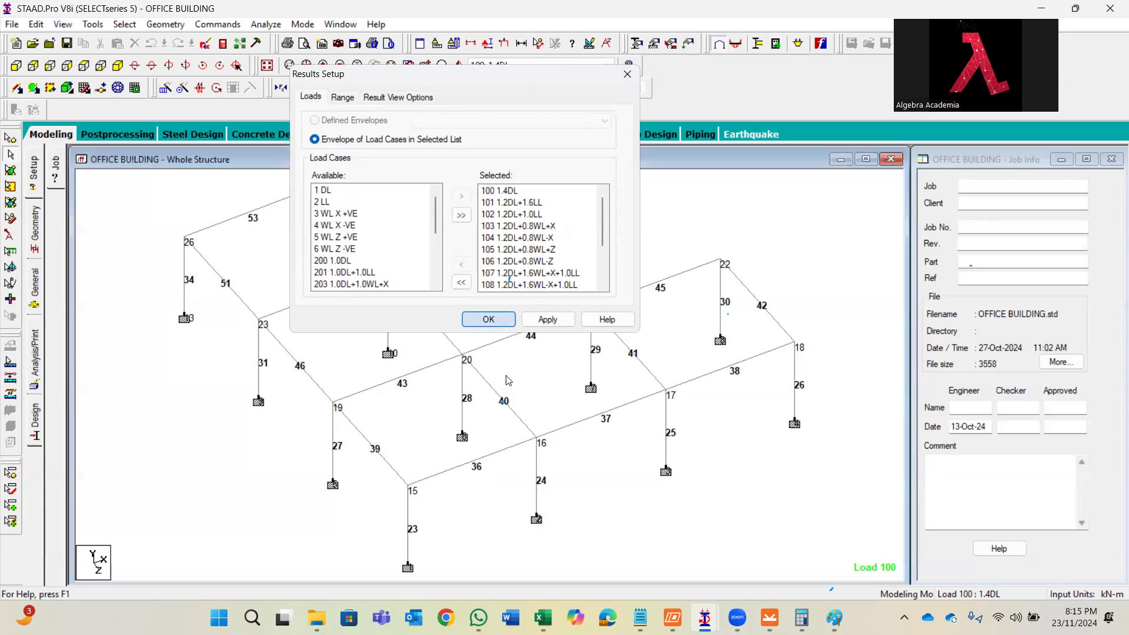
- Enter postprocessing mode and display the beam end forces for the selected range
{"action": "left_click", "coordinate": [302, 24]}
{"action": "left_click", "coordinate": [333, 54]}
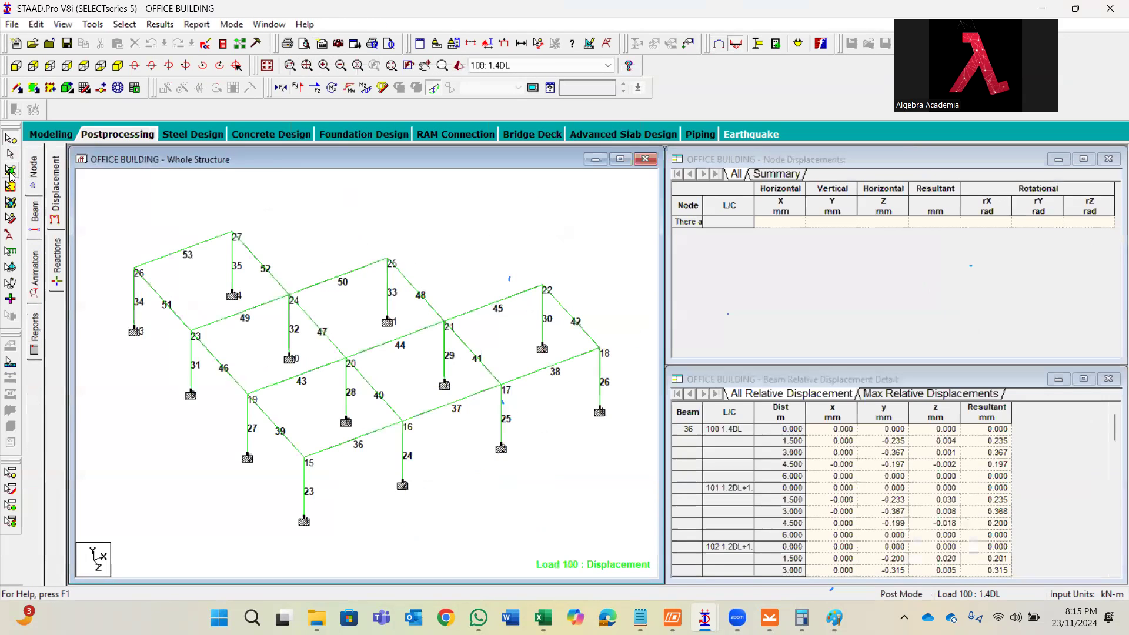
{"action": "left_click", "coordinate": [37, 213]}
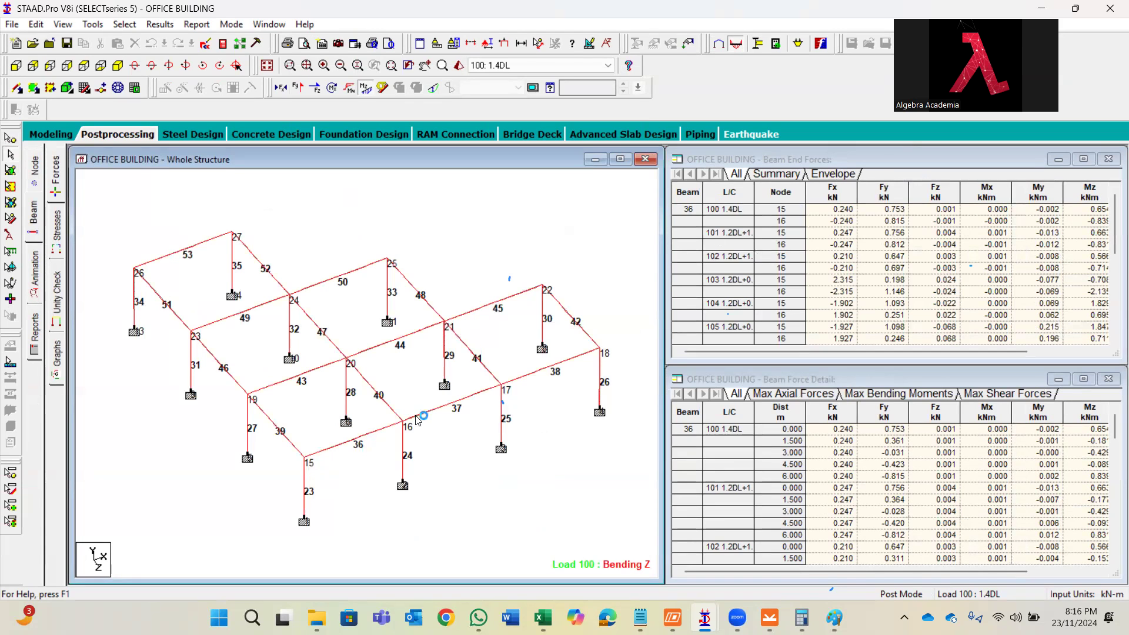
- Display the summary of beam 36's end forces in an enlarged table and select the whole table for copying
{"action": "left_click", "coordinate": [760, 174]}
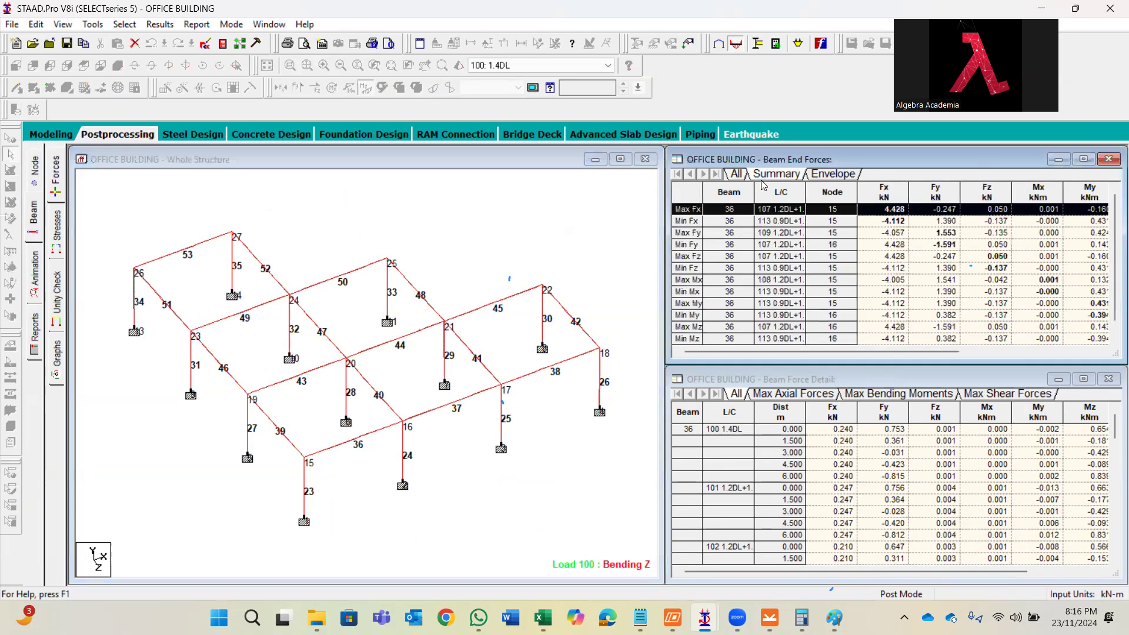
{"action": "left_click", "coordinate": [1082, 163]}
{"action": "left_click", "coordinate": [84, 267]}
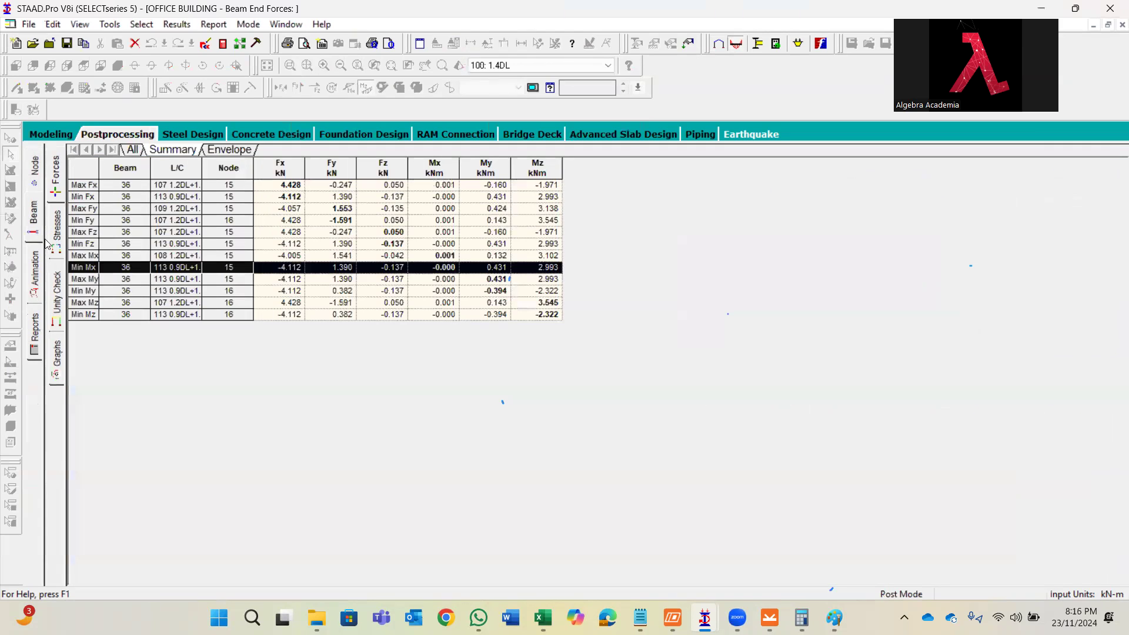
{"action": "left_click", "coordinate": [98, 166]}
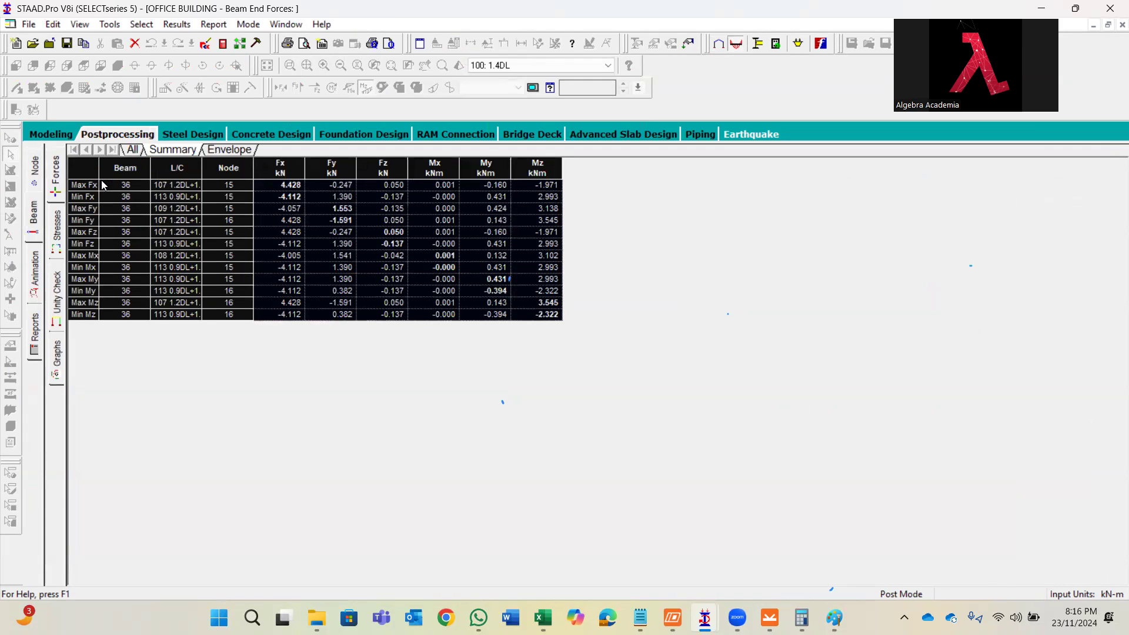
- Switch to Excel and paste the beam 36 end force summary into Sheet3 starting at cell B23
{"action": "left_click", "coordinate": [542, 617]}
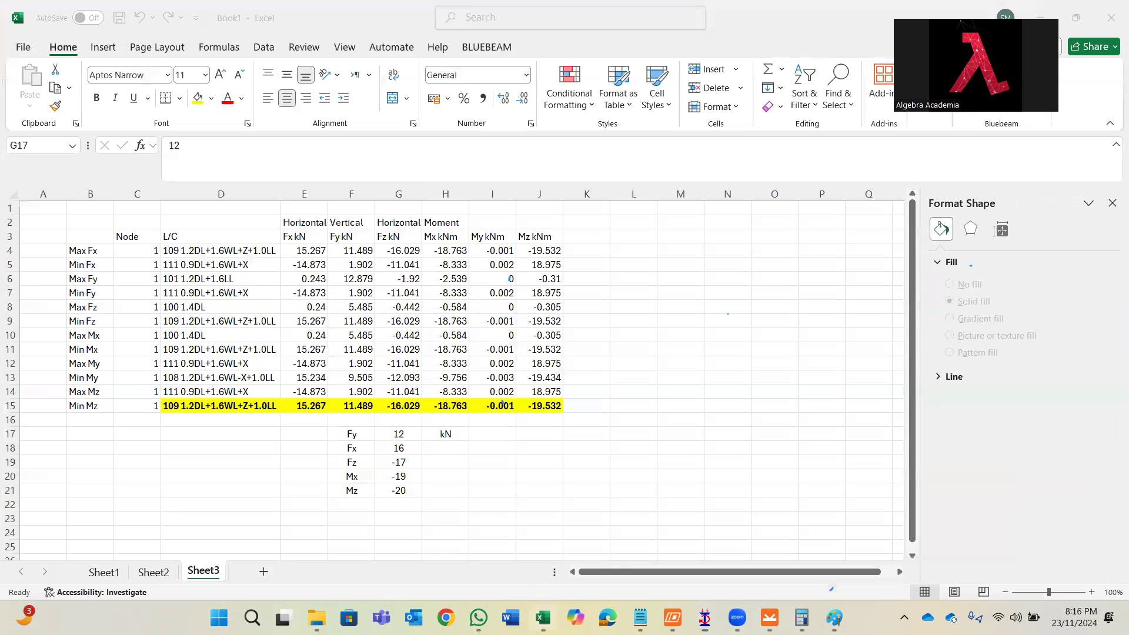
{"action": "scroll", "coordinate": [153, 369], "scroll_direction": "down", "scroll_amount": 2}
{"action": "left_click", "coordinate": [89, 430]}
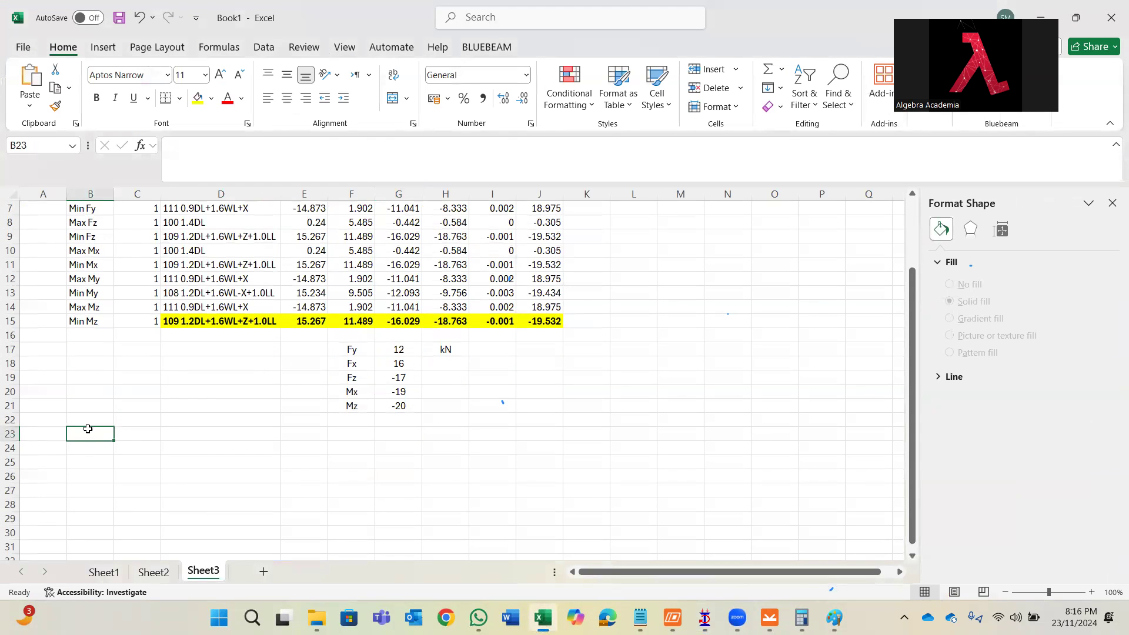
{"action": "type", "text": "Beam\tL/C\tNode\tFx kN\tFy kN\tFz kN\tMx kNm\tMy kNm\tMz kNm Max Fx\t36\t107 1.2DL+1.6WL+X+1.0LL\t15\t4.428\t-0.247\t0.05\t0.001\t-0.16\t-1.971 Min Fx\t36\t113 0.9DL+1.6WL+Z\t15\t-4.112\t1.39\t-0.137\t0\t0.431\t2.993 Max Fy\t36\t109 1.2DL+1.6WL+Z+1.0LL\t15\t-4.057\t1.553\t-0.135\t0\t0.424\t3.138 Min Fy\t36\t107 1.2DL+1.6WL+X+1.0LL\t16\t4.428\t-1.591\t0.05\t0.001\t0.143\t3.545 Max Fz\t36\t107 1.2DL+1.6WL+X+1.0LL\t15\t4.428\t-0.247\t0.05\t0.001\t-0.16\t-1.971 Min Fz\t36\t113 0.9DL+1.6WL+Z\t15\t-4.112\t1.39\t-0.137\t0\t0.431\t2.993 Max Mx\t36\t108 1.2DL+1.6WL-X+1.0LL\t15\t-4.005\t1.541\t-0.042\t0.001\t0.132\t3.102 Min Mx\t36\t113 0.9DL+1.6WL+Z\t15\t-4.112\t1.39\t-0.137\t0\t0.431\t2.993 Max My\t36\t113 0.9DL+1.6WL+Z\t15\t-4.112\t1.39\t-0.137\t0\t0.431\t2.993 Min My\t36\t113 0.9DL+1.6WL+Z\t16\t-4.112\t0.382\t-0.137\t0\t-0.394\t-2.322 Max Mz\t36\t107 1.2DL+1.6WL+X+1.0LL\t16\t4.428\t-1.591\t0.05\t0.001\t0.143\t3.545 Min Mz\t36\t113 0.9DL+1.6WL+Z\t16\t-4.112\t0.382\t-0.137\t0\t-0.394\t-2.322"}
{"action": "scroll", "coordinate": [223, 371], "scroll_direction": "down", "scroll_amount": 3}
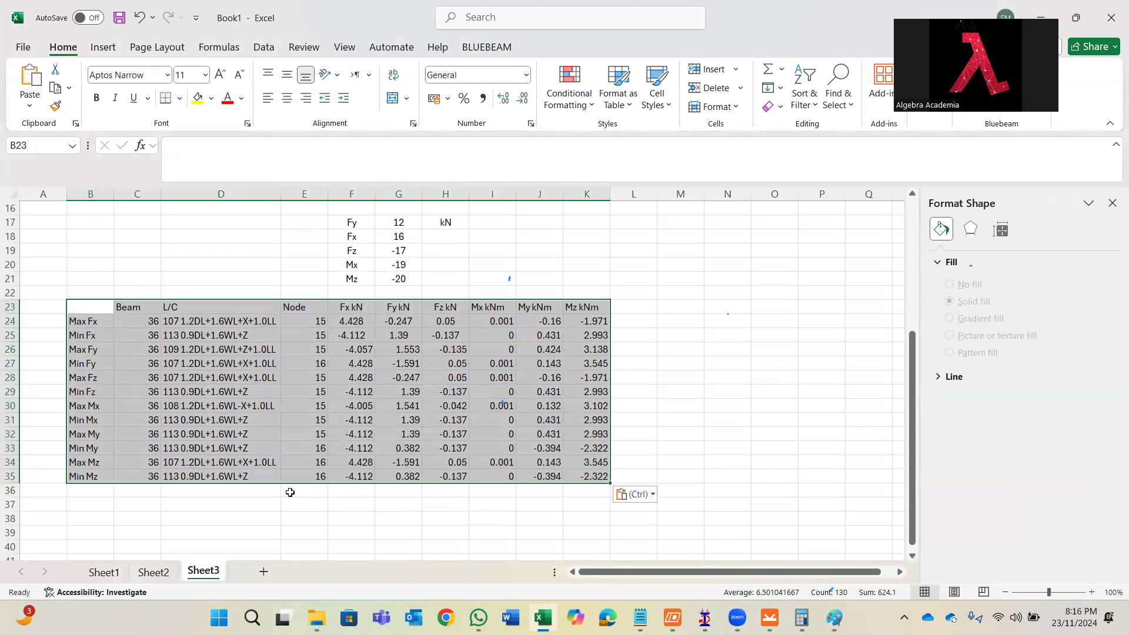
{"action": "left_click", "coordinate": [291, 492]}
{"action": "scroll", "coordinate": [301, 436], "scroll_direction": "up", "scroll_amount": 1}
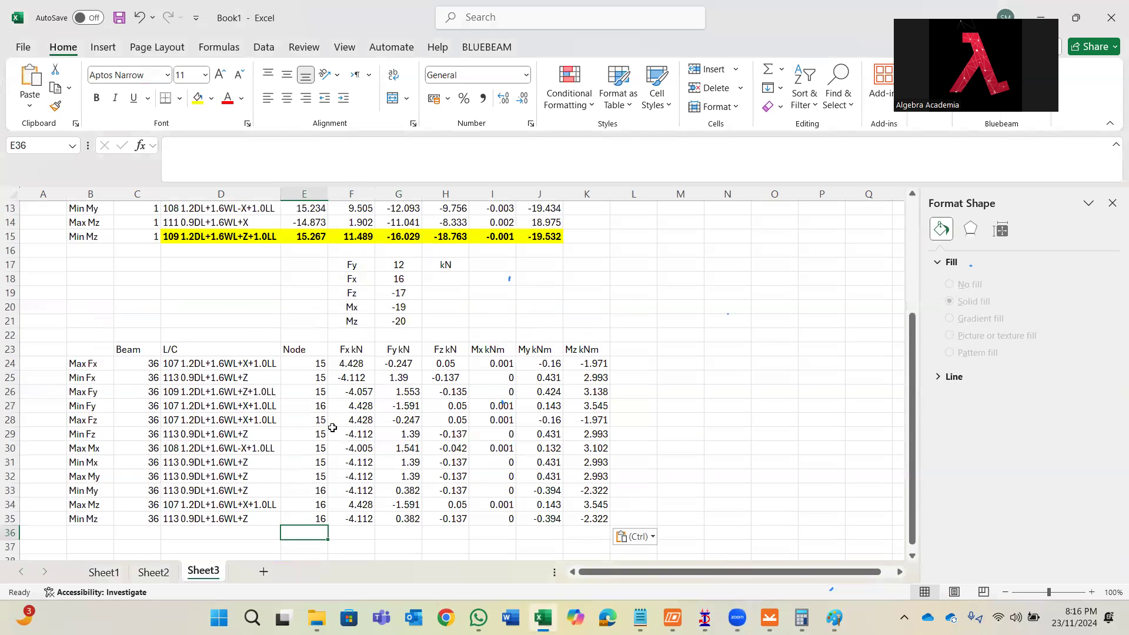
- Switch to STAAD.Pro and return the OFFICE BUILDING model to modeling mode
{"action": "left_click", "coordinate": [705, 618]}
{"action": "left_click", "coordinate": [641, 541]}
{"action": "left_click", "coordinate": [248, 24]}
{"action": "left_click", "coordinate": [267, 37]}
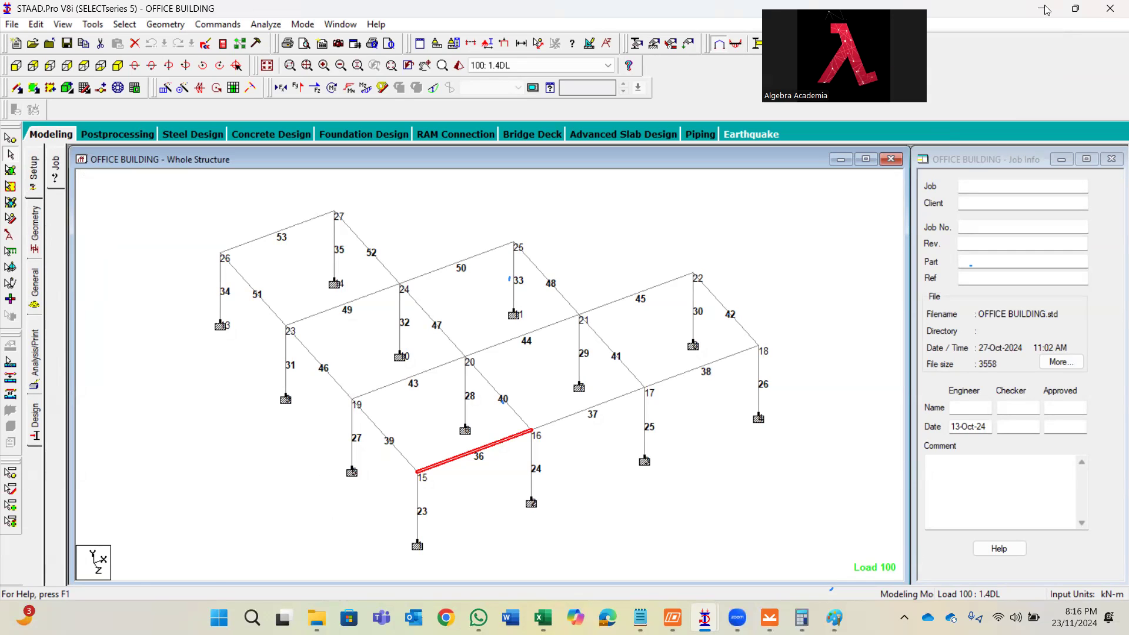
- Switch back to Excel and compare the Mz values of beam 36 across the load combinations to find the governing case
{"action": "key", "text": "alt+Tab"}
{"action": "scroll", "coordinate": [559, 479], "scroll_direction": "down", "scroll_amount": 2}
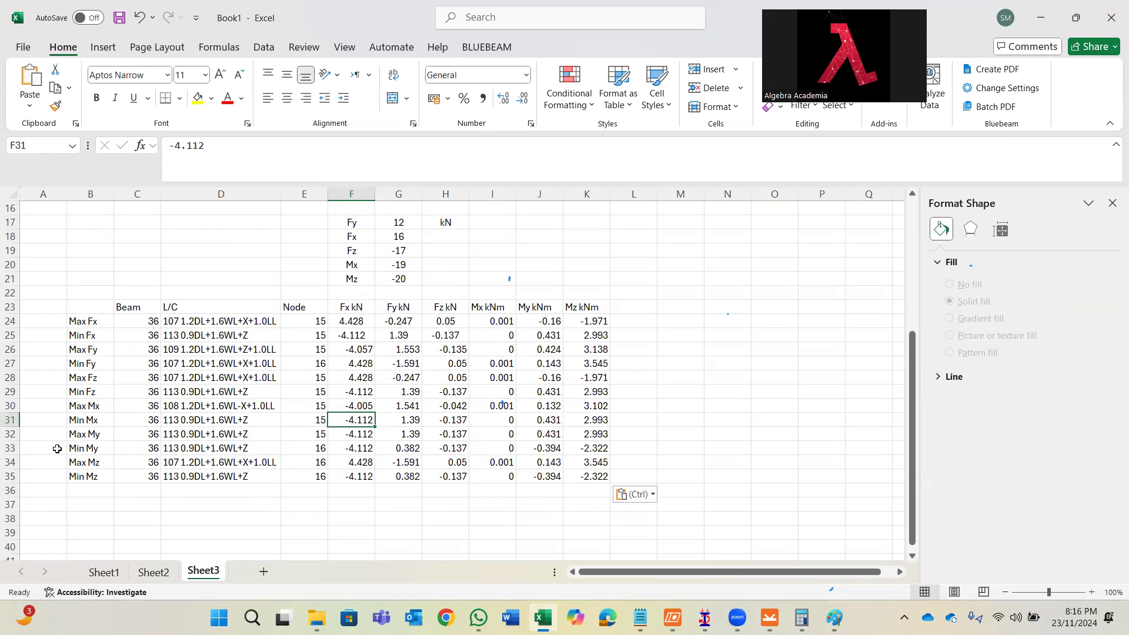
{"action": "left_click_drag", "start_coordinate": [580, 432], "coordinate": [596, 417]}
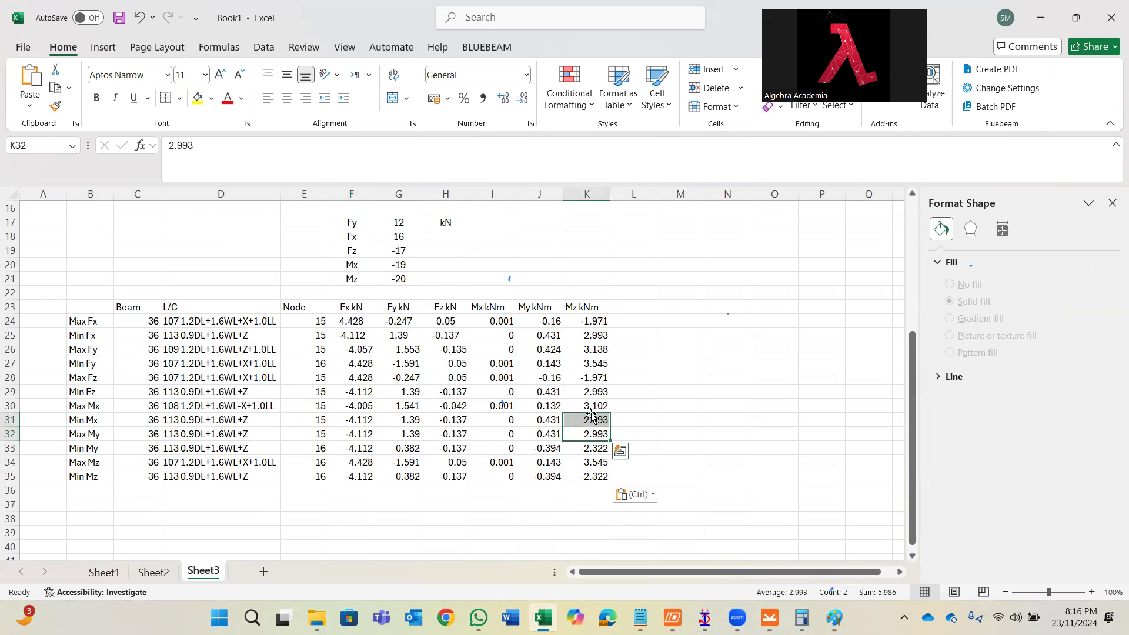
{"action": "left_click", "coordinate": [595, 347]}
{"action": "left_click", "coordinate": [595, 362]}
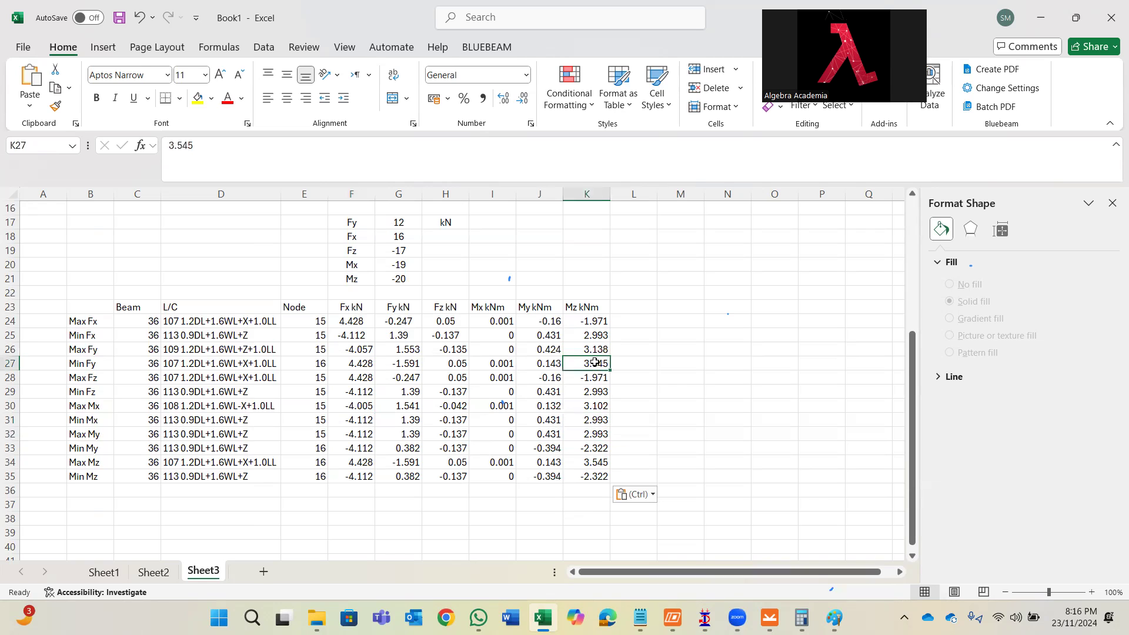
{"action": "left_click", "coordinate": [601, 377]}
{"action": "left_click", "coordinate": [598, 391]}
{"action": "left_click", "coordinate": [597, 404]}
{"action": "left_click", "coordinate": [599, 350]}
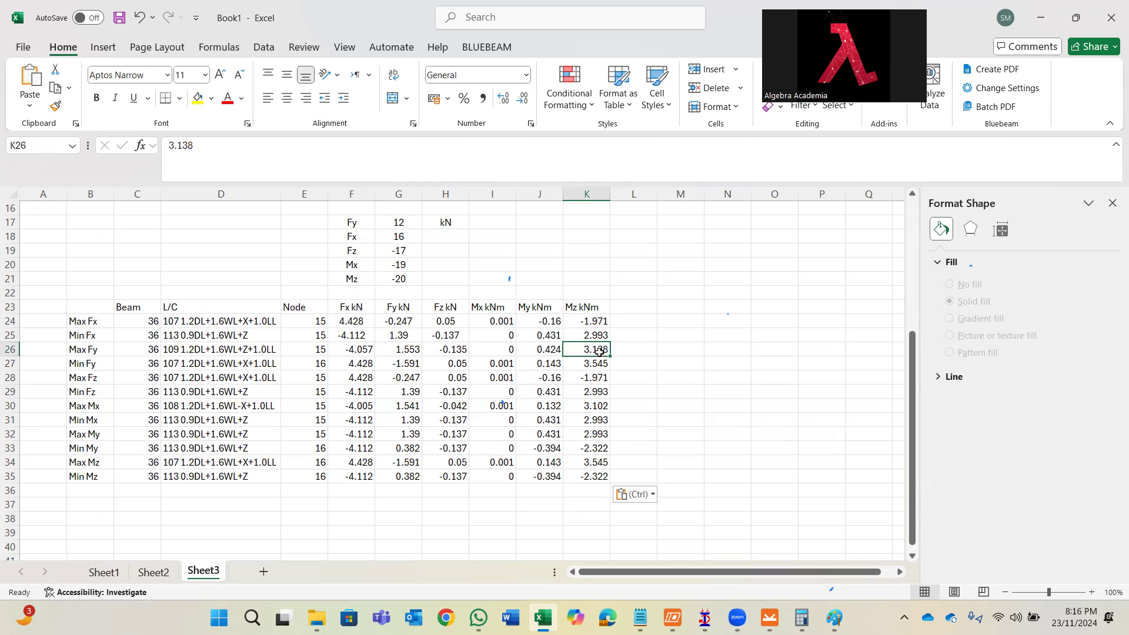
- Highlight cells E26 to K26 of the Max Fy row in yellow and make them bold
{"action": "left_click_drag", "start_coordinate": [599, 351], "coordinate": [300, 350]}
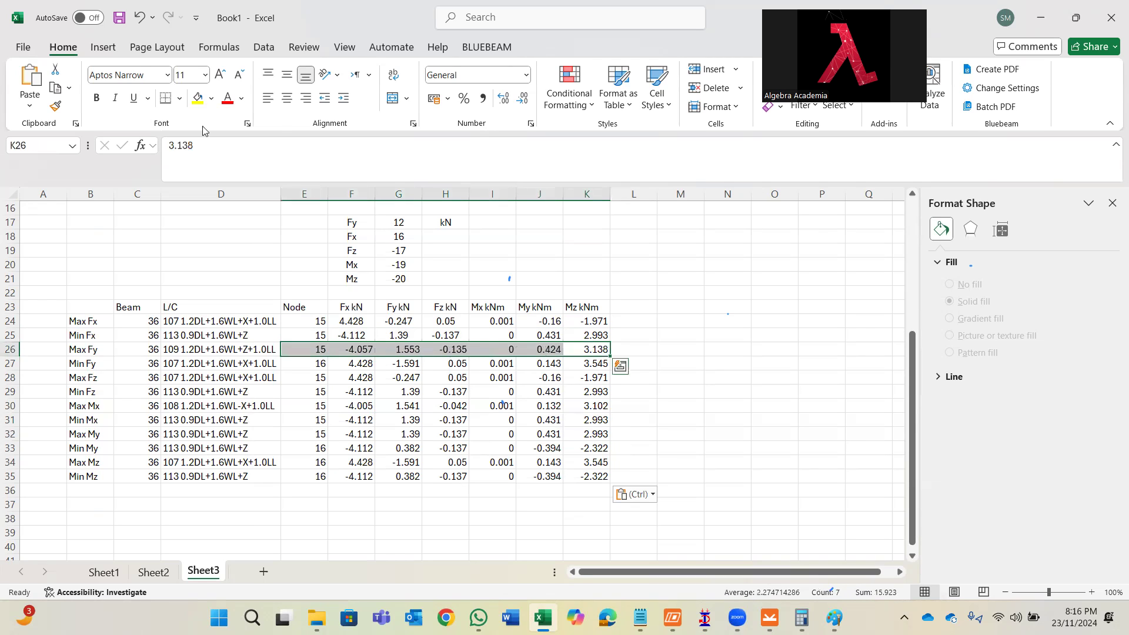
{"action": "left_click", "coordinate": [199, 98]}
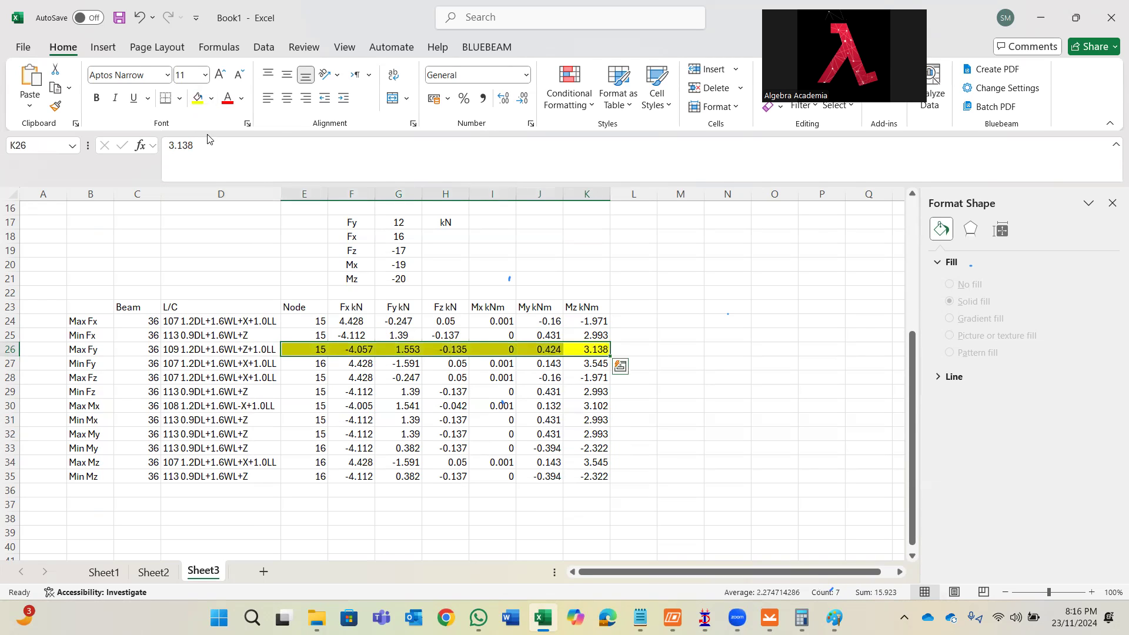
{"action": "key", "text": "ctrl+b"}
{"action": "left_click", "coordinate": [353, 364]}
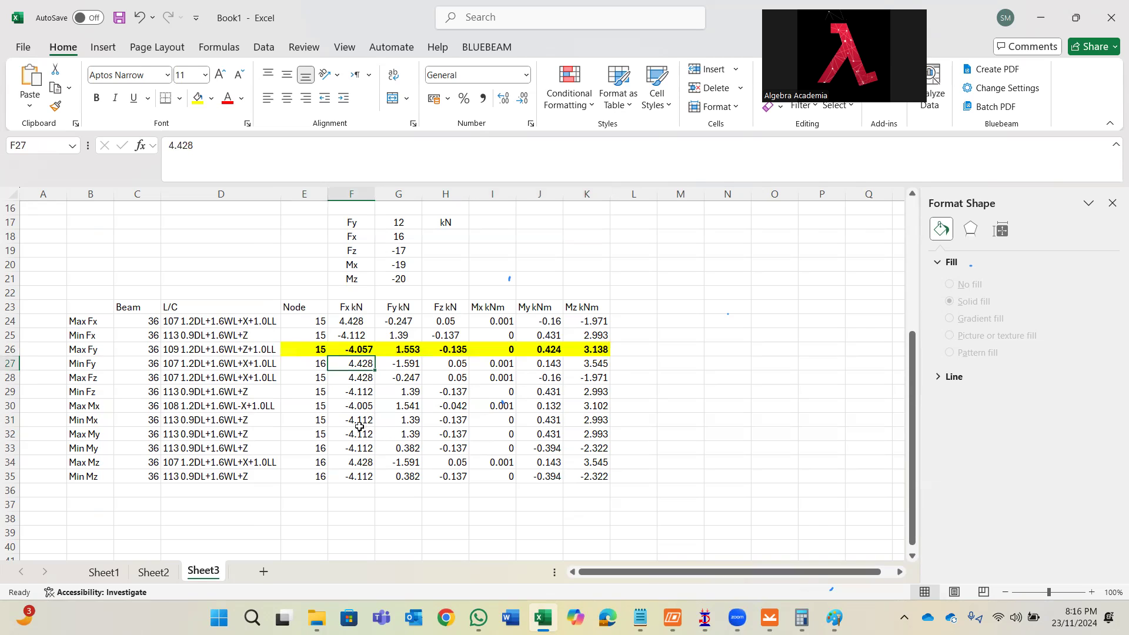
{"action": "left_click", "coordinate": [362, 349]}
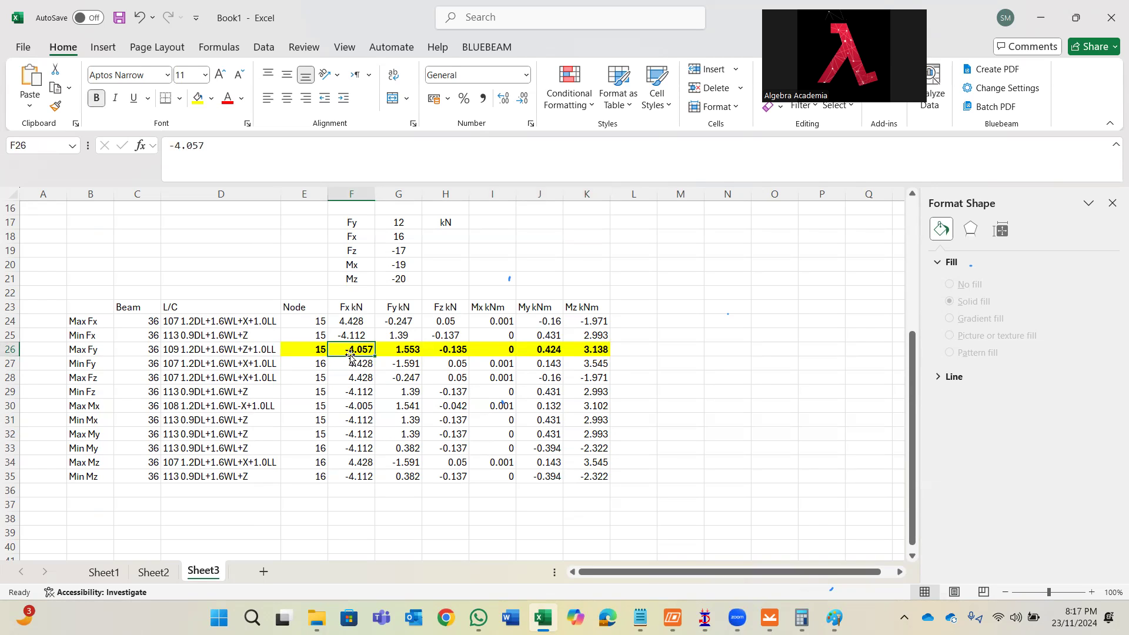
{"action": "left_click", "coordinate": [585, 353]}
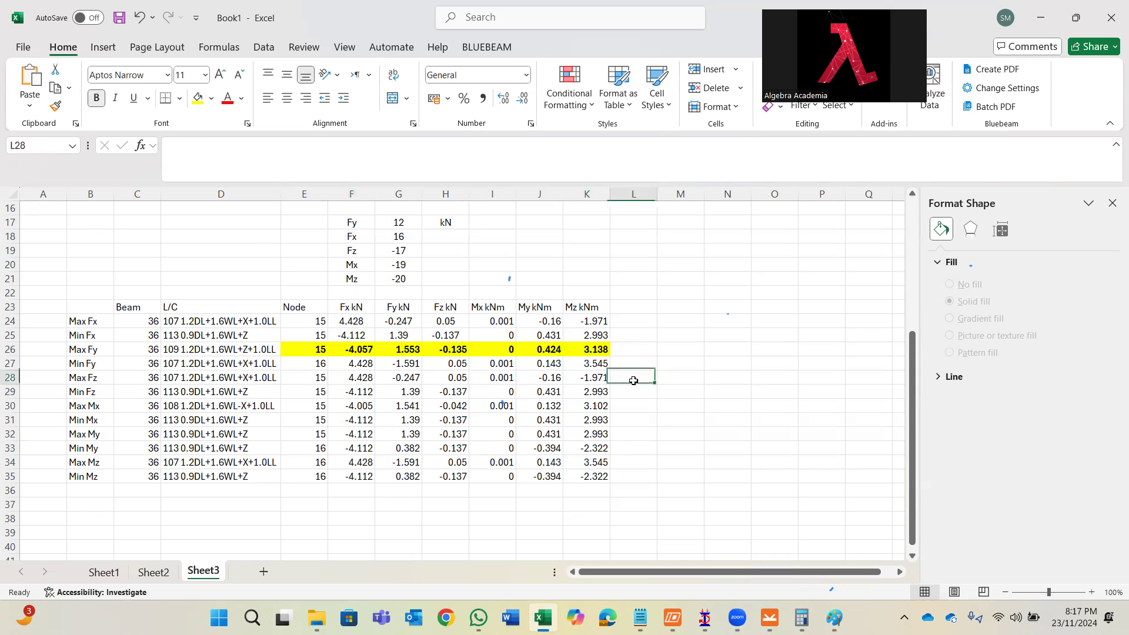
- Copy the design force block in F17:H21 and paste it below the beam 36 table starting at F37
{"action": "left_click", "coordinate": [277, 520]}
{"action": "left_click", "coordinate": [349, 521]}
{"action": "left_click_drag", "start_coordinate": [365, 226], "coordinate": [447, 279]}
{"action": "key", "text": "ctrl+c"}
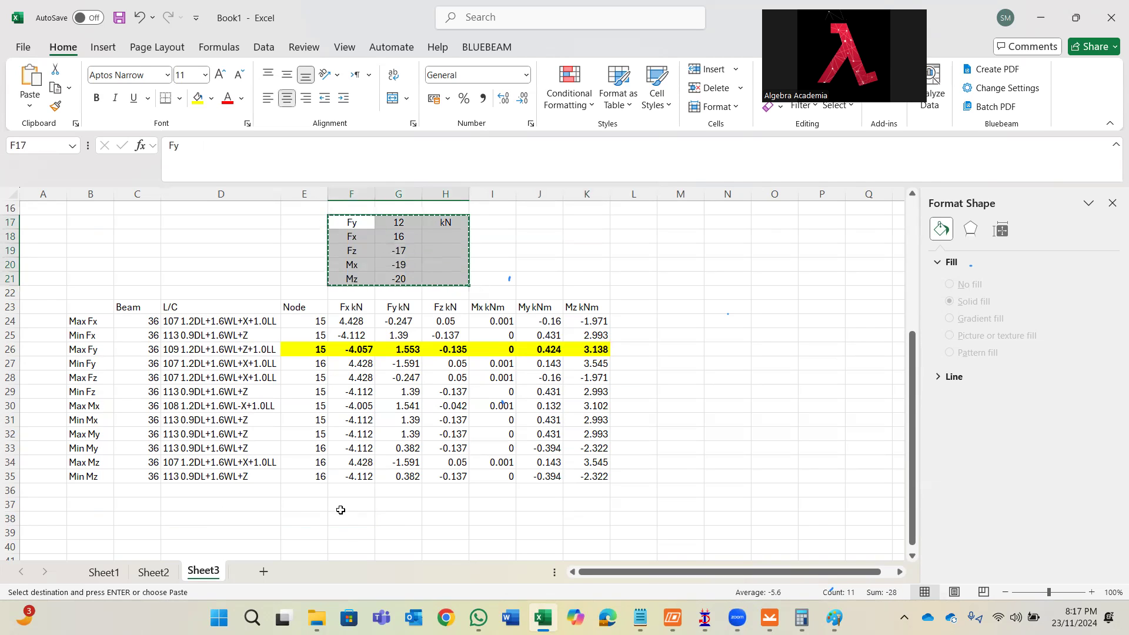
{"action": "left_click", "coordinate": [341, 507]}
{"action": "key", "text": "ctrl+v"}
- Enter -4 as the Fy value in the pasted force block
{"action": "left_click", "coordinate": [401, 507]}
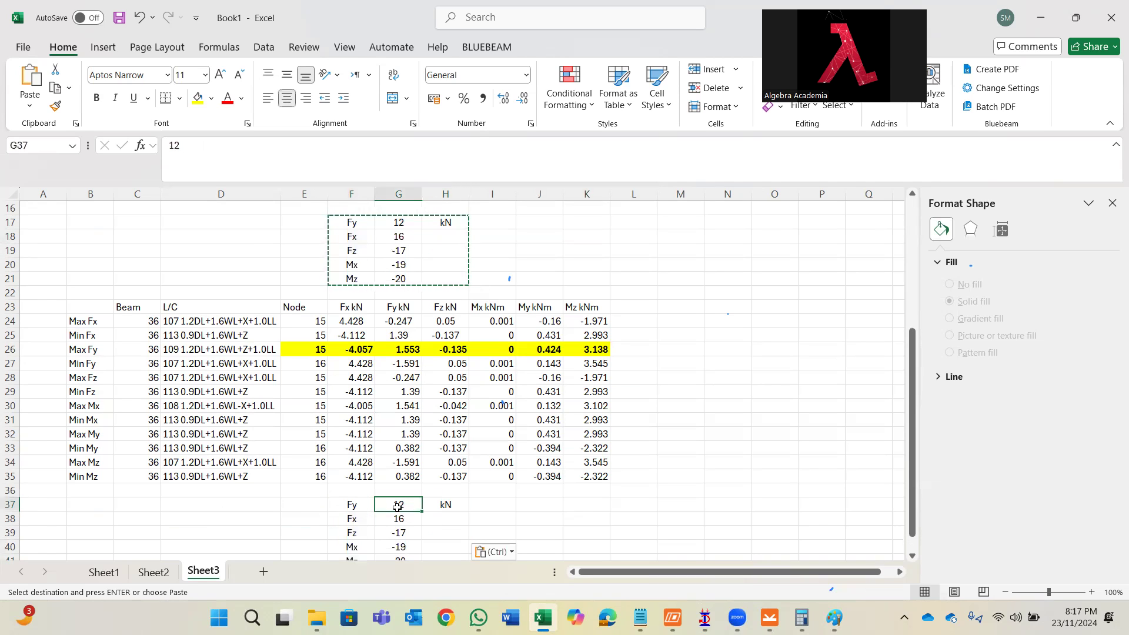
{"action": "type", "text": "-4"}
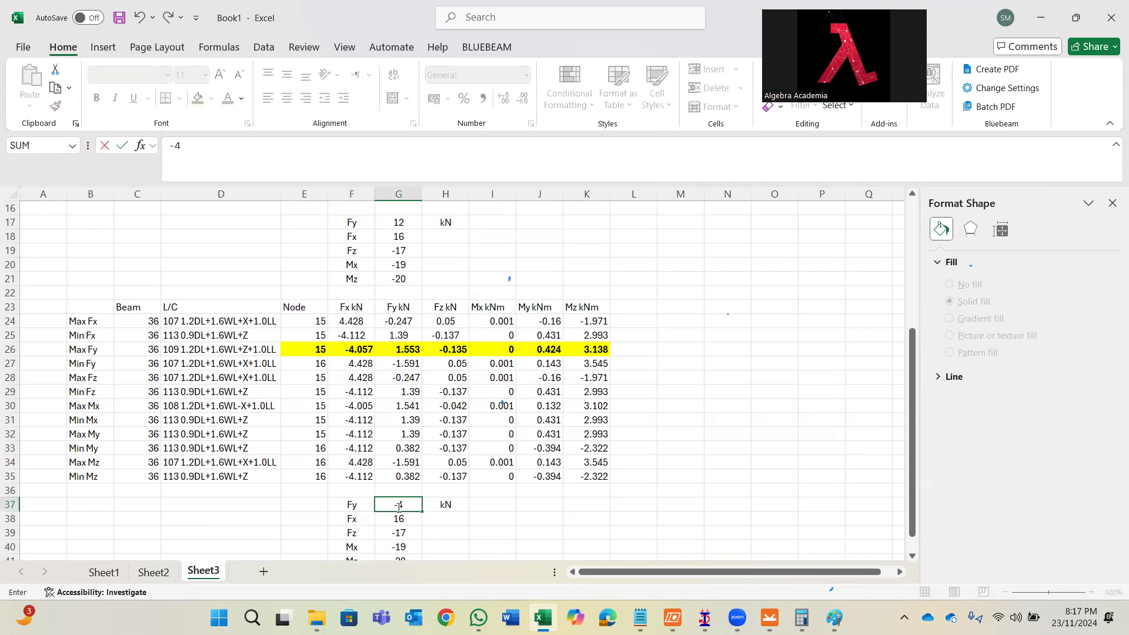
{"action": "left_click", "coordinate": [438, 529]}
- Set Fx to -4 in the pasted force block and add the note "Tension" in cell I38
{"action": "left_click", "coordinate": [412, 518]}
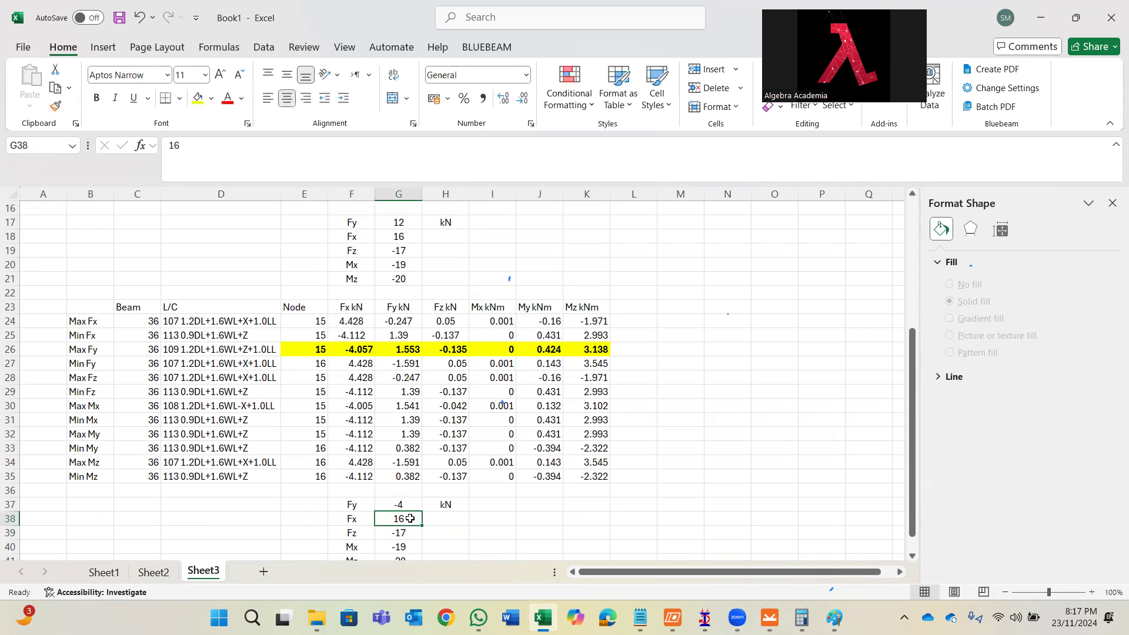
{"action": "double_click", "coordinate": [363, 506]}
{"action": "key", "text": "Escape"}
{"action": "left_click", "coordinate": [387, 516]}
{"action": "type", "text": "-4"}
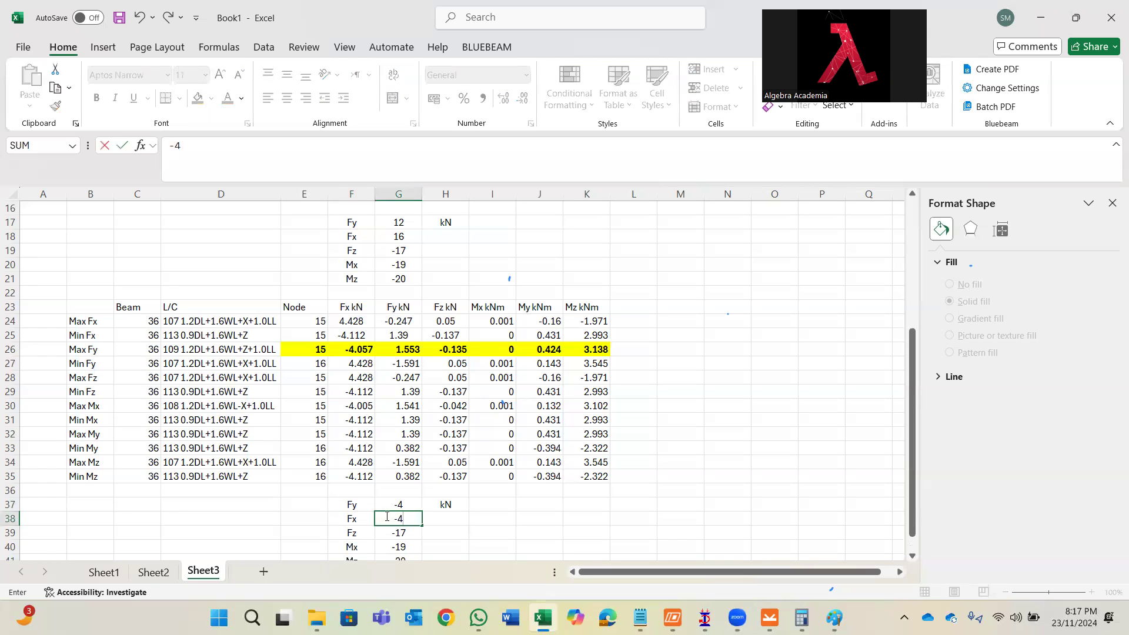
{"action": "left_click", "coordinate": [462, 516]}
{"action": "left_click", "coordinate": [472, 518]}
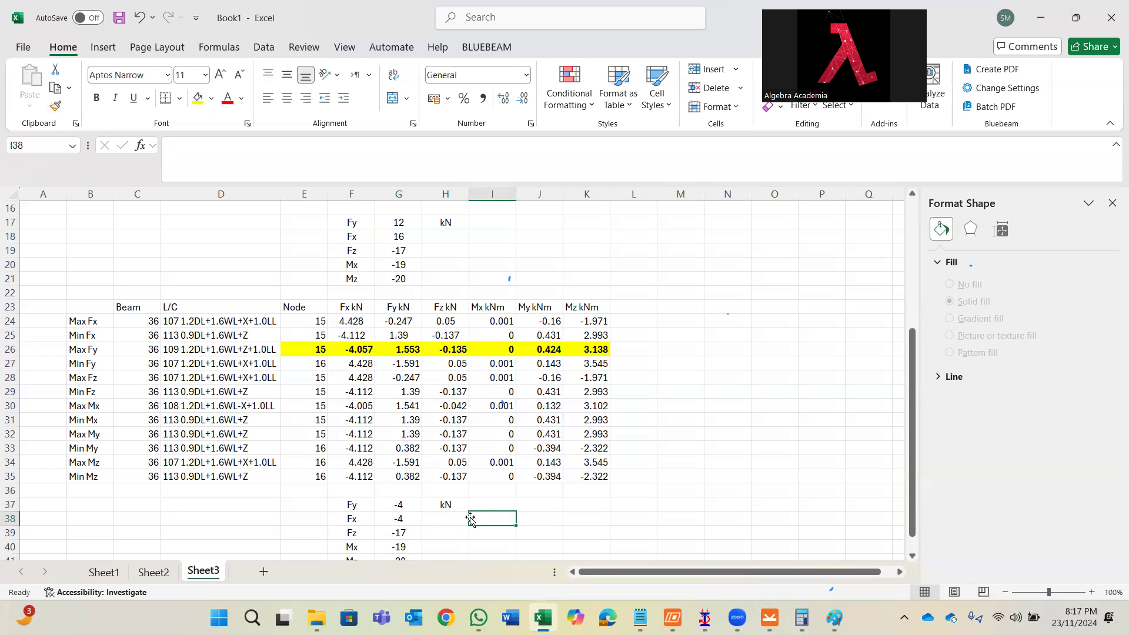
{"action": "type", "text": "Tension"}
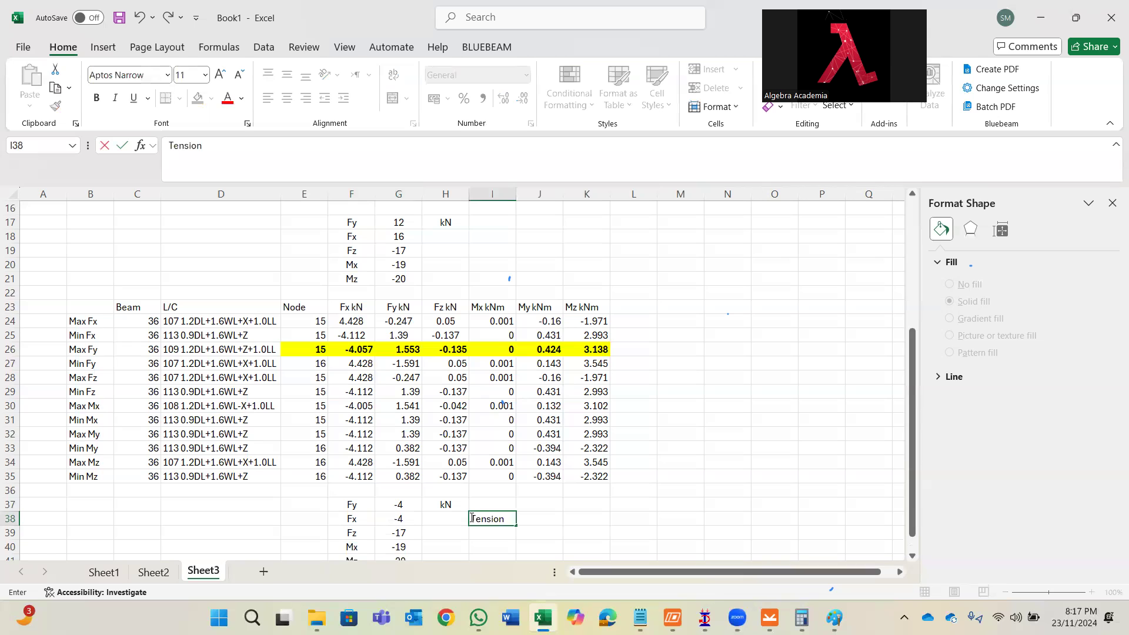
{"action": "left_click", "coordinate": [553, 521]}
- Set Fy to 2 and Fz to 0 in the beam 36 force block
{"action": "left_click", "coordinate": [412, 511]}
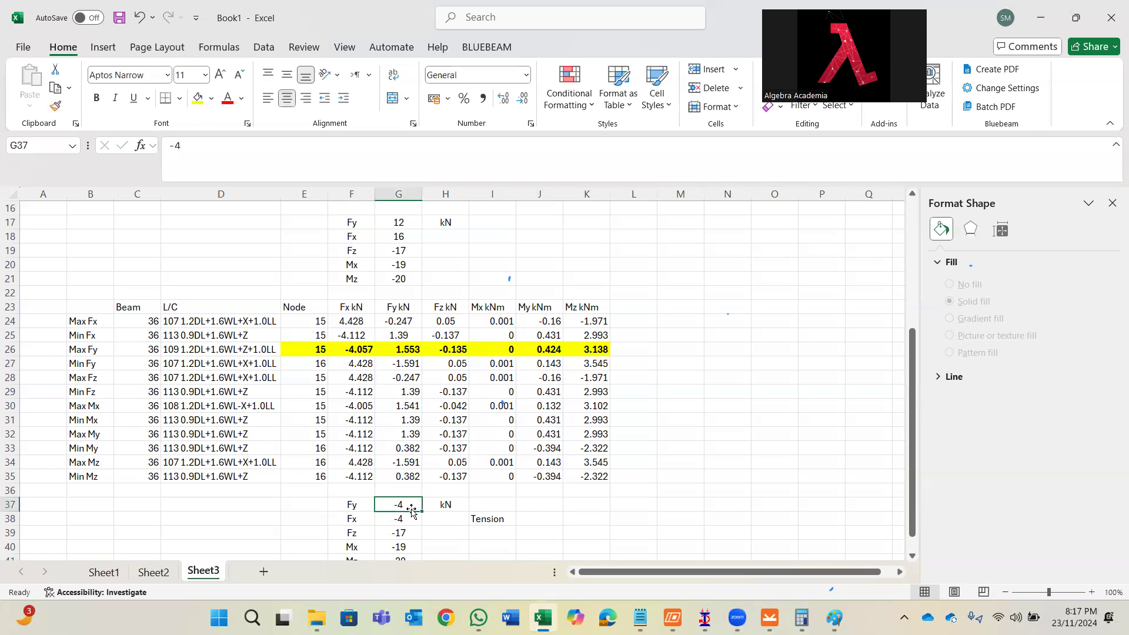
{"action": "type", "text": "2"}
{"action": "left_click", "coordinate": [404, 537]}
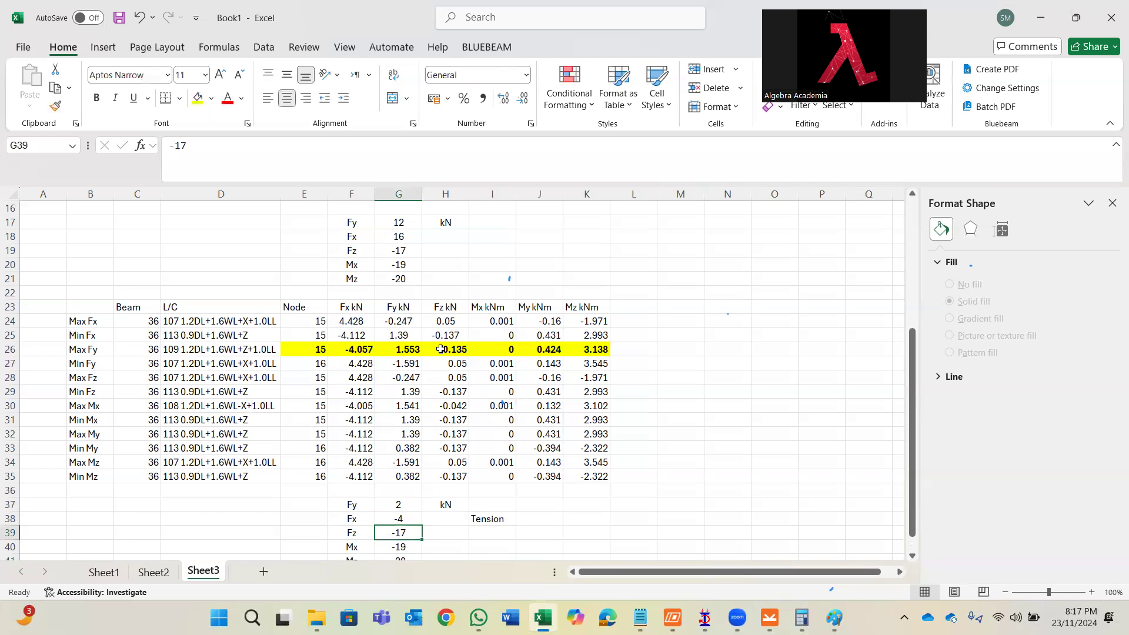
{"action": "type", "text": "1"}
{"action": "left_click", "coordinate": [442, 533]}
{"action": "left_click", "coordinate": [409, 532]}
{"action": "type", "text": "-1"}
{"action": "scroll", "coordinate": [444, 484], "scroll_direction": "down", "scroll_amount": 1}
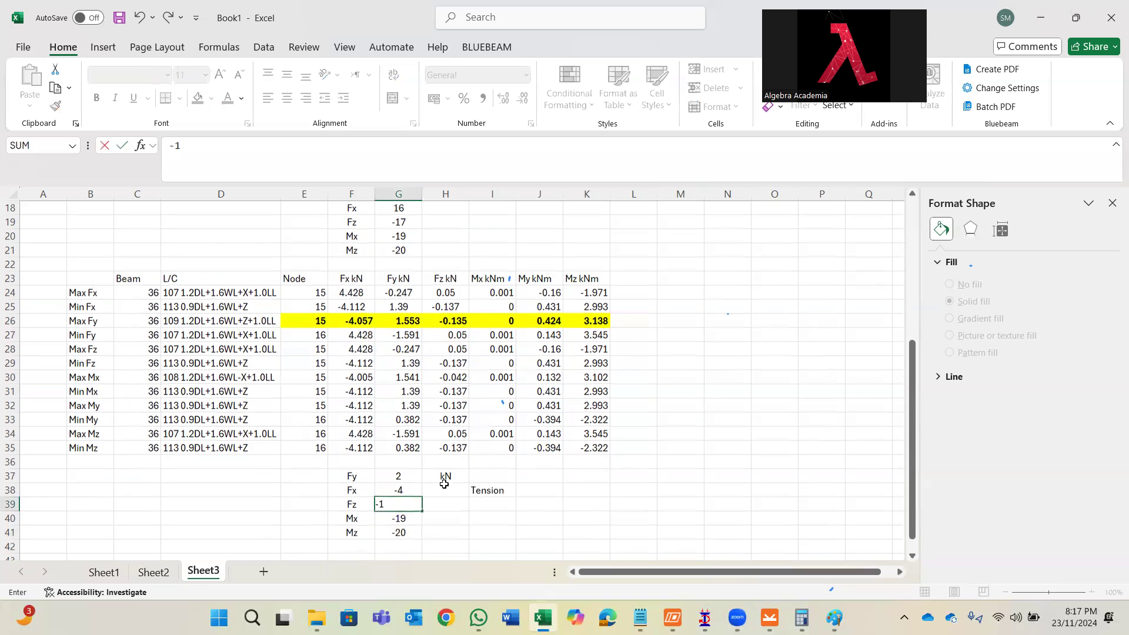
{"action": "left_click", "coordinate": [491, 506]}
{"action": "left_click", "coordinate": [403, 492]}
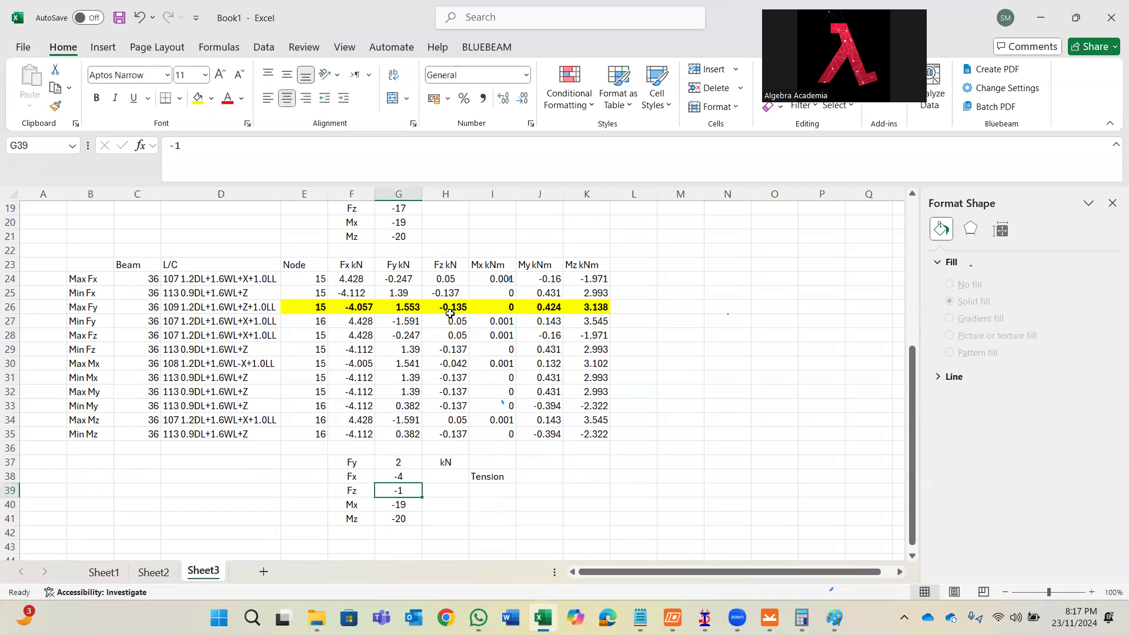
{"action": "type", "text": "0"}
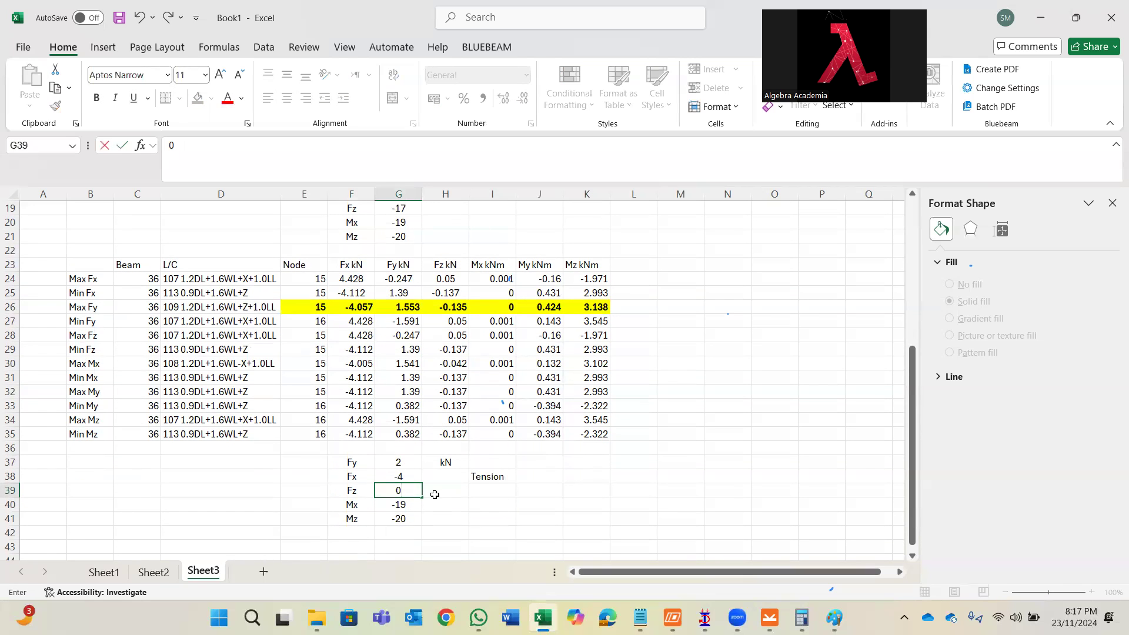
- Set Mx to 0 and Mz to 4 in the beam 36 force block
{"action": "left_click", "coordinate": [414, 507]}
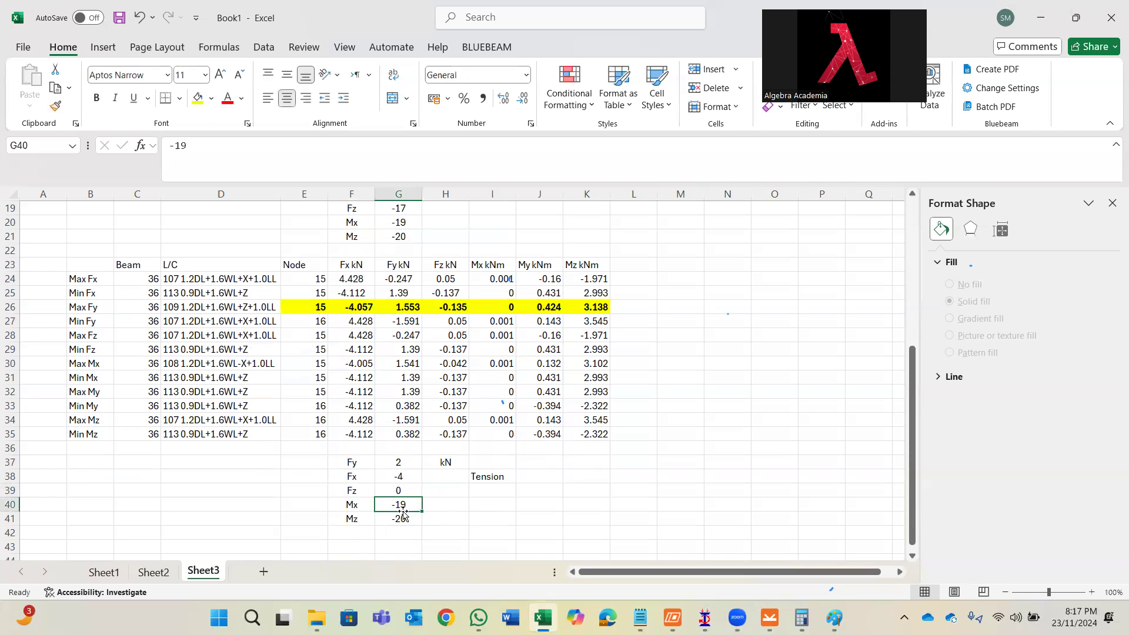
{"action": "type", "text": "0"}
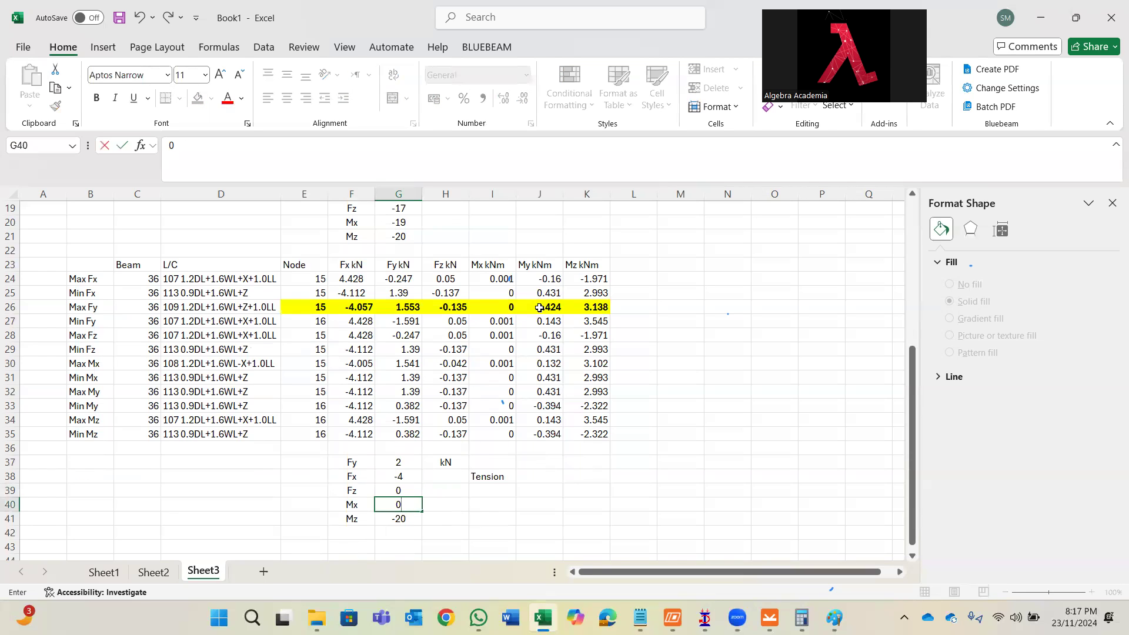
{"action": "left_click", "coordinate": [398, 518]}
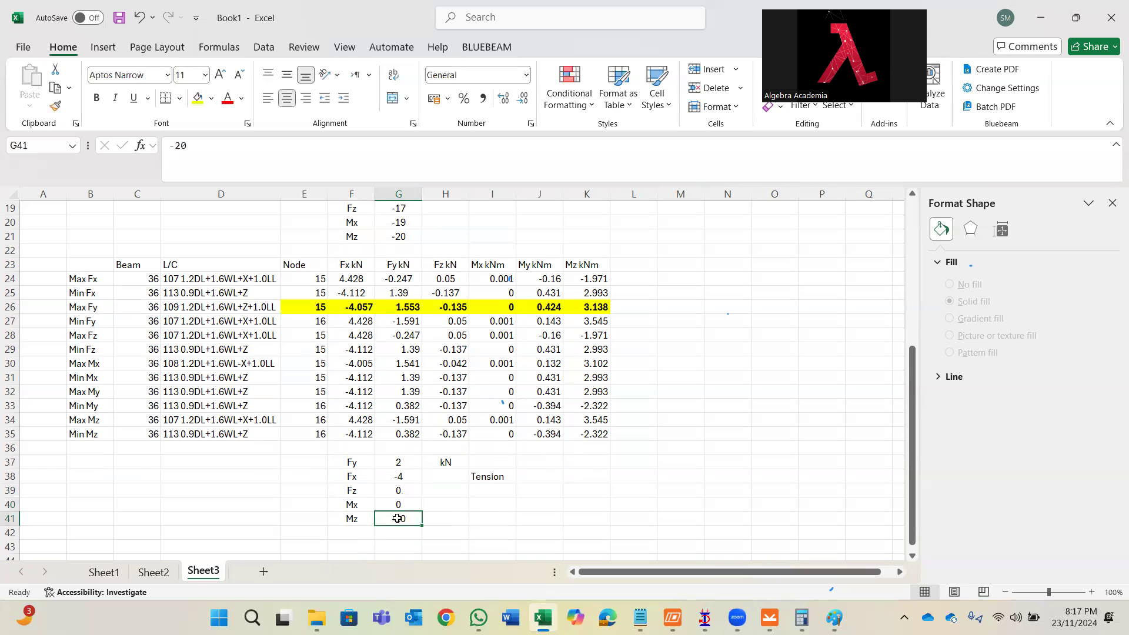
{"action": "type", "text": "4"}
{"action": "key", "text": "Tab"}
{"action": "left_click", "coordinate": [534, 518]}
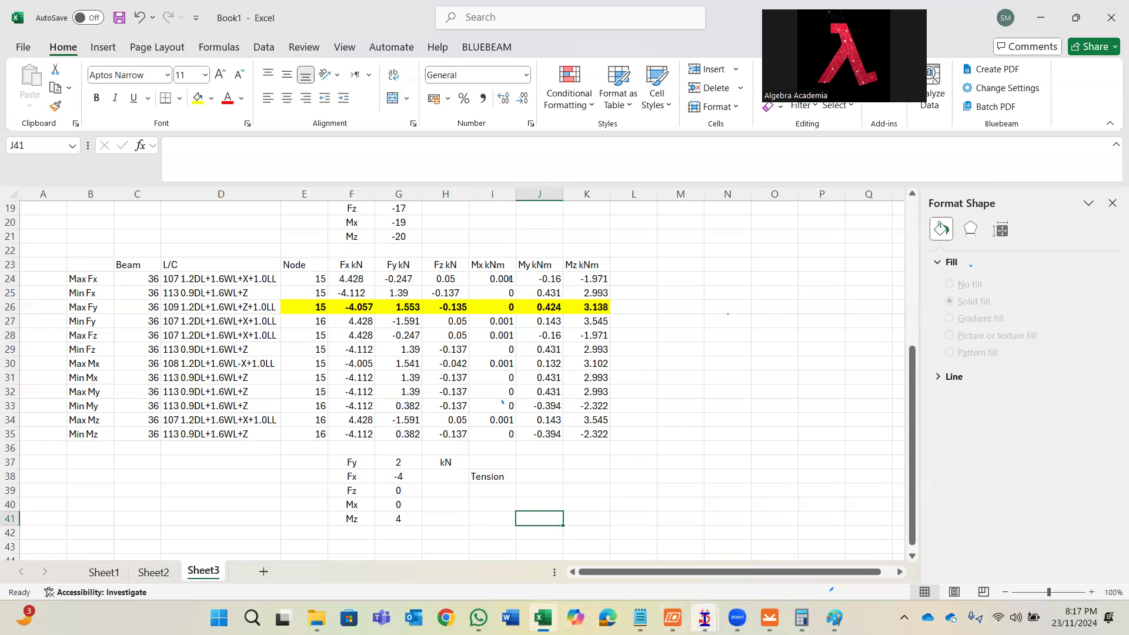
- Switch to IDEA StatiCa and start a new project in the Connection application
{"action": "left_click", "coordinate": [673, 618]}
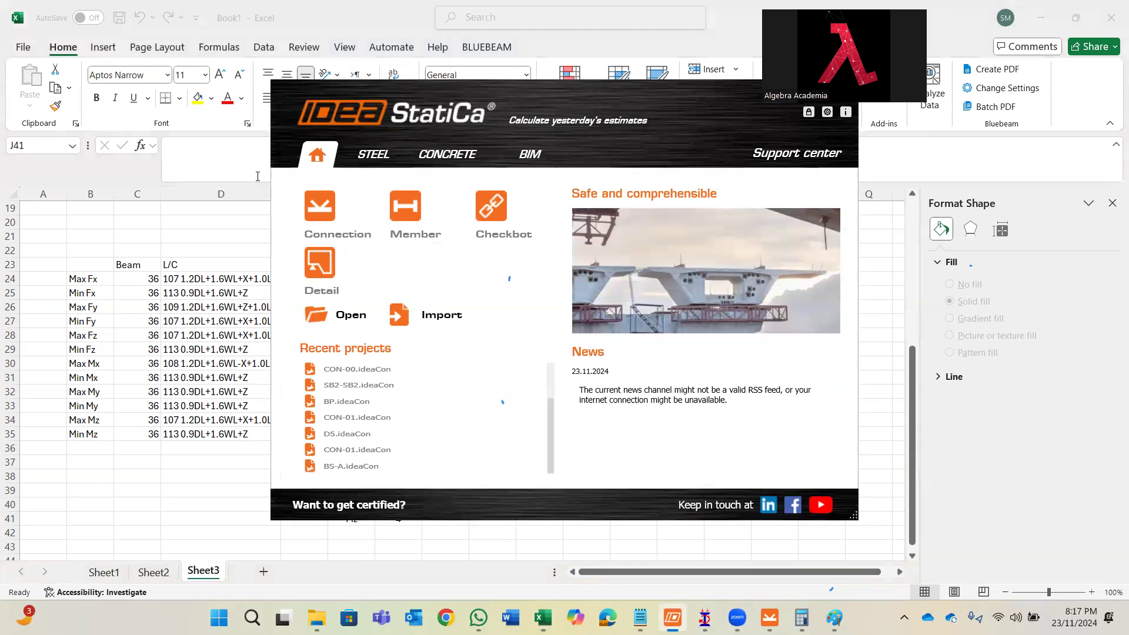
{"action": "left_click", "coordinate": [313, 211]}
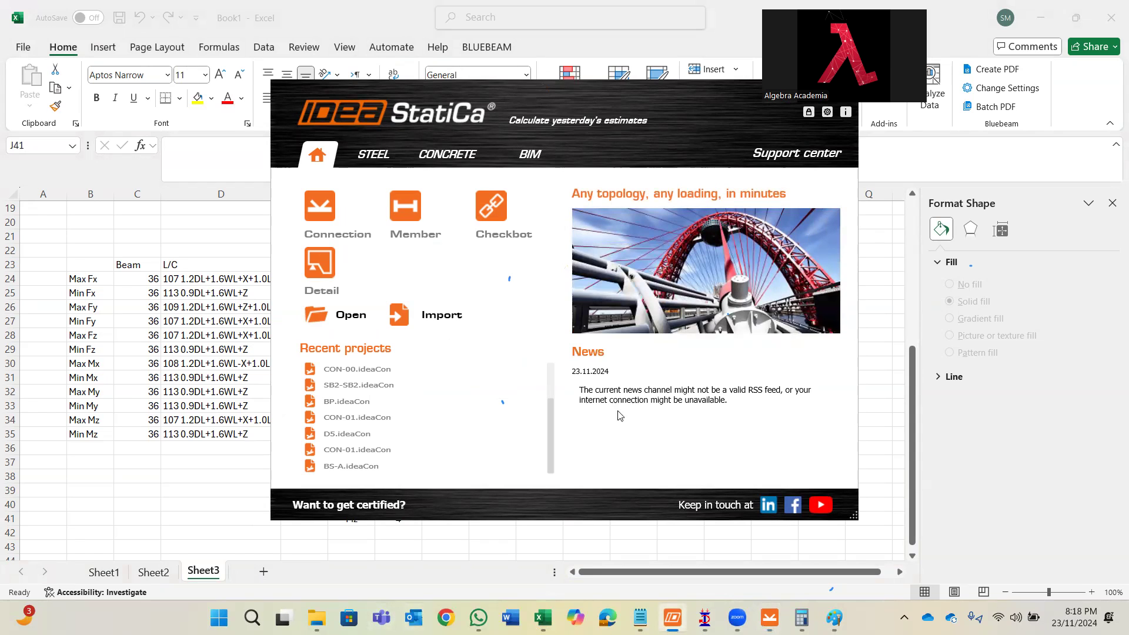
{"action": "left_click", "coordinate": [359, 238]}
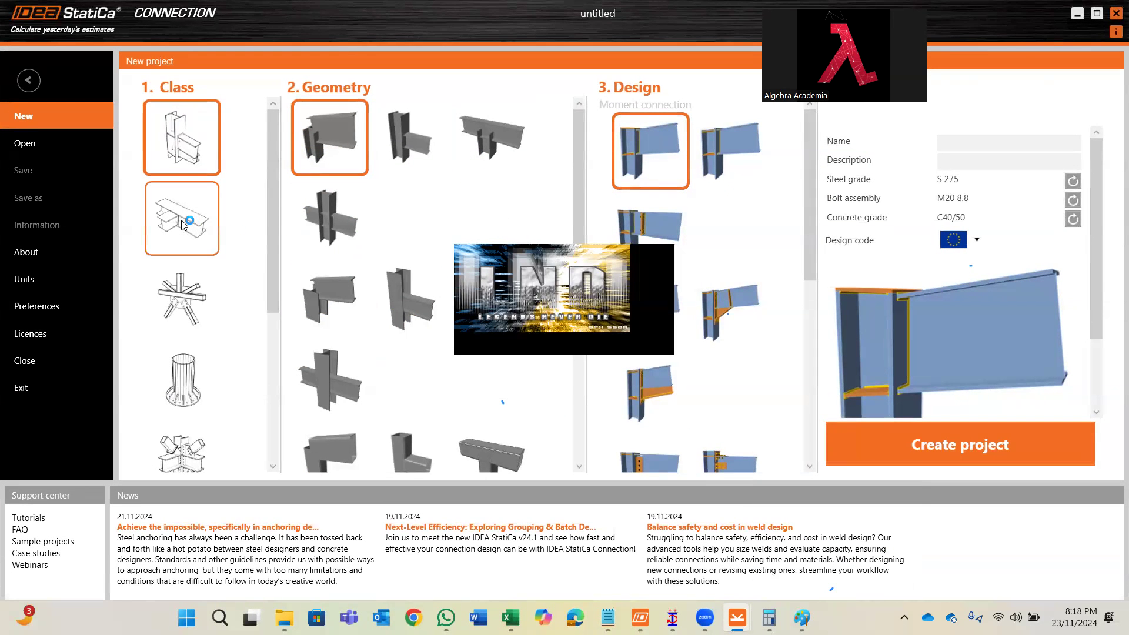
{"action": "left_click", "coordinate": [394, 121]}
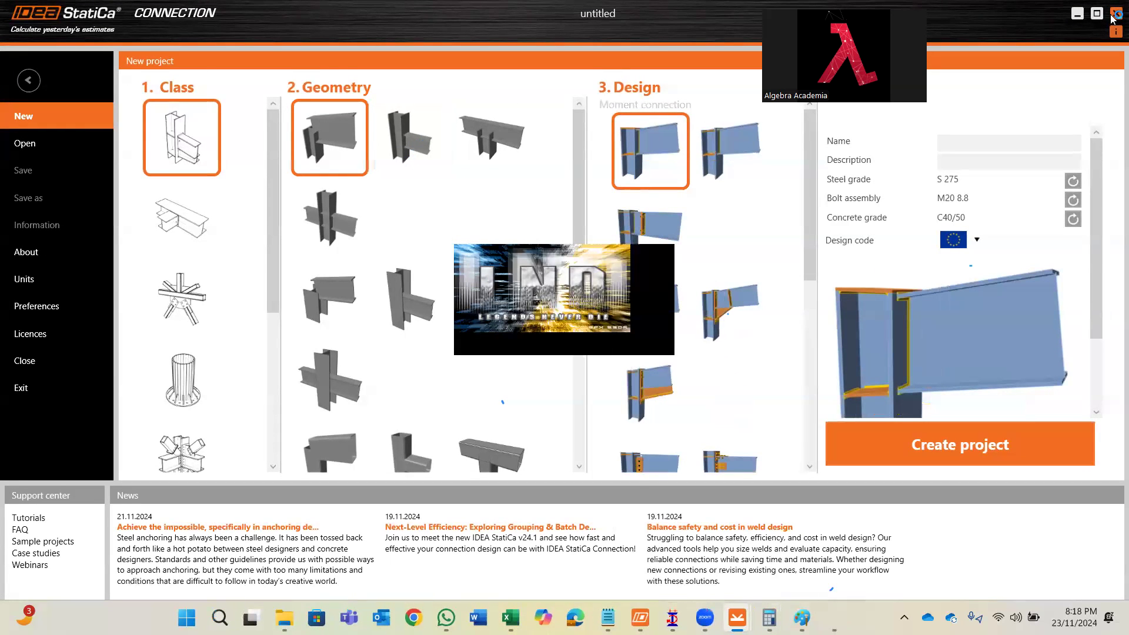
- Choose the column-beam connection class and the geometry with one beam framing into a continuous I-section column
{"action": "left_click", "coordinate": [165, 226]}
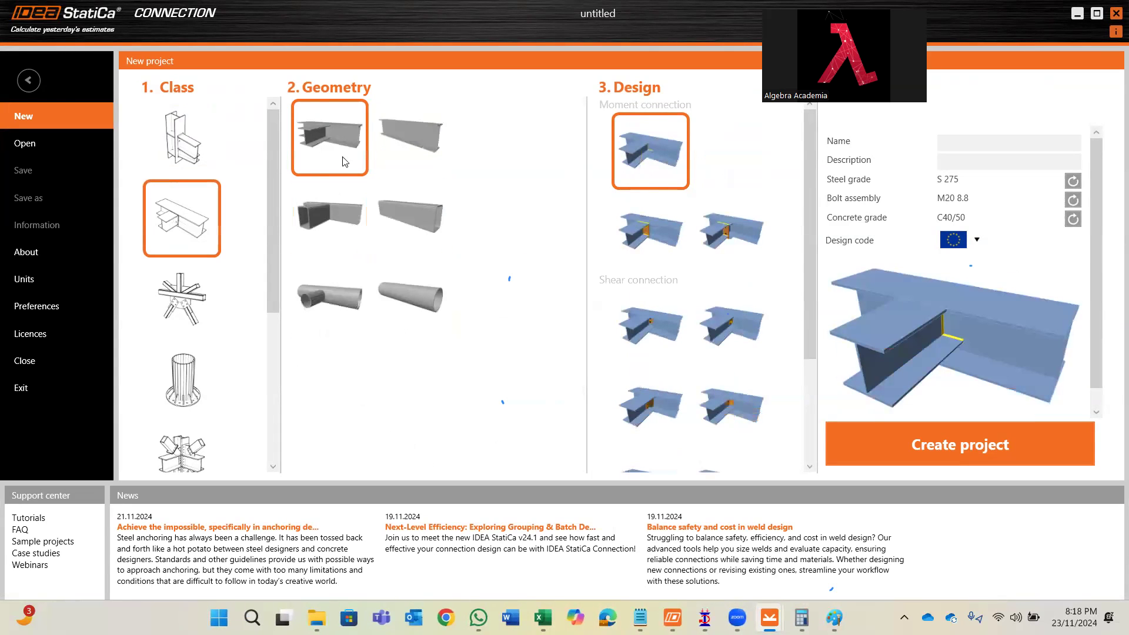
{"action": "left_click", "coordinate": [196, 145]}
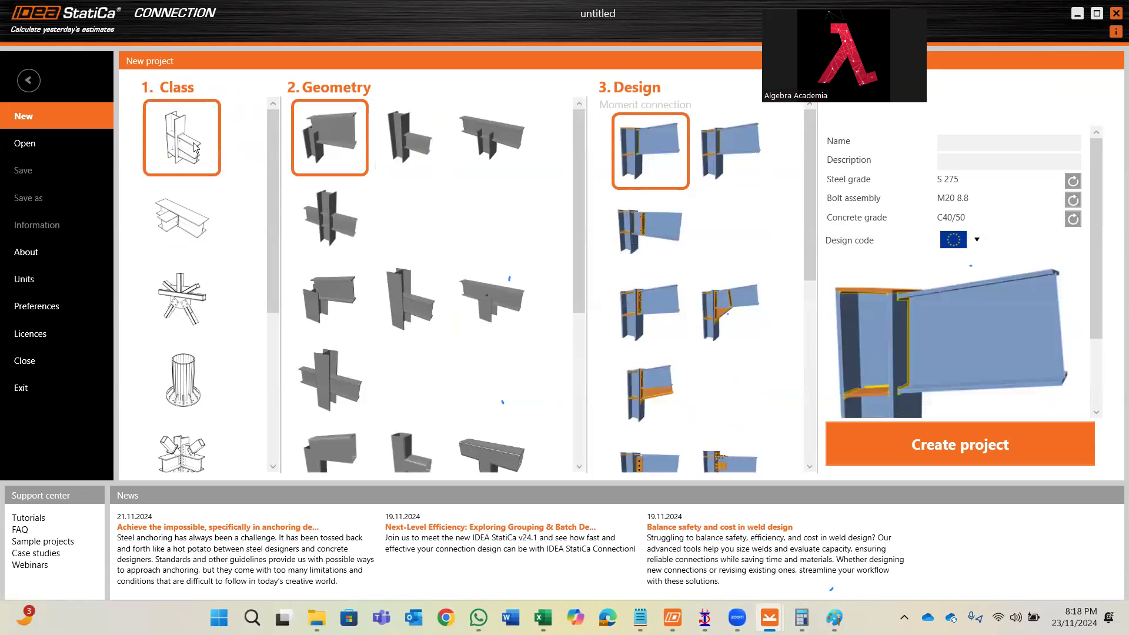
{"action": "left_click", "coordinate": [409, 130]}
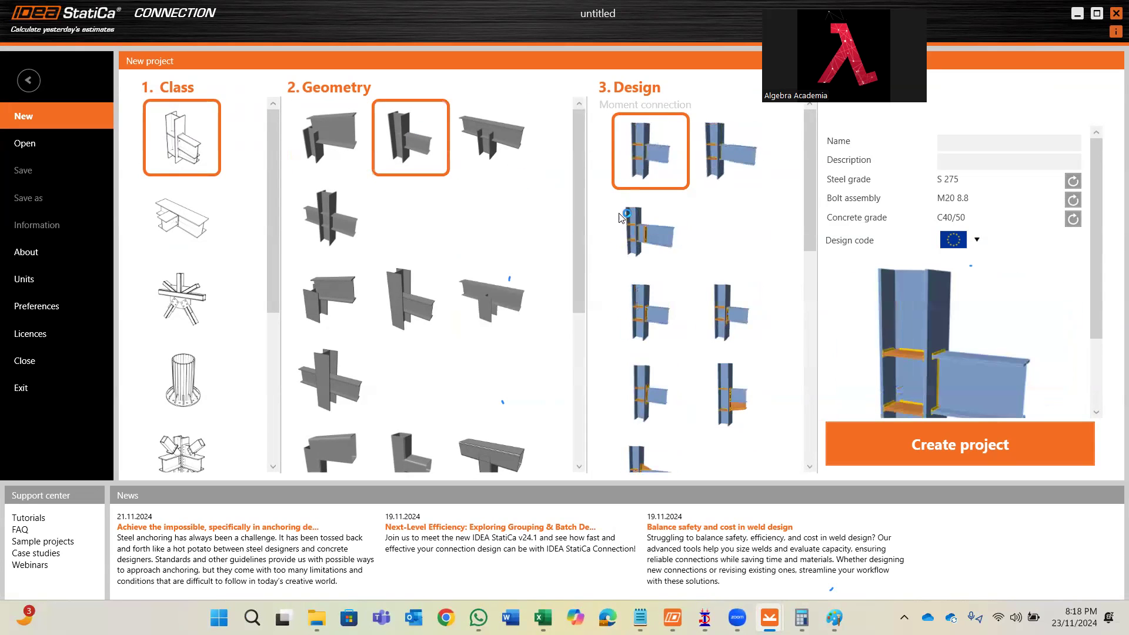
- Create the project from the bolted end-plate moment connection design with column stiffeners, and view the stiffener operation's properties
{"action": "scroll", "coordinate": [729, 218], "scroll_direction": "down", "scroll_amount": 3}
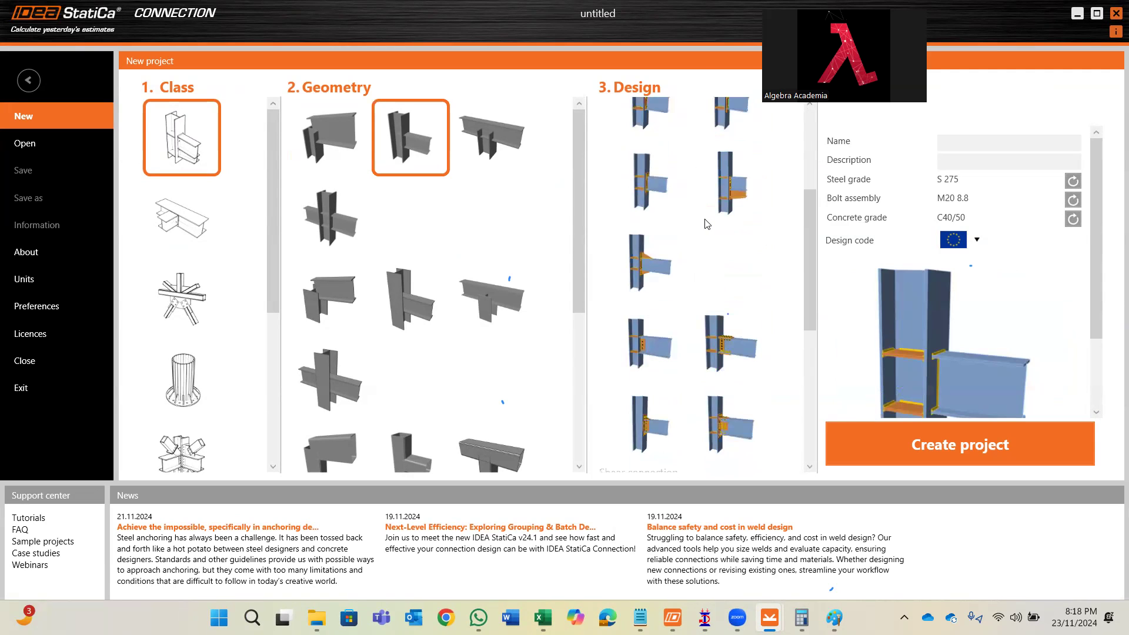
{"action": "scroll", "coordinate": [707, 224], "scroll_direction": "down", "scroll_amount": 2}
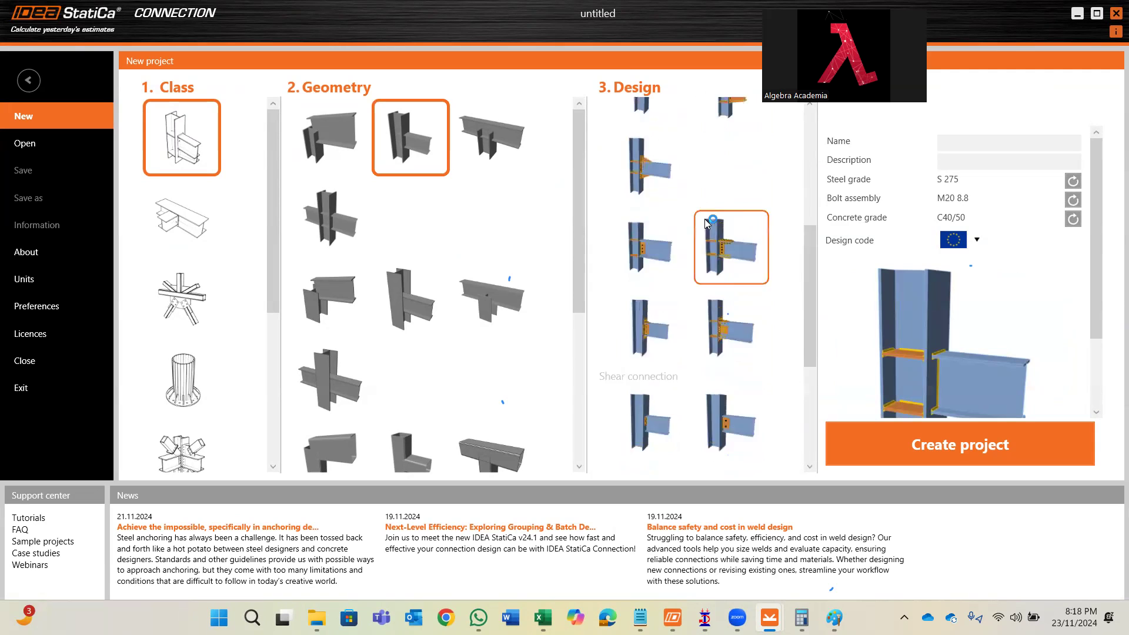
{"action": "left_click", "coordinate": [710, 154]}
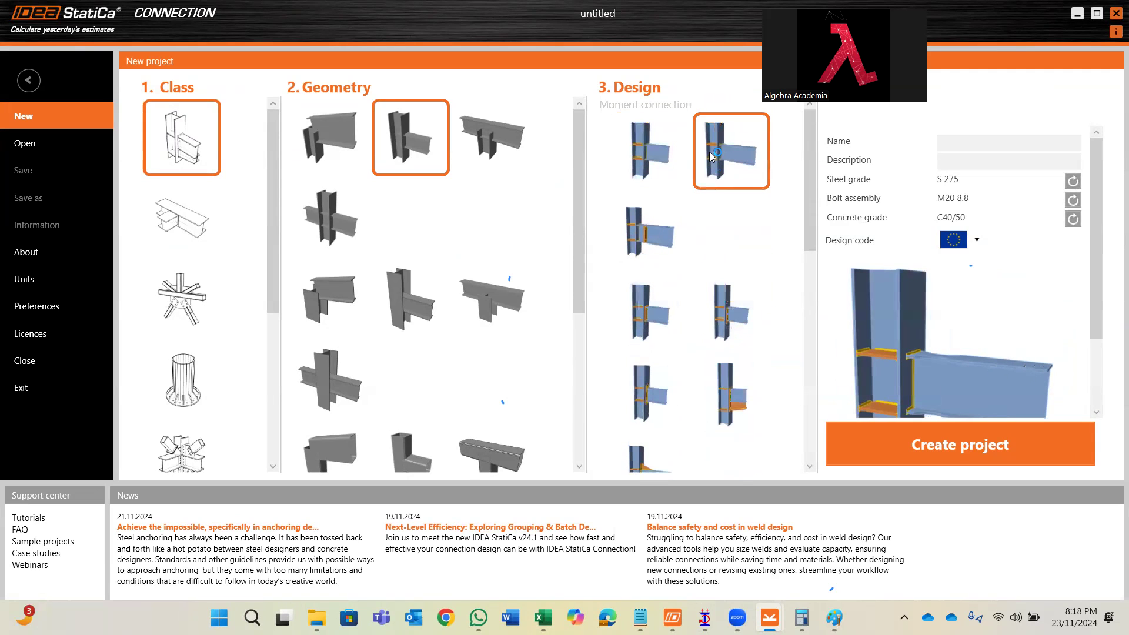
{"action": "left_click", "coordinate": [661, 224]}
{"action": "left_click", "coordinate": [662, 313]}
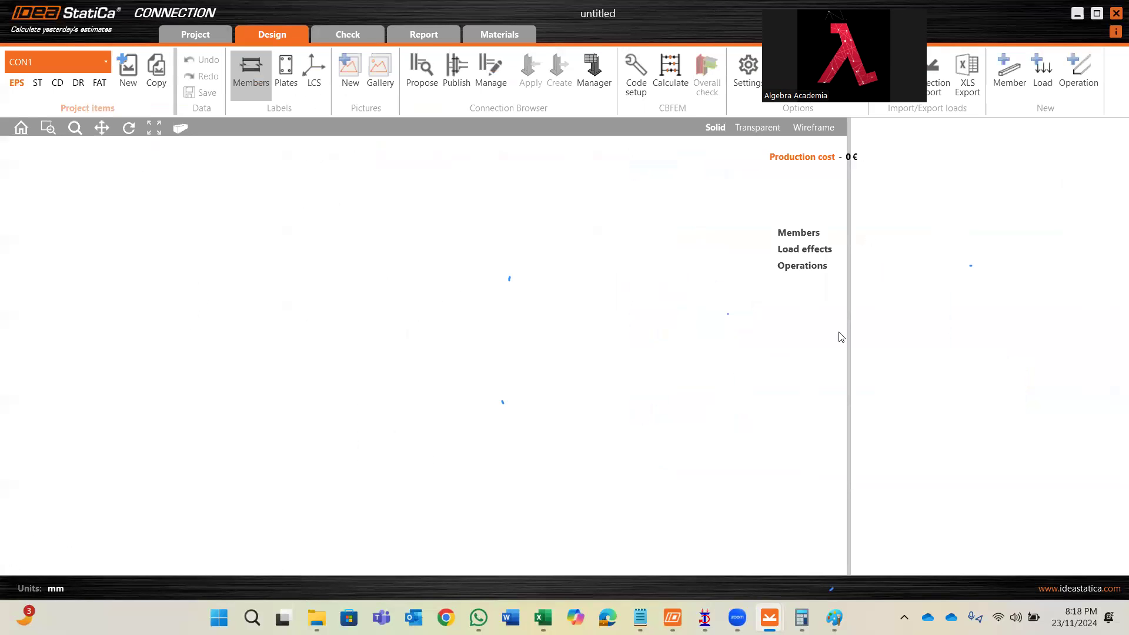
{"action": "left_click", "coordinate": [806, 349]}
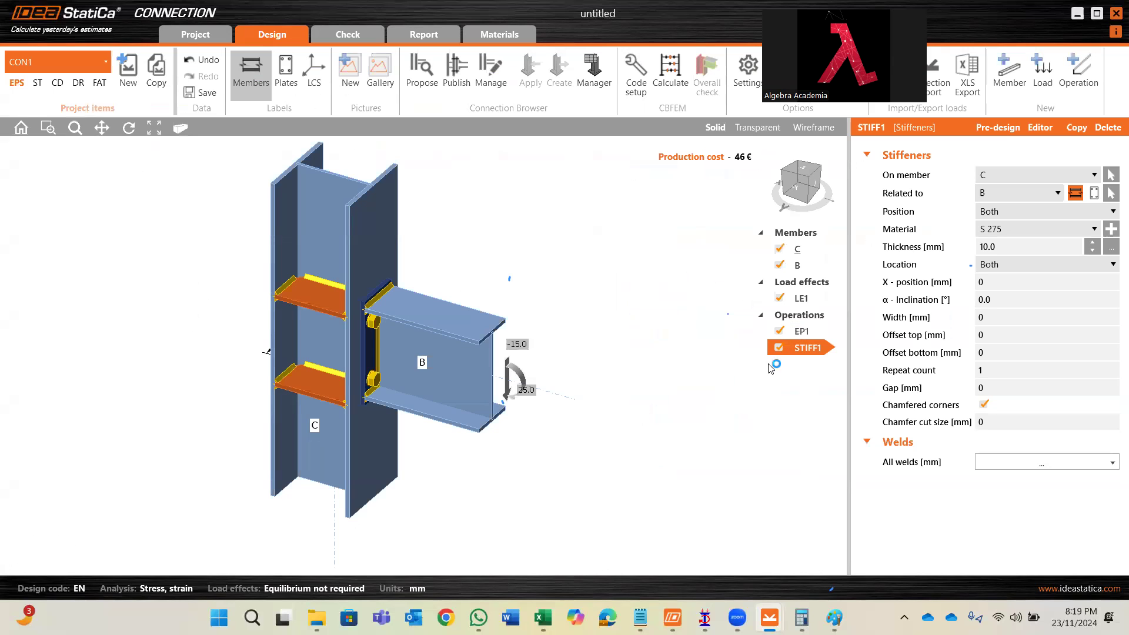
- Switch to STAAD.Pro and look up the section designation and properties of beam 36
{"action": "mouse_move", "coordinate": [705, 618]}
{"action": "left_click", "coordinate": [606, 541]}
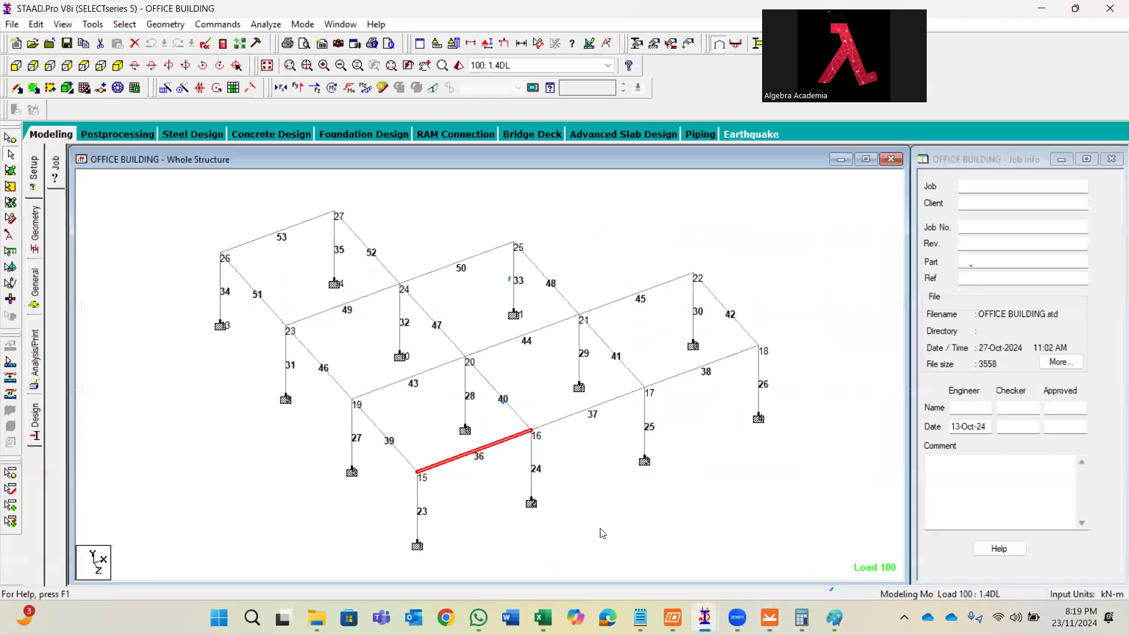
{"action": "double_click", "coordinate": [445, 466]}
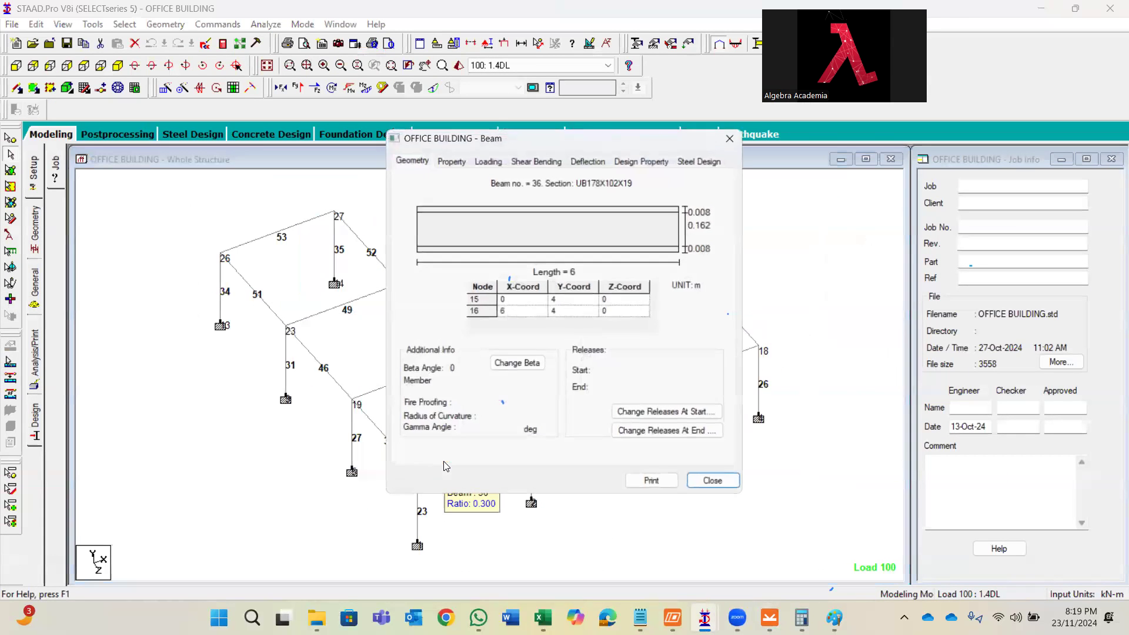
{"action": "left_click", "coordinate": [457, 162]}
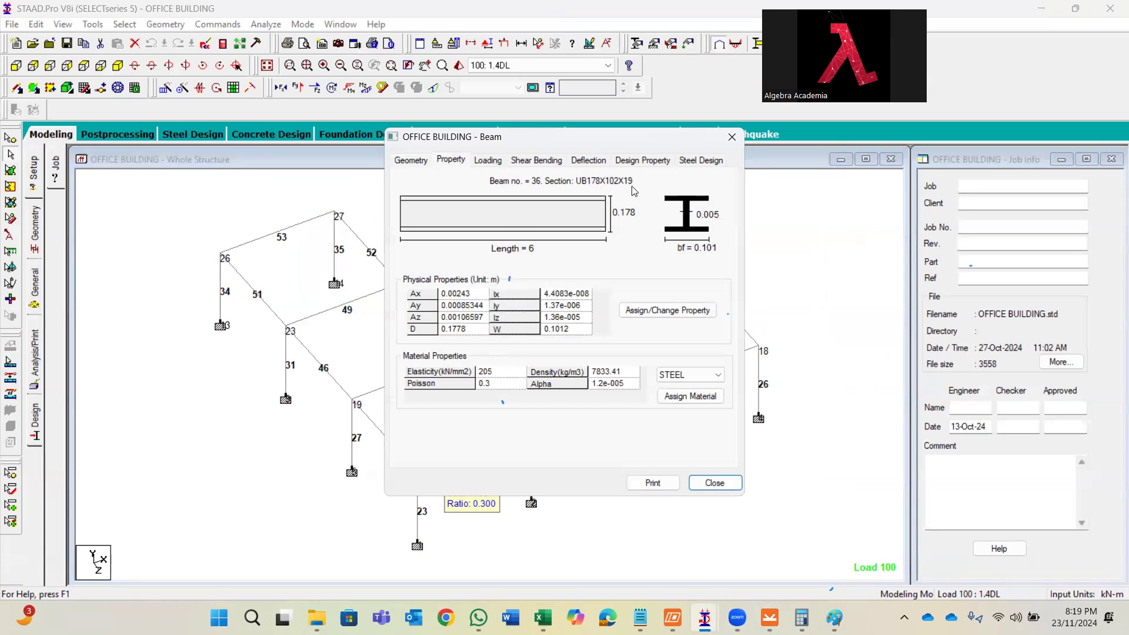
- Return to the IDEA StatiCa connection model and change member B's cross-section shape to UB 178 x 102 x 19
{"action": "mouse_move", "coordinate": [770, 618]}
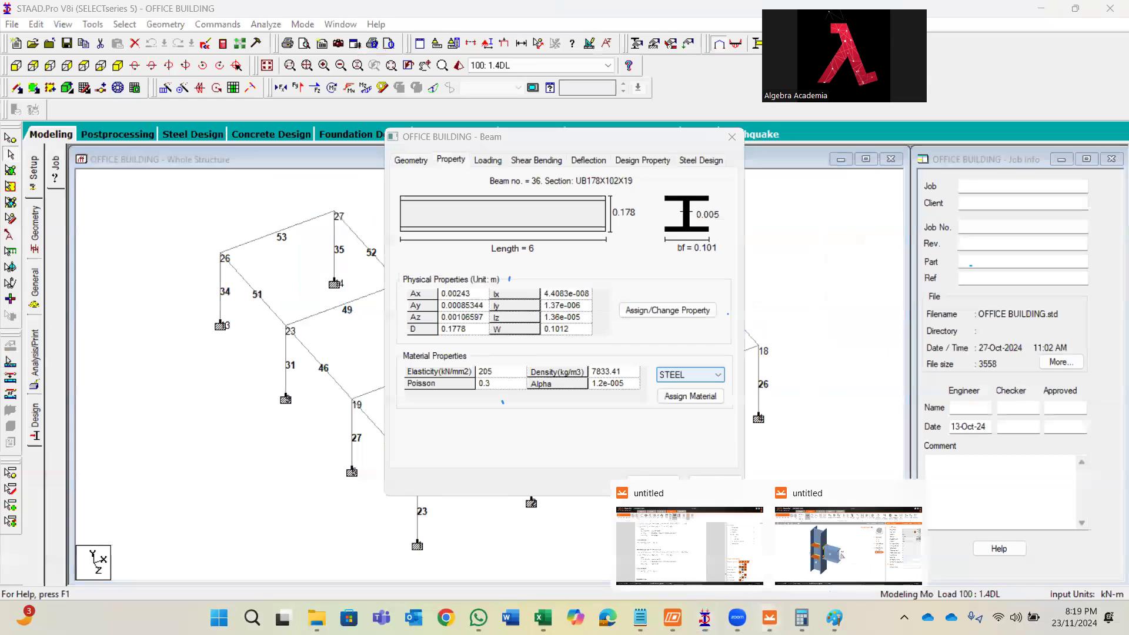
{"action": "left_click", "coordinate": [801, 541]}
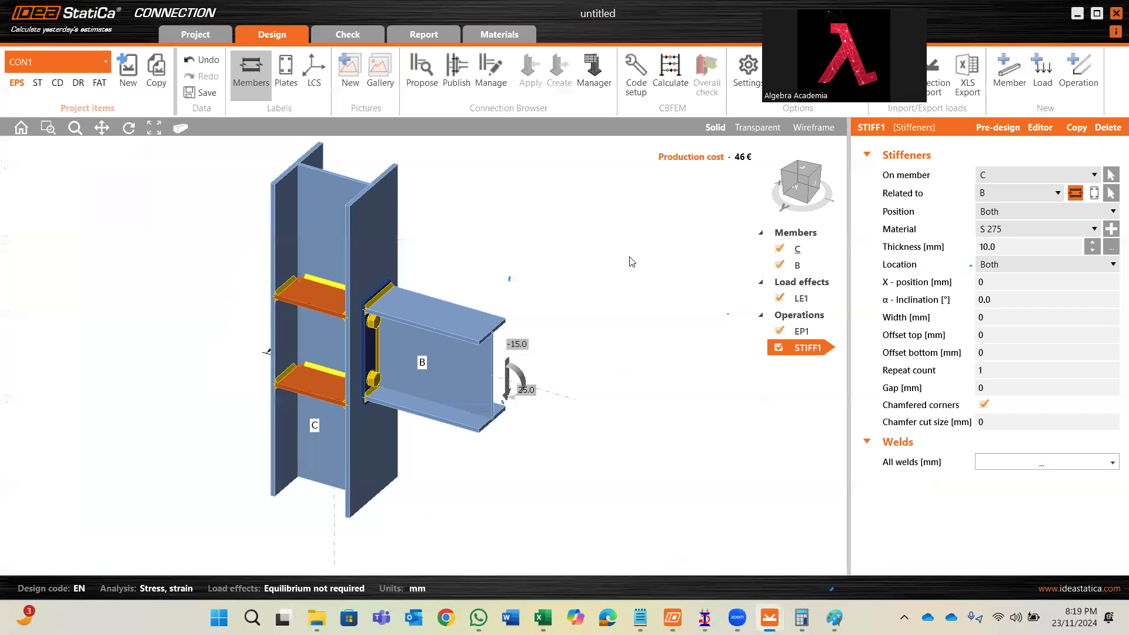
{"action": "left_click", "coordinate": [798, 249]}
{"action": "left_click", "coordinate": [804, 264]}
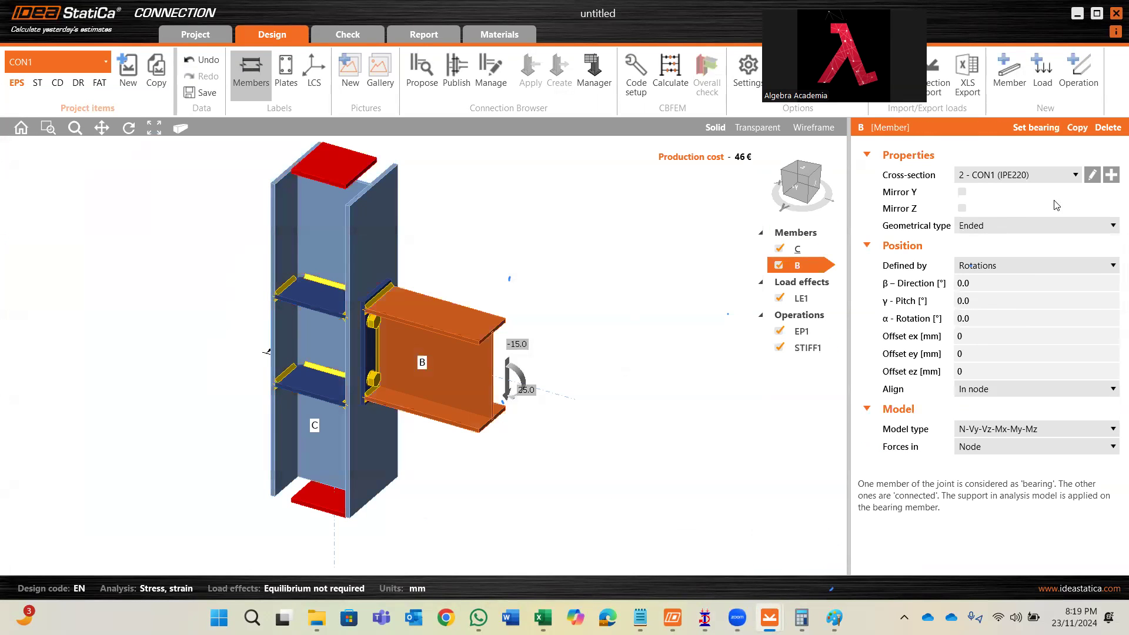
{"action": "left_click", "coordinate": [1093, 175]}
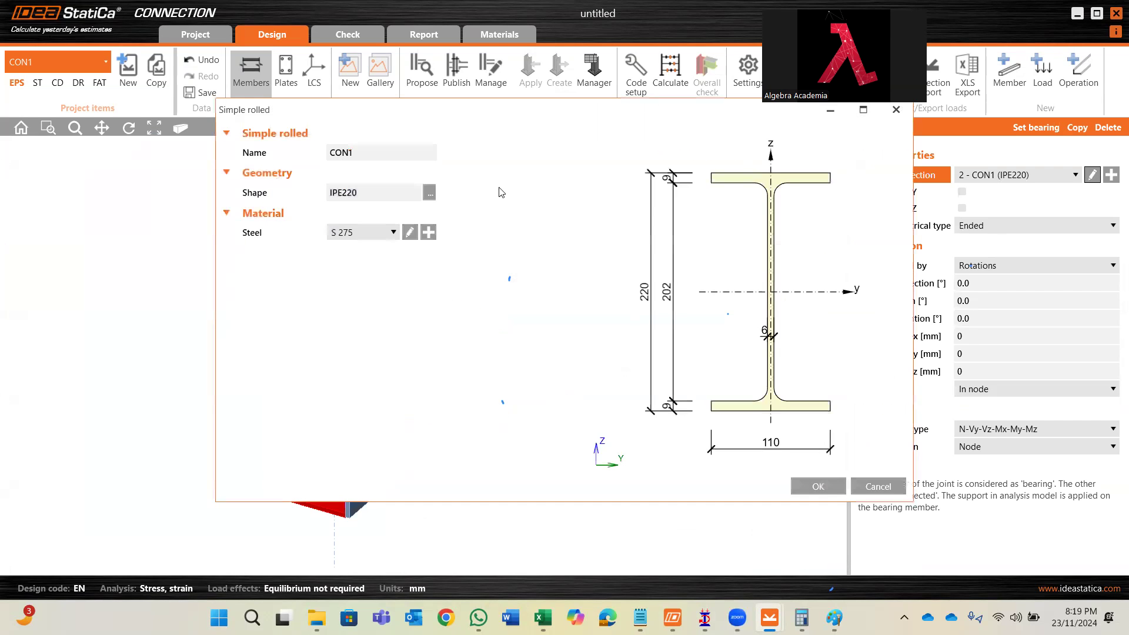
{"action": "left_click", "coordinate": [430, 193]}
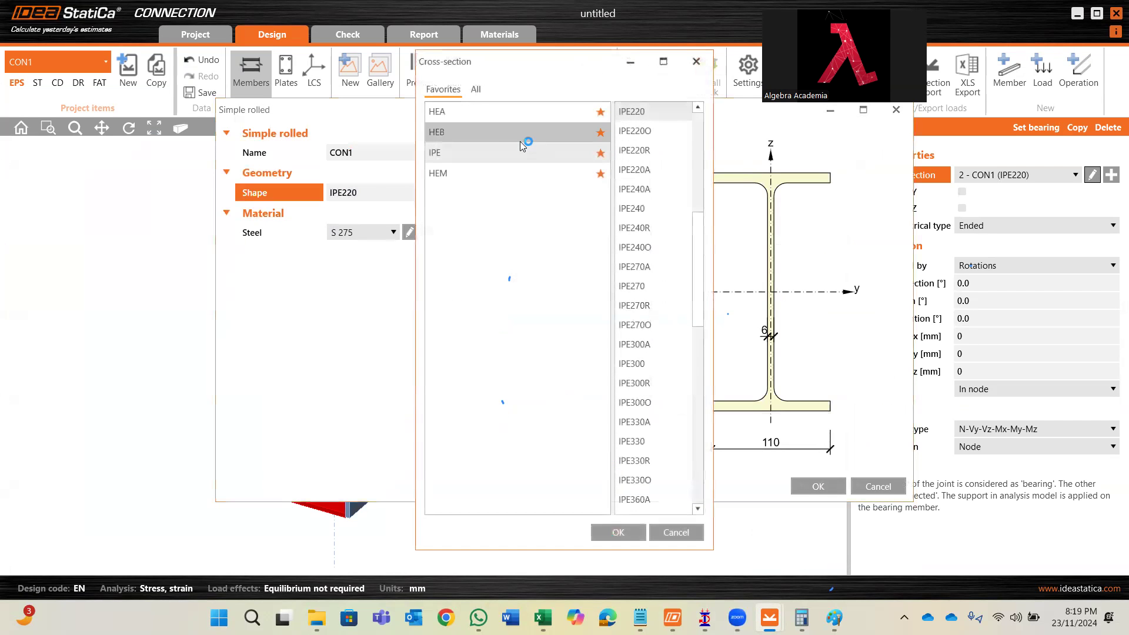
{"action": "left_click", "coordinate": [476, 89]}
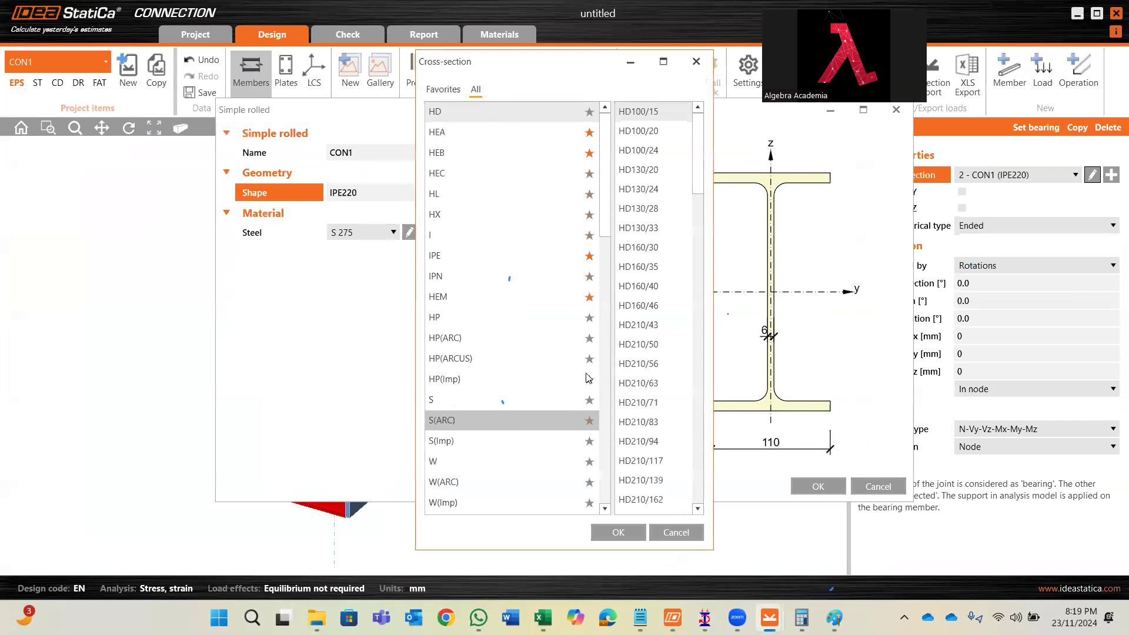
{"action": "left_click_drag", "start_coordinate": [609, 214], "coordinate": [606, 522]}
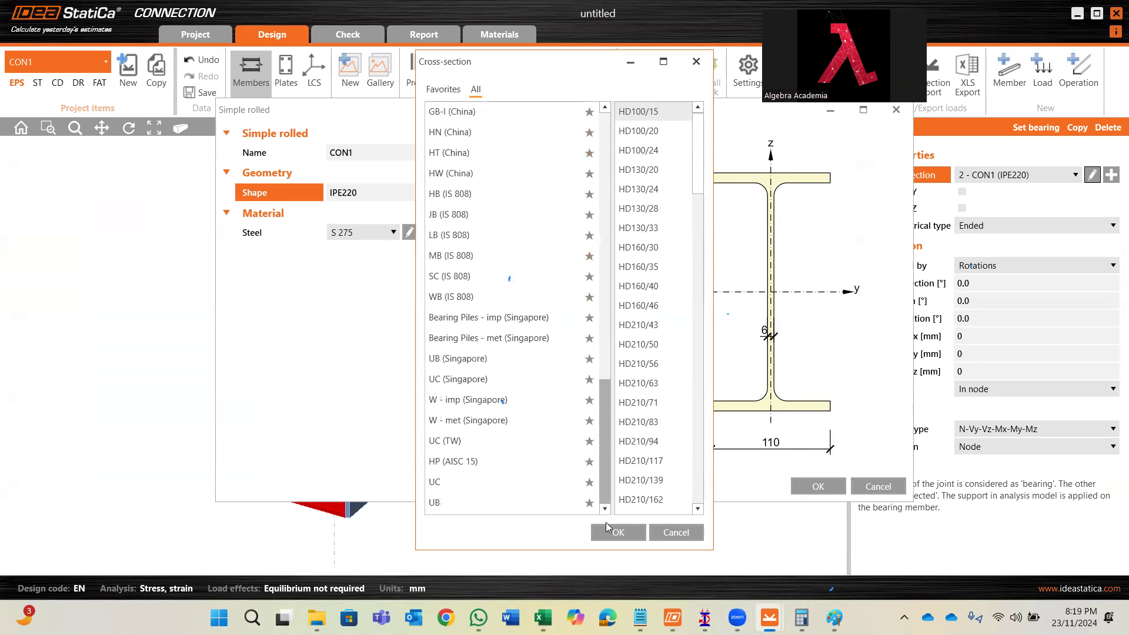
{"action": "left_click", "coordinate": [510, 493]}
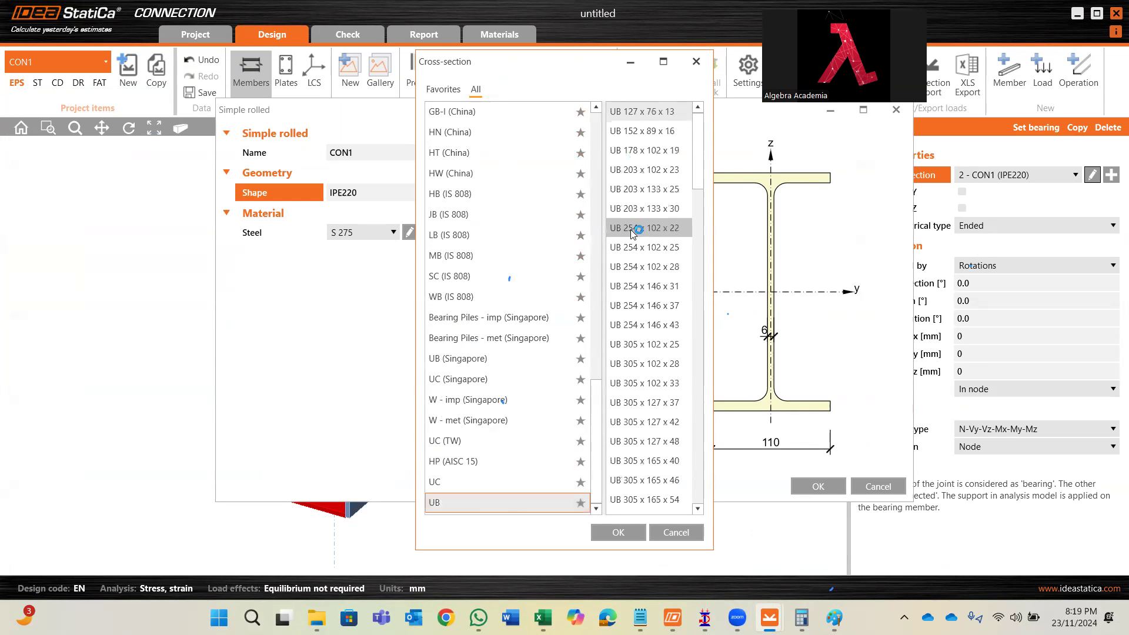
{"action": "left_click", "coordinate": [659, 152]}
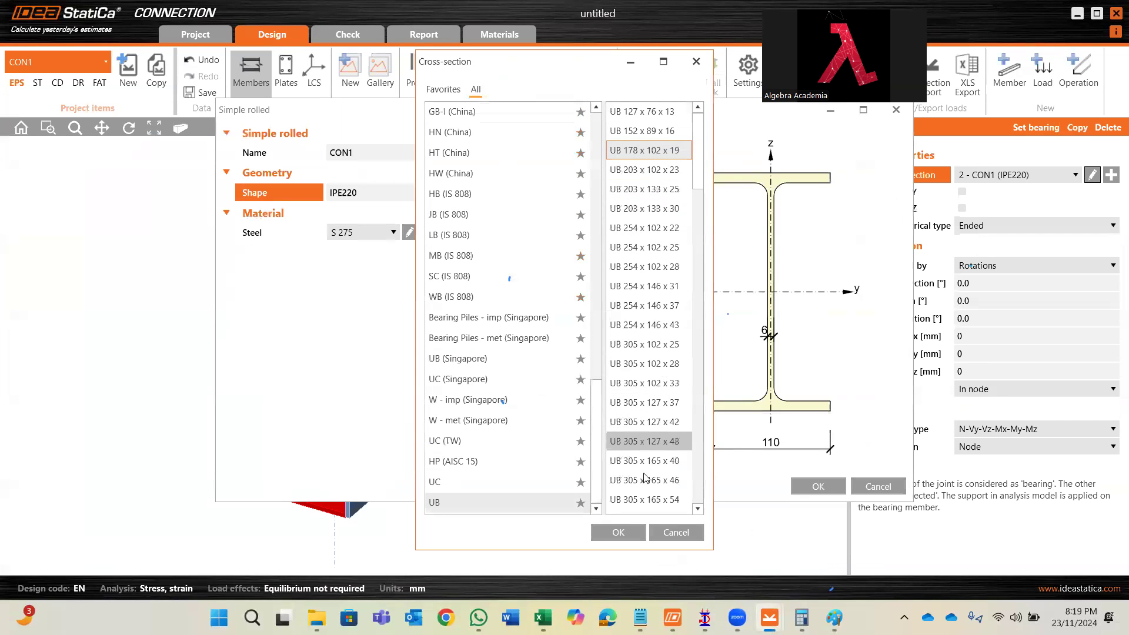
{"action": "left_click", "coordinate": [626, 532]}
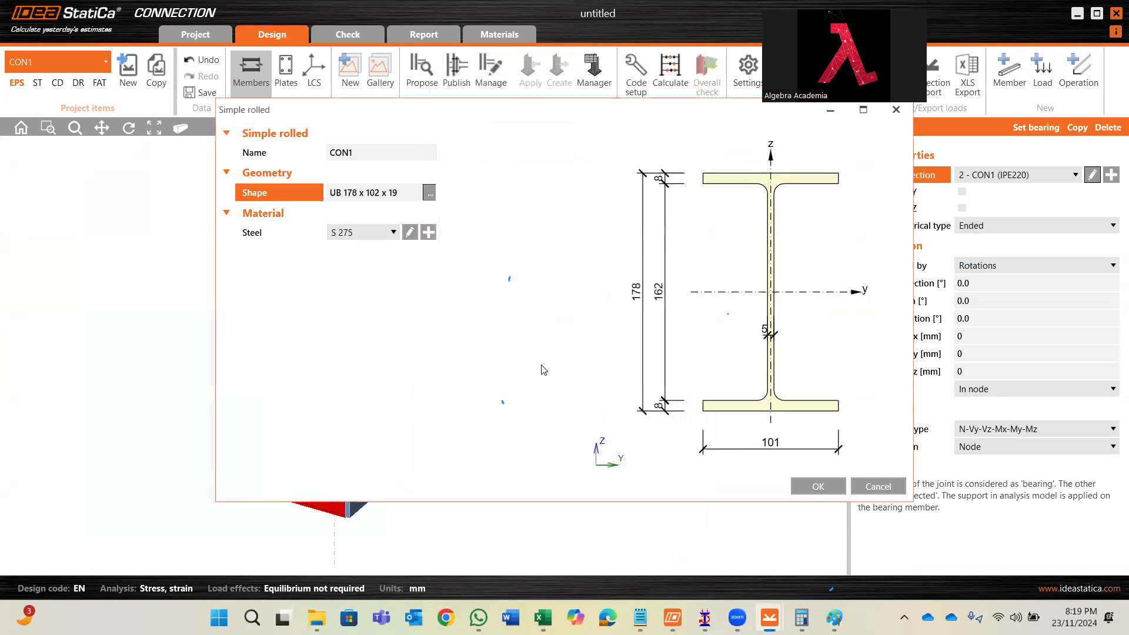
{"action": "left_click", "coordinate": [806, 483]}
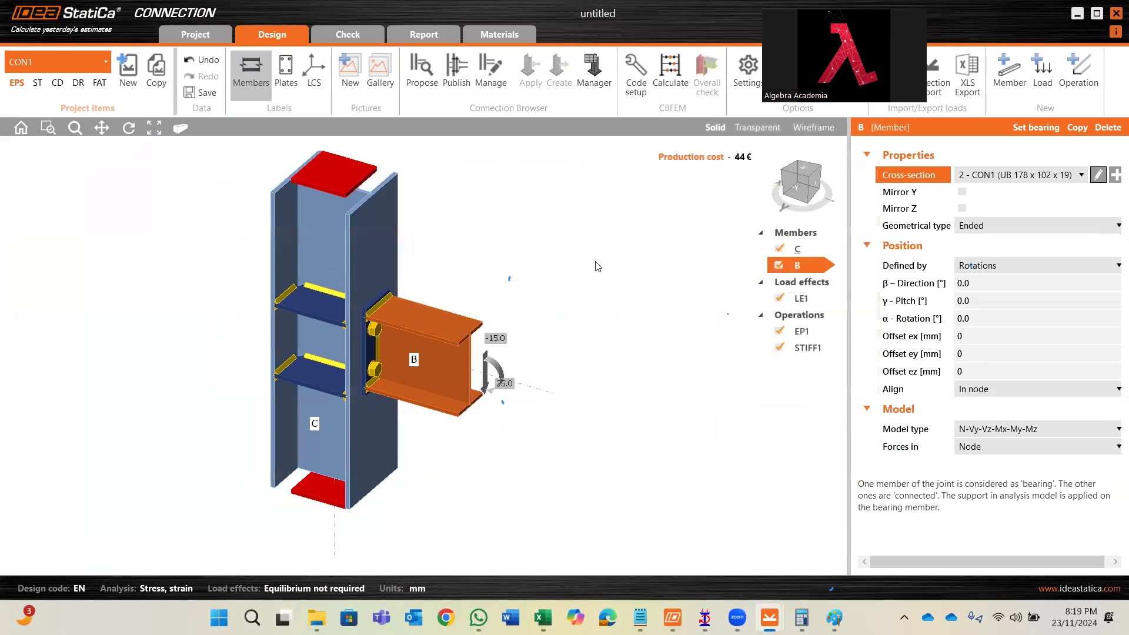
- Add a rolled I-section UC 203 x 203 x 46 and assign it as the cross-section of column member C
{"action": "mouse_move", "coordinate": [704, 618]}
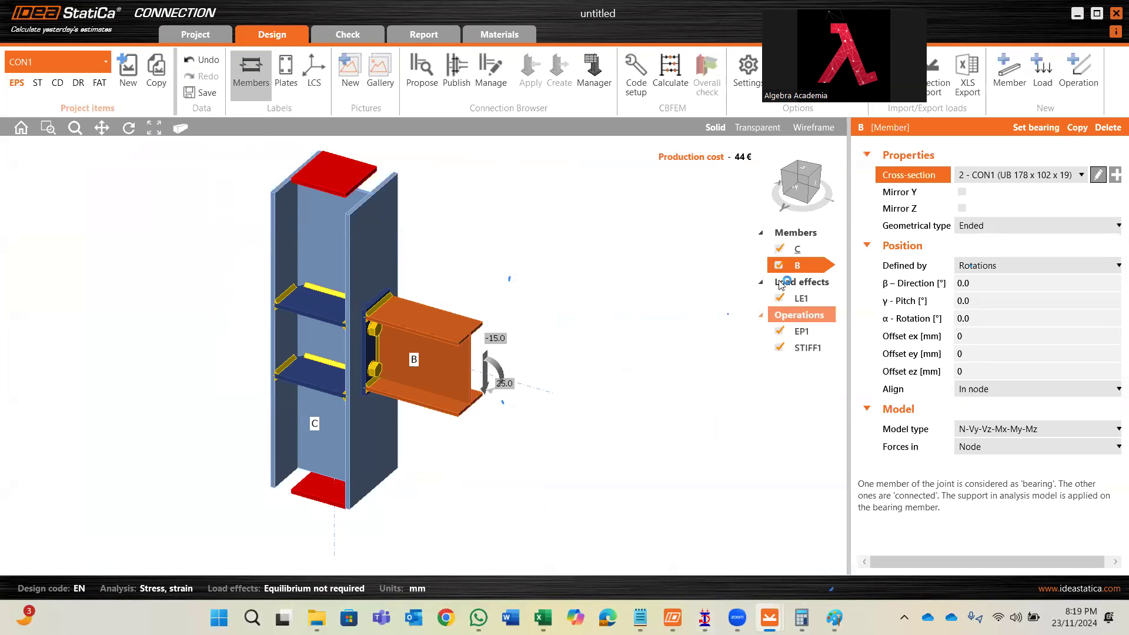
{"action": "left_click", "coordinate": [804, 248]}
{"action": "left_click", "coordinate": [1111, 175]}
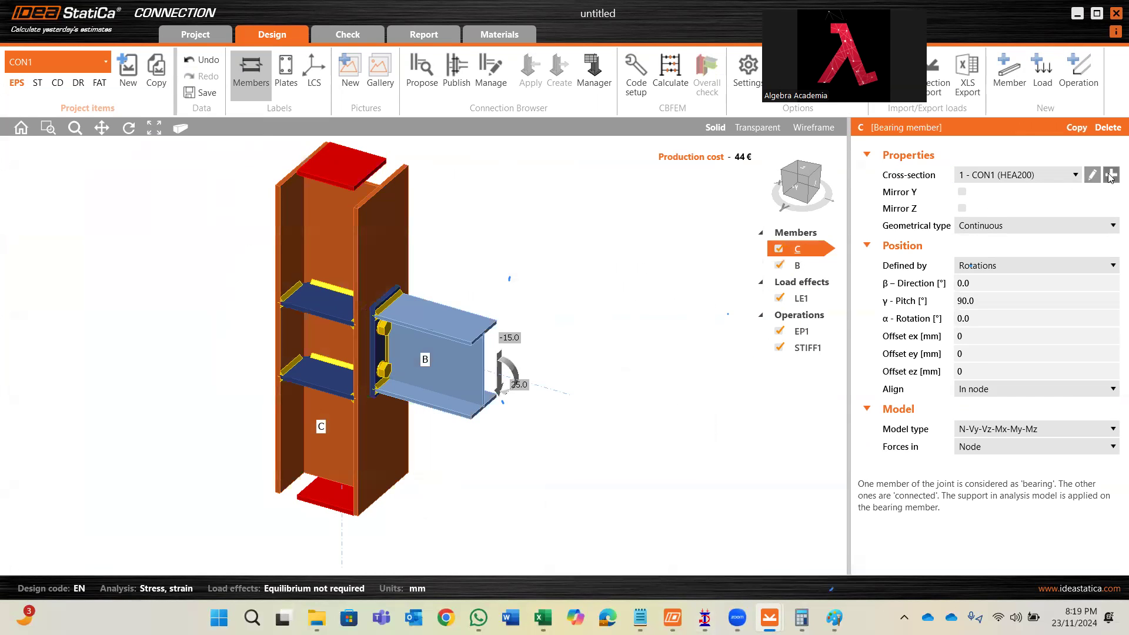
{"action": "left_click", "coordinate": [365, 203]}
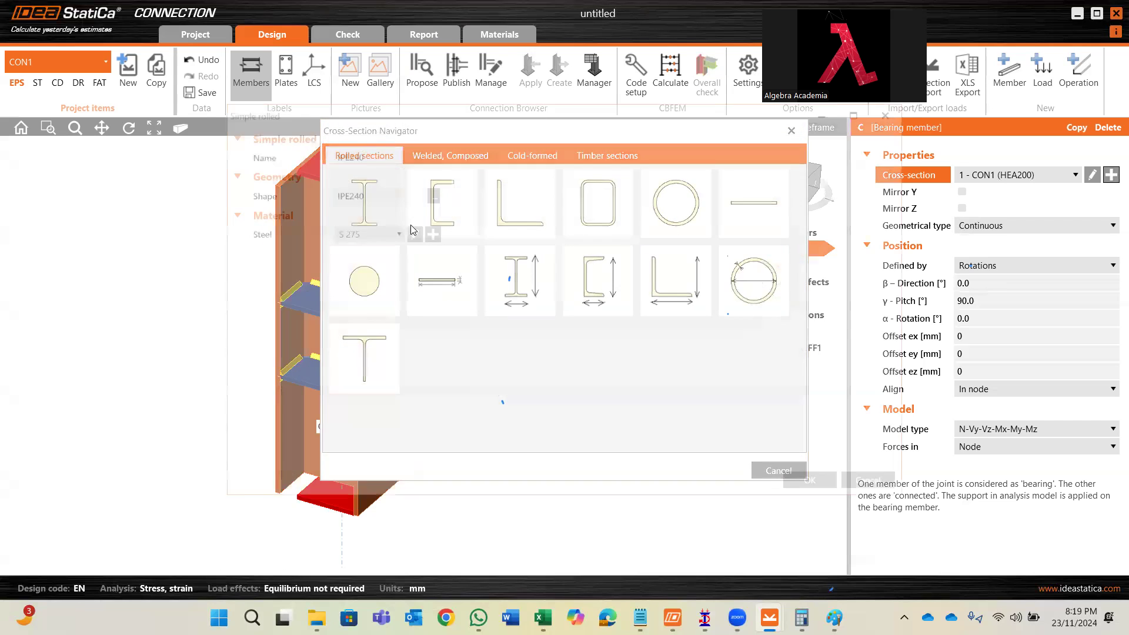
{"action": "left_click", "coordinate": [430, 193]}
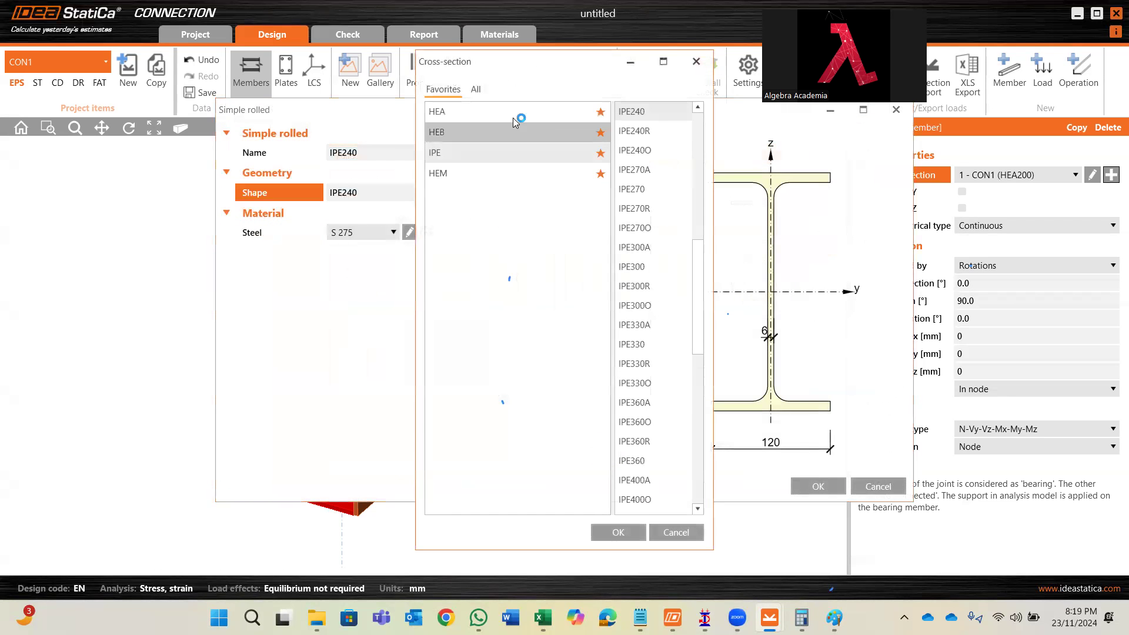
{"action": "left_click", "coordinate": [476, 90]}
{"action": "left_click_drag", "start_coordinate": [602, 181], "coordinate": [523, 486]}
{"action": "left_click", "coordinate": [503, 482]}
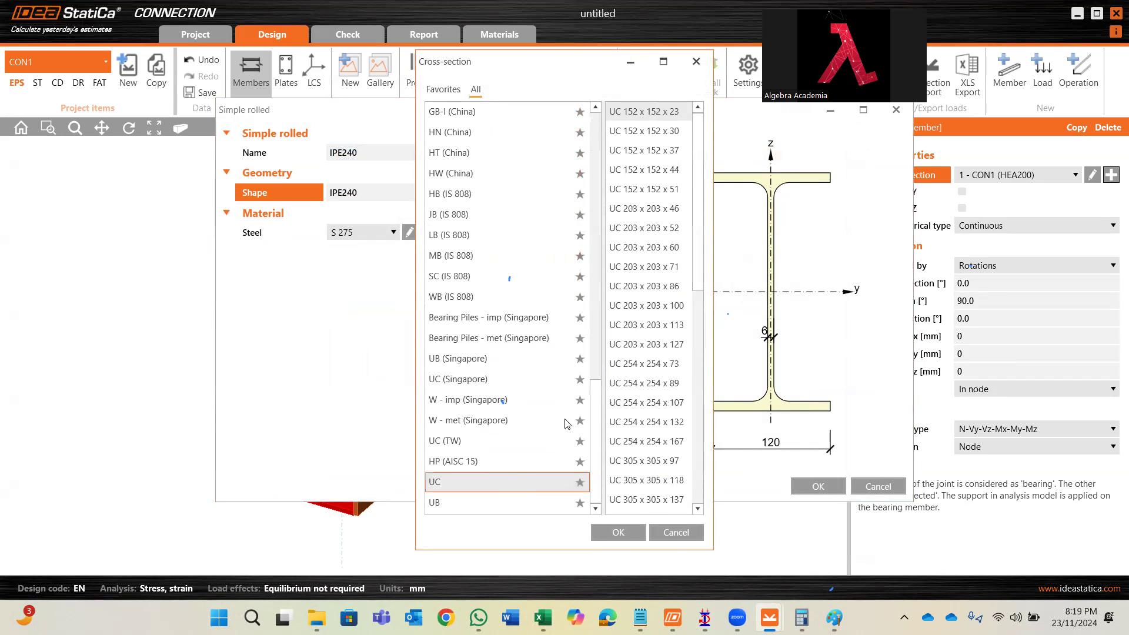
{"action": "left_click", "coordinate": [670, 208]}
{"action": "left_click", "coordinate": [623, 532]}
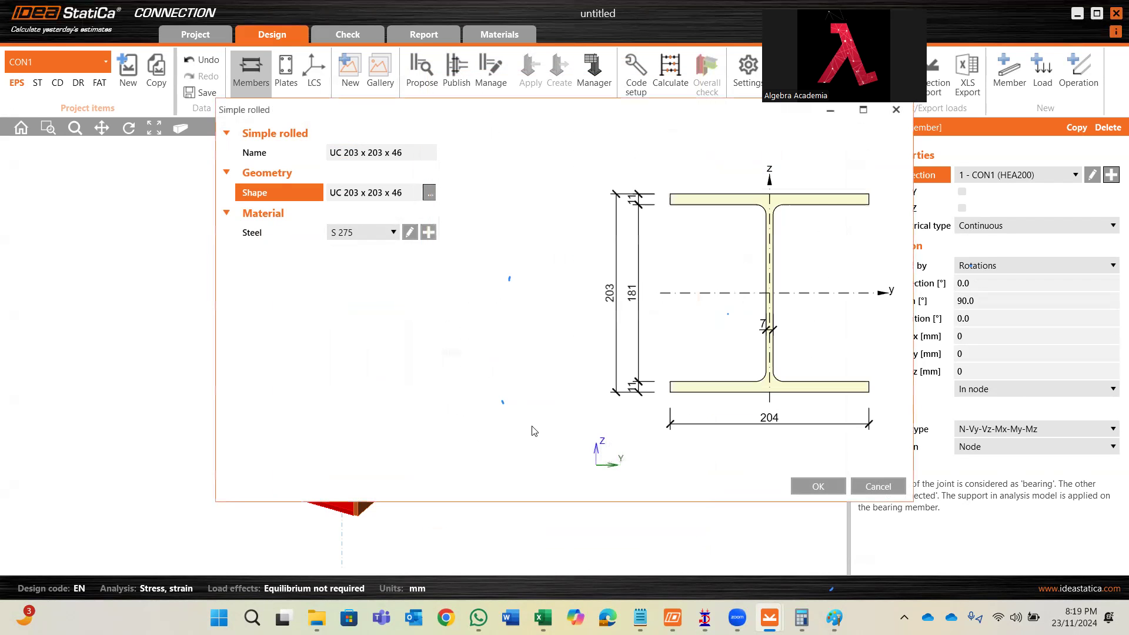
{"action": "left_click", "coordinate": [801, 485]}
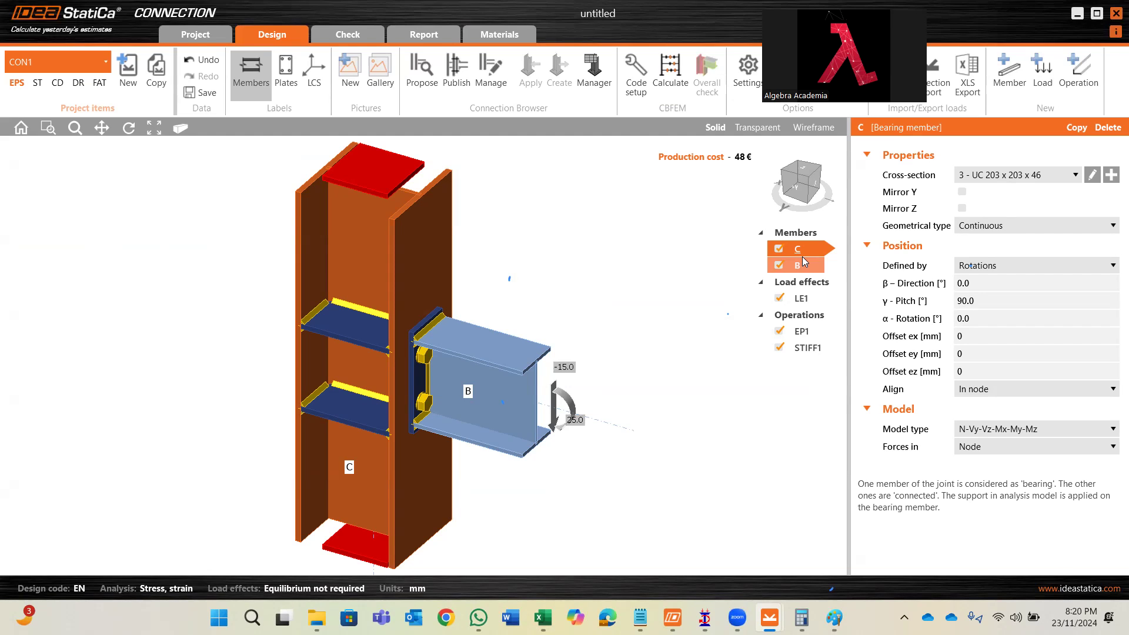
- Open load effect LE1, check beam 36's governing force summary in the Excel workbook, and return to the IDEA StatiCa connection
{"action": "left_click", "coordinate": [810, 302]}
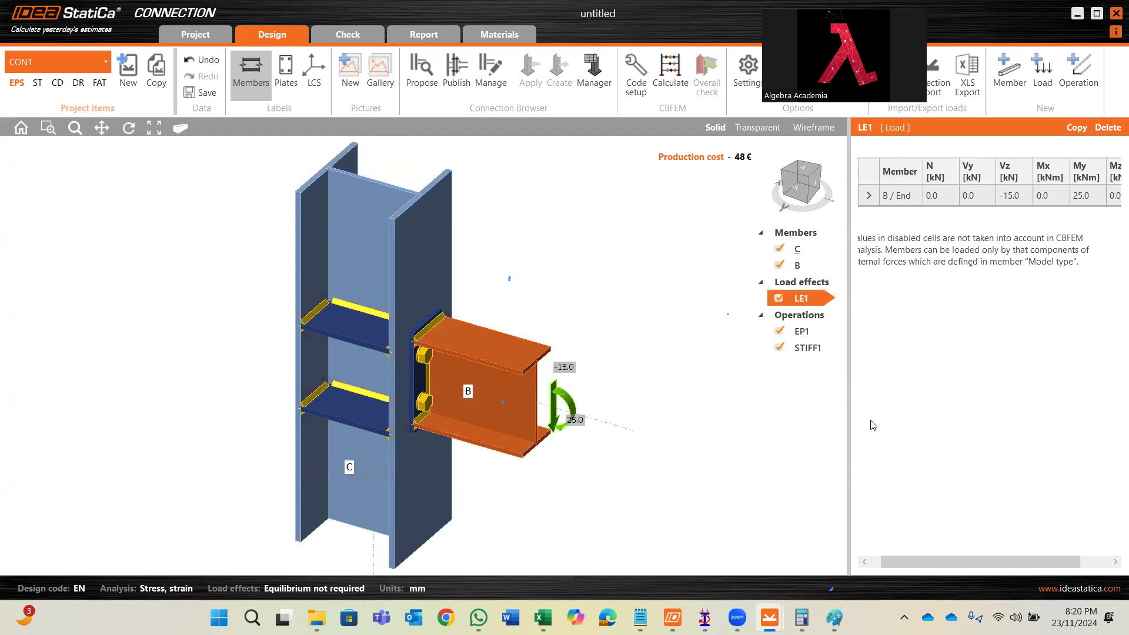
{"action": "mouse_move", "coordinate": [542, 617]}
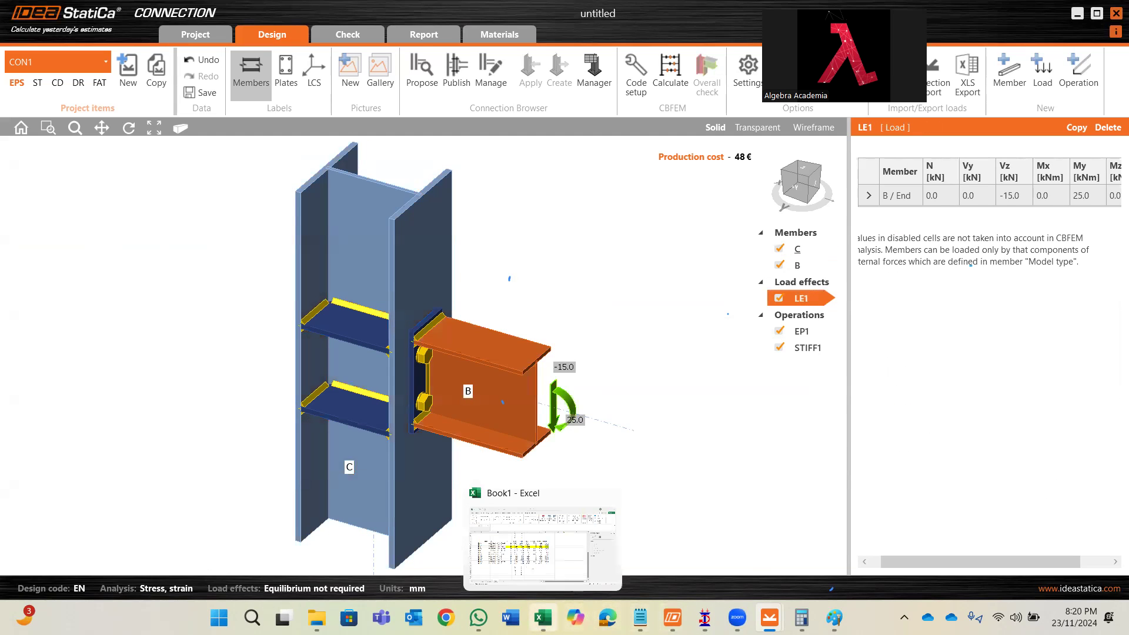
{"action": "left_click", "coordinate": [546, 565]}
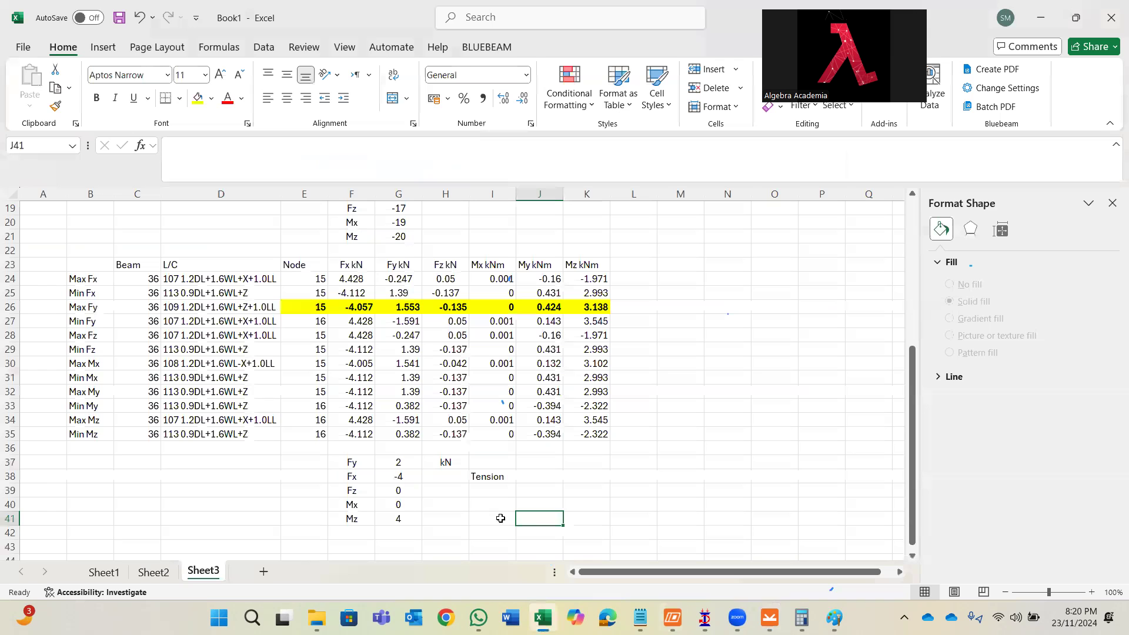
{"action": "left_click", "coordinate": [773, 619]}
{"action": "left_click", "coordinate": [819, 544]}
- Set LE1's loads on member B to N -4 kN, Vz 0 kN and My 0 kNm
{"action": "left_click", "coordinate": [943, 196]}
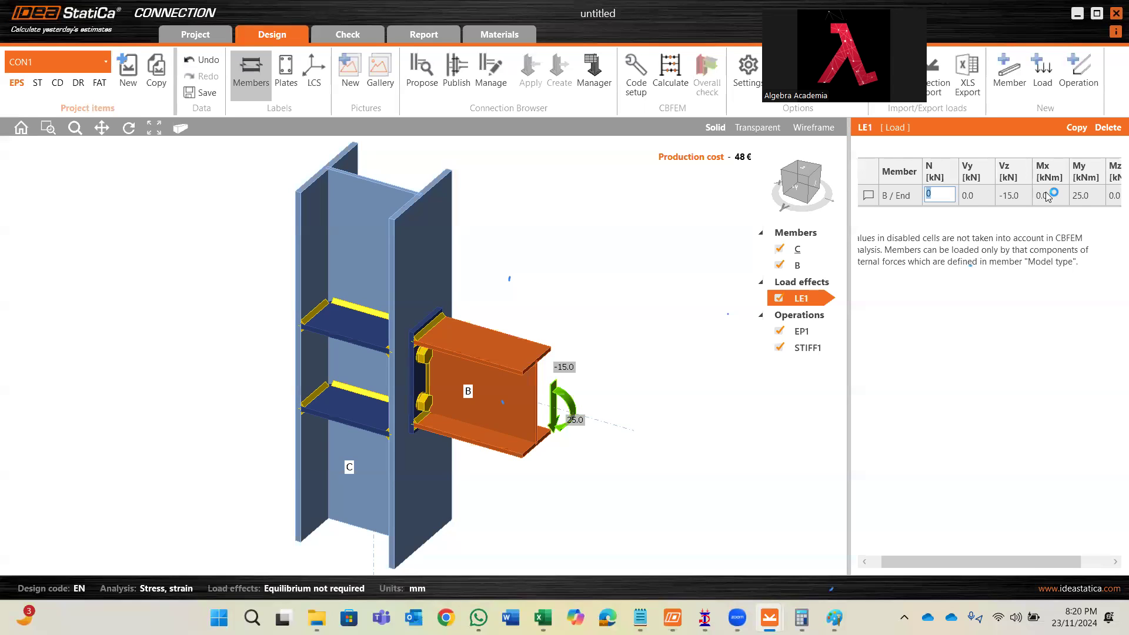
{"action": "type", "text": "-4"}
{"action": "left_click", "coordinate": [1023, 196]}
{"action": "type", "text": "0"}
{"action": "left_click", "coordinate": [1085, 195]}
{"action": "type", "text": "0"}
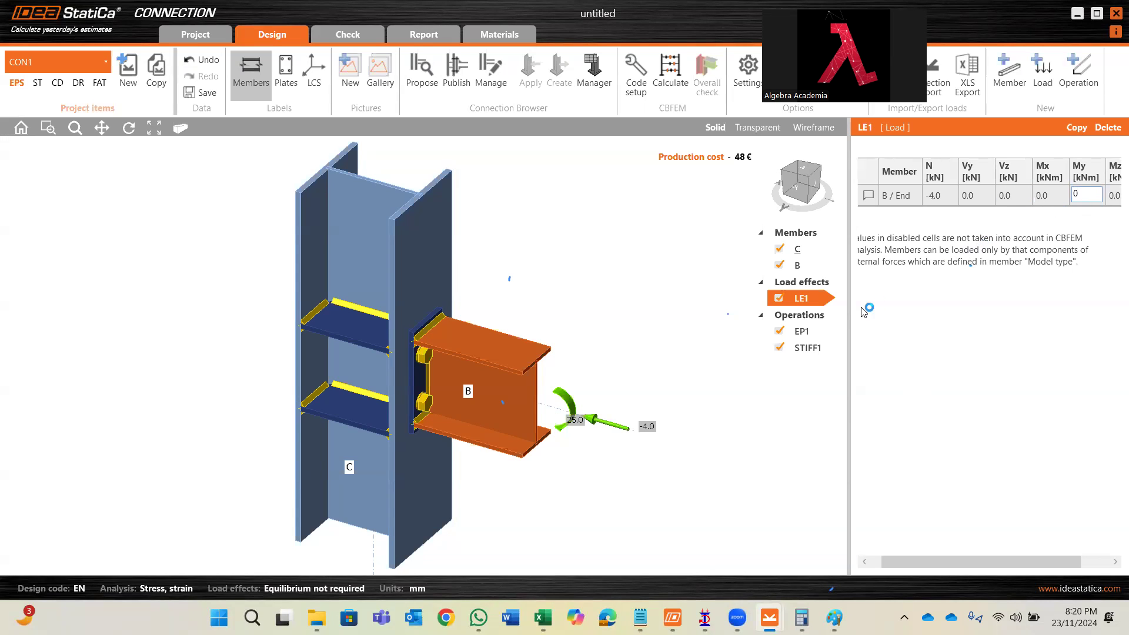
- Set the axial force N on member B in LE1 to 4 kN so it acts as tension
{"action": "left_click", "coordinate": [939, 196]}
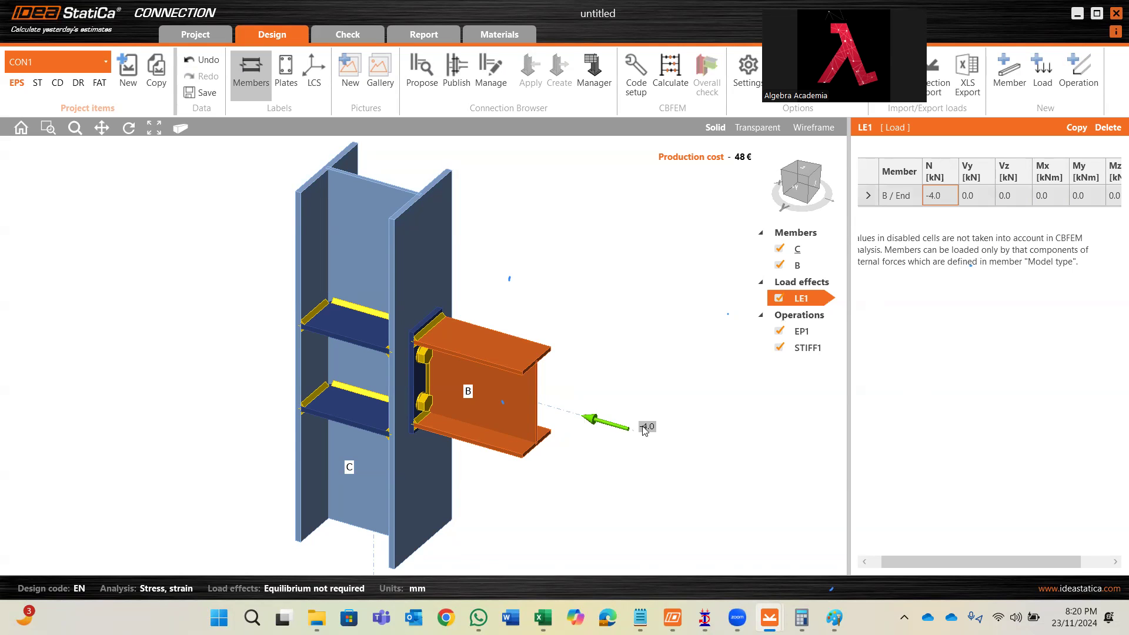
{"action": "left_click", "coordinate": [945, 198]}
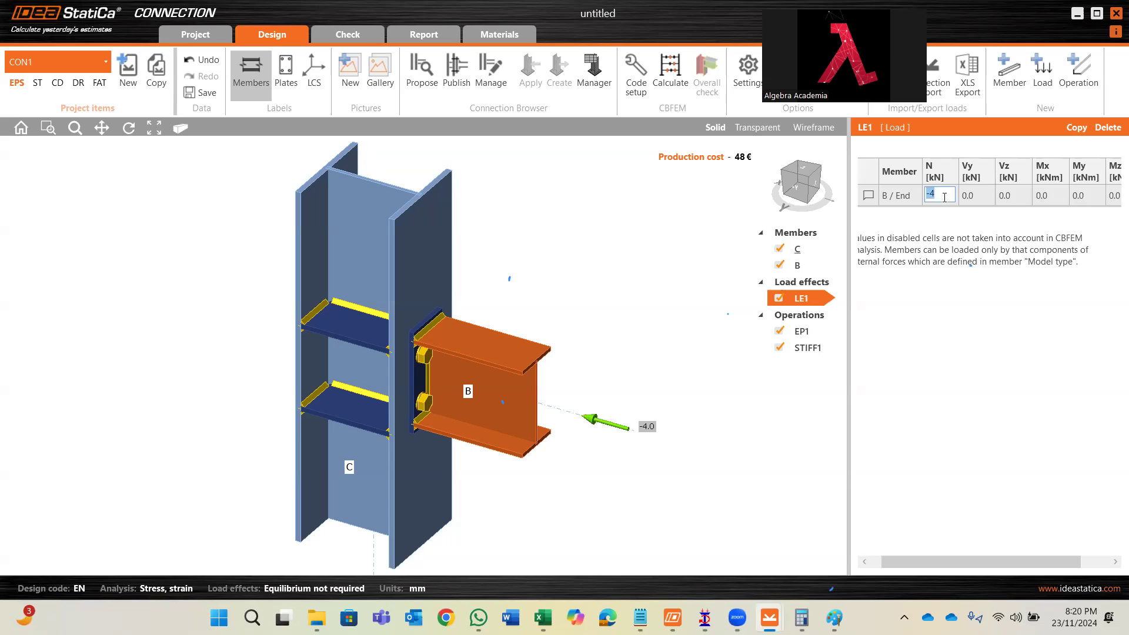
{"action": "type", "text": "4"}
{"action": "key", "text": "Tab"}
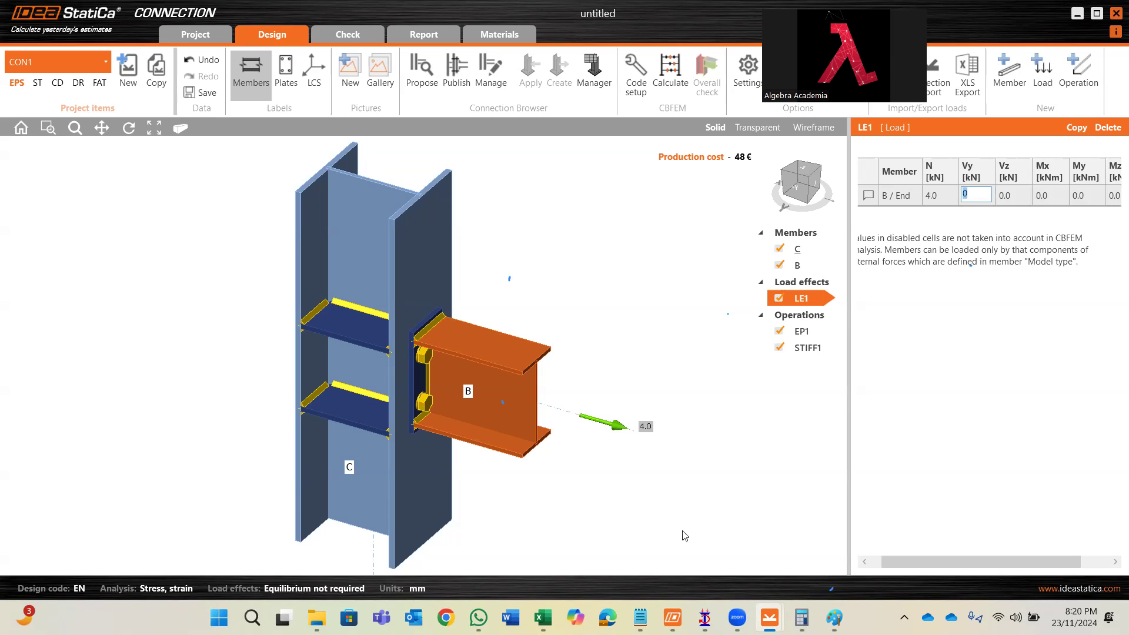
- Recheck the force summary in Excel, return to IDEA StatiCa and set member B's shear force Vy to 2 kN
{"action": "mouse_move", "coordinate": [543, 617]}
{"action": "left_click", "coordinate": [507, 531]}
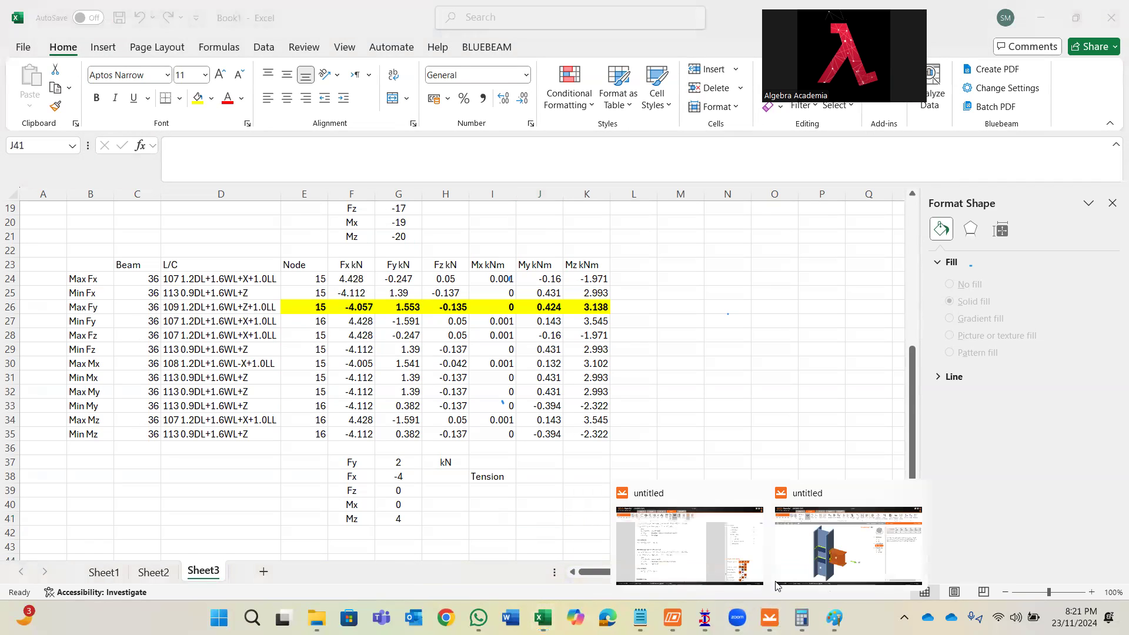
{"action": "left_click", "coordinate": [770, 618]}
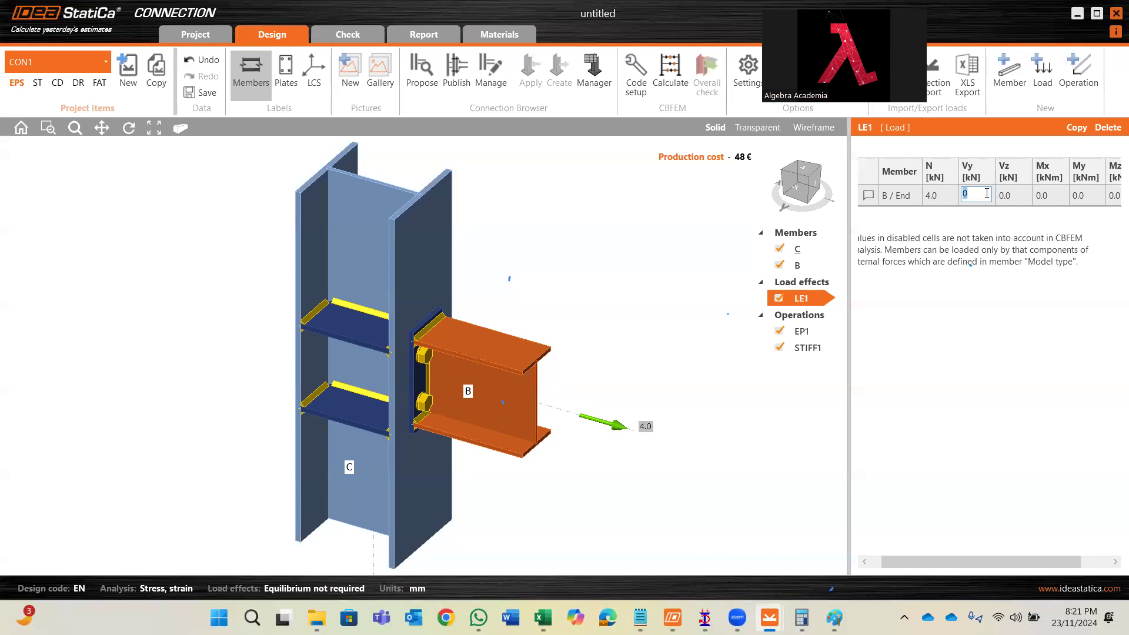
{"action": "type", "text": "2"}
{"action": "left_click", "coordinate": [1014, 194]}
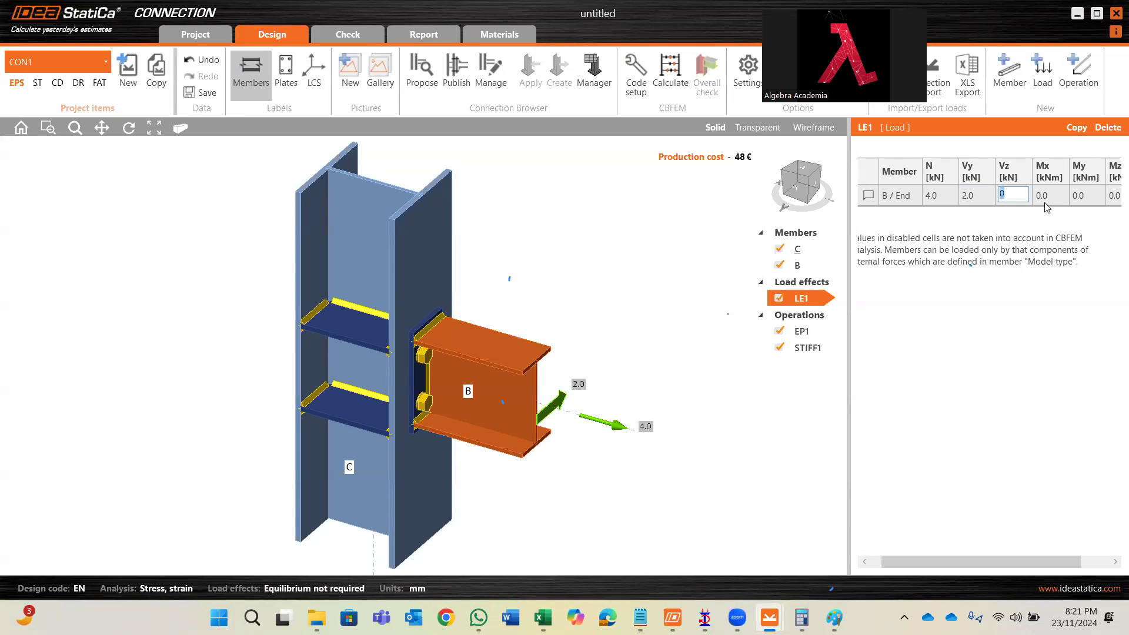
{"action": "left_click", "coordinate": [1088, 195]}
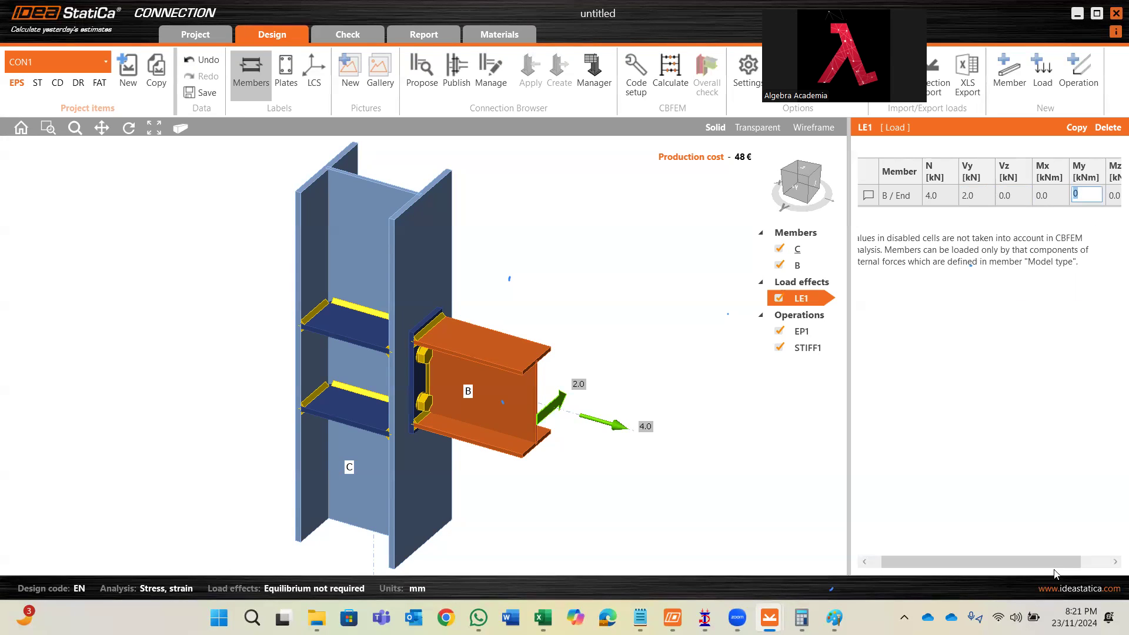
{"action": "left_click_drag", "start_coordinate": [1055, 562], "coordinate": [1080, 562]}
{"action": "left_click", "coordinate": [1080, 200]}
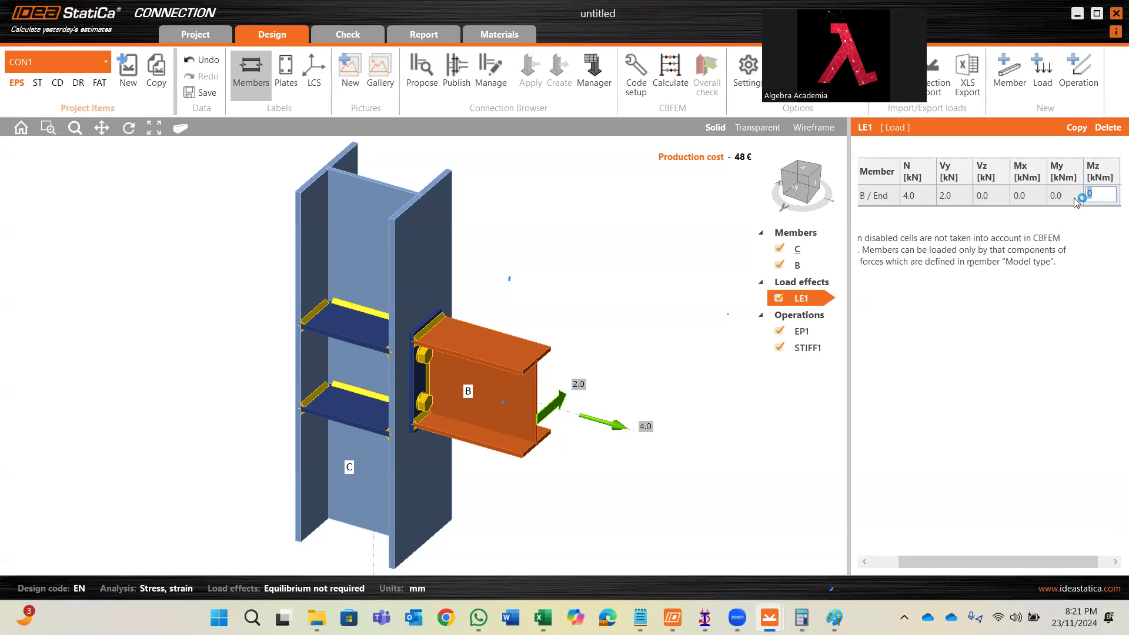
- Set member B's shear force Vz to 2 kN and its Vy to 0 kN in LE1
{"action": "left_click", "coordinate": [992, 197]}
{"action": "type", "text": "2"}
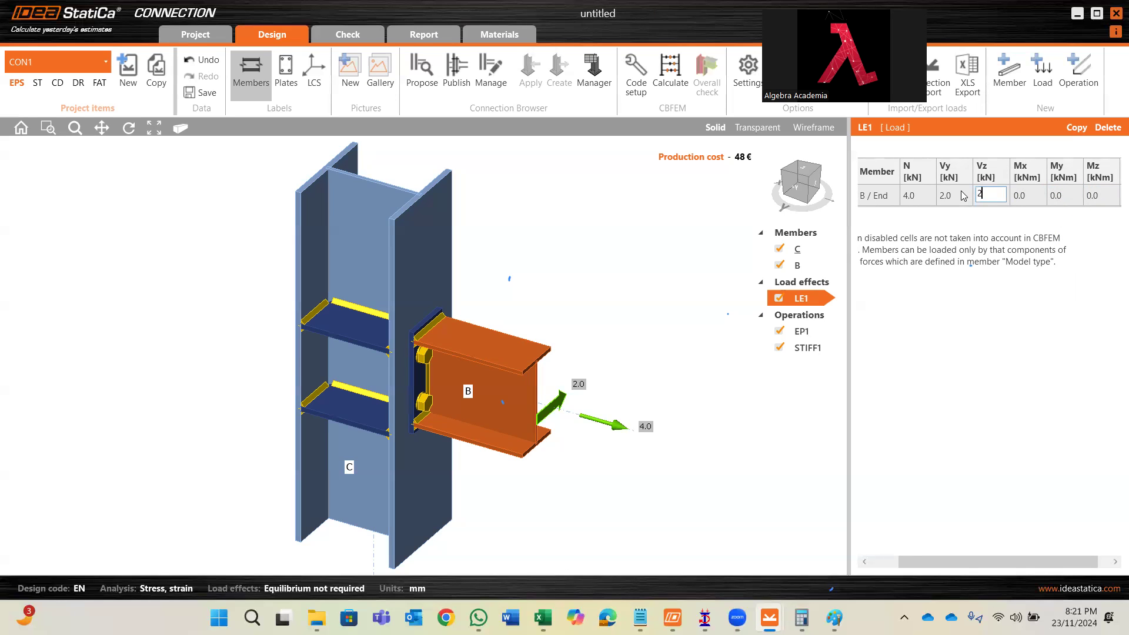
{"action": "left_click", "coordinate": [963, 196]}
{"action": "type", "text": "0"}
{"action": "left_click", "coordinate": [994, 197]}
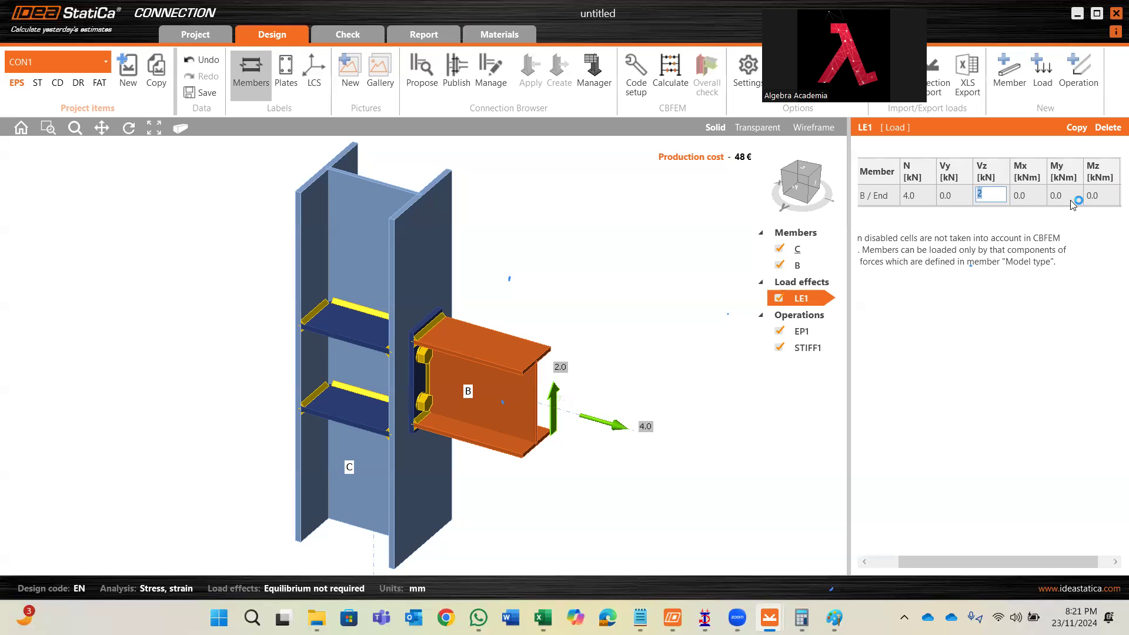
- Set member B's bending moment Mz in LE1 to 4 kNm
{"action": "left_click", "coordinate": [1094, 195]}
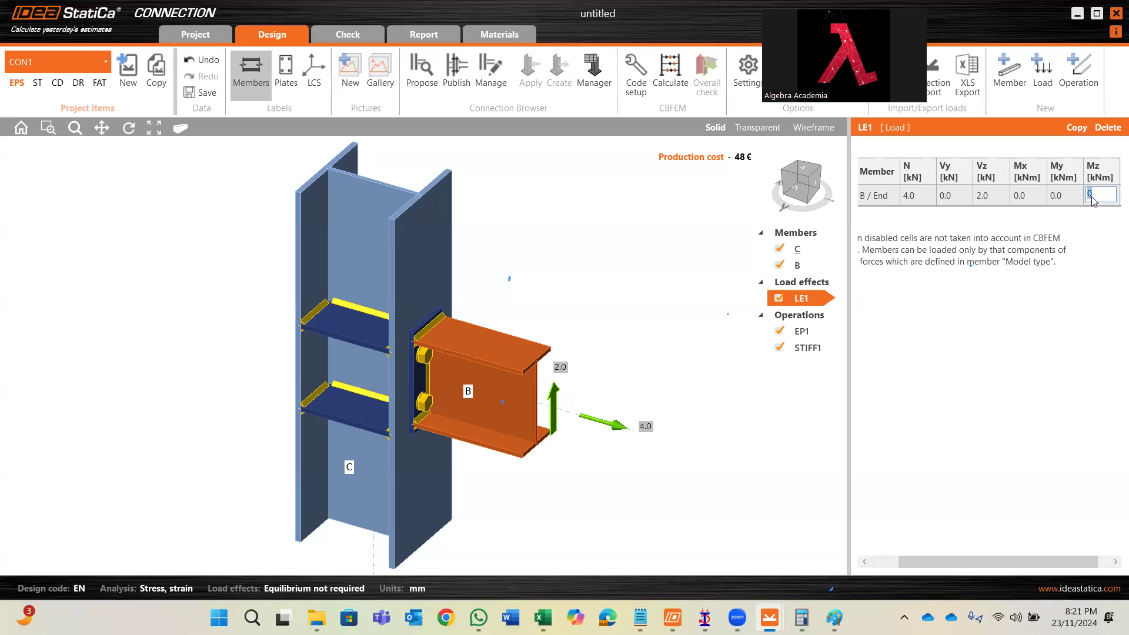
{"action": "type", "text": "4"}
{"action": "left_click", "coordinate": [1062, 200]}
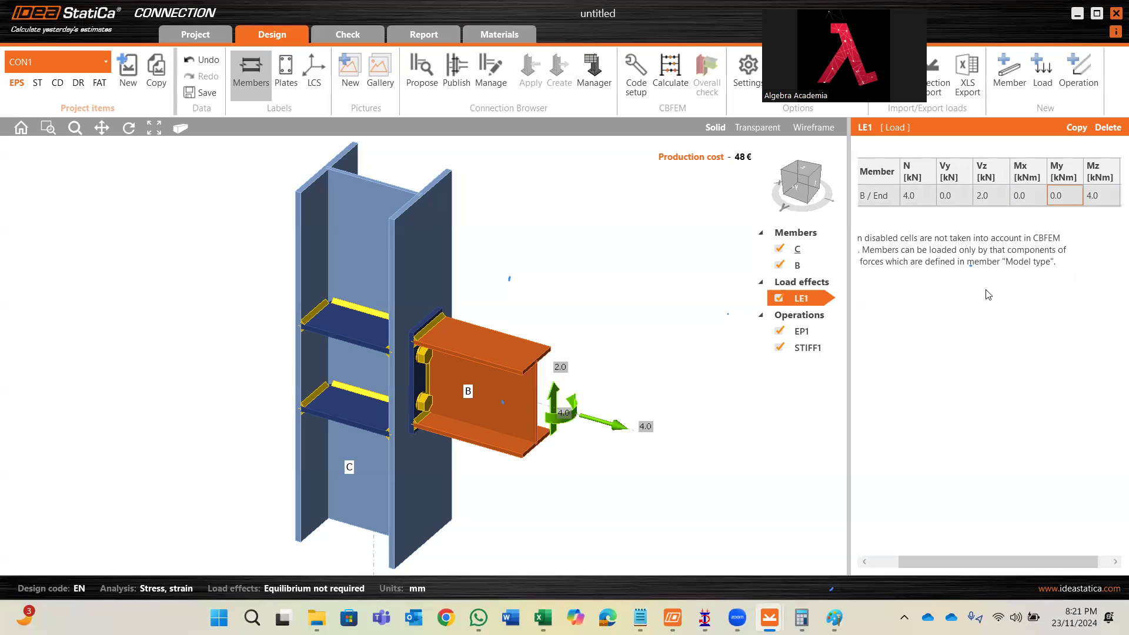
- Set Mz to 0 kNm and My to 4 kNm for member B in LE1, and inspect the load arrows on the beam
{"action": "double_click", "coordinate": [1102, 198]}
{"action": "type", "text": "0"}
{"action": "left_click", "coordinate": [1072, 203]}
{"action": "type", "text": "4"}
{"action": "left_click", "coordinate": [1099, 195]}
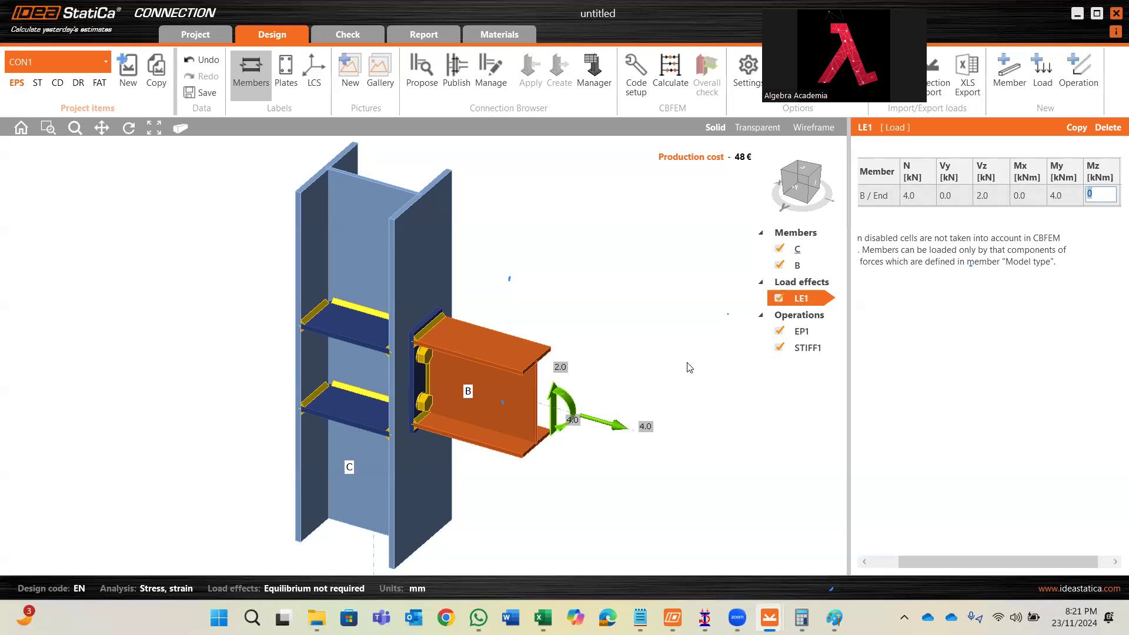
{"action": "scroll", "coordinate": [595, 410], "scroll_direction": "up", "scroll_amount": 3}
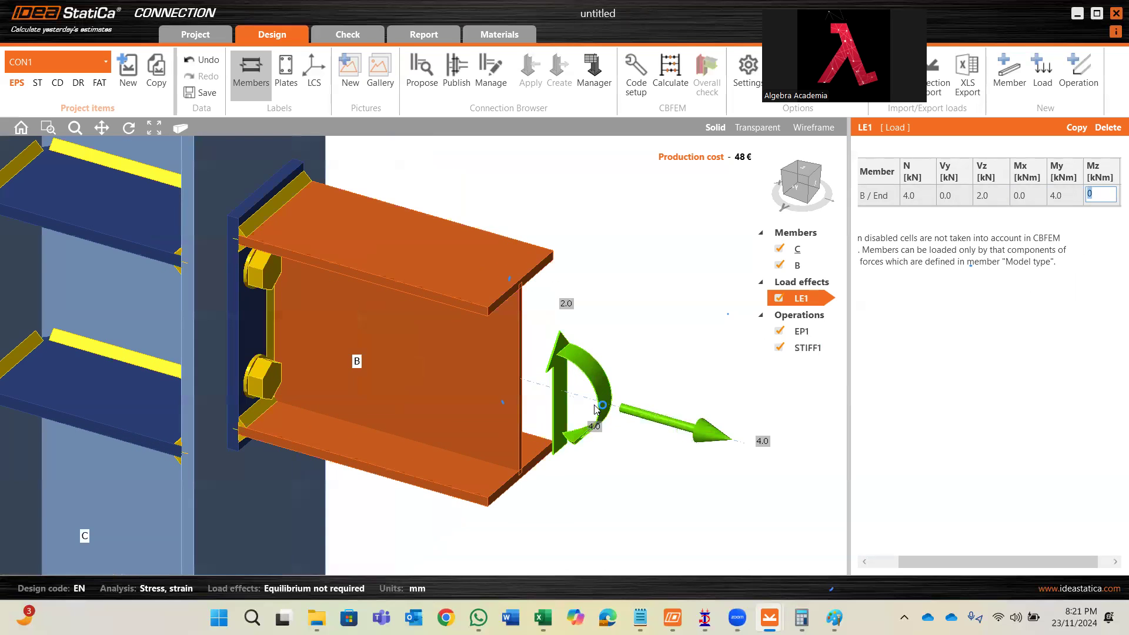
{"action": "scroll", "coordinate": [596, 410], "scroll_direction": "down", "scroll_amount": 4}
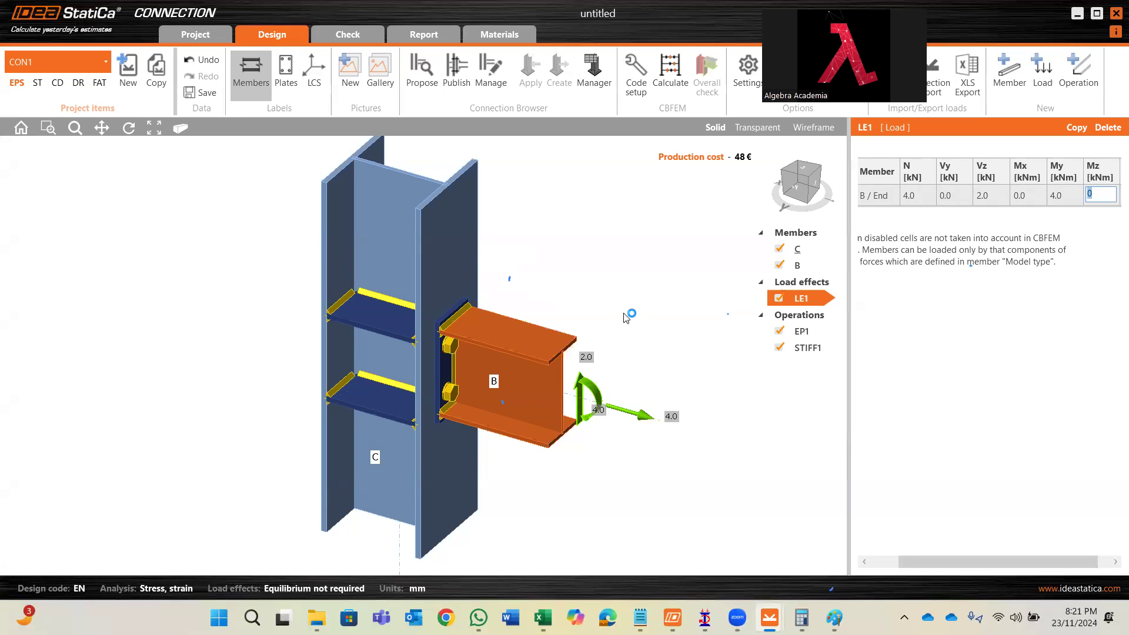
- Open end plate operation EP1 and examine its plate dimensions and bolt spacing in the view facing the plate
{"action": "left_click", "coordinate": [802, 333]}
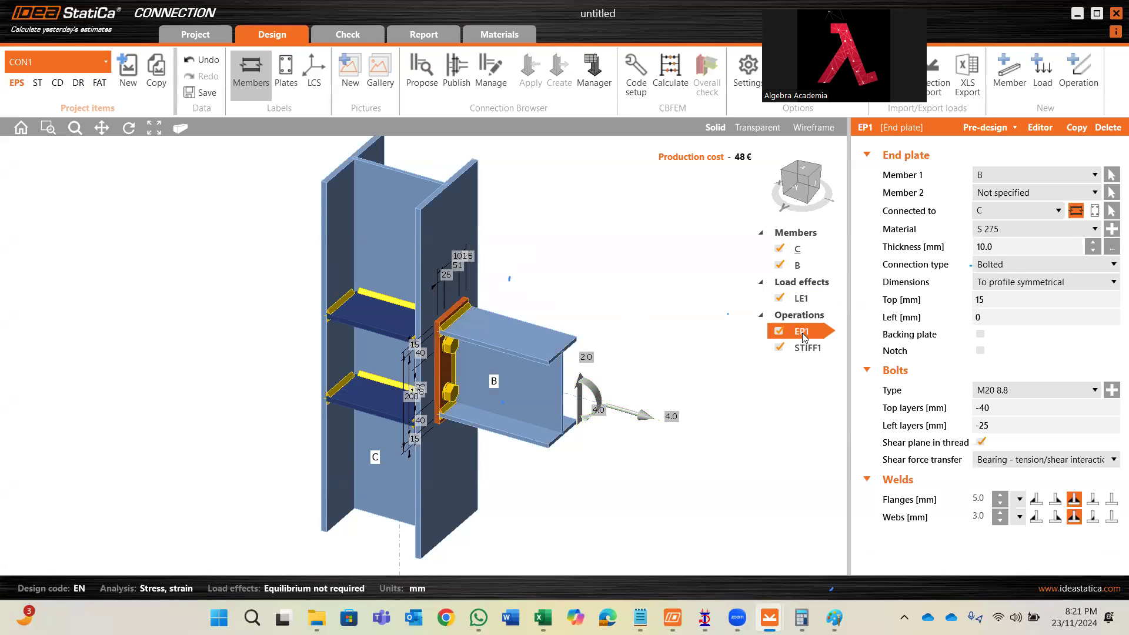
{"action": "scroll", "coordinate": [440, 370], "scroll_direction": "up", "scroll_amount": 3}
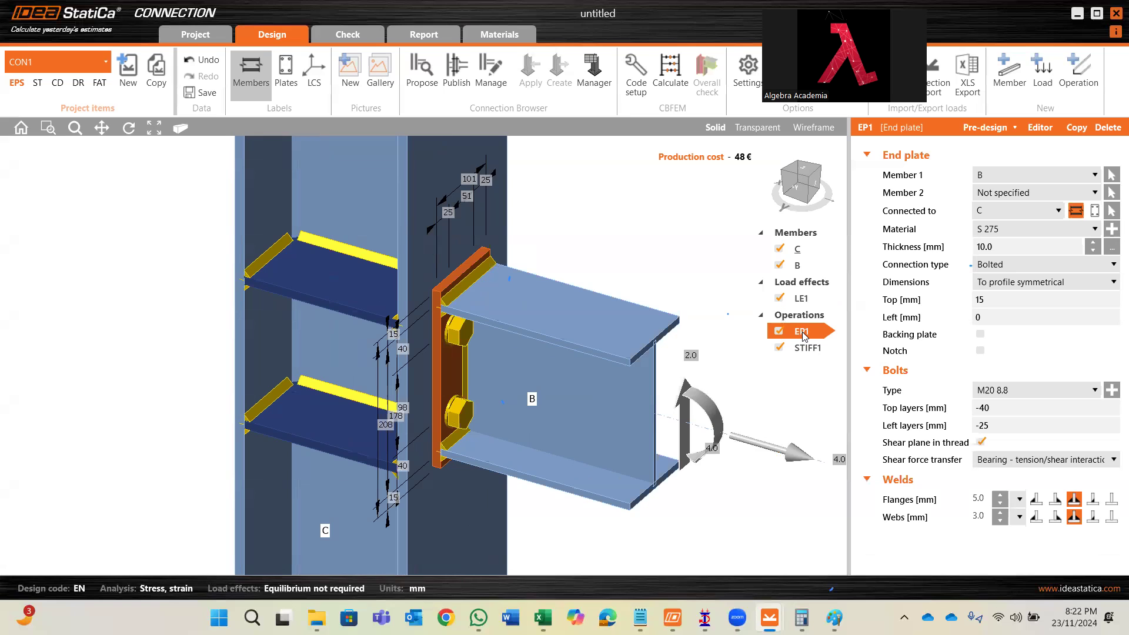
{"action": "left_click", "coordinate": [817, 184]}
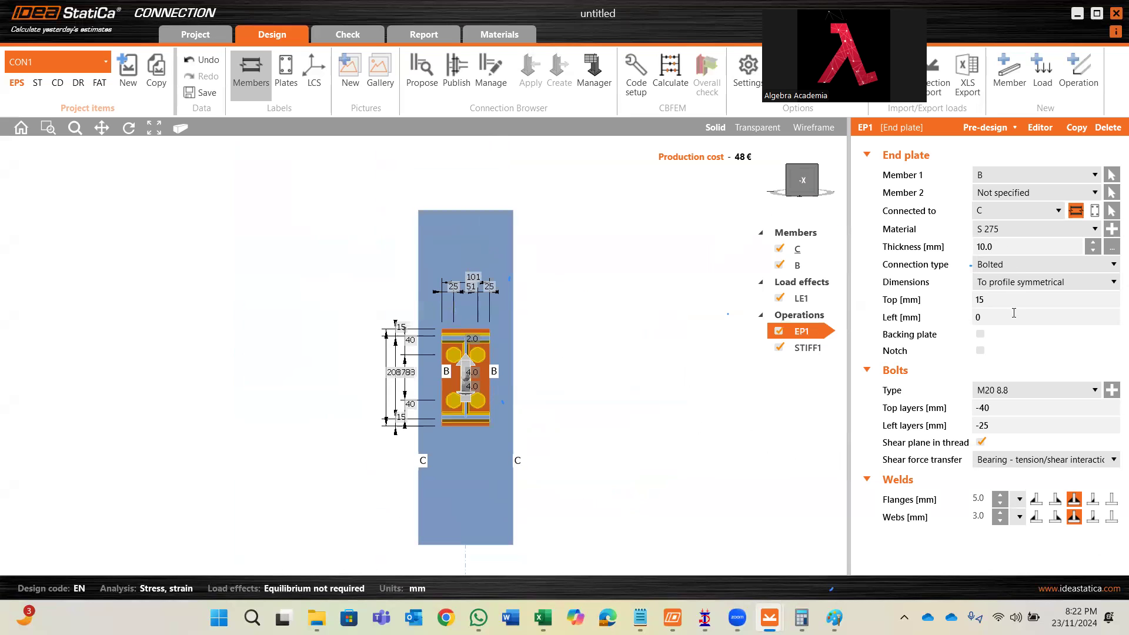
{"action": "scroll", "coordinate": [518, 347], "scroll_direction": "up", "scroll_amount": 5}
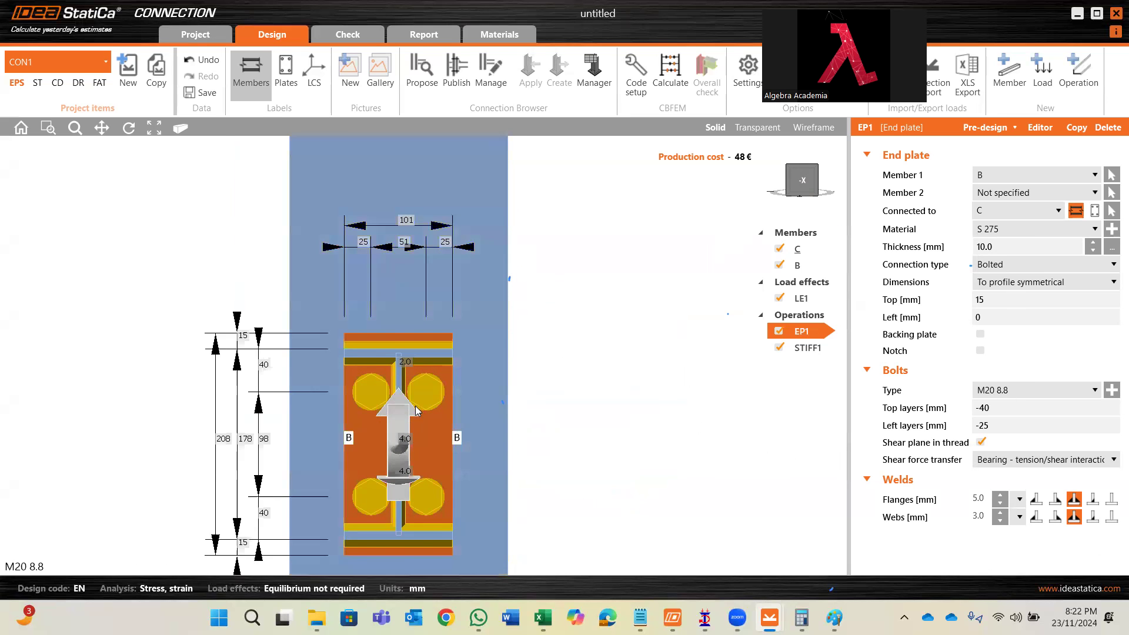
{"action": "scroll", "coordinate": [573, 400], "scroll_direction": "down", "scroll_amount": 3}
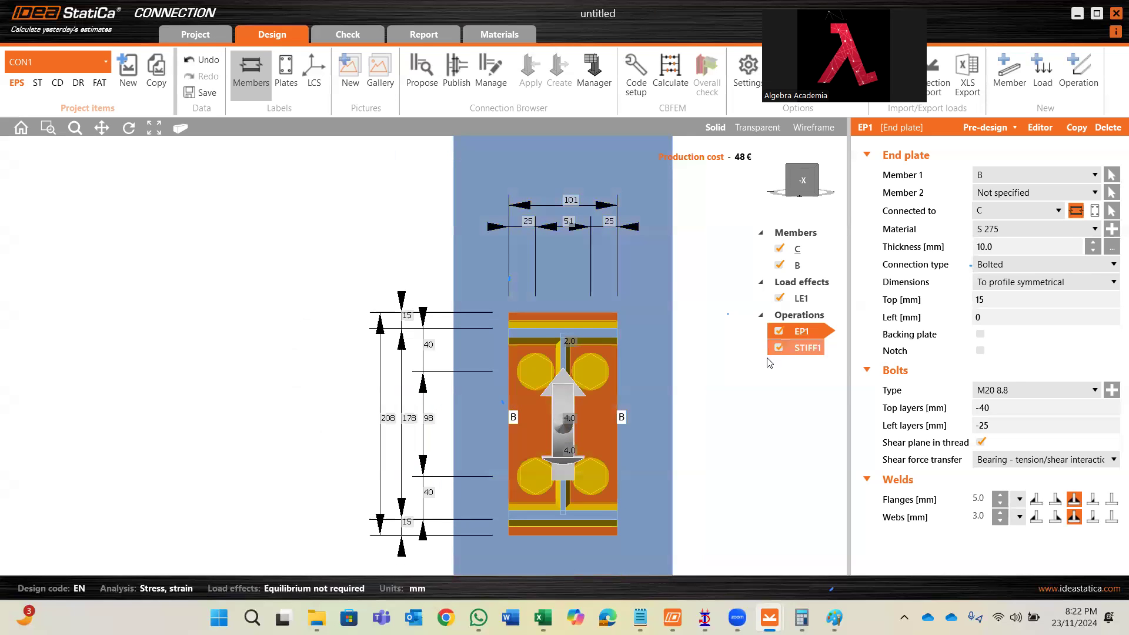
- Set the EP1 end plate's top and left extensions beyond the beam profile to 30 mm each
{"action": "left_click", "coordinate": [1000, 408]}
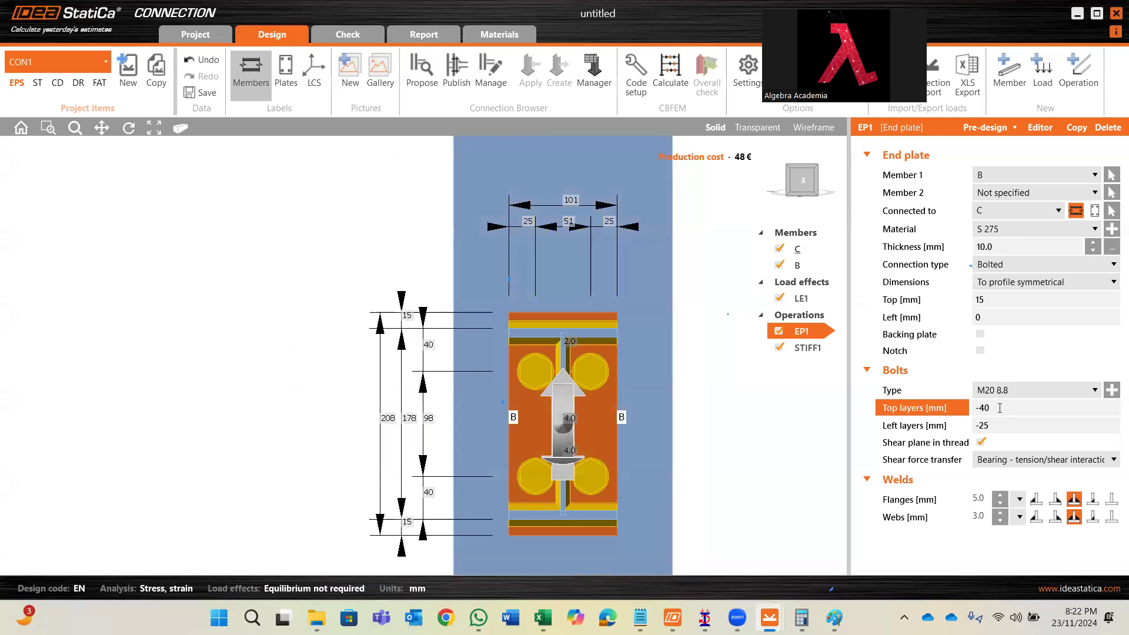
{"action": "left_click", "coordinate": [1008, 300]}
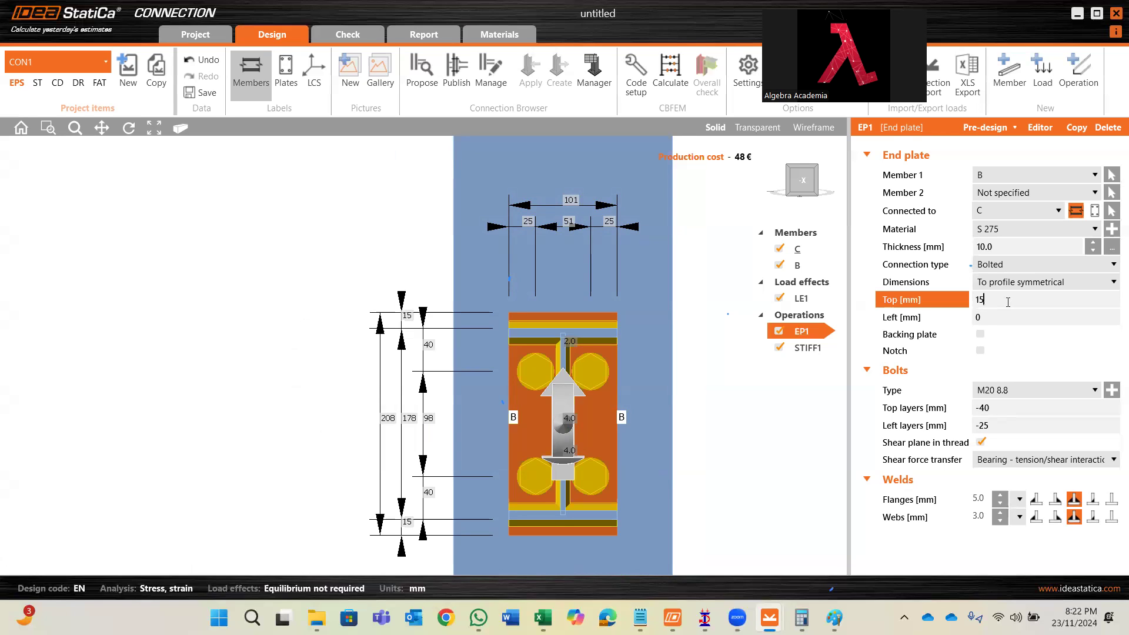
{"action": "left_click_drag", "start_coordinate": [1008, 303], "coordinate": [971, 305]}
{"action": "type", "text": "30"}
{"action": "left_click", "coordinate": [997, 317]}
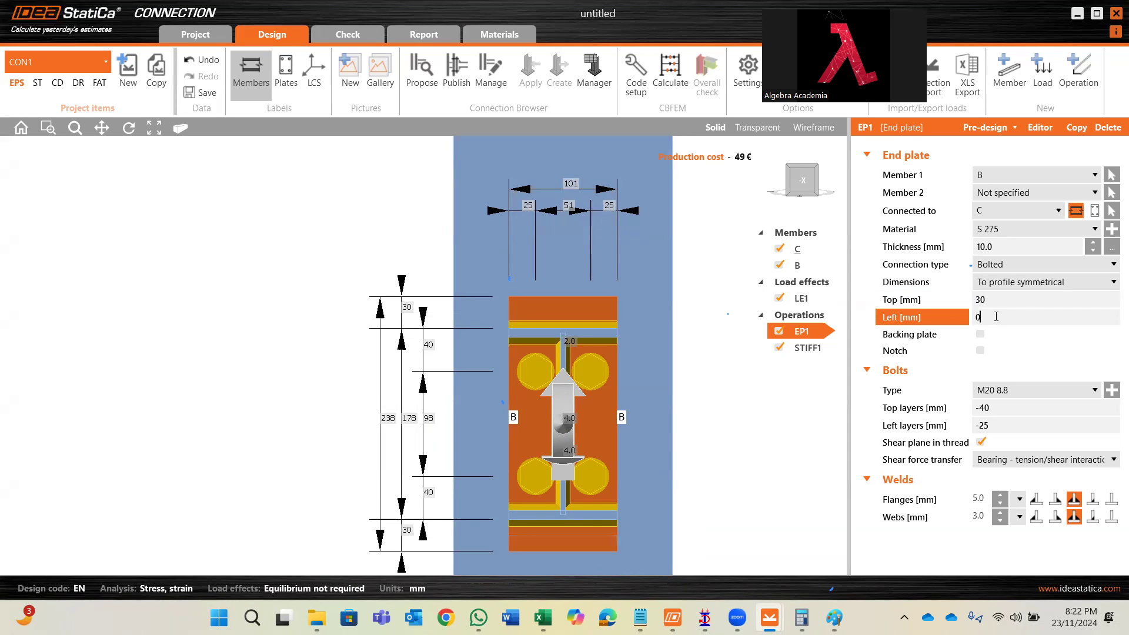
{"action": "type", "text": "30"}
{"action": "left_click", "coordinate": [990, 298]}
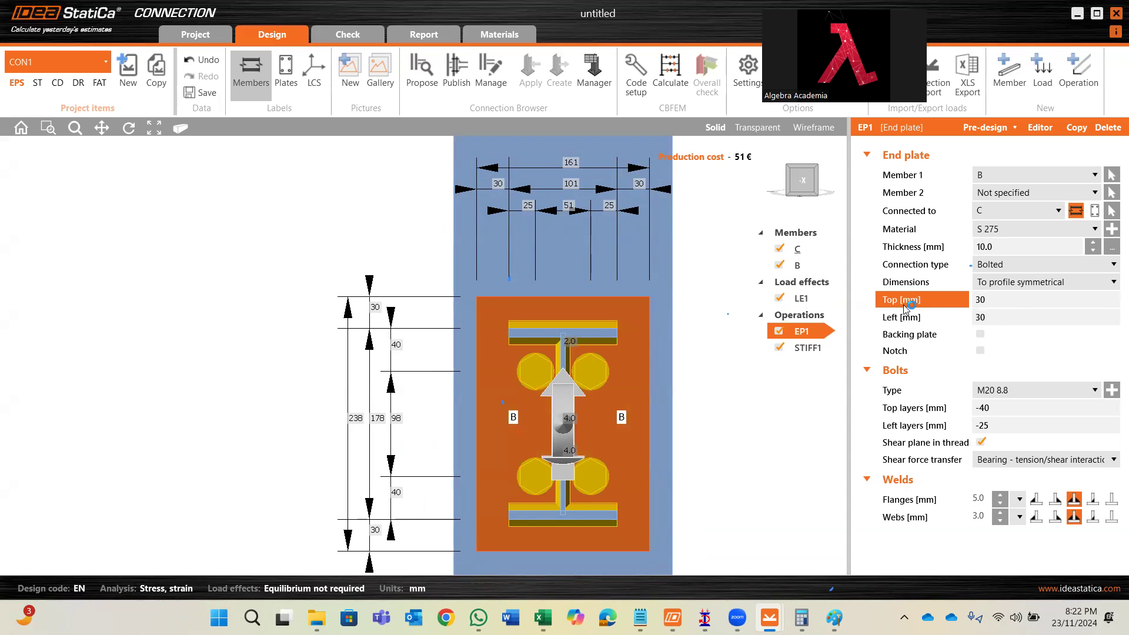
- Set the end plate's top and left bolt layer offsets to -30 mm each
{"action": "middle_click_drag", "start_coordinate": [592, 302], "coordinate": [534, 260]}
{"action": "middle_click_drag", "start_coordinate": [540, 365], "coordinate": [561, 370]}
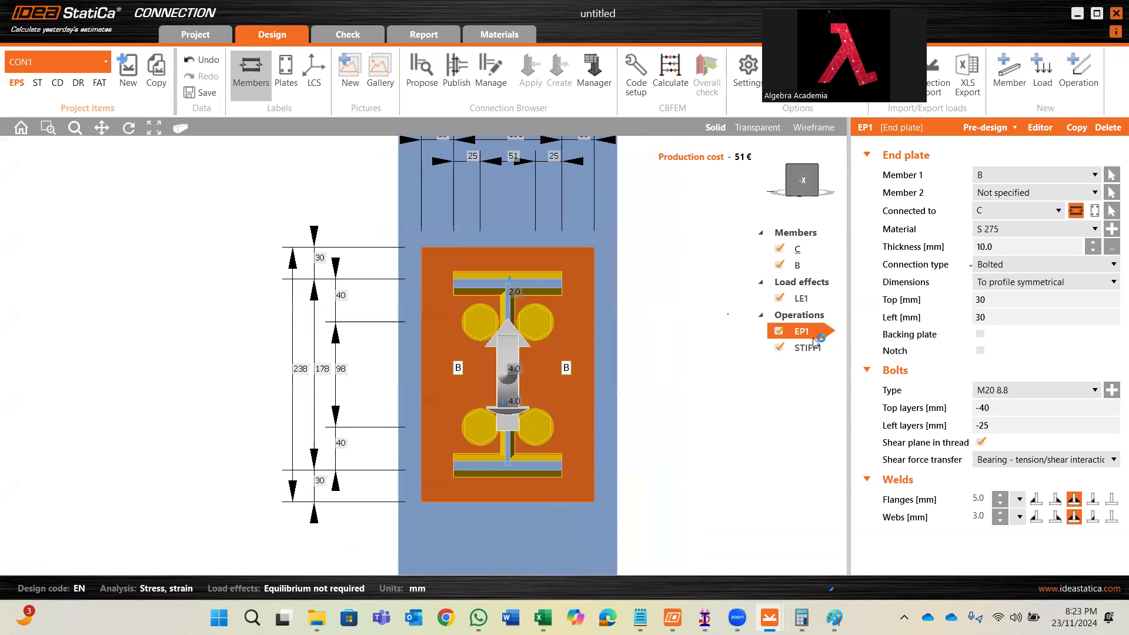
{"action": "left_click", "coordinate": [1007, 407]}
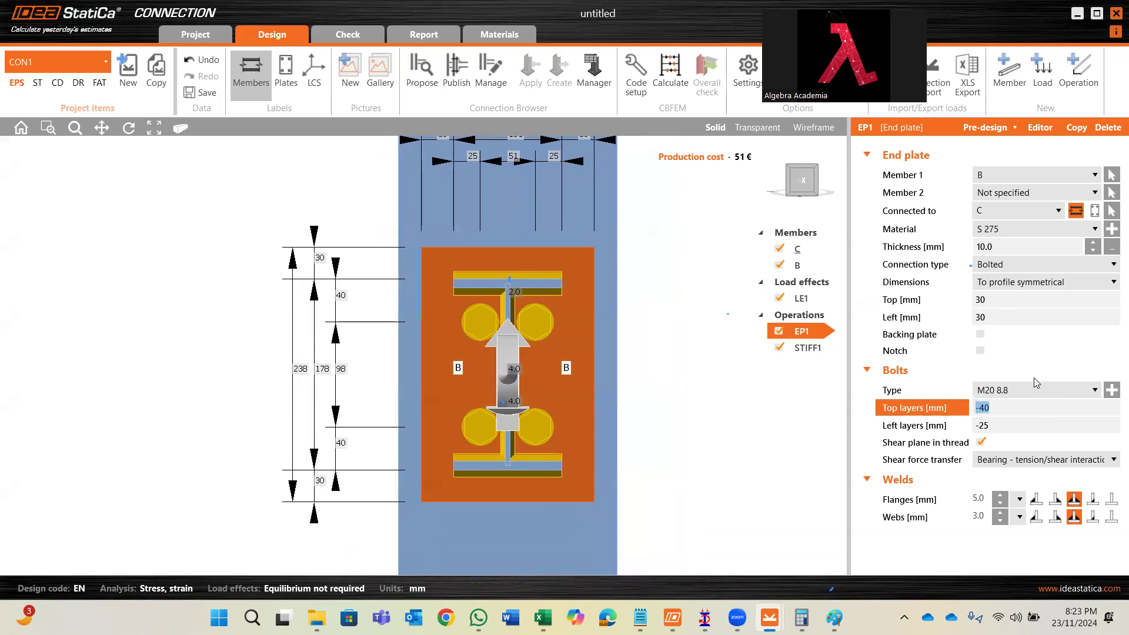
{"action": "type", "text": "-30"}
{"action": "left_click", "coordinate": [1005, 427]}
{"action": "key", "text": "ctrl+a"}
{"action": "type", "text": "-30"}
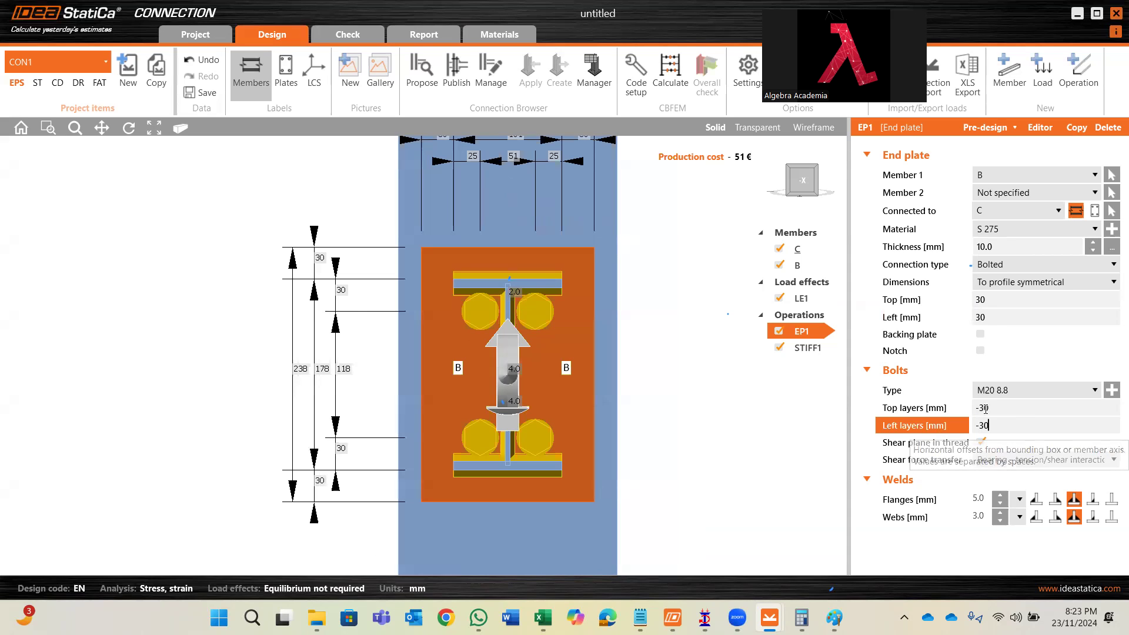
{"action": "key", "text": "Return"}
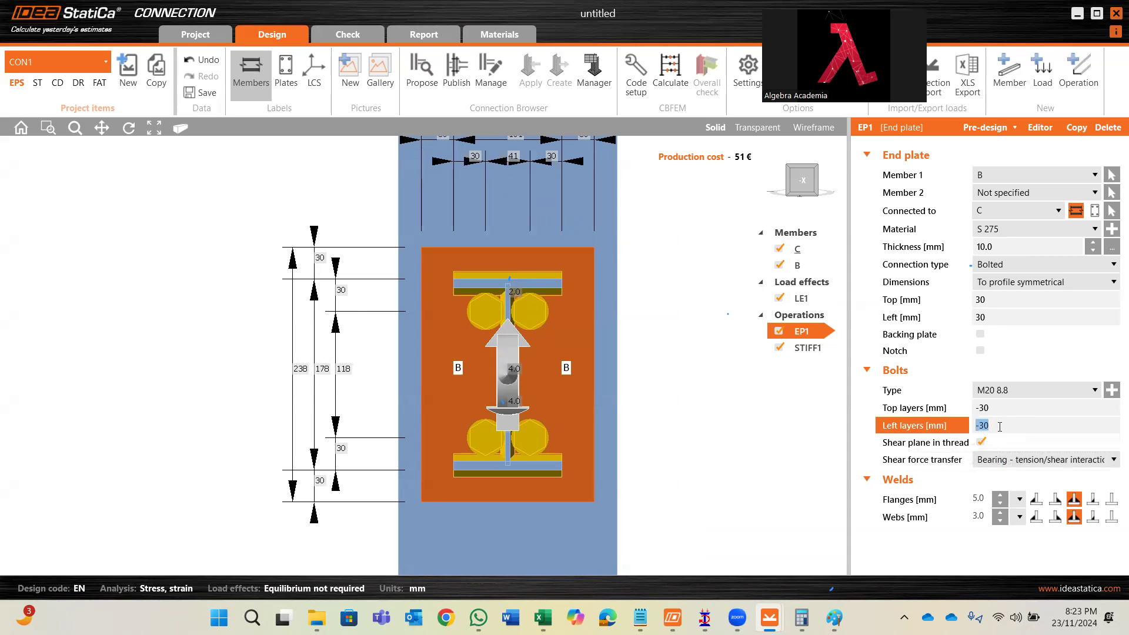
- Try left bolt layer offsets of 30, 20 and 10 mm on the end plate
{"action": "type", "text": "30"}
{"action": "left_click", "coordinate": [1007, 409]}
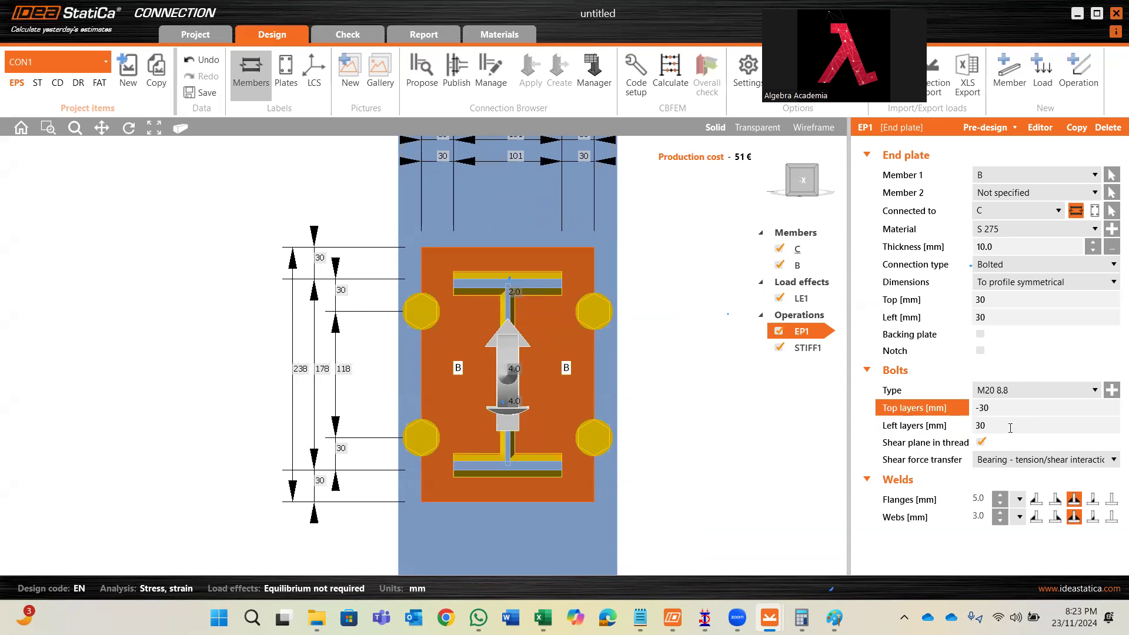
{"action": "left_click", "coordinate": [1011, 428]}
{"action": "type", "text": "20"}
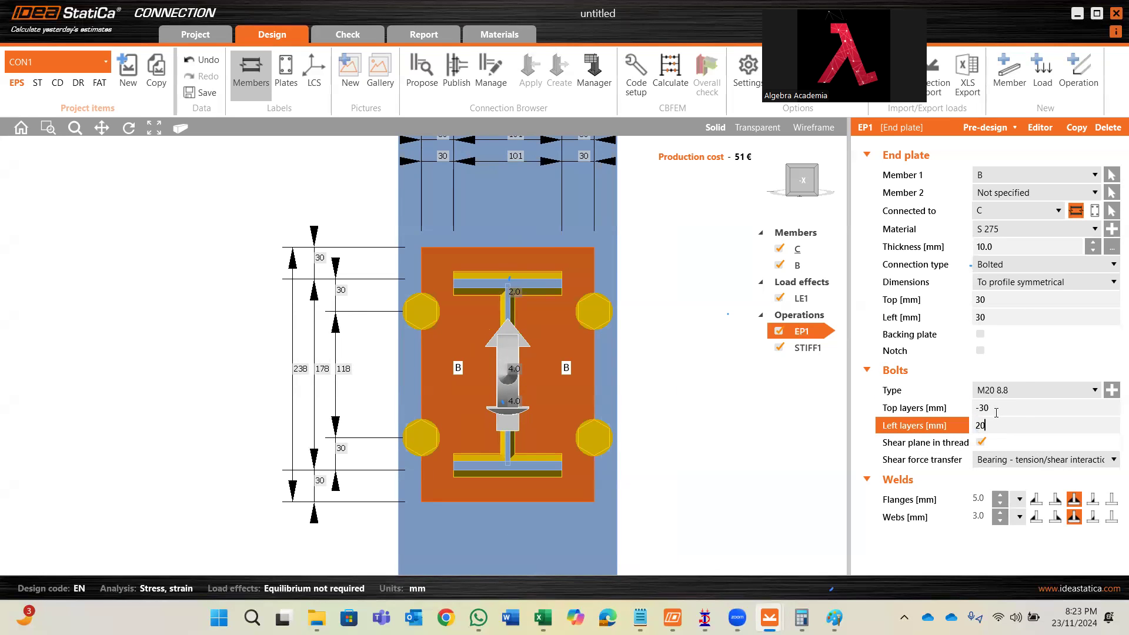
{"action": "left_click", "coordinate": [997, 409]}
{"action": "left_click", "coordinate": [996, 425]}
{"action": "type", "text": "10"}
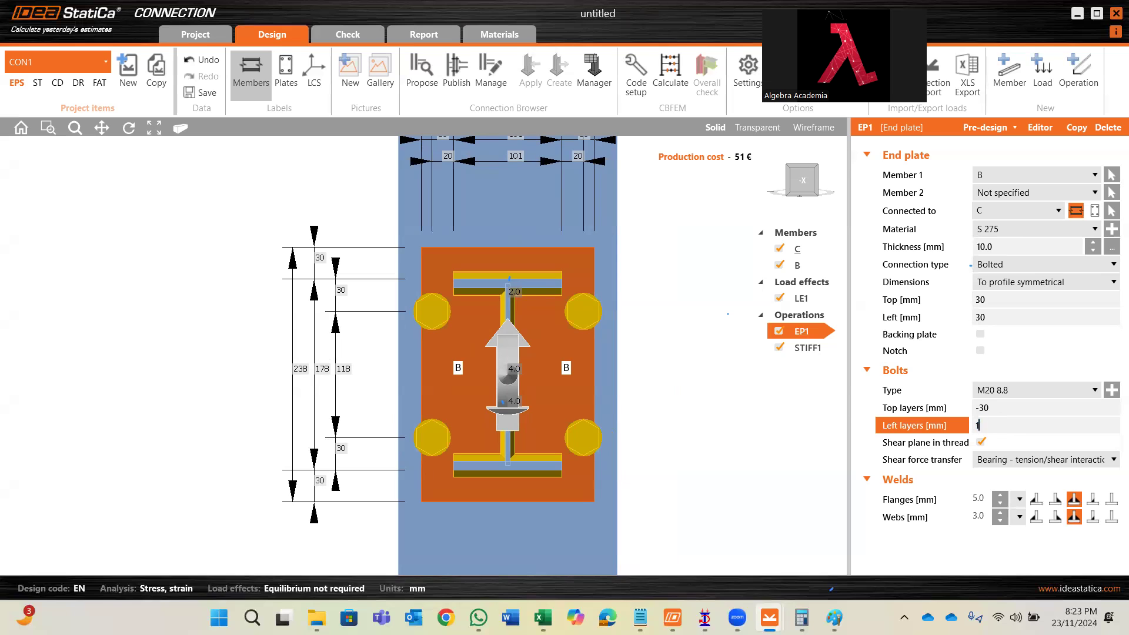
{"action": "left_click", "coordinate": [1002, 412]}
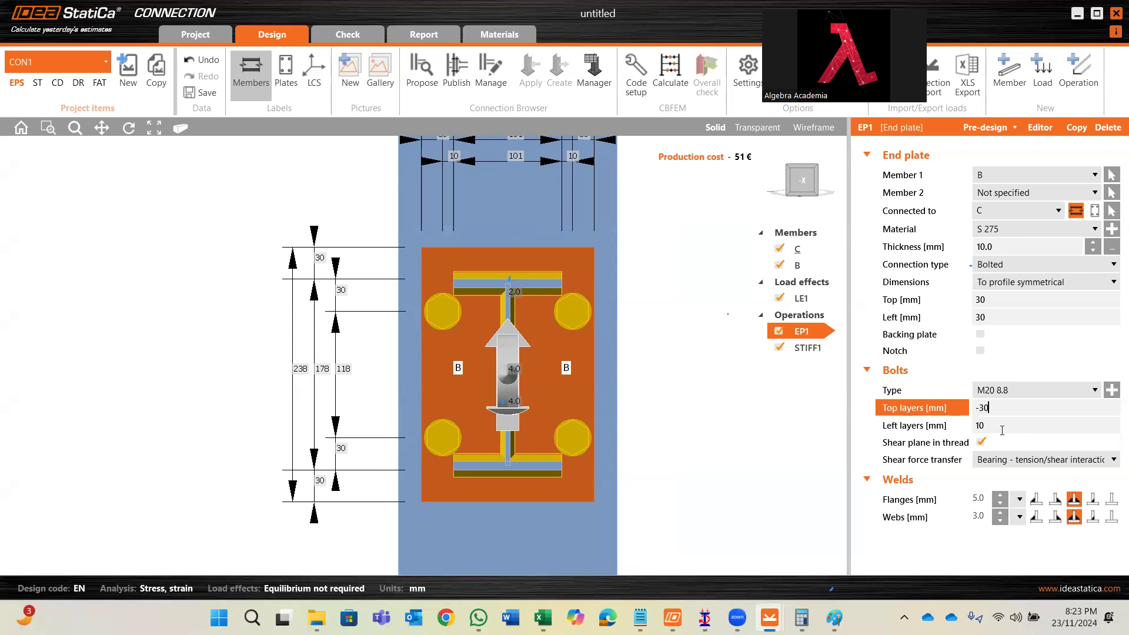
- Set the end plate's left bolt layer offset to 0 mm
{"action": "left_click", "coordinate": [1003, 428]}
{"action": "type", "text": "0"}
{"action": "left_click", "coordinate": [1008, 411]}
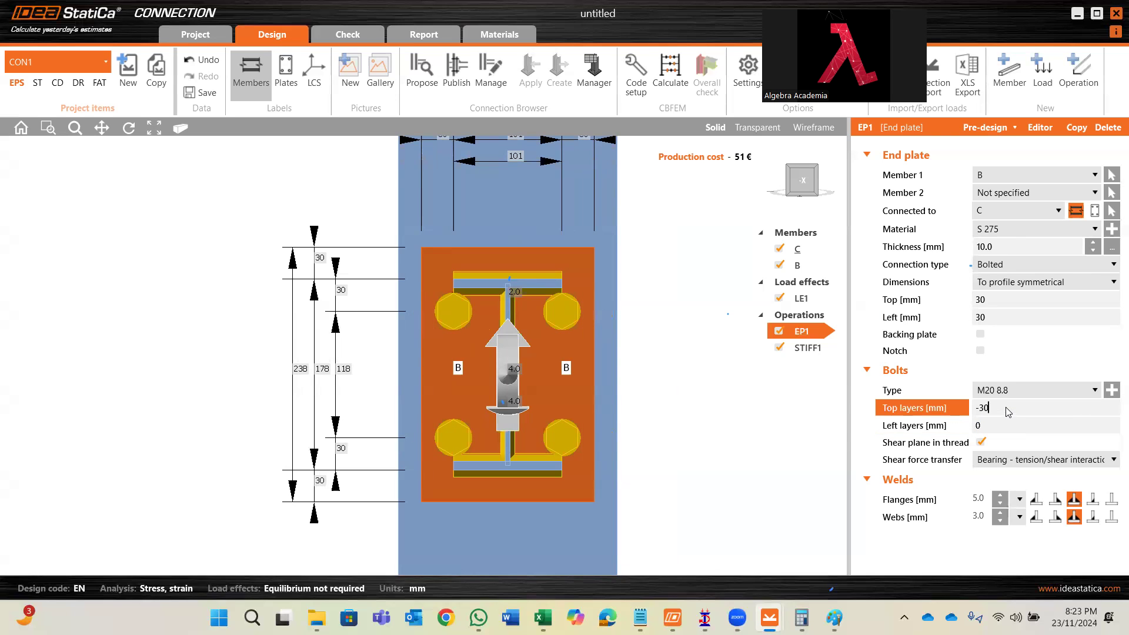
- Try a left bolt layer offset of -35 mm and restore it to 0 mm
{"action": "middle_click_drag", "start_coordinate": [647, 370], "coordinate": [685, 473]}
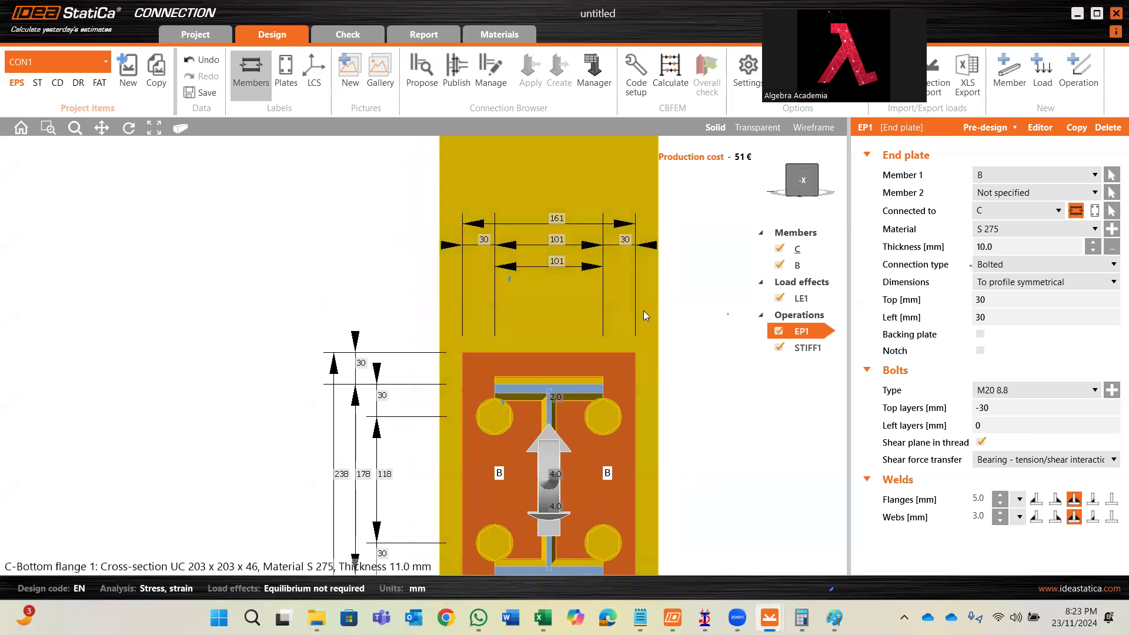
{"action": "mouse_move", "coordinate": [629, 434]}
{"action": "middle_mouse_down"}
{"action": "mouse_move", "coordinate": [606, 374]}
{"action": "mouse_move", "coordinate": [641, 422]}
{"action": "middle_mouse_up"}
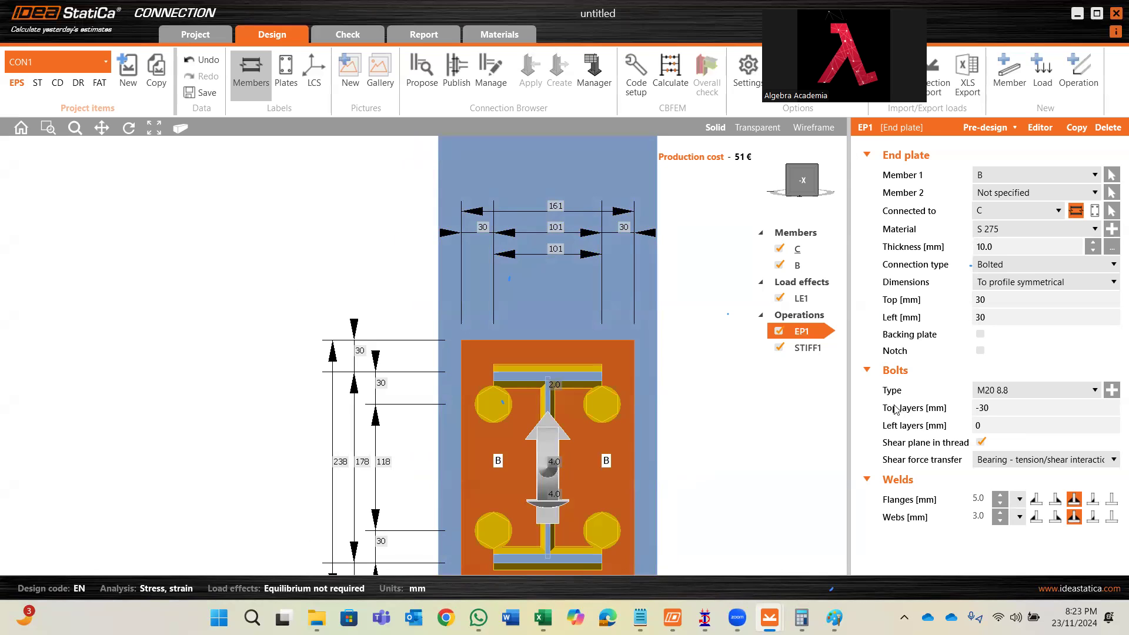
{"action": "left_click", "coordinate": [1019, 424]}
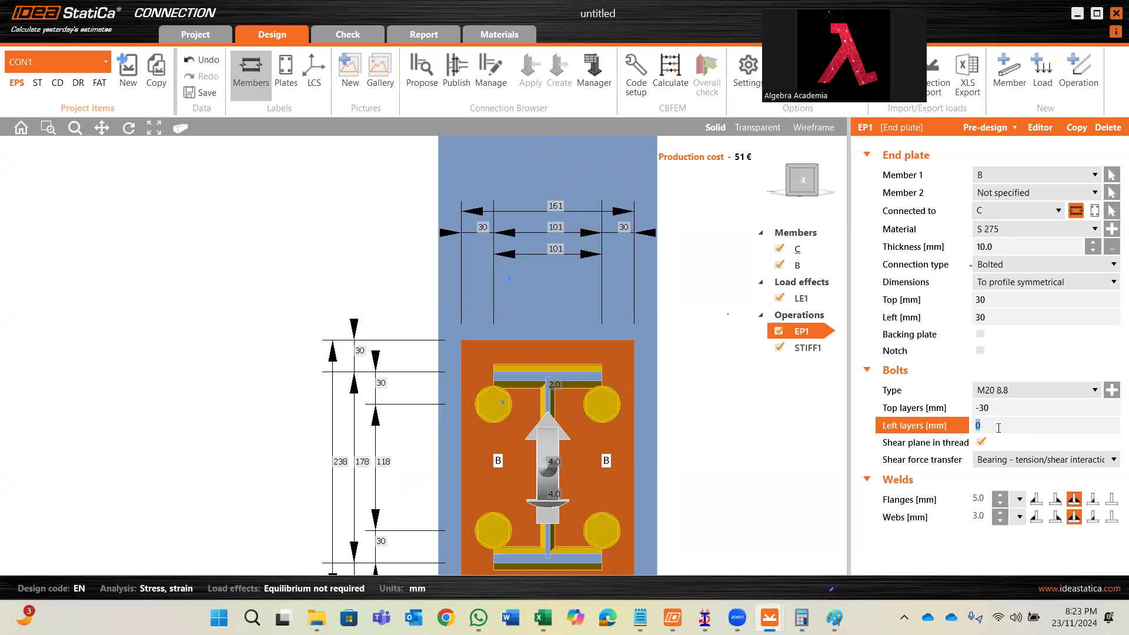
{"action": "type", "text": "35"}
{"action": "key", "text": "Return"}
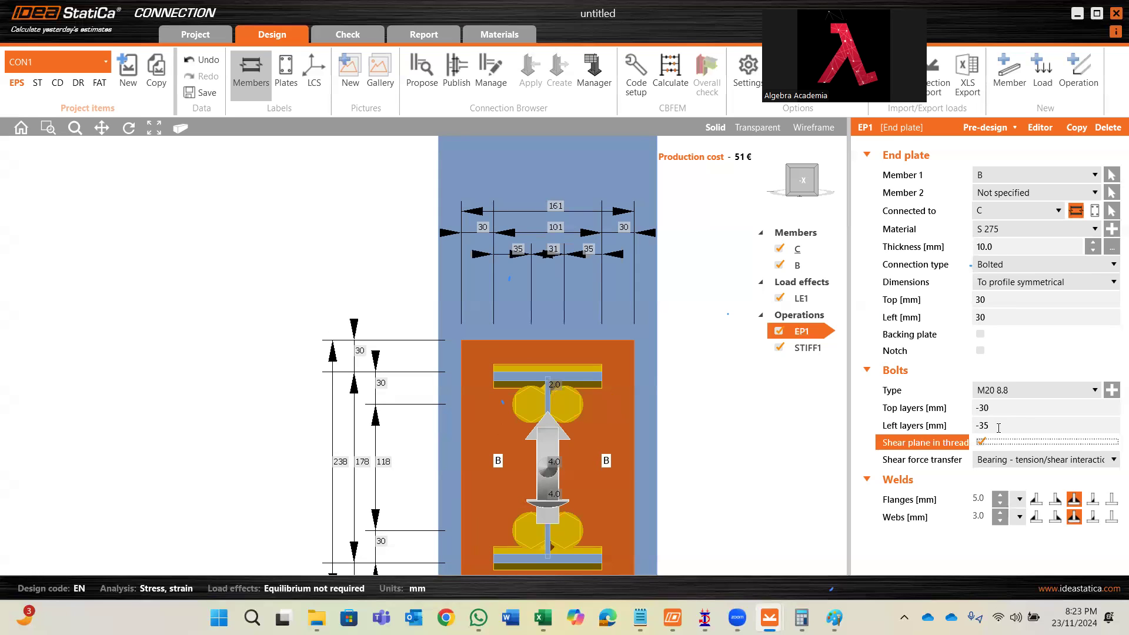
{"action": "left_click_drag", "start_coordinate": [994, 428], "coordinate": [919, 434]}
{"action": "key", "text": "BackSpace"}
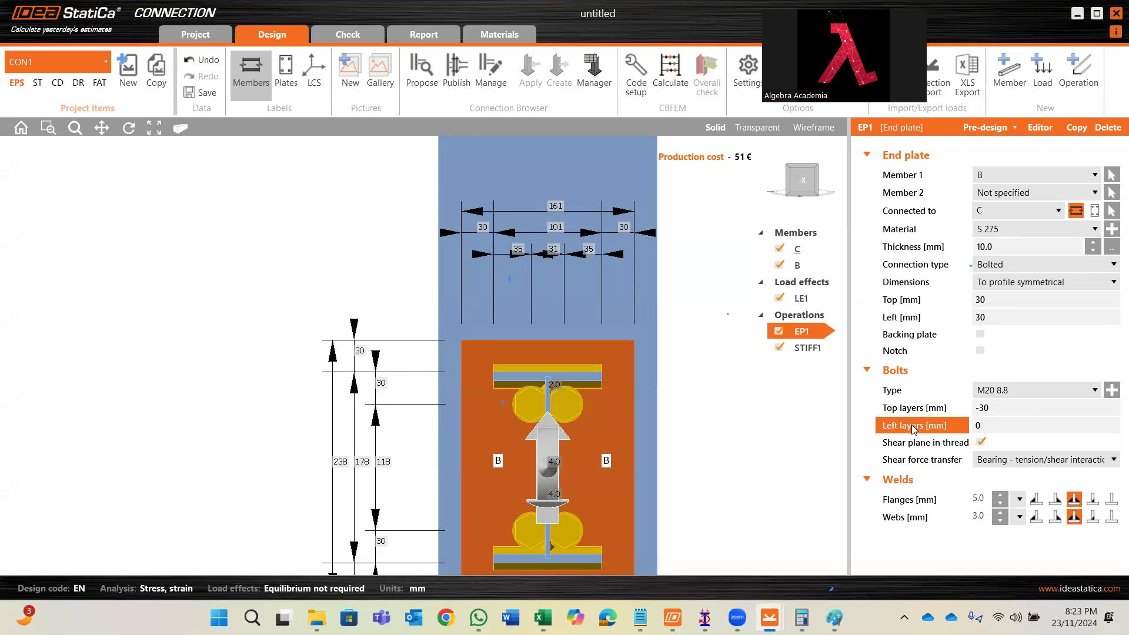
- Try top bolt layer offsets of -20, 20 and 0 mm on the end plate
{"action": "left_click", "coordinate": [1004, 409]}
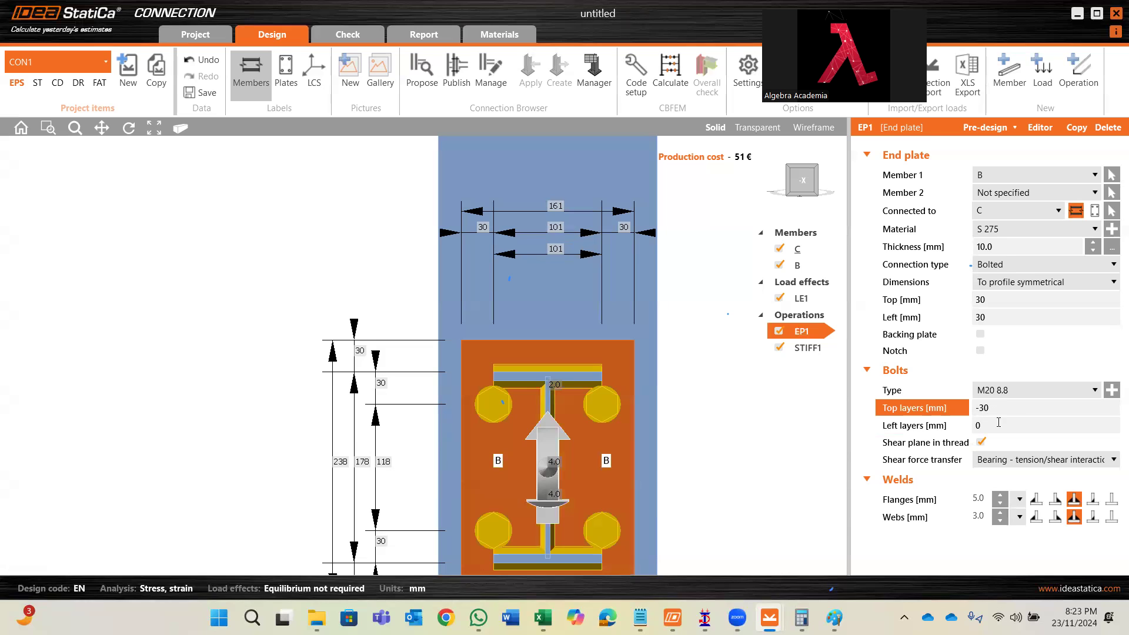
{"action": "key", "text": "ctrl+a"}
{"action": "type", "text": "-20"}
{"action": "left_click", "coordinate": [1004, 421]}
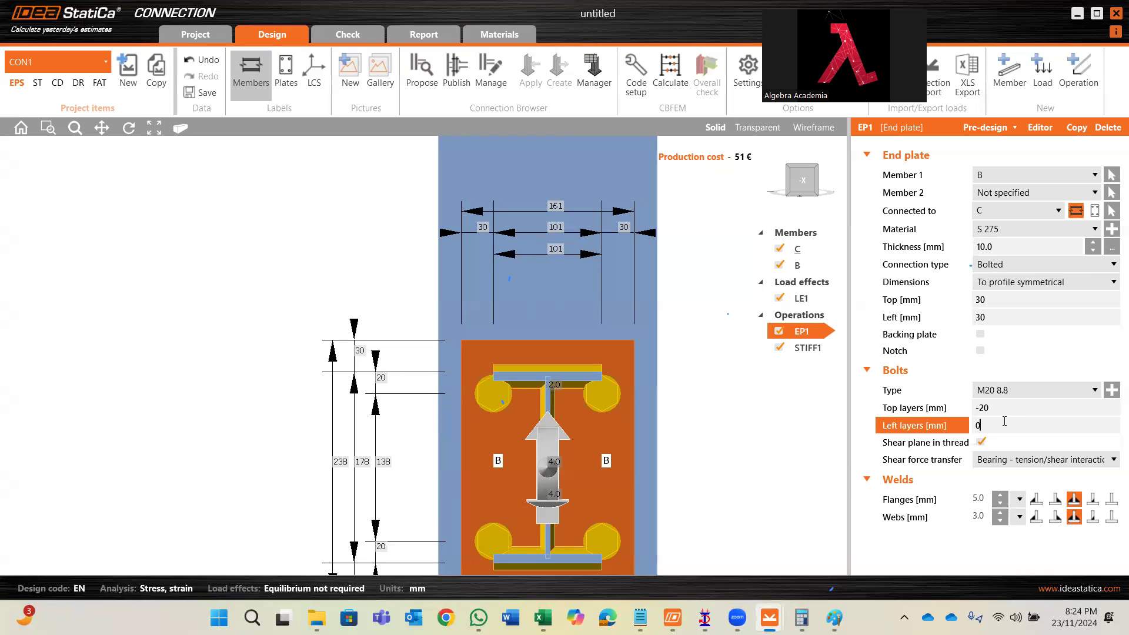
{"action": "left_click_drag", "start_coordinate": [1010, 406], "coordinate": [941, 427]}
{"action": "type", "text": "20"}
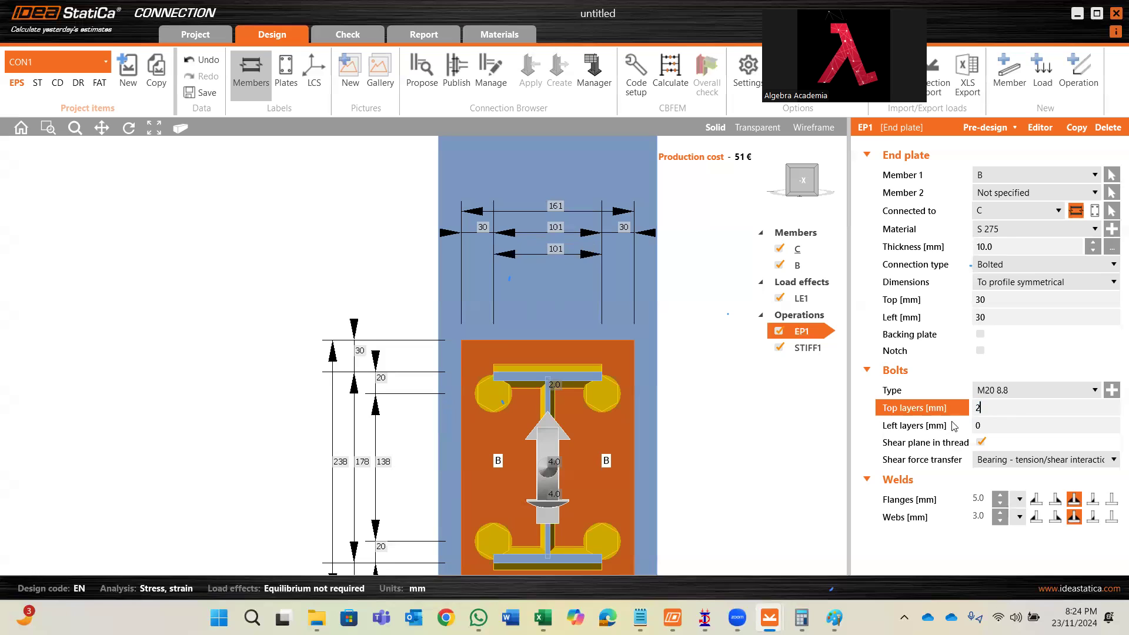
{"action": "left_click", "coordinate": [1006, 420]}
{"action": "left_click_drag", "start_coordinate": [1003, 409], "coordinate": [933, 417]}
{"action": "type", "text": "0"}
{"action": "left_click", "coordinate": [995, 426]}
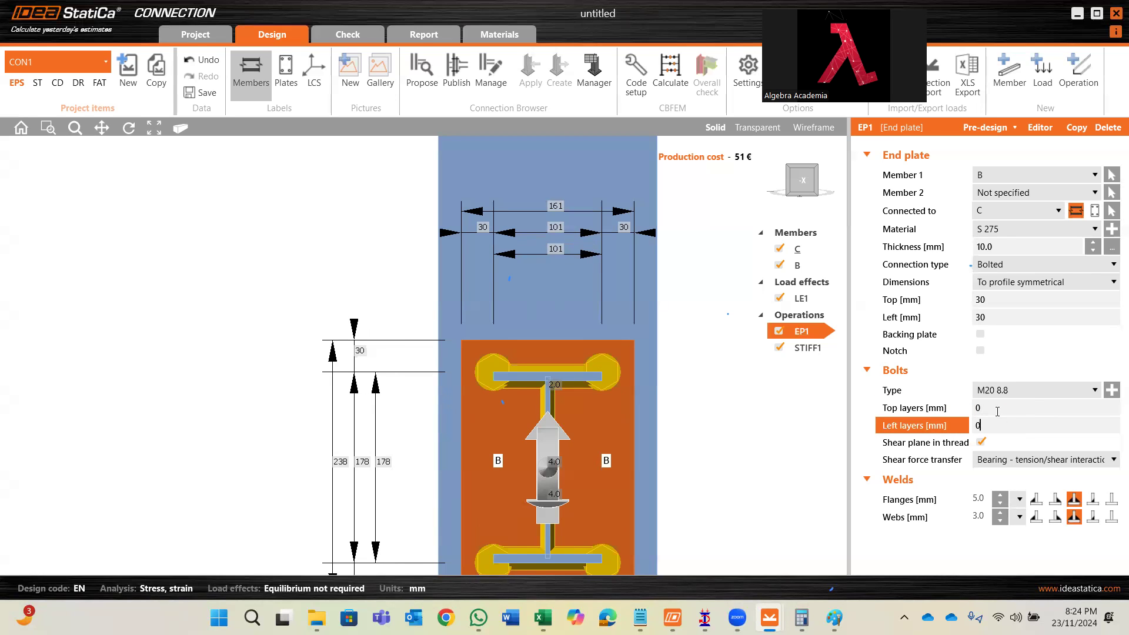
- Try top bolt layer offsets of -35 and -70 mm on the end plate
{"action": "left_click_drag", "start_coordinate": [997, 411], "coordinate": [937, 419]}
{"action": "type", "text": "-"}
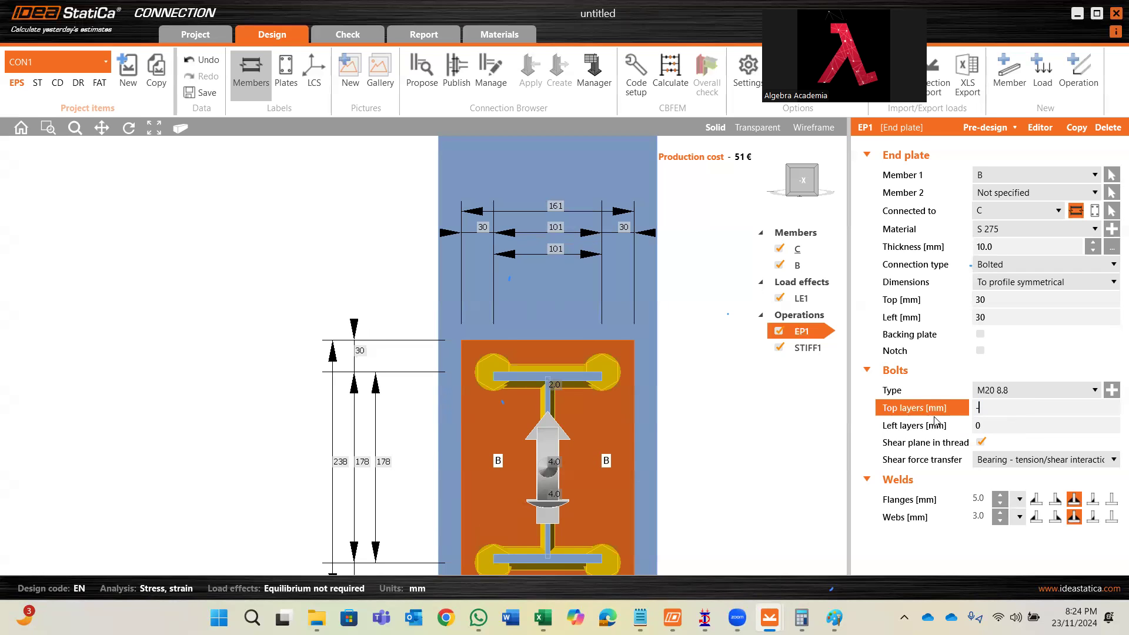
{"action": "type", "text": "35"}
{"action": "left_click", "coordinate": [985, 426]}
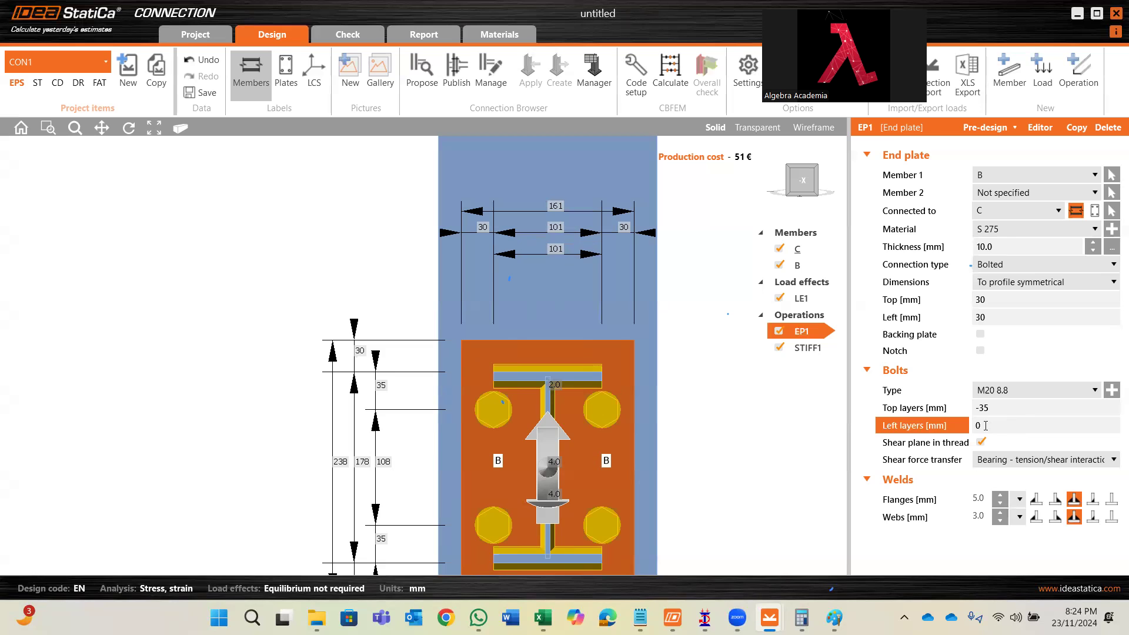
{"action": "left_click", "coordinate": [1005, 408]}
{"action": "double_click", "coordinate": [1007, 409]}
{"action": "type", "text": "70"}
{"action": "left_click", "coordinate": [1008, 425]}
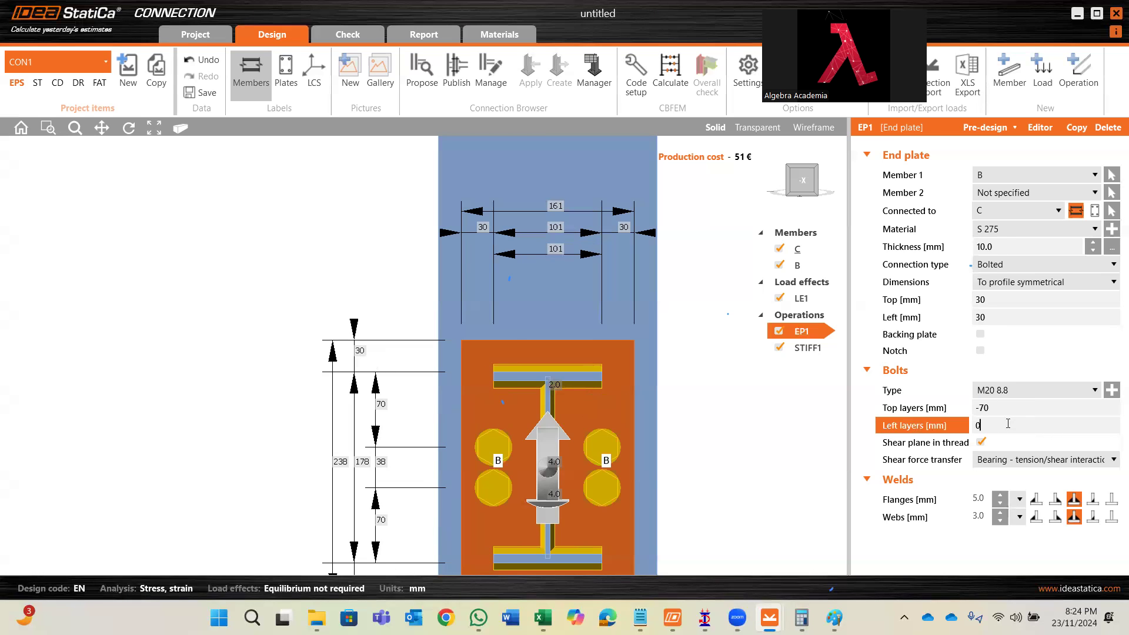
- Set the end plate's top bolt layer offset to -35 mm and revise it to -45 mm
{"action": "double_click", "coordinate": [1007, 409]}
{"action": "type", "text": "35"}
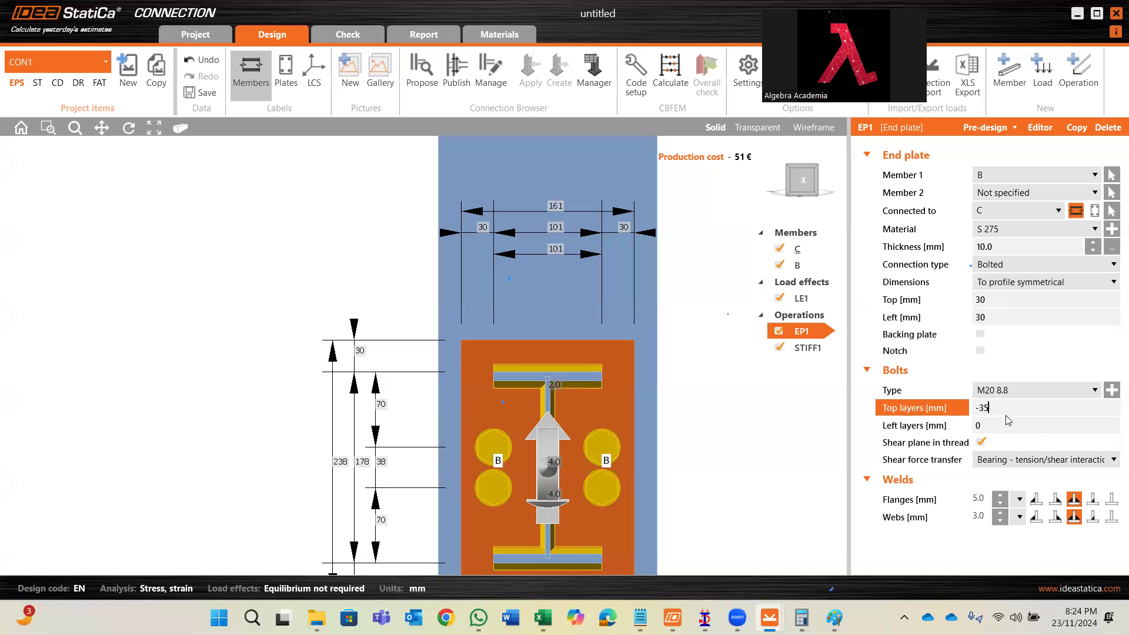
{"action": "left_click", "coordinate": [1005, 424]}
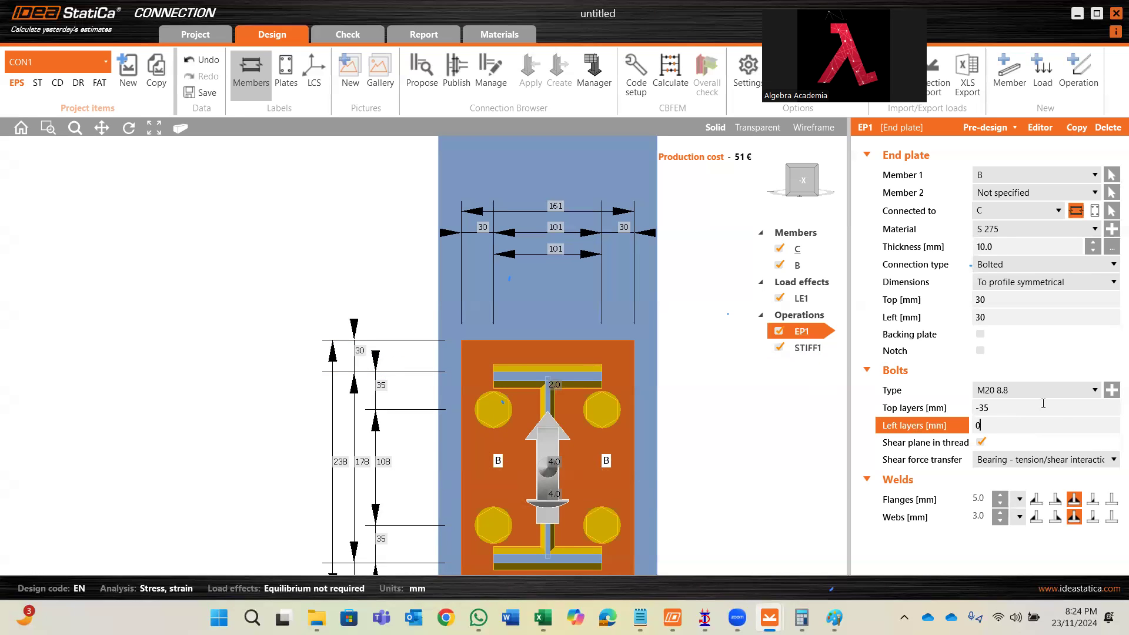
{"action": "left_click", "coordinate": [983, 407]}
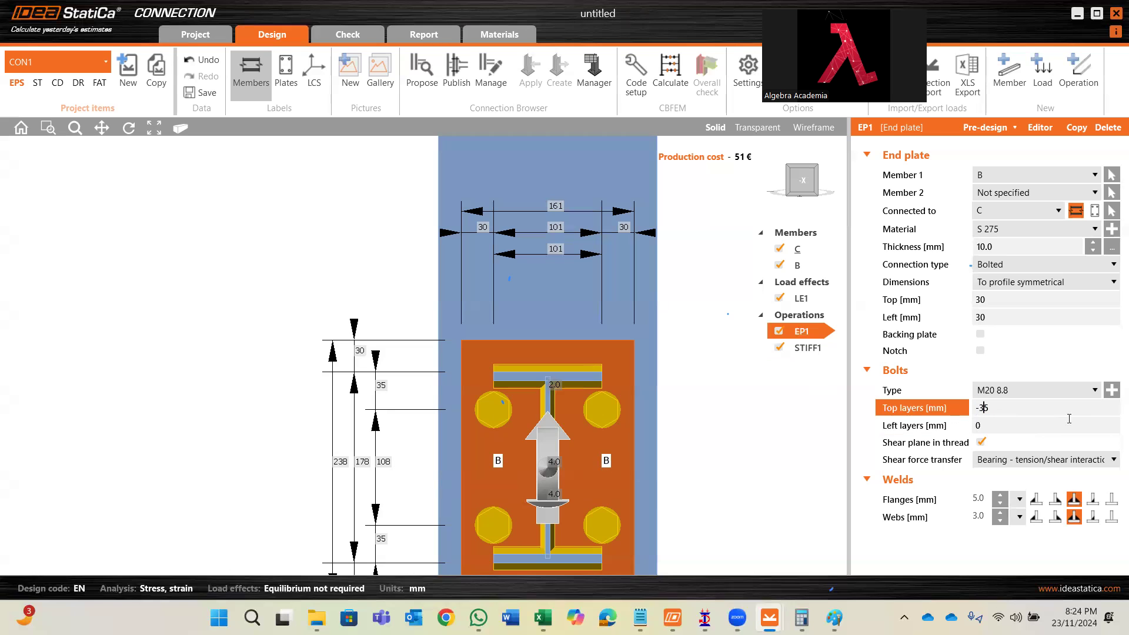
{"action": "key", "text": "BackSpace"}
{"action": "type", "text": "4"}
{"action": "left_click", "coordinate": [1018, 428]}
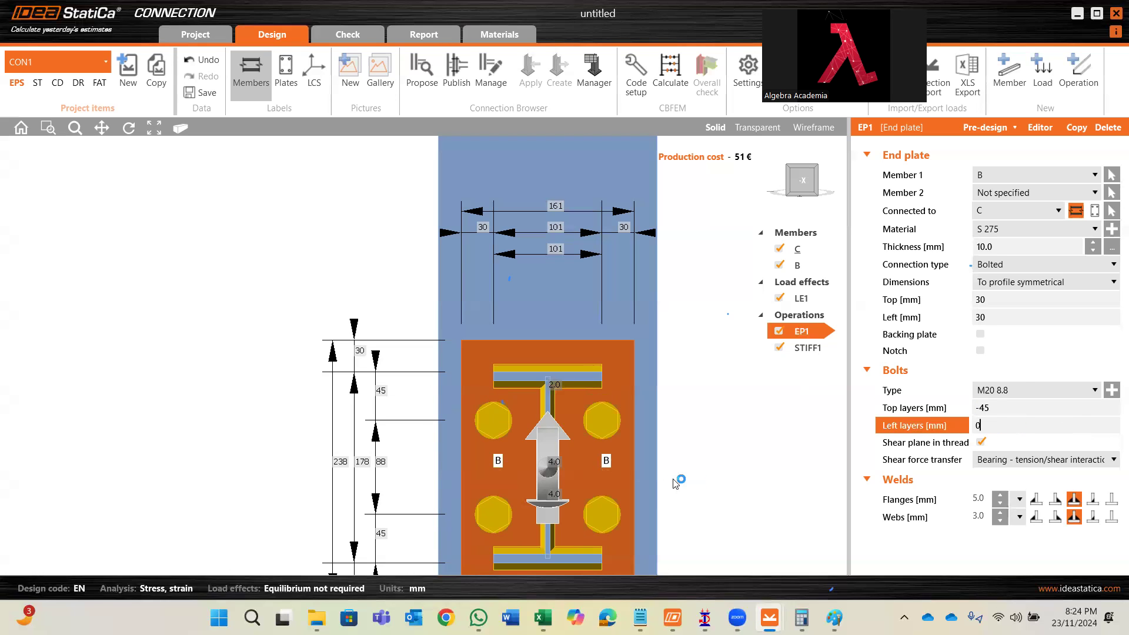
- Try left bolt layer offsets of 30 and 10 mm and restore the offset to 0 mm
{"action": "middle_click_drag", "start_coordinate": [441, 437], "coordinate": [434, 399]}
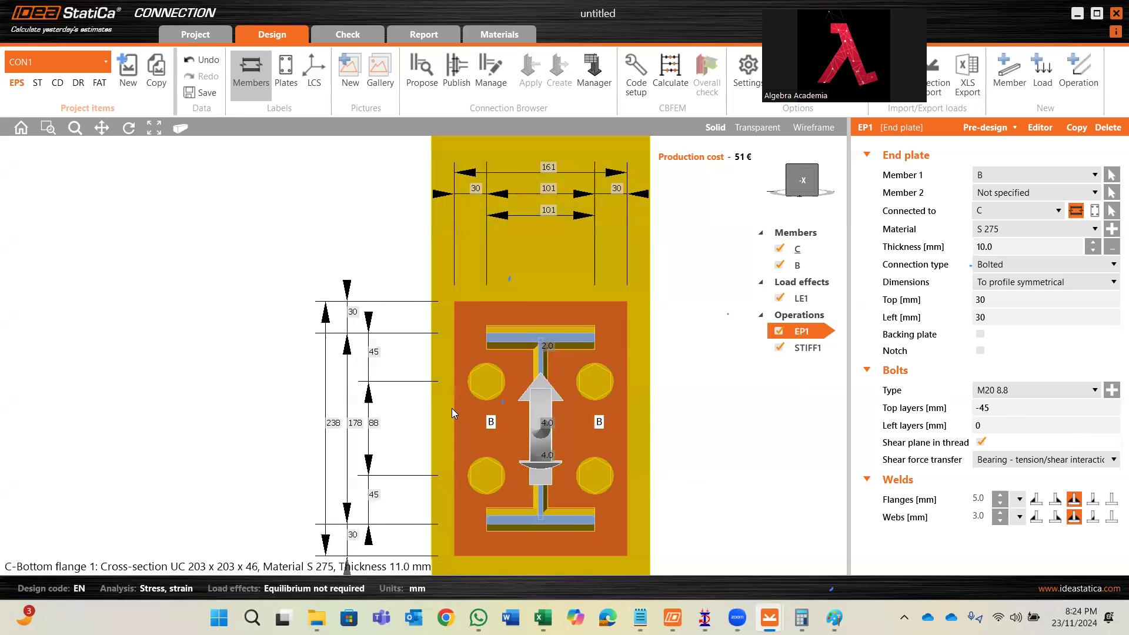
{"action": "middle_click_drag", "start_coordinate": [477, 258], "coordinate": [461, 302]}
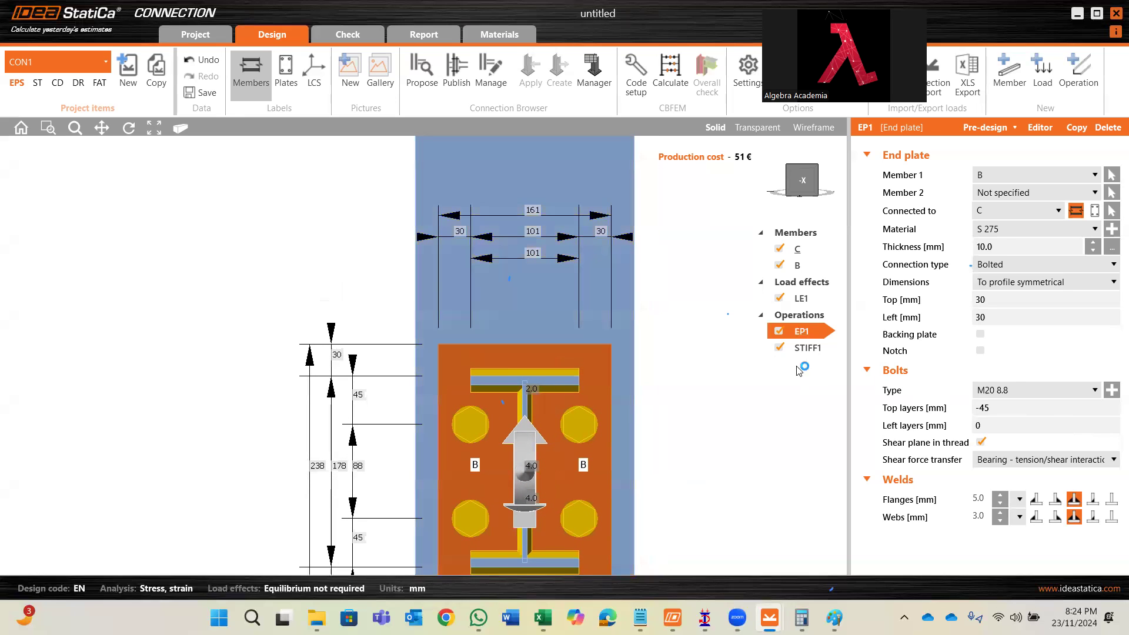
{"action": "left_click", "coordinate": [993, 424]}
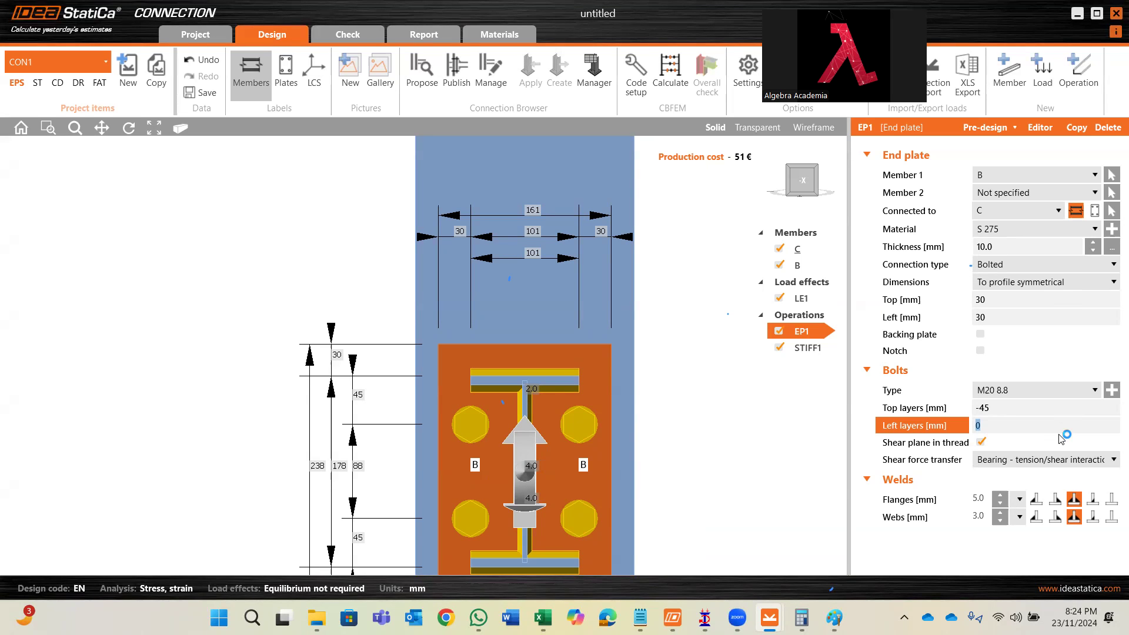
{"action": "type", "text": "30"}
{"action": "left_click", "coordinate": [1003, 407]}
{"action": "left_click", "coordinate": [1003, 426]}
{"action": "type", "text": "10"}
{"action": "left_click", "coordinate": [1003, 407]}
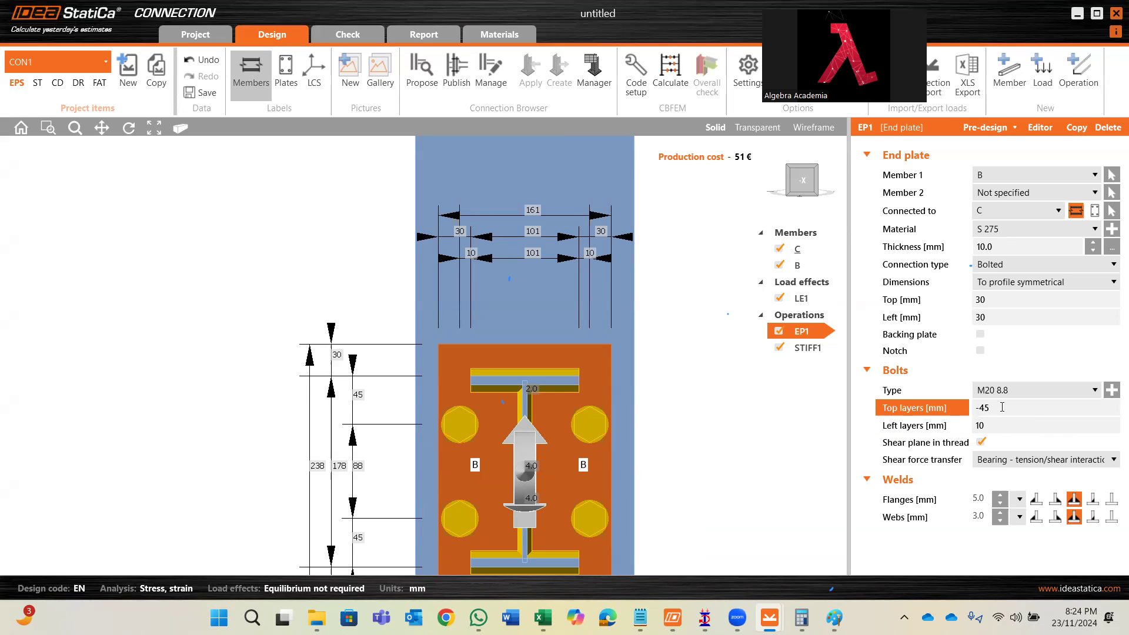
{"action": "left_click", "coordinate": [1001, 428]}
{"action": "type", "text": "0"}
{"action": "left_click", "coordinate": [1002, 413]}
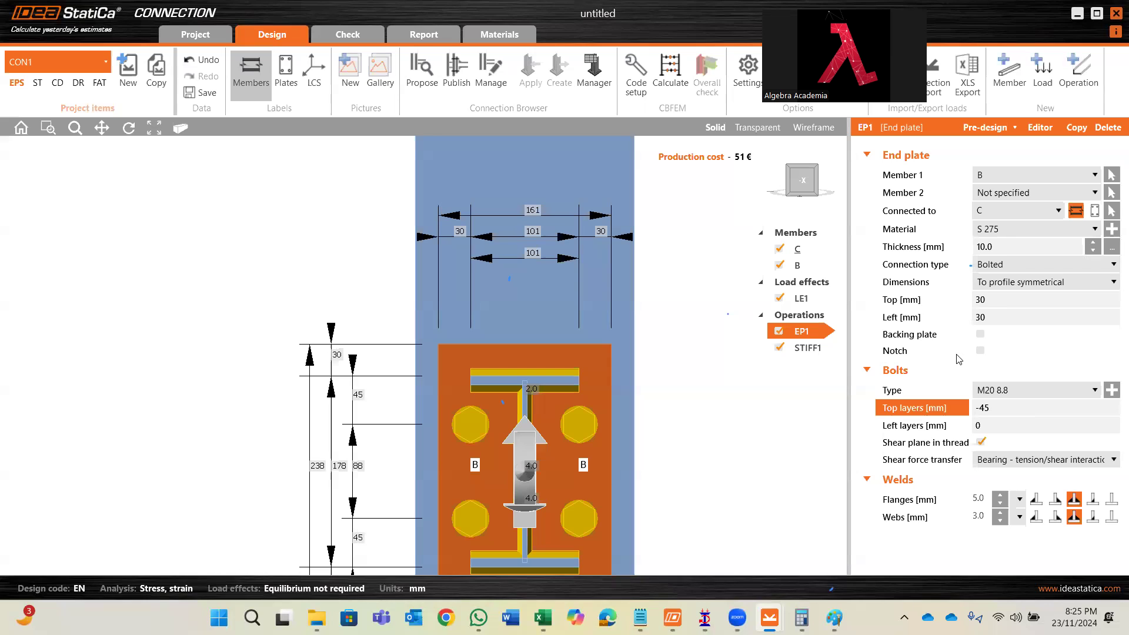
- Show the whole beam-to-column connection in a 3D view
{"action": "left_click", "coordinate": [790, 170]}
{"action": "right_click", "coordinate": [662, 217]}
{"action": "left_click", "coordinate": [685, 228]}
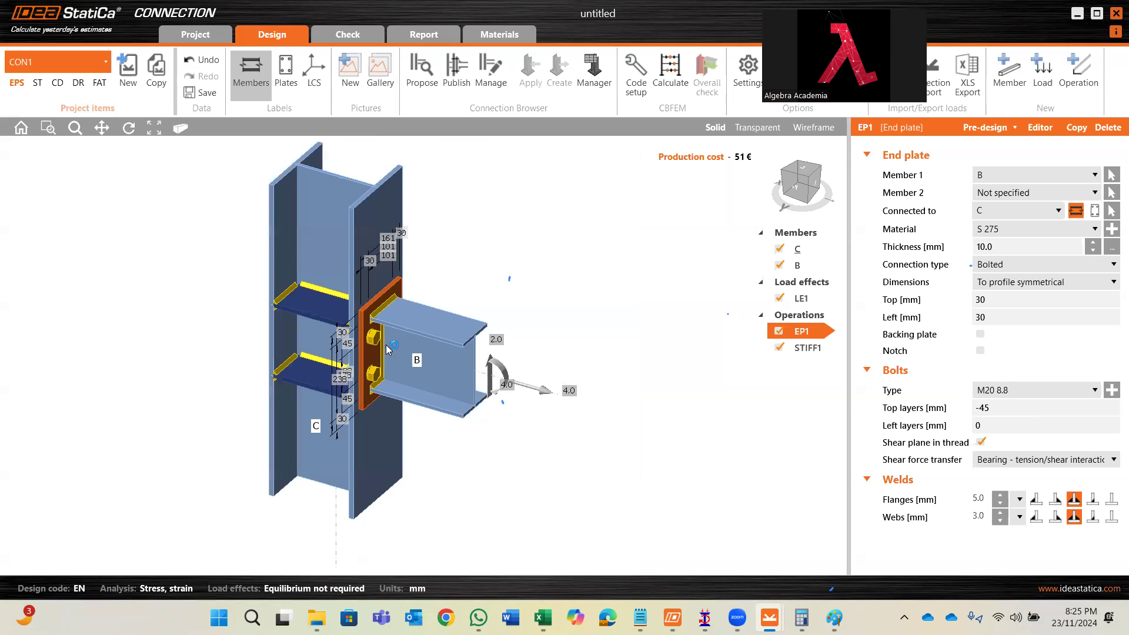
- Inspect the end plate's bolt layout, spacing dimensions and beam profile in a head-on view of the connection
{"action": "scroll", "coordinate": [387, 349], "scroll_direction": "up", "scroll_amount": 3}
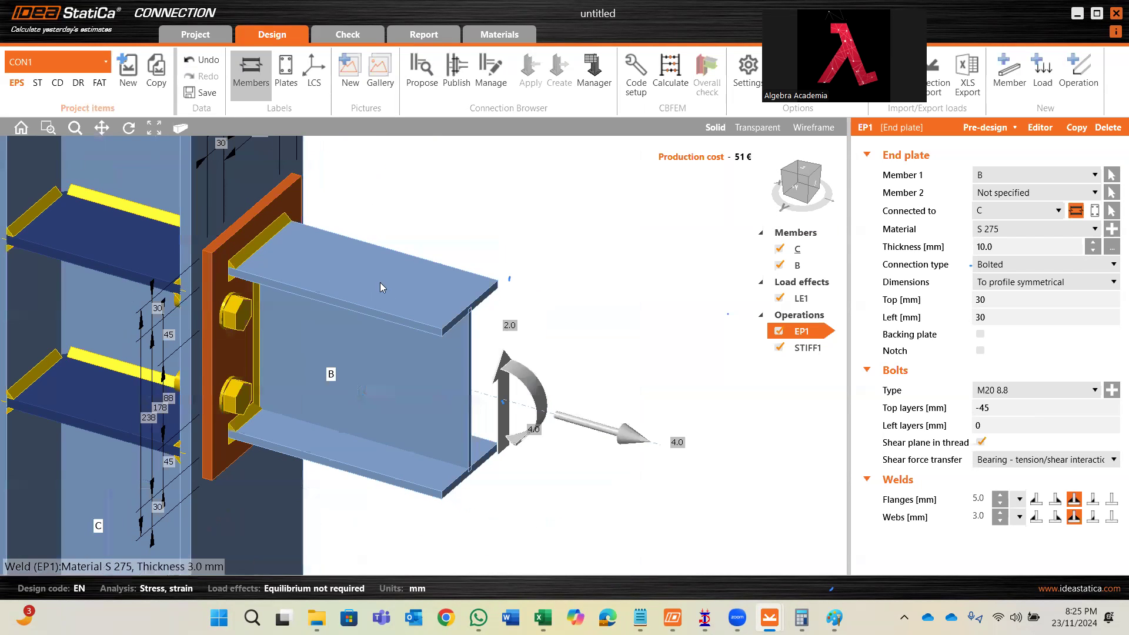
{"action": "left_click", "coordinate": [805, 171]}
{"action": "left_click", "coordinate": [812, 182]}
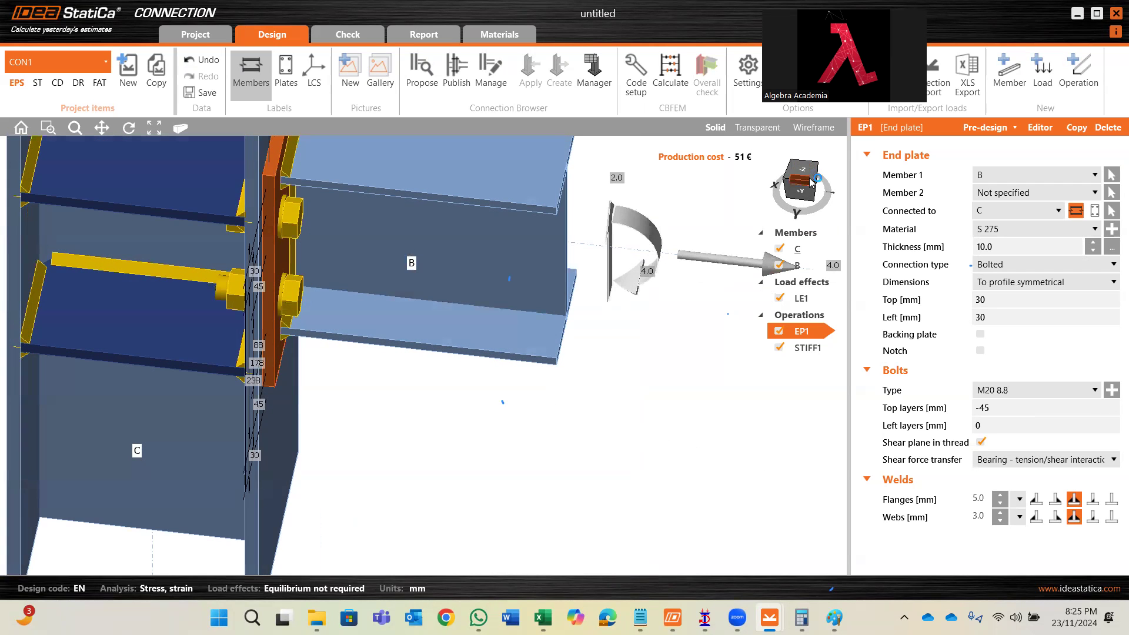
{"action": "left_click", "coordinate": [812, 181]}
{"action": "left_click", "coordinate": [807, 189]}
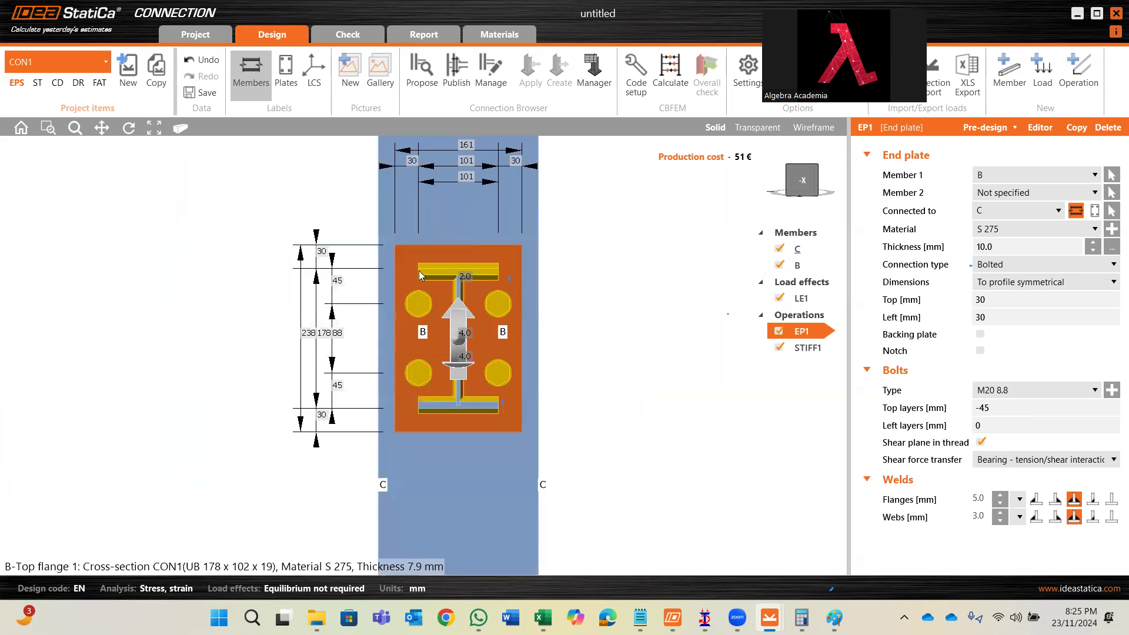
{"action": "scroll", "coordinate": [440, 353], "scroll_direction": "down", "scroll_amount": 1}
{"action": "scroll", "coordinate": [424, 293], "scroll_direction": "up", "scroll_amount": 2}
{"action": "scroll", "coordinate": [442, 301], "scroll_direction": "up", "scroll_amount": 1}
{"action": "scroll", "coordinate": [452, 352], "scroll_direction": "down", "scroll_amount": 2}
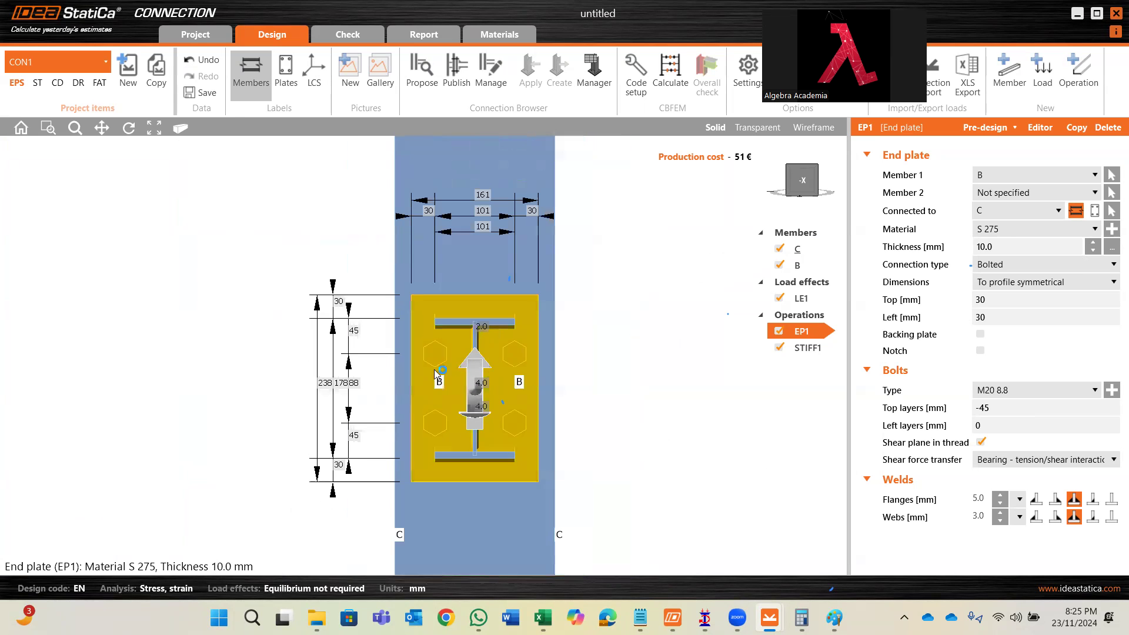
{"action": "scroll", "coordinate": [423, 349], "scroll_direction": "up", "scroll_amount": 1}
{"action": "scroll", "coordinate": [465, 349], "scroll_direction": "up", "scroll_amount": 1}
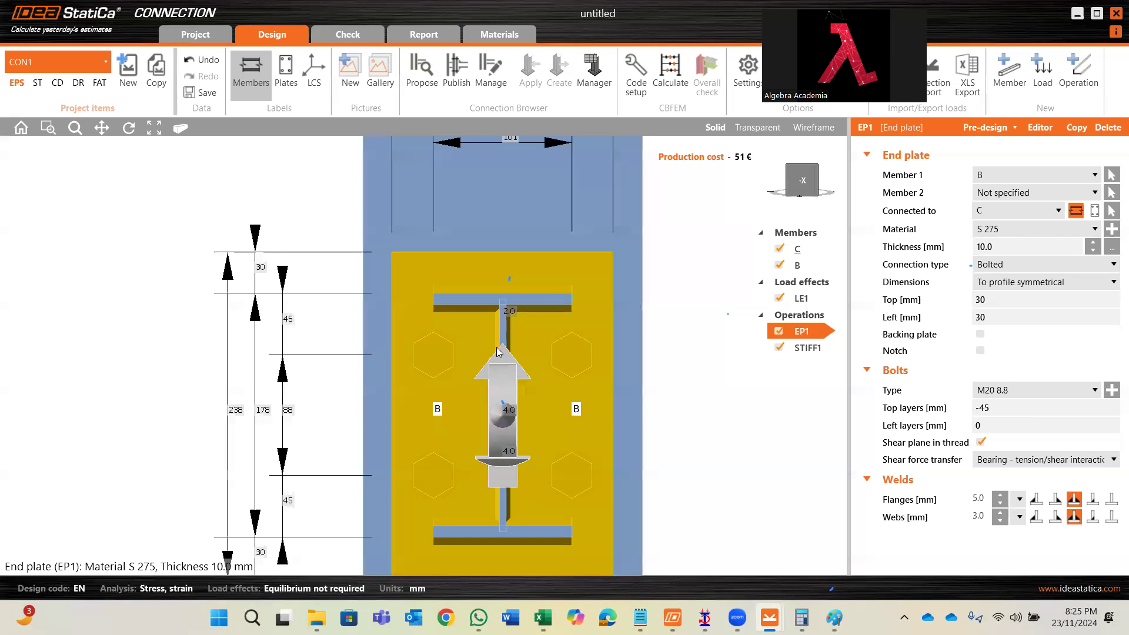
{"action": "scroll", "coordinate": [494, 356], "scroll_direction": "down", "scroll_amount": 2}
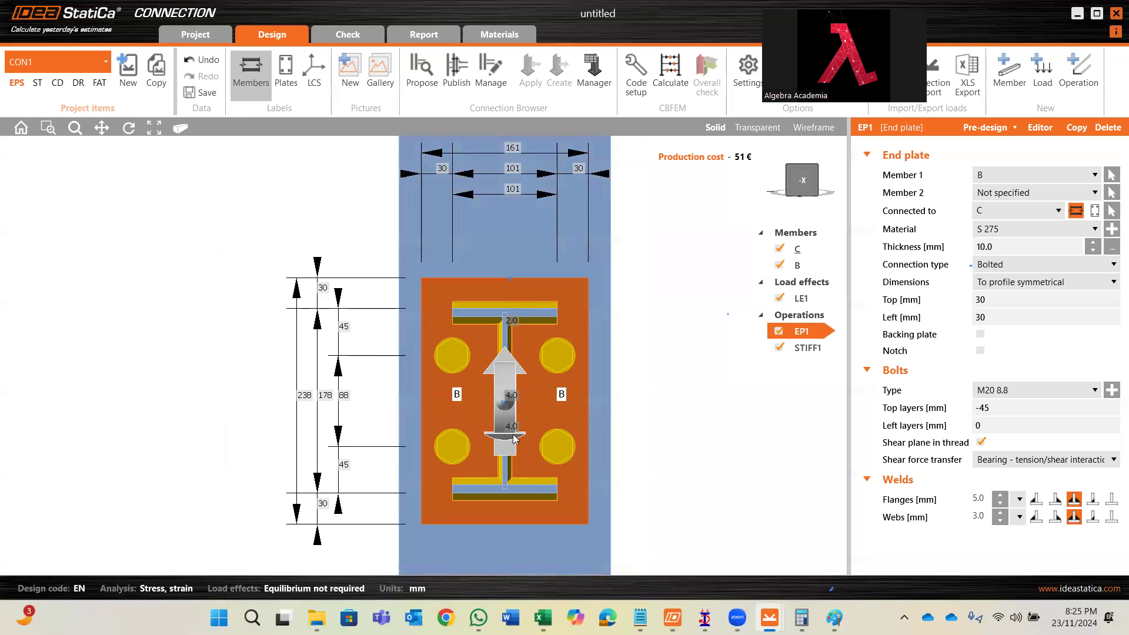
- Turn off the STIFF1 stiffener operation in the connection
{"action": "scroll", "coordinate": [515, 438], "scroll_direction": "up", "scroll_amount": 3}
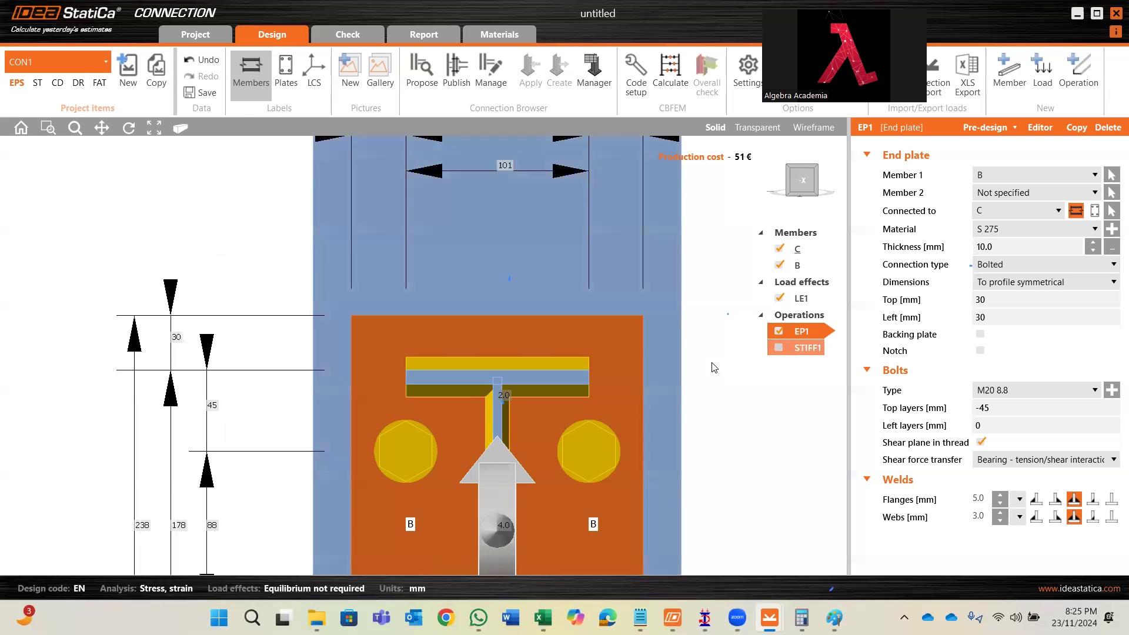
{"action": "scroll", "coordinate": [657, 418], "scroll_direction": "down", "scroll_amount": 3}
{"action": "mouse_move", "coordinate": [658, 419]}
{"action": "middle_mouse_down"}
{"action": "mouse_move", "coordinate": [647, 366]}
{"action": "mouse_move", "coordinate": [661, 416]}
{"action": "middle_mouse_up"}
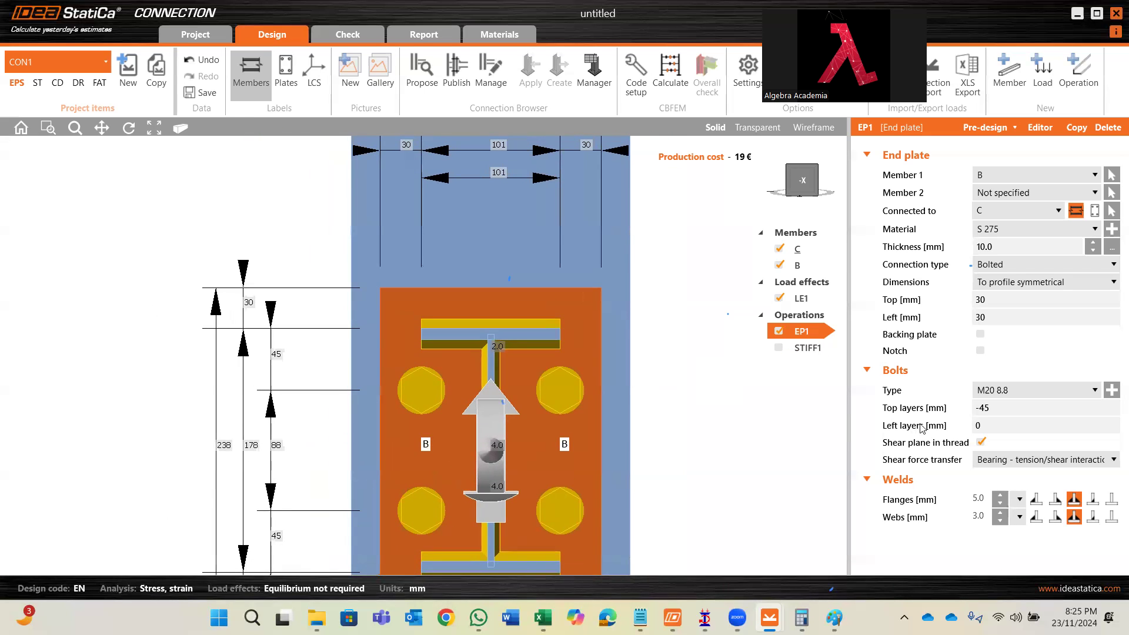
- Try a left bolt layer offset of 20 mm on the end plate and restore the offset to 0 mm
{"action": "left_click", "coordinate": [1011, 421]}
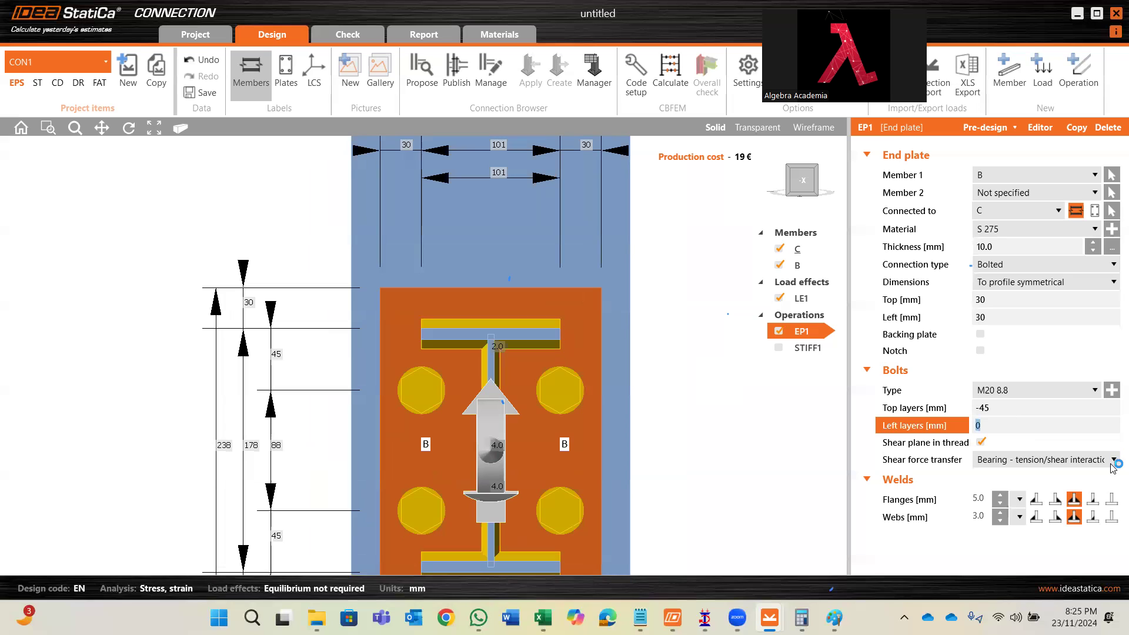
{"action": "type", "text": "20"}
{"action": "left_click", "coordinate": [1003, 396]}
{"action": "left_click", "coordinate": [1004, 425]}
{"action": "type", "text": "100"}
{"action": "key", "text": "BackSpace"}
{"action": "type", "text": "\\0"}
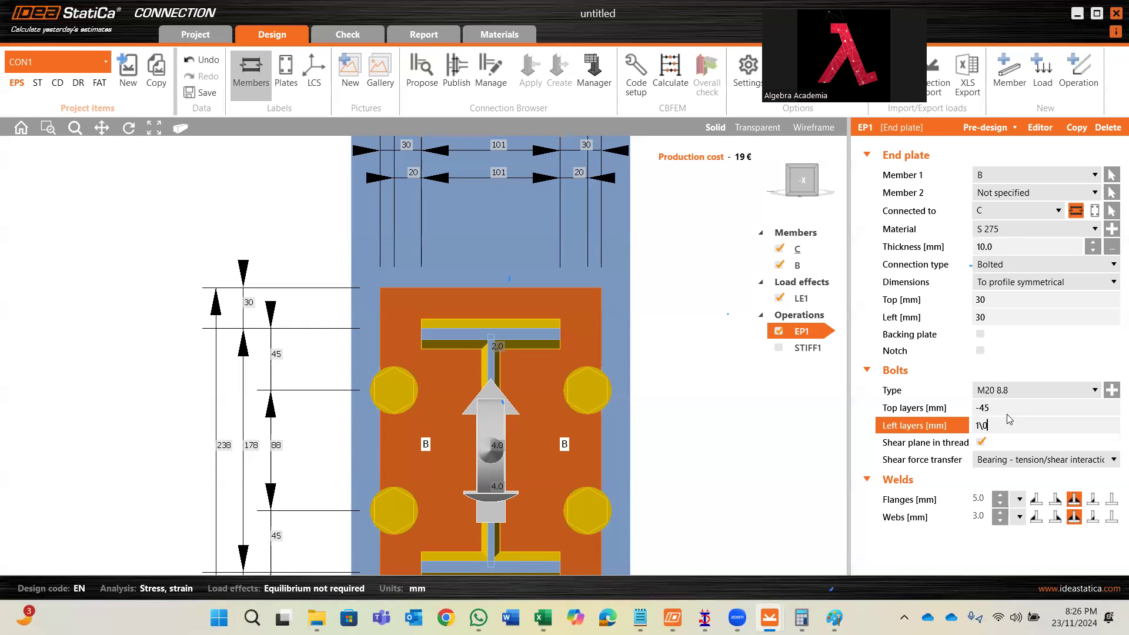
{"action": "key", "text": "Left"}
{"action": "key", "text": "BackSpace"}
{"action": "key", "text": "BackSpace"}
{"action": "left_click", "coordinate": [998, 413]}
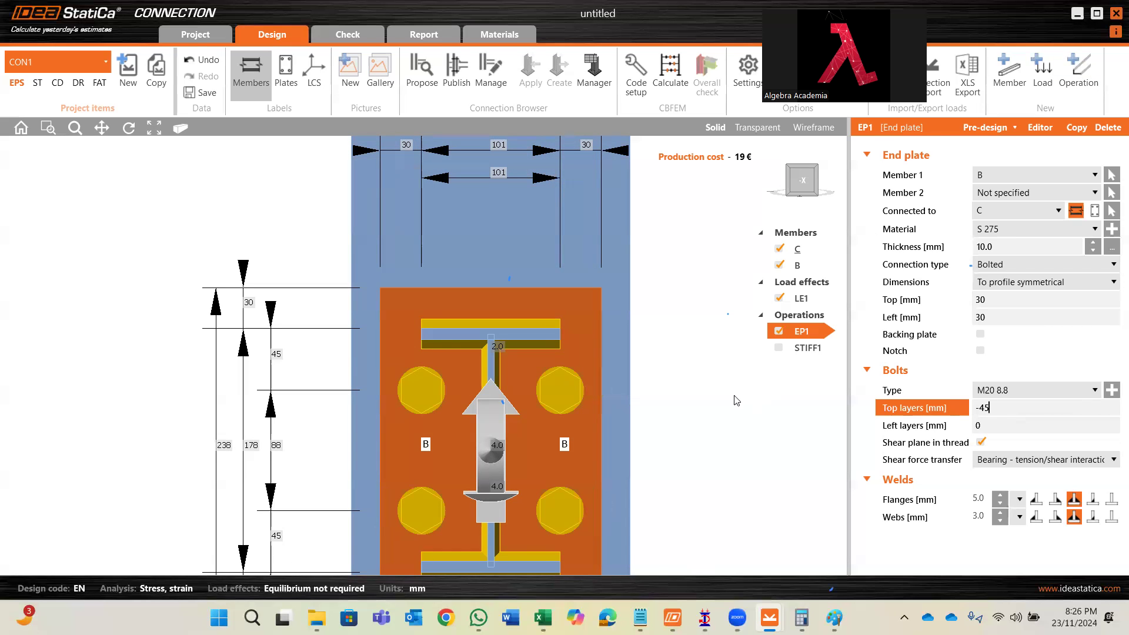
- Show the whole connection in 3D and set the end plate's thickness to 12 mm
{"action": "left_click", "coordinate": [786, 170]}
{"action": "right_click", "coordinate": [622, 267]}
{"action": "left_click", "coordinate": [636, 278]}
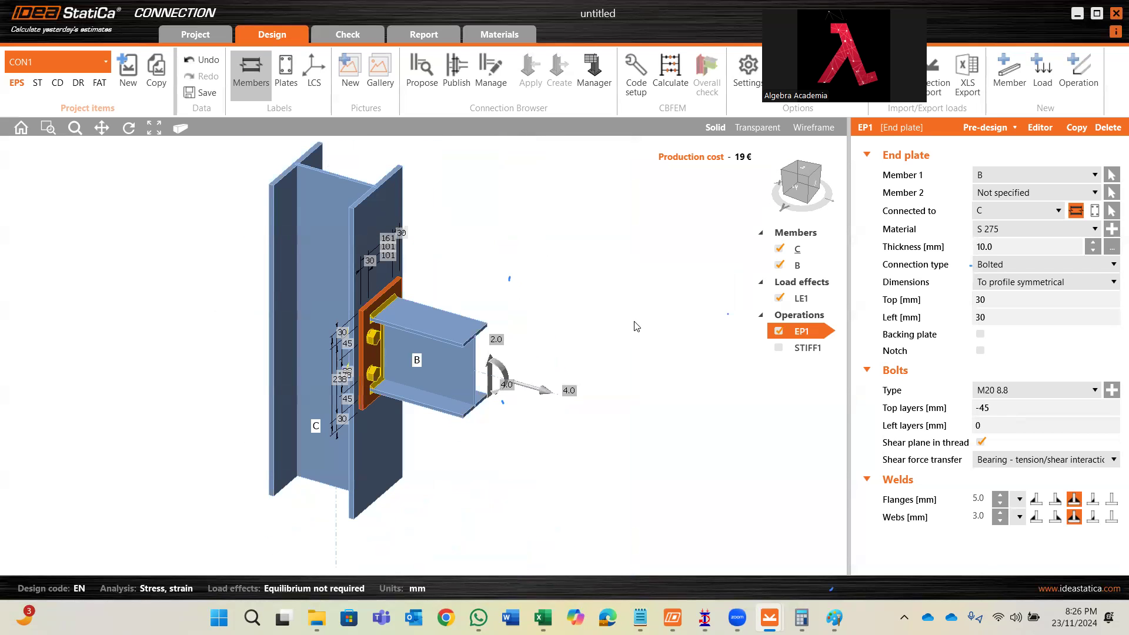
{"action": "middle_click_drag", "start_coordinate": [621, 337], "coordinate": [761, 382]}
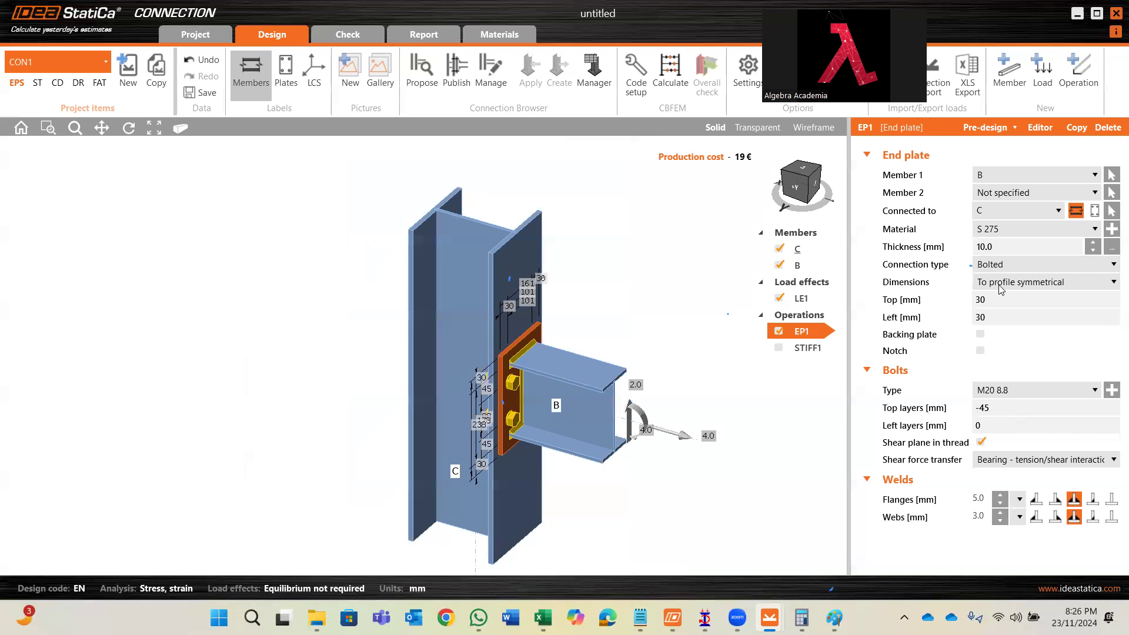
{"action": "double_click", "coordinate": [1001, 249]}
{"action": "double_click", "coordinate": [981, 249]}
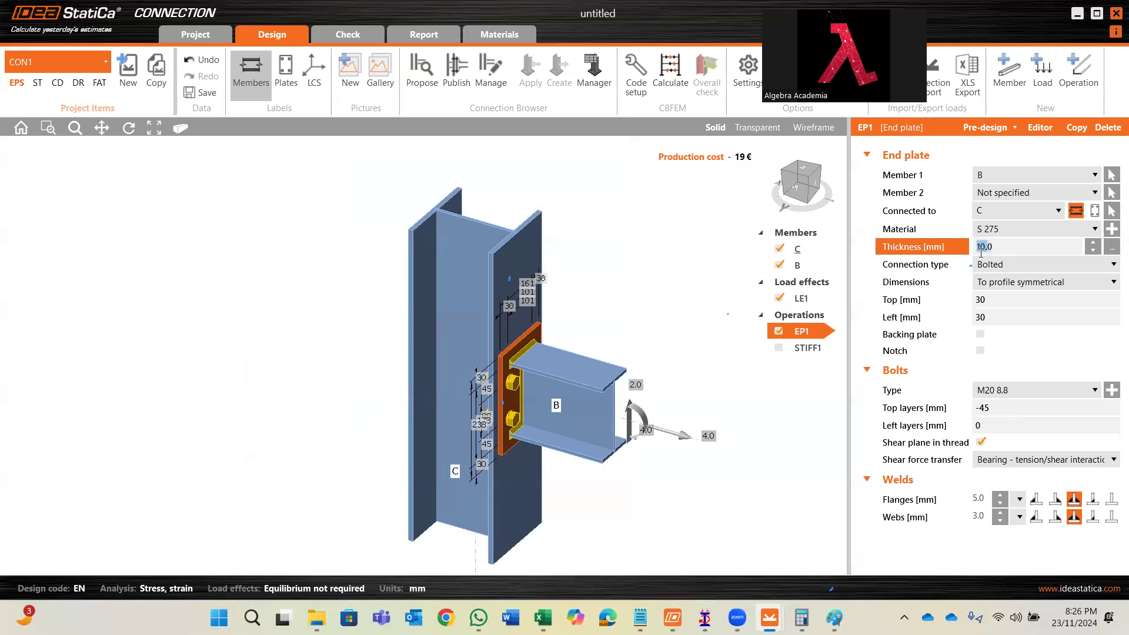
{"action": "type", "text": "12"}
{"action": "left_click", "coordinate": [1017, 252]}
{"action": "left_click", "coordinate": [1017, 301]}
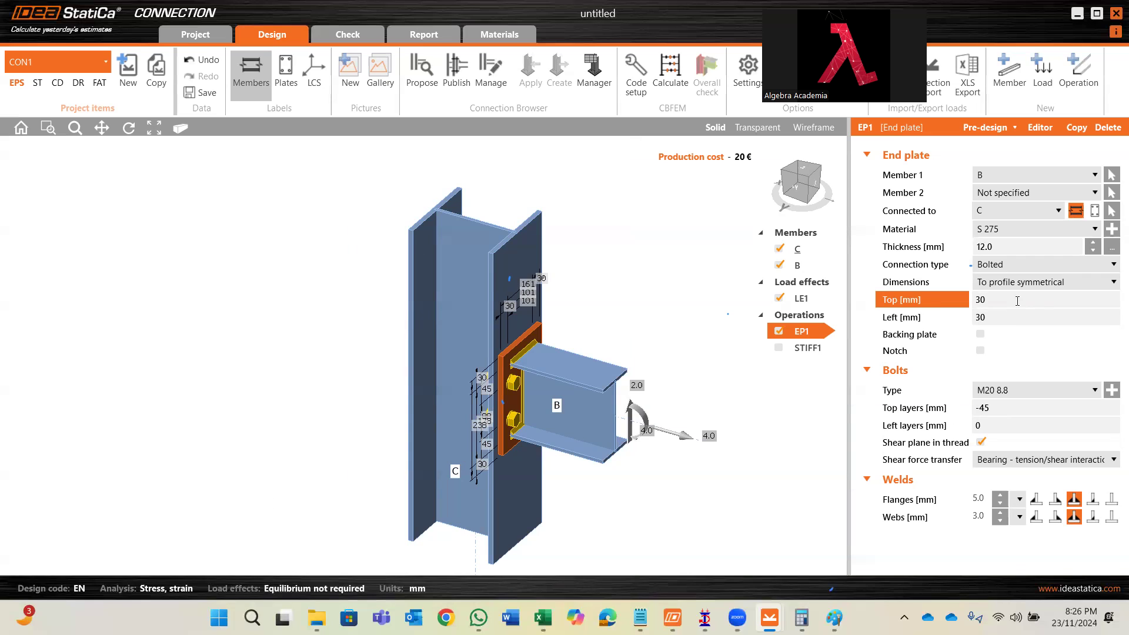
- Set the end plate's web weld size to 5 mm and calculate the connection
{"action": "double_click", "coordinate": [979, 500]}
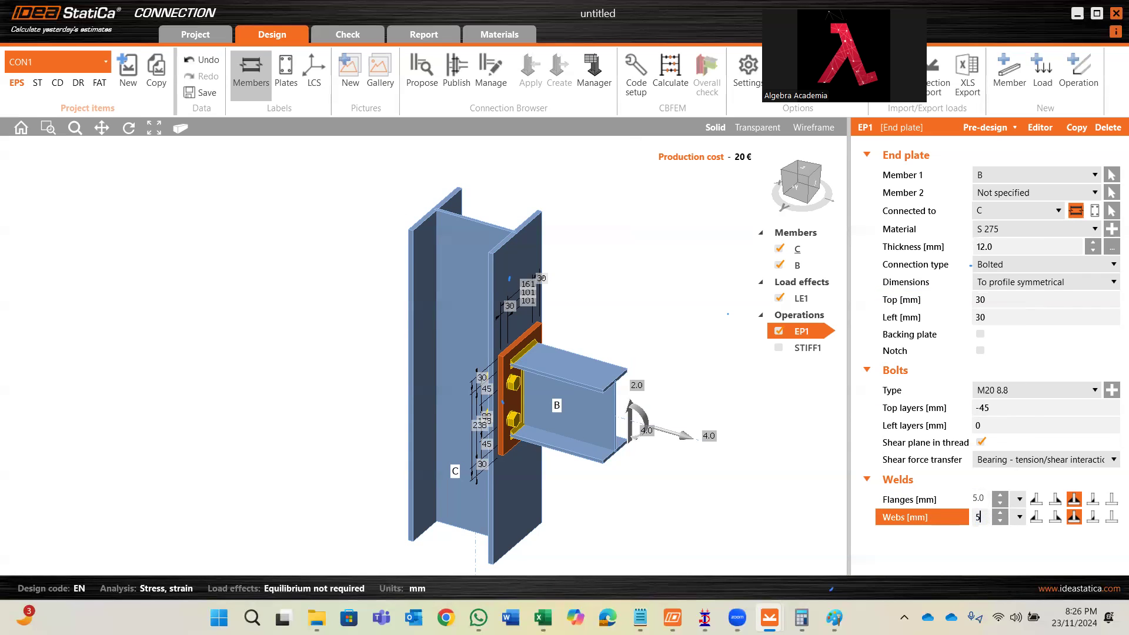
{"action": "left_click", "coordinate": [1005, 425]}
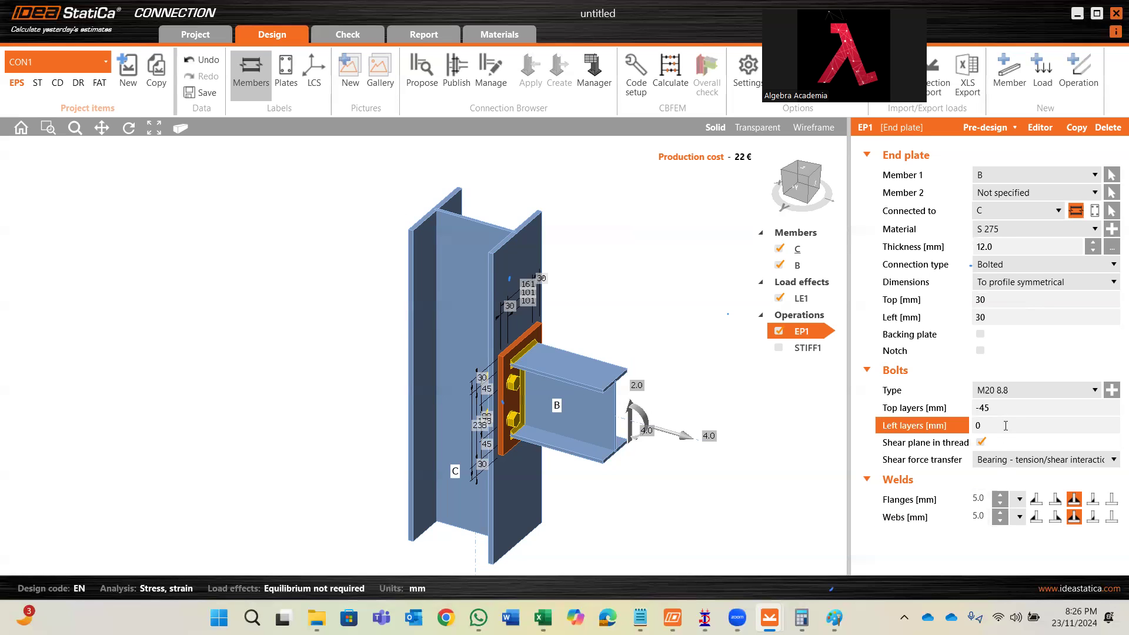
{"action": "left_click", "coordinate": [672, 99]}
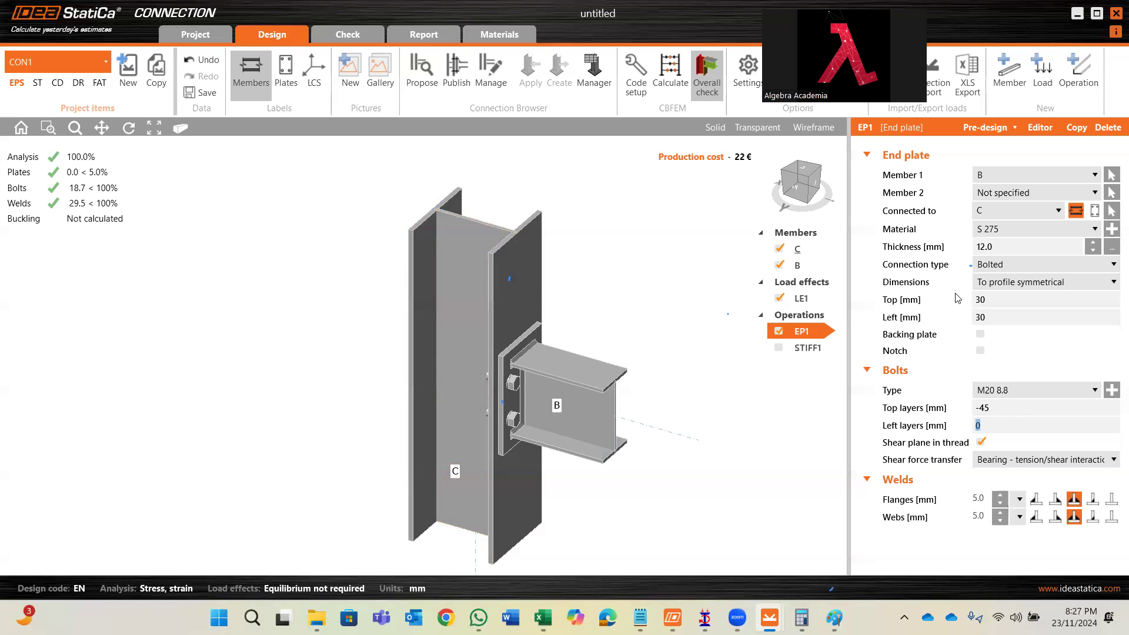
- Change the end plate's bolt assembly to M12 8.8 and recalculate the connection
{"action": "left_click", "coordinate": [1015, 392]}
{"action": "left_click", "coordinate": [1014, 393]}
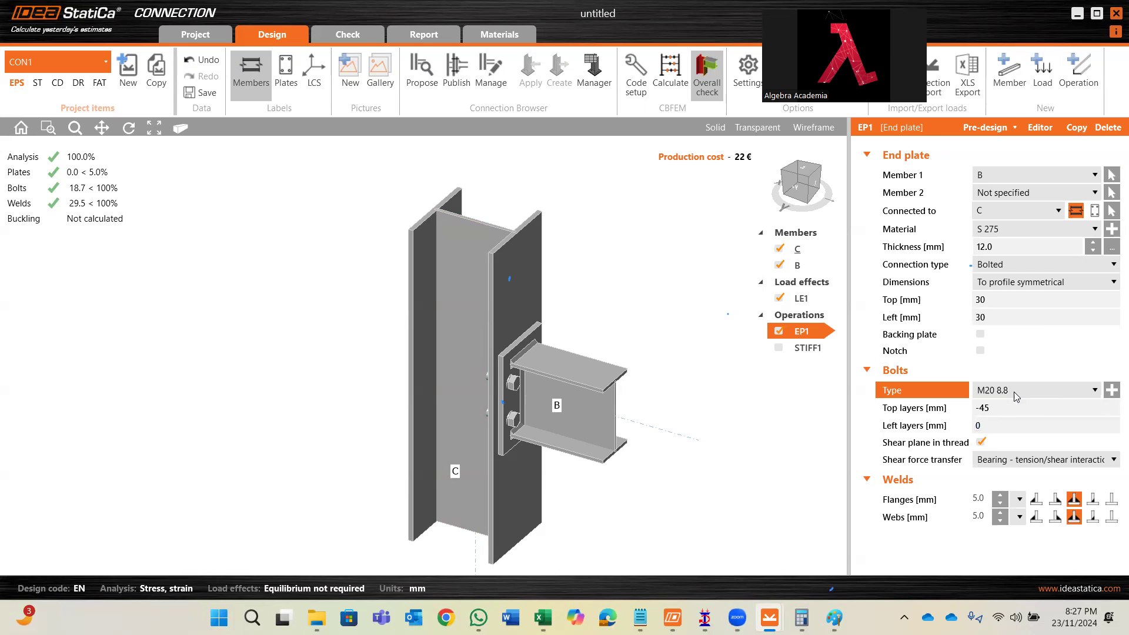
{"action": "left_click", "coordinate": [1112, 391]}
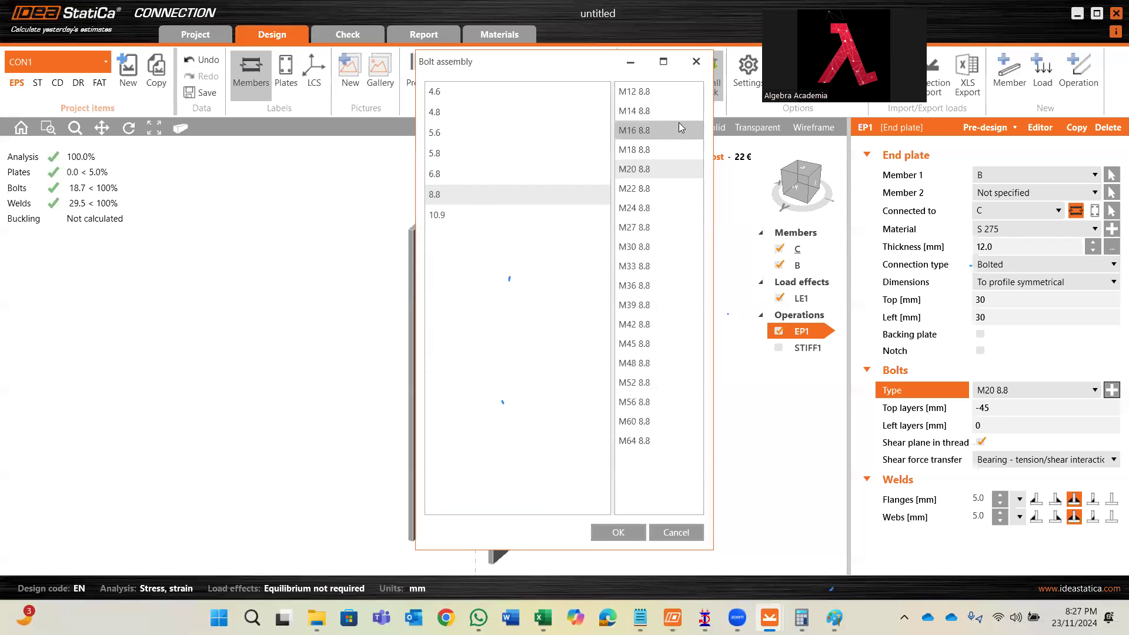
{"action": "left_click", "coordinate": [673, 93]}
{"action": "left_click", "coordinate": [625, 532]}
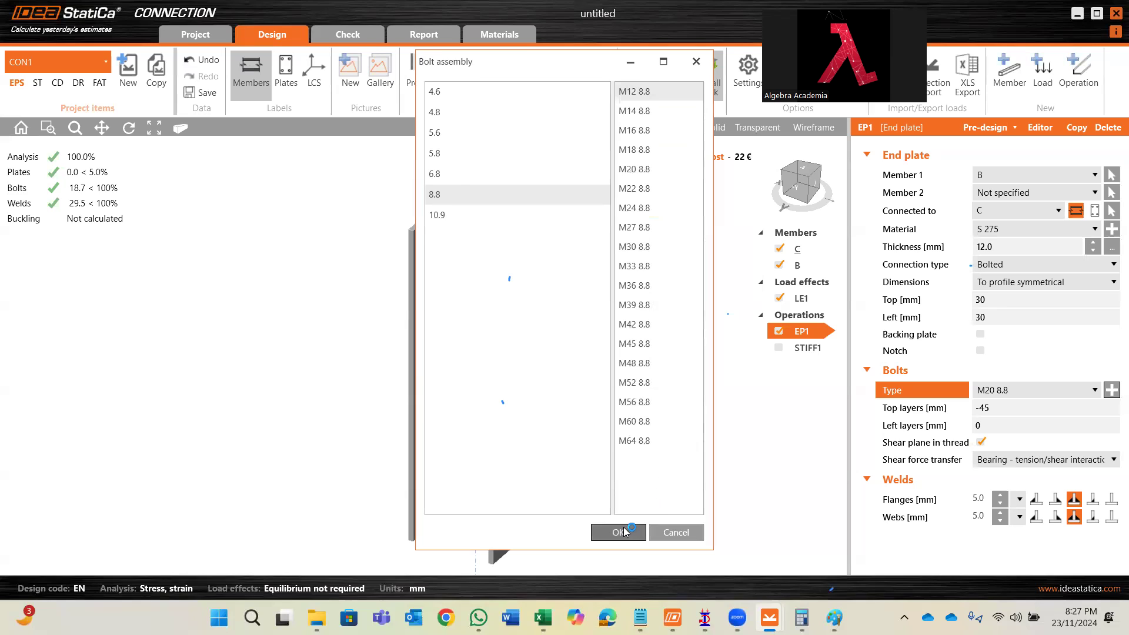
{"action": "left_click", "coordinate": [1009, 405]}
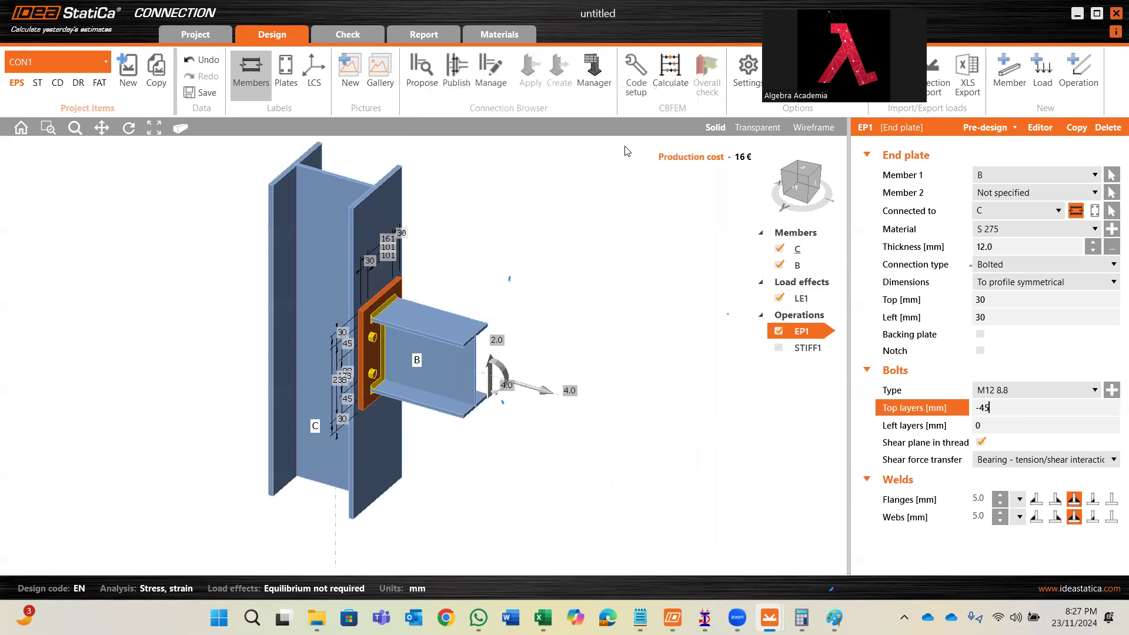
{"action": "left_click", "coordinate": [671, 71]}
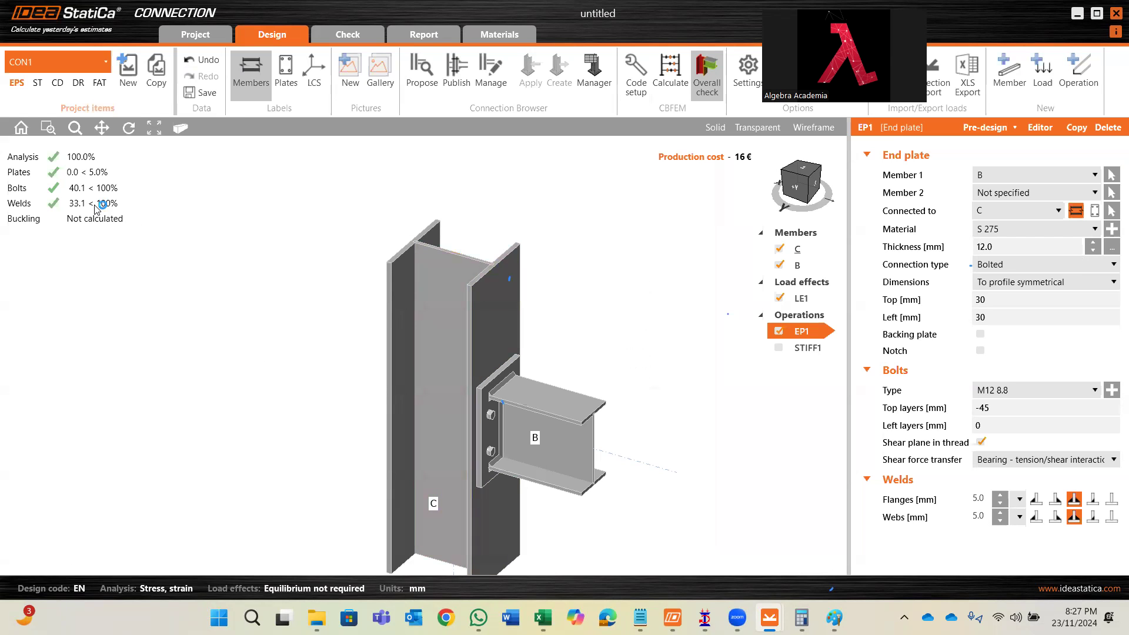
- Generate the detailed calculation report and set it to include all project items
{"action": "left_click", "coordinate": [292, 98]}
{"action": "left_click", "coordinate": [423, 34]}
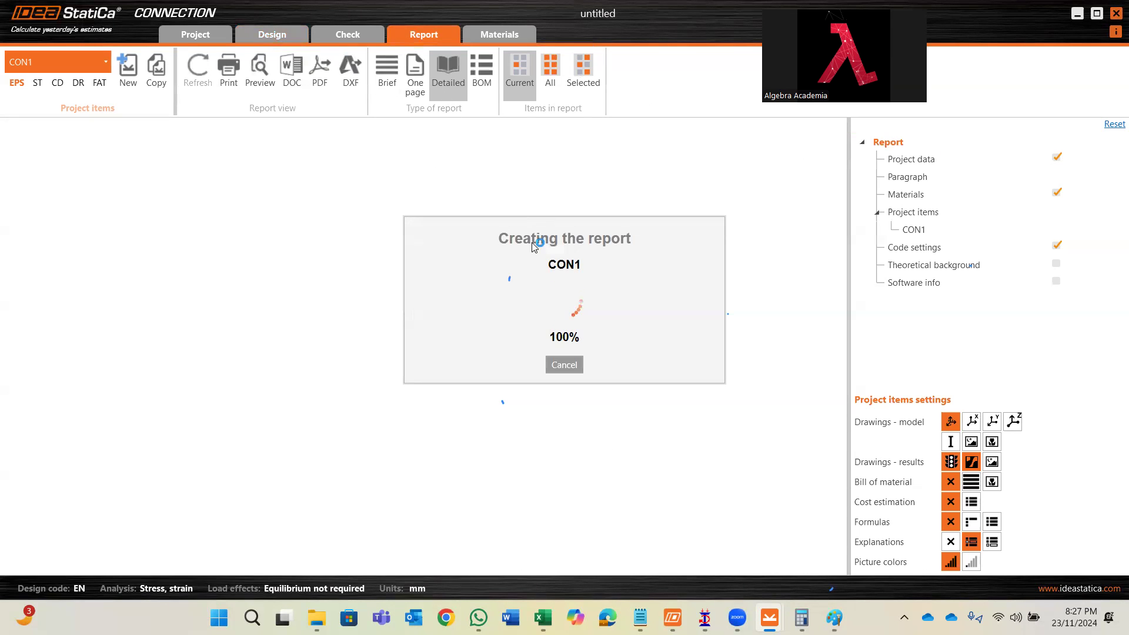
{"action": "left_click", "coordinate": [547, 86]}
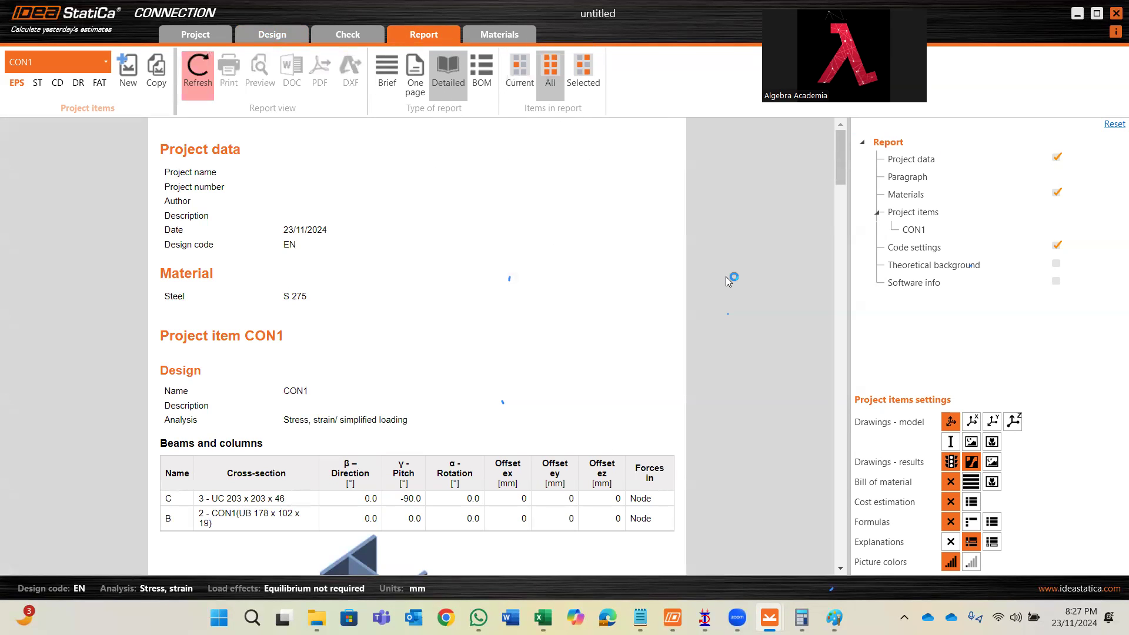
- Include all model and result drawing options in the report and refresh it
{"action": "left_click", "coordinate": [992, 461]}
{"action": "left_click", "coordinate": [1011, 422]}
{"action": "left_click", "coordinate": [979, 421]}
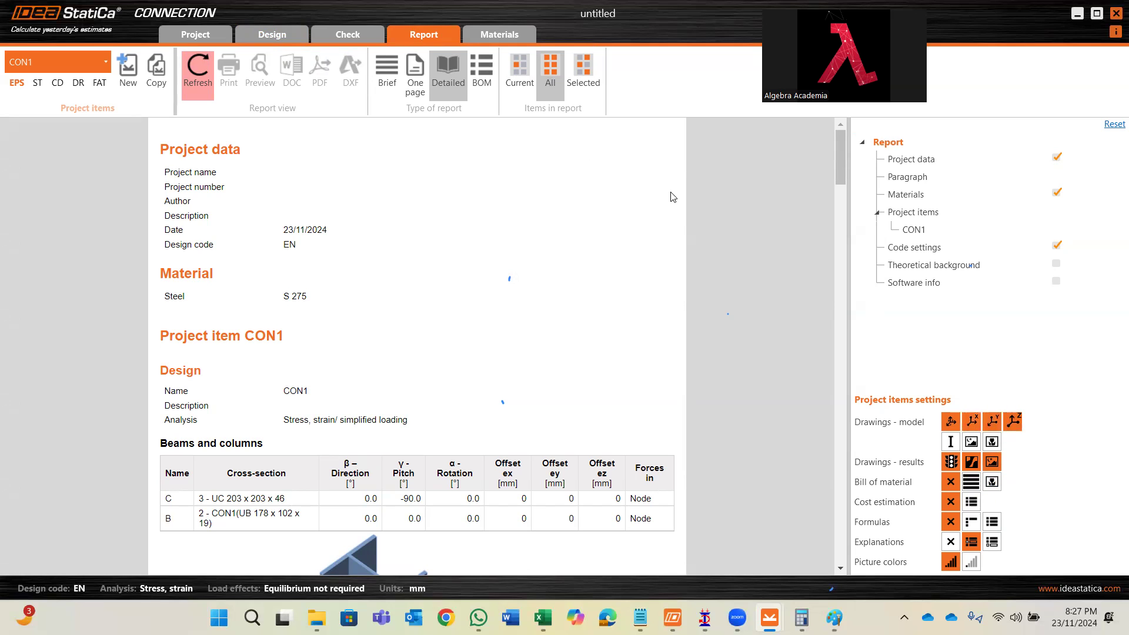
{"action": "left_click", "coordinate": [991, 447]}
{"action": "left_click", "coordinate": [972, 446]}
{"action": "left_click", "coordinate": [952, 442]}
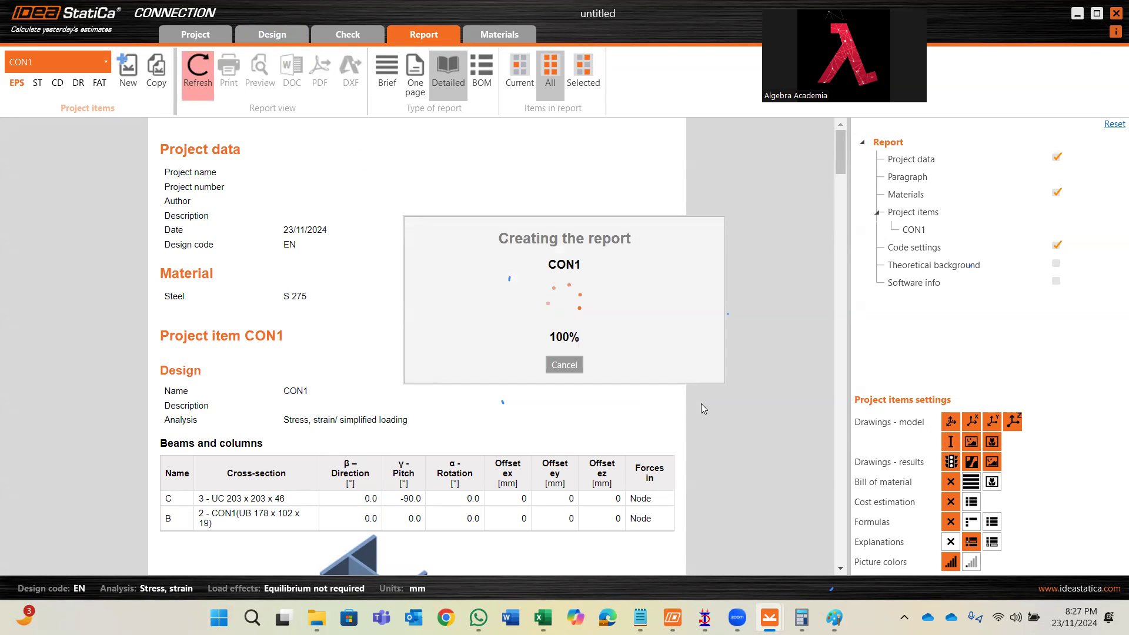
- Examine the report's model drawings, cross-sections, bolts, load effects, check summary and plate results
{"action": "scroll", "coordinate": [737, 351], "scroll_direction": "down", "scroll_amount": 9}
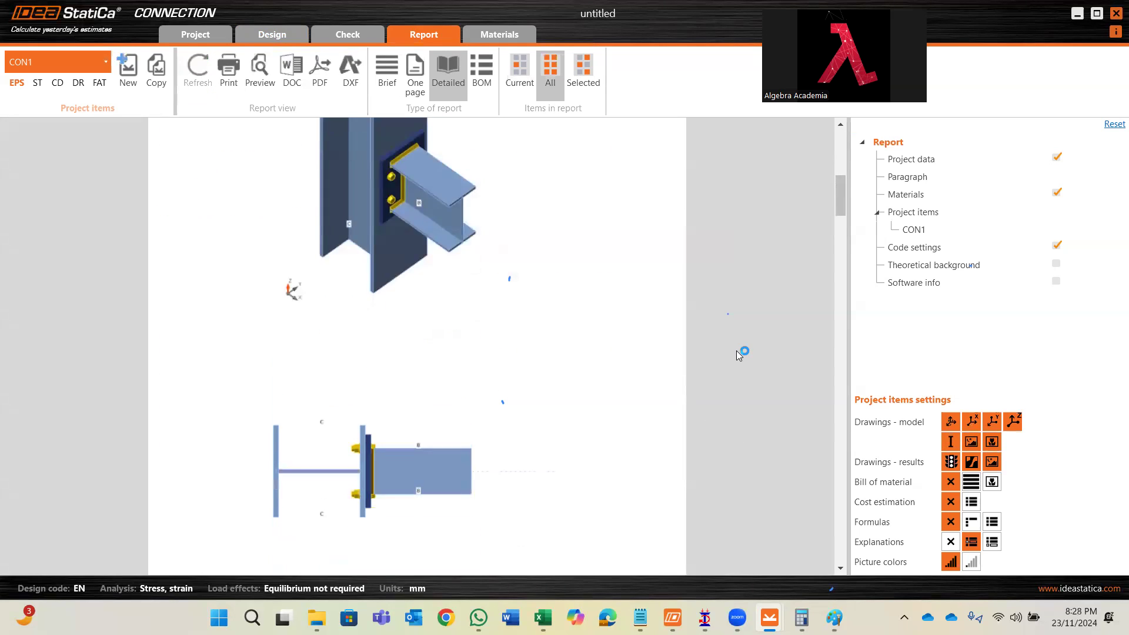
{"action": "scroll", "coordinate": [736, 351], "scroll_direction": "down", "scroll_amount": 5}
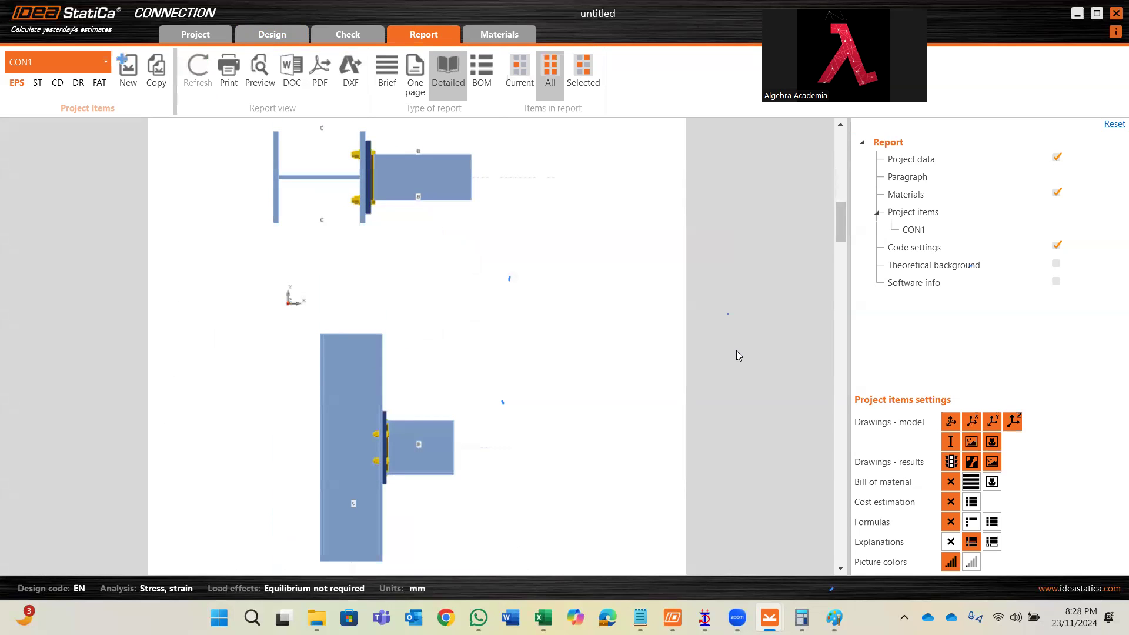
{"action": "scroll", "coordinate": [736, 351], "scroll_direction": "down", "scroll_amount": 12}
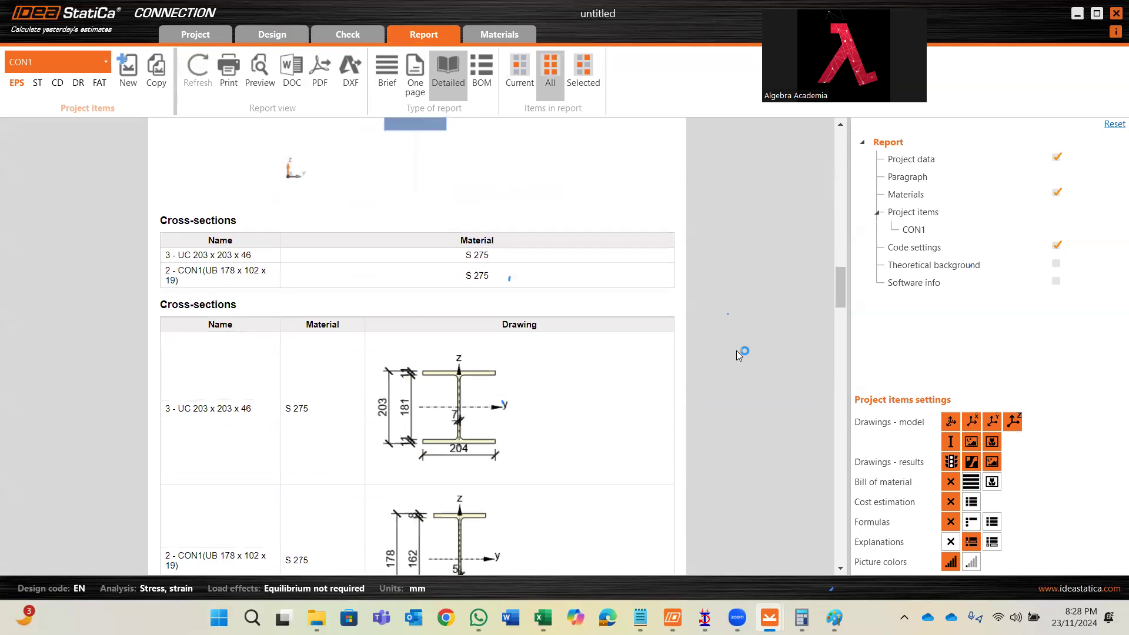
{"action": "scroll", "coordinate": [736, 351], "scroll_direction": "down", "scroll_amount": 1}
{"action": "scroll", "coordinate": [737, 356], "scroll_direction": "down", "scroll_amount": 1}
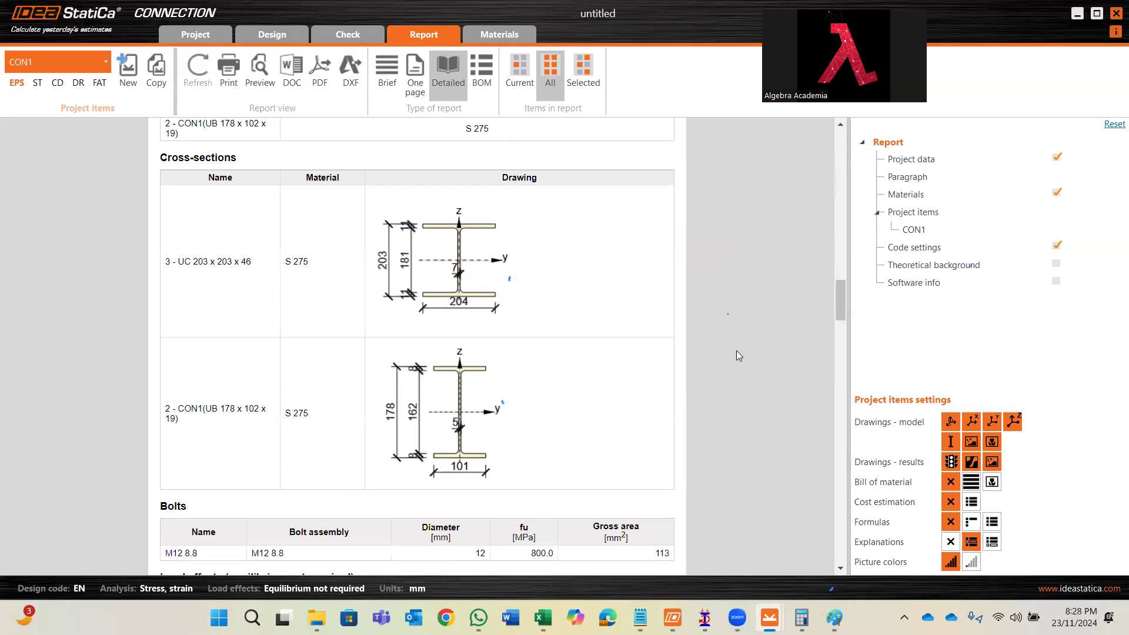
{"action": "scroll", "coordinate": [739, 356], "scroll_direction": "down", "scroll_amount": 11}
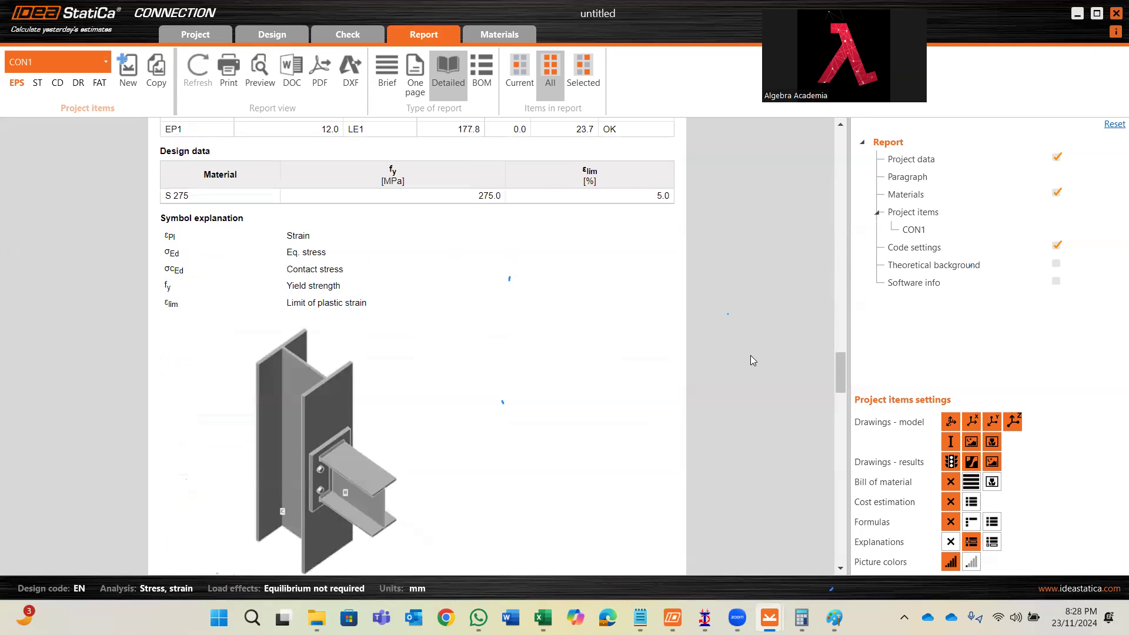
{"action": "scroll", "coordinate": [753, 360], "scroll_direction": "up", "scroll_amount": 2}
{"action": "scroll", "coordinate": [753, 360], "scroll_direction": "up", "scroll_amount": 1}
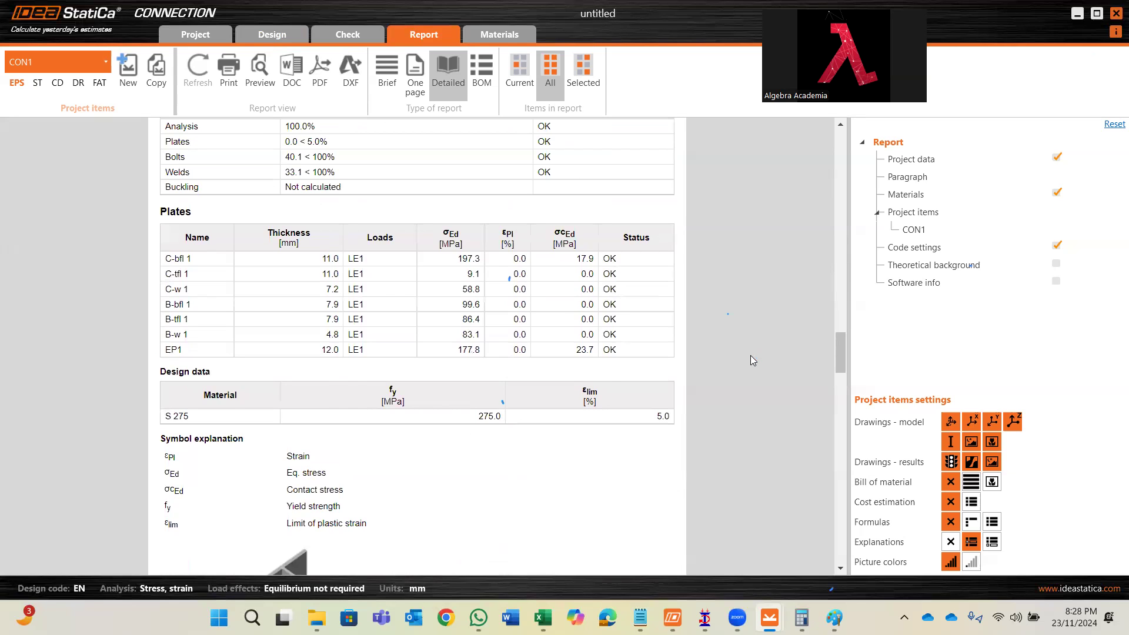
{"action": "scroll", "coordinate": [753, 359], "scroll_direction": "up", "scroll_amount": 2}
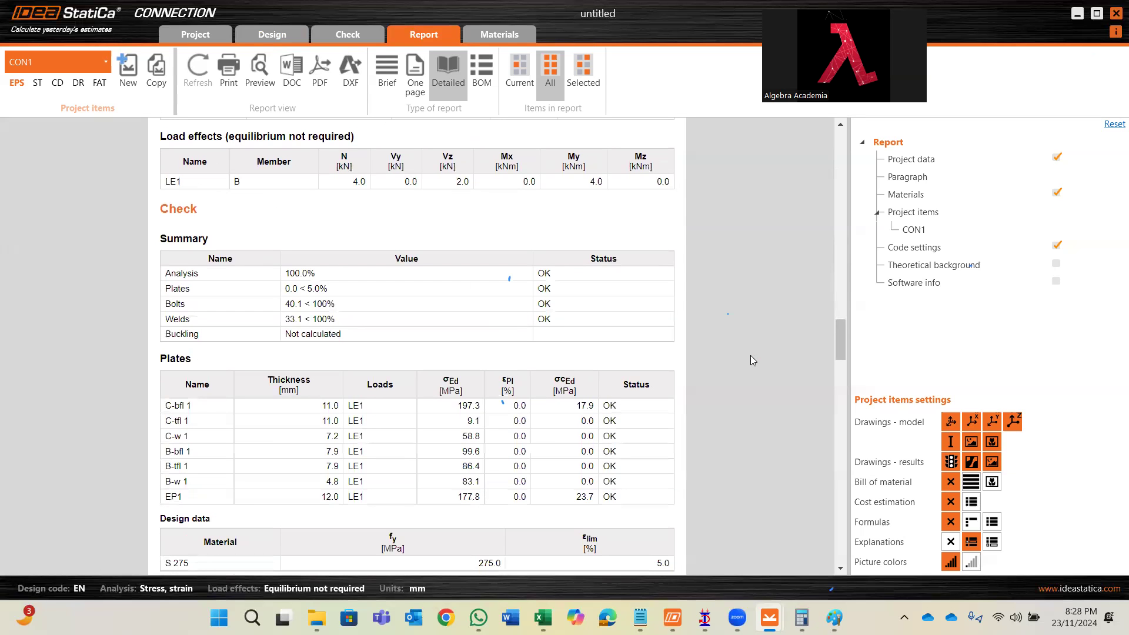
{"action": "scroll", "coordinate": [751, 356], "scroll_direction": "down", "scroll_amount": 2}
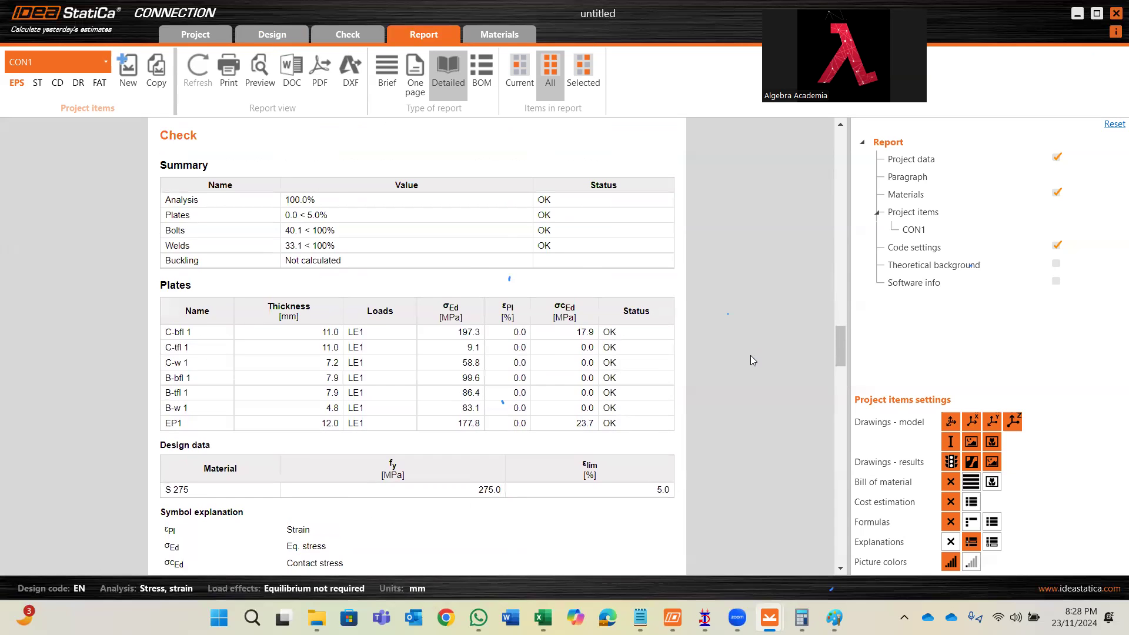
- Examine the report's strain and equivalent stress plots, bolt and weld results, buckling section and code settings
{"action": "scroll", "coordinate": [751, 356], "scroll_direction": "down", "scroll_amount": 10}
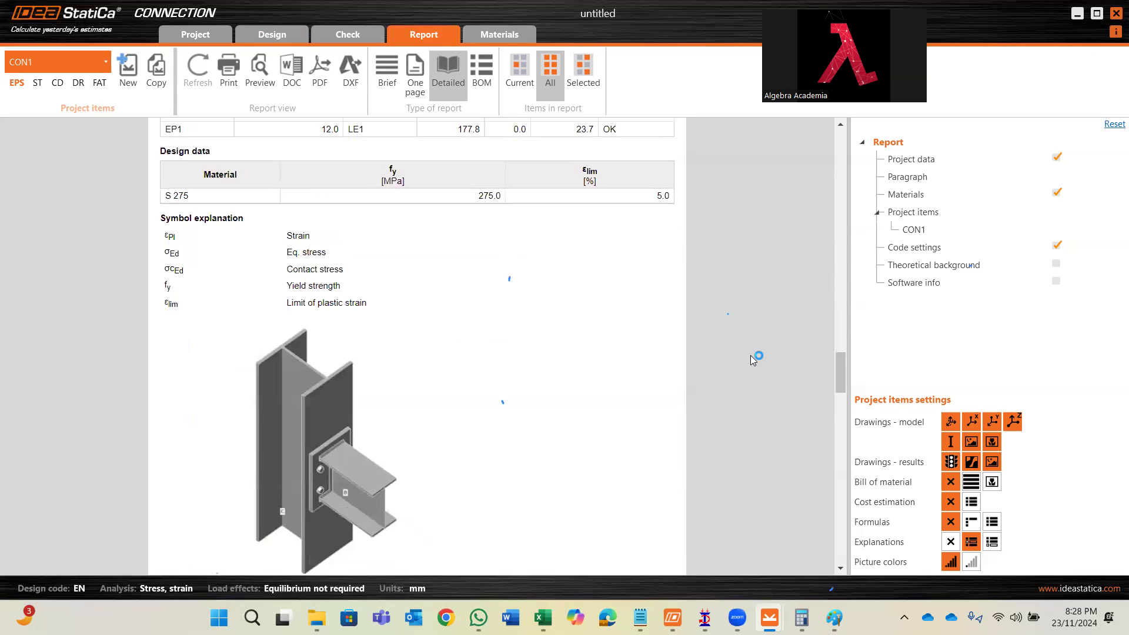
{"action": "scroll", "coordinate": [754, 361], "scroll_direction": "down", "scroll_amount": 4}
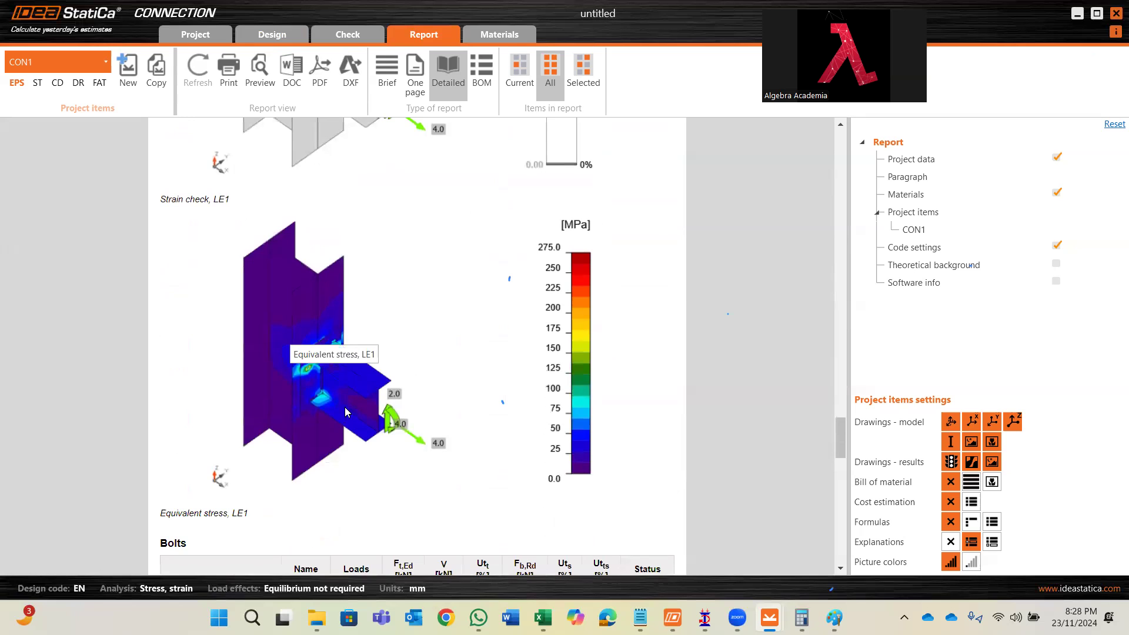
{"action": "scroll", "coordinate": [320, 374], "scroll_direction": "up", "scroll_amount": 2}
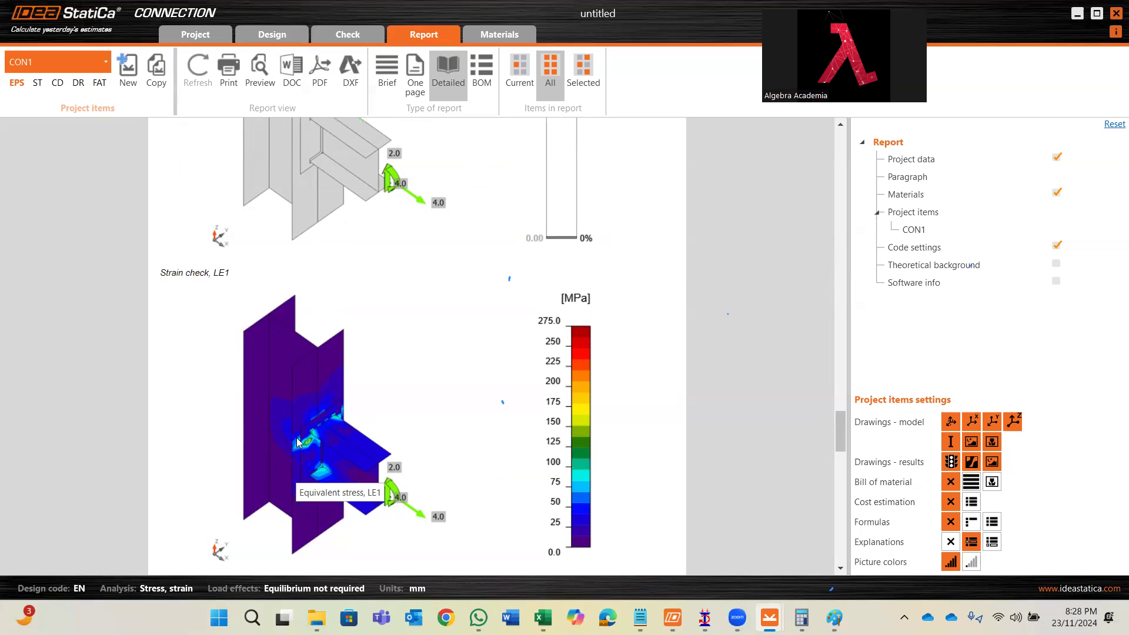
{"action": "scroll", "coordinate": [314, 346], "scroll_direction": "down", "scroll_amount": 12}
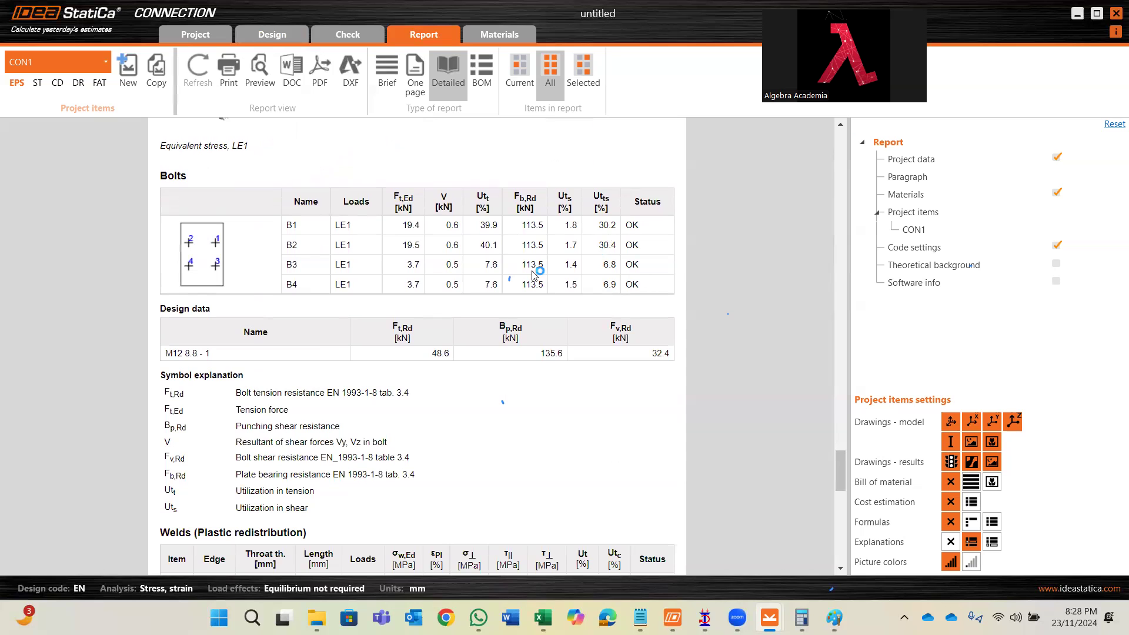
{"action": "scroll", "coordinate": [527, 277], "scroll_direction": "down", "scroll_amount": 6}
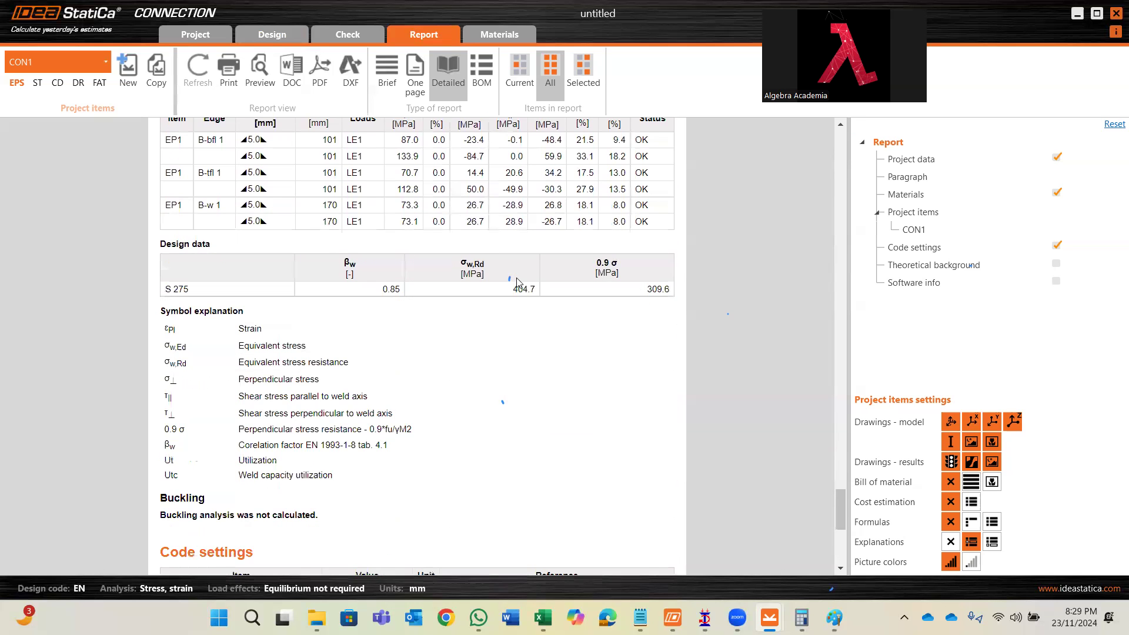
{"action": "scroll", "coordinate": [516, 282], "scroll_direction": "up", "scroll_amount": 1}
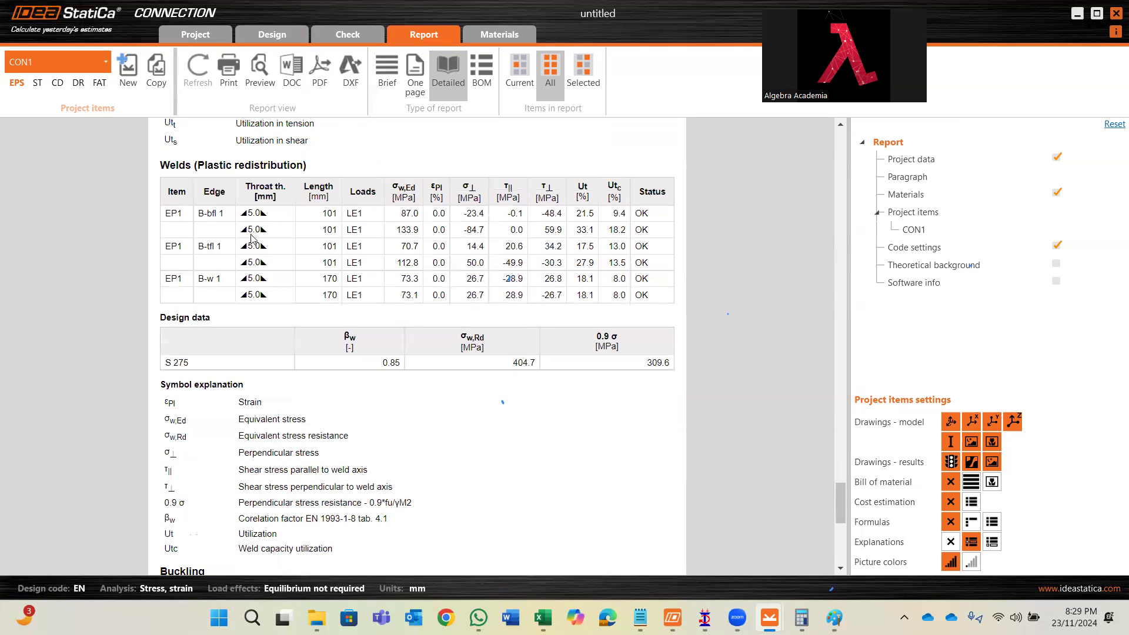
{"action": "scroll", "coordinate": [583, 324], "scroll_direction": "down", "scroll_amount": 6}
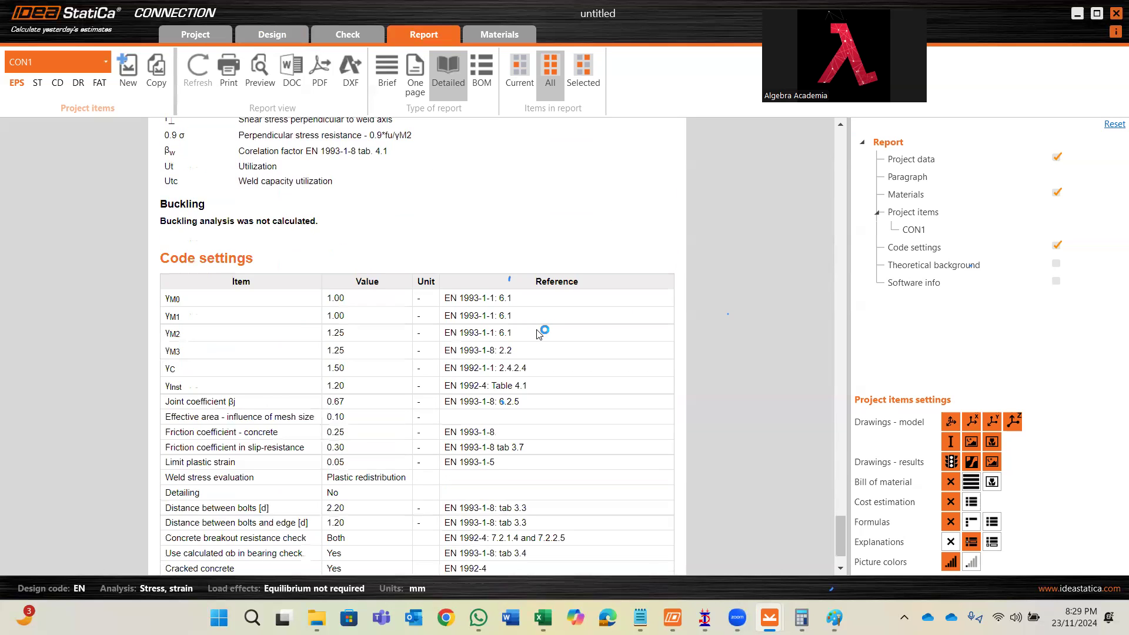
{"action": "scroll", "coordinate": [427, 322], "scroll_direction": "up", "scroll_amount": 8}
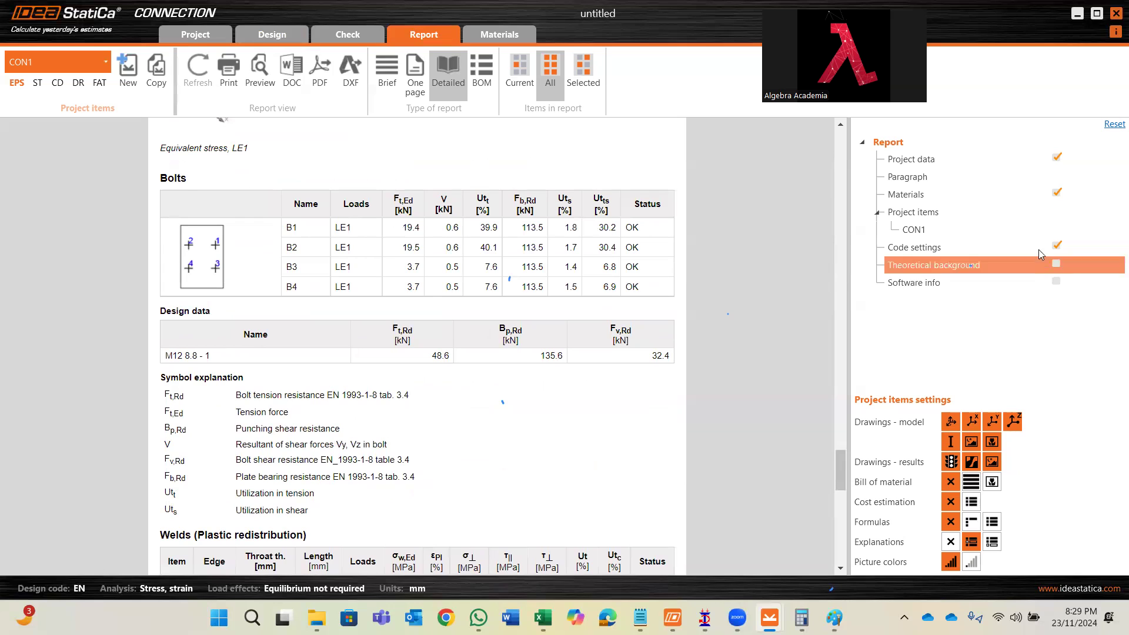
- Add the bill of material drawings and cost estimation to the report, refresh it and view the plate drawings
{"action": "left_click", "coordinate": [992, 482]}
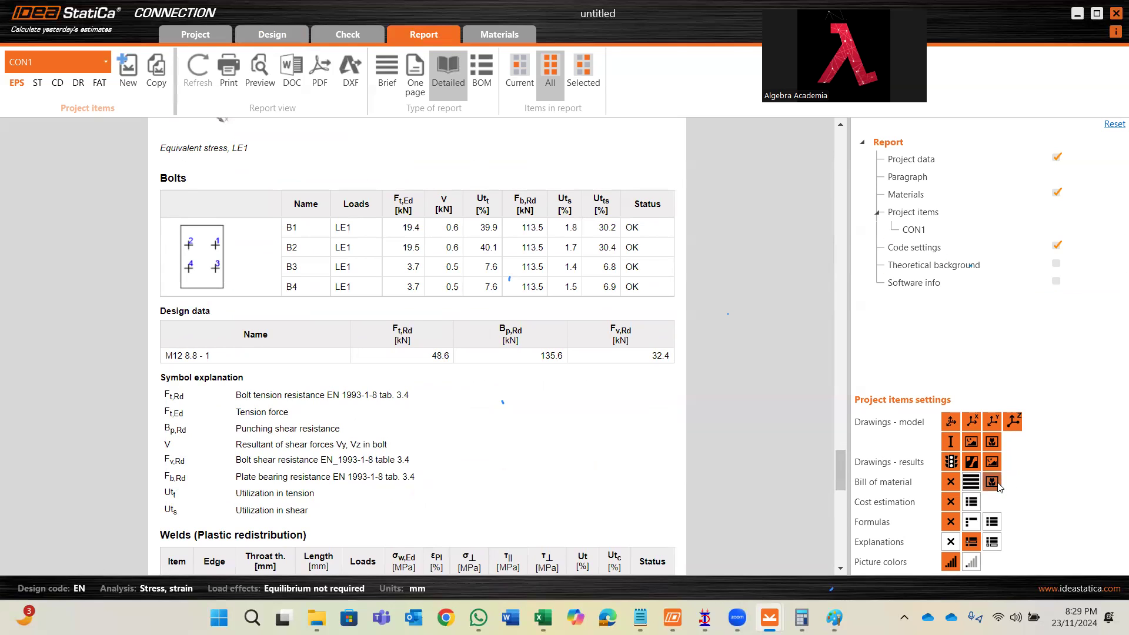
{"action": "left_click", "coordinate": [971, 501]}
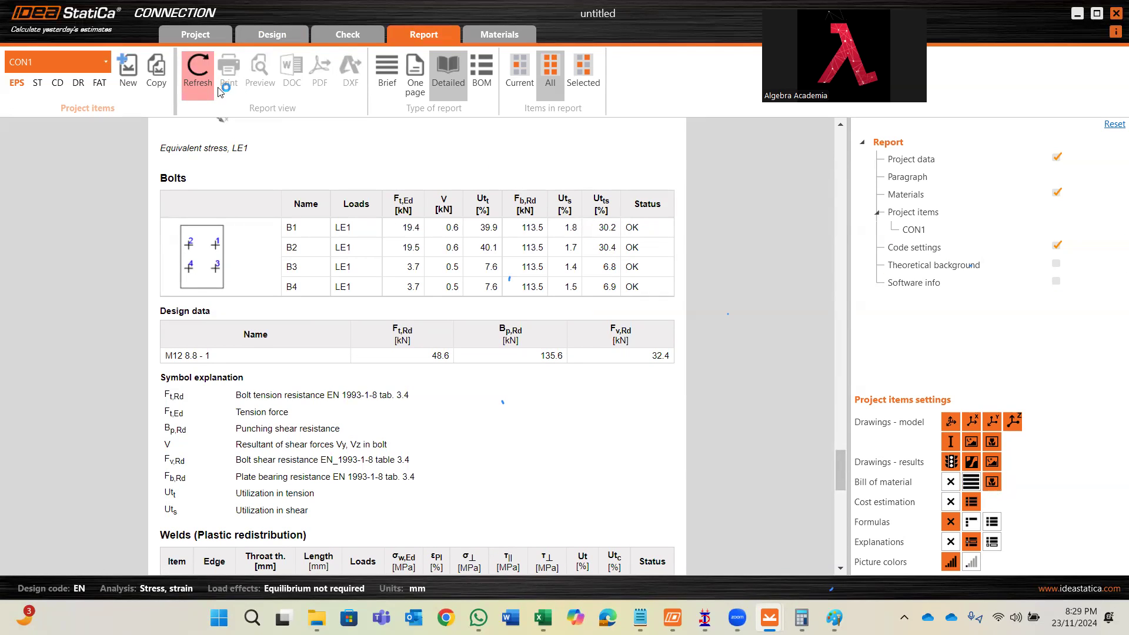
{"action": "left_click", "coordinate": [191, 84]}
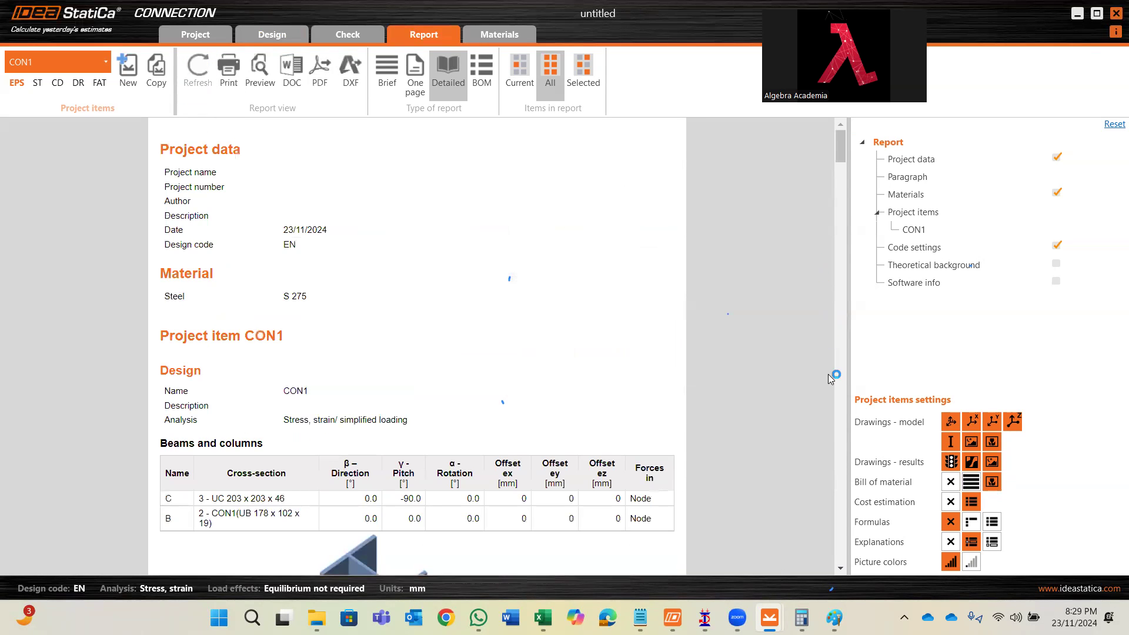
{"action": "left_click_drag", "start_coordinate": [844, 156], "coordinate": [836, 533]}
{"action": "scroll", "coordinate": [702, 410], "scroll_direction": "up", "scroll_amount": 5}
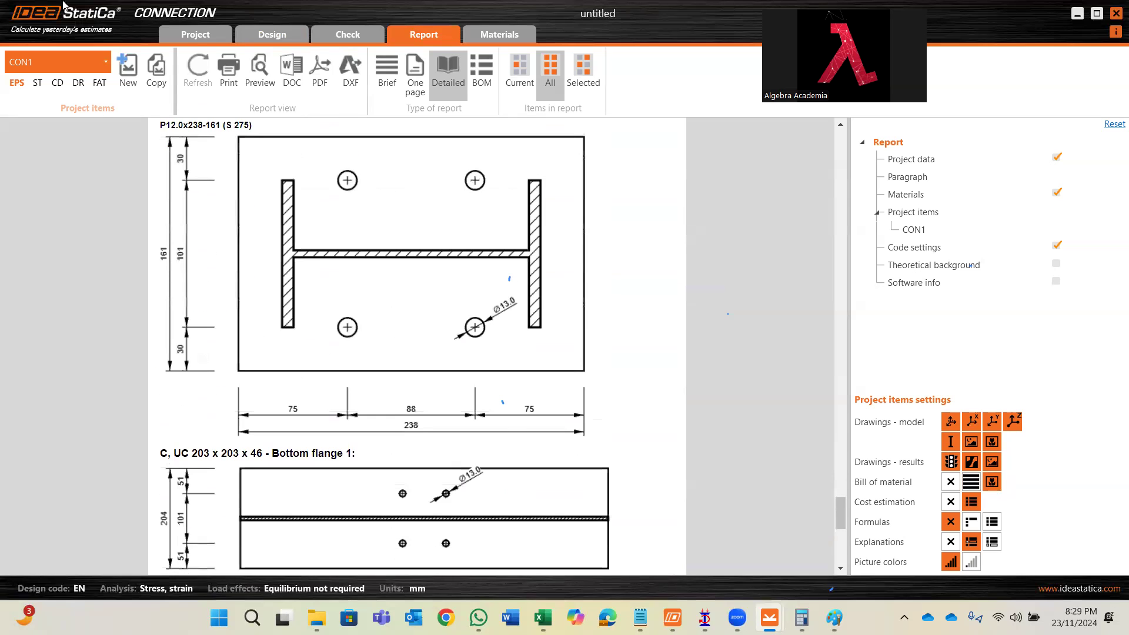
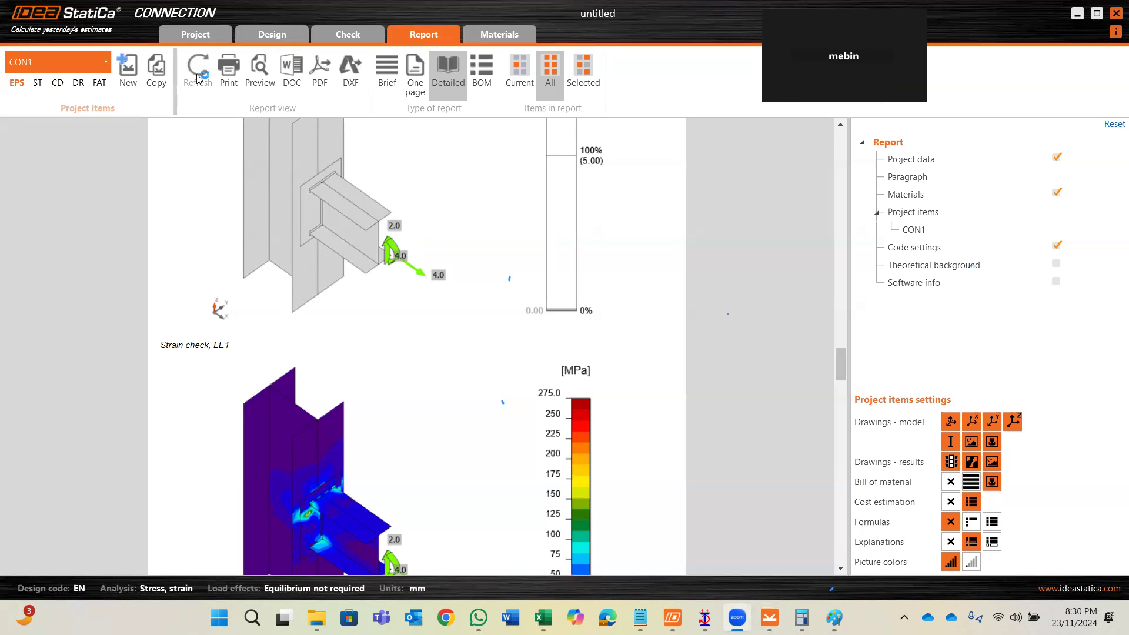
{"action": "scroll", "coordinate": [74, 447], "scroll_direction": "up", "scroll_amount": 1}
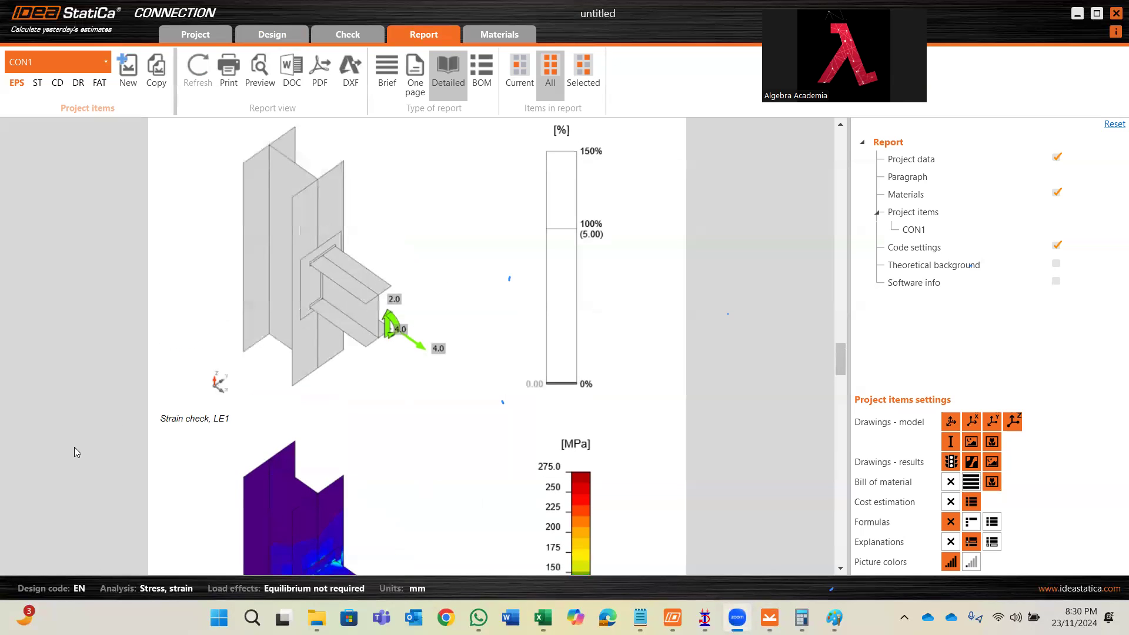
- Return to the connection design and switch the end plate operation EP1 off and on again
{"action": "left_click", "coordinate": [287, 35]}
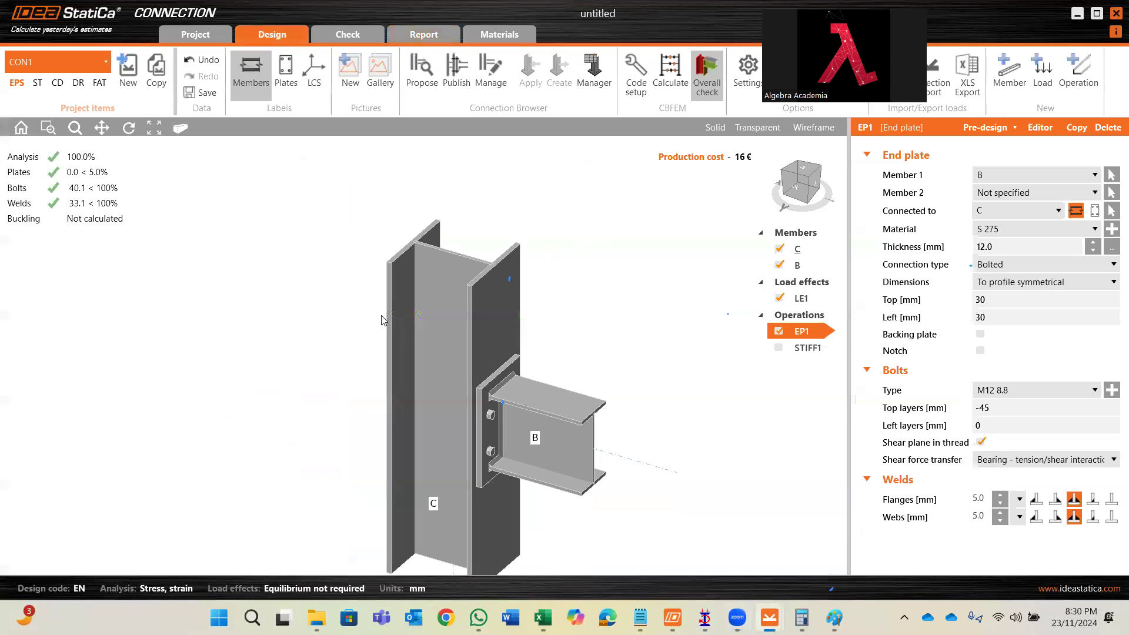
{"action": "left_click", "coordinate": [778, 331]}
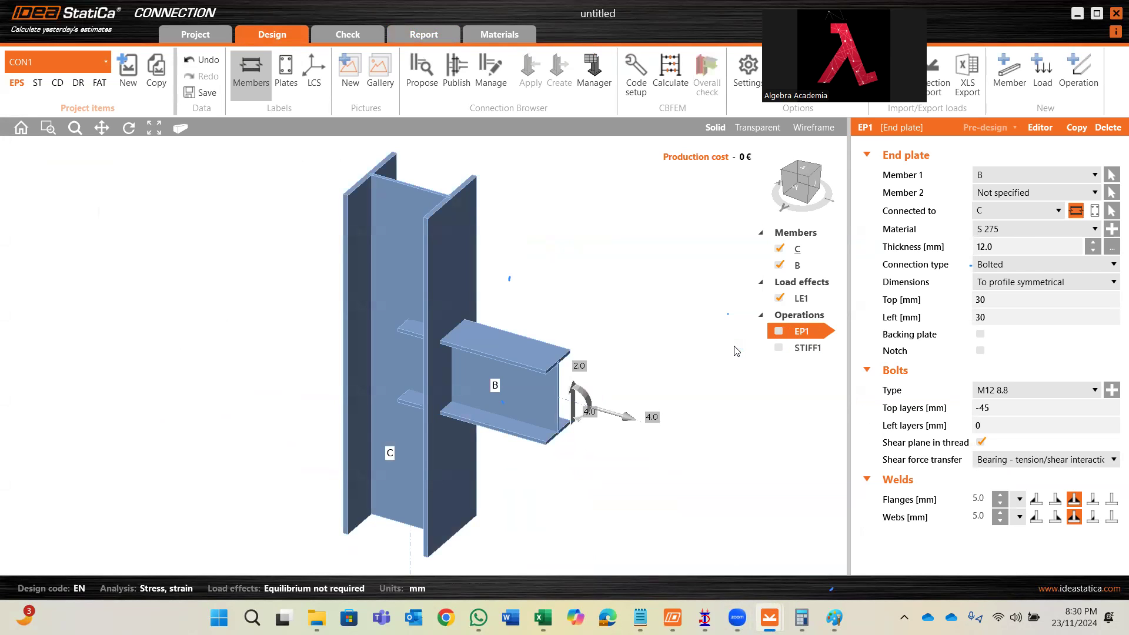
{"action": "left_click", "coordinate": [779, 332]}
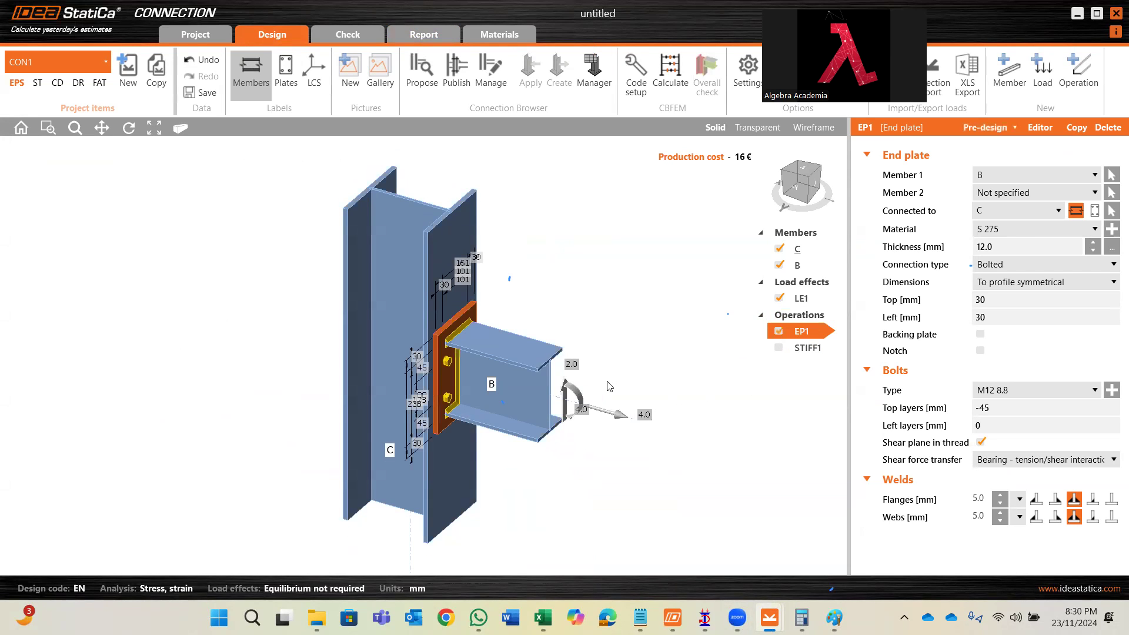
{"action": "middle_click_drag", "start_coordinate": [676, 364], "coordinate": [691, 396]}
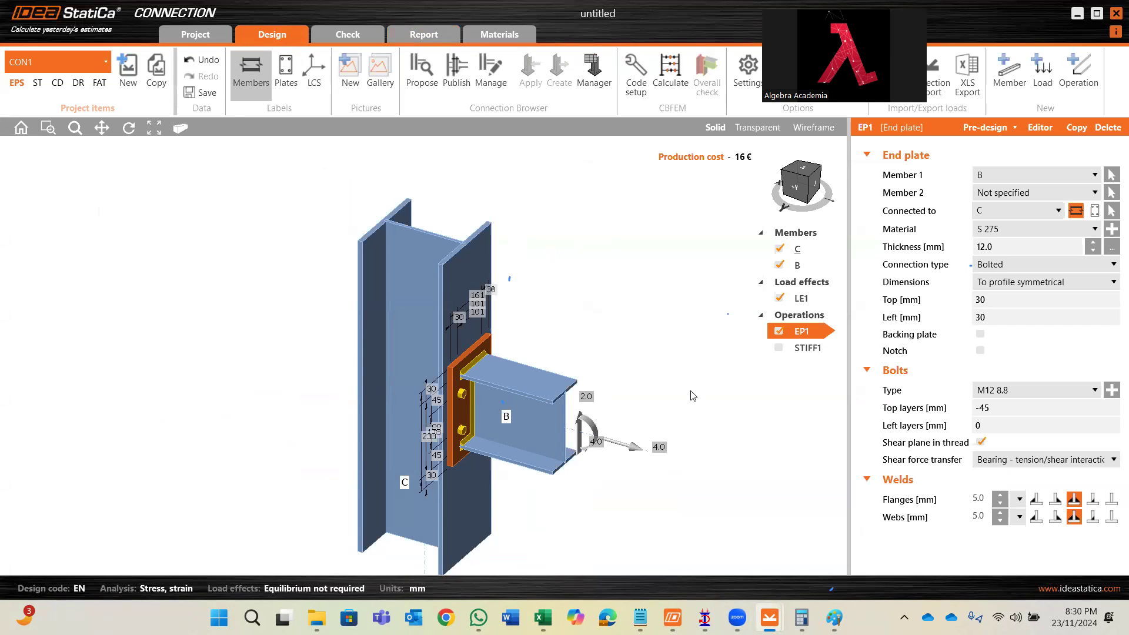
- Deactivate and reactivate column C, followed by beam B, in the connection model
{"action": "left_click", "coordinate": [778, 250]}
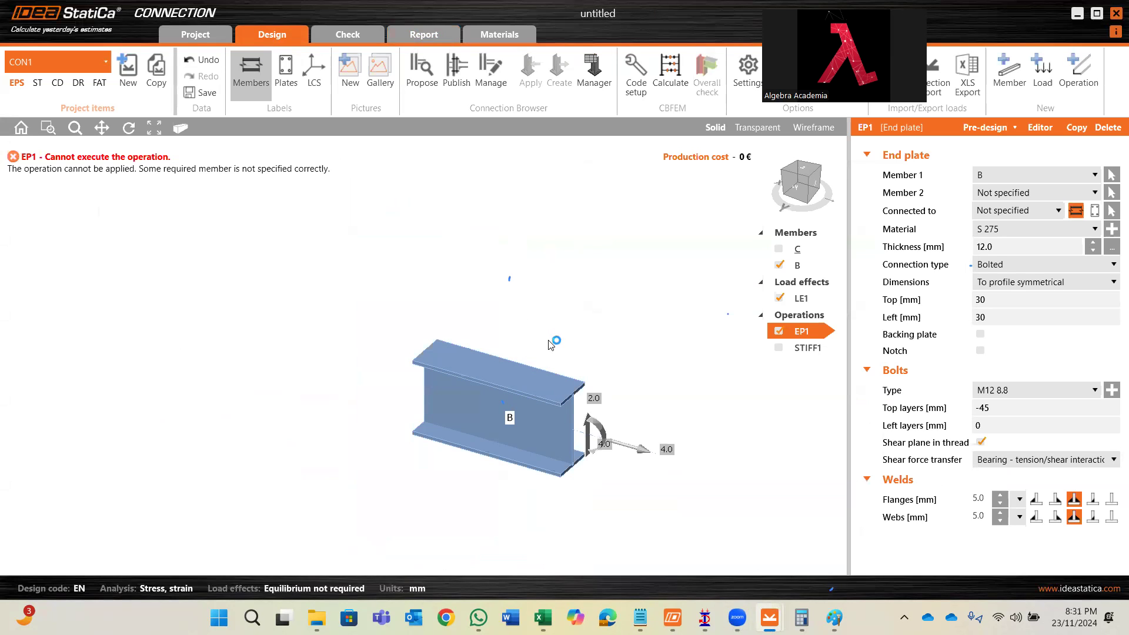
{"action": "left_click", "coordinate": [778, 249]}
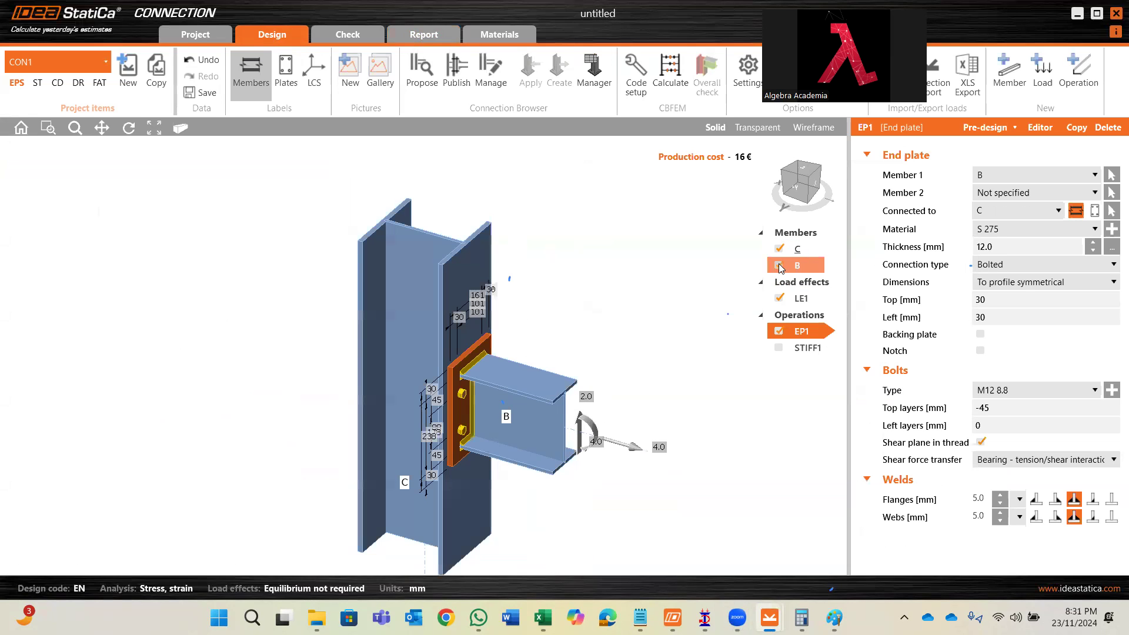
{"action": "left_click", "coordinate": [779, 266]}
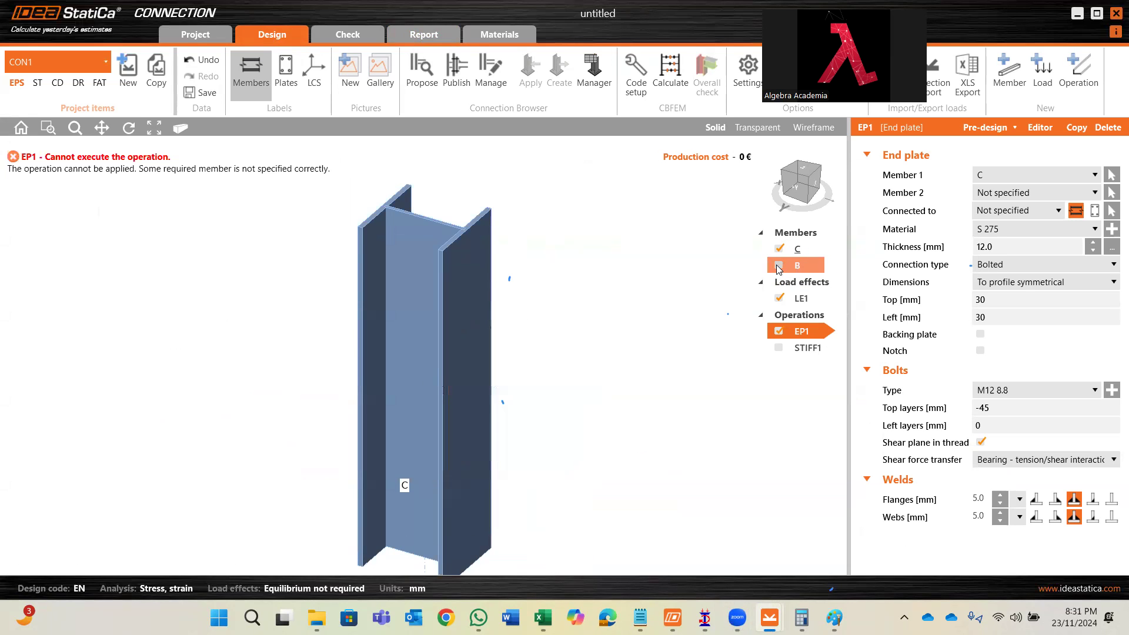
{"action": "left_click", "coordinate": [779, 266]}
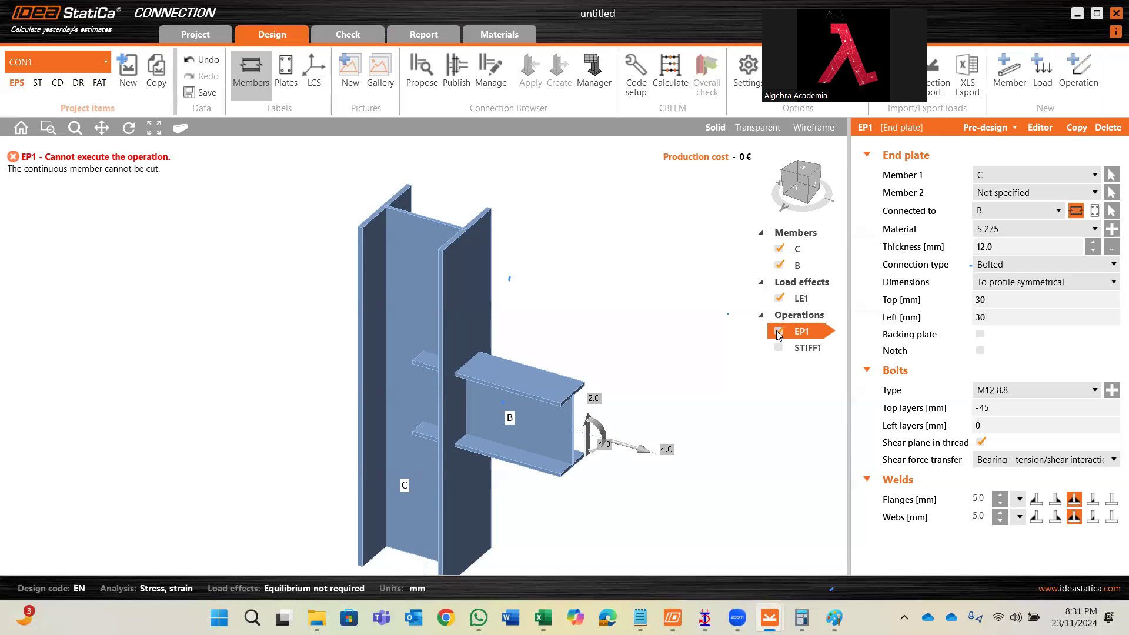
- Deactivate the end plate operation EP1 and add a Cut of member operation that trims beam B at column C
{"action": "left_click", "coordinate": [779, 332]}
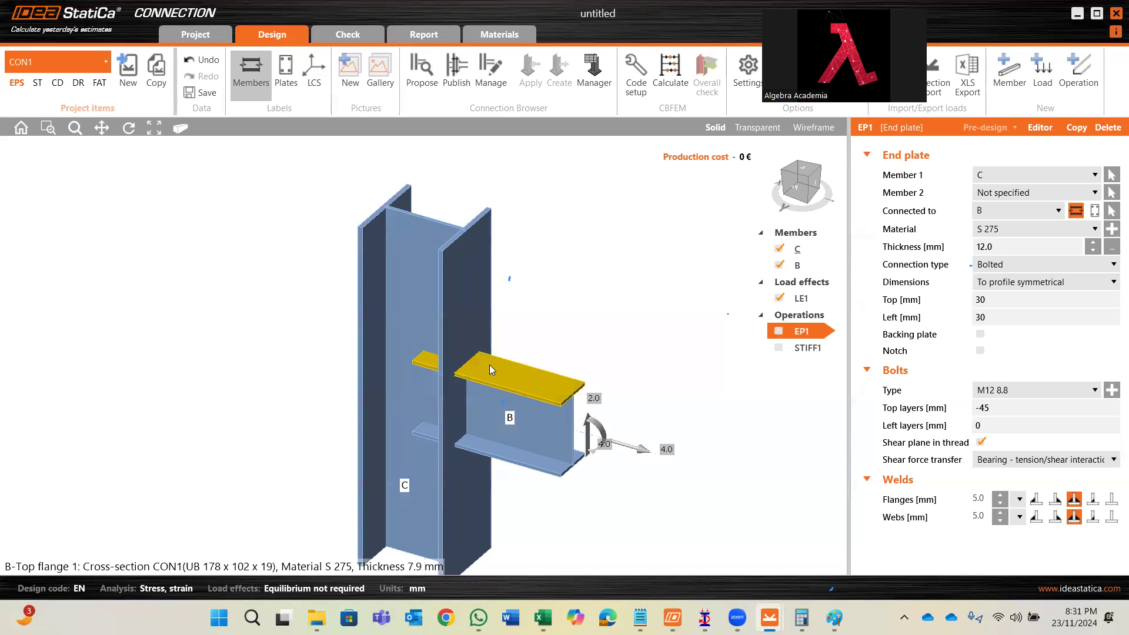
{"action": "right_click", "coordinate": [799, 319]}
{"action": "right_click", "coordinate": [800, 319]}
{"action": "right_click", "coordinate": [800, 320]}
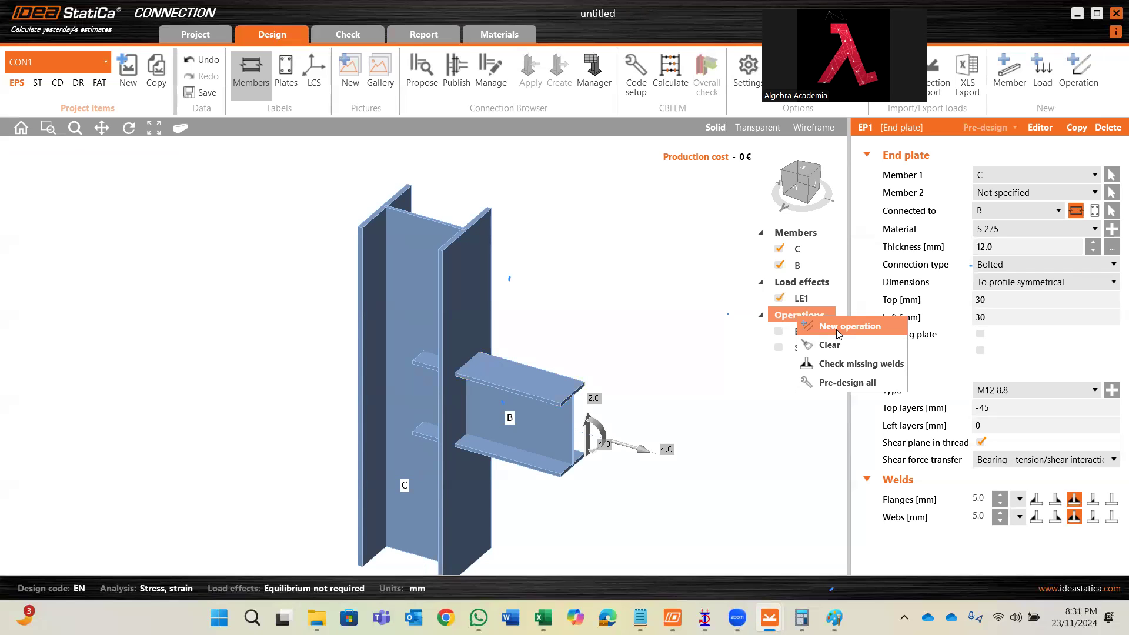
{"action": "left_click", "coordinate": [695, 390]}
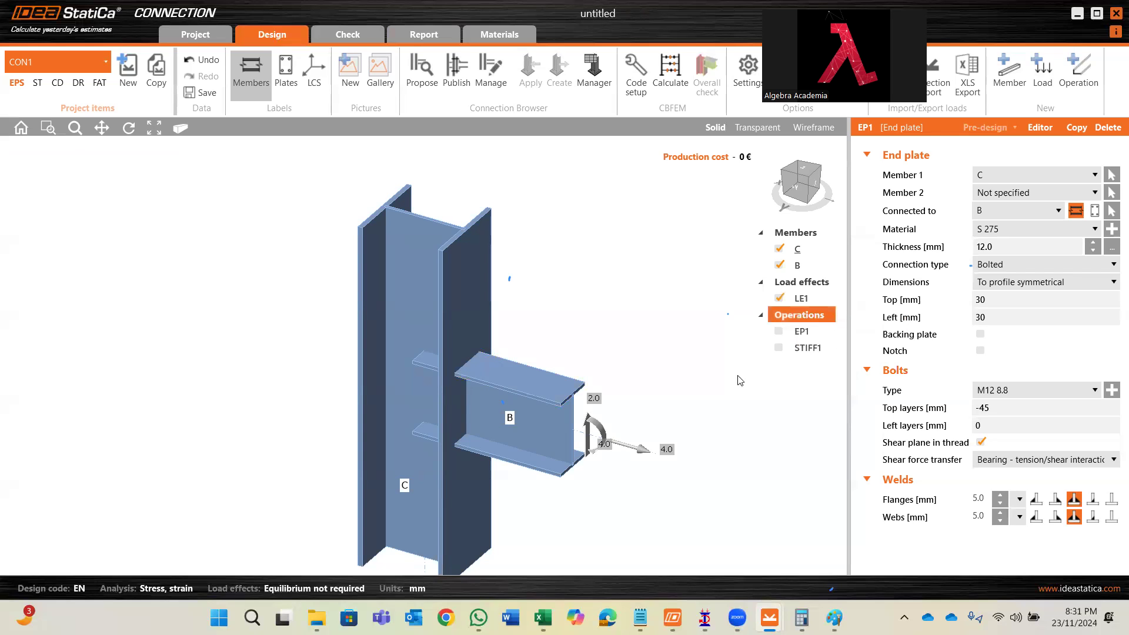
{"action": "left_click", "coordinate": [783, 352]}
{"action": "right_click", "coordinate": [811, 317]}
{"action": "left_click", "coordinate": [849, 328]}
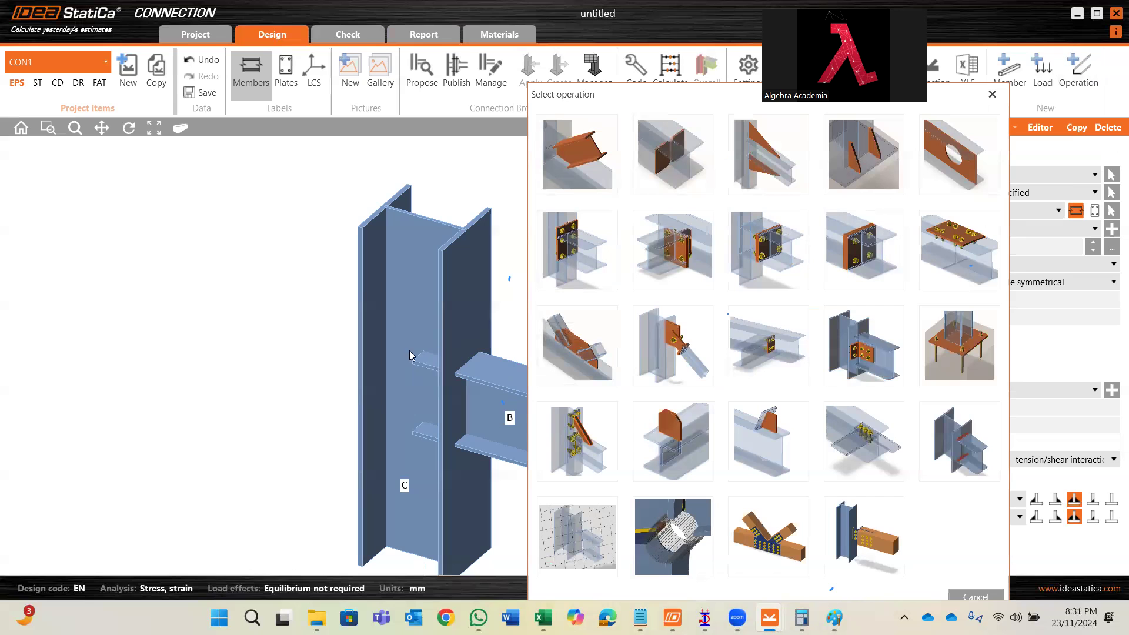
{"action": "left_click", "coordinate": [577, 154]}
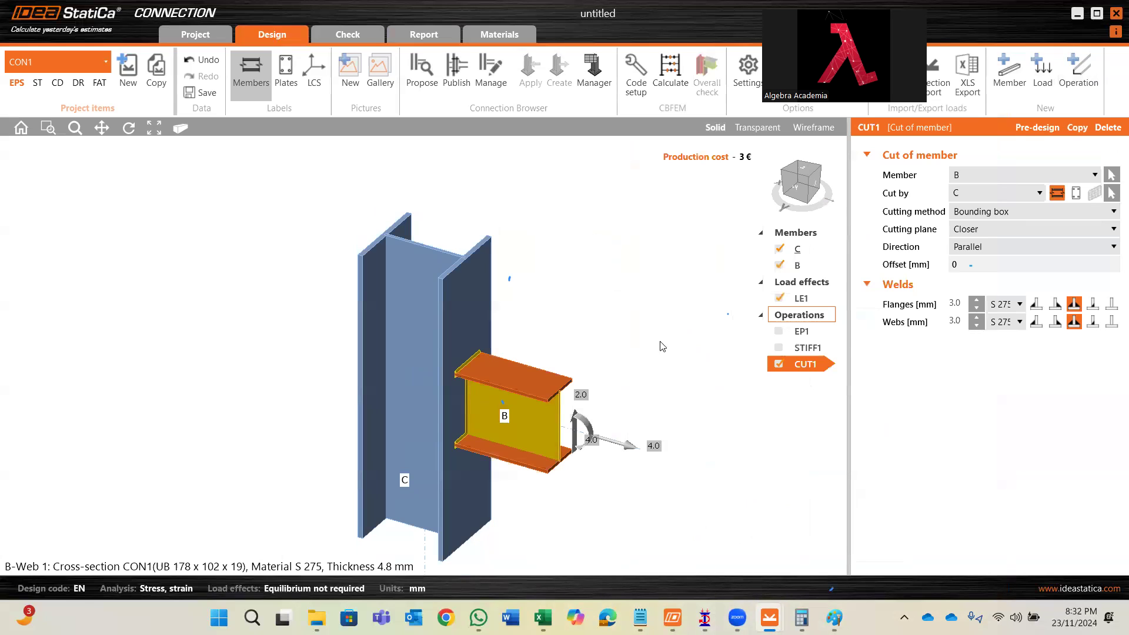
- Set the flange and web welds of the beam cut to 5.0 mm
{"action": "left_click", "coordinate": [978, 302]}
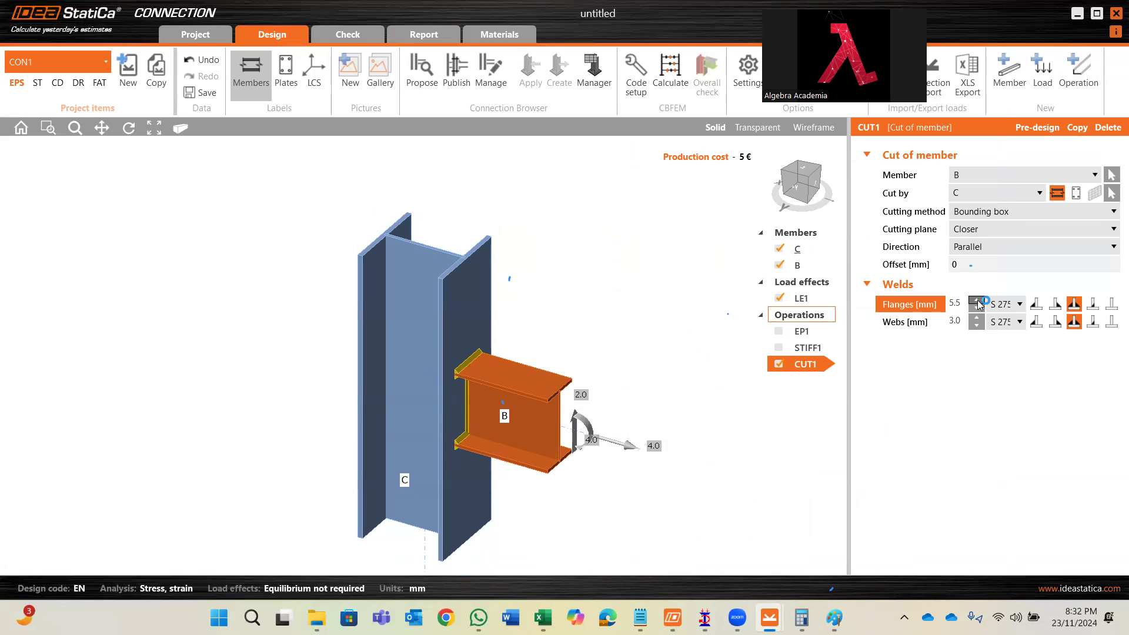
{"action": "left_click", "coordinate": [976, 308]}
{"action": "left_click", "coordinate": [977, 321]}
{"action": "left_click", "coordinate": [977, 319]}
{"action": "left_click", "coordinate": [977, 318]}
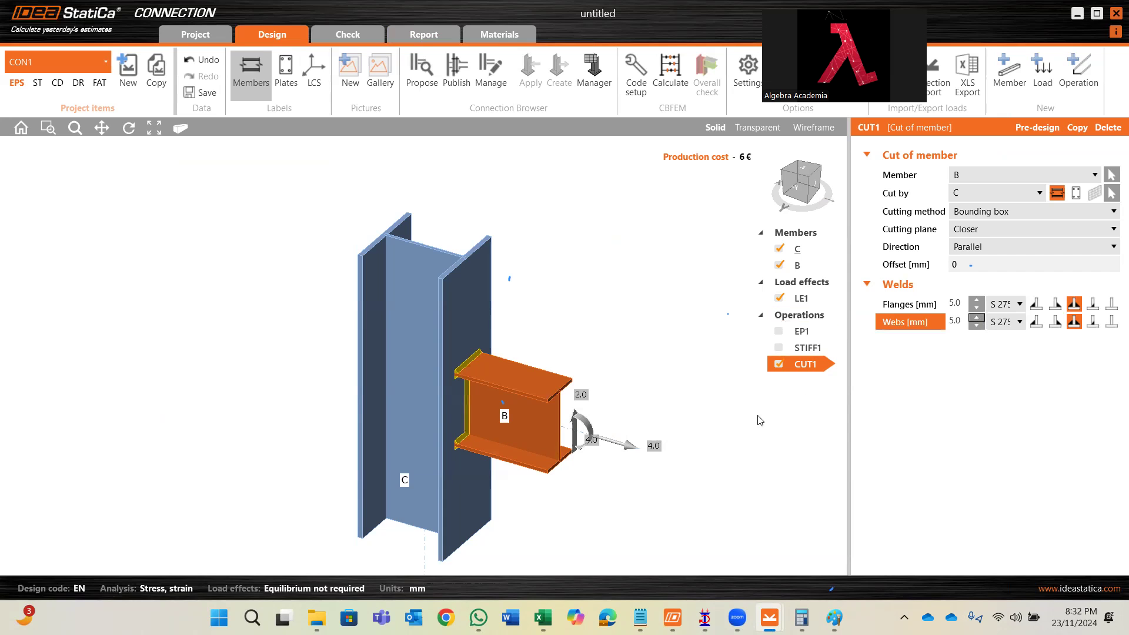
- Calculate the welded beam-to-column connection with the overall check
{"action": "scroll", "coordinate": [605, 409], "scroll_direction": "up", "scroll_amount": 2}
{"action": "scroll", "coordinate": [628, 378], "scroll_direction": "down", "scroll_amount": 2}
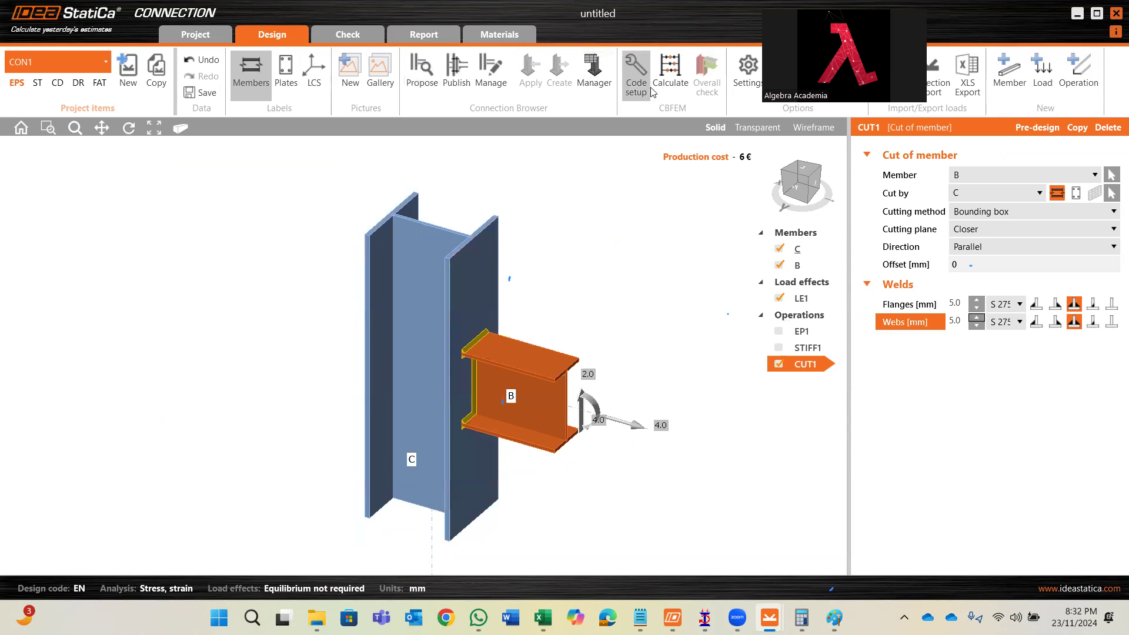
{"action": "left_click", "coordinate": [671, 91]}
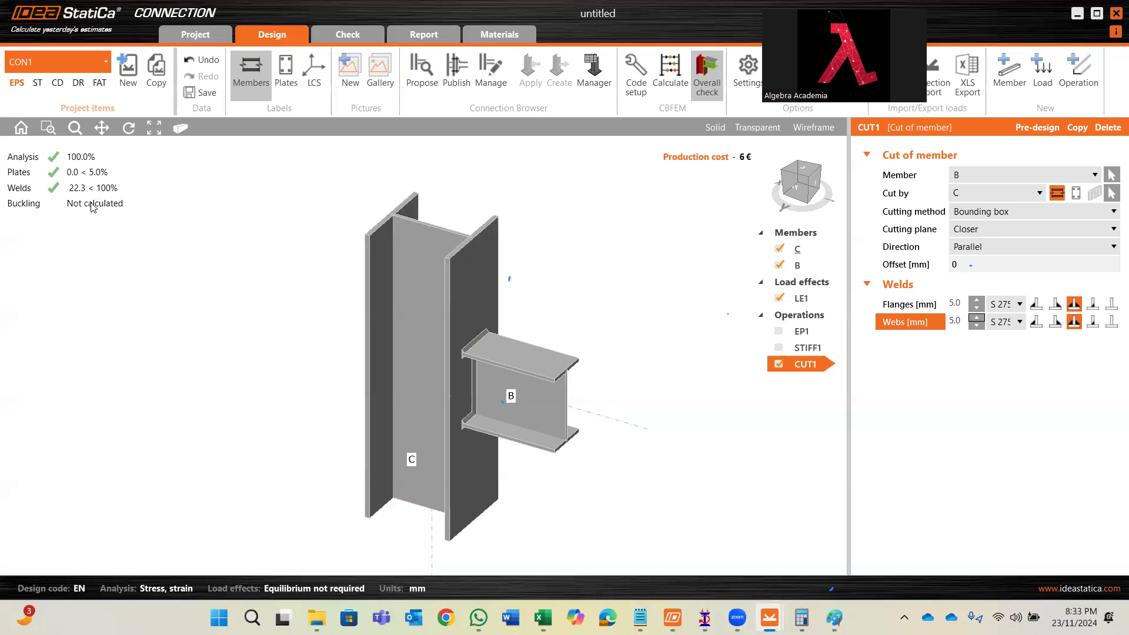
{"action": "left_click", "coordinate": [694, 86]}
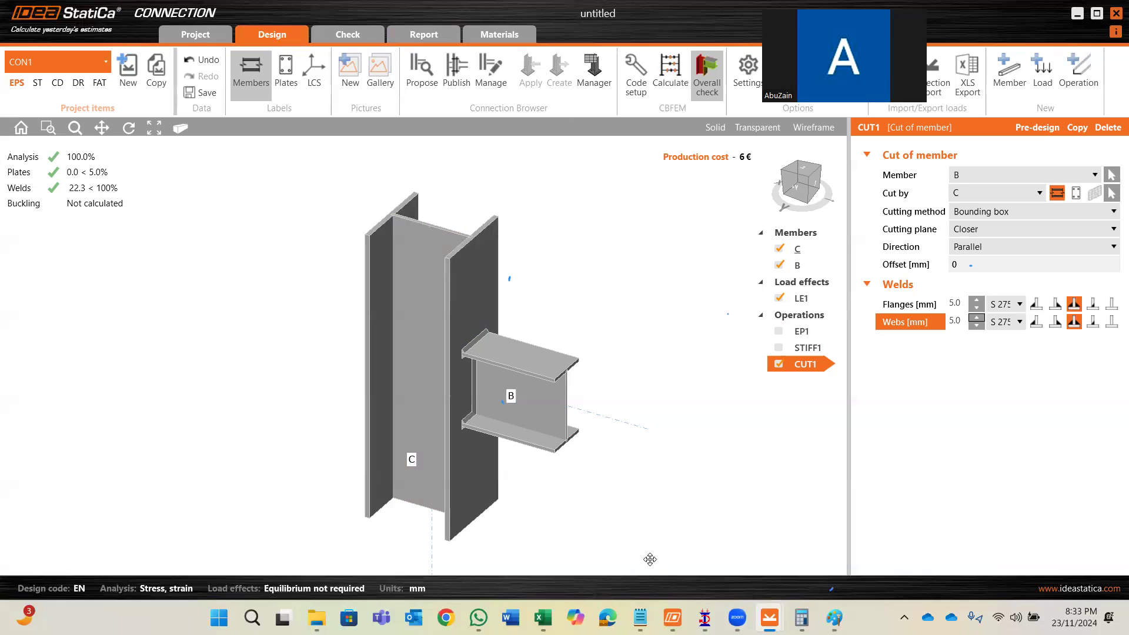
- Switch to STAAD.Pro, close the beam 36 properties of the office building and bring up the Warehouse Day3 model
{"action": "mouse_move", "coordinate": [706, 614]}
{"action": "left_click", "coordinate": [670, 529]}
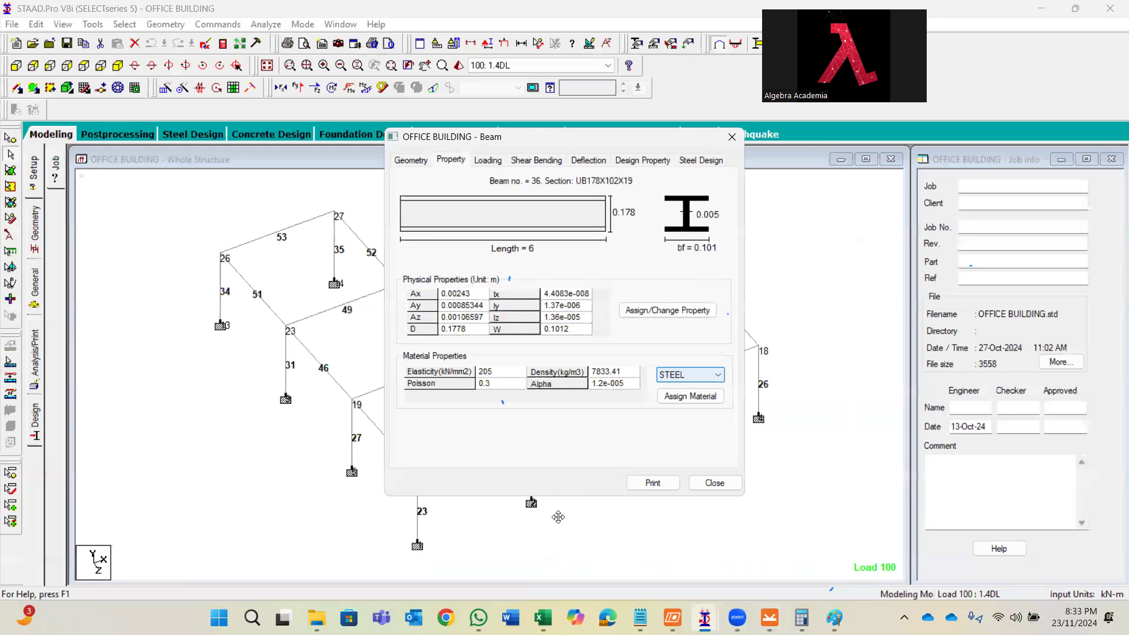
{"action": "left_click", "coordinate": [714, 483]}
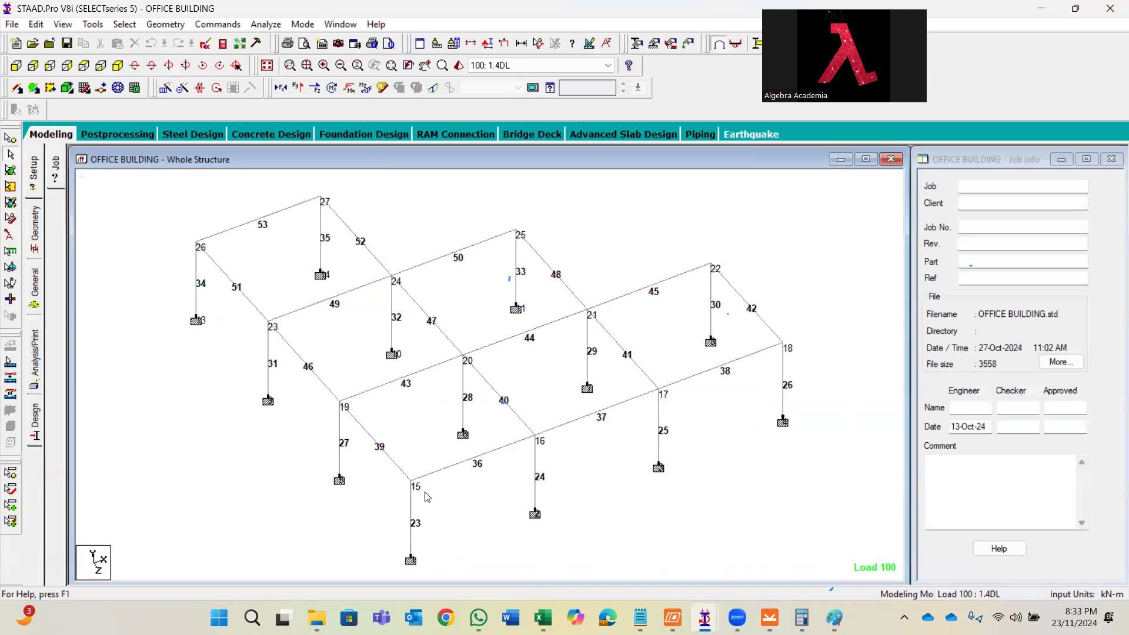
{"action": "scroll", "coordinate": [624, 539], "scroll_direction": "down", "scroll_amount": 1}
{"action": "mouse_move", "coordinate": [706, 617]}
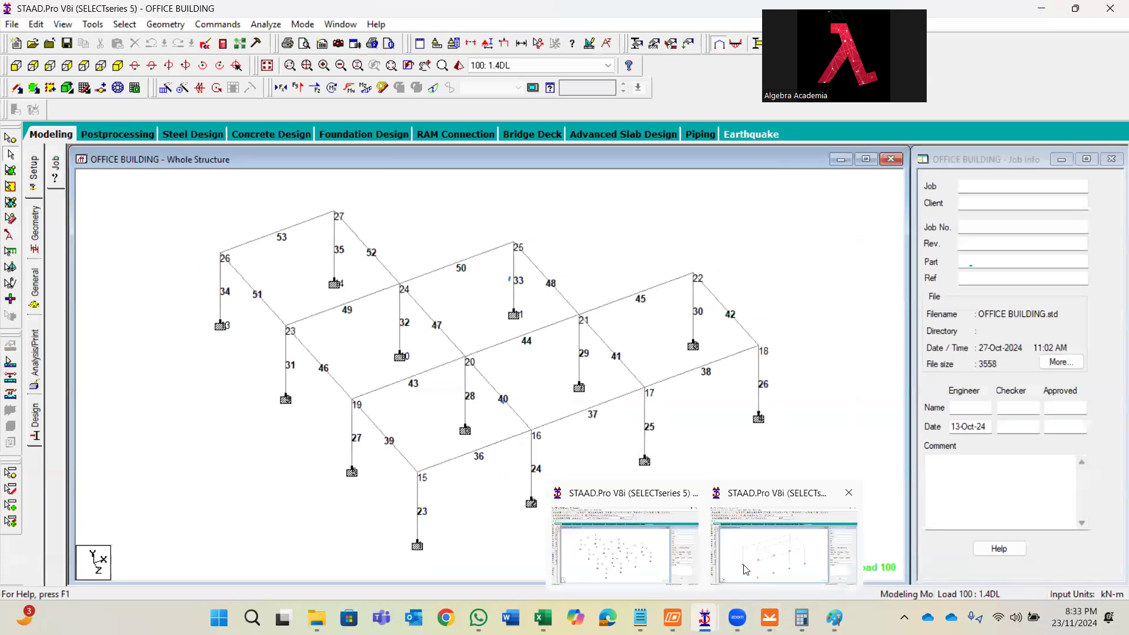
{"action": "left_click", "coordinate": [746, 568]}
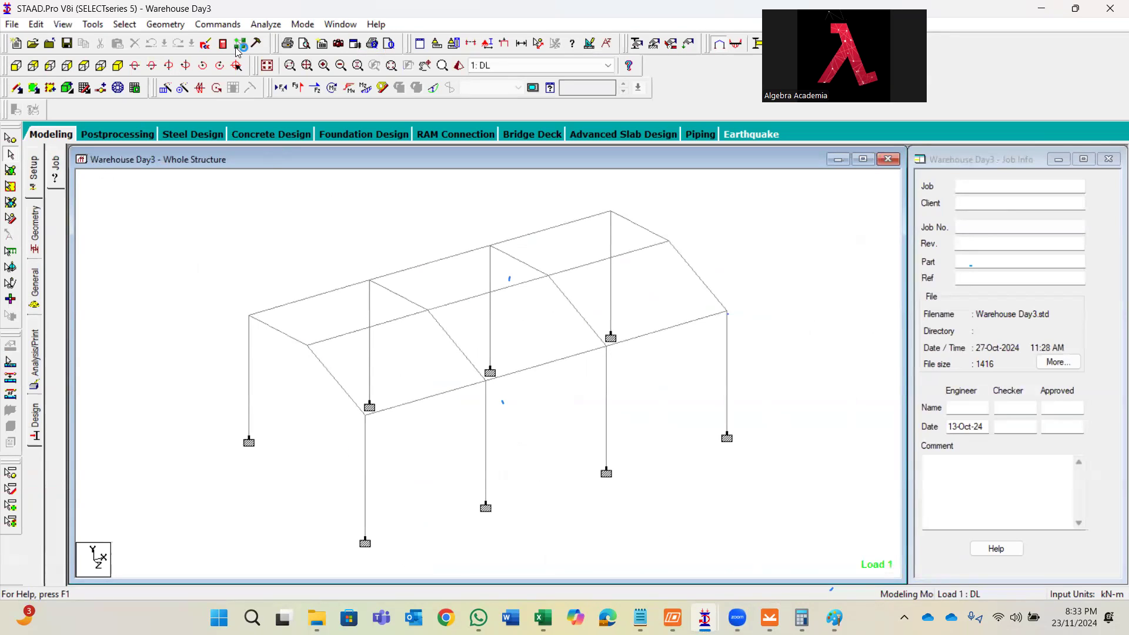
- Run the analysis of the warehouse model with its empty load cases and display the beam numbers
{"action": "left_click", "coordinate": [264, 24]}
{"action": "left_click", "coordinate": [277, 41]}
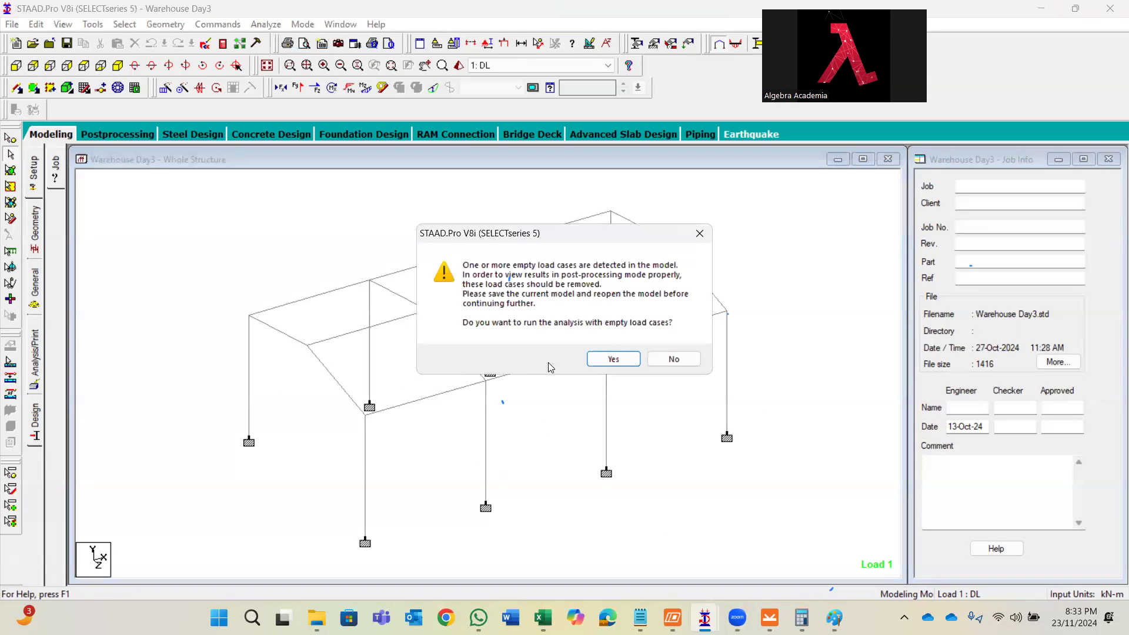
{"action": "left_click", "coordinate": [612, 360]}
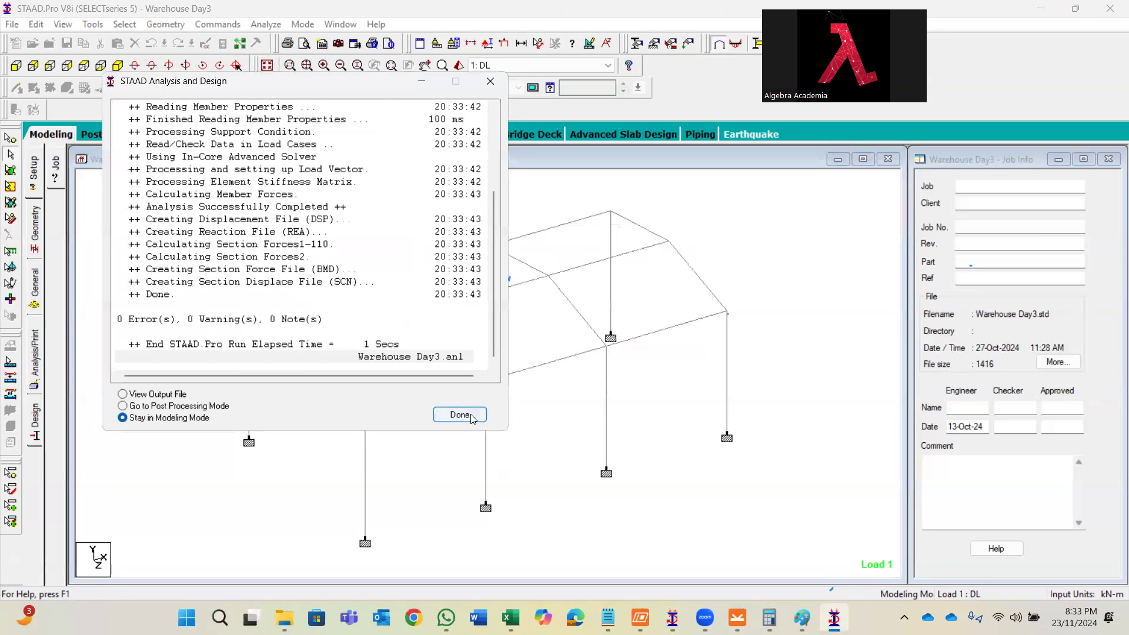
{"action": "key", "text": "Return"}
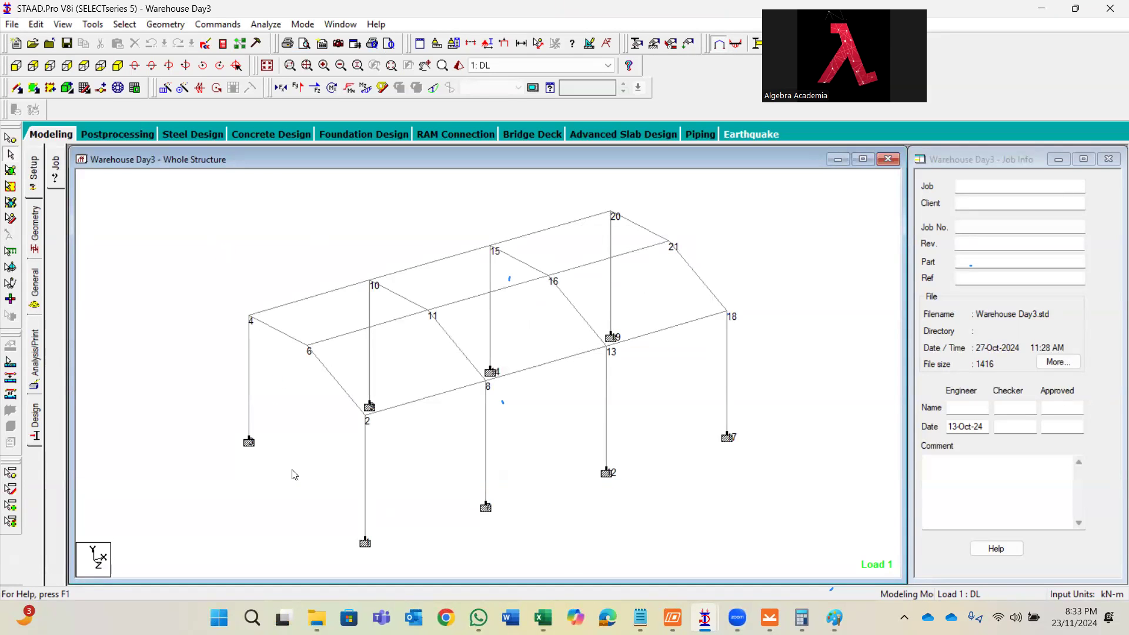
{"action": "key", "text": "shift+b"}
{"action": "scroll", "coordinate": [318, 417], "scroll_direction": "up", "scroll_amount": 2}
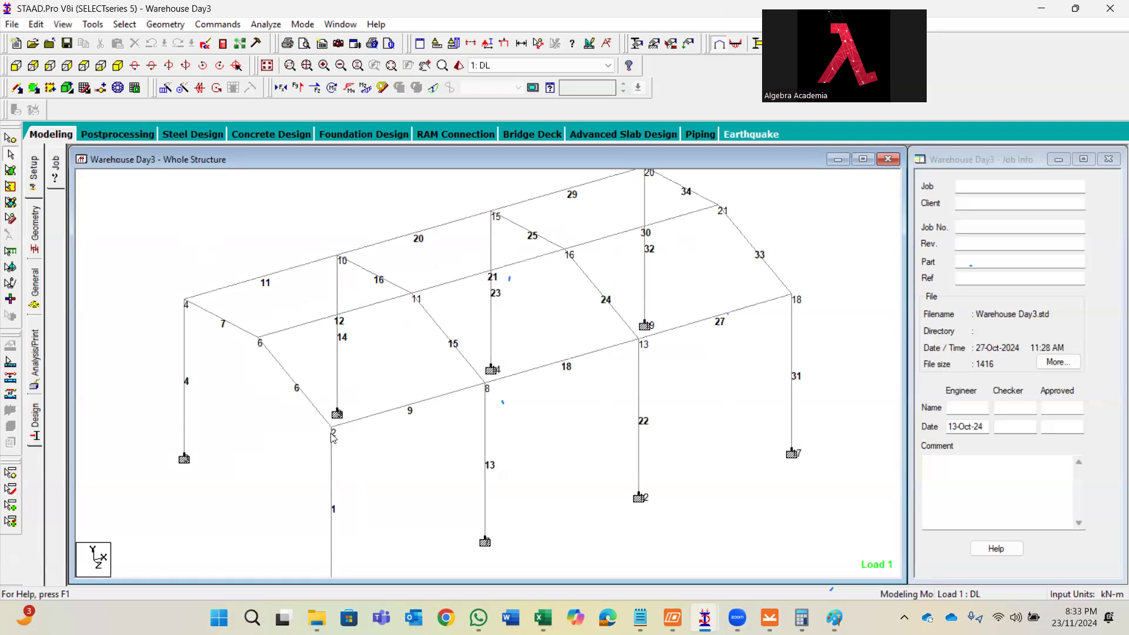
- Set up the results for beam 6 only, with all load cases from DL to WL [-Z] selected
{"action": "left_click", "coordinate": [550, 88]}
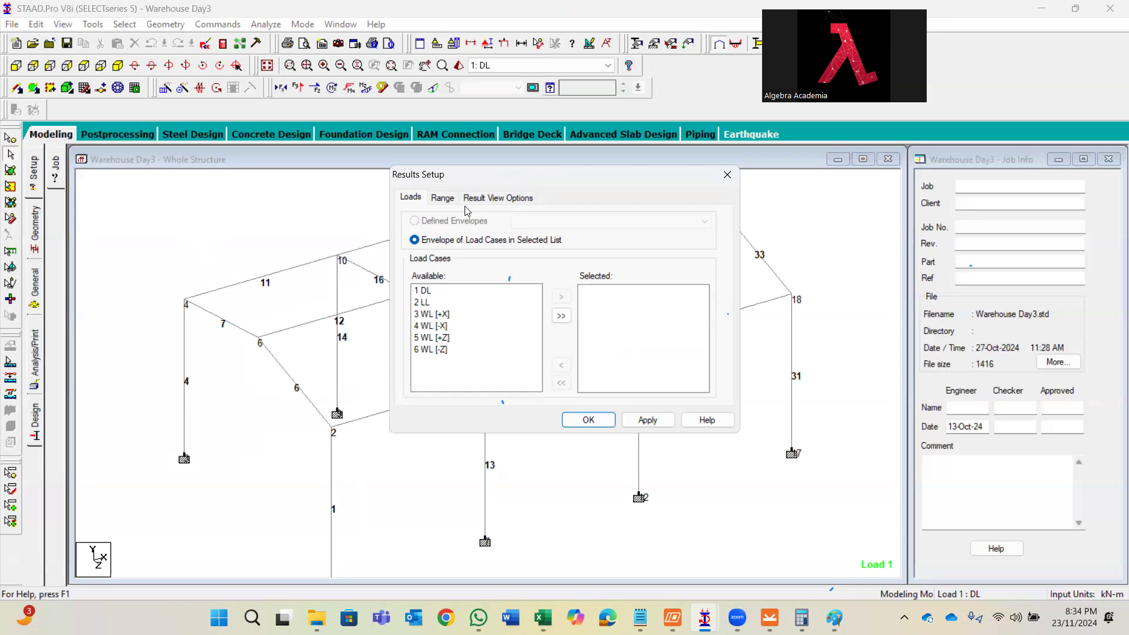
{"action": "left_click", "coordinate": [449, 199]}
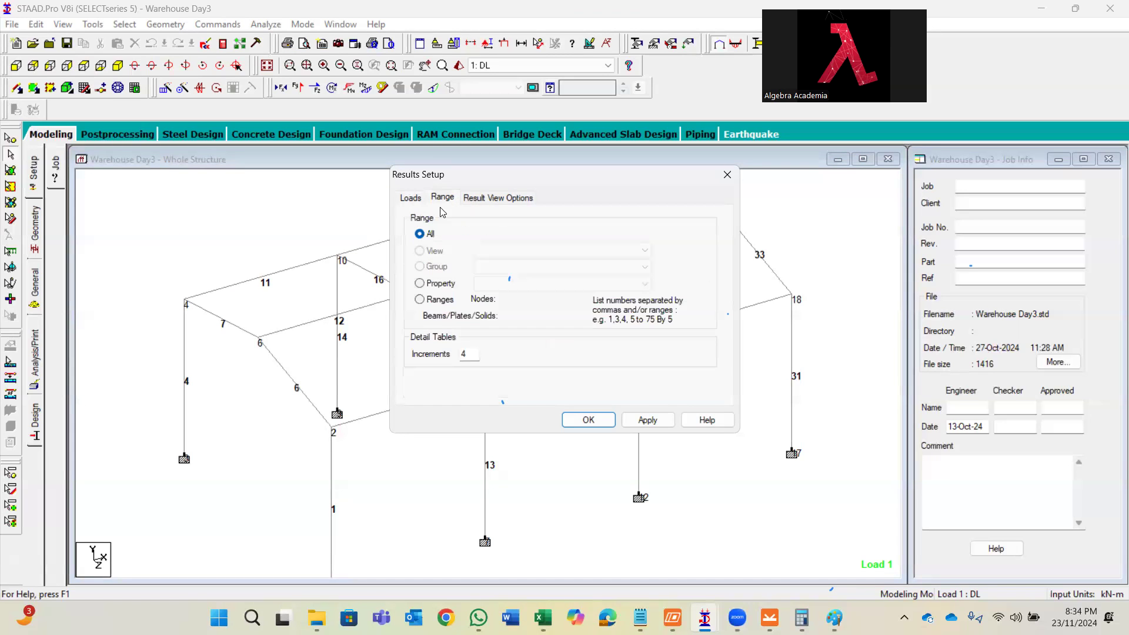
{"action": "left_click", "coordinate": [420, 300]}
{"action": "left_click", "coordinate": [512, 316]}
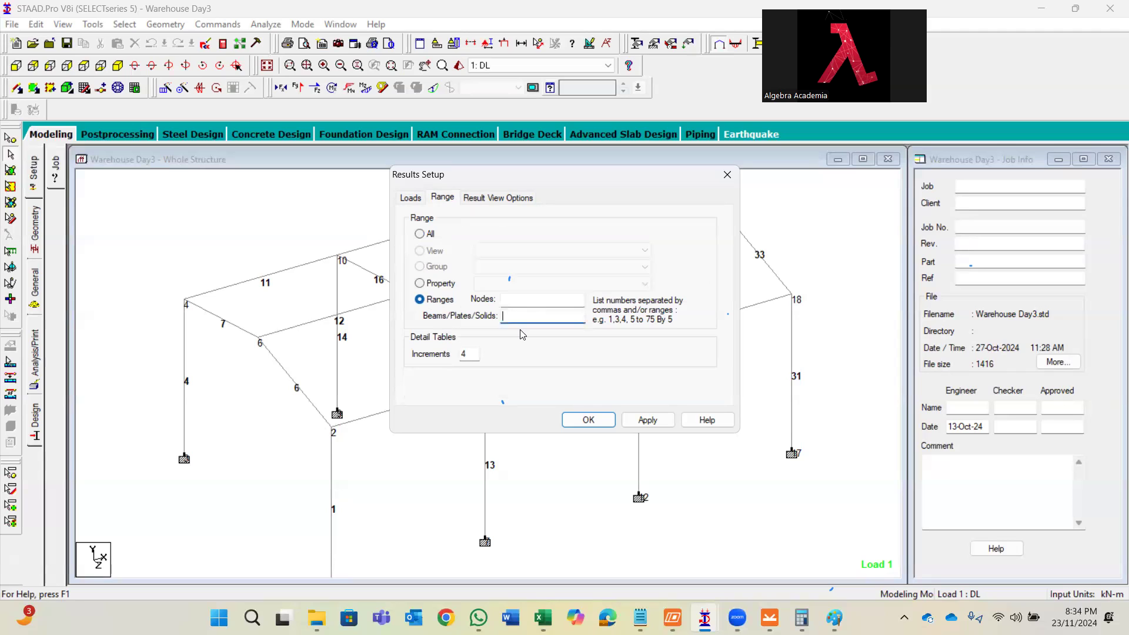
{"action": "type", "text": "6"}
{"action": "left_click", "coordinate": [586, 420]}
{"action": "left_click", "coordinate": [407, 198]}
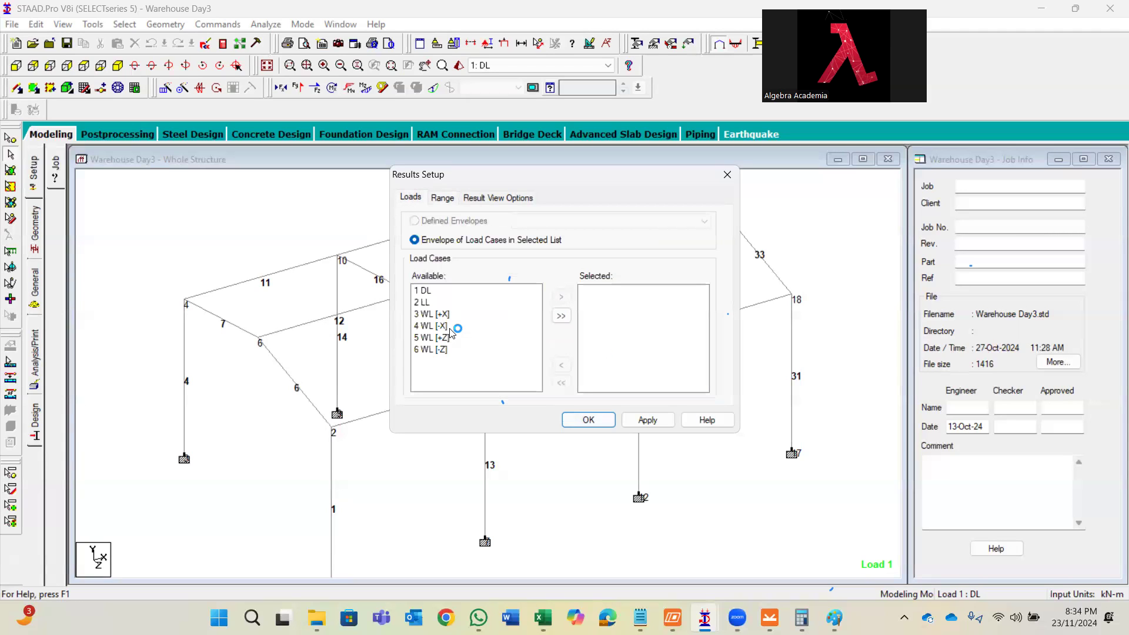
{"action": "left_click", "coordinate": [562, 316]}
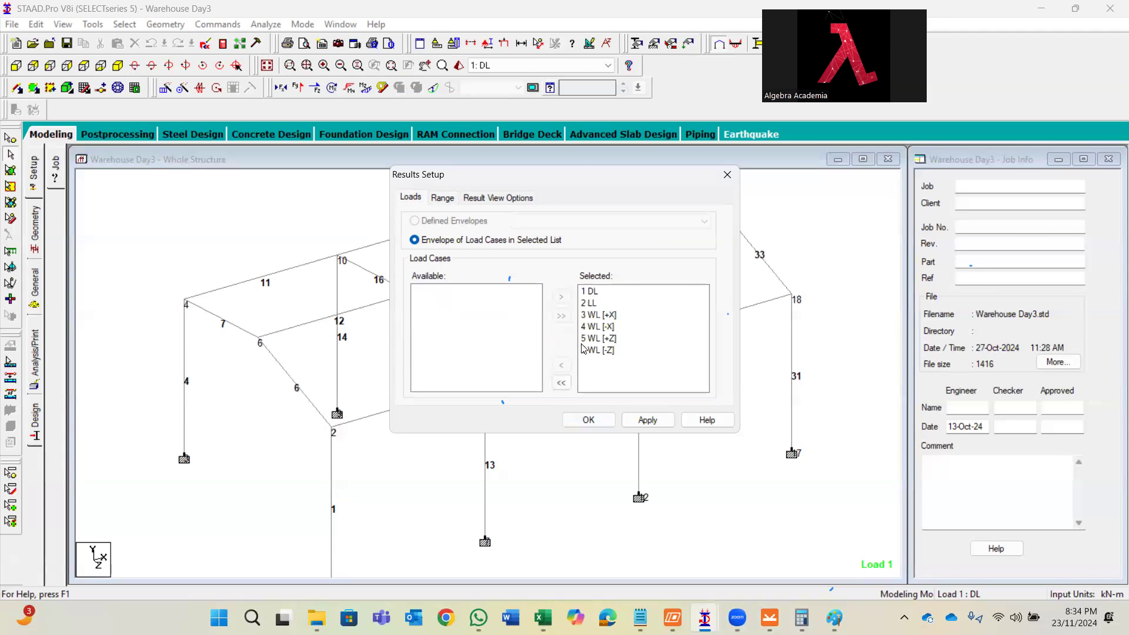
{"action": "left_click", "coordinate": [589, 420]}
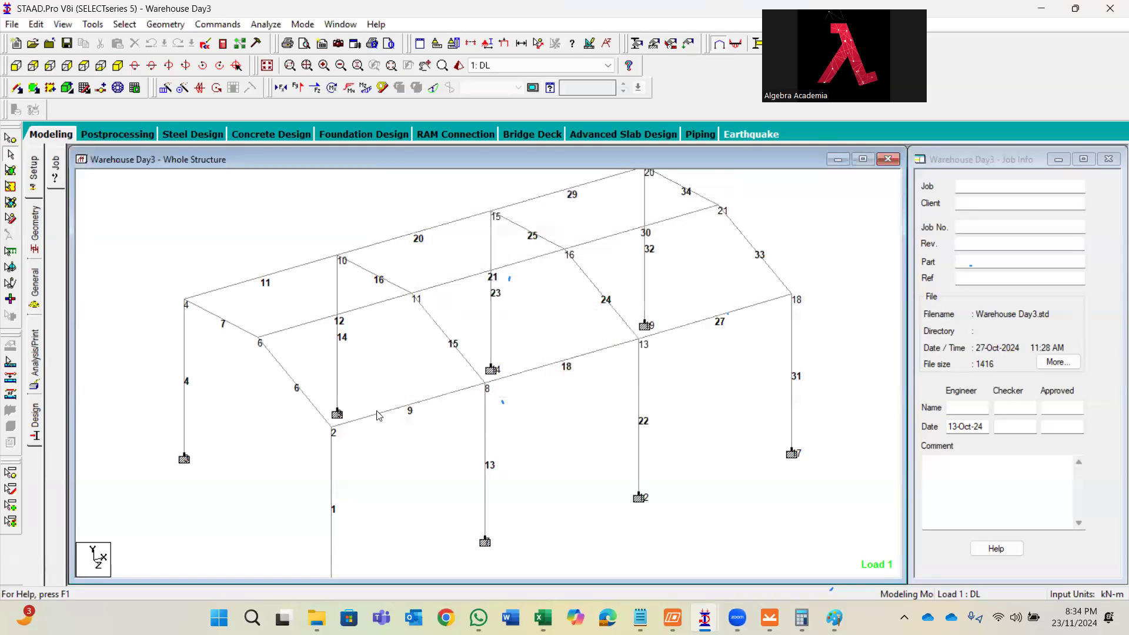
- Open the beam forces in Post Processing mode and copy the full end forces summary table of beam 6
{"action": "left_click", "coordinate": [302, 24]}
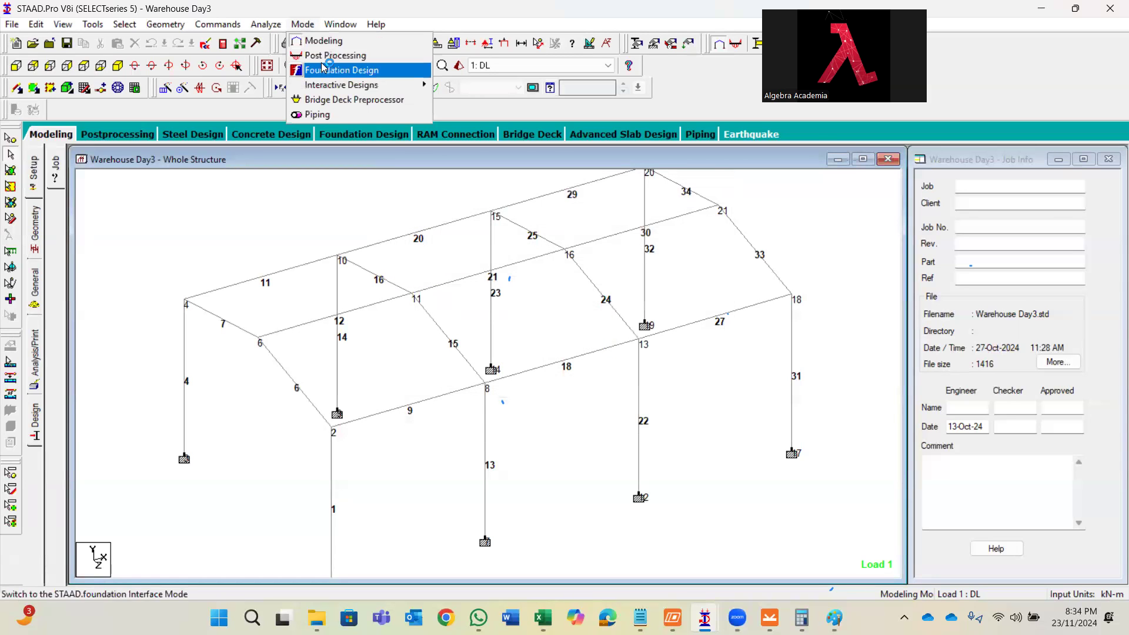
{"action": "left_click", "coordinate": [329, 56]}
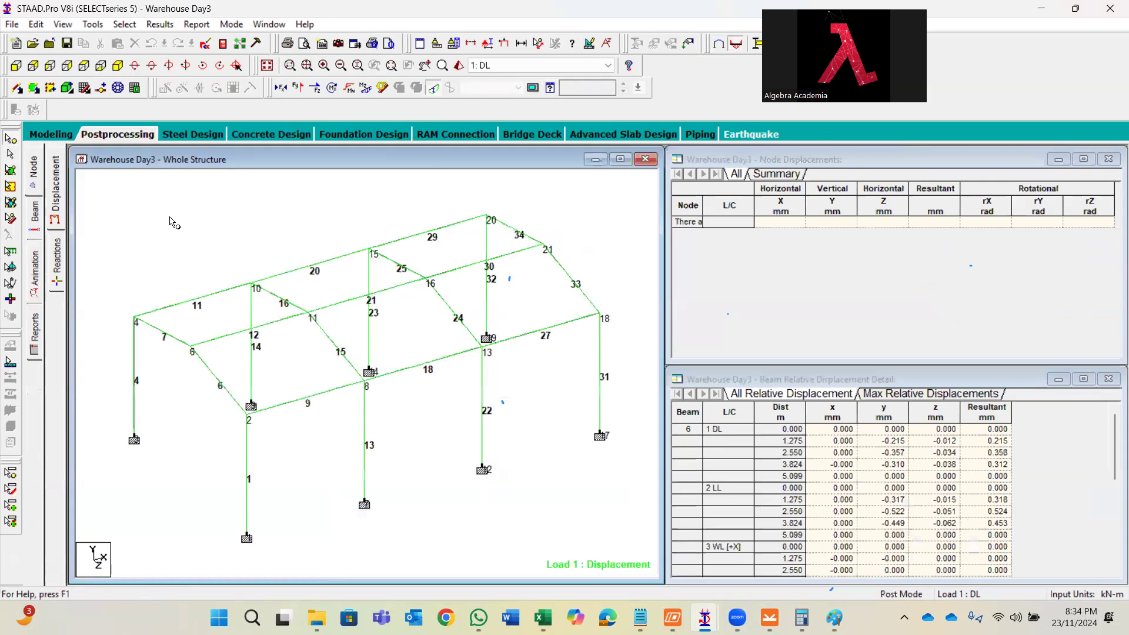
{"action": "left_click", "coordinate": [33, 209]}
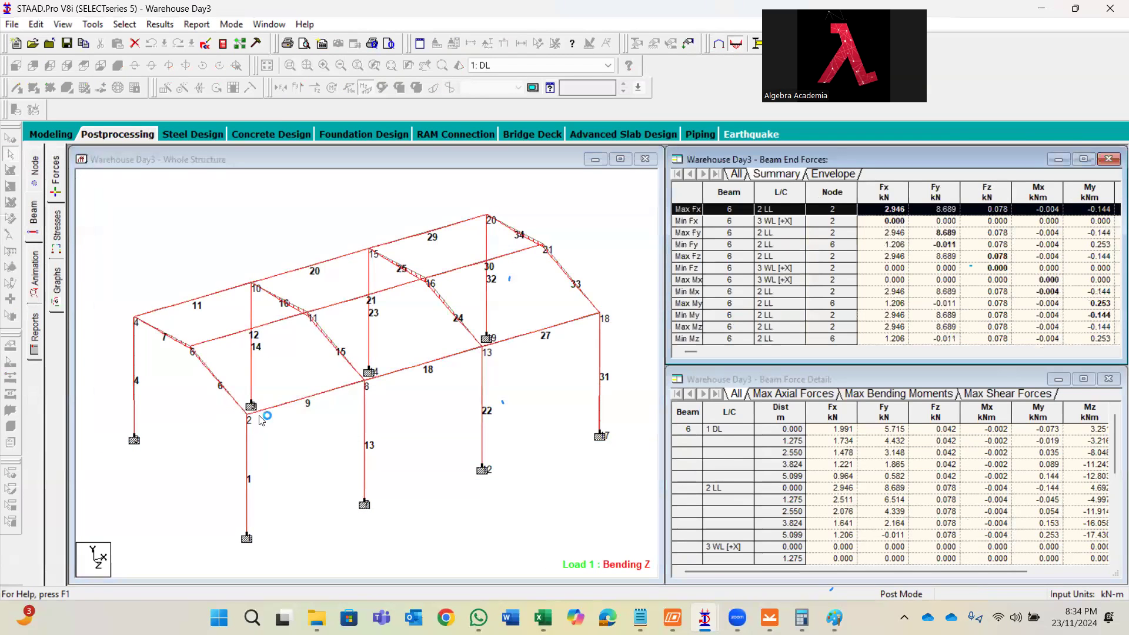
{"action": "left_click", "coordinate": [1085, 159]}
{"action": "left_click", "coordinate": [230, 303]}
{"action": "left_click", "coordinate": [87, 172]}
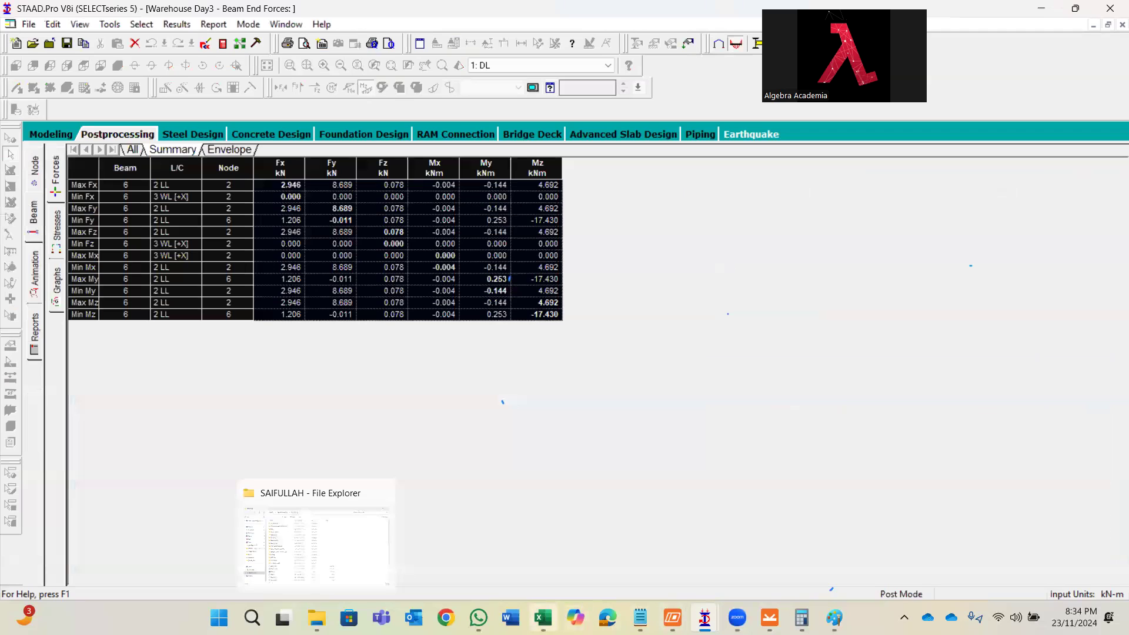
- Switch to Excel and paste the beam 6 end forces table at cell B44 of Sheet3
{"action": "left_click", "coordinate": [543, 618]}
{"action": "scroll", "coordinate": [250, 432], "scroll_direction": "down", "scroll_amount": 5}
{"action": "left_click", "coordinate": [94, 350]}
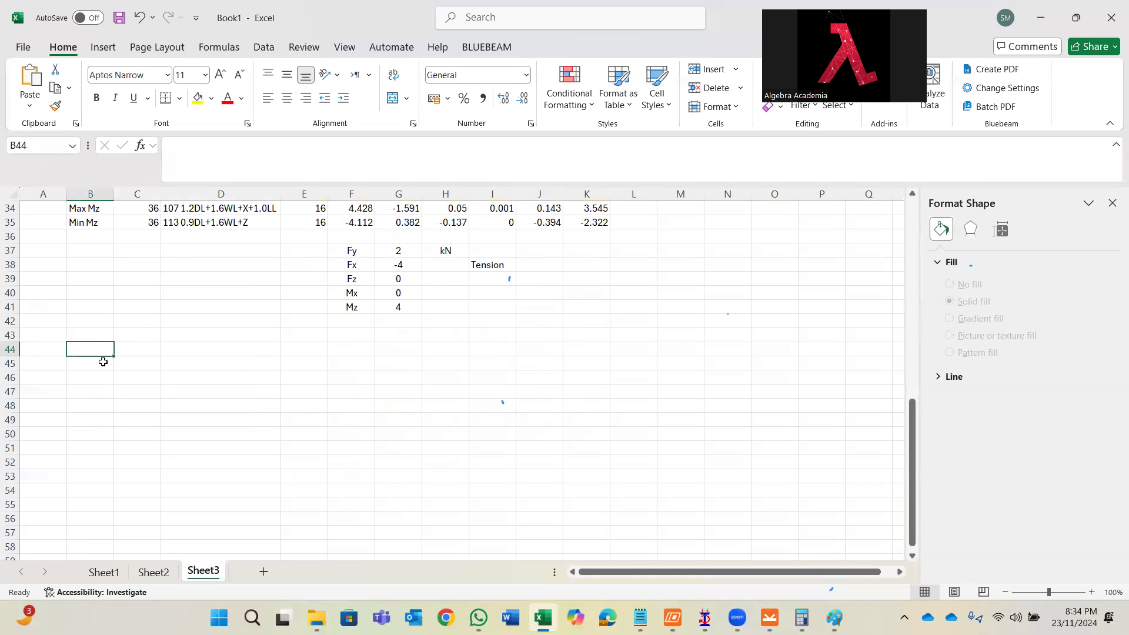
{"action": "type", "text": "Beam\tL/C\tNode\tFx kN\tFy kN\tFz kN\tMx kNm\tMy kNm\tMz kNm Max Fx\t6\t2 LL\t2\t2.946\t8.689\t0.078\t-0.004\t-0.144\t4.692 Min Fx\t6\t3 WL [+X]\t2\t0\t0\t0\t0\t0\t0 Max Fy\t6\t2 LL\t2\t2.946\t8.689\t0.078\t-0.004\t-0.144\t4.692 Min Fy\t6\t2 LL\t6\t1.206\t-0.011\t0.078\t-0.004\t0.253\t-17.43 Max Fz\t6\t2 LL\t2\t2.946\t8.689\t0.078\t-0.004\t-0.144\t4.692 Min Fz\t6\t3 WL [+X]\t2\t0\t0\t0\t0\t0\t0 Max Mx\t6\t3 WL [+X]\t2\t0\t0\t0\t0\t0\t0 Min Mx\t6\t2 LL\t2\t2.946\t8.689\t0.078\t-0.004\t-0.144\t4.692 Max My\t6\t2 LL\t6\t1.206\t-0.011\t0.078\t-0.004\t0.253\t-17.43 Min My\t6\t2 LL\t2\t2.946\t8.689\t0.078\t-0.004\t-0.144\t4.692 Max Mz\t6\t2 LL\t2\t2.946\t8.689\t0.078\t-0.004\t-0.144\t4.692 Min Mz\t6\t2 LL\t6\t1.206\t-0.011\t0.078\t-0.004\t0.253\t-17.43"}
{"action": "left_click_drag", "start_coordinate": [279, 407], "coordinate": [315, 406]}
- Copy the Fy, Fx, Fz, Mx and Mz load block from F37:I41 to F58, below the new forces table
{"action": "left_click_drag", "start_coordinate": [356, 250], "coordinate": [484, 316]}
{"action": "key", "text": "ctrl+c"}
{"action": "scroll", "coordinate": [355, 521], "scroll_direction": "down", "scroll_amount": 2}
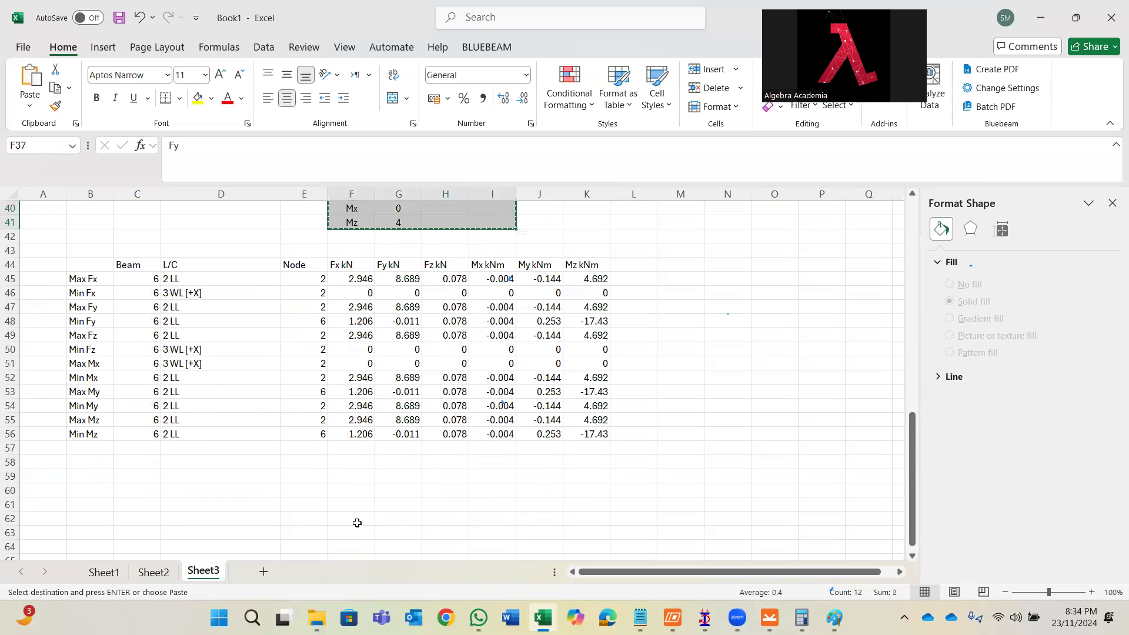
{"action": "left_click", "coordinate": [363, 465]}
{"action": "key", "text": "ctrl+v"}
{"action": "left_click", "coordinate": [577, 533]}
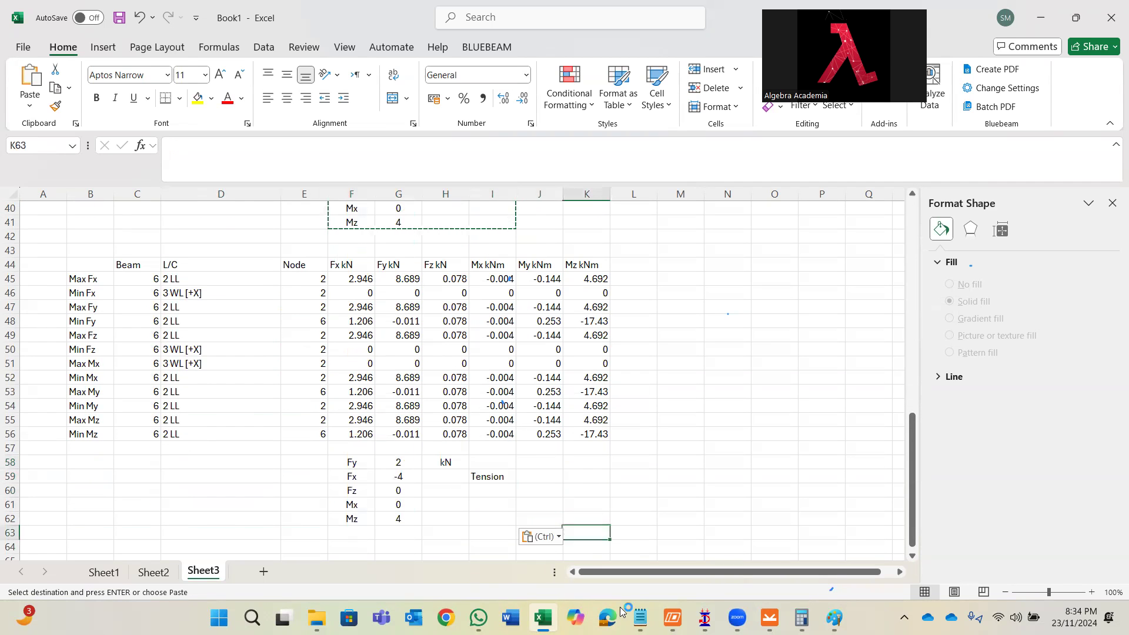
- Switch back to the Warehouse Day3 model in STAAD.Pro and return it to Modeling mode
{"action": "mouse_move", "coordinate": [704, 618]}
{"action": "left_click", "coordinate": [747, 563]}
{"action": "left_click", "coordinate": [303, 24]}
{"action": "left_click", "coordinate": [253, 38]}
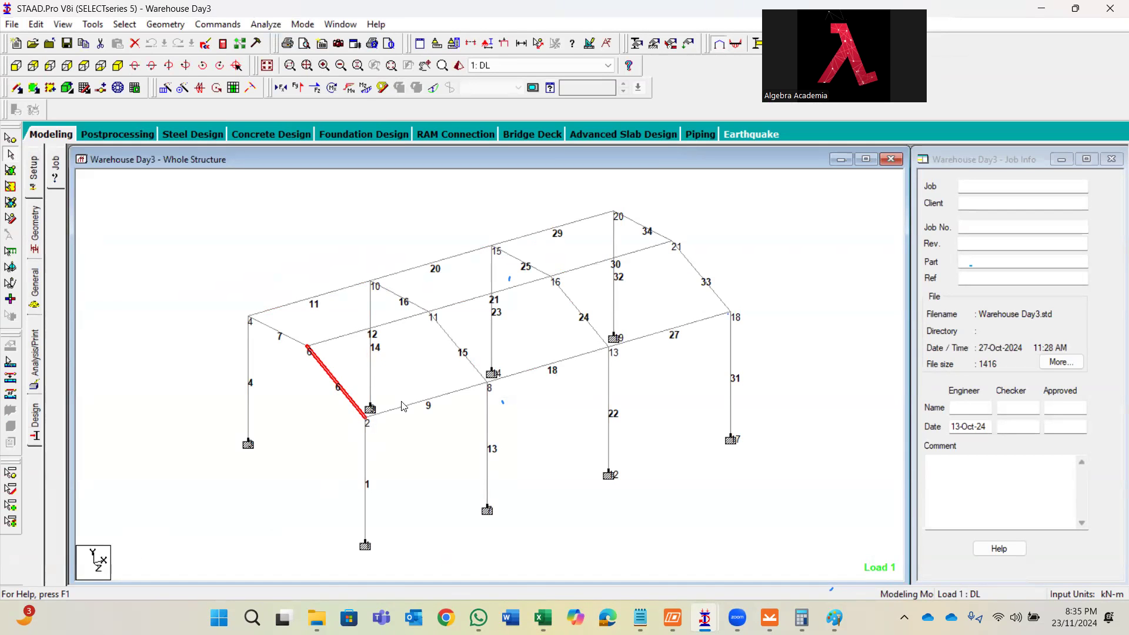
- In Excel, move the Tension label from the Fx row to the Fz row of the copied load block
{"action": "key", "text": "alt+Tab"}
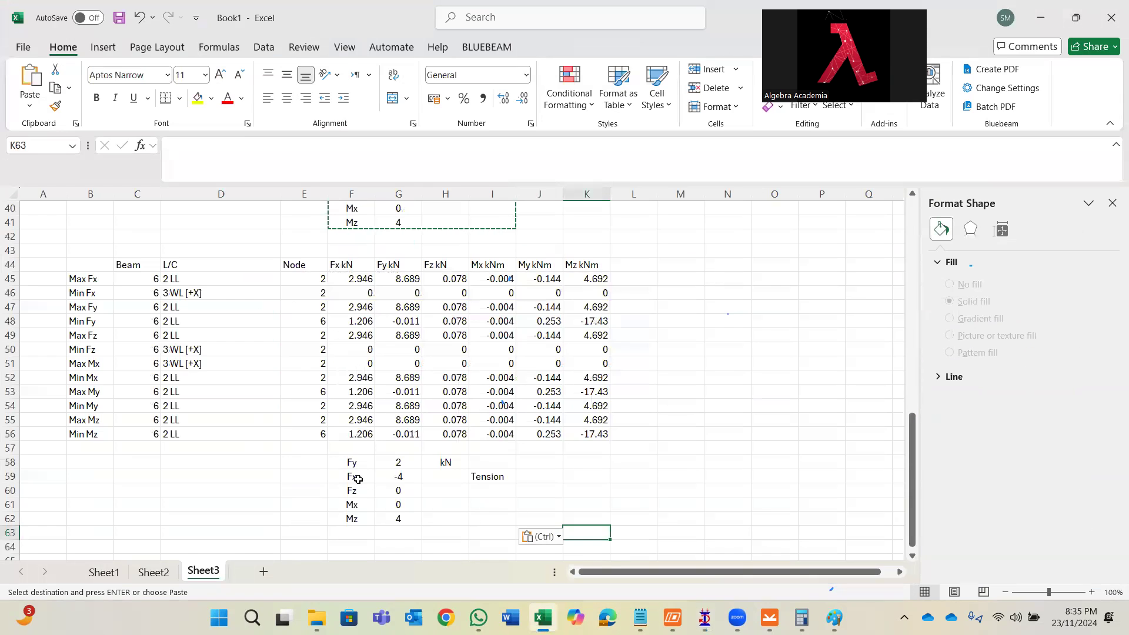
{"action": "left_click", "coordinate": [486, 478]}
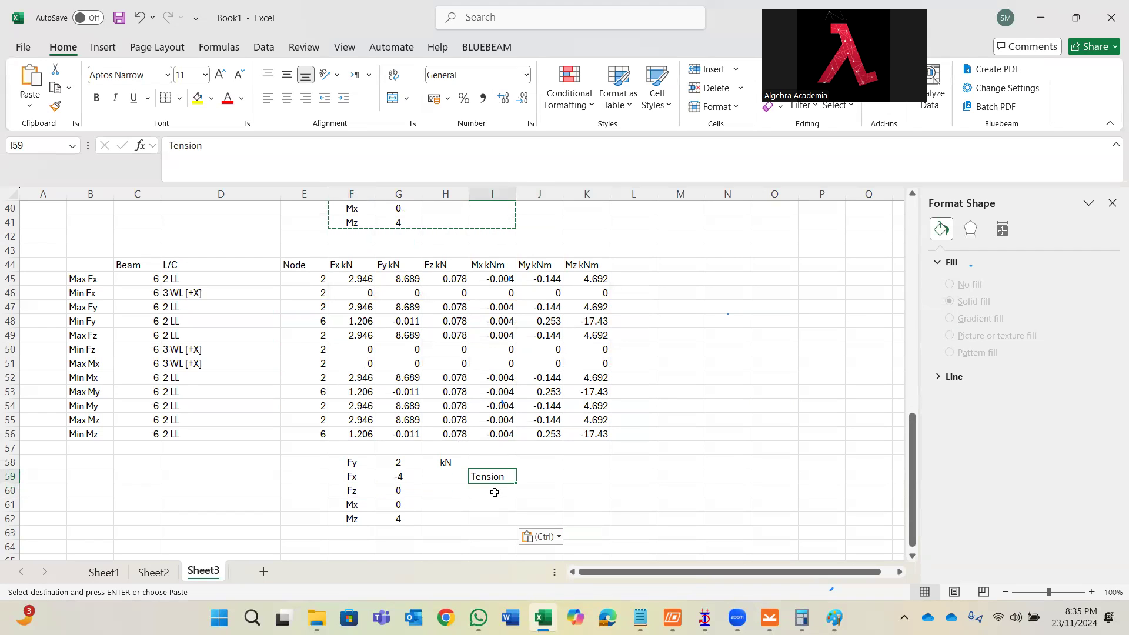
{"action": "key", "text": "ctrl+c"}
{"action": "left_click", "coordinate": [496, 495]}
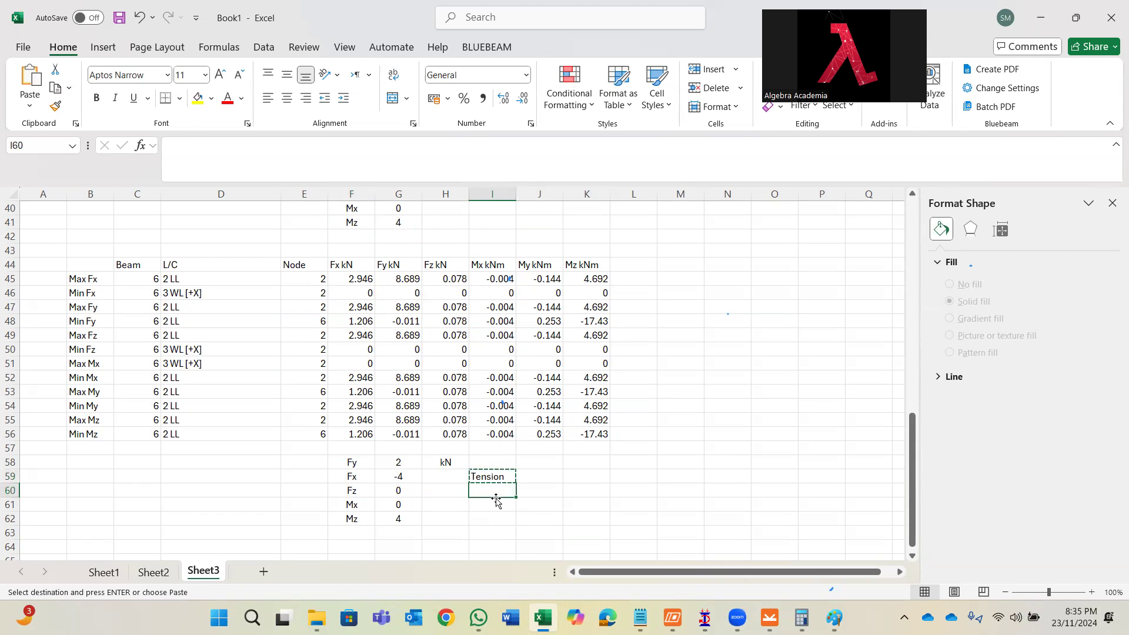
{"action": "key", "text": "ctrl+v"}
{"action": "left_click", "coordinate": [488, 471]}
{"action": "key", "text": "Delete"}
{"action": "left_click", "coordinate": [379, 491]}
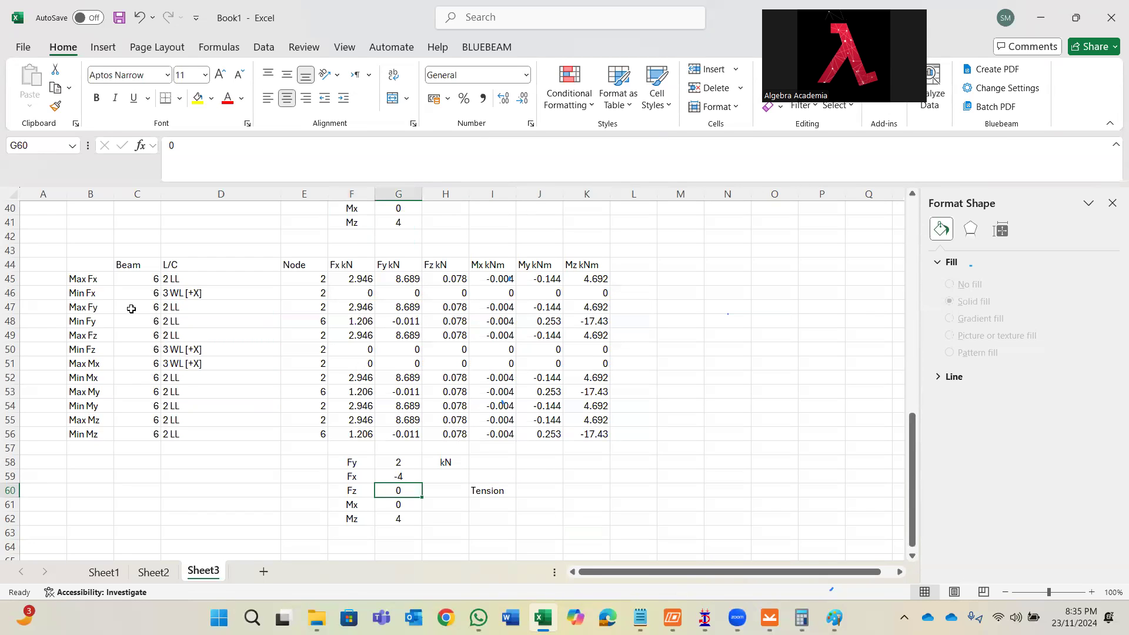
- Look at beam 6 in the STAAD.Pro warehouse model and return to the Excel forces table
{"action": "mouse_move", "coordinate": [705, 619]}
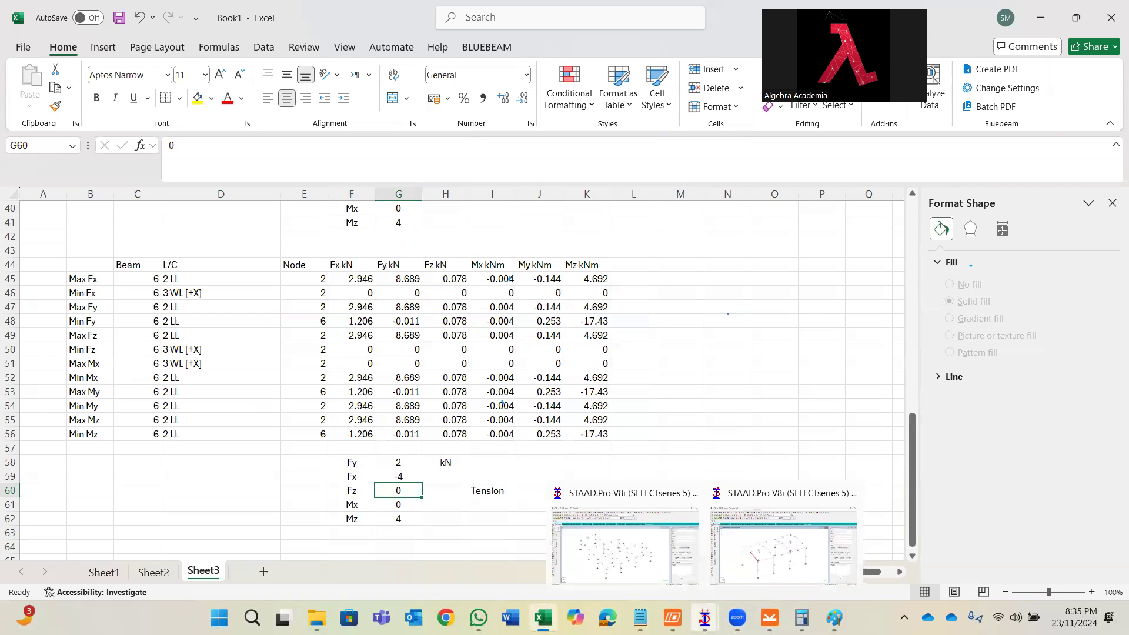
{"action": "left_click", "coordinate": [770, 556]}
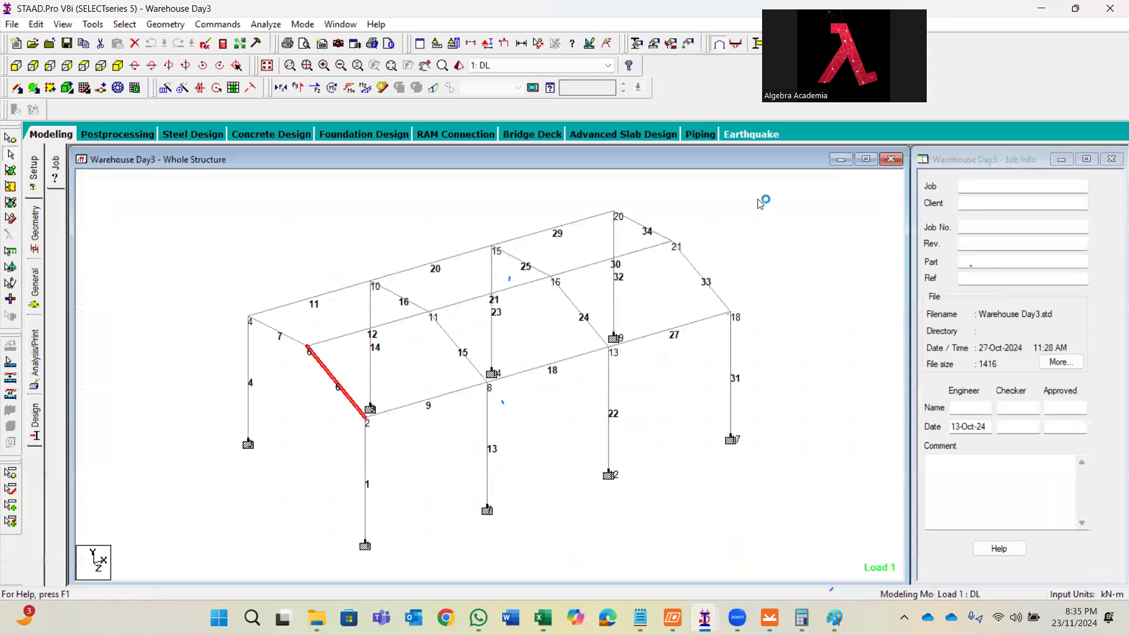
{"action": "left_click", "coordinate": [1048, 9]}
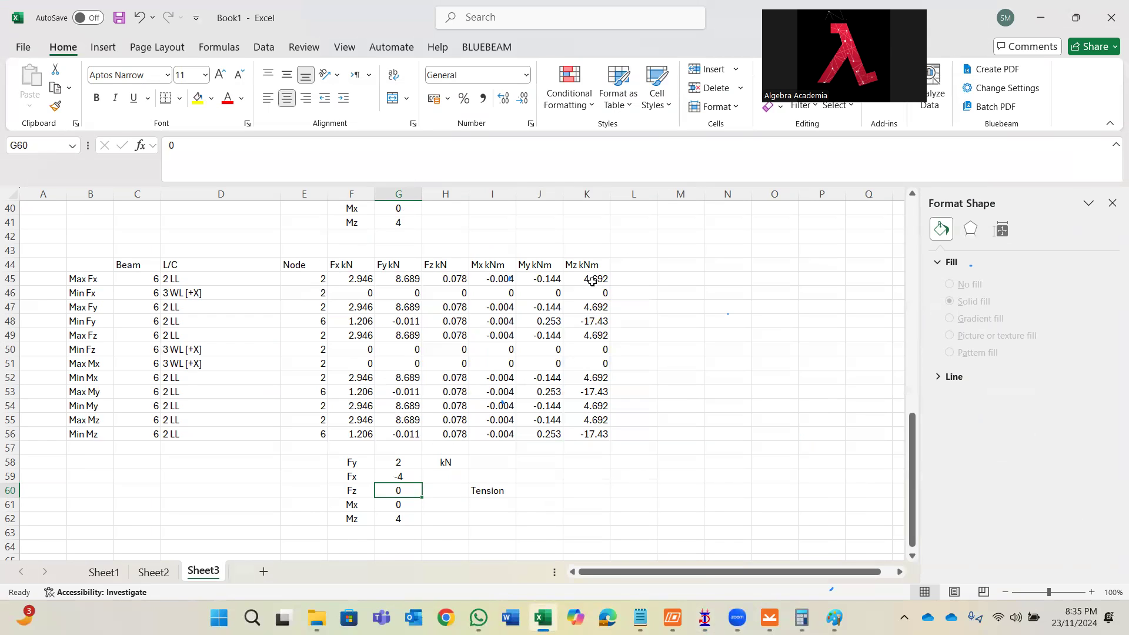
- Review the Fz and Mz columns of the beam 6 forces table against the Mz entry in the load block
{"action": "left_click_drag", "start_coordinate": [446, 279], "coordinate": [455, 433]}
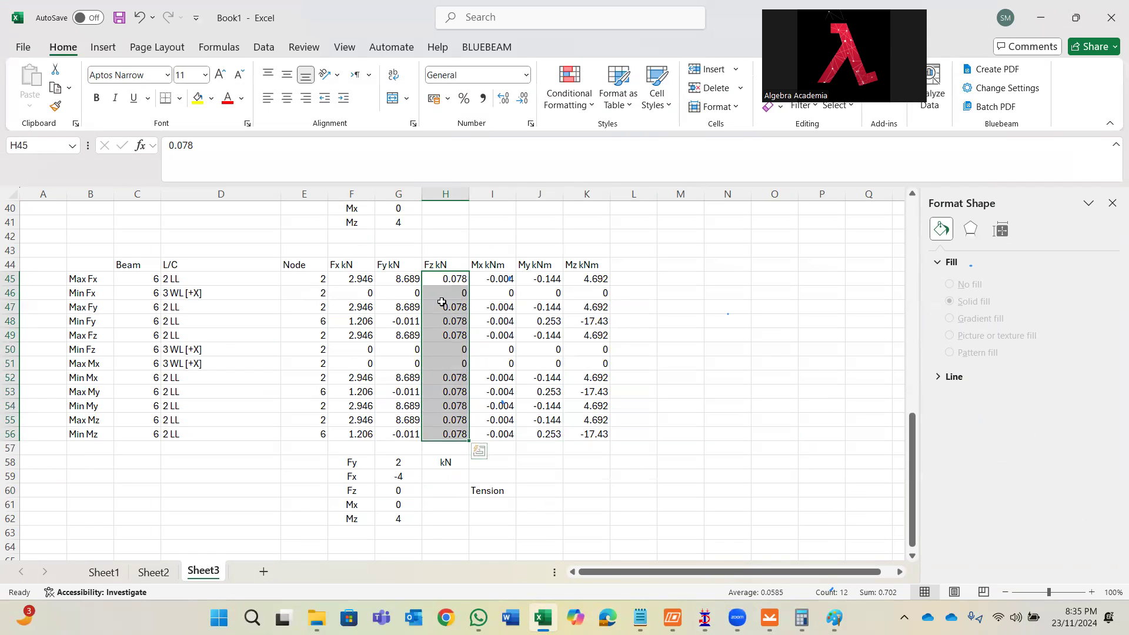
{"action": "left_click_drag", "start_coordinate": [587, 266], "coordinate": [590, 433]}
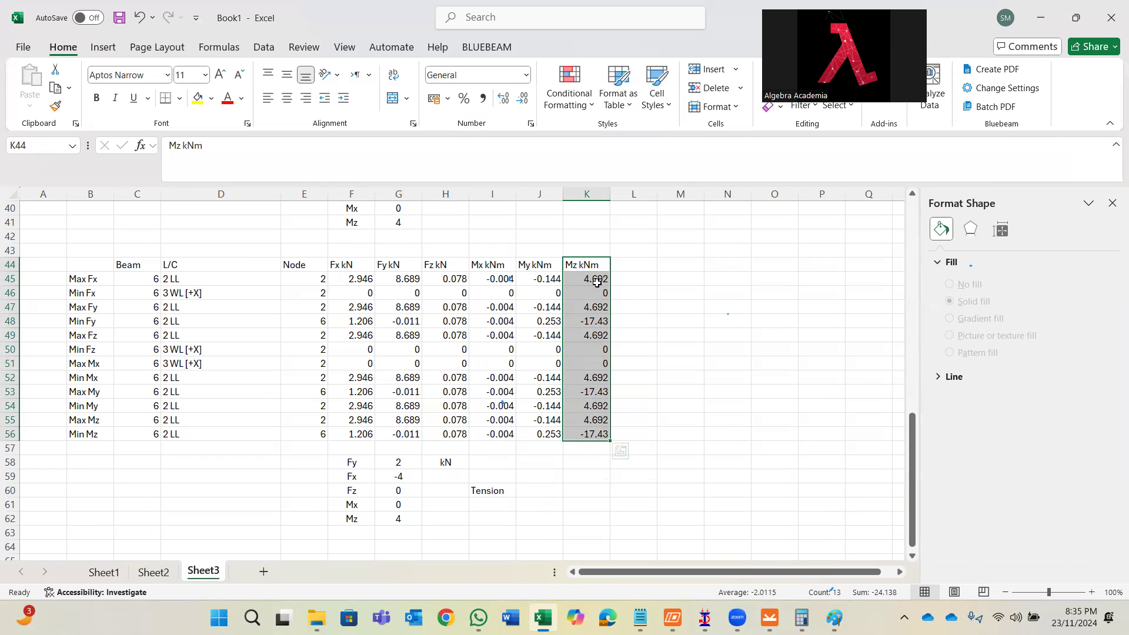
{"action": "left_click", "coordinate": [597, 322]}
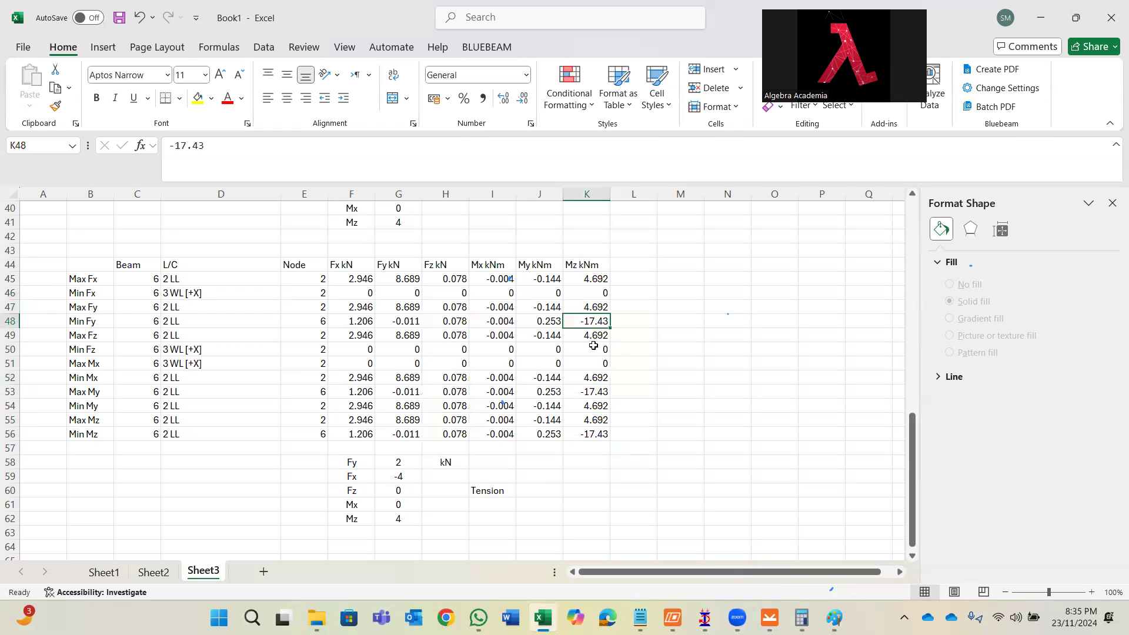
{"action": "left_click", "coordinate": [588, 381]}
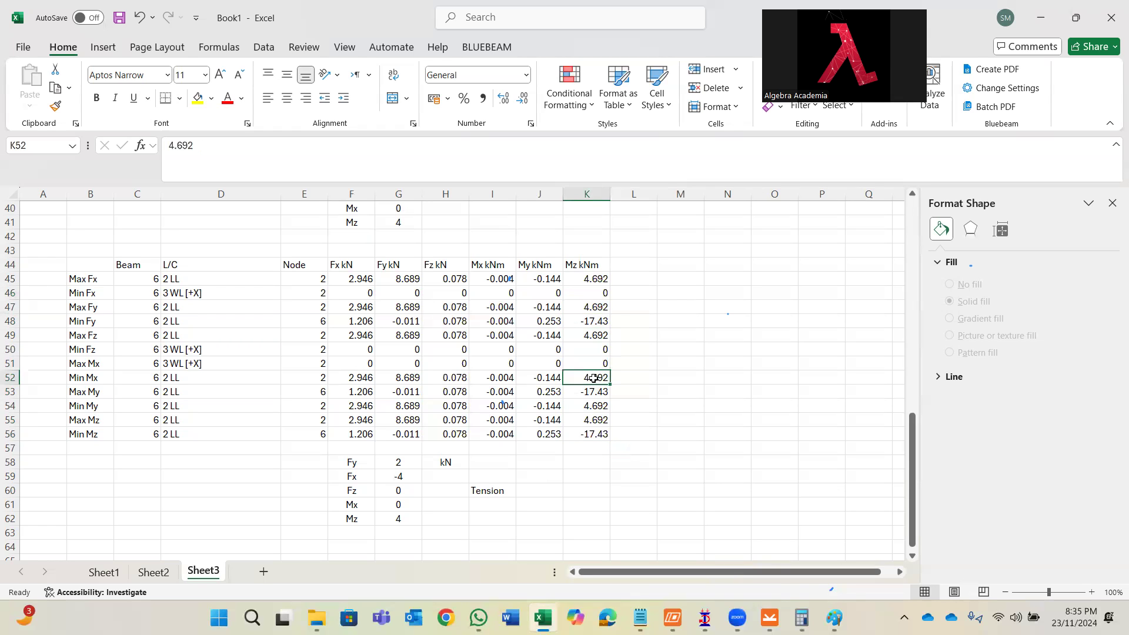
{"action": "left_click", "coordinate": [597, 407]}
{"action": "left_click", "coordinate": [596, 421]}
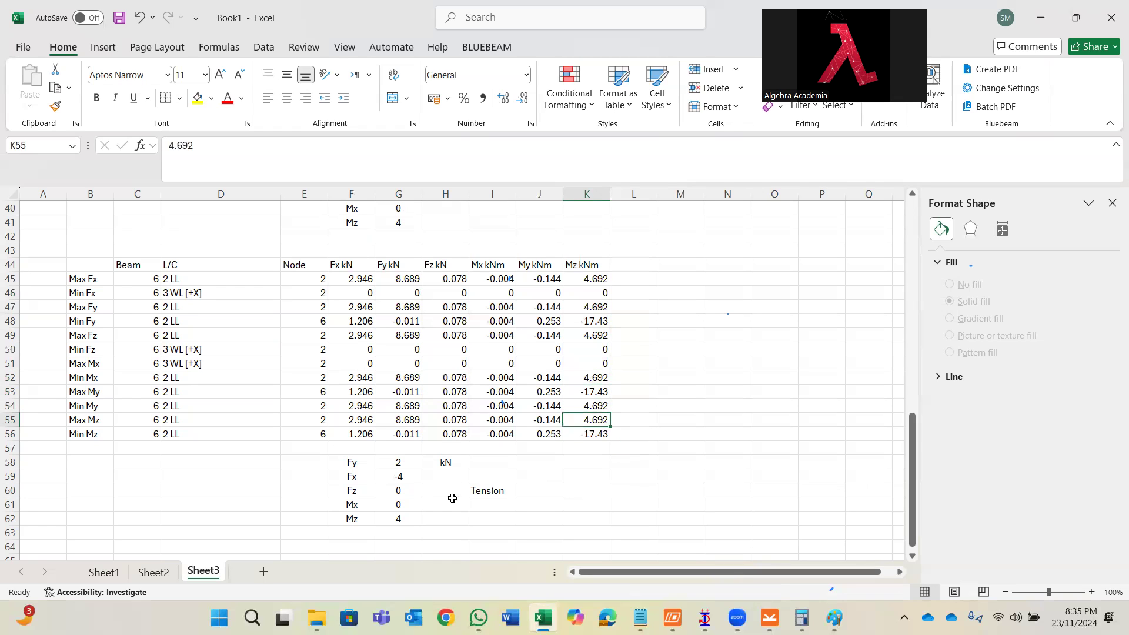
{"action": "left_click", "coordinate": [407, 522]}
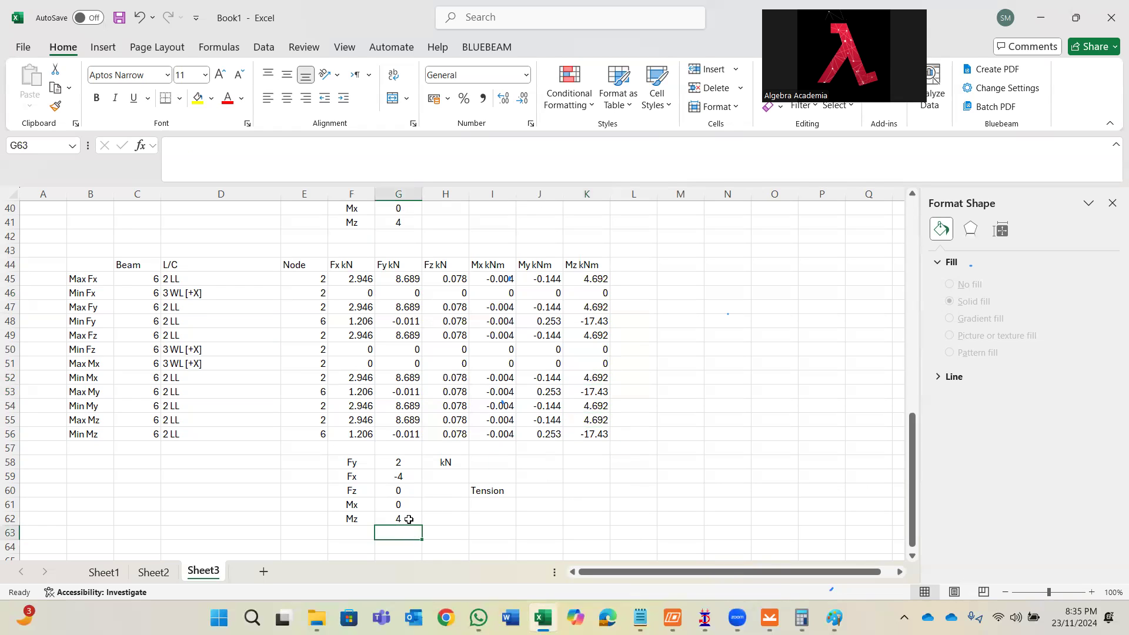
- Set the Mz value in the load block below the beam 6 forces table to 5
{"action": "type", "text": "6"}
{"action": "left_click", "coordinate": [479, 541]}
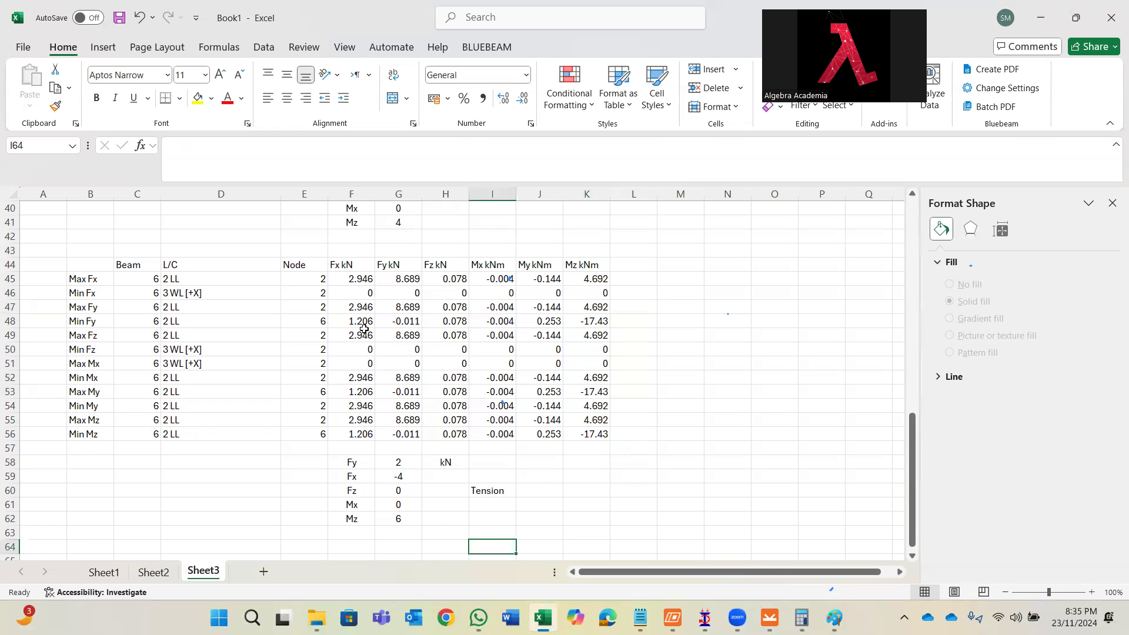
{"action": "left_click", "coordinate": [404, 518]}
{"action": "type", "text": "5"}
{"action": "left_click", "coordinate": [433, 518]}
- In the same load block, set Fy to 9 and Fx to 3
{"action": "left_click", "coordinate": [404, 463]}
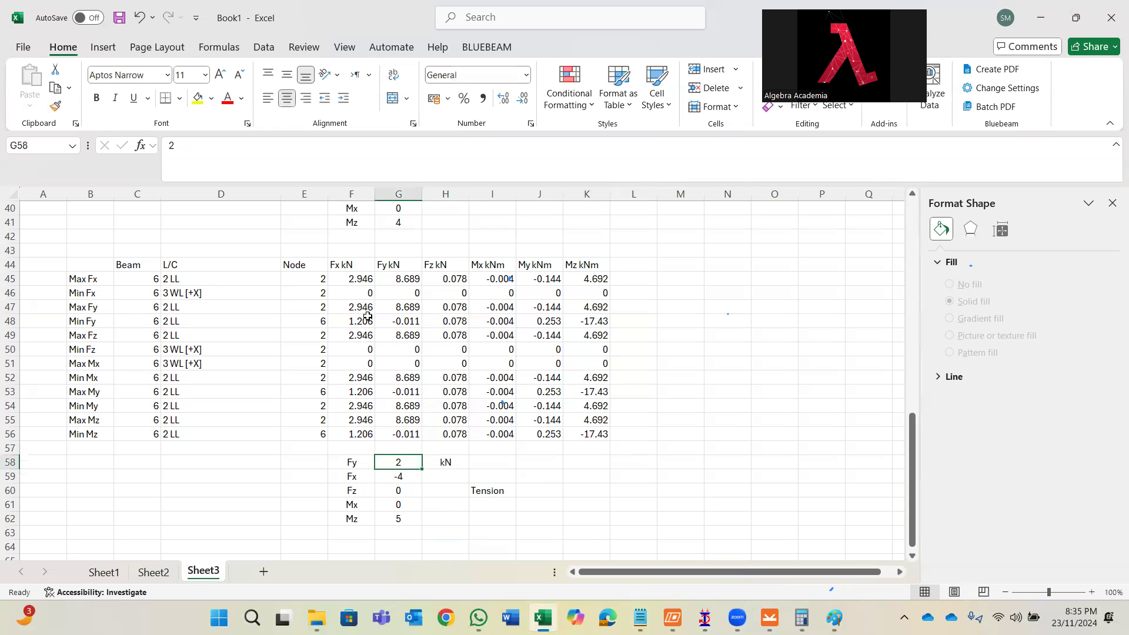
{"action": "type", "text": "3"}
{"action": "left_click", "coordinate": [407, 473]}
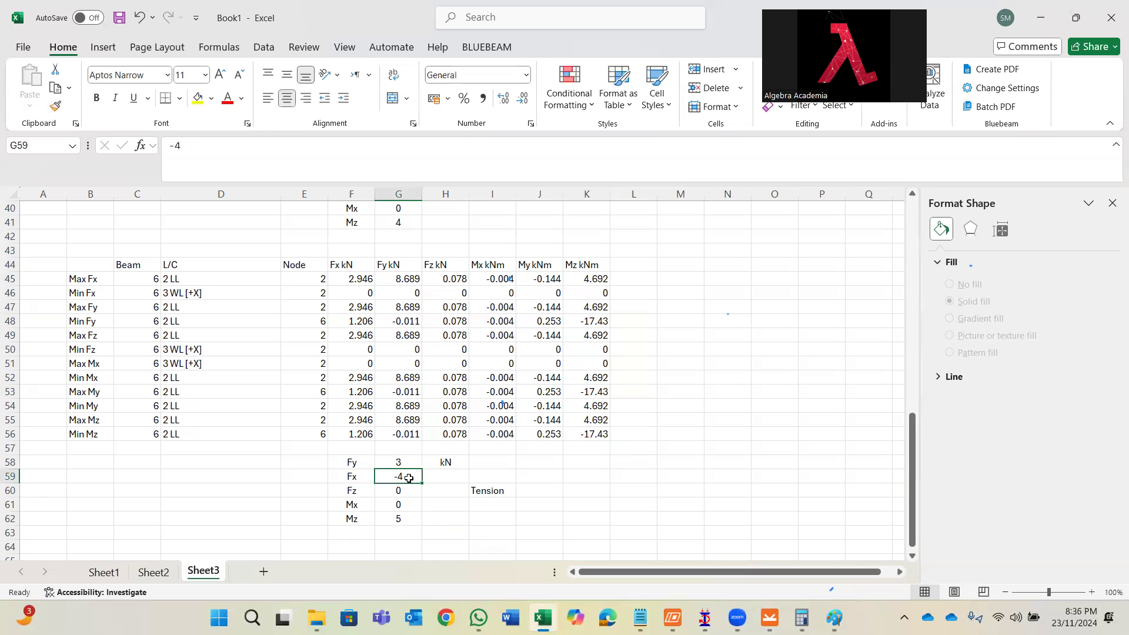
{"action": "type", "text": "3"}
{"action": "left_click", "coordinate": [402, 461]}
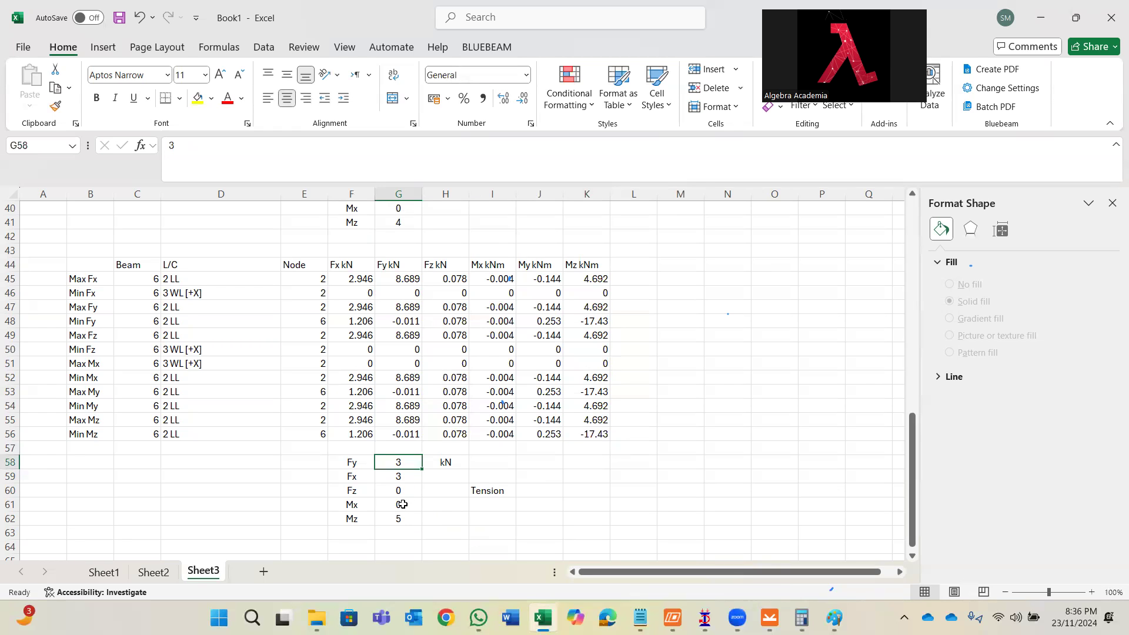
{"action": "type", "text": "9"}
{"action": "left_click", "coordinate": [519, 516]}
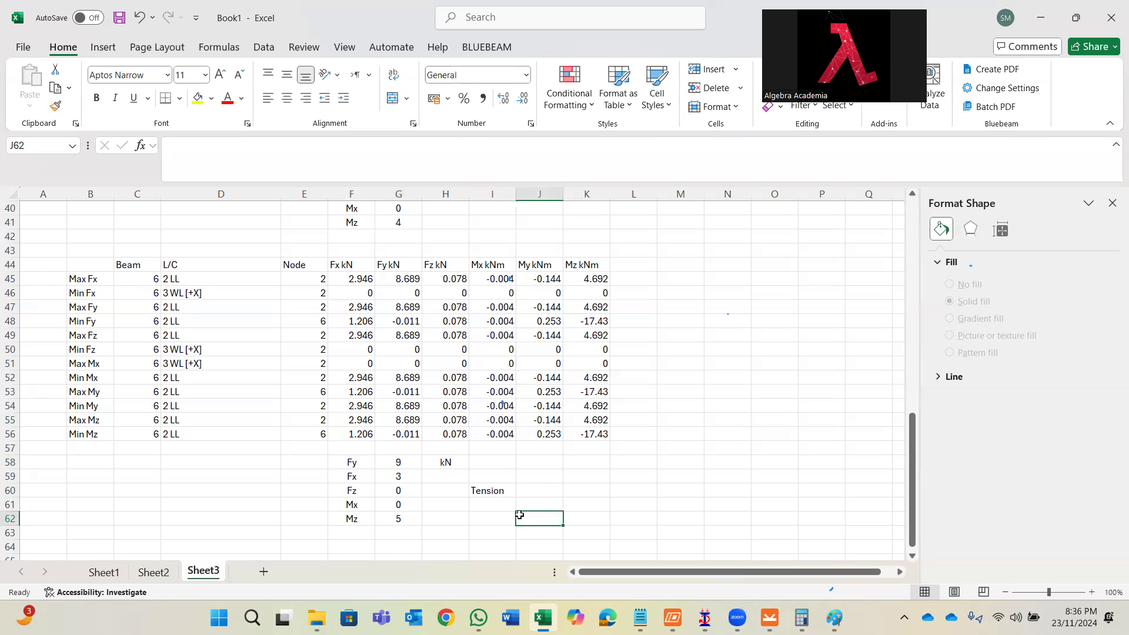
- Move the Tension label to the cell directly beside the Fz value
{"action": "left_click", "coordinate": [486, 488]}
{"action": "left_click_drag", "start_coordinate": [470, 494], "coordinate": [450, 493]}
{"action": "left_click", "coordinate": [452, 507]}
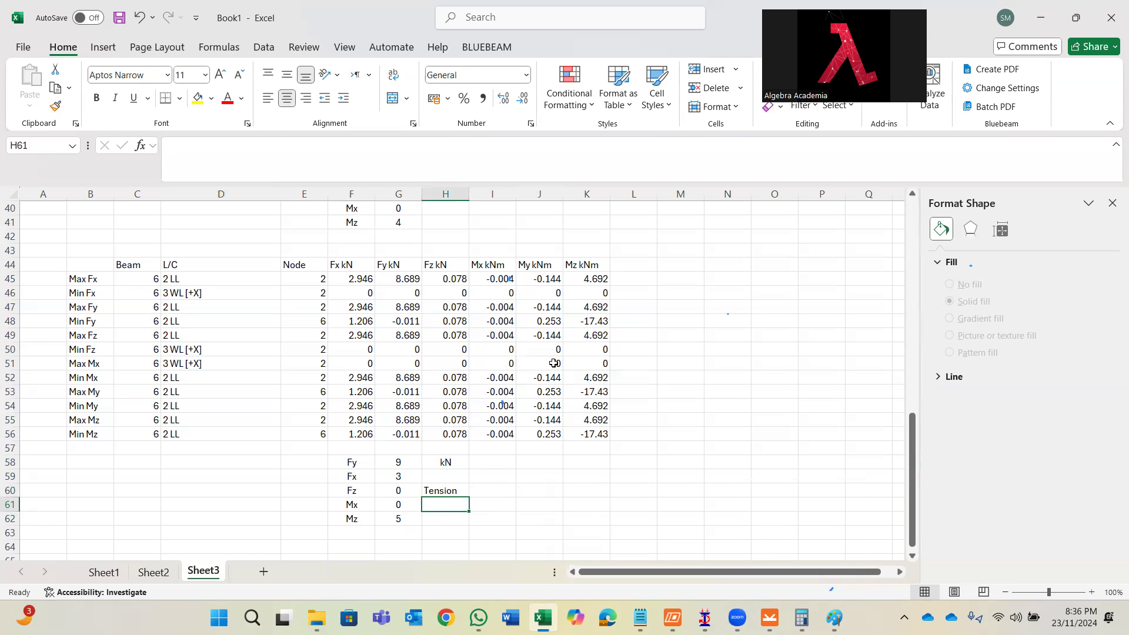
- Switch to the IDEA StatiCa welded beam-to-column connection project and close it without saving
{"action": "left_click", "coordinate": [767, 615]}
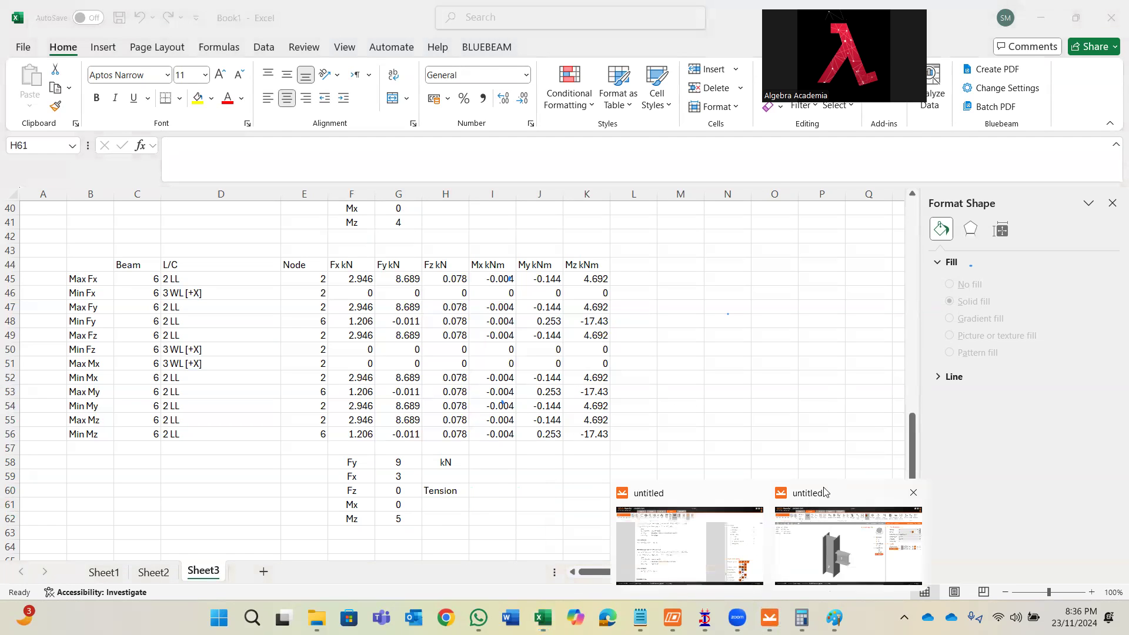
{"action": "left_click", "coordinate": [835, 526]}
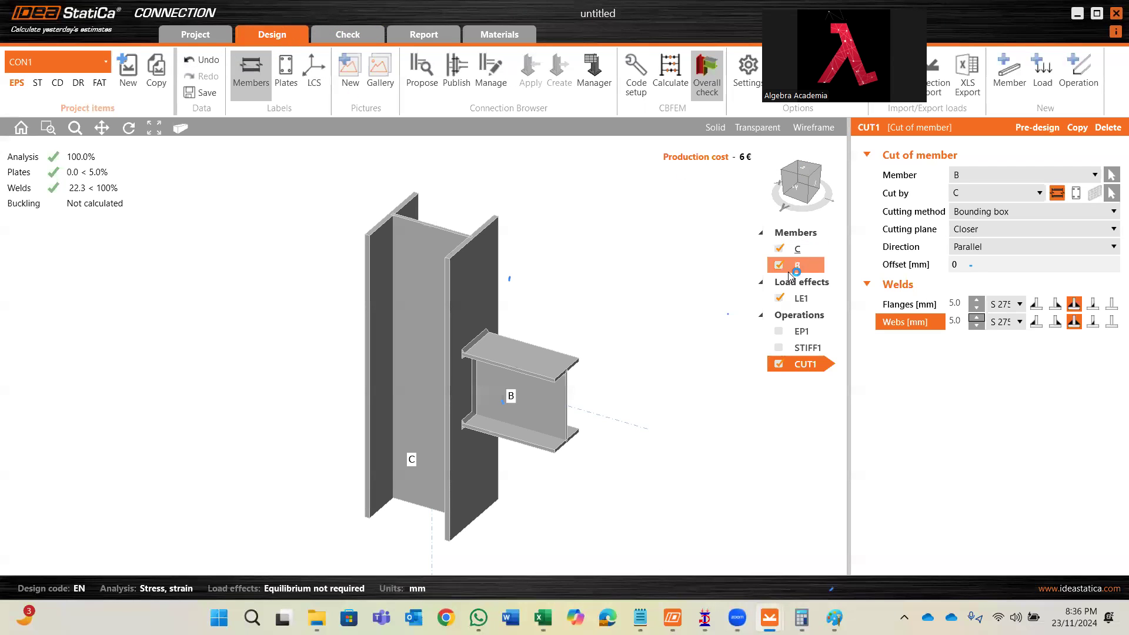
{"action": "left_click", "coordinate": [797, 191]}
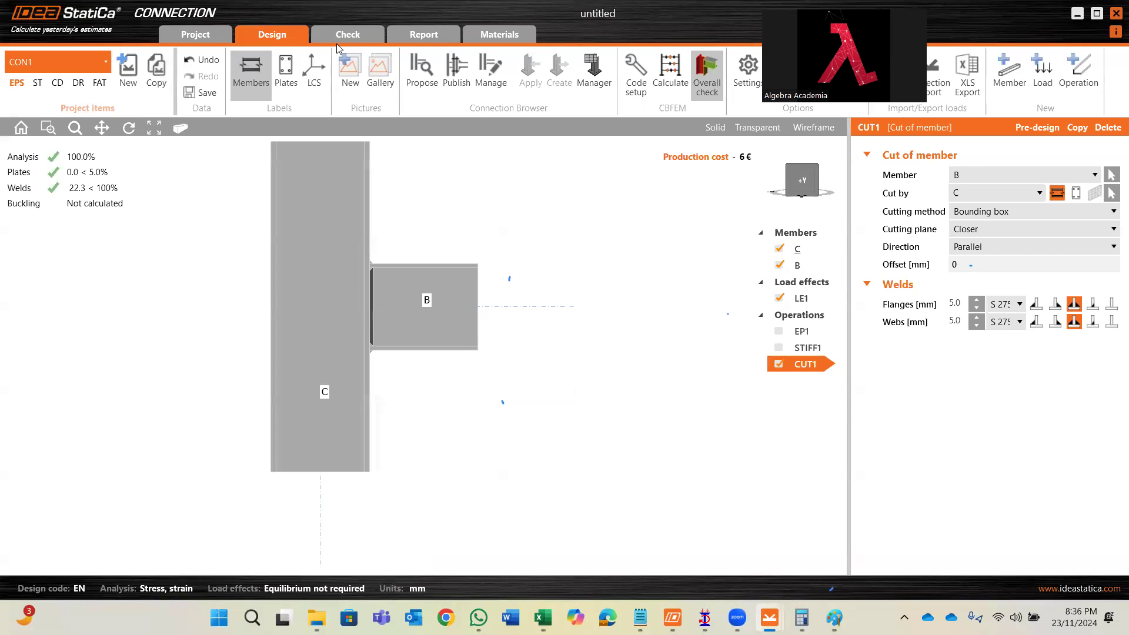
{"action": "left_click", "coordinate": [1109, 16]}
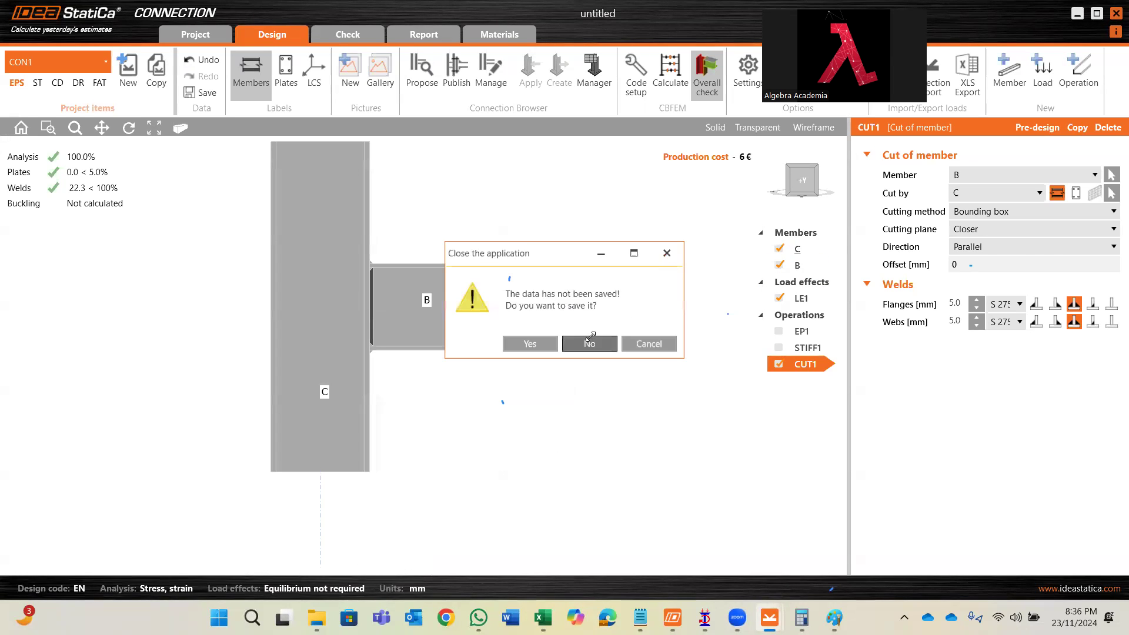
{"action": "left_click", "coordinate": [588, 410]}
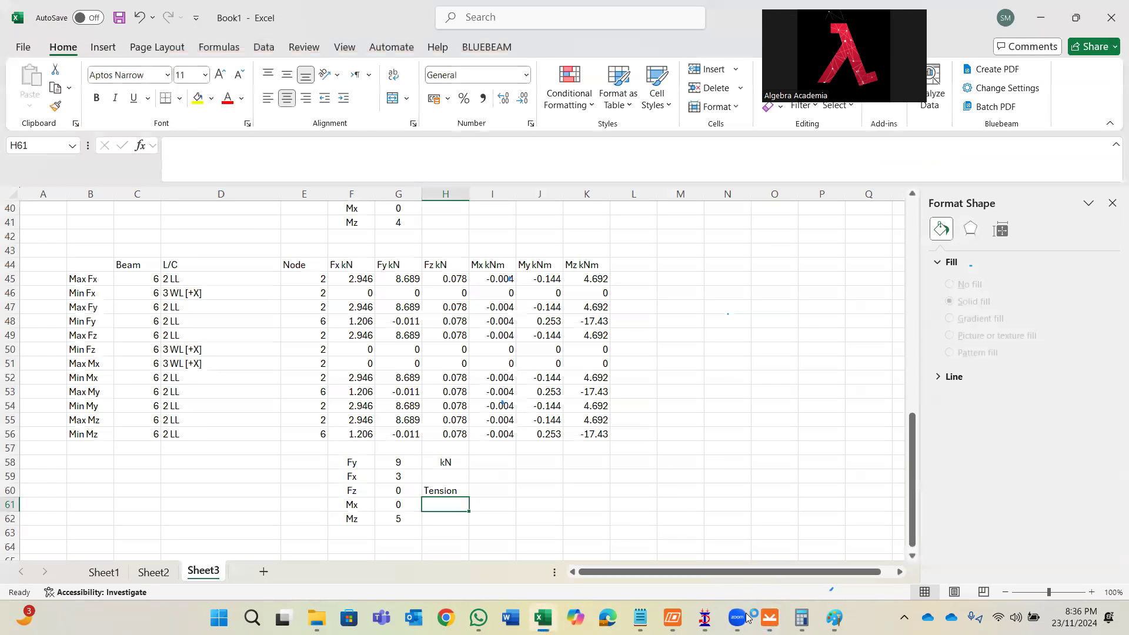
- Switch to the remaining IDEA StatiCa project and start a new project, discarding its unsaved data
{"action": "mouse_move", "coordinate": [770, 618]}
{"action": "left_click", "coordinate": [766, 553]}
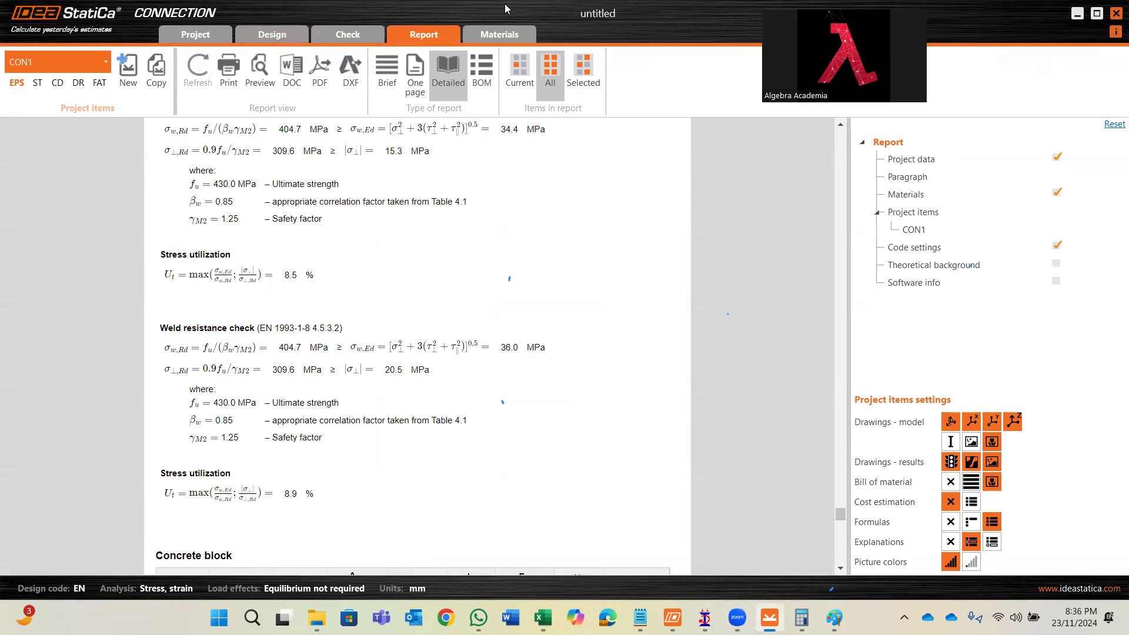
{"action": "left_click", "coordinate": [200, 34]}
{"action": "left_click", "coordinate": [44, 114]}
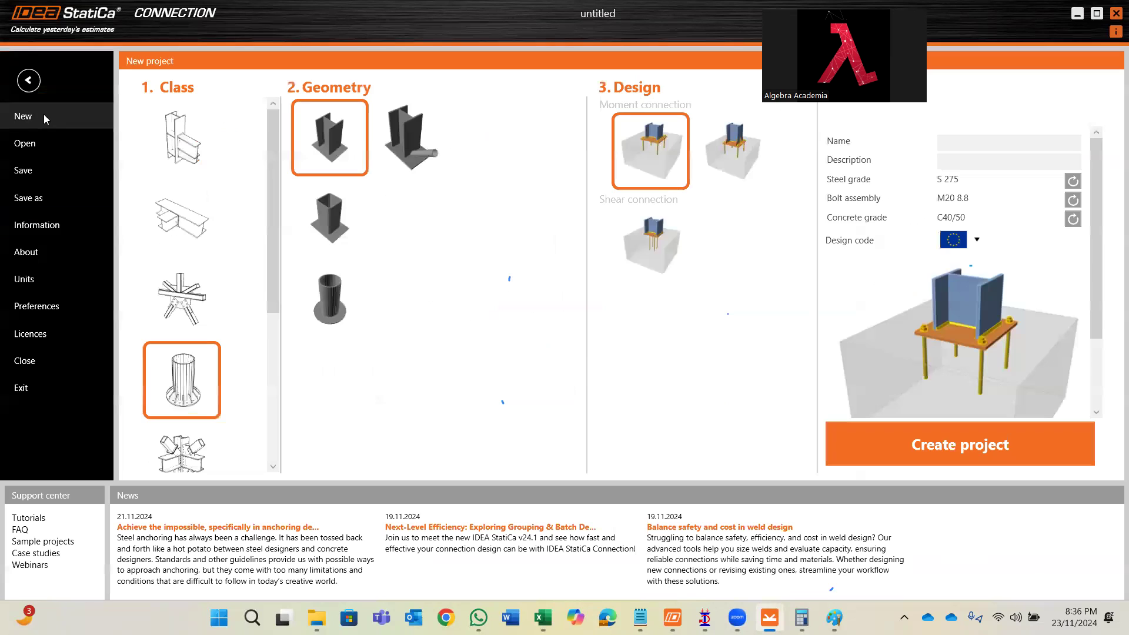
{"action": "left_click", "coordinate": [600, 343]}
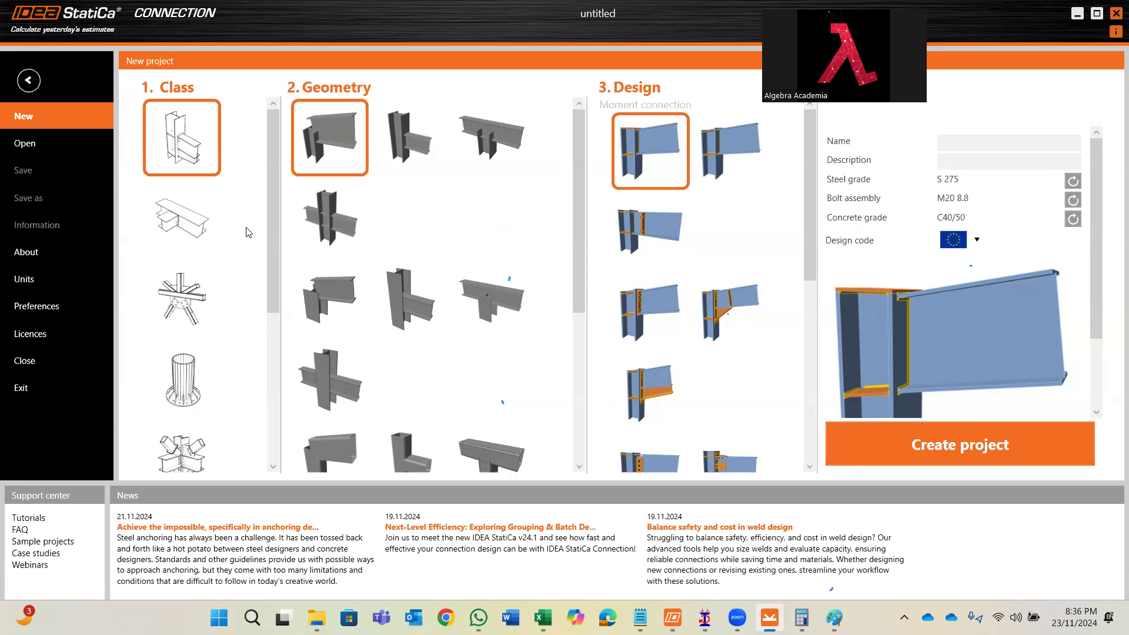
{"action": "left_click", "coordinate": [303, 288]}
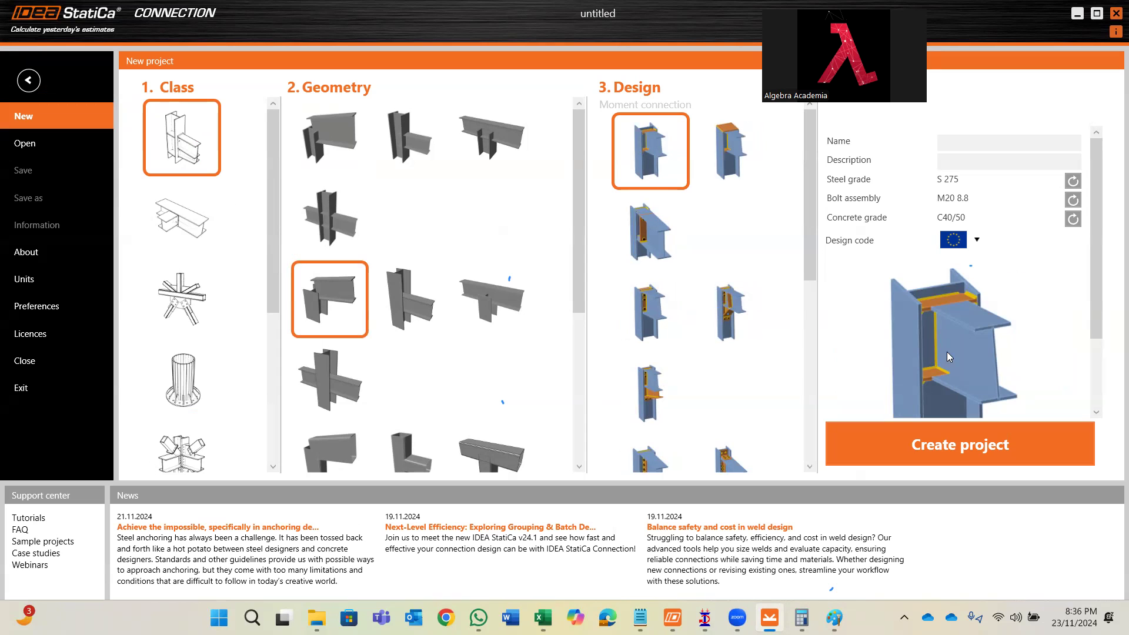
{"action": "left_click", "coordinate": [952, 440]}
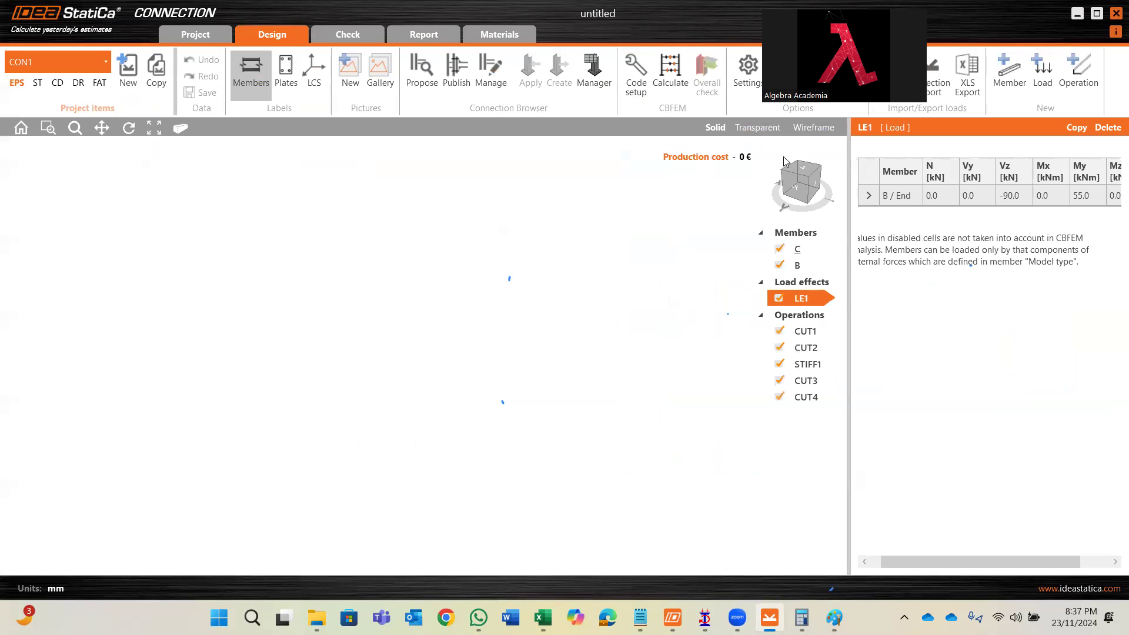
{"action": "left_click", "coordinate": [801, 184]}
{"action": "left_click_drag", "start_coordinate": [801, 182], "coordinate": [771, 196]}
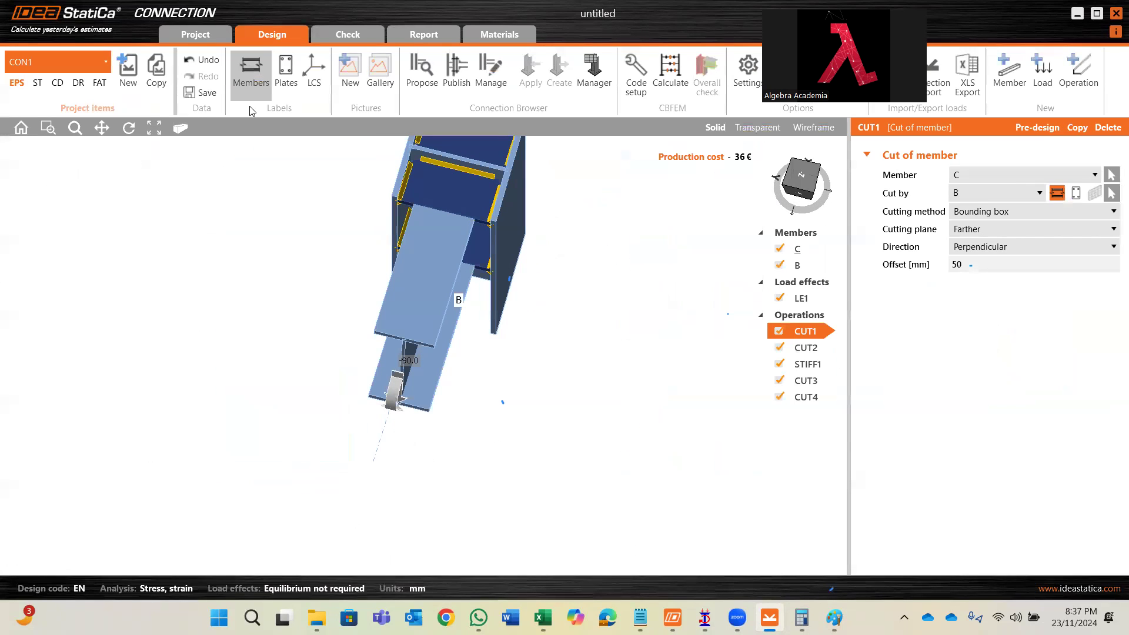
{"action": "left_click", "coordinate": [220, 31]}
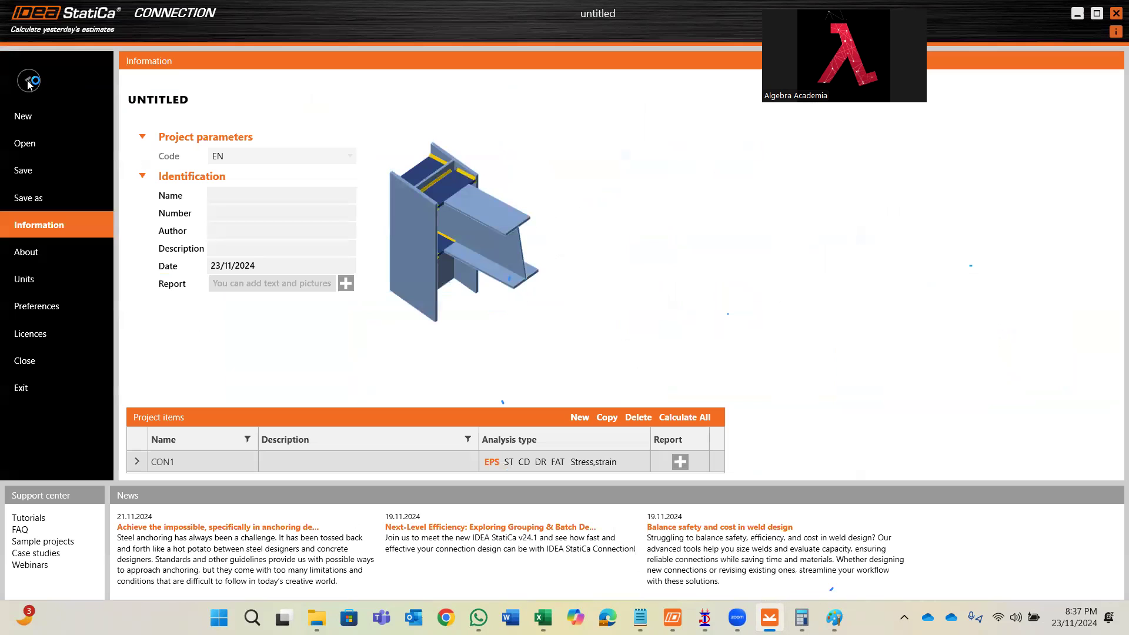
{"action": "left_click", "coordinate": [35, 141]}
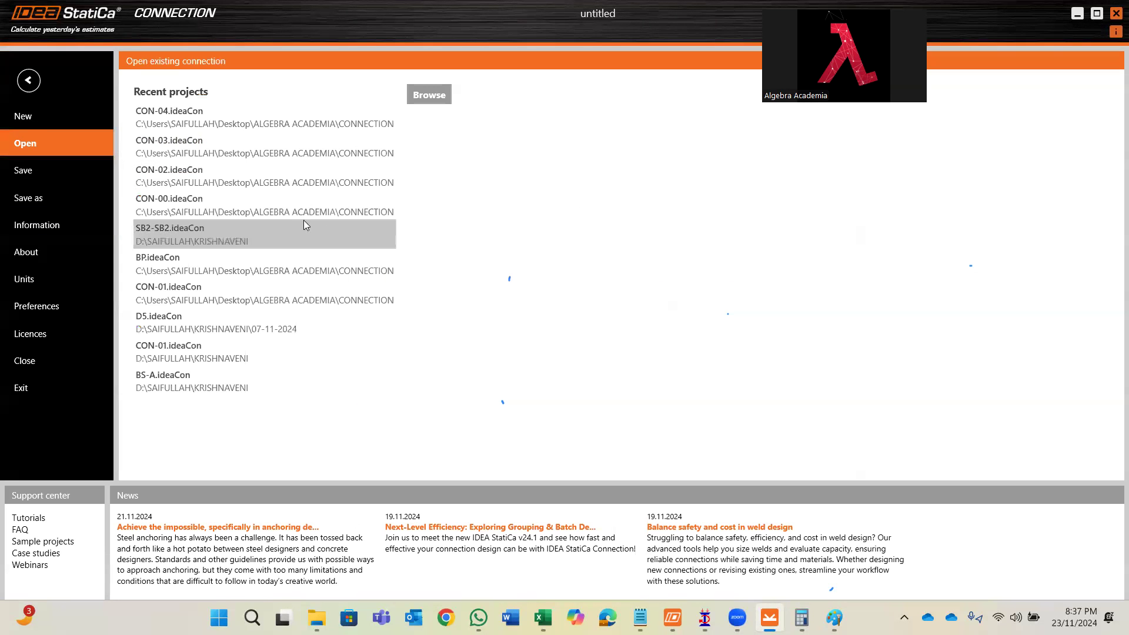
{"action": "left_click", "coordinate": [32, 118]}
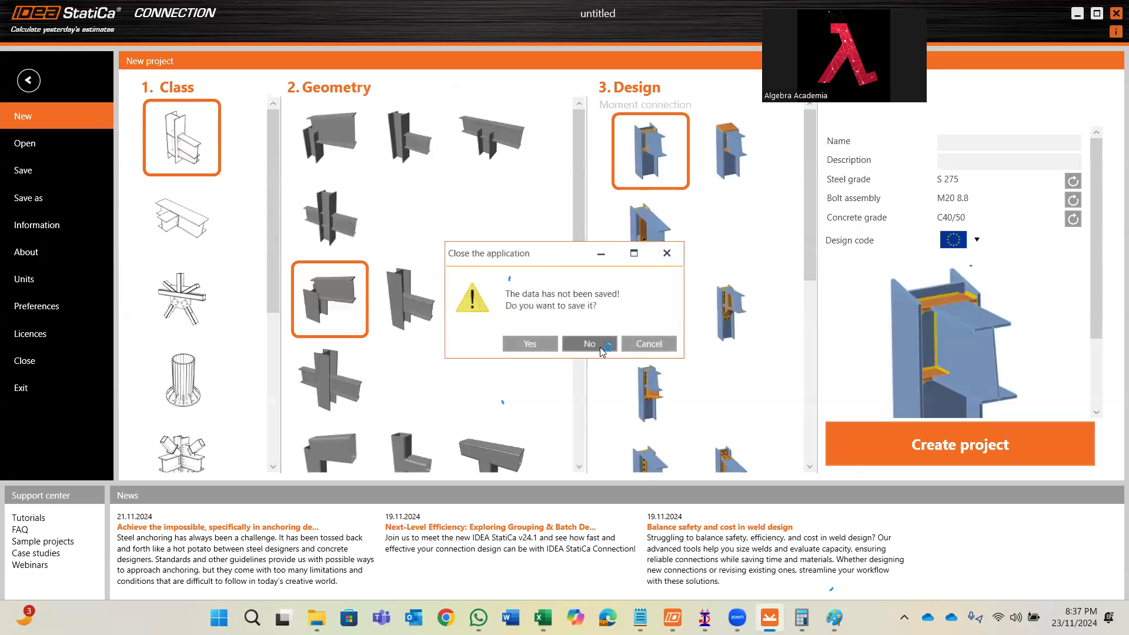
{"action": "left_click", "coordinate": [595, 346]}
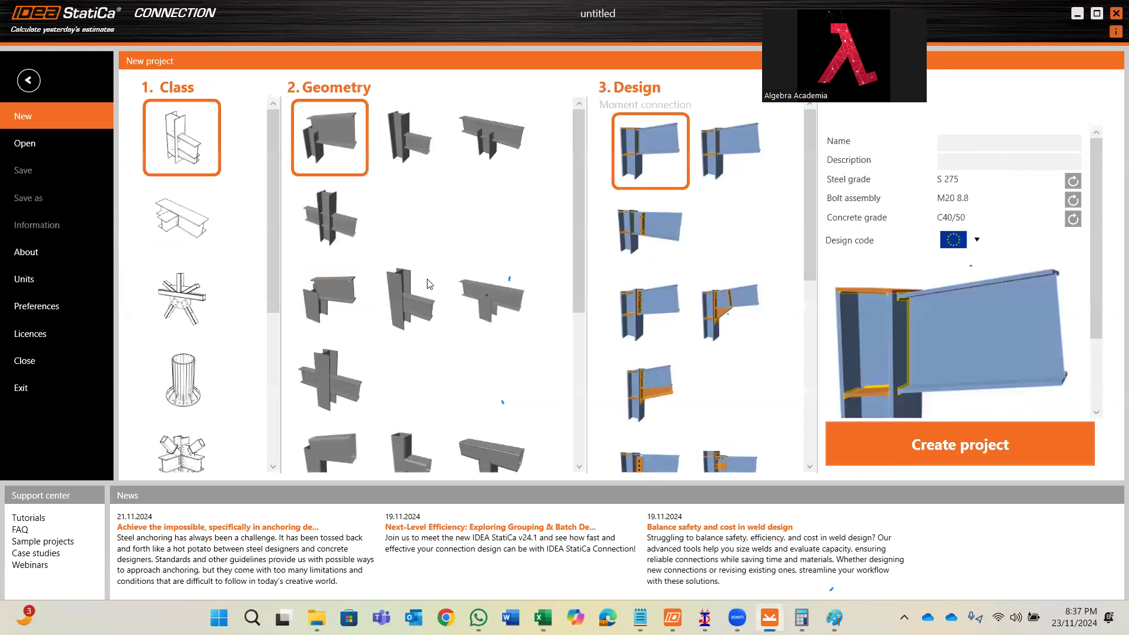
- Examine the moment and shear design templates for beam-to-column-web connections and beam splices
{"action": "left_click", "coordinate": [427, 284]}
{"action": "left_click", "coordinate": [725, 169]}
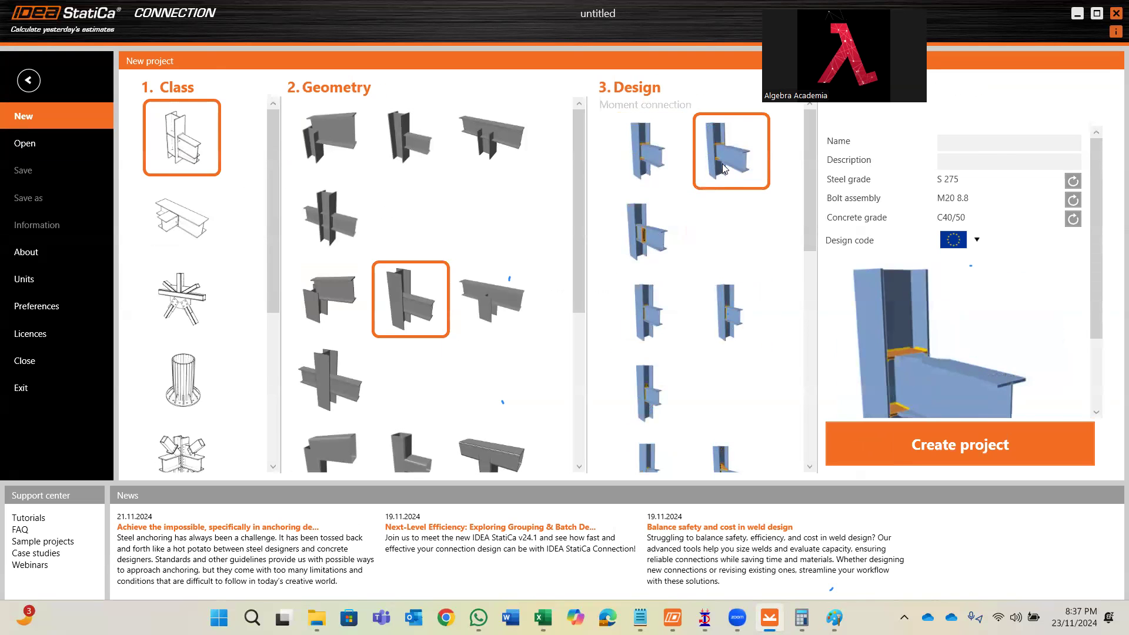
{"action": "scroll", "coordinate": [694, 247], "scroll_direction": "down", "scroll_amount": 3}
{"action": "left_click", "coordinate": [720, 320]}
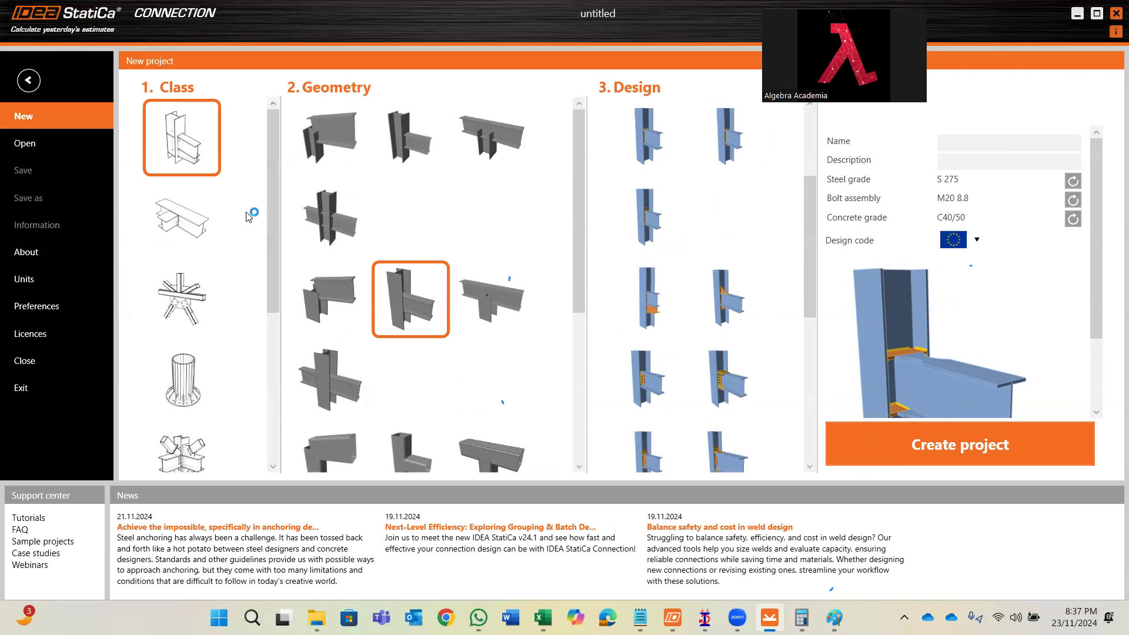
{"action": "left_click", "coordinate": [182, 218]}
{"action": "left_click", "coordinate": [410, 137]}
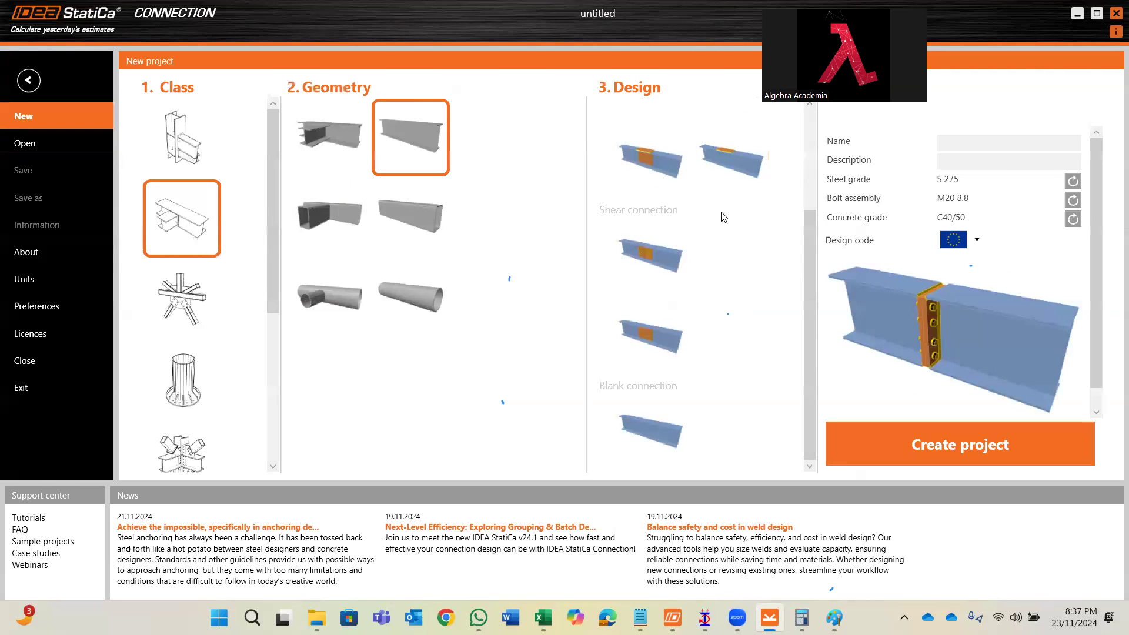
{"action": "left_click", "coordinate": [183, 138]}
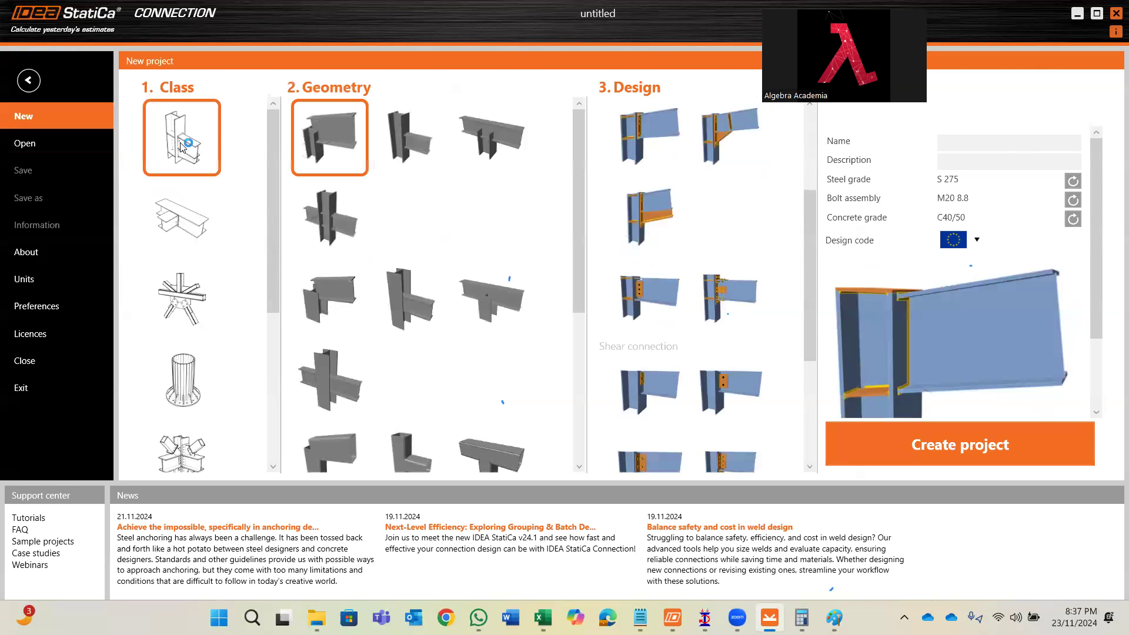
{"action": "left_click", "coordinate": [410, 272]}
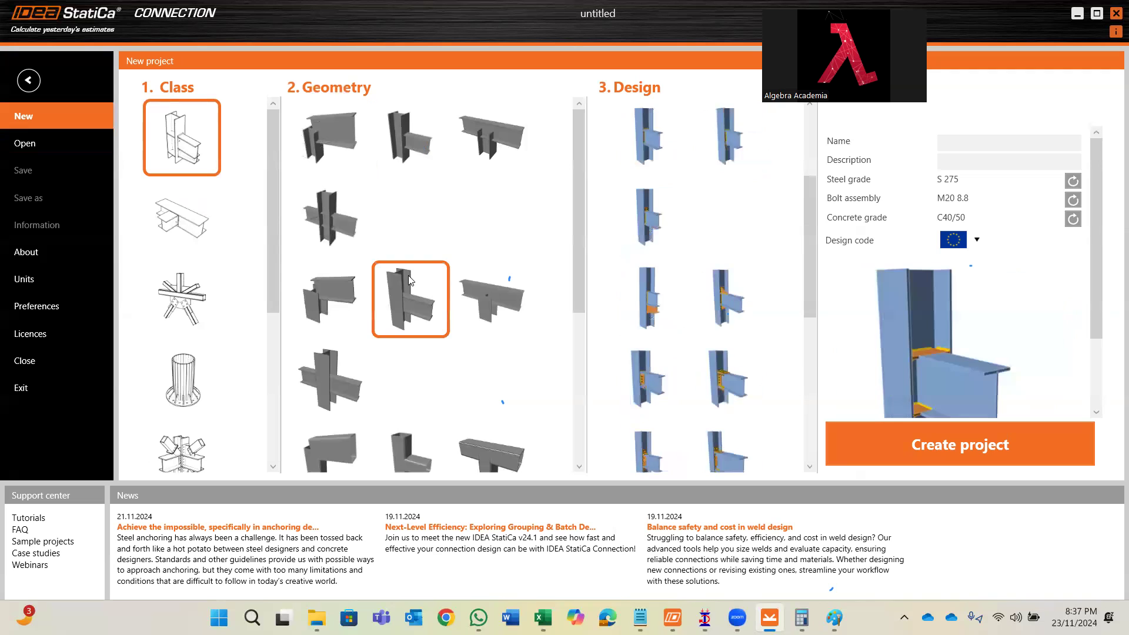
{"action": "scroll", "coordinate": [740, 222], "scroll_direction": "down", "scroll_amount": 5}
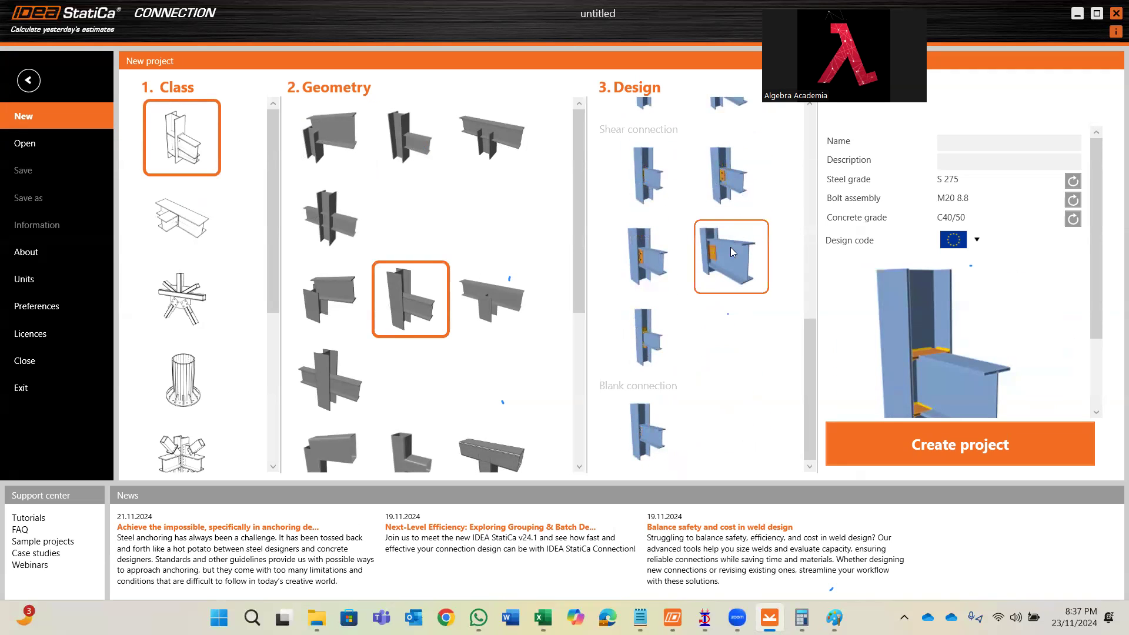
{"action": "left_click", "coordinate": [656, 270]}
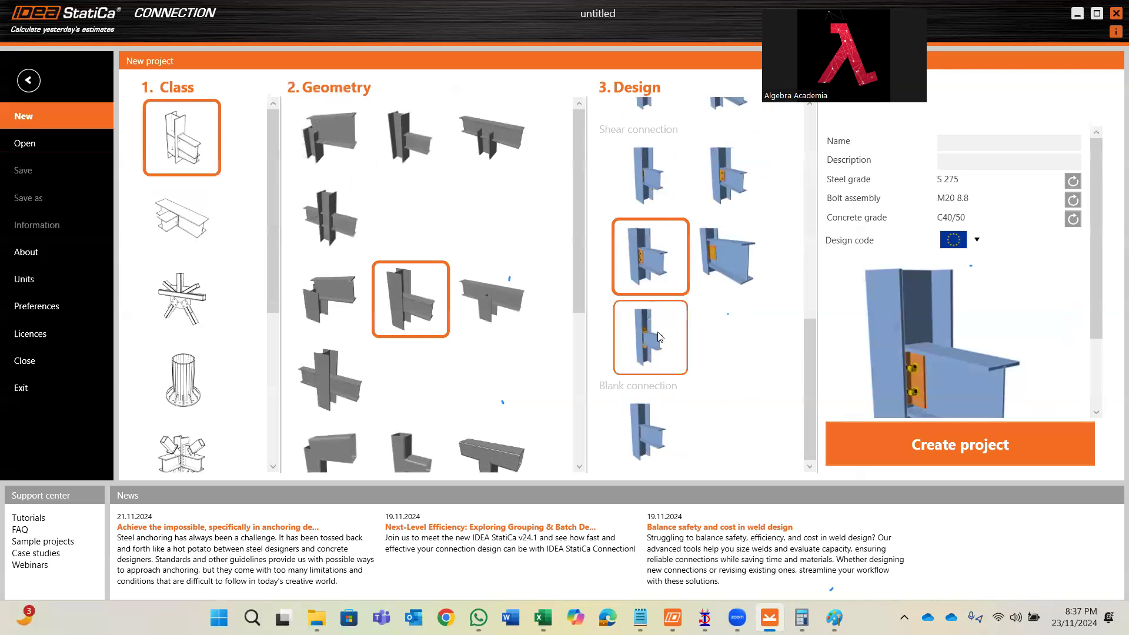
{"action": "scroll", "coordinate": [674, 330], "scroll_direction": "up", "scroll_amount": 5}
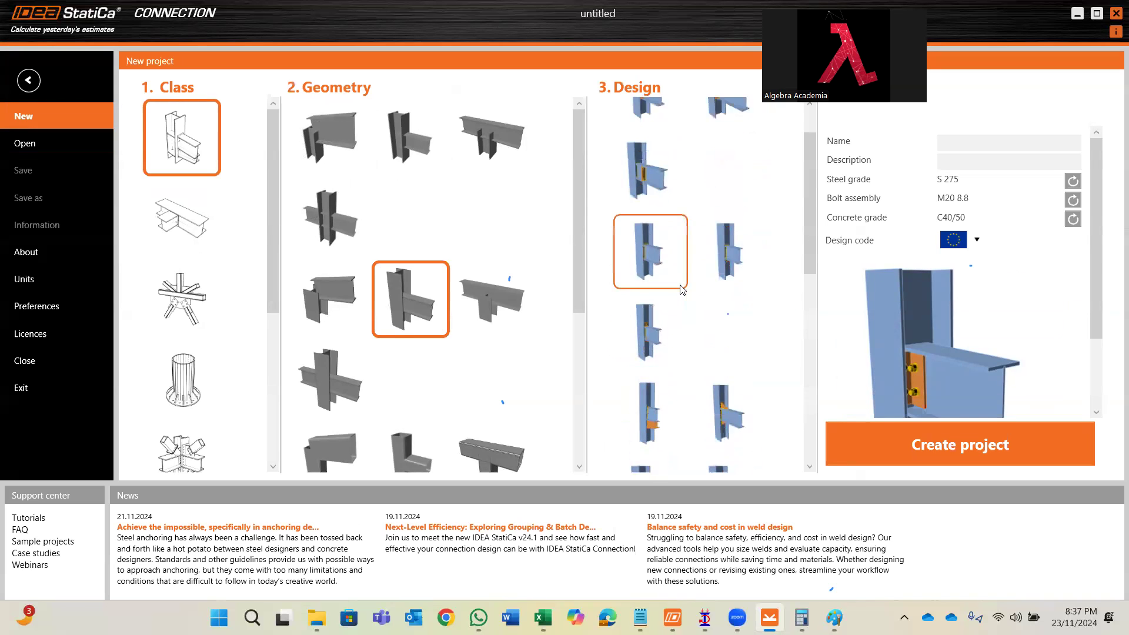
{"action": "left_click", "coordinate": [650, 172]}
{"action": "left_click", "coordinate": [648, 227]}
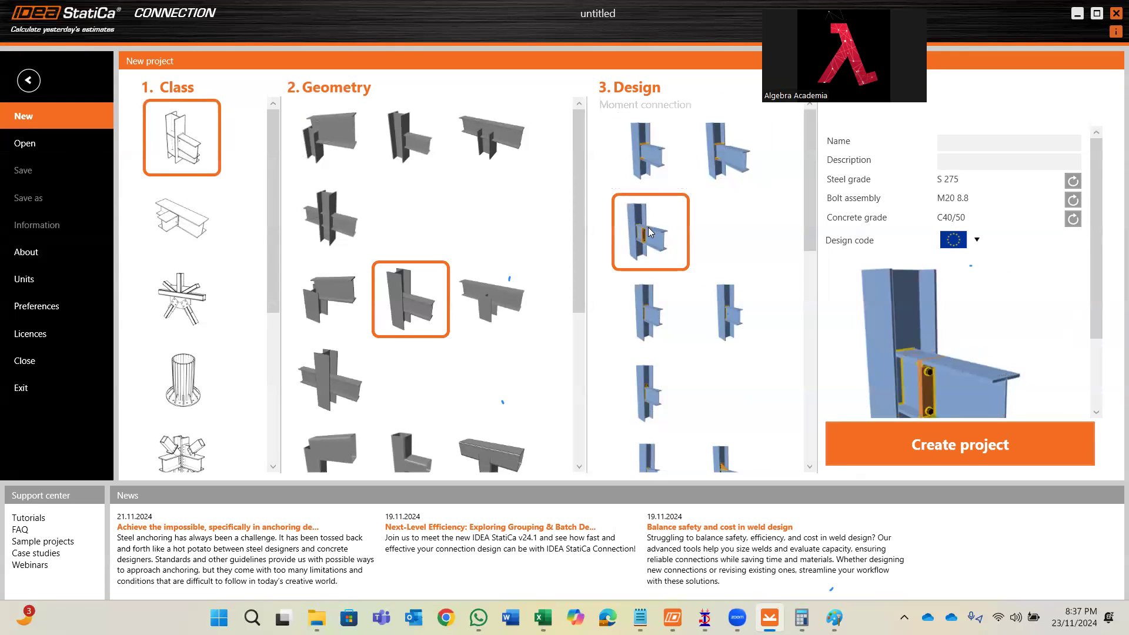
- Create a project for a beam framing into the flange of a continuous column, using a bolted end-plate moment design with column stiffeners
{"action": "left_click", "coordinate": [413, 150]}
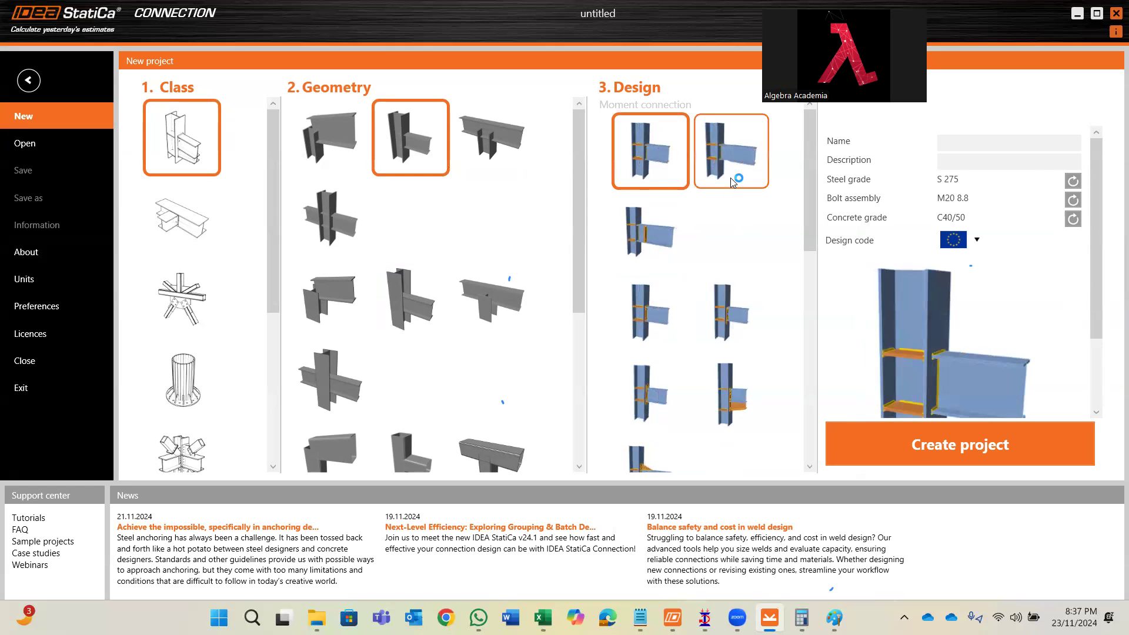
{"action": "left_click", "coordinate": [736, 304]}
{"action": "left_click", "coordinate": [913, 440]}
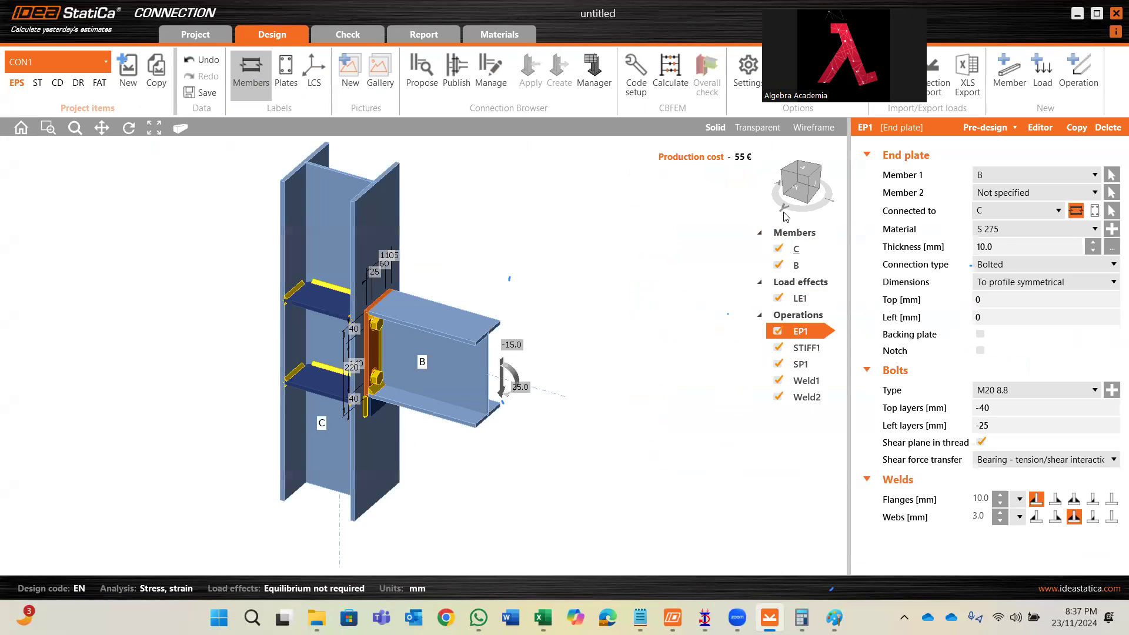
- Look at load effect LE1 and the properties of column C, and switch to the Warehouse Day3 model in STAAD.Pro
{"action": "left_click", "coordinate": [802, 300]}
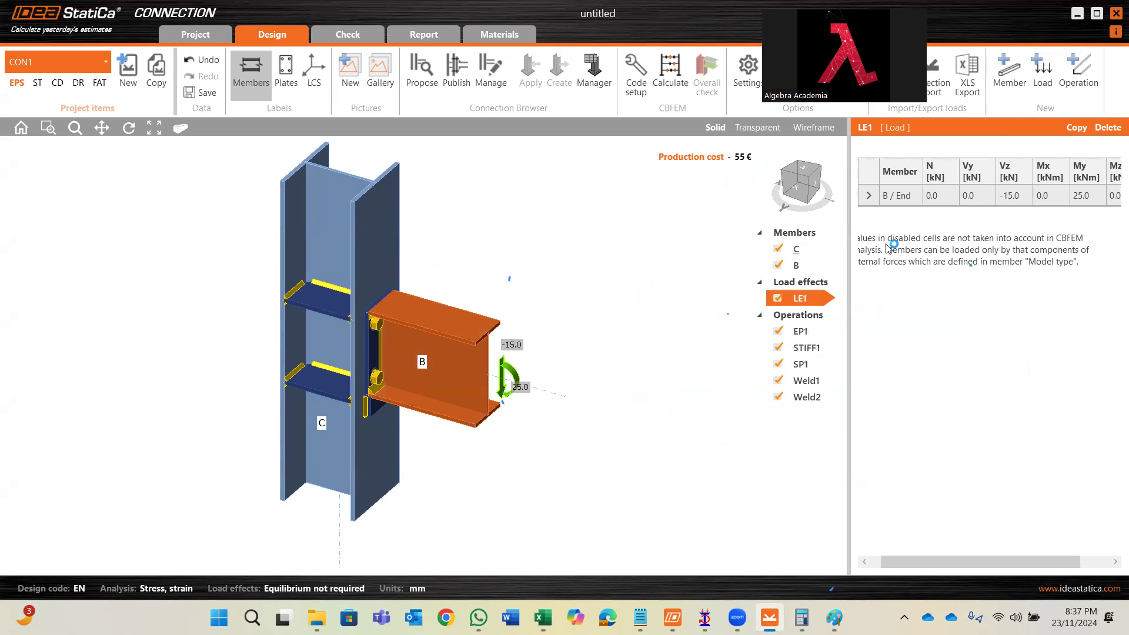
{"action": "left_click", "coordinate": [807, 250]}
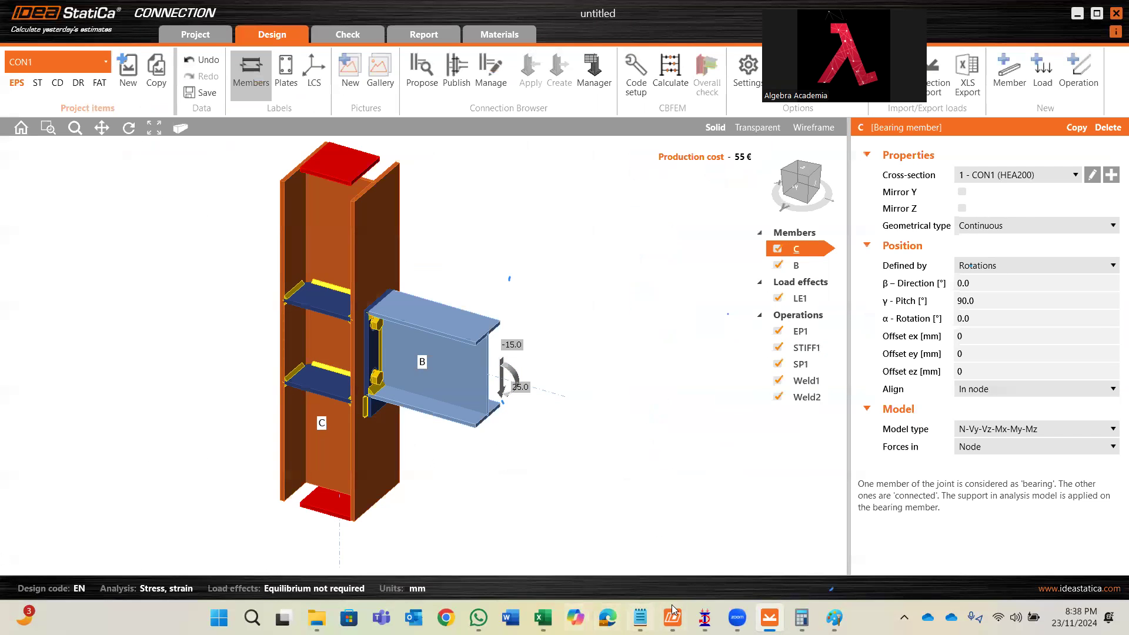
{"action": "mouse_move", "coordinate": [705, 618]}
{"action": "left_click", "coordinate": [752, 553]}
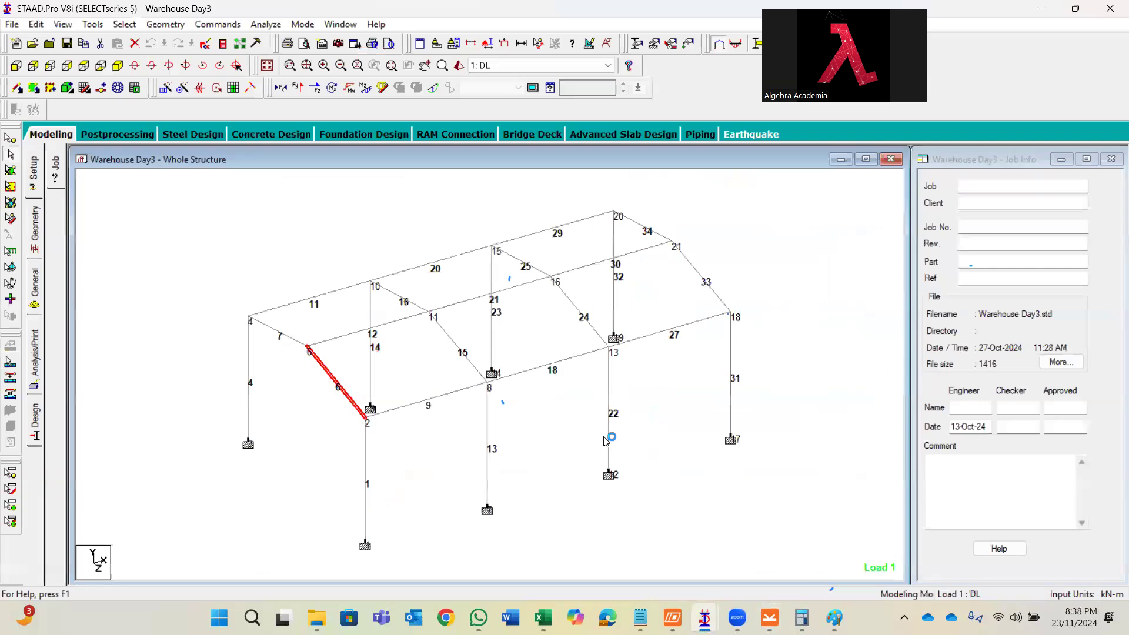
- Look up the section property of column member 1 at the front corner, and switch back to the untitled IDEA StatiCa project
{"action": "double_click", "coordinate": [365, 459]}
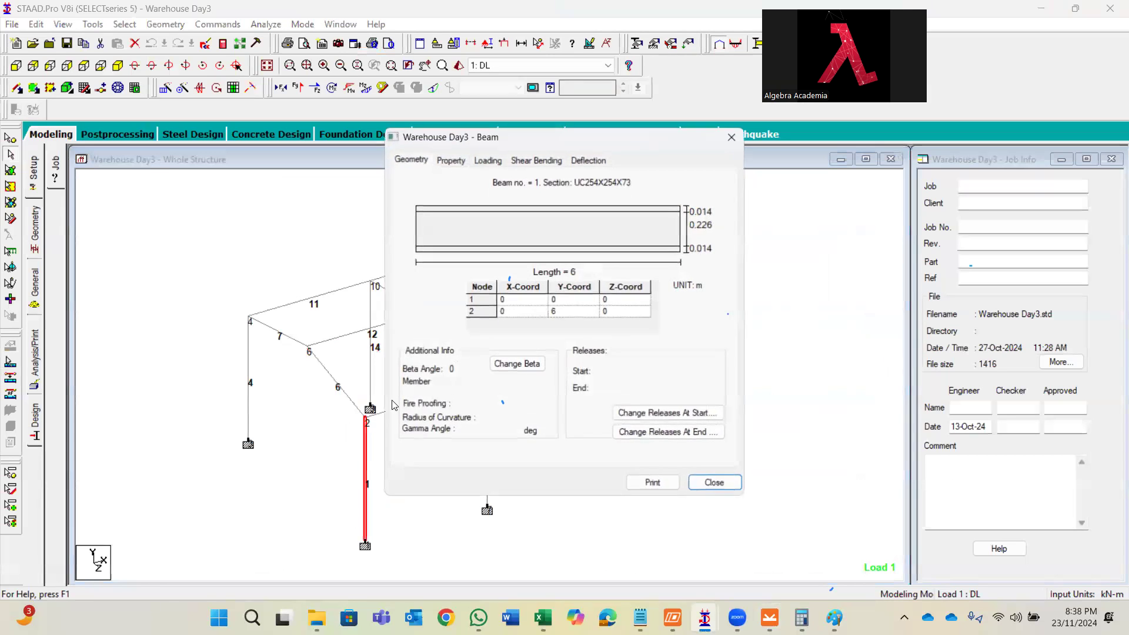
{"action": "left_click", "coordinate": [453, 160]}
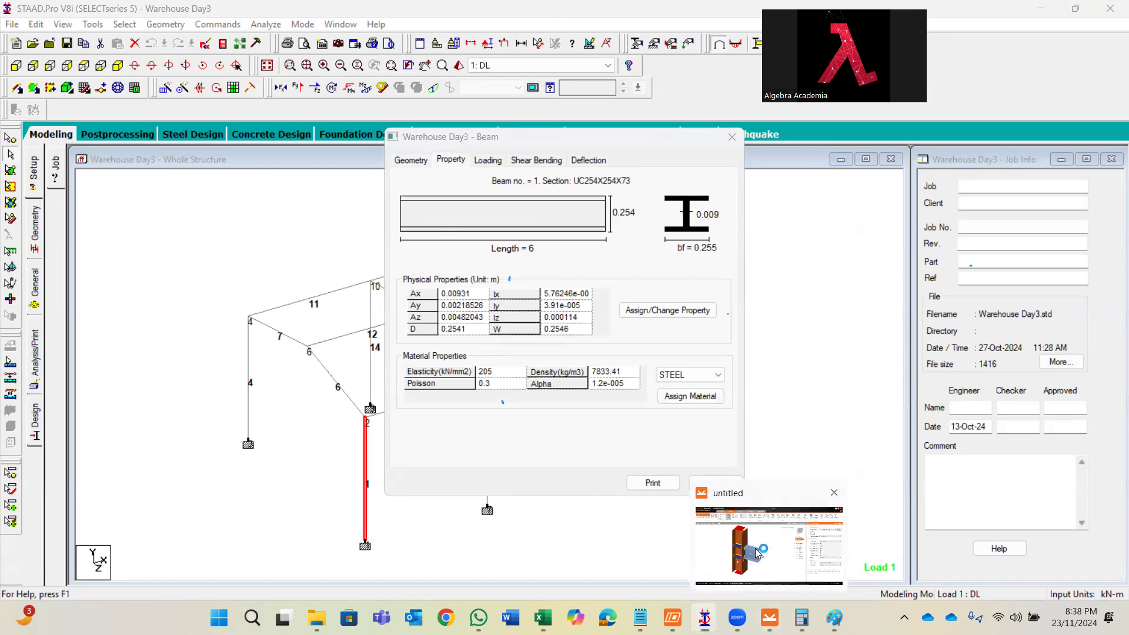
{"action": "left_click", "coordinate": [770, 618]}
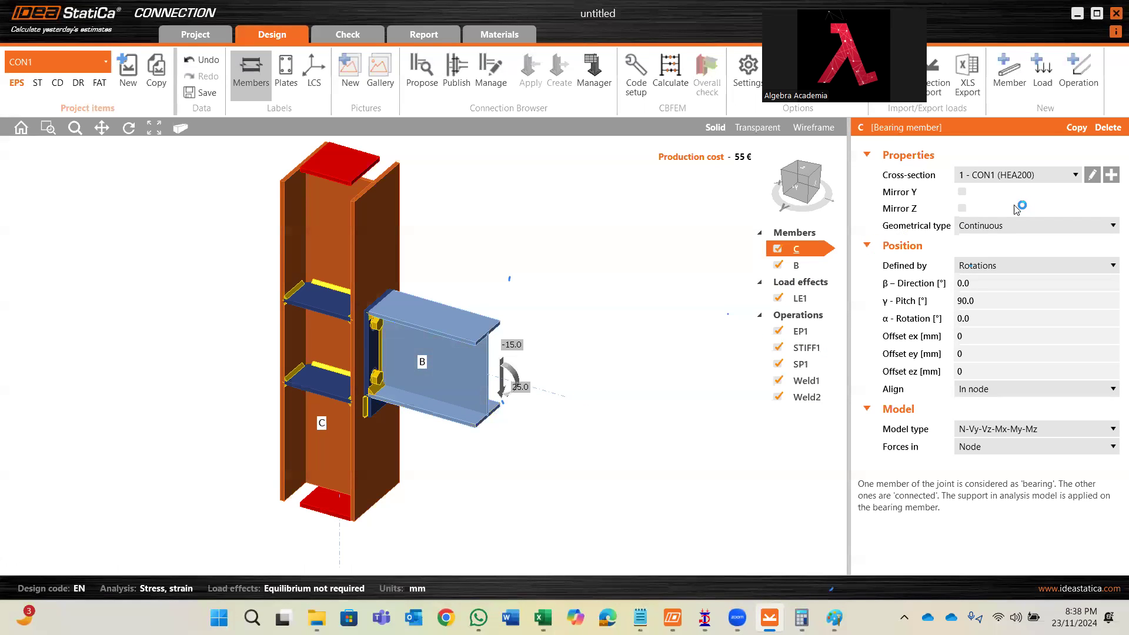
- Assign column C a new rolled I cross-section, UC 254 x 254 x 73 from the UC library
{"action": "left_click", "coordinate": [377, 210]}
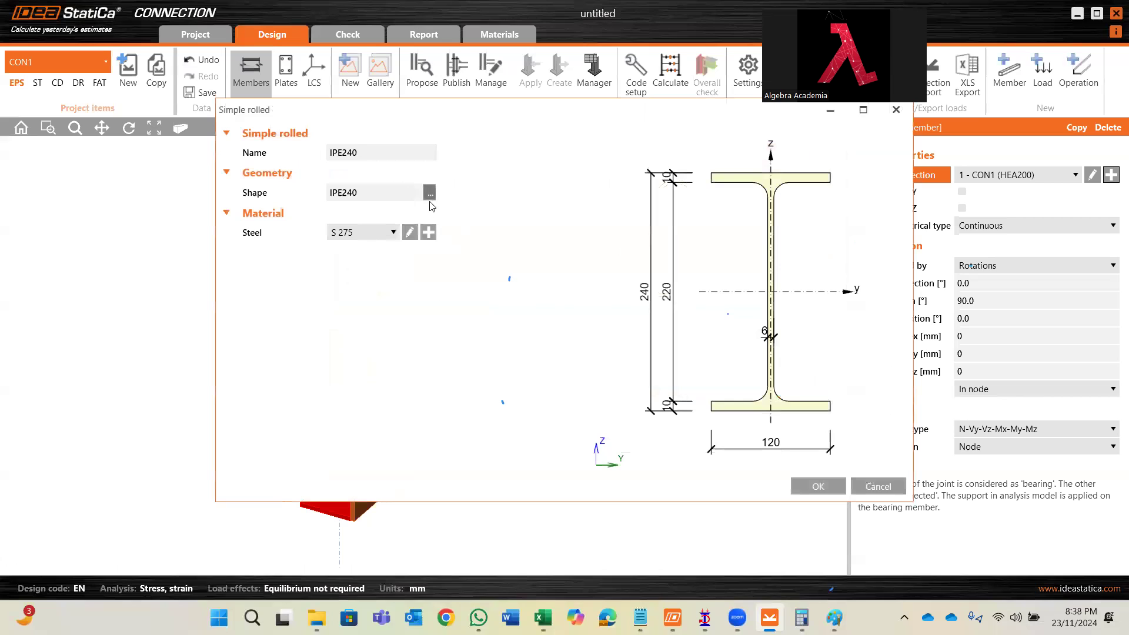
{"action": "left_click", "coordinate": [430, 189]}
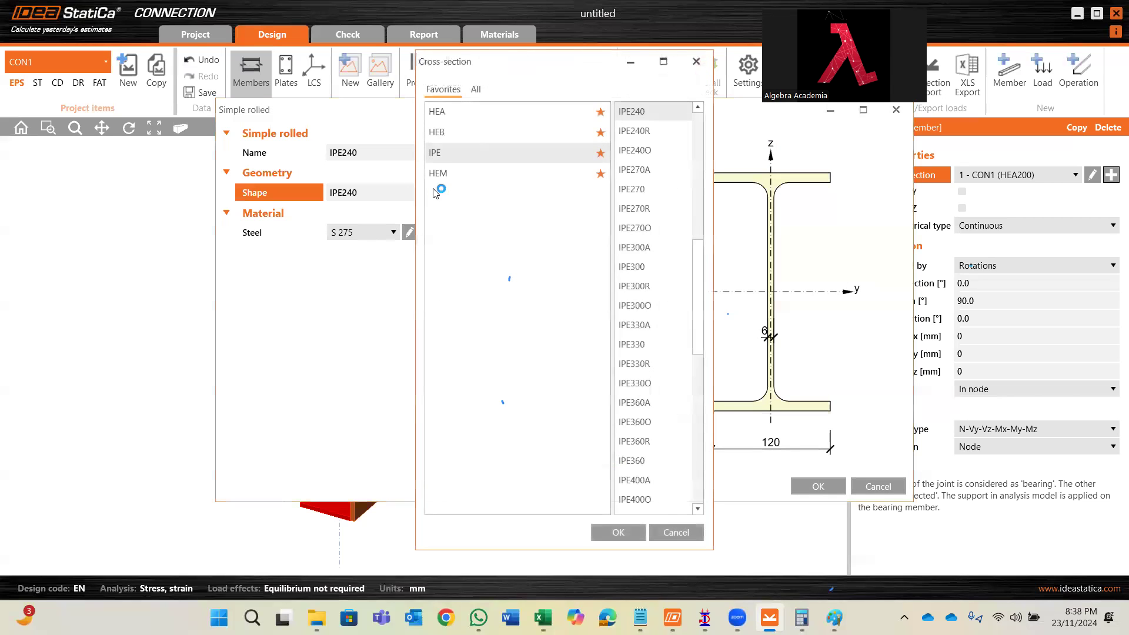
{"action": "left_click", "coordinate": [475, 90]}
{"action": "scroll", "coordinate": [490, 357], "scroll_direction": "down", "scroll_amount": 10}
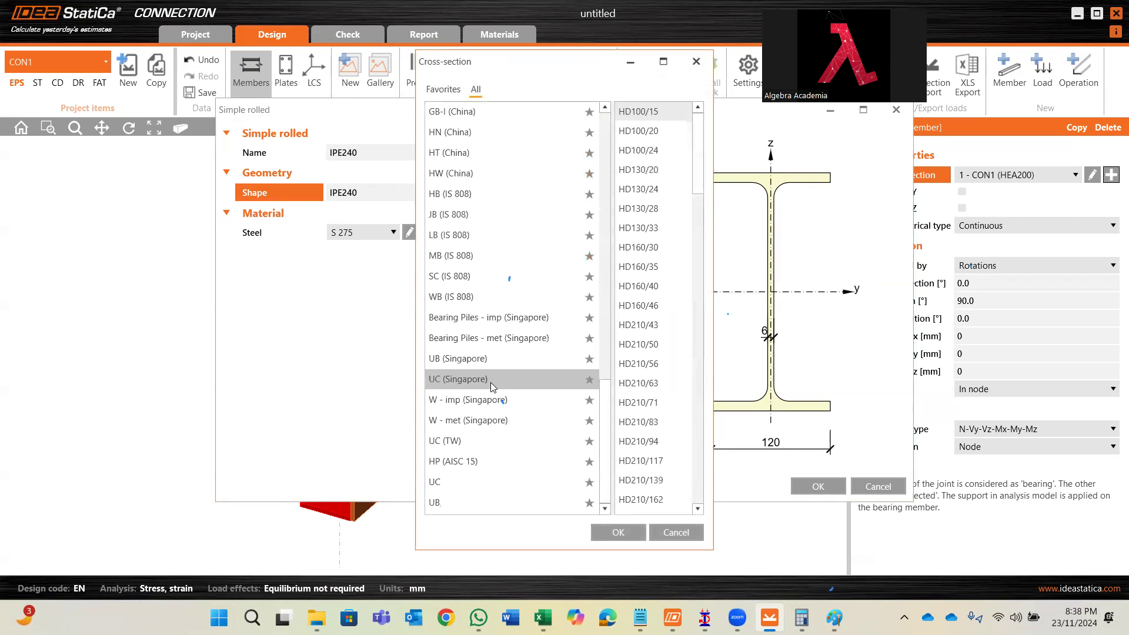
{"action": "left_click", "coordinate": [479, 480]}
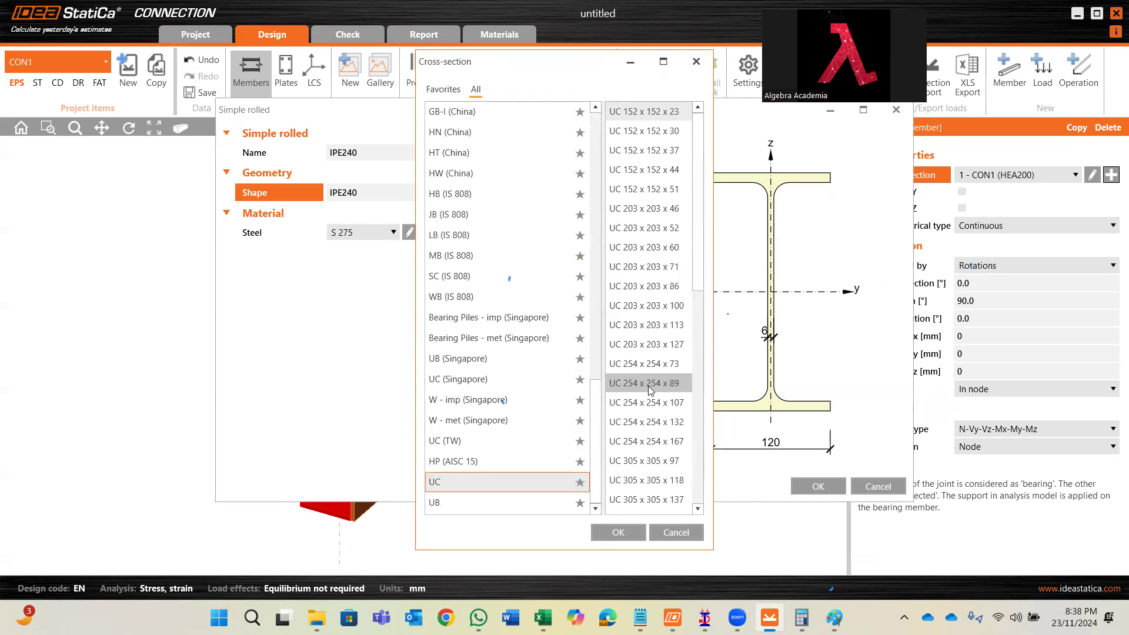
{"action": "left_click", "coordinate": [659, 365]}
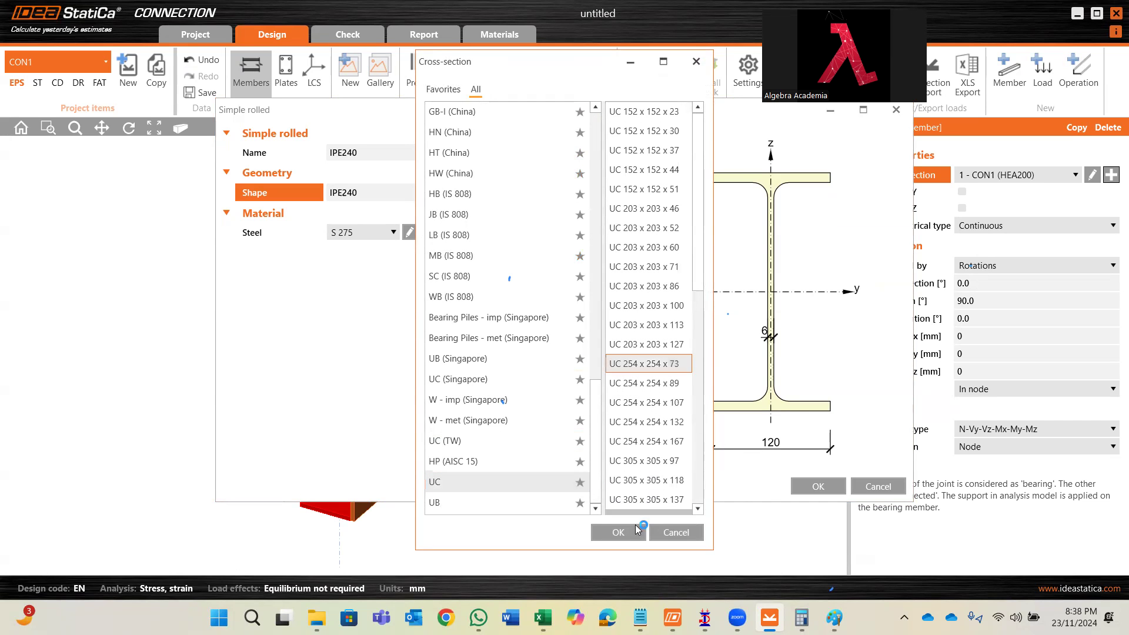
{"action": "left_click", "coordinate": [618, 532]}
{"action": "left_click", "coordinate": [805, 485]}
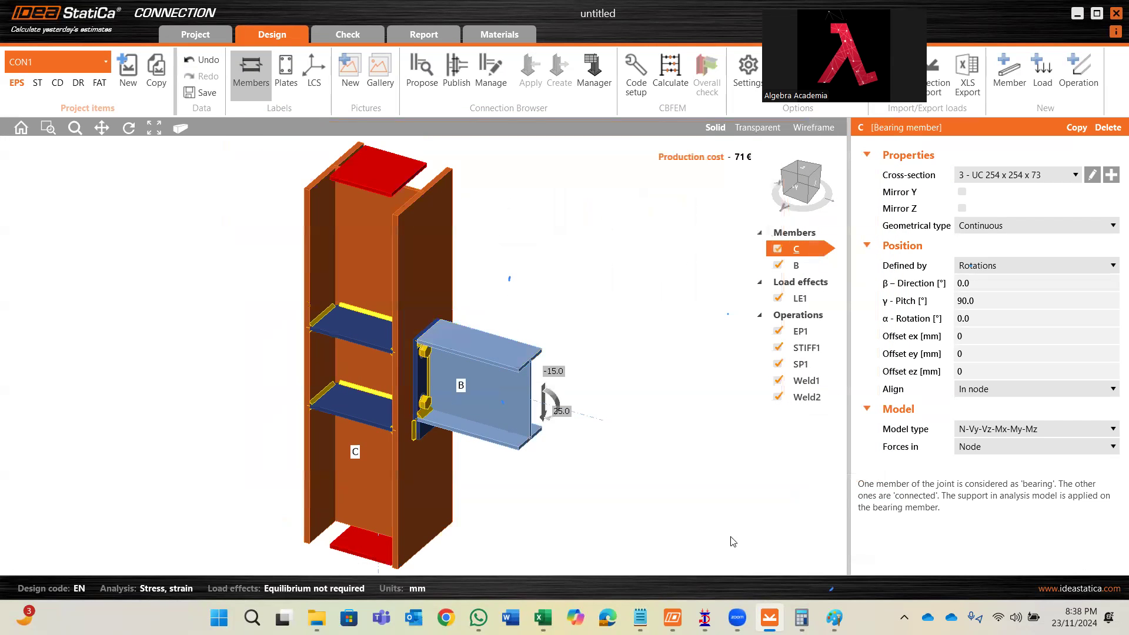
- Look up the section property of beam 6 in the STAAD.Pro Warehouse Day3 model, and return to the IDEA StatiCa project
{"action": "mouse_move", "coordinate": [705, 617]}
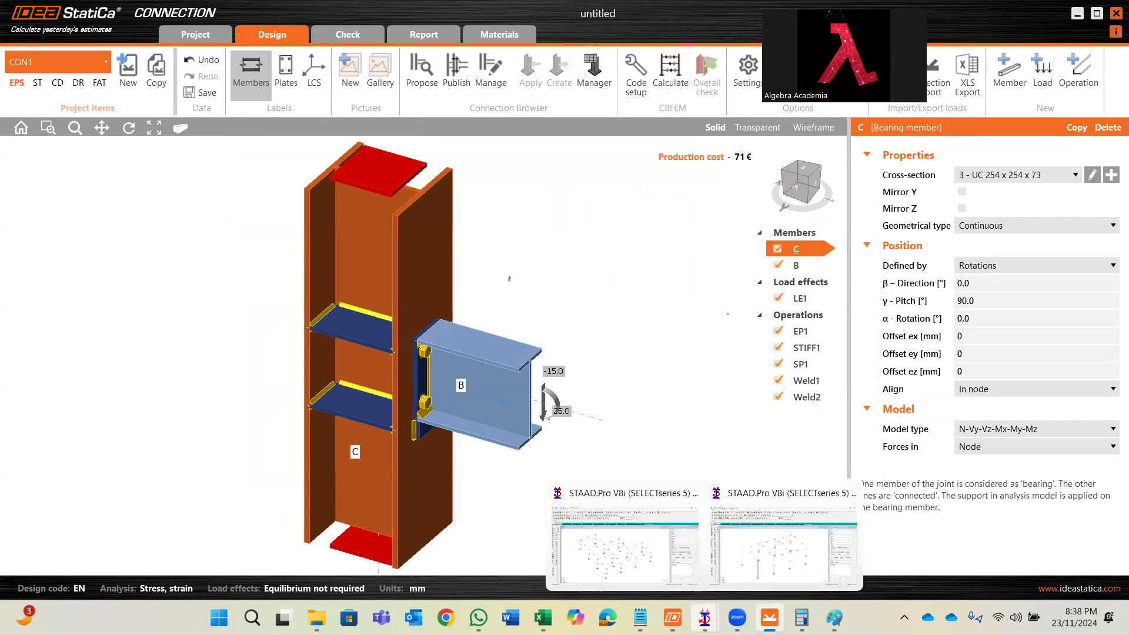
{"action": "left_click", "coordinate": [633, 388]}
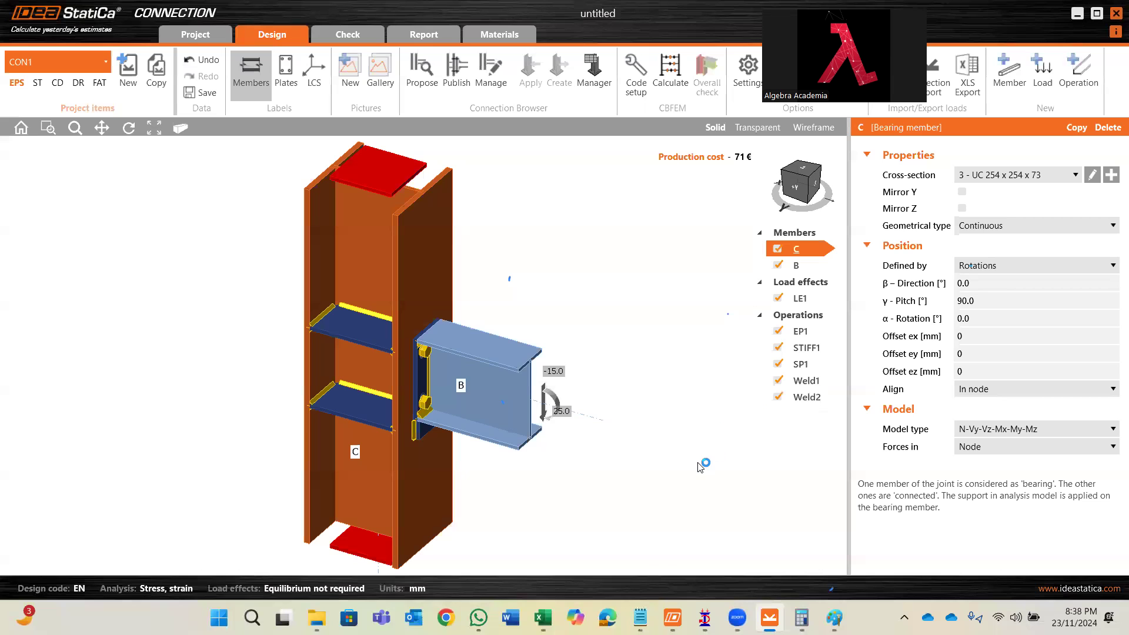
{"action": "mouse_move", "coordinate": [704, 619]}
{"action": "left_click", "coordinate": [638, 556]}
{"action": "left_click", "coordinate": [743, 556]}
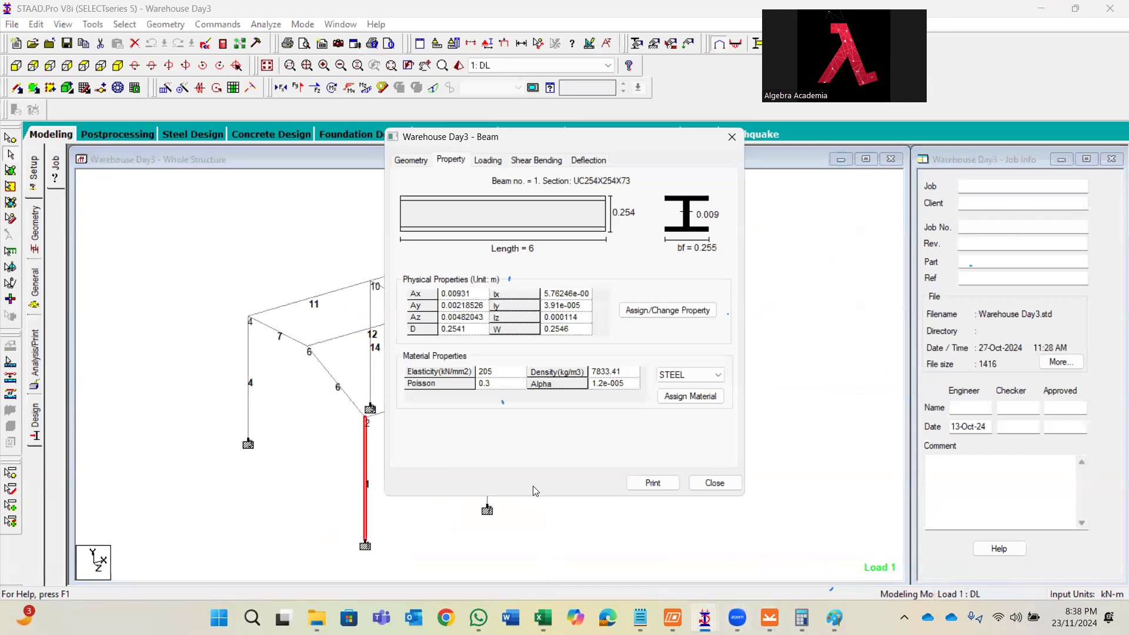
{"action": "left_click", "coordinate": [727, 481]}
{"action": "double_click", "coordinate": [335, 383]}
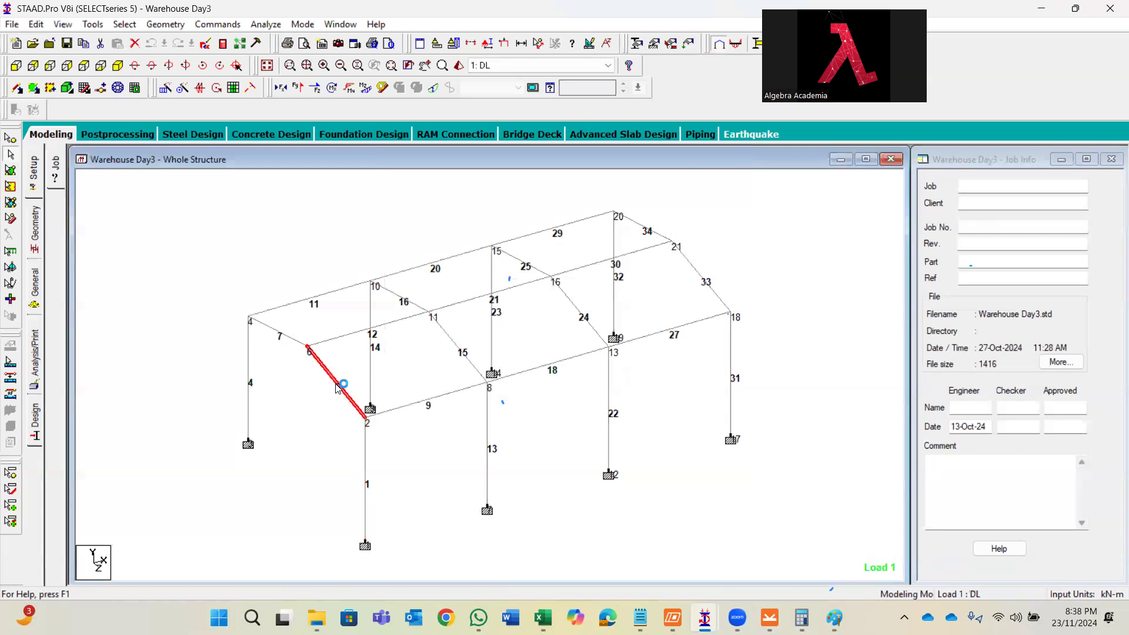
{"action": "left_click", "coordinate": [451, 161]}
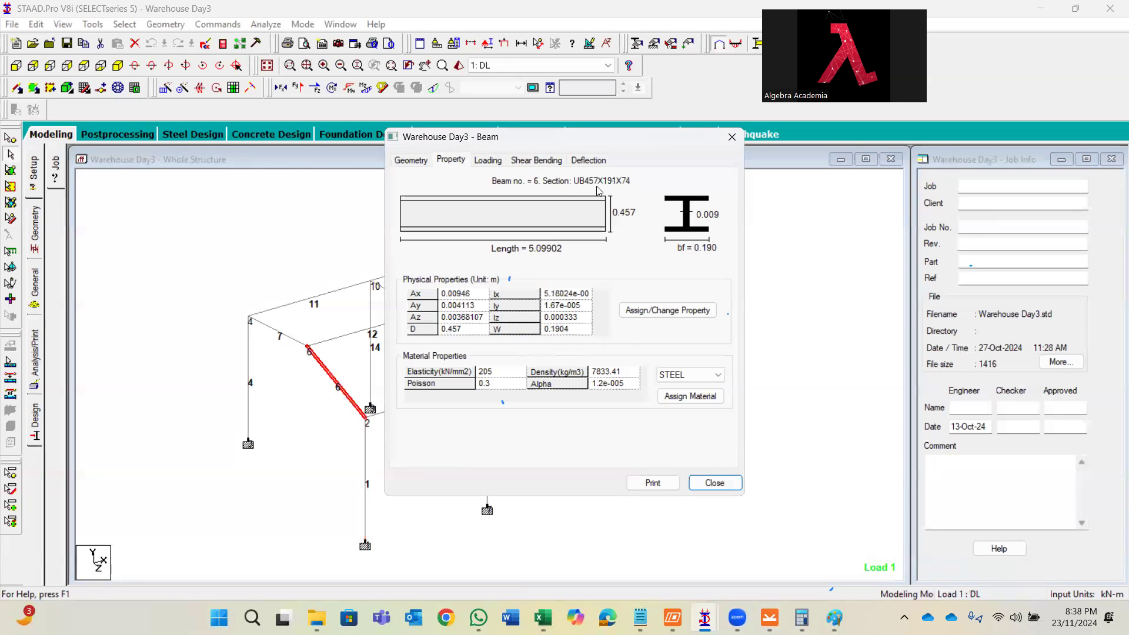
{"action": "mouse_move", "coordinate": [770, 618]}
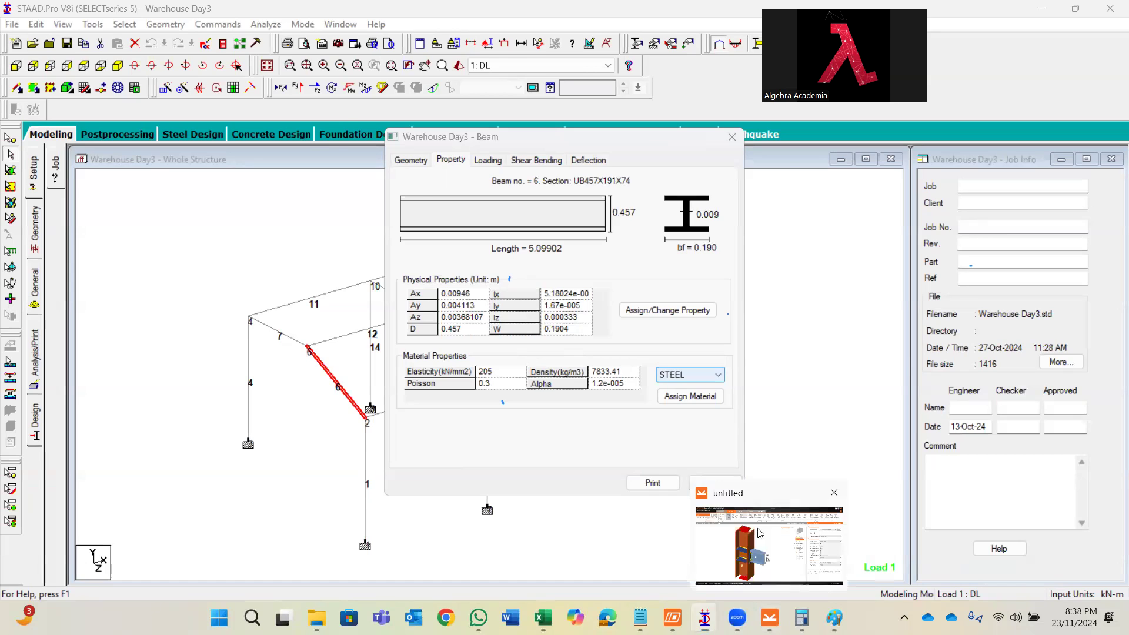
{"action": "left_click", "coordinate": [767, 552]}
- Assign beam B a new rolled I cross-section, UB 457 x 191 x 74 from the UB library
{"action": "left_click", "coordinate": [797, 266]}
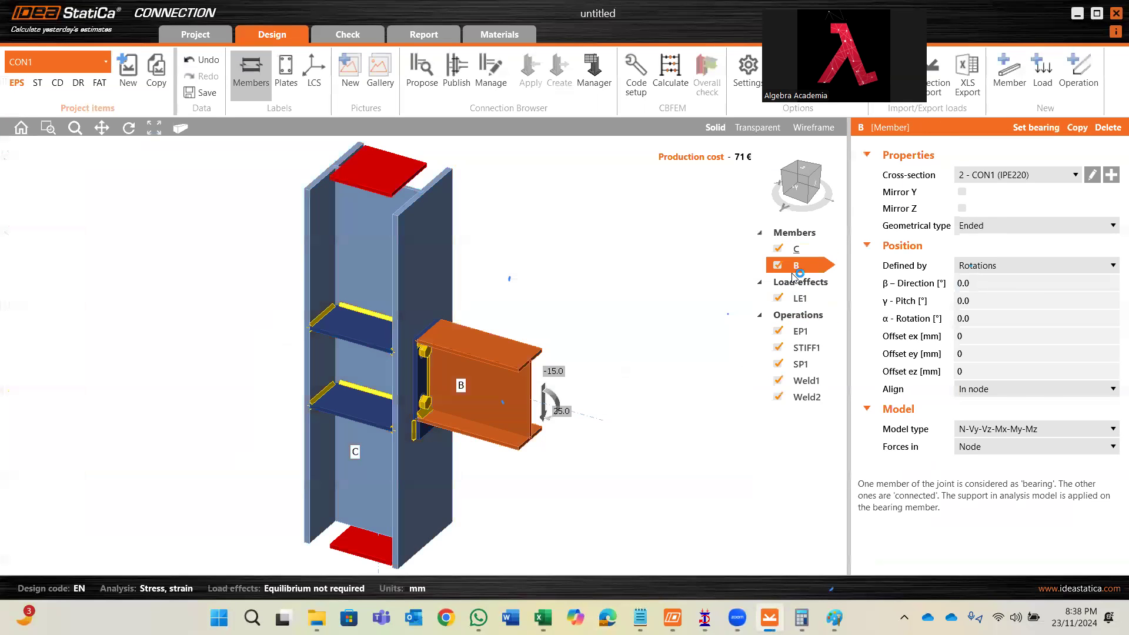
{"action": "left_click", "coordinate": [1112, 175]}
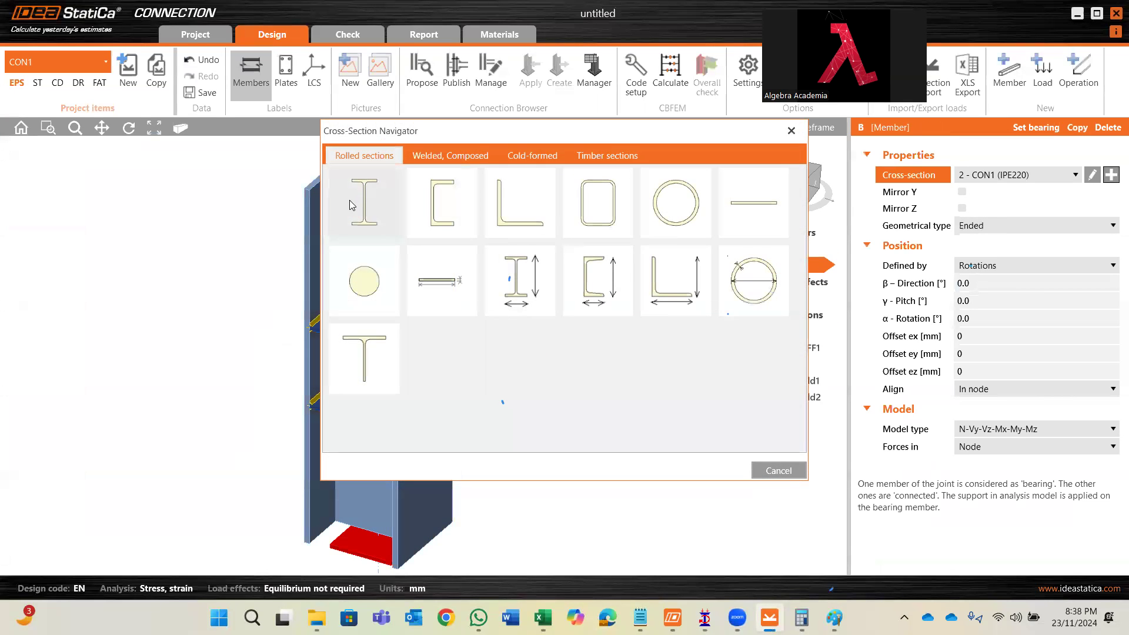
{"action": "left_click", "coordinate": [349, 200]}
{"action": "left_click", "coordinate": [429, 192]}
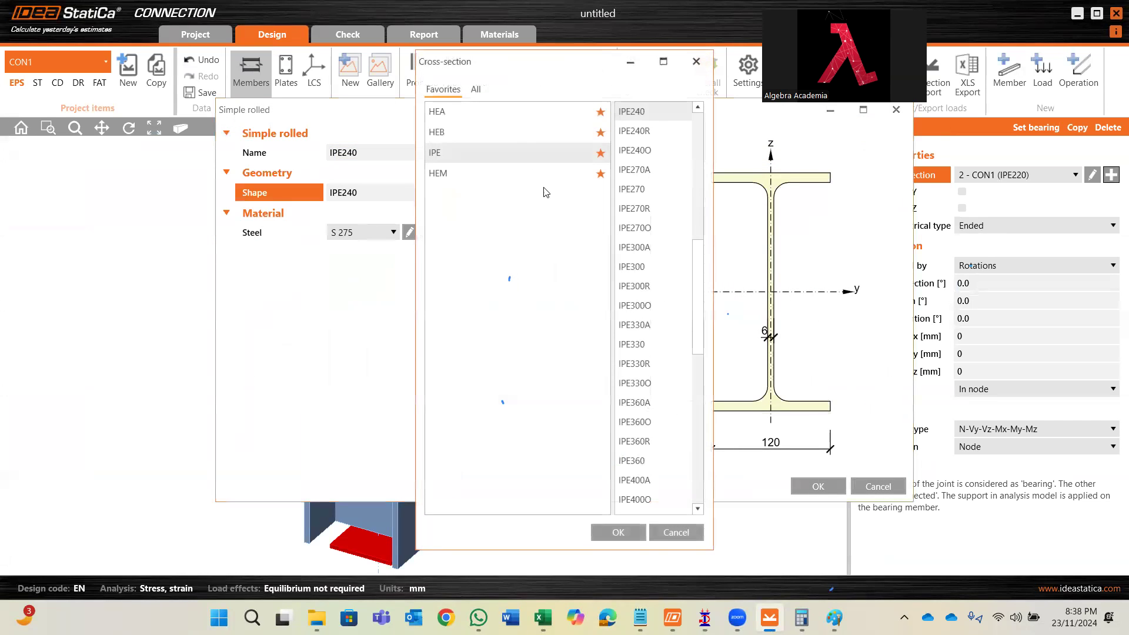
{"action": "left_click", "coordinate": [481, 94]}
{"action": "left_click_drag", "start_coordinate": [605, 144], "coordinate": [585, 476]}
{"action": "left_click", "coordinate": [520, 501]}
{"action": "scroll", "coordinate": [658, 411], "scroll_direction": "down", "scroll_amount": 5}
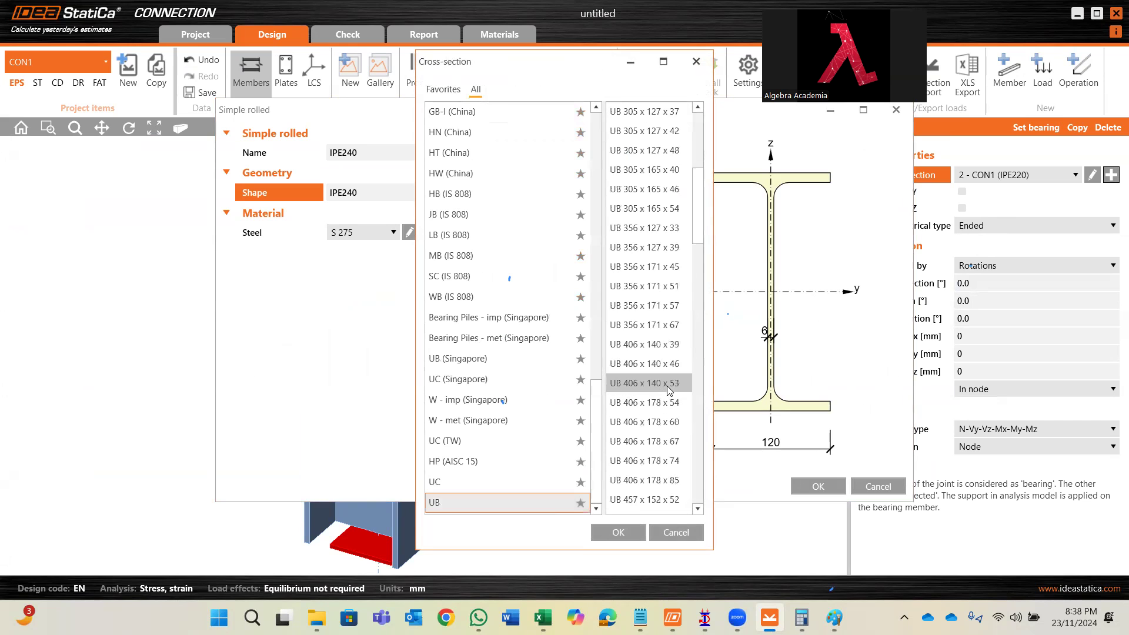
{"action": "scroll", "coordinate": [658, 417], "scroll_direction": "down", "scroll_amount": 5}
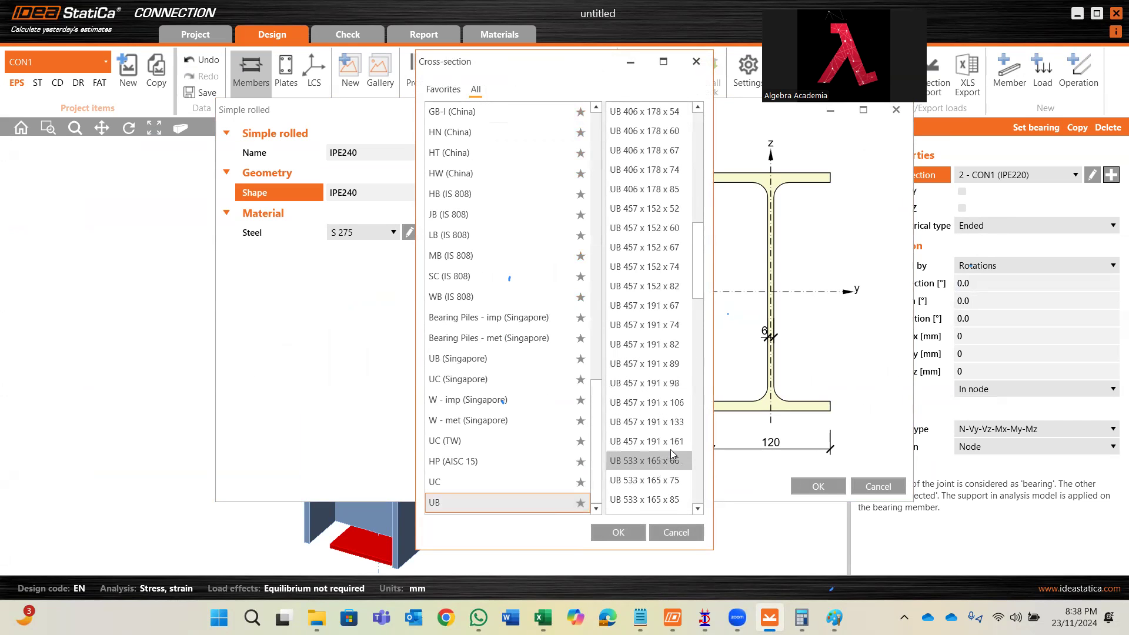
{"action": "left_click", "coordinate": [667, 324]}
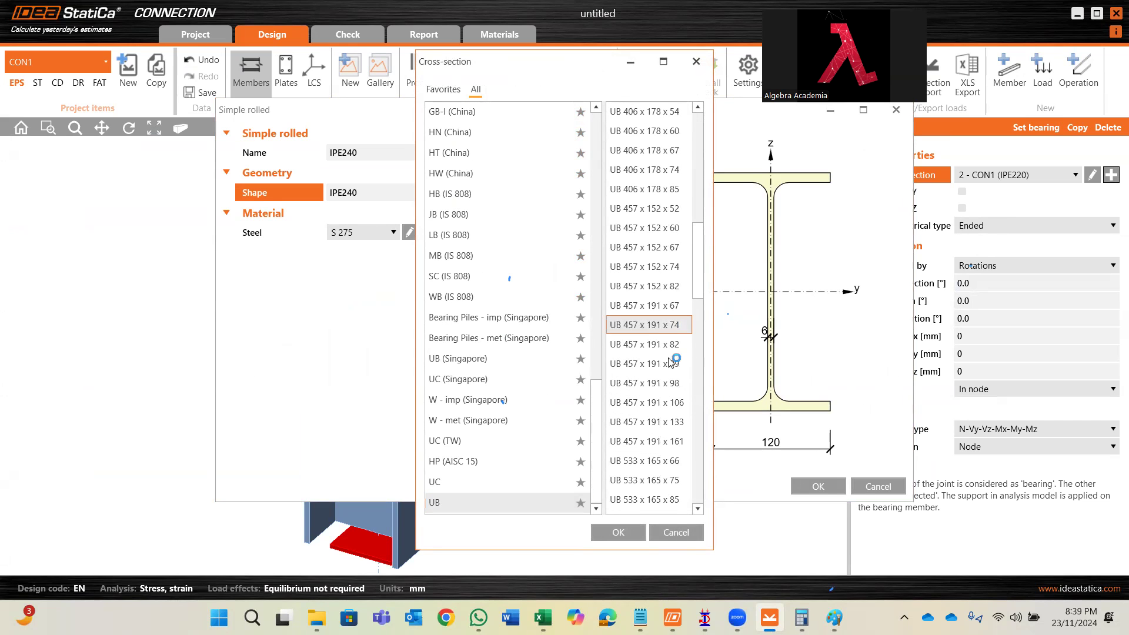
{"action": "left_click", "coordinate": [627, 532]}
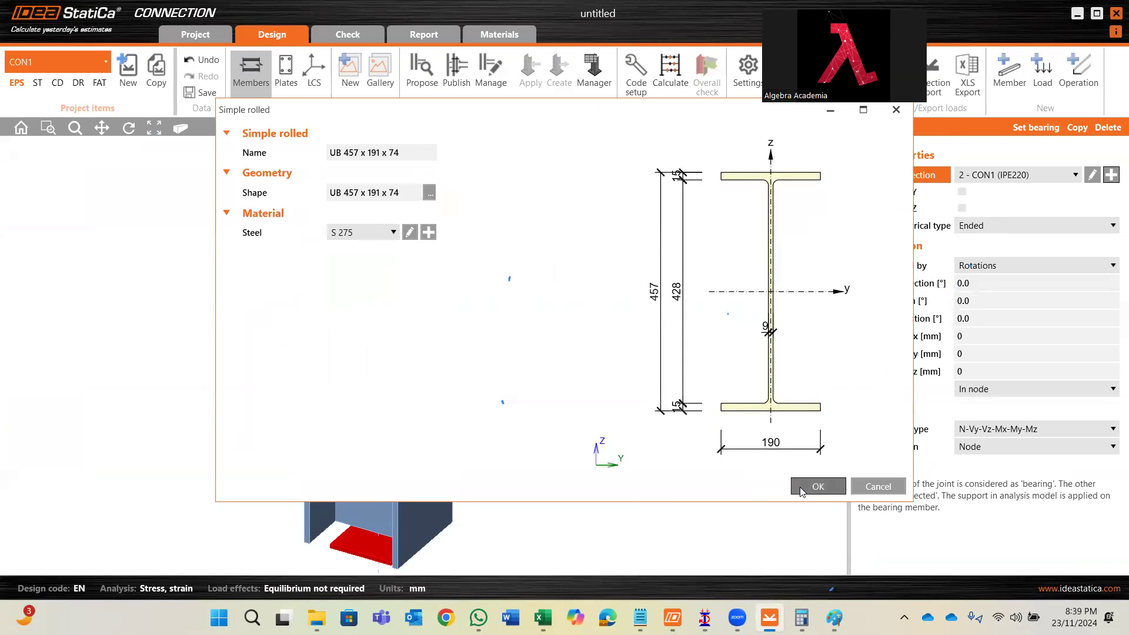
{"action": "left_click", "coordinate": [835, 486]}
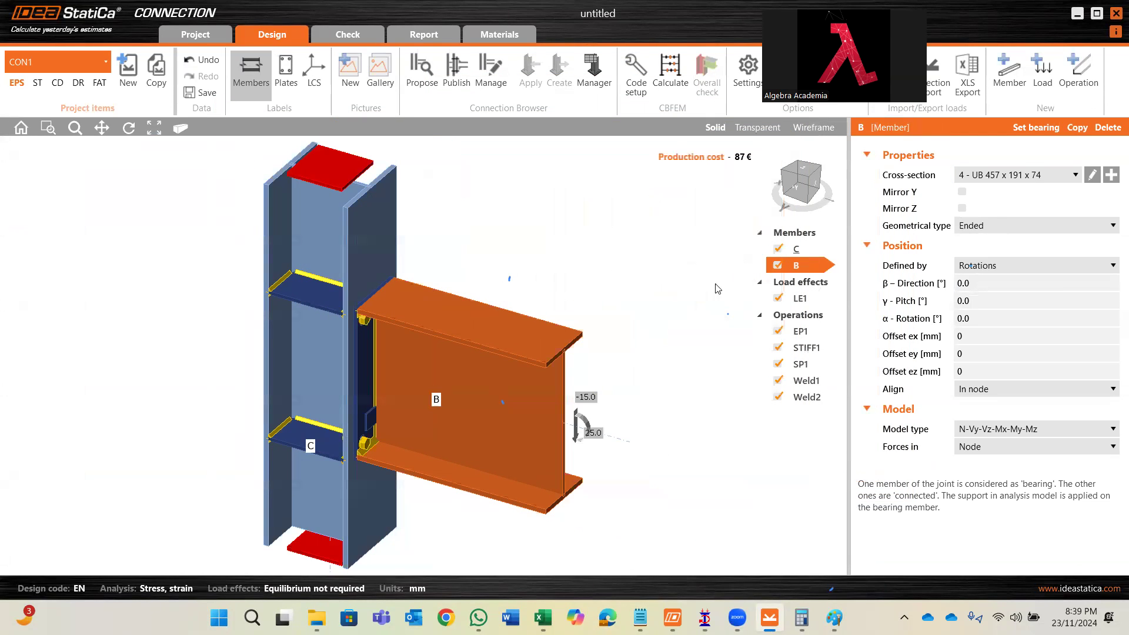
- Extend end plate EP1 beyond the beam profile by setting its top and left dimensions to 20 mm, working in the -X view
{"action": "left_click", "coordinate": [781, 178]}
{"action": "left_click", "coordinate": [780, 178]}
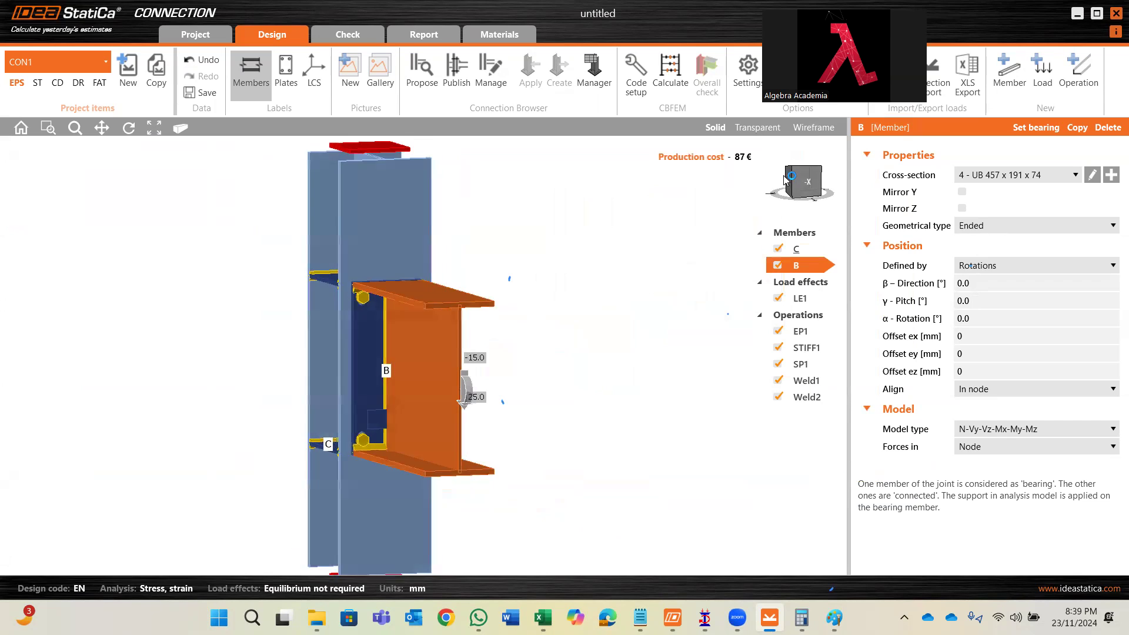
{"action": "left_click", "coordinate": [810, 183]}
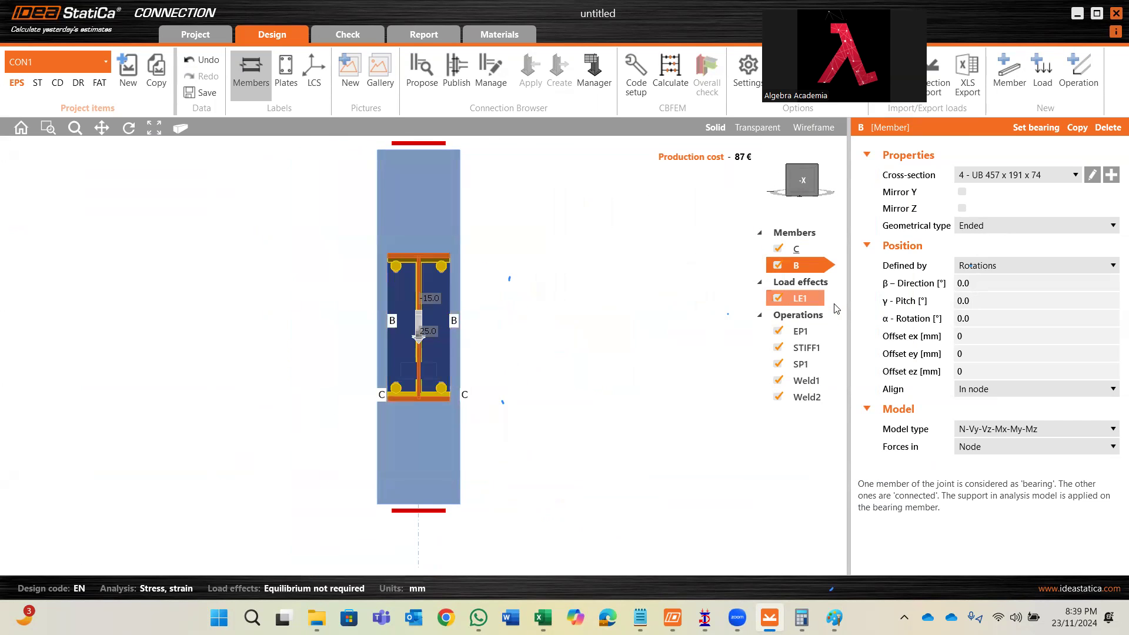
{"action": "left_click", "coordinate": [818, 333]}
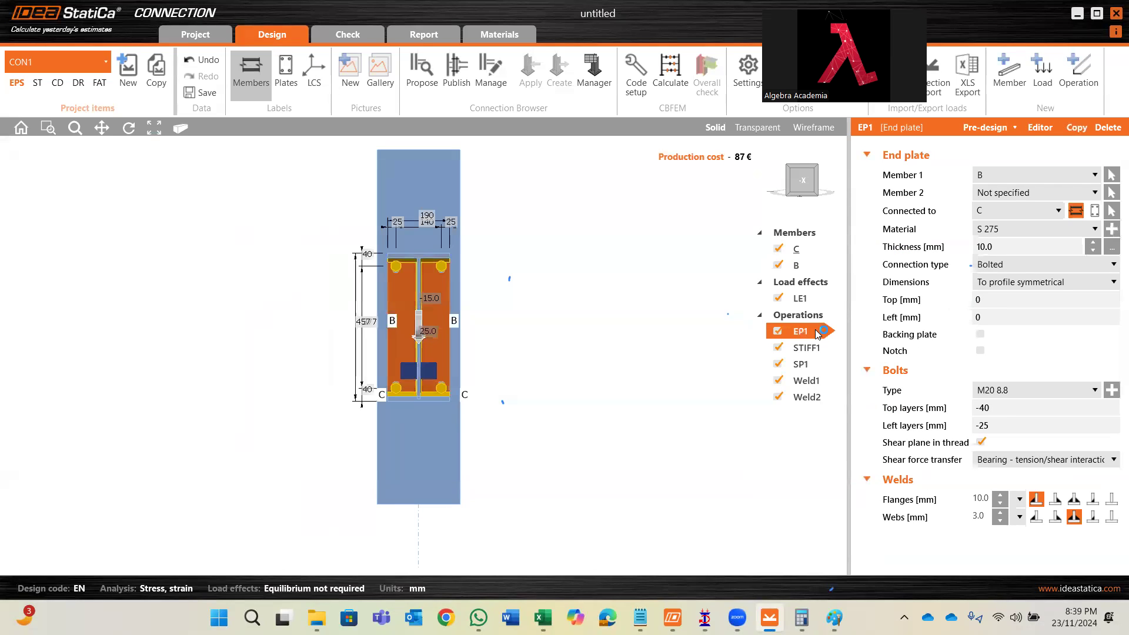
{"action": "scroll", "coordinate": [437, 292], "scroll_direction": "up", "scroll_amount": 5}
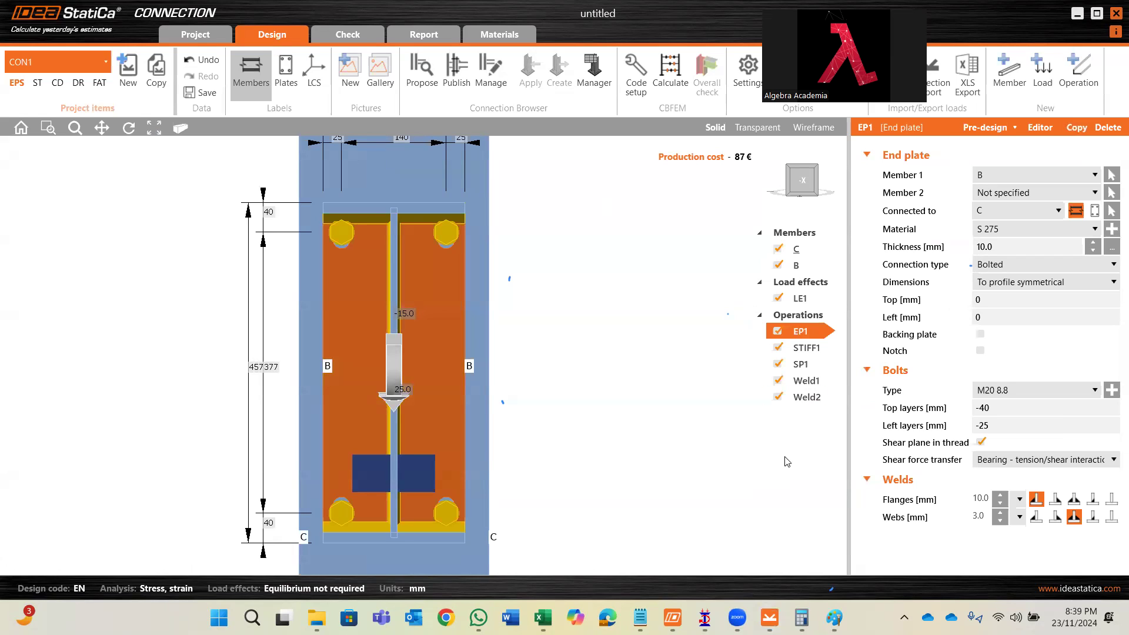
{"action": "left_click", "coordinate": [686, 562]}
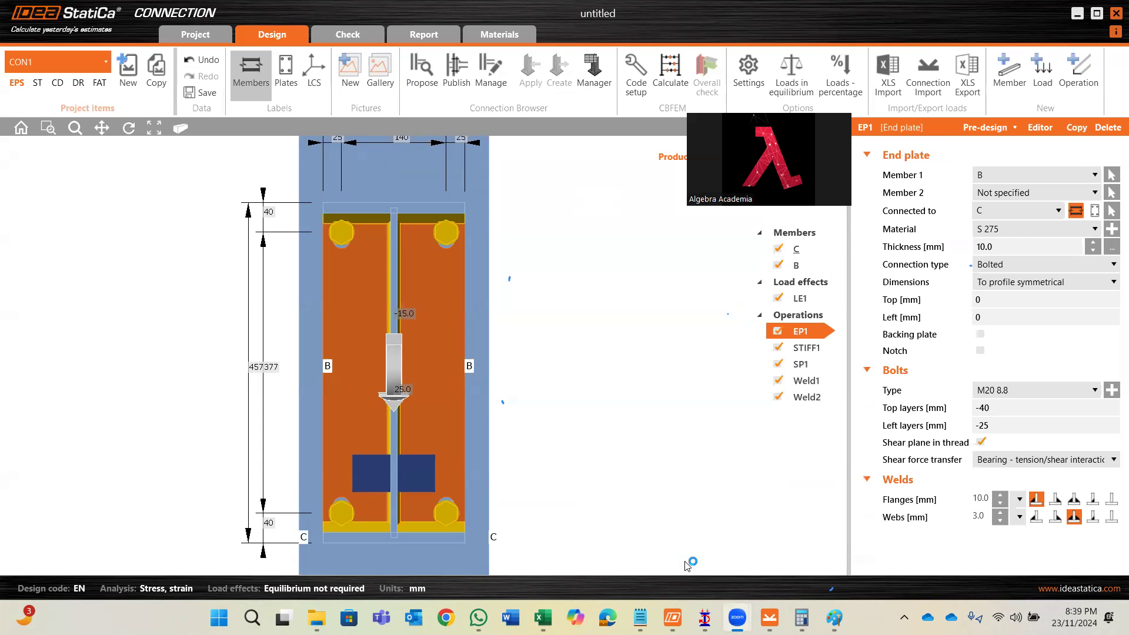
{"action": "mouse_move", "coordinate": [738, 618]}
{"action": "left_click", "coordinate": [770, 618]}
{"action": "middle_click_drag", "start_coordinate": [450, 297], "coordinate": [621, 361]}
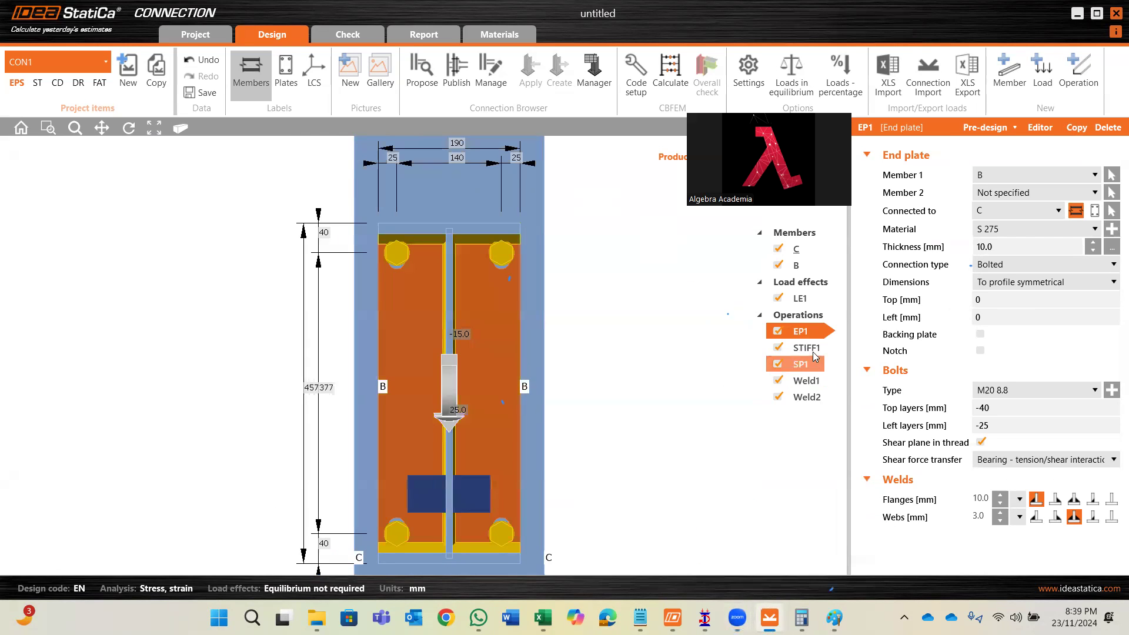
{"action": "left_click", "coordinate": [1004, 302]}
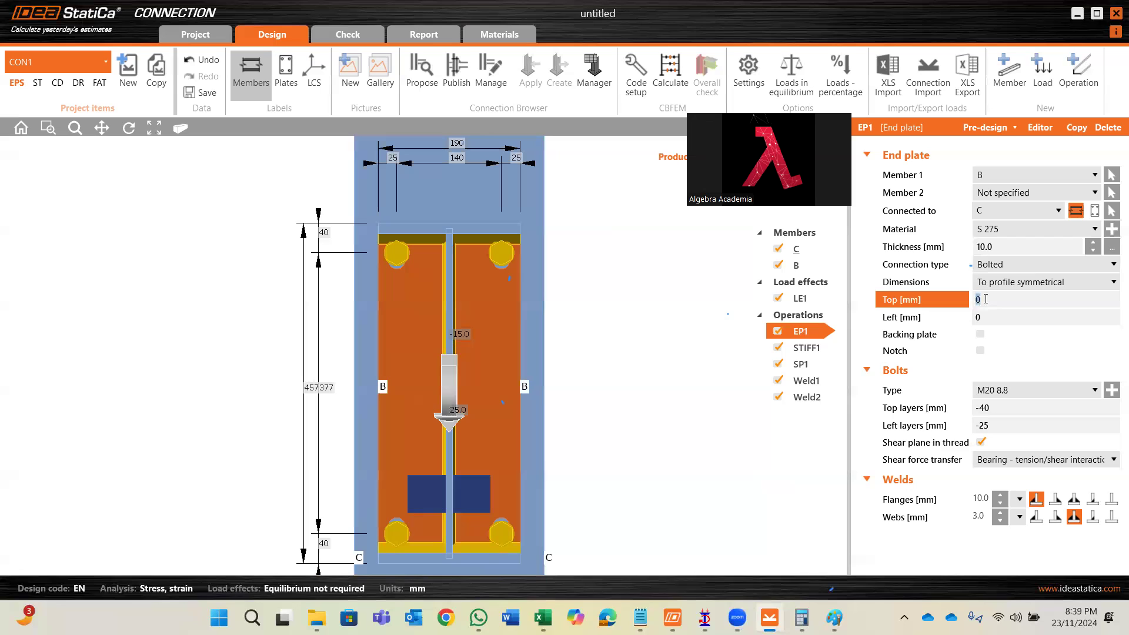
{"action": "left_click", "coordinate": [994, 316]}
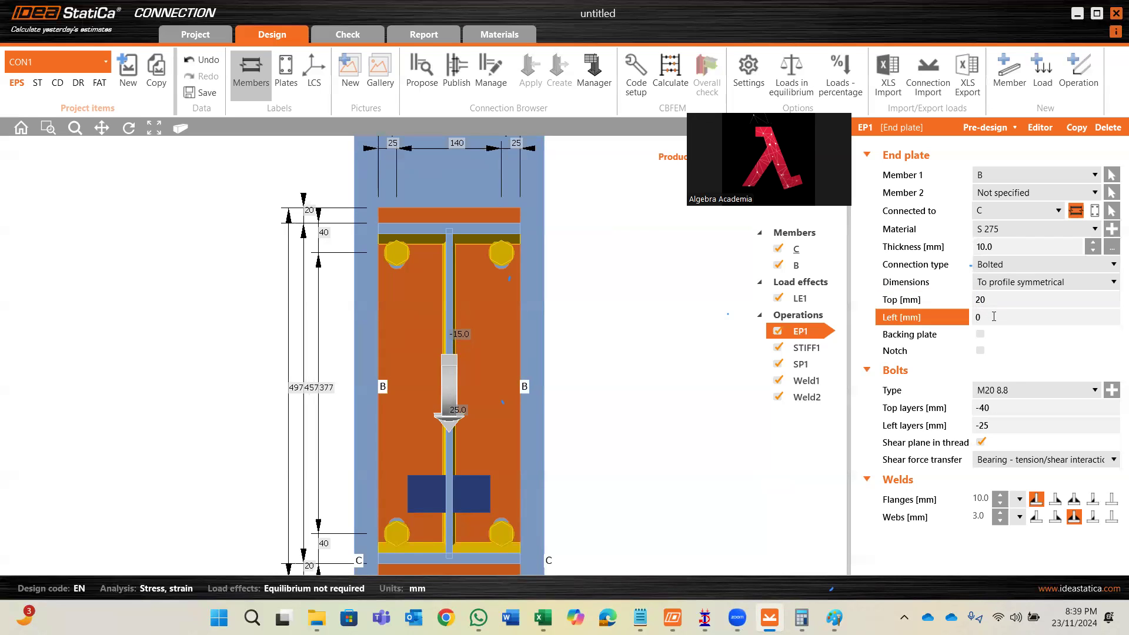
{"action": "type", "text": "20"}
{"action": "left_click", "coordinate": [1001, 308]}
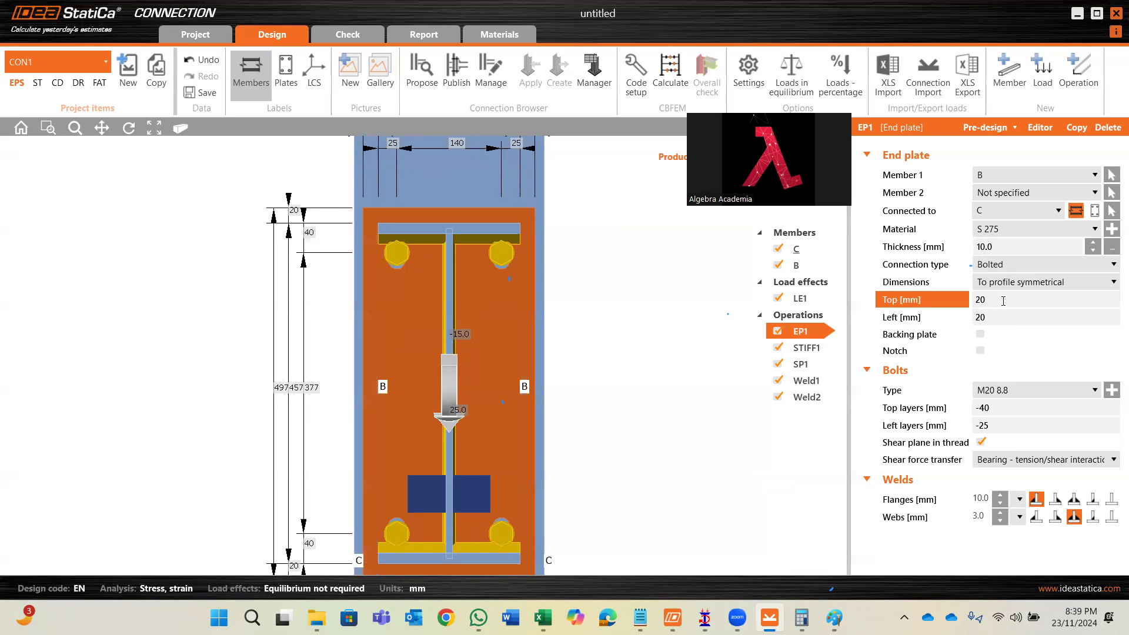
- Try setting both the top and left bolt layers of end plate EP1 to 0 mm
{"action": "scroll", "coordinate": [565, 295], "scroll_direction": "down", "scroll_amount": 3}
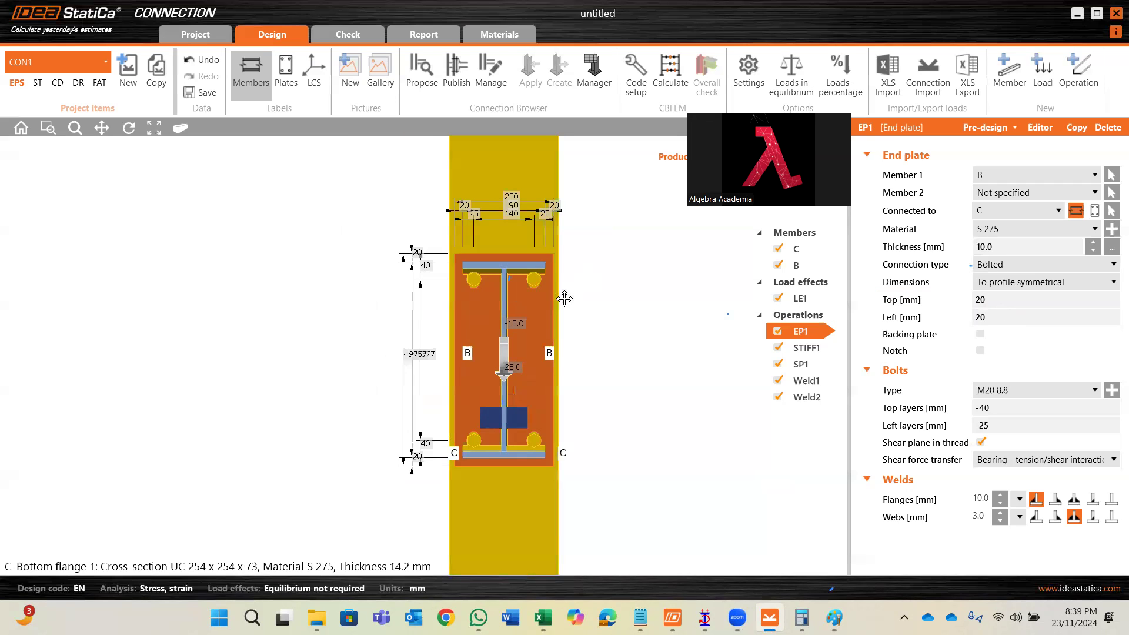
{"action": "scroll", "coordinate": [503, 488], "scroll_direction": "up", "scroll_amount": 1}
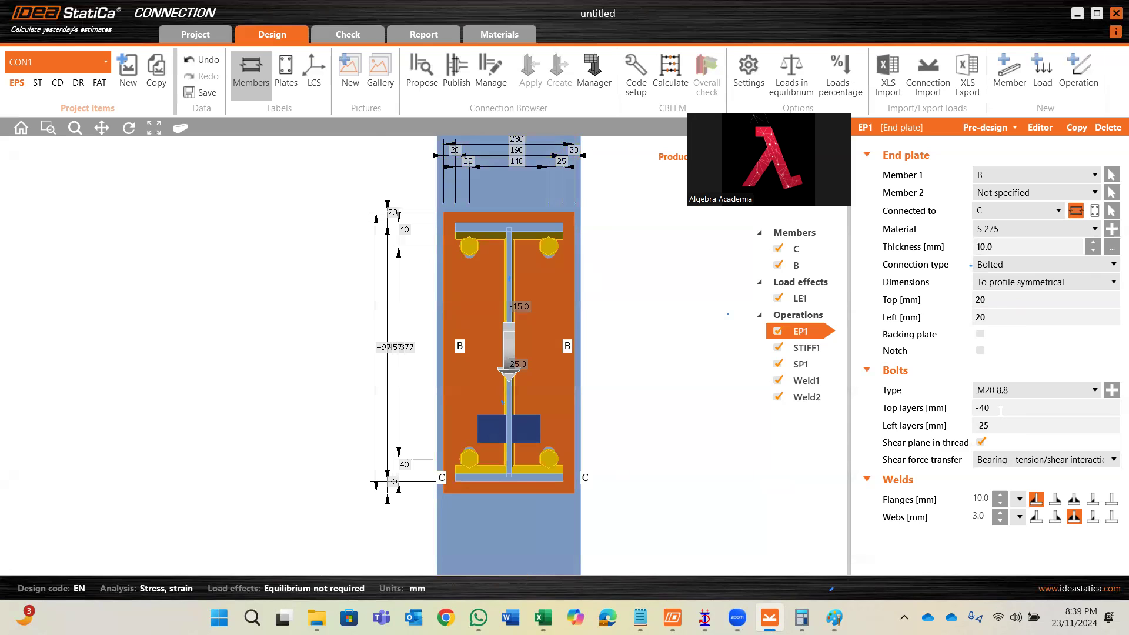
{"action": "left_click", "coordinate": [1001, 408]}
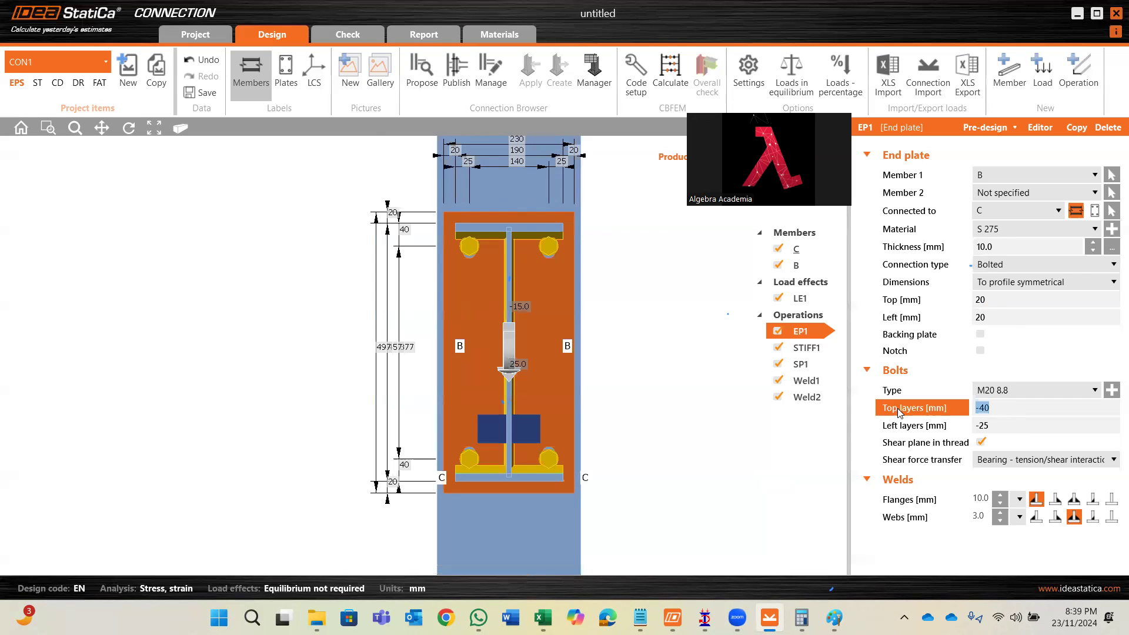
{"action": "type", "text": "0"}
{"action": "left_click", "coordinate": [994, 426]}
{"action": "type", "text": "0"}
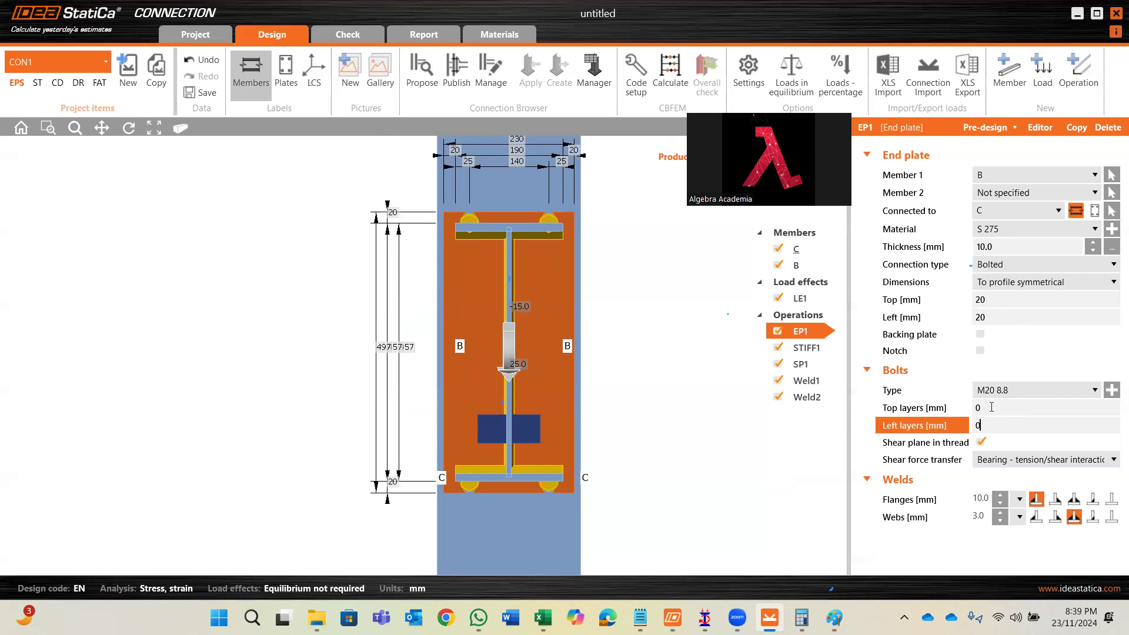
{"action": "key", "text": "Return"}
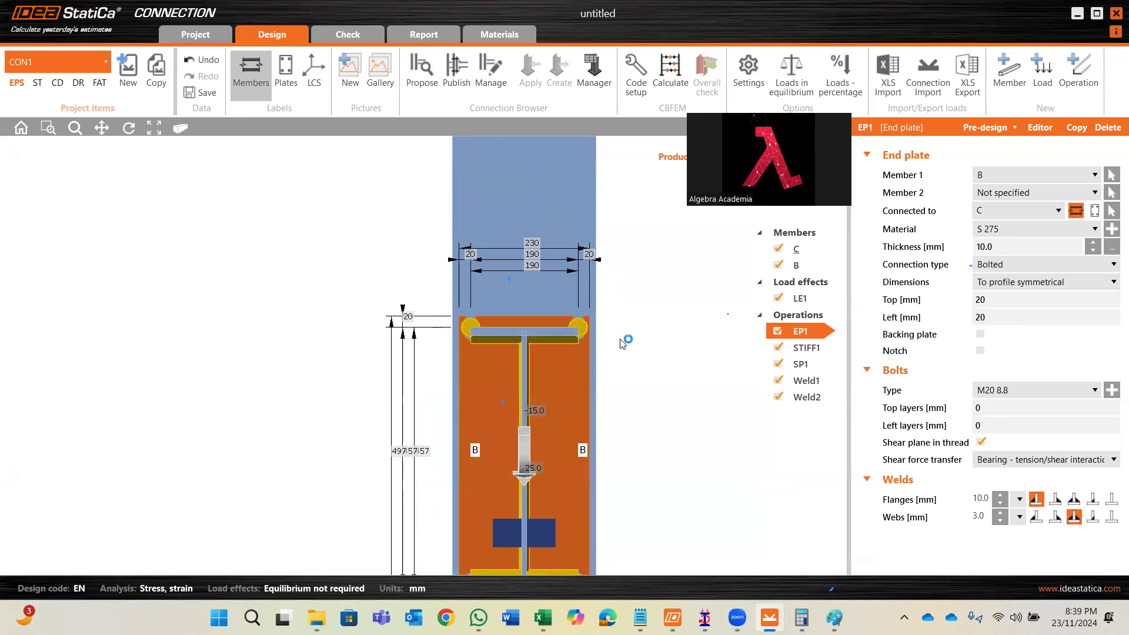
- Set the top bolt layers of end plate EP1 to -60 mm
{"action": "left_click", "coordinate": [934, 410]}
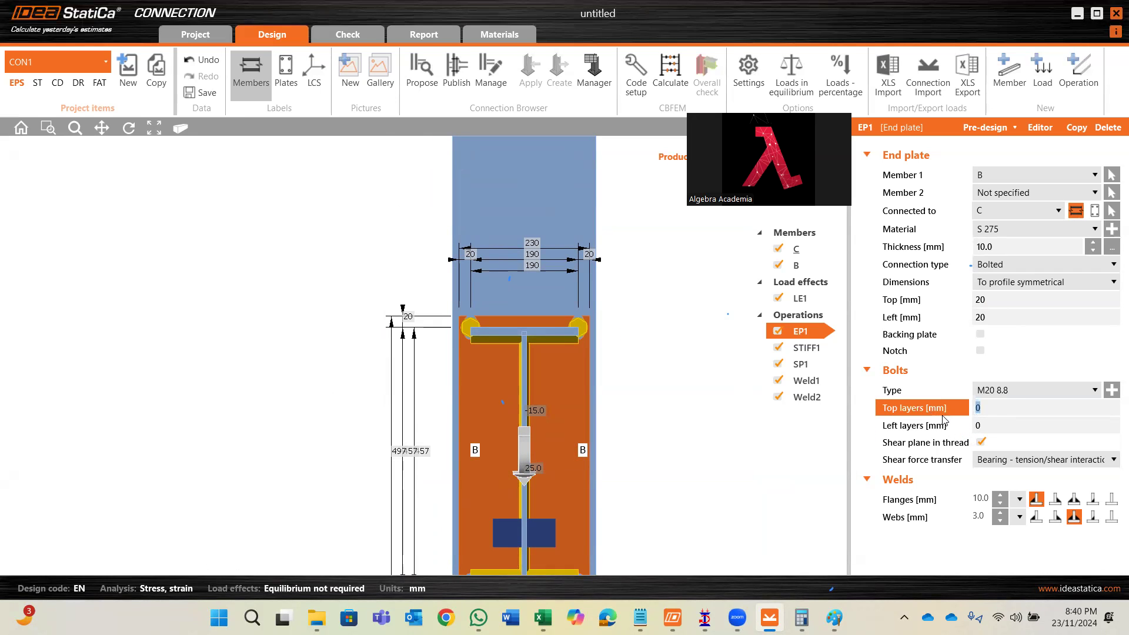
{"action": "type", "text": "-40"}
{"action": "left_click", "coordinate": [1004, 425]}
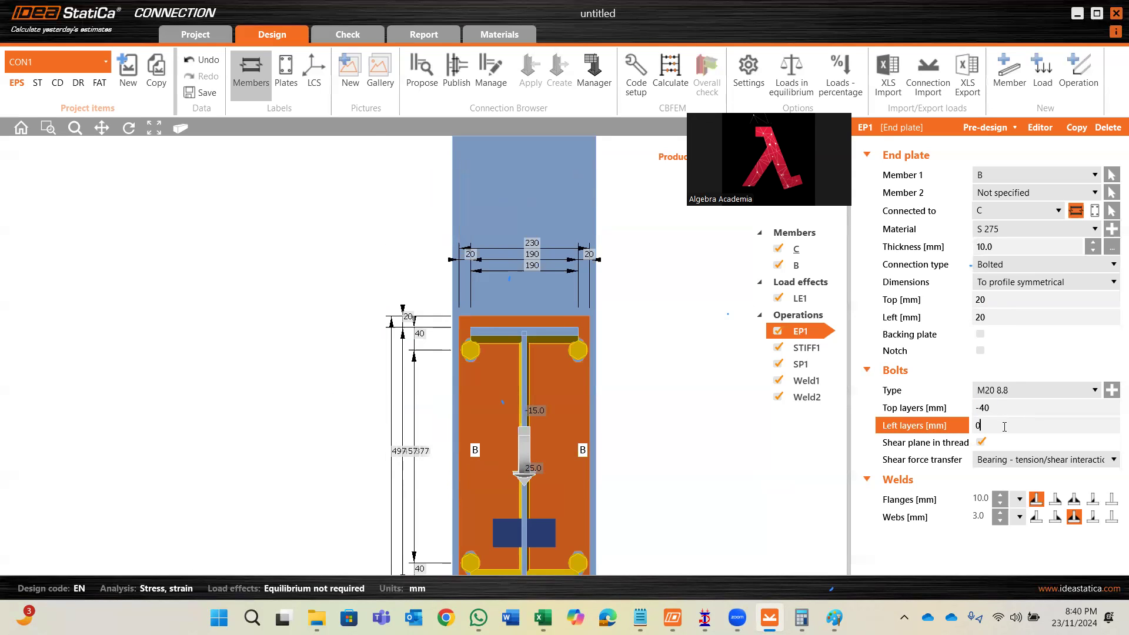
{"action": "key", "text": "ctrl+a"}
{"action": "left_click_drag", "start_coordinate": [1002, 408], "coordinate": [972, 414]}
{"action": "type", "text": "-0"}
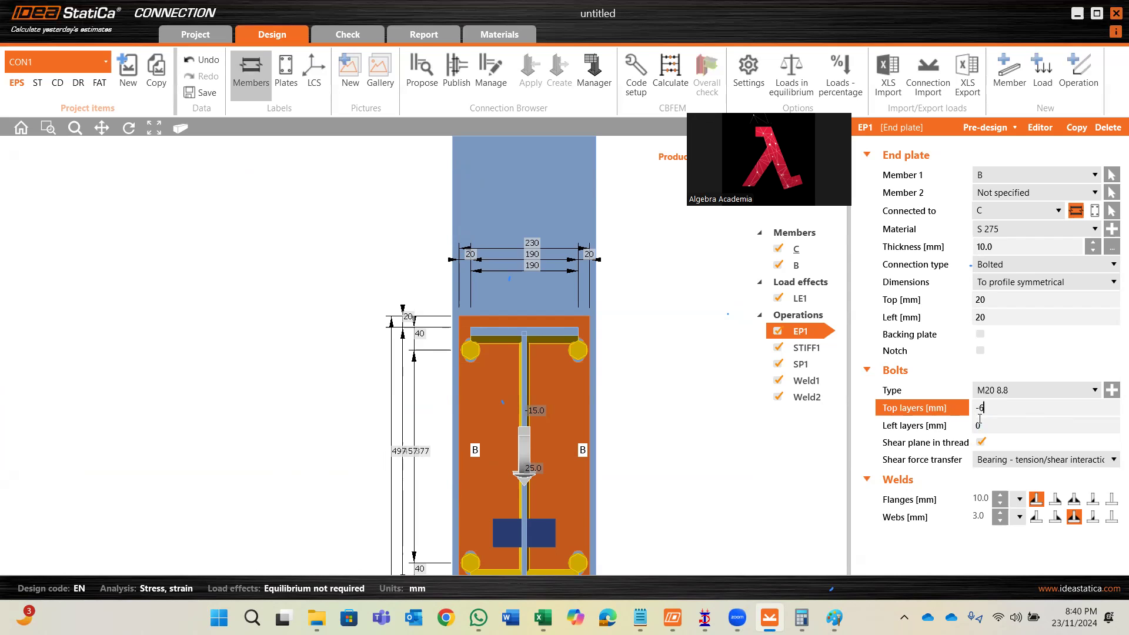
{"action": "type", "text": "0"}
- Try setting the left bolt layers of end plate EP1 to -40 mm and inspect the bolt layout
{"action": "left_click", "coordinate": [1020, 426]}
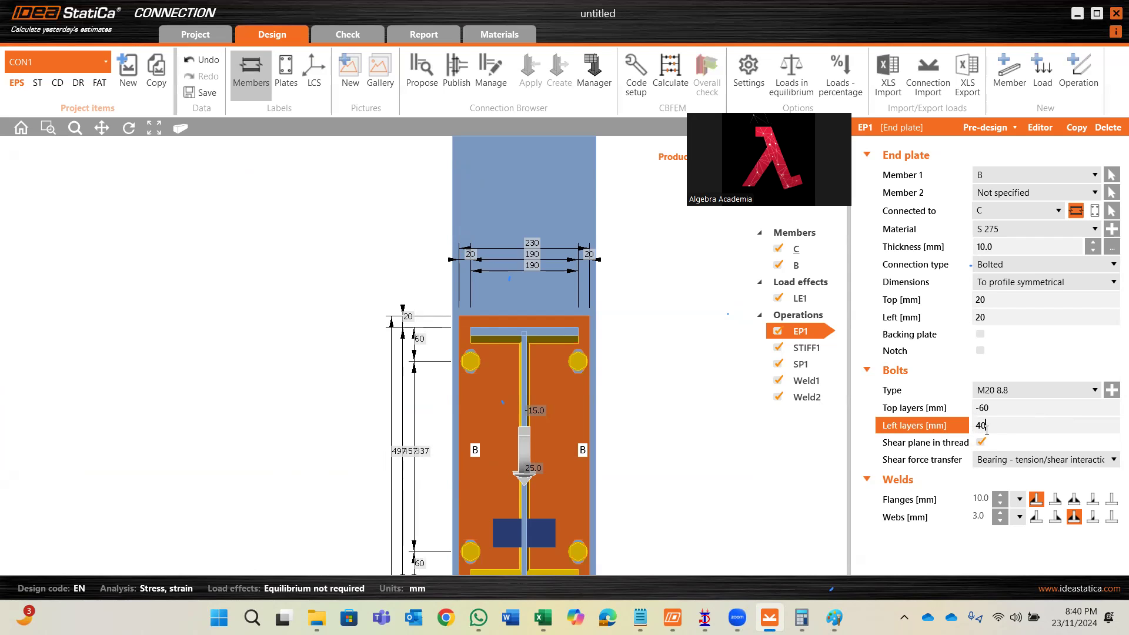
{"action": "left_click", "coordinate": [1004, 407]}
{"action": "left_click_drag", "start_coordinate": [1002, 427], "coordinate": [947, 442]}
{"action": "type", "text": "-40"}
{"action": "left_click", "coordinate": [999, 407]}
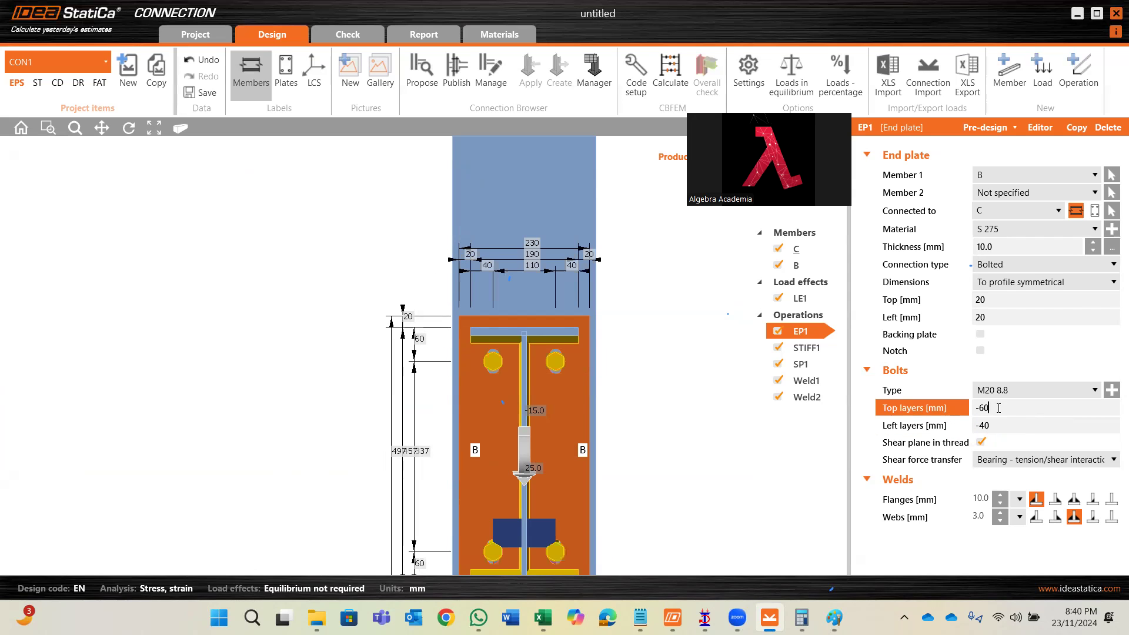
{"action": "scroll", "coordinate": [483, 345], "scroll_direction": "up", "scroll_amount": 1}
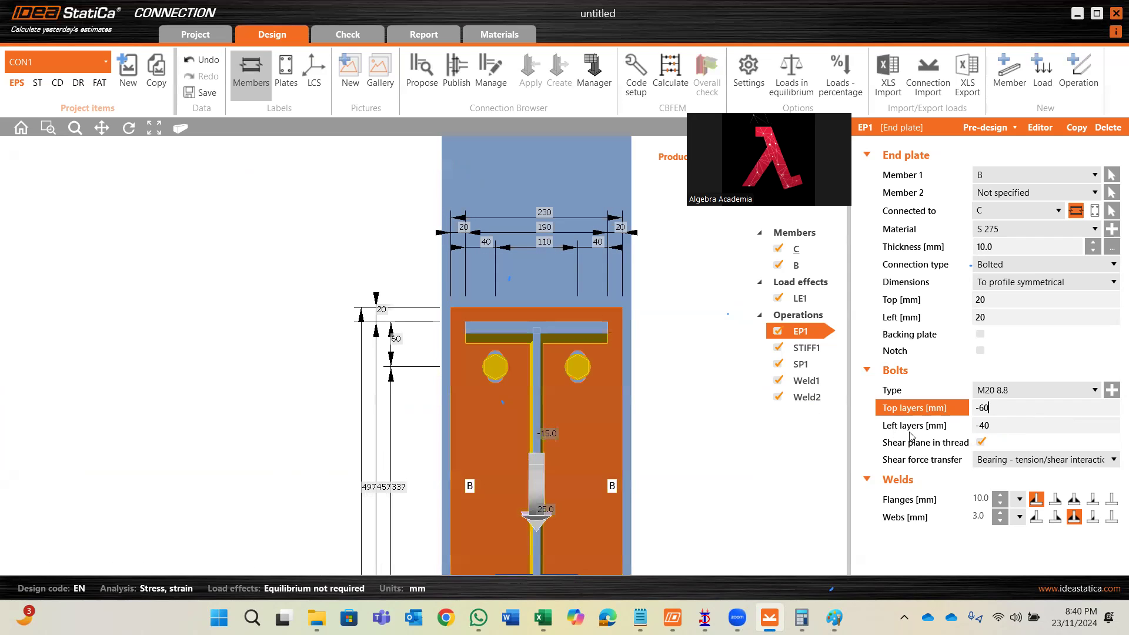
{"action": "left_click", "coordinate": [994, 425]}
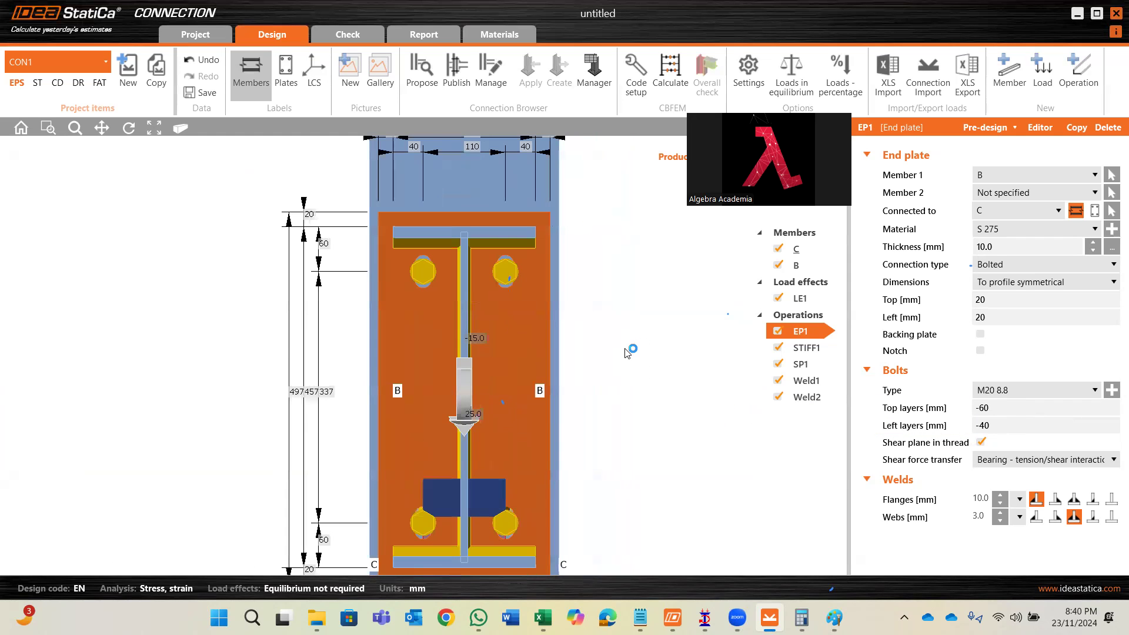
{"action": "scroll", "coordinate": [627, 353], "scroll_direction": "down", "scroll_amount": 2}
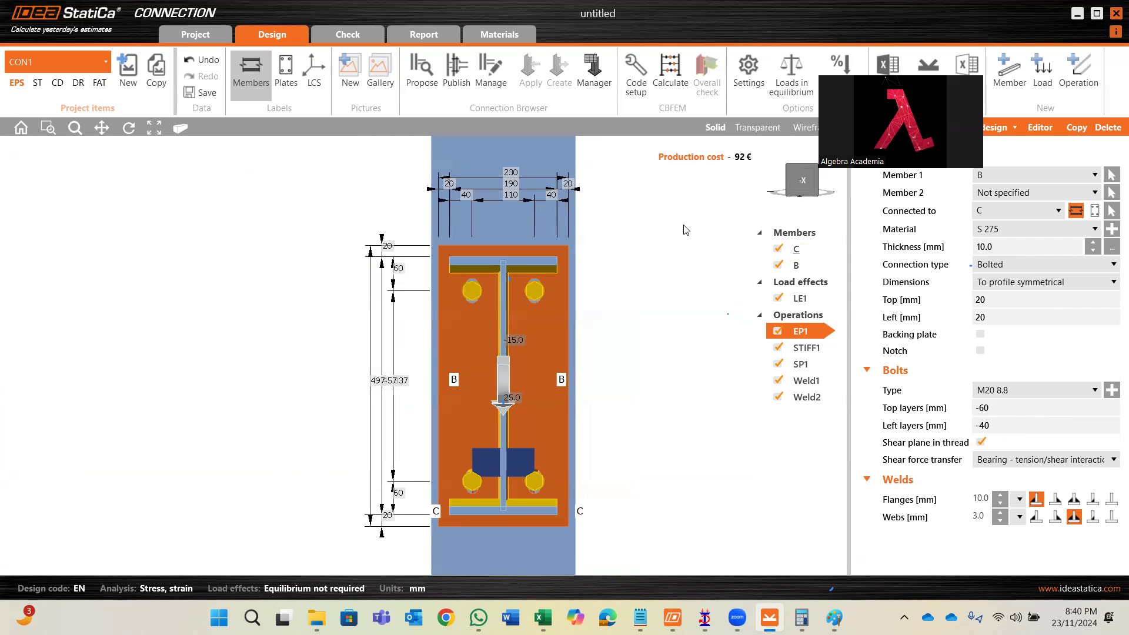
- Try moving the bolts outward by setting EP1's left bolt layers to -20 mm
{"action": "left_click", "coordinate": [1024, 424]}
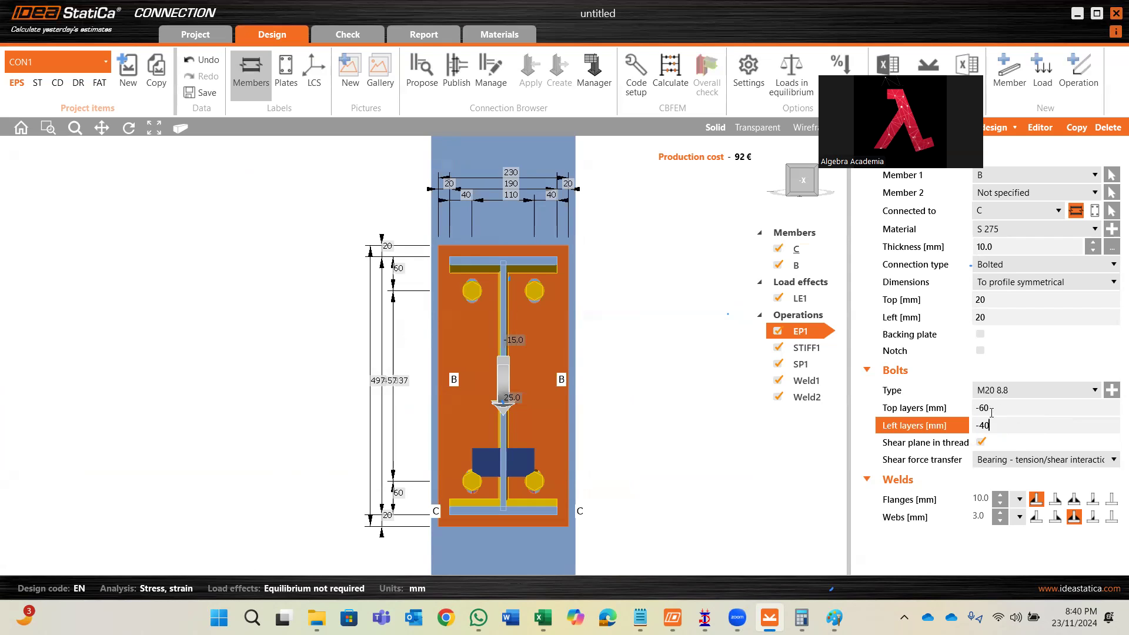
{"action": "left_click_drag", "start_coordinate": [991, 425], "coordinate": [816, 440]}
{"action": "type", "text": "-20"}
{"action": "key", "text": "Tab"}
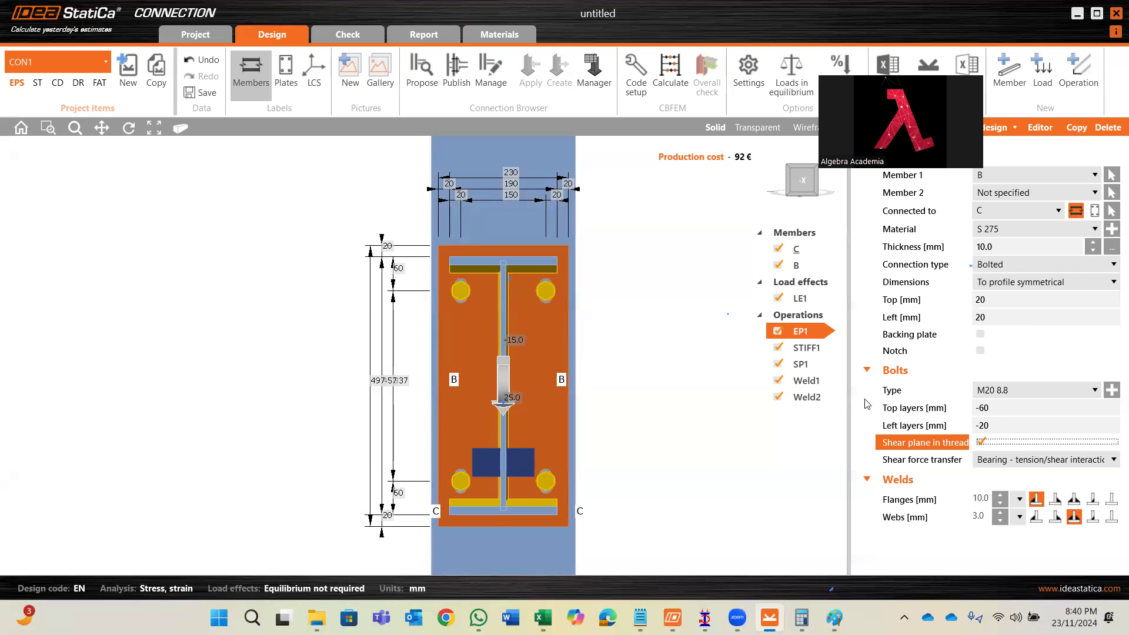
- Set the left bolt layers of end plate EP1 to -30 mm
{"action": "left_click", "coordinate": [1005, 427]}
{"action": "key", "text": "BackSpace"}
{"action": "key", "text": "BackSpace"}
{"action": "key", "text": "Tab"}
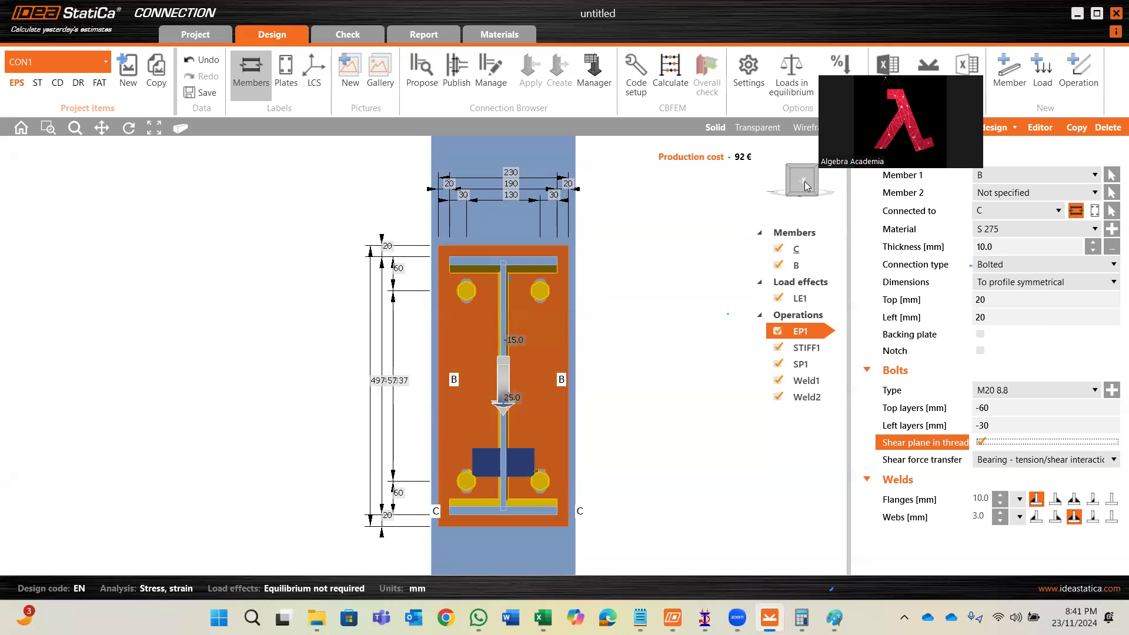
- Disable the operations SP1, STIFF1, Weld1 and Weld2, leaving only end plate EP1 active, in an isometric view
{"action": "left_click", "coordinate": [790, 169]}
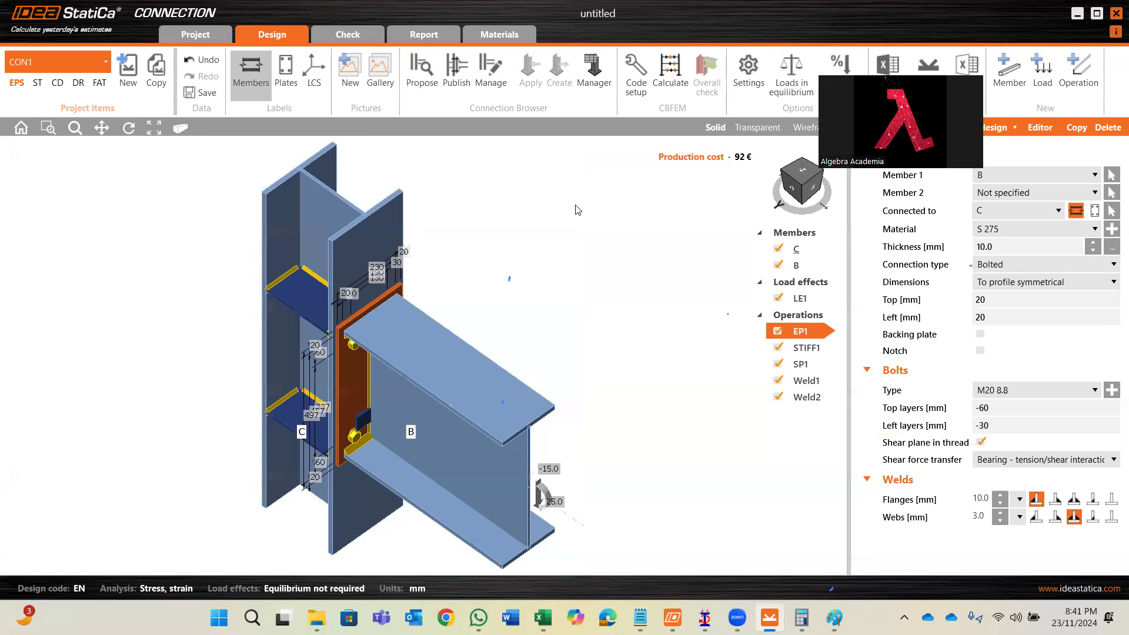
{"action": "left_click", "coordinate": [777, 364]}
{"action": "left_click", "coordinate": [804, 352]}
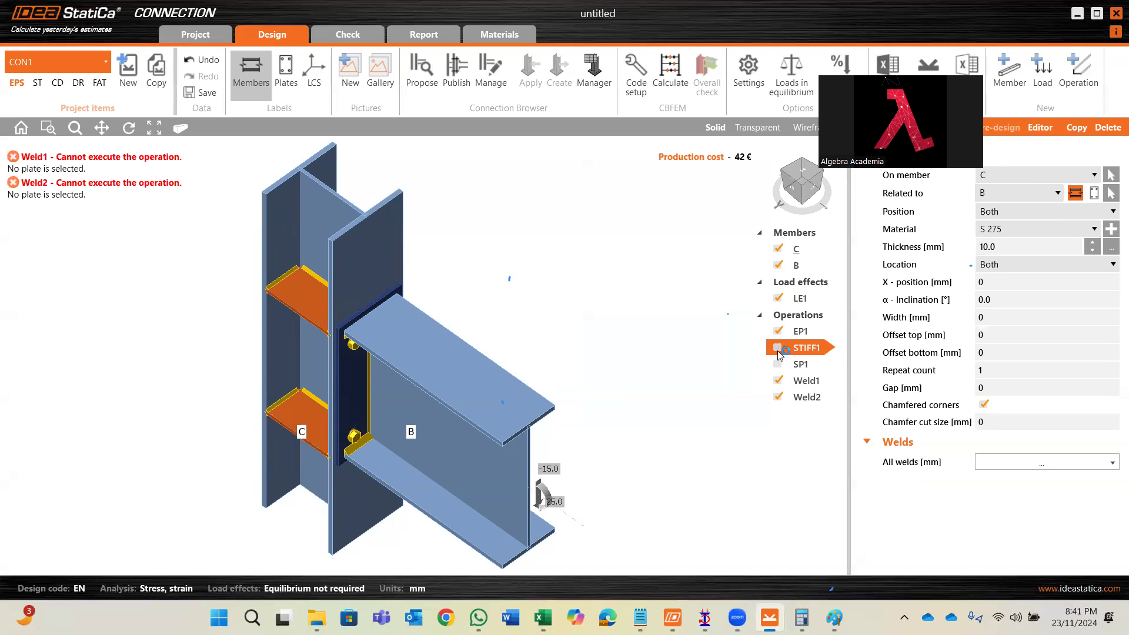
{"action": "left_click", "coordinate": [777, 348]}
{"action": "left_click", "coordinate": [778, 396]}
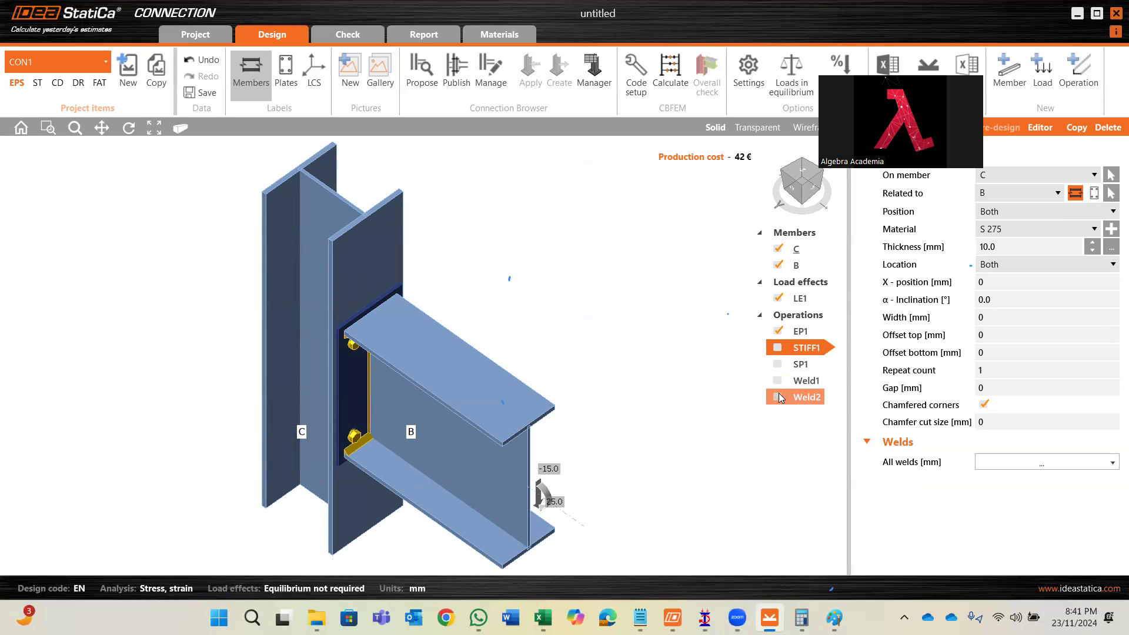
- Make EP1's flange welds double-sided fillets and set both the flange and web weld sizes to 5 mm
{"action": "left_click", "coordinate": [799, 331]}
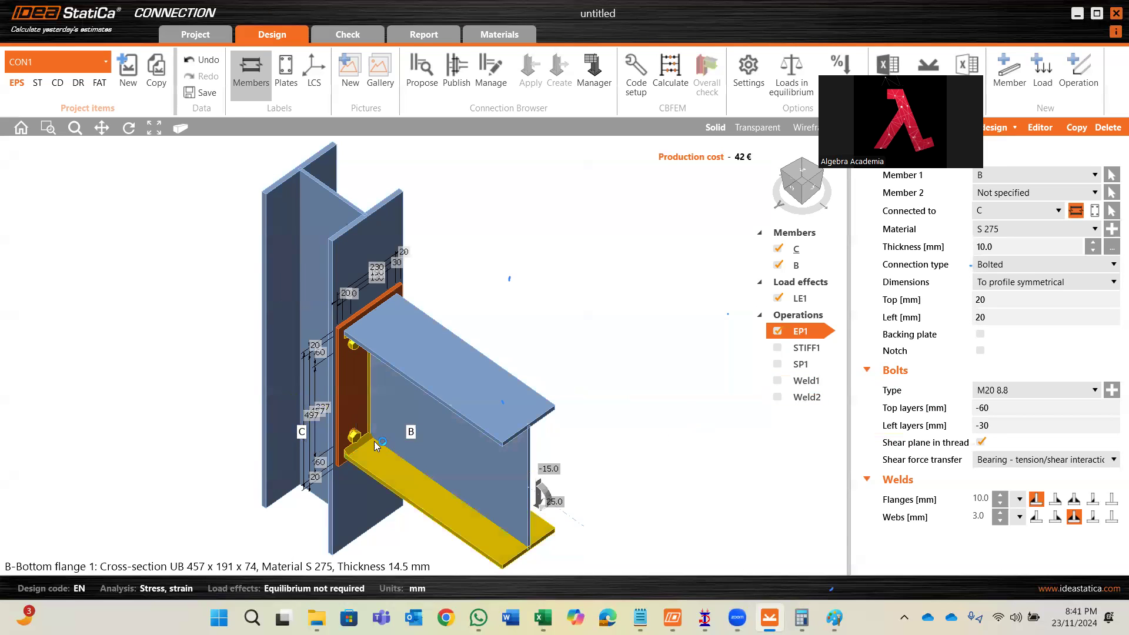
{"action": "scroll", "coordinate": [374, 441], "scroll_direction": "up", "scroll_amount": 4}
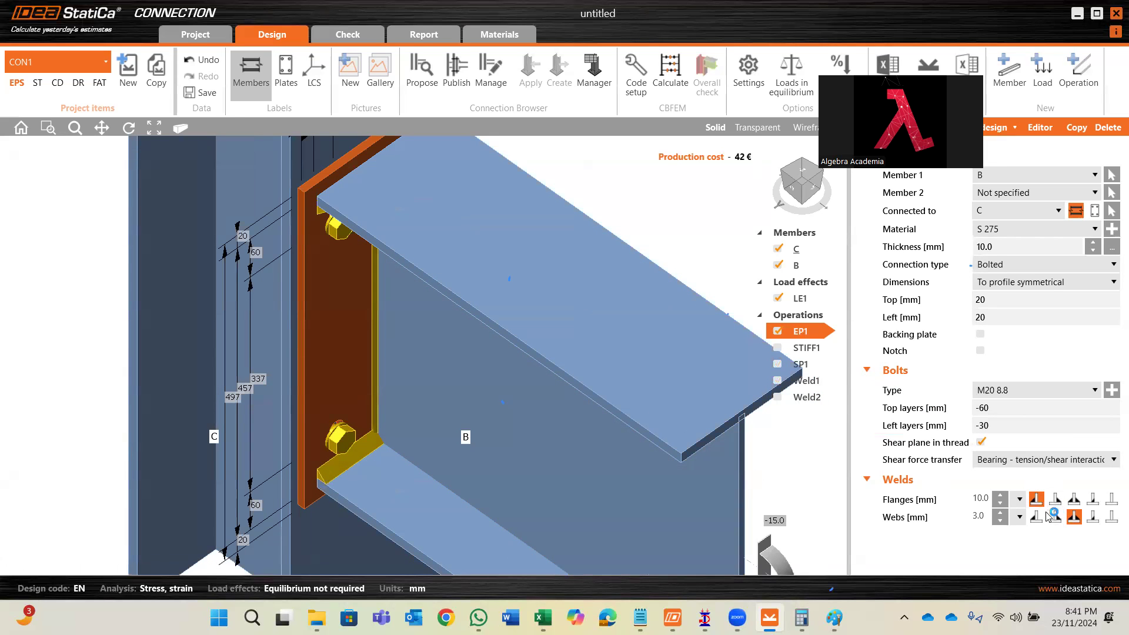
{"action": "left_click", "coordinate": [1075, 499]}
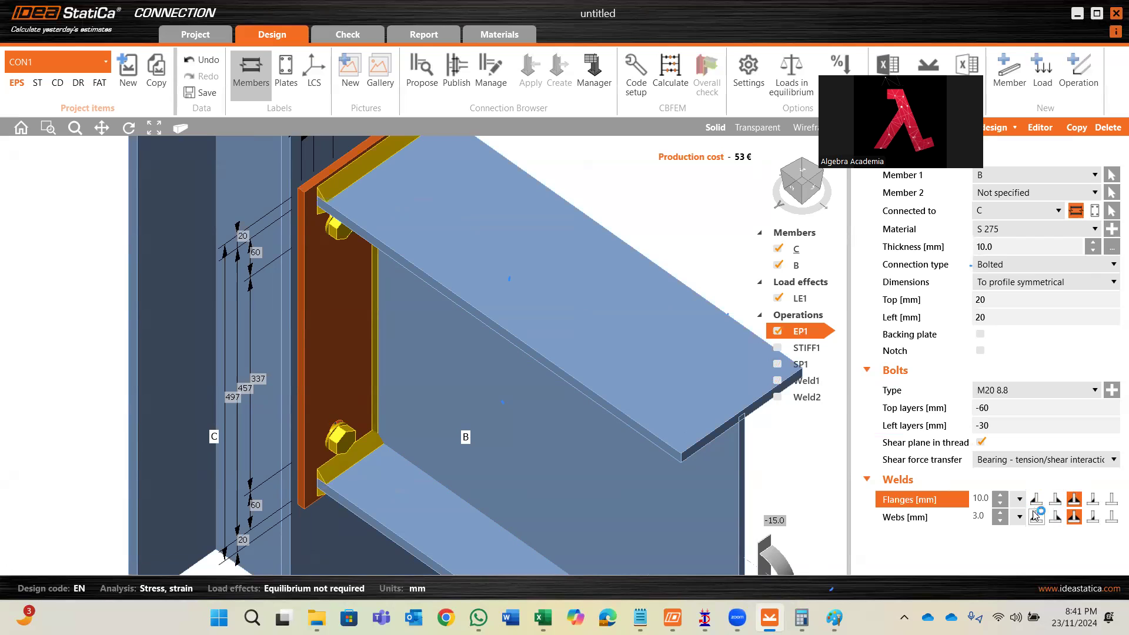
{"action": "left_click", "coordinate": [977, 501]}
{"action": "type", "text": "5"}
{"action": "key", "text": "Tab"}
{"action": "type", "text": "5"}
{"action": "key", "text": "Return"}
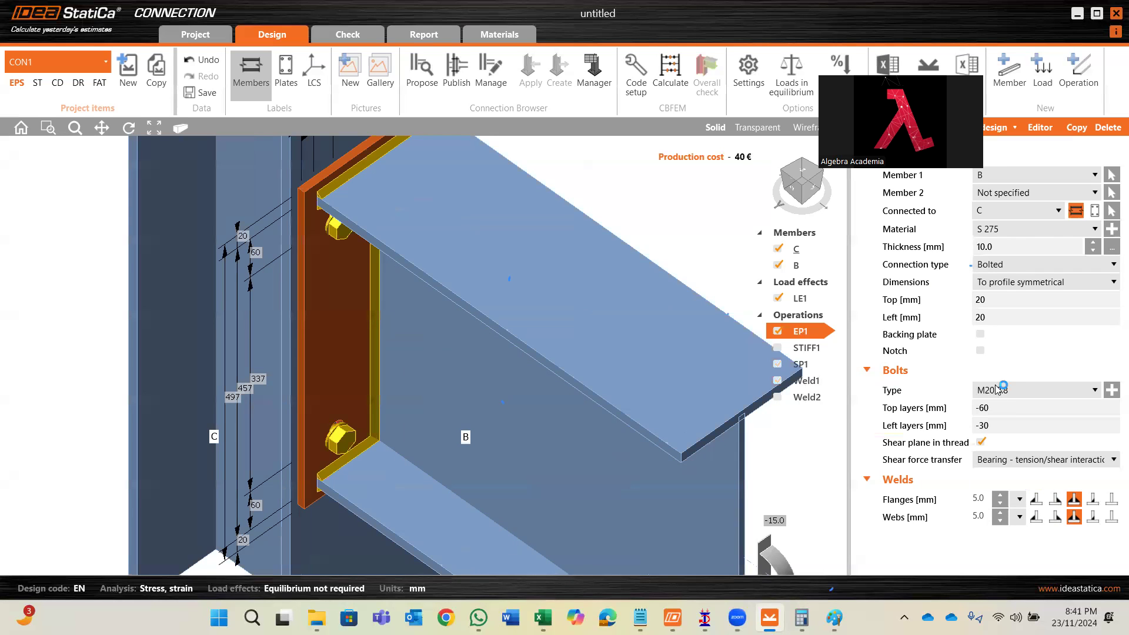
- Open load effect LE1, look up the beam 6 design forces on Sheet3 of the Excel workbook Book1, and return to IDEA StatiCa
{"action": "left_click", "coordinate": [819, 301]}
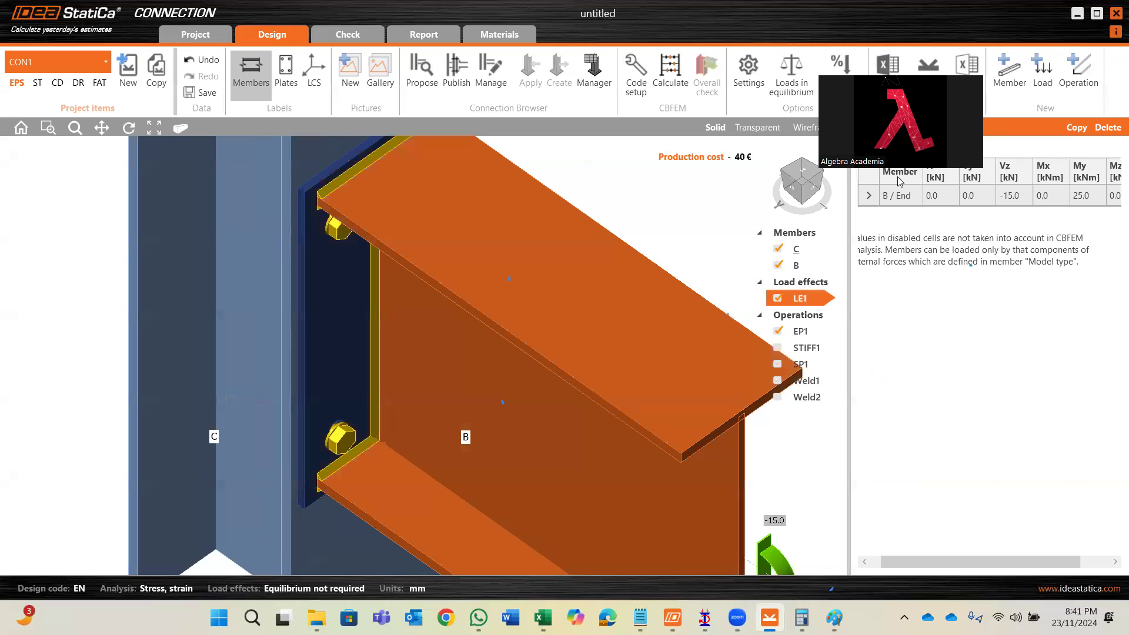
{"action": "left_click", "coordinate": [943, 194]}
{"action": "scroll", "coordinate": [741, 411], "scroll_direction": "down", "scroll_amount": 4}
{"action": "middle_click_drag", "start_coordinate": [697, 358], "coordinate": [643, 339]}
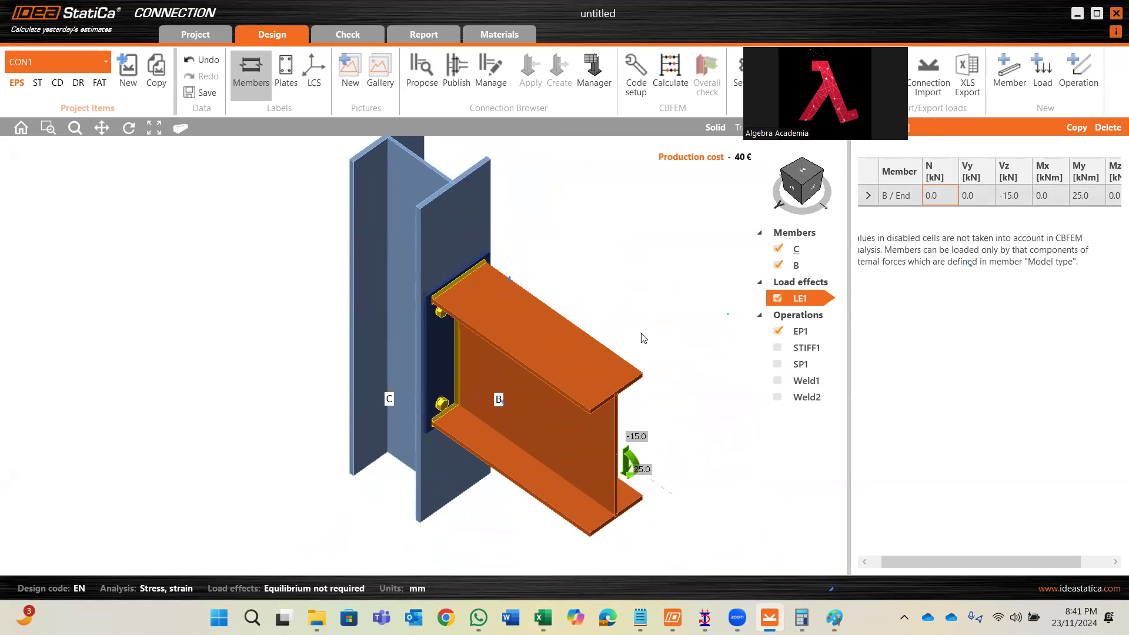
{"action": "left_click", "coordinate": [543, 618]}
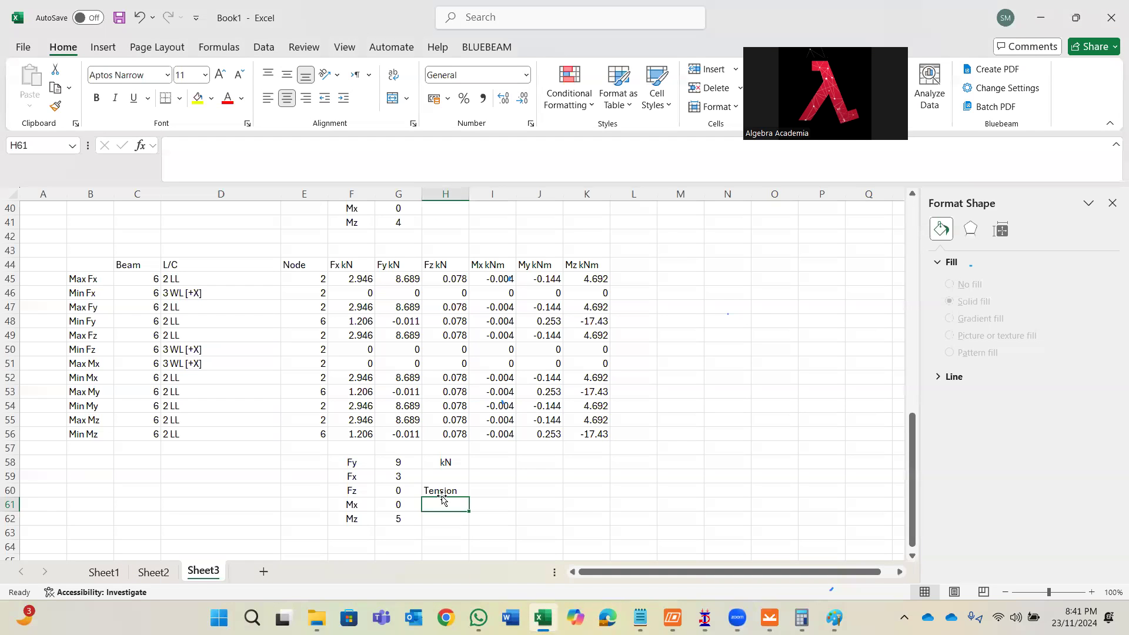
{"action": "left_click", "coordinate": [411, 467]}
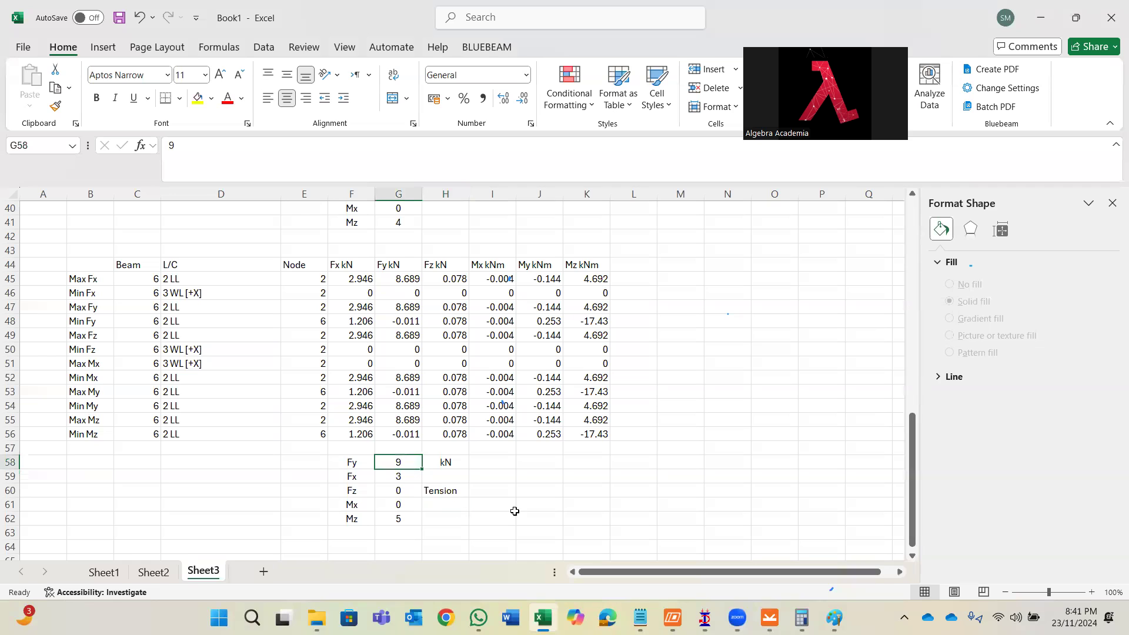
{"action": "left_click", "coordinate": [399, 489]}
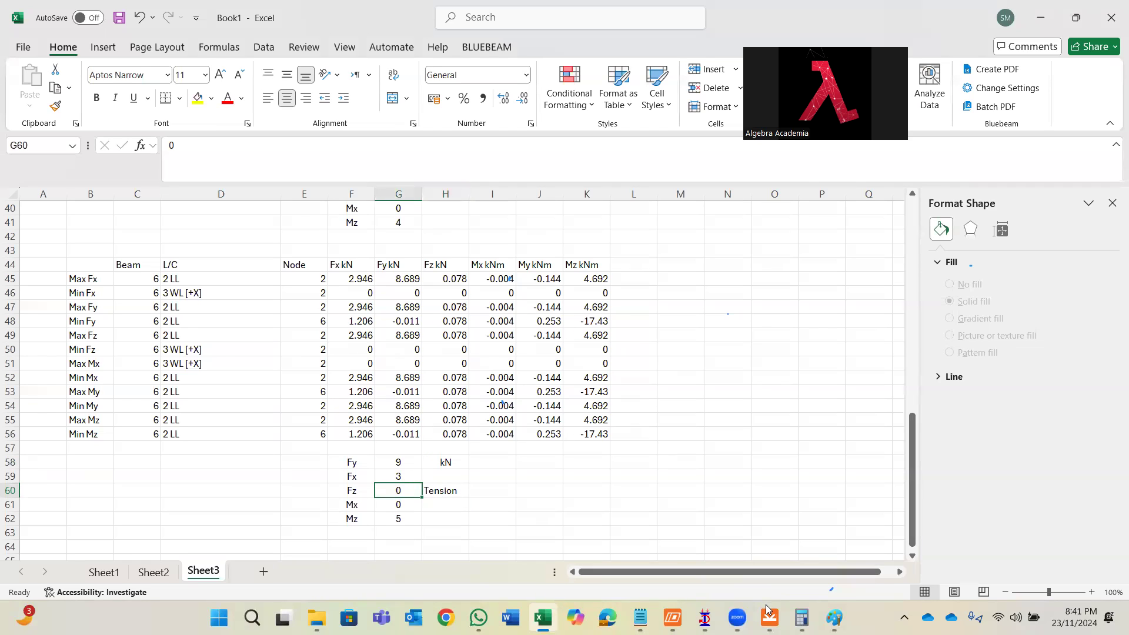
{"action": "mouse_move", "coordinate": [769, 614]}
{"action": "left_click", "coordinate": [775, 542]}
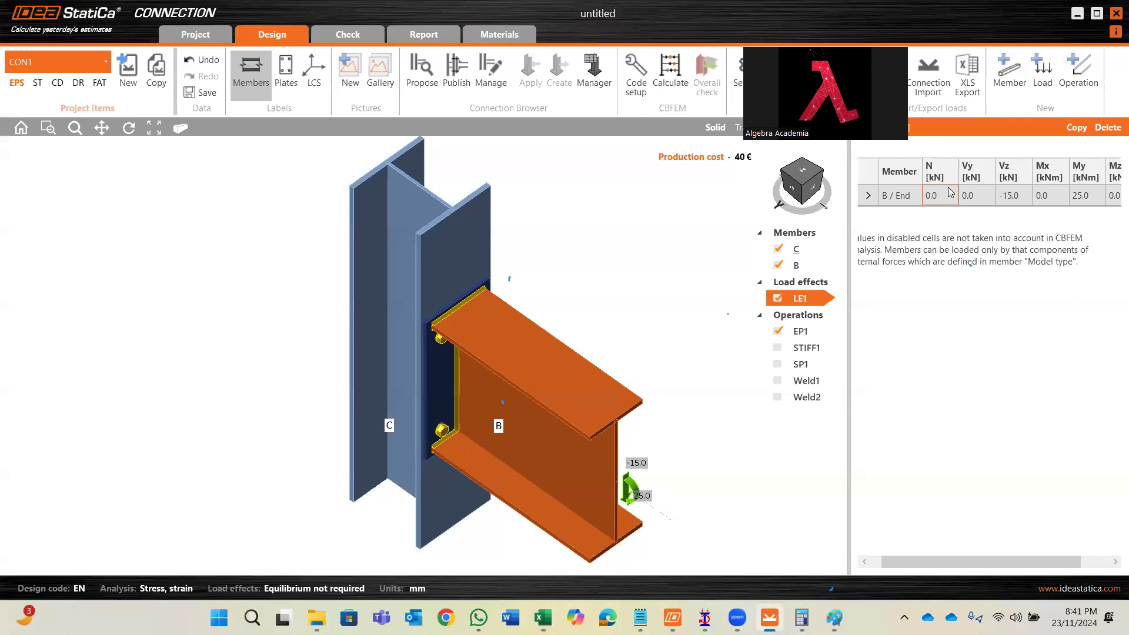
- Set the shear force Vy at the end of beam B in load effect LE1 to 9 kN
{"action": "double_click", "coordinate": [973, 194]}
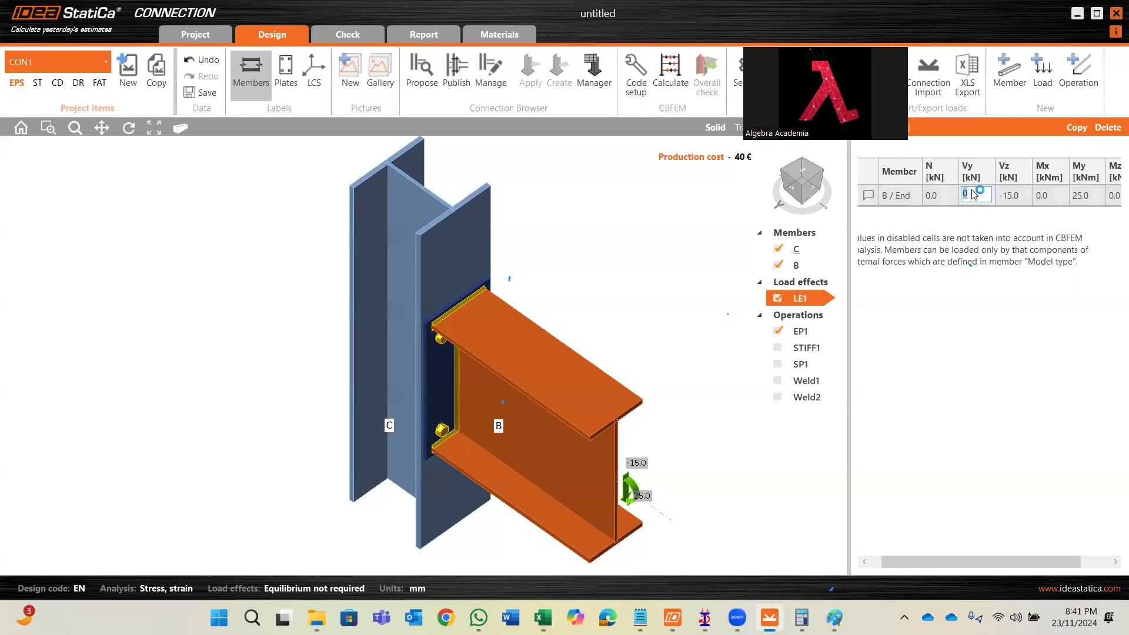
{"action": "type", "text": "-"}
{"action": "key", "text": "BackSpace"}
{"action": "type", "text": "9"}
{"action": "double_click", "coordinate": [1018, 193]}
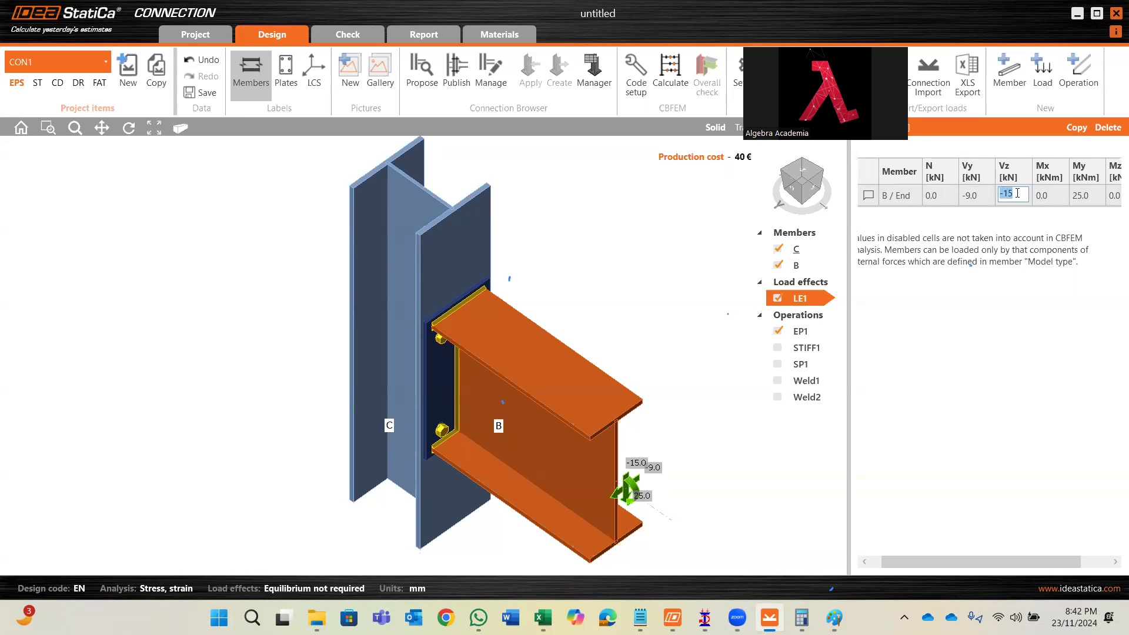
{"action": "scroll", "coordinate": [710, 479], "scroll_direction": "up", "scroll_amount": 4}
{"action": "middle_click_drag", "start_coordinate": [708, 476], "coordinate": [718, 393]}
{"action": "double_click", "coordinate": [987, 200]}
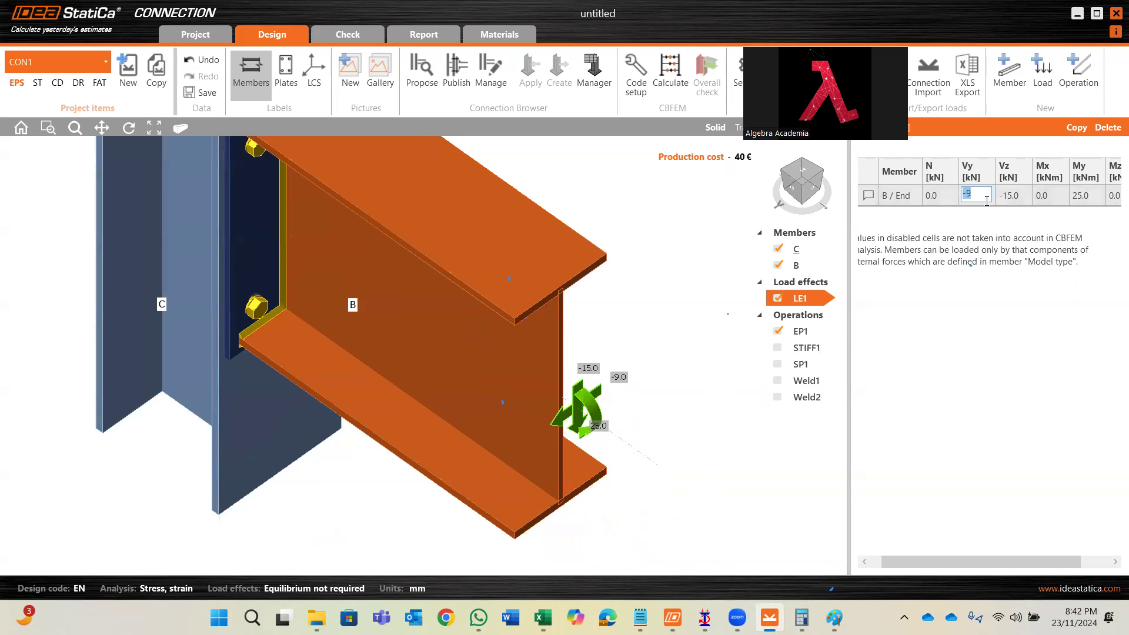
{"action": "type", "text": "9"}
- Set Vz to 3 kN and the bending moment My to 5 kNm for beam B in load effect LE1
{"action": "left_click", "coordinate": [1011, 197]}
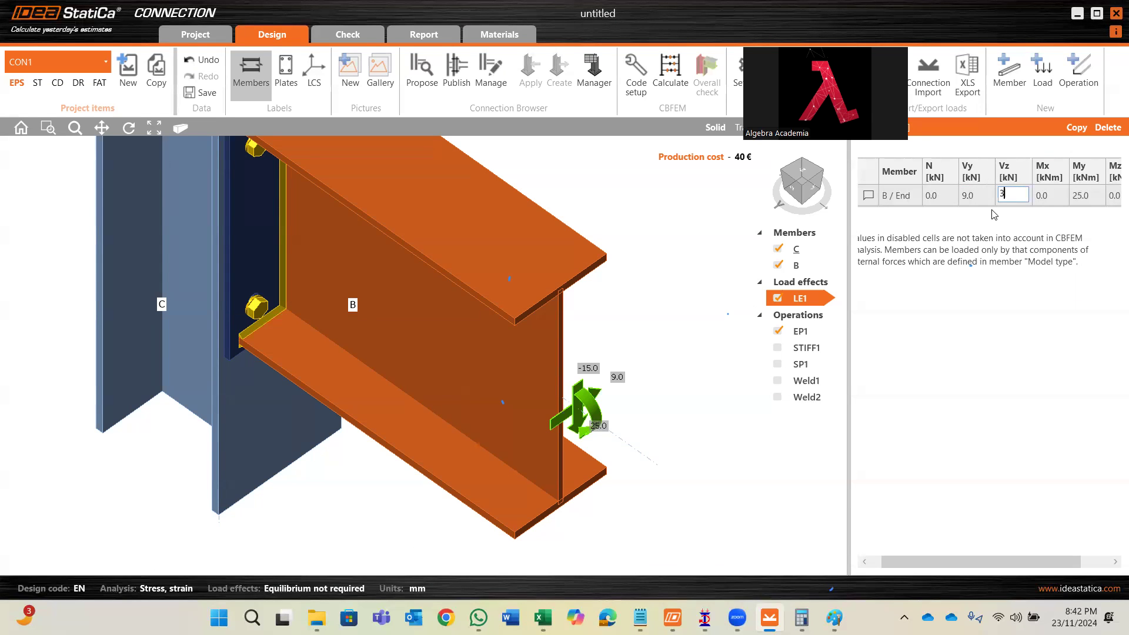
{"action": "left_click", "coordinate": [1091, 197]}
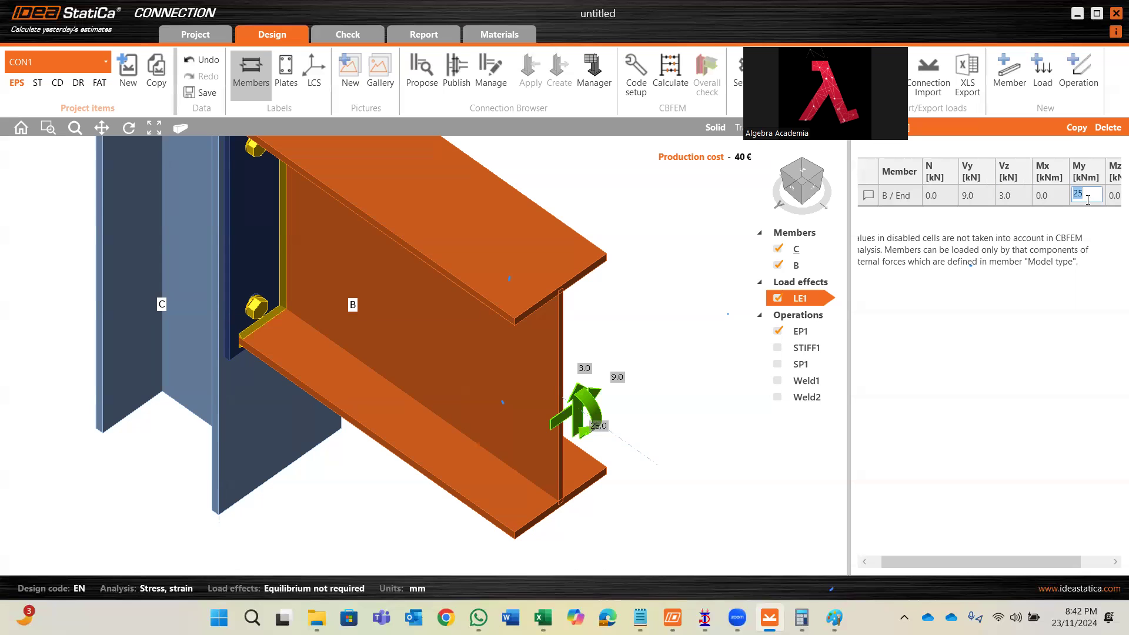
{"action": "type", "text": "5"}
{"action": "key", "text": "Tab"}
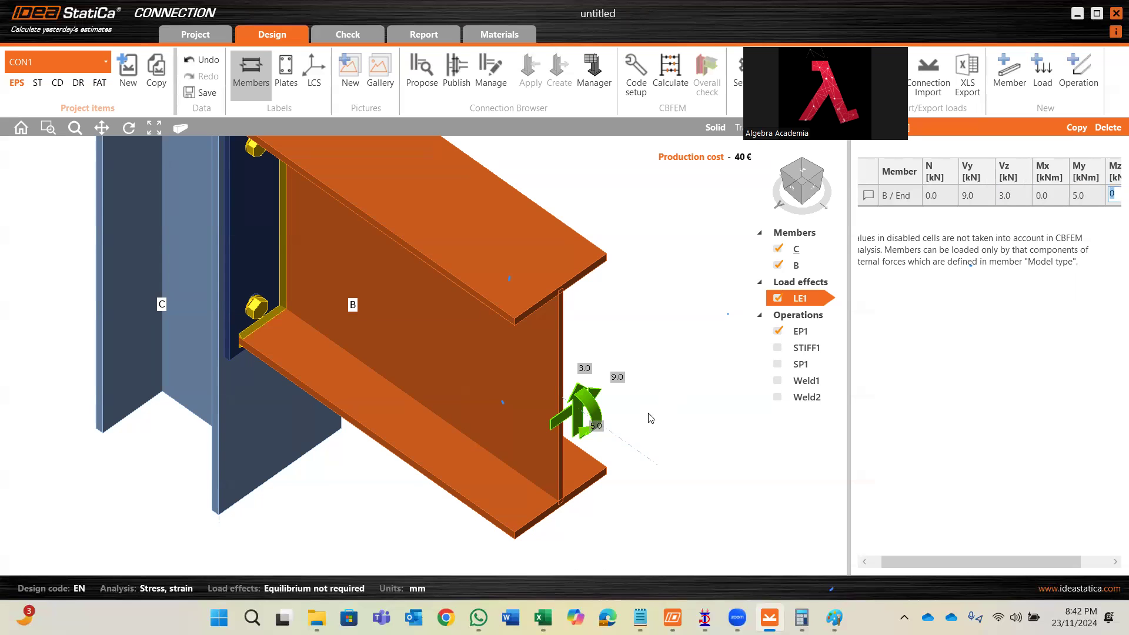
{"action": "scroll", "coordinate": [526, 388], "scroll_direction": "down", "scroll_amount": 5}
{"action": "scroll", "coordinate": [486, 295], "scroll_direction": "up", "scroll_amount": 4}
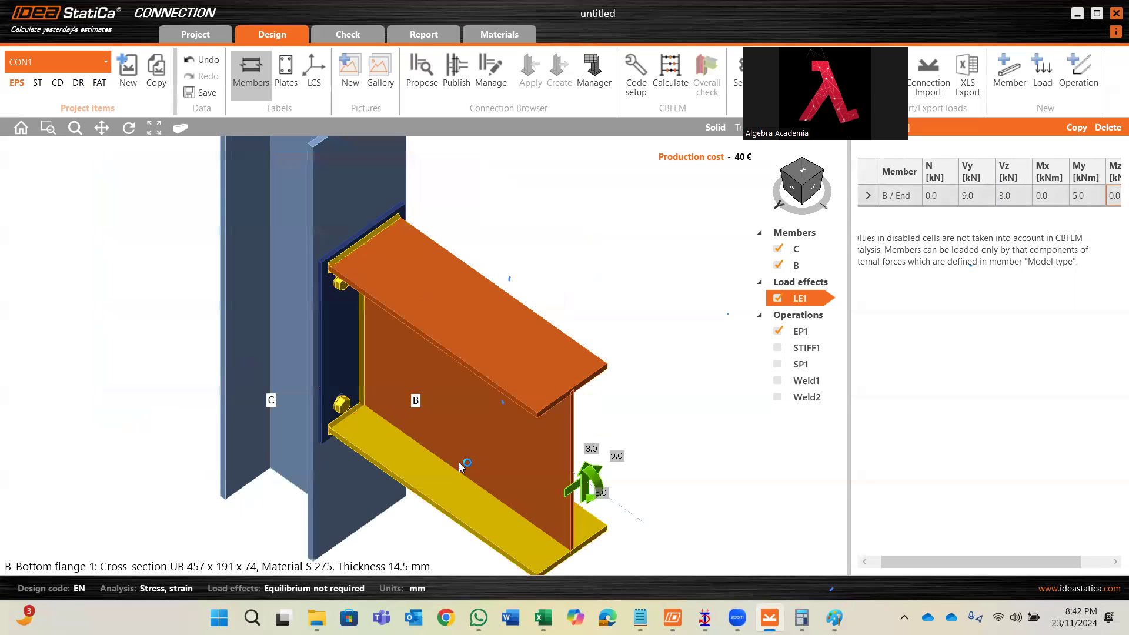
{"action": "scroll", "coordinate": [628, 516], "scroll_direction": "up", "scroll_amount": 3}
{"action": "scroll", "coordinate": [628, 516], "scroll_direction": "down", "scroll_amount": 5}
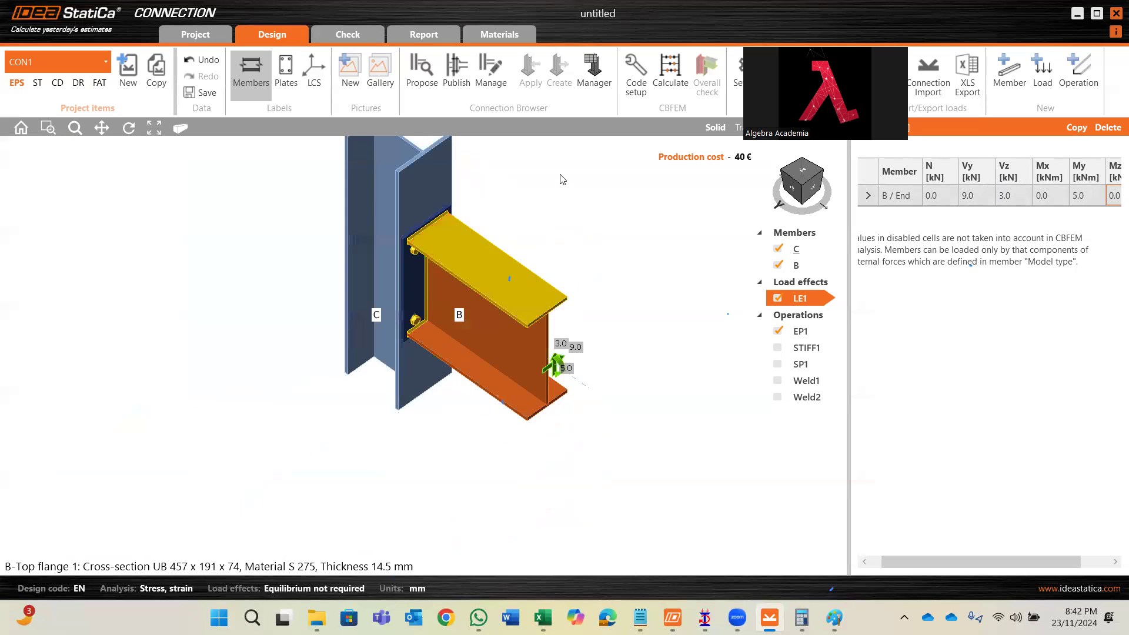
{"action": "scroll", "coordinate": [562, 179], "scroll_direction": "up", "scroll_amount": 3}
{"action": "scroll", "coordinate": [619, 144], "scroll_direction": "down", "scroll_amount": 2}
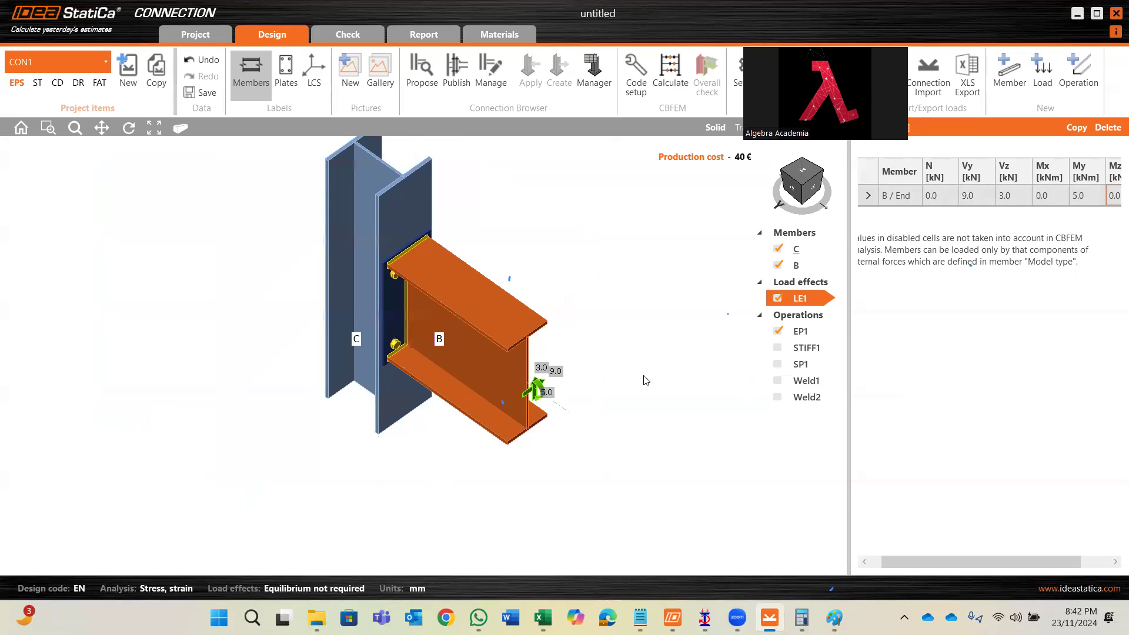
- Open end plate EP1 and set its thickness to 12 mm
{"action": "left_click", "coordinate": [806, 334]}
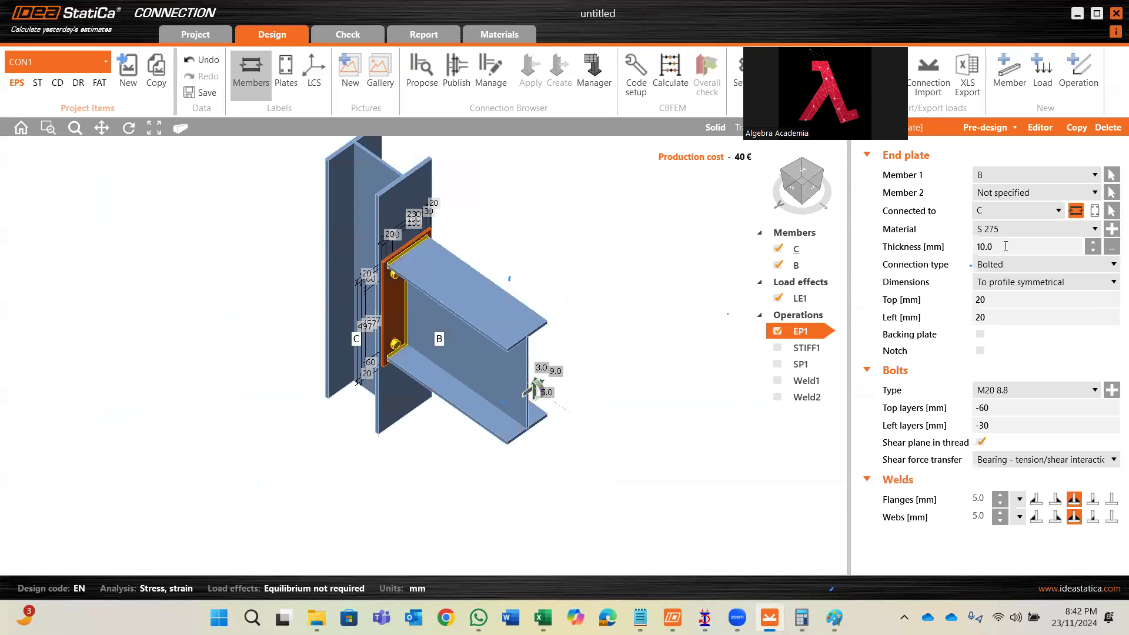
{"action": "left_click", "coordinate": [1006, 246]}
{"action": "type", "text": "12"}
{"action": "key", "text": "Return"}
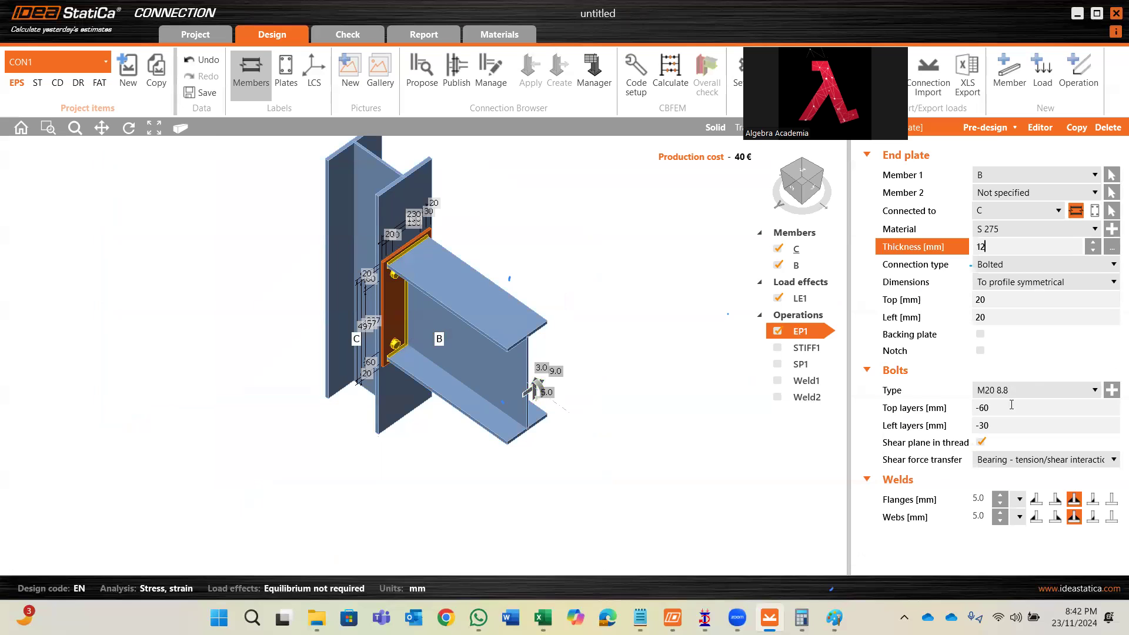
- Change EP1's bolt assembly to M12 8.8 and calculate the connection
{"action": "left_click", "coordinate": [1111, 391]}
{"action": "left_click", "coordinate": [643, 94]}
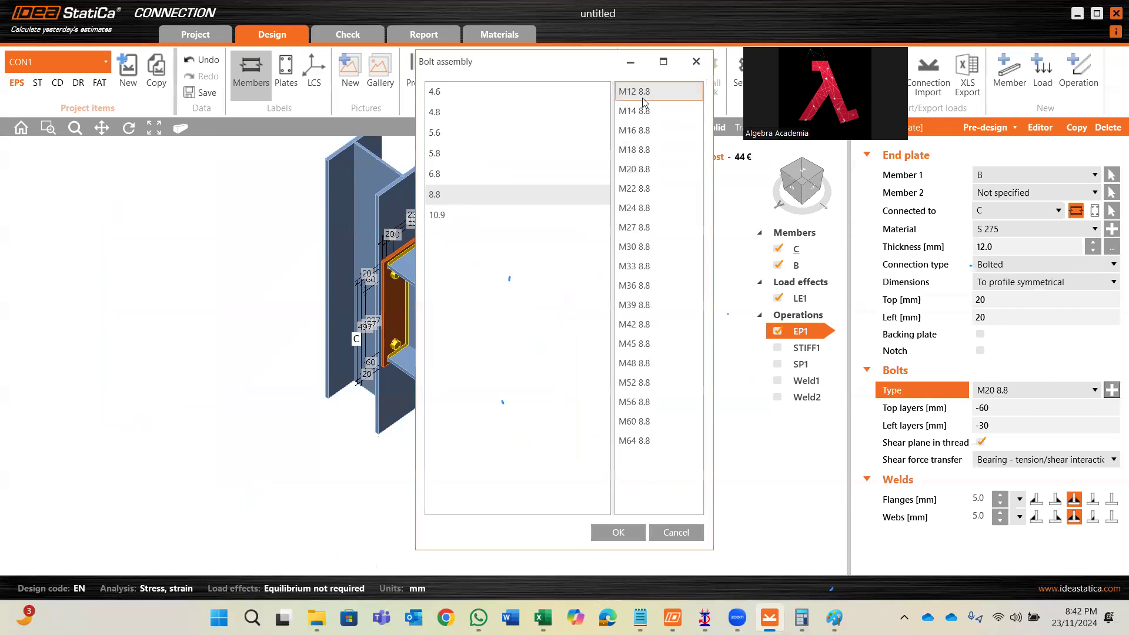
{"action": "left_click", "coordinate": [623, 530]}
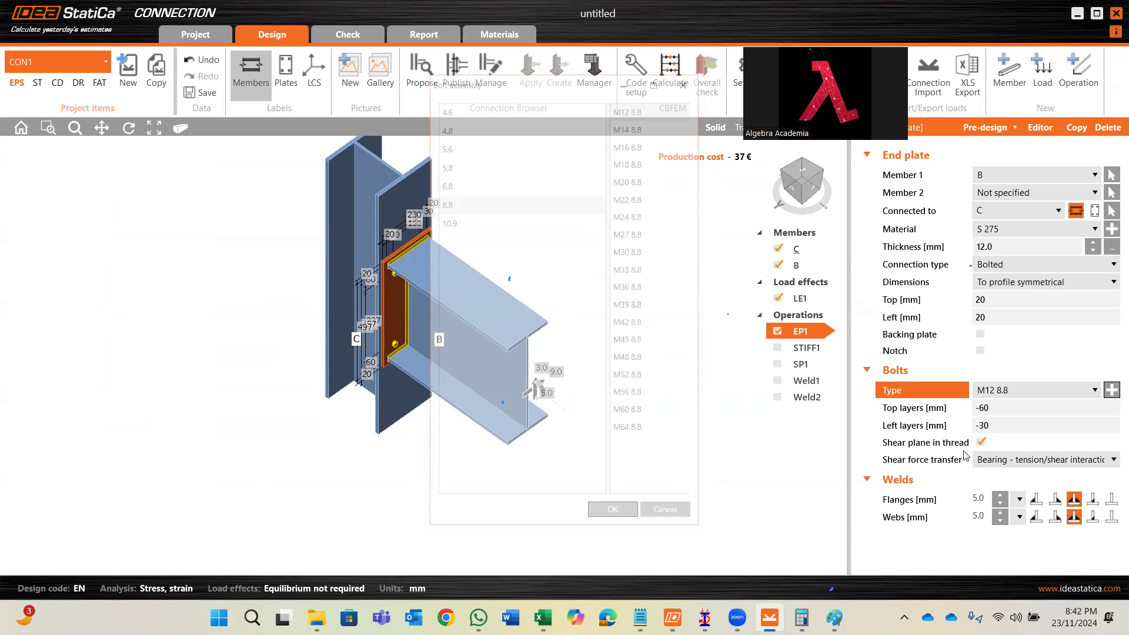
{"action": "left_click", "coordinate": [1001, 407]}
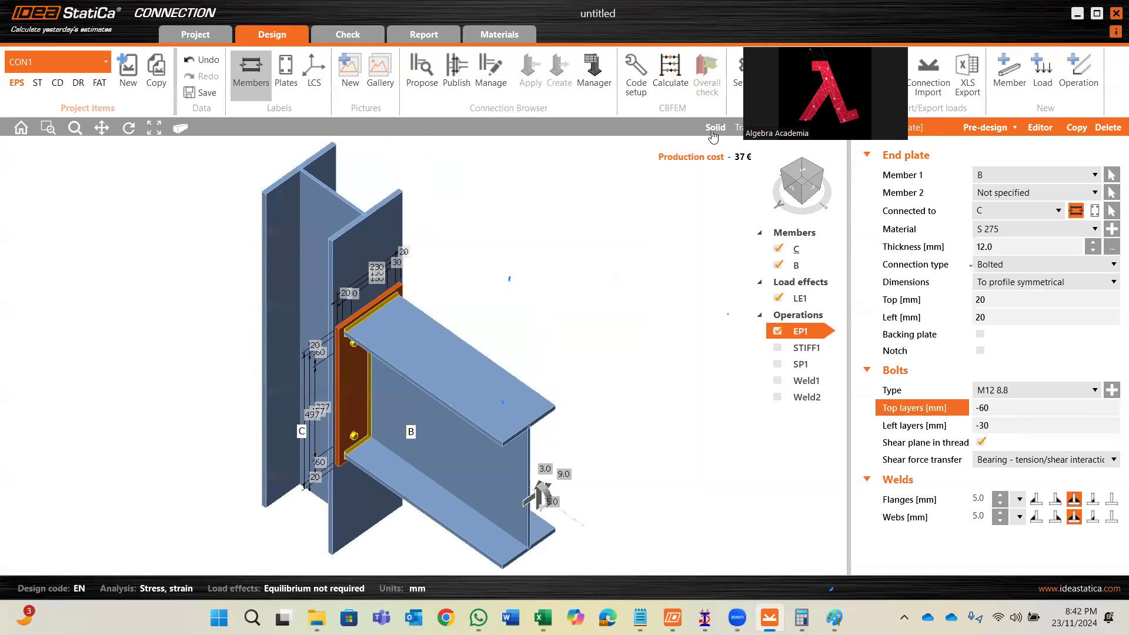
{"action": "left_click", "coordinate": [671, 74]}
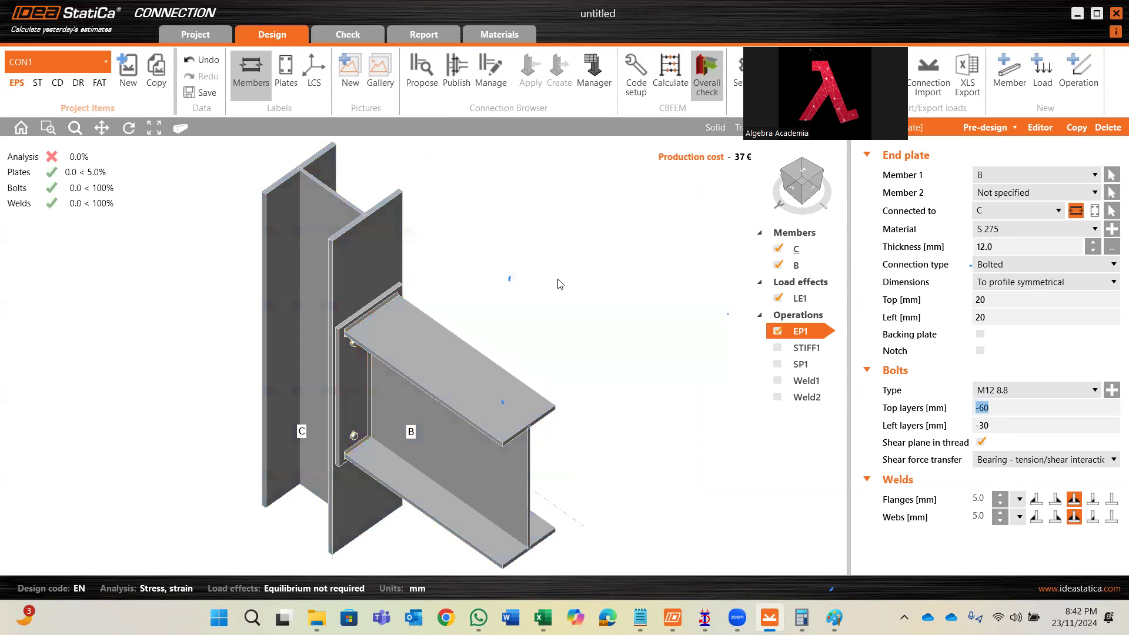
- Activate the general weld Weld1, try activating Weld2 as well, and recalculate the connection with only Weld1 active
{"action": "left_click", "coordinate": [803, 382]}
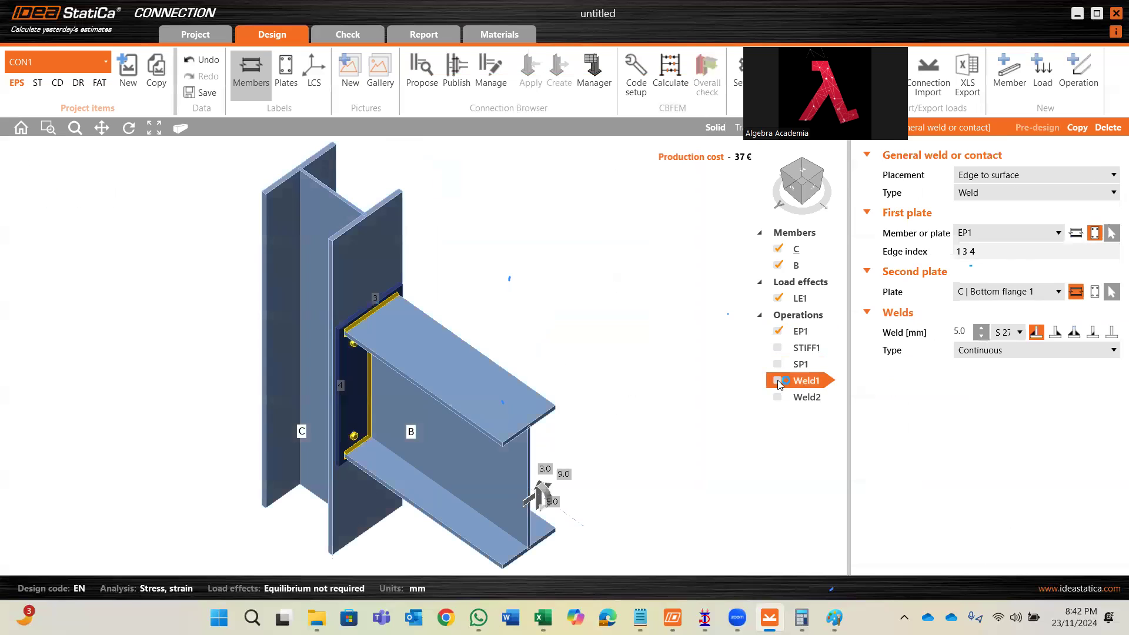
{"action": "left_click", "coordinate": [778, 397]}
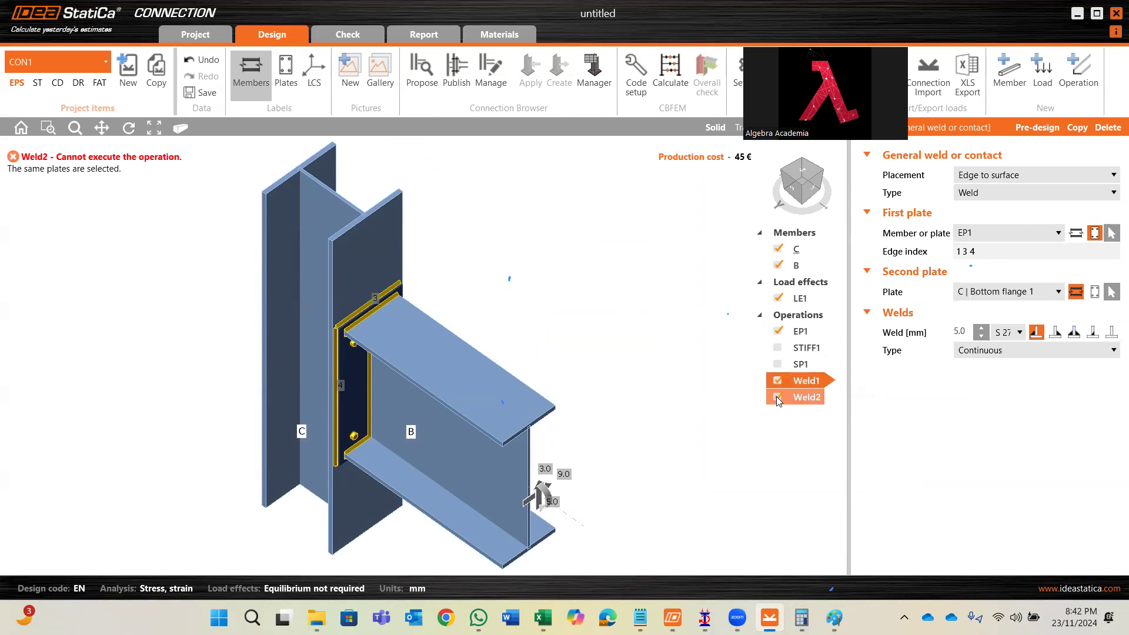
{"action": "left_click", "coordinate": [671, 72]}
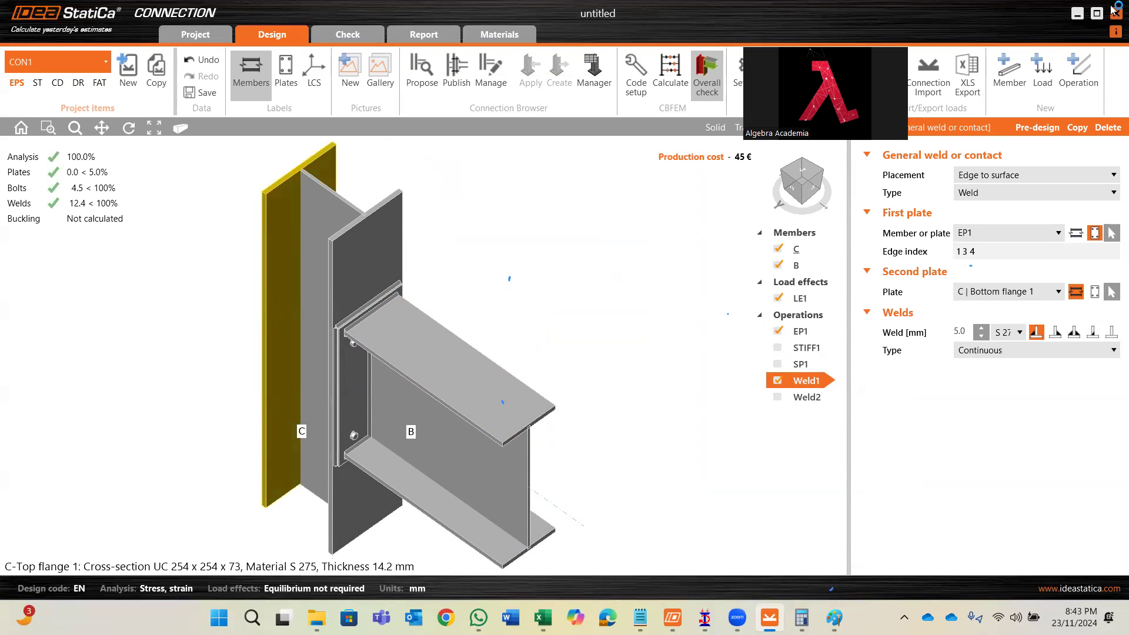
- Deactivate Weld1 to compare the end plate's edges on the column flange, and reactivate it
{"action": "left_click", "coordinate": [777, 380]}
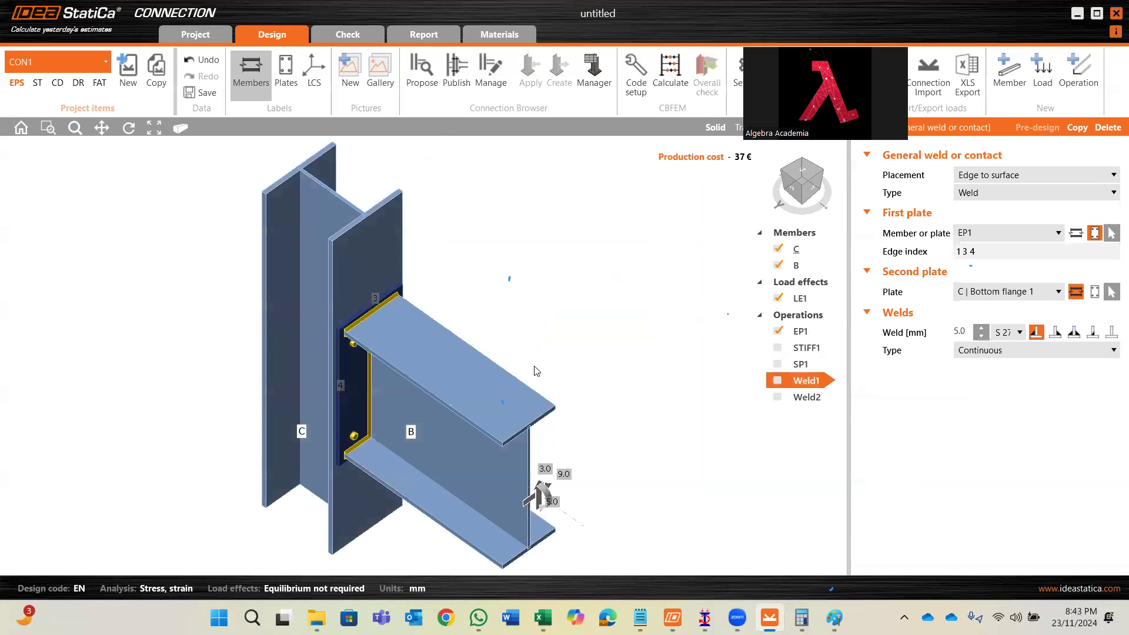
{"action": "scroll", "coordinate": [341, 348], "scroll_direction": "up", "scroll_amount": 4}
{"action": "scroll", "coordinate": [346, 336], "scroll_direction": "down", "scroll_amount": 2}
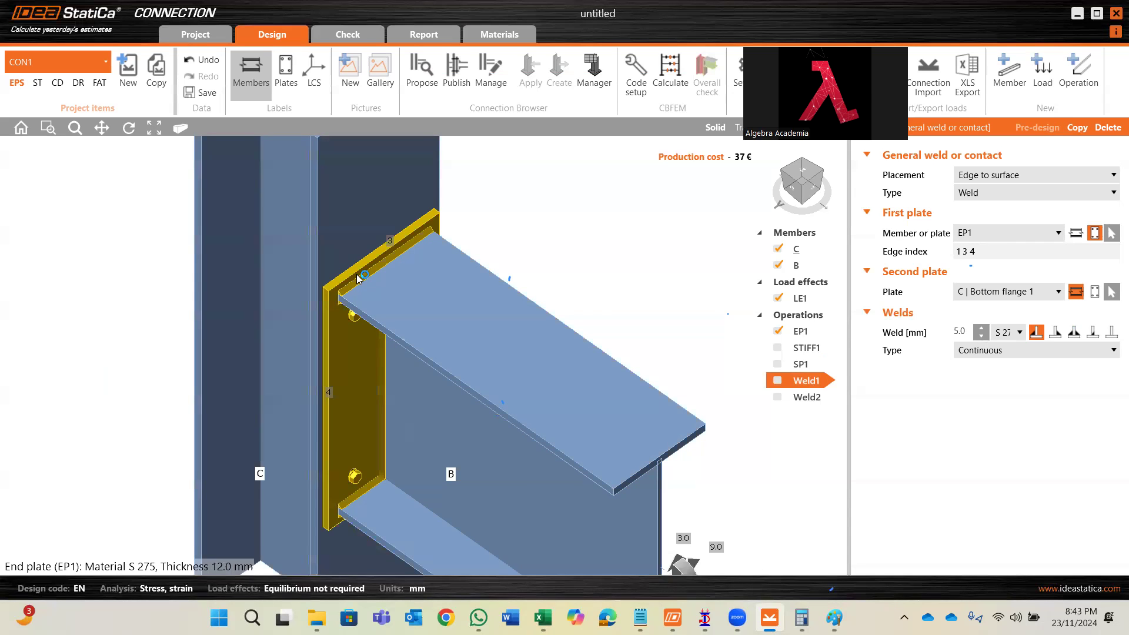
{"action": "left_click", "coordinate": [778, 381]}
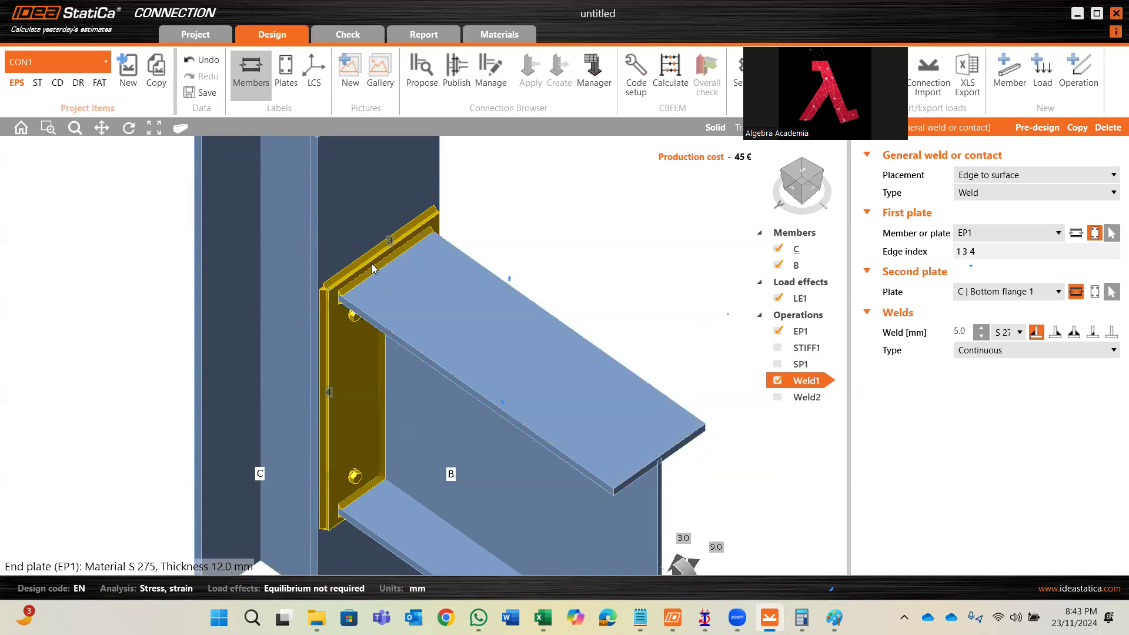
- Examine Weld1 along the end plate's edges on the column flange and recalculate the connection
{"action": "scroll", "coordinate": [348, 240], "scroll_direction": "down", "scroll_amount": 3}
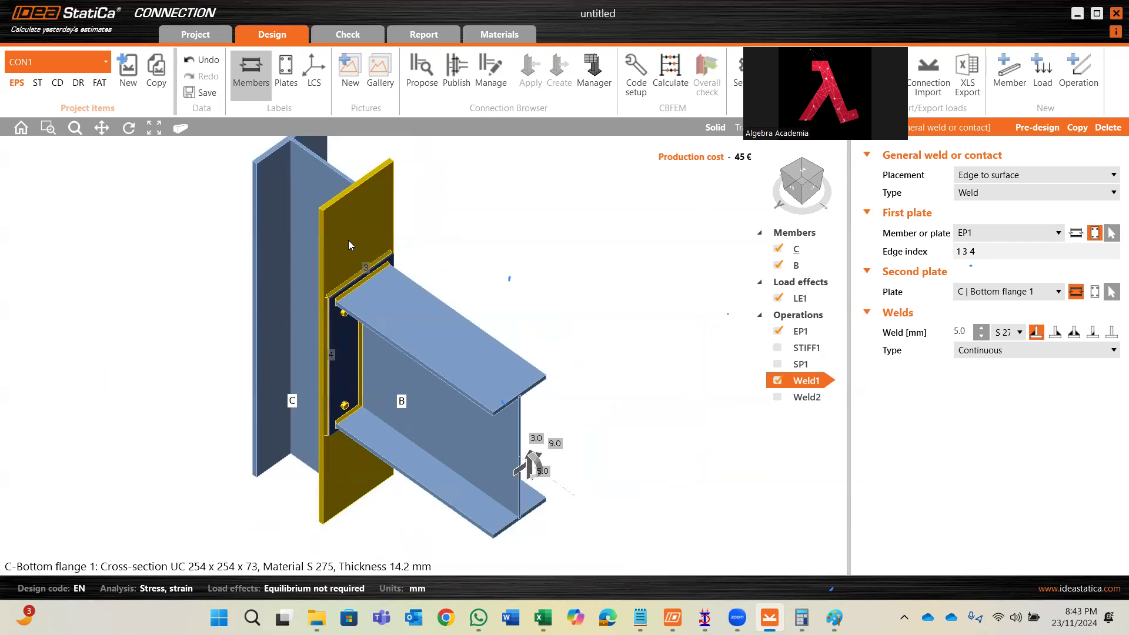
{"action": "scroll", "coordinate": [356, 260], "scroll_direction": "up", "scroll_amount": 5}
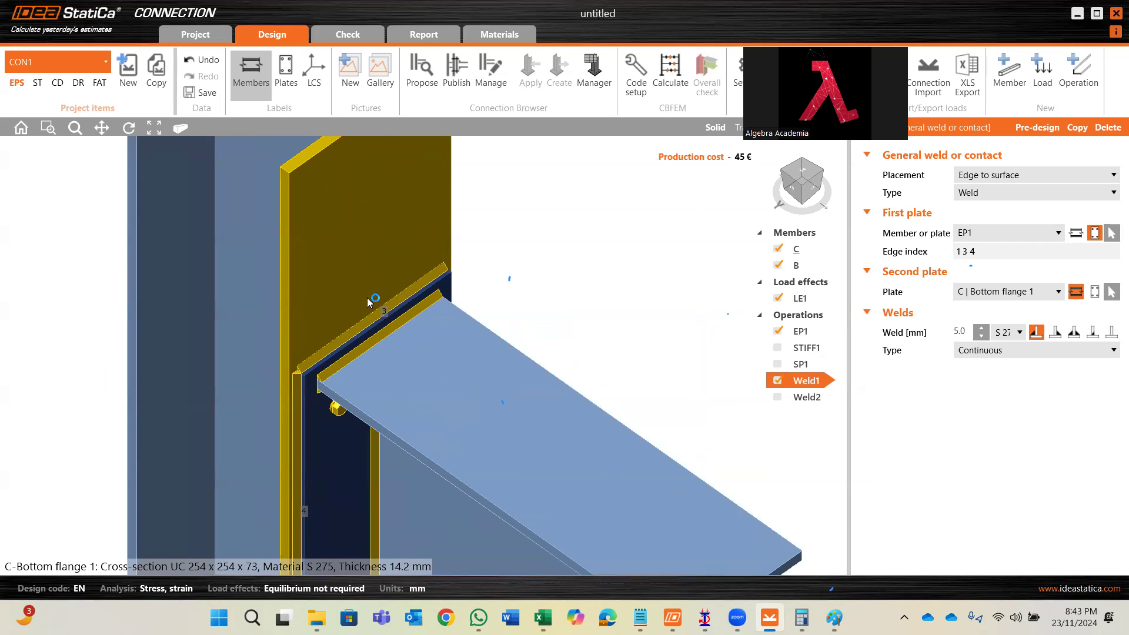
{"action": "scroll", "coordinate": [367, 329], "scroll_direction": "down", "scroll_amount": 3}
{"action": "scroll", "coordinate": [367, 362], "scroll_direction": "up", "scroll_amount": 2}
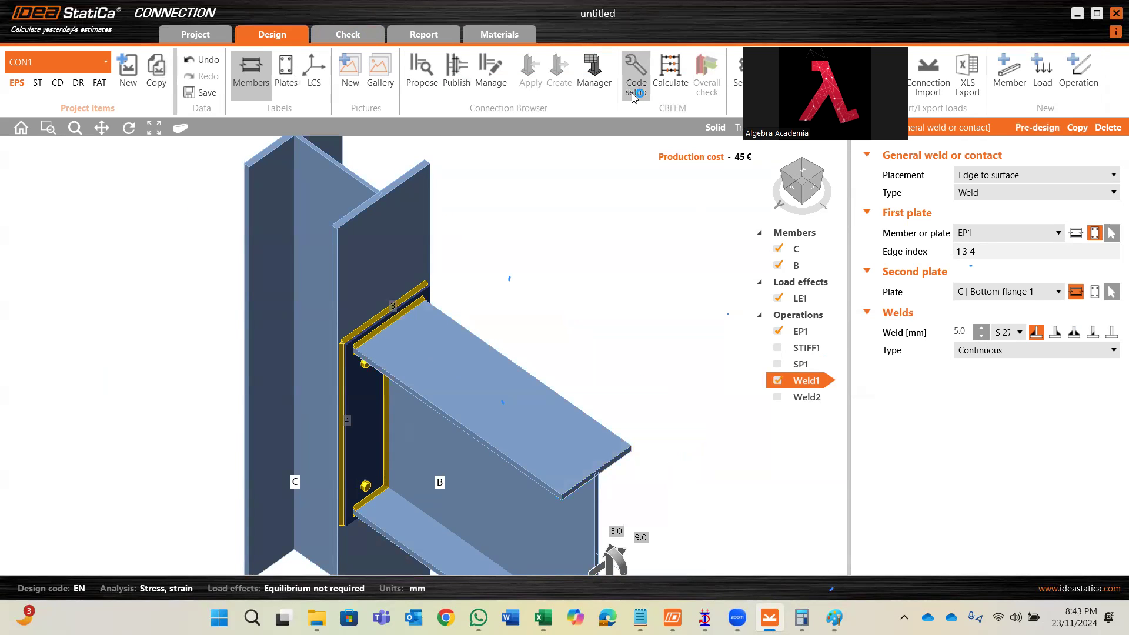
{"action": "left_click", "coordinate": [670, 73]}
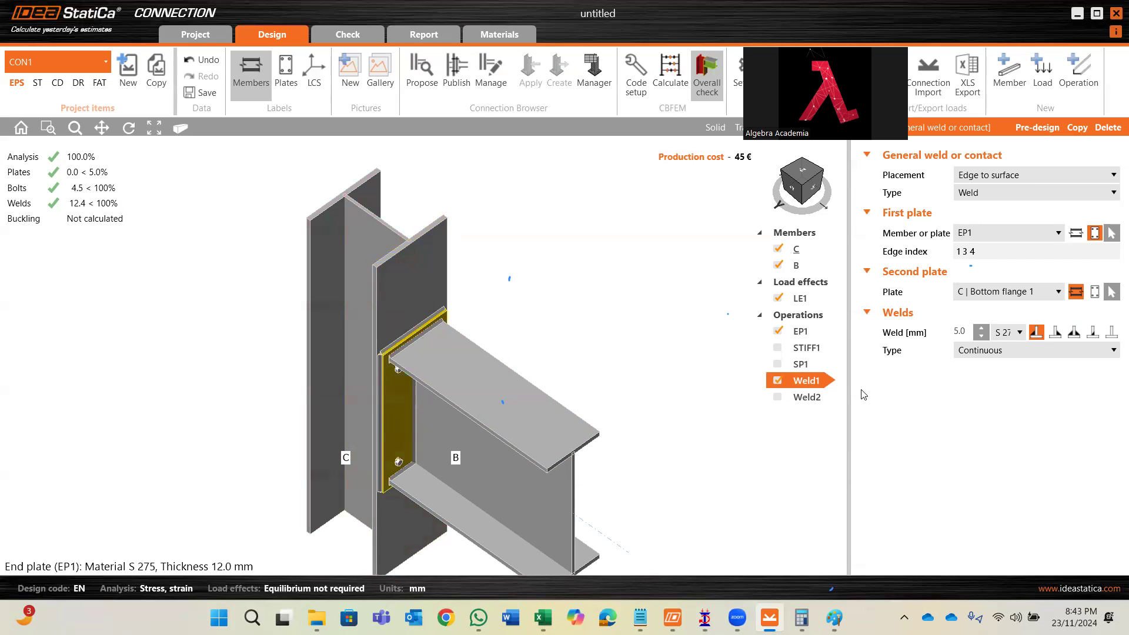
- Add a second bolt row to end plate EP1 by setting its top layers to -60 -20 mm
{"action": "left_click", "coordinate": [815, 332]}
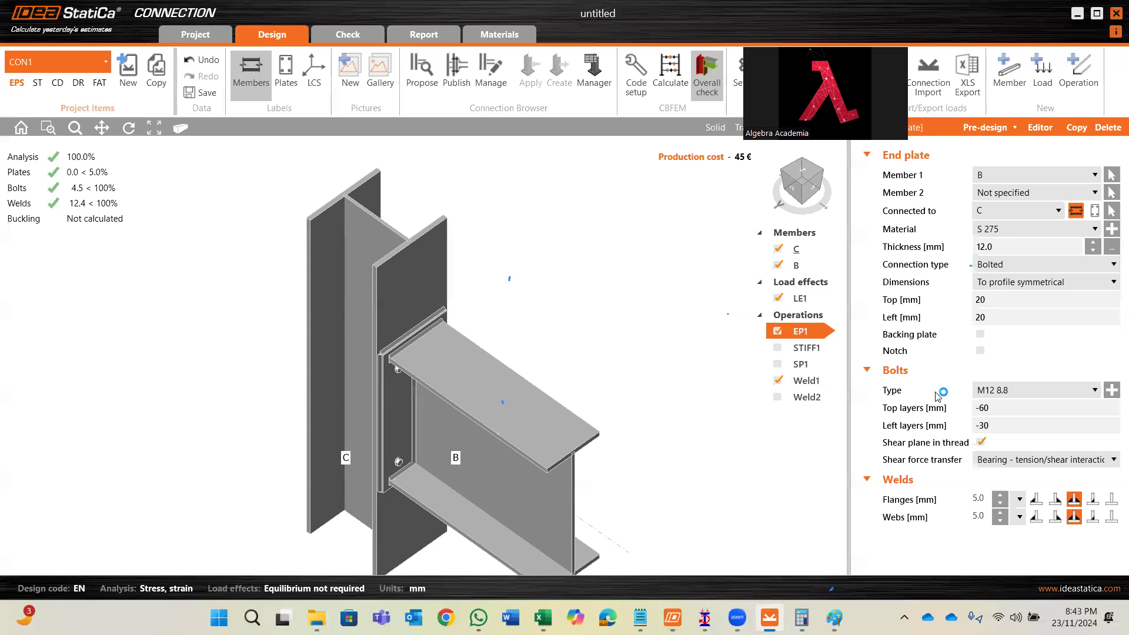
{"action": "left_click", "coordinate": [1030, 408]}
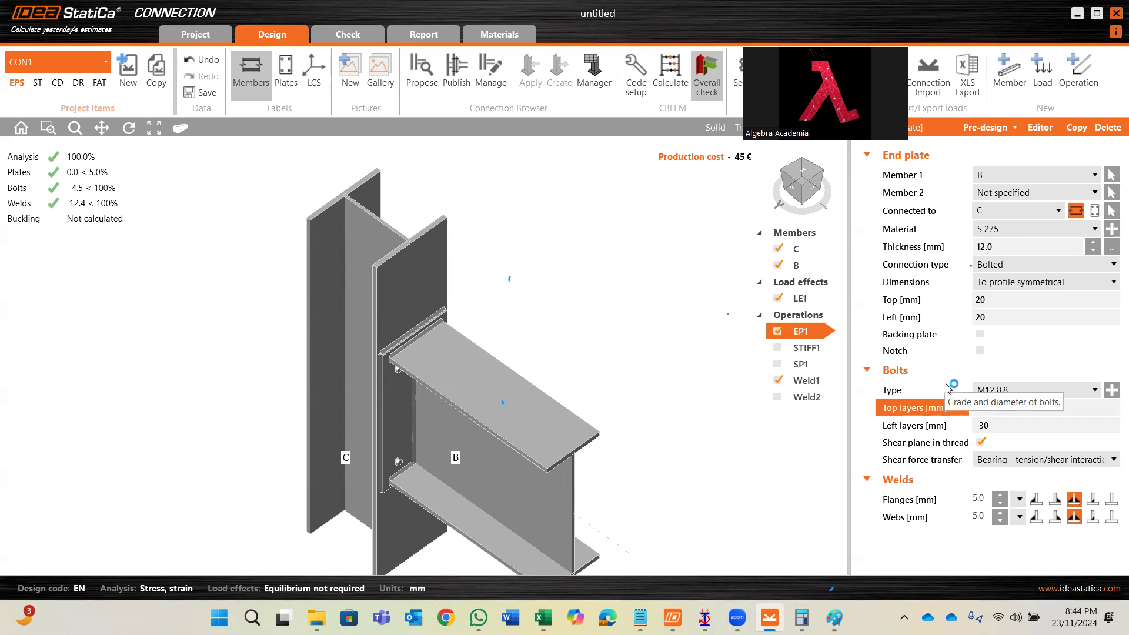
{"action": "key", "text": "Tab"}
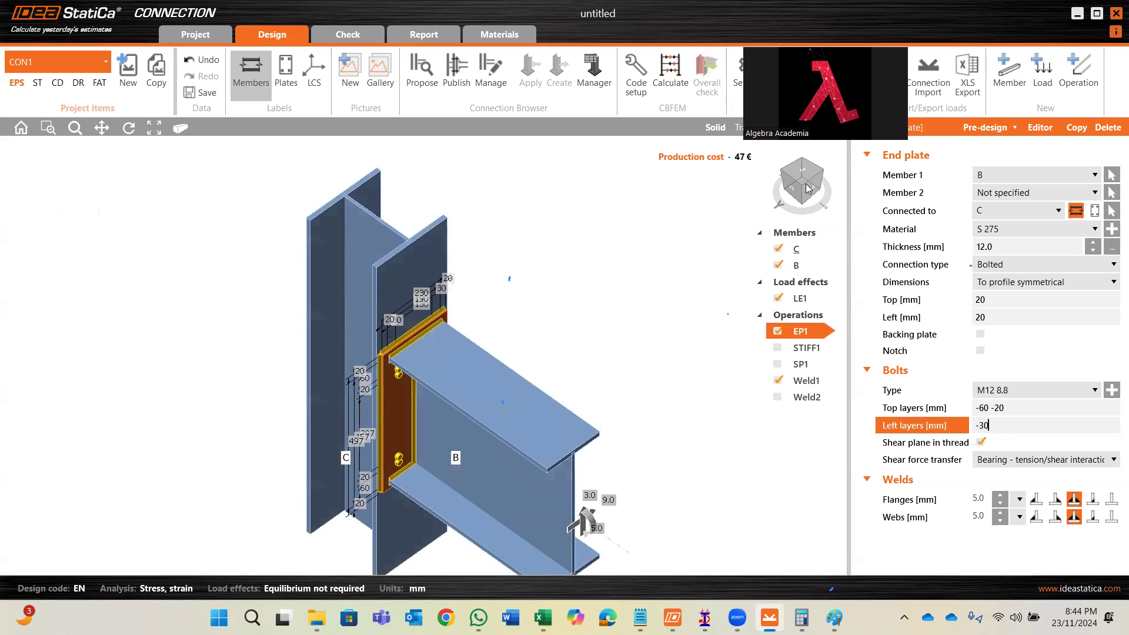
{"action": "left_click", "coordinate": [815, 193]}
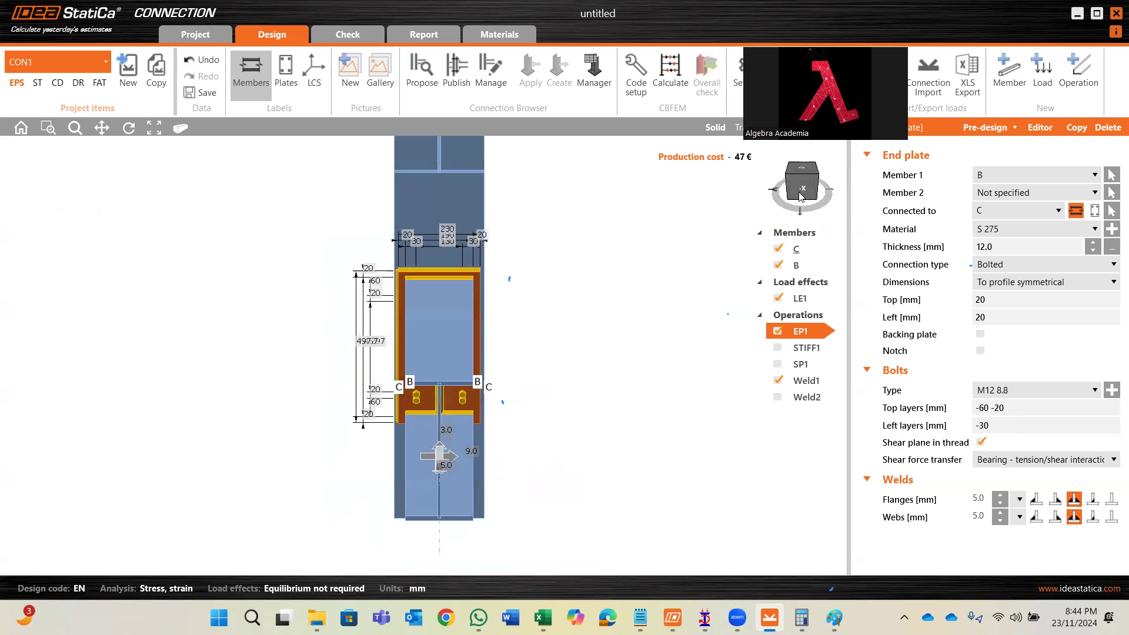
- Set EP1's top bolt layers to -60 -120 mm and examine the bolt spacing on the end plate
{"action": "left_click", "coordinate": [1036, 411]}
{"action": "left_click", "coordinate": [979, 392]}
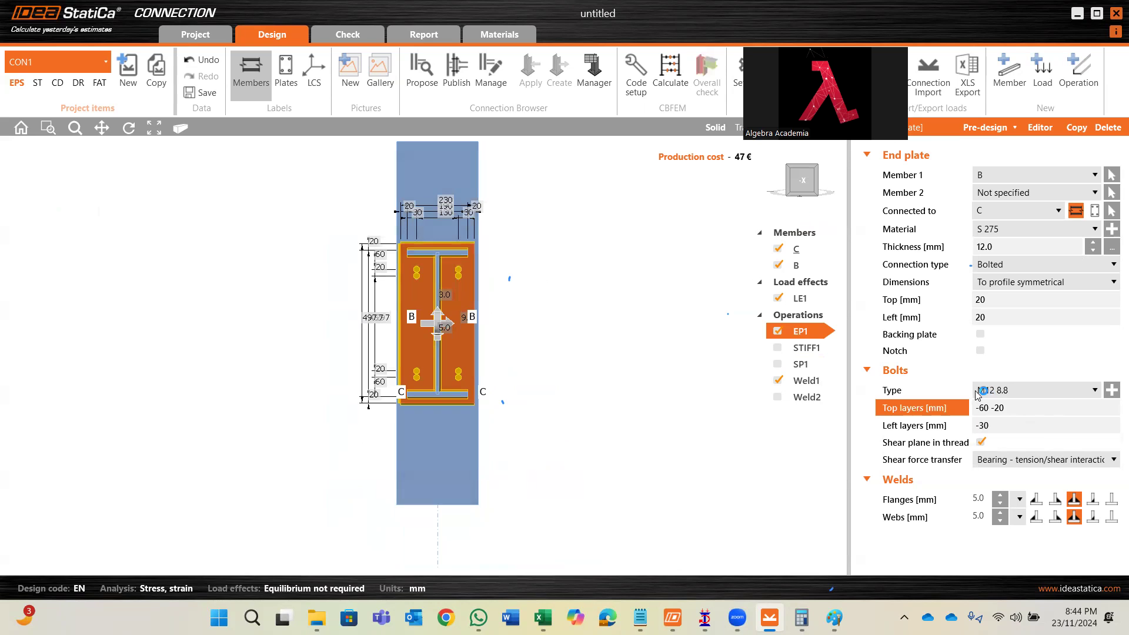
{"action": "type", "text": "-120"}
{"action": "left_click", "coordinate": [1000, 428]}
{"action": "scroll", "coordinate": [291, 327], "scroll_direction": "up", "scroll_amount": 3}
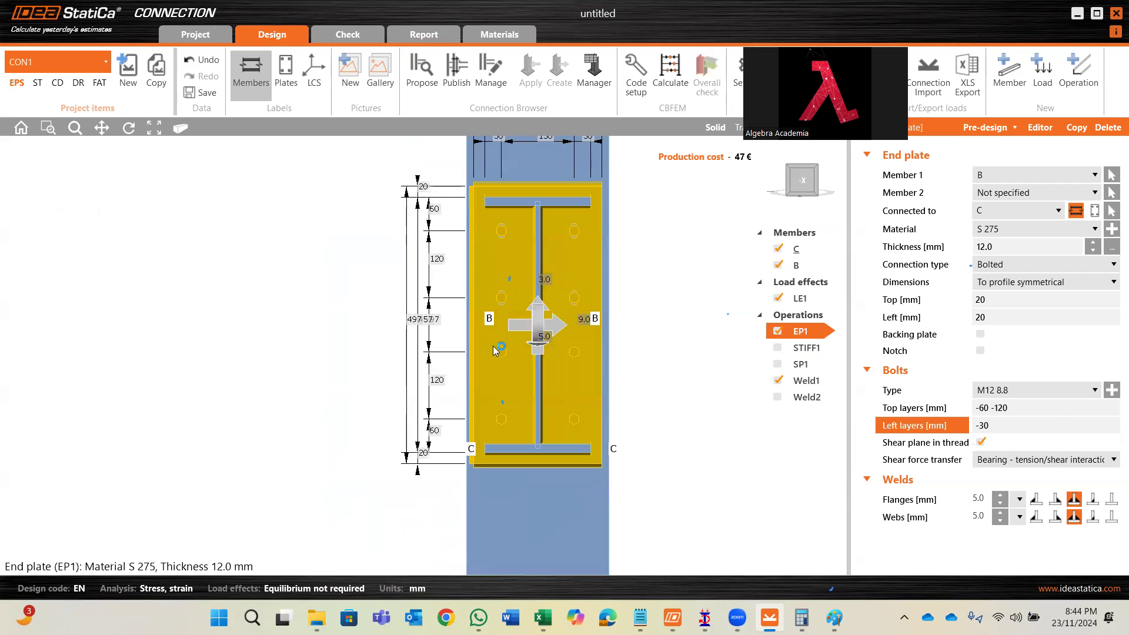
{"action": "scroll", "coordinate": [554, 308], "scroll_direction": "up", "scroll_amount": 3}
{"action": "scroll", "coordinate": [554, 308], "scroll_direction": "down", "scroll_amount": 3}
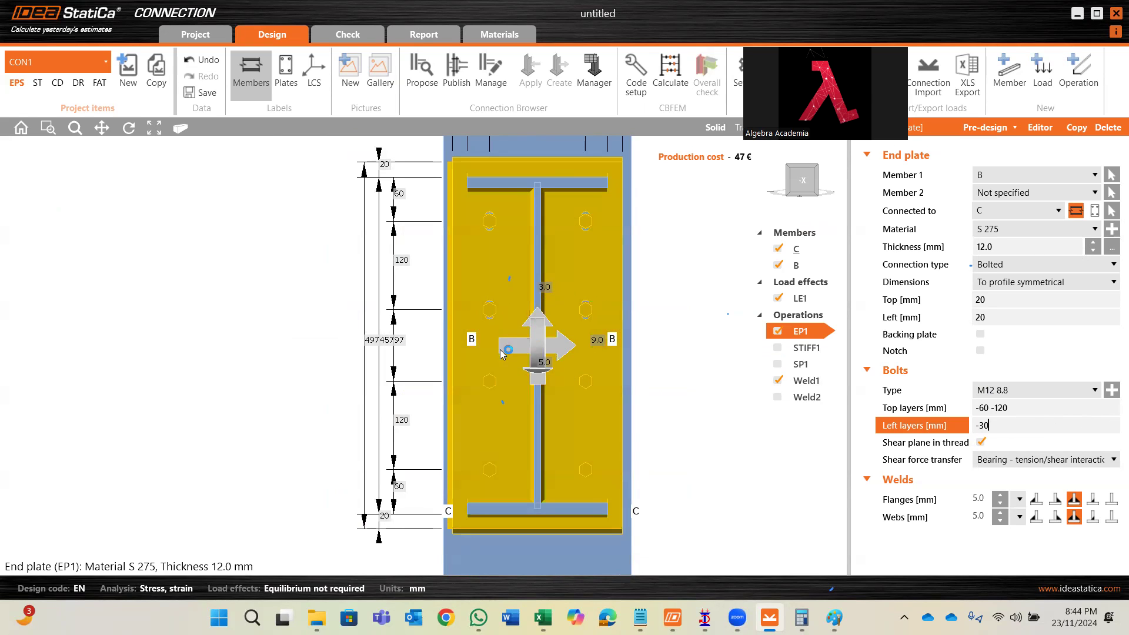
- Reduce the second bolt row spacing of EP1 by setting the top layers to -60 -110 mm
{"action": "left_click", "coordinate": [1038, 409]}
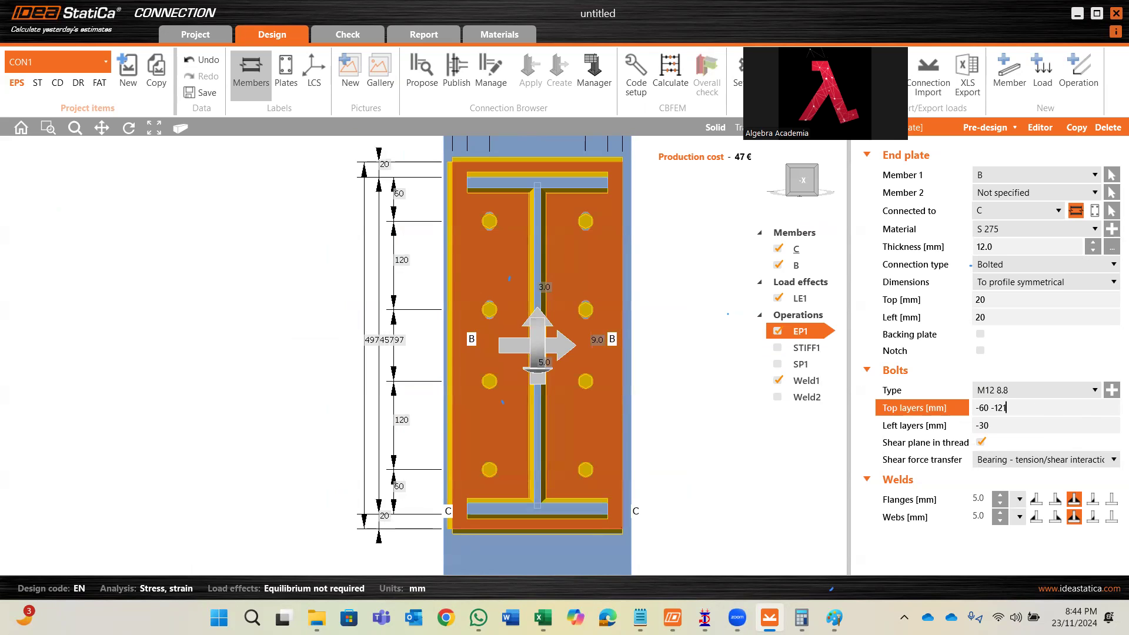
{"action": "key", "text": "Return"}
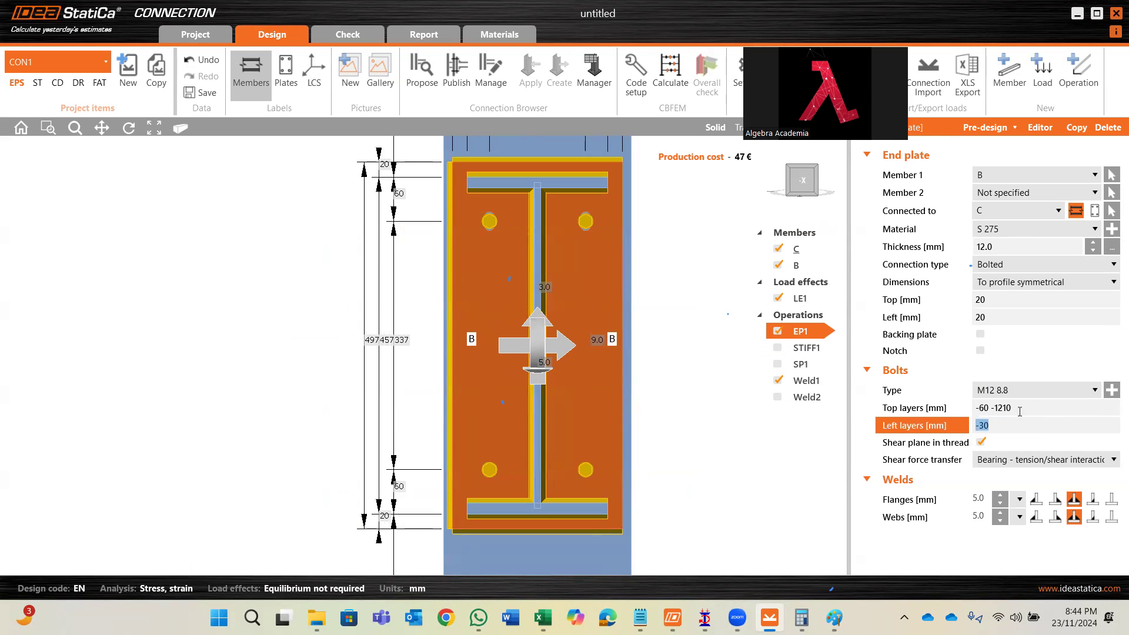
{"action": "left_click", "coordinate": [1024, 408]}
{"action": "left_click", "coordinate": [1023, 409]}
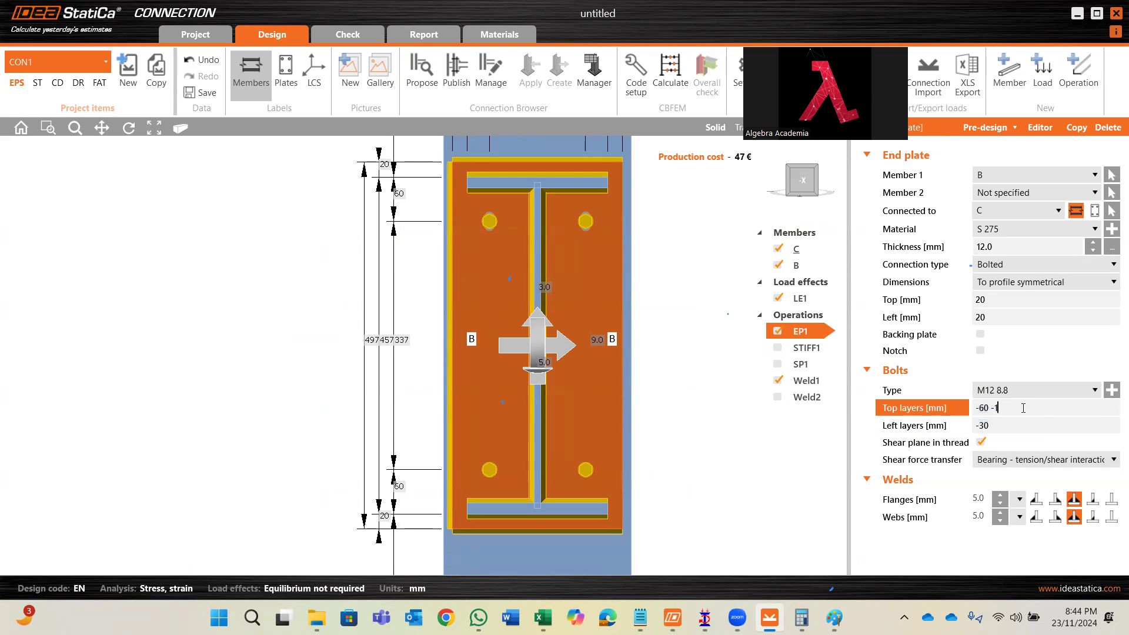
{"action": "type", "text": "10"}
{"action": "key", "text": "Tab"}
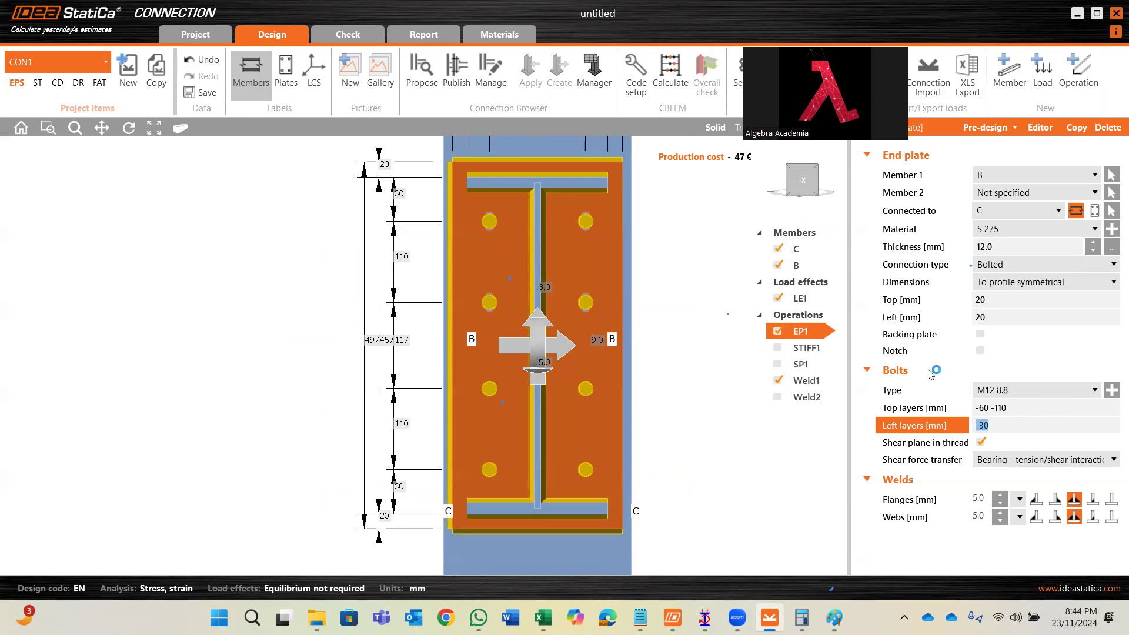
- Fine-tune EP1's bolt row spacing by setting the top layers to -60 -112 mm
{"action": "left_click", "coordinate": [1022, 410]}
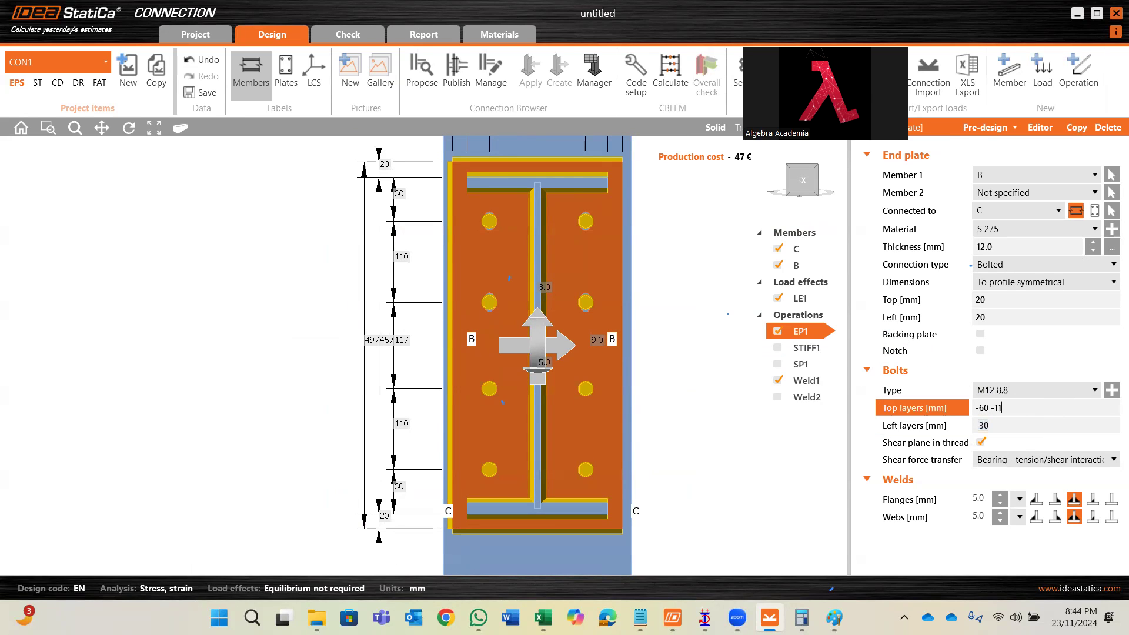
{"action": "type", "text": "2"}
{"action": "key", "text": "Tab"}
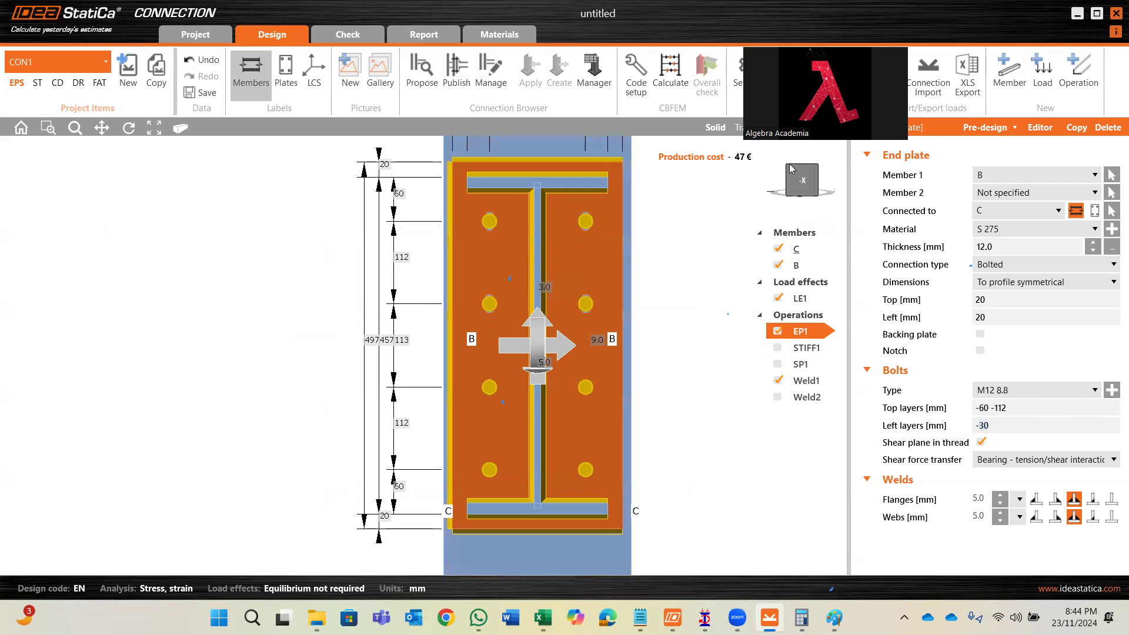
{"action": "left_click_drag", "start_coordinate": [796, 171], "coordinate": [799, 160]}
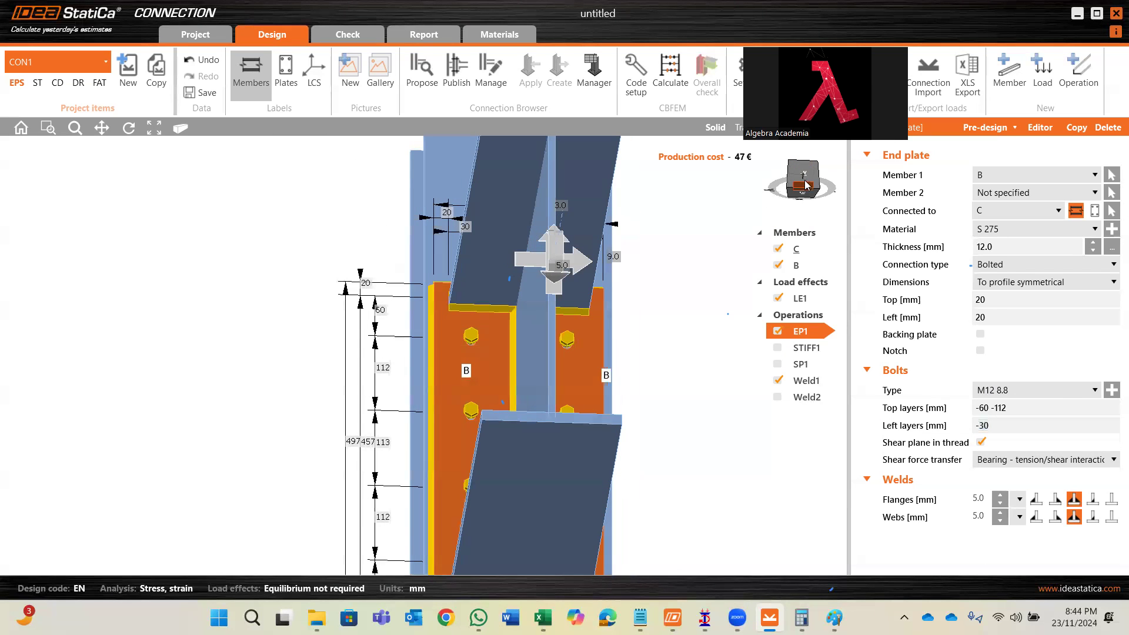
{"action": "left_click", "coordinate": [802, 172]}
{"action": "left_click", "coordinate": [803, 174]}
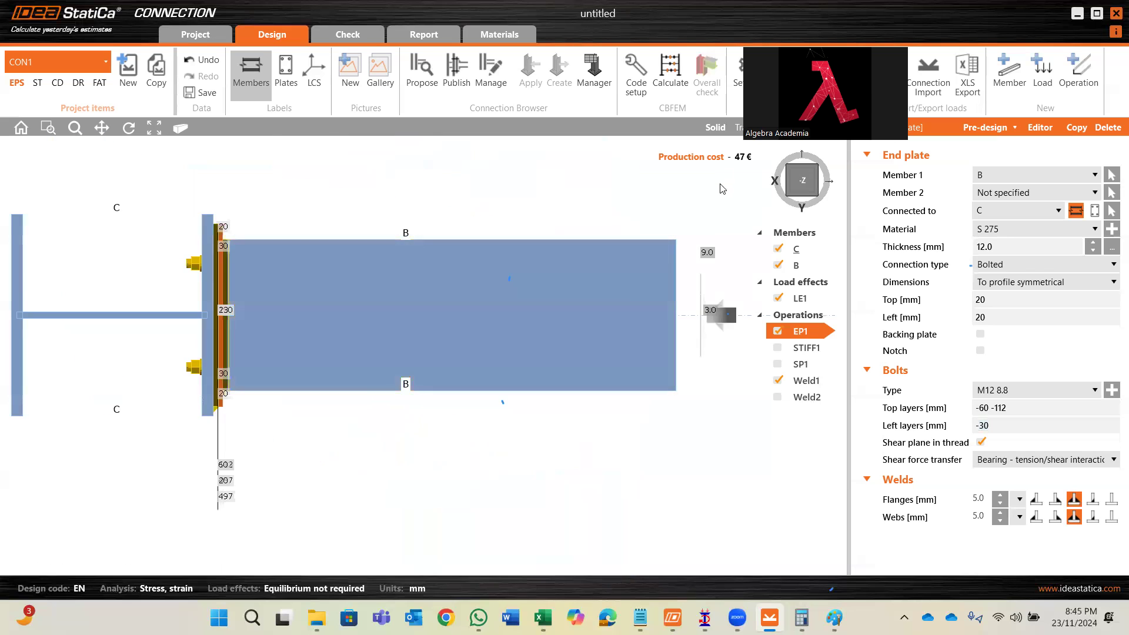
{"action": "left_click", "coordinate": [792, 194]}
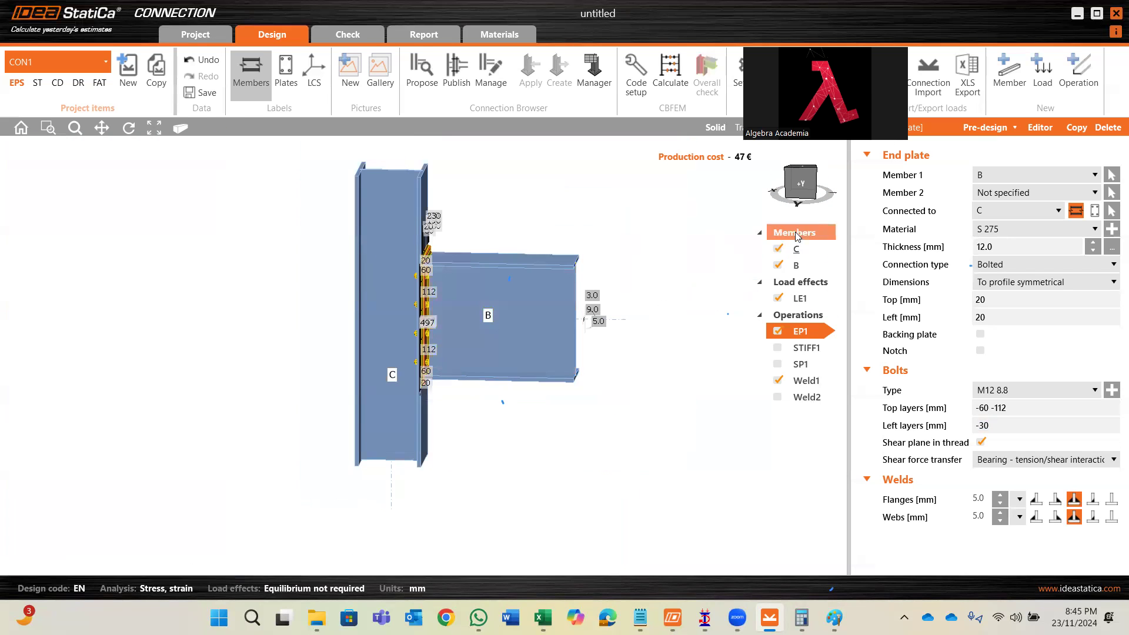
- Switch to the STAAD.Pro warehouse model, close the beam 6 dialog and clear the beam selection
{"action": "left_click", "coordinate": [816, 174]}
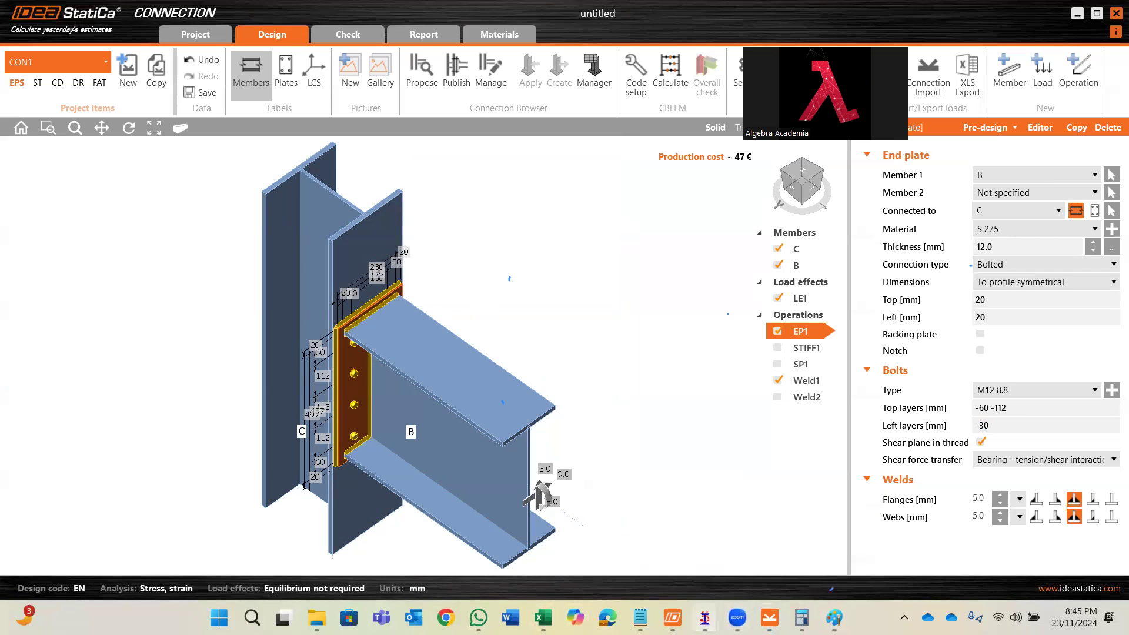
{"action": "mouse_move", "coordinate": [704, 617]}
{"action": "left_click", "coordinate": [698, 507]}
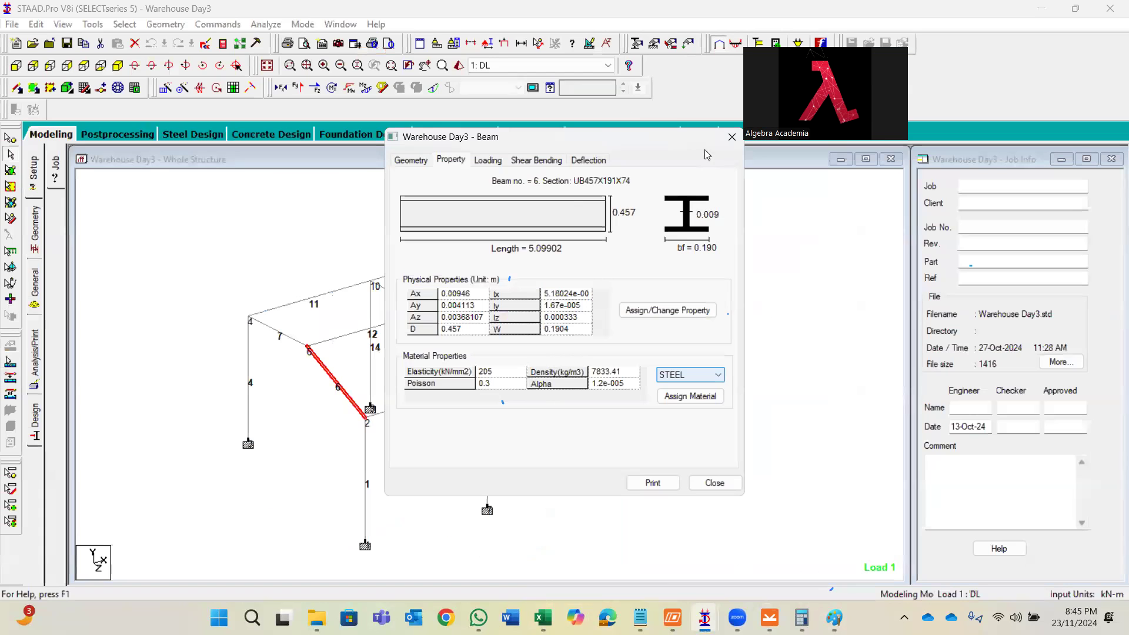
{"action": "left_click", "coordinate": [732, 137]}
{"action": "scroll", "coordinate": [304, 344], "scroll_direction": "up", "scroll_amount": 2}
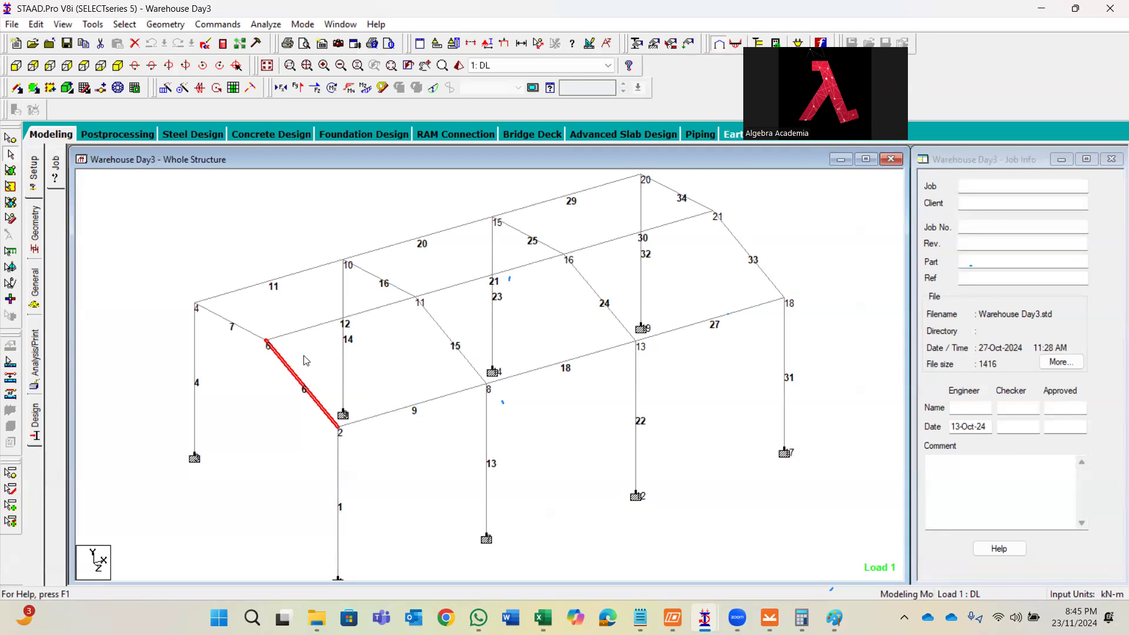
{"action": "left_click", "coordinate": [262, 387]}
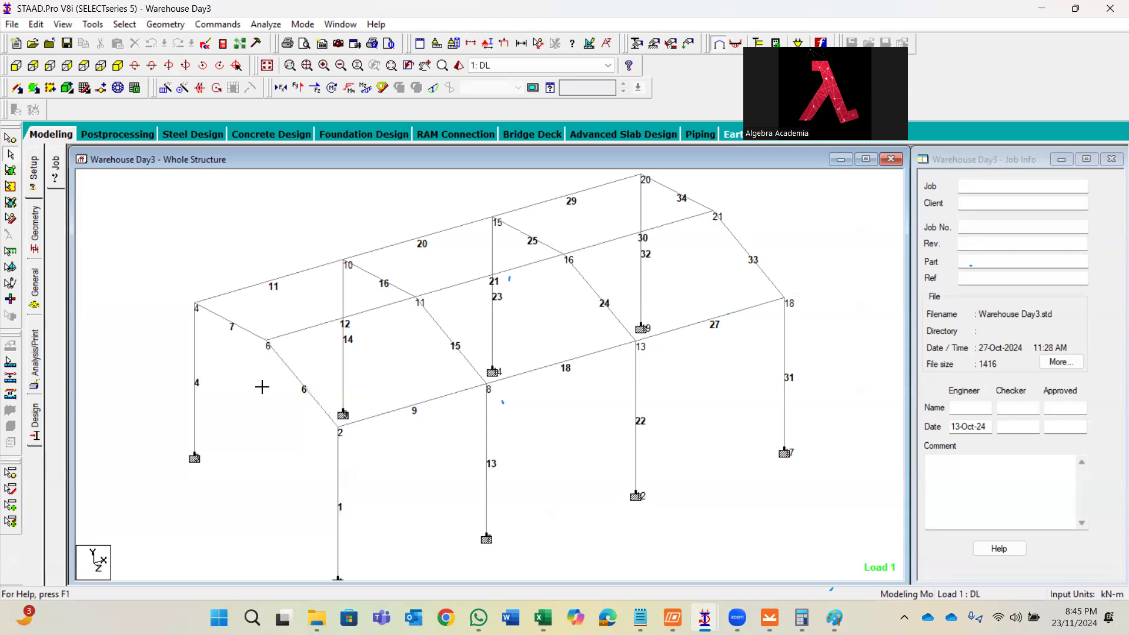
{"action": "scroll", "coordinate": [255, 351], "scroll_direction": "up", "scroll_amount": 1}
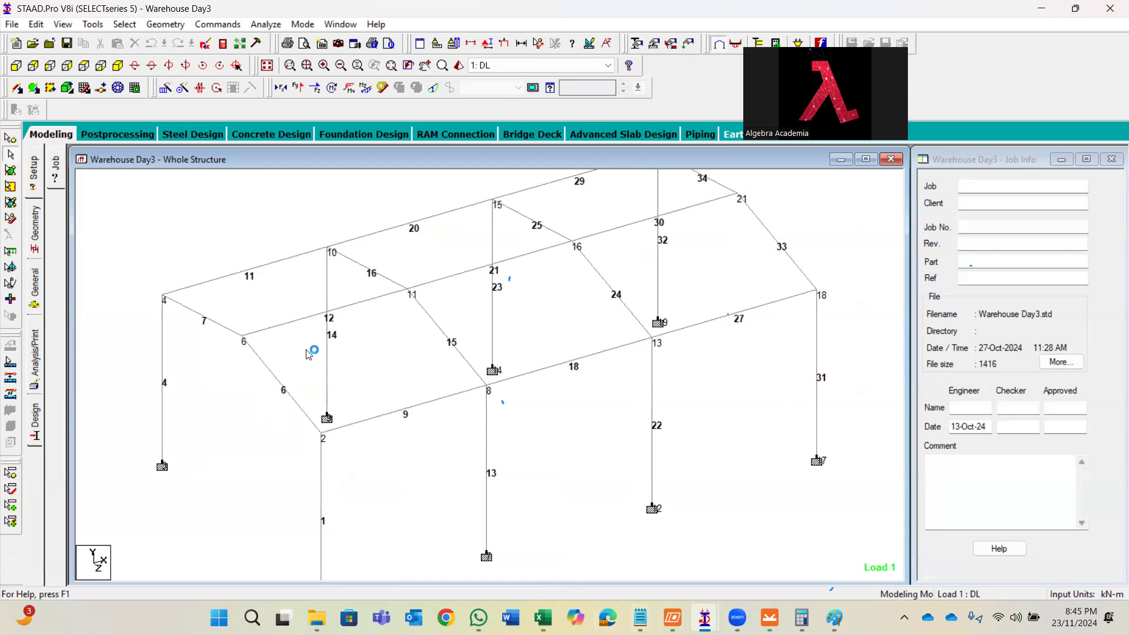
- Compare beam 6's end forces at nodes 2 and 6 in the Excel table with its location in the STAAD.Pro model
{"action": "left_click", "coordinate": [542, 616]}
{"action": "left_click", "coordinate": [480, 506]}
{"action": "scroll", "coordinate": [350, 461], "scroll_direction": "down", "scroll_amount": 1}
{"action": "scroll", "coordinate": [312, 395], "scroll_direction": "up", "scroll_amount": 1}
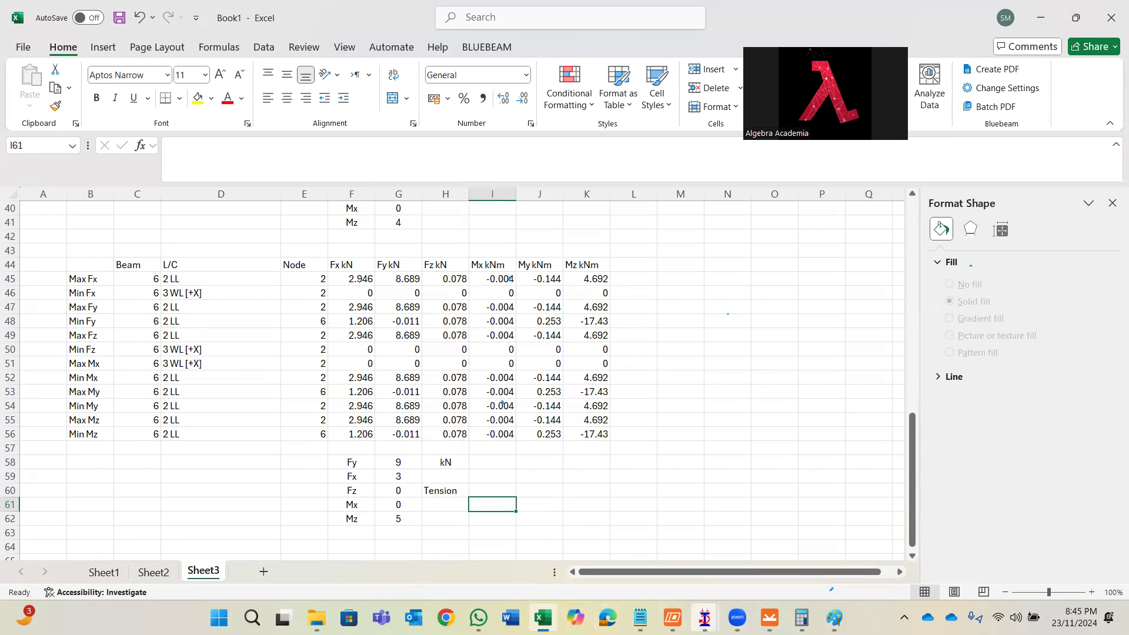
{"action": "left_click", "coordinate": [705, 618]}
{"action": "left_click", "coordinate": [745, 563]}
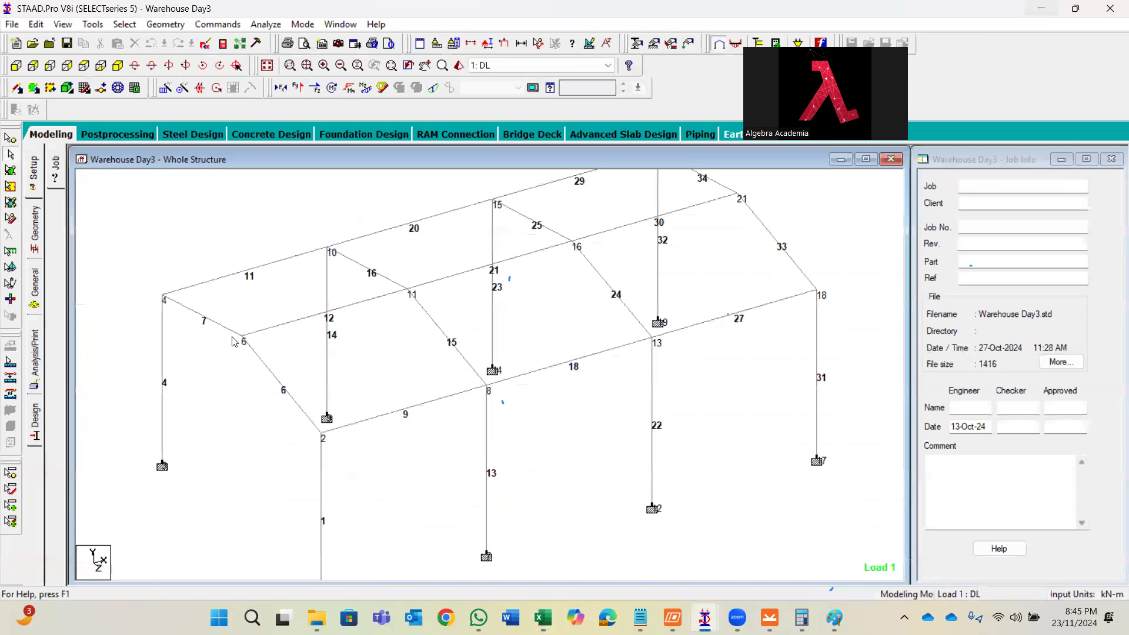
{"action": "key", "text": "alt+Tab"}
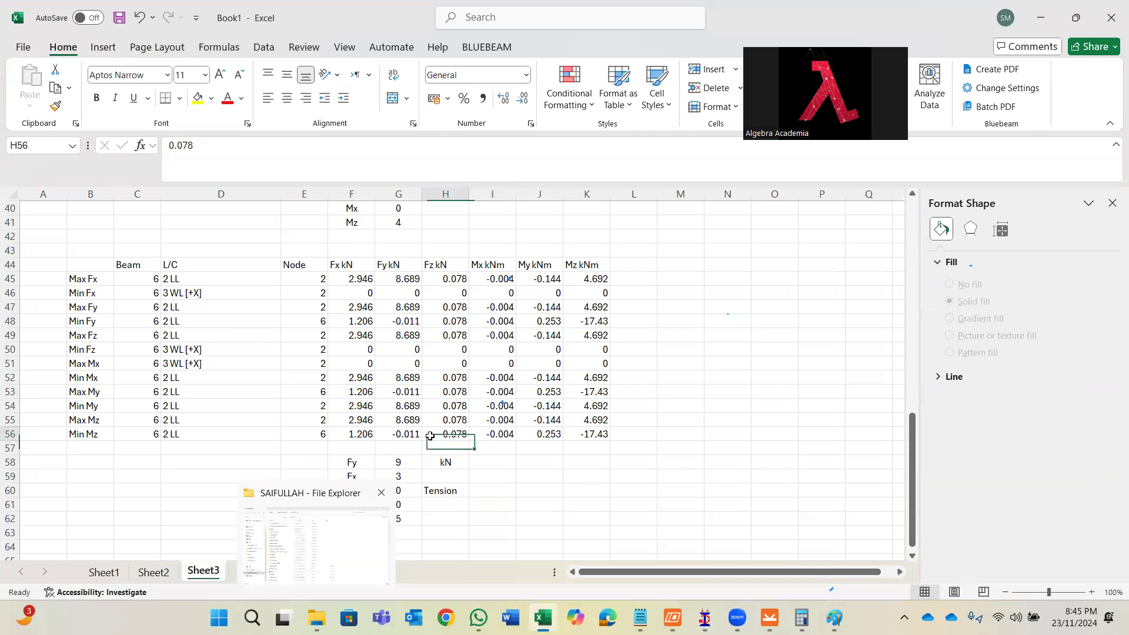
{"action": "left_click", "coordinate": [403, 493]}
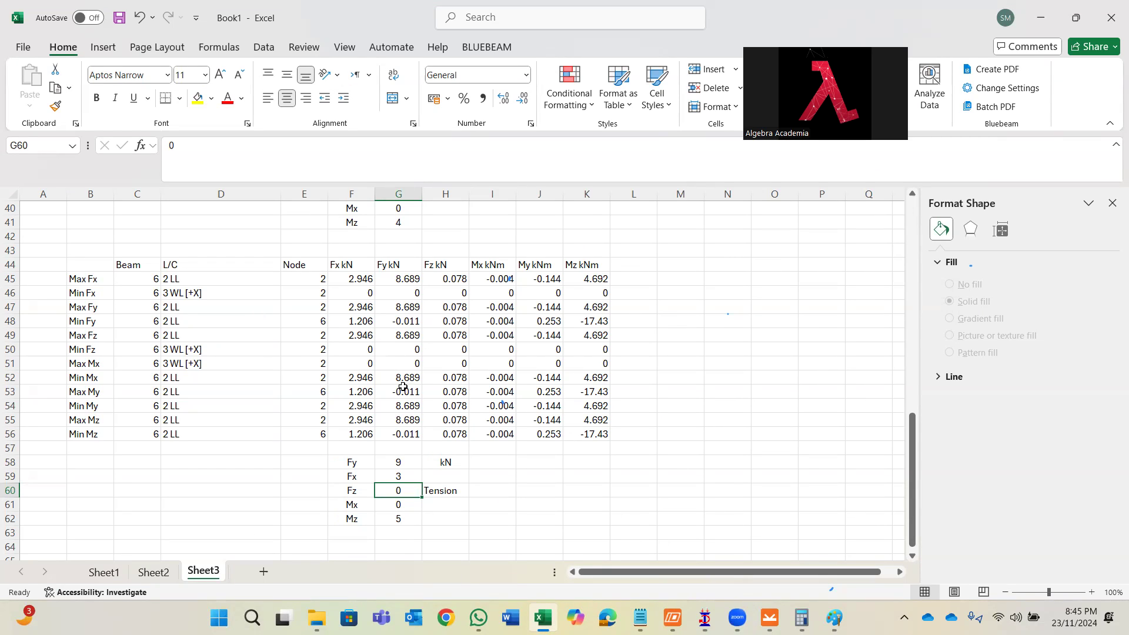
- Set the Fx design force below the beam 6 table on Sheet3 to 2
{"action": "left_click", "coordinate": [386, 465]}
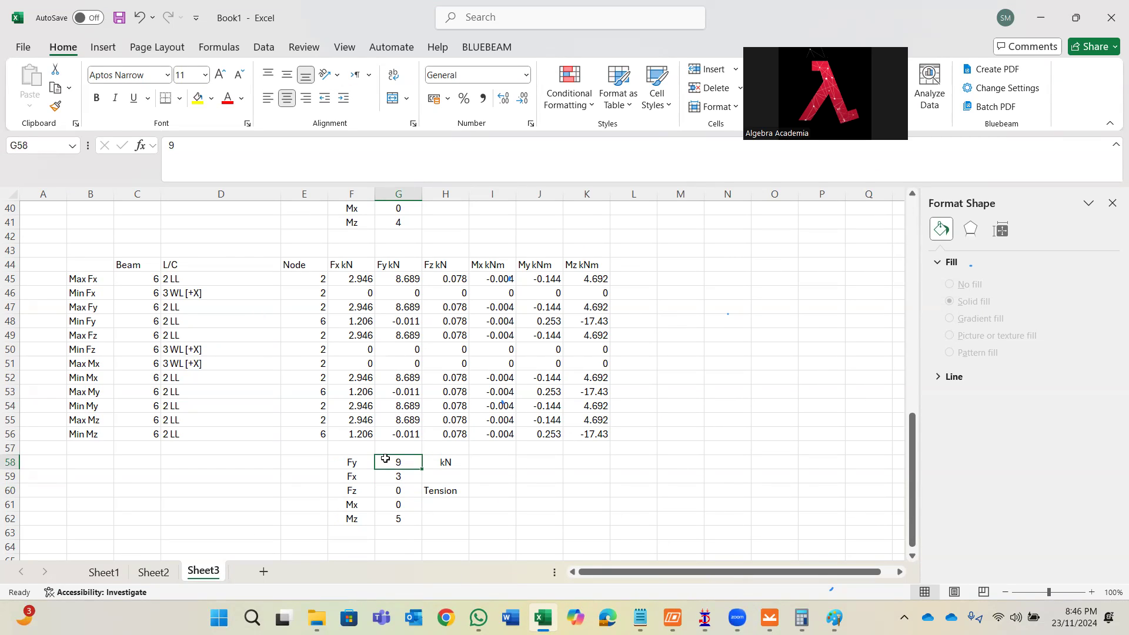
{"action": "left_click", "coordinate": [387, 478]}
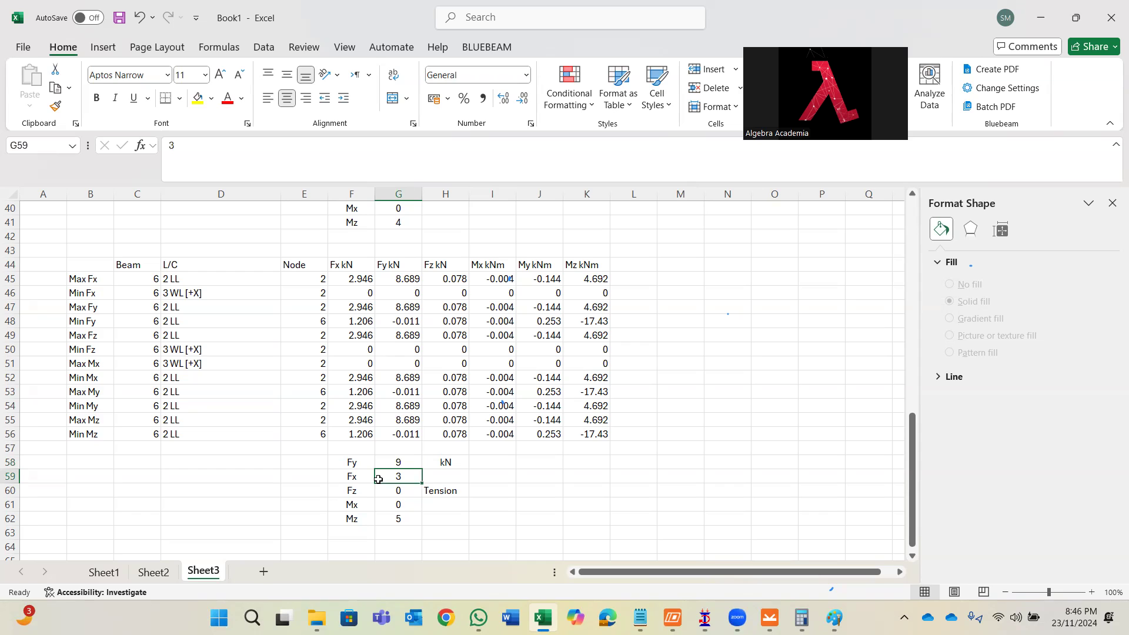
{"action": "type", "text": "2"}
{"action": "key", "text": "Escape"}
{"action": "type", "text": "2"}
{"action": "left_click", "coordinate": [426, 500]}
{"action": "left_click_drag", "start_coordinate": [413, 472], "coordinate": [411, 468]}
- Set the Fy design force below the beam 6 table to 0 and the Mz moment to -18
{"action": "left_click", "coordinate": [410, 465]}
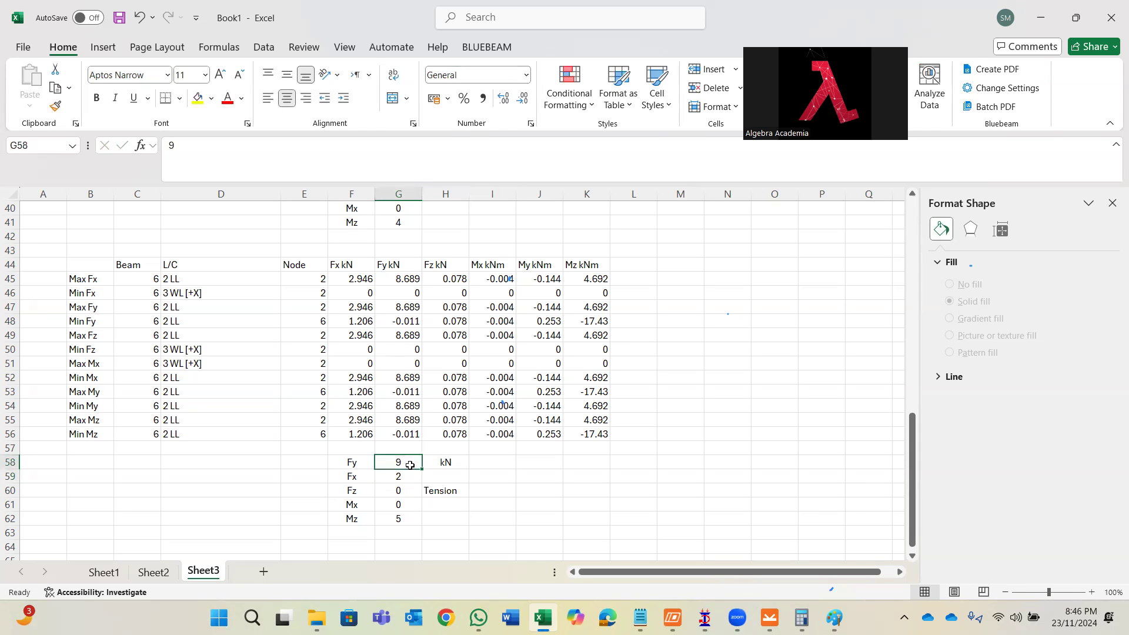
{"action": "type", "text": "0"}
{"action": "left_click", "coordinate": [426, 518]}
{"action": "left_click", "coordinate": [403, 517]}
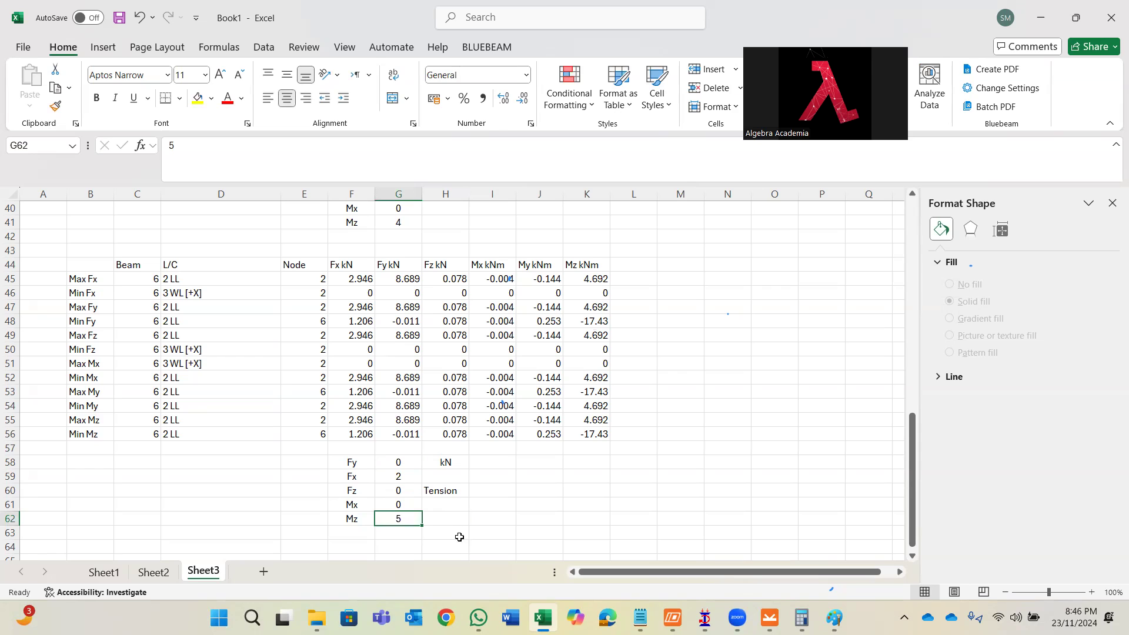
{"action": "type", "text": "-18"}
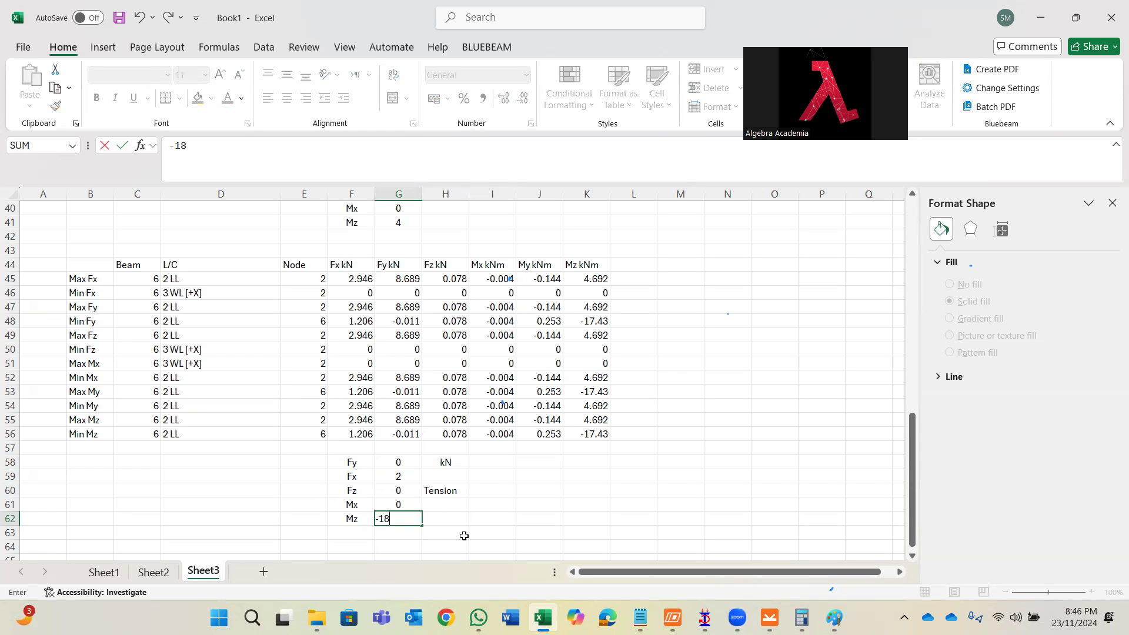
{"action": "left_click_drag", "start_coordinate": [519, 507], "coordinate": [519, 518]}
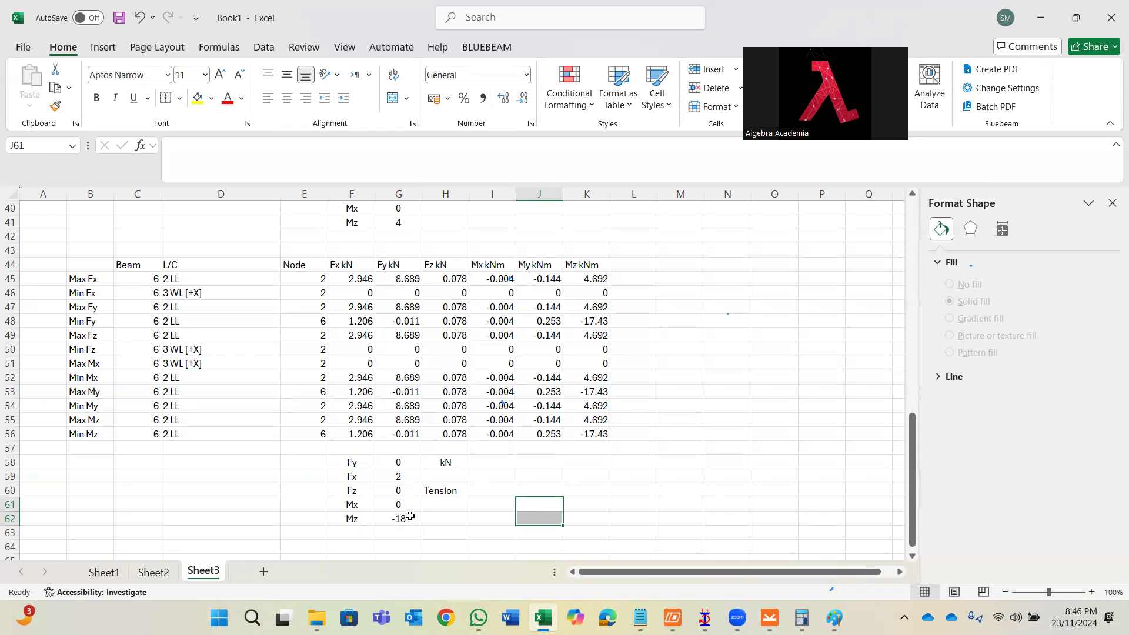
- Discard the current IDEA StatiCa connection and create a beam-to-beam project with the haunched bolted-plate moment connection
{"action": "left_click", "coordinate": [770, 617]}
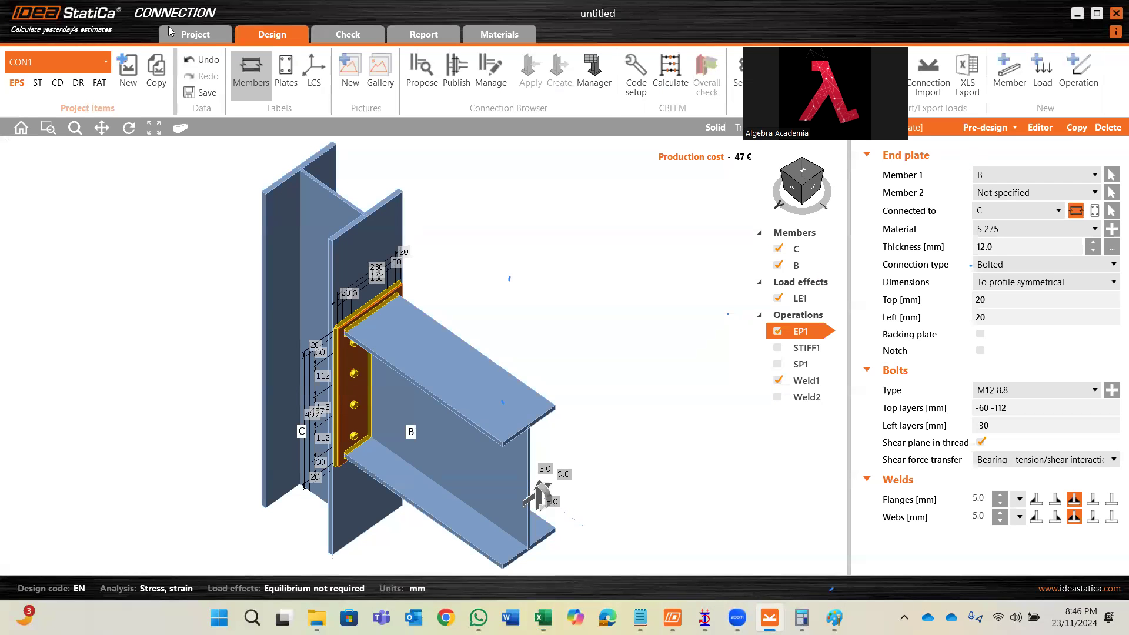
{"action": "left_click", "coordinate": [200, 34]}
{"action": "left_click", "coordinate": [40, 118]}
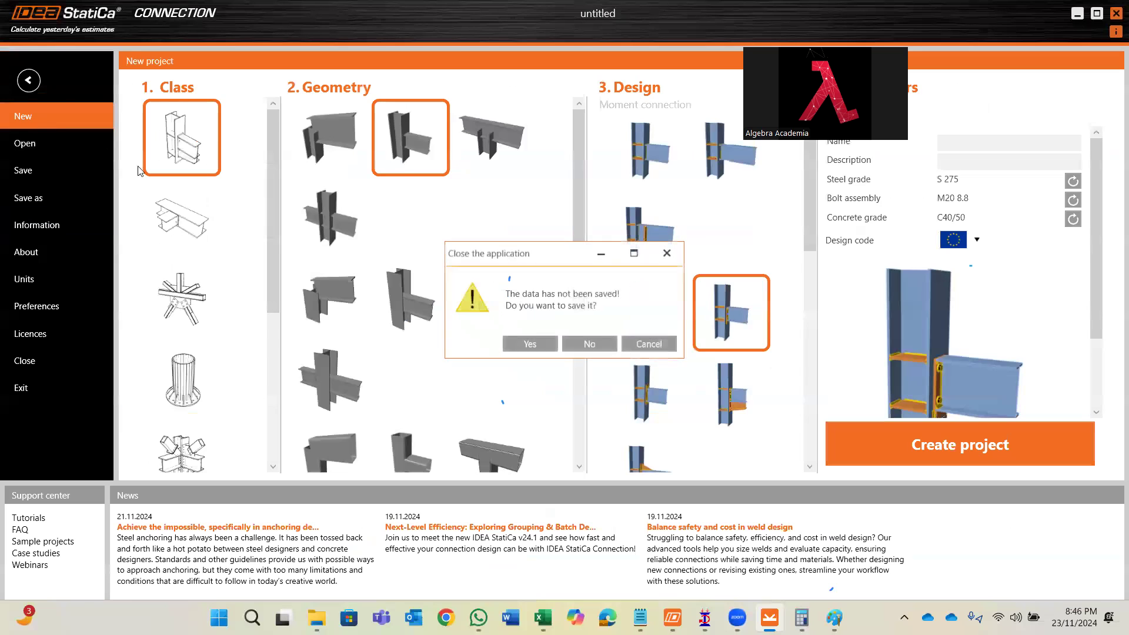
{"action": "left_click", "coordinate": [587, 345]}
{"action": "left_click", "coordinate": [192, 226]}
{"action": "left_click", "coordinate": [424, 144]}
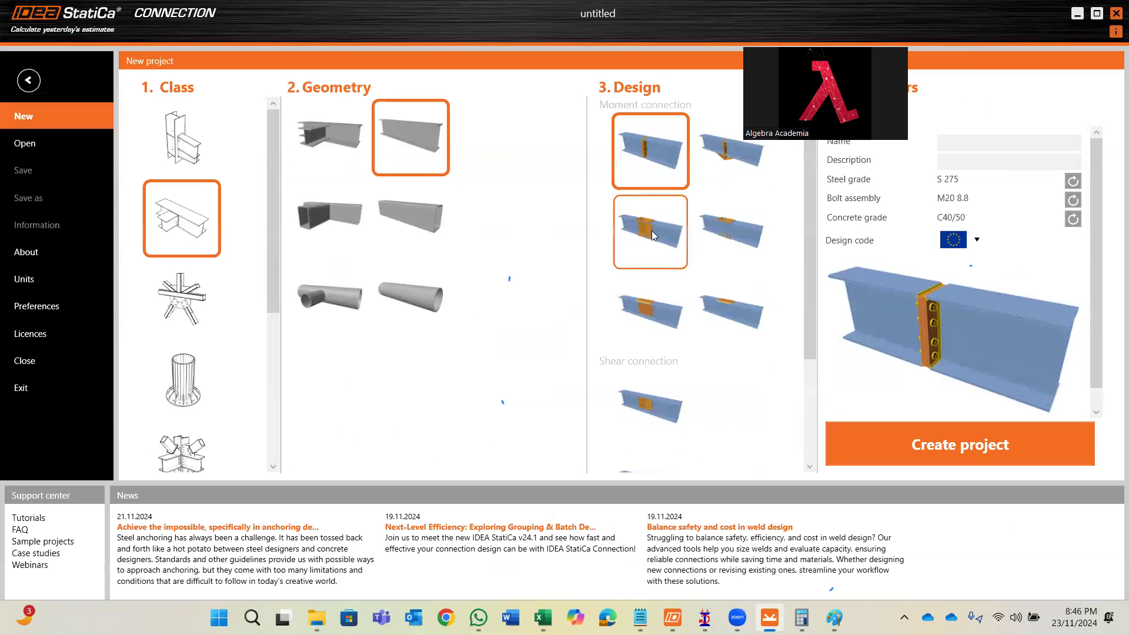
{"action": "left_click", "coordinate": [736, 176]}
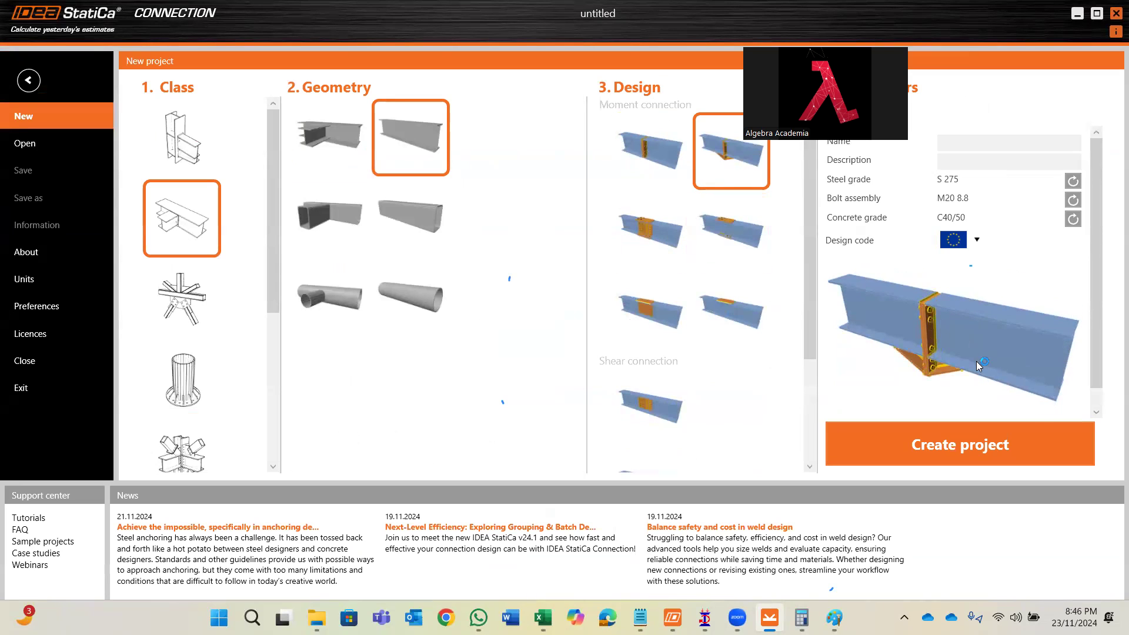
{"action": "left_click", "coordinate": [956, 448]}
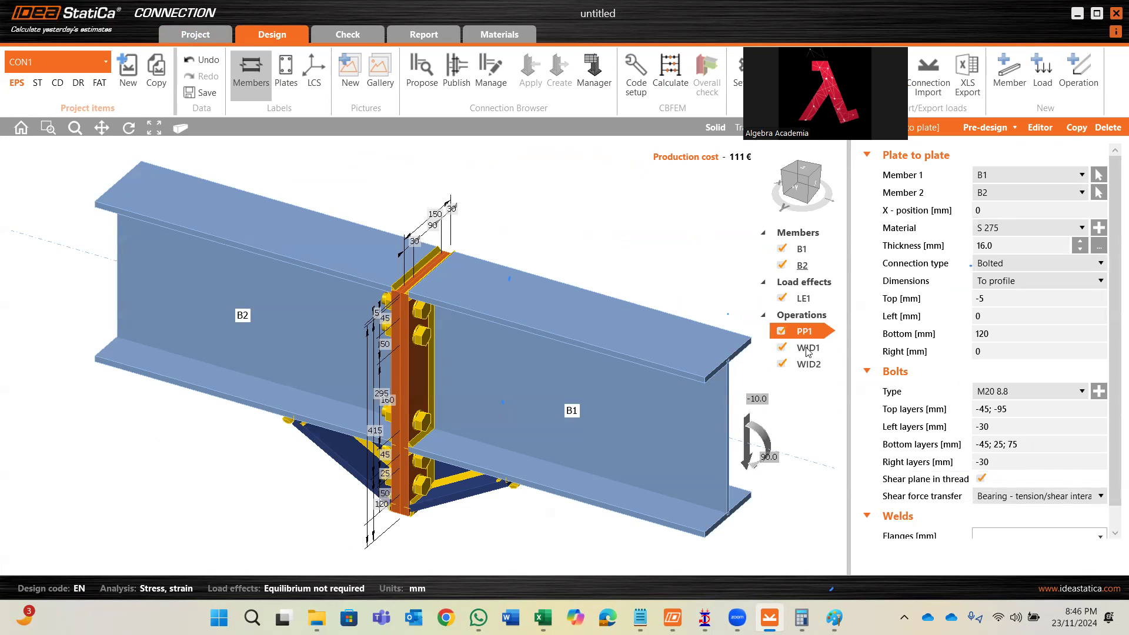
{"action": "left_click", "coordinate": [625, 383]}
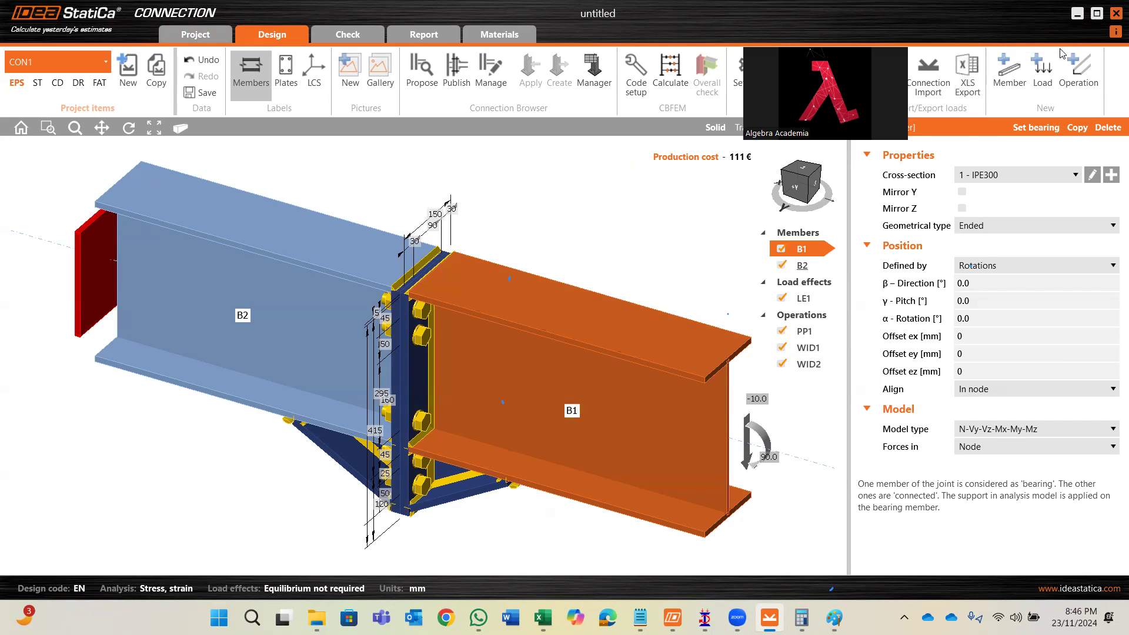
- Close the connection project without saving and relaunch Connection from the IDEA StatiCa start window
{"action": "left_click", "coordinate": [1116, 13]}
{"action": "left_click", "coordinate": [577, 341]}
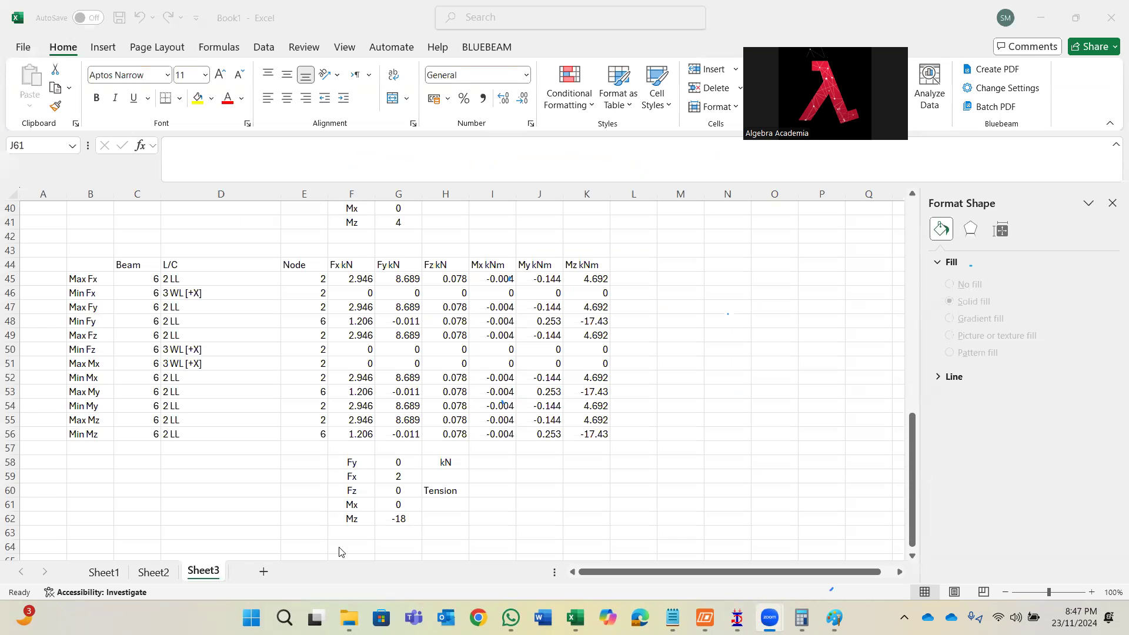
{"action": "left_click", "coordinate": [705, 618]}
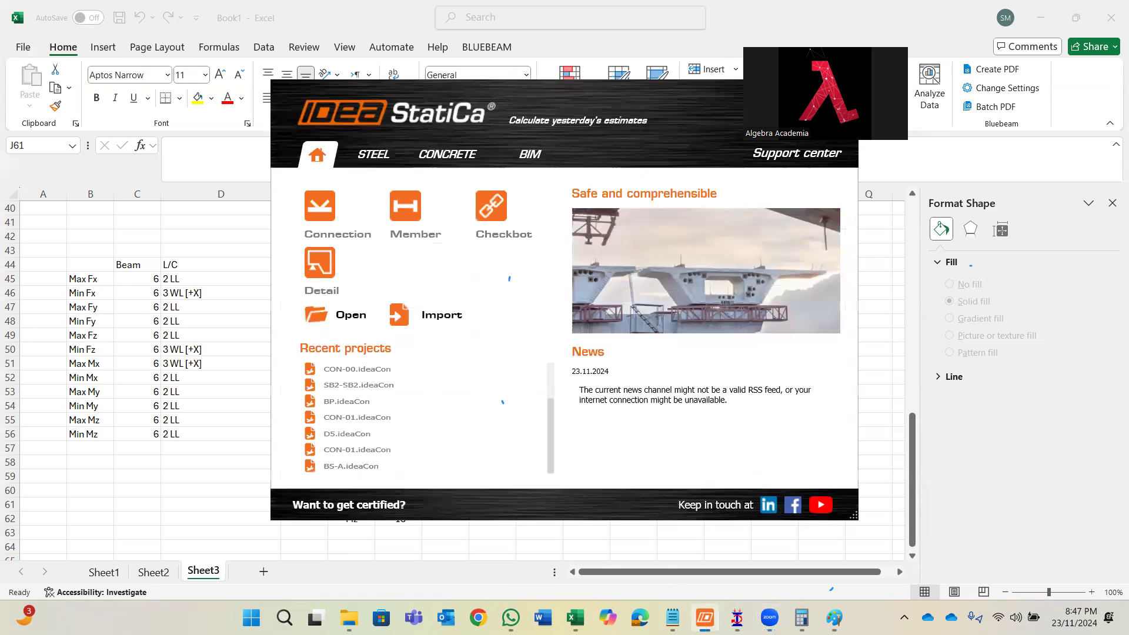
{"action": "left_click", "coordinate": [358, 233]}
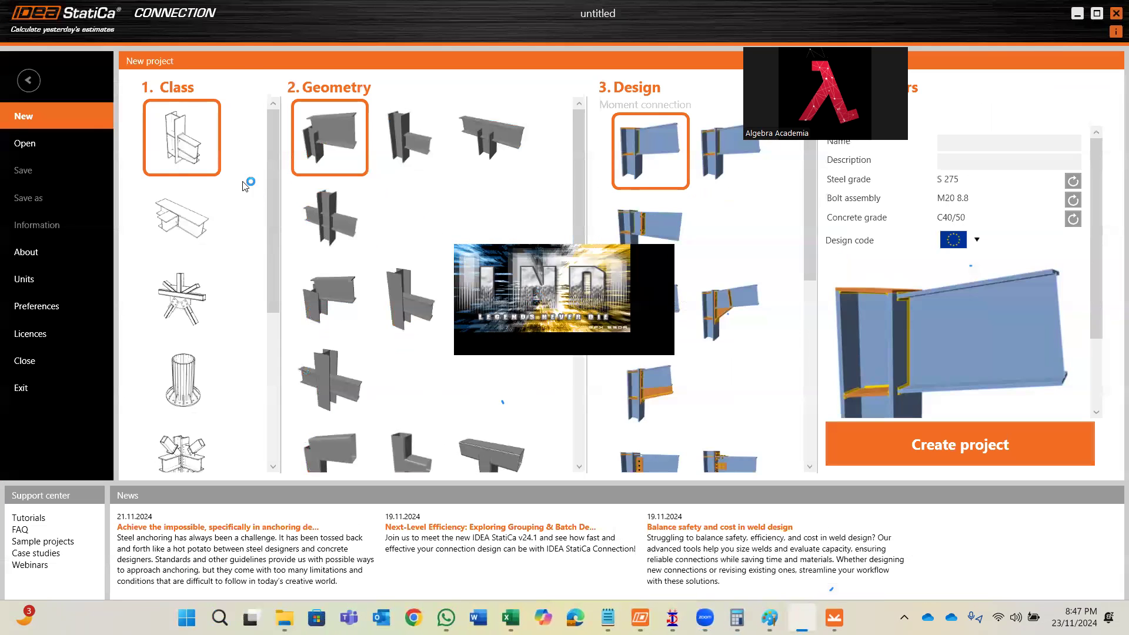
- Create a beam-to-beam I-section splice project using the plain bolted plate-to-plate moment connection design
{"action": "left_click", "coordinate": [200, 215]}
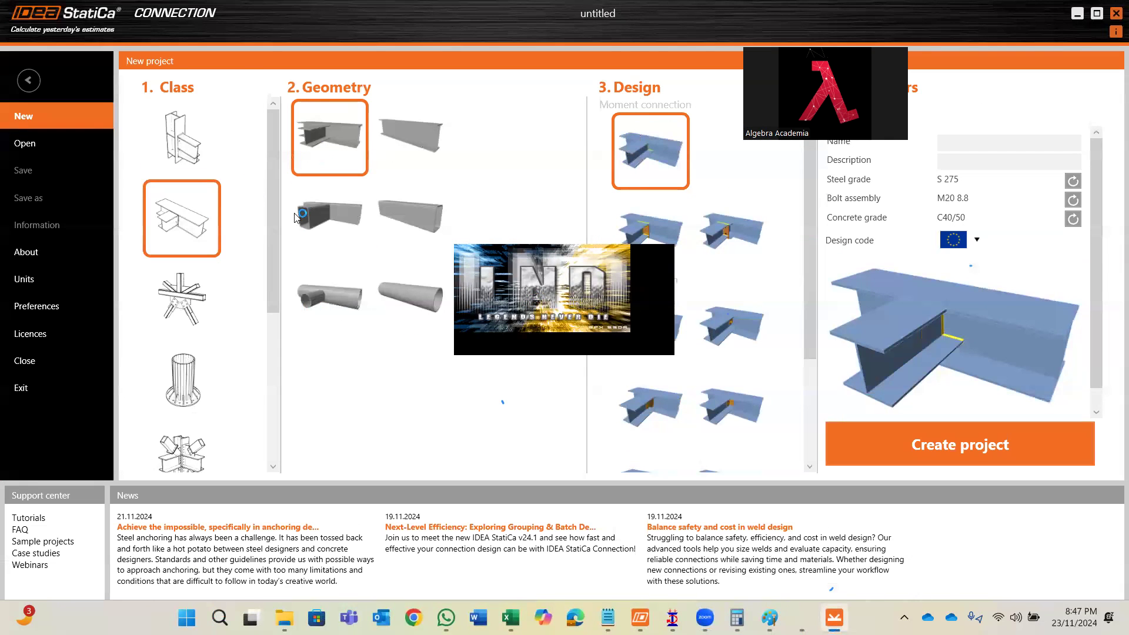
{"action": "left_click", "coordinate": [433, 169]}
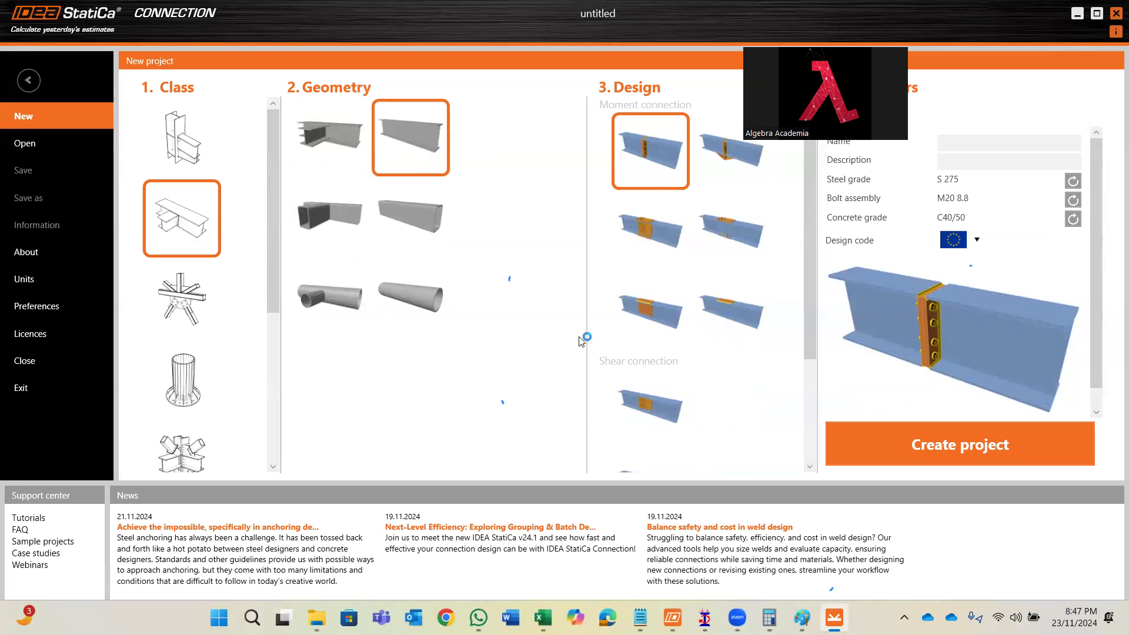
{"action": "left_click", "coordinate": [730, 161]}
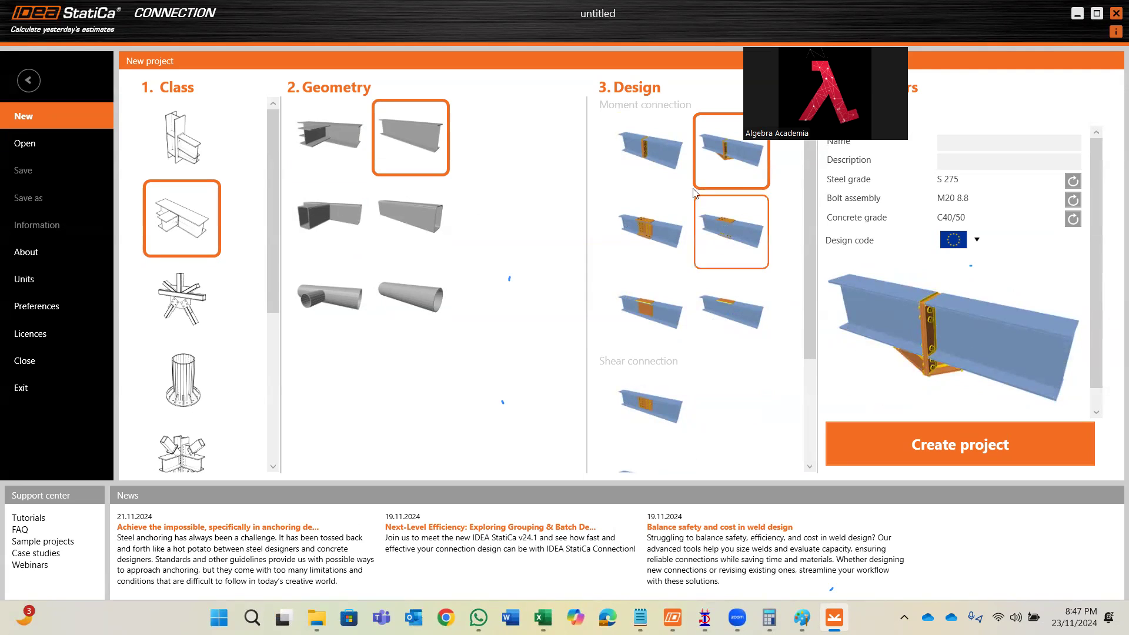
{"action": "left_click", "coordinate": [674, 150]}
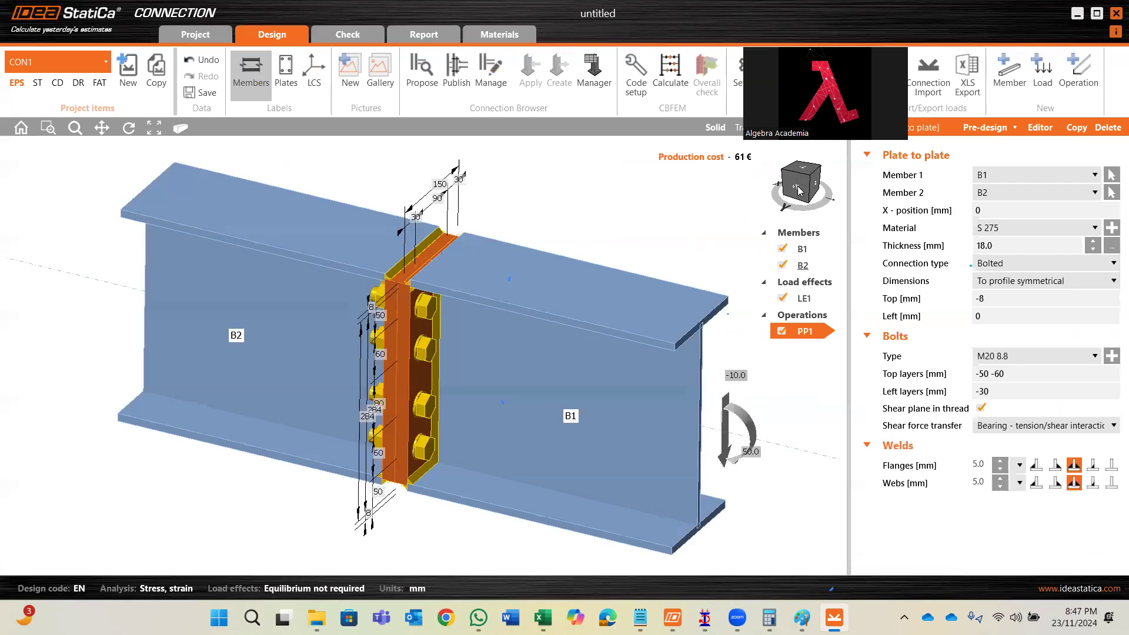
- Select member B1 and look up beam 6's section in the STAAD.Pro model
{"action": "left_click", "coordinate": [601, 312]}
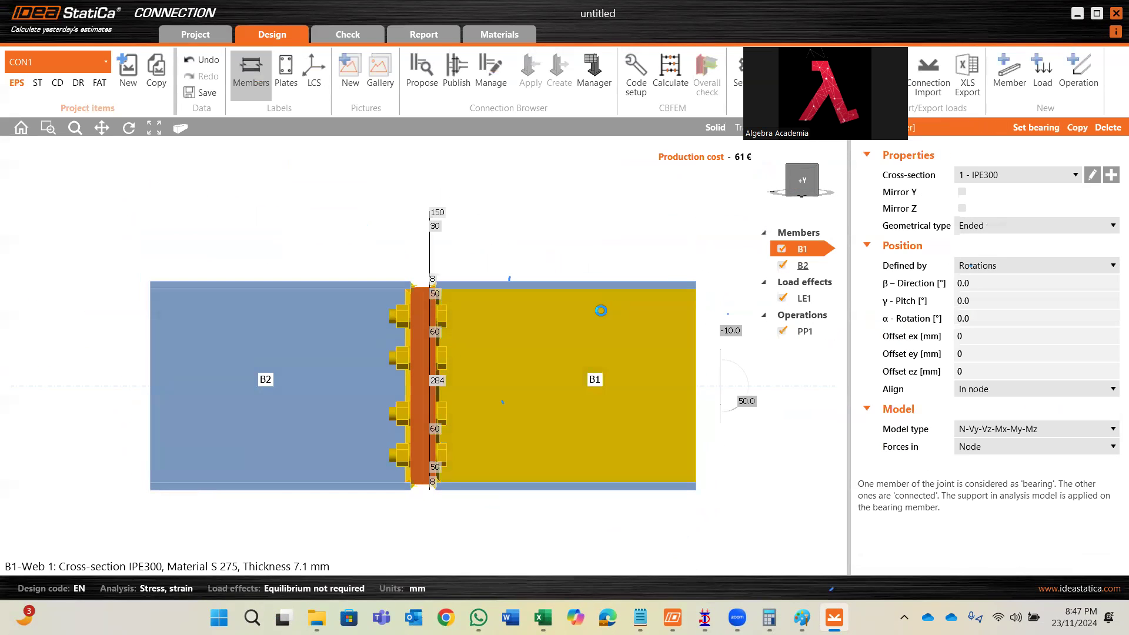
{"action": "left_click", "coordinate": [705, 200]}
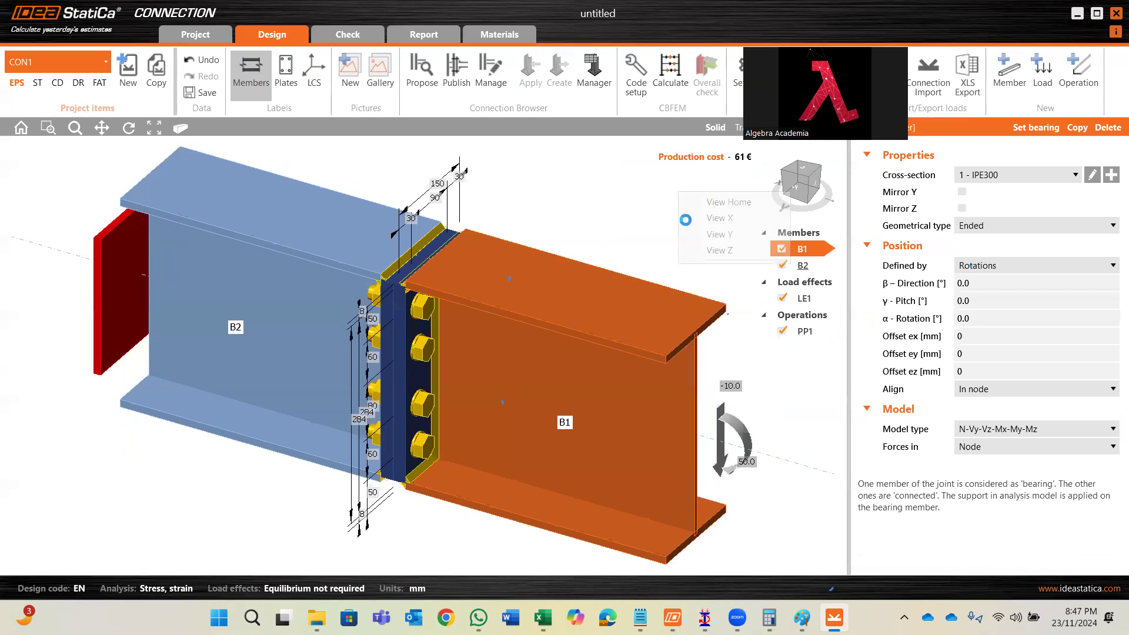
{"action": "mouse_move", "coordinate": [705, 617]}
{"action": "left_click", "coordinate": [663, 567]}
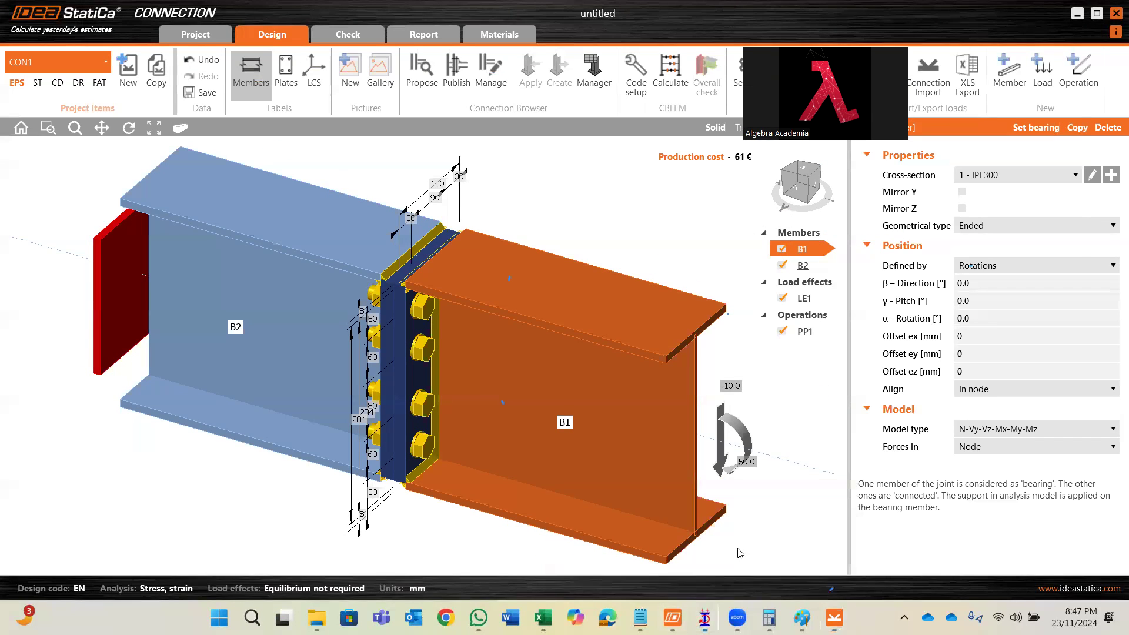
{"action": "double_click", "coordinate": [264, 367]}
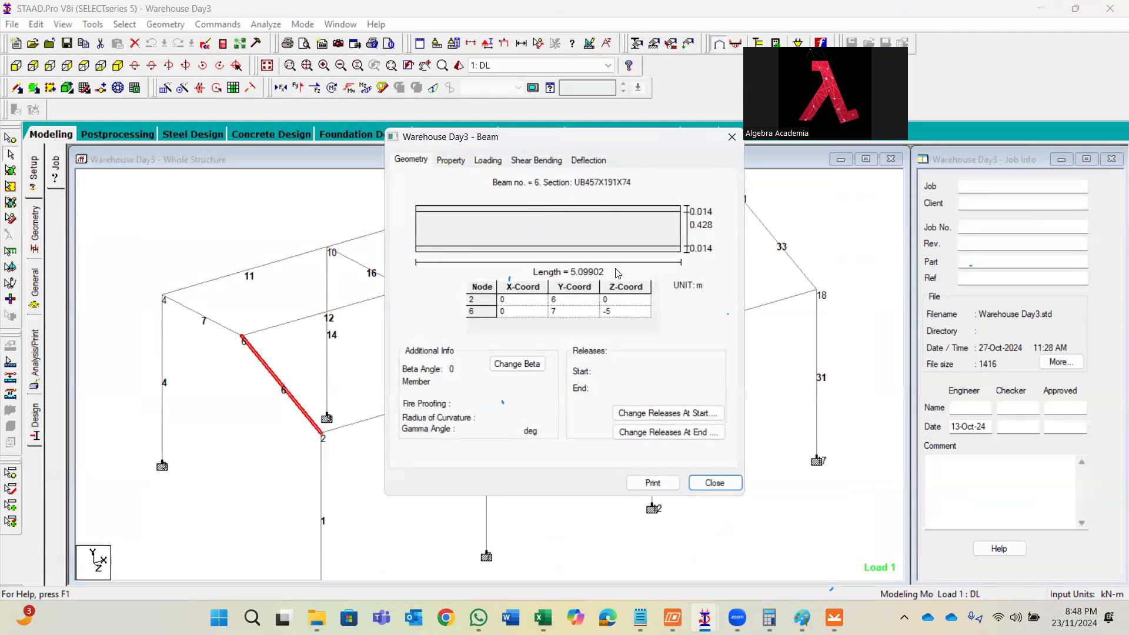
{"action": "left_click", "coordinate": [715, 482]}
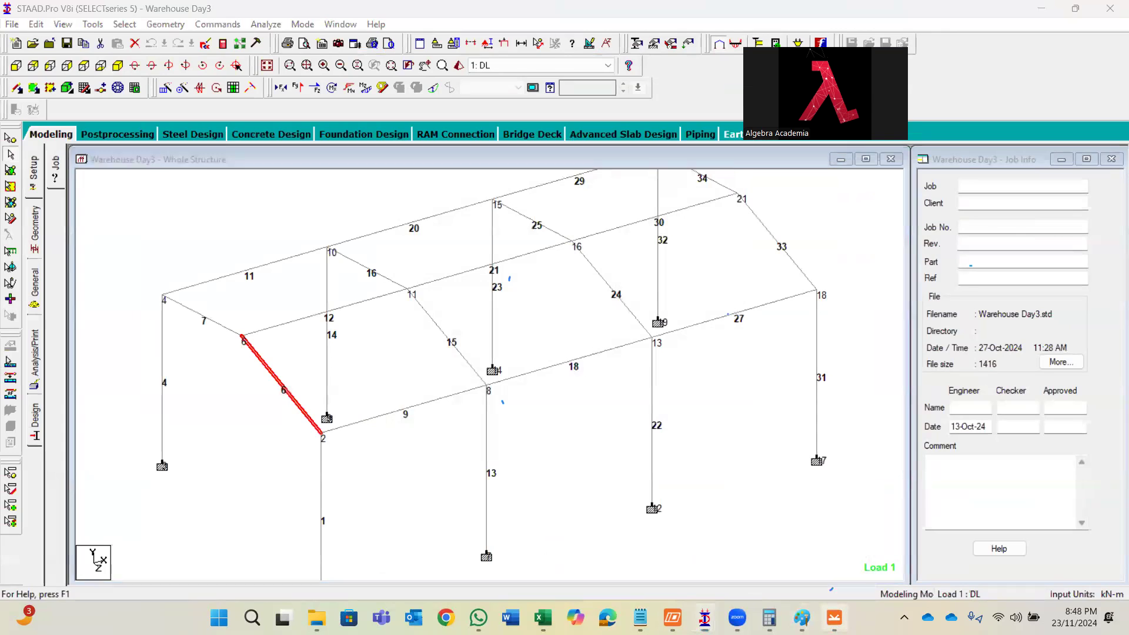
- Switch back to IDEA StatiCa and assign a new rolled UB 457 x 191 x 74 cross-section to member B1
{"action": "key", "text": "alt+Tab"}
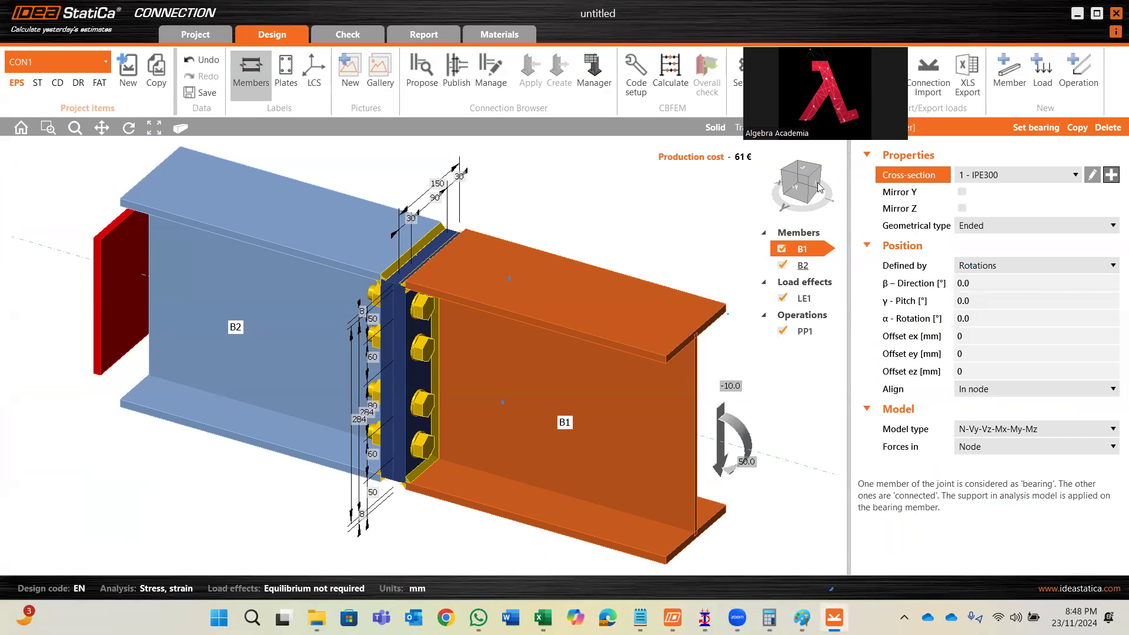
{"action": "left_click", "coordinate": [365, 214]}
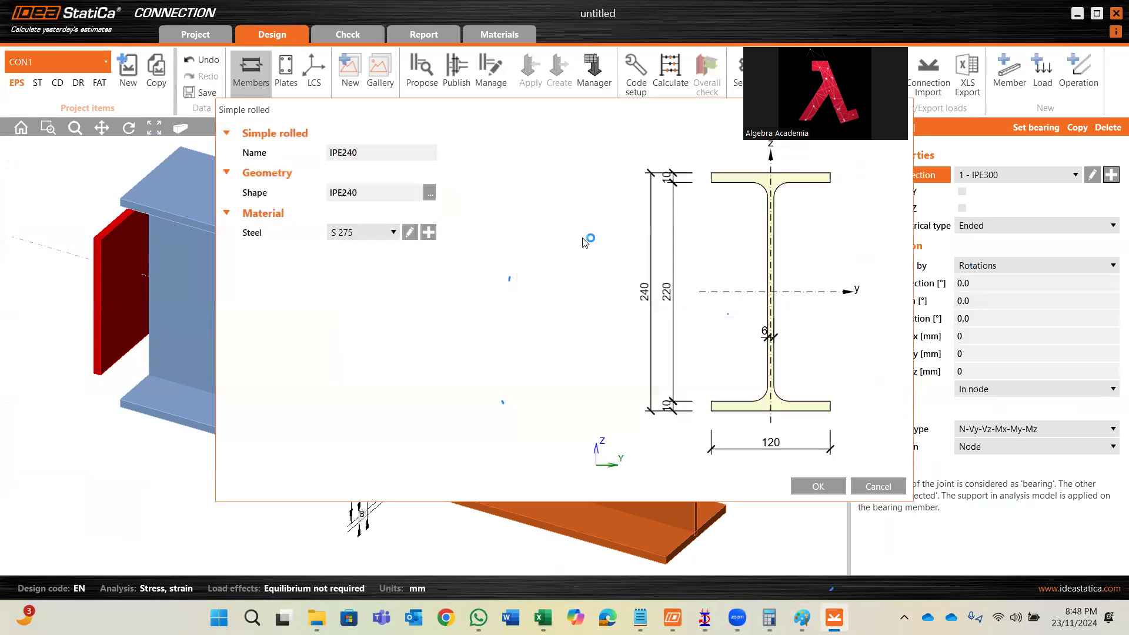
{"action": "left_click", "coordinate": [430, 192]}
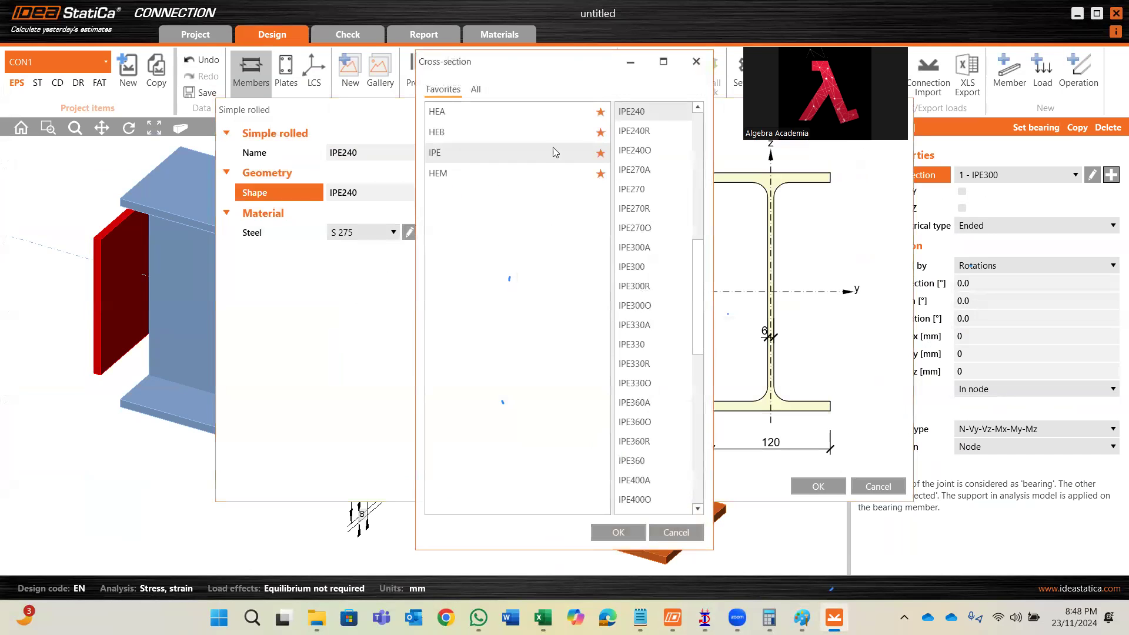
{"action": "left_click", "coordinate": [482, 91]}
{"action": "scroll", "coordinate": [487, 412], "scroll_direction": "down", "scroll_amount": 10}
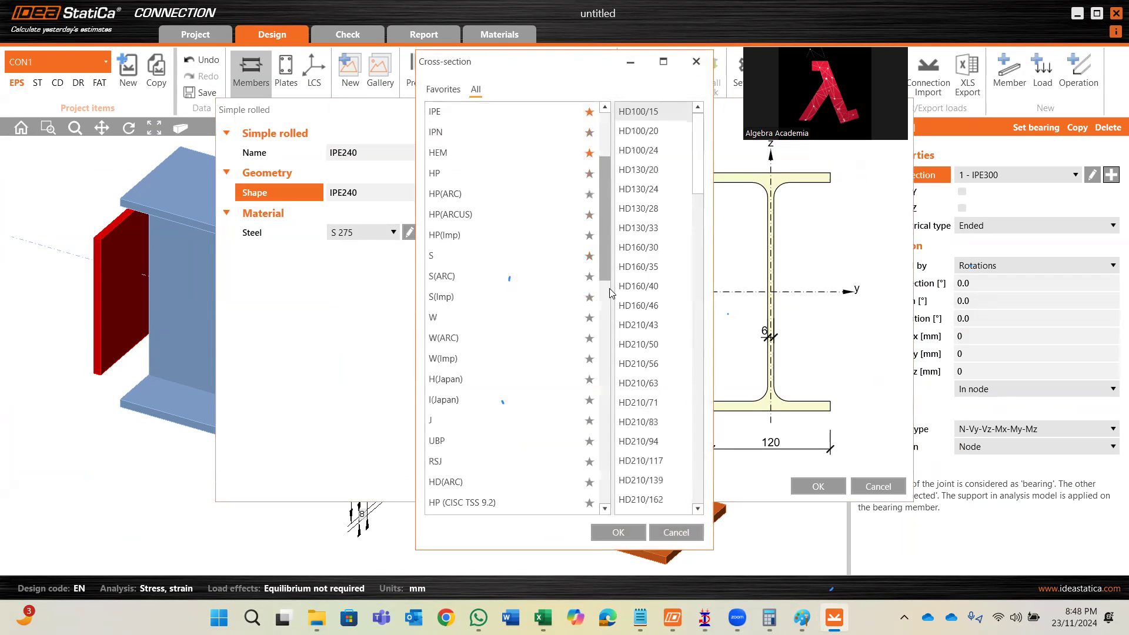
{"action": "left_click", "coordinate": [487, 501]}
{"action": "scroll", "coordinate": [647, 284], "scroll_direction": "down", "scroll_amount": 13}
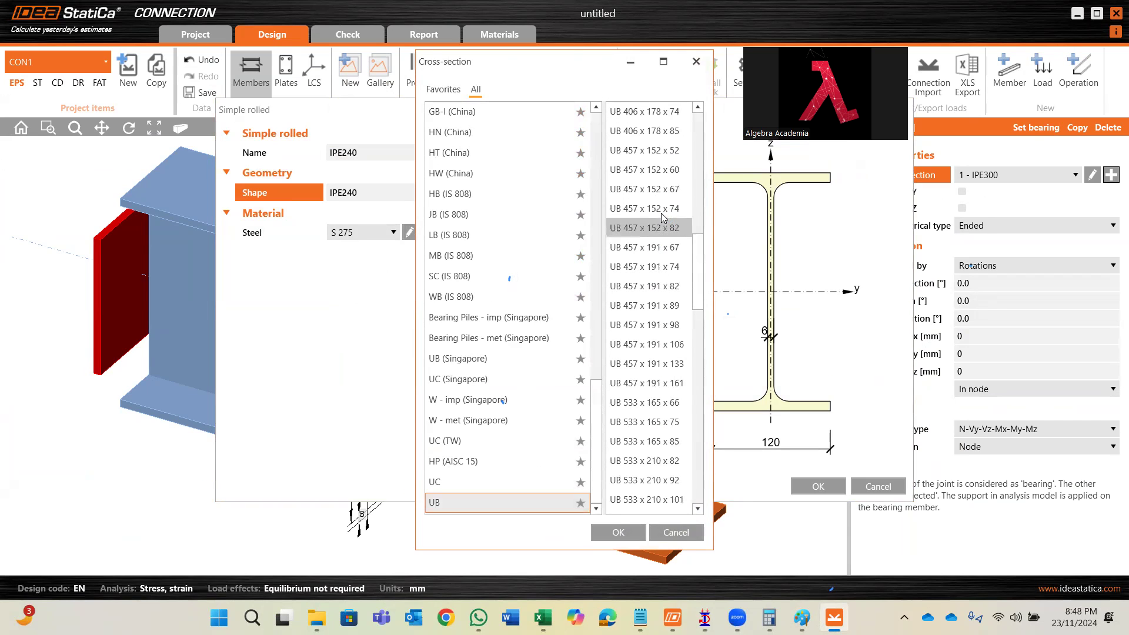
{"action": "scroll", "coordinate": [663, 281], "scroll_direction": "up", "scroll_amount": 3}
{"action": "left_click", "coordinate": [653, 267]}
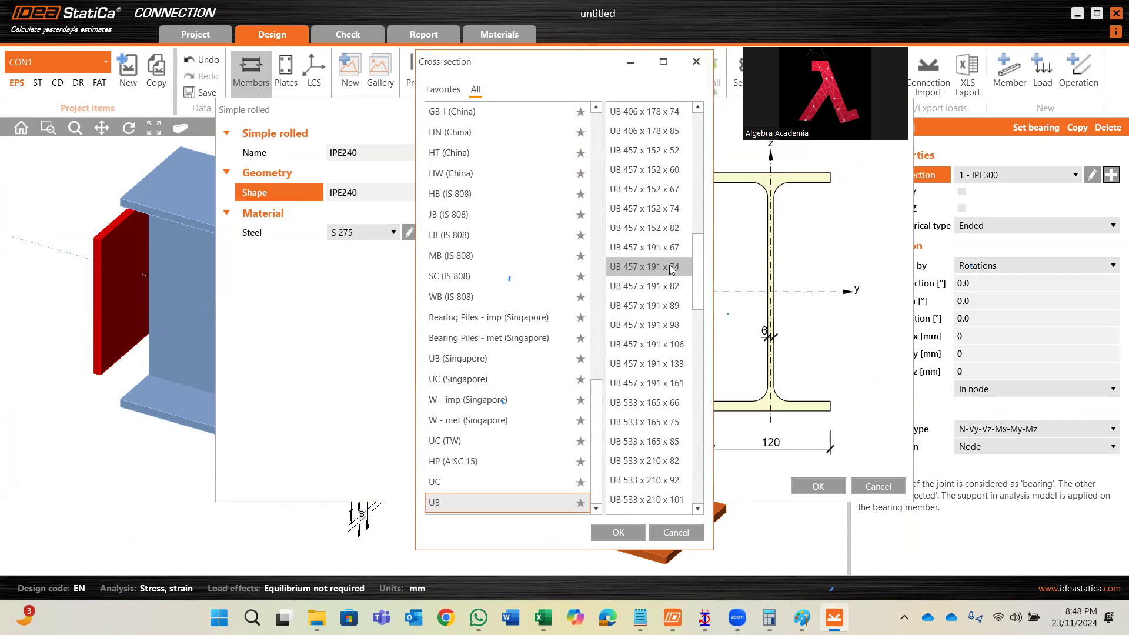
{"action": "left_click", "coordinate": [614, 533]}
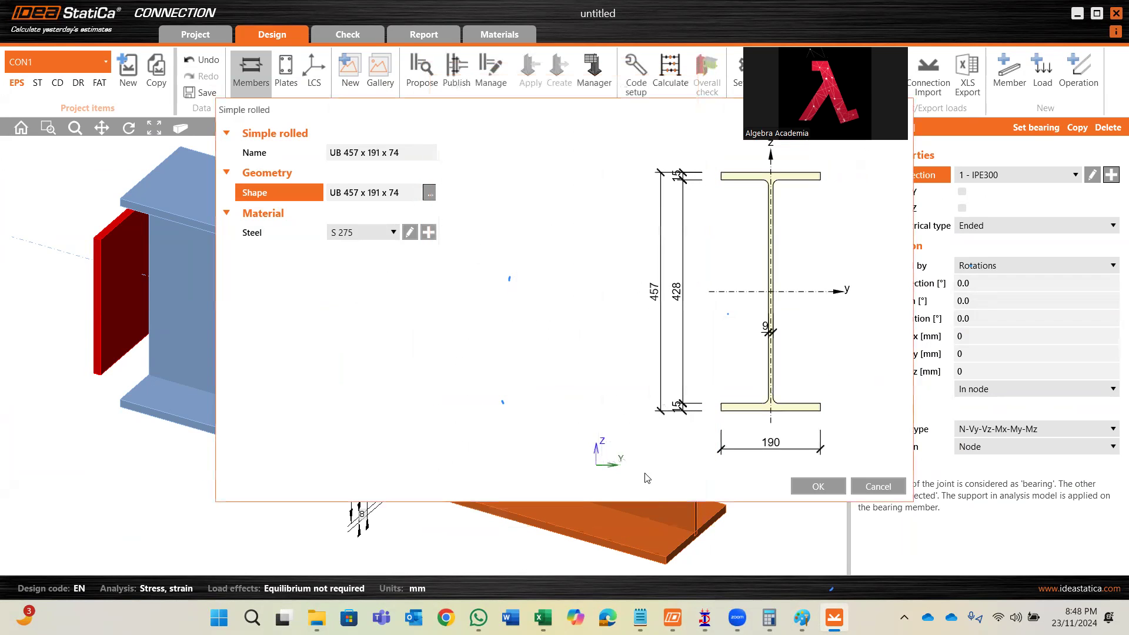
{"action": "left_click", "coordinate": [805, 485]}
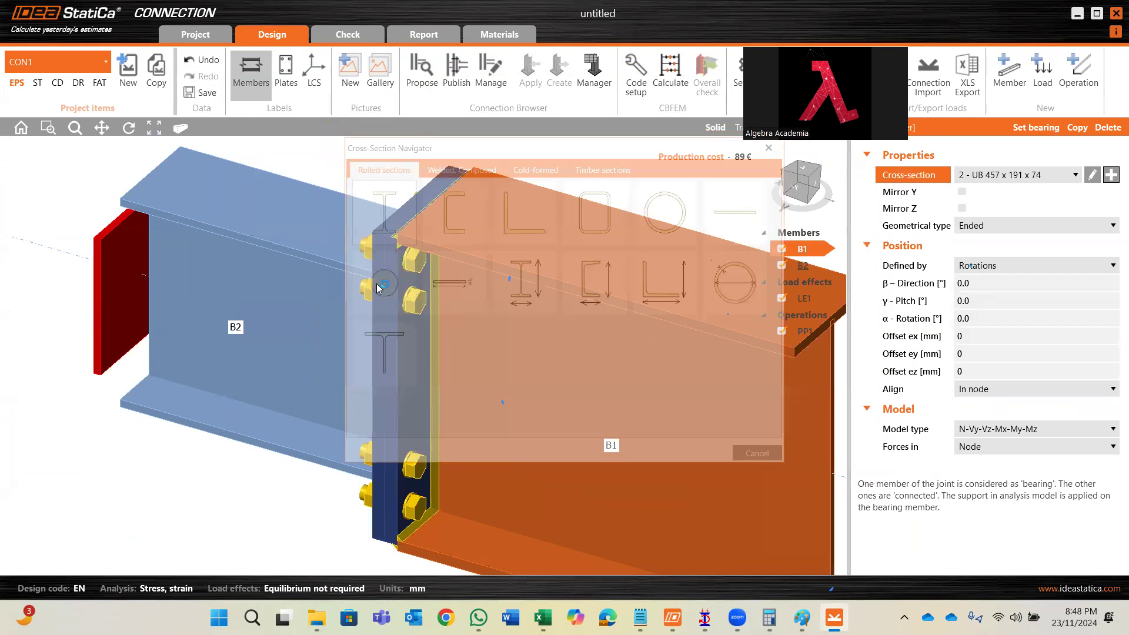
- Assign the existing UB 457 x 191 x 74 cross-section to member B2
{"action": "left_click", "coordinate": [287, 226]}
{"action": "left_click", "coordinate": [1044, 175]}
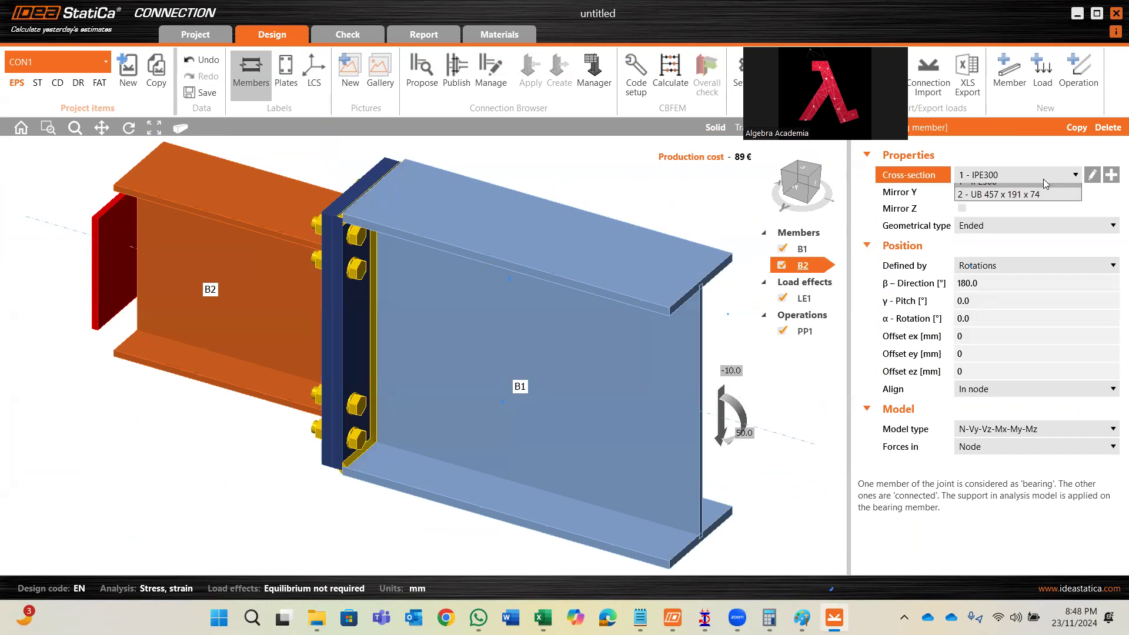
{"action": "left_click", "coordinate": [1010, 200]}
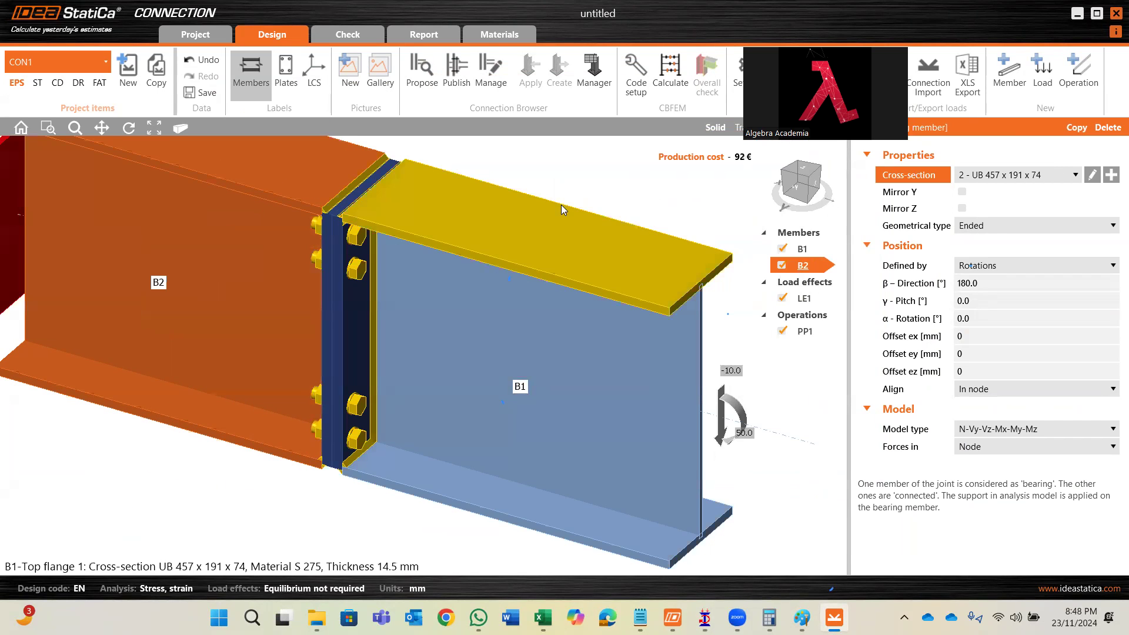
- Check the slope of beam 6 in the STAAD.Pro model and set member B1's pitch to -15° in IDEA StatiCa
{"action": "left_click", "coordinate": [799, 185]}
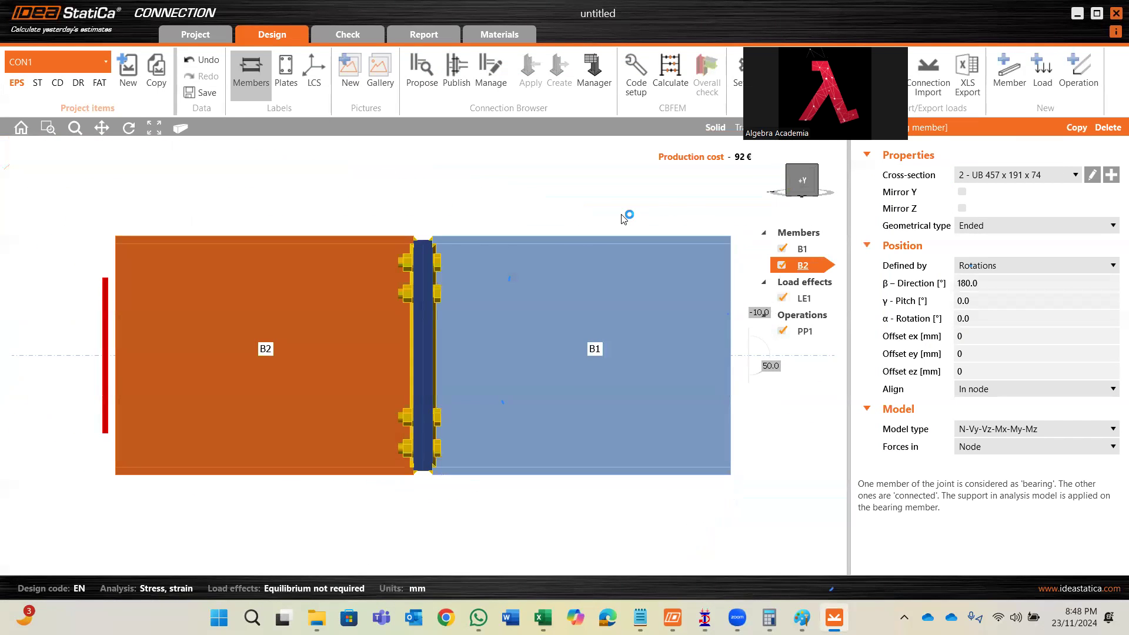
{"action": "left_click", "coordinate": [815, 166]}
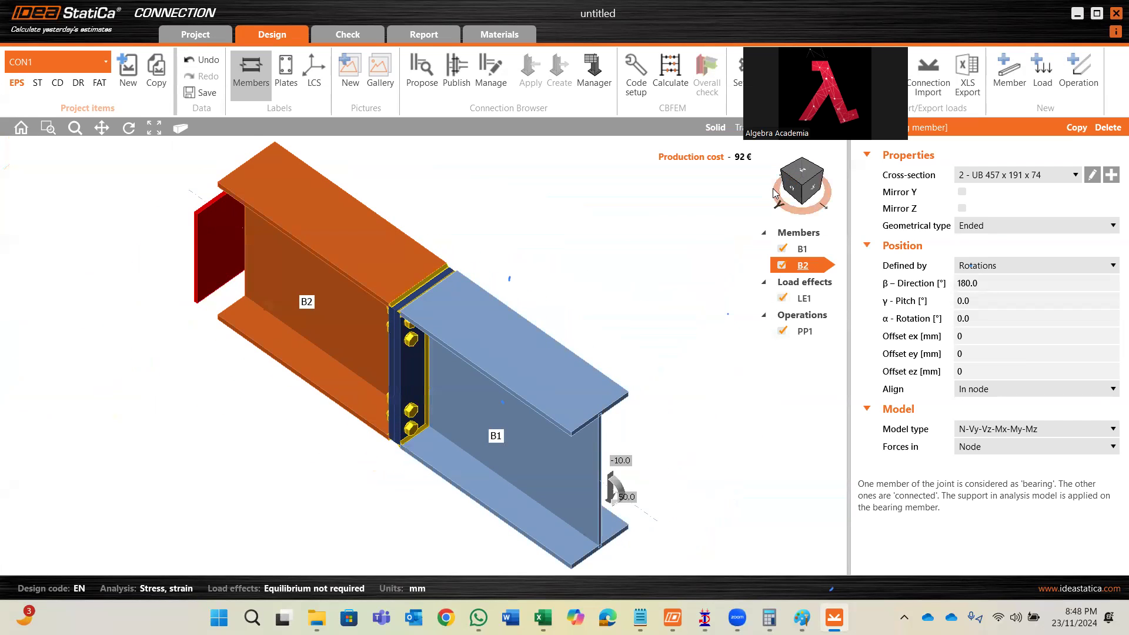
{"action": "left_click", "coordinate": [991, 302]}
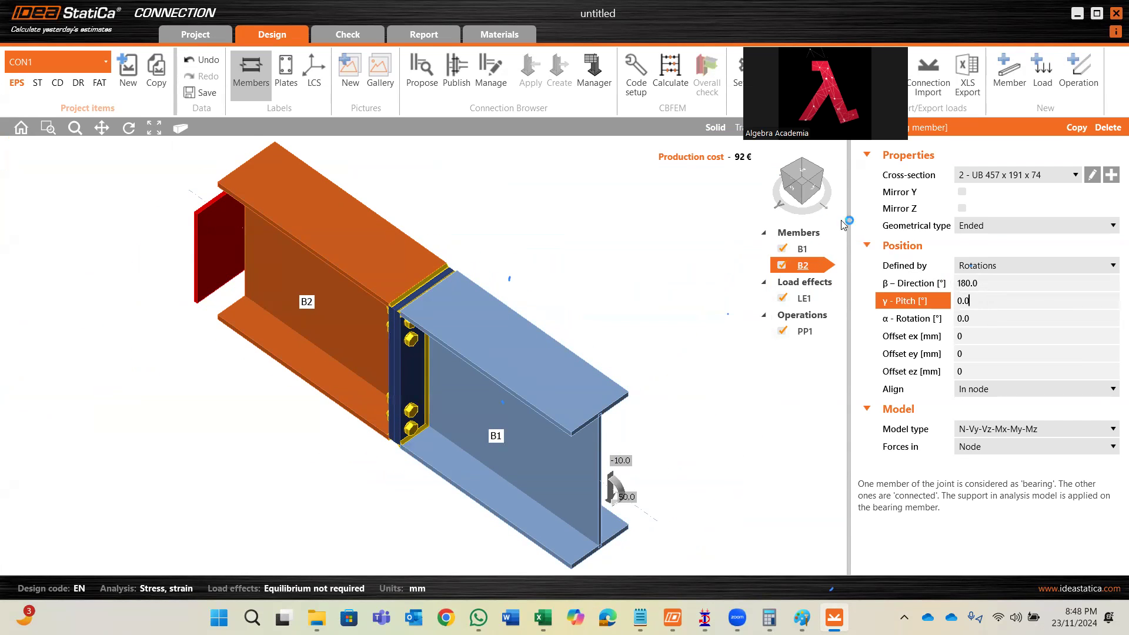
{"action": "left_click", "coordinate": [820, 250]}
{"action": "left_click", "coordinate": [991, 301]}
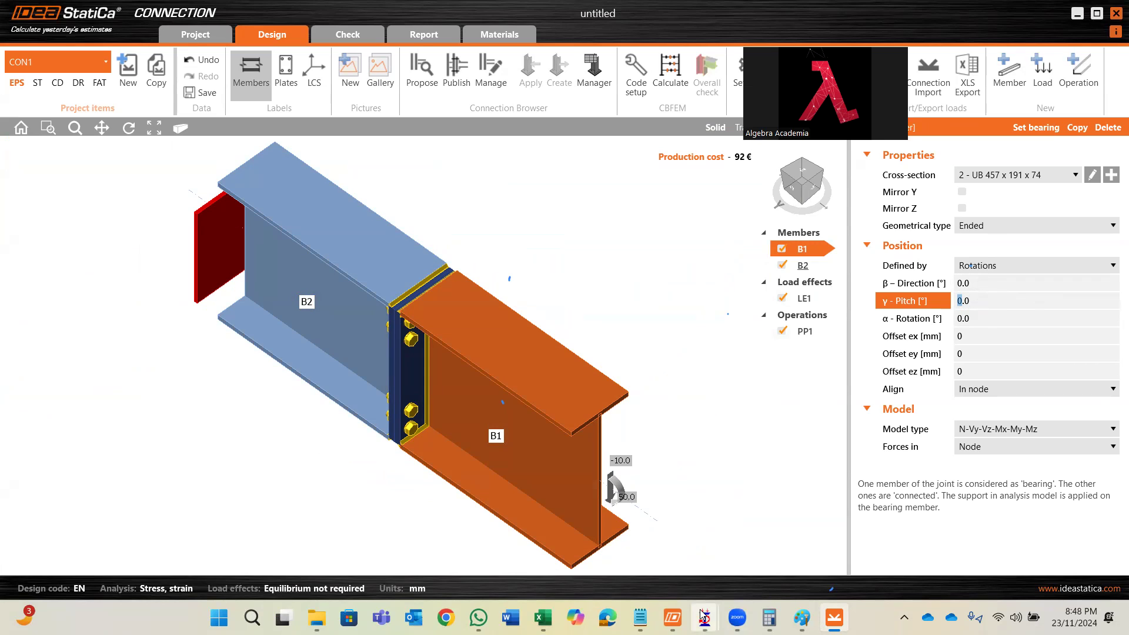
{"action": "mouse_move", "coordinate": [704, 618]}
{"action": "left_click", "coordinate": [732, 528]}
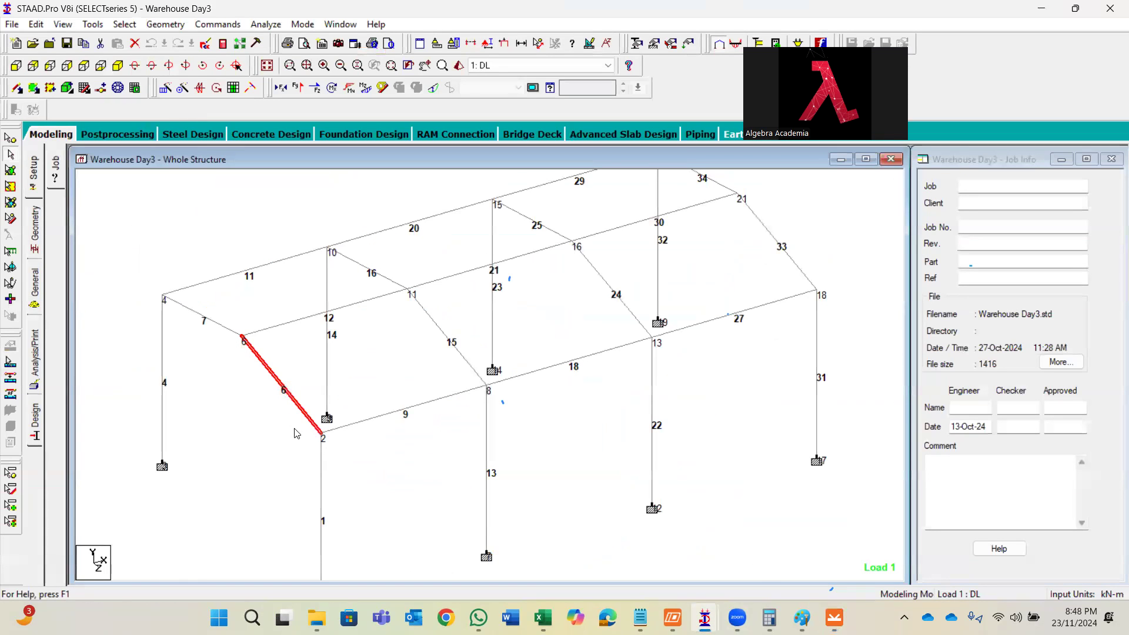
{"action": "left_click", "coordinate": [1041, 8]}
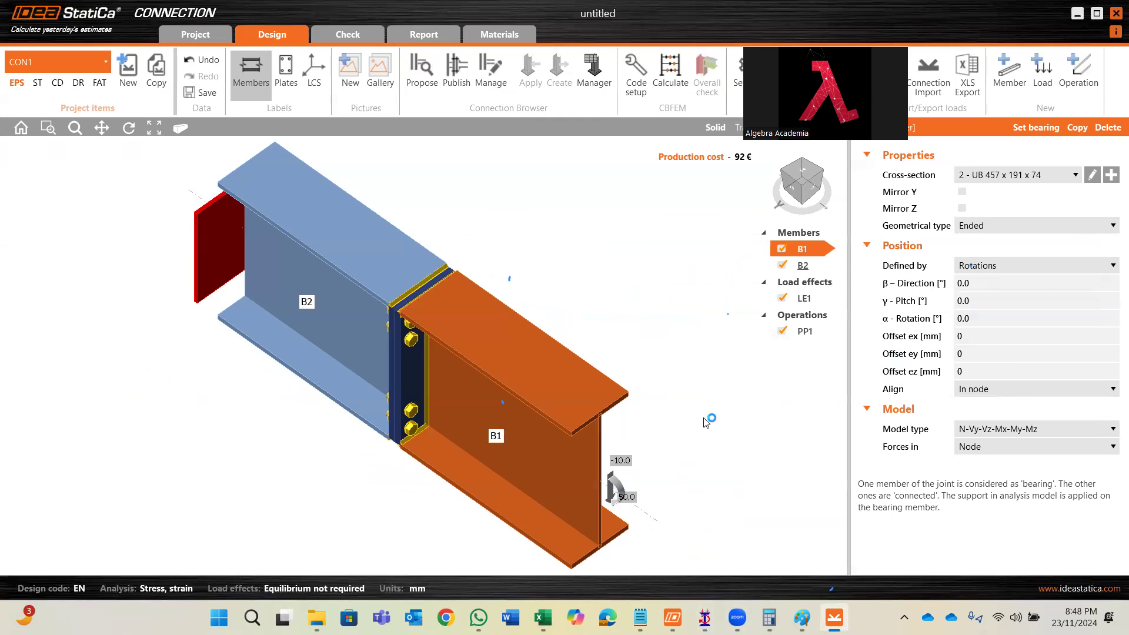
{"action": "left_click", "coordinate": [986, 300]}
{"action": "type", "text": "-15"}
{"action": "left_click", "coordinate": [982, 315]}
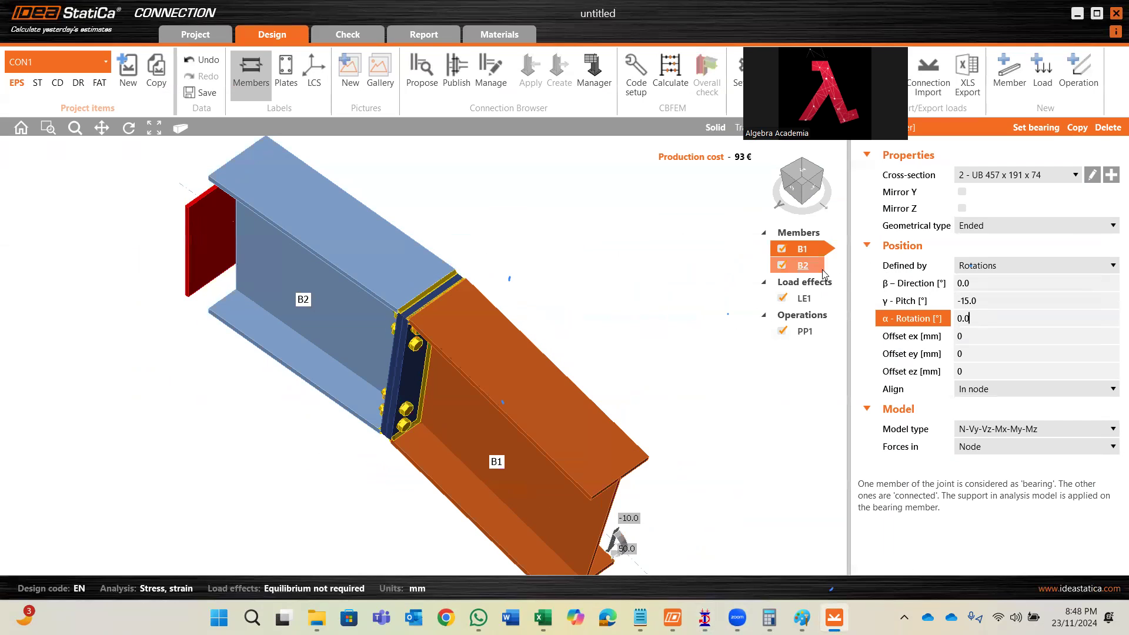
- Set member B2's pitch to -15° as well
{"action": "left_click", "coordinate": [802, 265]}
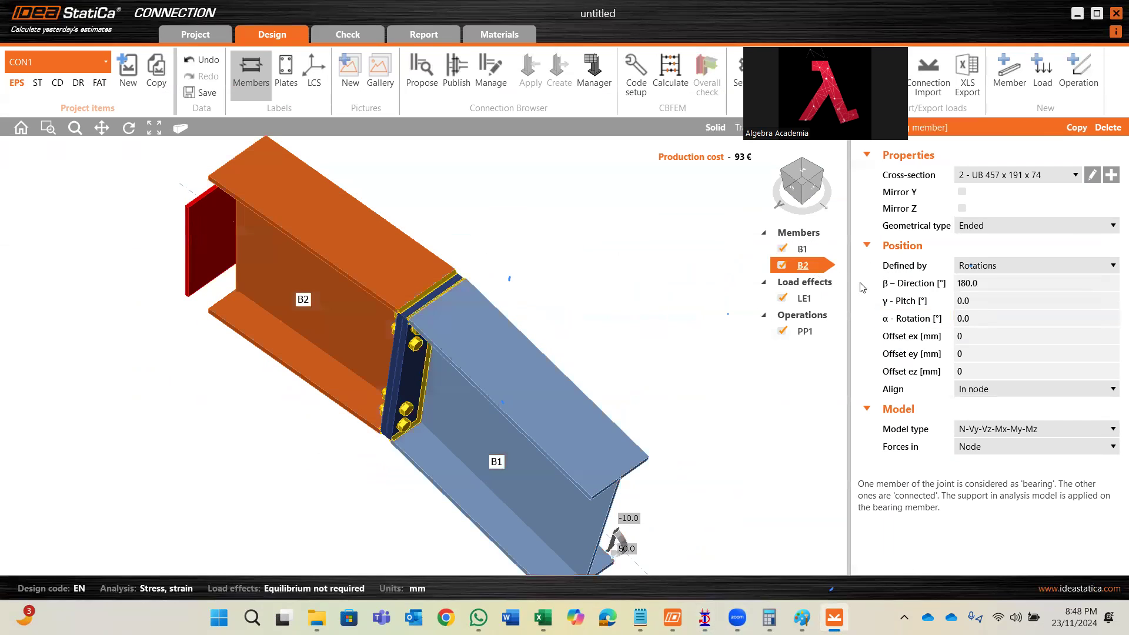
{"action": "left_click", "coordinate": [791, 193]}
{"action": "left_click", "coordinate": [917, 300]}
{"action": "type", "text": "-"}
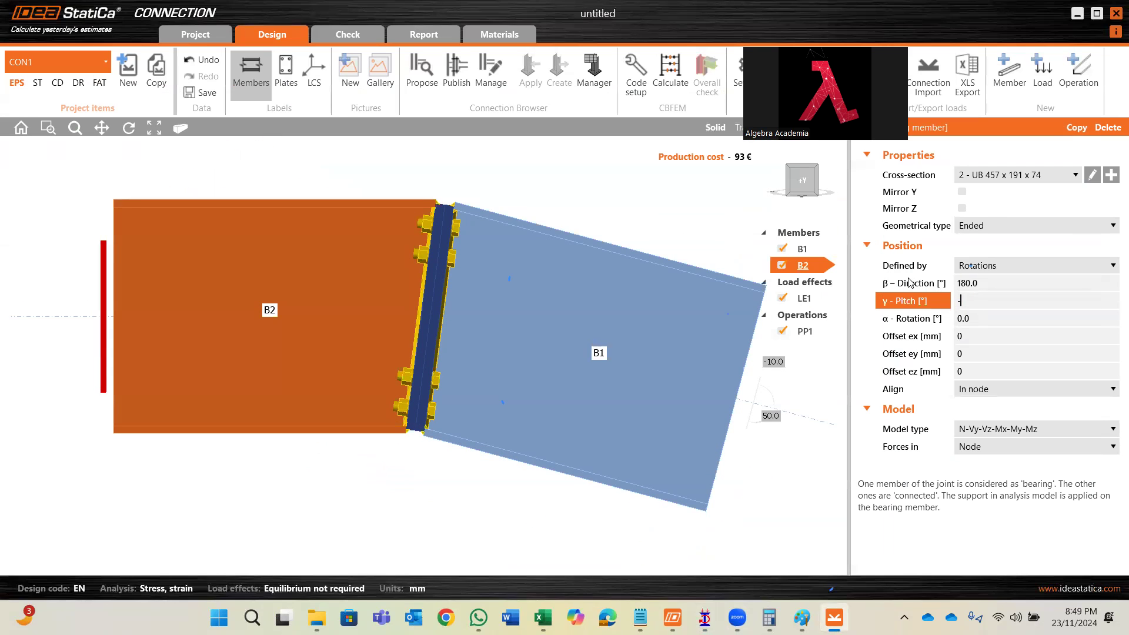
{"action": "type", "text": "15"}
{"action": "left_click", "coordinate": [991, 319]}
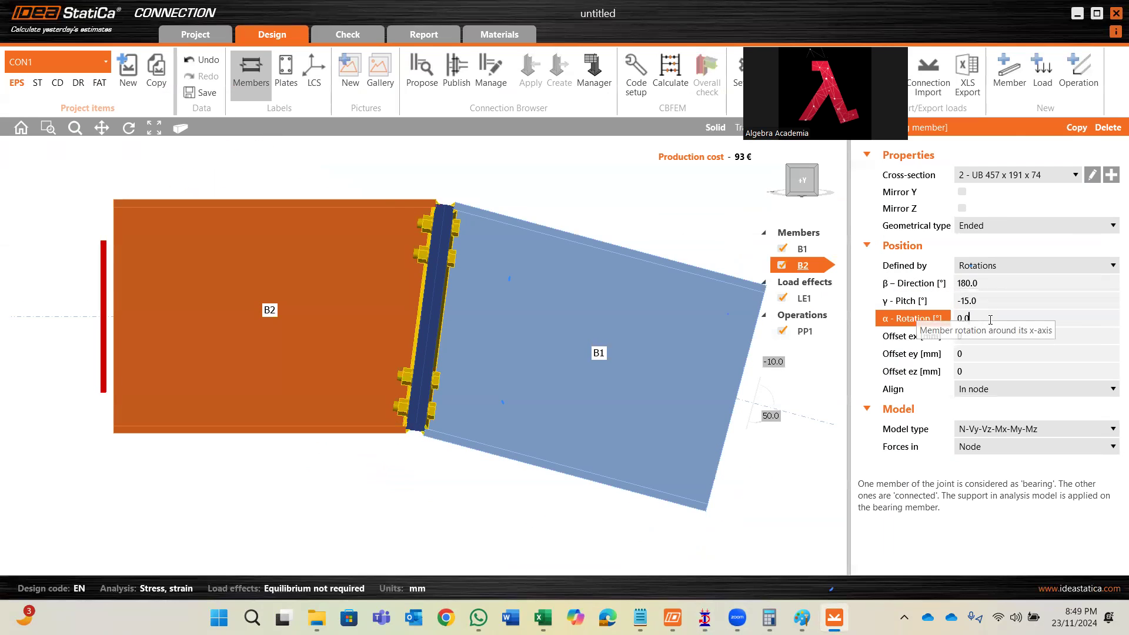
- Open load effect LE1, look up the beam 6 end forces in the Excel workbook, and return to IDEA StatiCa
{"action": "left_click", "coordinate": [817, 166]}
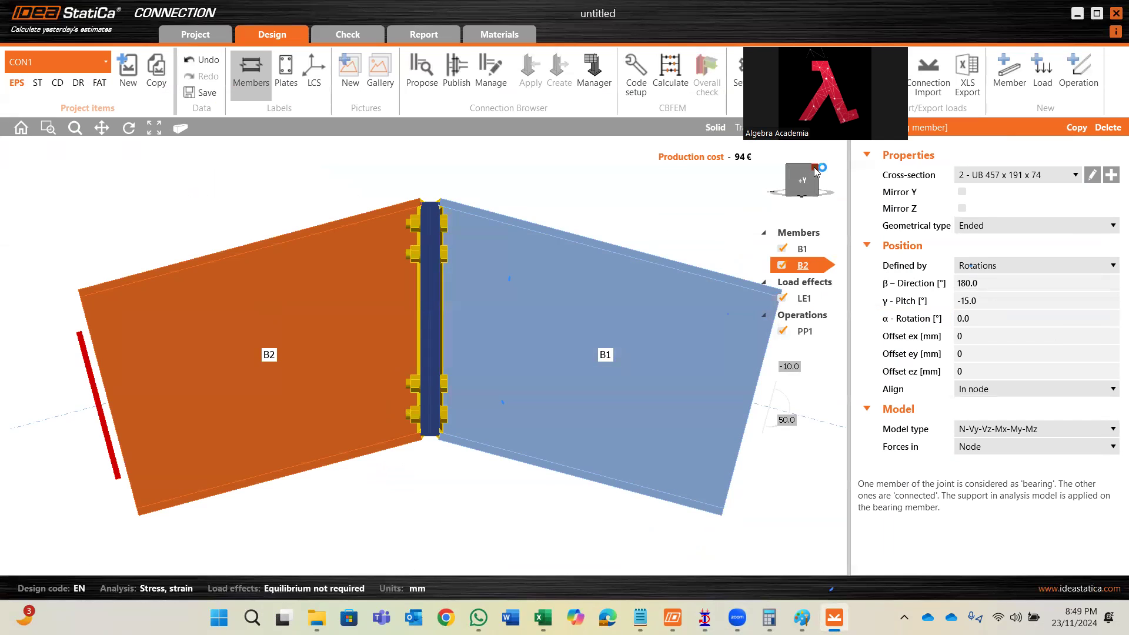
{"action": "scroll", "coordinate": [481, 317], "scroll_direction": "up", "scroll_amount": 2}
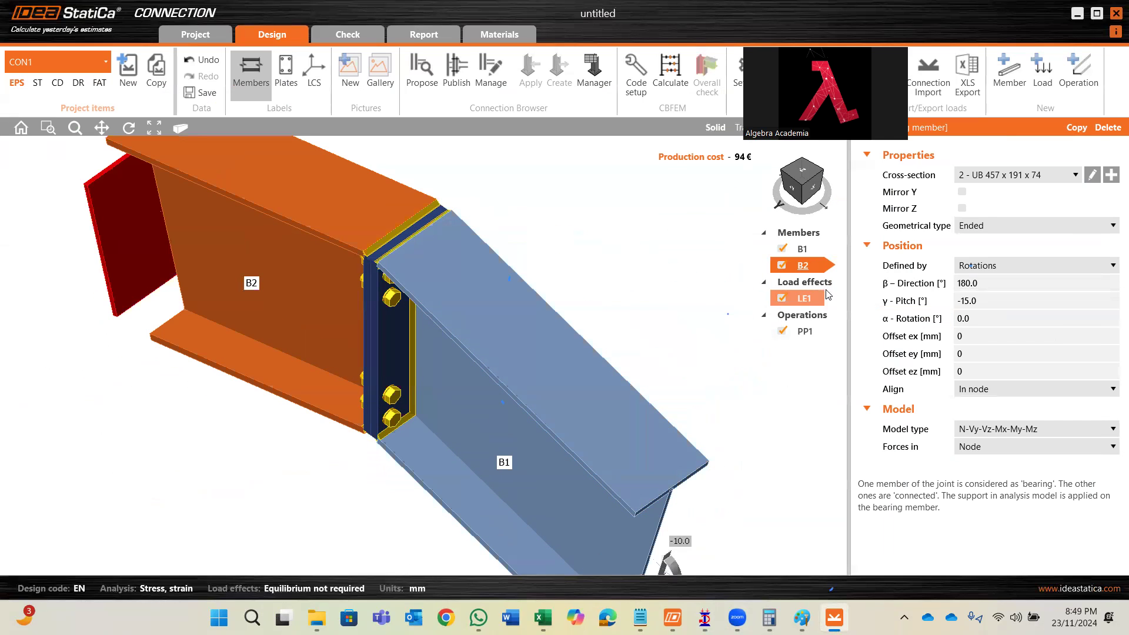
{"action": "middle_click_drag", "start_coordinate": [500, 333], "coordinate": [548, 361]}
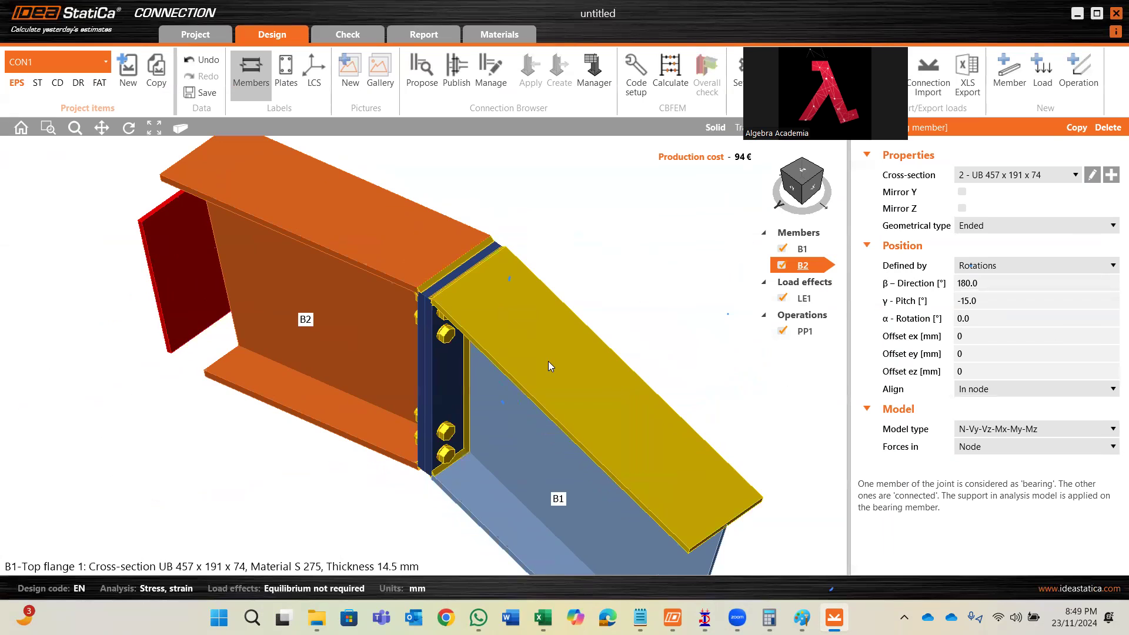
{"action": "left_click", "coordinate": [796, 298]}
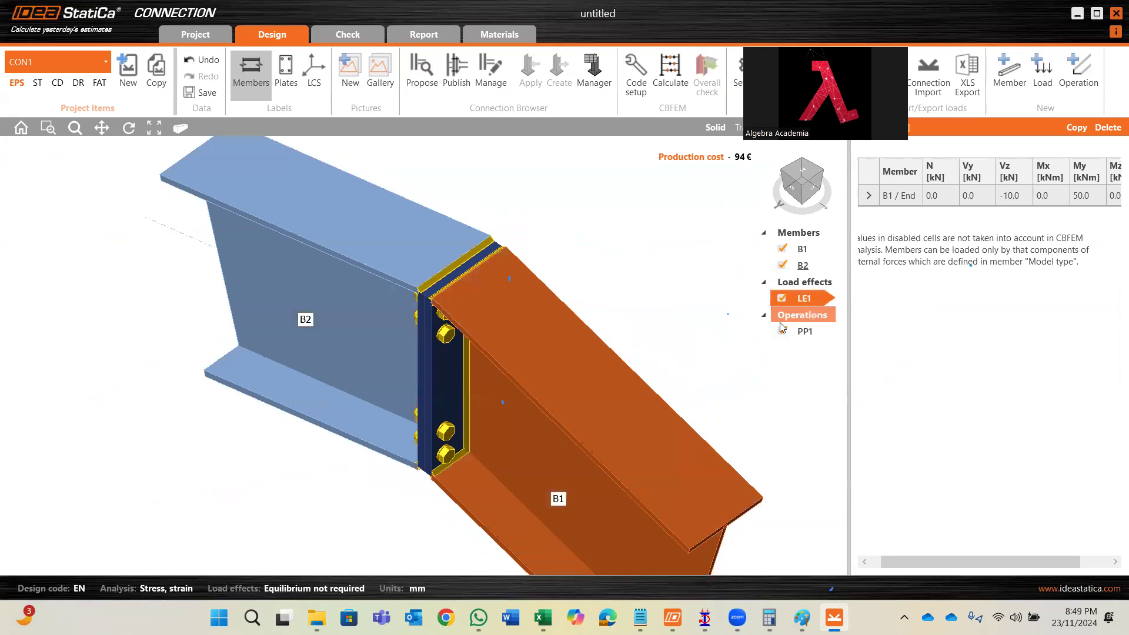
{"action": "mouse_move", "coordinate": [543, 618]}
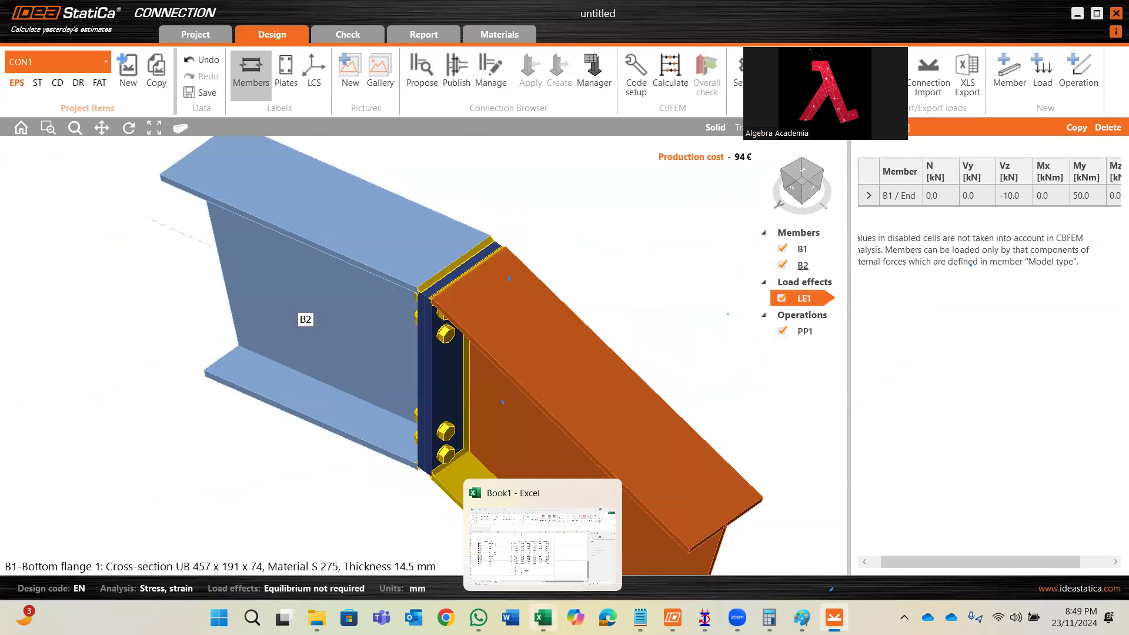
{"action": "left_click", "coordinate": [547, 547]}
{"action": "mouse_move", "coordinate": [663, 614]}
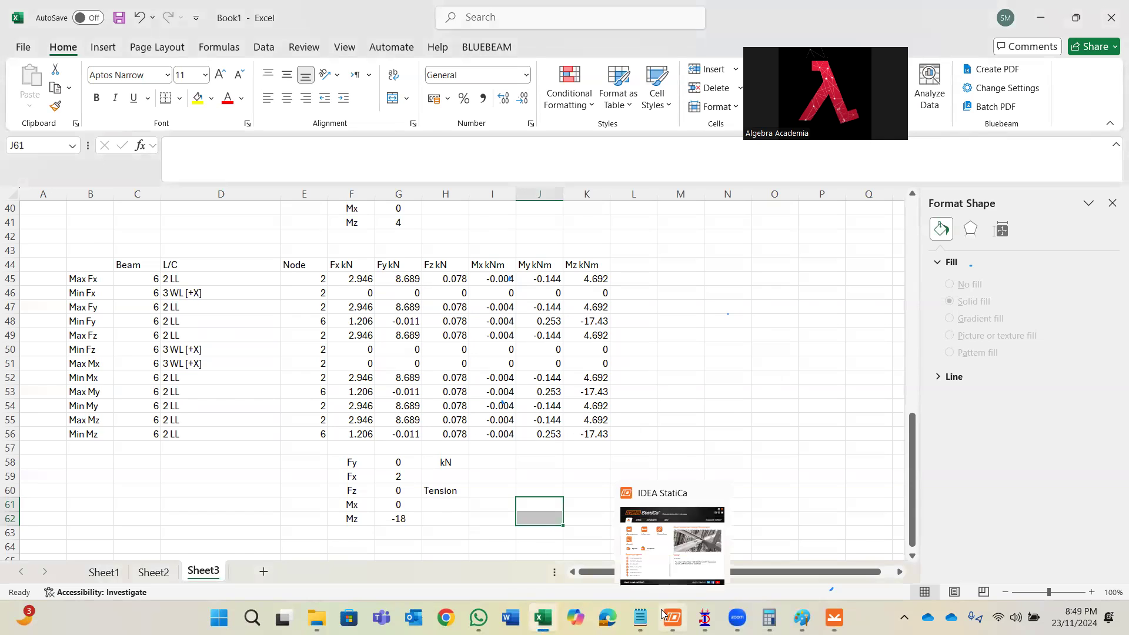
{"action": "left_click", "coordinate": [672, 544]}
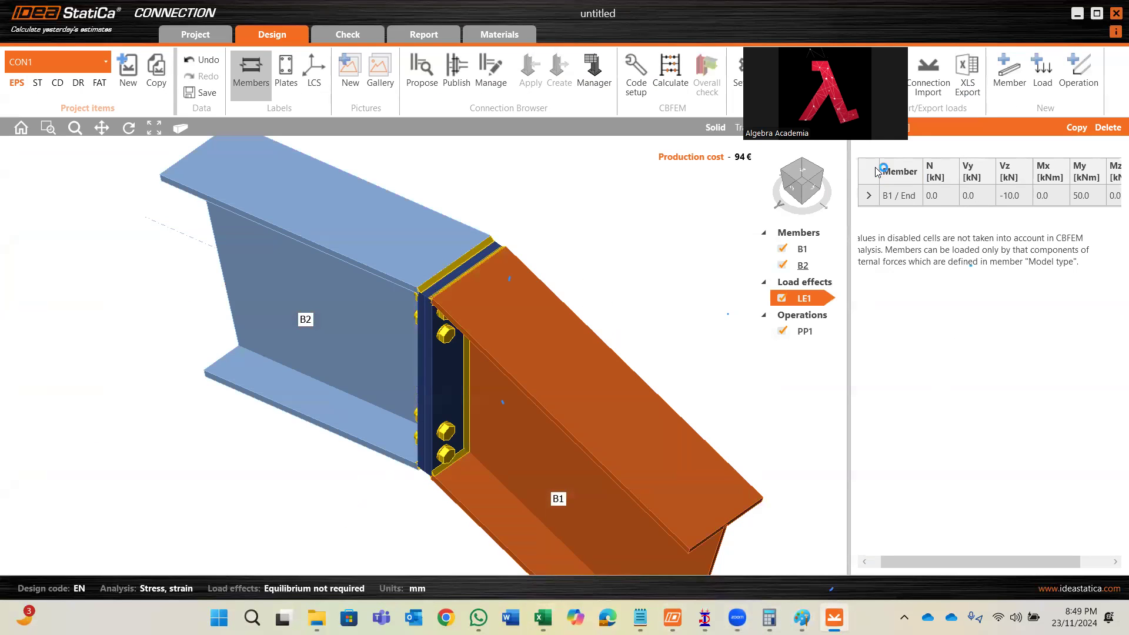
- Set the shear force Vz at B1's end to -2 kN and check its direction on the model
{"action": "left_click", "coordinate": [988, 203]}
{"action": "left_click", "coordinate": [1013, 194]}
{"action": "type", "text": "-2"}
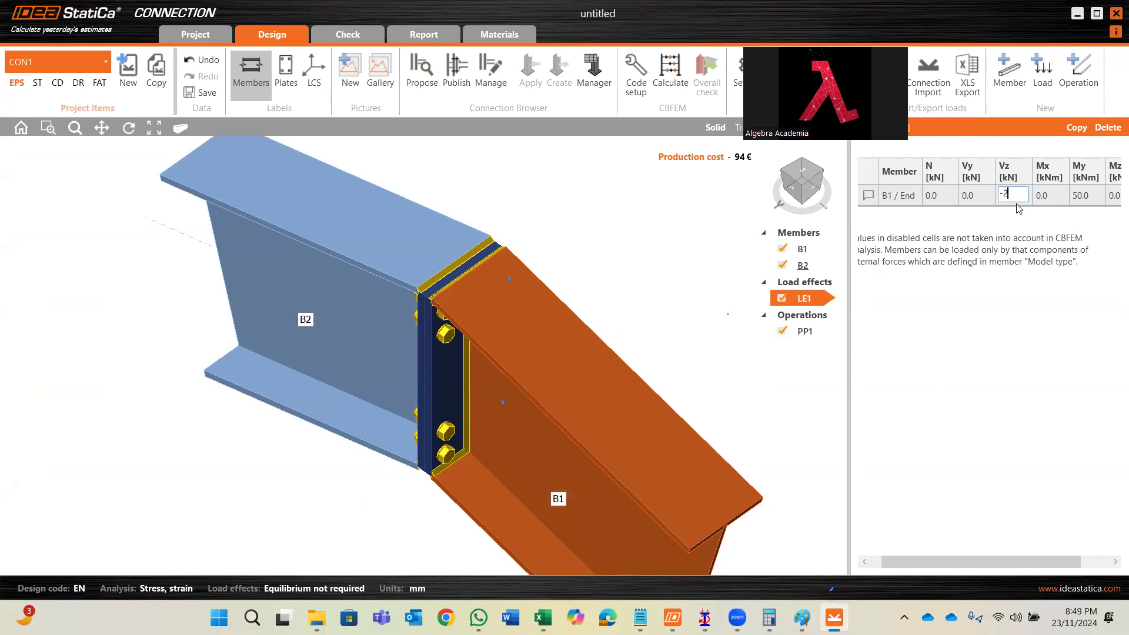
{"action": "left_click", "coordinate": [1037, 200]}
{"action": "scroll", "coordinate": [494, 320], "scroll_direction": "down", "scroll_amount": 3}
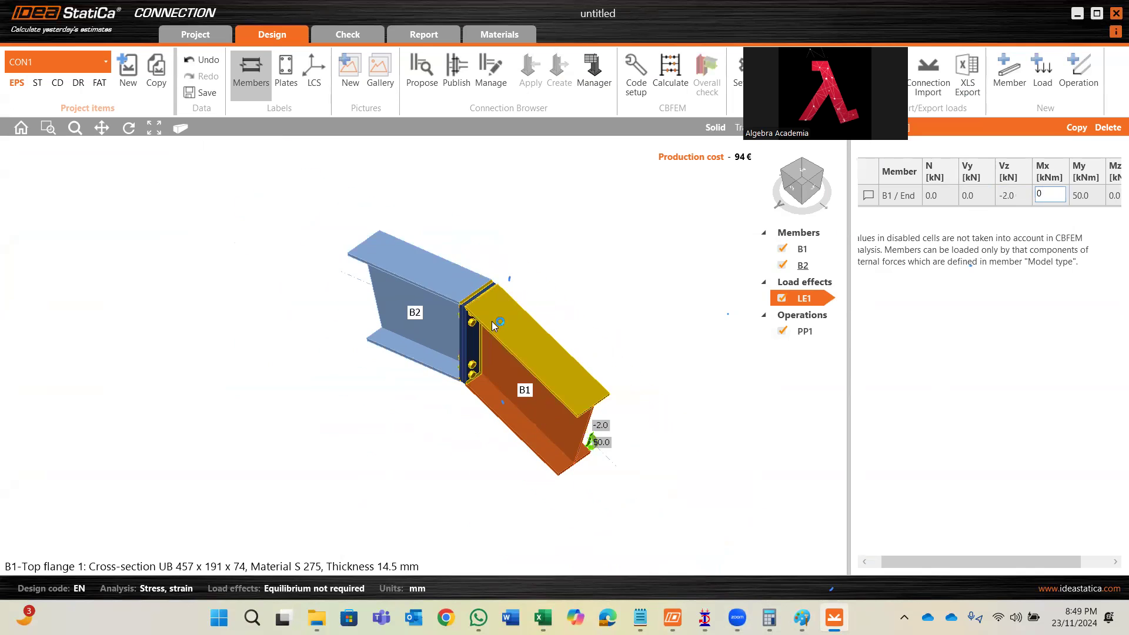
{"action": "scroll", "coordinate": [618, 421], "scroll_direction": "up", "scroll_amount": 3}
- Set B1's end forces in LE1 to Vz 0 kN, Vy 2 kN and My 19 kNm
{"action": "left_click", "coordinate": [1016, 196]}
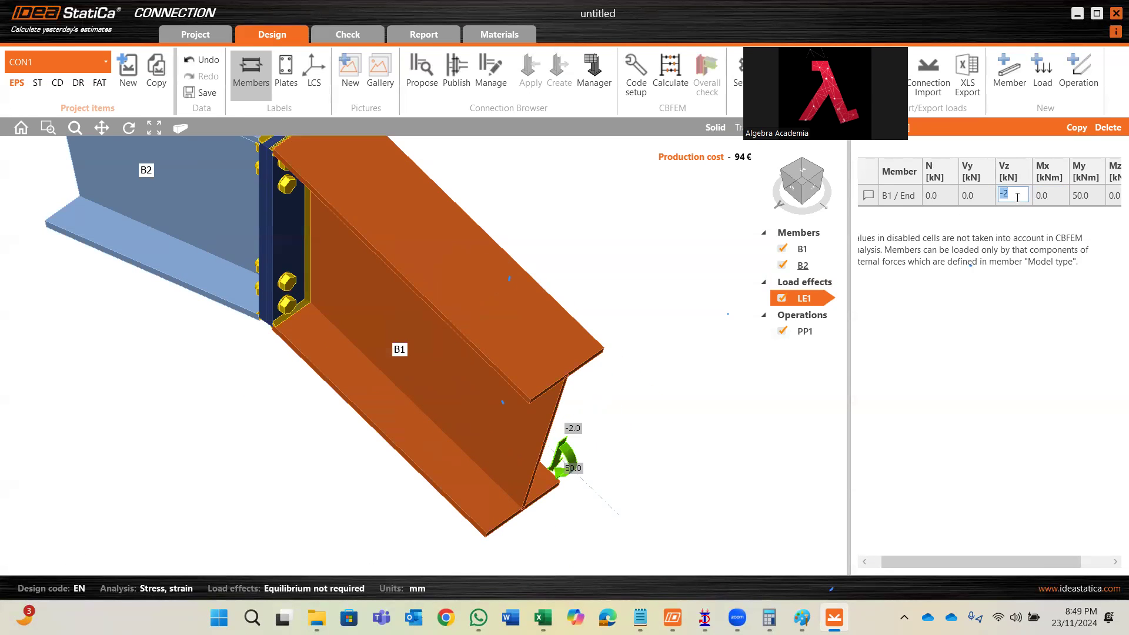
{"action": "left_click", "coordinate": [983, 196]}
{"action": "type", "text": "2"}
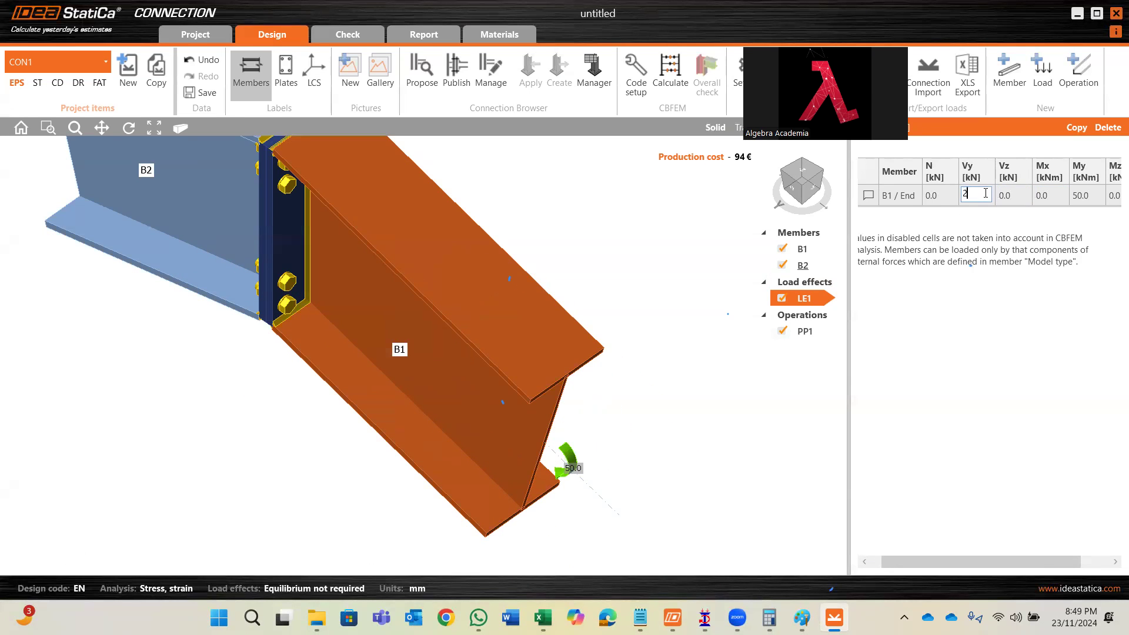
{"action": "left_click", "coordinate": [1088, 197]}
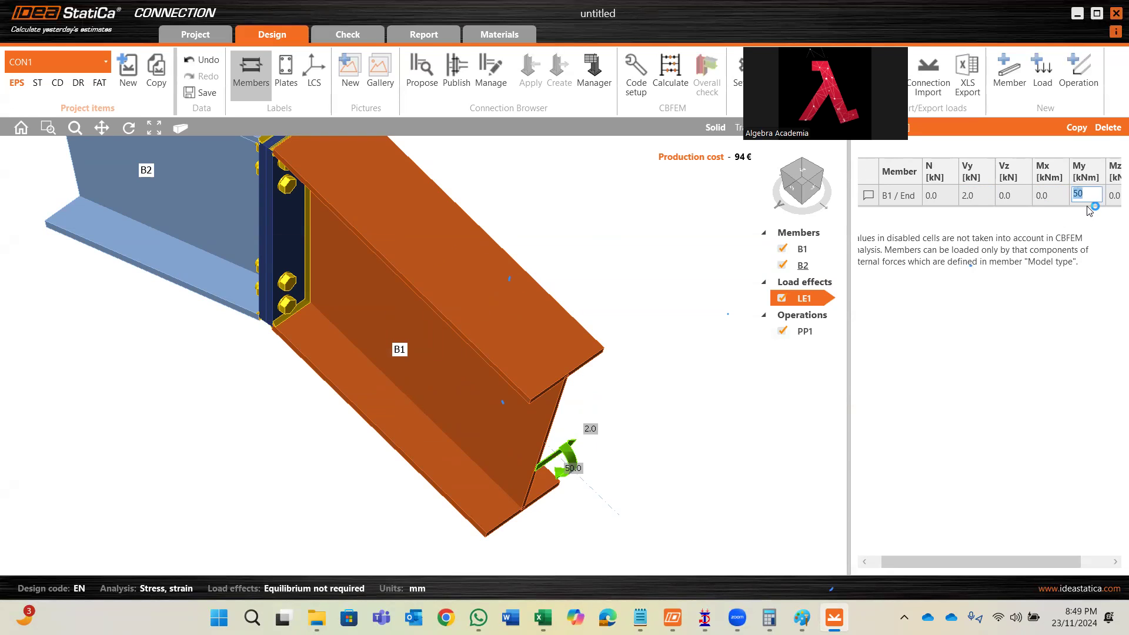
{"action": "type", "text": "19"}
{"action": "key", "text": "Tab"}
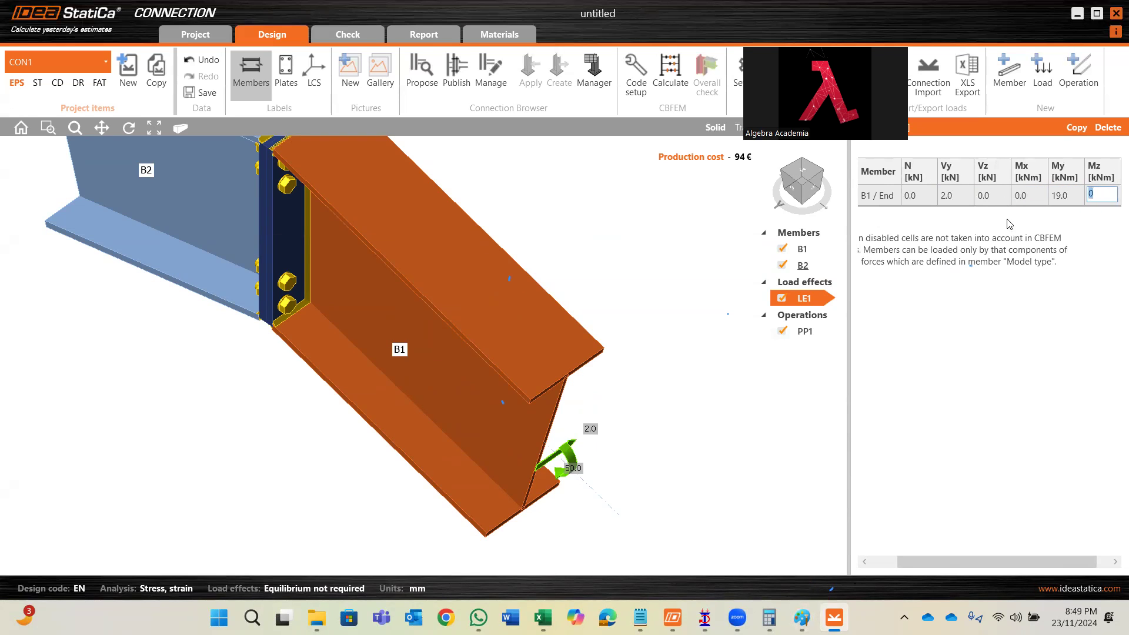
{"action": "left_click", "coordinate": [638, 400]}
- Set the end-plate thickness of plate-to-plate operation PP1 to 12 mm
{"action": "scroll", "coordinate": [547, 416], "scroll_direction": "down", "scroll_amount": 2}
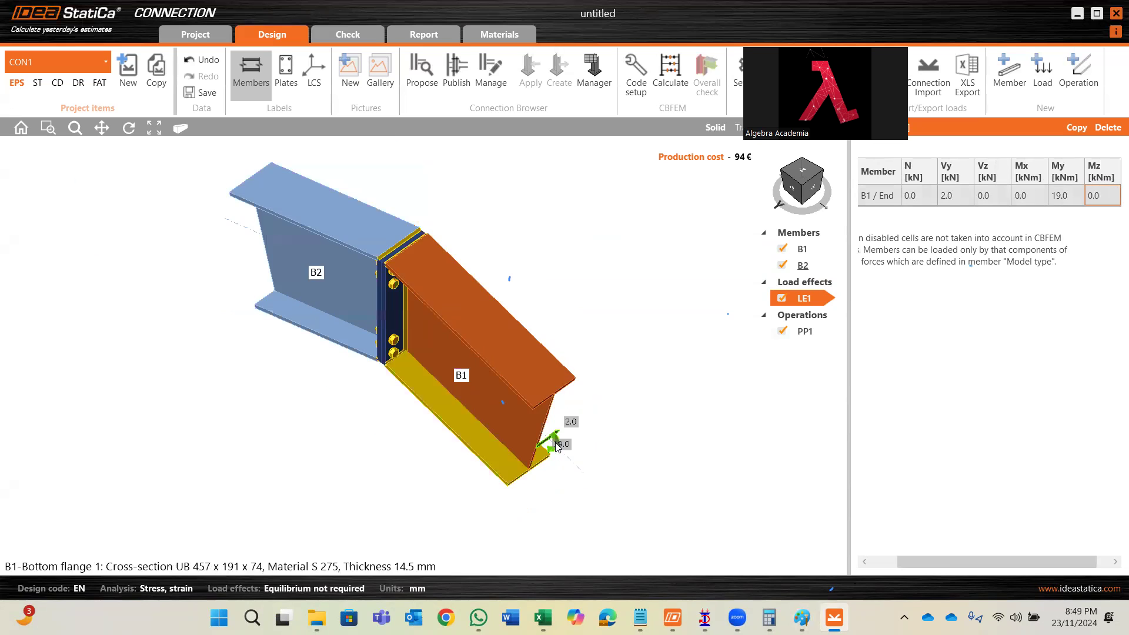
{"action": "scroll", "coordinate": [664, 276], "scroll_direction": "up", "scroll_amount": 1}
{"action": "scroll", "coordinate": [594, 353], "scroll_direction": "down", "scroll_amount": 1}
{"action": "left_click", "coordinate": [803, 331]}
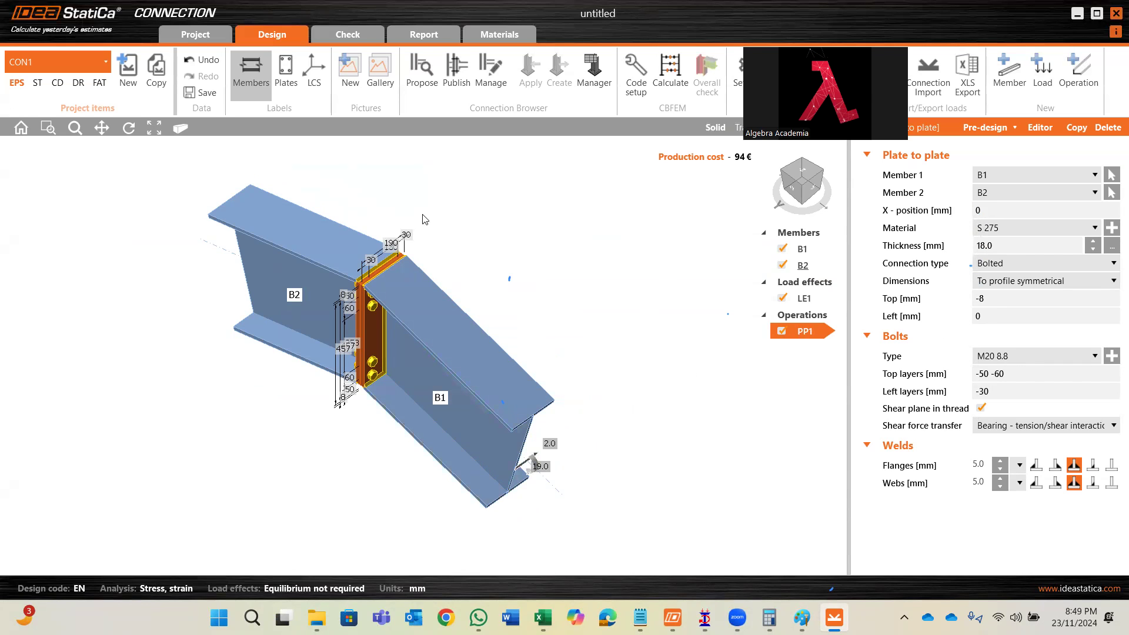
{"action": "left_click", "coordinate": [1017, 242]}
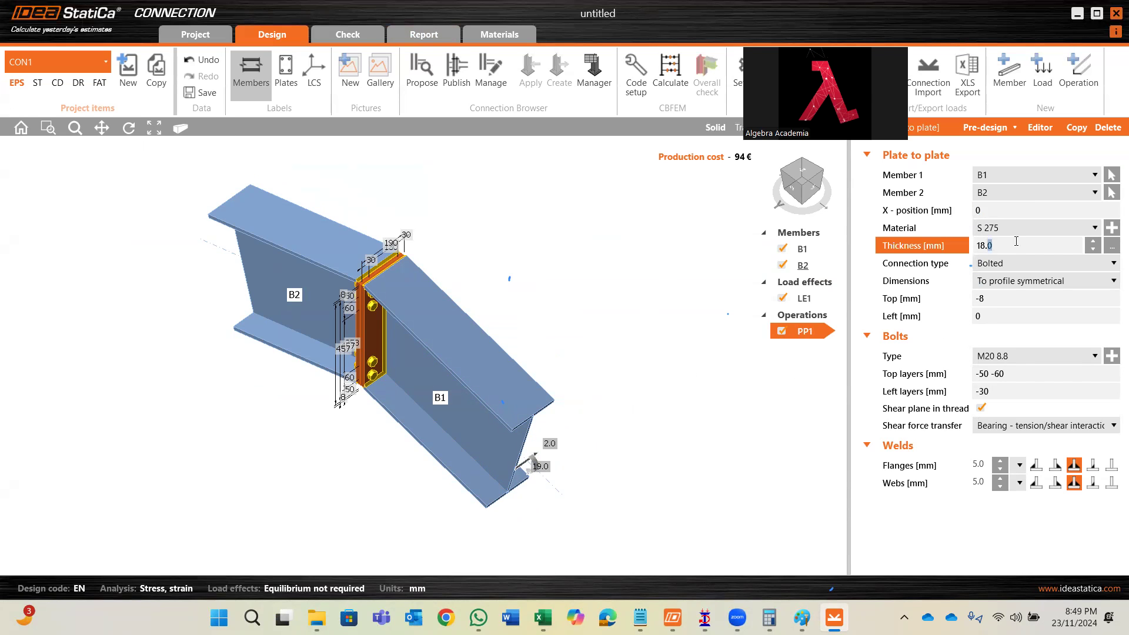
{"action": "left_click_drag", "start_coordinate": [1014, 244], "coordinate": [895, 264]}
{"action": "type", "text": "12"}
{"action": "left_click", "coordinate": [1005, 300]}
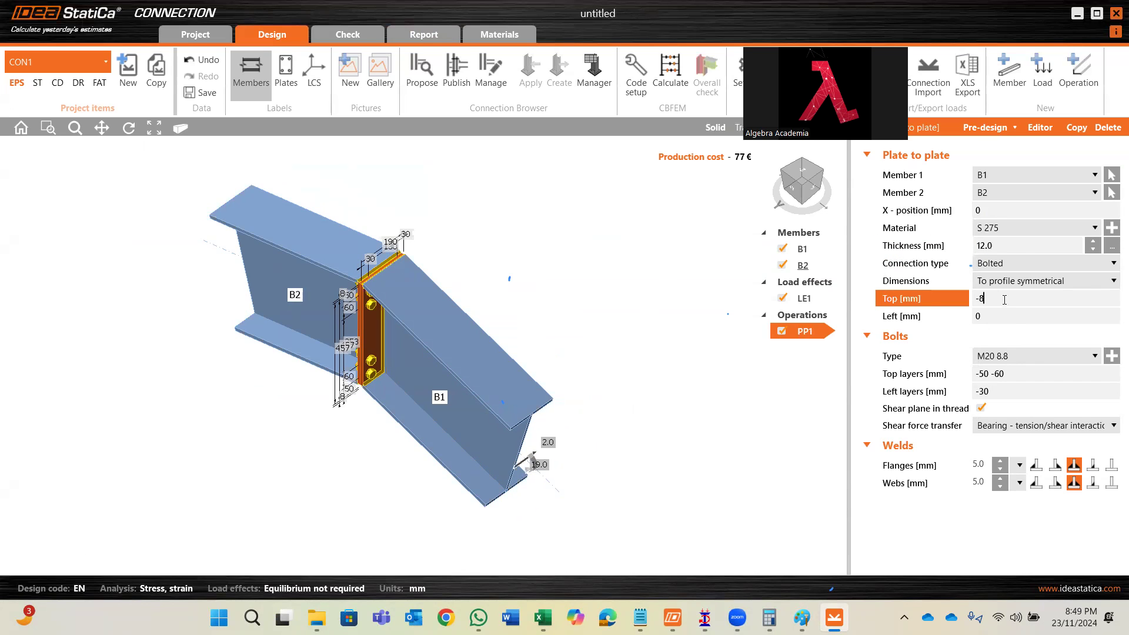
- Change the bolt assembly of the end-plate connection PP1 to M12 8.8
{"action": "left_click", "coordinate": [1018, 373]}
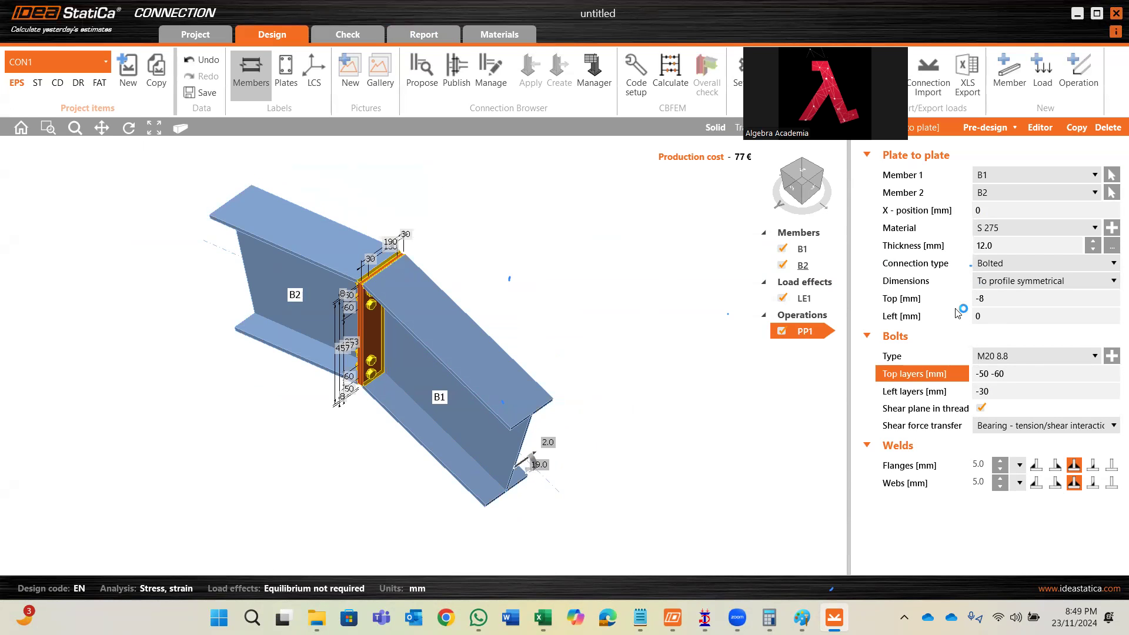
{"action": "scroll", "coordinate": [422, 322], "scroll_direction": "up", "scroll_amount": 6}
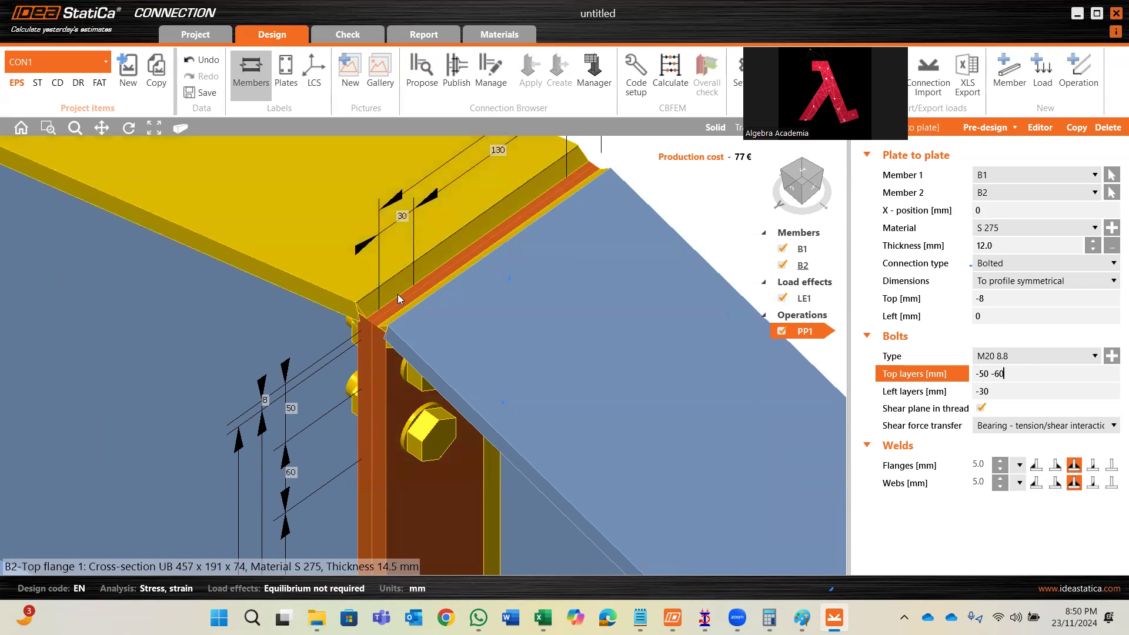
{"action": "scroll", "coordinate": [385, 306], "scroll_direction": "down", "scroll_amount": 3}
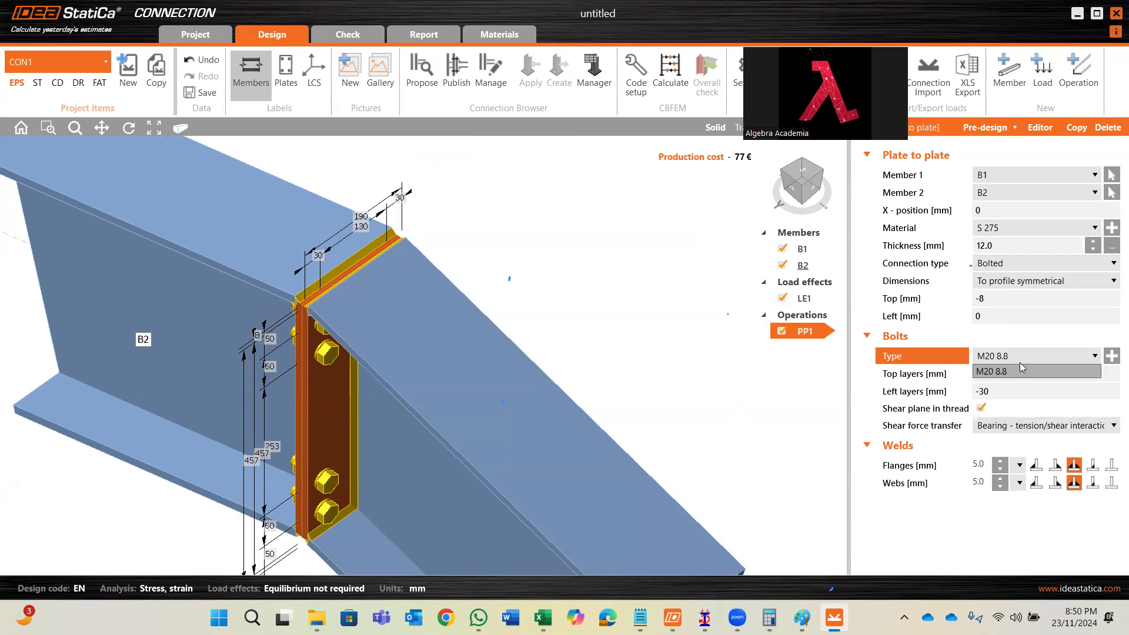
{"action": "left_click", "coordinate": [1110, 357]}
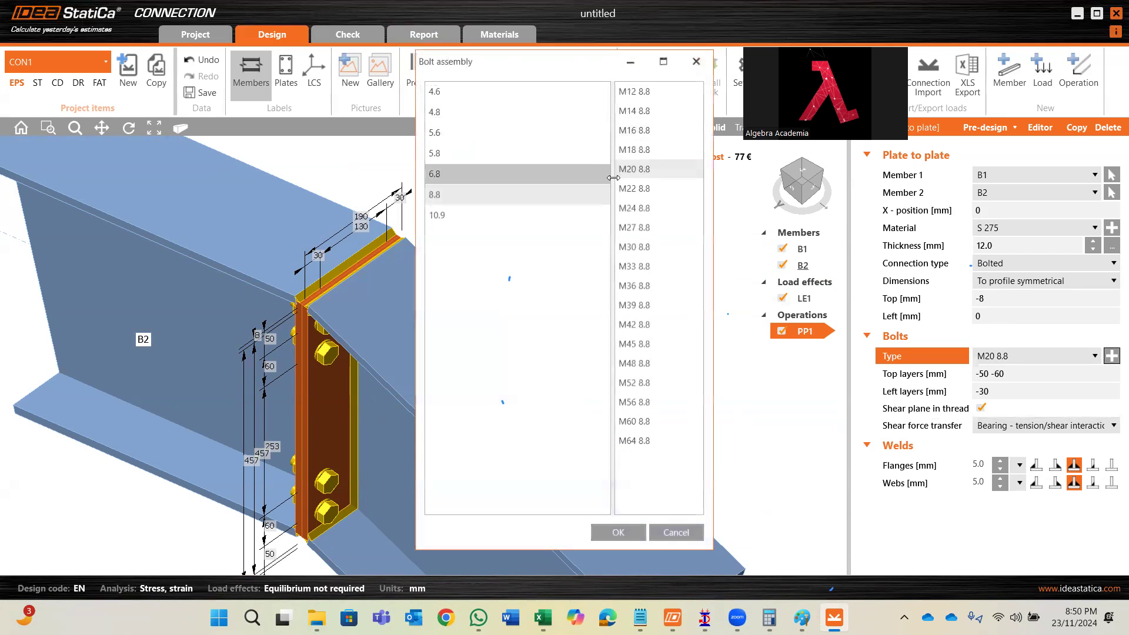
{"action": "left_click", "coordinate": [646, 103]}
{"action": "left_click", "coordinate": [618, 532]}
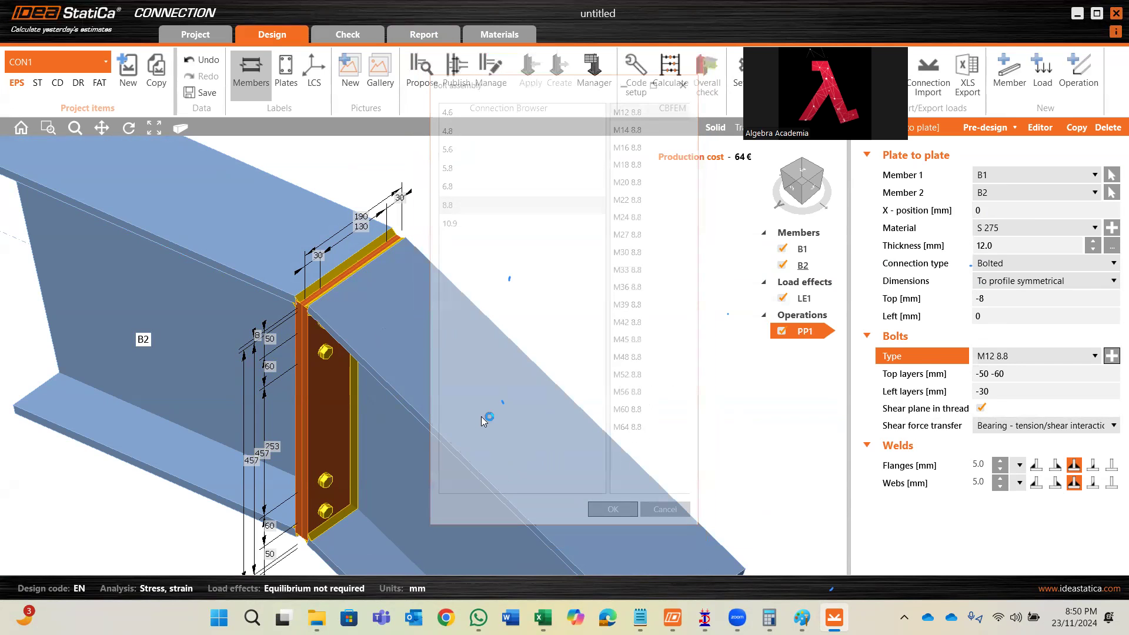
{"action": "scroll", "coordinate": [497, 268], "scroll_direction": "up", "scroll_amount": 3}
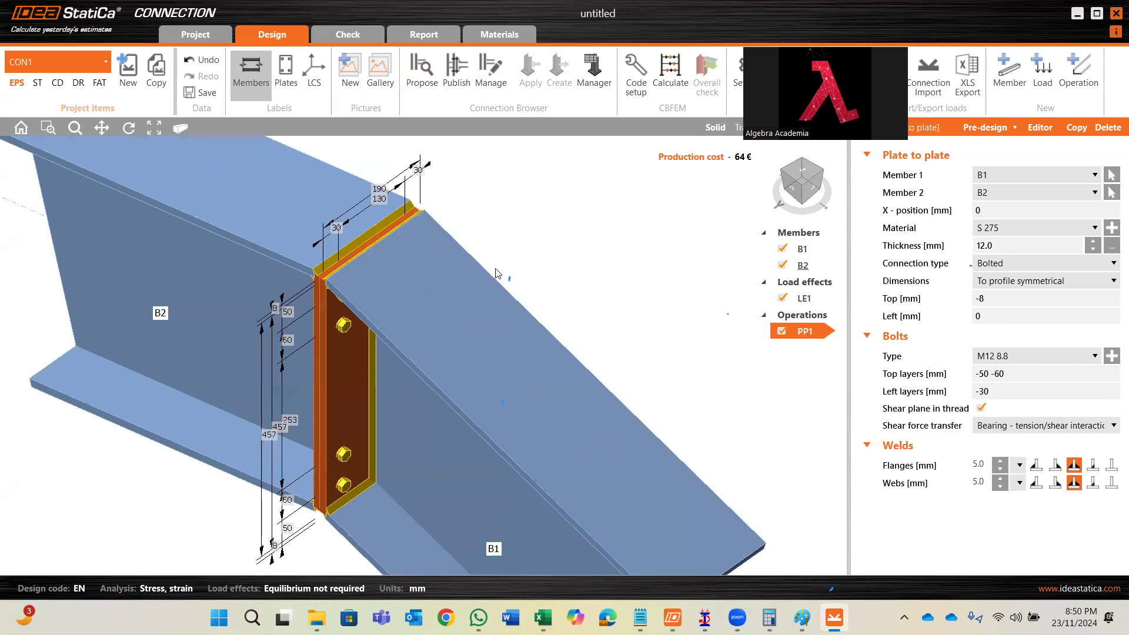
- Inspect the bolt layout in the +X view and set the top bolt layers to -50 -124 mm
{"action": "left_click", "coordinate": [1002, 395]}
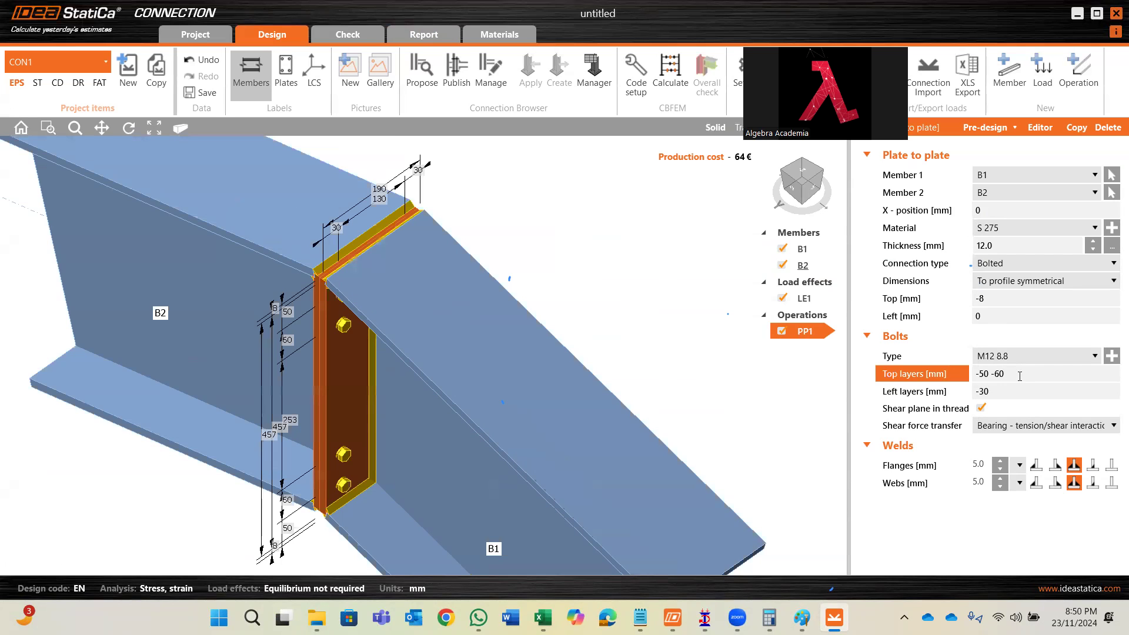
{"action": "left_click", "coordinate": [824, 175]}
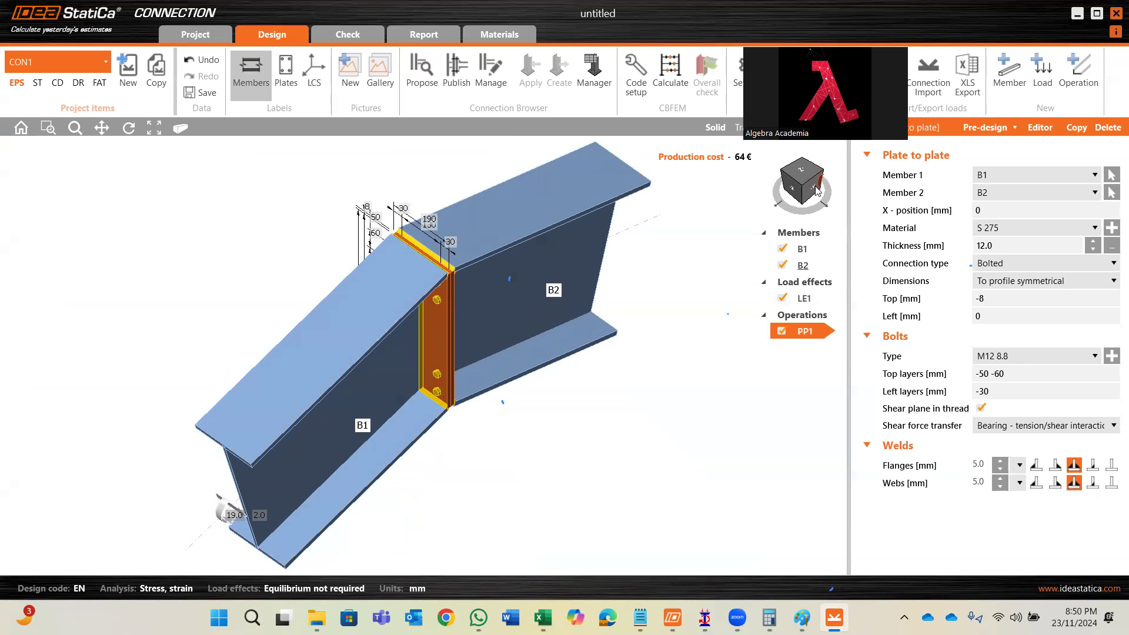
{"action": "left_click", "coordinate": [818, 189]}
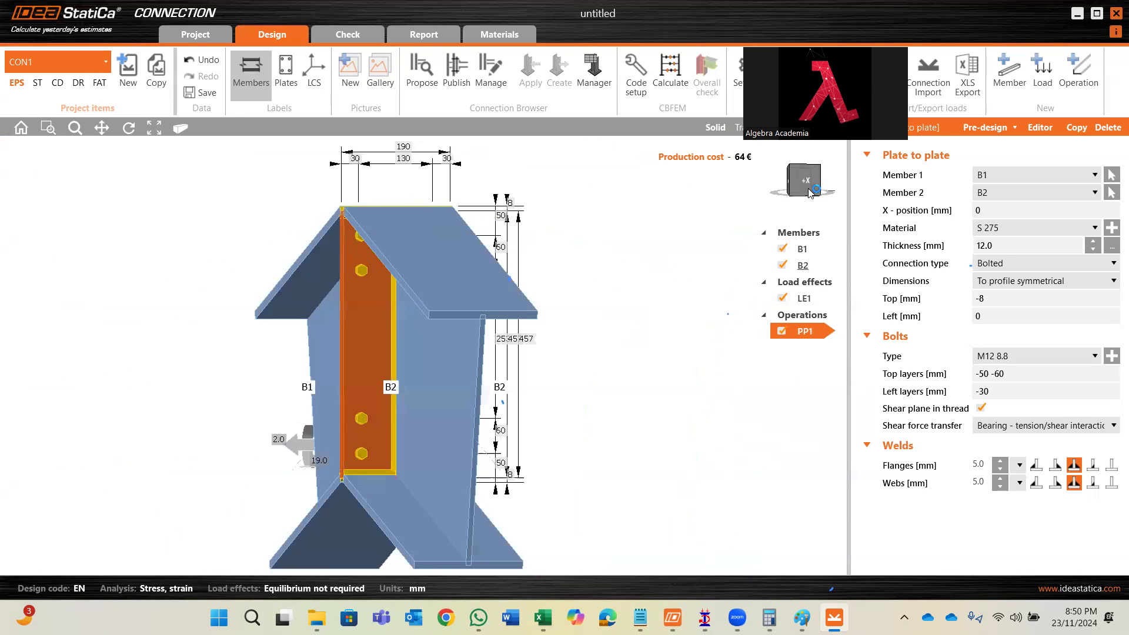
{"action": "scroll", "coordinate": [393, 426], "scroll_direction": "up", "scroll_amount": 2}
{"action": "scroll", "coordinate": [442, 338], "scroll_direction": "down", "scroll_amount": 4}
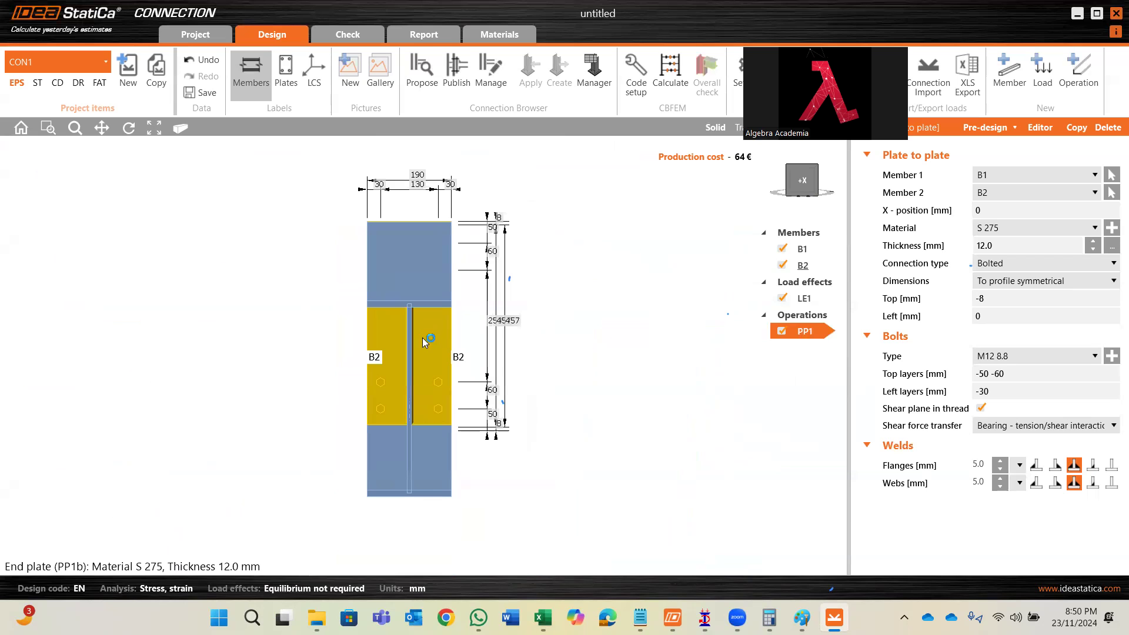
{"action": "left_click", "coordinate": [420, 354]}
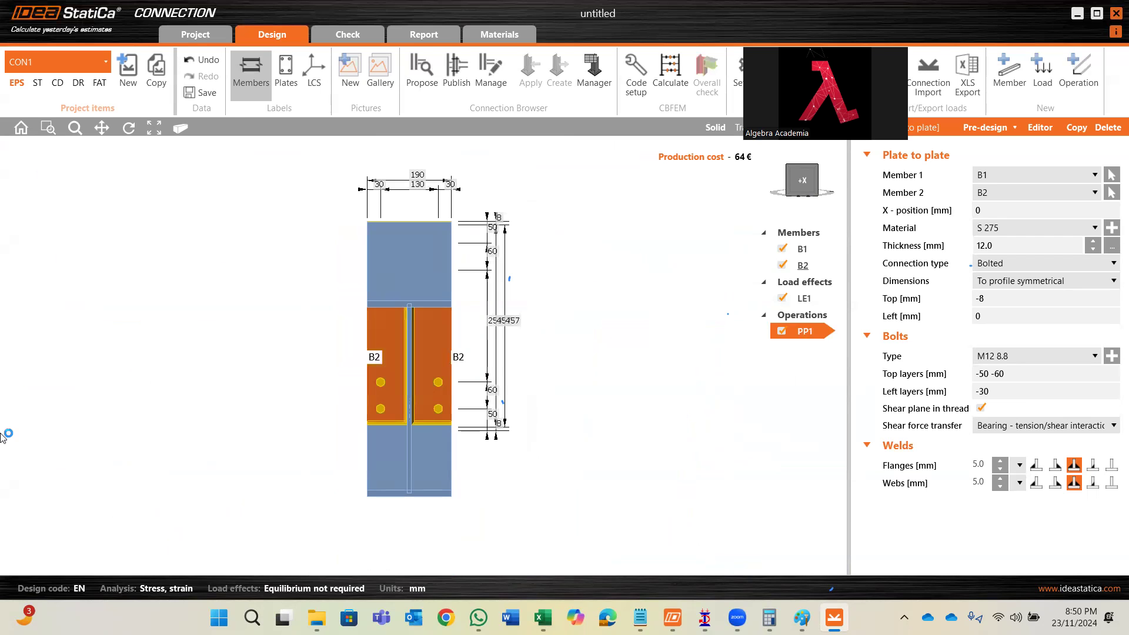
{"action": "scroll", "coordinate": [406, 344], "scroll_direction": "up", "scroll_amount": 2}
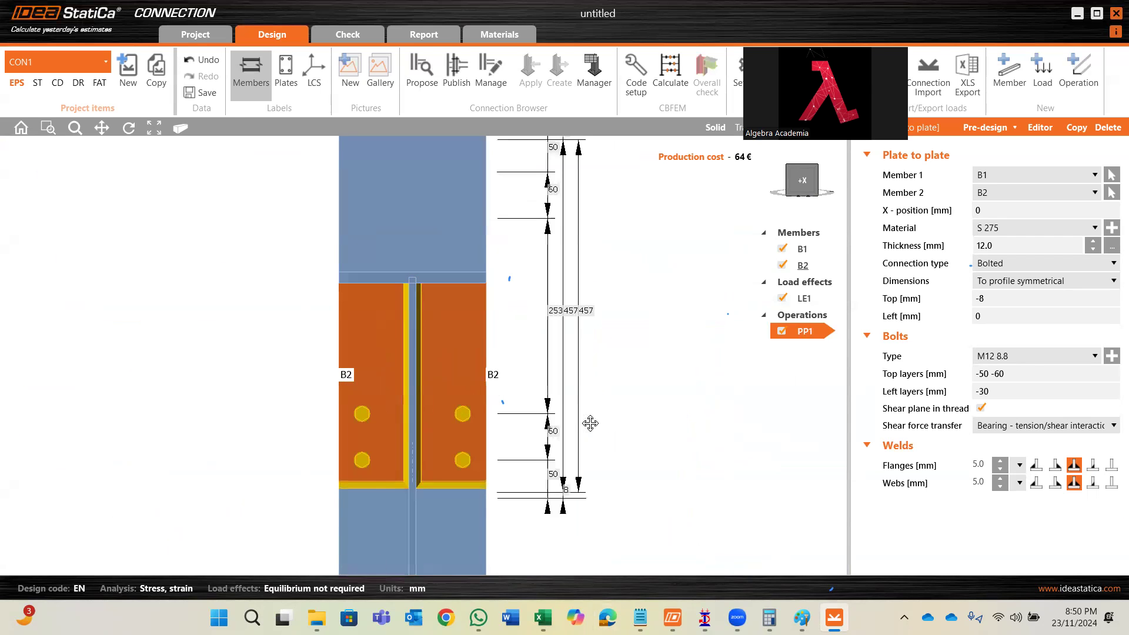
{"action": "double_click", "coordinate": [1032, 375]}
{"action": "key", "text": "ctrl+a"}
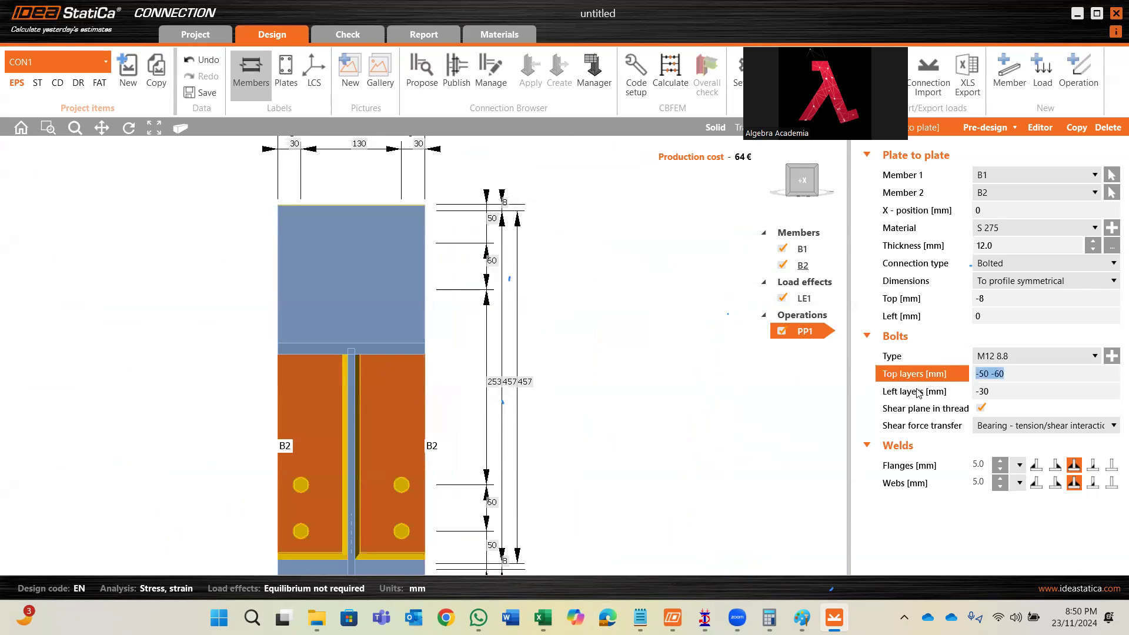
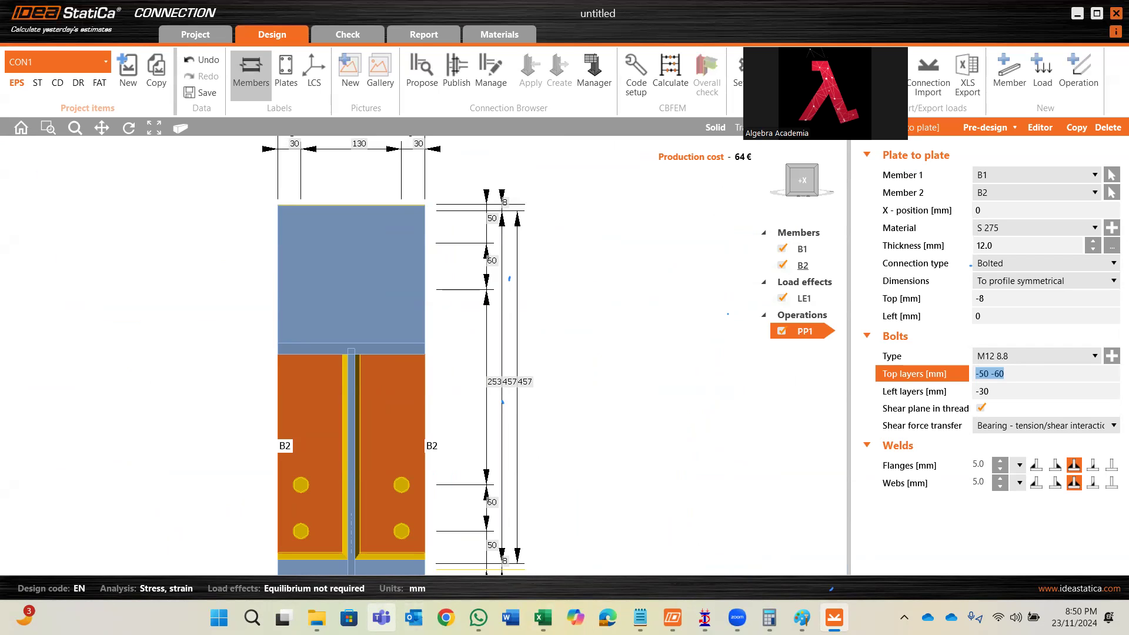
{"action": "left_click", "coordinate": [1014, 374]}
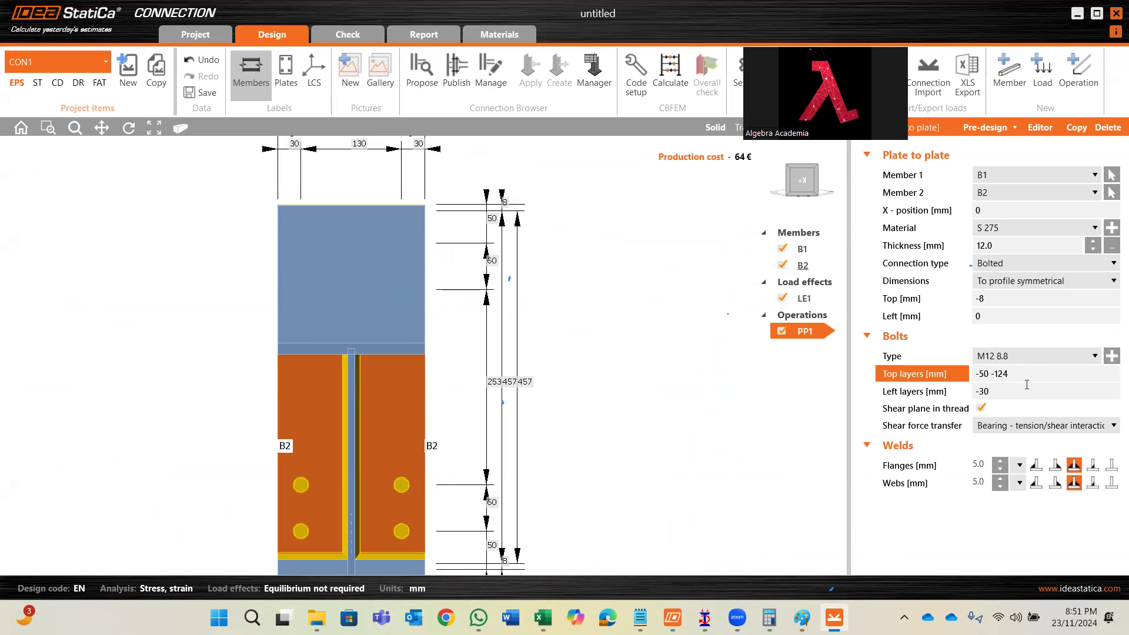
{"action": "left_click", "coordinate": [1020, 392]}
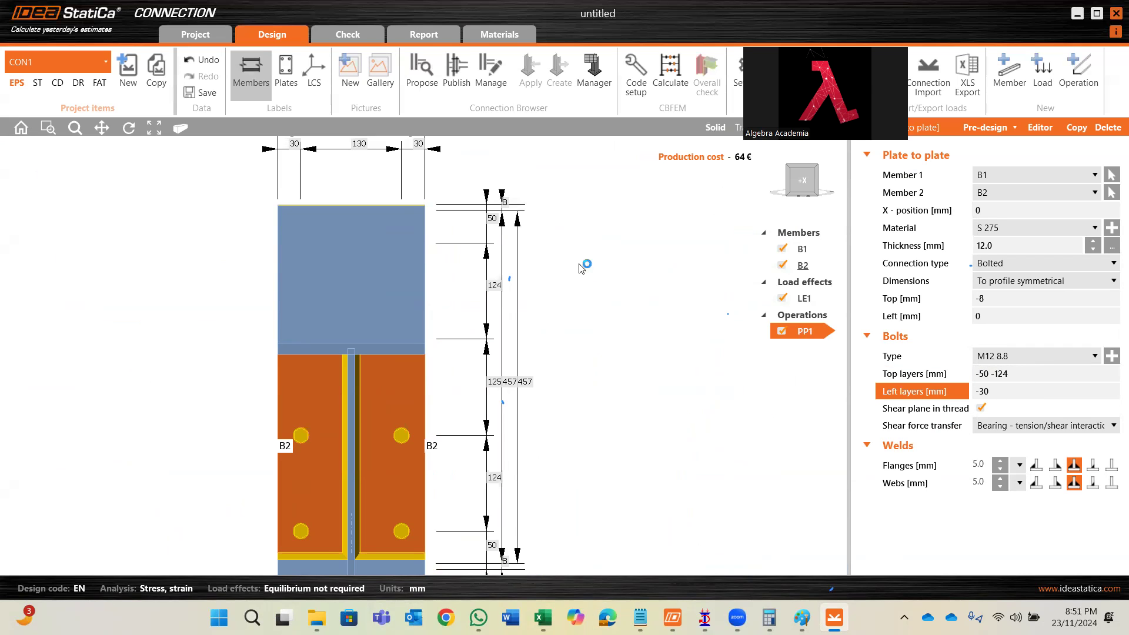
- Return to an isometric view of the connection and run the CBFEM calculation
{"action": "left_click", "coordinate": [789, 170]}
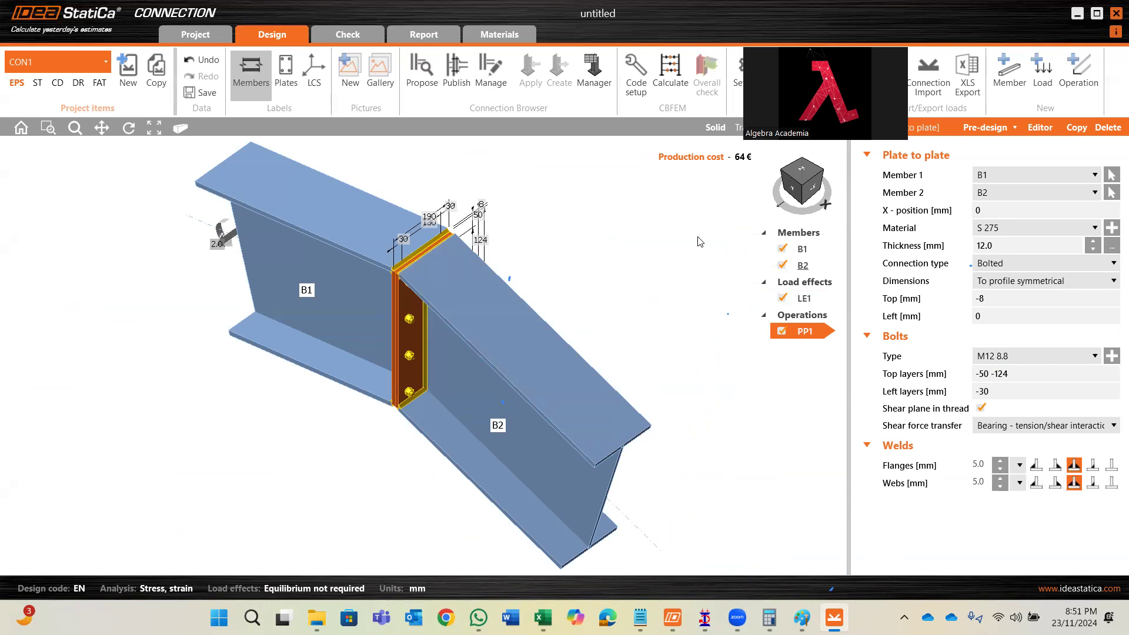
{"action": "left_click", "coordinate": [669, 91]}
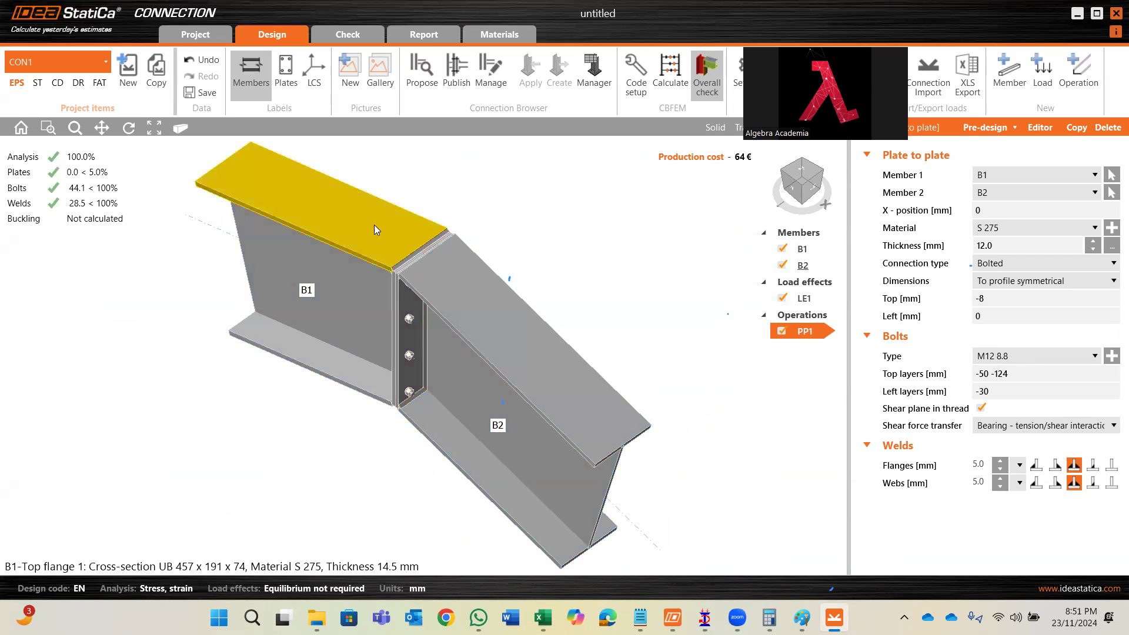
{"action": "middle_click_drag", "start_coordinate": [375, 227], "coordinate": [390, 286]}
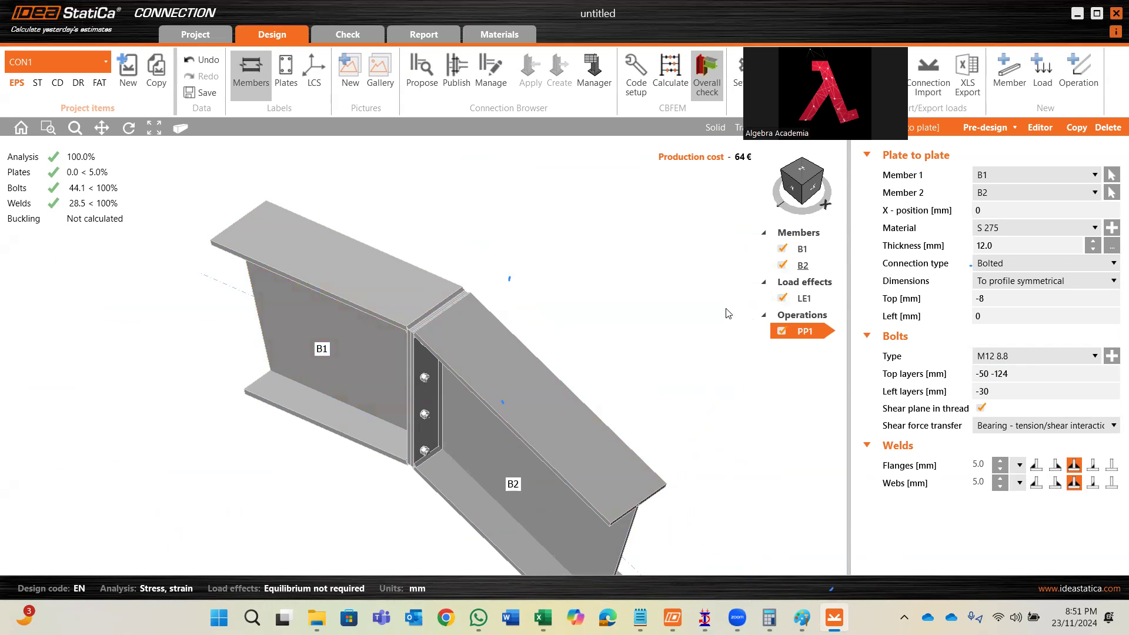
- Open the report for all project items and include every model and result drawing, the bill of material with drawings and the fully detailed formulas
{"action": "left_click", "coordinate": [466, 89]}
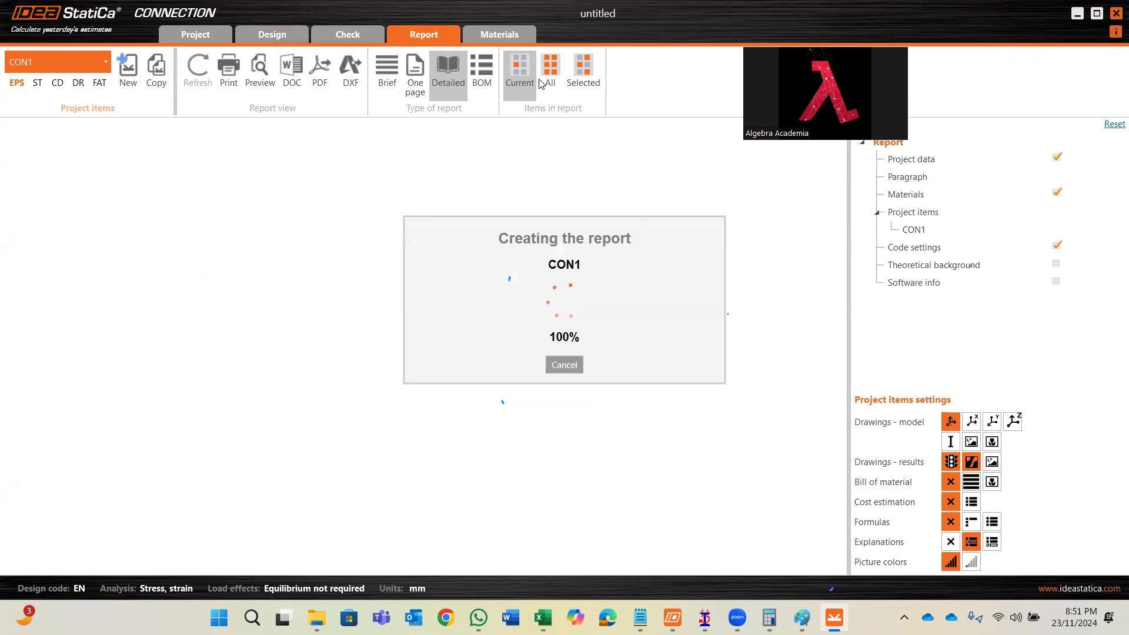
{"action": "left_click", "coordinate": [554, 82]}
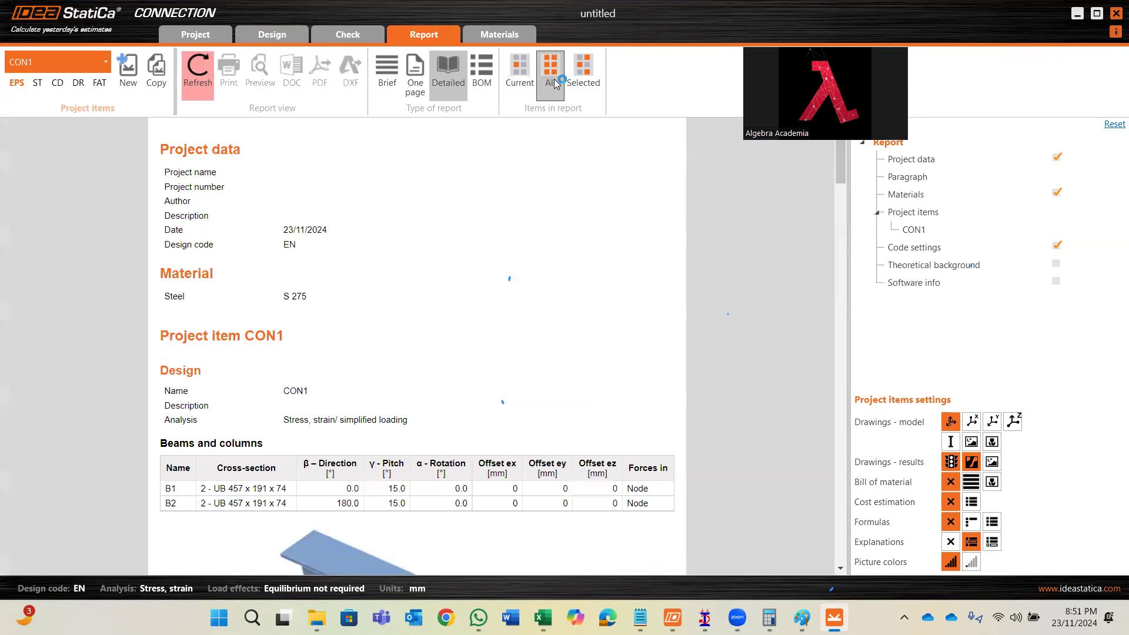
{"action": "left_click", "coordinate": [991, 442]}
{"action": "left_click", "coordinate": [972, 423]}
{"action": "left_click", "coordinate": [1013, 423]}
{"action": "left_click", "coordinate": [992, 463]}
{"action": "left_click", "coordinate": [991, 481]}
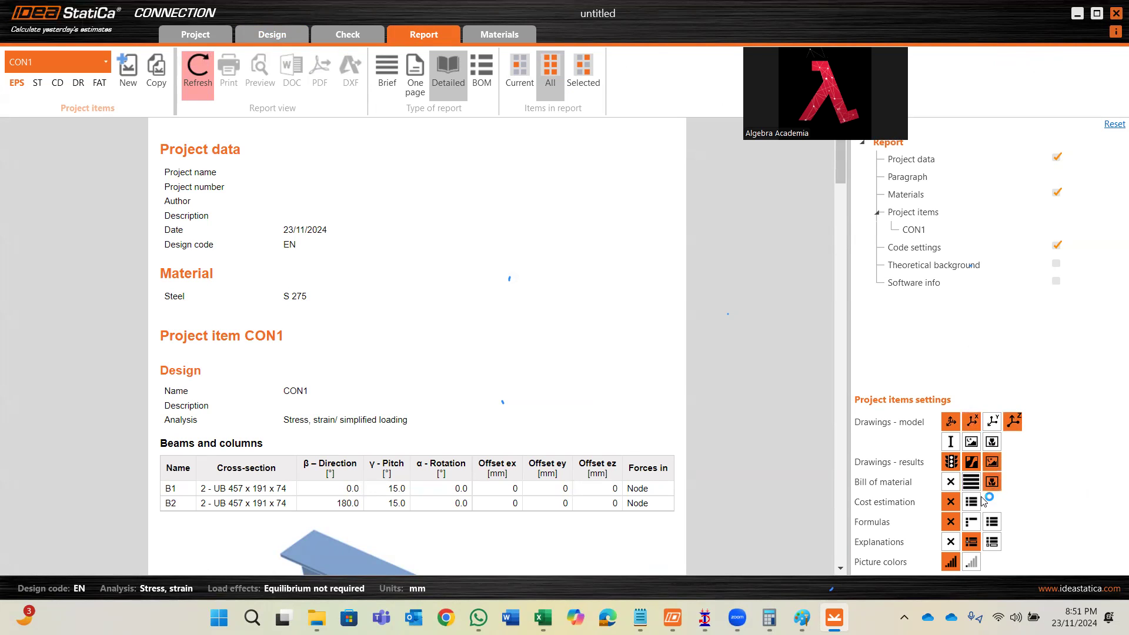
{"action": "left_click", "coordinate": [992, 522]}
{"action": "left_click", "coordinate": [992, 422]}
{"action": "left_click", "coordinate": [992, 443]}
{"action": "left_click", "coordinate": [972, 442]}
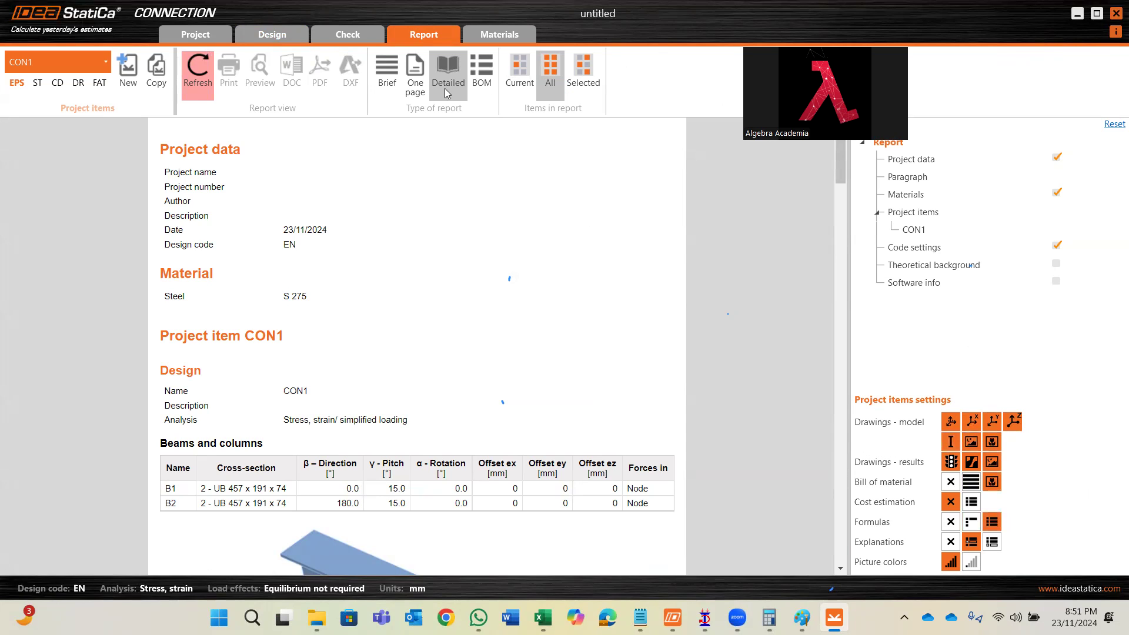
- Refresh the detailed report for CON1 and review its model drawings, load effects, check summary and plate results
{"action": "left_click", "coordinate": [204, 83]}
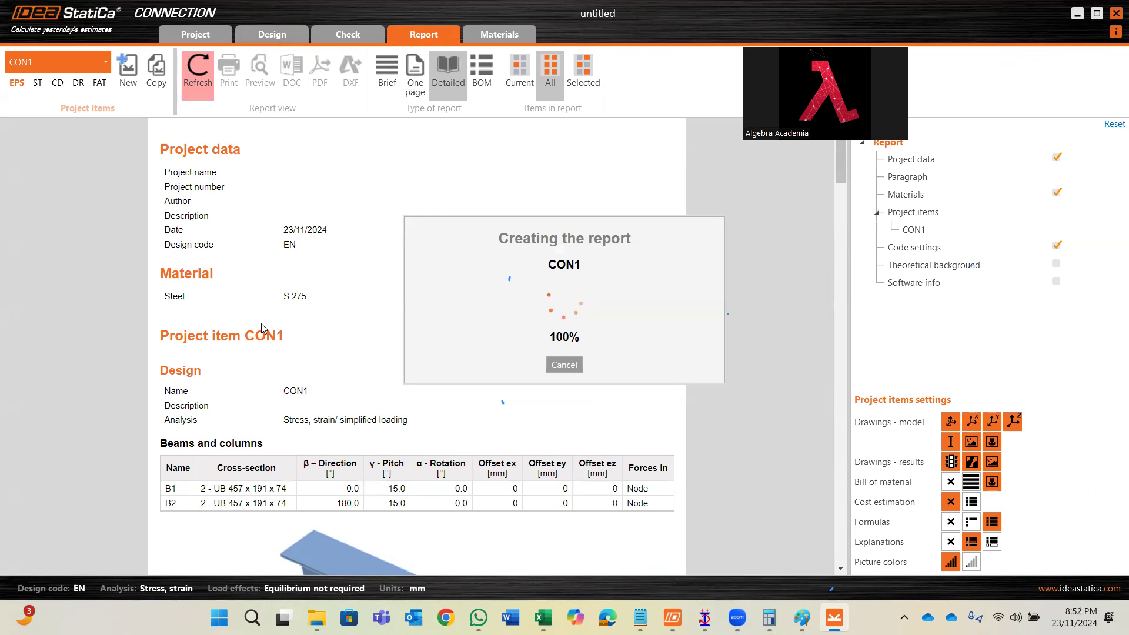
{"action": "scroll", "coordinate": [317, 317], "scroll_direction": "down", "scroll_amount": 5}
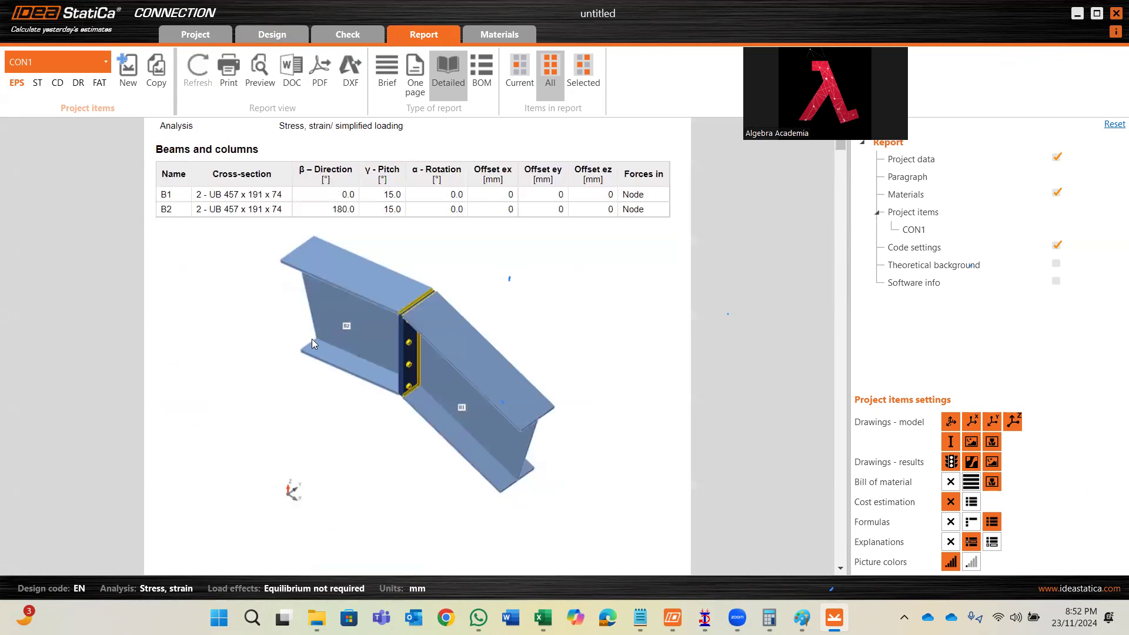
{"action": "scroll", "coordinate": [265, 270], "scroll_direction": "down", "scroll_amount": 5}
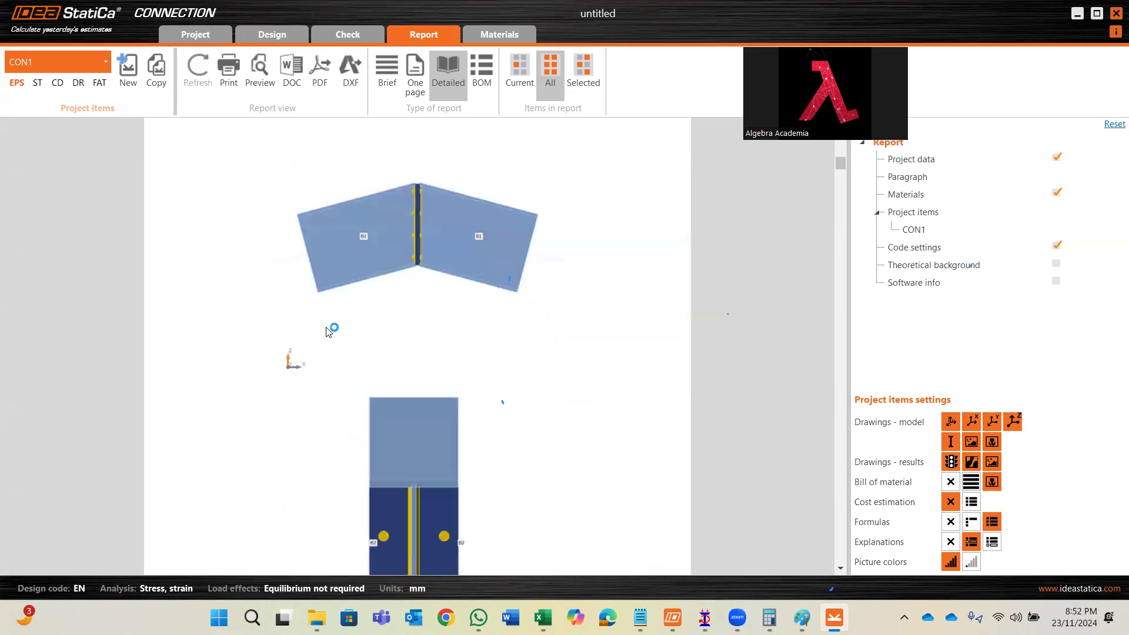
{"action": "scroll", "coordinate": [336, 326], "scroll_direction": "down", "scroll_amount": 1}
{"action": "scroll", "coordinate": [383, 306], "scroll_direction": "down", "scroll_amount": 3}
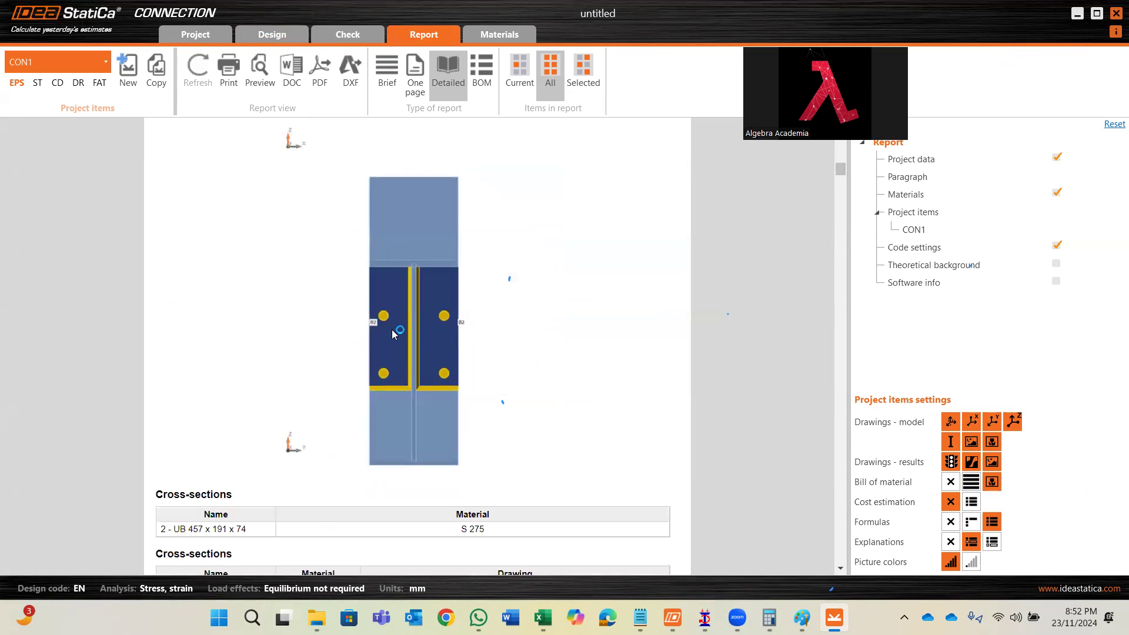
{"action": "scroll", "coordinate": [393, 350], "scroll_direction": "down", "scroll_amount": 5}
{"action": "scroll", "coordinate": [397, 351], "scroll_direction": "down", "scroll_amount": 6}
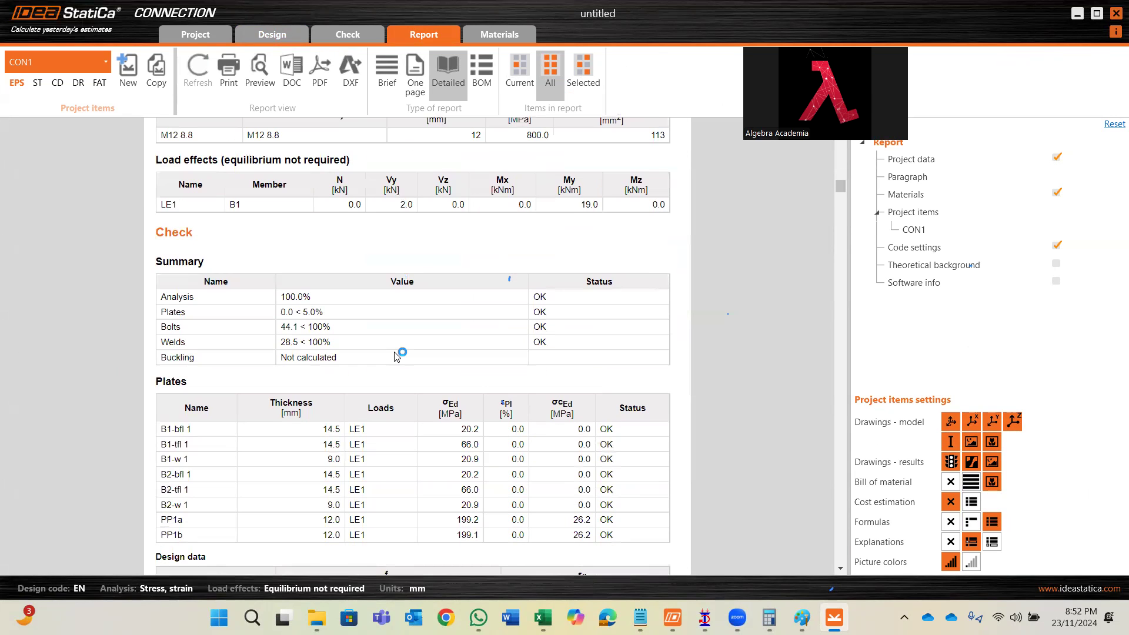
{"action": "scroll", "coordinate": [400, 351], "scroll_direction": "down", "scroll_amount": 3}
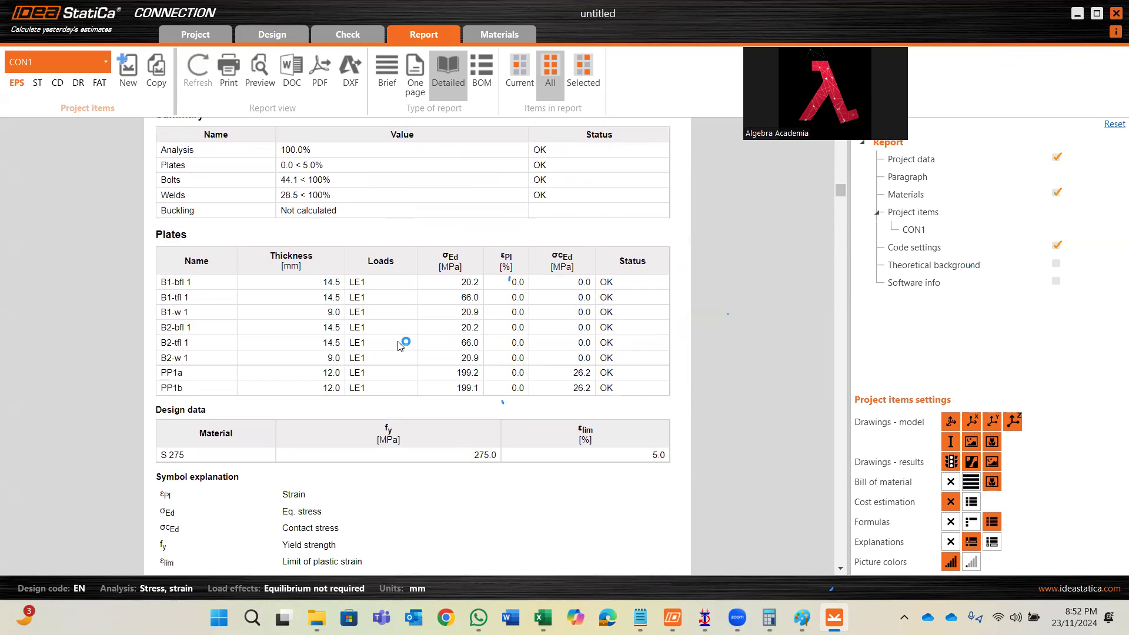
- Examine the equivalent stress plot, the bolt results table and the detailed resistance checks for each bolt
{"action": "scroll", "coordinate": [395, 345], "scroll_direction": "down", "scroll_amount": 20}
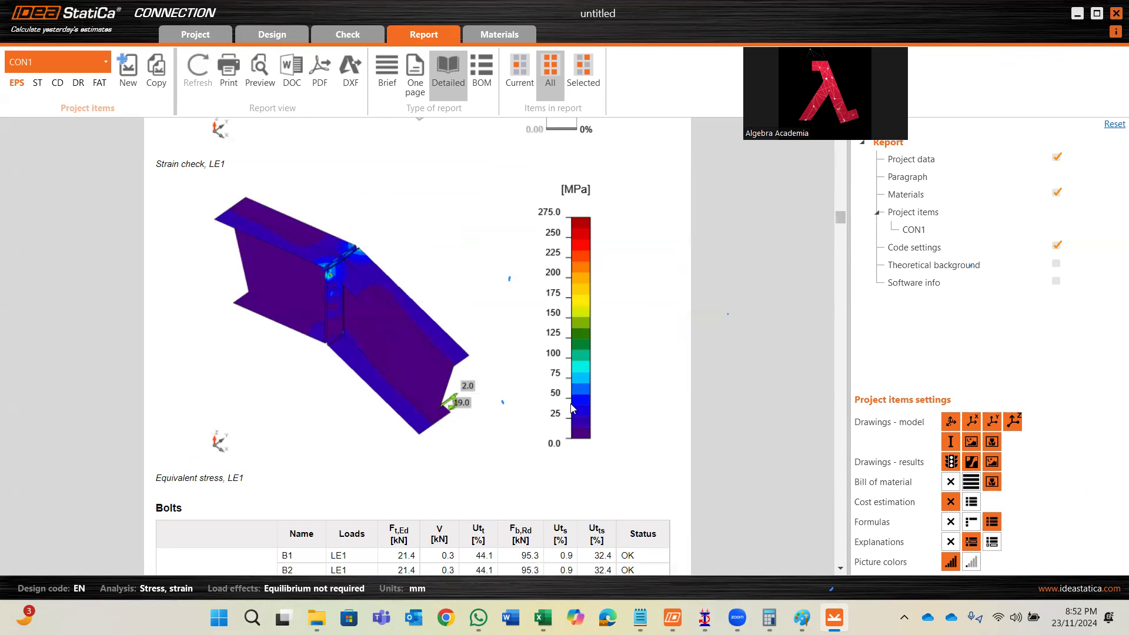
{"action": "scroll", "coordinate": [413, 398], "scroll_direction": "down", "scroll_amount": 2}
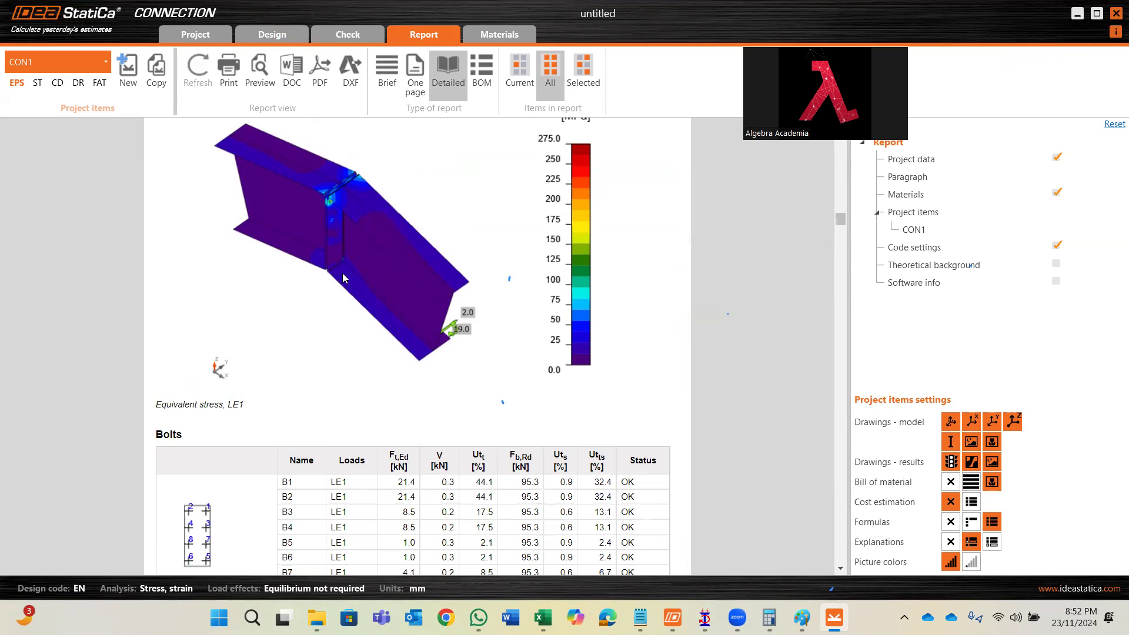
{"action": "scroll", "coordinate": [356, 359], "scroll_direction": "down", "scroll_amount": 3}
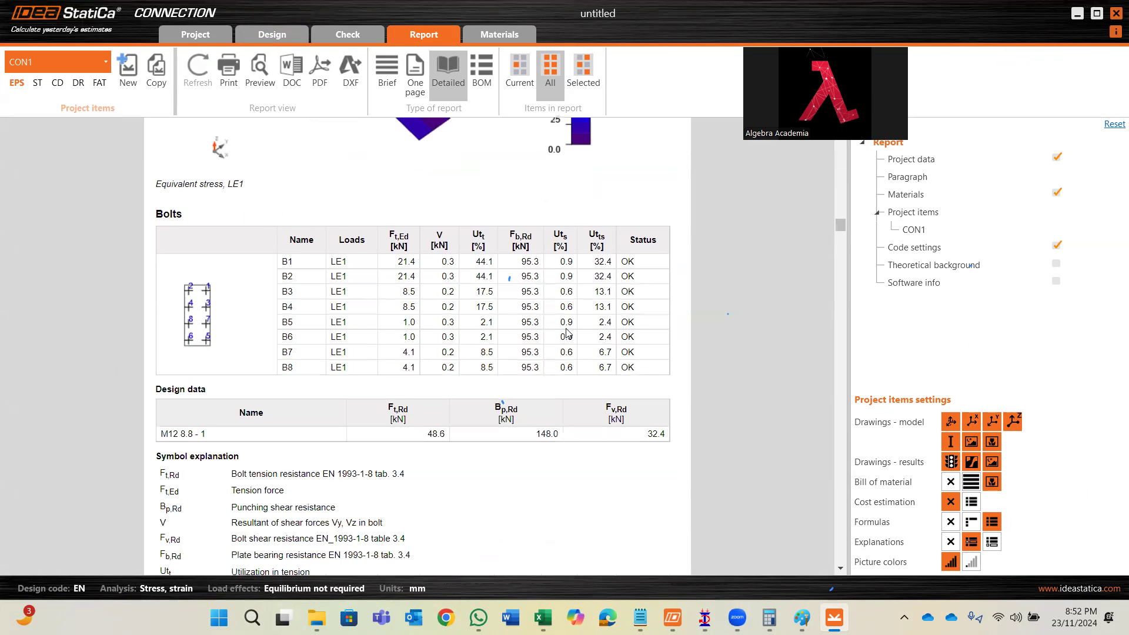
{"action": "scroll", "coordinate": [373, 394], "scroll_direction": "down", "scroll_amount": 15}
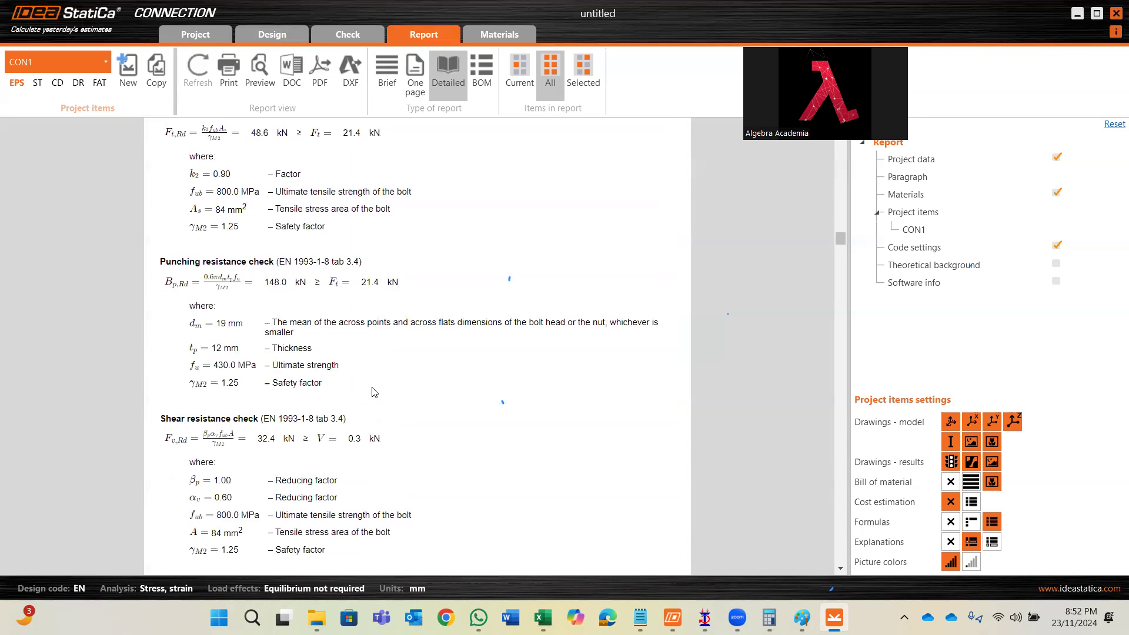
{"action": "scroll", "coordinate": [372, 394], "scroll_direction": "down", "scroll_amount": 10}
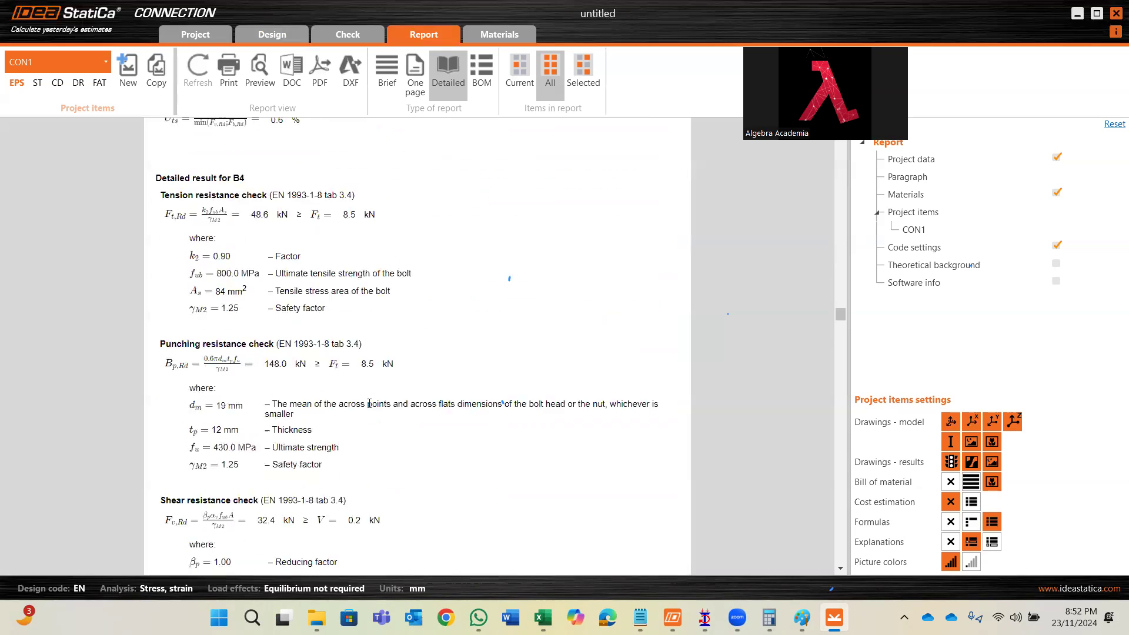
{"action": "scroll", "coordinate": [369, 384], "scroll_direction": "down", "scroll_amount": 12}
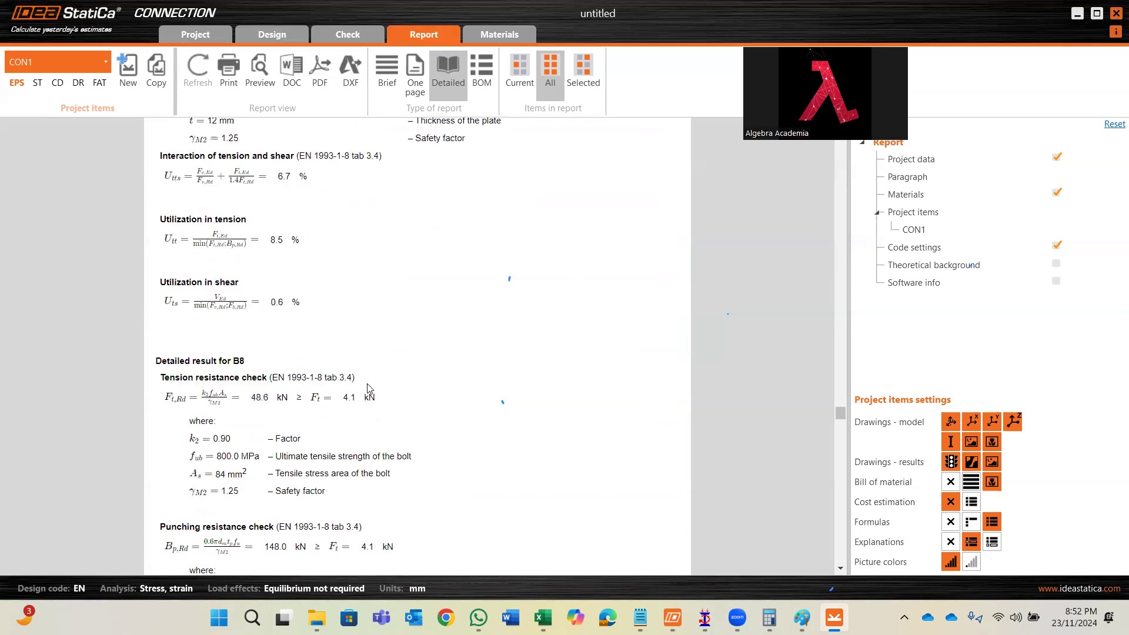
- Review the weld results table and the detailed weld resistance checks up to the bill of material
{"action": "scroll", "coordinate": [369, 389], "scroll_direction": "up", "scroll_amount": 5}
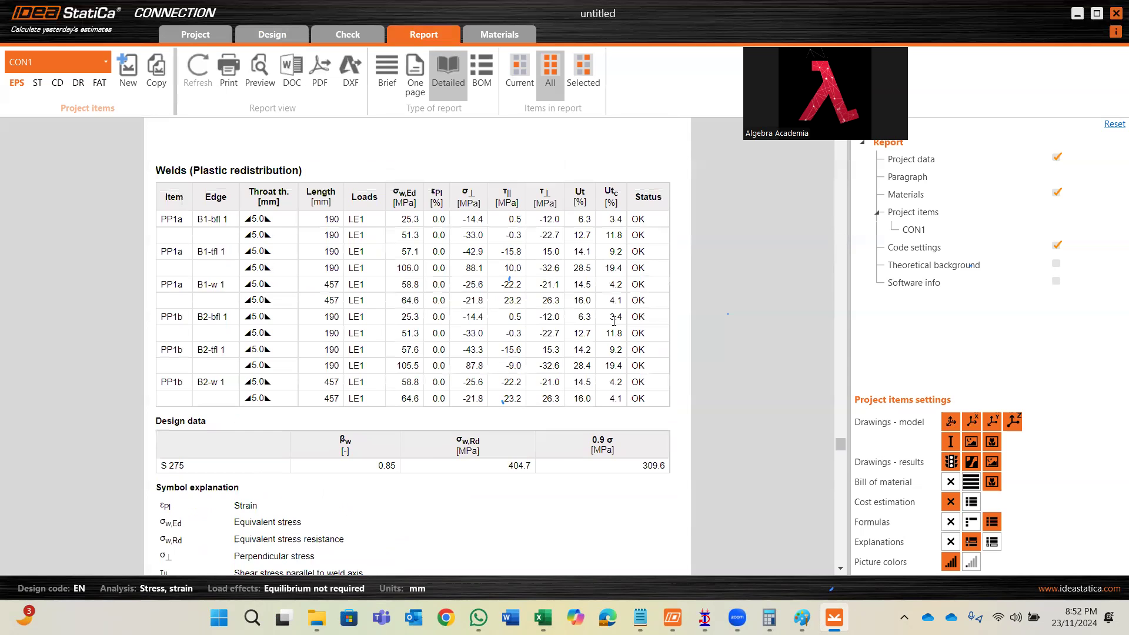
{"action": "scroll", "coordinate": [530, 376], "scroll_direction": "down", "scroll_amount": 20}
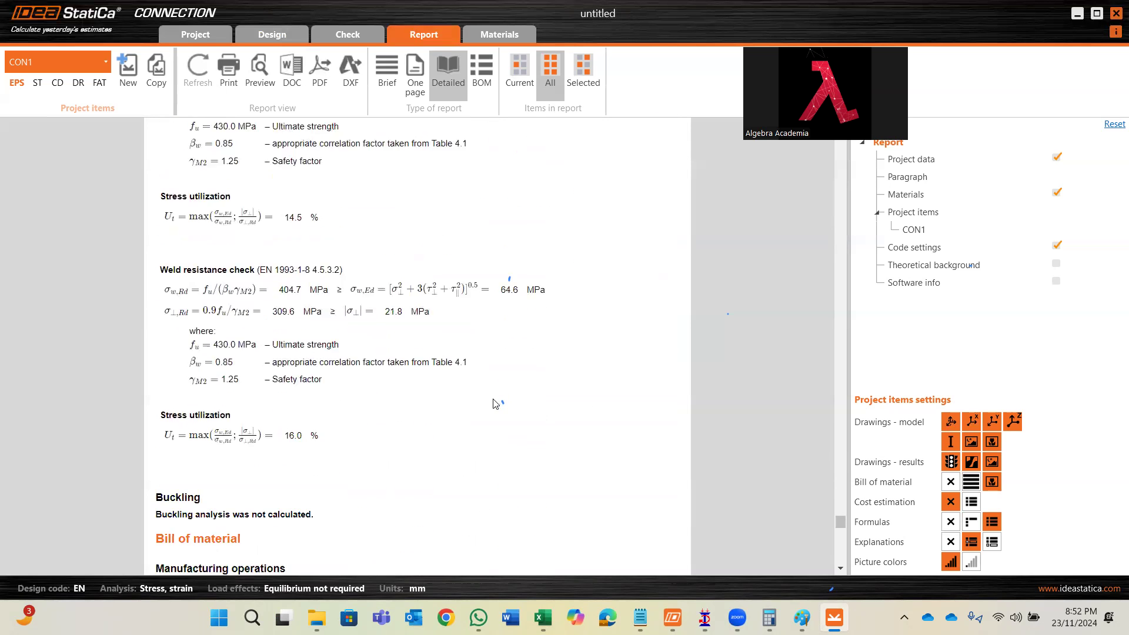
{"action": "scroll", "coordinate": [494, 400], "scroll_direction": "down", "scroll_amount": 9}
- Examine the PP1a and PP1b end plate drawings and the code settings at the end of the report
{"action": "scroll", "coordinate": [487, 328], "scroll_direction": "up", "scroll_amount": 5}
{"action": "scroll", "coordinate": [465, 376], "scroll_direction": "down", "scroll_amount": 4}
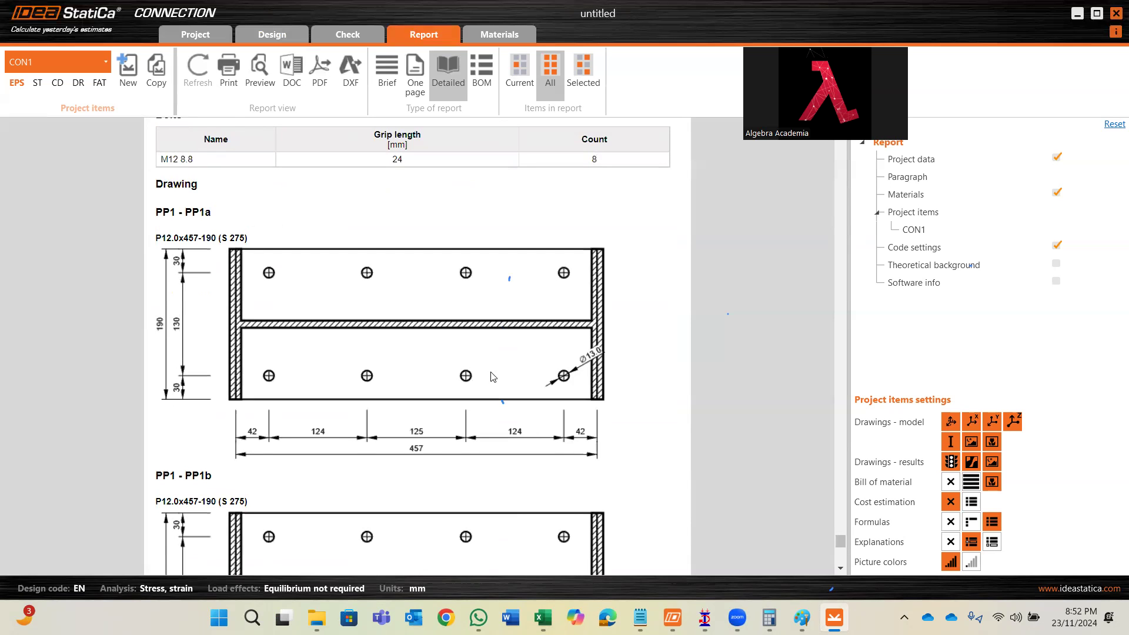
{"action": "scroll", "coordinate": [509, 339], "scroll_direction": "down", "scroll_amount": 5}
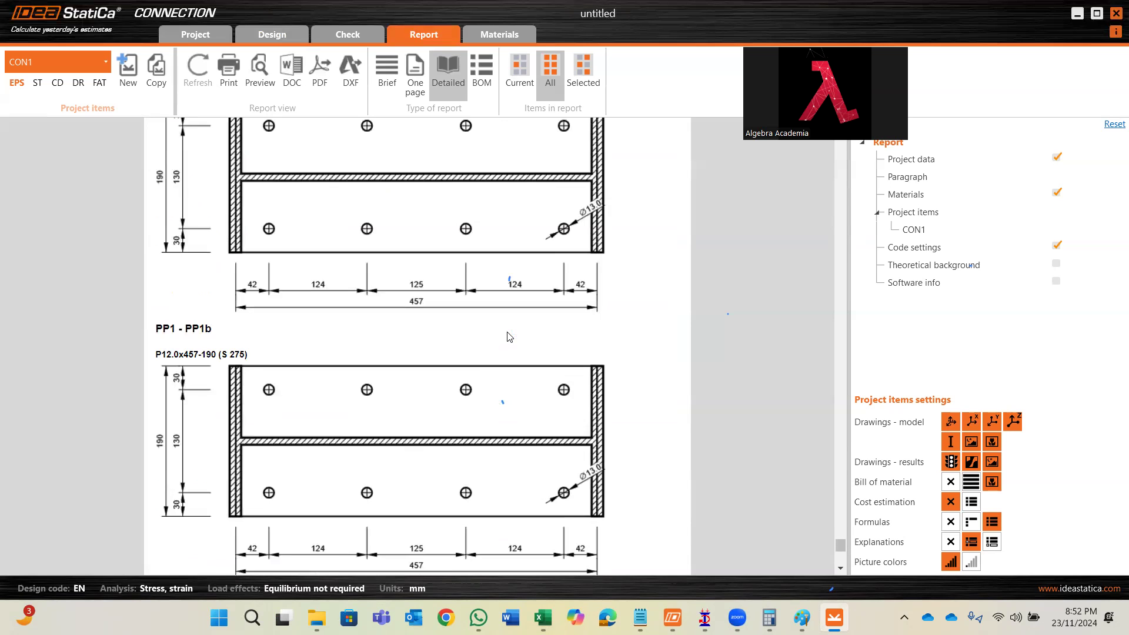
{"action": "scroll", "coordinate": [508, 339], "scroll_direction": "up", "scroll_amount": 1}
{"action": "scroll", "coordinate": [508, 339], "scroll_direction": "up", "scroll_amount": 1}
{"action": "scroll", "coordinate": [492, 347], "scroll_direction": "down", "scroll_amount": 4}
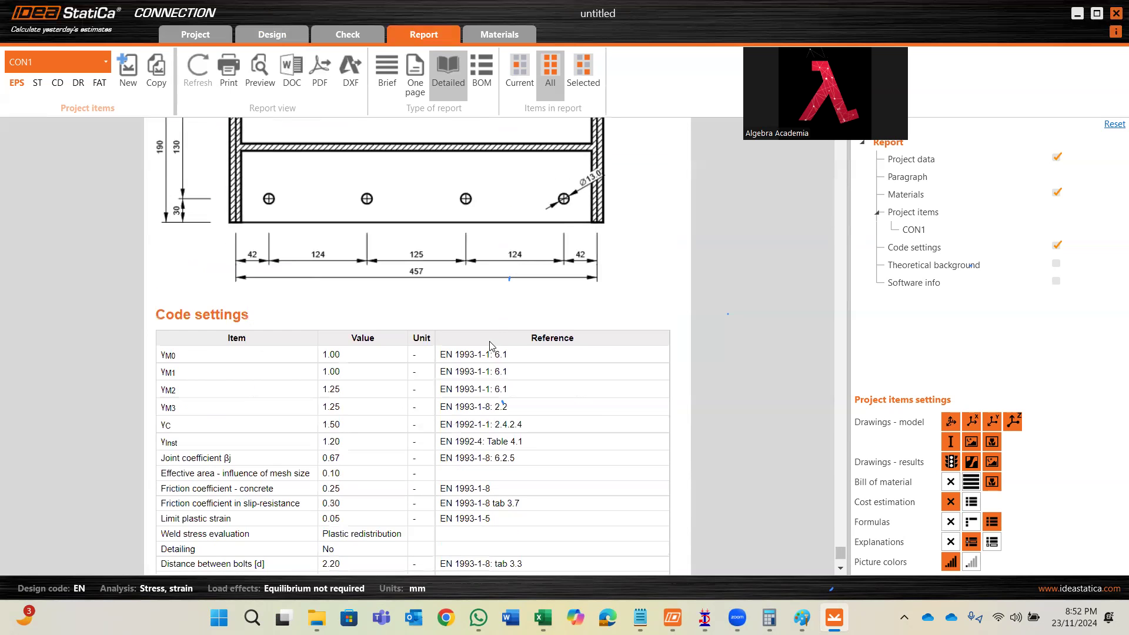
{"action": "scroll", "coordinate": [493, 347], "scroll_direction": "down", "scroll_amount": 2}
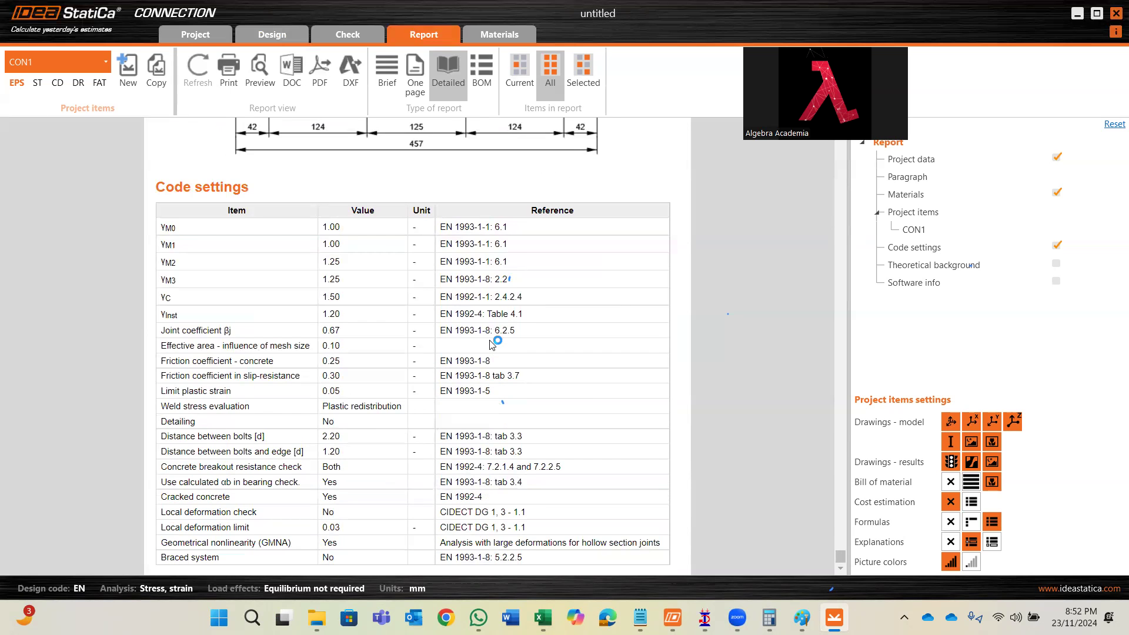
{"action": "scroll", "coordinate": [470, 344], "scroll_direction": "down", "scroll_amount": 8}
{"action": "scroll", "coordinate": [465, 345], "scroll_direction": "up", "scroll_amount": 6}
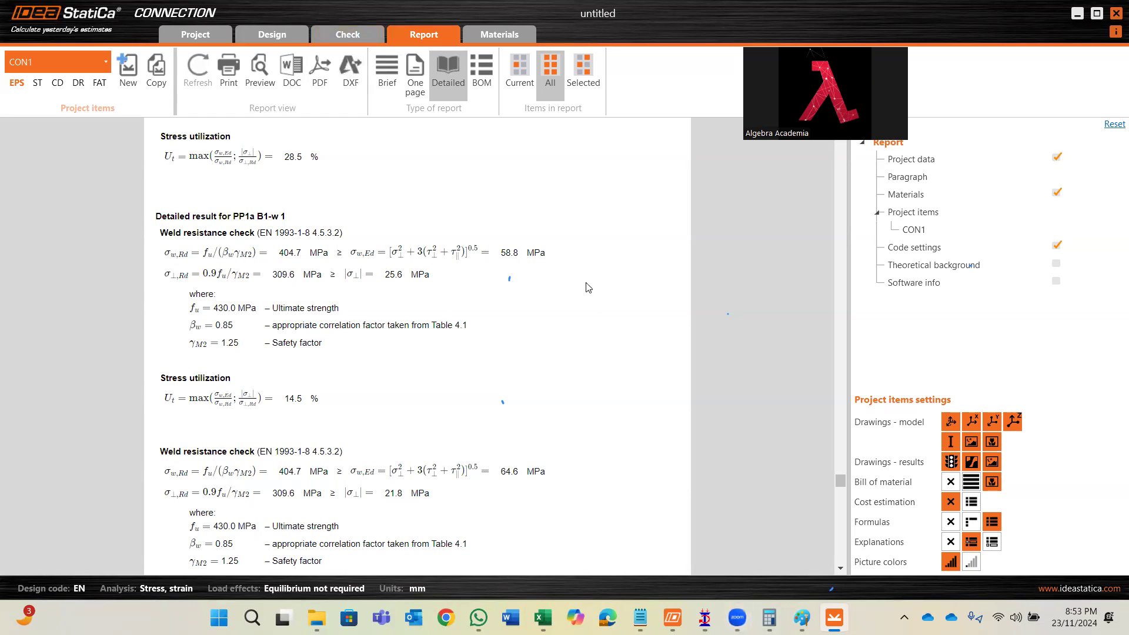
- Switch to the OFFICE BUILDING model in STAAD.Pro and show the shear and bending results of beam 36
{"action": "mouse_move", "coordinate": [705, 617]}
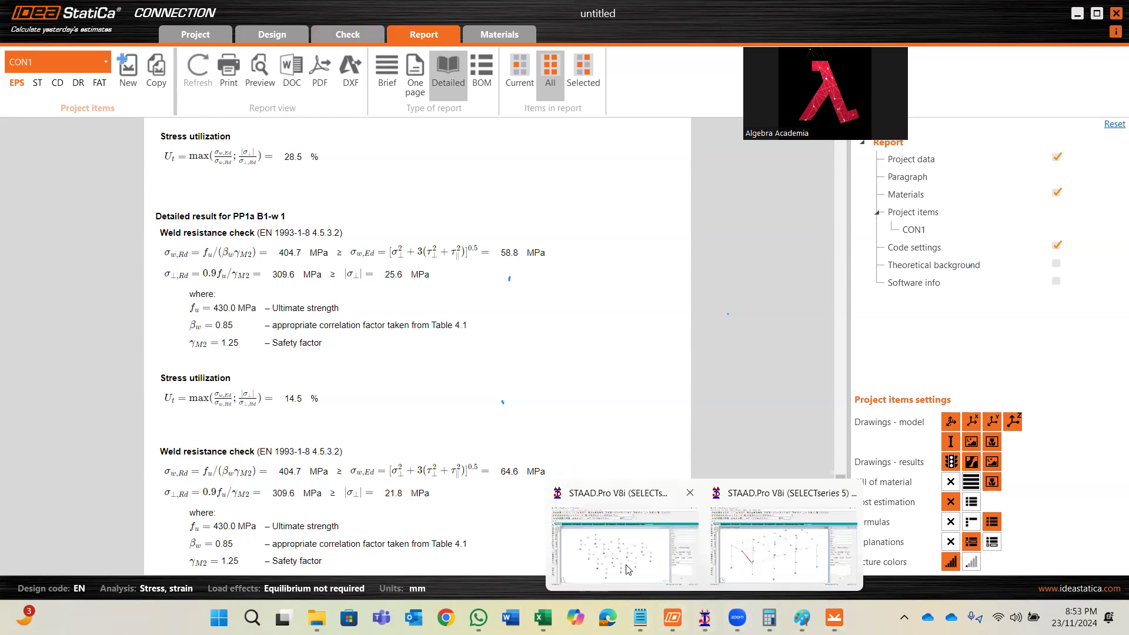
{"action": "left_click", "coordinate": [630, 582]}
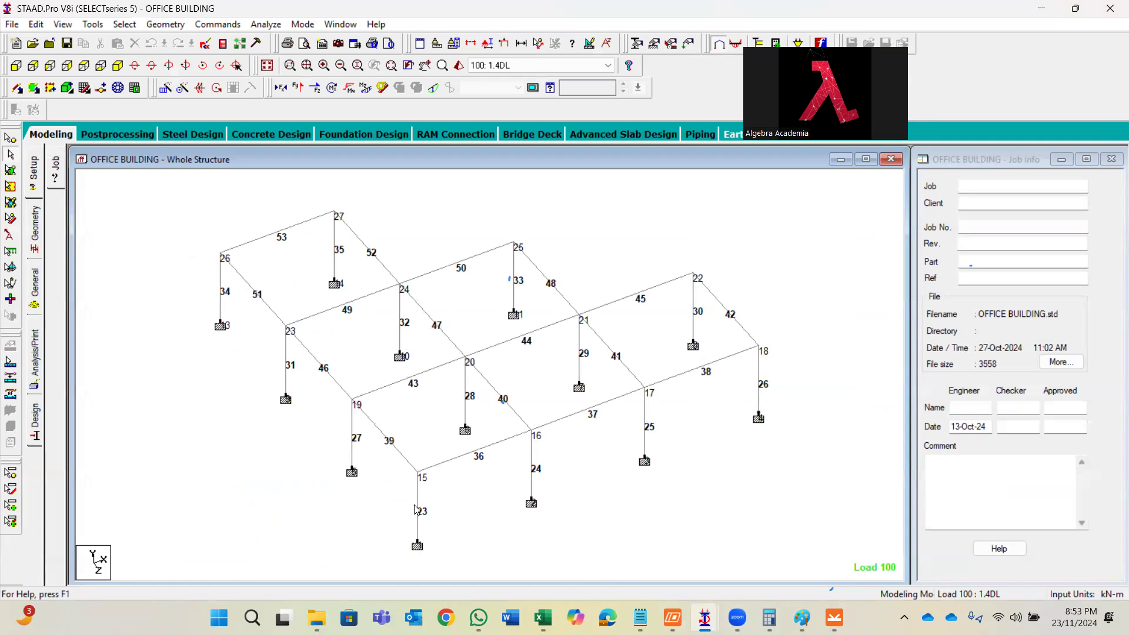
{"action": "scroll", "coordinate": [466, 489], "scroll_direction": "up", "scroll_amount": 3}
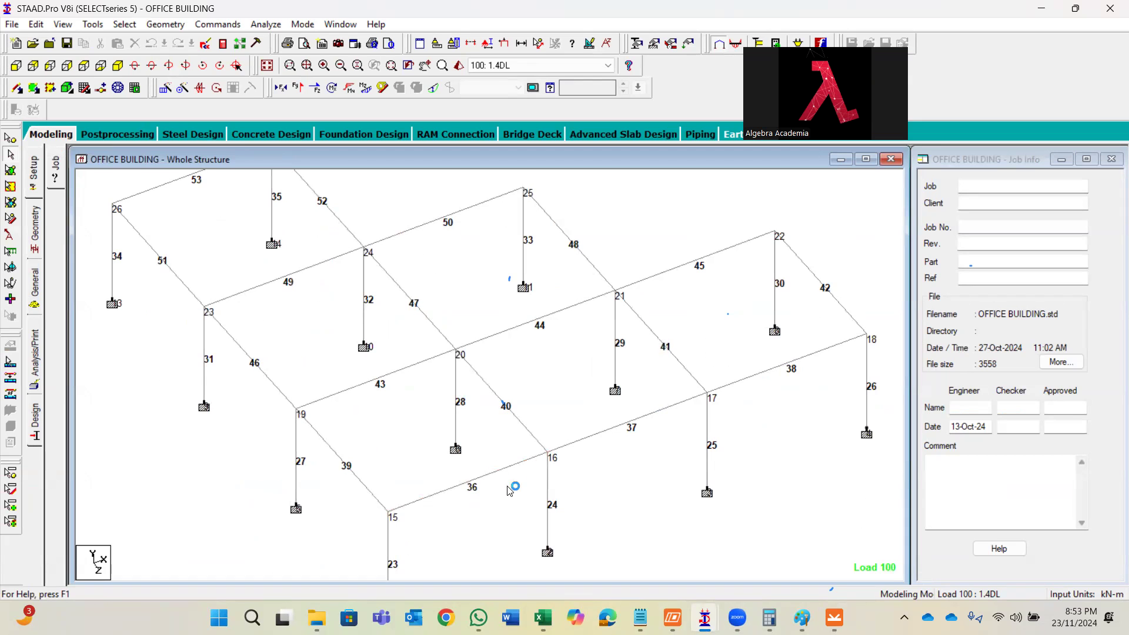
{"action": "double_click", "coordinate": [488, 481]}
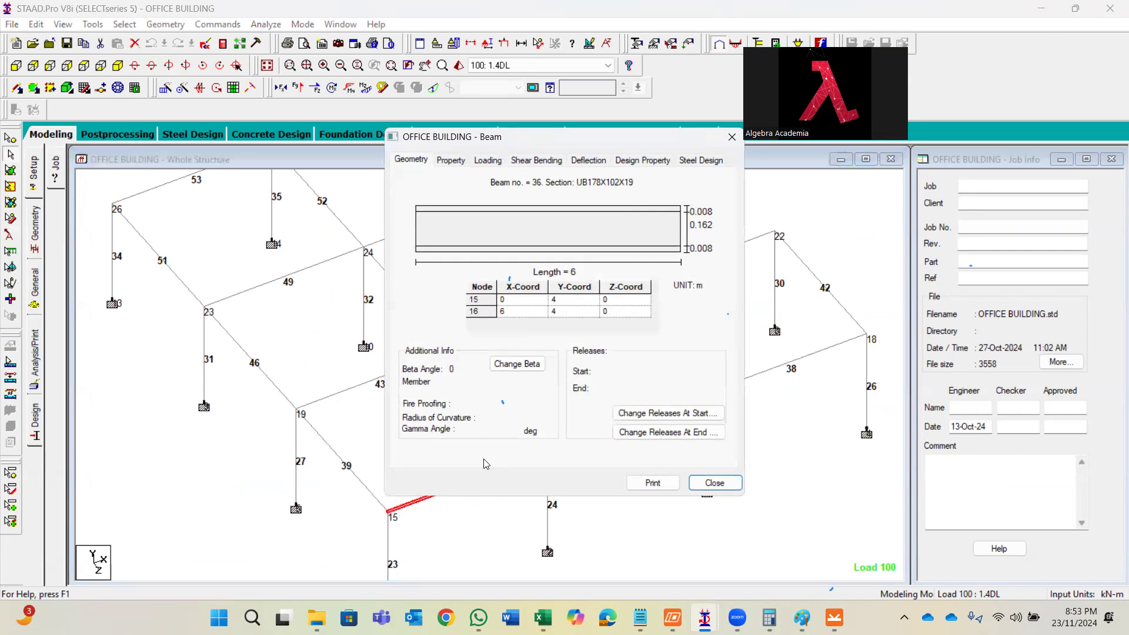
{"action": "double_click", "coordinate": [488, 482]}
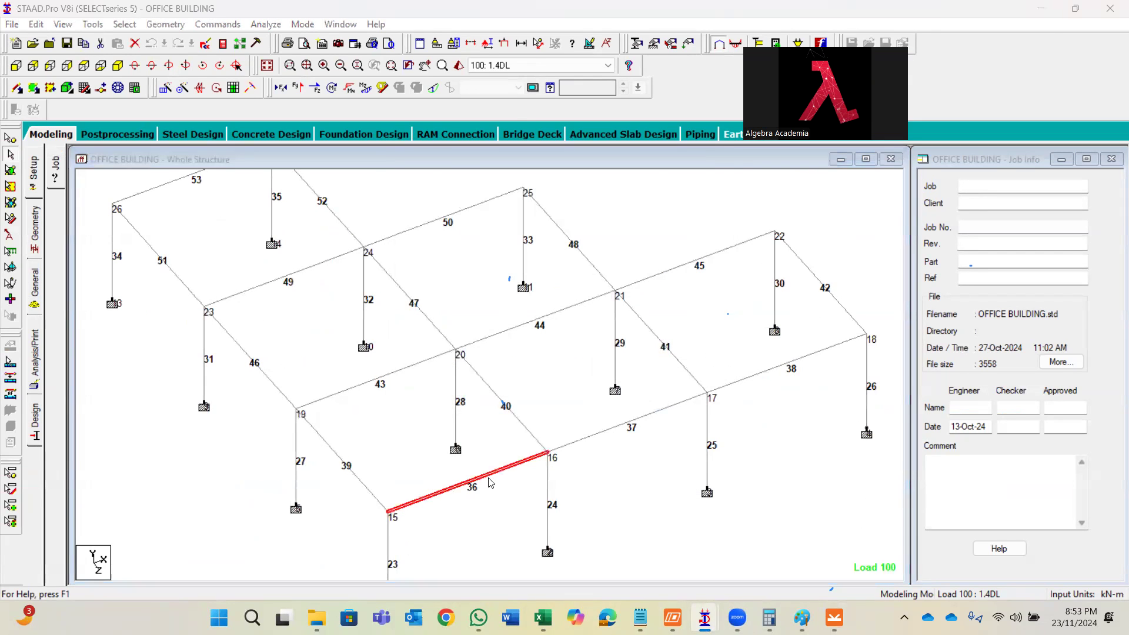
{"action": "left_click", "coordinate": [536, 160]}
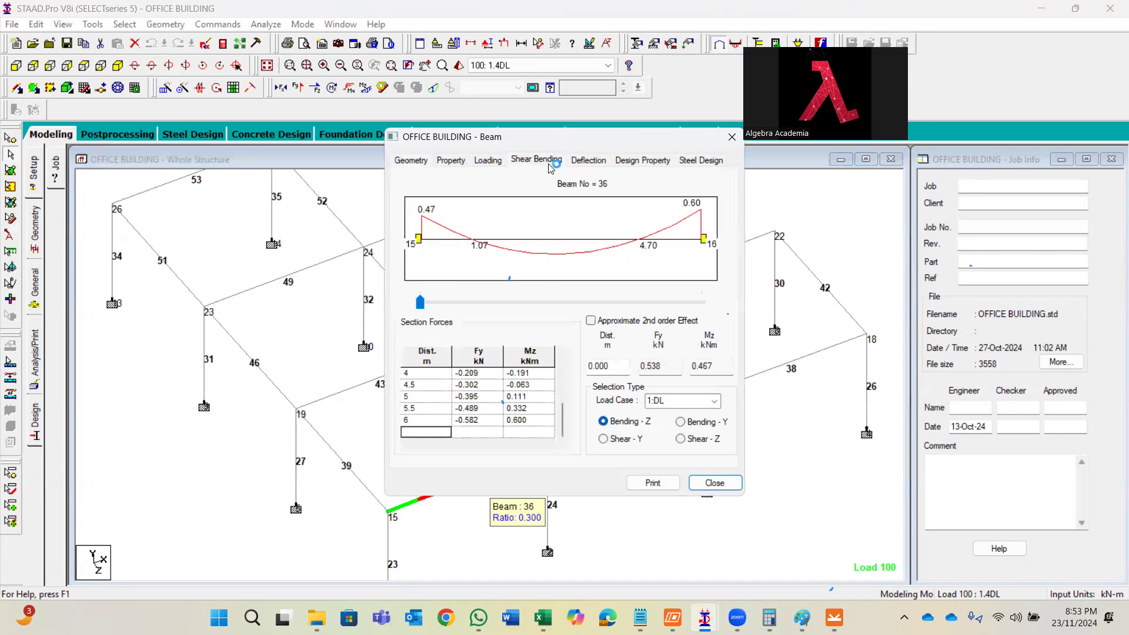
- Read the section forces at several distances along beam 36 for load case 1:DL, and close the beam's properties
{"action": "left_click", "coordinate": [425, 305]}
{"action": "left_click_drag", "start_coordinate": [427, 310], "coordinate": [542, 308]}
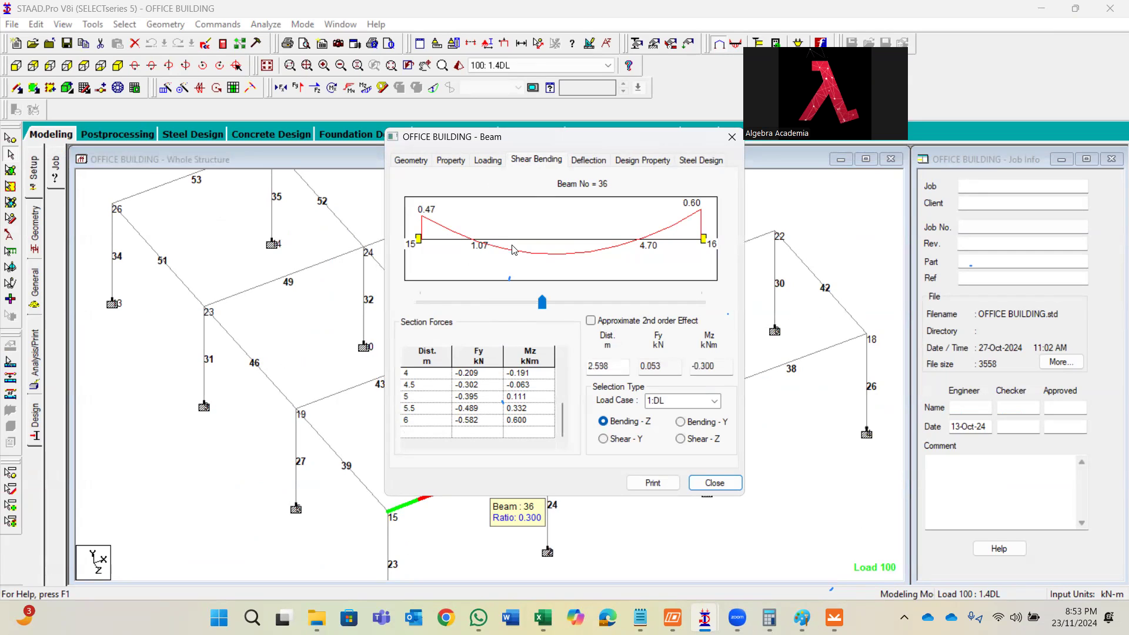
{"action": "left_click_drag", "start_coordinate": [540, 303], "coordinate": [474, 304]}
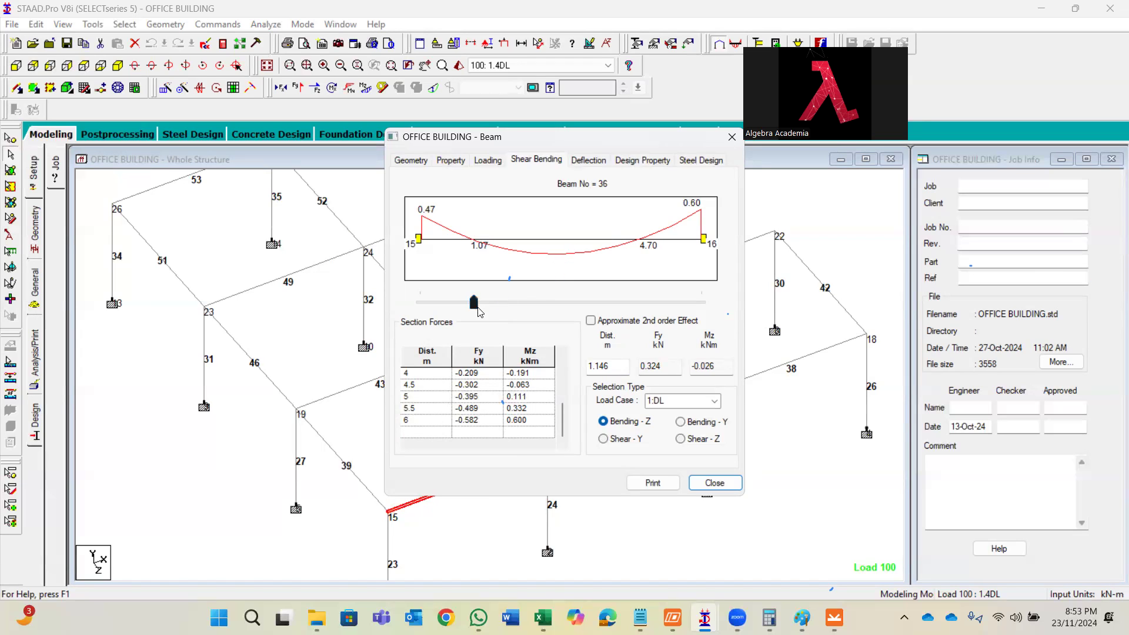
{"action": "left_click_drag", "start_coordinate": [473, 302], "coordinate": [420, 303]}
{"action": "left_click_drag", "start_coordinate": [421, 303], "coordinate": [556, 293]}
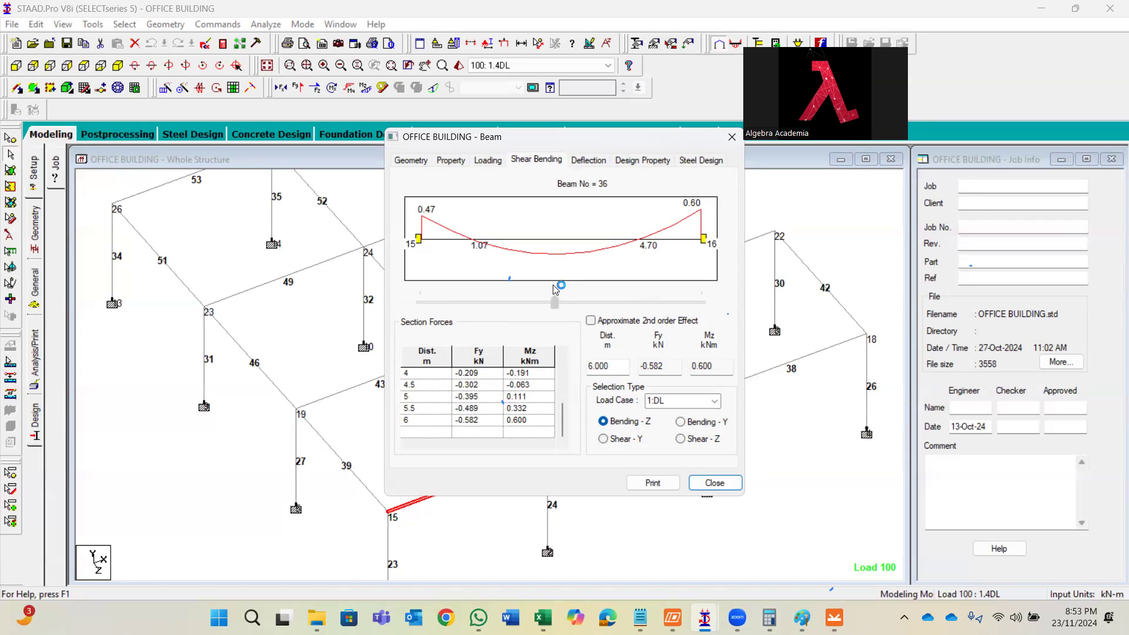
{"action": "left_click", "coordinate": [714, 402]}
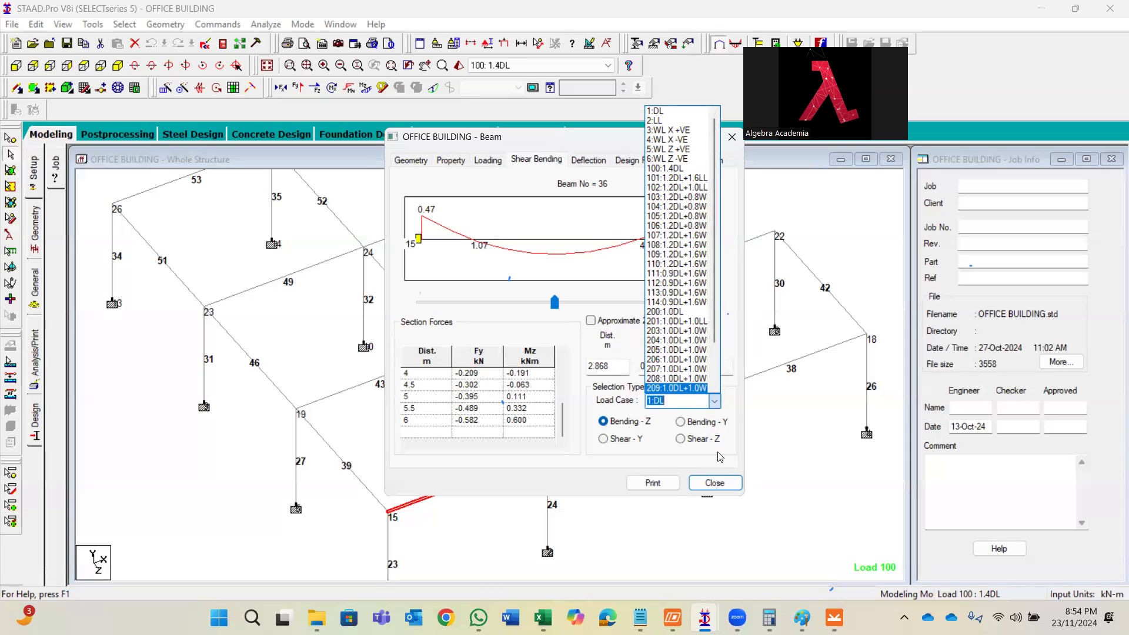
{"action": "left_click", "coordinate": [723, 482]}
{"action": "left_click", "coordinate": [712, 485]}
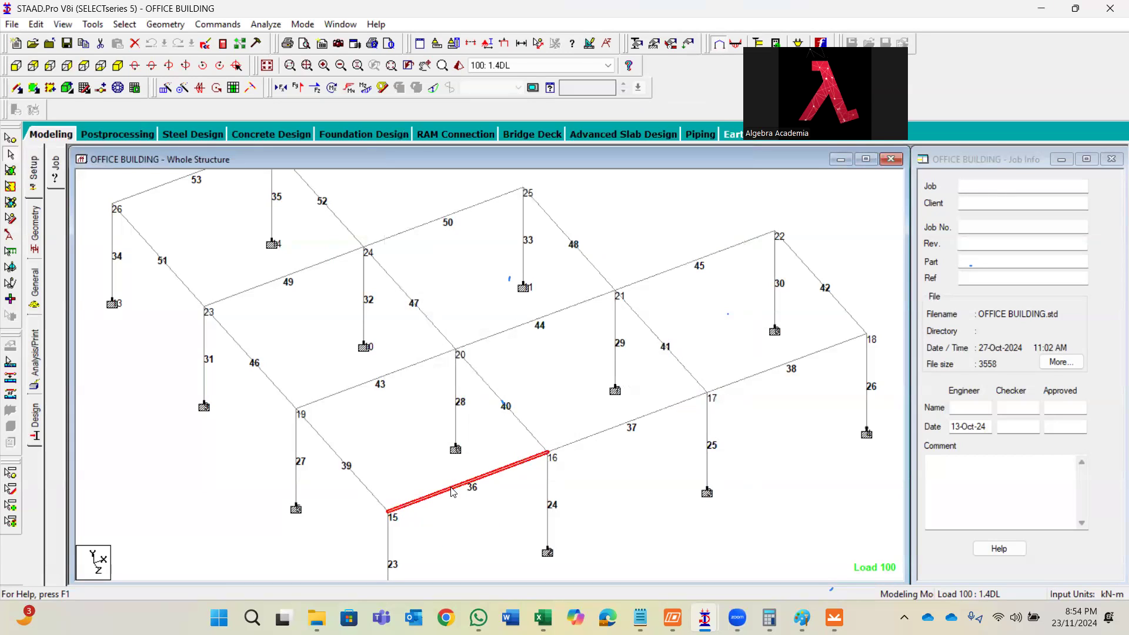
- Deselect beam 36 and reopen its properties at the bending moment diagram and section forces
{"action": "mouse_move", "coordinate": [453, 492]}
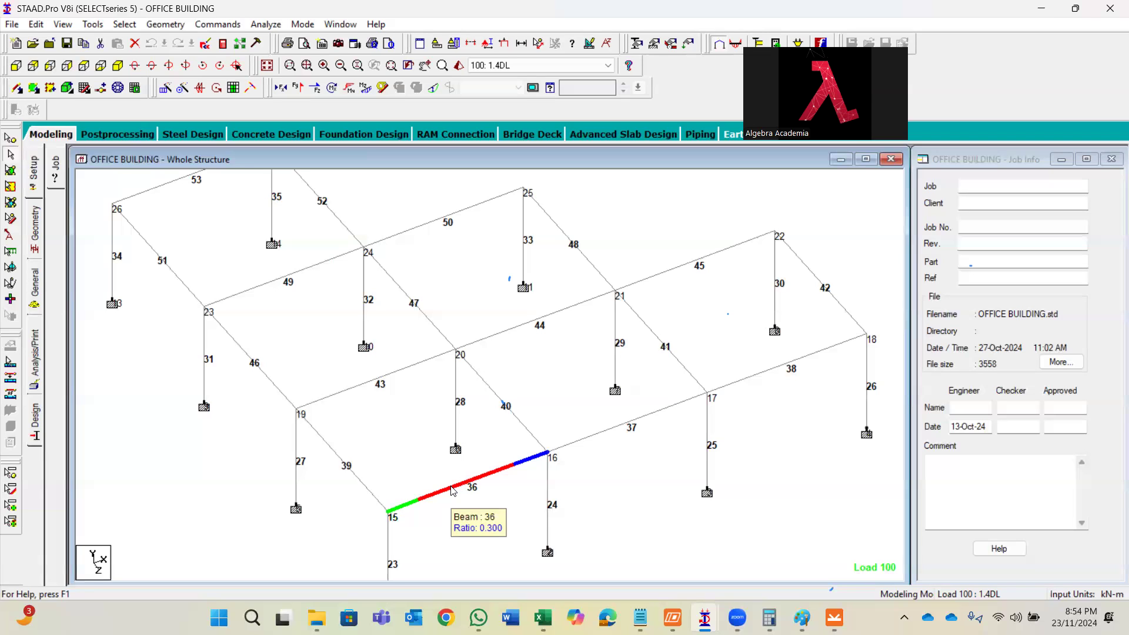
{"action": "left_click", "coordinate": [453, 491]}
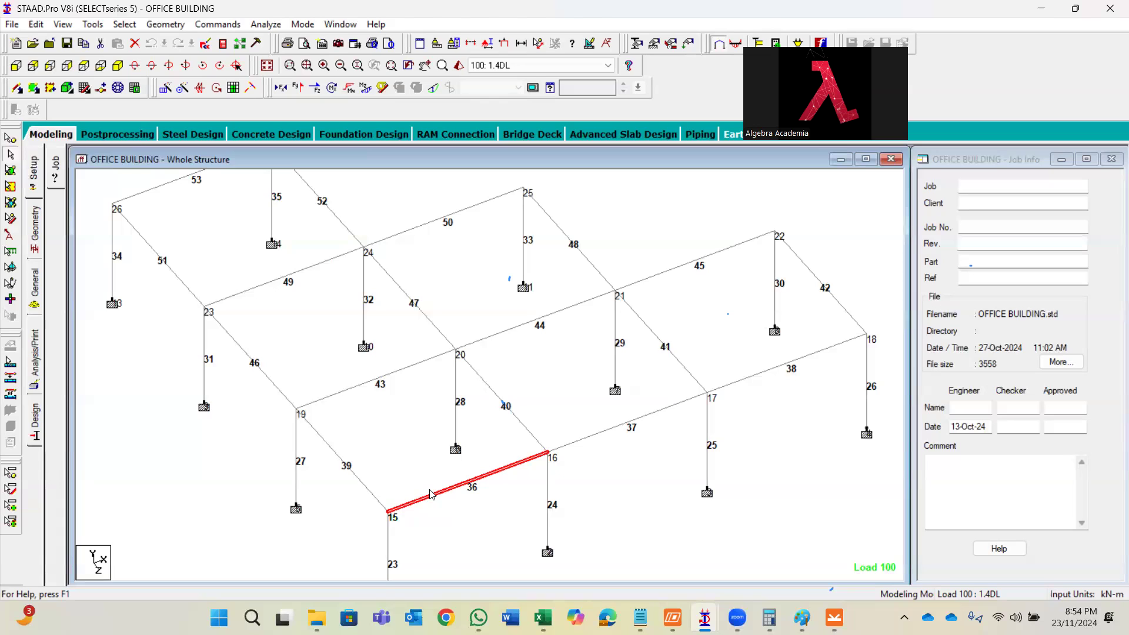
{"action": "left_click", "coordinate": [464, 526]}
{"action": "mouse_move", "coordinate": [443, 497]}
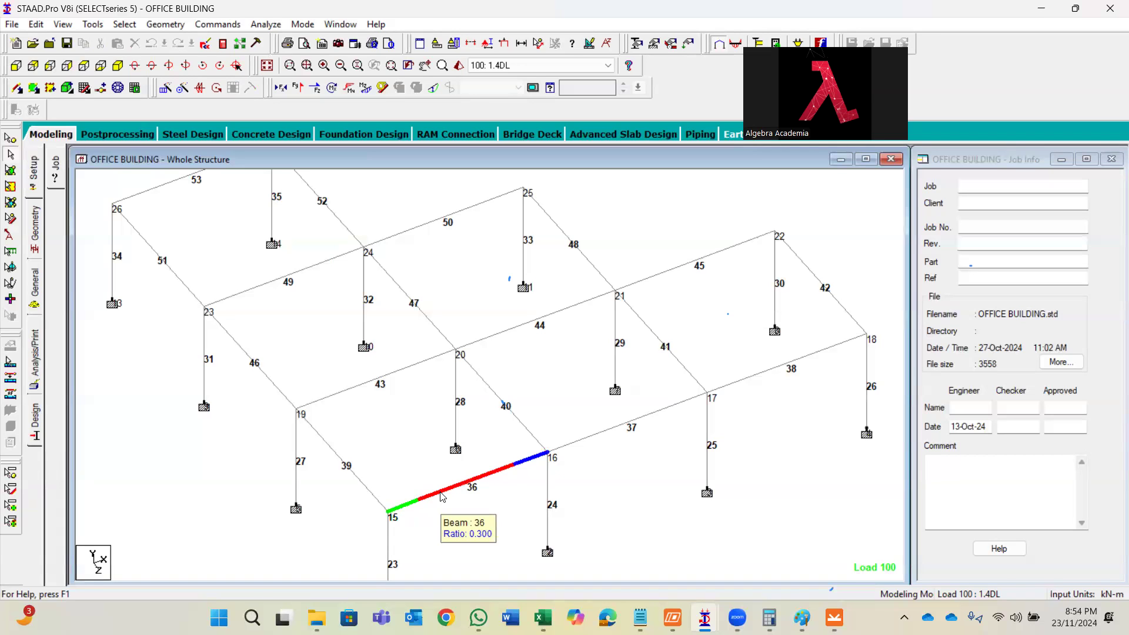
{"action": "double_click", "coordinate": [442, 497]}
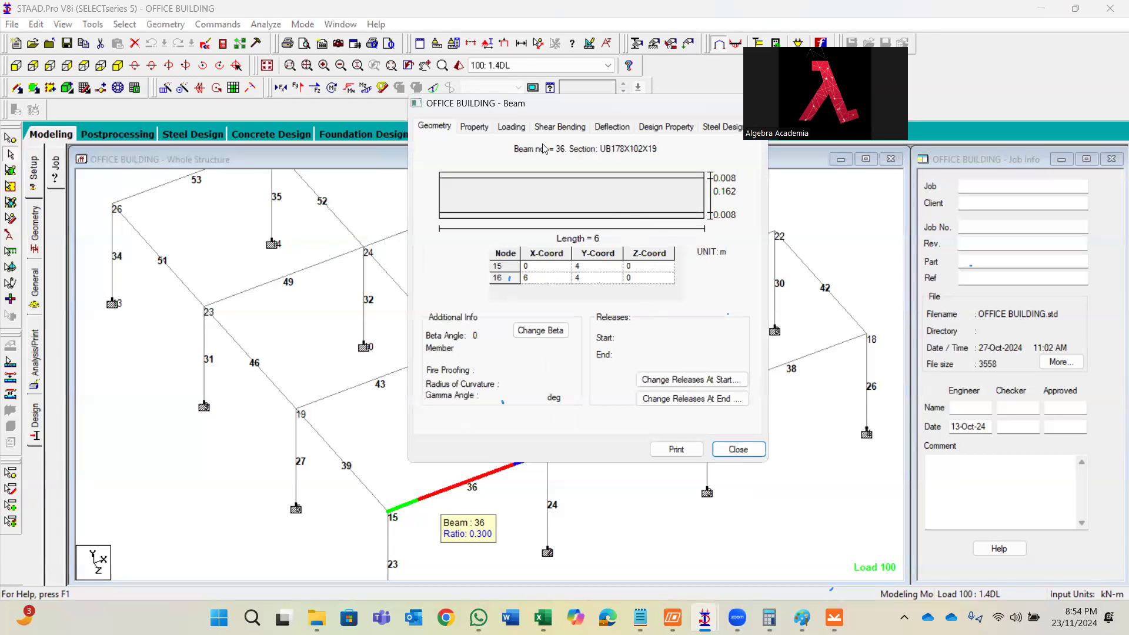
{"action": "left_click", "coordinate": [562, 127]}
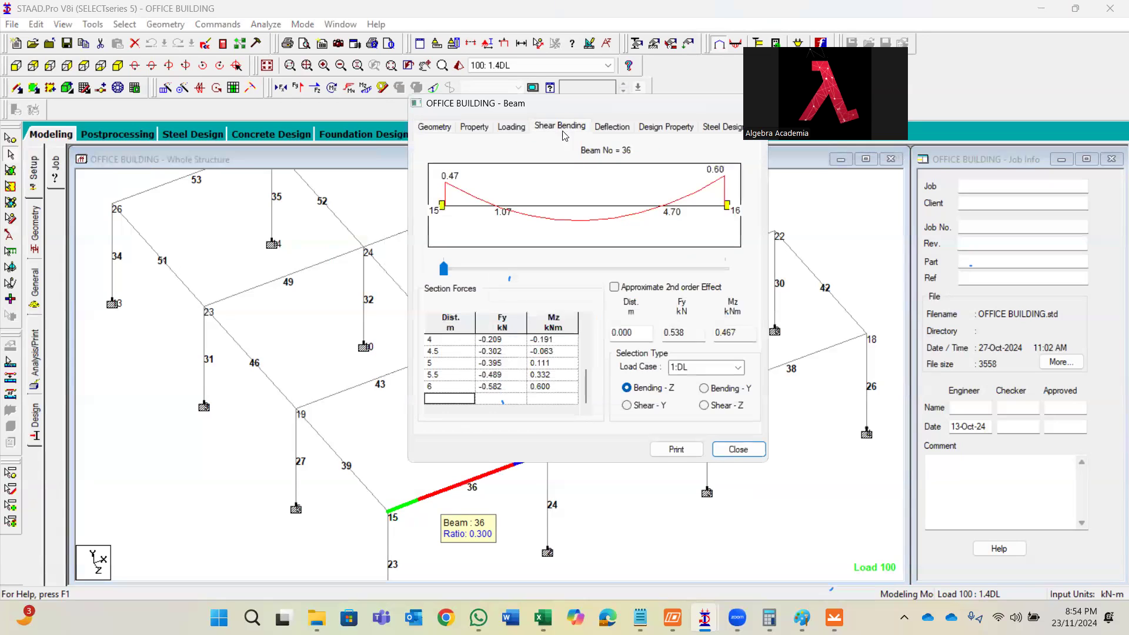
- Compare beam 36's Bending-Z diagram and section forces across load cases 101 to 111, and settle on case 107:1.2DL+1.6W
{"action": "left_click", "coordinate": [738, 368]}
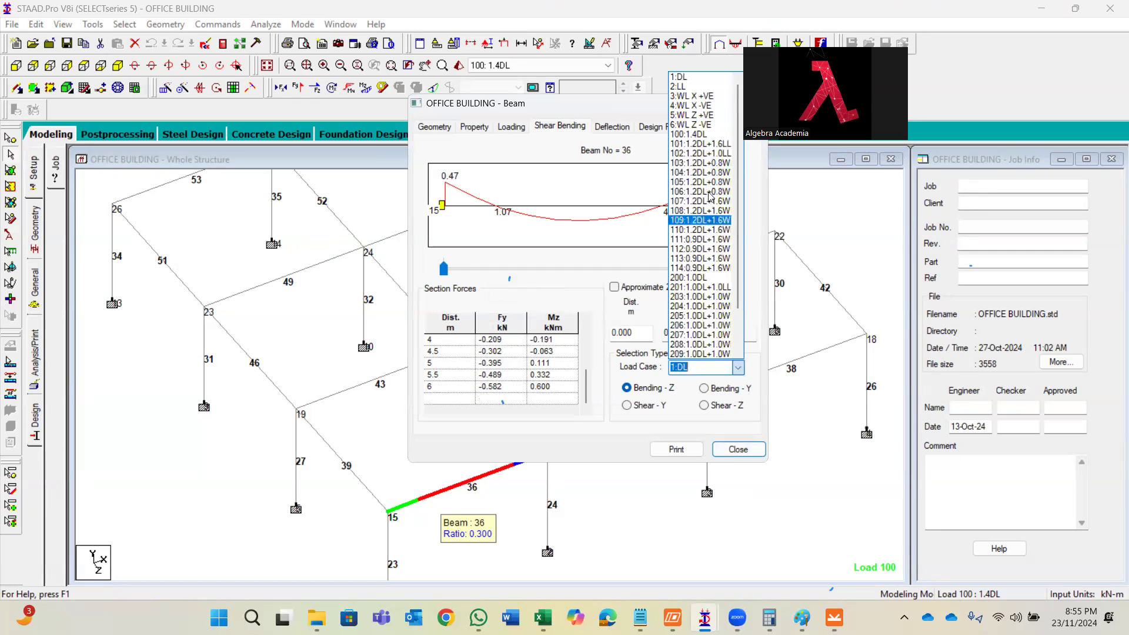
{"action": "left_click", "coordinate": [717, 145]}
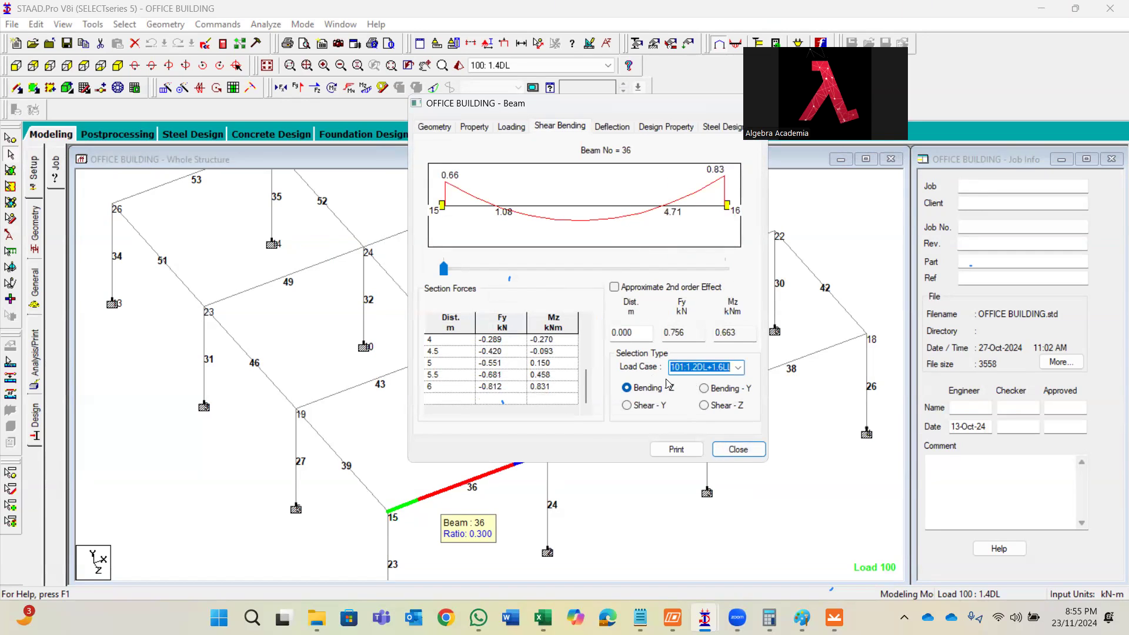
{"action": "scroll", "coordinate": [735, 369], "scroll_direction": "down", "scroll_amount": 1}
{"action": "scroll", "coordinate": [735, 369], "scroll_direction": "down", "scroll_amount": 1}
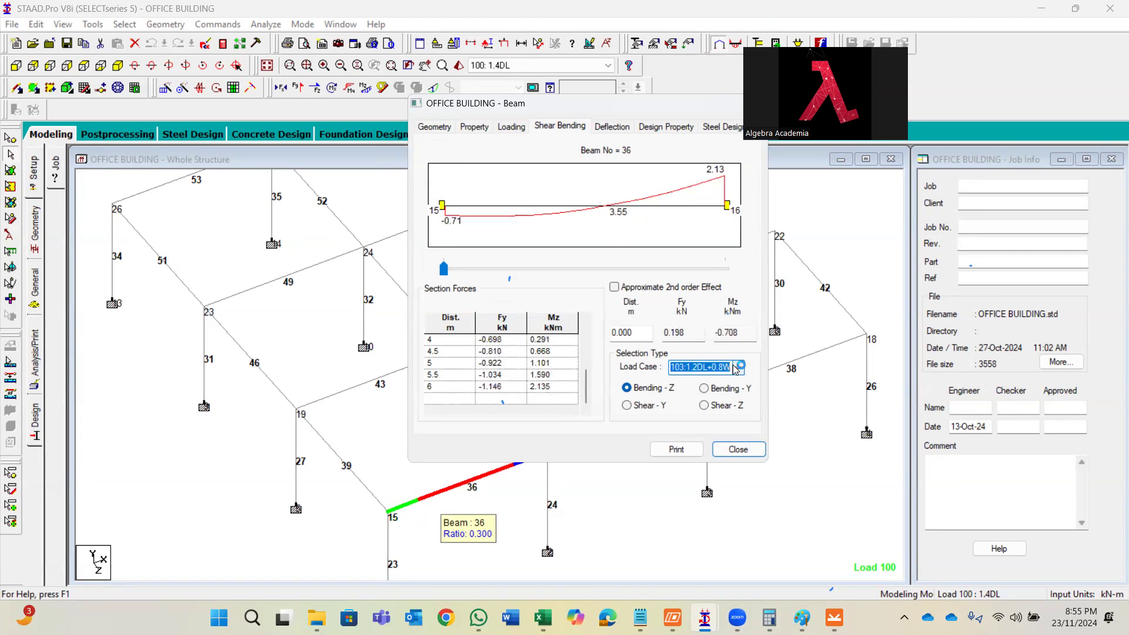
{"action": "scroll", "coordinate": [735, 369], "scroll_direction": "down", "scroll_amount": 5}
{"action": "scroll", "coordinate": [735, 369], "scroll_direction": "up", "scroll_amount": 1}
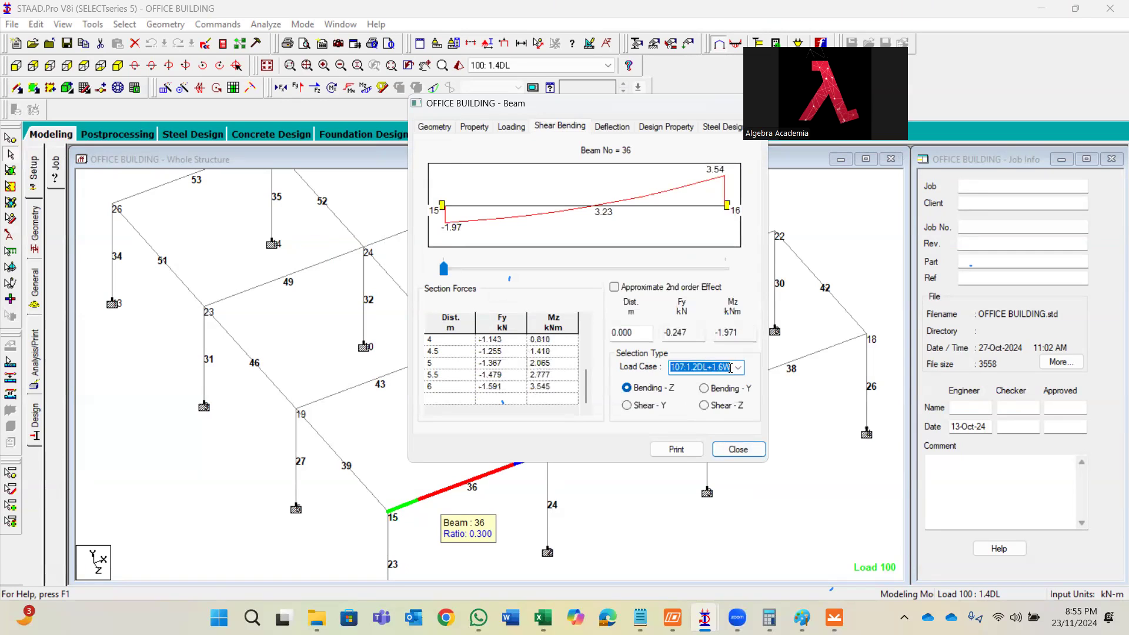
{"action": "scroll", "coordinate": [731, 369], "scroll_direction": "down", "scroll_amount": 1}
{"action": "scroll", "coordinate": [731, 369], "scroll_direction": "down", "scroll_amount": 4}
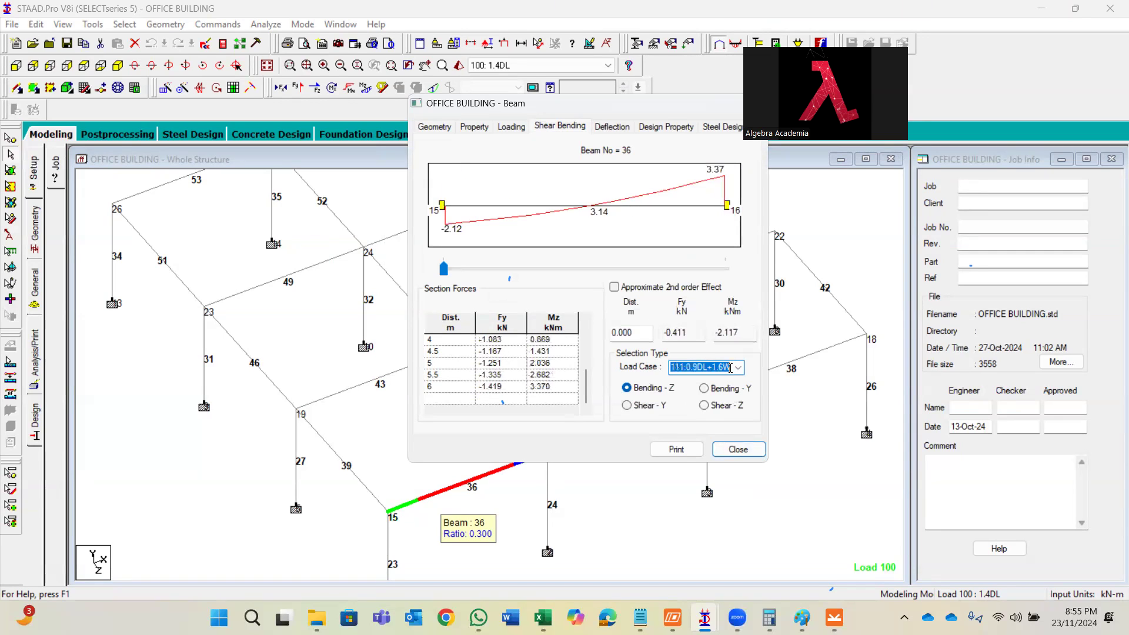
{"action": "scroll", "coordinate": [731, 369], "scroll_direction": "up", "scroll_amount": 5}
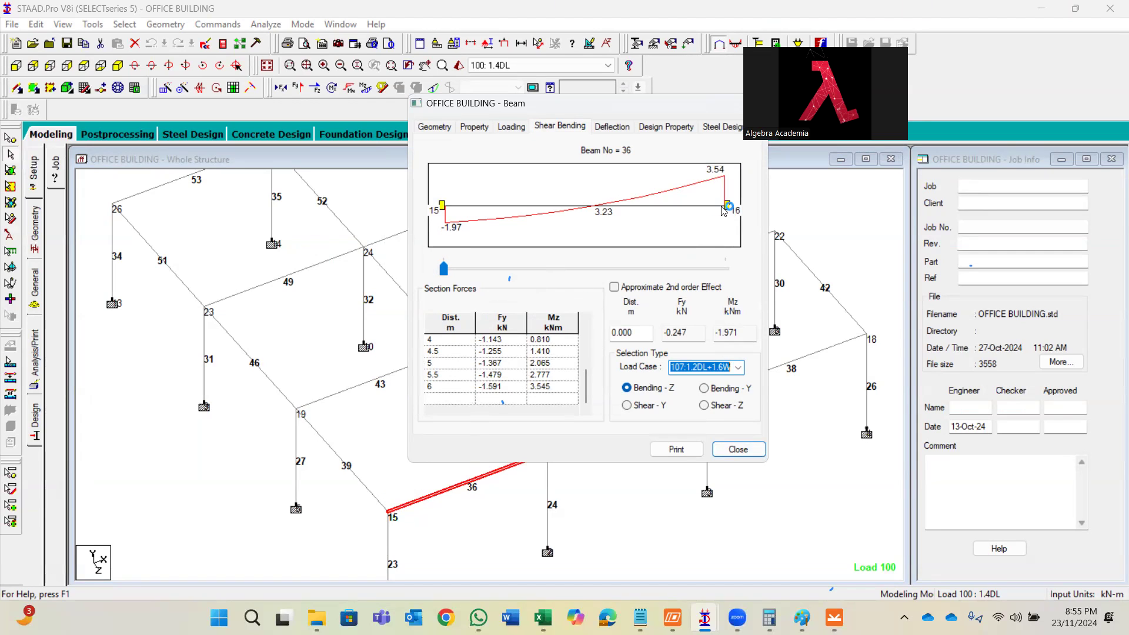
- Read beam 36's shear and moment at several distances near node 15 for load case 107, and close the beam's properties
{"action": "left_click_drag", "start_coordinate": [620, 108], "coordinate": [628, 154]}
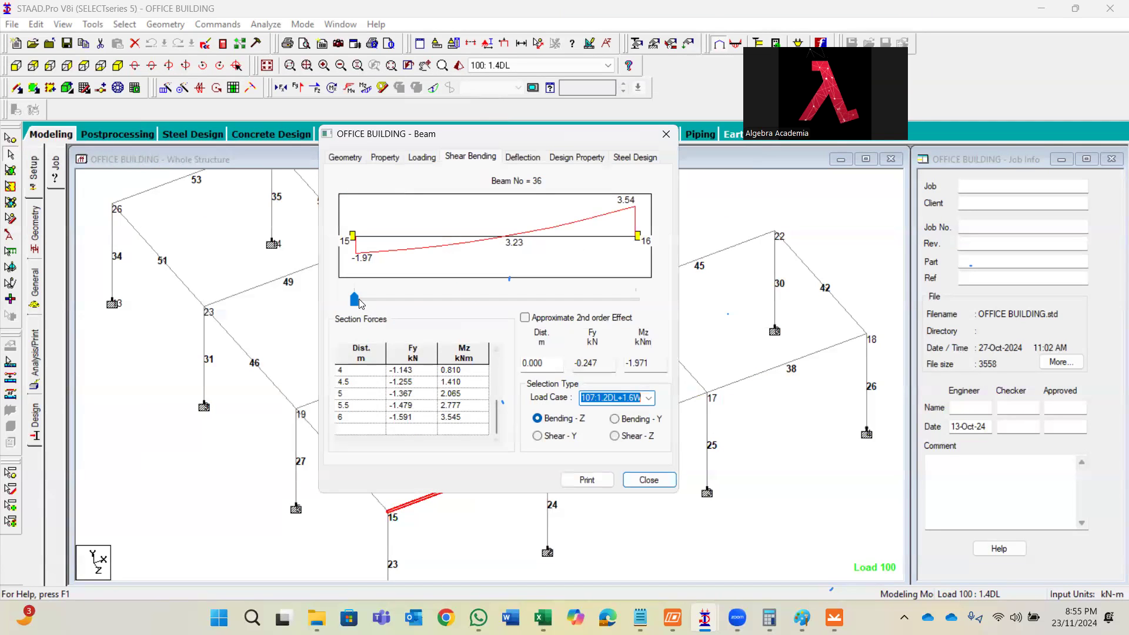
{"action": "left_click_drag", "start_coordinate": [354, 300], "coordinate": [406, 301]}
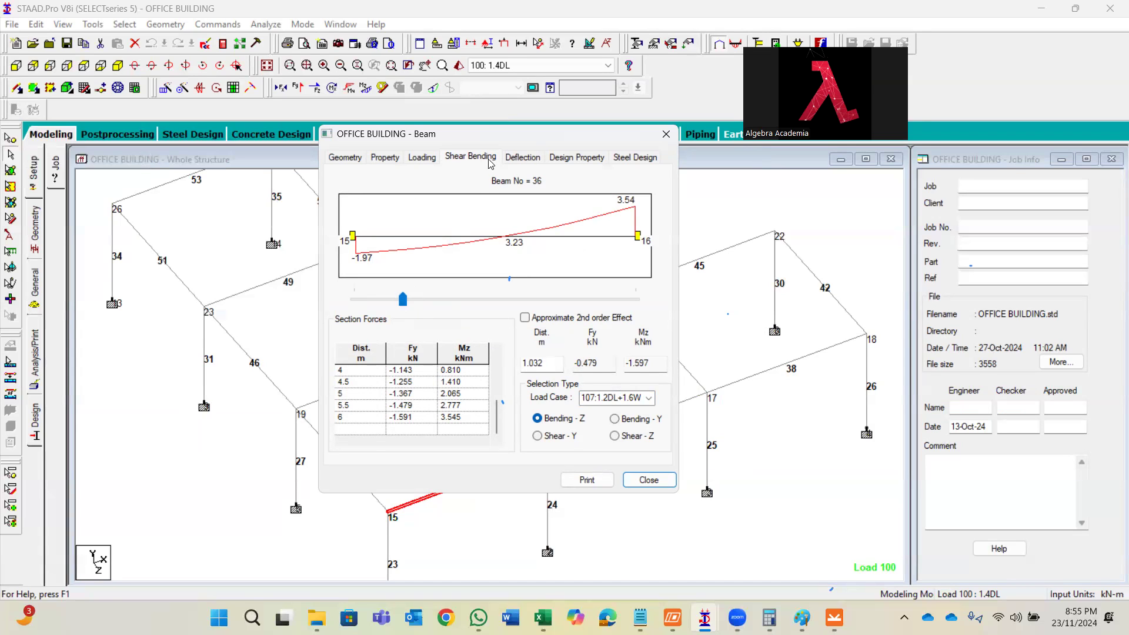
{"action": "left_click_drag", "start_coordinate": [505, 140], "coordinate": [473, 81]}
{"action": "left_click_drag", "start_coordinate": [372, 241], "coordinate": [317, 244]}
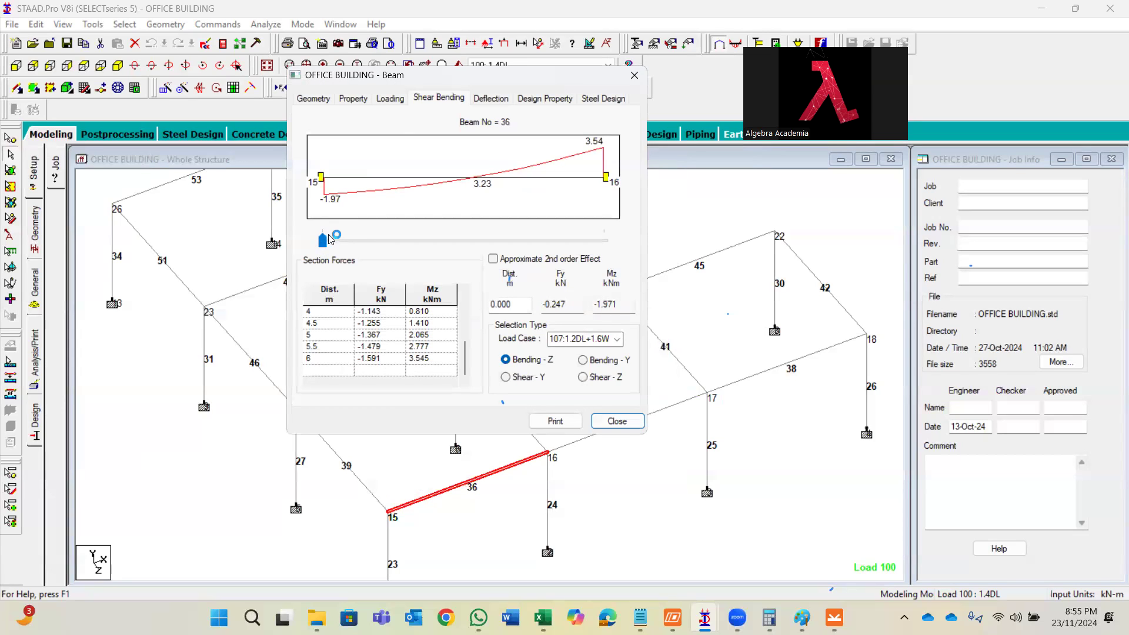
{"action": "left_click_drag", "start_coordinate": [327, 241], "coordinate": [345, 249]}
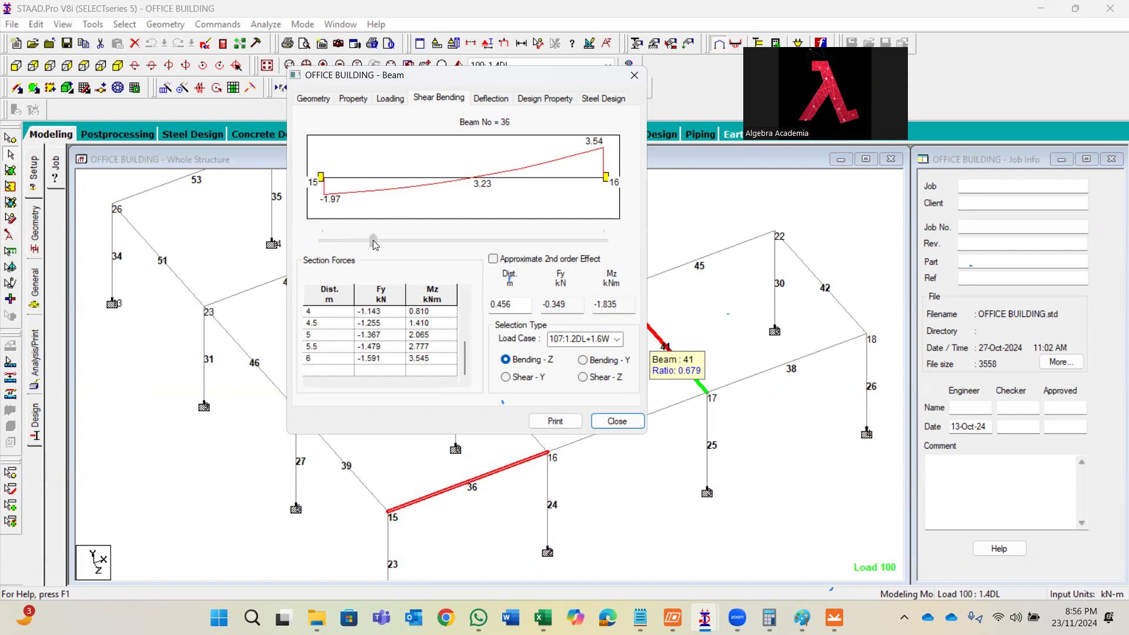
{"action": "left_click", "coordinate": [373, 240]}
{"action": "left_click_drag", "start_coordinate": [373, 242], "coordinate": [351, 242]}
{"action": "left_click", "coordinate": [377, 241]}
{"action": "left_click_drag", "start_coordinate": [379, 242], "coordinate": [371, 240]}
{"action": "left_click", "coordinate": [634, 76]}
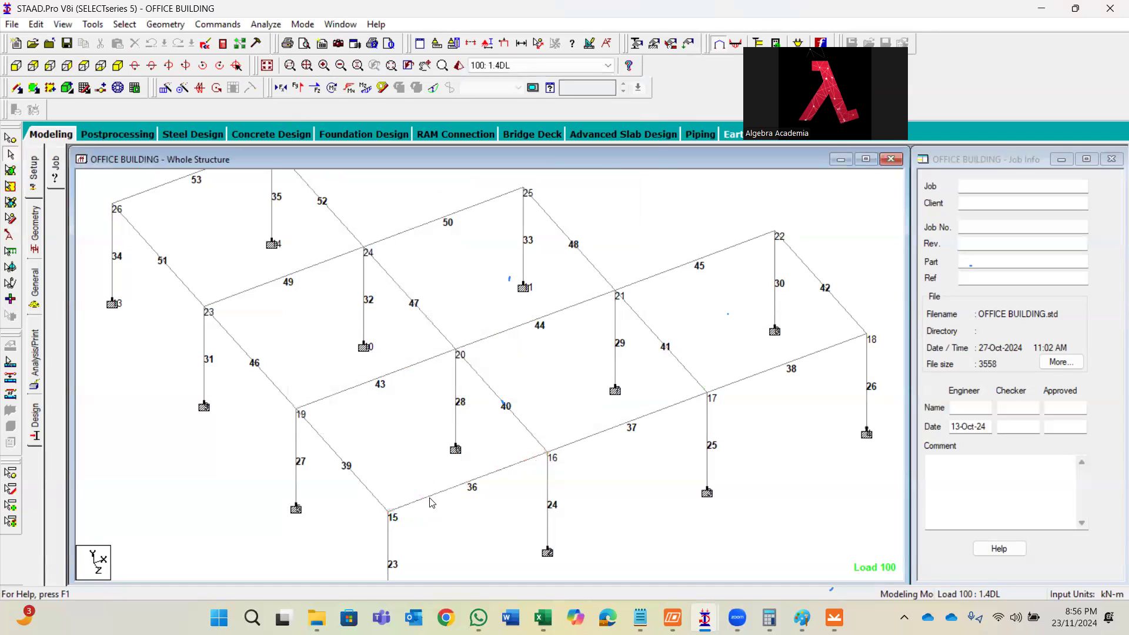
- Insert a new node into beam 36 at a distance of 1 m from node 15
{"action": "mouse_move", "coordinate": [431, 502]}
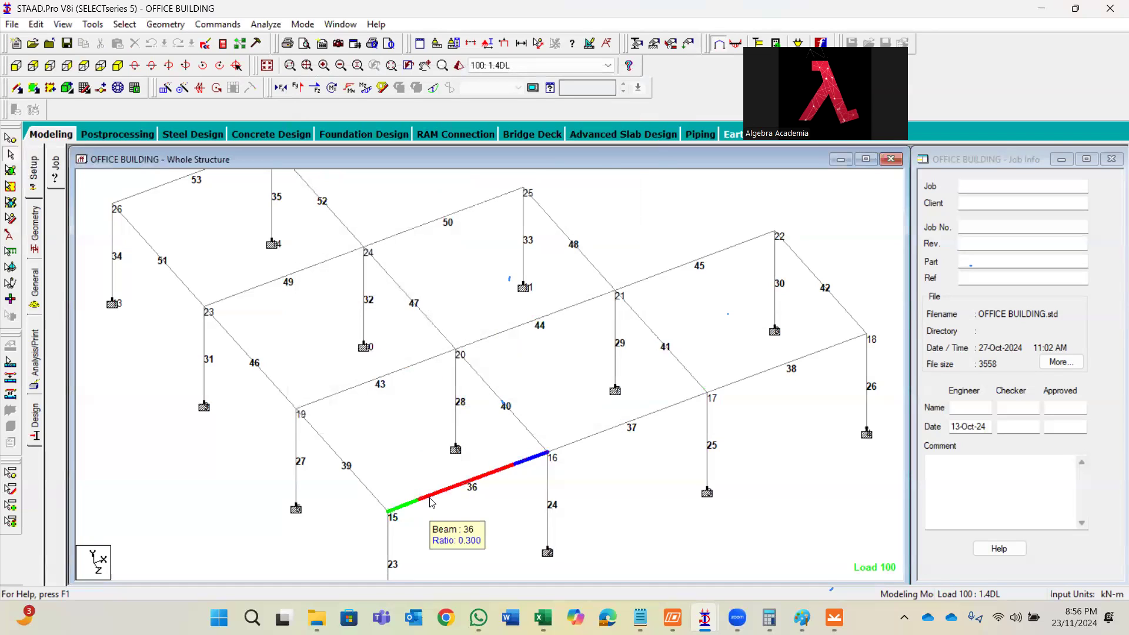
{"action": "double_click", "coordinate": [433, 501]}
{"action": "right_click", "coordinate": [433, 501]}
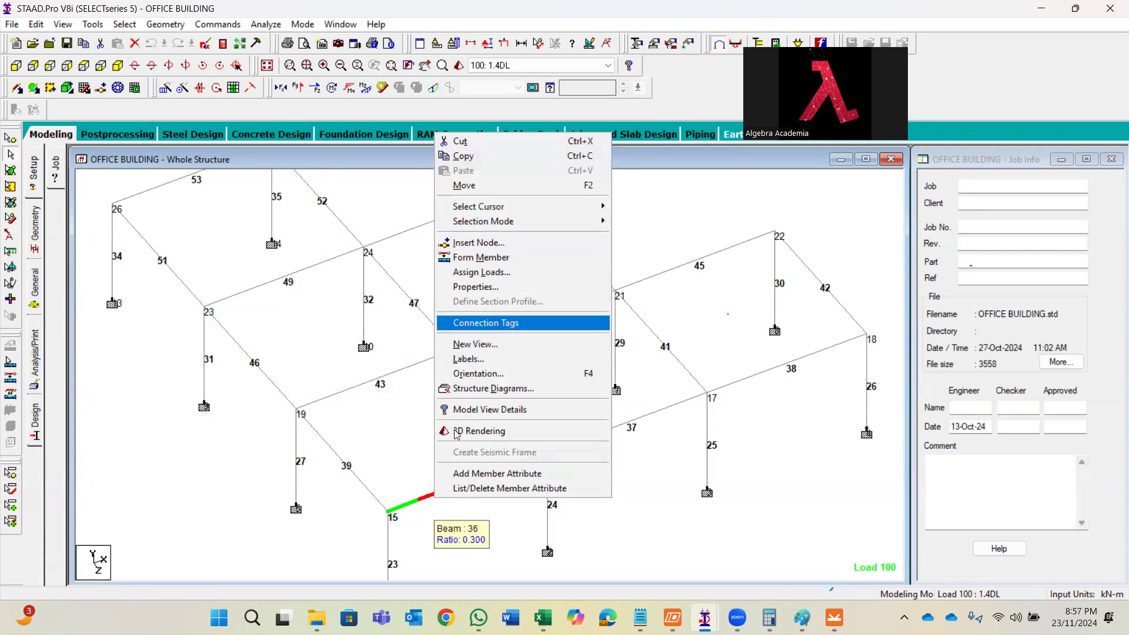
{"action": "left_click", "coordinate": [432, 502]}
{"action": "right_click", "coordinate": [432, 502]}
{"action": "left_click", "coordinate": [471, 258]}
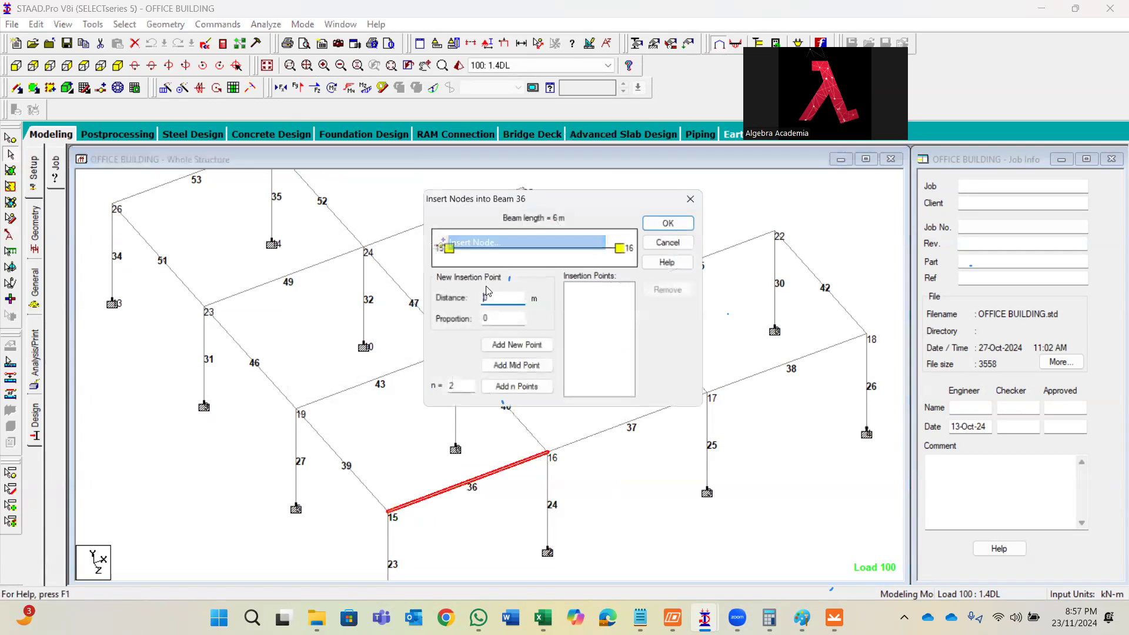
{"action": "left_click", "coordinate": [513, 349]}
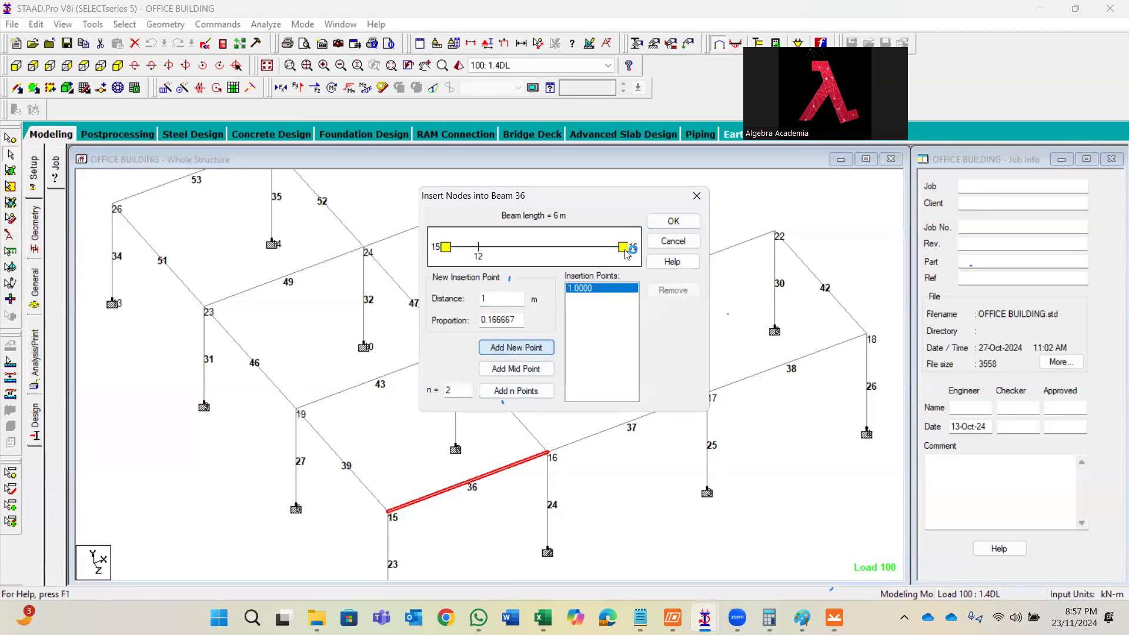
{"action": "left_click", "coordinate": [673, 221]}
{"action": "left_click", "coordinate": [613, 341]}
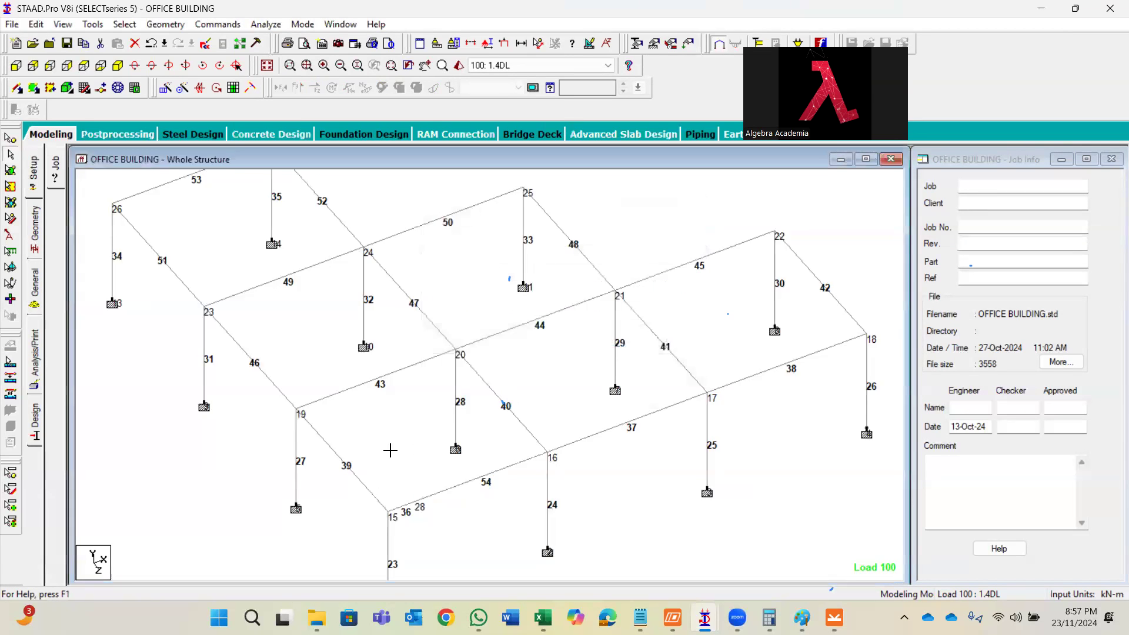
- Run the analysis of the modified office building model and stay in modeling mode
{"action": "scroll", "coordinate": [406, 545], "scroll_direction": "up", "scroll_amount": 2}
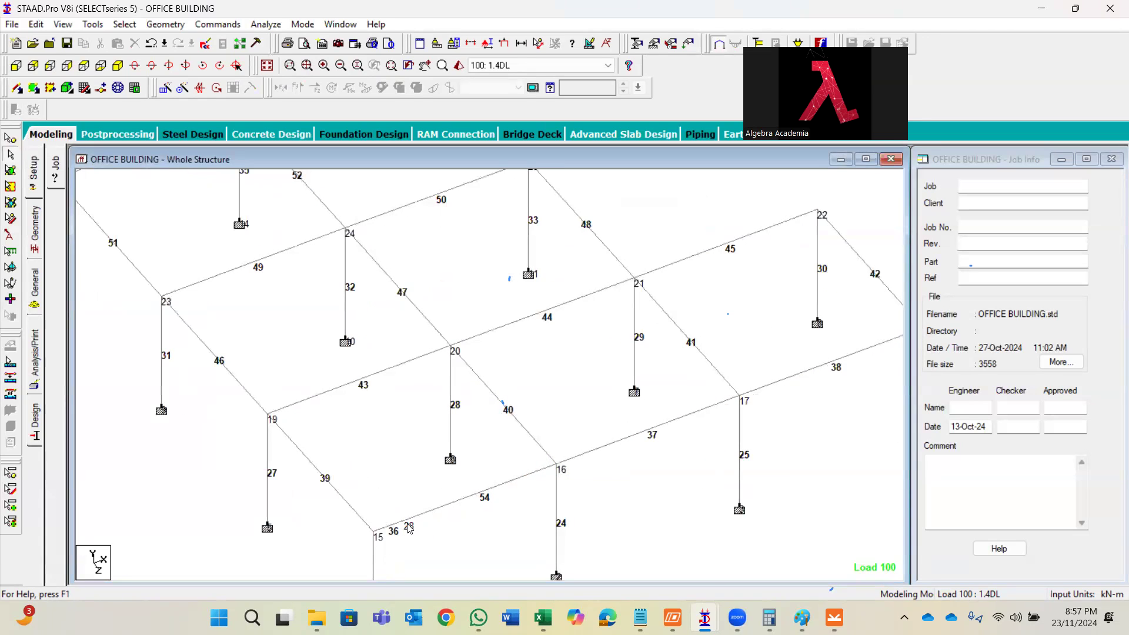
{"action": "scroll", "coordinate": [411, 533], "scroll_direction": "up", "scroll_amount": 1}
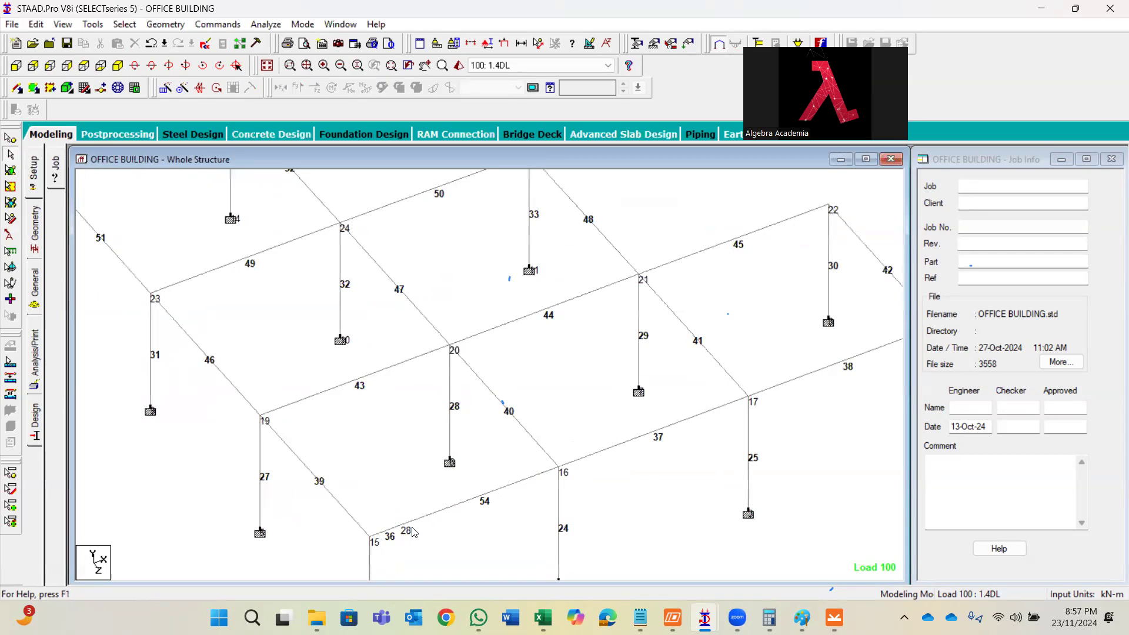
{"action": "left_click", "coordinate": [275, 24]}
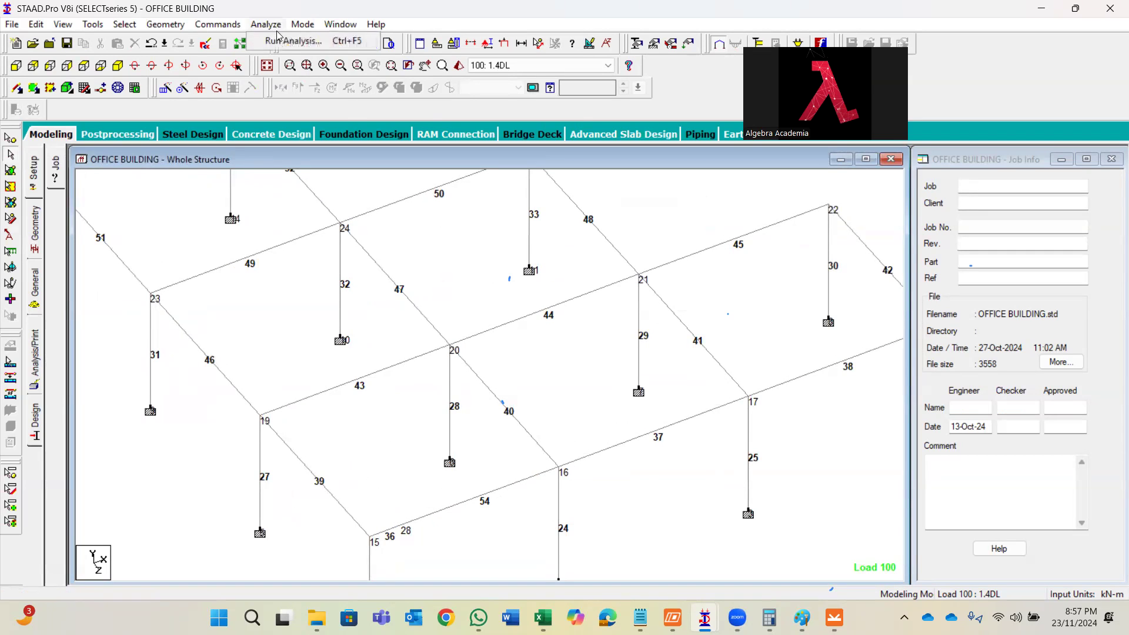
{"action": "left_click", "coordinate": [283, 40]}
{"action": "left_click", "coordinate": [474, 327]}
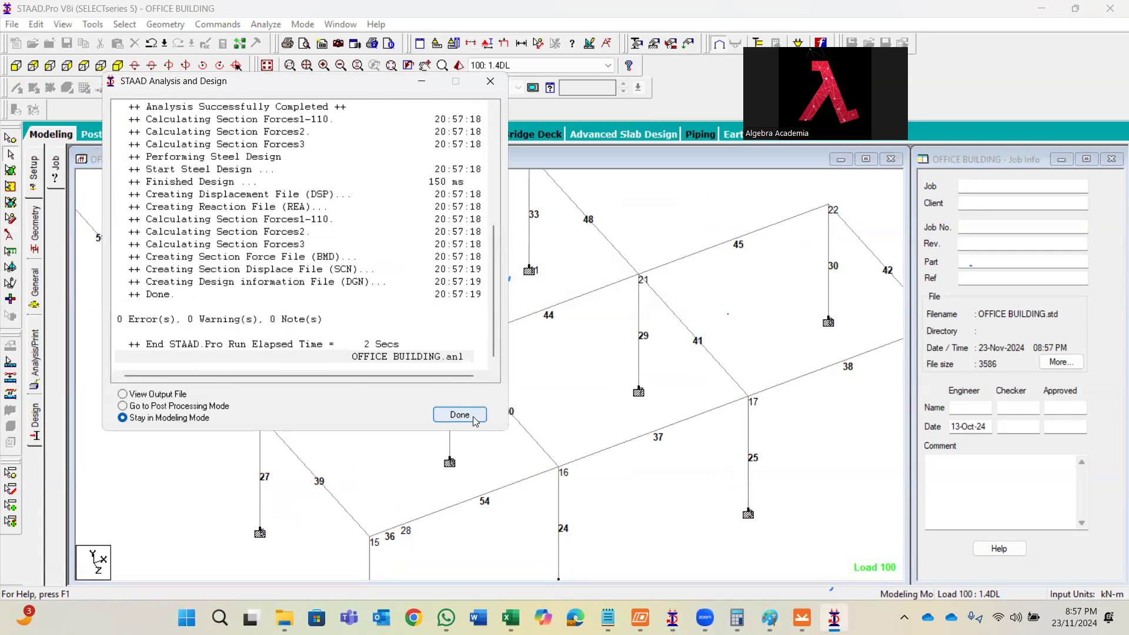
{"action": "left_click", "coordinate": [460, 415]}
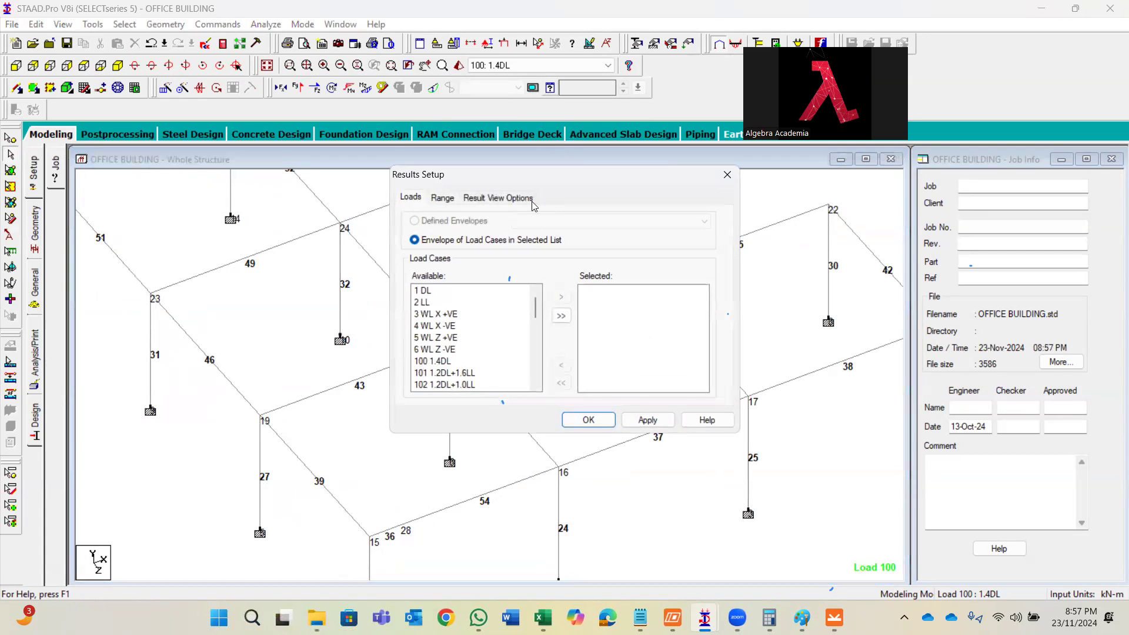
- Limit the results range to beam 54 in the results setup
{"action": "left_click", "coordinate": [443, 198]}
{"action": "left_click", "coordinate": [419, 300]}
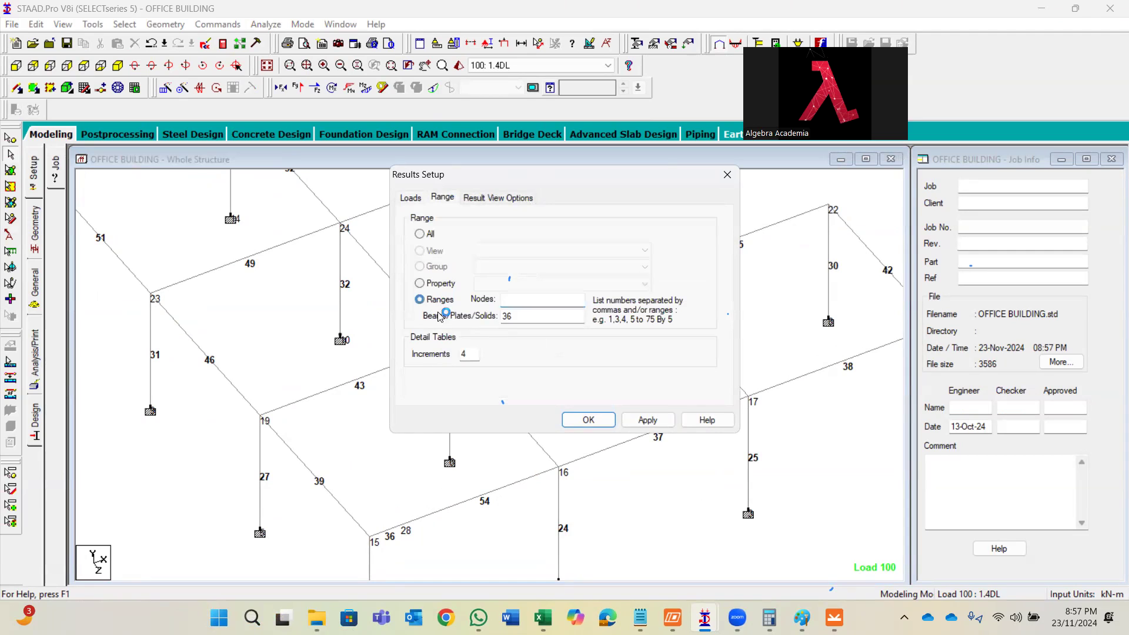
{"action": "type", "text": "54"}
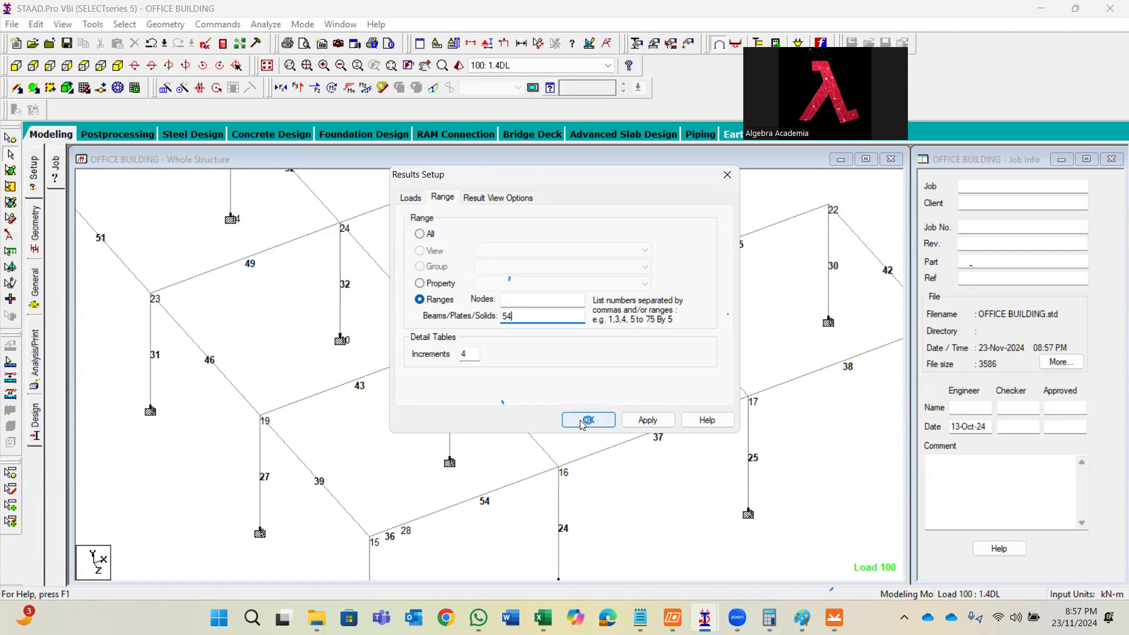
- Include load cases 100 to 114 in the results setup and apply it
{"action": "left_click", "coordinate": [411, 197]}
{"action": "scroll", "coordinate": [499, 334], "scroll_direction": "down", "scroll_amount": 1}
{"action": "left_click_drag", "start_coordinate": [471, 325], "coordinate": [492, 374]}
{"action": "scroll", "coordinate": [482, 333], "scroll_direction": "down", "scroll_amount": 1}
{"action": "scroll", "coordinate": [484, 358], "scroll_direction": "down", "scroll_amount": 1}
{"action": "scroll", "coordinate": [490, 355], "scroll_direction": "down", "scroll_amount": 1}
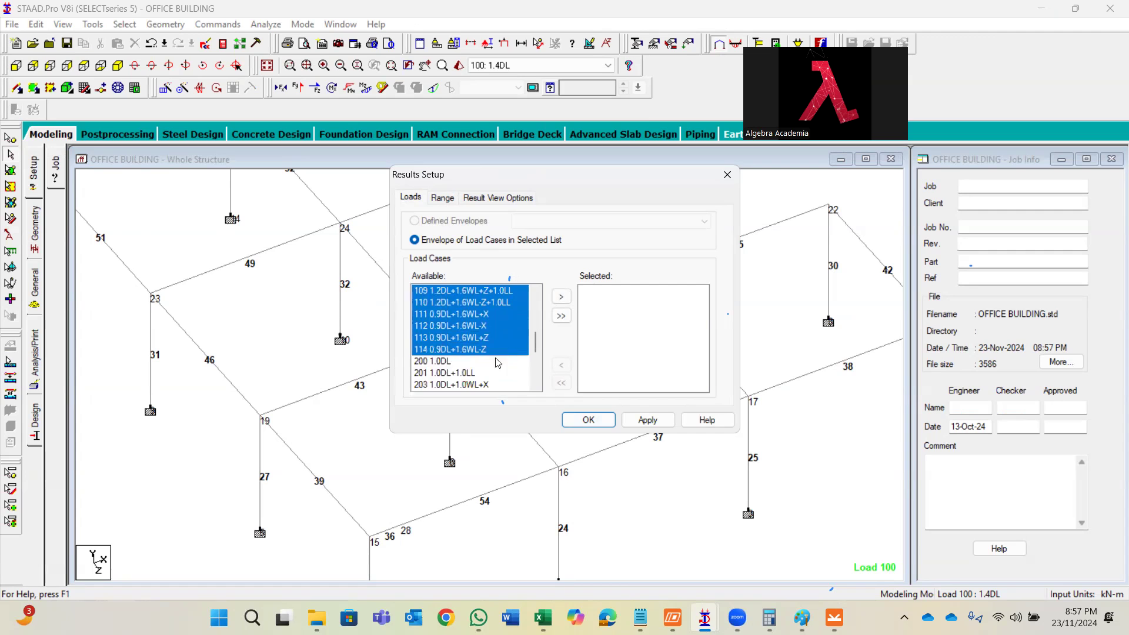
{"action": "left_click", "coordinate": [562, 297]}
{"action": "left_click", "coordinate": [580, 421]}
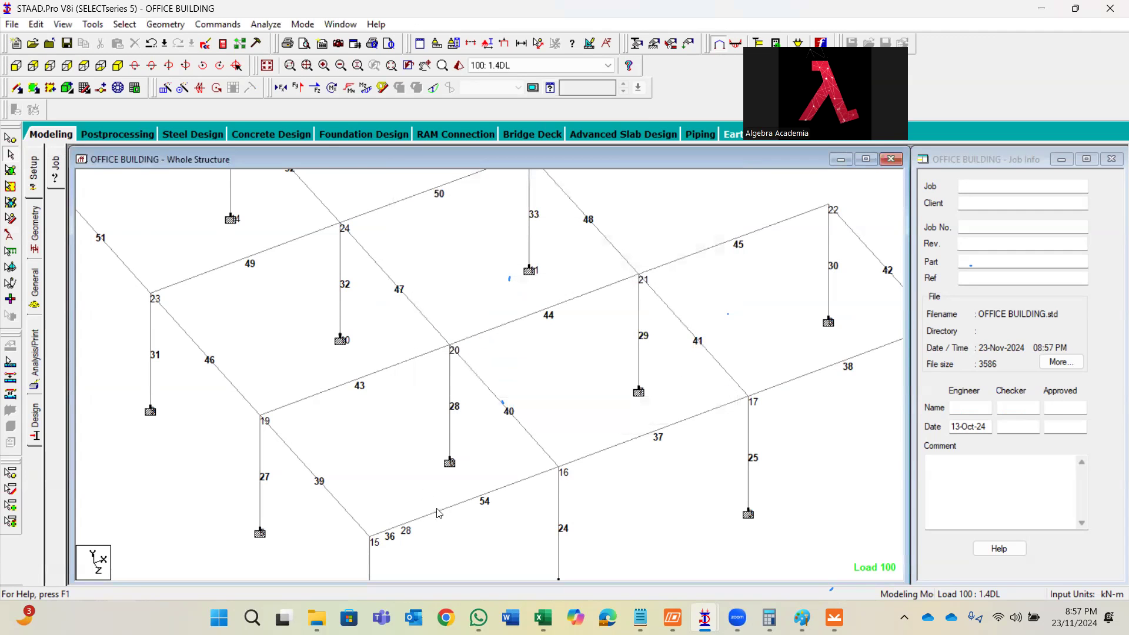
- Enter postprocessing, show the beam force results and maximize the Beam End Forces summary table
{"action": "left_click", "coordinate": [299, 26]}
{"action": "left_click", "coordinate": [321, 51]}
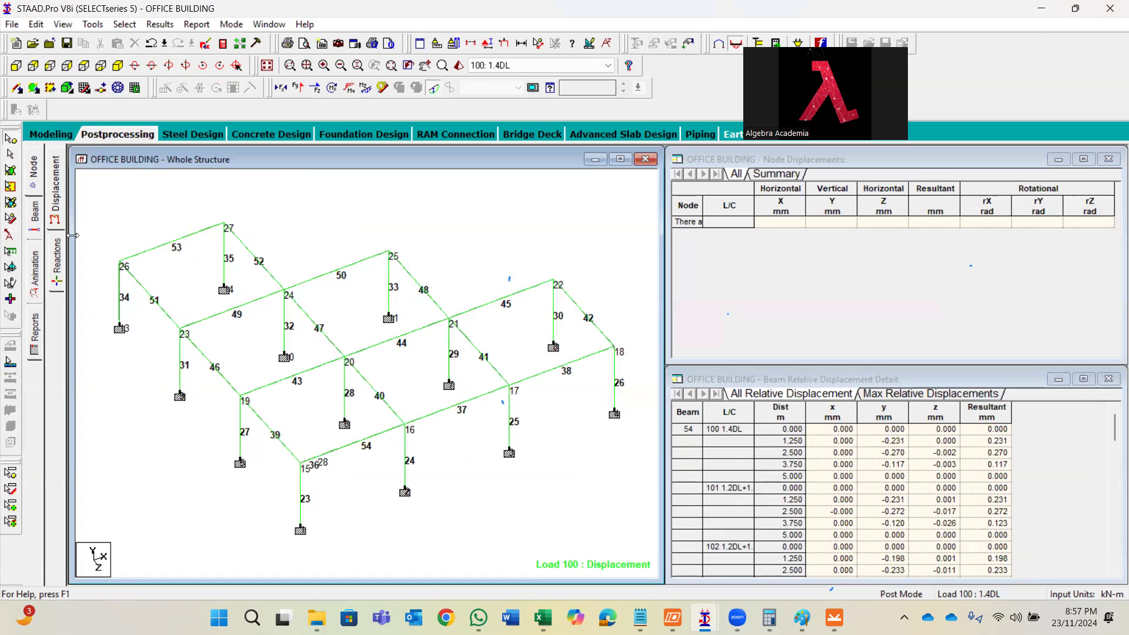
{"action": "left_click", "coordinate": [37, 224]}
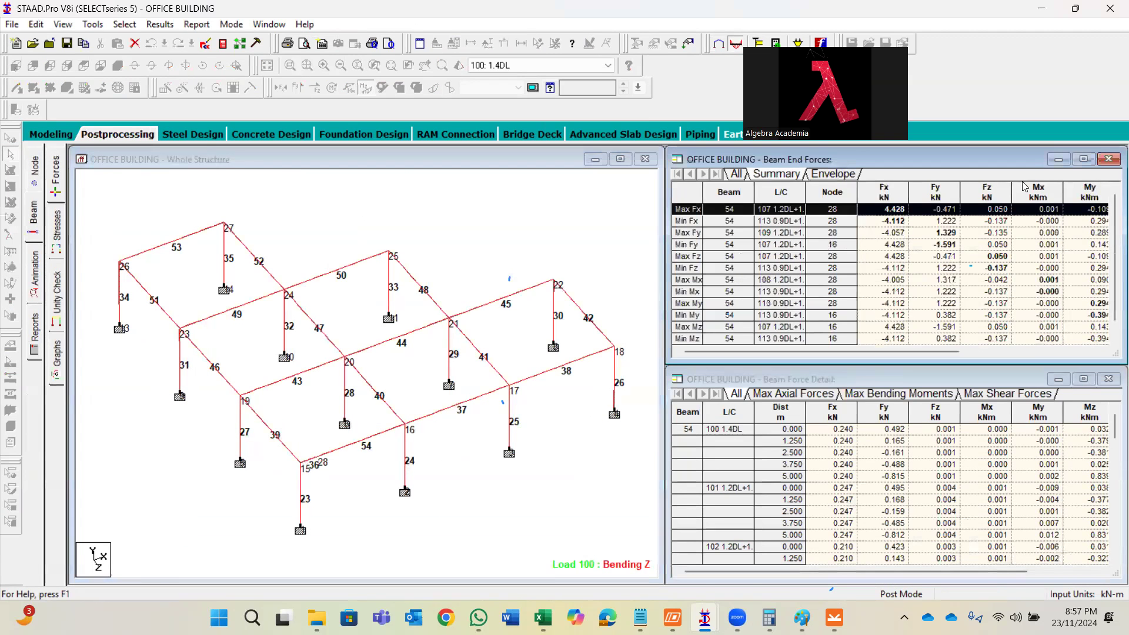
{"action": "left_click", "coordinate": [1084, 159]}
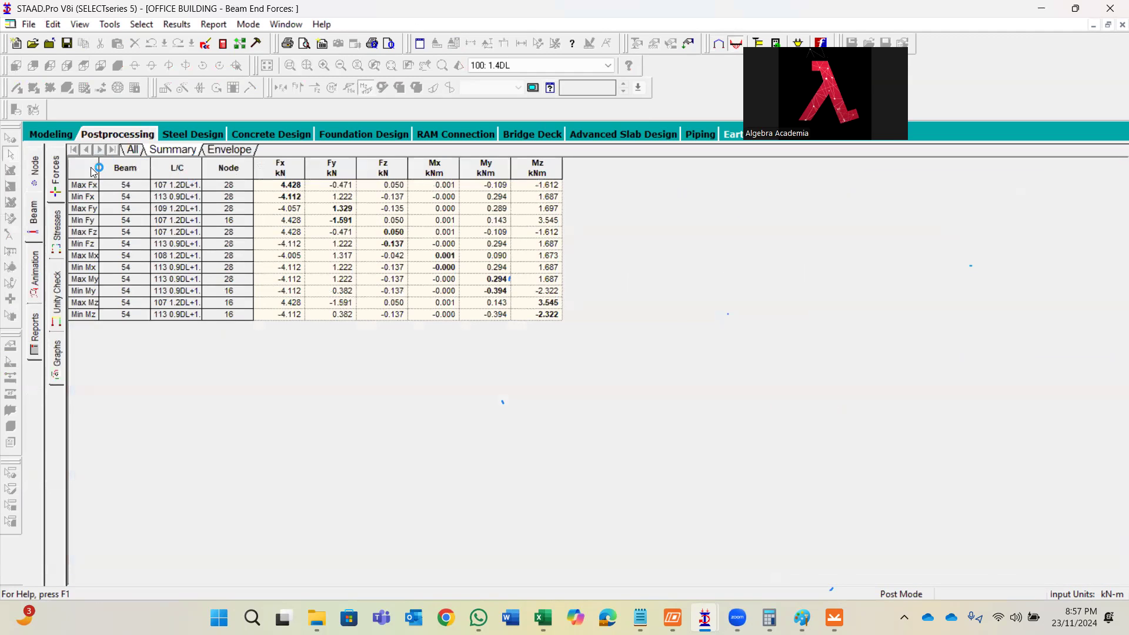
- Copy the entire Beam End Forces summary, paste it into Sheet3 of the Book1 workbook in Excel from cell B63, and review its load cases
{"action": "left_click", "coordinate": [93, 171]}
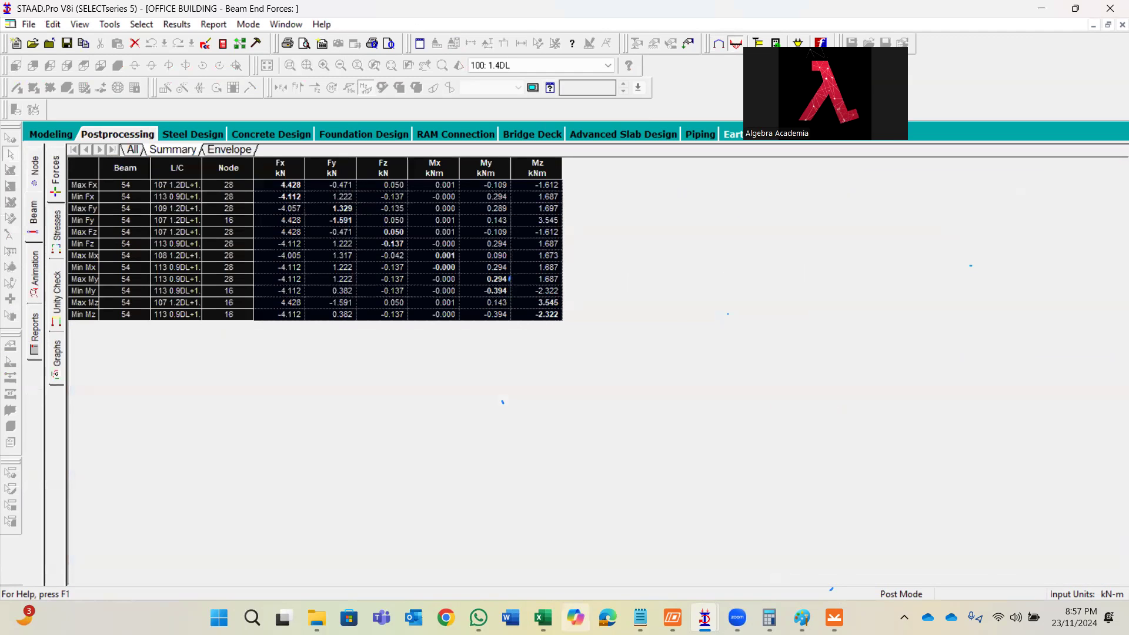
{"action": "left_click", "coordinate": [543, 618]}
{"action": "scroll", "coordinate": [229, 476], "scroll_direction": "down", "scroll_amount": 2}
{"action": "left_click", "coordinate": [102, 454]}
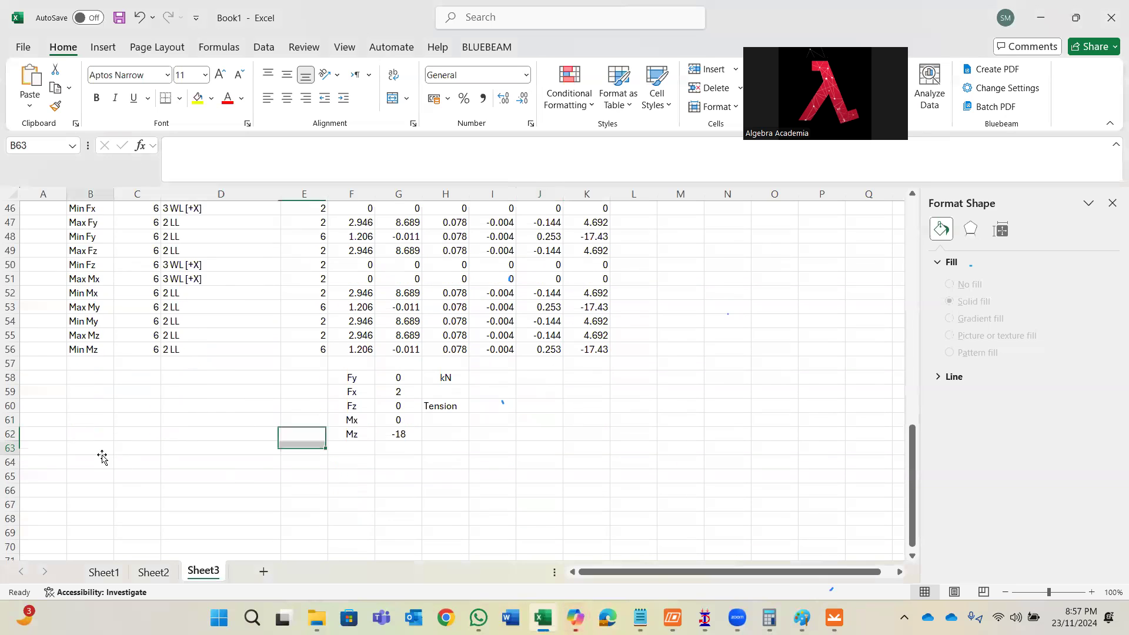
{"action": "type", "text": "Beam\tL/C\tNode\tFx kN\tFy kN\tFz kN\tMx kNm\tMy kNm\tMz kNm Max Fx\t54\t107 1.2DL+1.6WL+X+1.0LL\t28\t4.428\t-0.471\t0.05\t0.001\t-0.109\t-1.612 Min Fx\t54\t113 0.9DL+1.6WL+Z\t28\t-4.112\t1.222\t-0.137\t0\t0.294\t1.687 Max Fy\t54\t109 1.2DL+1.6WL+Z+1.0LL\t28\t-4.057\t1.329\t-0.135\t0\t0.289\t1.697 Min Fy\t54\t107 1.2DL+1.6WL+X+1.0LL\t16\t4.428\t-1.591\t0.05\t0.001\t0.143\t3.545 Max Fz\t54\t107 1.2DL+1.6WL+X+1.0LL\t28\t4.428\t-0.471\t0.05\t0.001\t-0.109\t-1.612 Min Fz\t54\t113 0.9DL+1.6WL+Z\t28\t-4.112\t1.222\t-0.137\t0\t0.294\t1.687 Max Mx\t54\t108 1.2DL+1.6WL-X+1.0LL\t28\t-4.005\t1.317\t-0.042\t0.001\t0.09\t1.673 Min Mx\t54\t113 0.9DL+1.6WL+Z\t28\t-4.112\t1.222\t-0.137\t0\t0.294\t1.687 Max My\t54\t113 0.9DL+1.6WL+Z\t28\t-4.112\t1.222\t-0.137\t0\t0.294\t1.687 Min My\t54\t113 0.9DL+1.6WL+Z\t16\t-4.112\t0.382\t-0.137\t0\t-0.394\t-2.322 Max Mz\t54\t107 1.2DL+1.6WL+X+1.0LL\t16\t4.428\t-1.591\t0.05\t0.001\t0.143\t3.545 Min Mz\t54\t113 0.9DL+1.6WL+Z\t16\t-4.112\t0.382\t-0.137\t0\t-0.394\t-2.322"}
{"action": "scroll", "coordinate": [217, 384], "scroll_direction": "down", "scroll_amount": 2}
{"action": "left_click", "coordinate": [259, 397]}
{"action": "scroll", "coordinate": [263, 390], "scroll_direction": "down", "scroll_amount": 1}
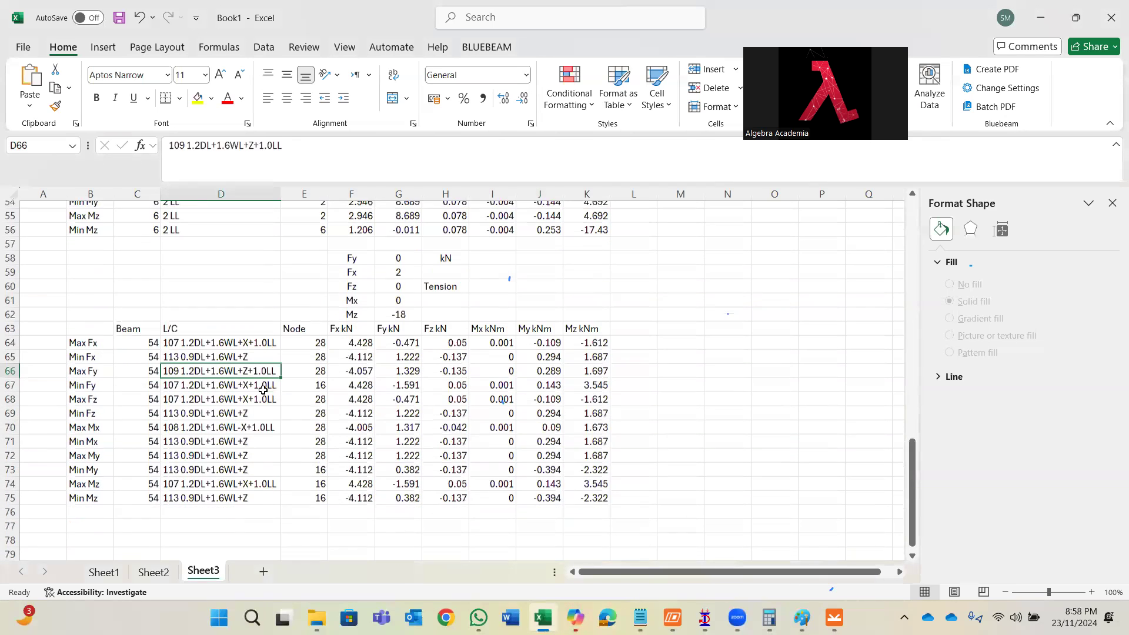
{"action": "left_click", "coordinate": [257, 449]}
- Return the STAAD.Pro model to modeling mode, check where node 28 lies on beam 54, and switch back to the Excel workbook
{"action": "left_click", "coordinate": [705, 618]}
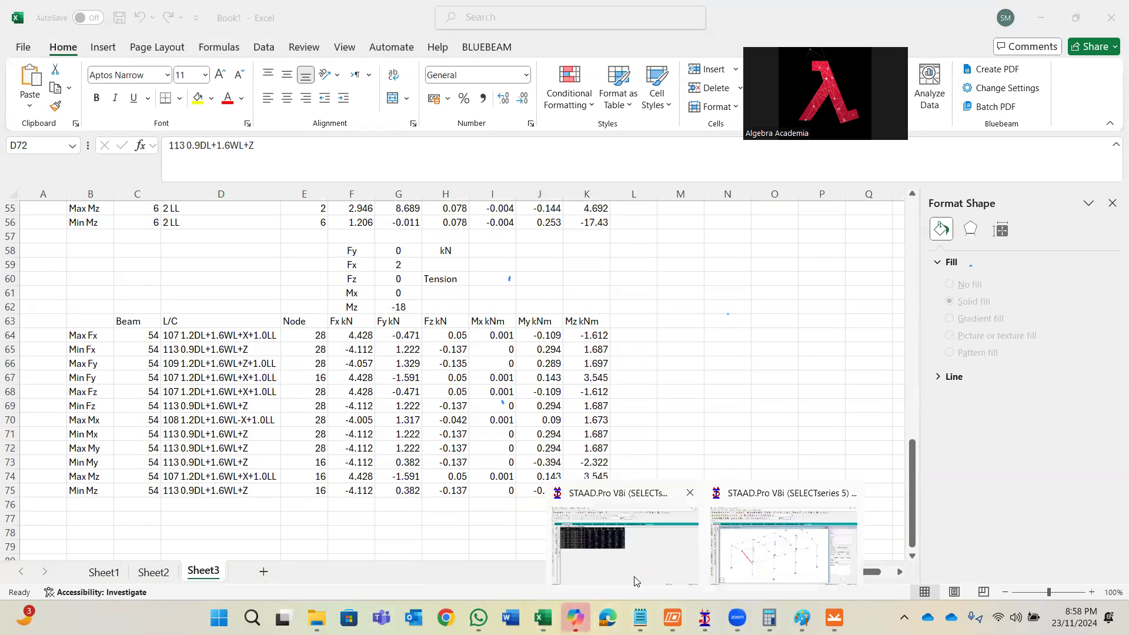
{"action": "left_click", "coordinate": [634, 564]}
{"action": "left_click", "coordinate": [256, 24]}
{"action": "left_click", "coordinate": [266, 37]}
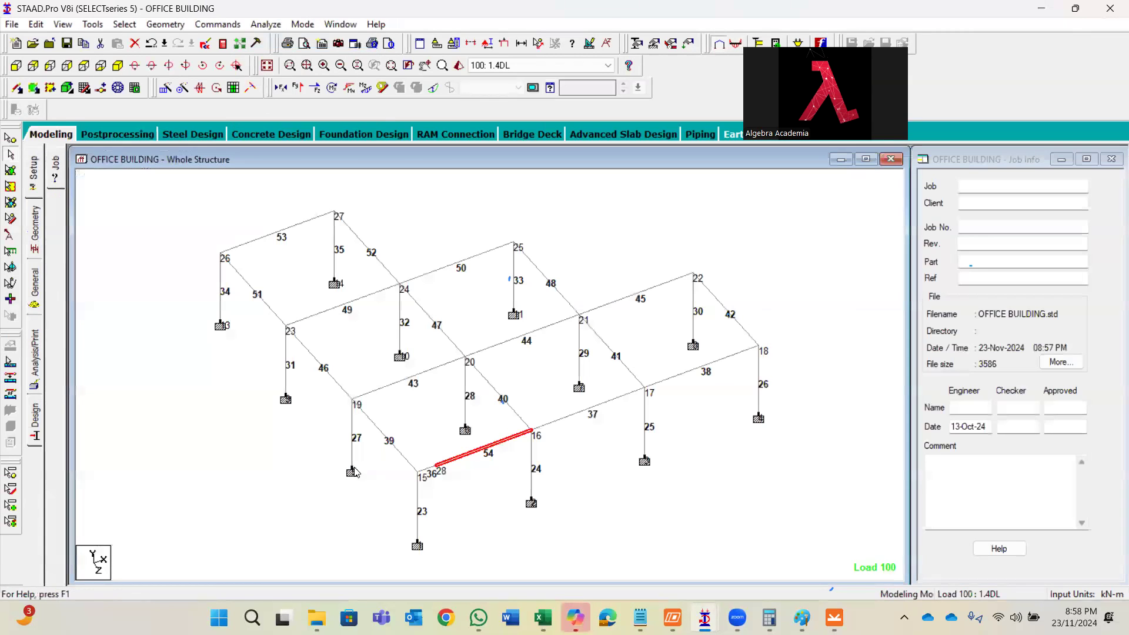
{"action": "scroll", "coordinate": [462, 470], "scroll_direction": "up", "scroll_amount": 3}
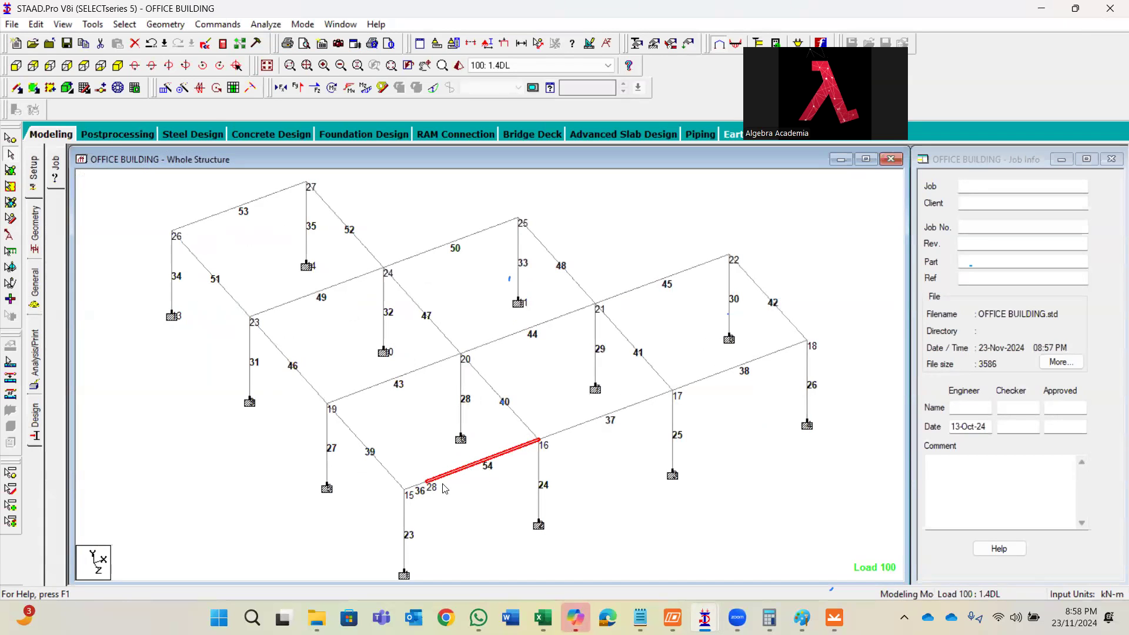
{"action": "key", "text": "alt+Tab"}
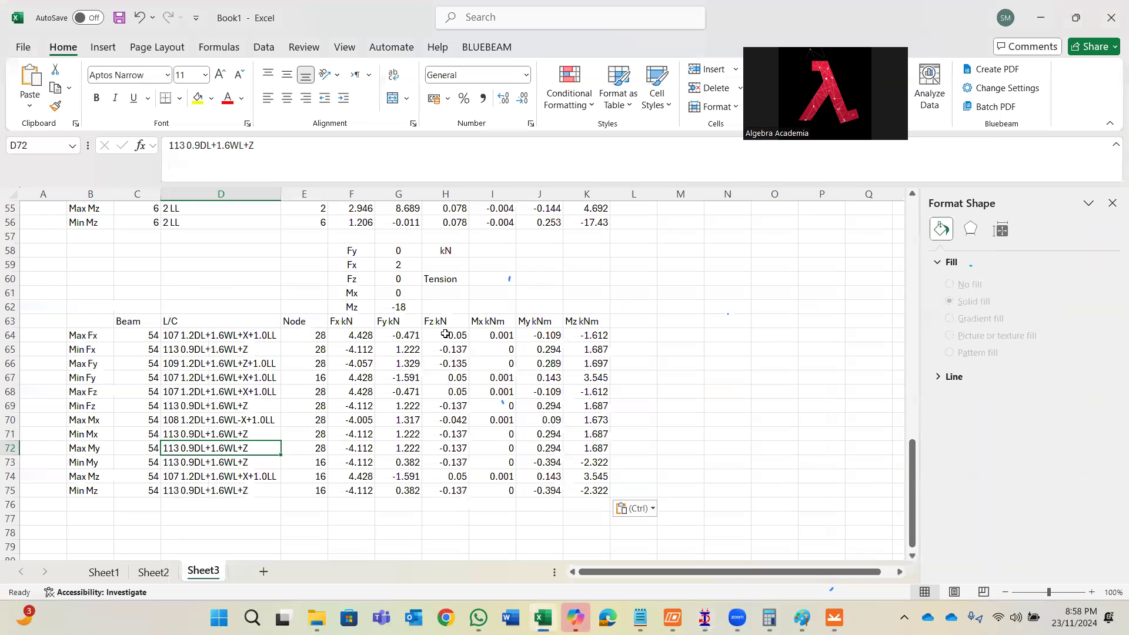
- Copy the Fy to Mz force block above the beam 54 results (F58:H62) and paste it at F77 on Sheet3
{"action": "scroll", "coordinate": [409, 301], "scroll_direction": "up", "scroll_amount": 5}
{"action": "scroll", "coordinate": [409, 301], "scroll_direction": "down", "scroll_amount": 5}
{"action": "left_click_drag", "start_coordinate": [375, 251], "coordinate": [444, 301]}
{"action": "key", "text": "ctrl+c"}
{"action": "scroll", "coordinate": [341, 424], "scroll_direction": "down", "scroll_amount": 2}
{"action": "left_click", "coordinate": [347, 434]}
{"action": "key", "text": "ctrl+v"}
{"action": "left_click", "coordinate": [398, 448]}
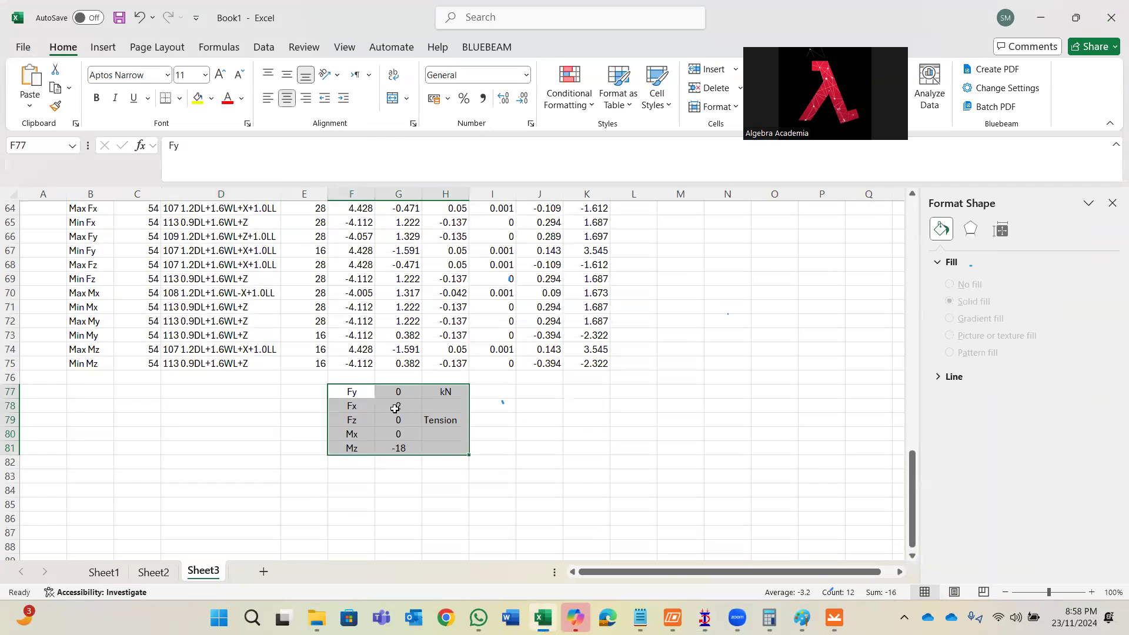
{"action": "scroll", "coordinate": [398, 434], "scroll_direction": "up", "scroll_amount": 1}
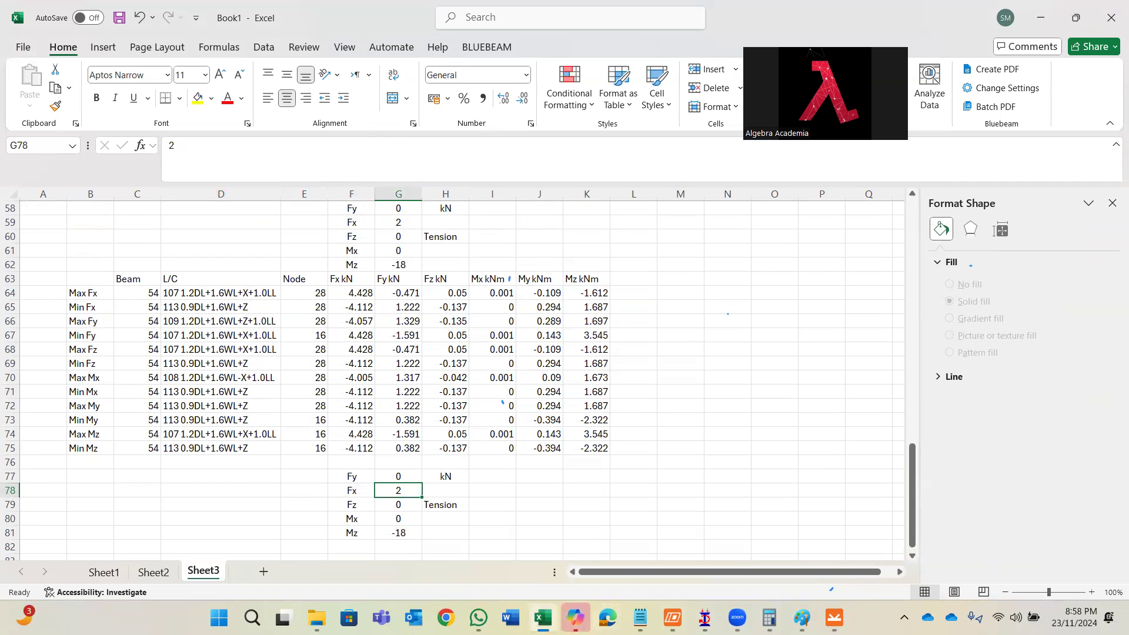
- Switch to the STAAD.Pro model to check nodes 28 and 16 of beam 54, and return to the Excel workbook
{"action": "left_click", "coordinate": [705, 618]}
{"action": "left_click", "coordinate": [628, 579]}
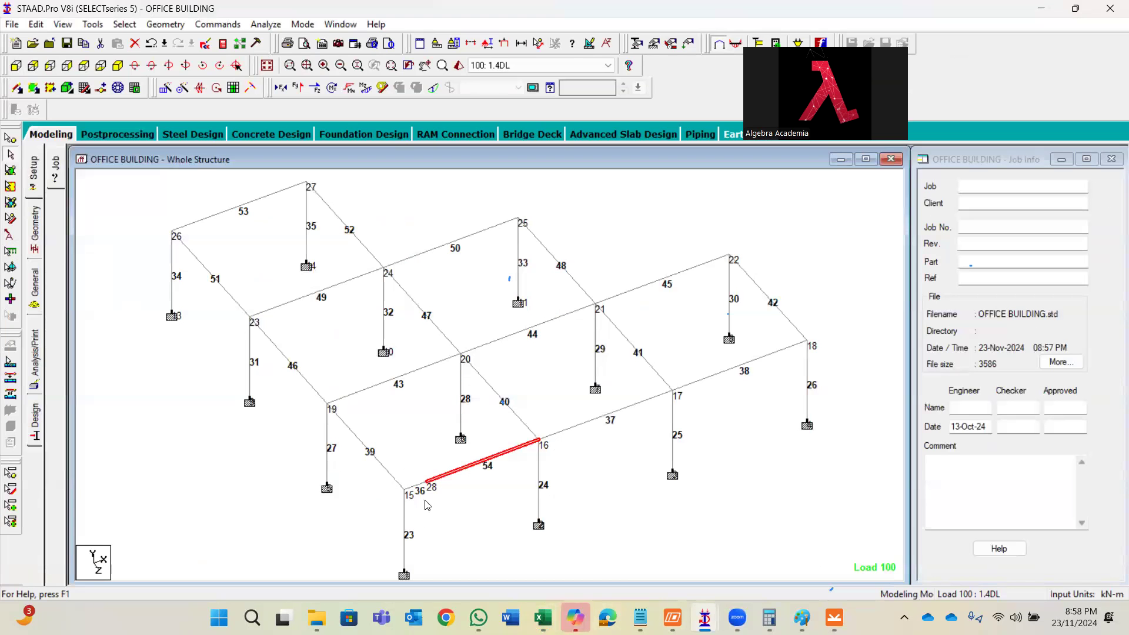
{"action": "key", "text": "alt+Tab"}
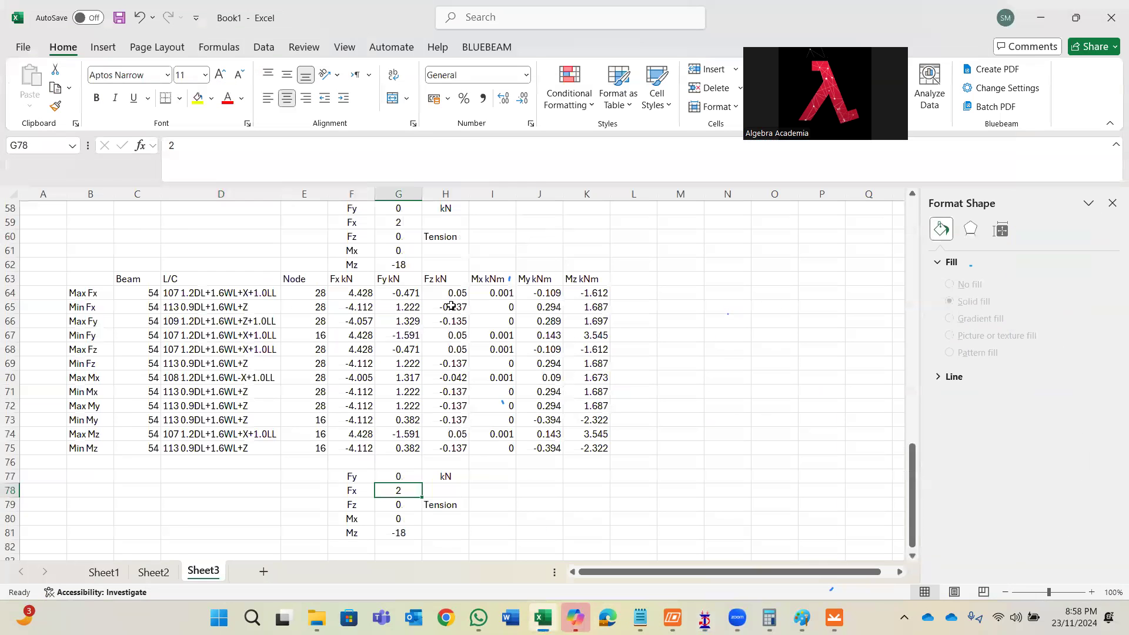
{"action": "scroll", "coordinate": [393, 315], "scroll_direction": "down", "scroll_amount": 1}
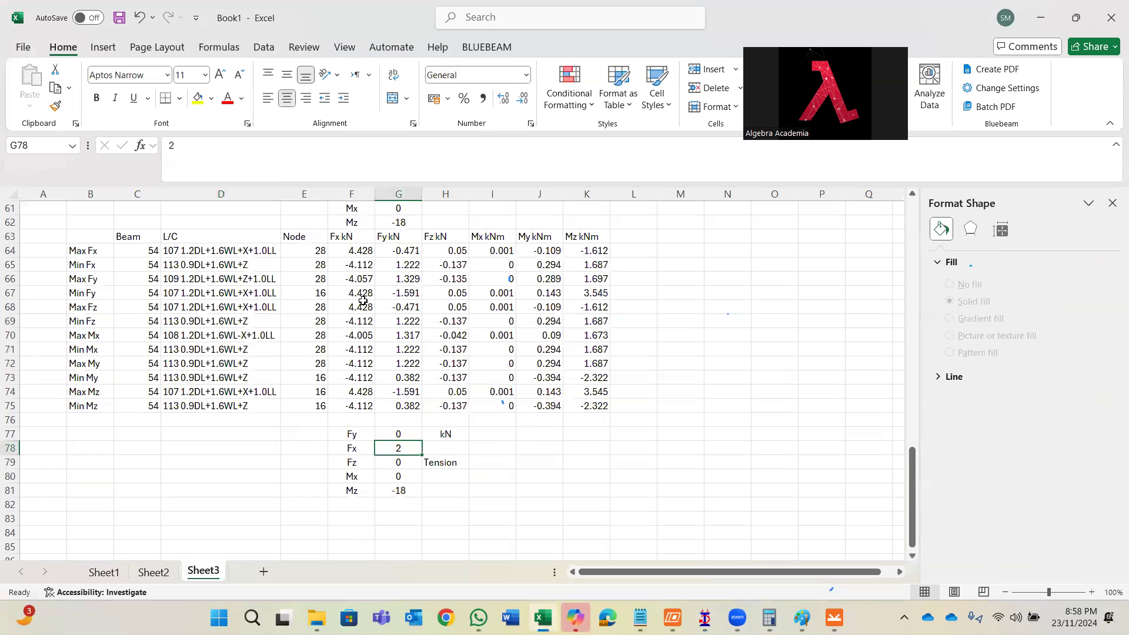
- Enter 5 for Fy in G77 and fill that value down to Fx in G78
{"action": "double_click", "coordinate": [398, 434]}
{"action": "key", "text": "BackSpace"}
{"action": "type", "text": "5"}
{"action": "left_click", "coordinate": [493, 491]}
{"action": "left_click", "coordinate": [410, 436]}
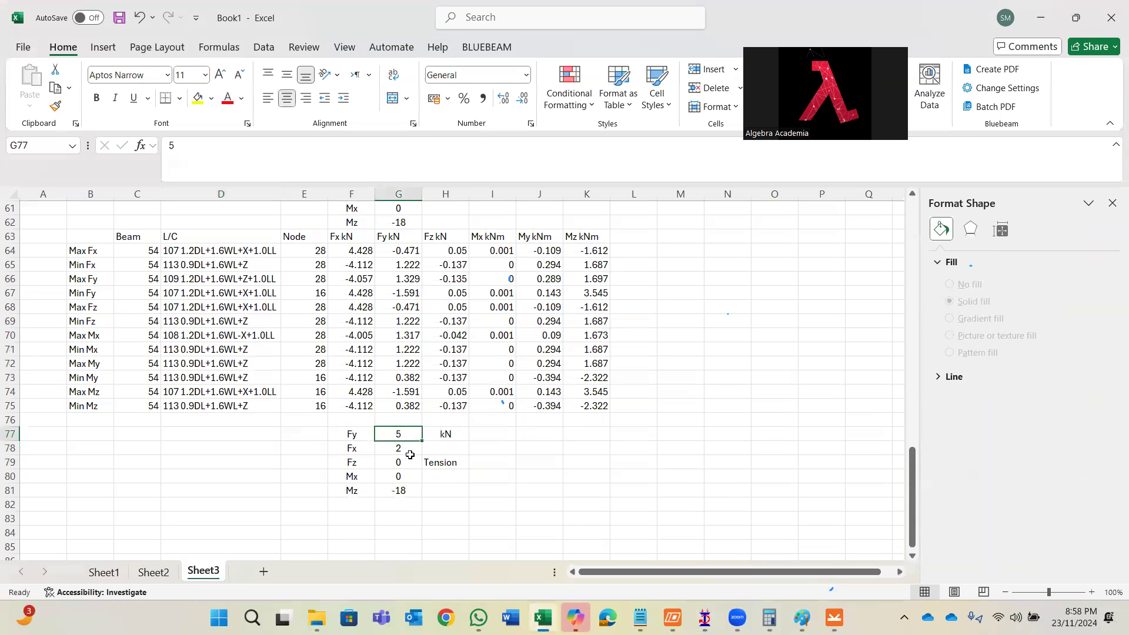
{"action": "left_click_drag", "start_coordinate": [421, 441], "coordinate": [417, 453]}
{"action": "left_click", "coordinate": [437, 457]}
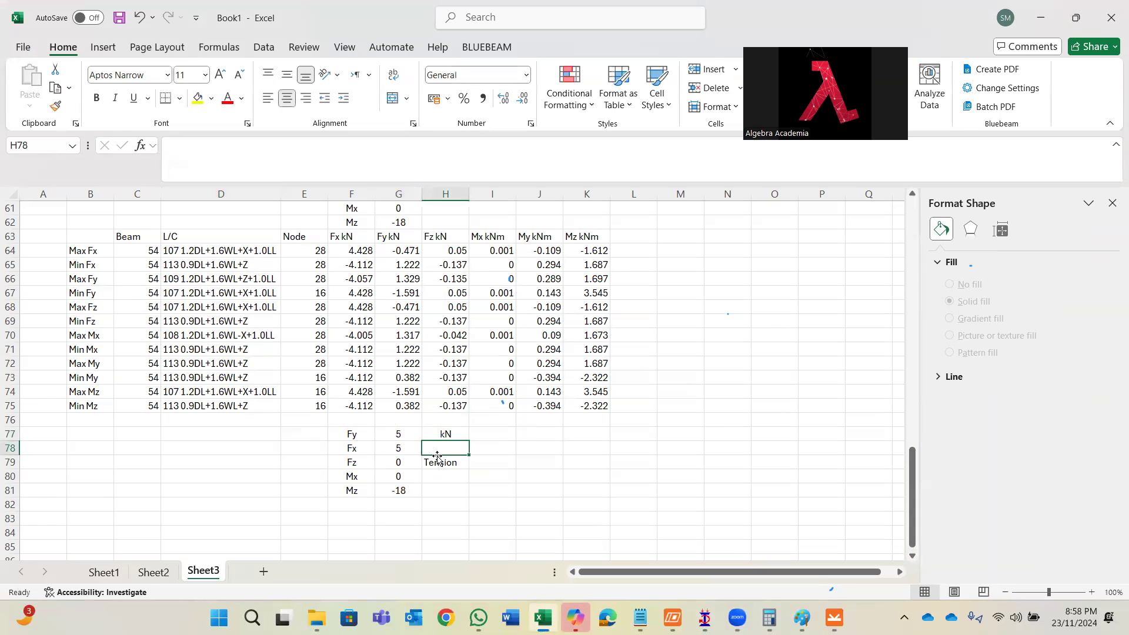
- Label the Fx row with "Tension" in I78 and delete the Tension label from H79
{"action": "key", "text": "Right"}
{"action": "type", "text": "Tensi"}
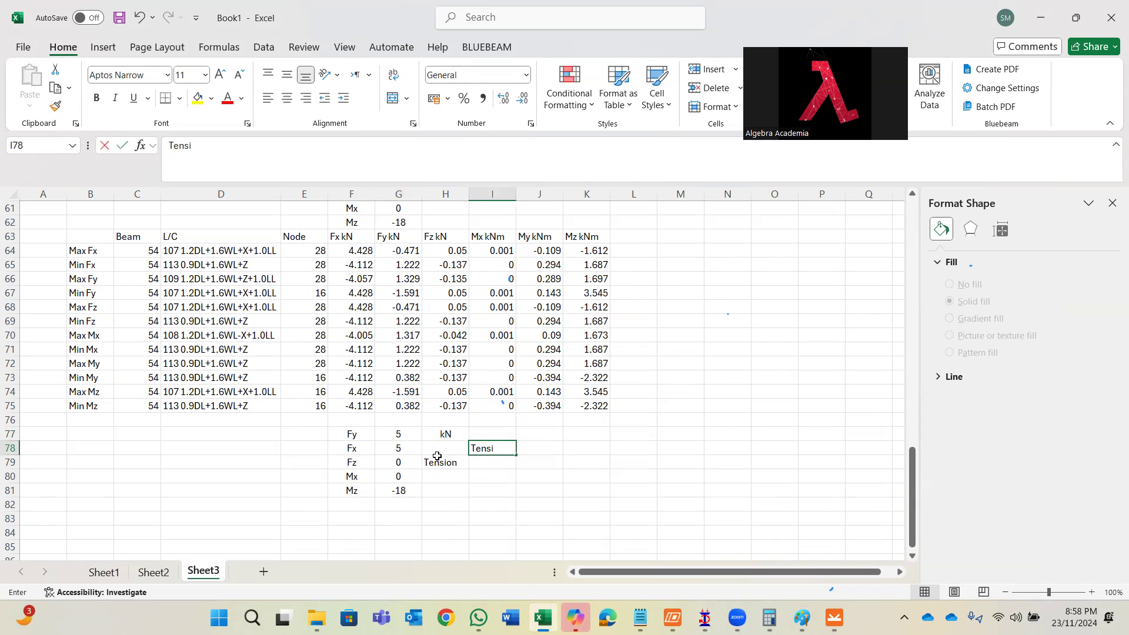
{"action": "type", "text": "n"}
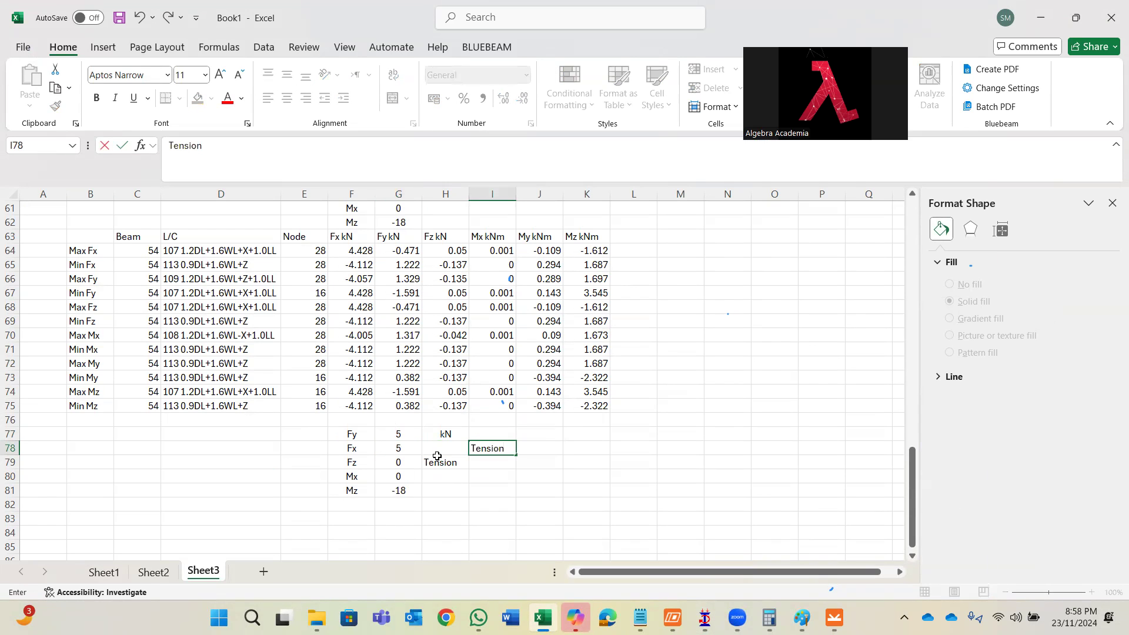
{"action": "left_click", "coordinate": [440, 457]}
{"action": "key", "text": "Delete"}
- Reset Fy in G77 and Mz in G81 to 0
{"action": "left_click", "coordinate": [414, 433]}
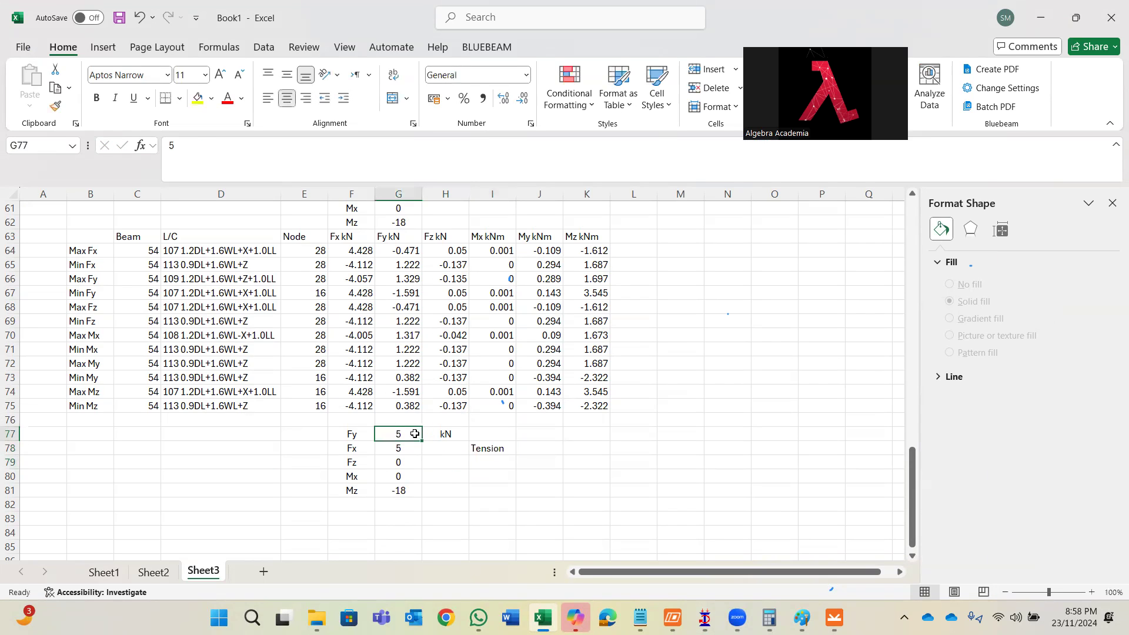
{"action": "type", "text": "0"}
{"action": "left_click", "coordinate": [411, 490]}
{"action": "type", "text": "0"}
{"action": "key", "text": "Right"}
{"action": "key", "text": "Right"}
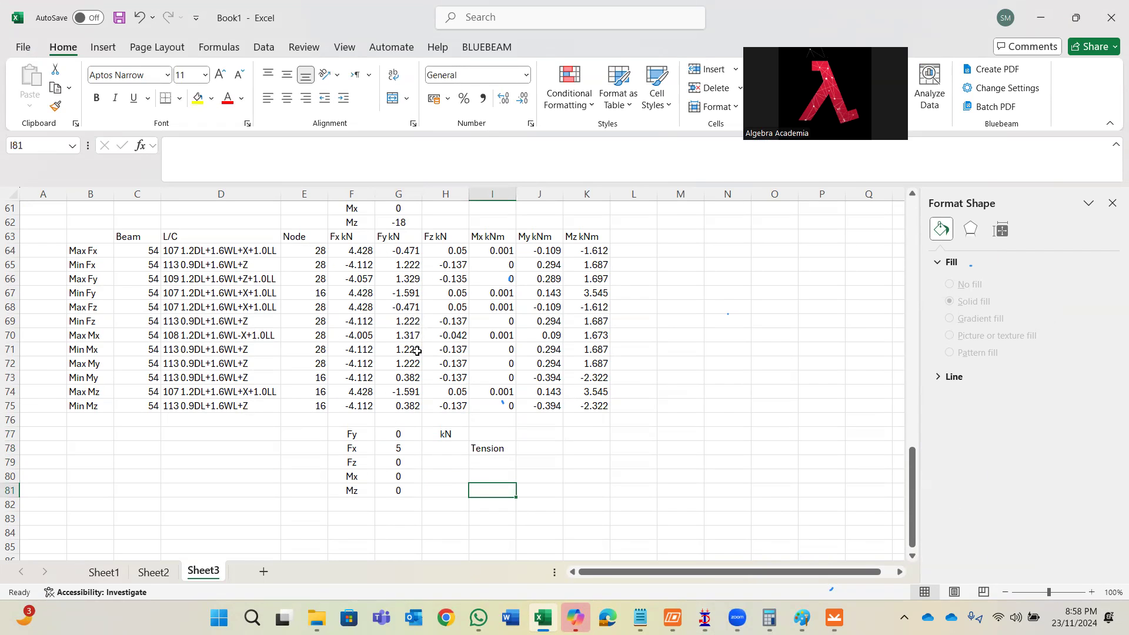
- Set Fy in G77 to 2 and Mz in G81 to 2 for the beam 54 force summary
{"action": "left_click", "coordinate": [409, 435]}
{"action": "type", "text": "2"}
{"action": "left_click", "coordinate": [425, 465]}
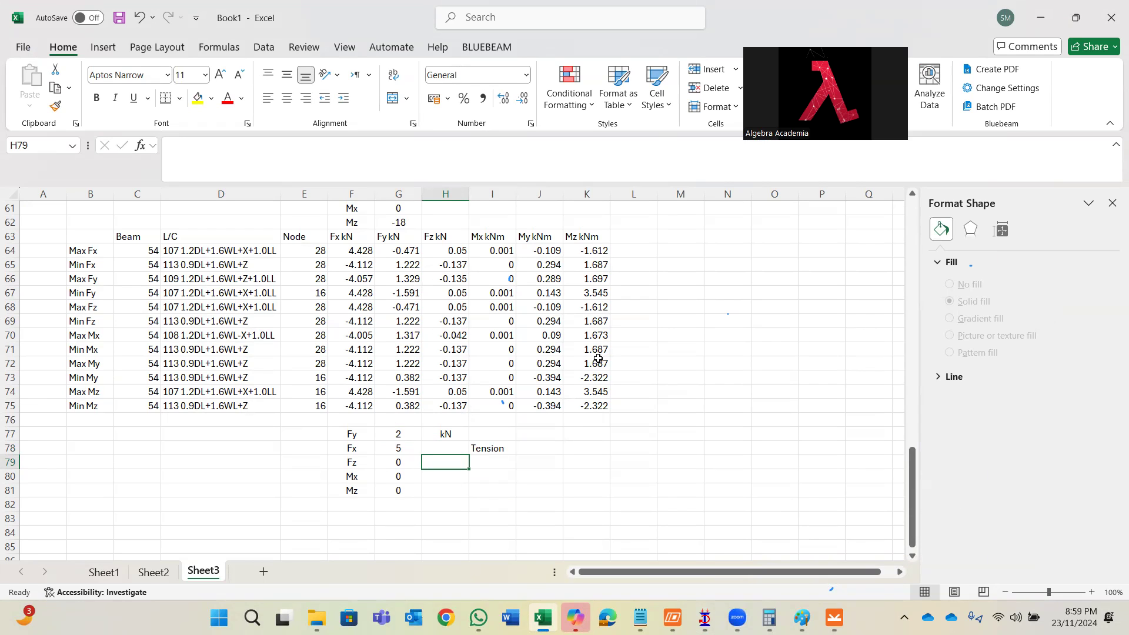
{"action": "left_click", "coordinate": [405, 489]}
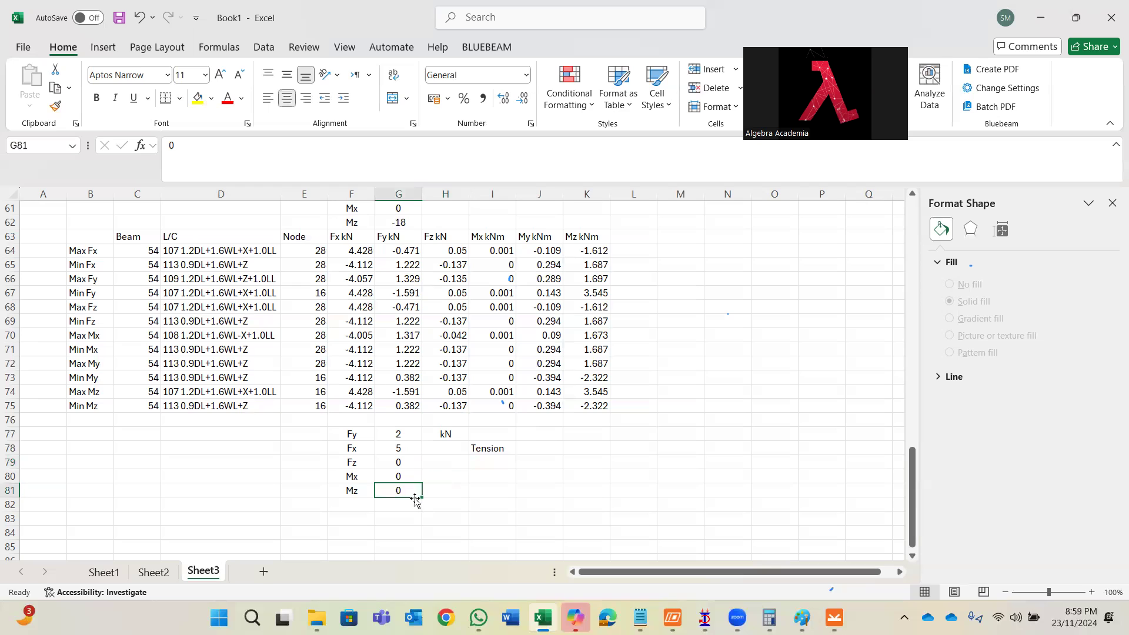
{"action": "type", "text": "2"}
{"action": "left_click", "coordinate": [493, 505]}
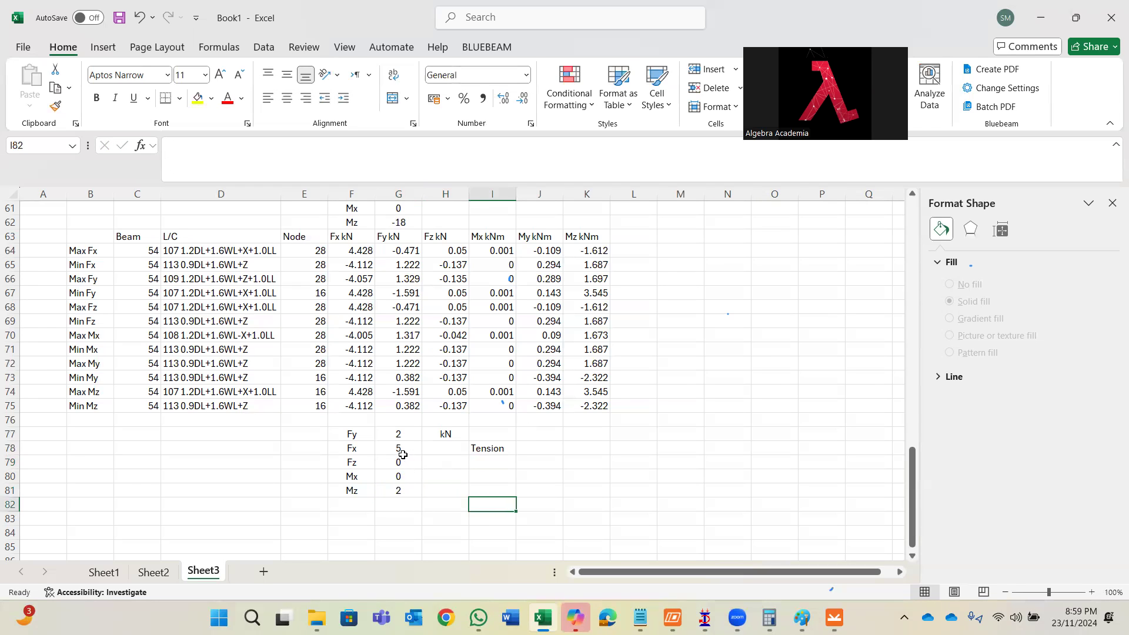
{"action": "left_click", "coordinate": [403, 455]}
{"action": "left_click", "coordinate": [394, 490]}
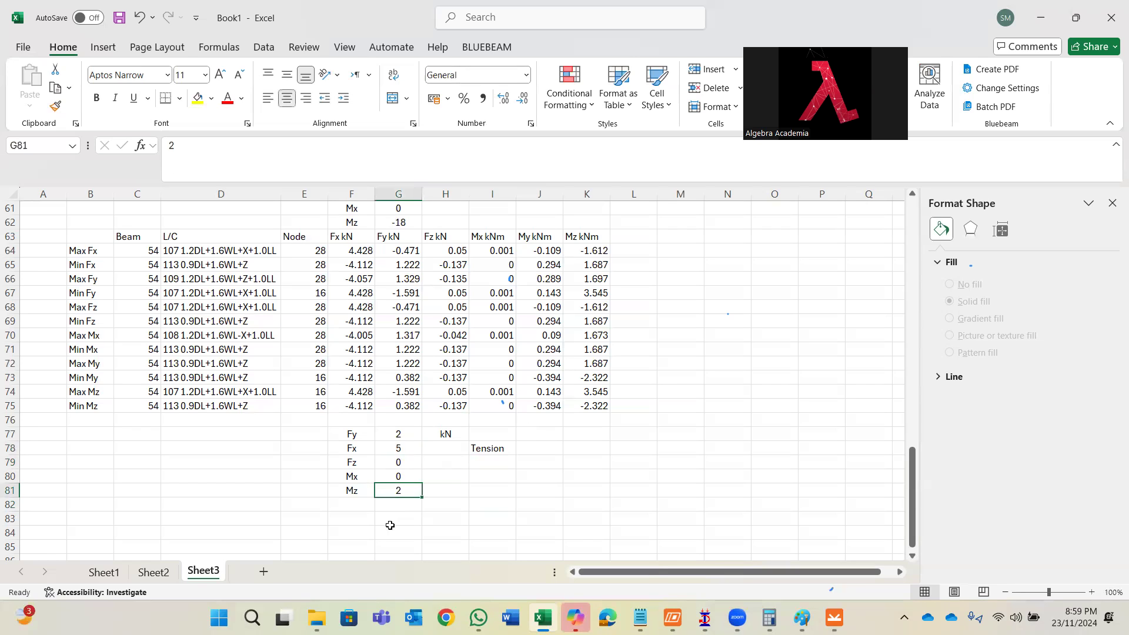
- Switch to IDEA StatiCa Connection and create a beam-to-beam I-section project using the moment splice design with bolted flange and web plates
{"action": "left_click", "coordinate": [705, 618]}
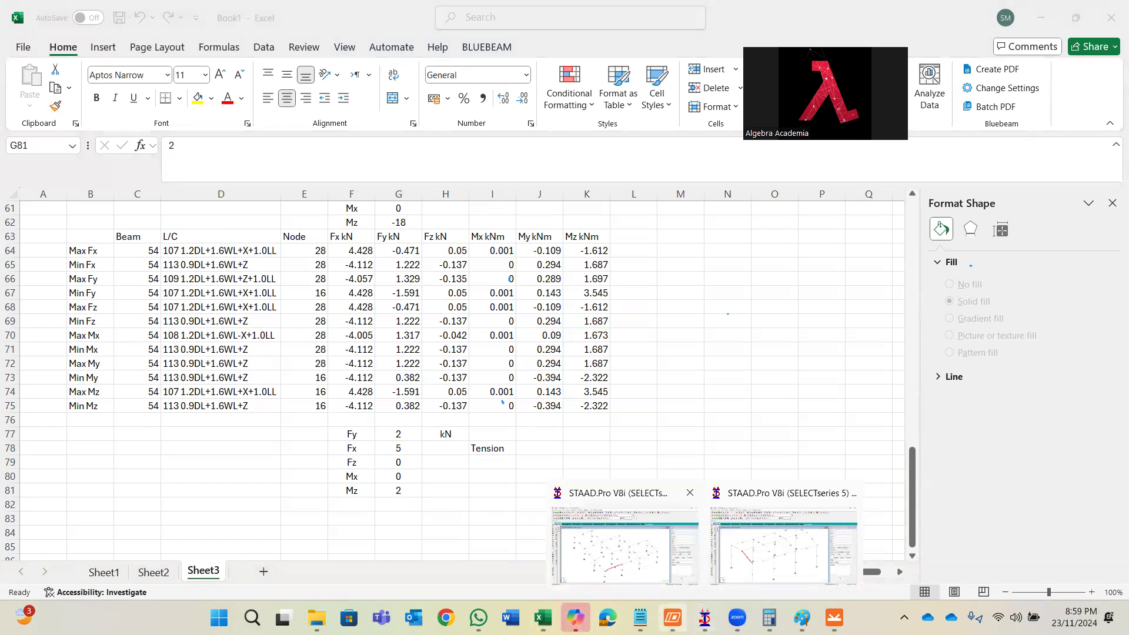
{"action": "left_click", "coordinate": [672, 617]}
{"action": "left_click", "coordinate": [354, 234]}
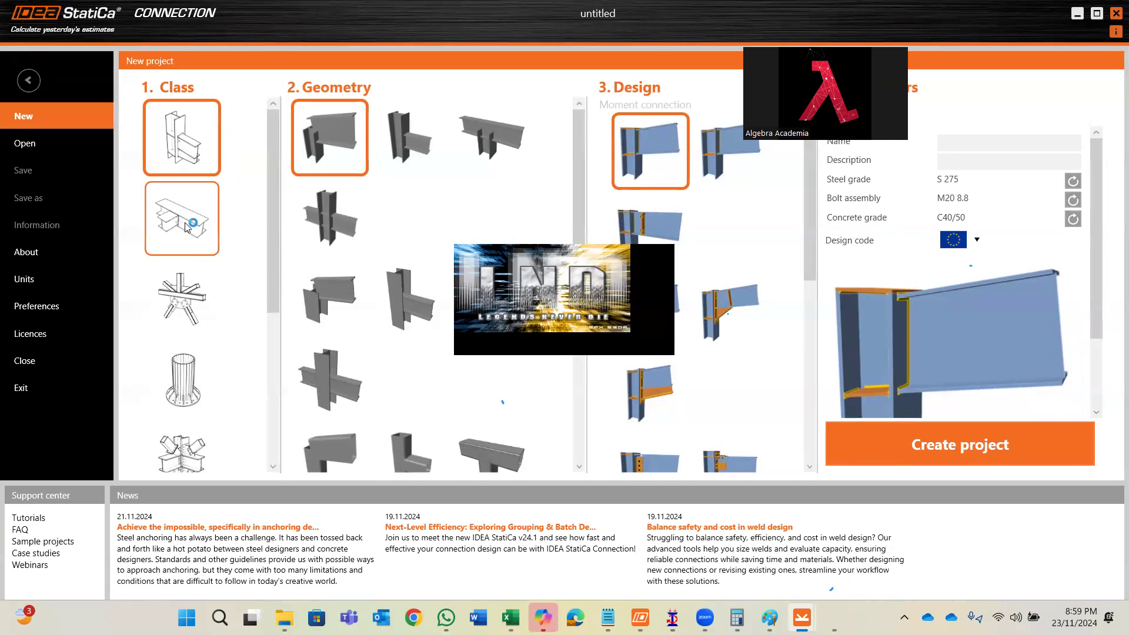
{"action": "left_click", "coordinate": [187, 227]}
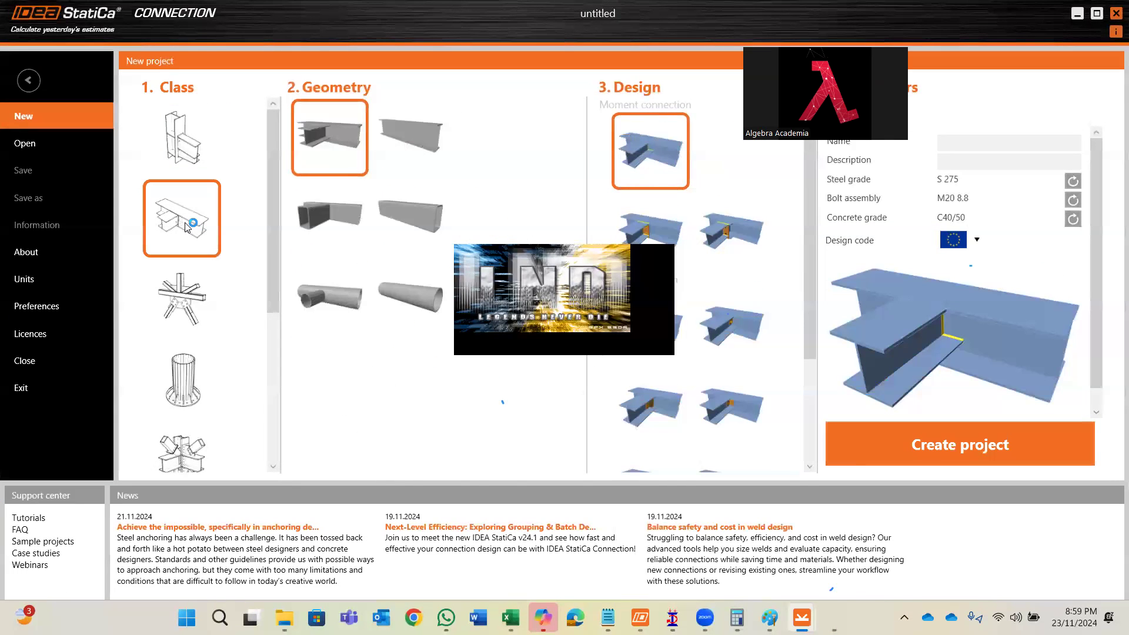
{"action": "left_click", "coordinate": [428, 141]}
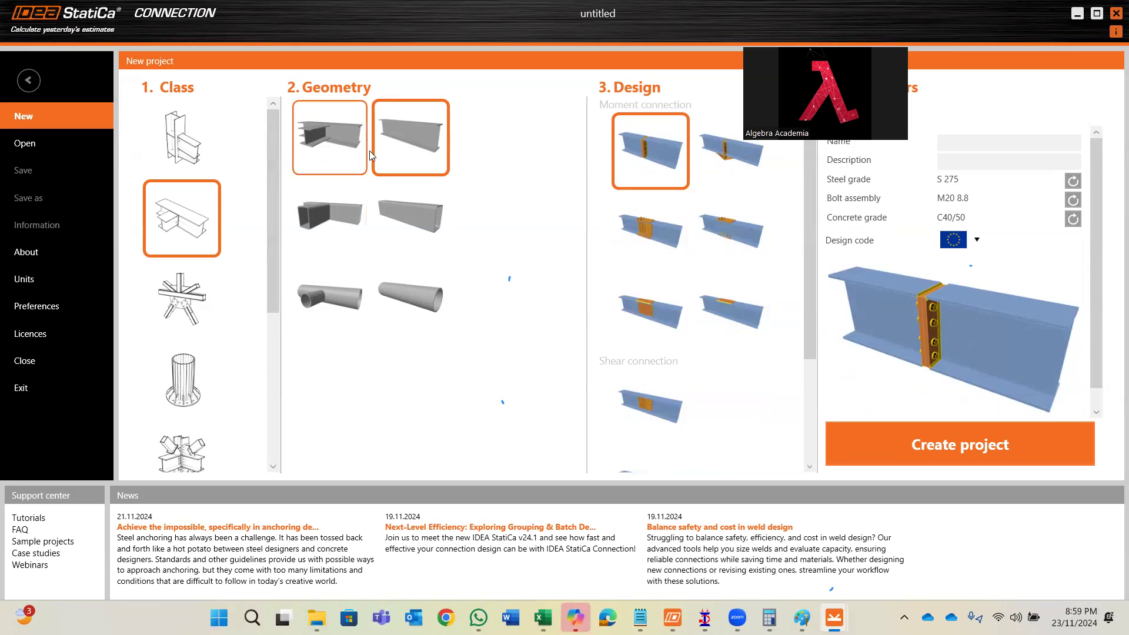
{"action": "left_click", "coordinate": [632, 230]}
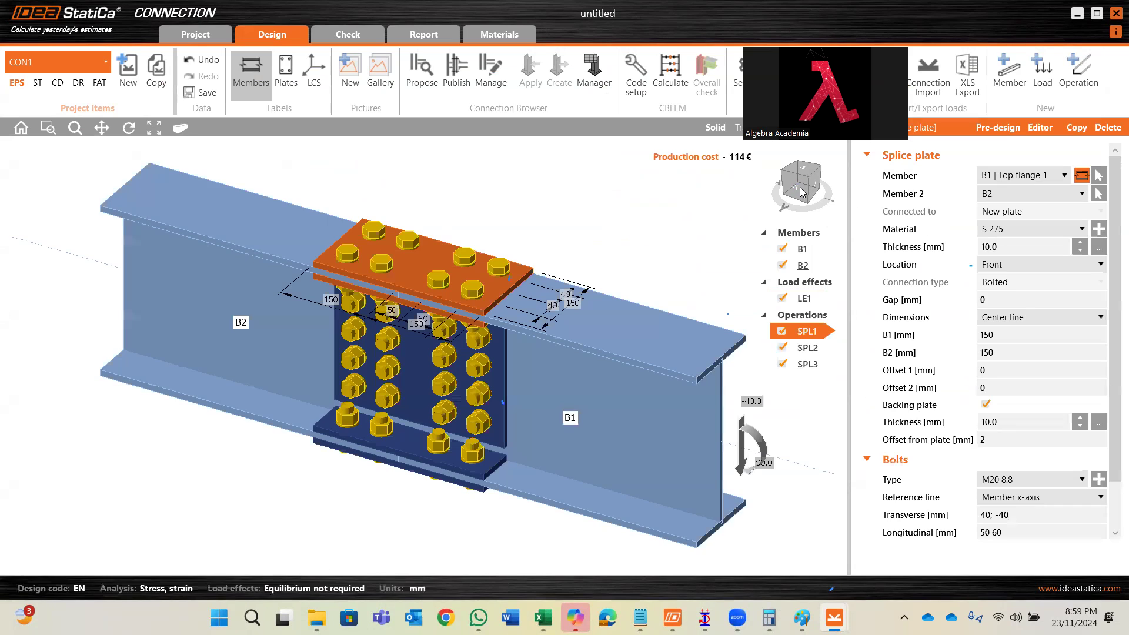
- Select member B1, look up beam 54's section in the STAAD.Pro office building model, and return to the IDEA StatiCa splice project
{"action": "left_click", "coordinate": [803, 254]}
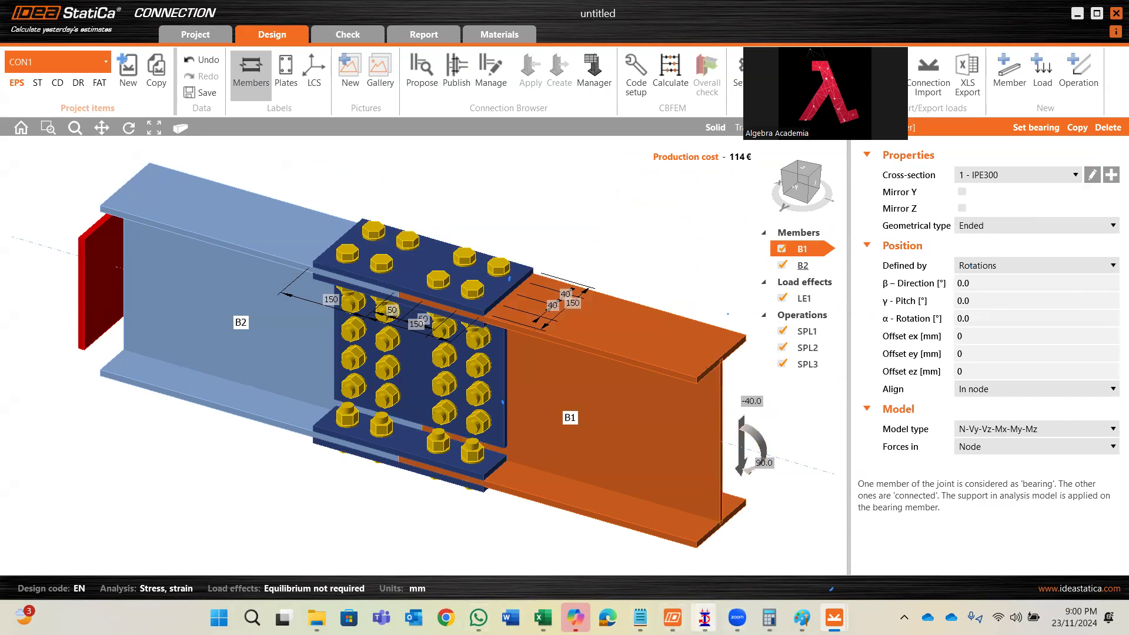
{"action": "mouse_move", "coordinate": [704, 616]}
{"action": "left_click", "coordinate": [643, 546]}
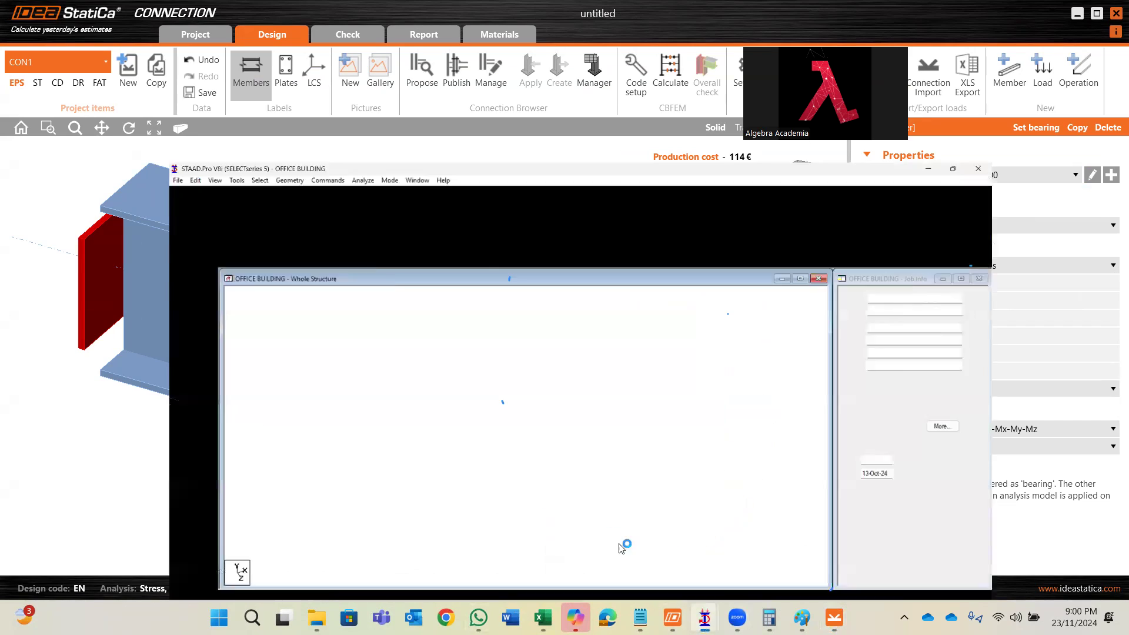
{"action": "double_click", "coordinate": [509, 454]}
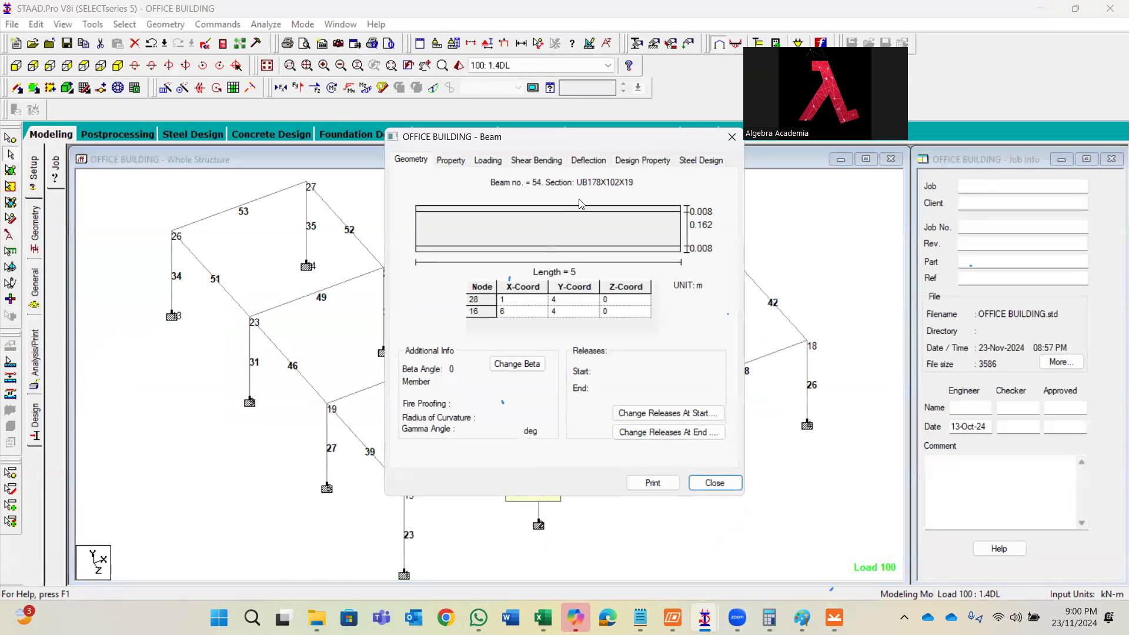
{"action": "left_click", "coordinate": [715, 483]}
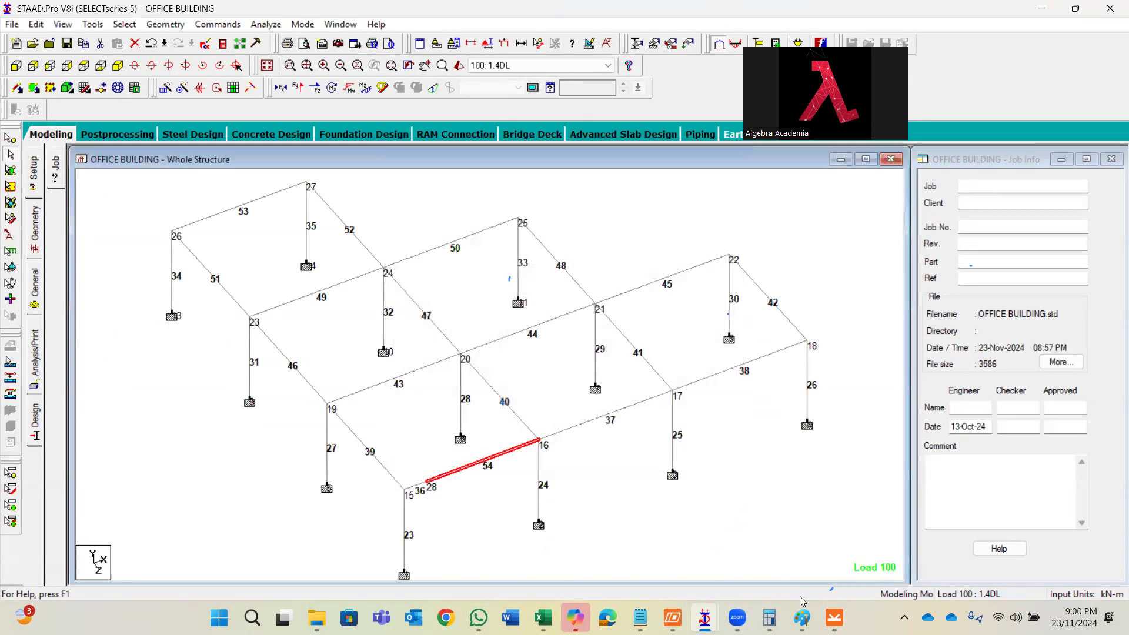
{"action": "left_click", "coordinate": [802, 618]}
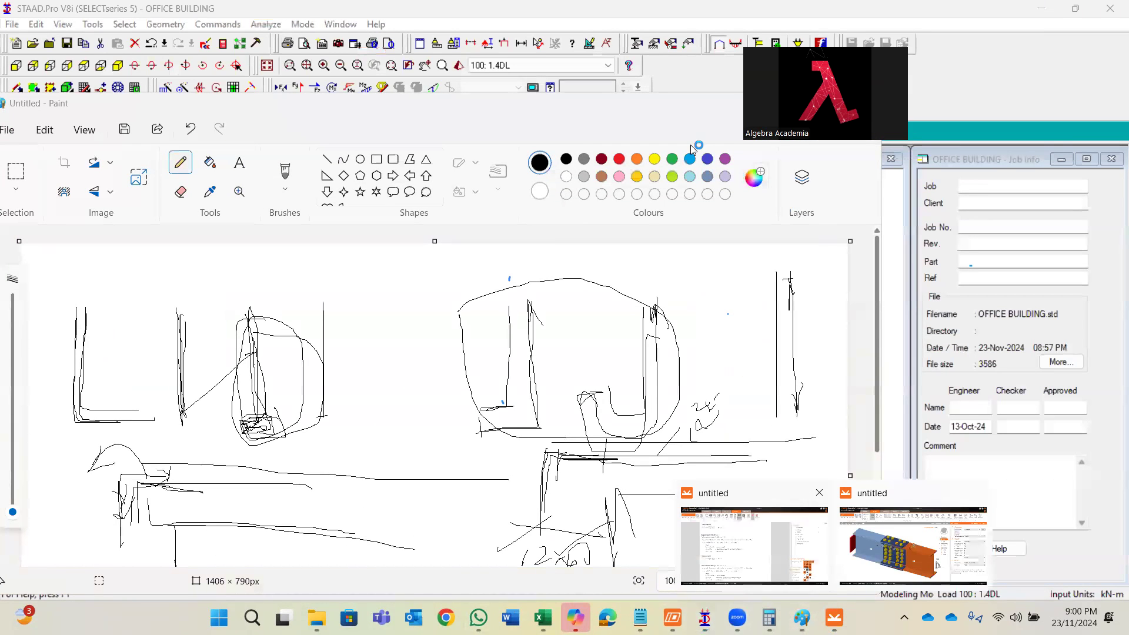
{"action": "left_click", "coordinate": [802, 618]}
{"action": "left_click", "coordinate": [834, 618]}
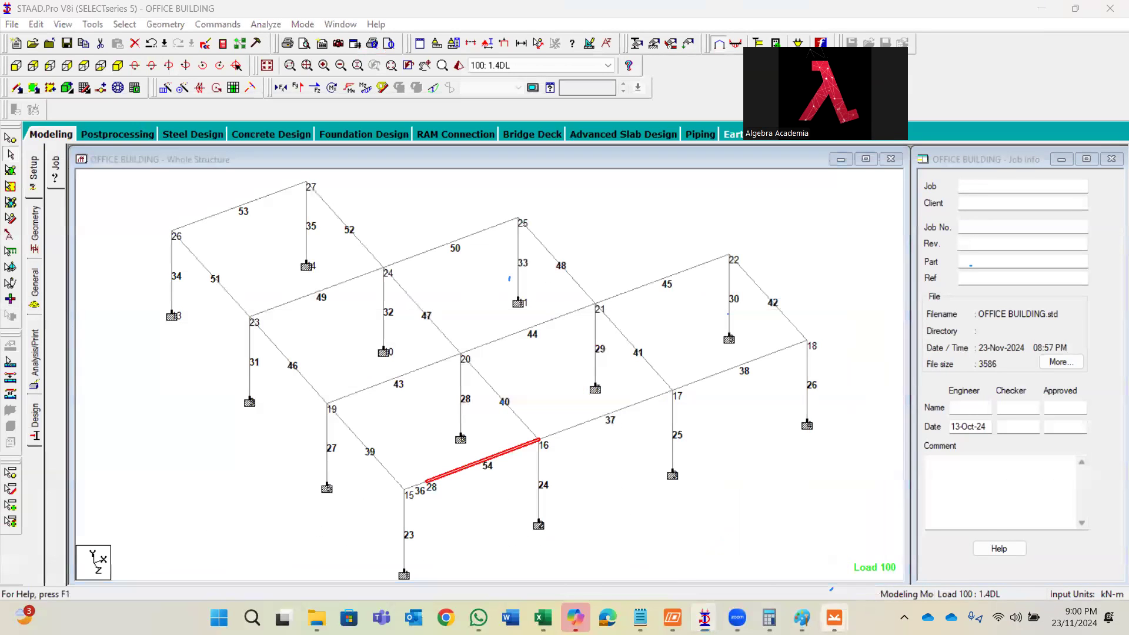
{"action": "left_click", "coordinate": [891, 565]}
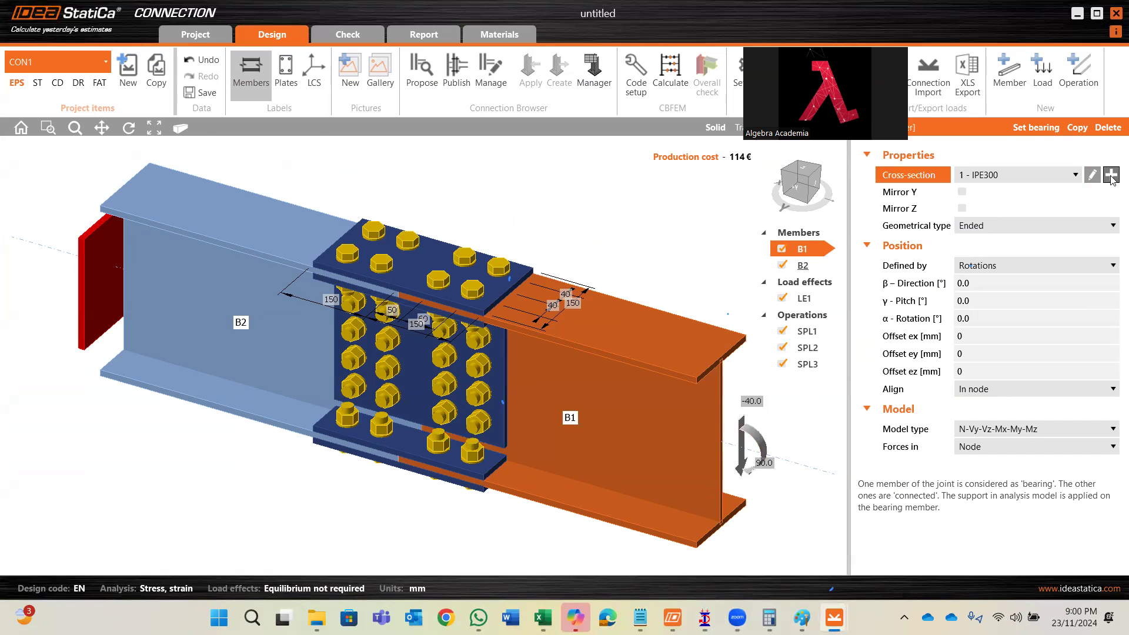
- Assign a new rolled I cross-section, UB 178 x 102 x 19 from the full UB list, to member B1
{"action": "left_click", "coordinate": [384, 197]}
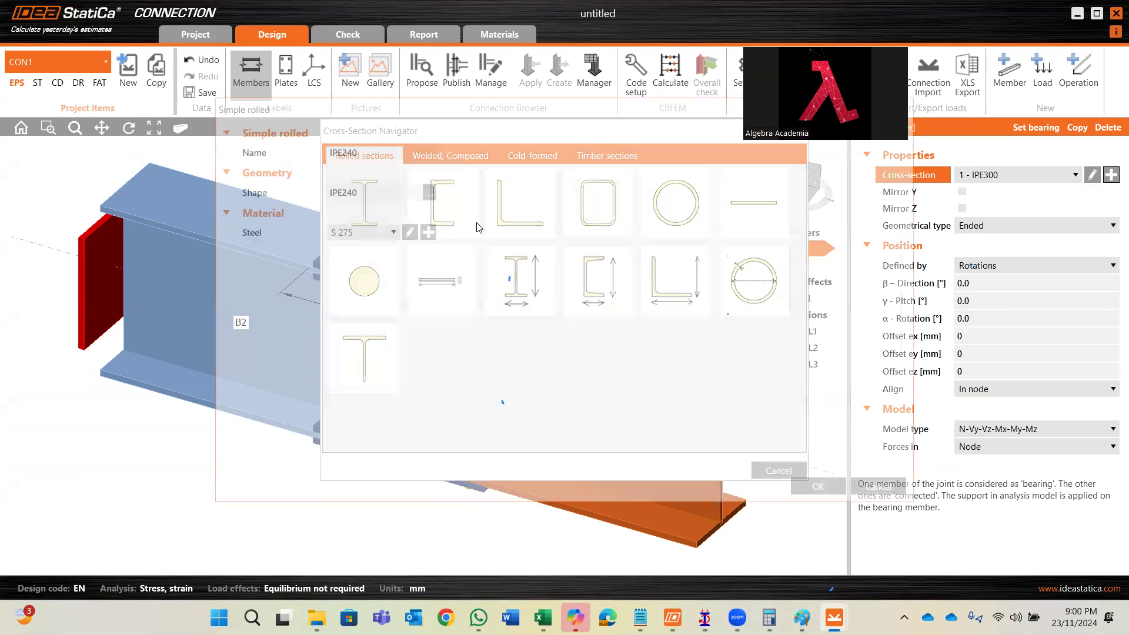
{"action": "left_click", "coordinate": [431, 191]}
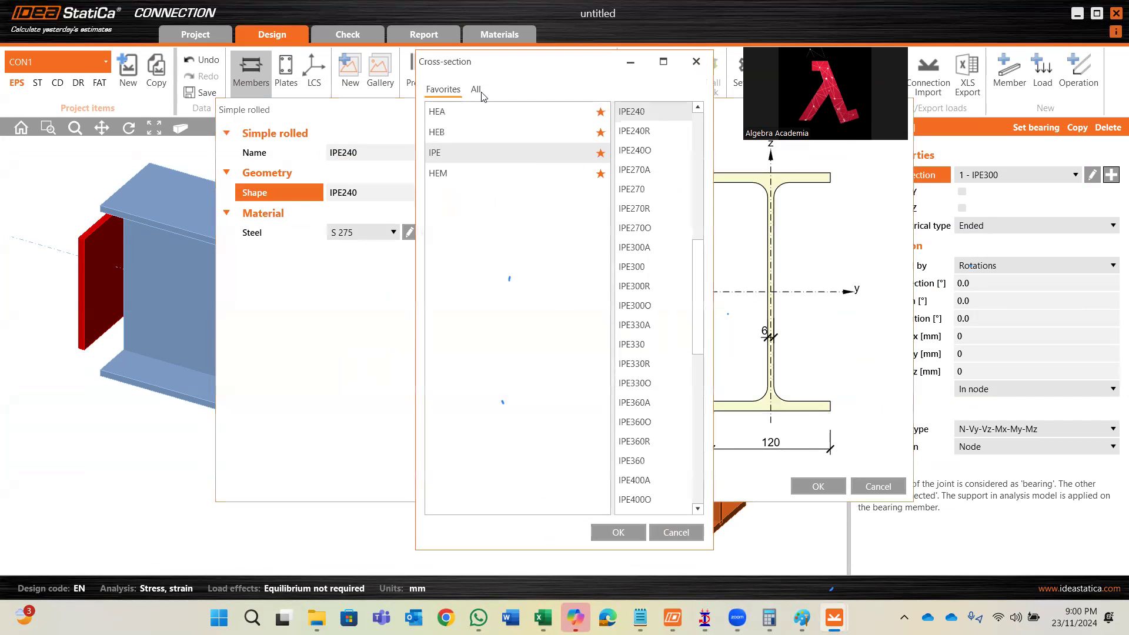
{"action": "left_click", "coordinate": [476, 90]}
{"action": "left_click_drag", "start_coordinate": [604, 171], "coordinate": [591, 516]}
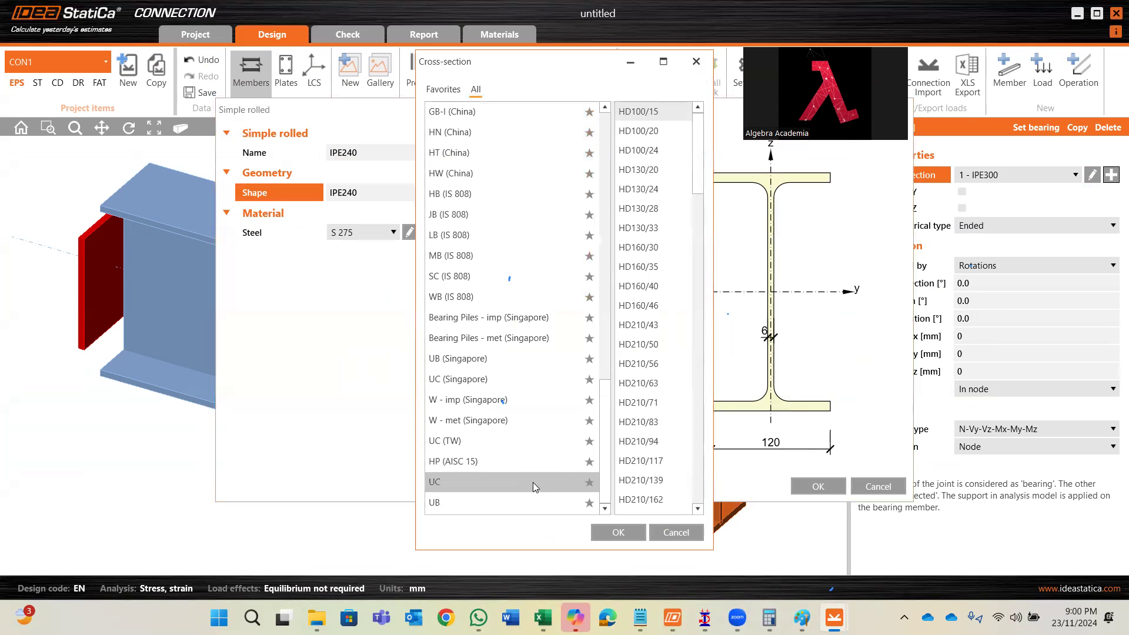
{"action": "left_click", "coordinate": [506, 502]}
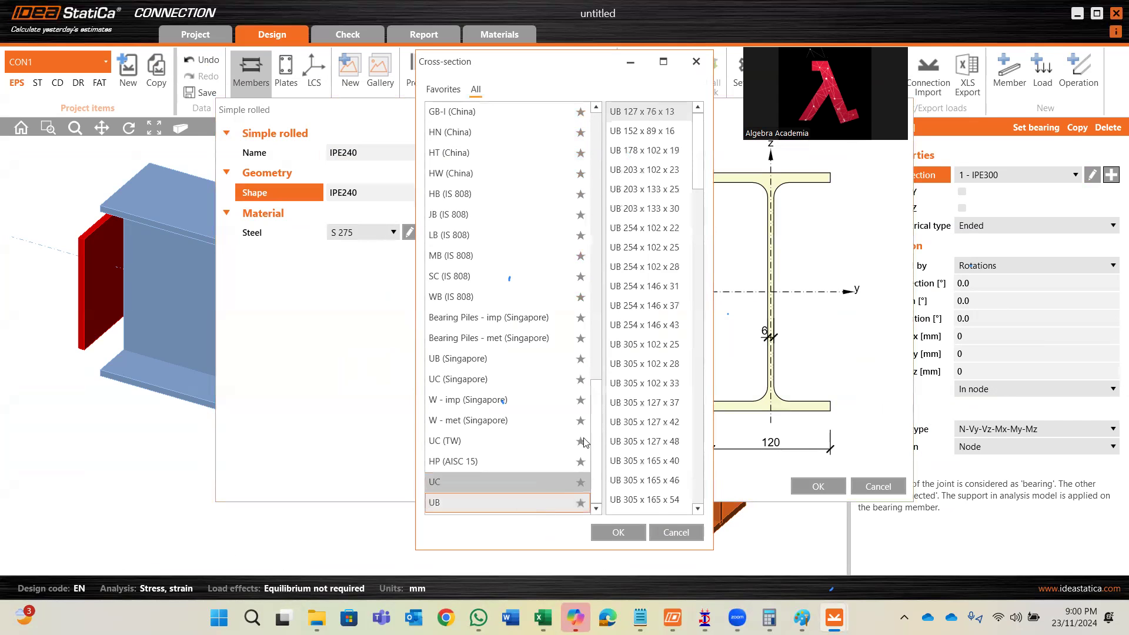
{"action": "left_click", "coordinate": [659, 154]}
{"action": "left_click", "coordinate": [634, 529]}
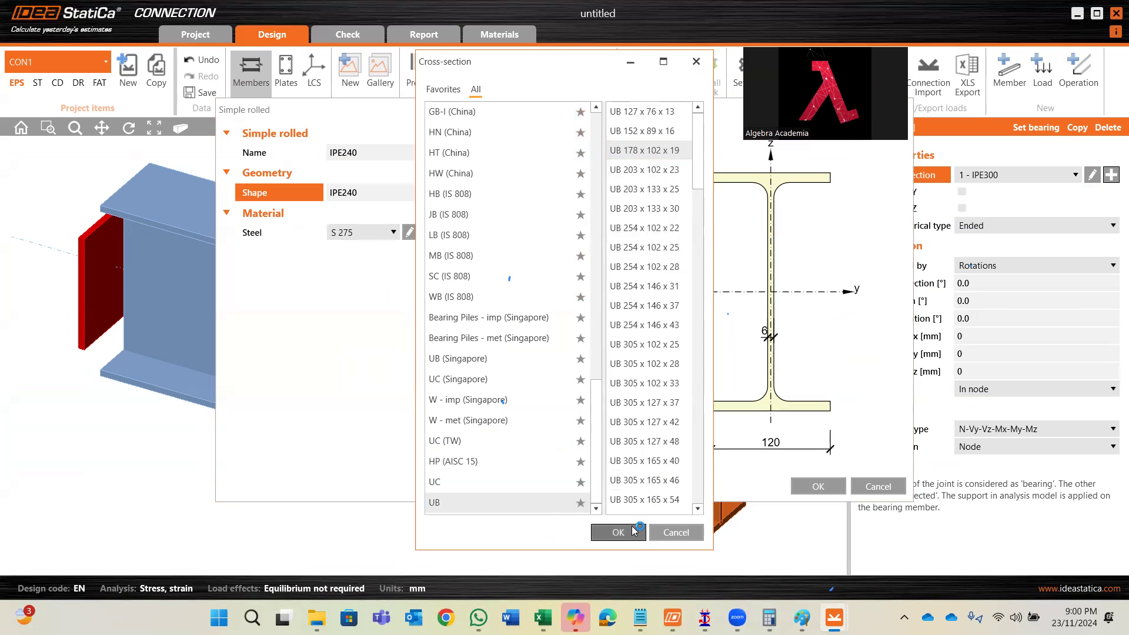
{"action": "left_click", "coordinate": [812, 485]}
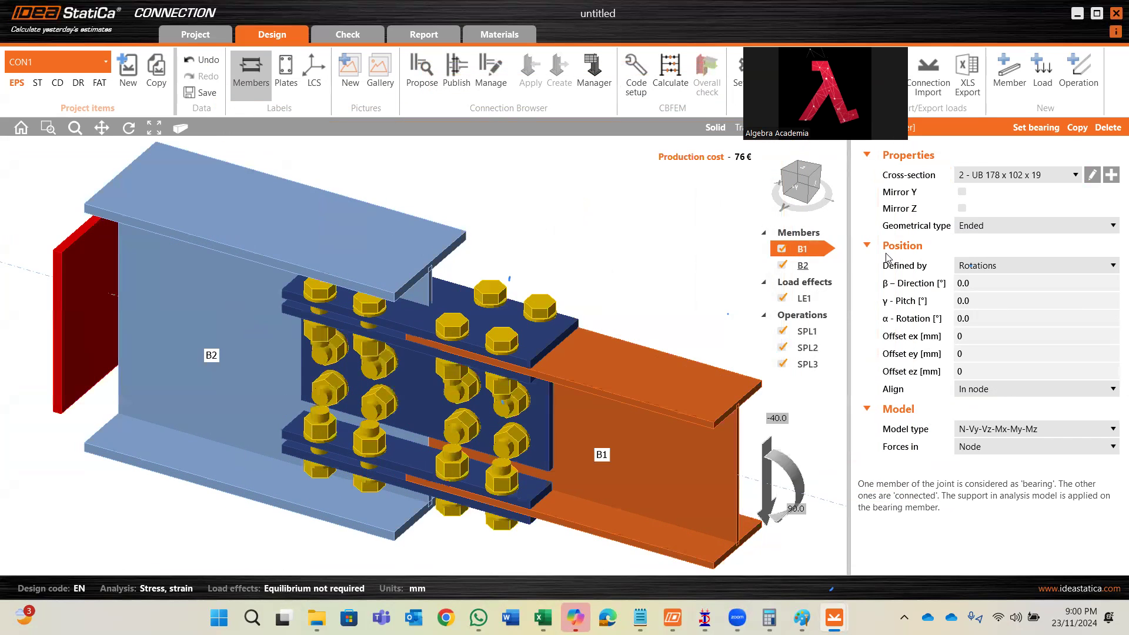
- Set member B2's cross-section to the existing UB 178 x 102 x 19
{"action": "left_click", "coordinate": [828, 270]}
{"action": "left_click", "coordinate": [988, 175]}
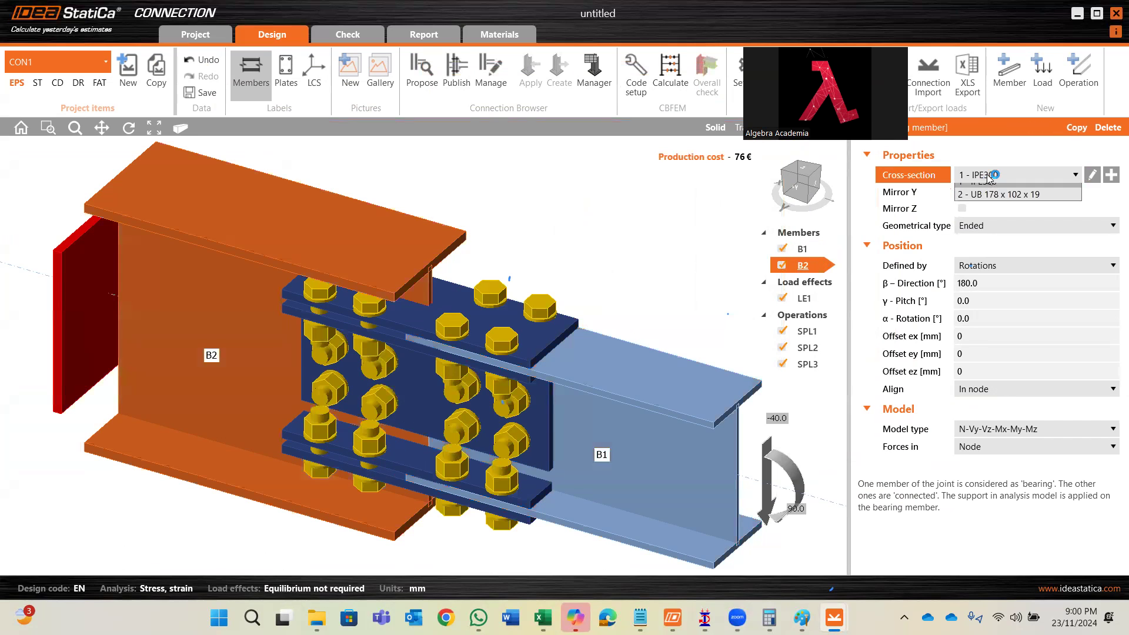
{"action": "left_click", "coordinate": [994, 203]}
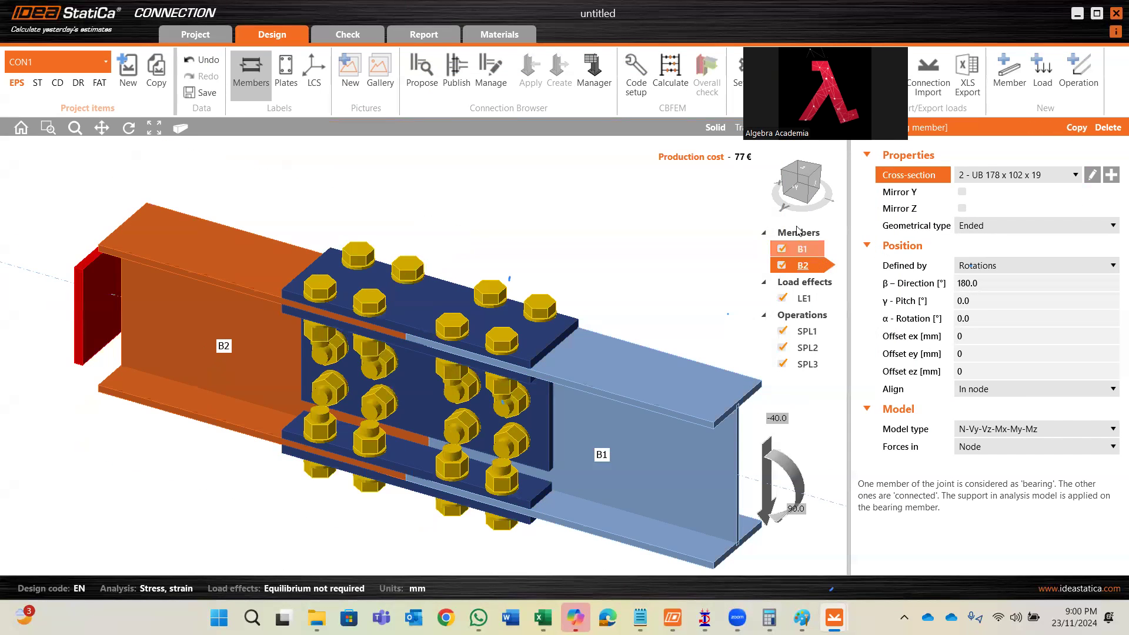
- Open load effect LE1 of the splice, check beam 54's summarized end forces in Excel, and return to IDEA StatiCa
{"action": "left_click", "coordinate": [821, 250]}
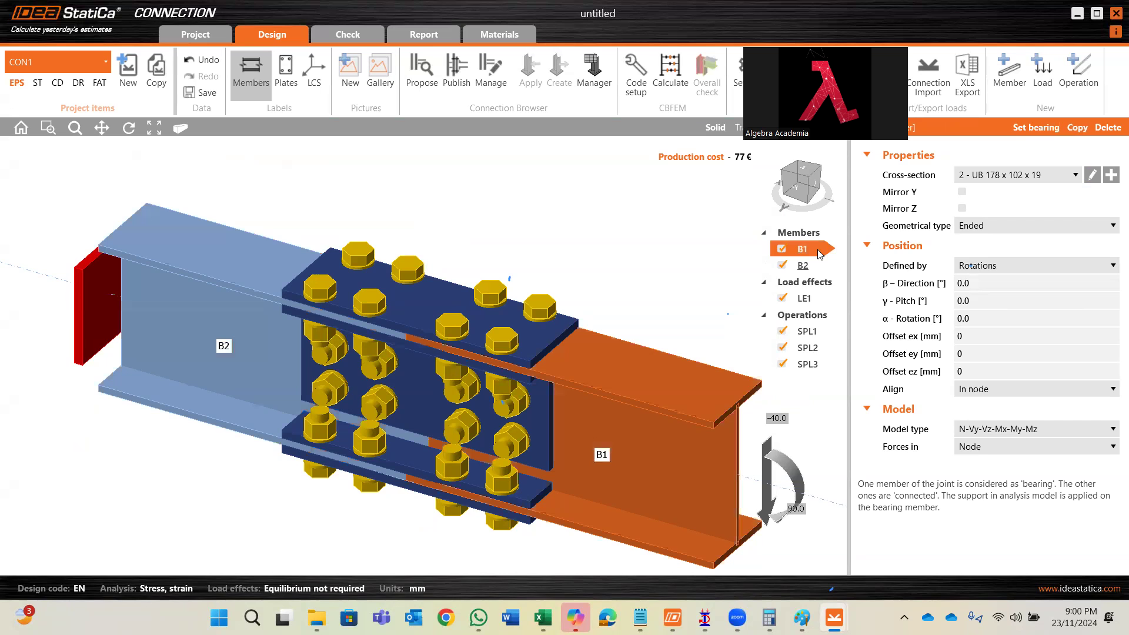
{"action": "left_click", "coordinate": [807, 196]}
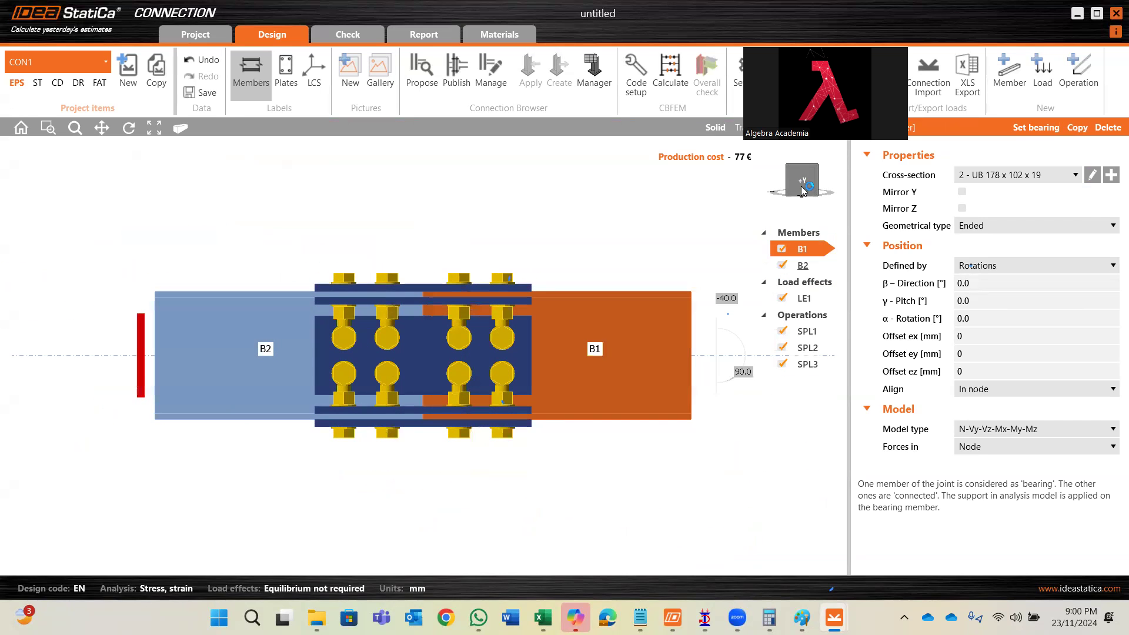
{"action": "left_click", "coordinate": [816, 299]}
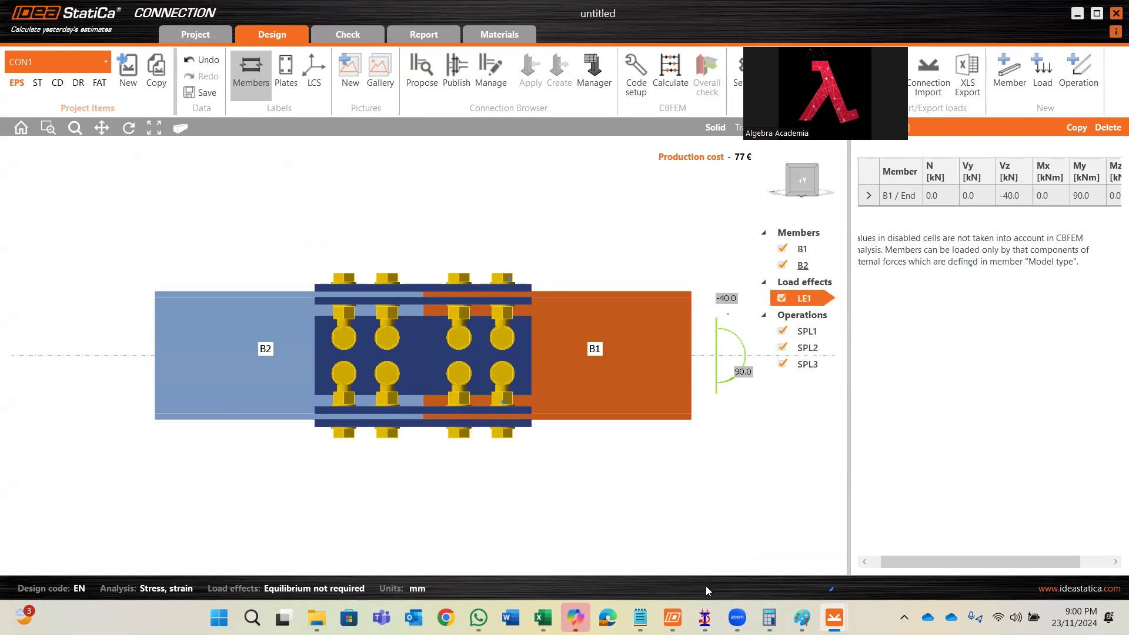
{"action": "key", "text": "alt+Tab"}
{"action": "left_click", "coordinate": [463, 491]}
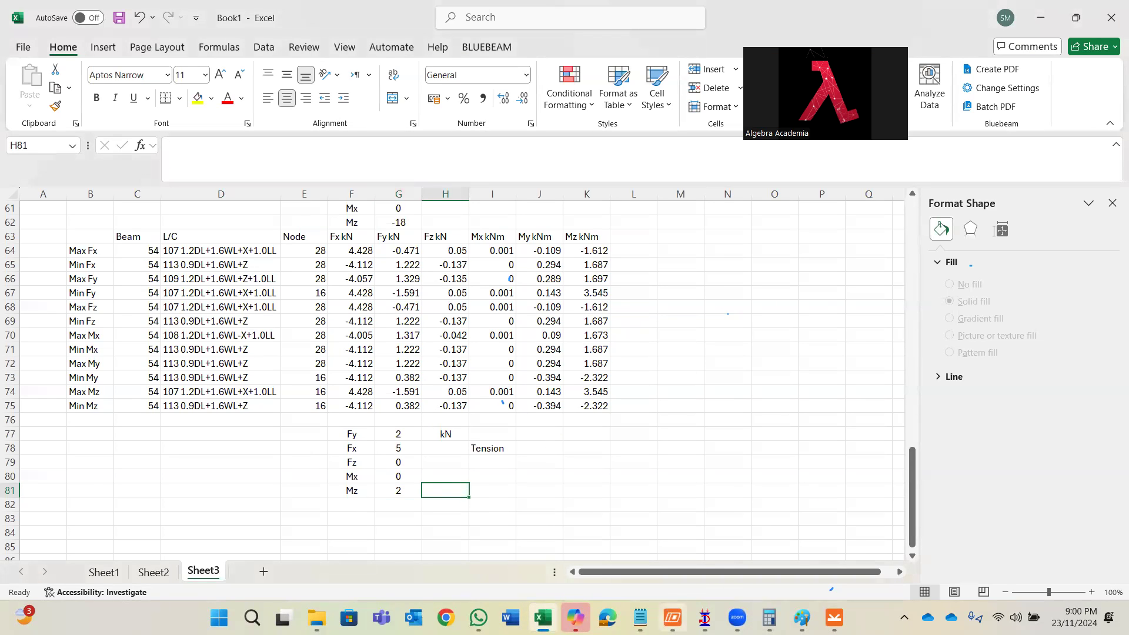
{"action": "left_click", "coordinate": [670, 618]}
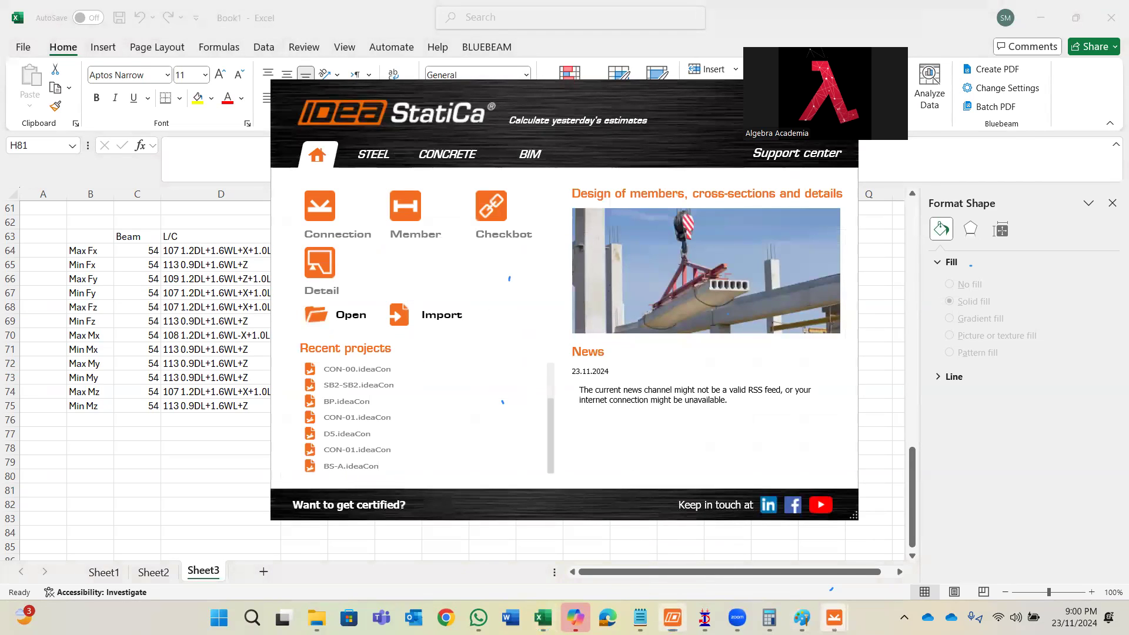
{"action": "mouse_move", "coordinate": [834, 617]}
{"action": "left_click", "coordinate": [818, 550]}
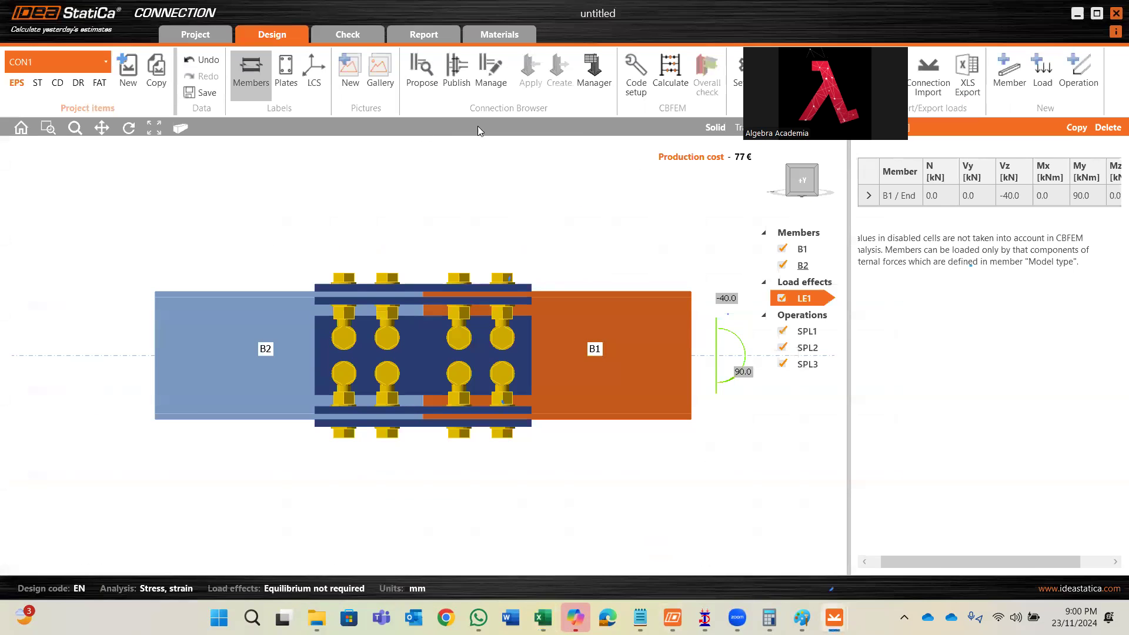
- Set the axial force N at the end of member B1 to 5 kN in load effect LE1
{"action": "left_click", "coordinate": [805, 168]}
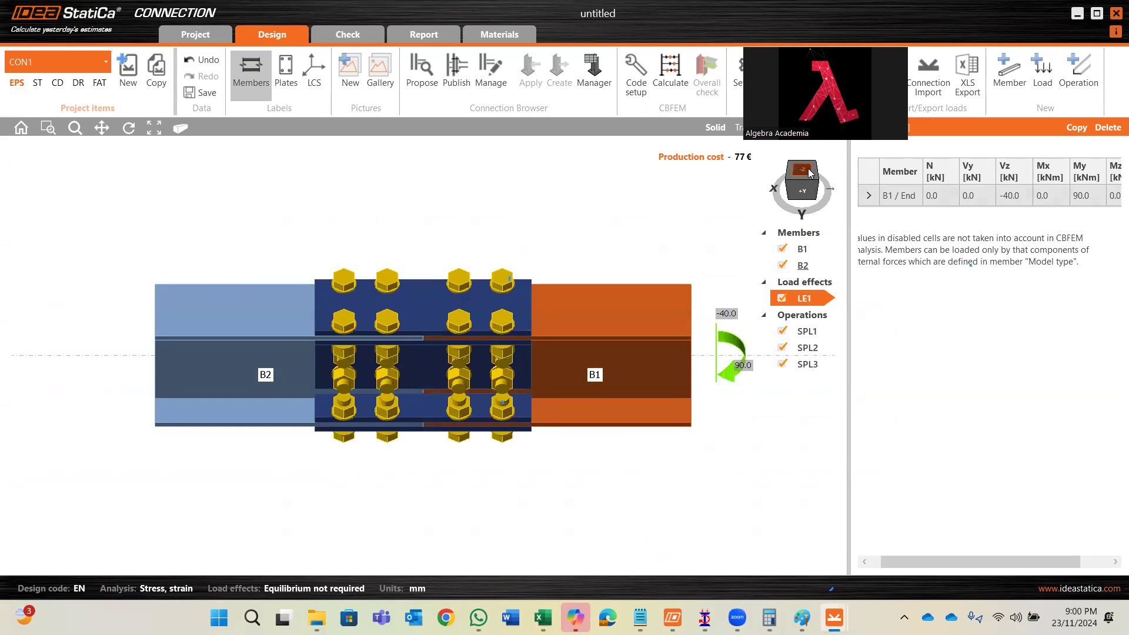
{"action": "left_click", "coordinate": [803, 169]}
{"action": "left_click", "coordinate": [796, 194]}
{"action": "left_click", "coordinate": [820, 180]}
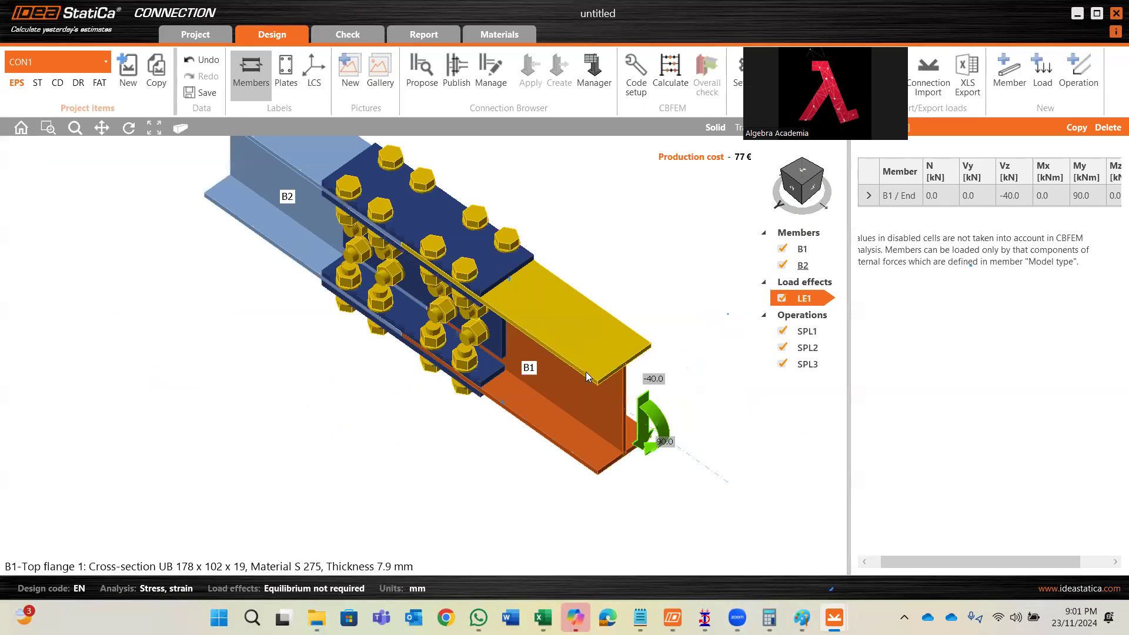
{"action": "left_click", "coordinate": [941, 195]}
{"action": "type", "text": "5"}
{"action": "key", "text": "Tab"}
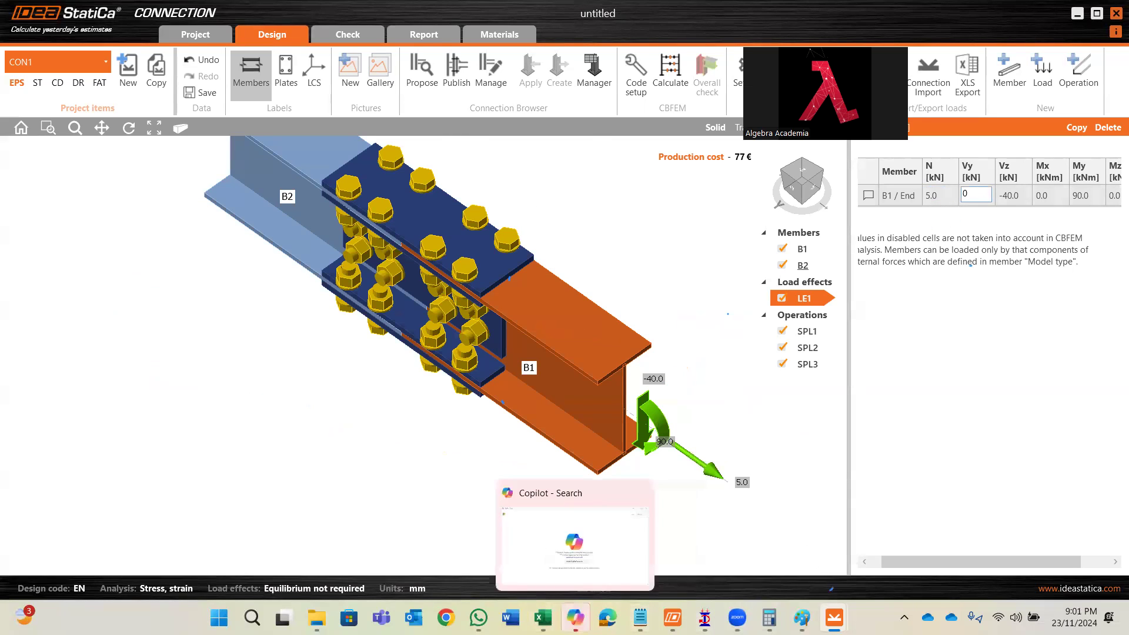
- Look up beam 54's Fy shear force in the Excel summary and return to the load effect table
{"action": "left_click", "coordinate": [542, 618]}
{"action": "left_click", "coordinate": [409, 436]}
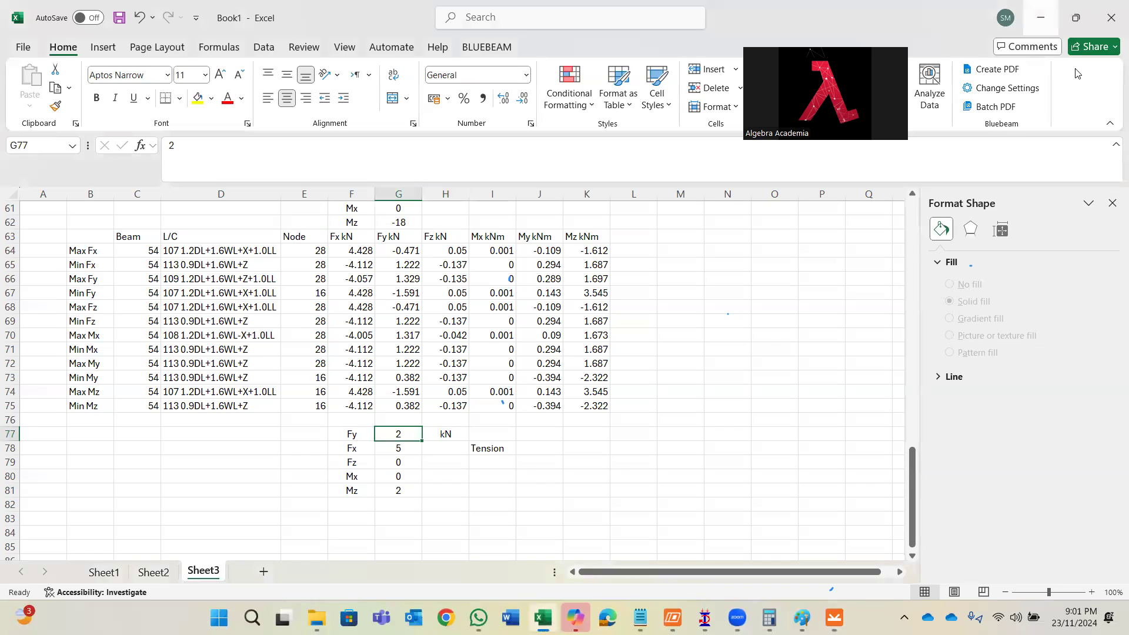
{"action": "left_click", "coordinate": [1041, 18]}
{"action": "left_click", "coordinate": [1010, 196]}
{"action": "left_click_drag", "start_coordinate": [1012, 196], "coordinate": [954, 194]}
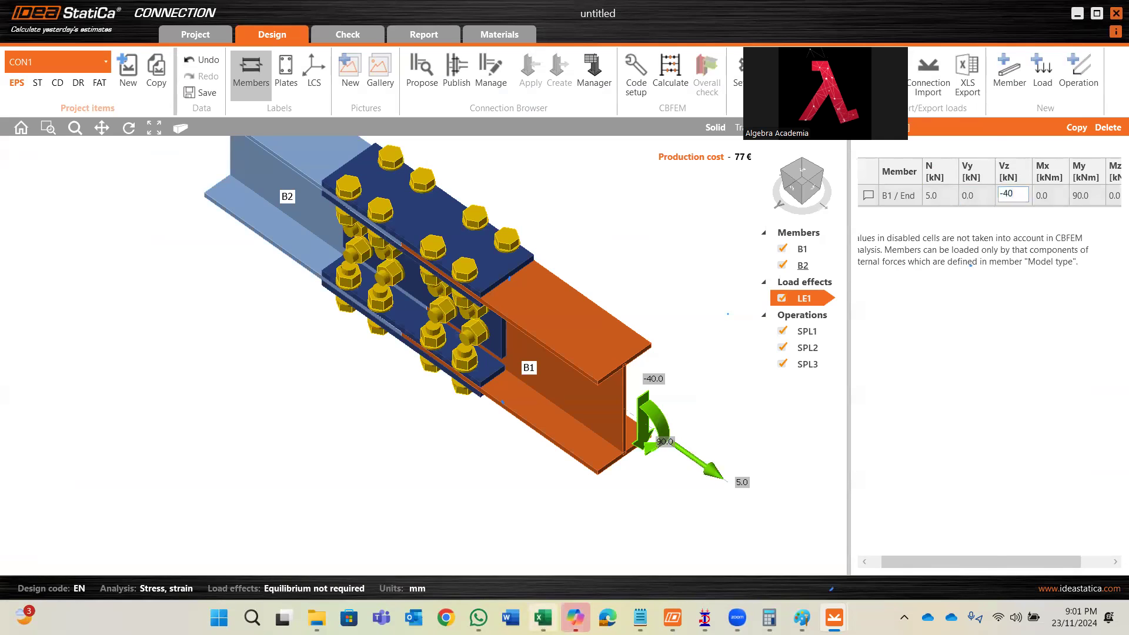
{"action": "left_click", "coordinate": [542, 617]}
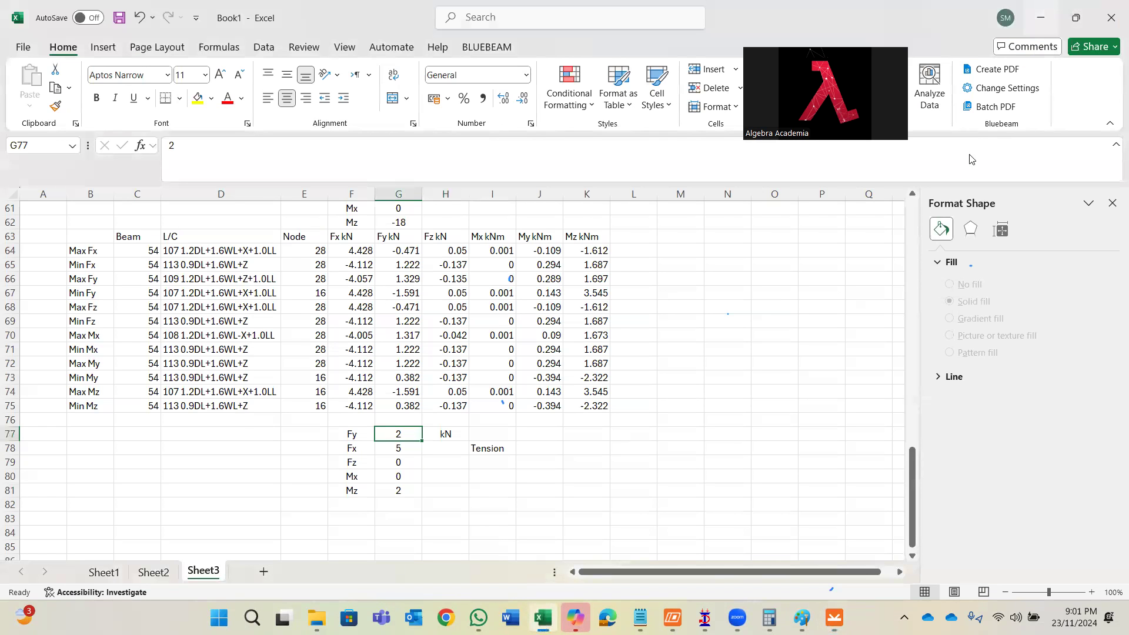
{"action": "left_click", "coordinate": [1041, 17]}
- Set member B1's end shear force Vz to 2 kN and bending moment My to 2 kNm in load effect LE1
{"action": "type", "text": "3"}
{"action": "left_click", "coordinate": [981, 194]}
{"action": "type", "text": "0"}
{"action": "left_click", "coordinate": [1014, 195]}
{"action": "key", "text": "BackSpace"}
{"action": "type", "text": "2"}
{"action": "left_click", "coordinate": [1043, 199]}
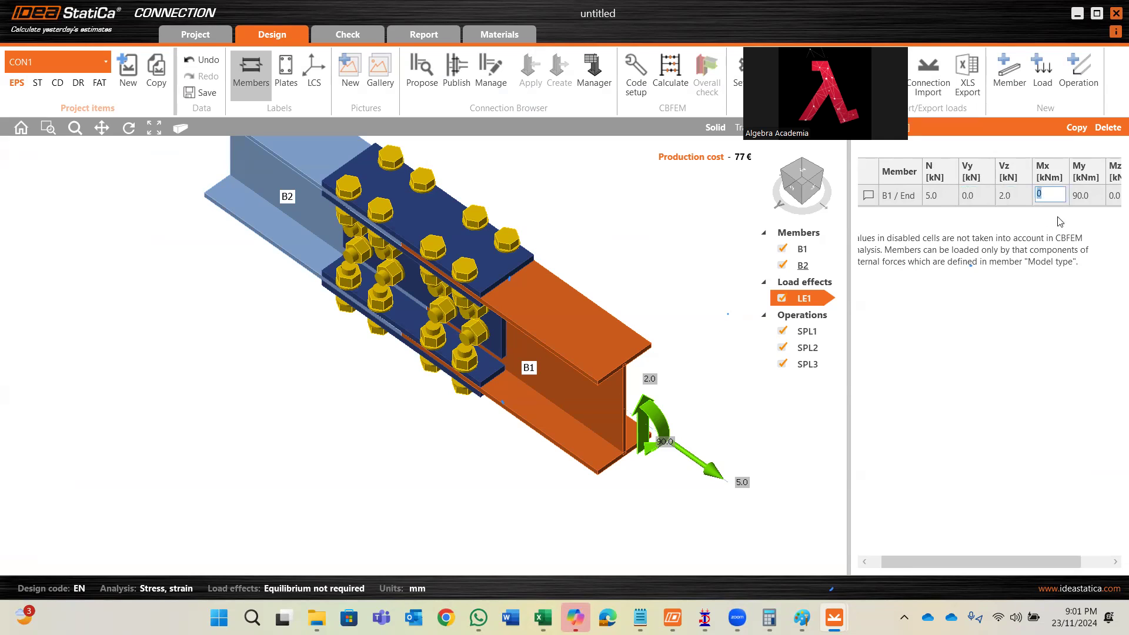
{"action": "left_click", "coordinate": [1093, 195]}
{"action": "type", "text": "2"}
{"action": "left_click", "coordinate": [1112, 200]}
{"action": "left_click", "coordinate": [721, 333]}
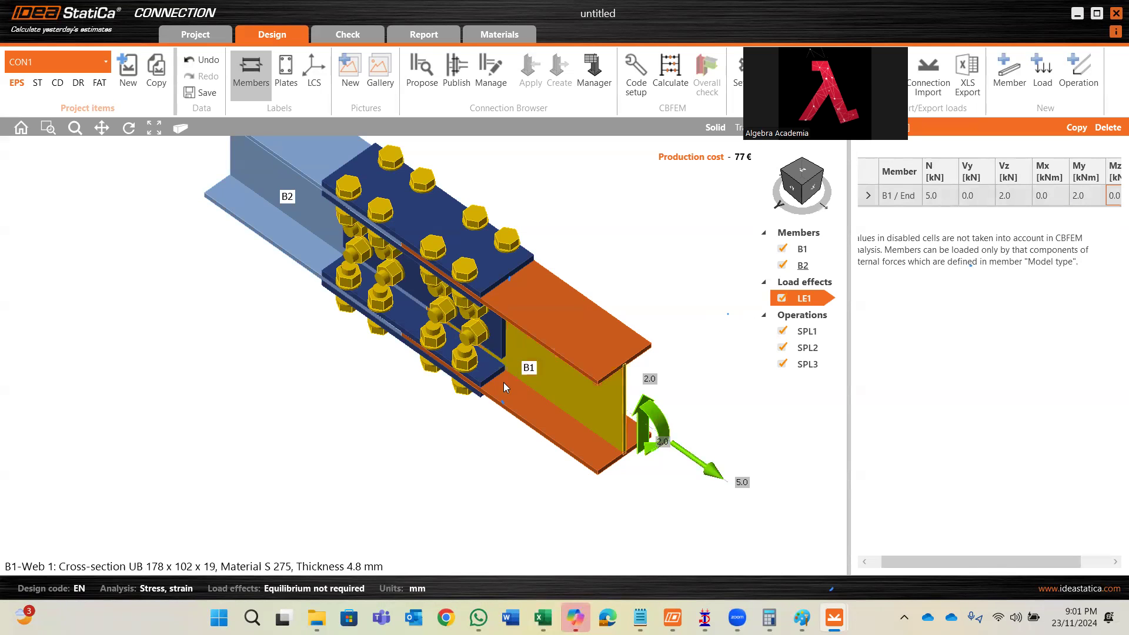
- Set the plate thickness of the top flange splice SPL1 to 12 mm
{"action": "scroll", "coordinate": [445, 336], "scroll_direction": "up", "scroll_amount": 4}
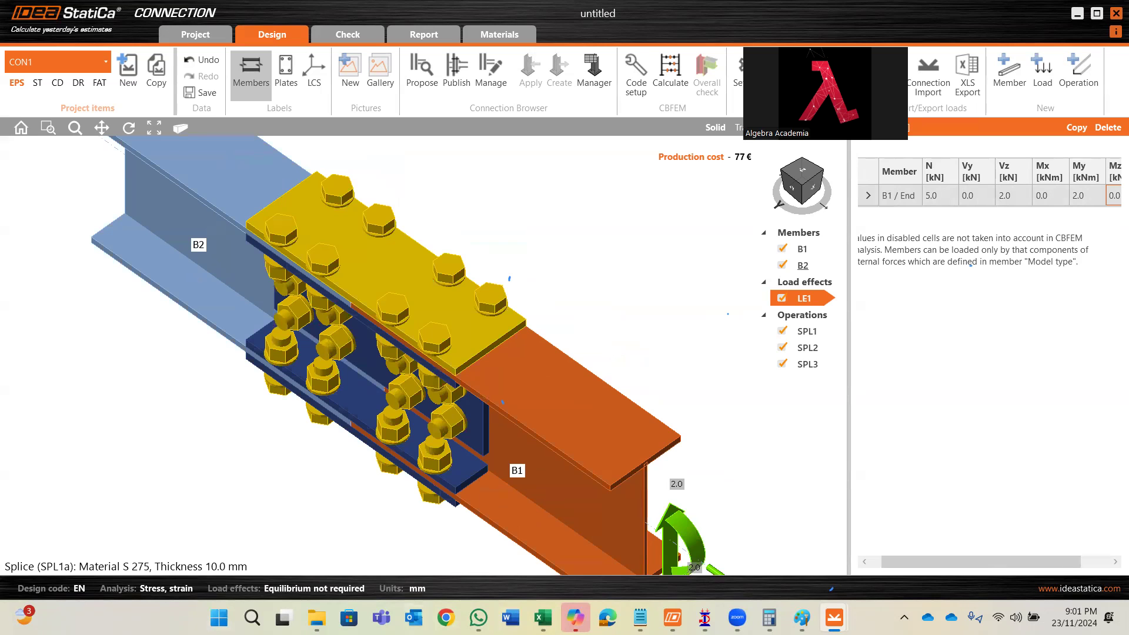
{"action": "left_click", "coordinate": [818, 332]}
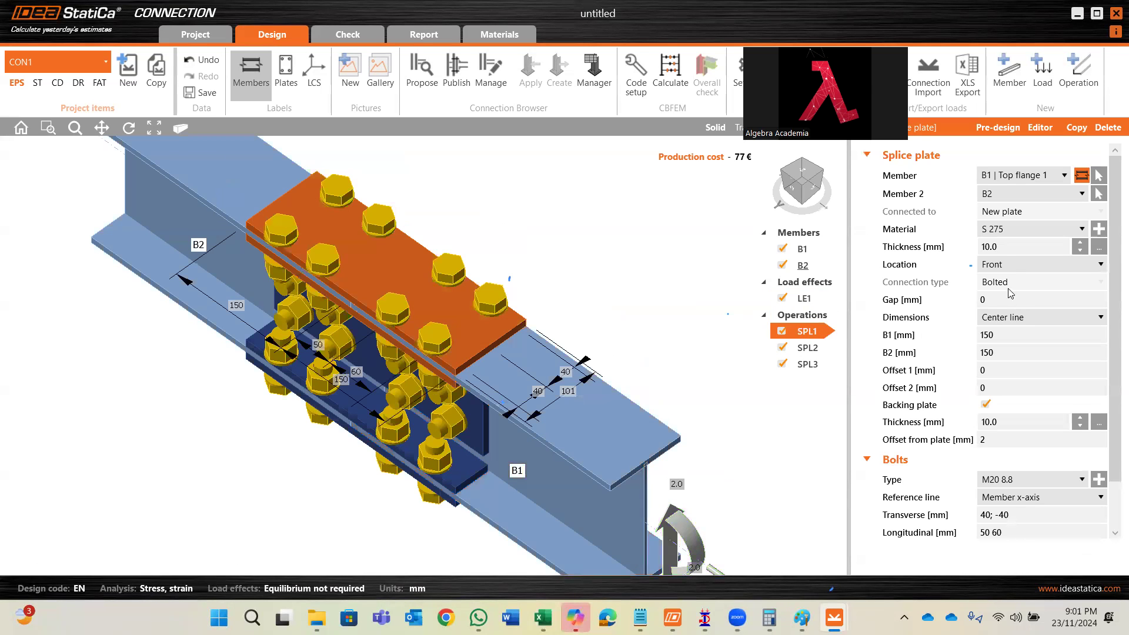
{"action": "left_click_drag", "start_coordinate": [1013, 241], "coordinate": [937, 261]}
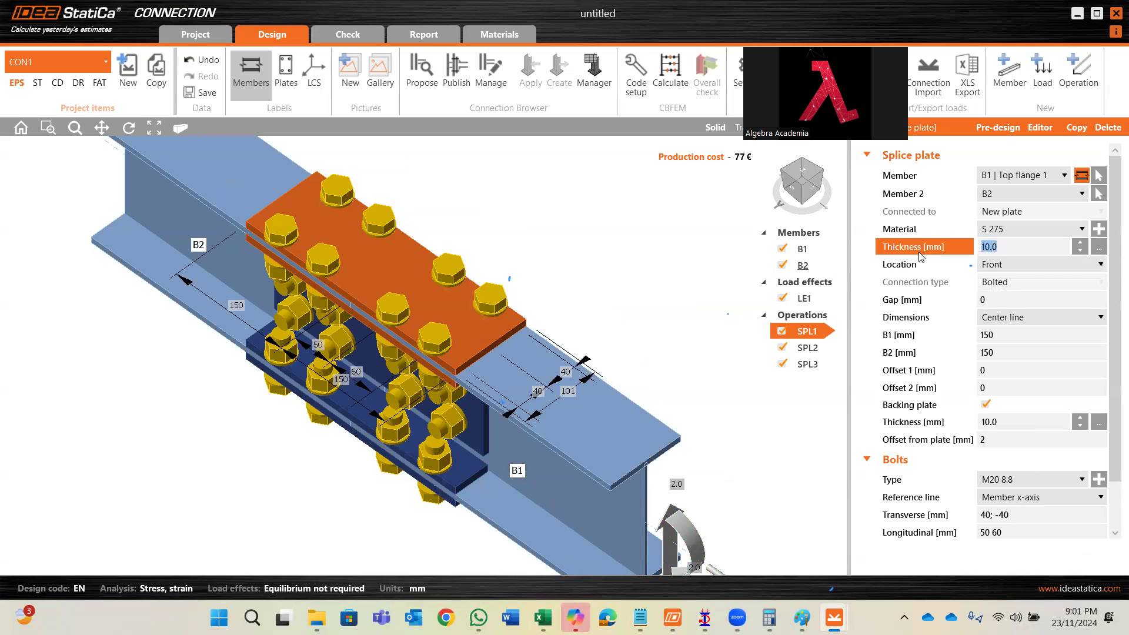
{"action": "type", "text": "12"}
{"action": "left_click", "coordinate": [1007, 300]}
- Set the plate thickness of the bottom flange splice SPL2 and the web splice SPL3 to 12 mm
{"action": "left_click", "coordinate": [807, 348]}
{"action": "left_click", "coordinate": [928, 248]}
{"action": "type", "text": "112"}
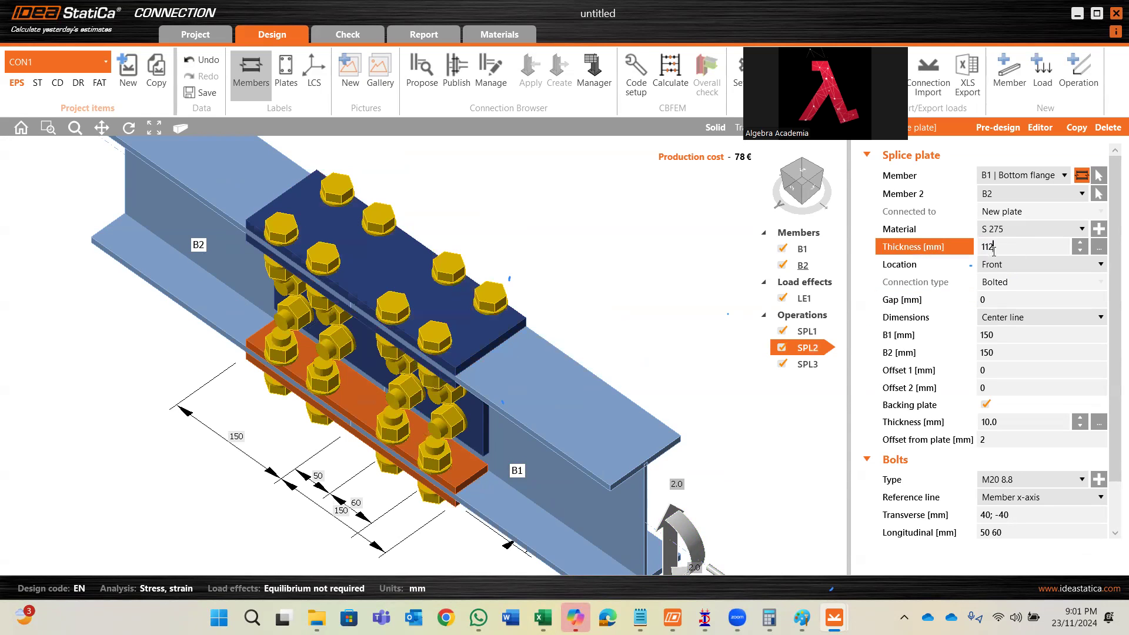
{"action": "left_click_drag", "start_coordinate": [995, 248], "coordinate": [916, 260]}
{"action": "type", "text": "1"}
{"action": "left_click", "coordinate": [809, 364]}
{"action": "type", "text": "2"}
{"action": "left_click", "coordinate": [1003, 298]}
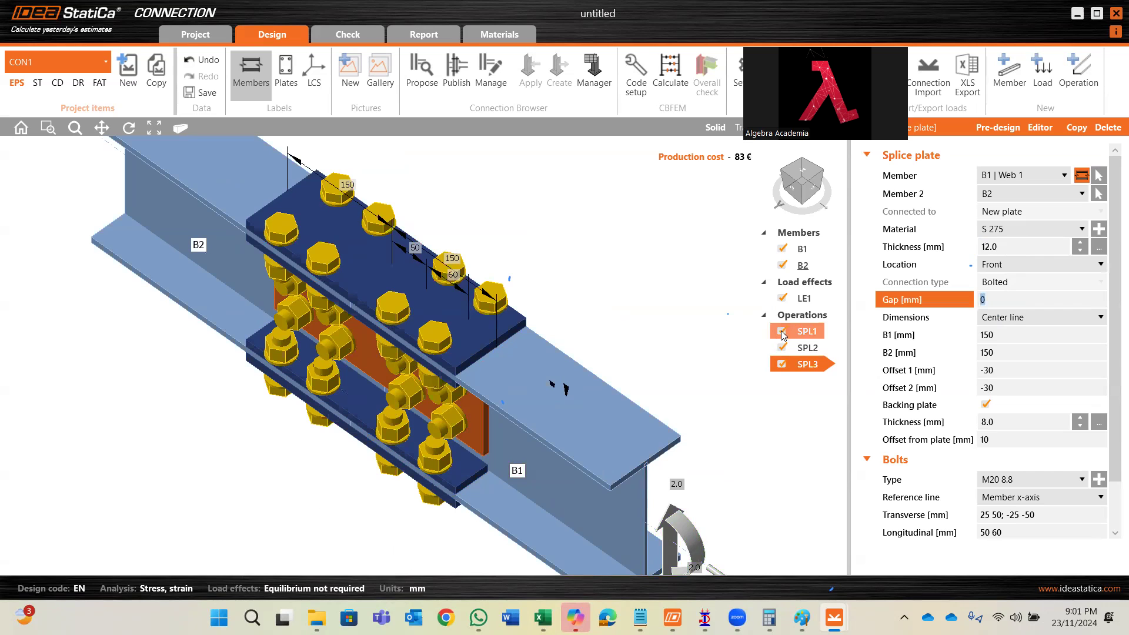
- Deactivate the web splice operation SPL3 and restore the home 3D view
{"action": "left_click", "coordinate": [794, 191]}
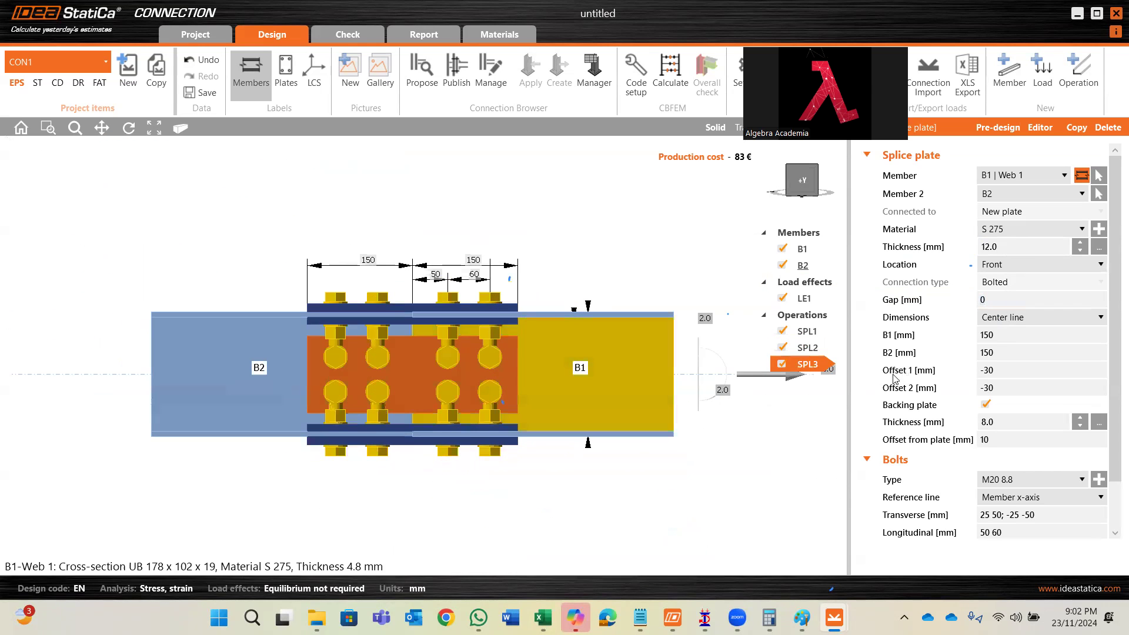
{"action": "left_click", "coordinate": [782, 364]}
{"action": "right_click", "coordinate": [712, 202]}
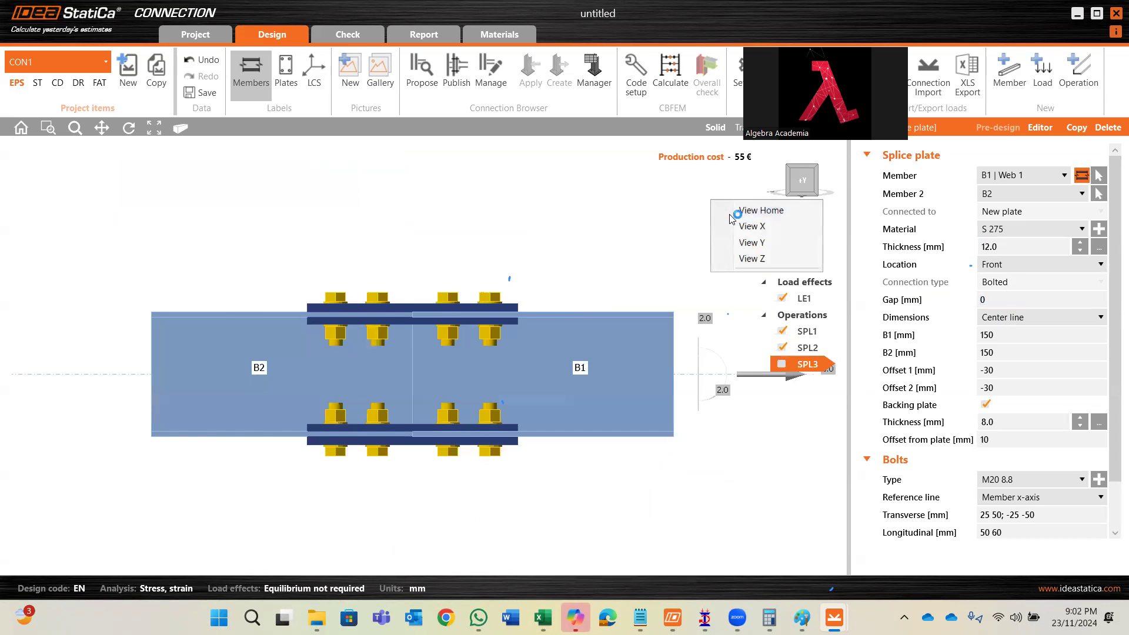
{"action": "left_click", "coordinate": [732, 213]}
{"action": "left_click", "coordinate": [811, 185]}
- Turn off the backing plate of the top flange splice SPL1 and inspect the flange from below
{"action": "left_click", "coordinate": [808, 331]}
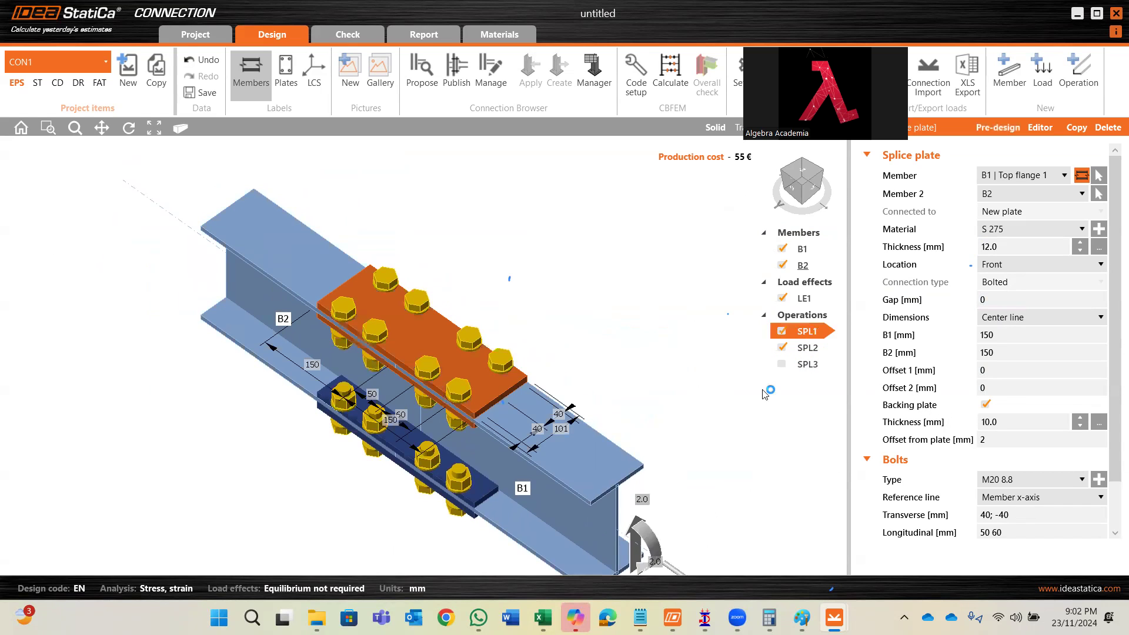
{"action": "left_click", "coordinate": [985, 406]}
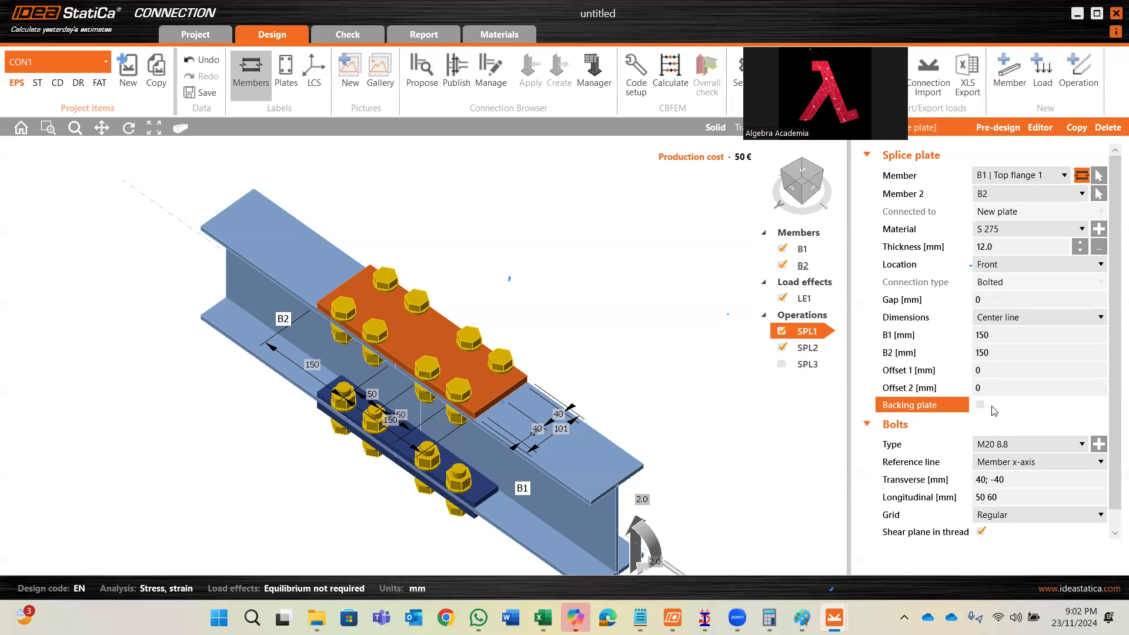
{"action": "left_click", "coordinate": [980, 407]}
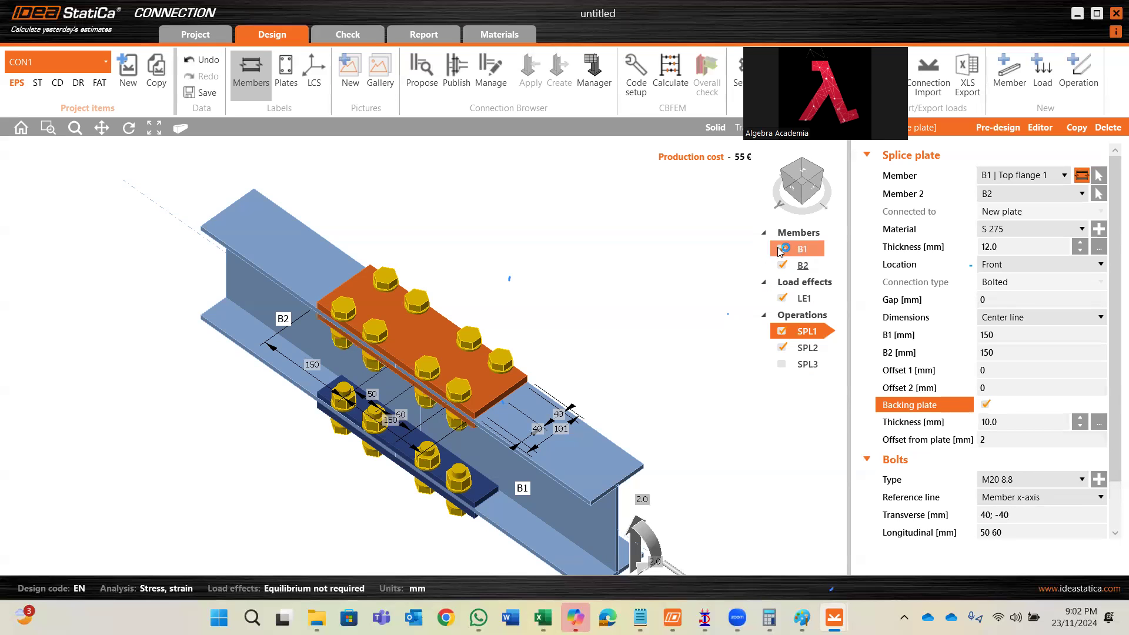
{"action": "left_click", "coordinate": [782, 175]}
{"action": "left_click_drag", "start_coordinate": [812, 183], "coordinate": [827, 217]}
{"action": "left_click", "coordinate": [984, 406]}
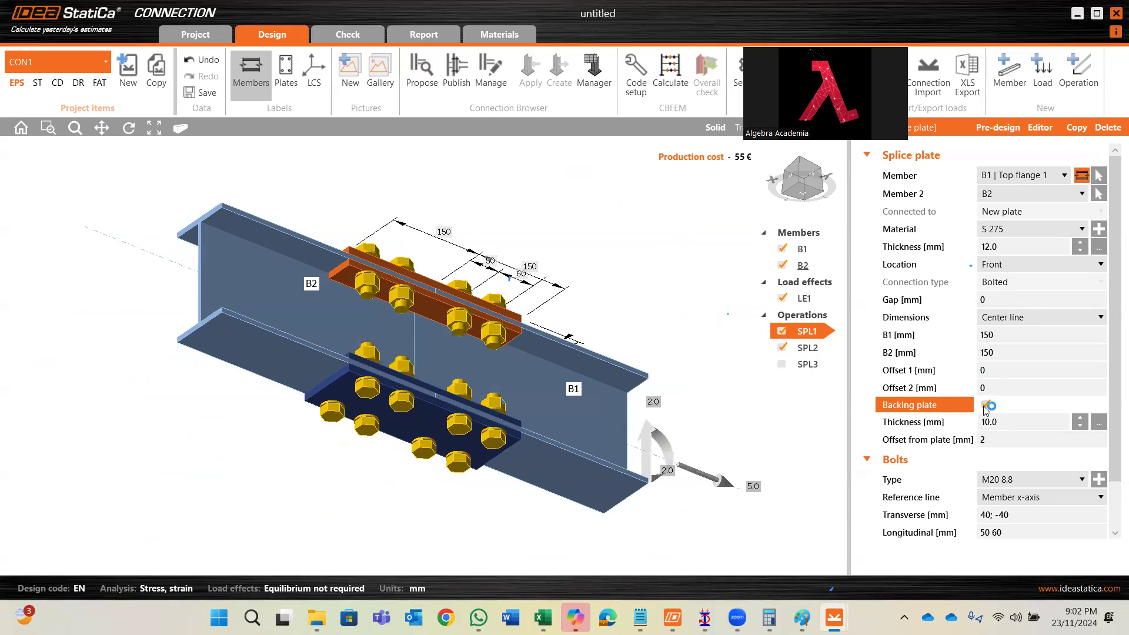
{"action": "scroll", "coordinate": [429, 300], "scroll_direction": "up", "scroll_amount": 3}
{"action": "scroll", "coordinate": [429, 300], "scroll_direction": "down", "scroll_amount": 4}
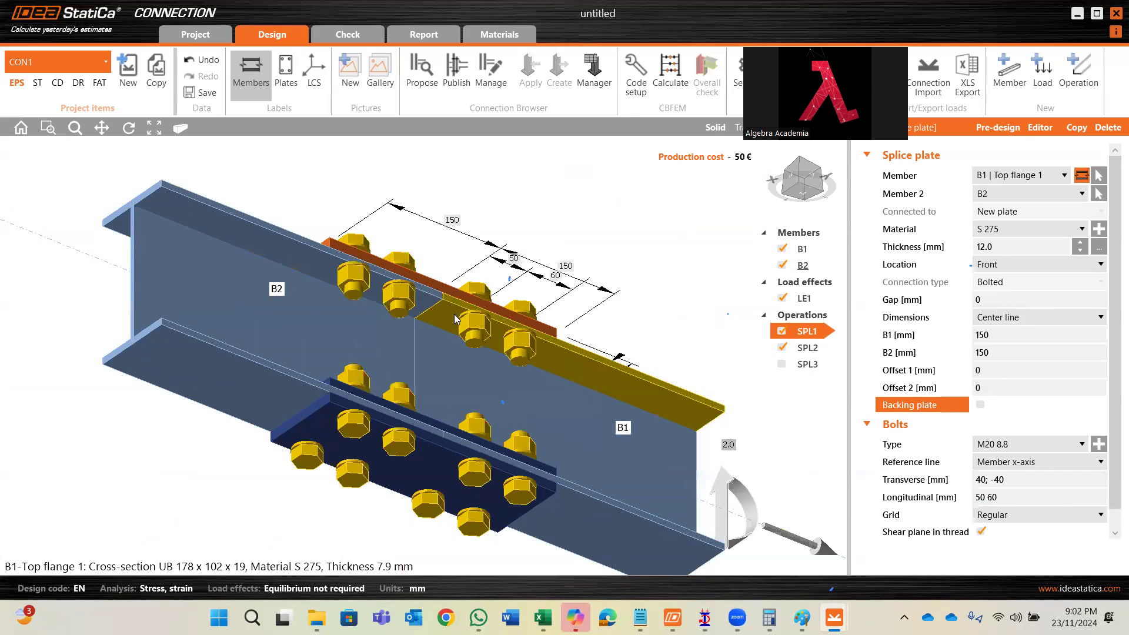
- Turn off the backing plate of the bottom flange splice SPL2 and restore the home view
{"action": "left_click", "coordinate": [807, 348]}
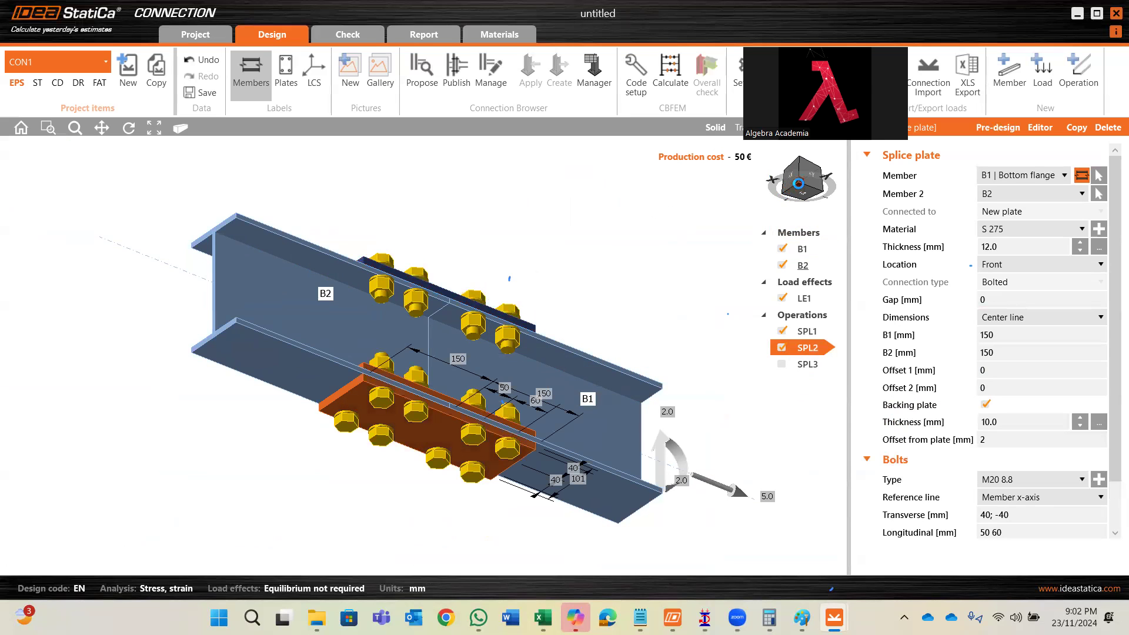
{"action": "left_click", "coordinate": [980, 406]}
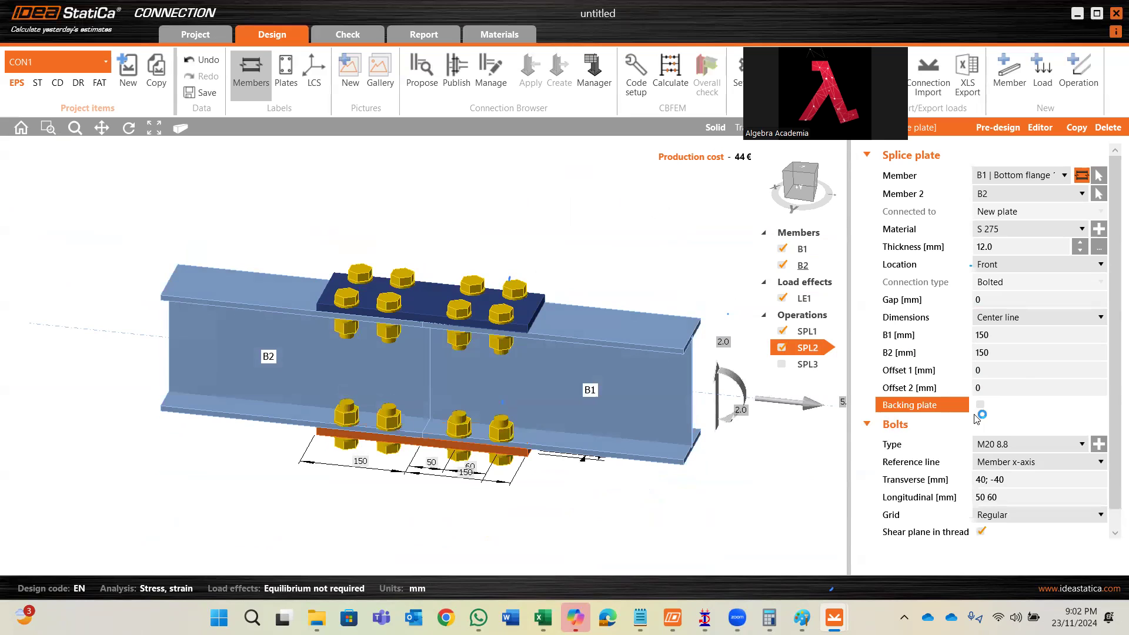
{"action": "right_click", "coordinate": [680, 223]}
{"action": "left_click", "coordinate": [703, 233]}
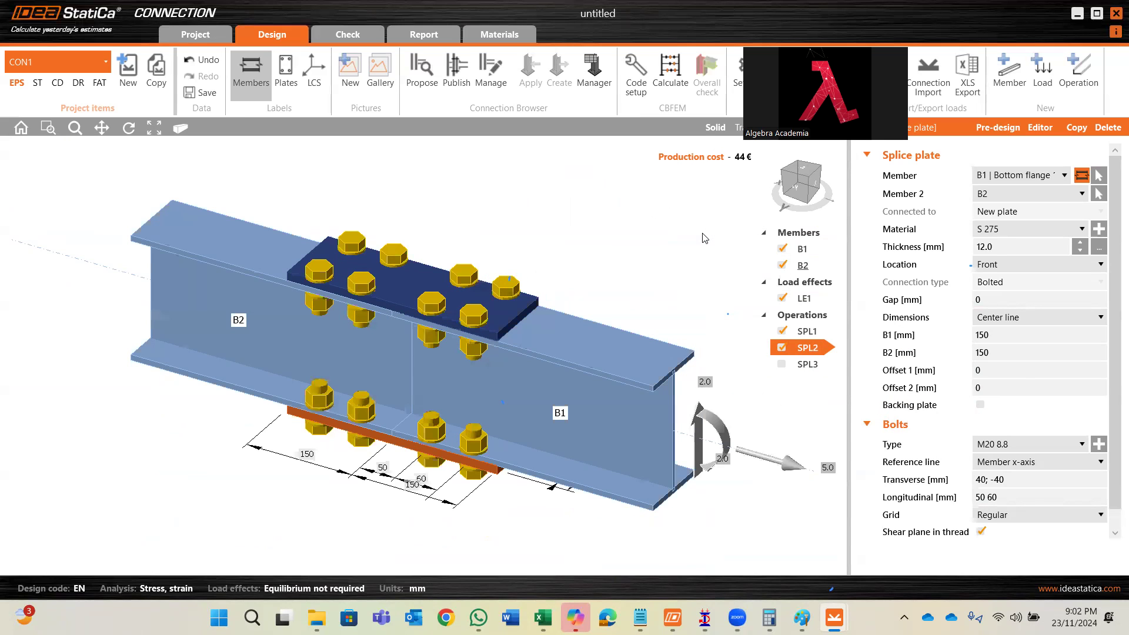
- Change the bolt assembly of the top flange splice SPL1 to M12 8.8
{"action": "left_click", "coordinate": [815, 332]}
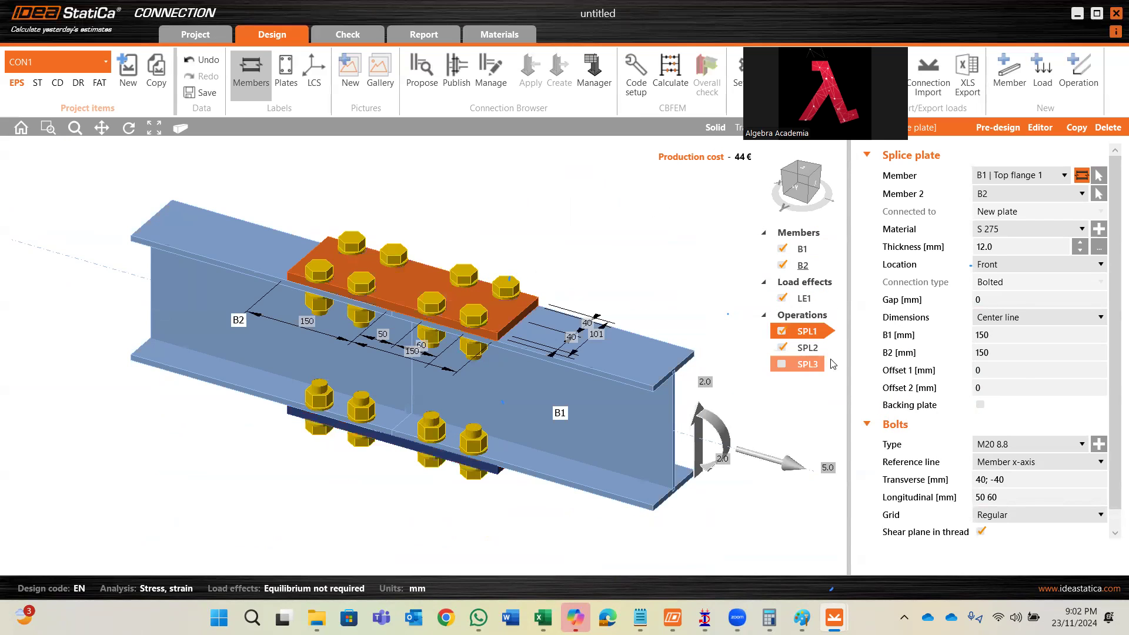
{"action": "left_click", "coordinate": [807, 171]}
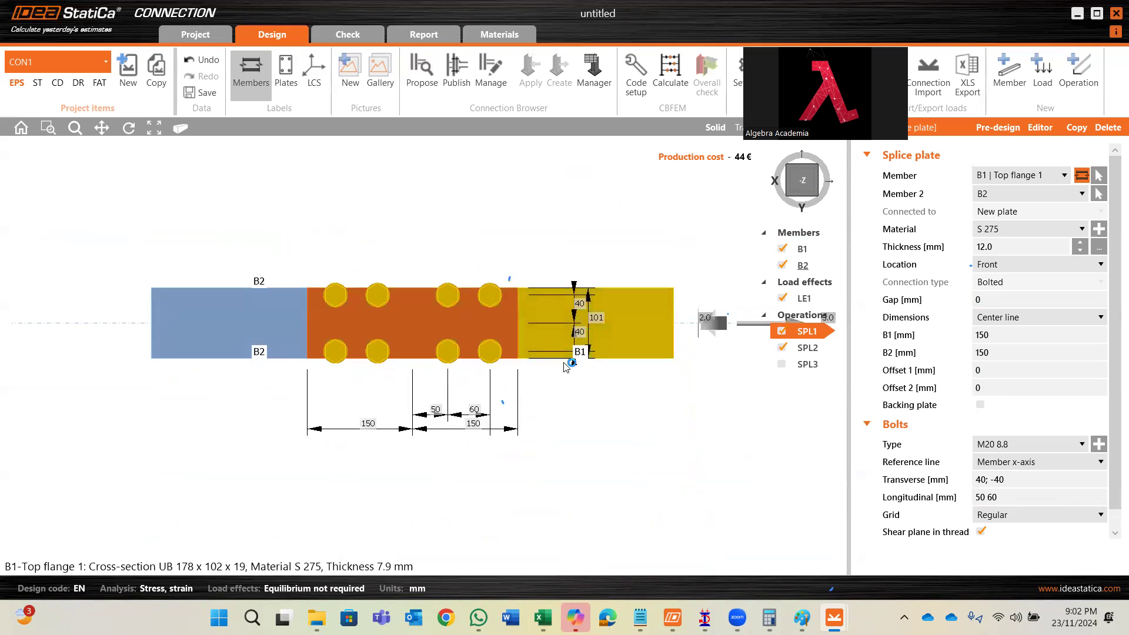
{"action": "left_click", "coordinate": [995, 443]}
{"action": "left_click", "coordinate": [1098, 445]}
{"action": "left_click", "coordinate": [1099, 445]}
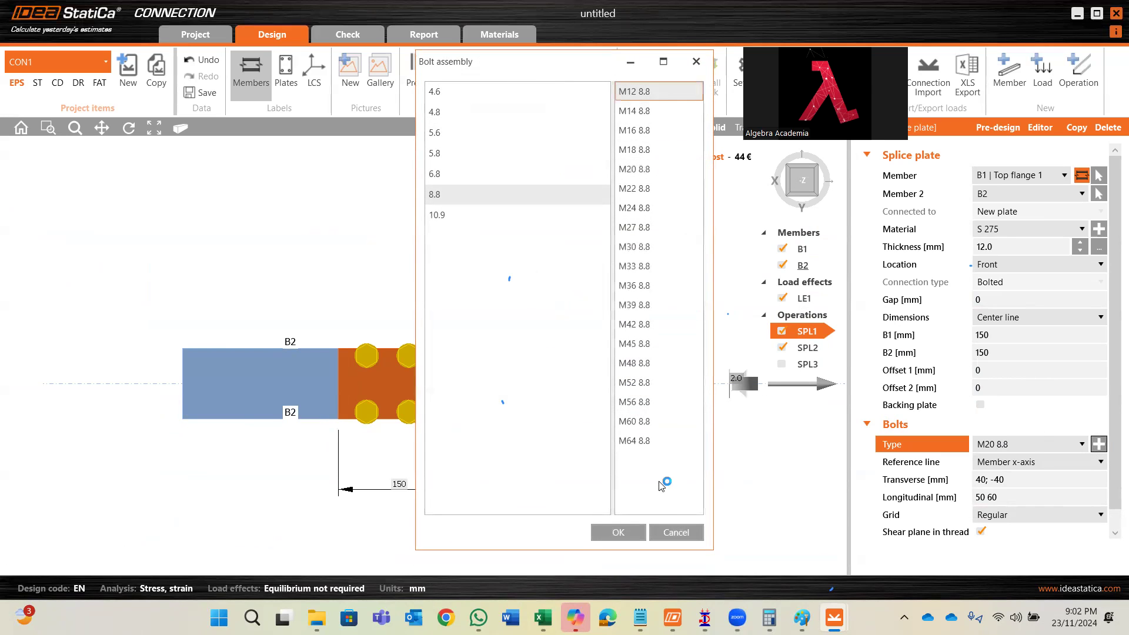
{"action": "left_click", "coordinate": [615, 532]}
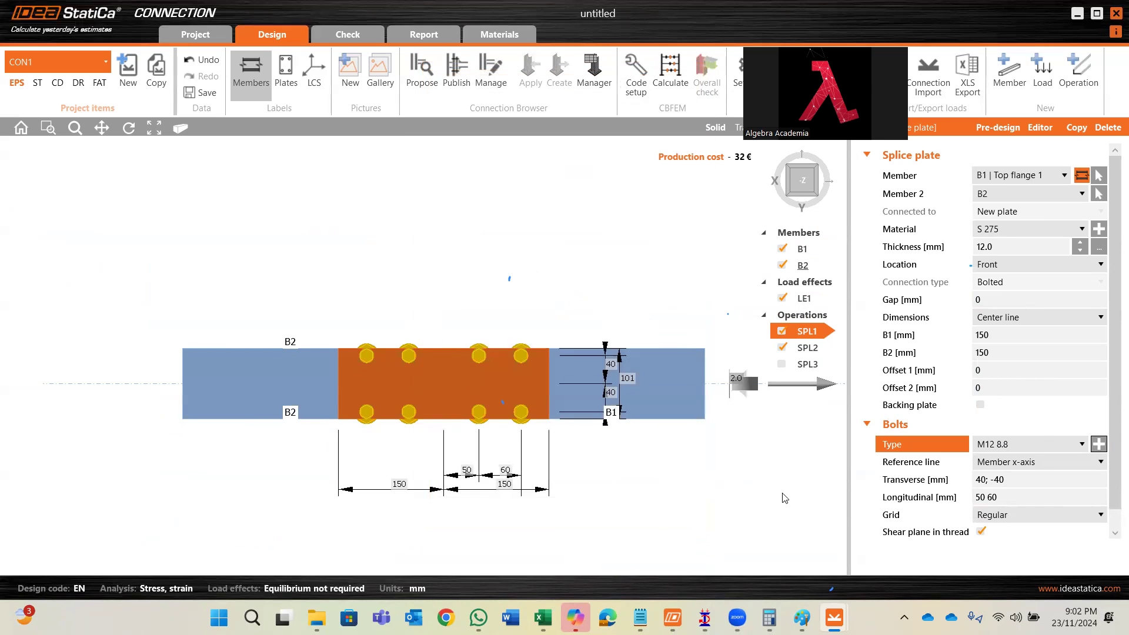
- Examine the bolt layout and edge distances of the top flange splice SPL1 from above and in 3D
{"action": "scroll", "coordinate": [433, 426], "scroll_direction": "up", "scroll_amount": 2}
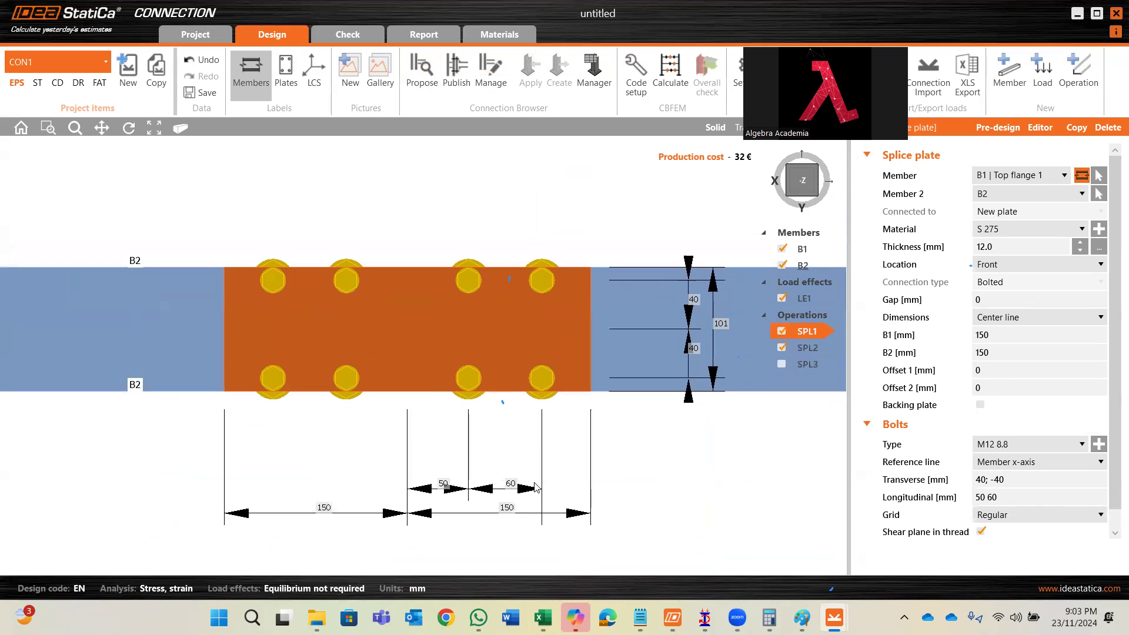
{"action": "left_click", "coordinate": [913, 486]}
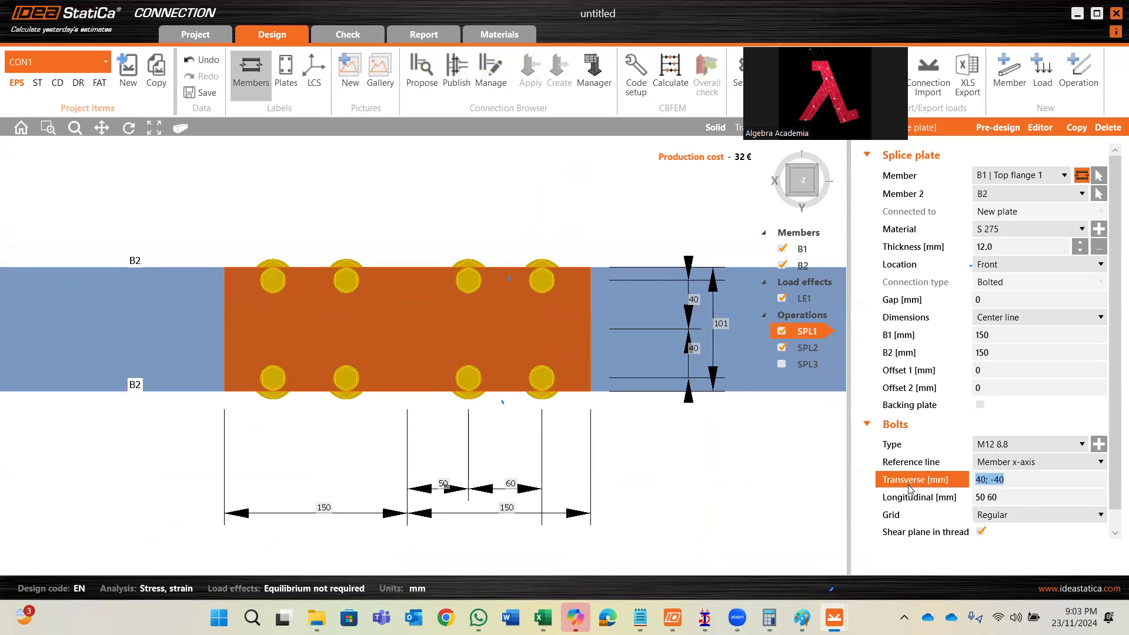
{"action": "mouse_move", "coordinate": [478, 618]}
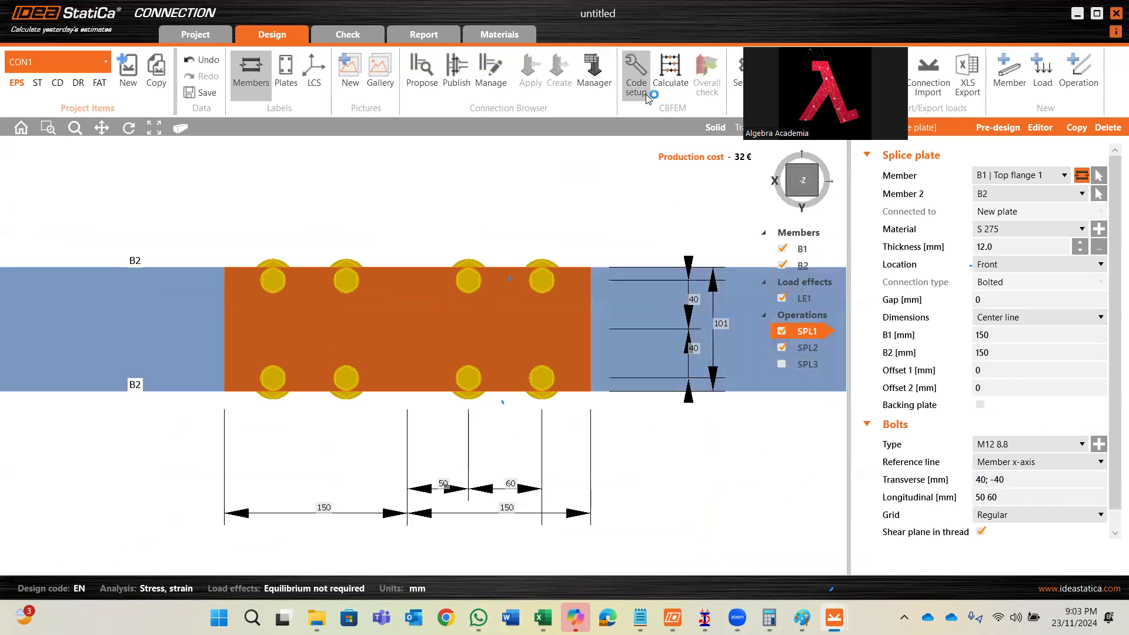
{"action": "left_click", "coordinate": [800, 183]}
{"action": "left_click", "coordinate": [790, 194]}
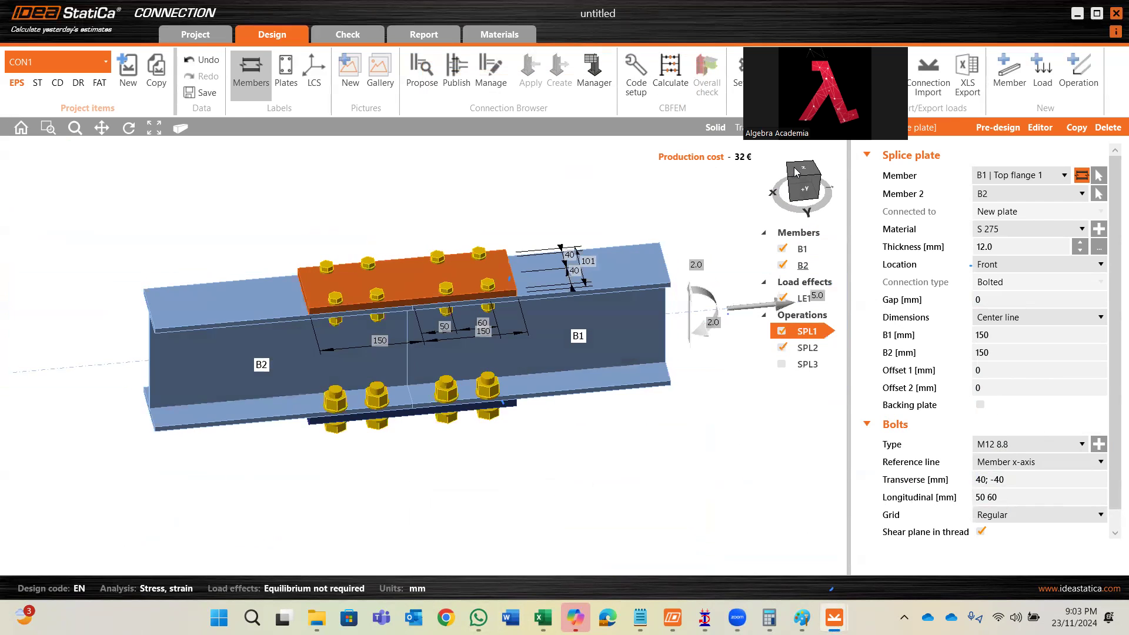
{"action": "scroll", "coordinate": [509, 269], "scroll_direction": "up", "scroll_amount": 2}
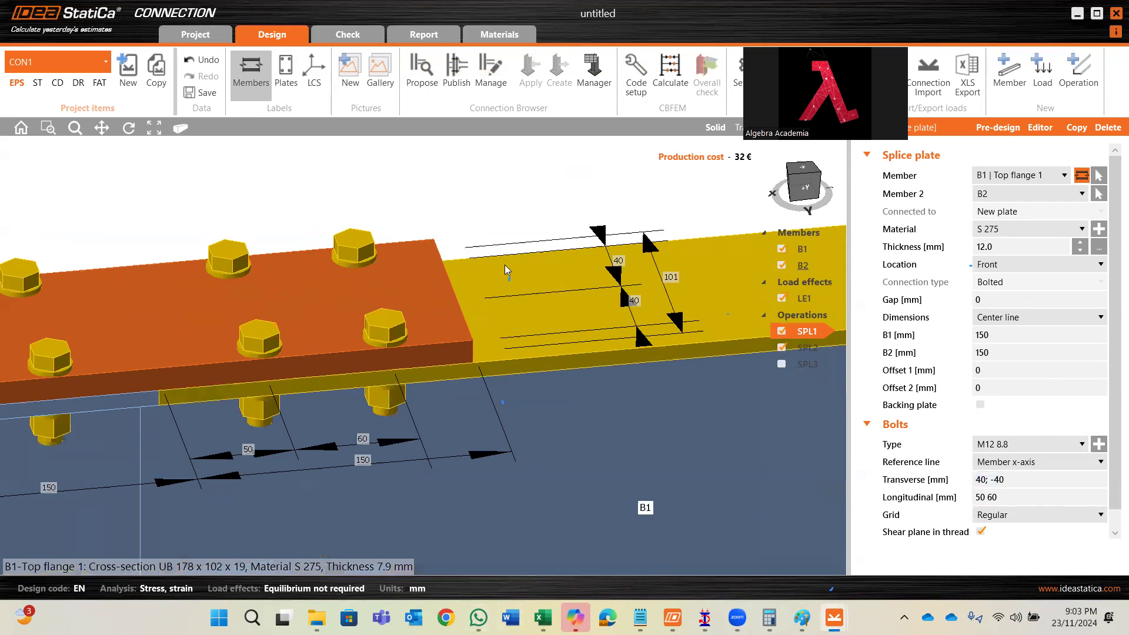
{"action": "scroll", "coordinate": [618, 252], "scroll_direction": "down", "scroll_amount": 2}
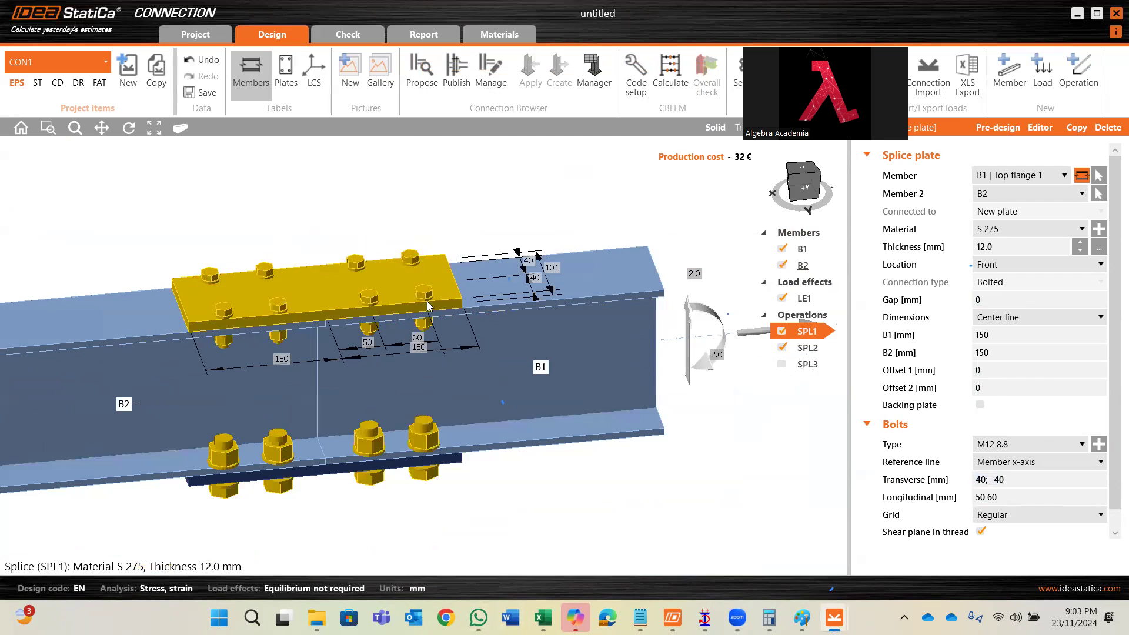
{"action": "left_click", "coordinate": [798, 180]}
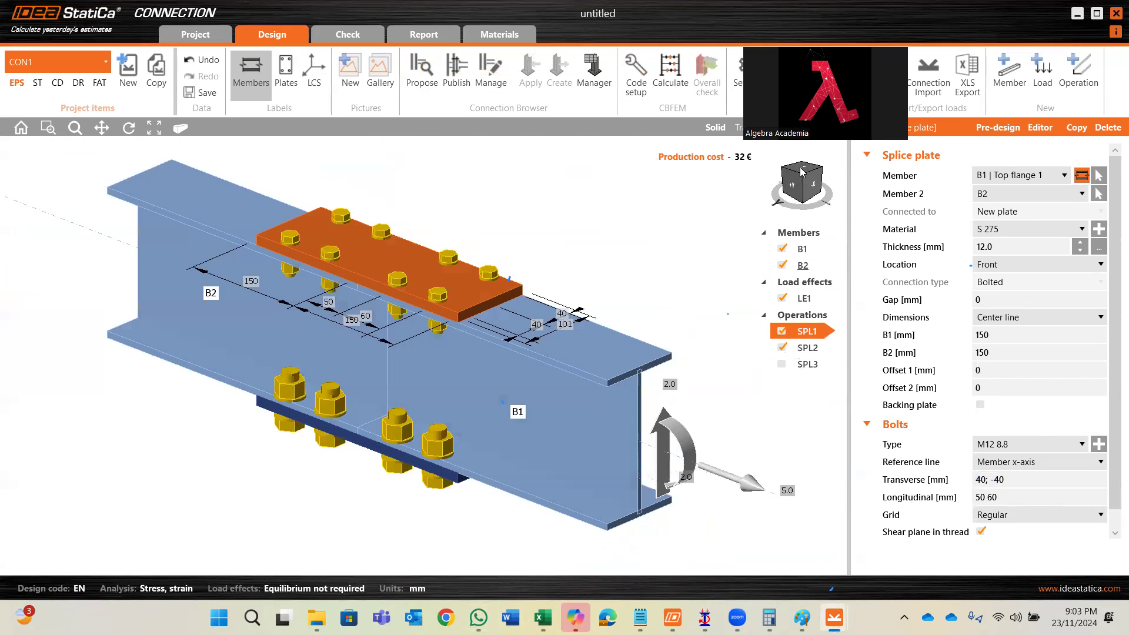
- Set the transverse bolt positions of the top flange splice SPL1 to 30; -30 mm
{"action": "left_click", "coordinate": [1000, 480]}
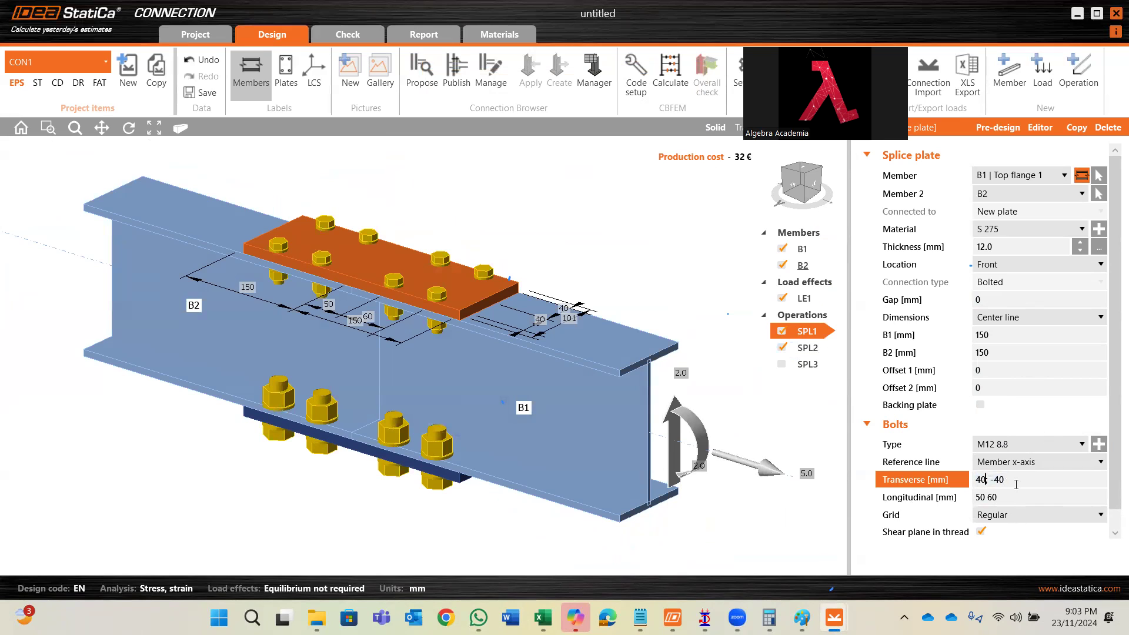
{"action": "key", "text": "Home"}
{"action": "key", "text": "Delete"}
{"action": "key", "text": "Delete"}
{"action": "key", "text": "Delete"}
{"action": "type", "text": "30; -3"}
{"action": "key", "text": "Tab"}
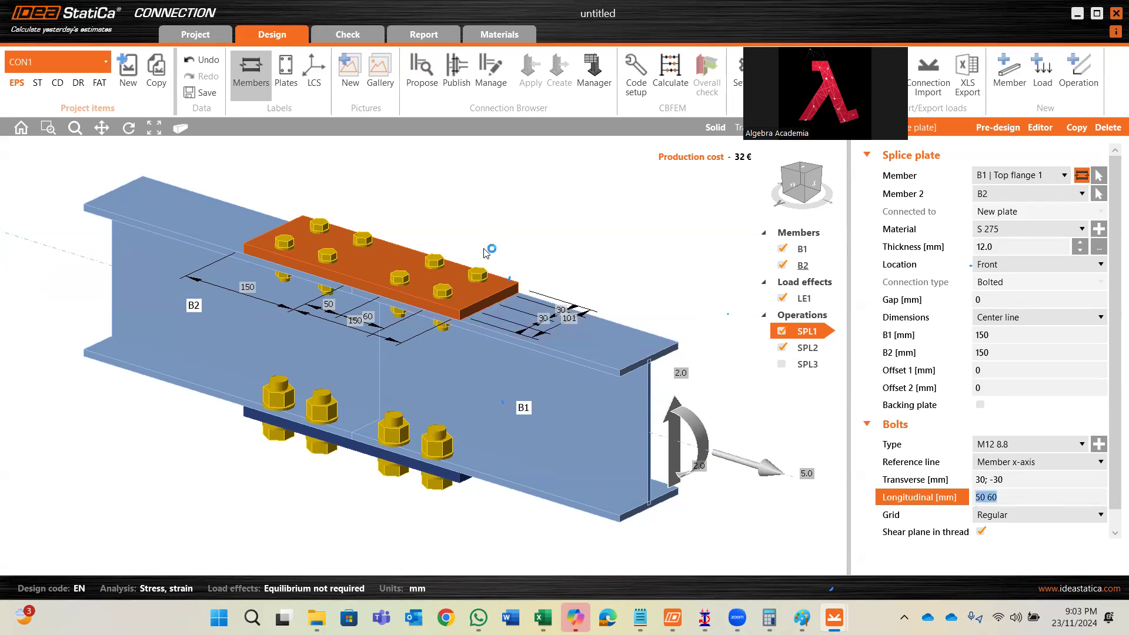
{"action": "scroll", "coordinate": [489, 242], "scroll_direction": "up", "scroll_amount": 3}
{"action": "scroll", "coordinate": [444, 320], "scroll_direction": "down", "scroll_amount": 2}
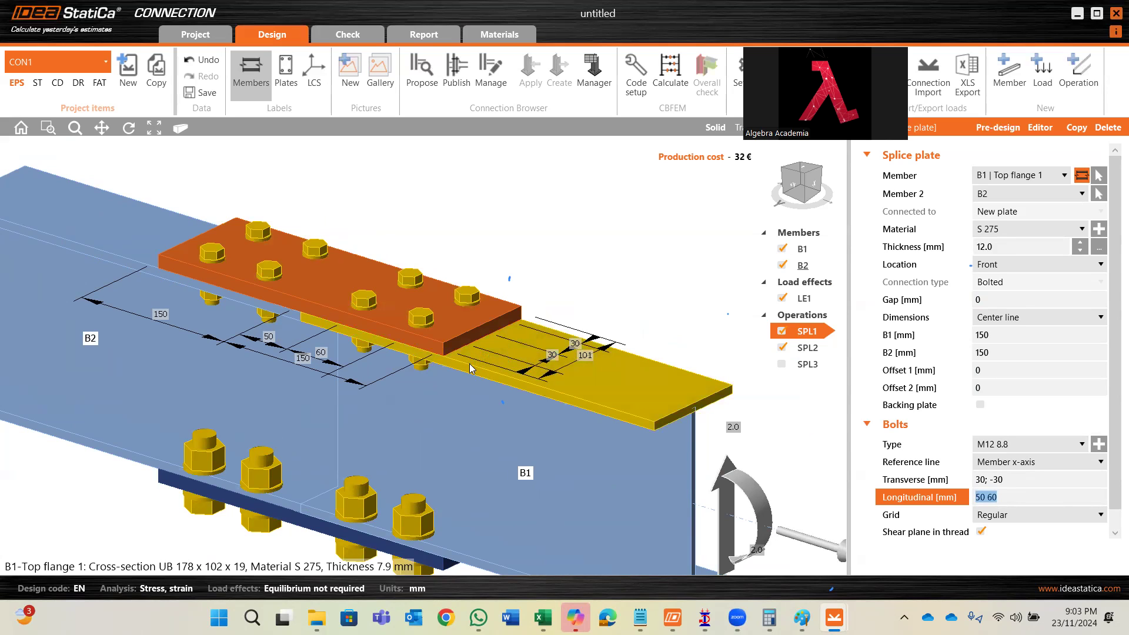
- Switch to Calculator, multiply 1.25 by 12, and return to the connection model
{"action": "left_click", "coordinate": [769, 618]}
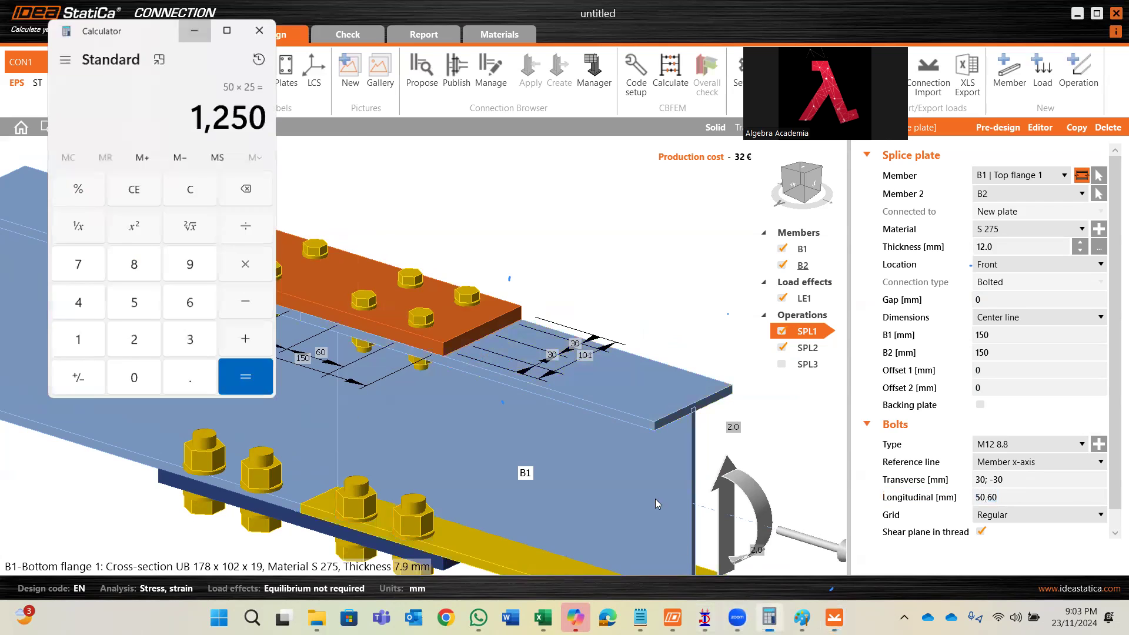
{"action": "key", "text": "Escape"}
{"action": "type", "text": "1"}
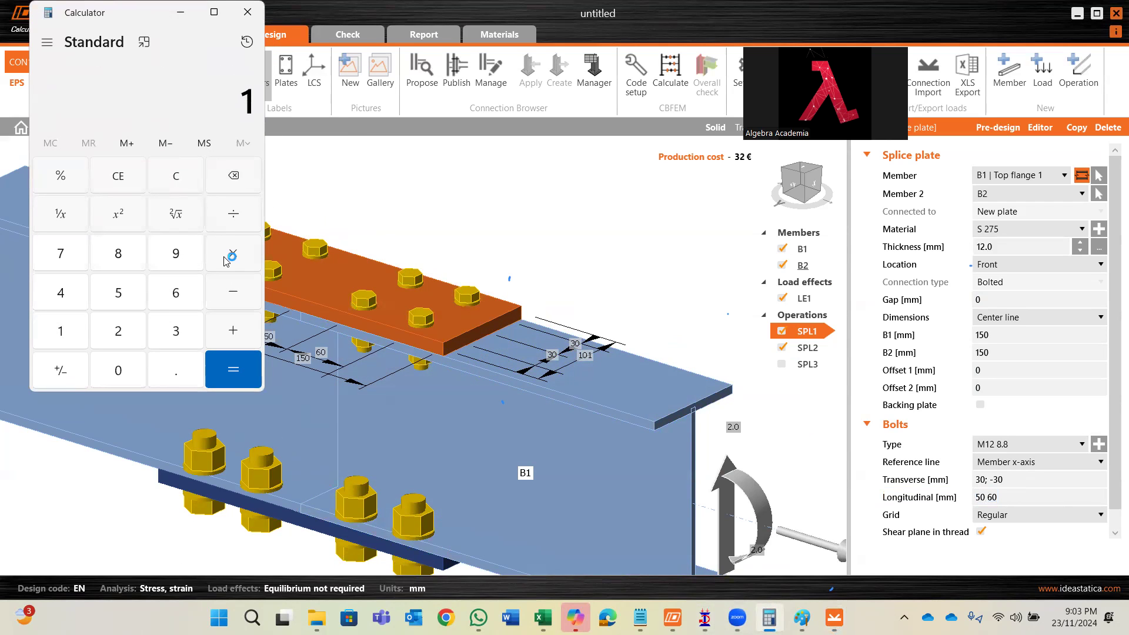
{"action": "type", "text": ".25 × 12"}
{"action": "key", "text": "Return"}
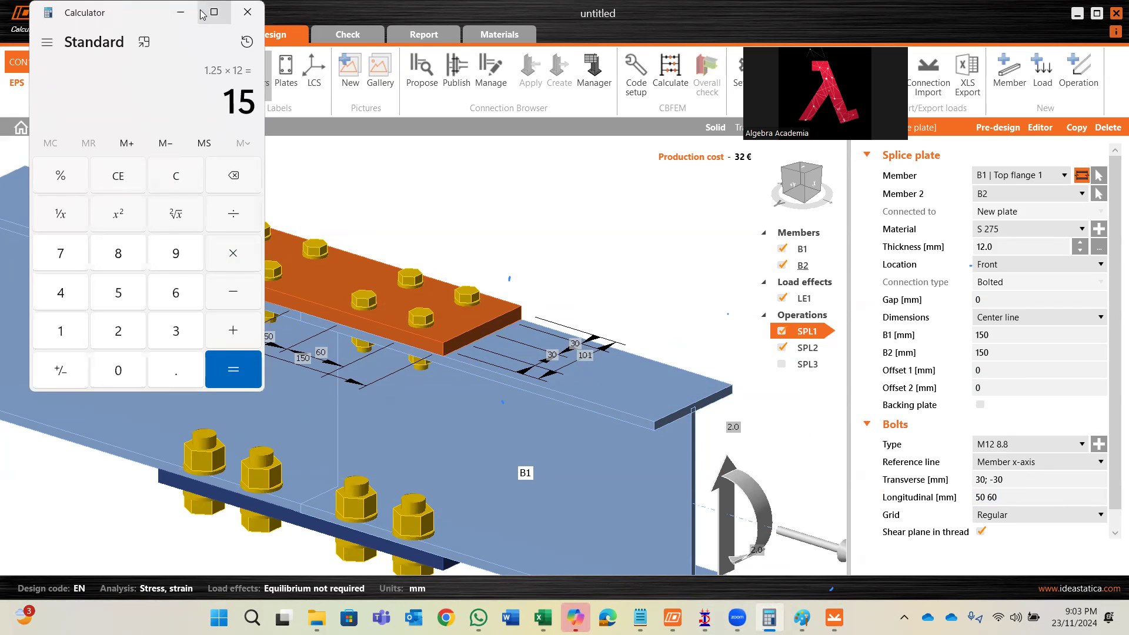
{"action": "left_click", "coordinate": [181, 12]}
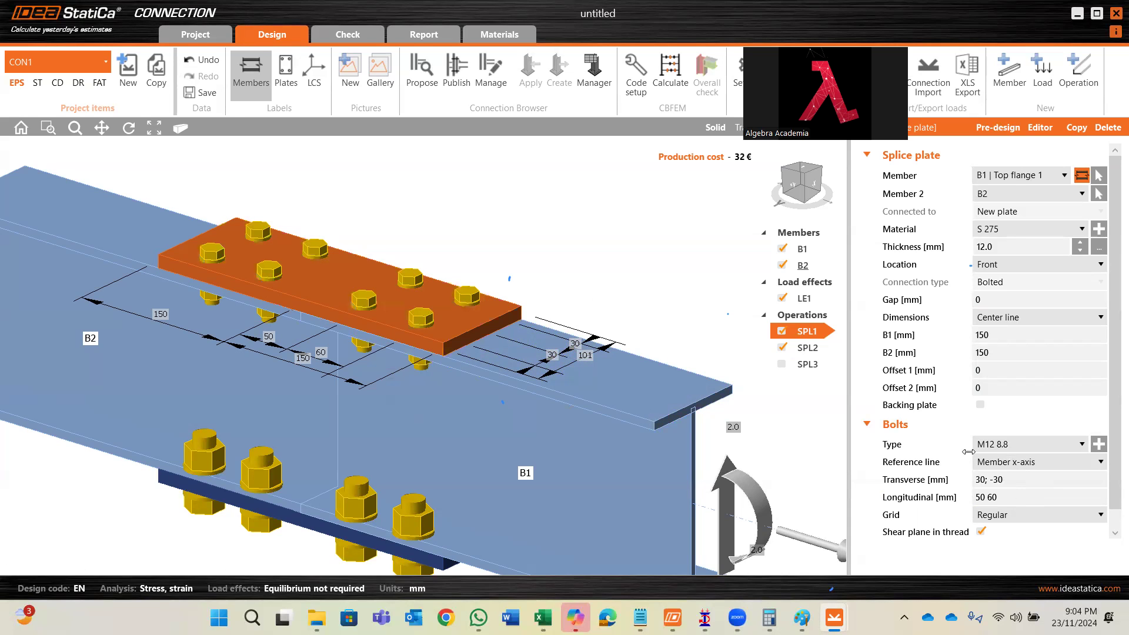
- Set the transverse bolt positions of the bottom flange splice SPL2 to 30; -30 mm
{"action": "left_click", "coordinate": [808, 347]}
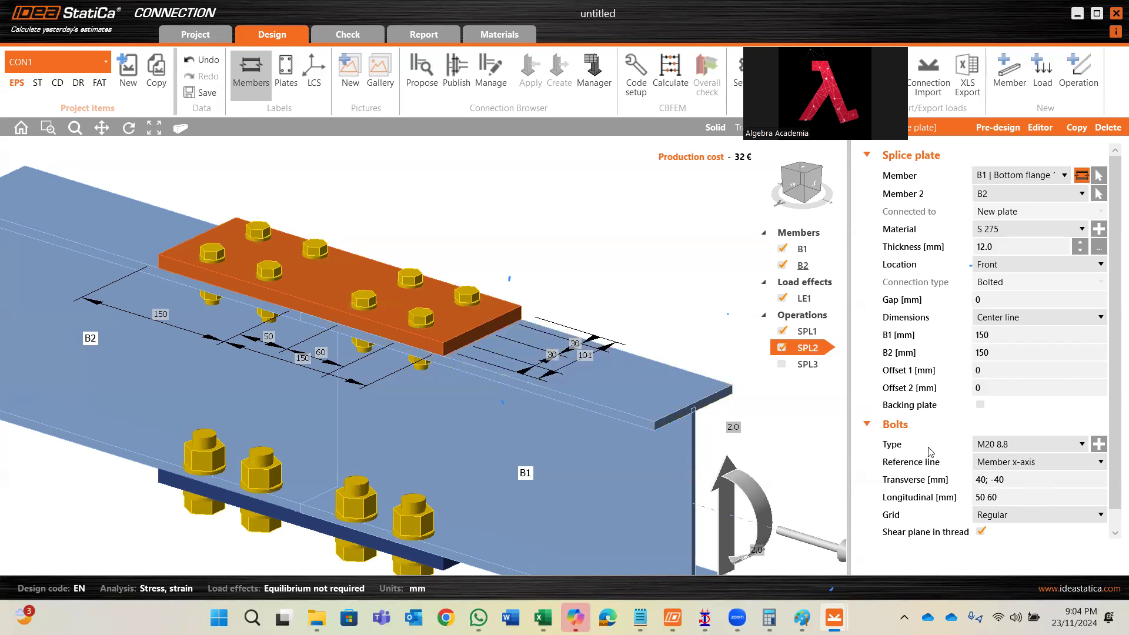
{"action": "left_click", "coordinate": [979, 482]}
{"action": "key", "text": "BackSpace"}
{"action": "type", "text": "3"}
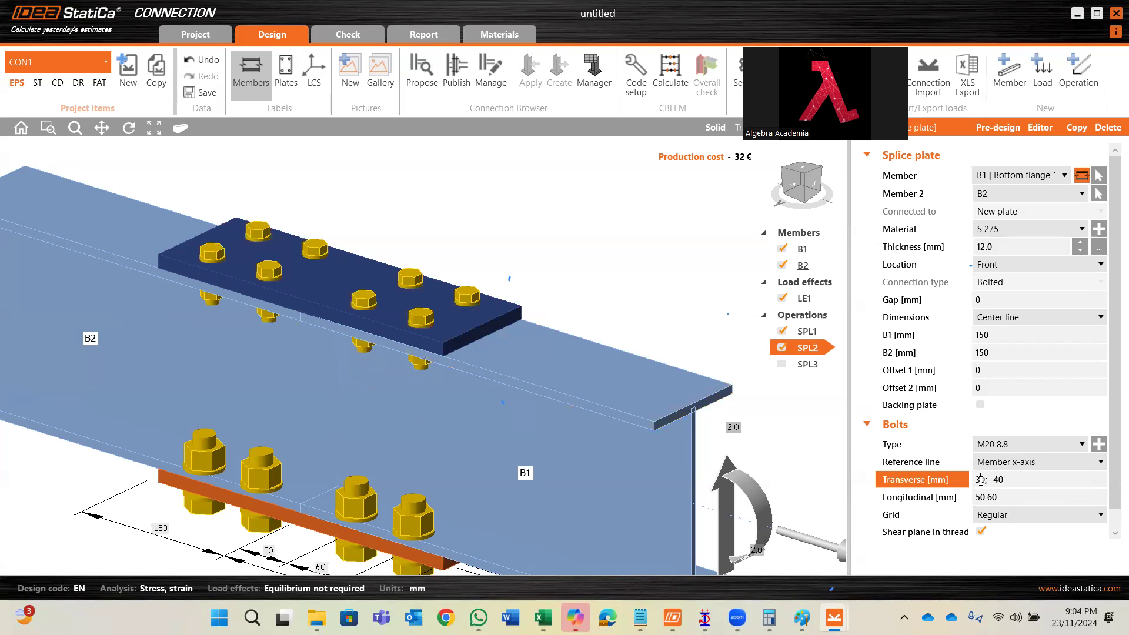
{"action": "key", "text": "Tab"}
{"action": "left_click", "coordinate": [1010, 481]}
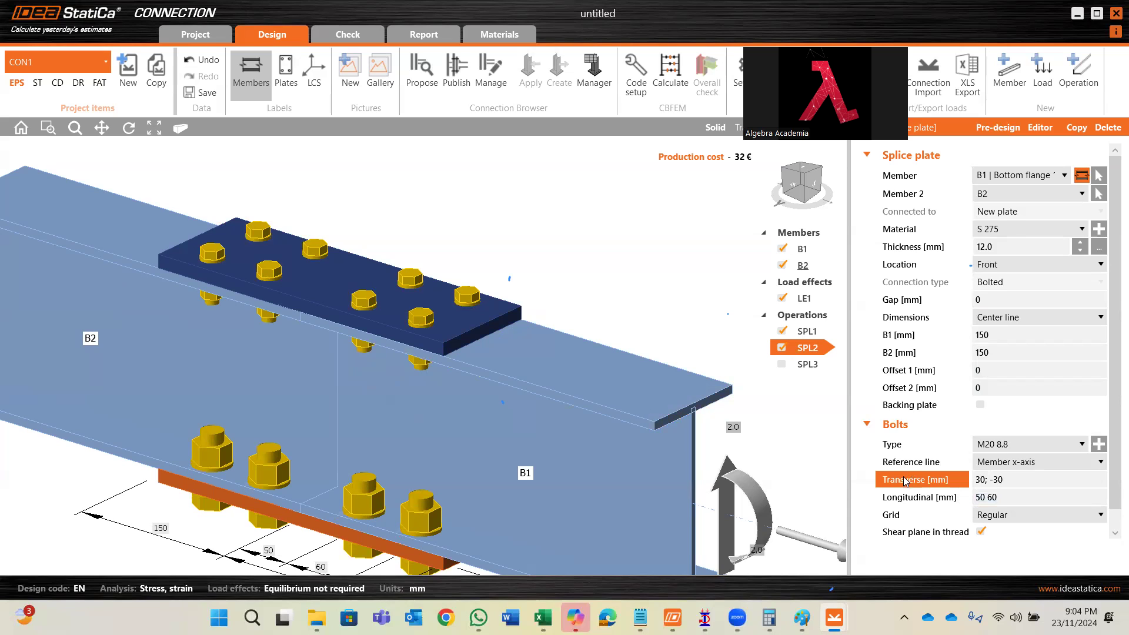
{"action": "scroll", "coordinate": [616, 200], "scroll_direction": "down", "scroll_amount": 3}
{"action": "scroll", "coordinate": [662, 301], "scroll_direction": "up", "scroll_amount": 1}
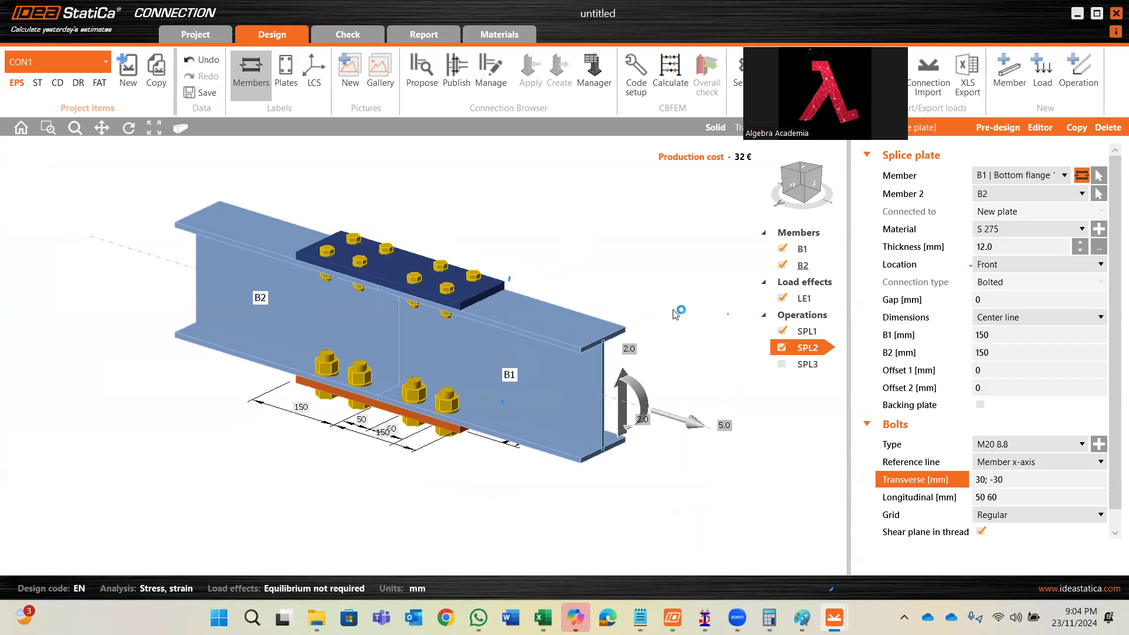
- Change the bolt assembly of the bottom flange splice SPL2 to M12 8.8 and calculate the connection
{"action": "left_click", "coordinate": [1083, 445]}
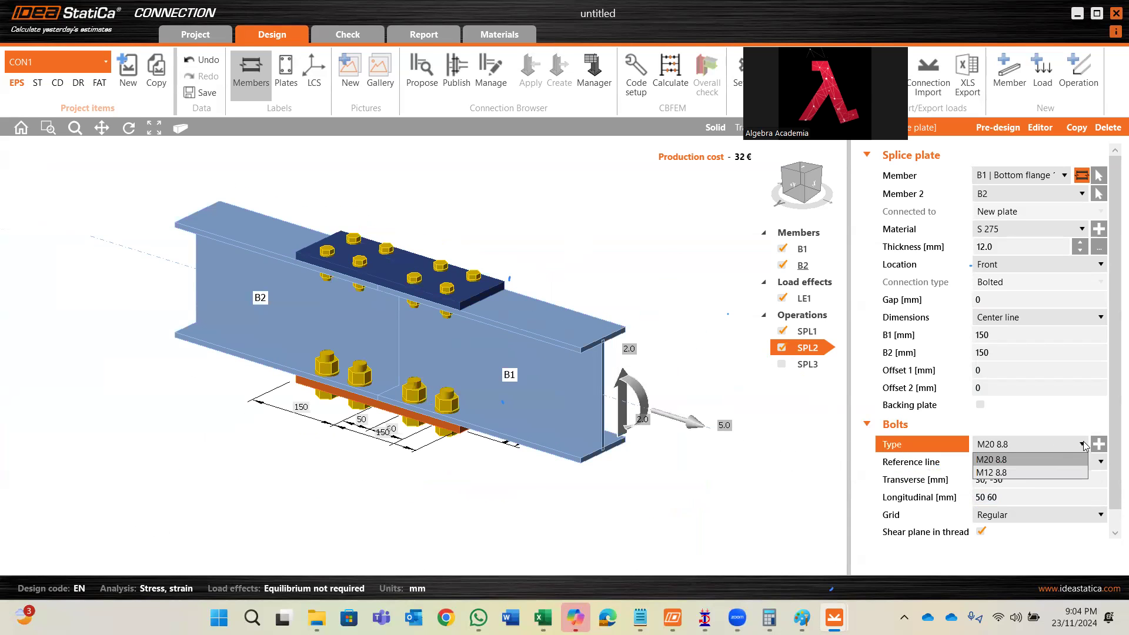
{"action": "left_click", "coordinate": [1019, 469]}
{"action": "scroll", "coordinate": [584, 300], "scroll_direction": "down", "scroll_amount": 2}
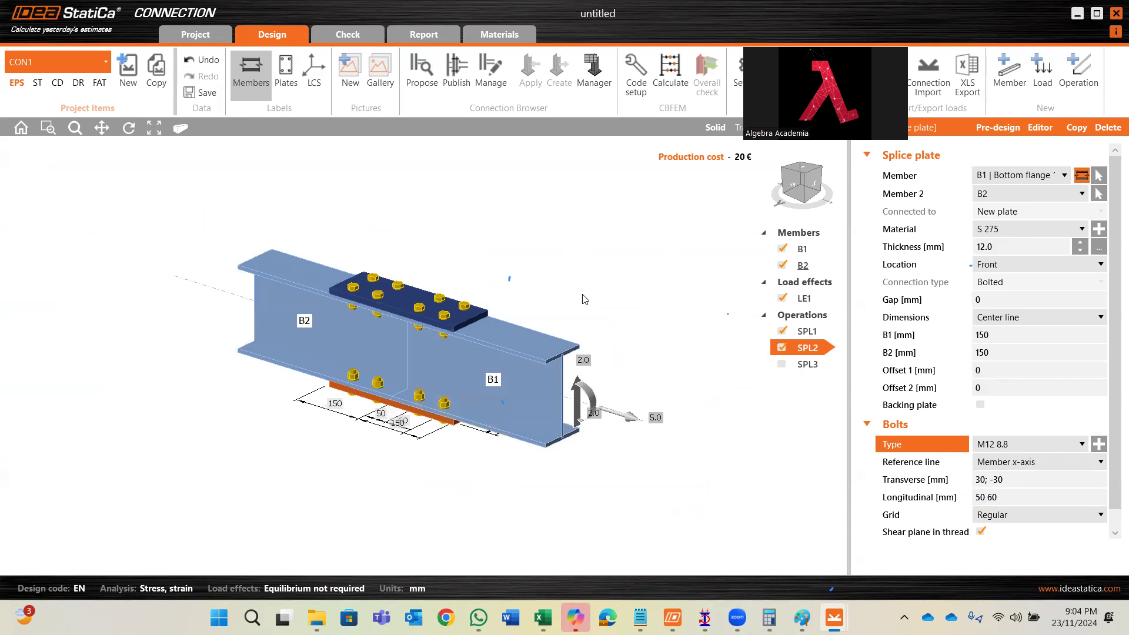
{"action": "scroll", "coordinate": [584, 300], "scroll_direction": "up", "scroll_amount": 2}
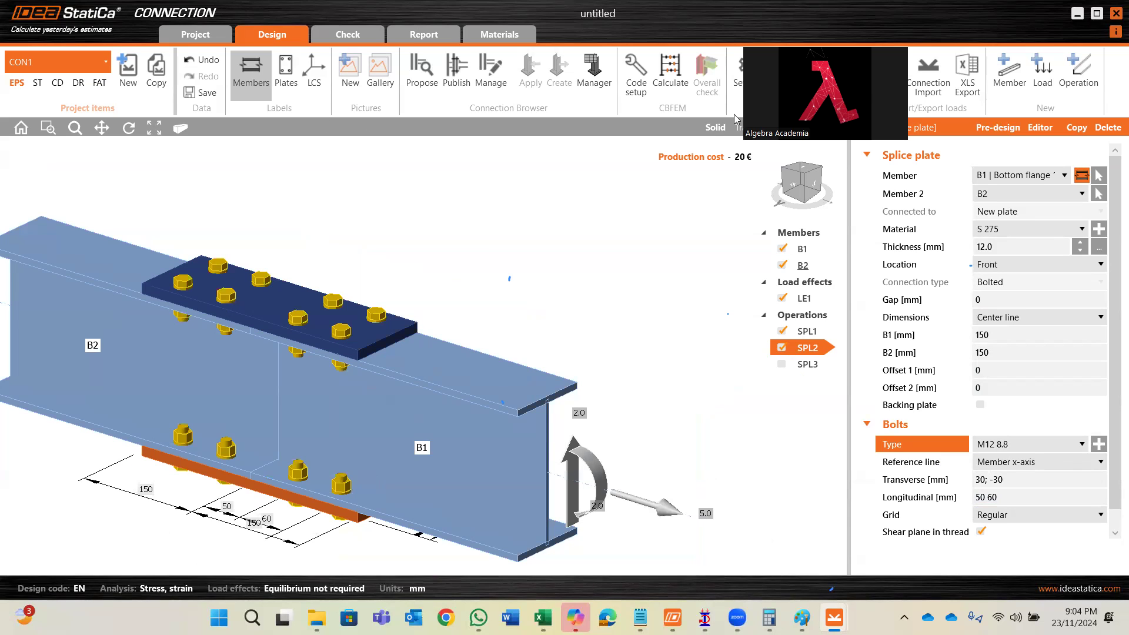
{"action": "left_click", "coordinate": [672, 85]}
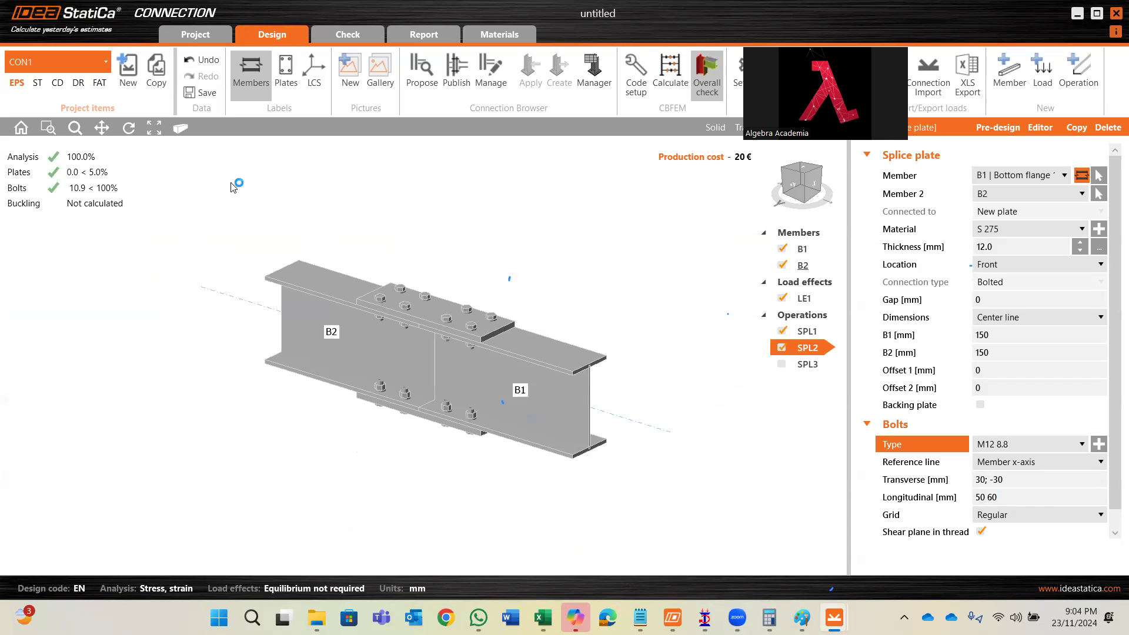
{"action": "scroll", "coordinate": [96, 146], "scroll_direction": "up", "scroll_amount": 2}
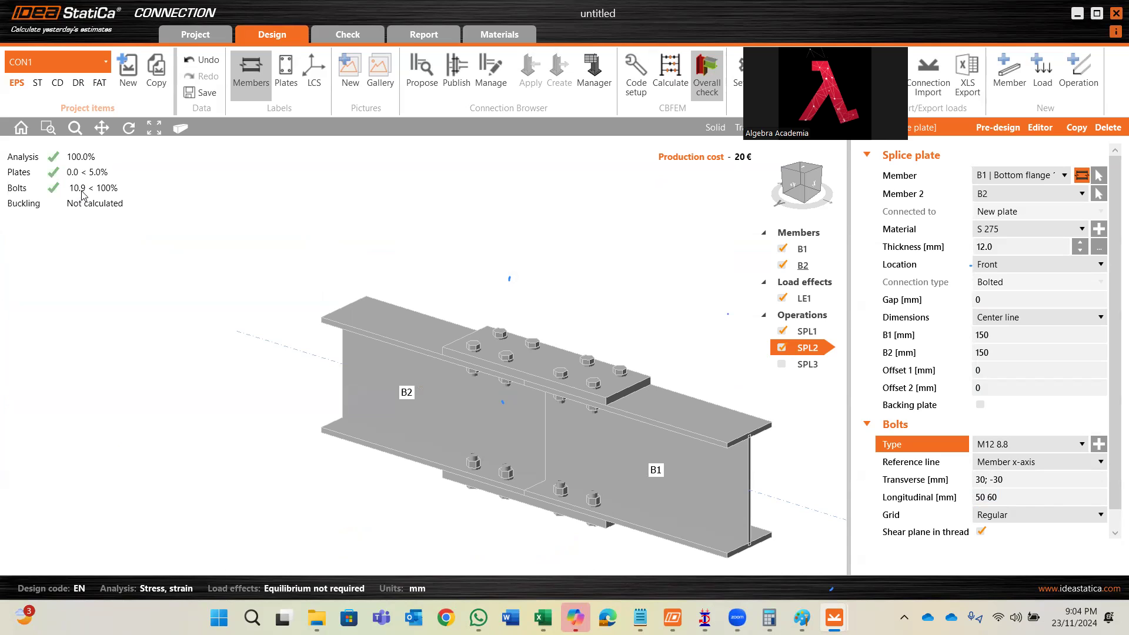
- Create the report for all project items and include every available model drawing option
{"action": "left_click", "coordinate": [424, 34]}
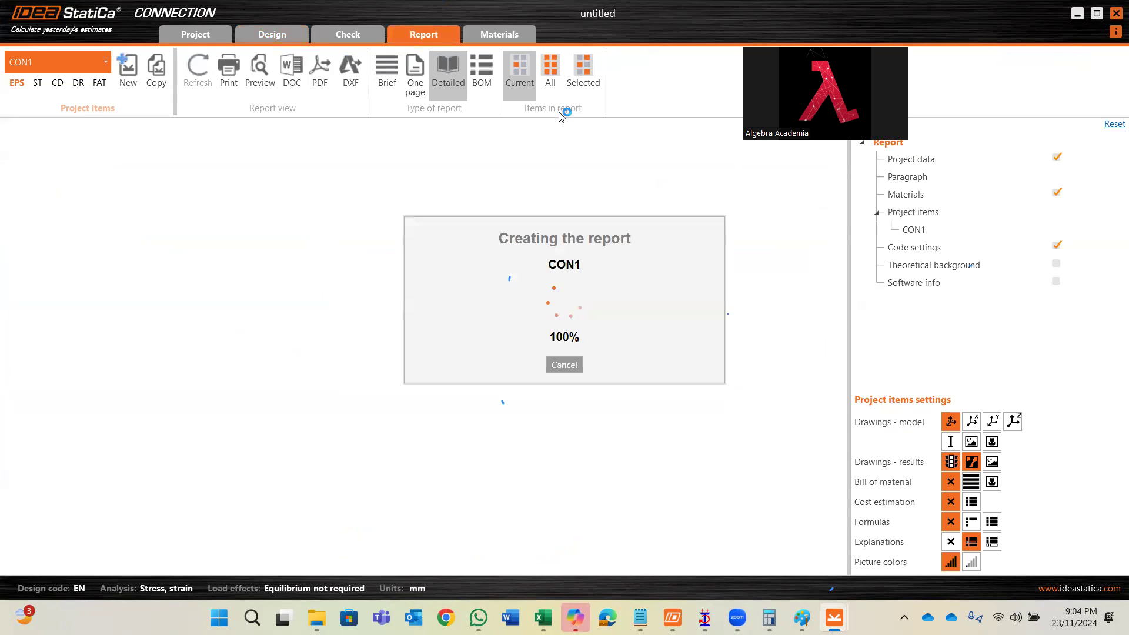
{"action": "left_click", "coordinate": [555, 83]}
{"action": "left_click", "coordinate": [972, 422]}
{"action": "left_click", "coordinate": [992, 422]}
{"action": "left_click", "coordinate": [1013, 422]}
{"action": "left_click", "coordinate": [993, 442]}
{"action": "left_click", "coordinate": [972, 441]}
{"action": "left_click", "coordinate": [951, 441]}
- Include the remaining results drawing, the bill of material with drawings and the cost estimation, and regenerate the report
{"action": "left_click", "coordinate": [992, 462]}
{"action": "left_click", "coordinate": [993, 482]}
{"action": "left_click", "coordinate": [971, 501]}
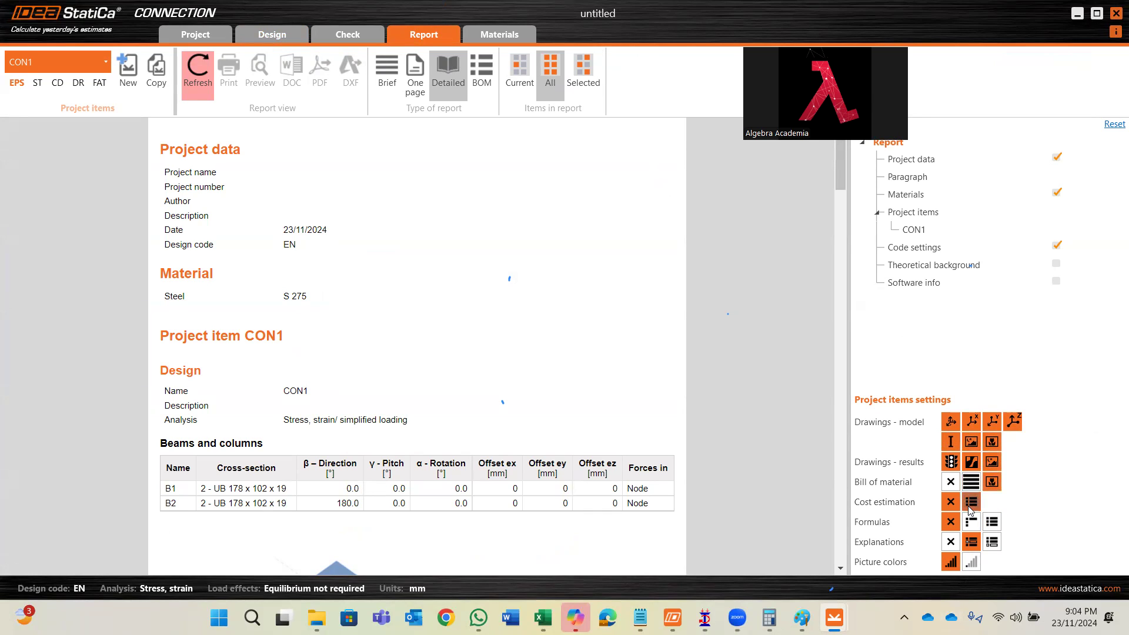
{"action": "left_click", "coordinate": [187, 76]}
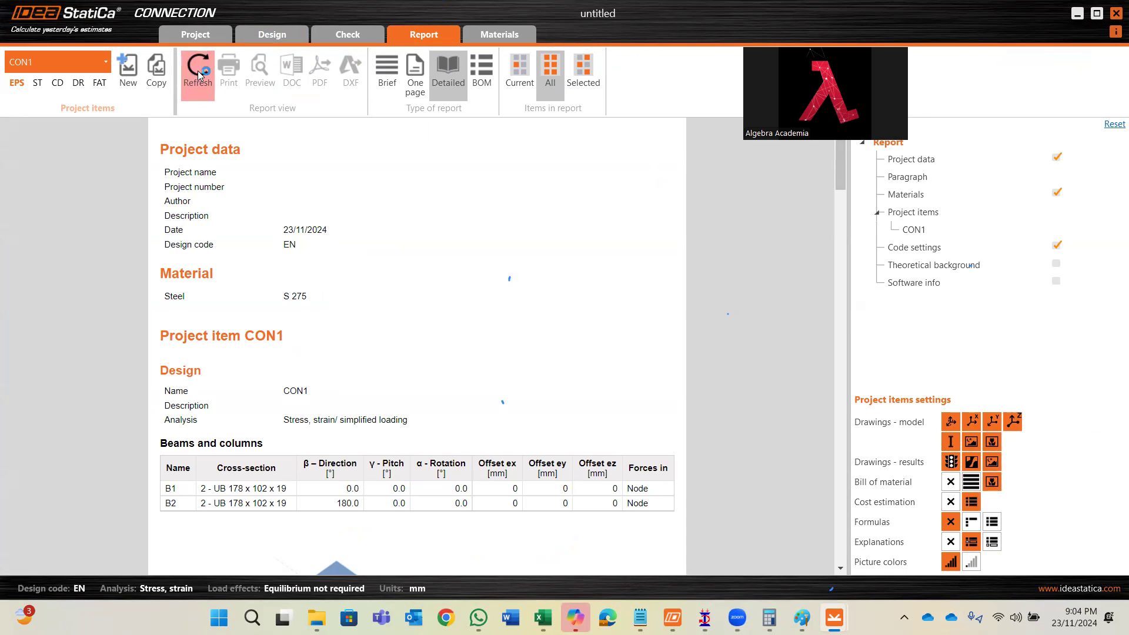
{"action": "left_click", "coordinate": [201, 76]}
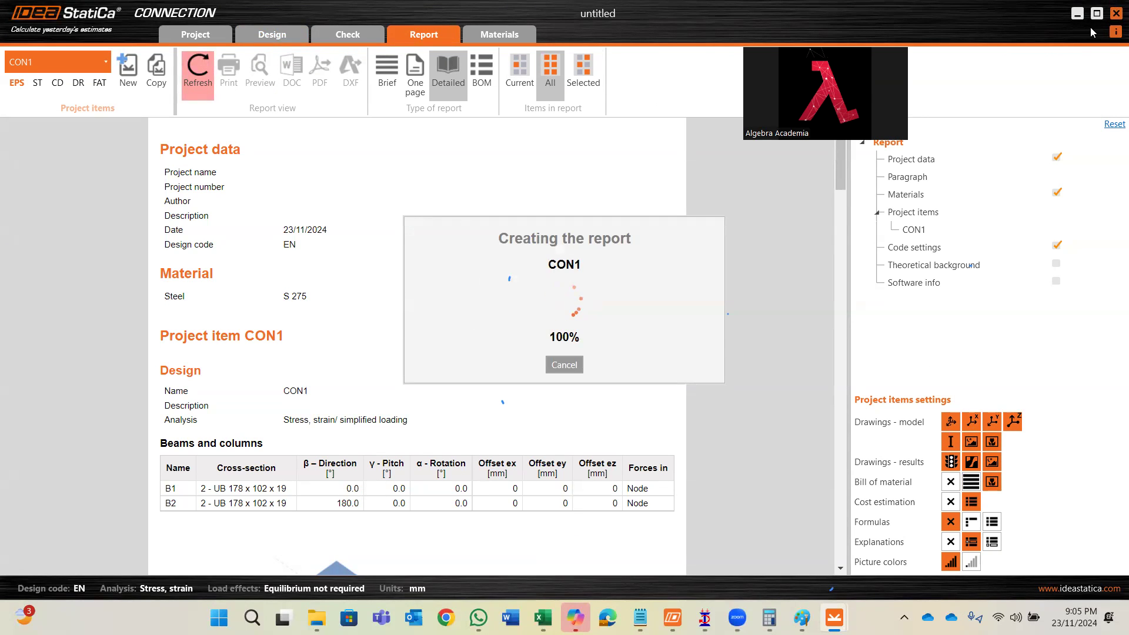
- Review the report's drawings, cross-sections, plate checks, stress plots, bolt checks and cost estimation
{"action": "scroll", "coordinate": [442, 353], "scroll_direction": "down", "scroll_amount": 15}
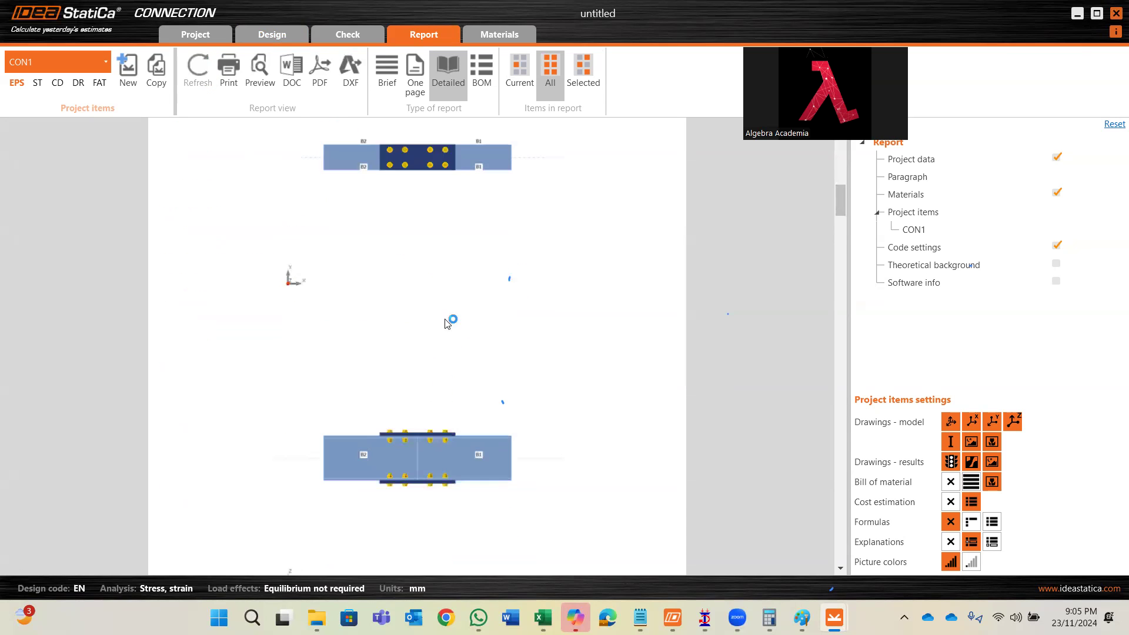
{"action": "scroll", "coordinate": [440, 309], "scroll_direction": "down", "scroll_amount": 8}
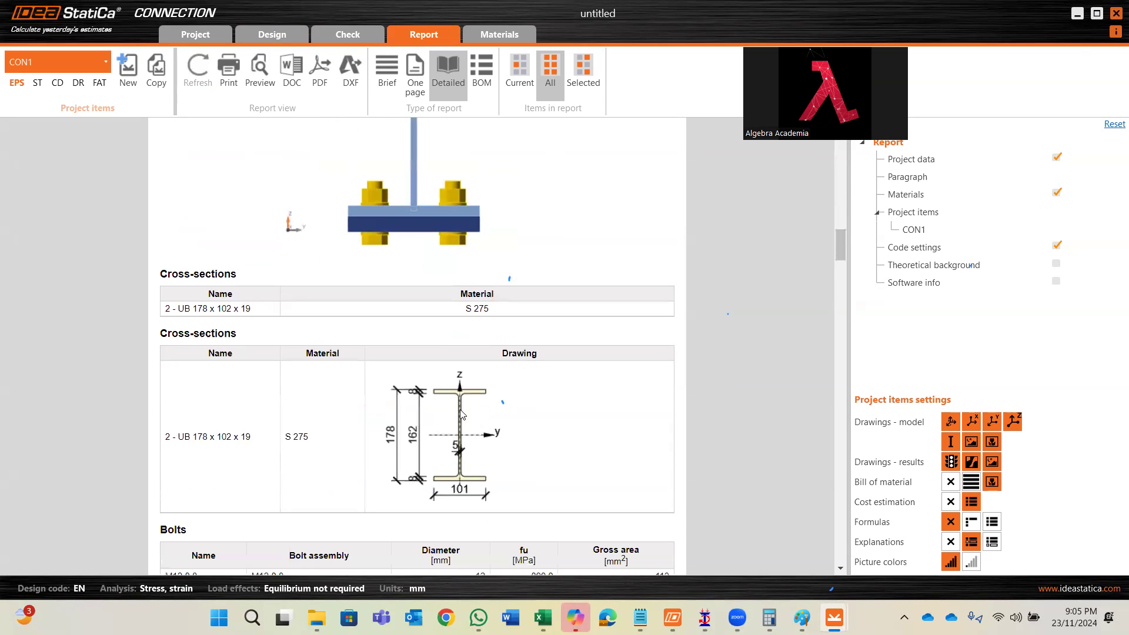
{"action": "scroll", "coordinate": [468, 382], "scroll_direction": "down", "scroll_amount": 10}
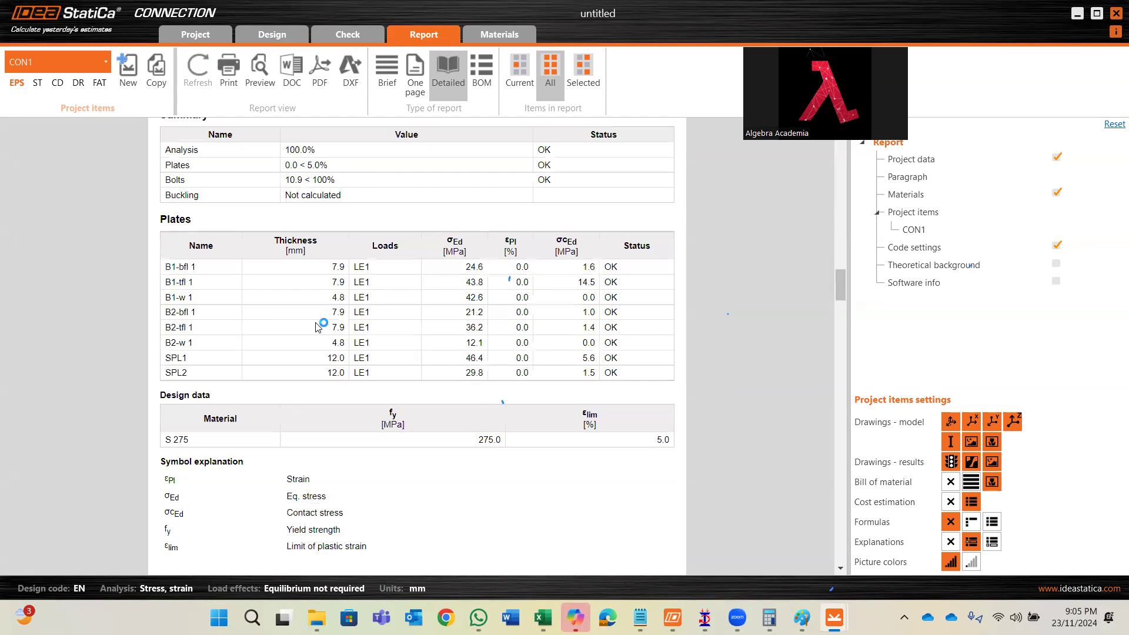
{"action": "scroll", "coordinate": [564, 317], "scroll_direction": "down", "scroll_amount": 12}
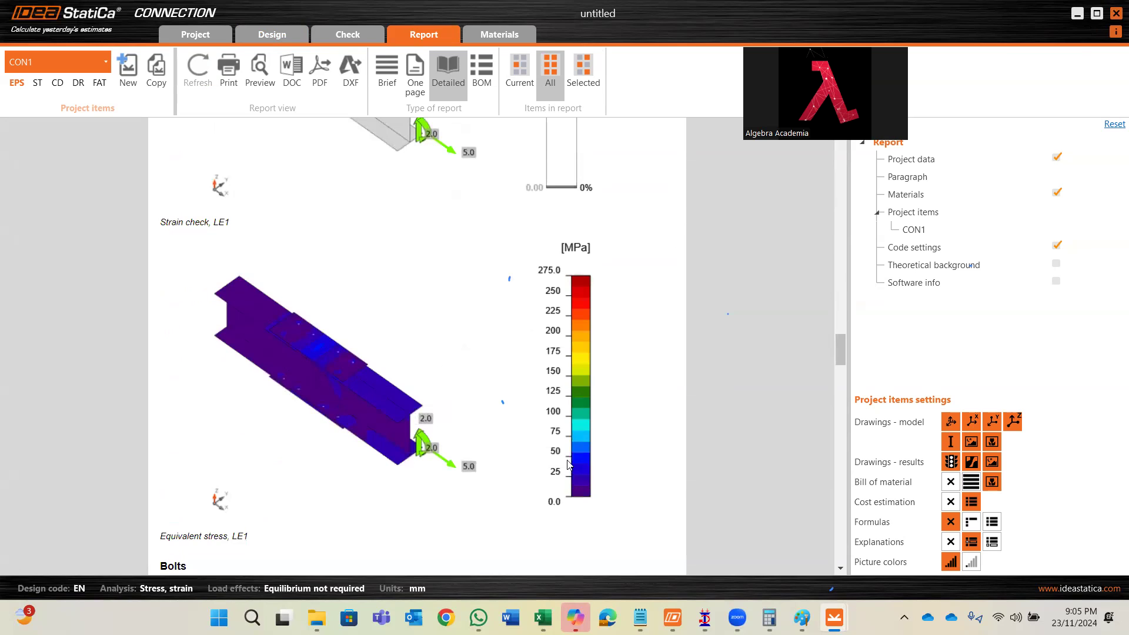
{"action": "scroll", "coordinate": [566, 466], "scroll_direction": "down", "scroll_amount": 2}
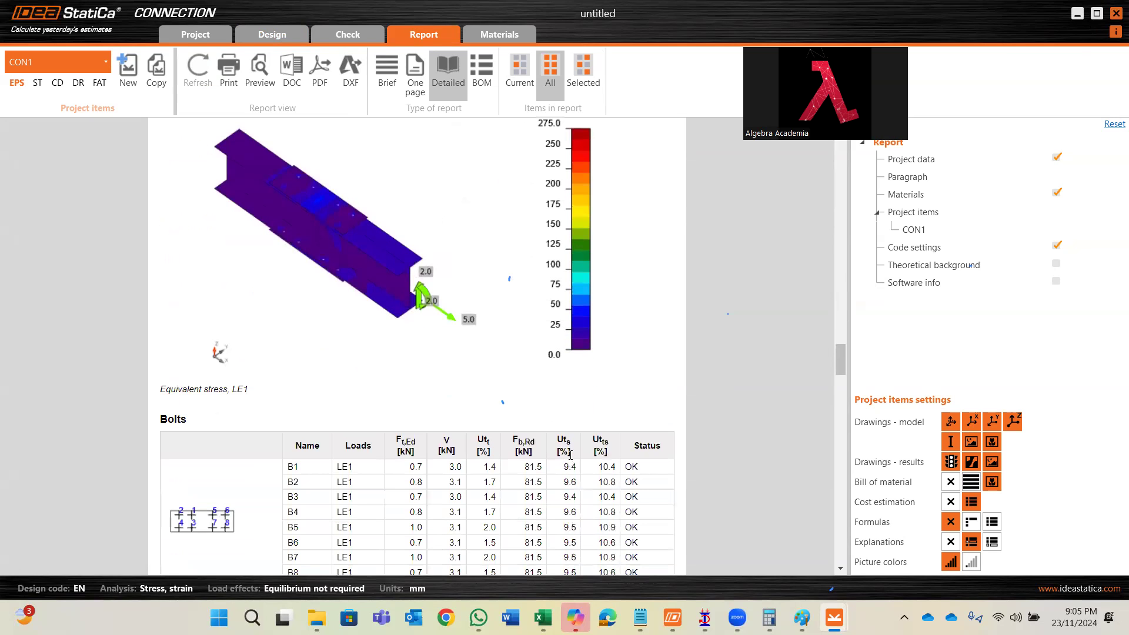
{"action": "scroll", "coordinate": [569, 462], "scroll_direction": "down", "scroll_amount": 3}
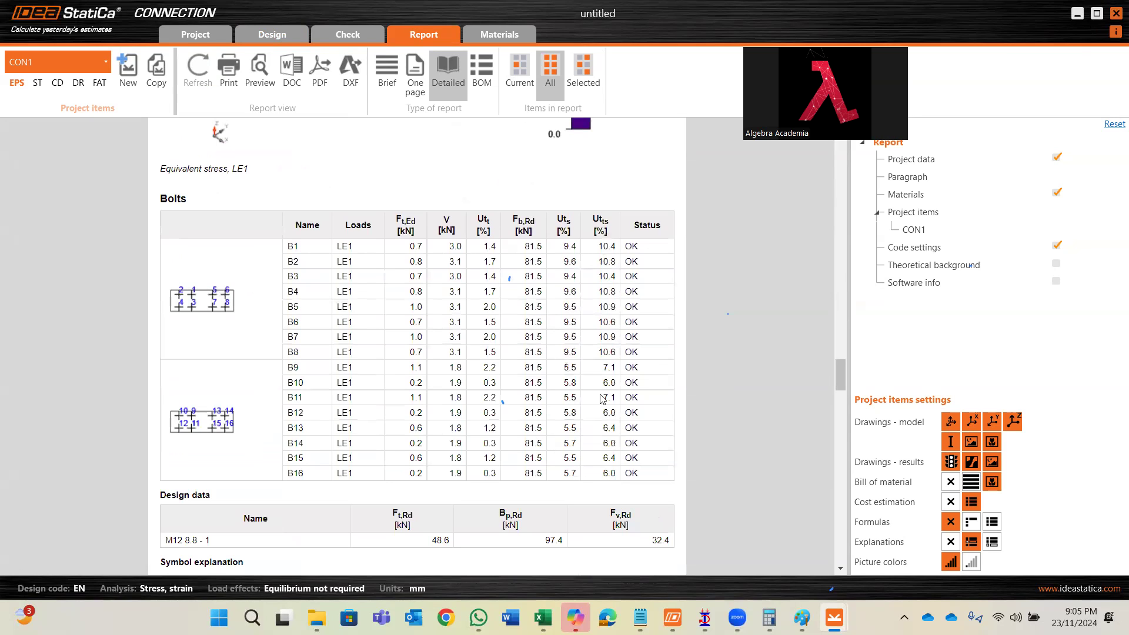
{"action": "scroll", "coordinate": [602, 424], "scroll_direction": "down", "scroll_amount": 1}
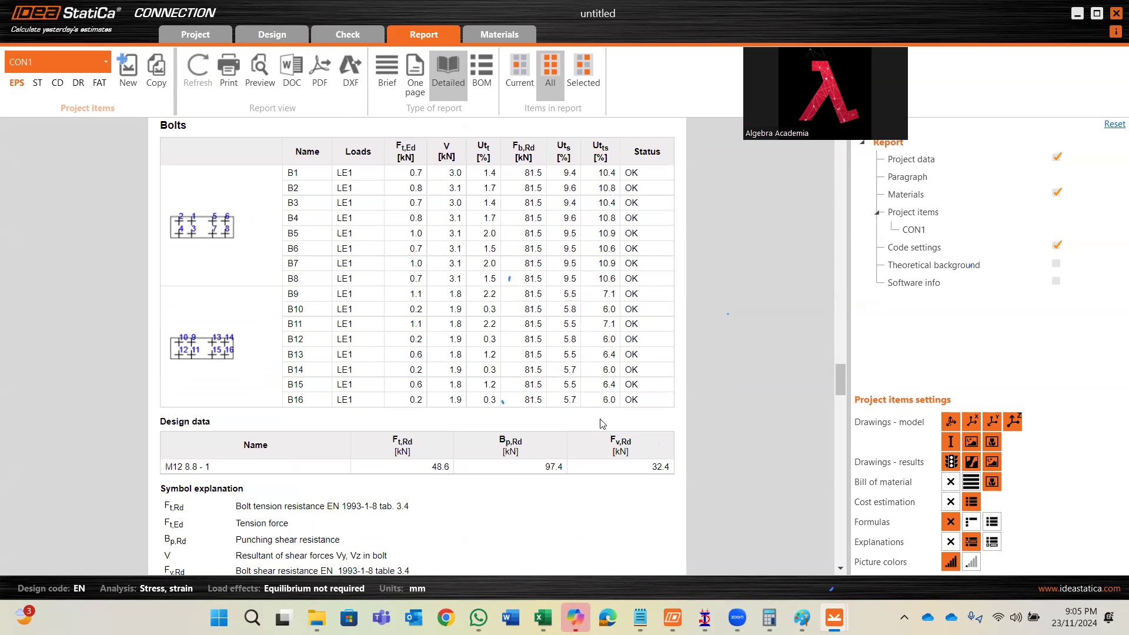
{"action": "scroll", "coordinate": [594, 400], "scroll_direction": "down", "scroll_amount": 6}
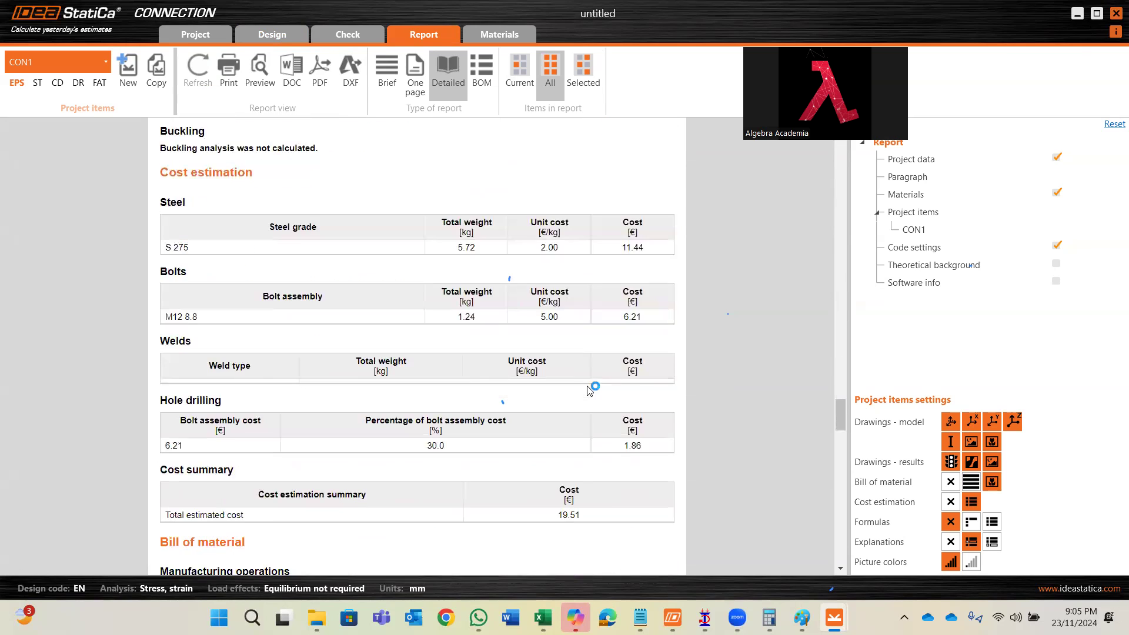
- Review the report's cost estimation, bill of material and dimensioned drawings of splice plates SPL1 and SPL2 and the beam flanges
{"action": "scroll", "coordinate": [585, 393], "scroll_direction": "down", "scroll_amount": 5}
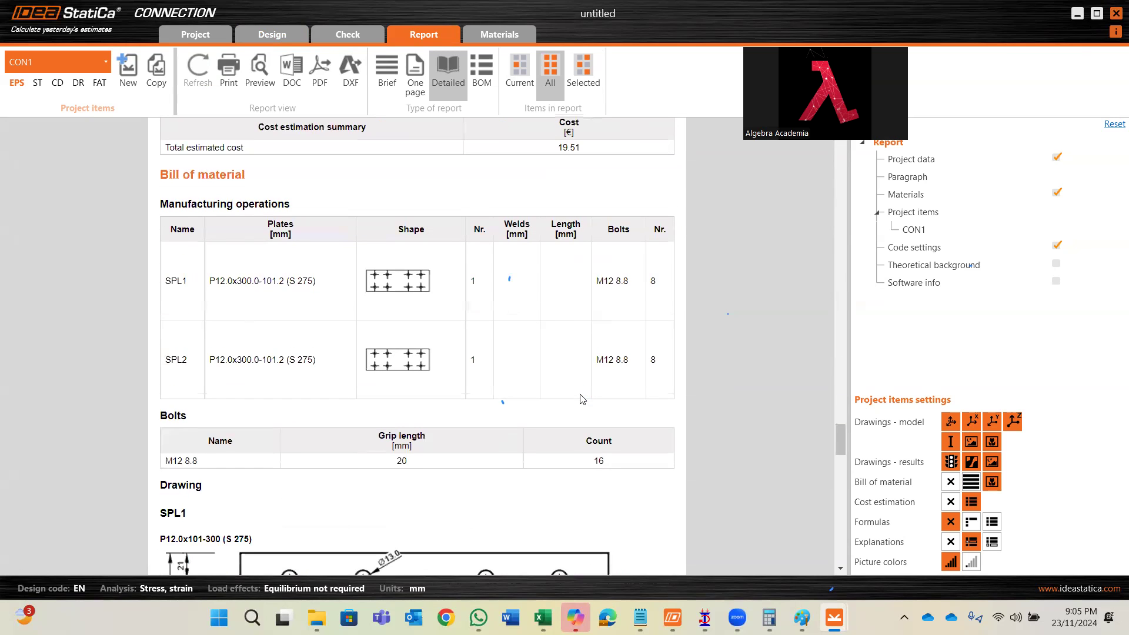
{"action": "scroll", "coordinate": [581, 395], "scroll_direction": "up", "scroll_amount": 3}
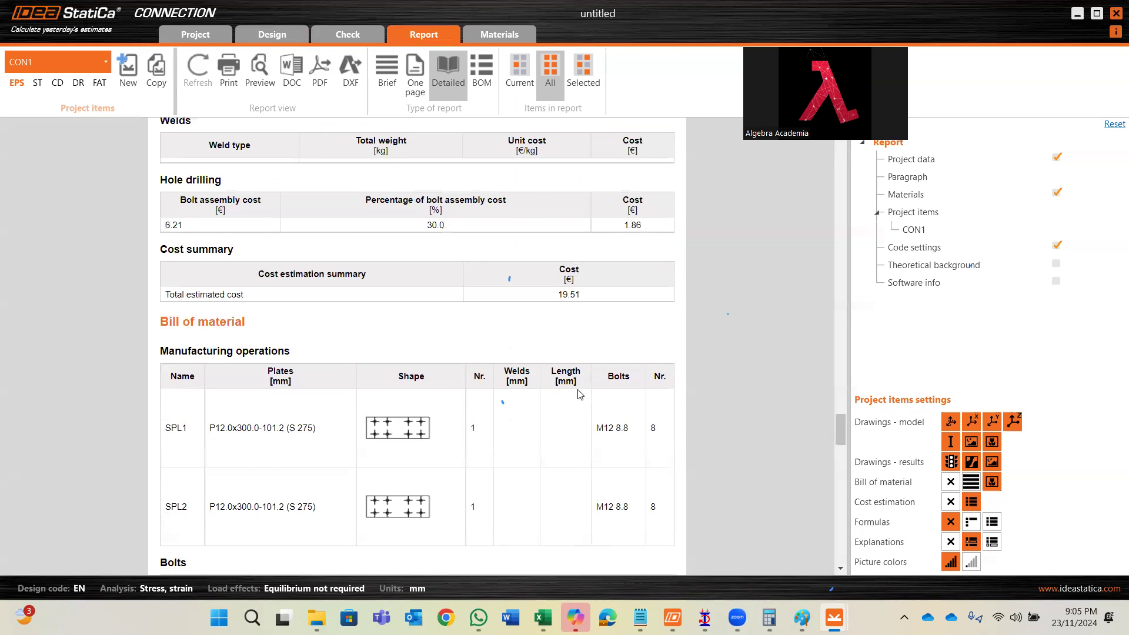
{"action": "scroll", "coordinate": [580, 390], "scroll_direction": "up", "scroll_amount": 1}
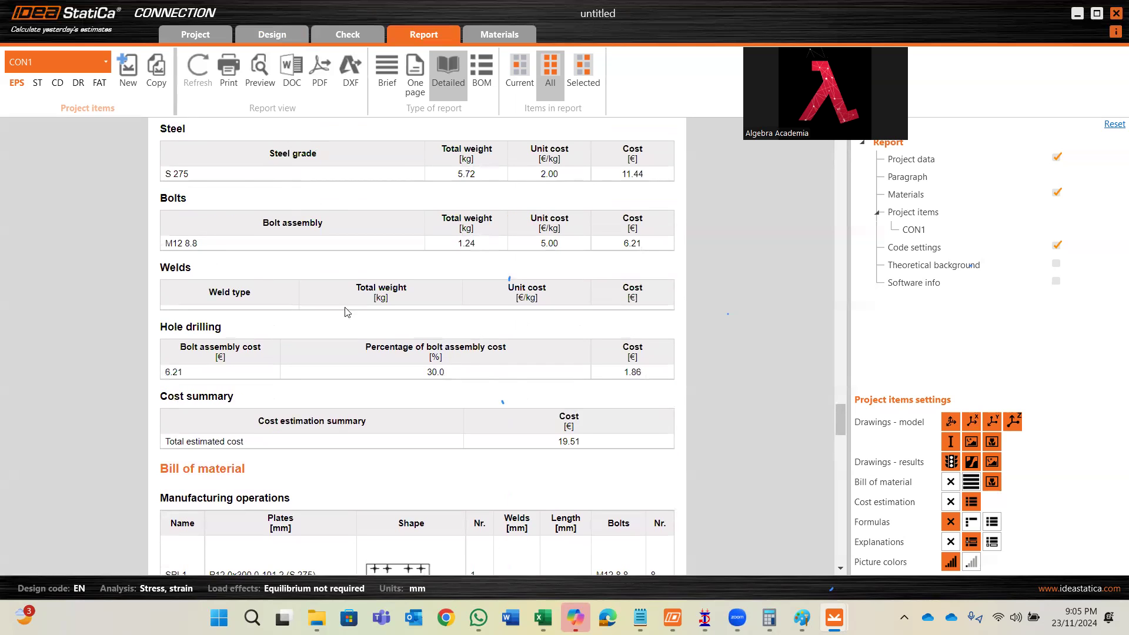
{"action": "scroll", "coordinate": [451, 317], "scroll_direction": "down", "scroll_amount": 8}
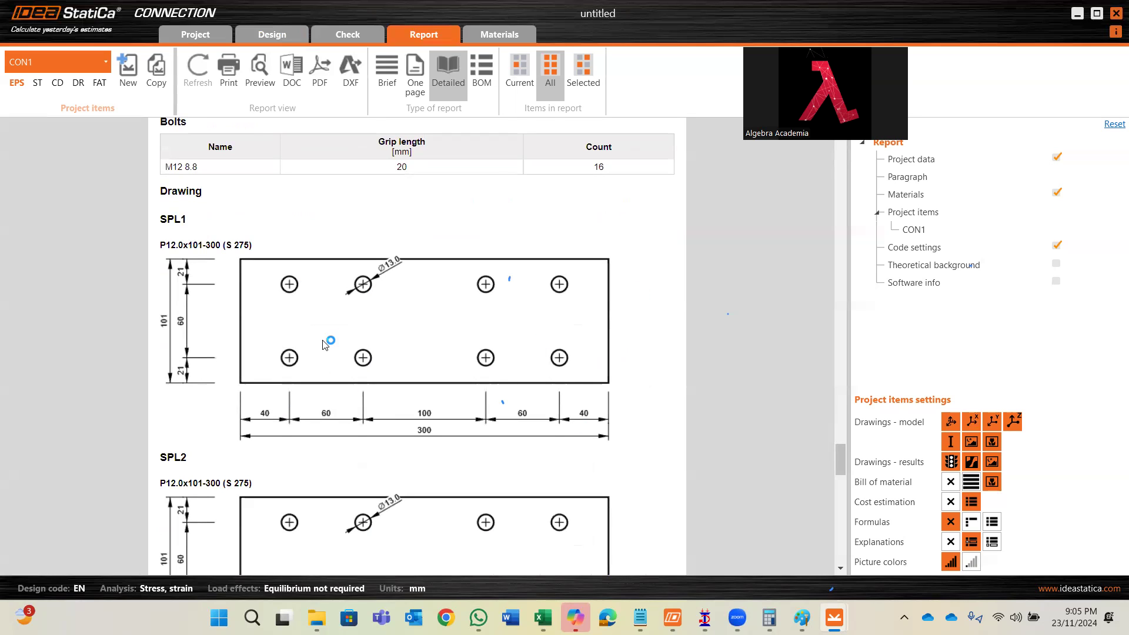
{"action": "scroll", "coordinate": [337, 349], "scroll_direction": "down", "scroll_amount": 2}
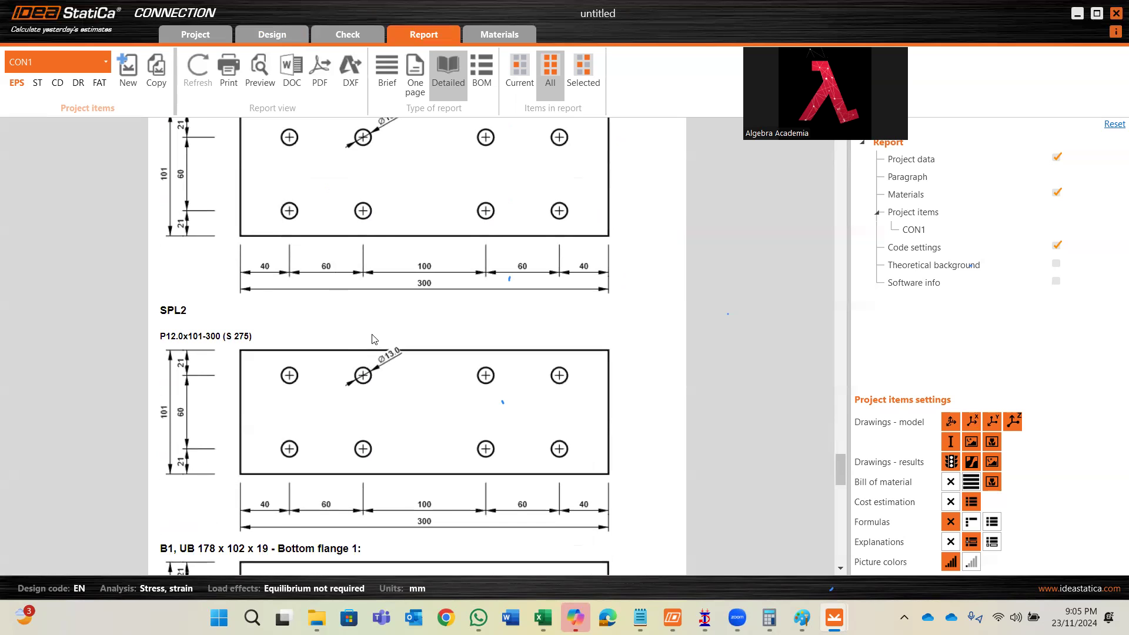
{"action": "scroll", "coordinate": [377, 288], "scroll_direction": "up", "scroll_amount": 1}
{"action": "scroll", "coordinate": [330, 352], "scroll_direction": "down", "scroll_amount": 1}
{"action": "scroll", "coordinate": [327, 359], "scroll_direction": "down", "scroll_amount": 3}
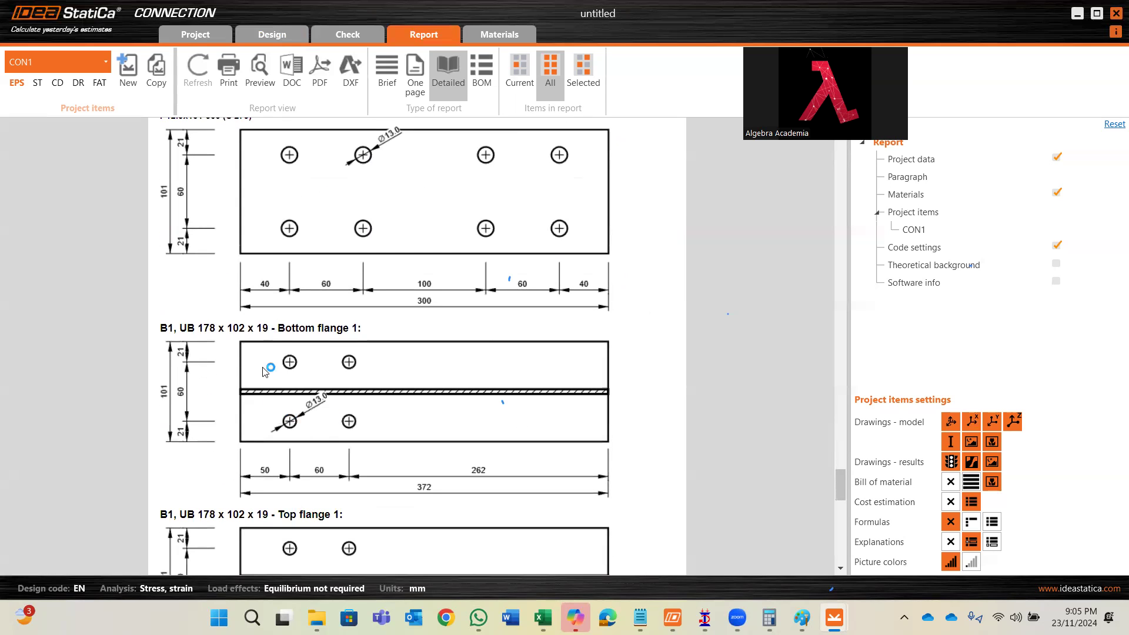
{"action": "scroll", "coordinate": [264, 372], "scroll_direction": "down", "scroll_amount": 1}
{"action": "scroll", "coordinate": [291, 379], "scroll_direction": "down", "scroll_amount": 2}
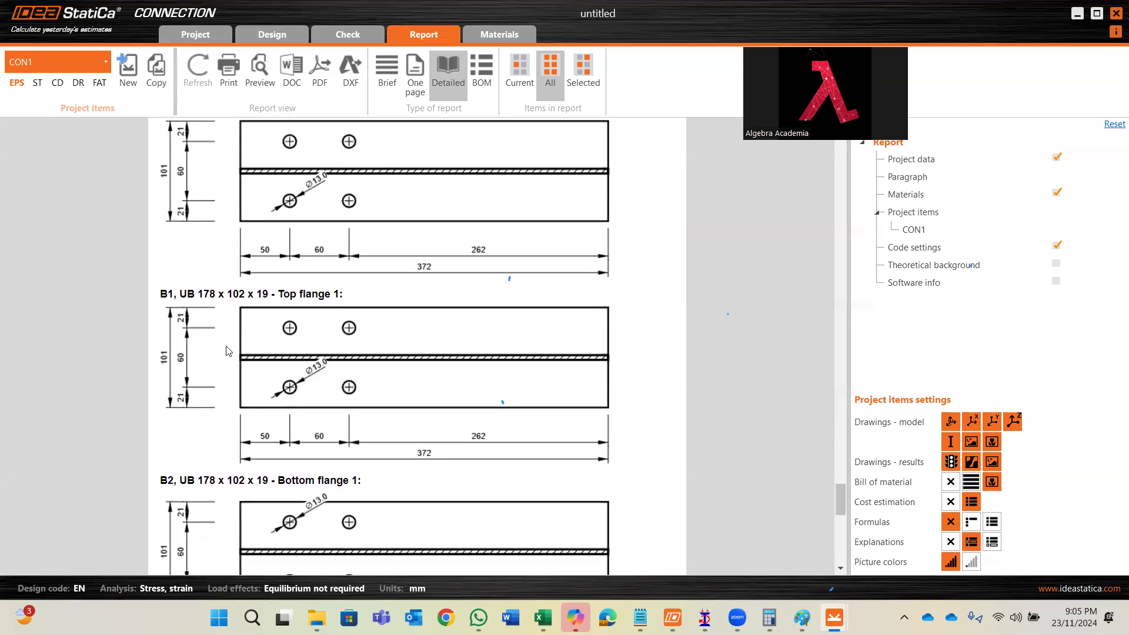
- Review the report's code settings, then return to the bolt check table and the equivalent stress plot
{"action": "scroll", "coordinate": [376, 478], "scroll_direction": "down", "scroll_amount": 10}
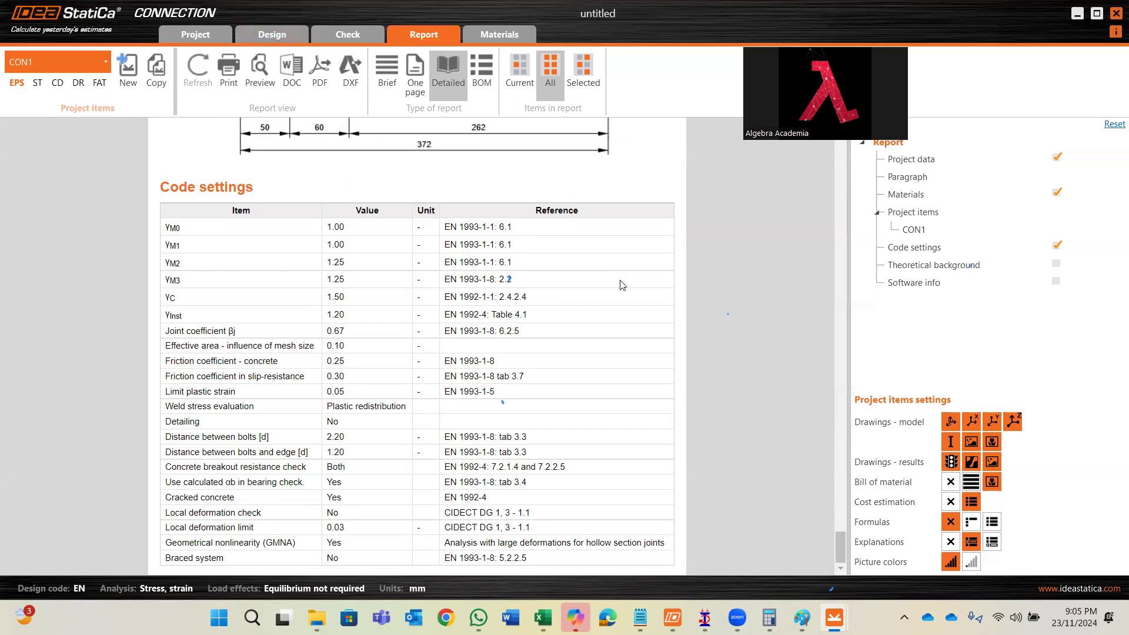
{"action": "scroll", "coordinate": [430, 275], "scroll_direction": "up", "scroll_amount": 20}
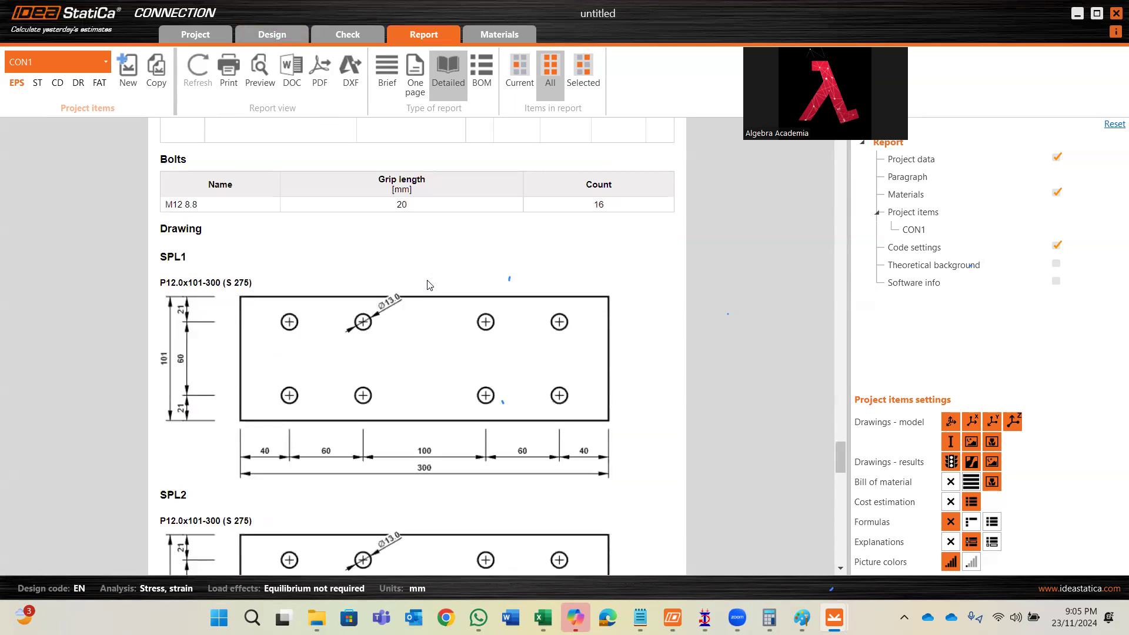
{"action": "scroll", "coordinate": [430, 286], "scroll_direction": "up", "scroll_amount": 8}
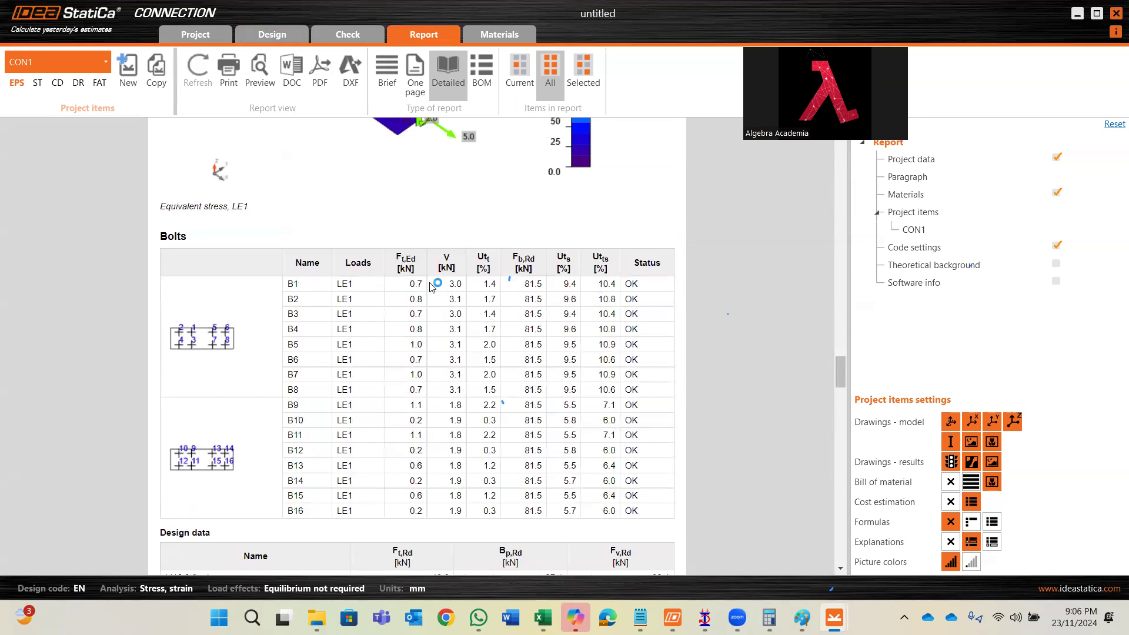
{"action": "scroll", "coordinate": [433, 285], "scroll_direction": "up", "scroll_amount": 5}
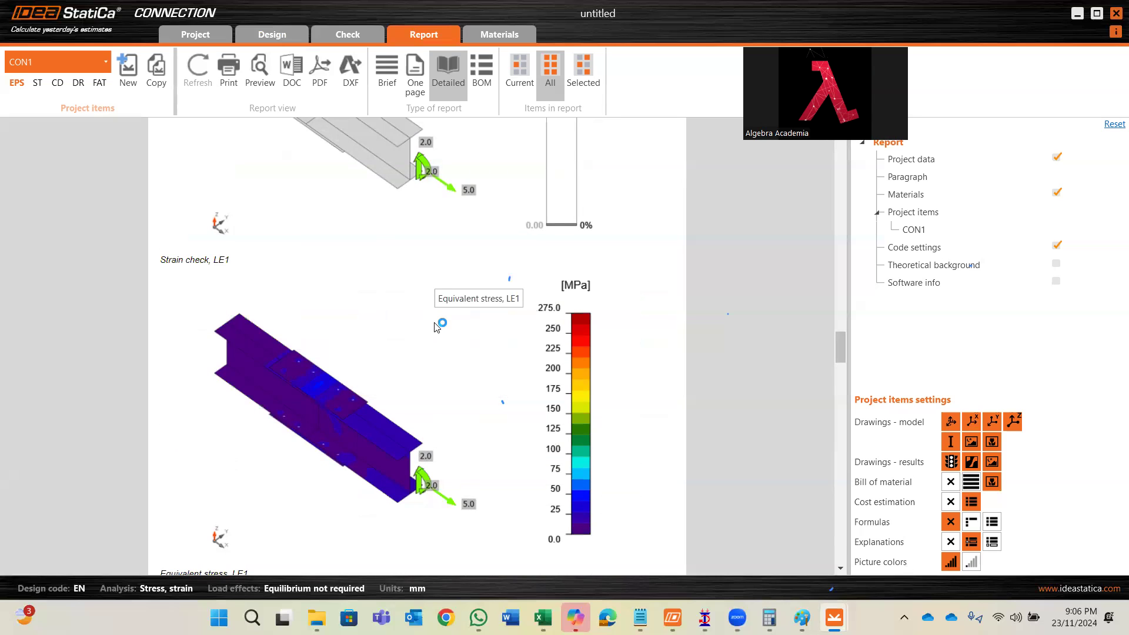
- Return to the splice design, switch to STAAD.Pro and open the shear and bending results of column 23
{"action": "left_click", "coordinate": [263, 37]}
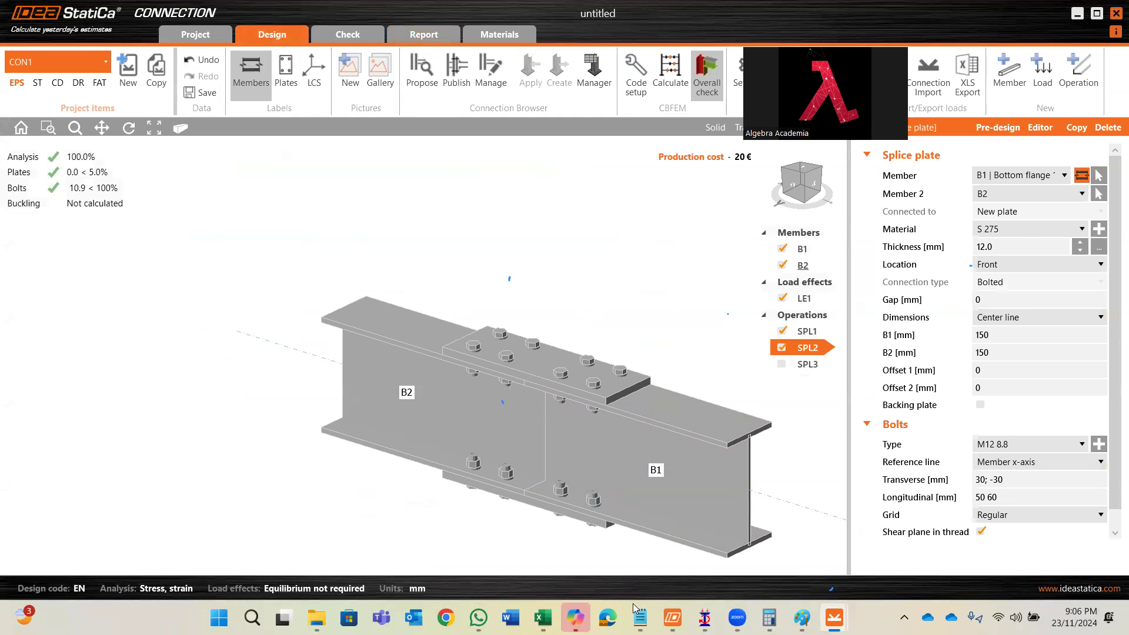
{"action": "mouse_move", "coordinate": [685, 601]}
{"action": "left_click", "coordinate": [664, 574]}
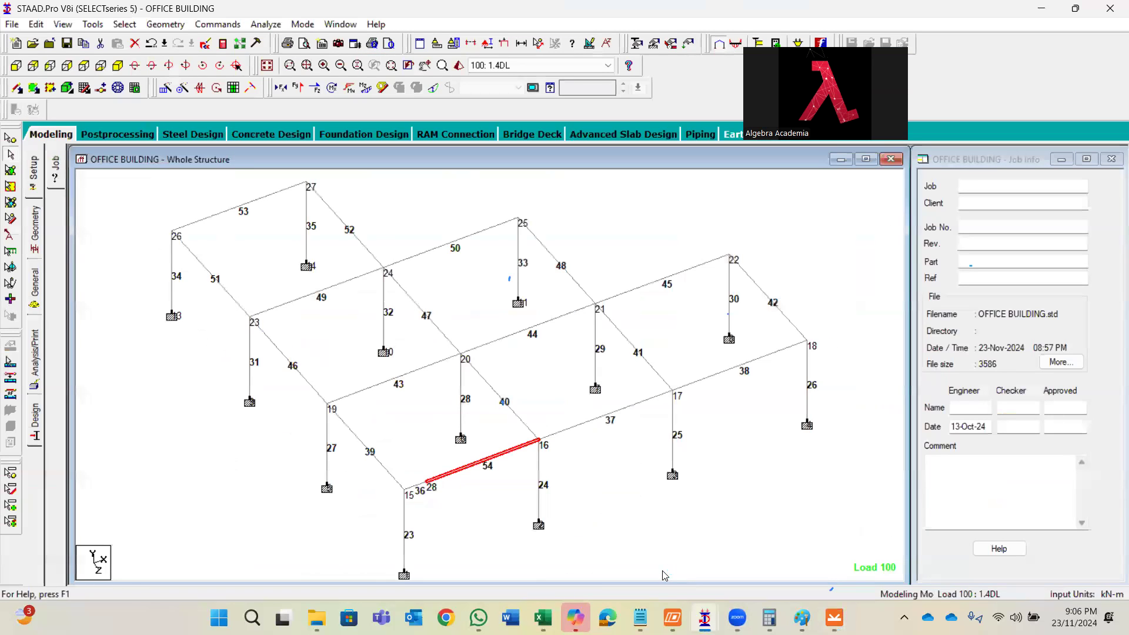
{"action": "scroll", "coordinate": [422, 527], "scroll_direction": "down", "scroll_amount": 1}
{"action": "scroll", "coordinate": [411, 529], "scroll_direction": "up", "scroll_amount": 2}
{"action": "left_click", "coordinate": [425, 66]}
{"action": "left_click_drag", "start_coordinate": [378, 557], "coordinate": [404, 376]}
{"action": "scroll", "coordinate": [432, 393], "scroll_direction": "up", "scroll_amount": 2}
{"action": "key", "text": "Escape"}
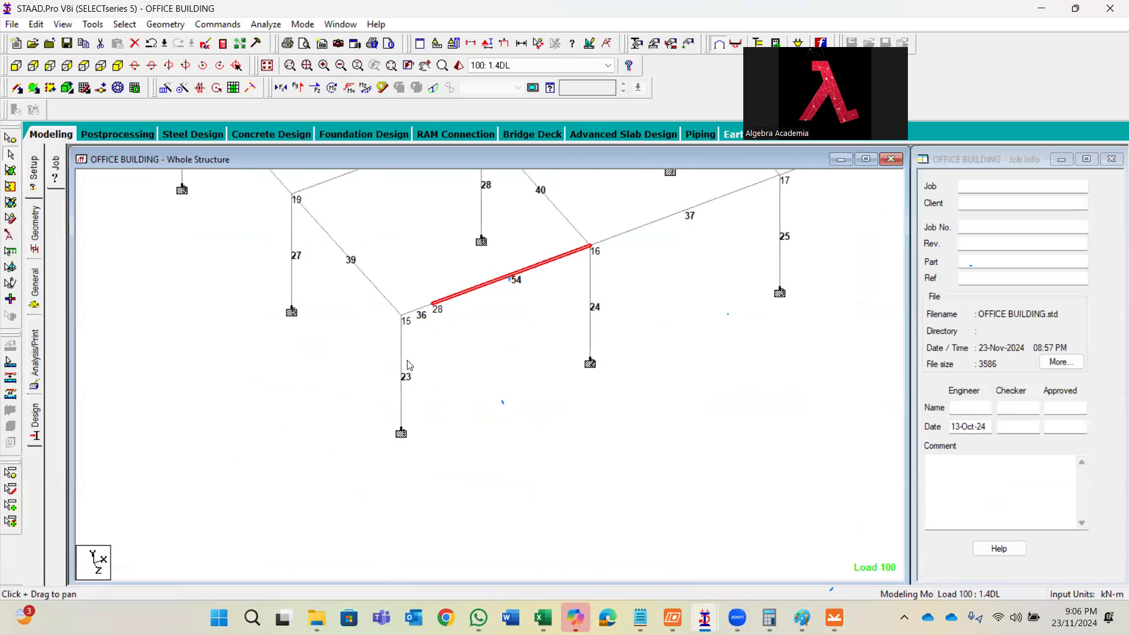
{"action": "double_click", "coordinate": [404, 365]}
{"action": "left_click", "coordinate": [536, 159]}
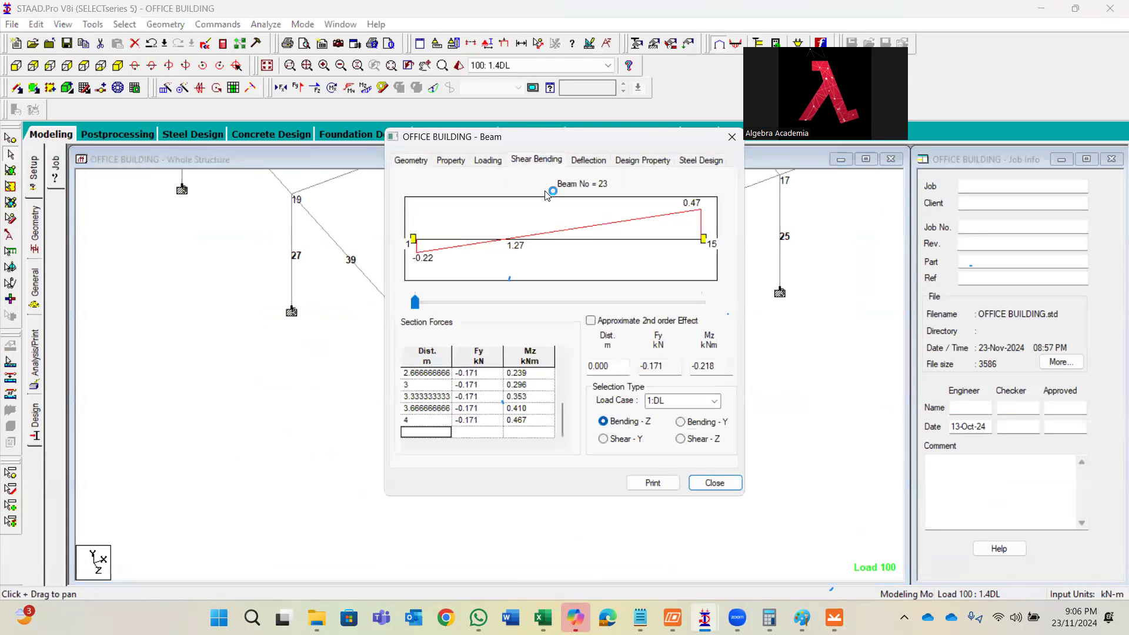
- Examine column 23's bending diagram for the load combinations from 100:1.4DL up to 109:1.2DL+1.6W
{"action": "left_click", "coordinate": [715, 402]}
{"action": "left_click", "coordinate": [687, 202]}
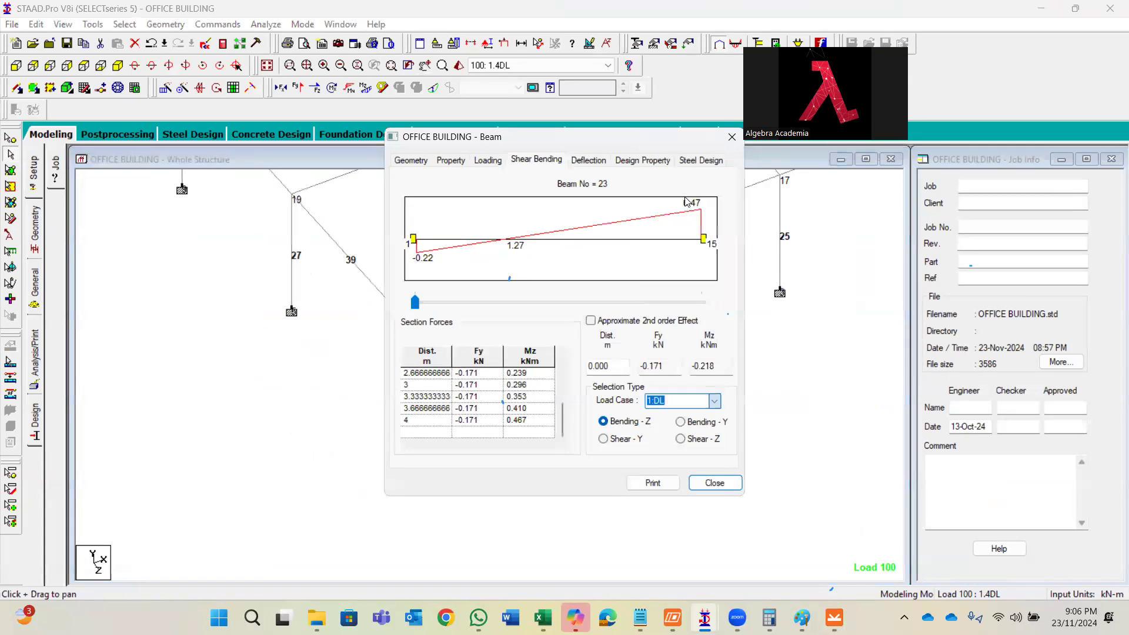
{"action": "left_click", "coordinate": [715, 402]}
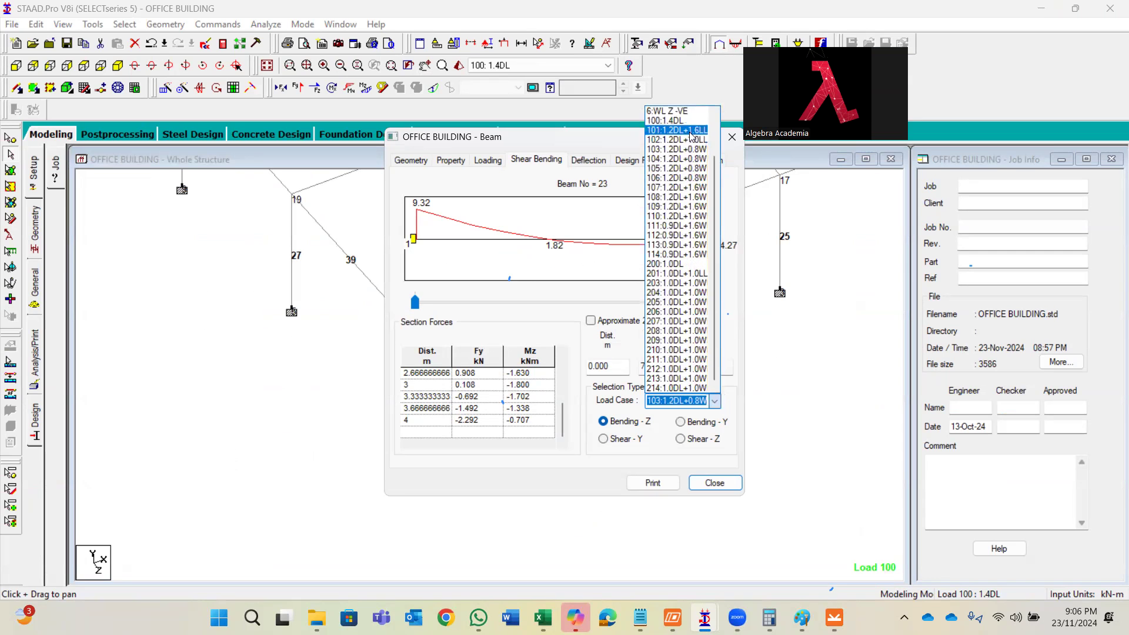
{"action": "left_click", "coordinate": [677, 116]}
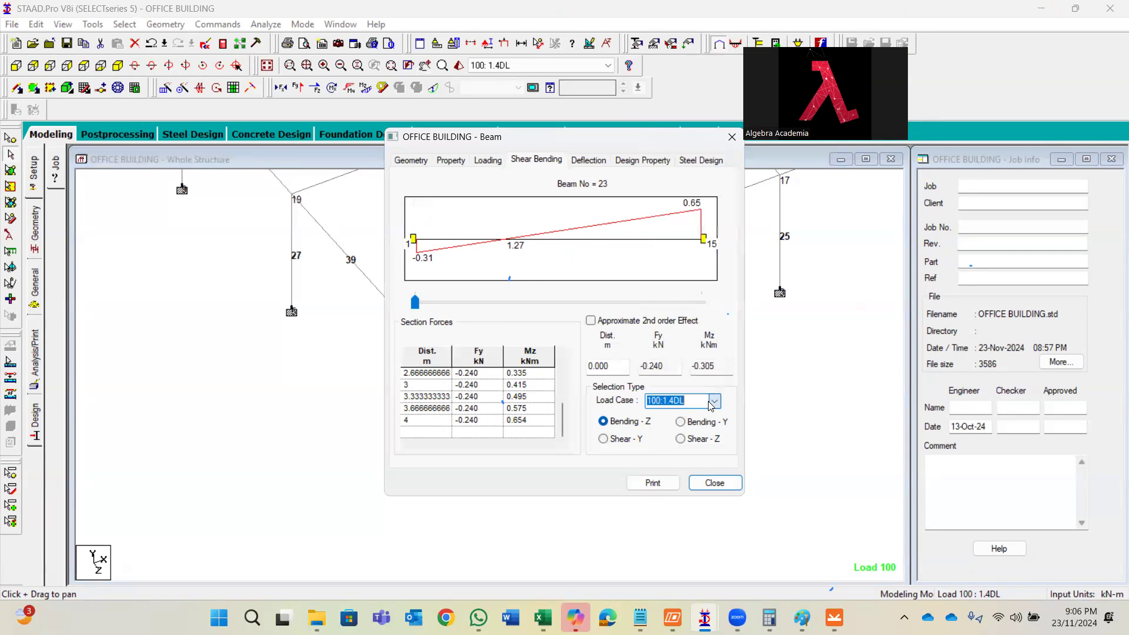
{"action": "scroll", "coordinate": [711, 406], "scroll_direction": "down", "scroll_amount": 3}
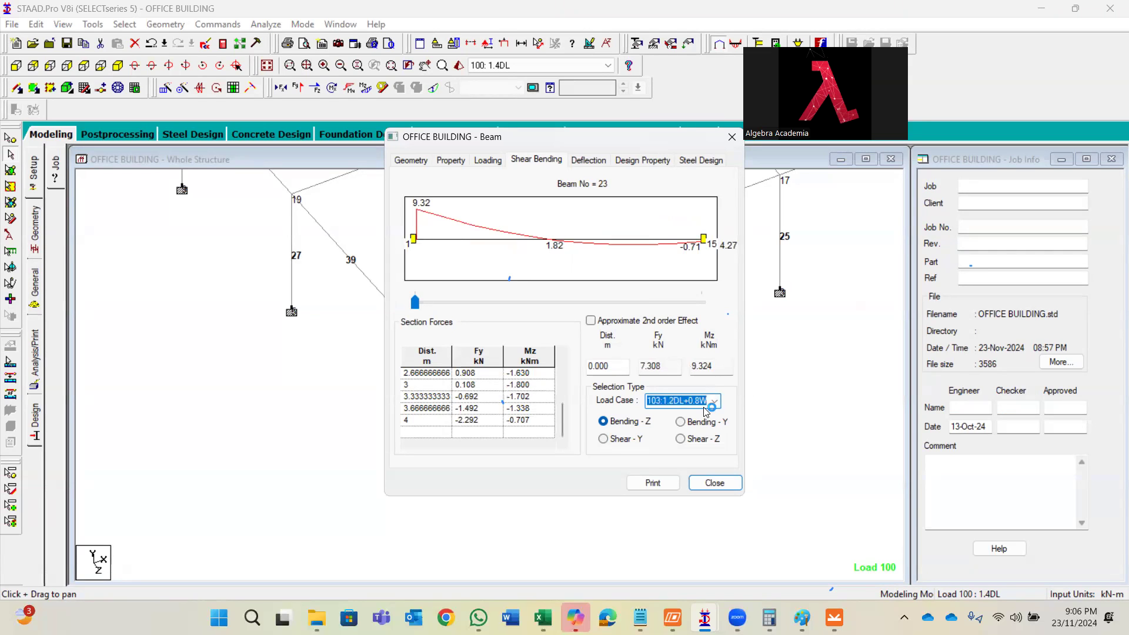
{"action": "scroll", "coordinate": [705, 409], "scroll_direction": "down", "scroll_amount": 1}
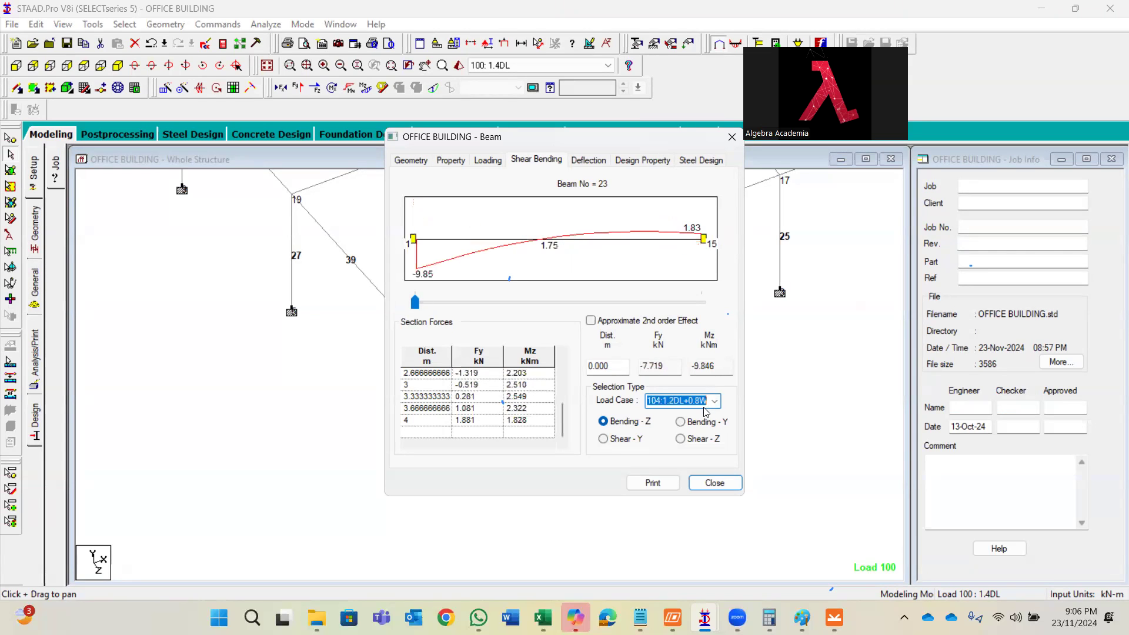
{"action": "scroll", "coordinate": [707, 412], "scroll_direction": "down", "scroll_amount": 1}
{"action": "scroll", "coordinate": [707, 412], "scroll_direction": "down", "scroll_amount": 3}
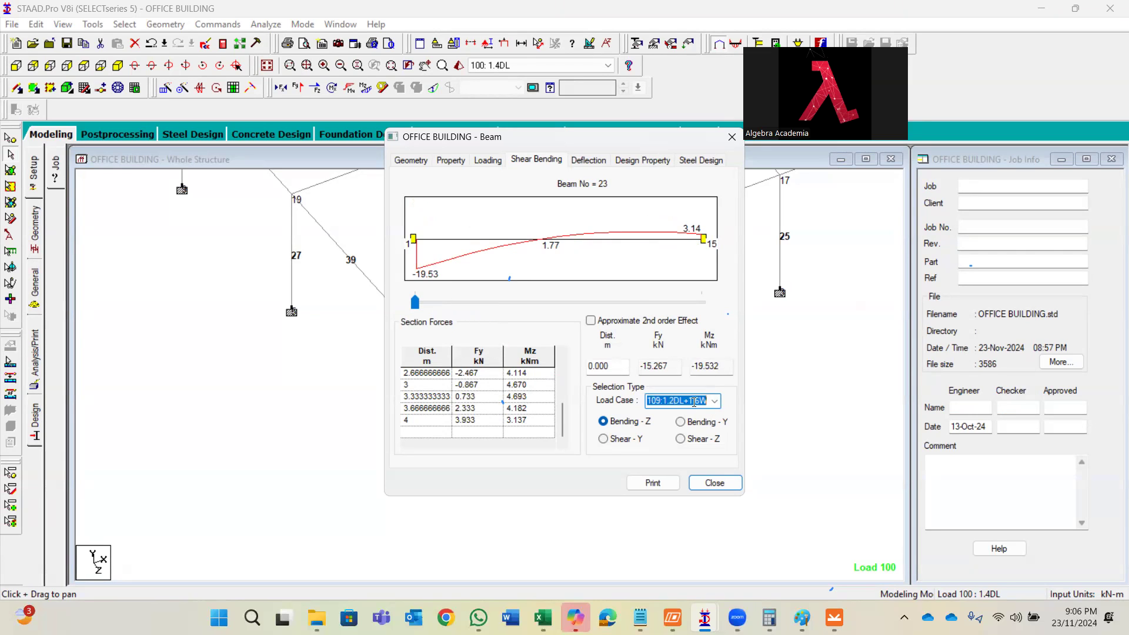
- Compare column 23's bending under the combinations up to 204:1.0DL+1.0W and go back to 110:1.2DL+1.6W
{"action": "scroll", "coordinate": [694, 402], "scroll_direction": "down", "scroll_amount": 2}
{"action": "scroll", "coordinate": [693, 404], "scroll_direction": "down", "scroll_amount": 1}
{"action": "scroll", "coordinate": [693, 404], "scroll_direction": "down", "scroll_amount": 1}
{"action": "scroll", "coordinate": [693, 405], "scroll_direction": "down", "scroll_amount": 2}
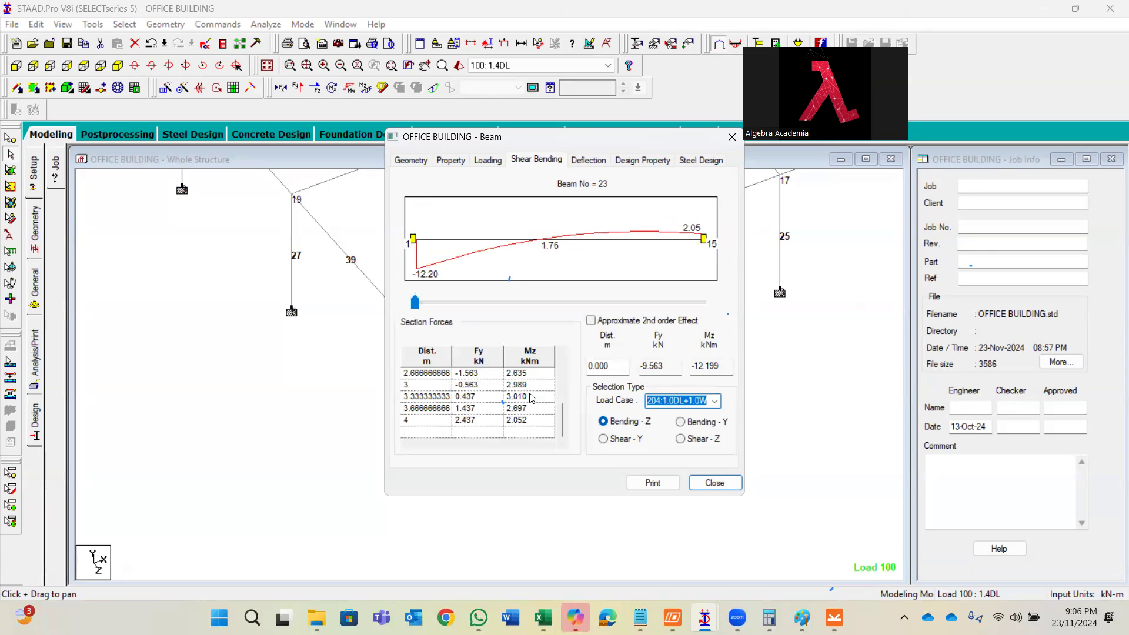
{"action": "scroll", "coordinate": [708, 402], "scroll_direction": "up", "scroll_amount": 3}
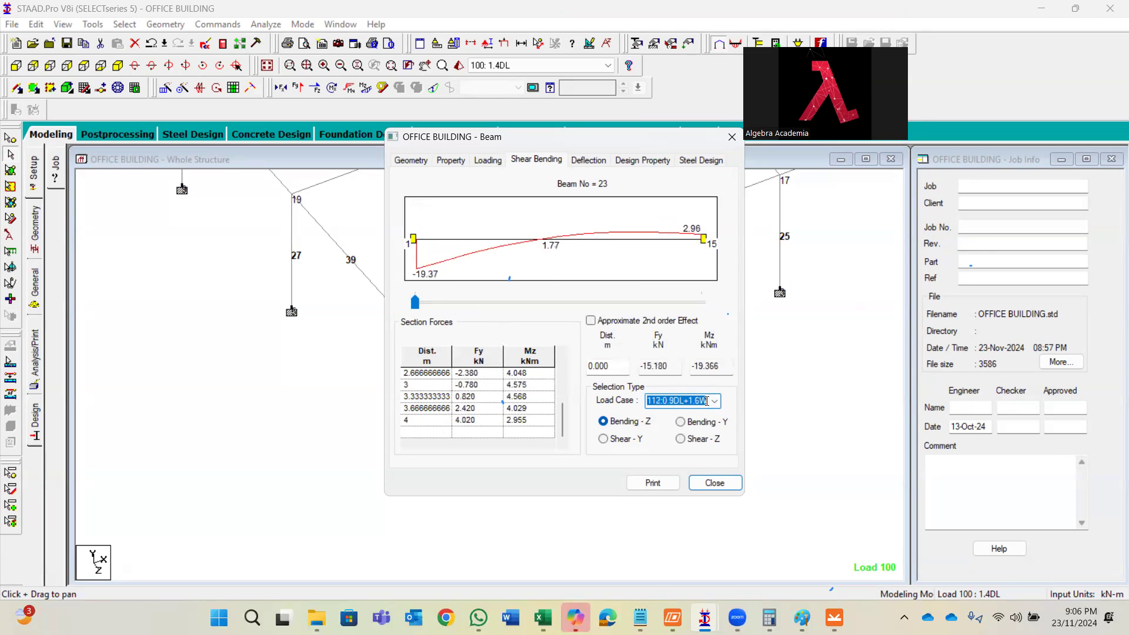
{"action": "scroll", "coordinate": [708, 401], "scroll_direction": "up", "scroll_amount": 2}
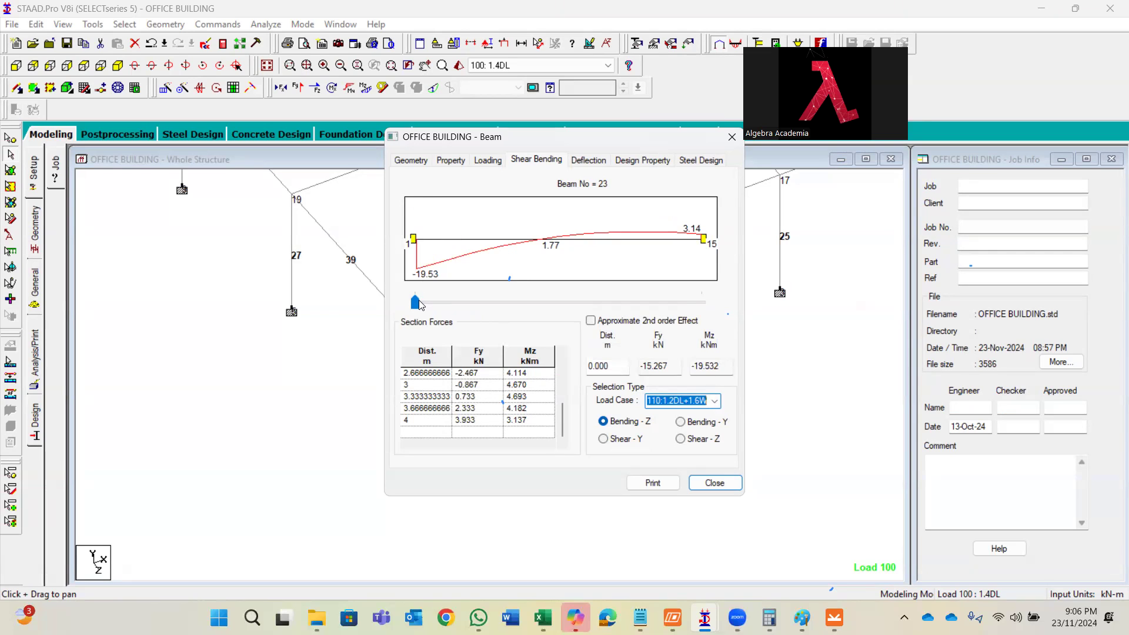
- Read column 23's section forces at 1.824 m and 1.252 m along its length, and close the beam results
{"action": "left_click_drag", "start_coordinate": [416, 303], "coordinate": [543, 305]}
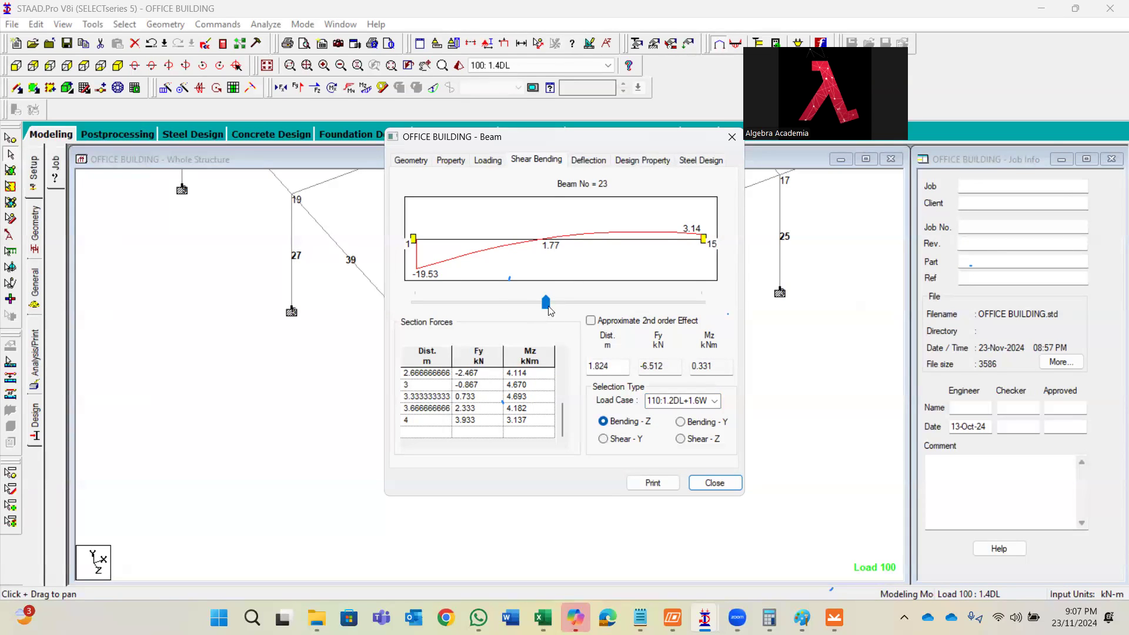
{"action": "left_click_drag", "start_coordinate": [547, 303], "coordinate": [546, 308]}
{"action": "left_click_drag", "start_coordinate": [542, 303], "coordinate": [505, 302]}
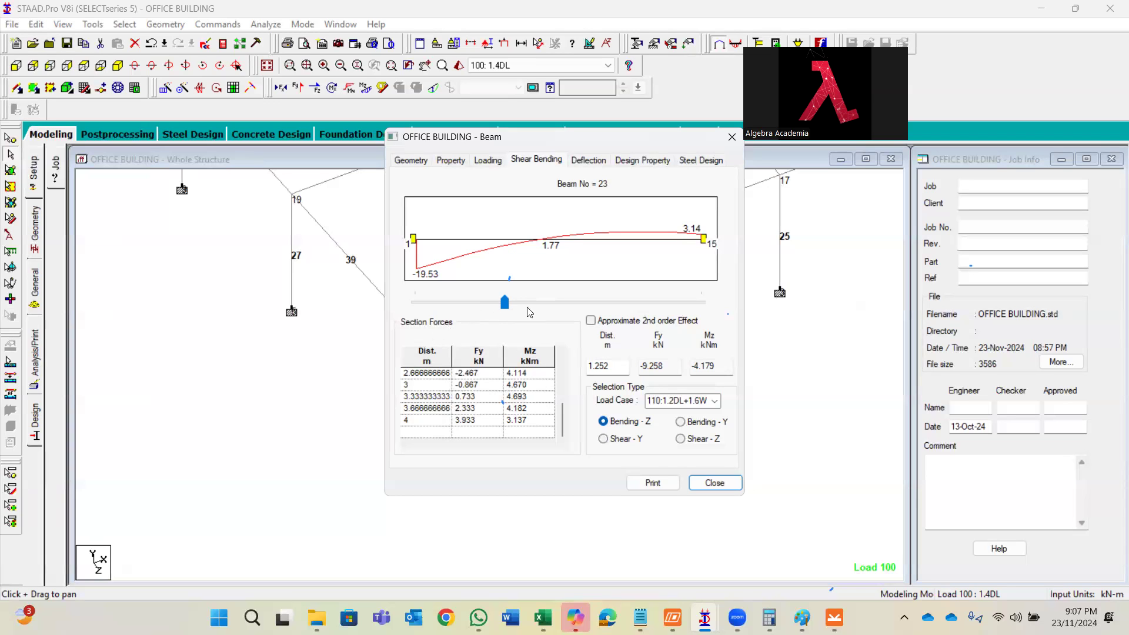
{"action": "left_click", "coordinate": [733, 137]}
- Reopen column 23's shear and bending results and show load case 109:1.2DL+1.6W
{"action": "left_click", "coordinate": [415, 413]}
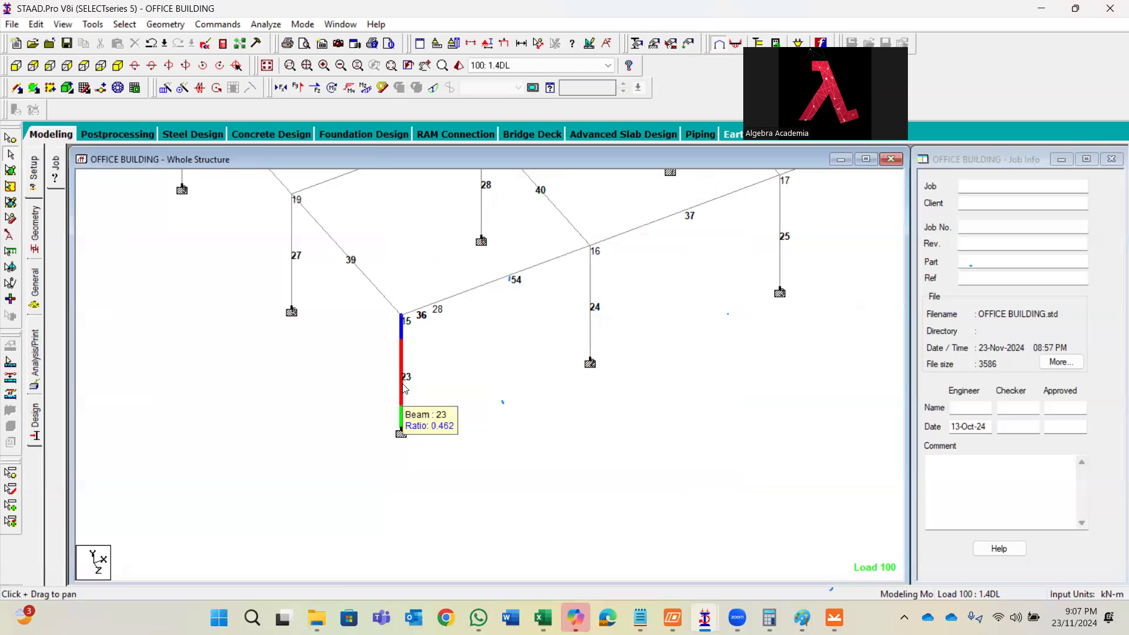
{"action": "left_click", "coordinate": [404, 388]}
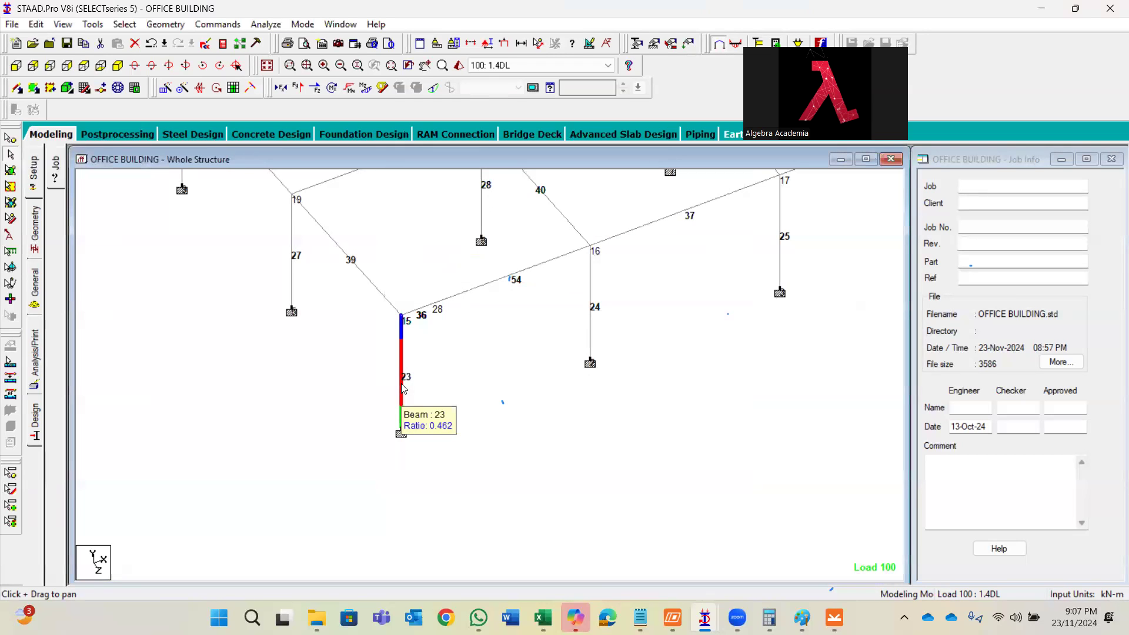
{"action": "left_click", "coordinate": [405, 361]}
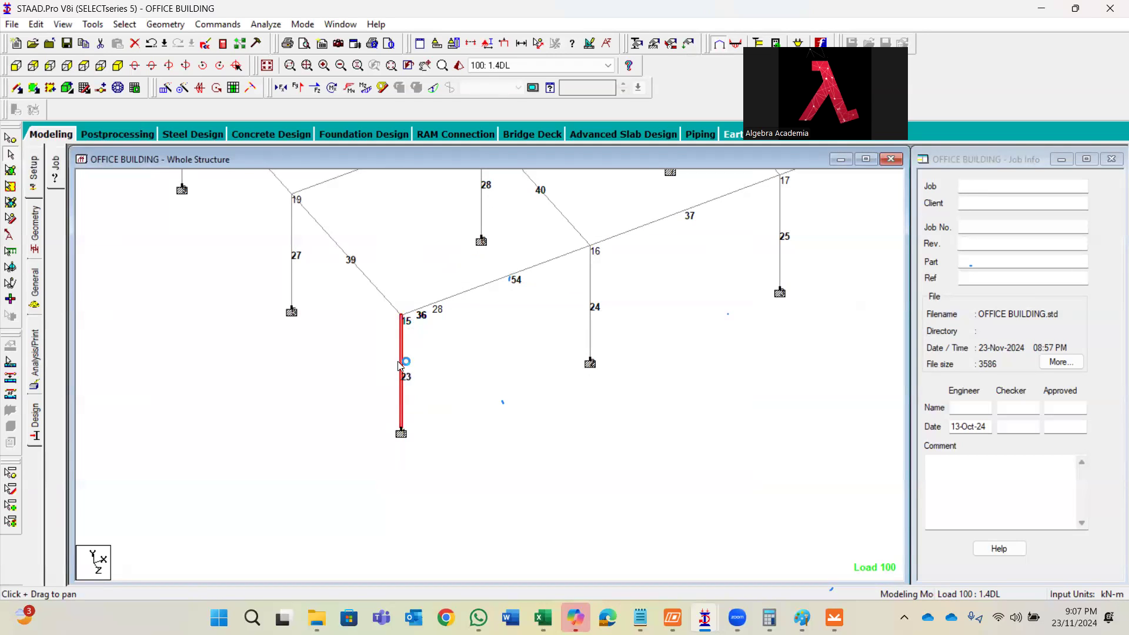
{"action": "double_click", "coordinate": [400, 365]}
{"action": "left_click", "coordinate": [531, 162]}
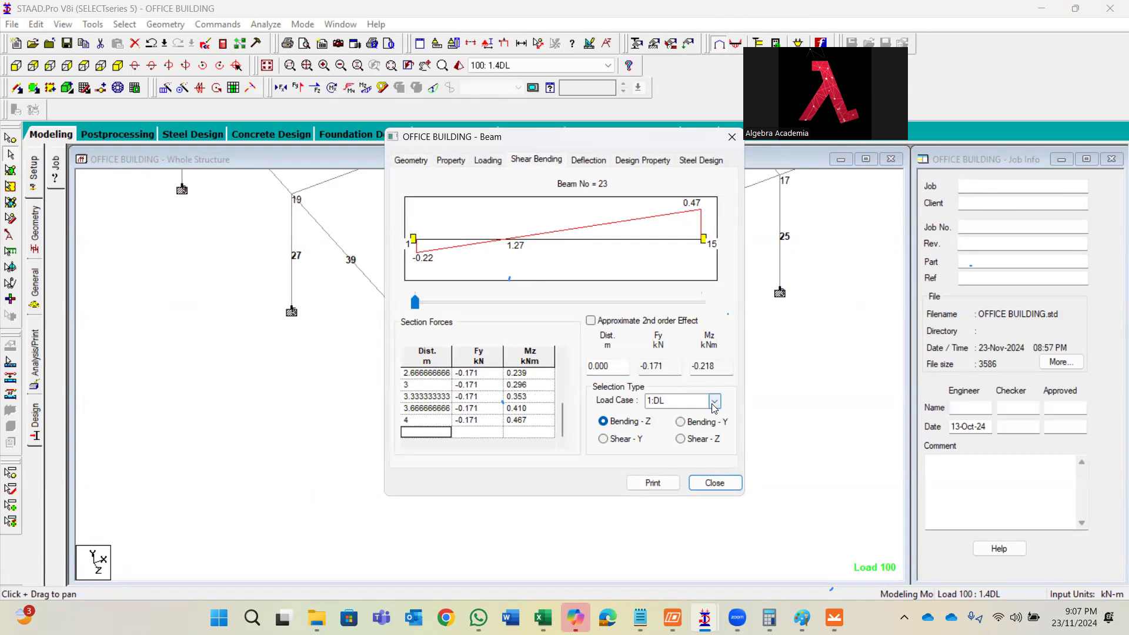
{"action": "left_click", "coordinate": [714, 401]}
{"action": "left_click", "coordinate": [647, 276]}
{"action": "scroll", "coordinate": [682, 400], "scroll_direction": "down", "scroll_amount": 1}
{"action": "scroll", "coordinate": [681, 400], "scroll_direction": "down", "scroll_amount": 3}
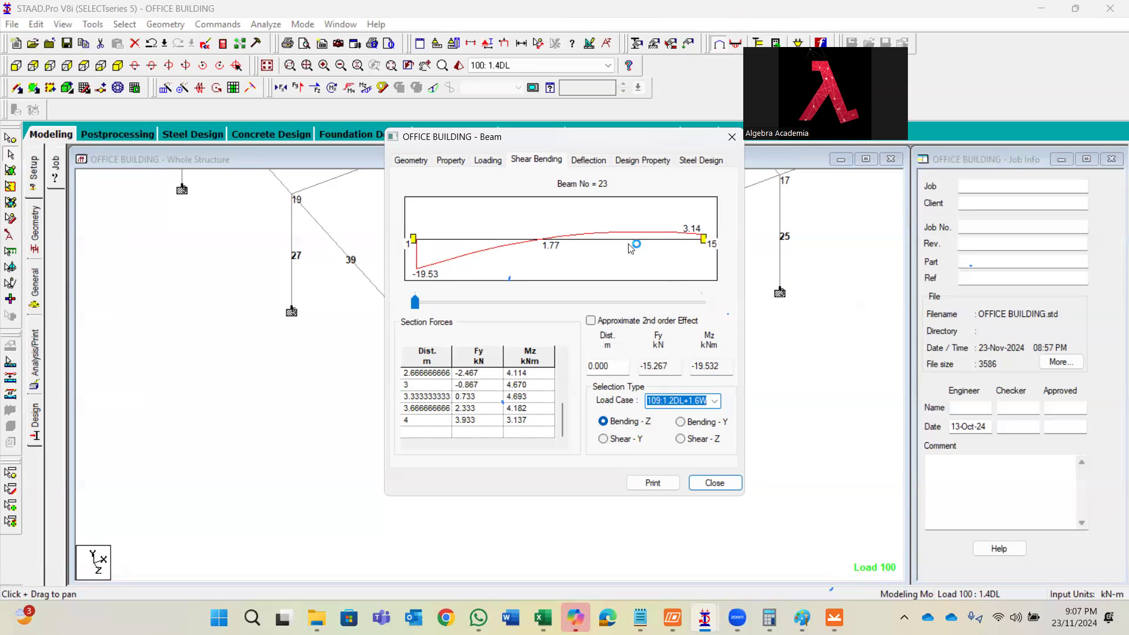
- Read the section forces at column 23's 4.000 m end and place the results window clear of the column
{"action": "left_click_drag", "start_coordinate": [415, 302], "coordinate": [701, 302]}
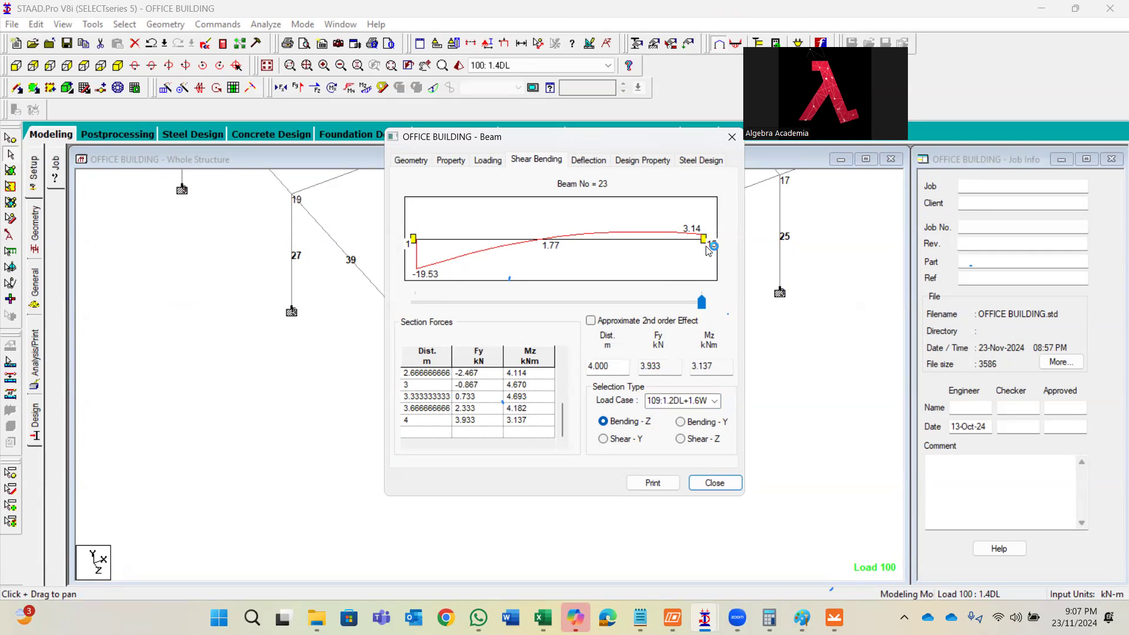
{"action": "left_click_drag", "start_coordinate": [538, 136], "coordinate": [177, 134]}
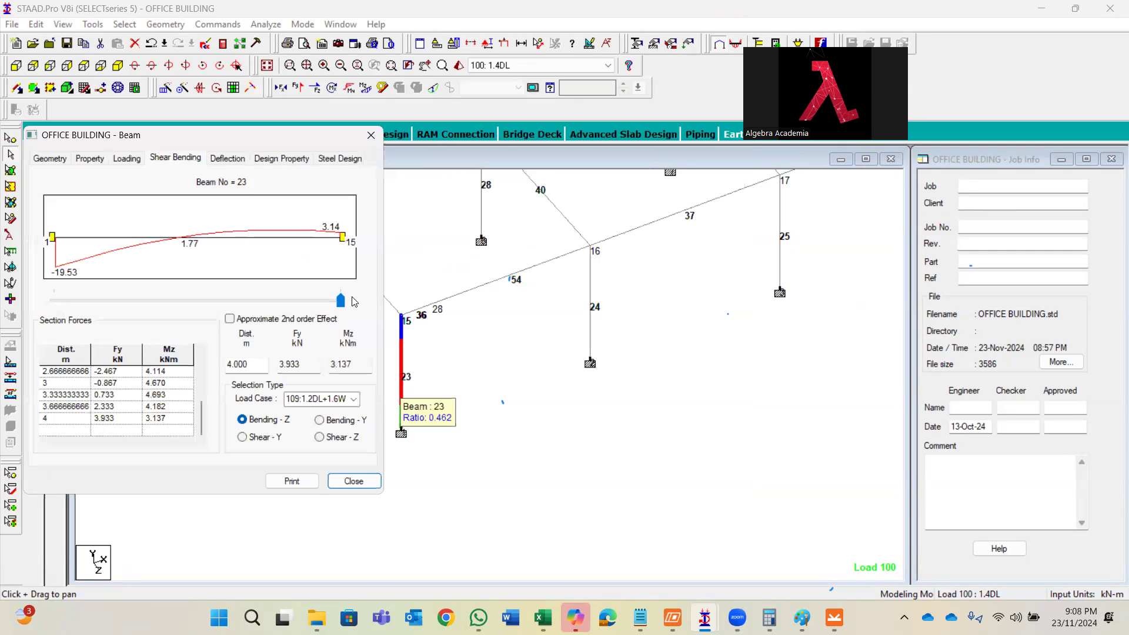
{"action": "left_click_drag", "start_coordinate": [332, 137], "coordinate": [897, 249]}
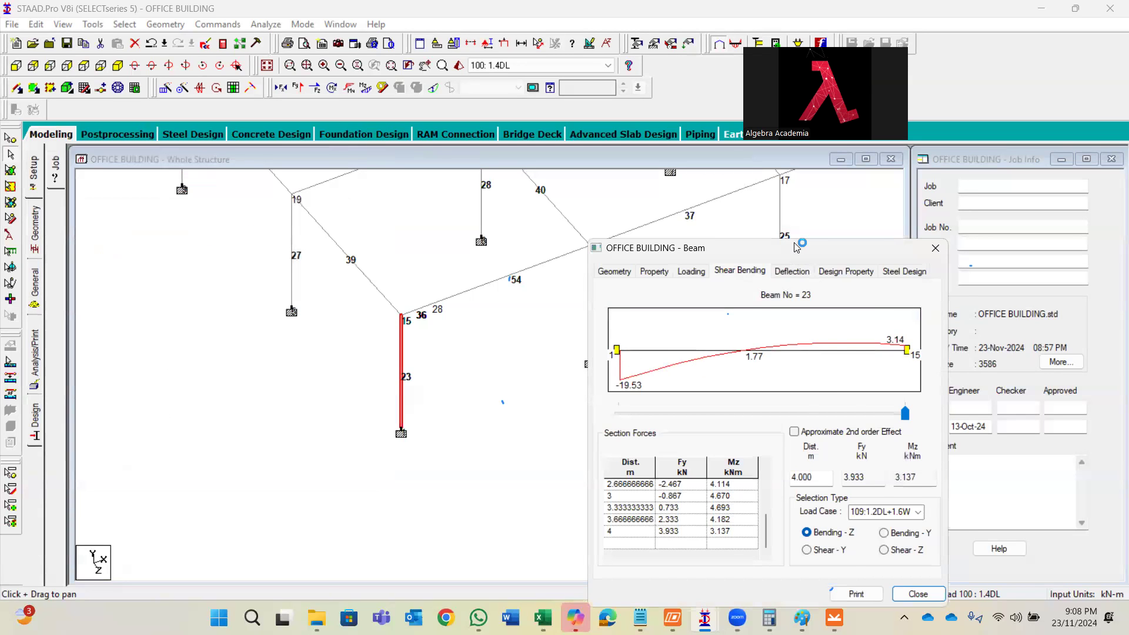
{"action": "left_click_drag", "start_coordinate": [797, 250], "coordinate": [811, 185]}
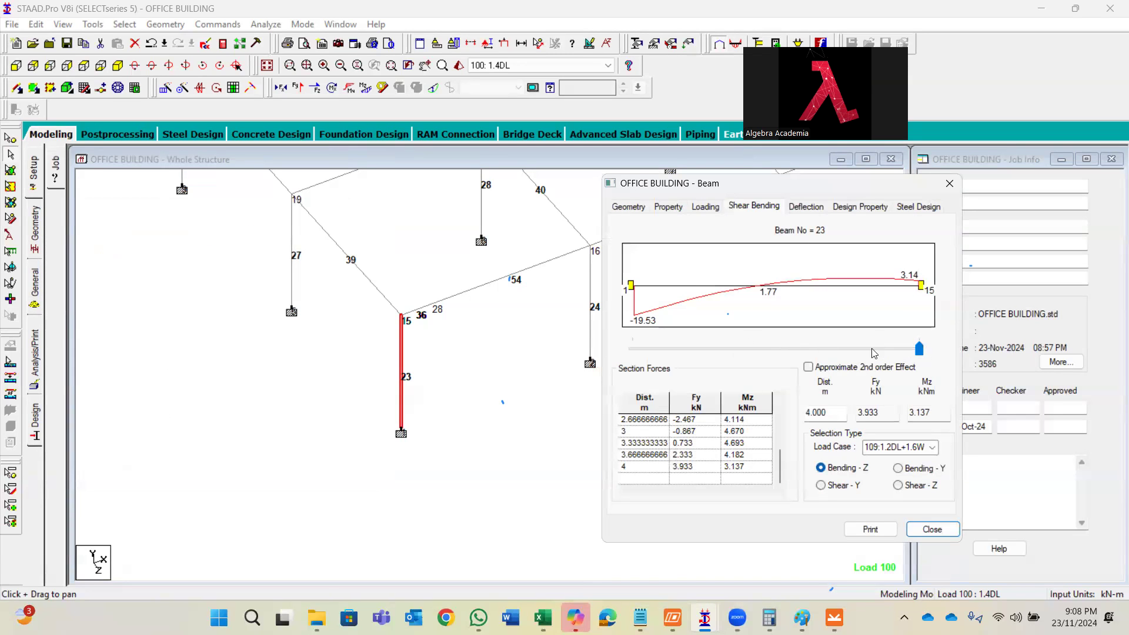
- Read column 23's section forces at 1.212 m and insert a node at 1.2 m along the column, deleting the old result files
{"action": "left_click_drag", "start_coordinate": [920, 349], "coordinate": [719, 348]}
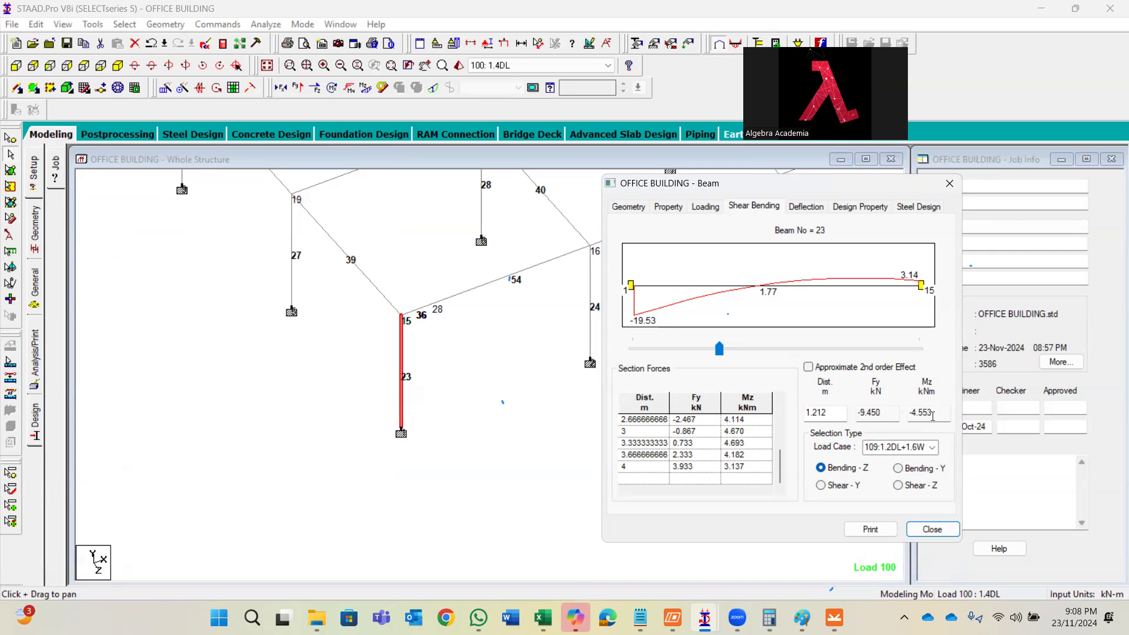
{"action": "left_click", "coordinate": [943, 189]}
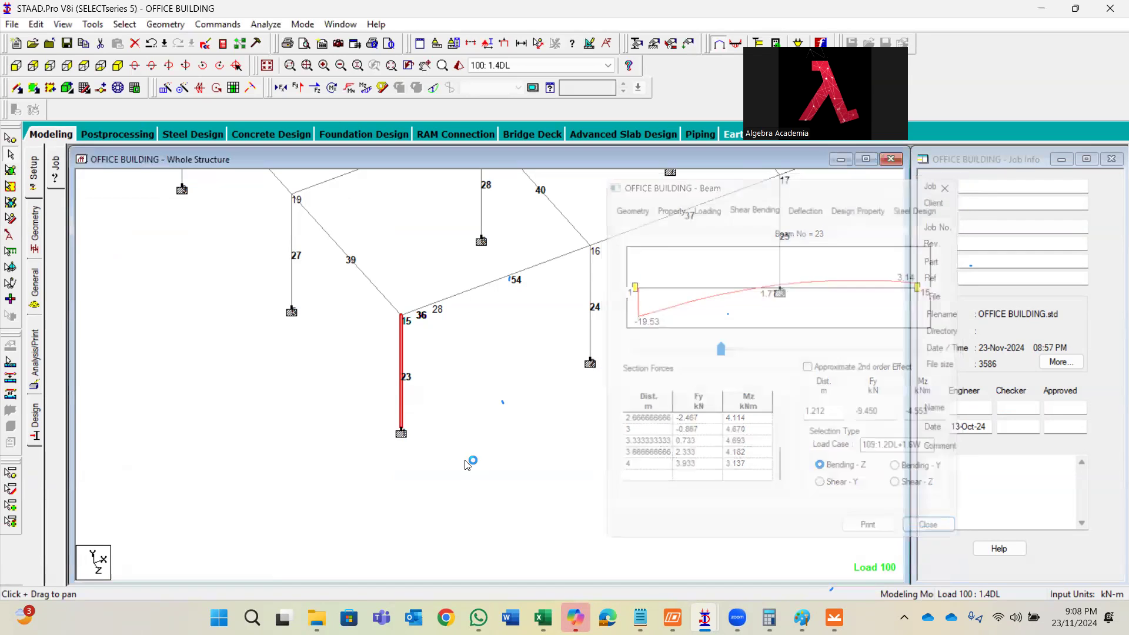
{"action": "right_click", "coordinate": [405, 377]}
{"action": "left_click", "coordinate": [449, 115]}
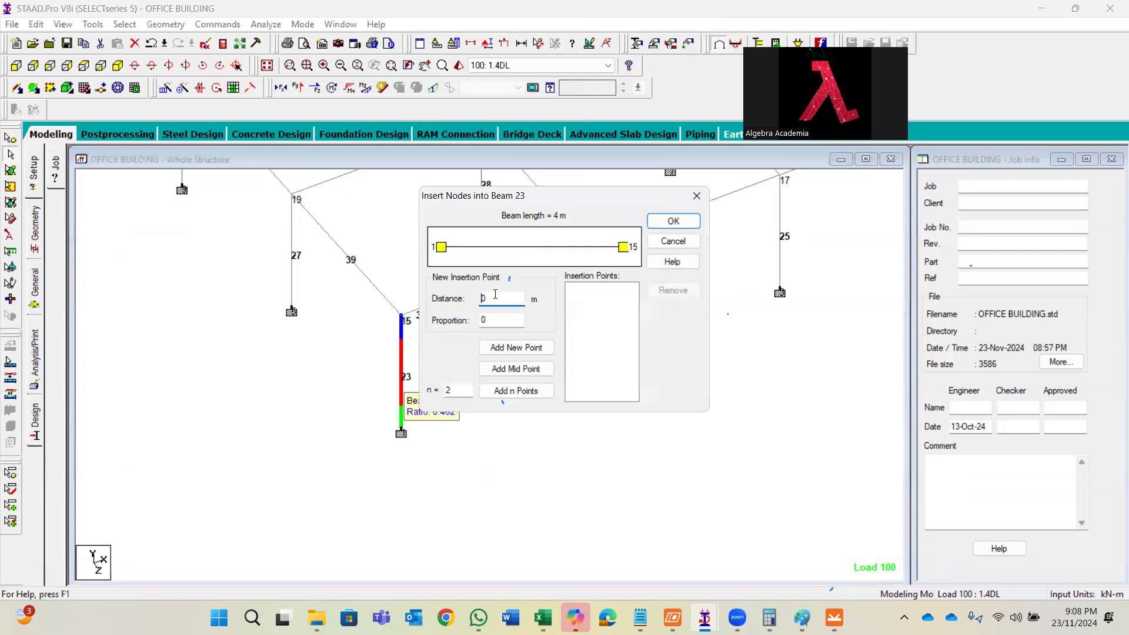
{"action": "left_click", "coordinate": [516, 347]}
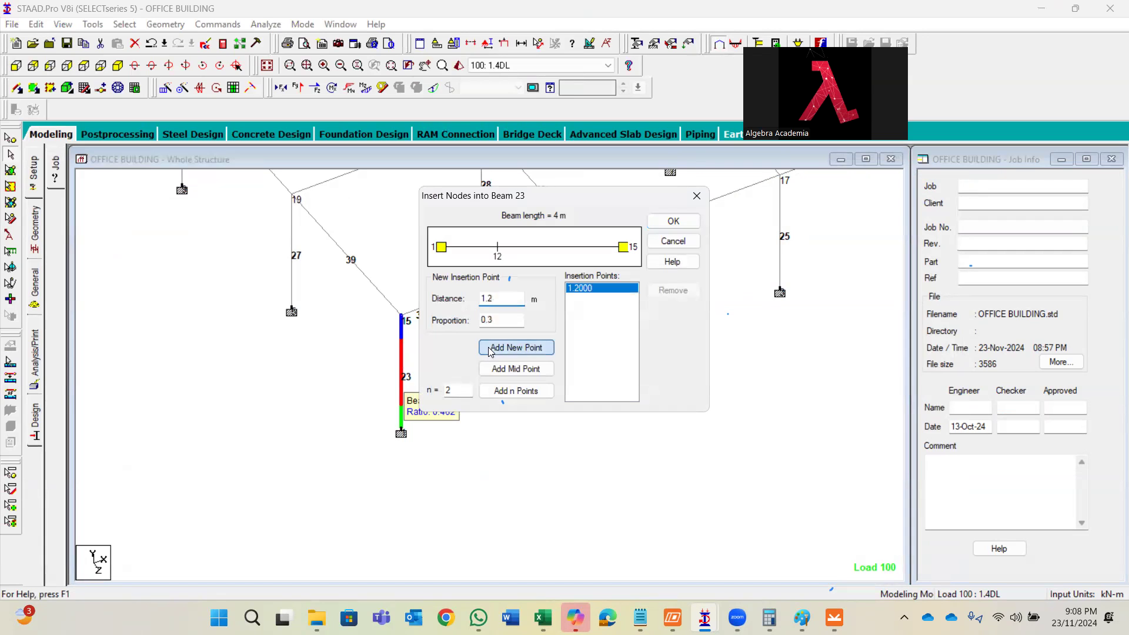
{"action": "key", "text": "Return"}
{"action": "key", "text": "Return"}
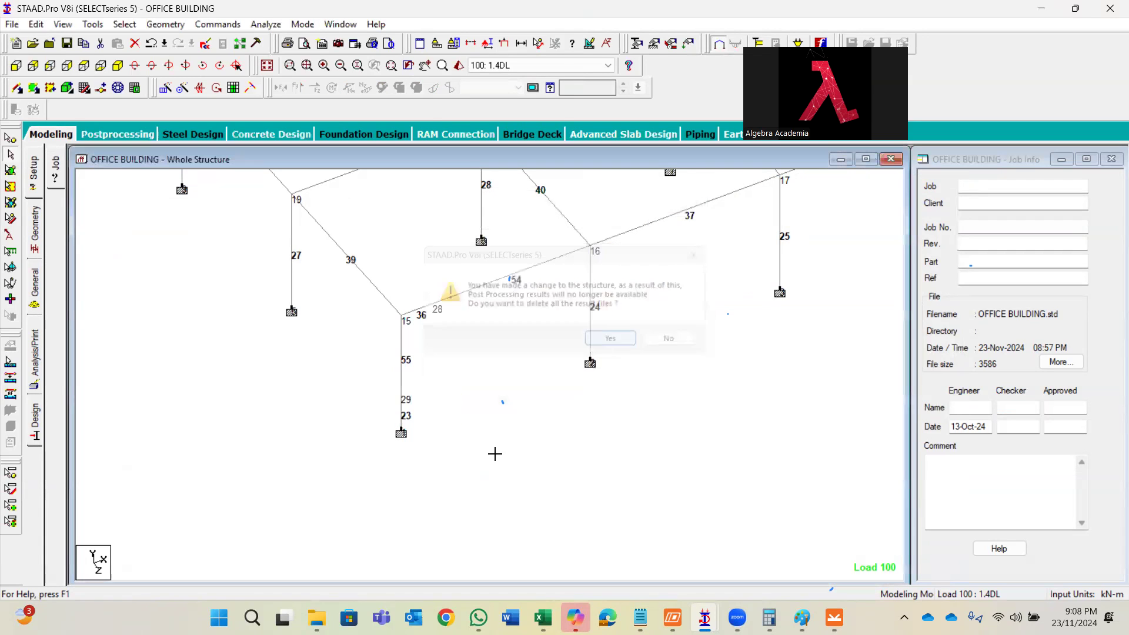
{"action": "scroll", "coordinate": [382, 463], "scroll_direction": "up", "scroll_amount": 2}
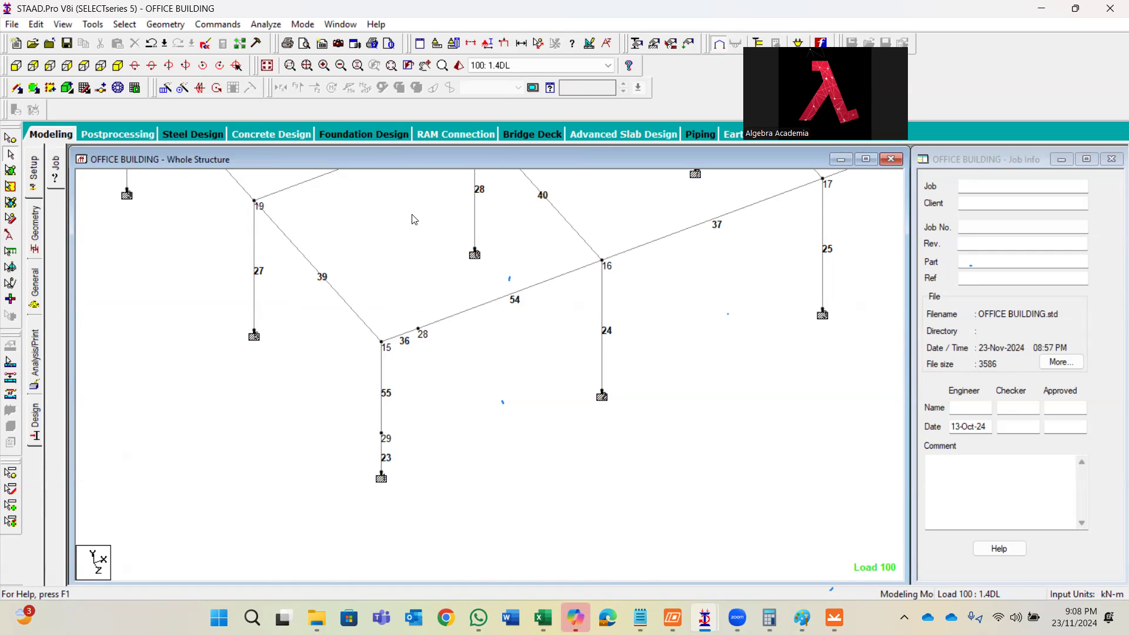
- Set the results setup range to member 55, the upper part of the split column
{"action": "left_click", "coordinate": [532, 88]}
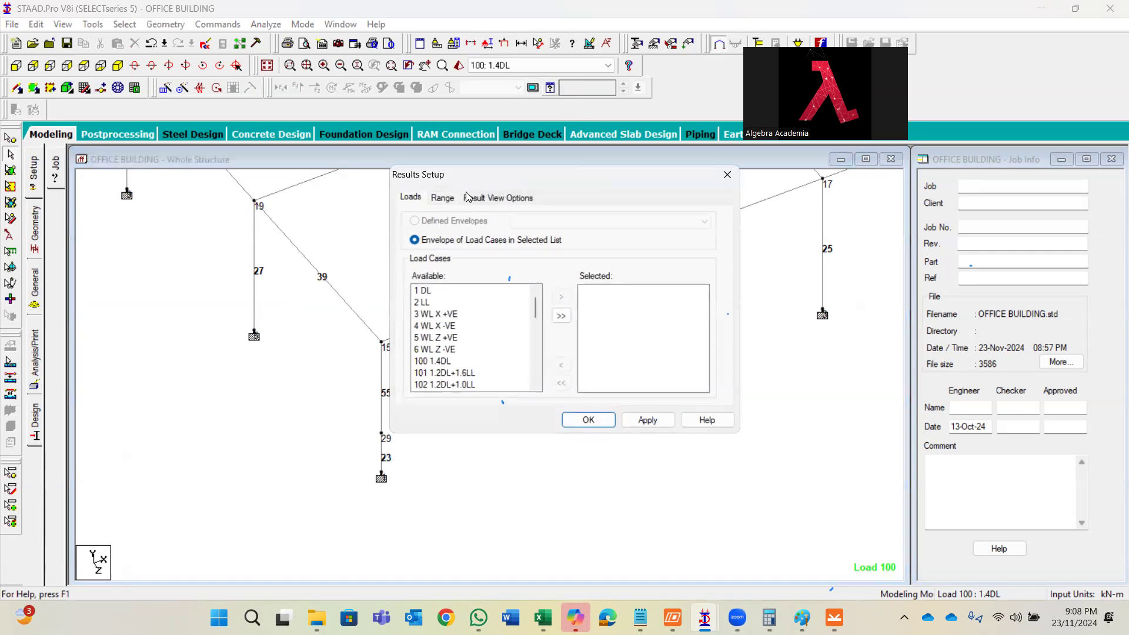
{"action": "left_click", "coordinate": [452, 199]}
{"action": "key", "text": "Tab"}
{"action": "left_click_drag", "start_coordinate": [544, 175], "coordinate": [622, 186]}
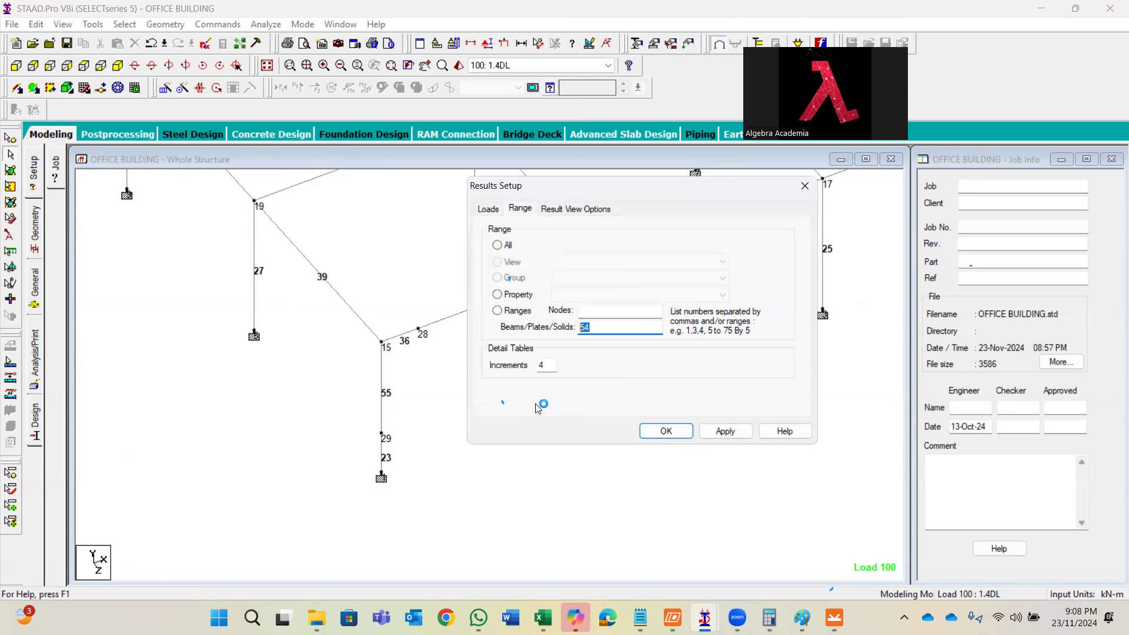
{"action": "type", "text": "55"}
{"action": "left_click", "coordinate": [666, 432]}
- Select the load combinations from 101 1.2DL+1.6LL onward for the results envelope and accept the results setup
{"action": "scroll", "coordinate": [531, 346], "scroll_direction": "down", "scroll_amount": 1}
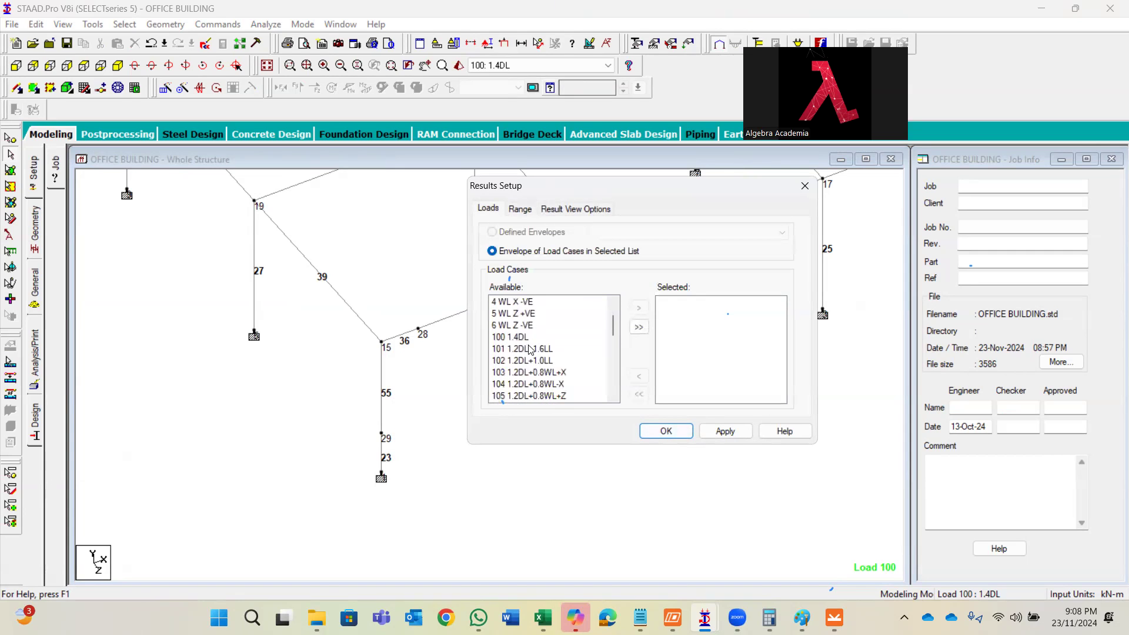
{"action": "left_click_drag", "start_coordinate": [538, 346], "coordinate": [538, 384]}
{"action": "scroll", "coordinate": [554, 347], "scroll_direction": "down", "scroll_amount": 2}
{"action": "left_click_drag", "start_coordinate": [571, 329], "coordinate": [559, 372]}
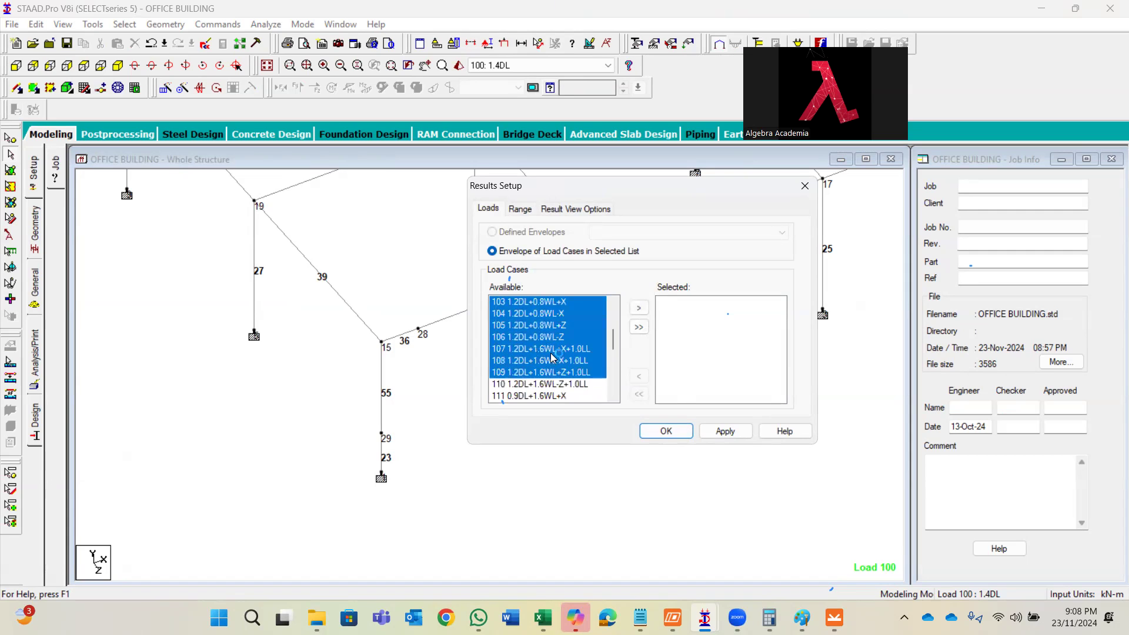
{"action": "scroll", "coordinate": [573, 351], "scroll_direction": "down", "scroll_amount": 2}
{"action": "left_click_drag", "start_coordinate": [587, 315], "coordinate": [576, 361]}
{"action": "left_click", "coordinate": [639, 308]}
{"action": "left_click", "coordinate": [666, 431]}
- Run the analysis of the modified structure and stay in modeling mode when it finishes
{"action": "scroll", "coordinate": [376, 476], "scroll_direction": "up", "scroll_amount": 2}
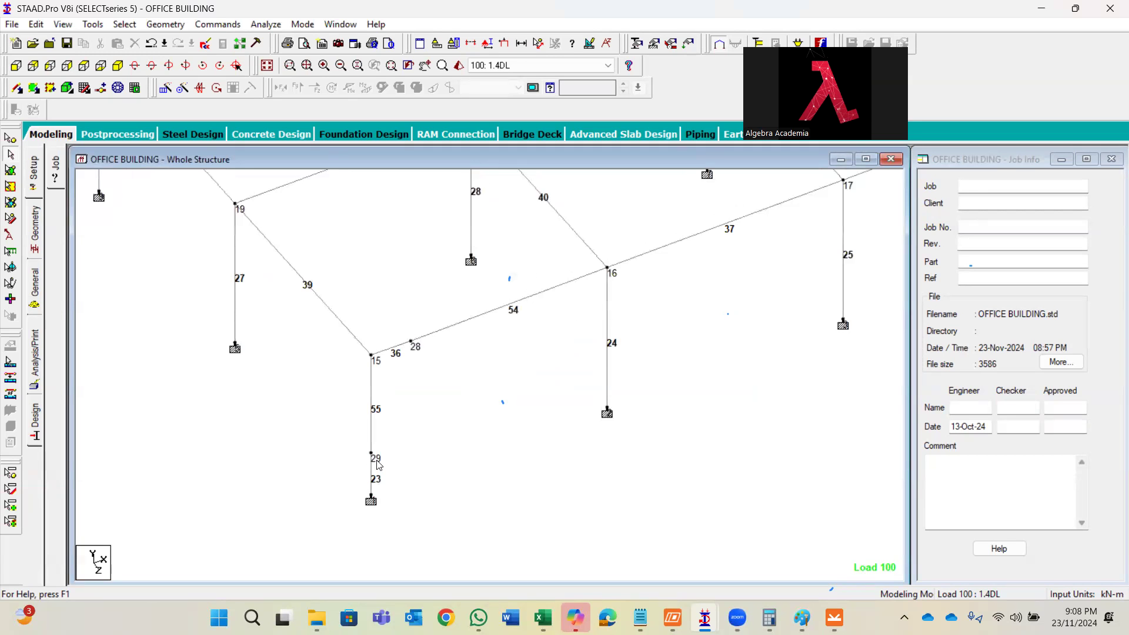
{"action": "left_click", "coordinate": [302, 25]}
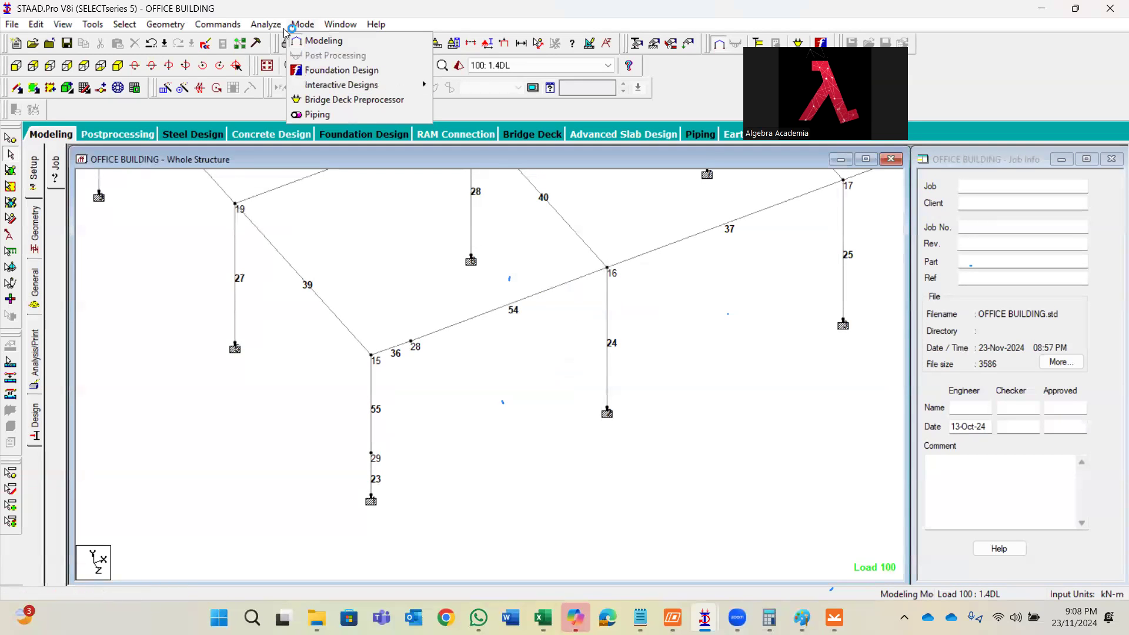
{"action": "left_click", "coordinate": [288, 41]}
{"action": "left_click", "coordinate": [481, 329]}
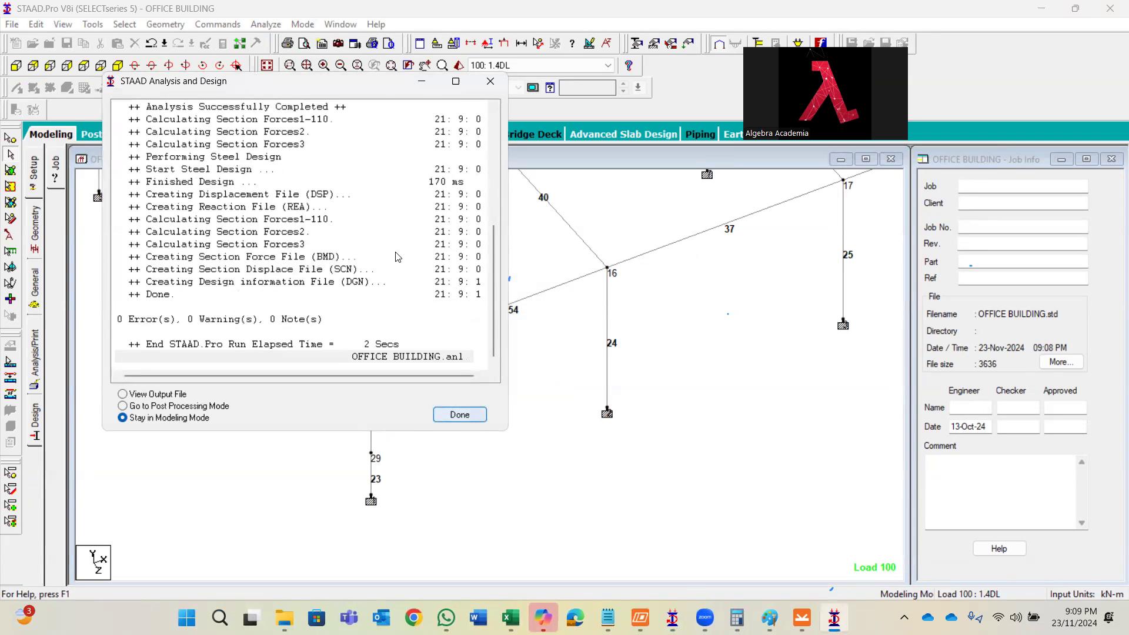
{"action": "left_click", "coordinate": [460, 415]}
- Enter post-processing, show the summary of member 55's end forces and bring the split column into close view
{"action": "left_click", "coordinate": [303, 25]}
{"action": "left_click", "coordinate": [338, 52]}
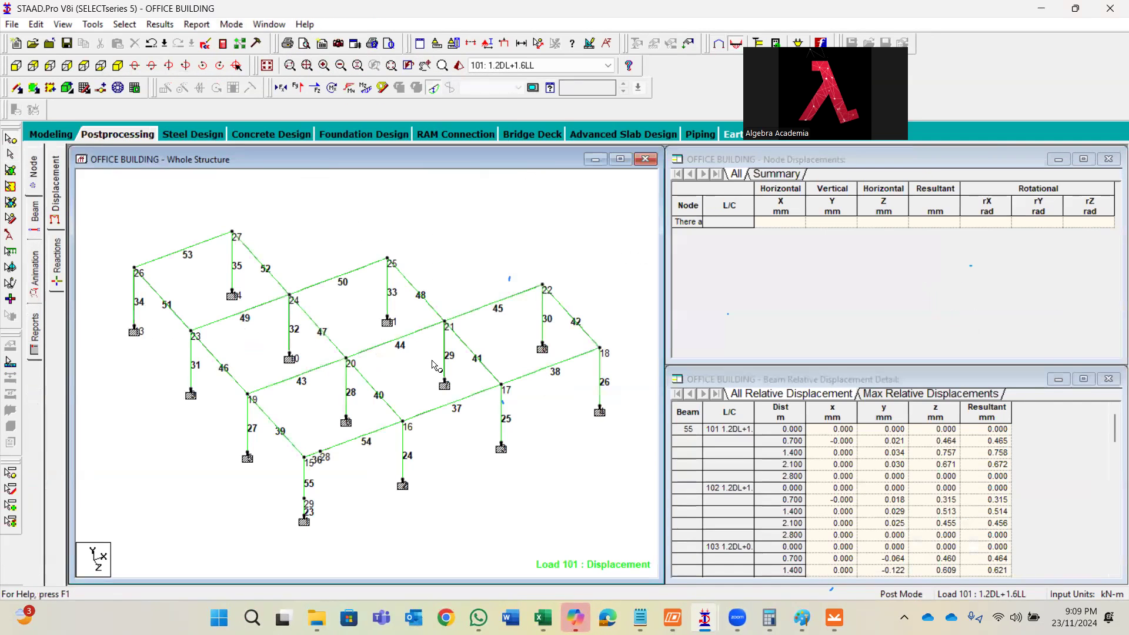
{"action": "left_click", "coordinate": [35, 218]}
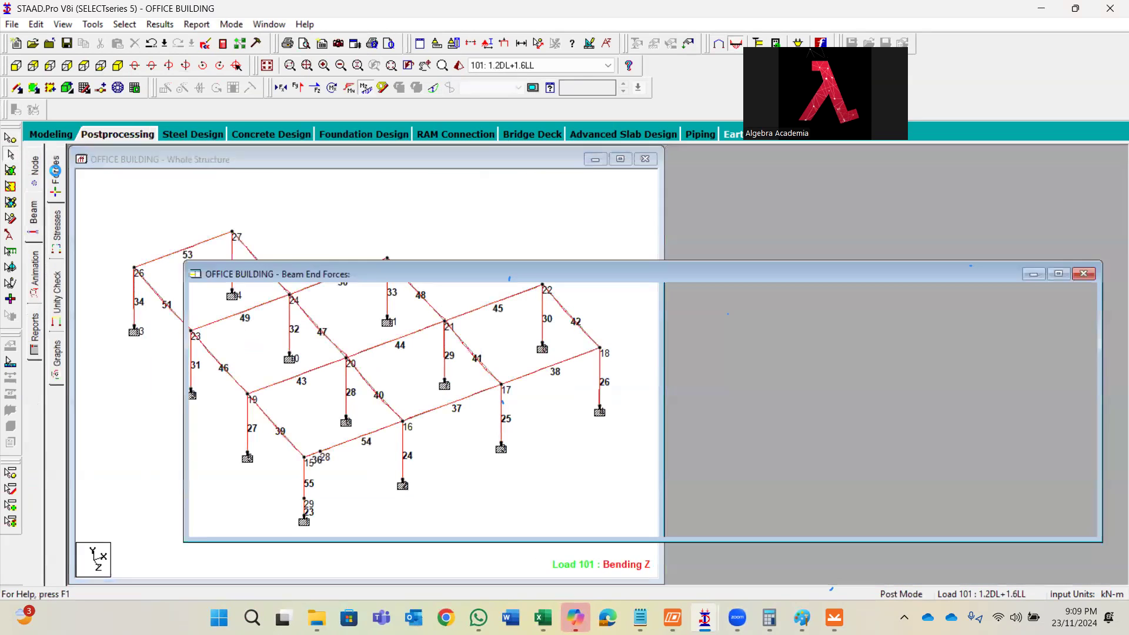
{"action": "left_click", "coordinate": [777, 174]}
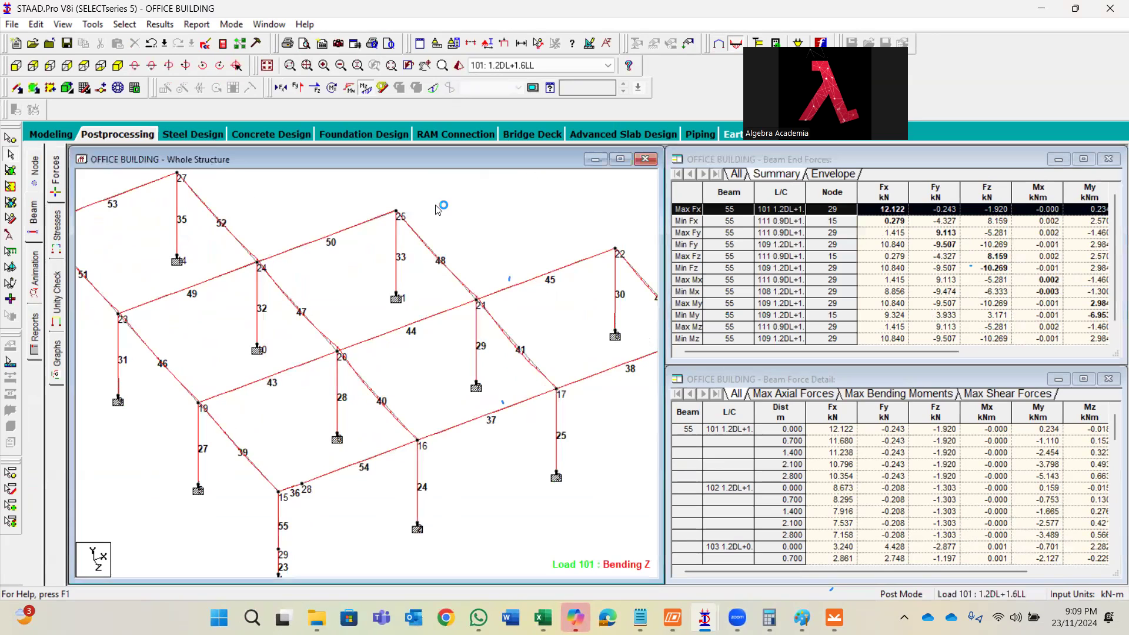
{"action": "left_click", "coordinate": [425, 65]}
{"action": "left_click_drag", "start_coordinate": [318, 553], "coordinate": [360, 329]}
{"action": "scroll", "coordinate": [351, 335], "scroll_direction": "up", "scroll_amount": 5}
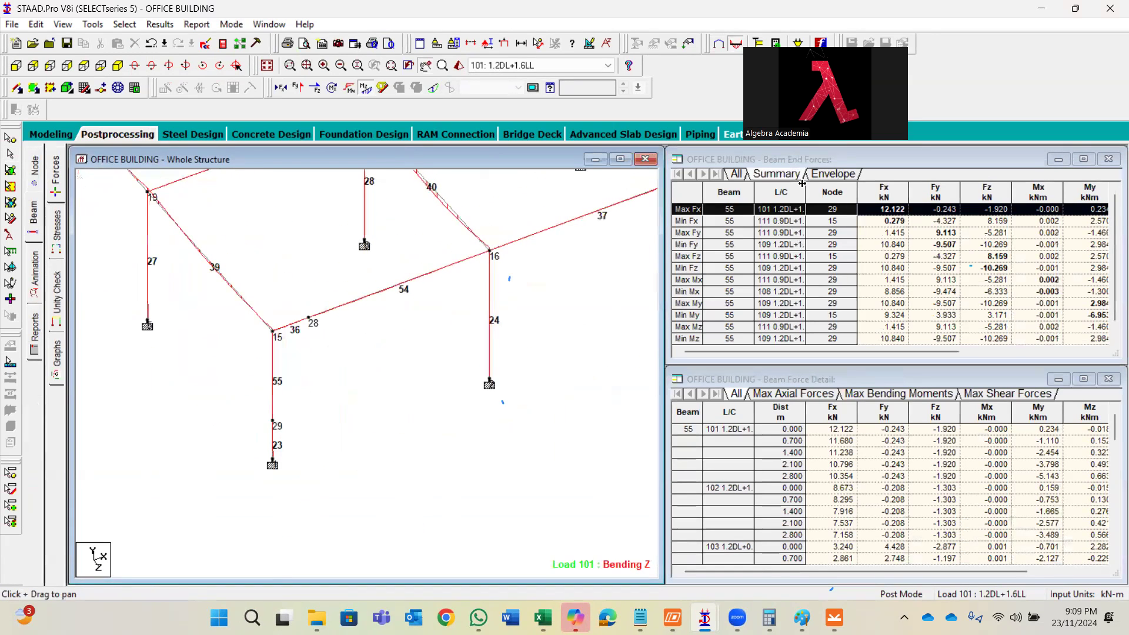
- Copy member 55's full end-force summary table and paste it into cell B83 of Sheet3 in Excel
{"action": "left_click", "coordinate": [1084, 159]}
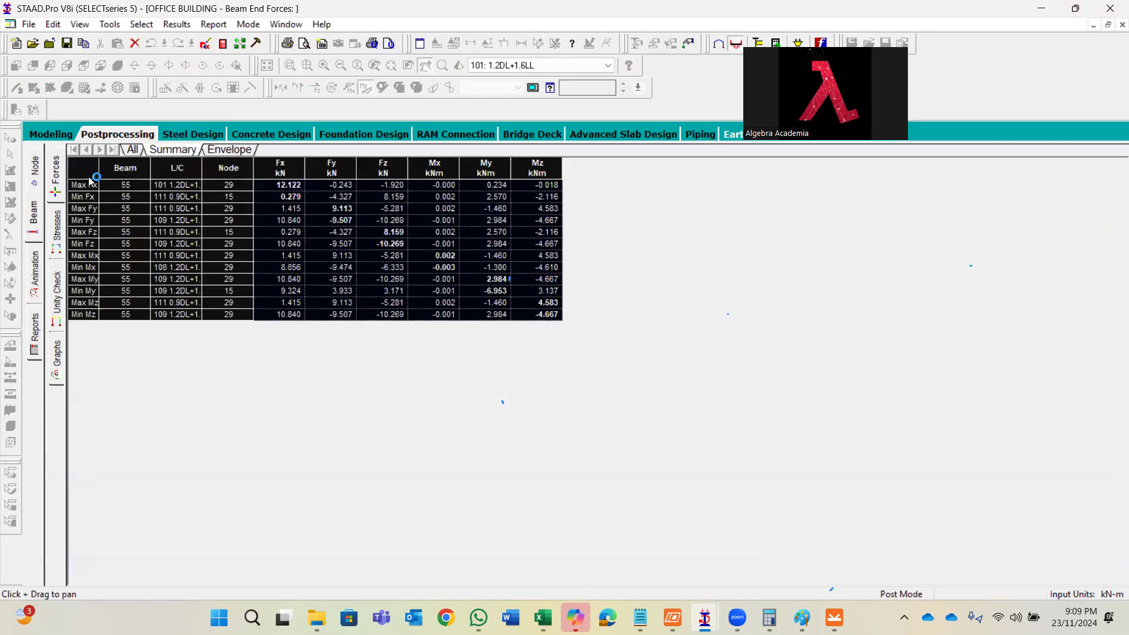
{"action": "left_click", "coordinate": [519, 543]}
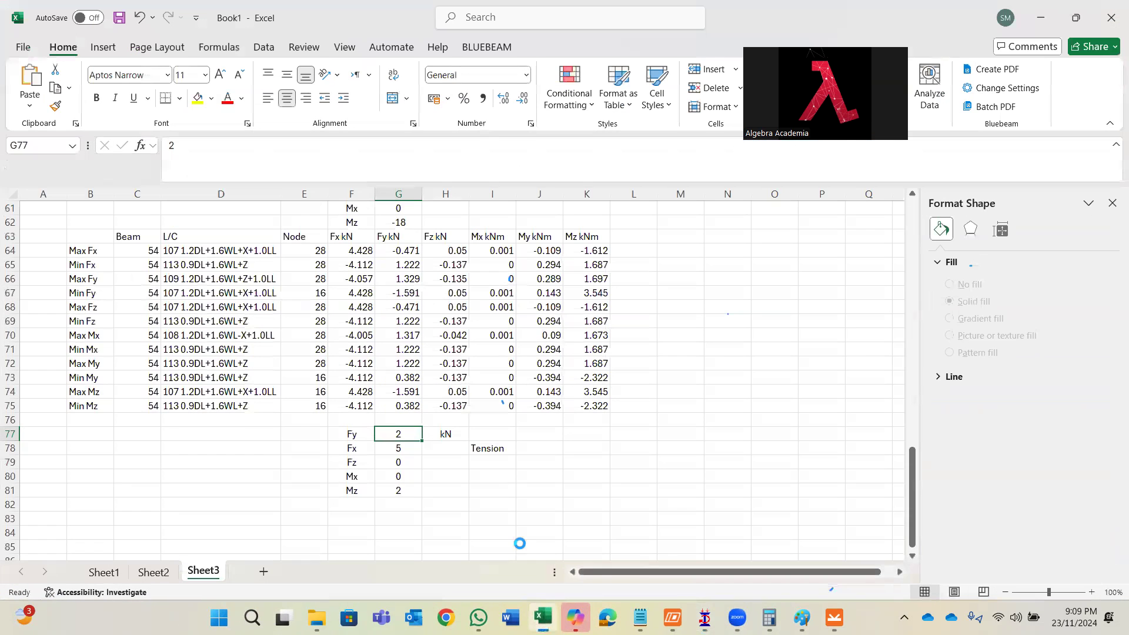
{"action": "scroll", "coordinate": [121, 459], "scroll_direction": "down", "scroll_amount": 2}
{"action": "left_click", "coordinate": [91, 433]}
{"action": "type", "text": "v"}
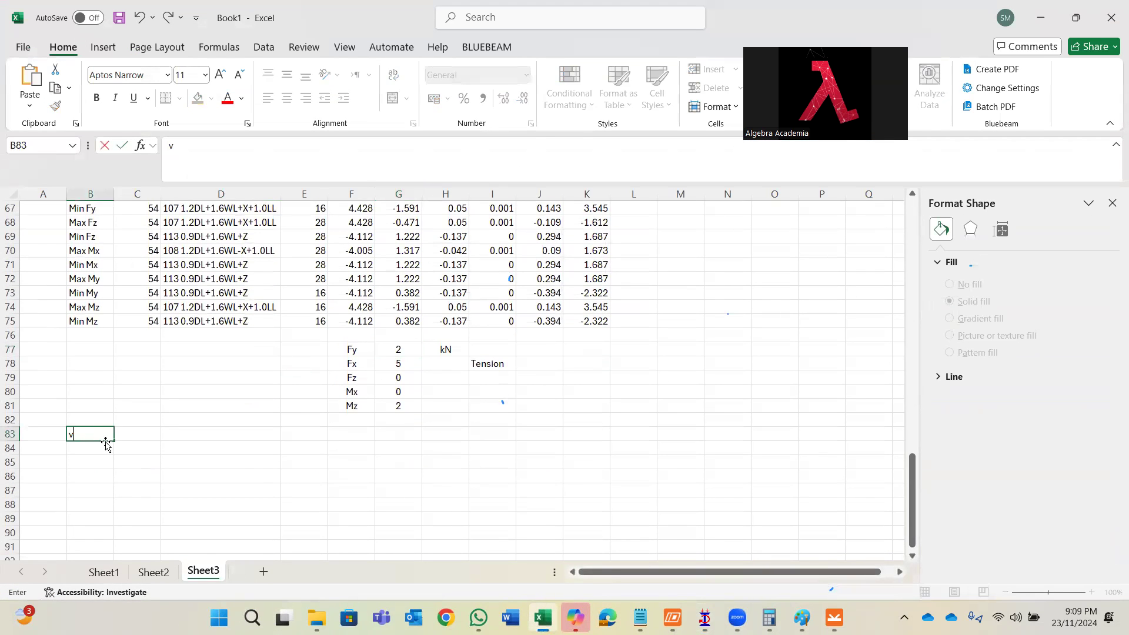
{"action": "key", "text": "ctrl+v"}
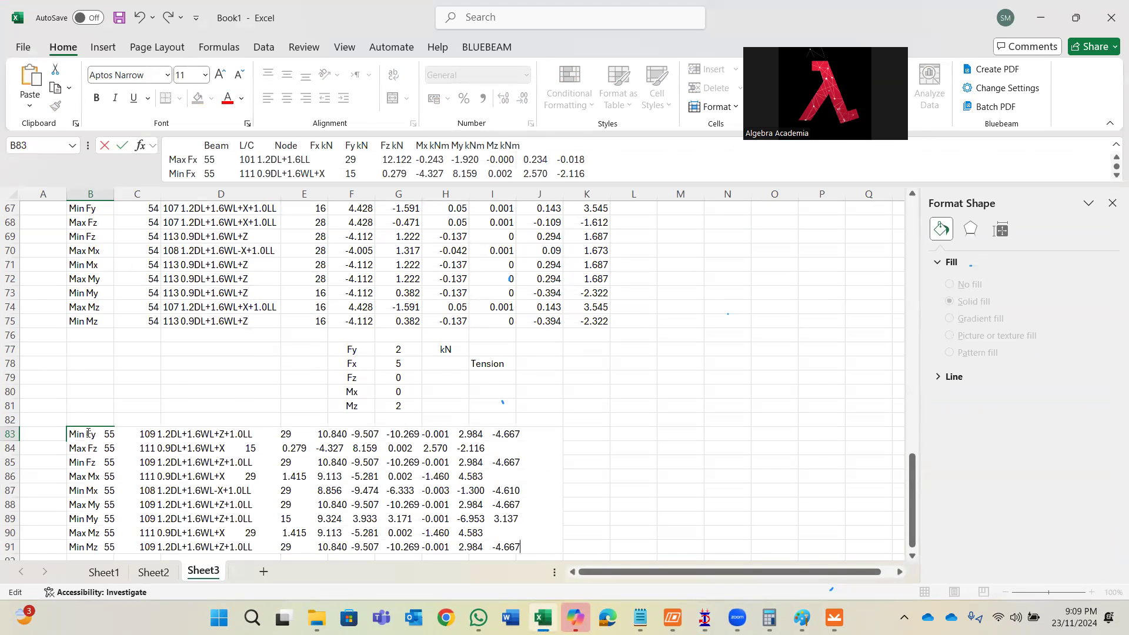
{"action": "scroll", "coordinate": [608, 392], "scroll_direction": "down", "scroll_amount": 3}
{"action": "left_click", "coordinate": [609, 392]}
{"action": "left_click", "coordinate": [489, 409]}
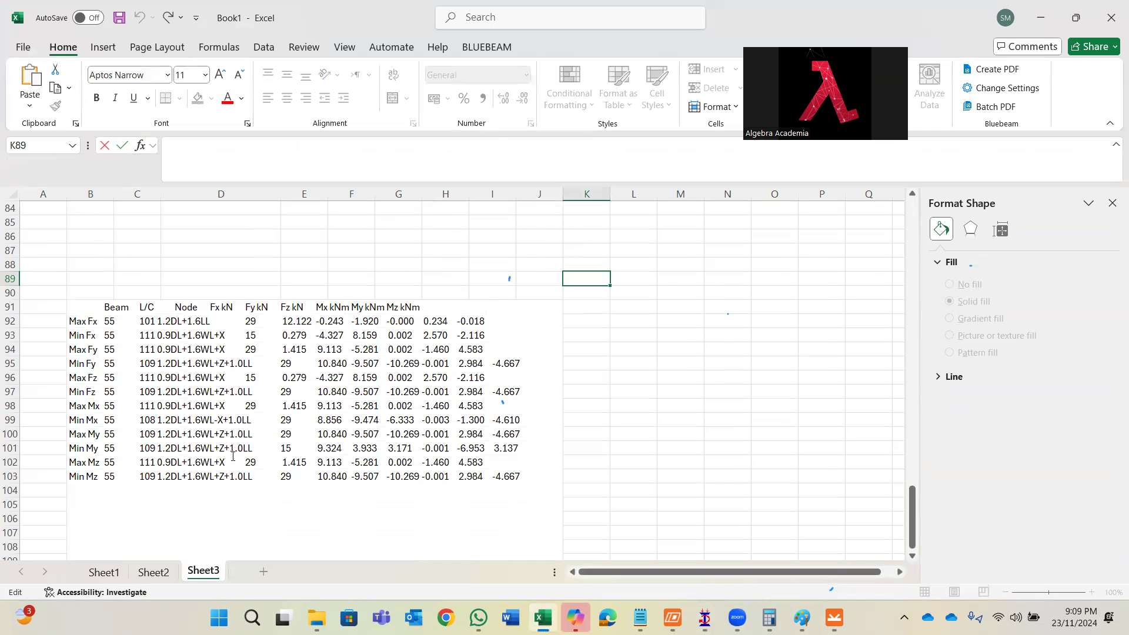
{"action": "scroll", "coordinate": [233, 539], "scroll_direction": "down", "scroll_amount": 2}
{"action": "scroll", "coordinate": [169, 383], "scroll_direction": "up", "scroll_amount": 9}
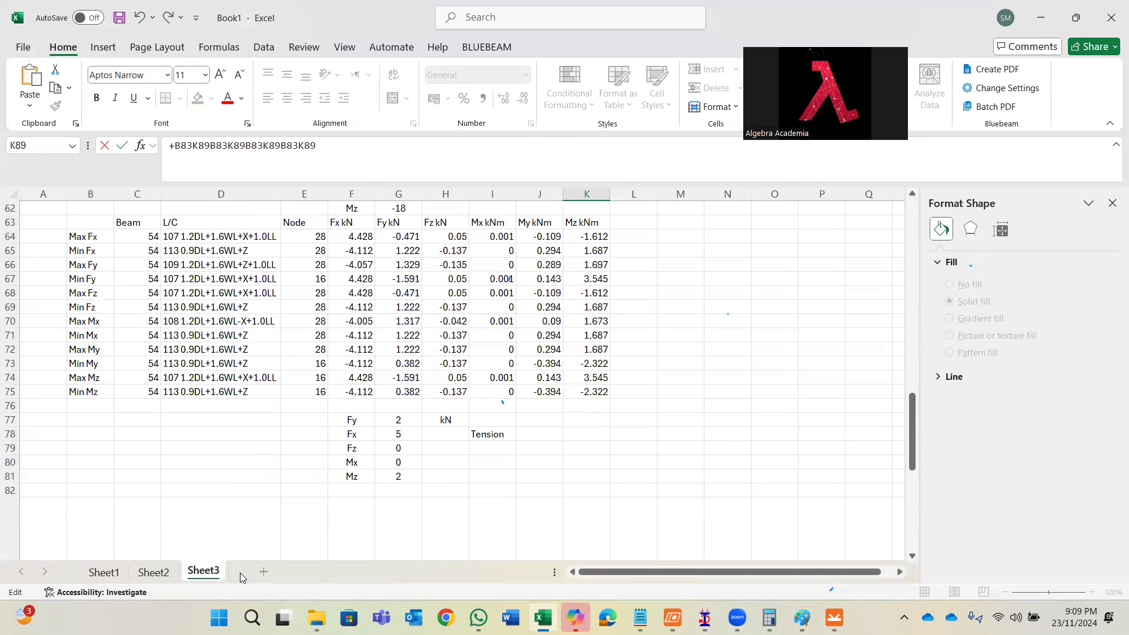
{"action": "key", "text": "Escape"}
- Paste member 55's end-force summary as a table with its corner at G86, below the earlier data on Sheet3
{"action": "scroll", "coordinate": [163, 316], "scroll_direction": "up", "scroll_amount": 8}
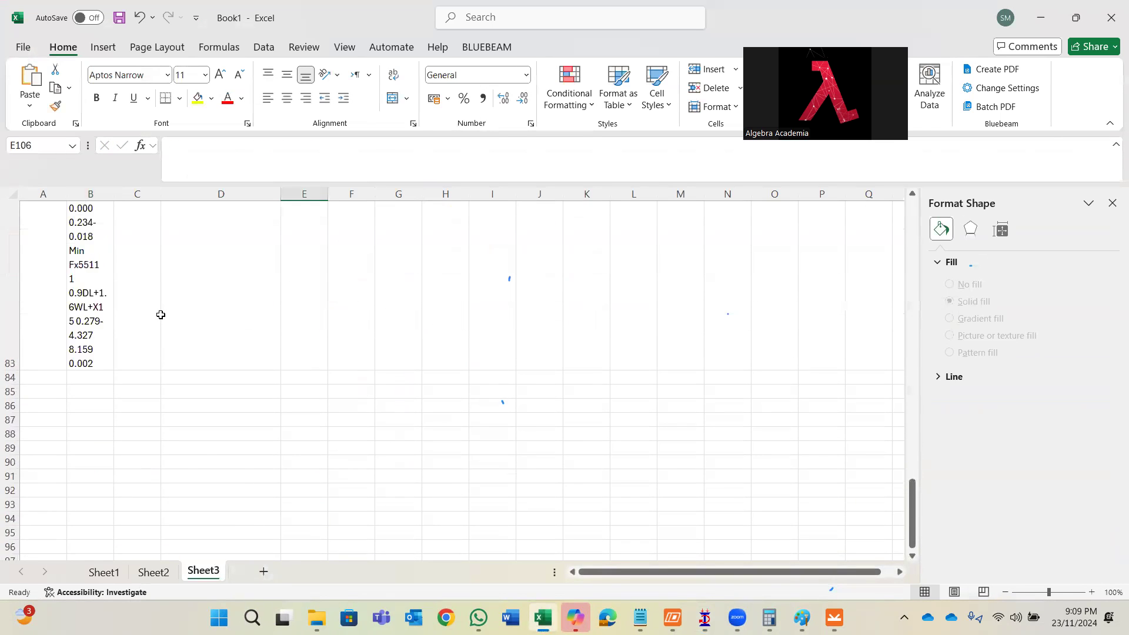
{"action": "scroll", "coordinate": [206, 366], "scroll_direction": "down", "scroll_amount": 5, "text": "ctrl"}
{"action": "scroll", "coordinate": [212, 348], "scroll_direction": "up", "scroll_amount": 5, "text": "ctrl"}
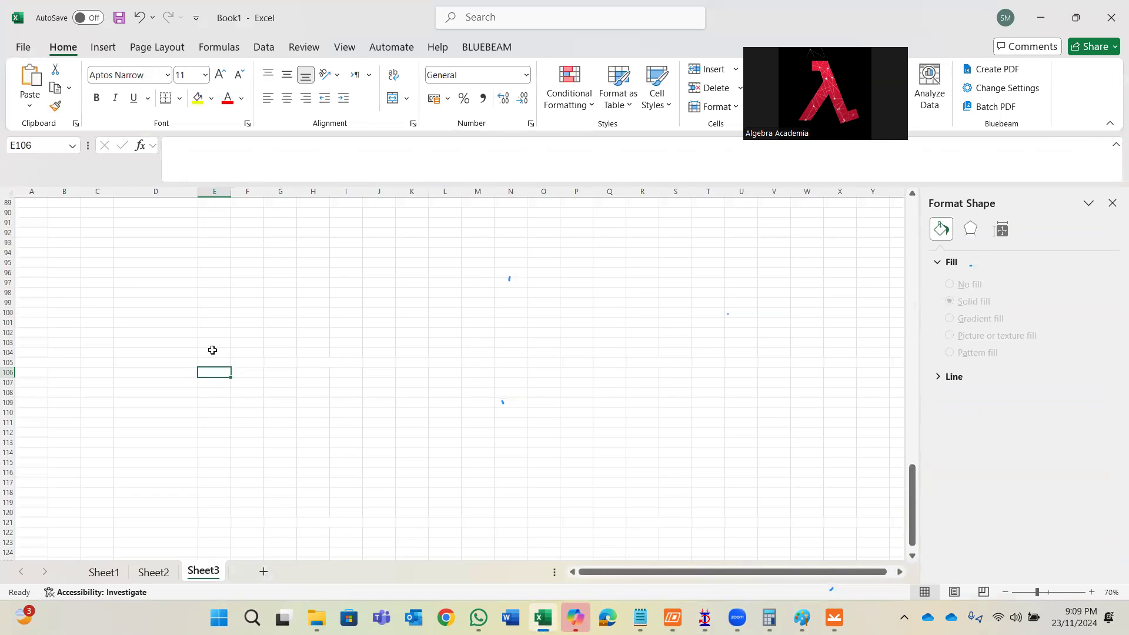
{"action": "scroll", "coordinate": [237, 364], "scroll_direction": "up", "scroll_amount": 4}
{"action": "left_click", "coordinate": [397, 251]}
{"action": "type", "text": "Beam\tL/C\tNode\tFx kN\tFy kN\tFz kN\tMx kNm\tMy kNm\tMz kNm Max Fx\t55\t101 1.2DL\t29\t12.122\t-0.243\t-1.92\t0\t0.234\t-0.018 Min Fx\t55\t111 0.9DL\t15\t0.279\t-4.327\t8.159\t0.002\t2.57\t-2.116 Max Fy\t55\t111 0.9DL\t29\t1.415\t9.113\t-5.281\t0.002\t-1.46\t4.583 Min Fy\t55\t109 1.2DL\t29\t10.84\t-9.507\t-10.269\t-0.001\t2.984\t-4.667 Max Fz\t55\t111 0.9DL\t15\t0.279\t-4.327\t8.159\t0.002\t2.57\t-2.116 Min Fz\t55\t109 1.2DL\t29\t10.84\t-9.507\t-10.269\t-0.001\t2.984\t-4.667 Max Mx\t55\t111 0.9DL\t29\t1.415\t9.113\t-5.281\t0.002\t-1.46\t4.583 Min Mx\t55\t108 1.2DL\t29\t8.856\t-9.474\t-6.333\t-0.003\t-1.3\t-4.61 Max My\t55\t109 1.2DL\t29\t10.84\t-9.507\t-10.269\t-0.001\t2.984\t-4.667 Min My\t55\t109 1.2DL\t15\t9.324\t3.933\t3.171\t-0.001\t-6.953\t3.137 Max Mz\t55\t111 0.9DL\t29\t1.415\t9.113\t-5.281\t0.002\t-1.46\t4.583 Min Mz\t55\t109 1.2DL\t29\t10.84\t-9.507\t-10.269\t-0.001\t2.984\t-4.667"}
{"action": "left_click", "coordinate": [388, 392]}
{"action": "scroll", "coordinate": [626, 382], "scroll_direction": "down", "scroll_amount": 1, "text": "ctrl"}
{"action": "scroll", "coordinate": [651, 375], "scroll_direction": "up", "scroll_amount": 1, "text": "ctrl"}
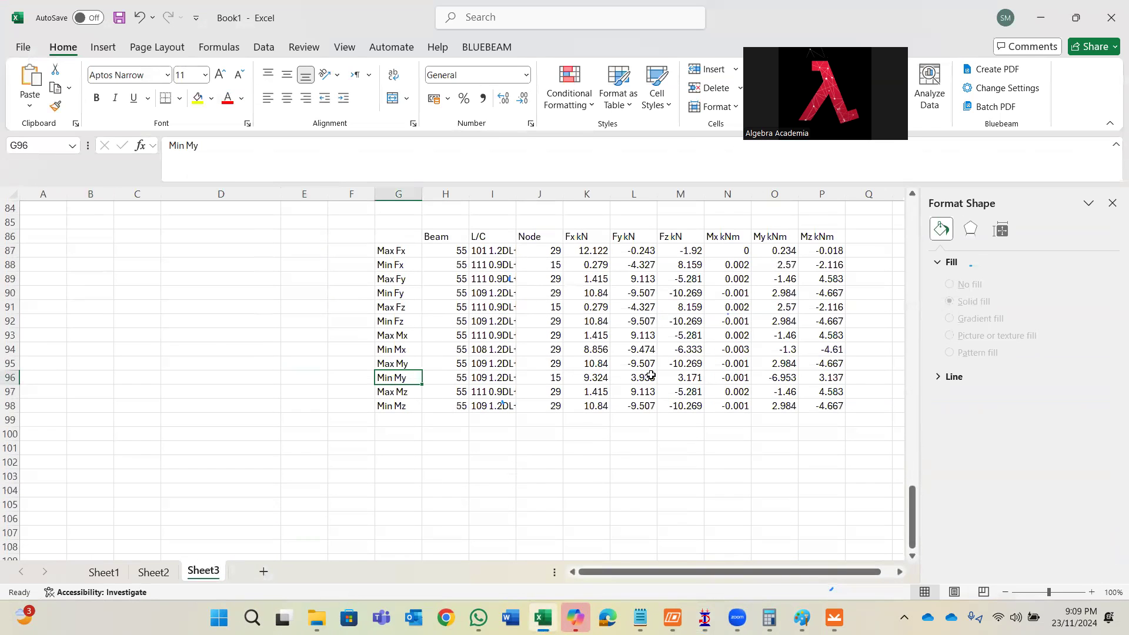
- Look through Sheet2 and the beam 36 force table on Sheet1, and return to Sheet3
{"action": "left_click", "coordinate": [153, 572]}
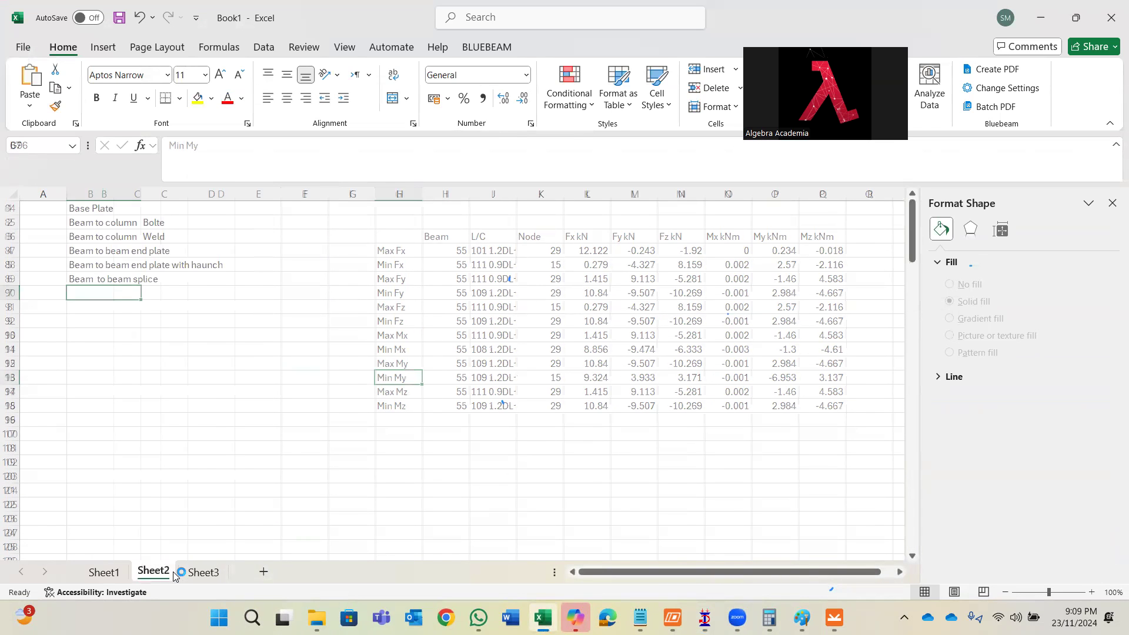
{"action": "left_click", "coordinate": [104, 573]}
{"action": "scroll", "coordinate": [447, 415], "scroll_direction": "up", "scroll_amount": 6}
{"action": "scroll", "coordinate": [436, 408], "scroll_direction": "down", "scroll_amount": 6}
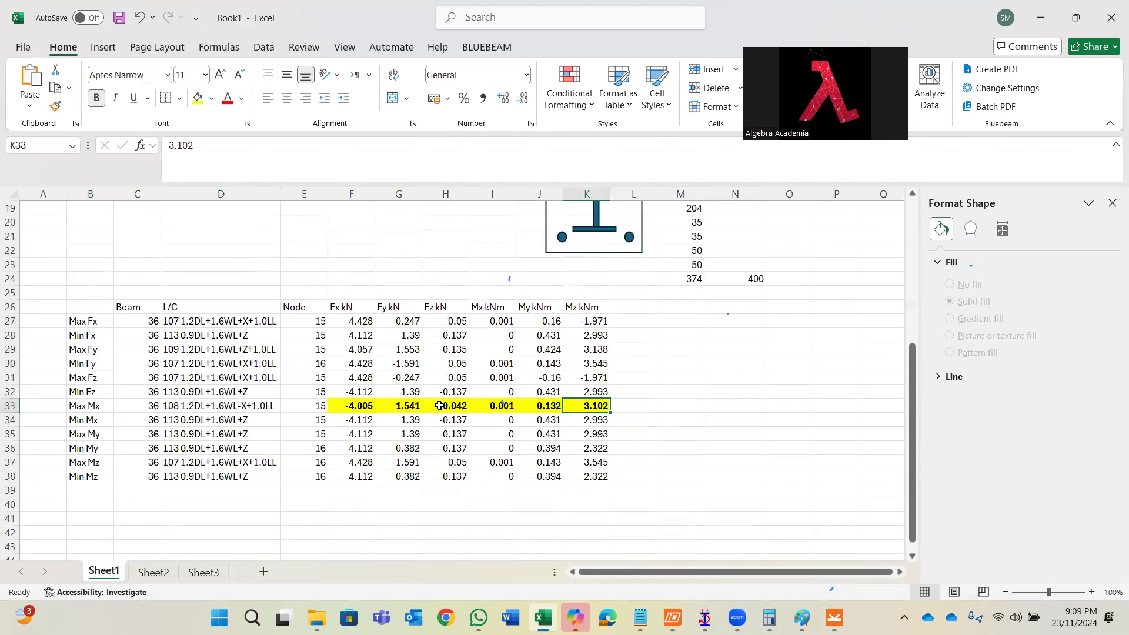
{"action": "scroll", "coordinate": [433, 407], "scroll_direction": "up", "scroll_amount": 6}
{"action": "left_click", "coordinate": [203, 572]}
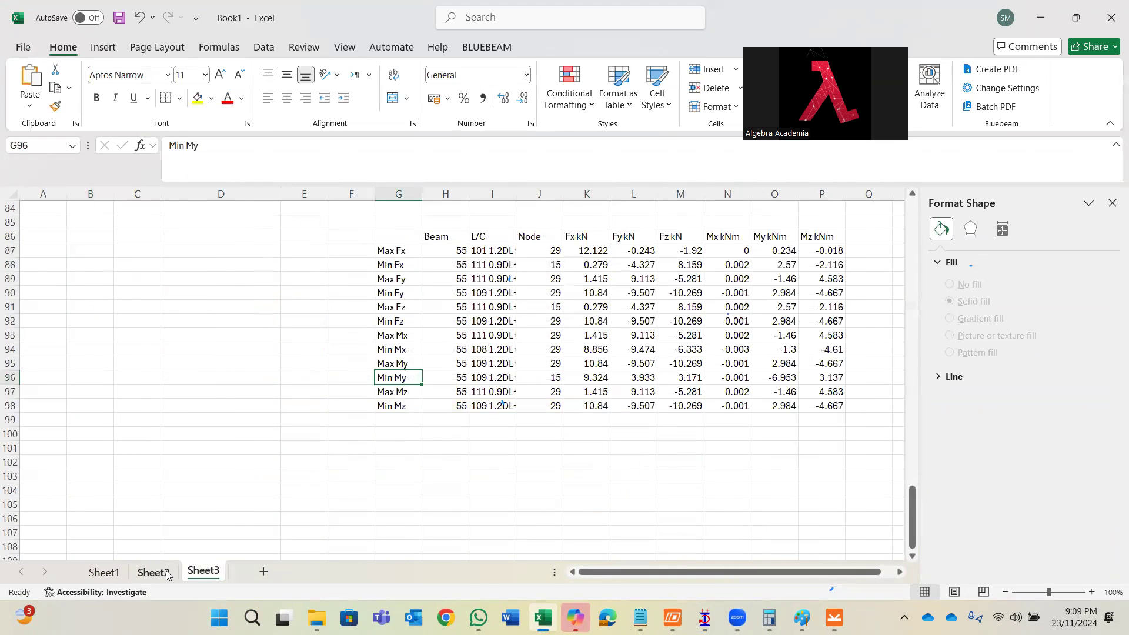
{"action": "left_click", "coordinate": [167, 572]}
{"action": "left_click", "coordinate": [195, 569]}
- Copy the design force block with Fy, Fx, Fz, Mx and Mz from F77 and paste it at L100 under member 55's table
{"action": "scroll", "coordinate": [394, 419], "scroll_direction": "up", "scroll_amount": 10}
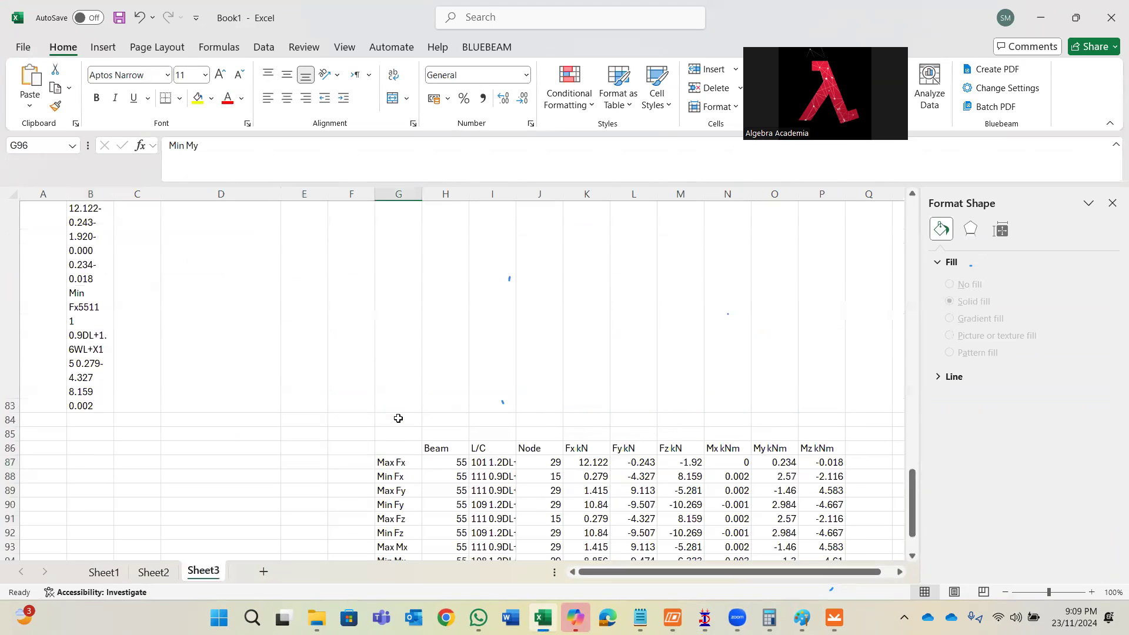
{"action": "scroll", "coordinate": [385, 423], "scroll_direction": "down", "scroll_amount": 4}
{"action": "left_click_drag", "start_coordinate": [364, 400], "coordinate": [489, 456]}
{"action": "key", "text": "ctrl+c"}
{"action": "scroll", "coordinate": [441, 368], "scroll_direction": "down", "scroll_amount": 7}
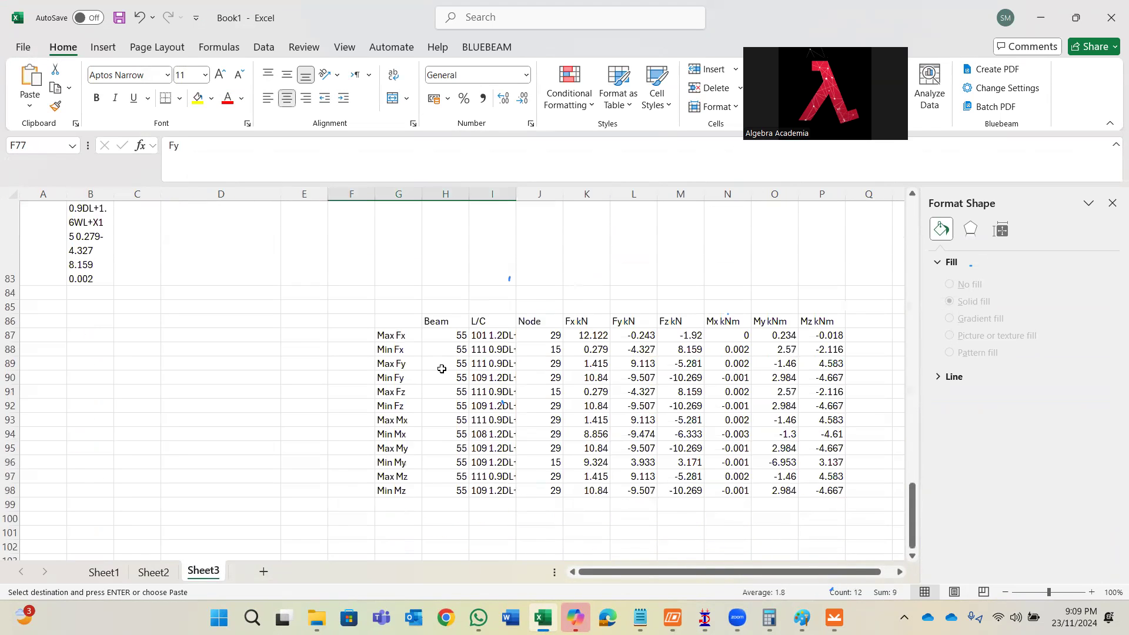
{"action": "left_click", "coordinate": [630, 432]}
{"action": "key", "text": "ctrl+v"}
{"action": "key", "text": "Escape"}
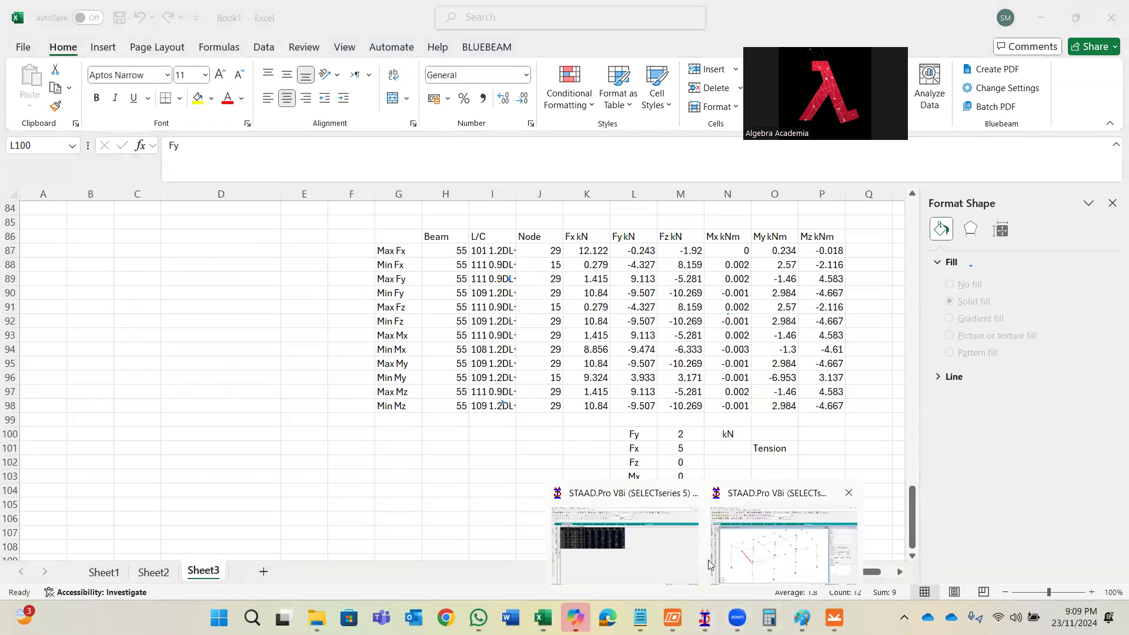
- Compare the column's split members 55 and 23 in the STAAD.Pro model with the force table in Excel
{"action": "left_click", "coordinate": [612, 541]}
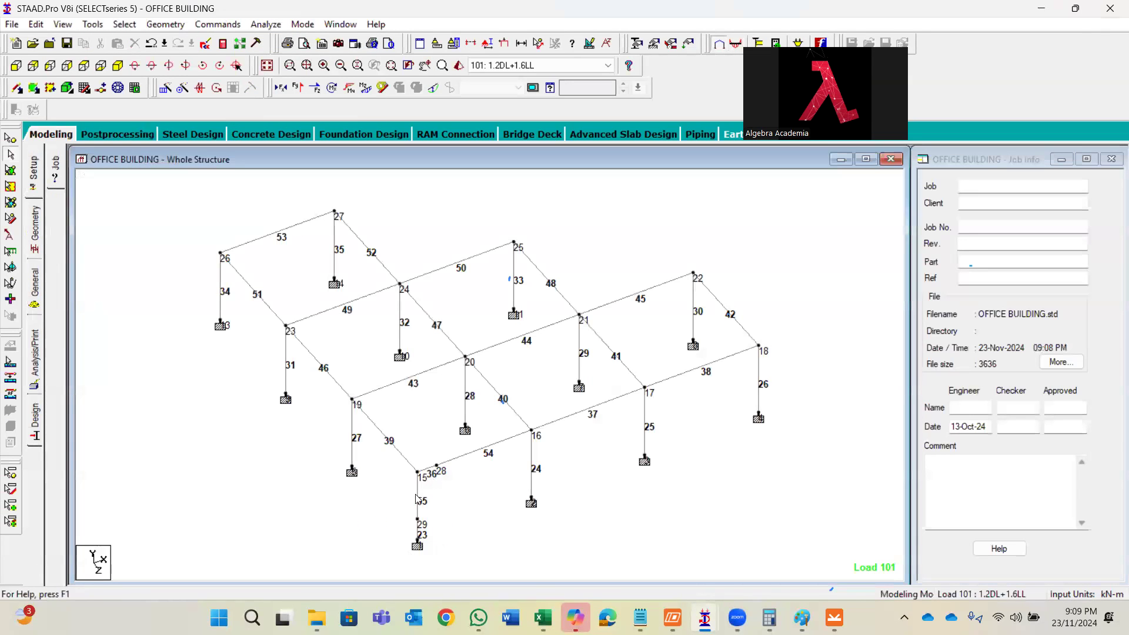
{"action": "key", "text": "alt+Tab"}
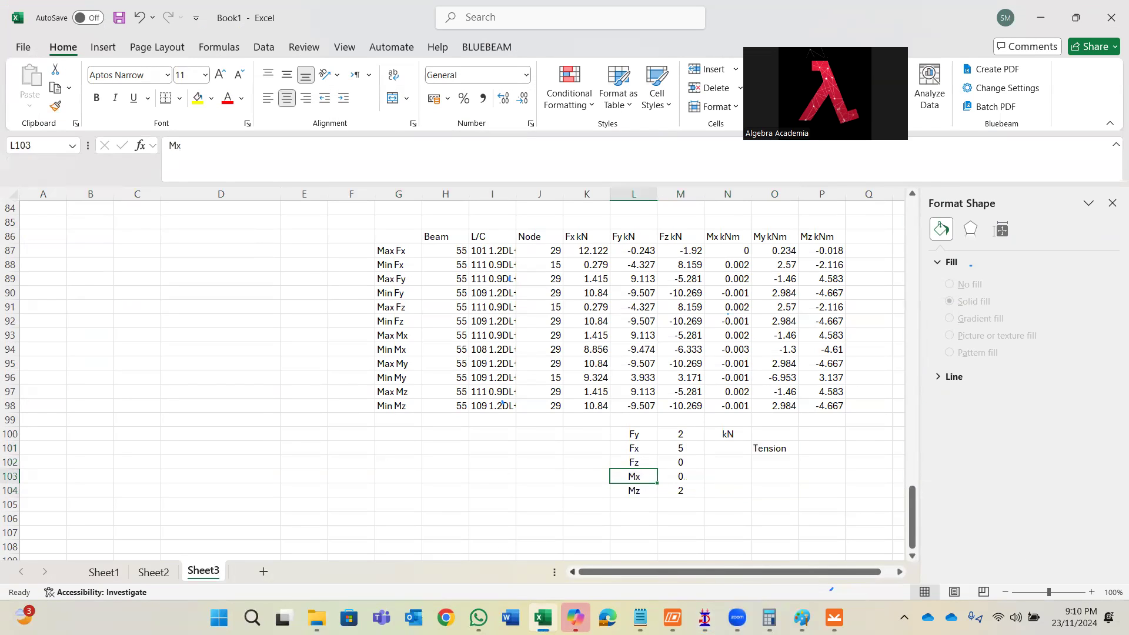
{"action": "left_click", "coordinate": [633, 589]}
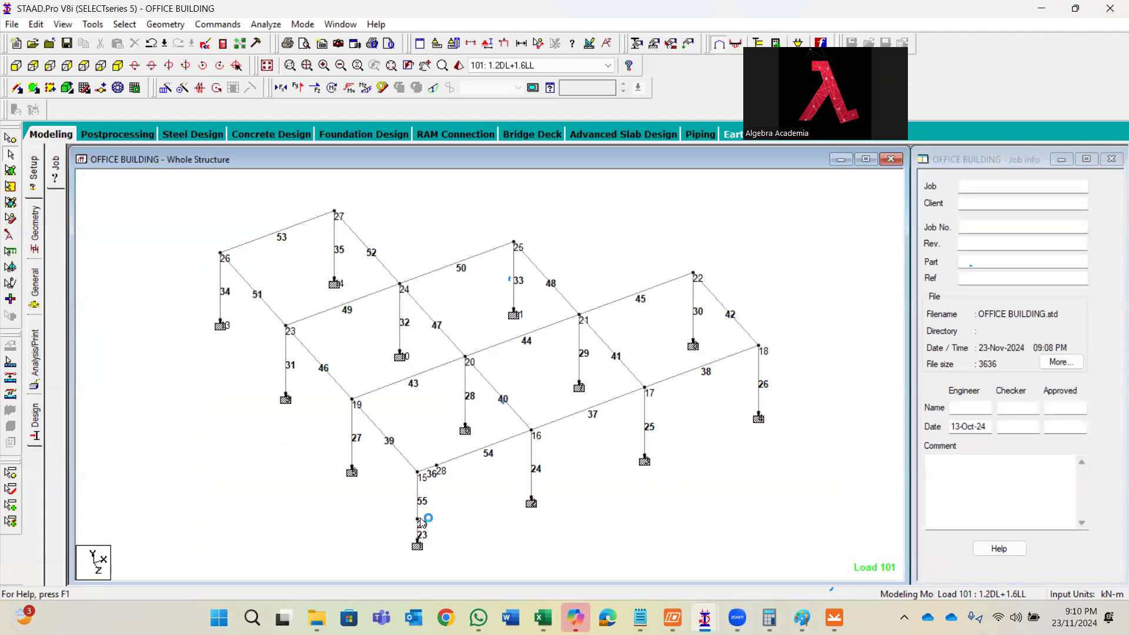
- Switch back to Excel and examine the Fy values in member 55's force table on Sheet3
{"action": "key", "text": "alt+Tab"}
{"action": "left_click", "coordinate": [586, 336]}
{"action": "left_click", "coordinate": [560, 252]}
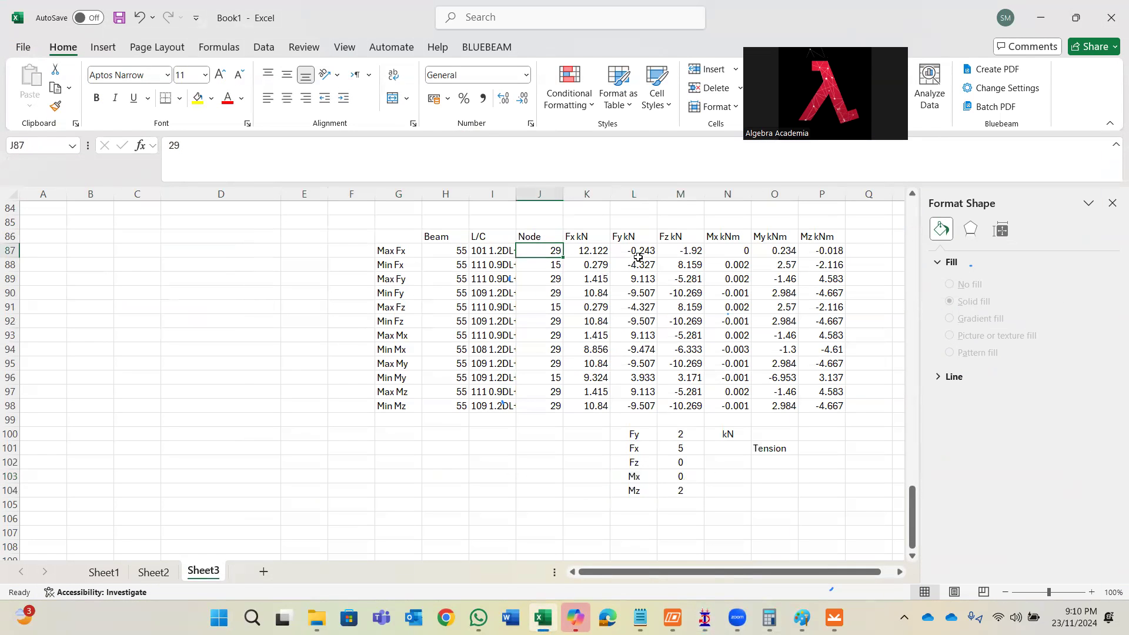
{"action": "left_click", "coordinate": [644, 285]}
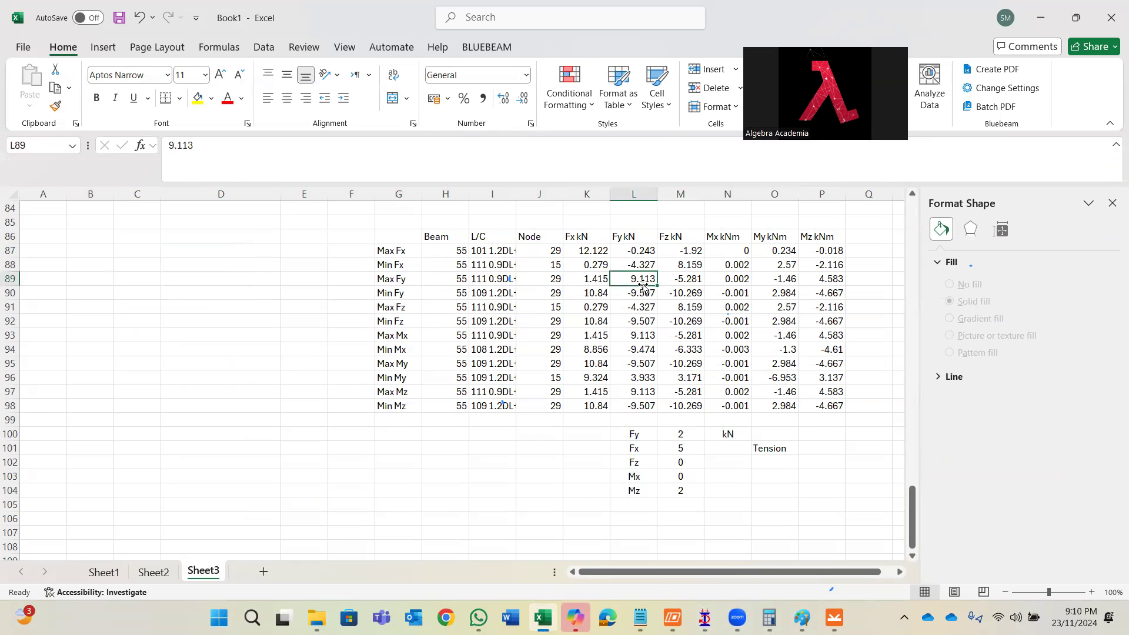
{"action": "left_click", "coordinate": [646, 301]}
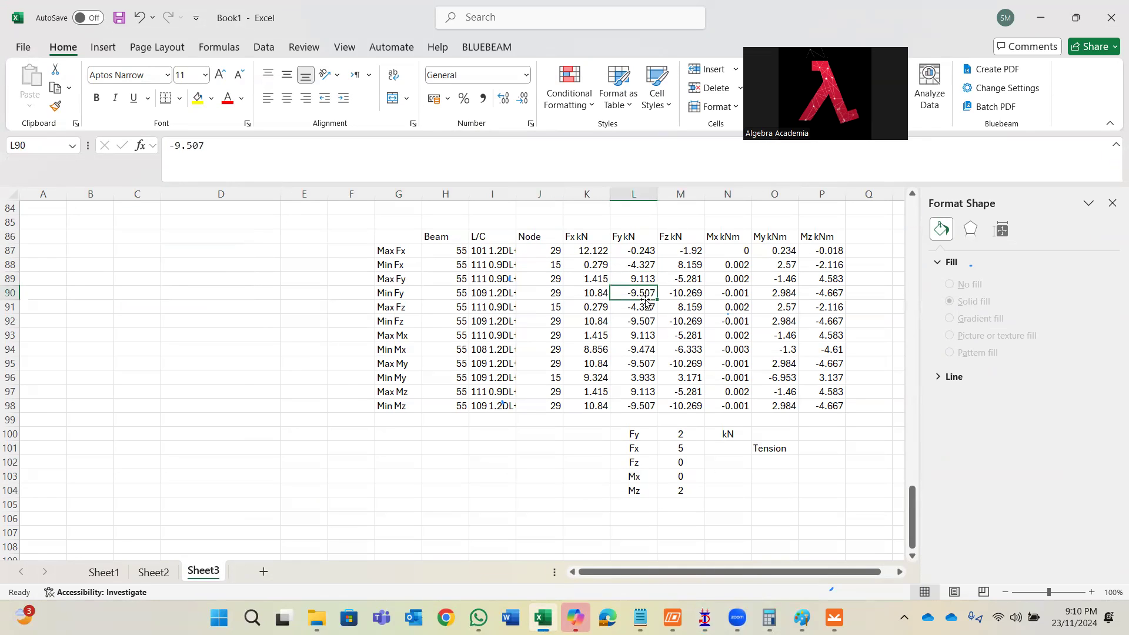
{"action": "left_click", "coordinate": [638, 324]}
{"action": "left_click", "coordinate": [645, 362]}
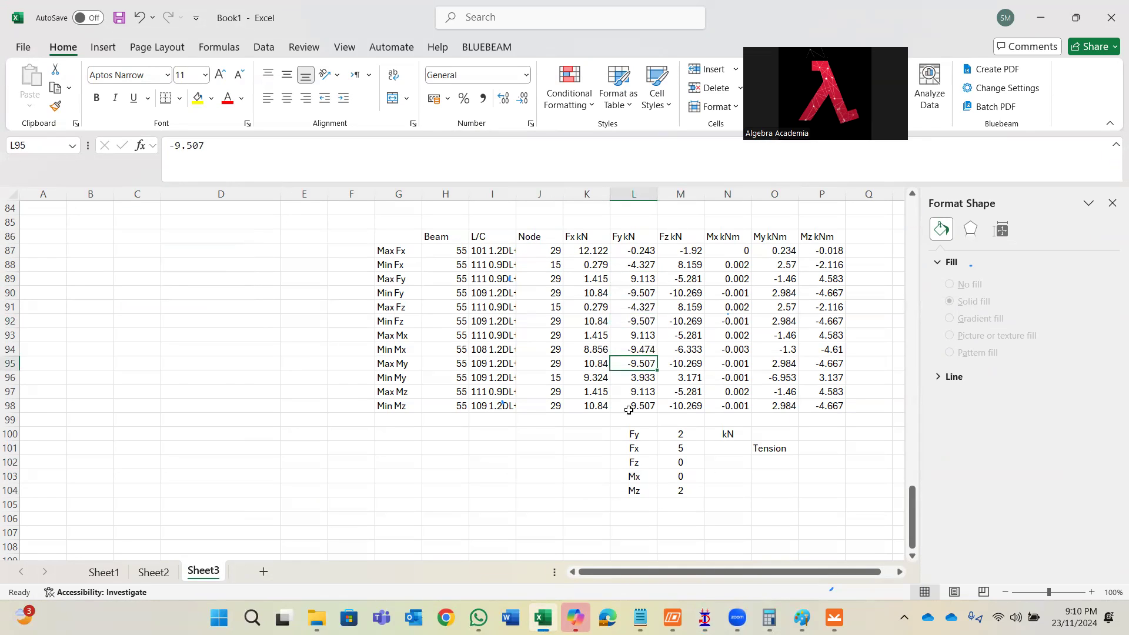
- Set Fy in M100 to 10 and move the Tension label from O101 to O100
{"action": "left_click", "coordinate": [678, 441]}
{"action": "type", "text": "10"}
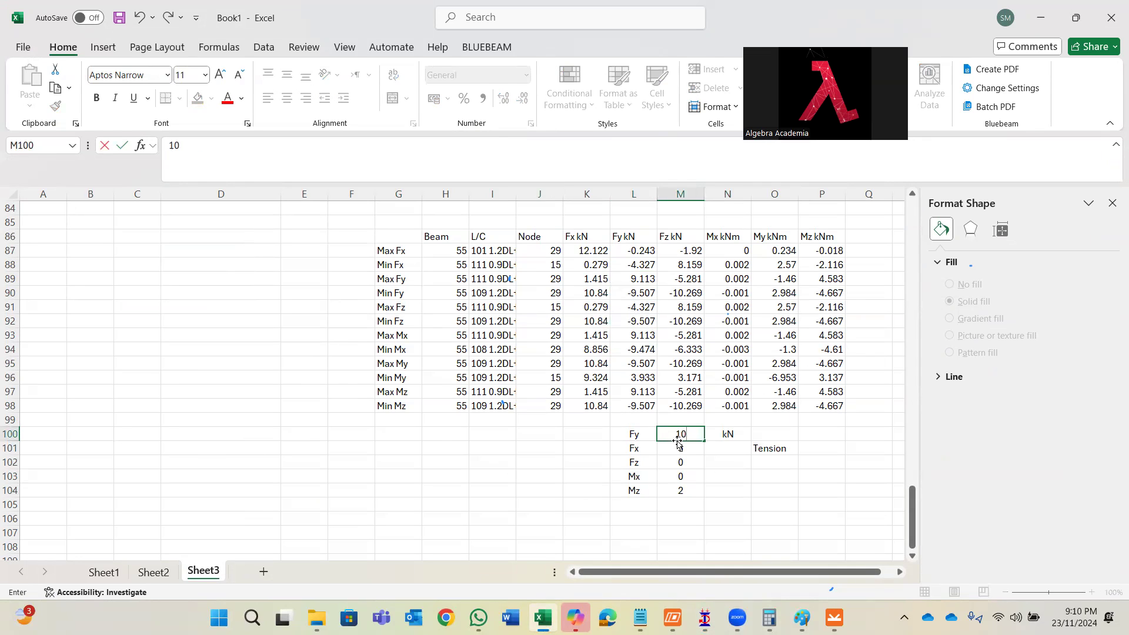
{"action": "left_click", "coordinate": [764, 448]}
{"action": "key", "text": "ctrl+x"}
{"action": "left_click", "coordinate": [771, 437]}
{"action": "key", "text": "Return"}
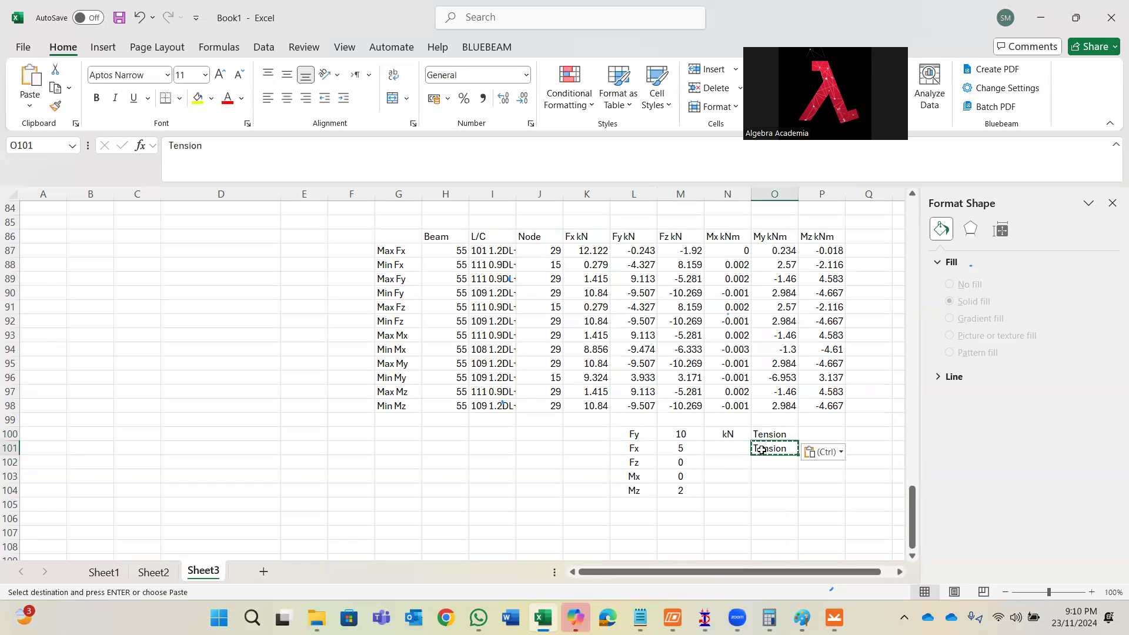
- Compare the governing Fx and Fy values in member 55's table and clear the Fy value in M100
{"action": "left_click", "coordinate": [677, 450]}
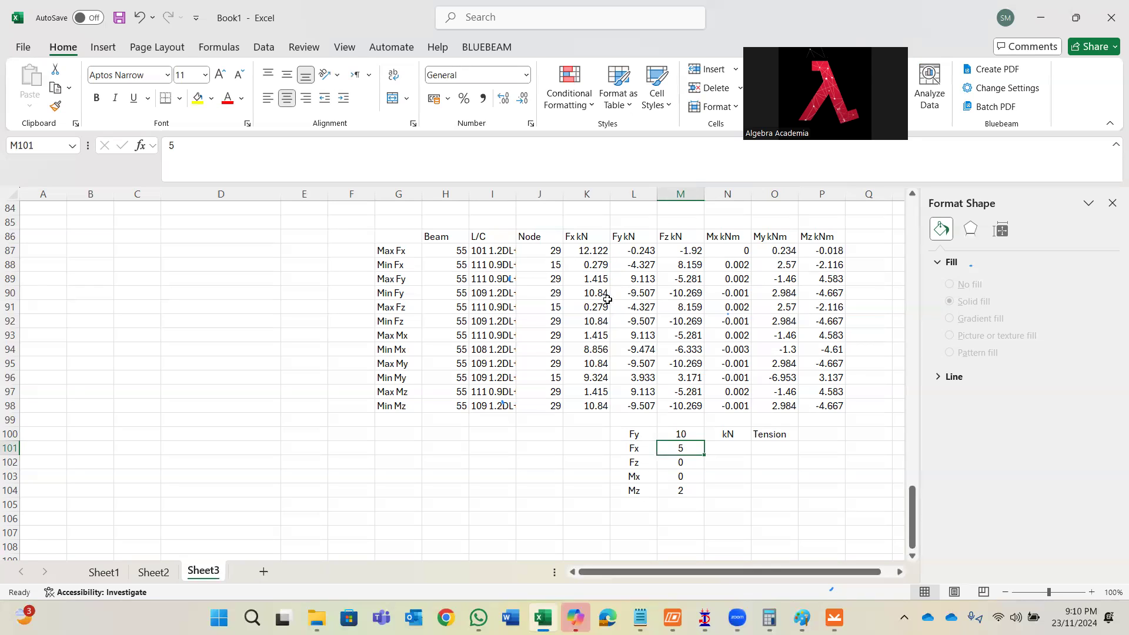
{"action": "left_click", "coordinate": [597, 253]}
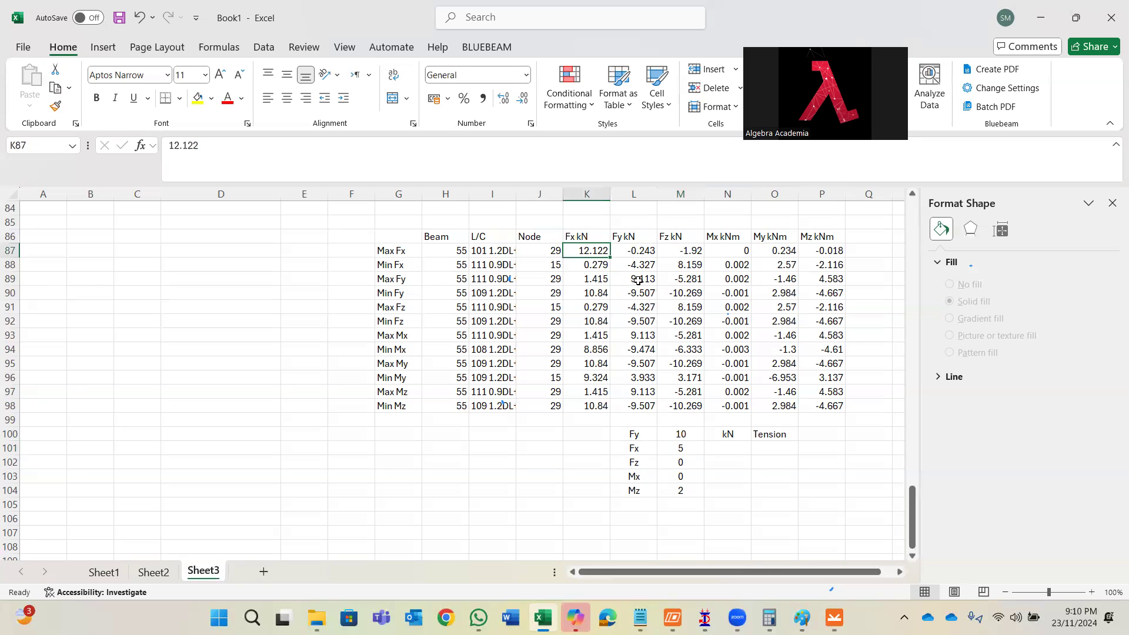
{"action": "left_click", "coordinate": [682, 445]}
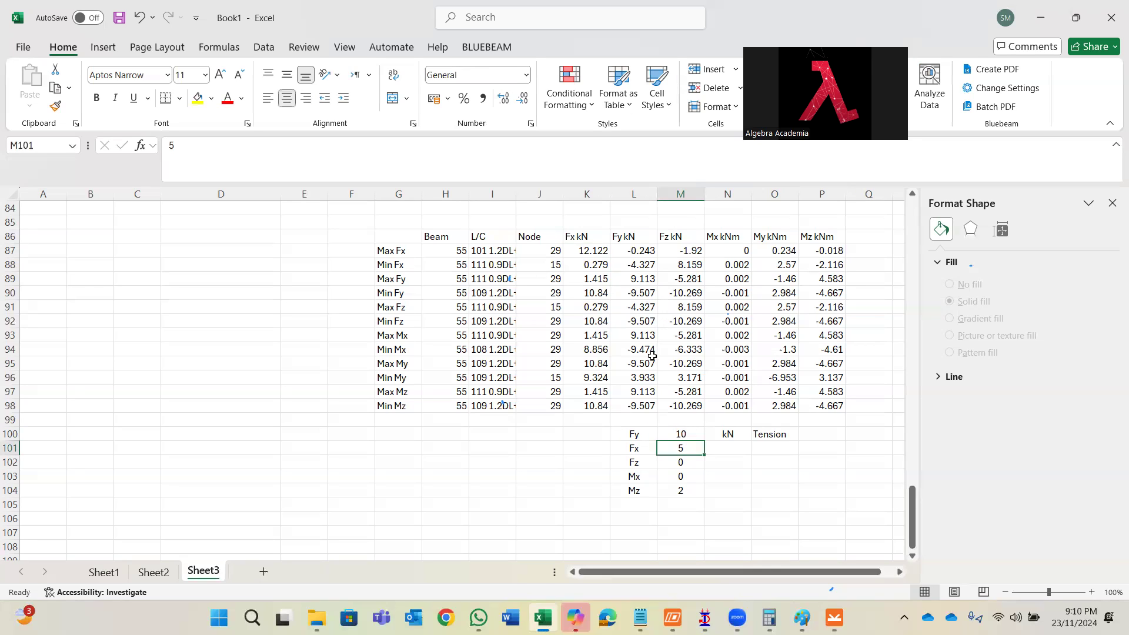
{"action": "left_click", "coordinate": [647, 295]}
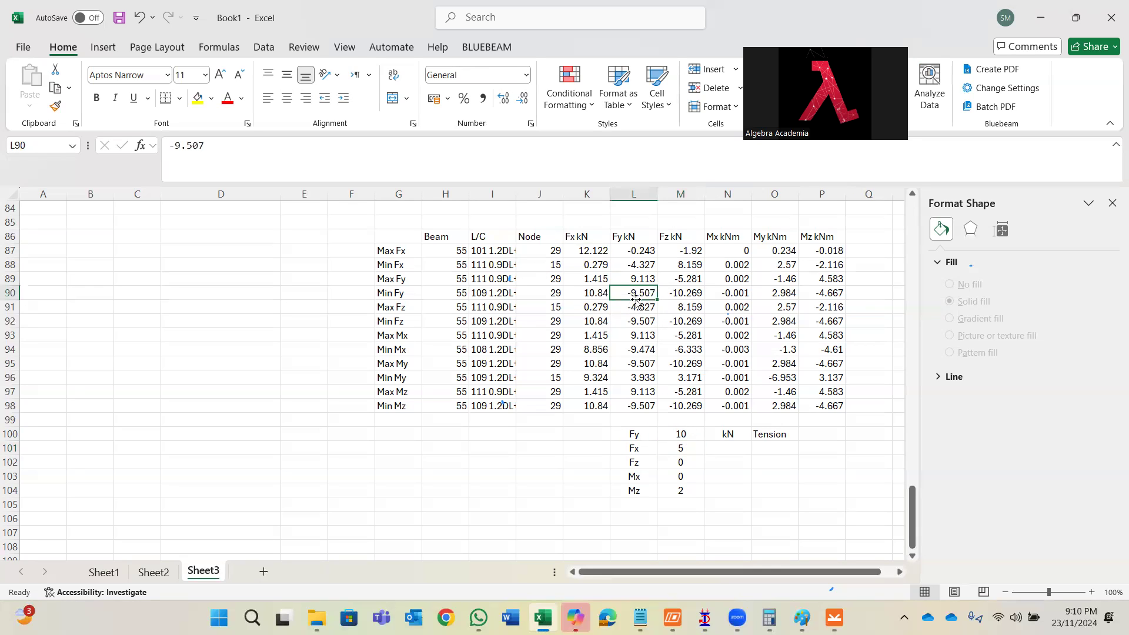
{"action": "left_click", "coordinate": [685, 438]}
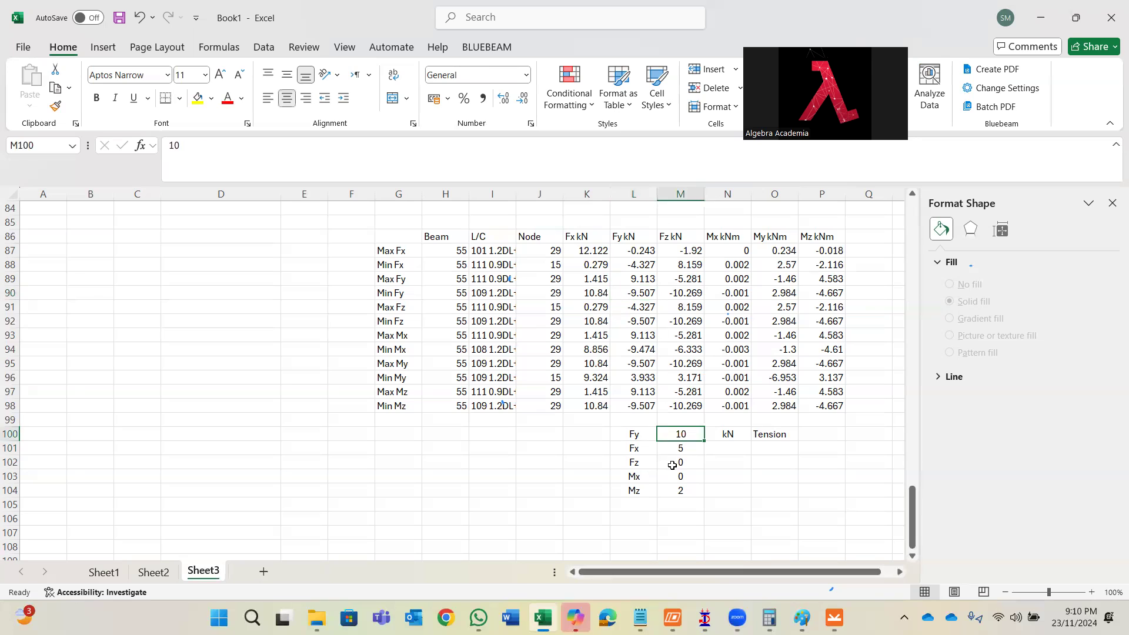
{"action": "key", "text": "BackSpace"}
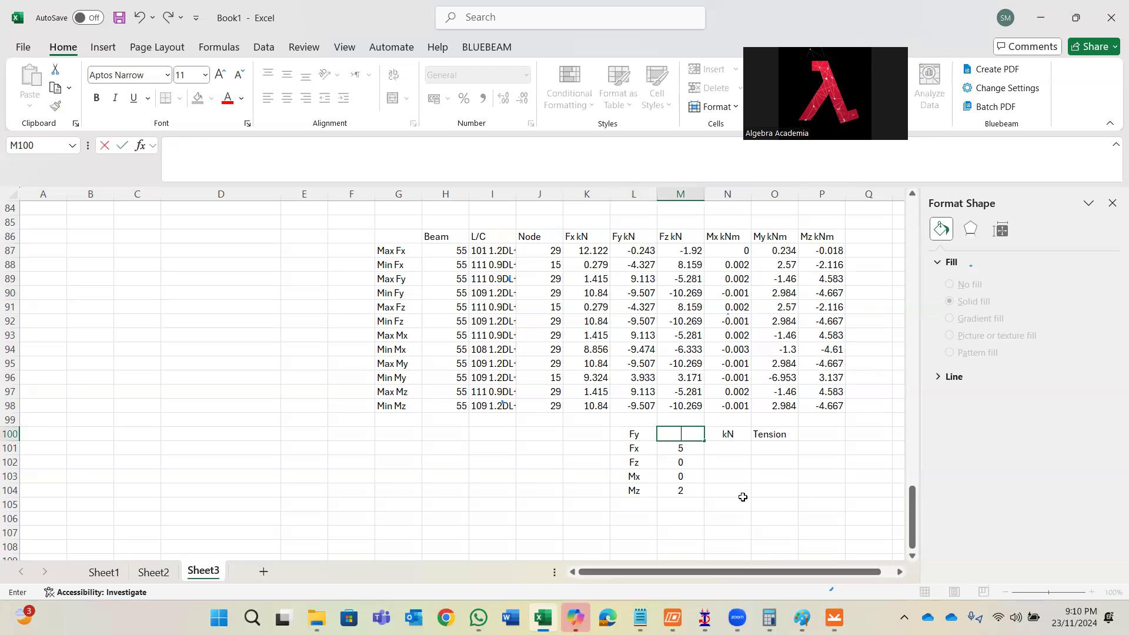
{"action": "left_click", "coordinate": [756, 505]}
{"action": "left_click", "coordinate": [707, 436]}
{"action": "left_click", "coordinate": [693, 431]}
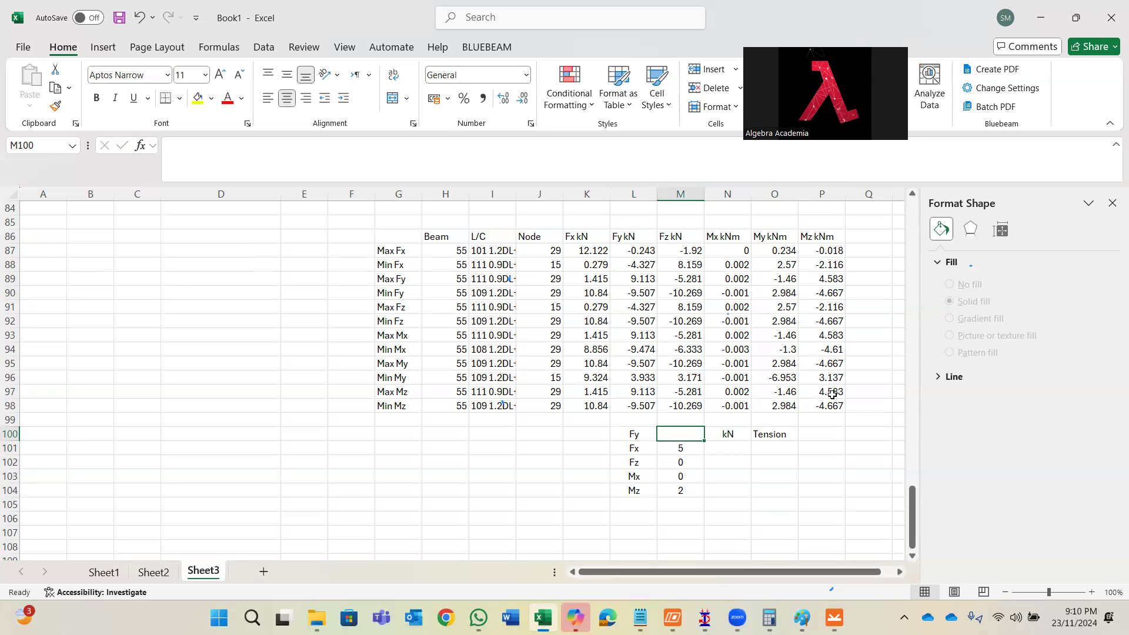
- Make the Min Mz row's values in J98:P98 bold with a yellow fill to mark the governing case
{"action": "left_click_drag", "start_coordinate": [836, 410], "coordinate": [553, 416]}
{"action": "left_click", "coordinate": [97, 98]}
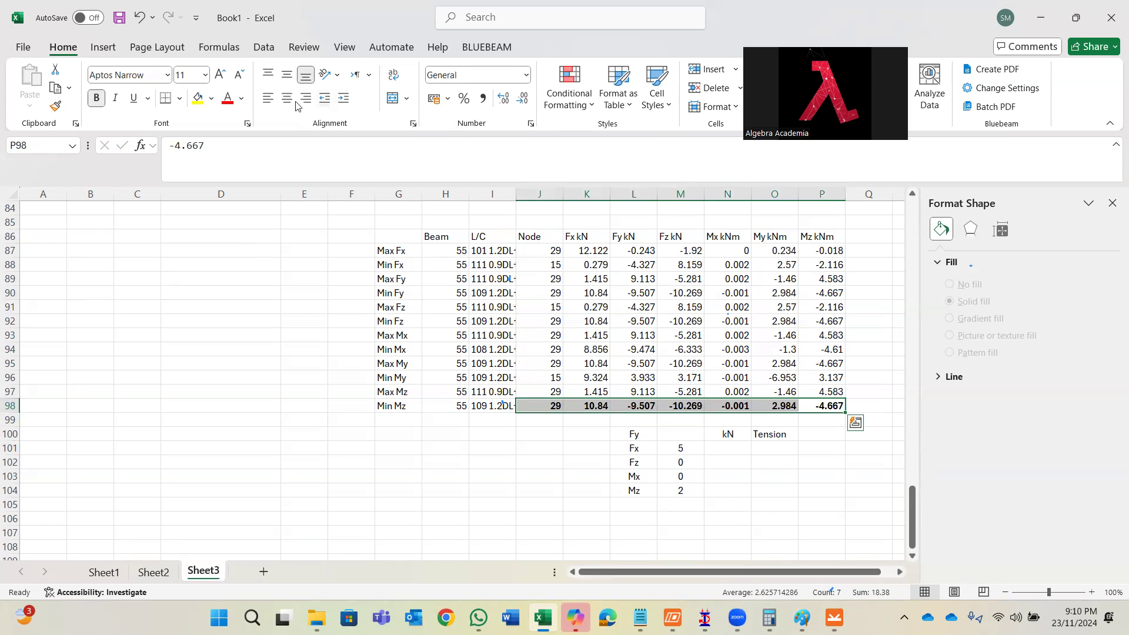
{"action": "left_click", "coordinate": [198, 98]}
{"action": "left_click", "coordinate": [398, 350]}
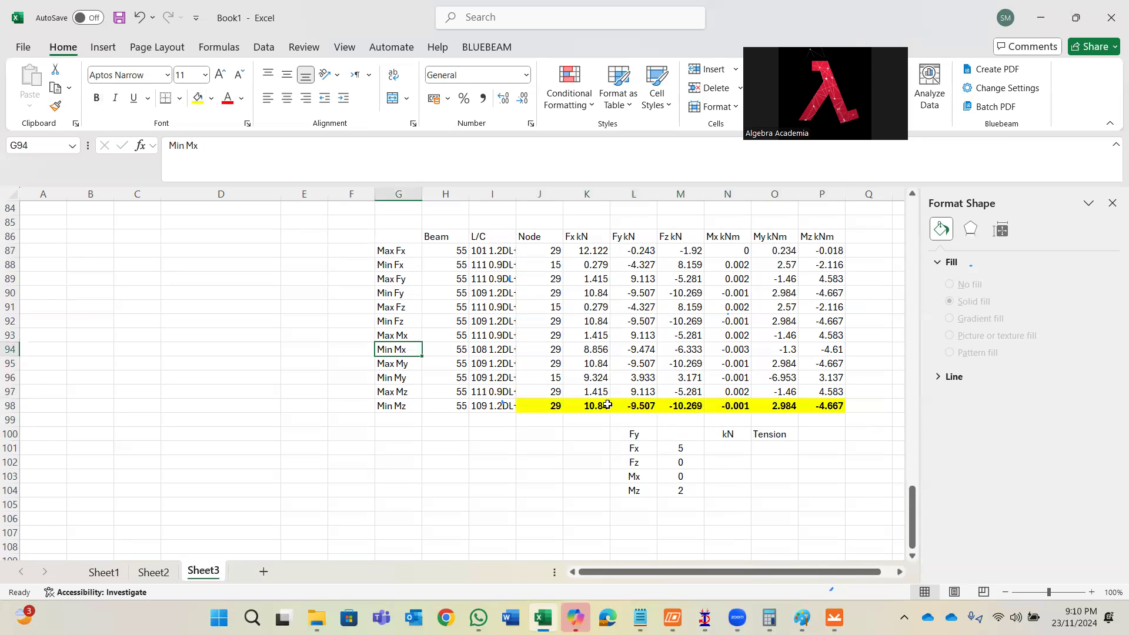
- Enter the design forces below member 55's table as Fy -10, Fx 11 and Fz -11 in M100:M102
{"action": "left_click", "coordinate": [682, 435]}
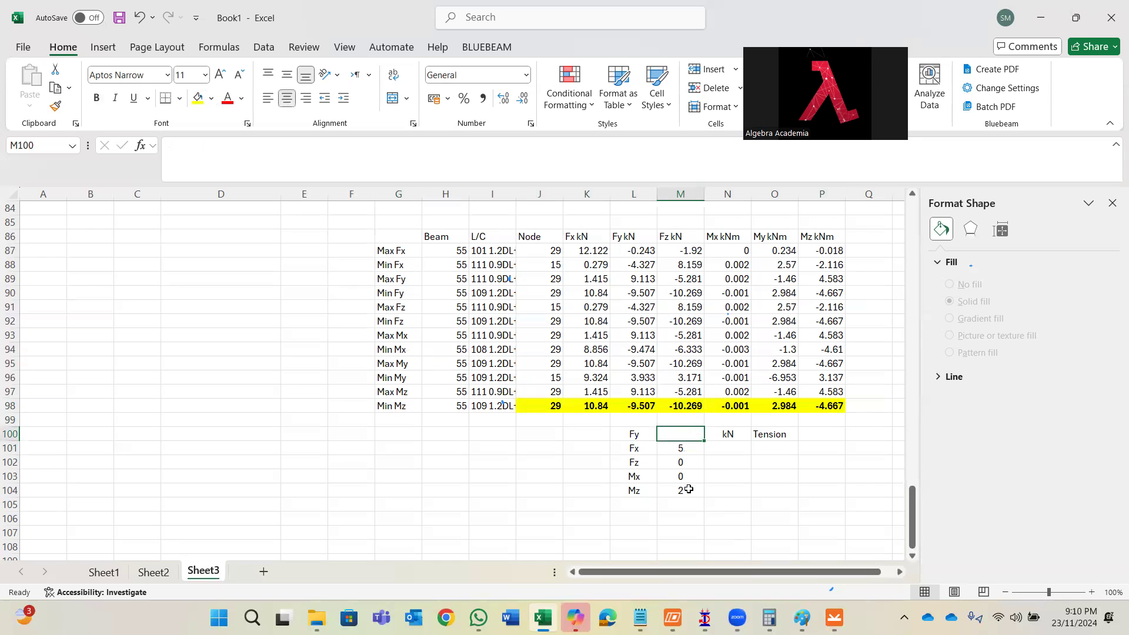
{"action": "type", "text": "-10"}
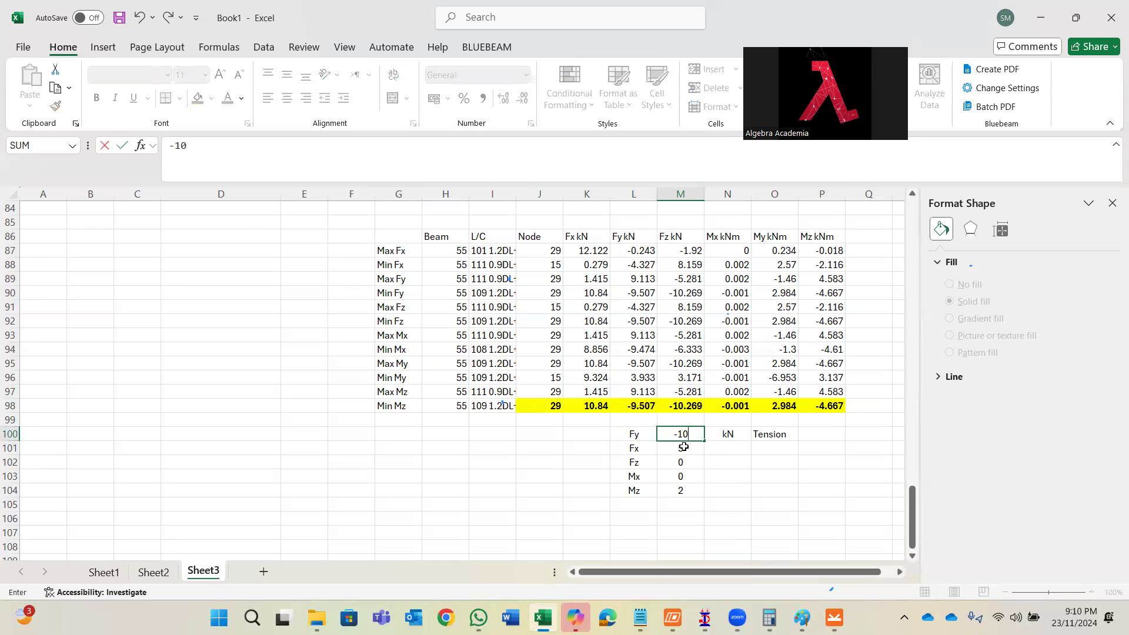
{"action": "key", "text": "Return"}
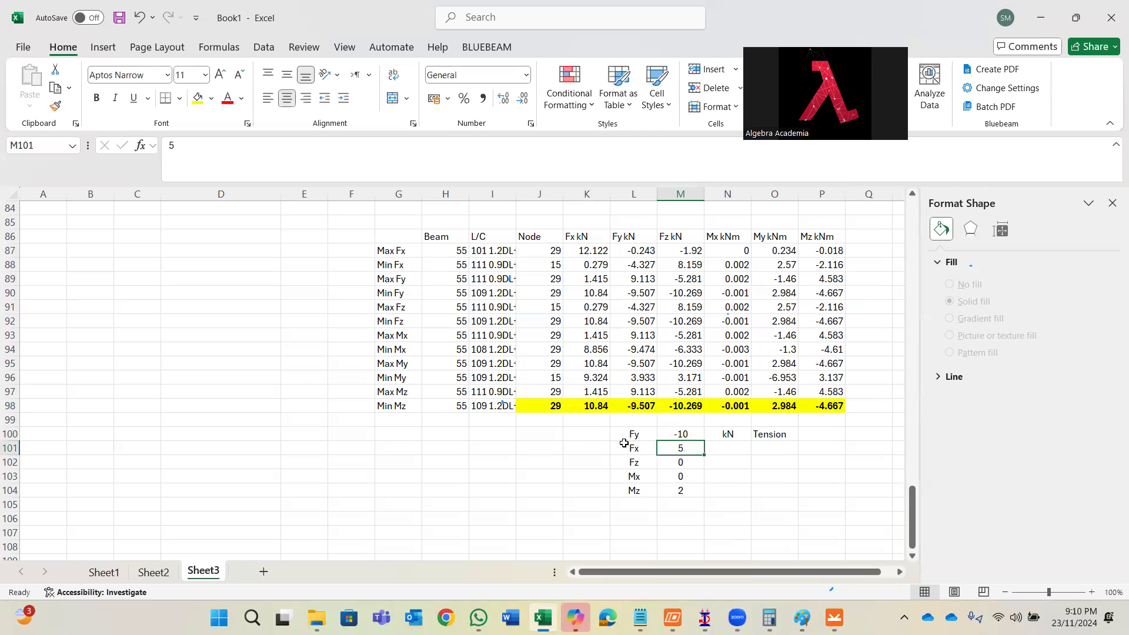
{"action": "type", "text": "11"}
{"action": "key", "text": "Return"}
{"action": "type", "text": "1-11"}
{"action": "key", "text": "Return"}
- Relabel the moment in L104 as My and set its value in M104 to 3
{"action": "left_click", "coordinate": [686, 492]}
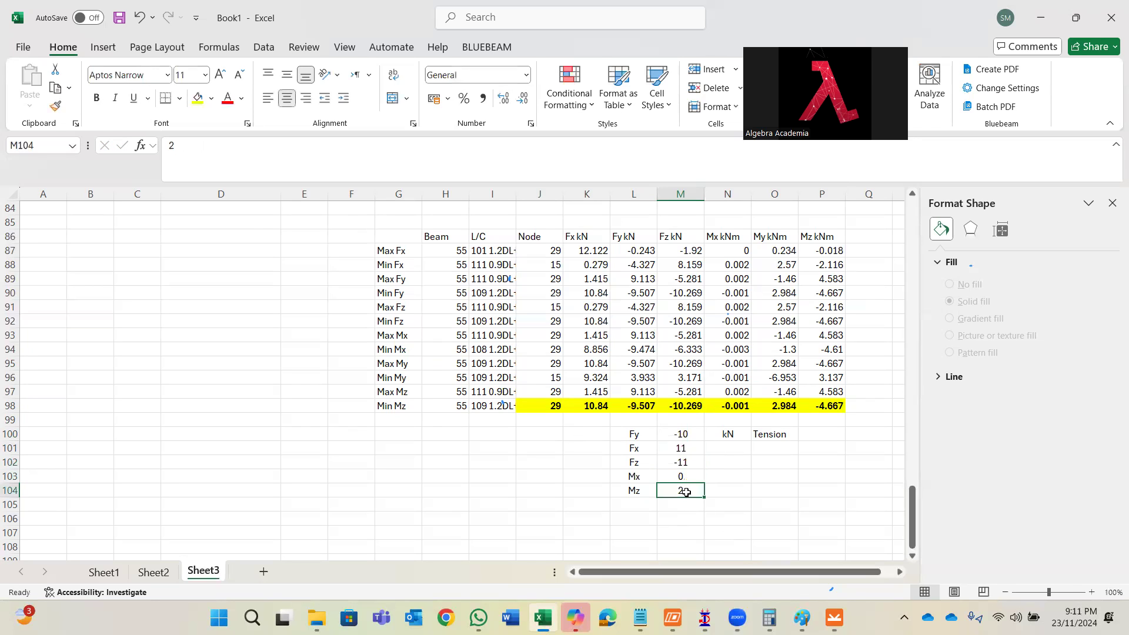
{"action": "left_click", "coordinate": [645, 492]}
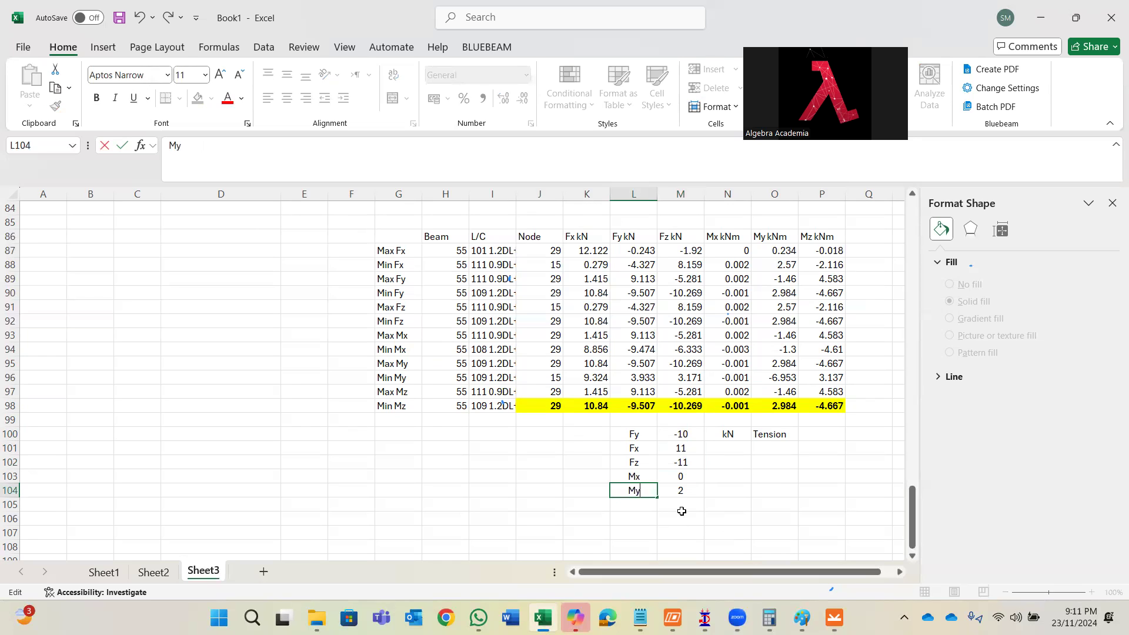
{"action": "left_click", "coordinate": [681, 489]}
{"action": "type", "text": "3"}
- Copy the My label and value from L104:M104 into the row below, starting at L105
{"action": "key", "text": "Left"}
{"action": "left_click_drag", "start_coordinate": [665, 491], "coordinate": [677, 492]}
{"action": "key", "text": "ctrl+c"}
{"action": "left_click", "coordinate": [643, 505]}
{"action": "key", "text": "ctrl+v"}
{"action": "left_click", "coordinate": [678, 505]}
{"action": "key", "text": "Escape"}
- Relabel the copied moment in L105 as Mz and set its value in M105 to -5
{"action": "left_click", "coordinate": [639, 509]}
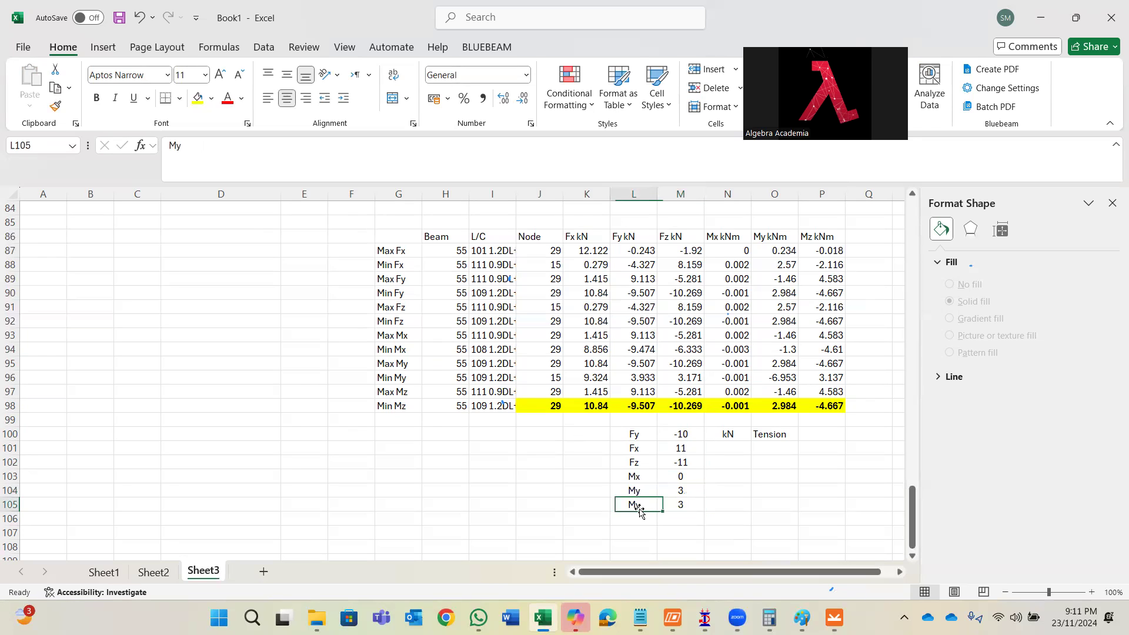
{"action": "double_click", "coordinate": [640, 504]}
{"action": "key", "text": "BackSpace"}
{"action": "type", "text": "z"}
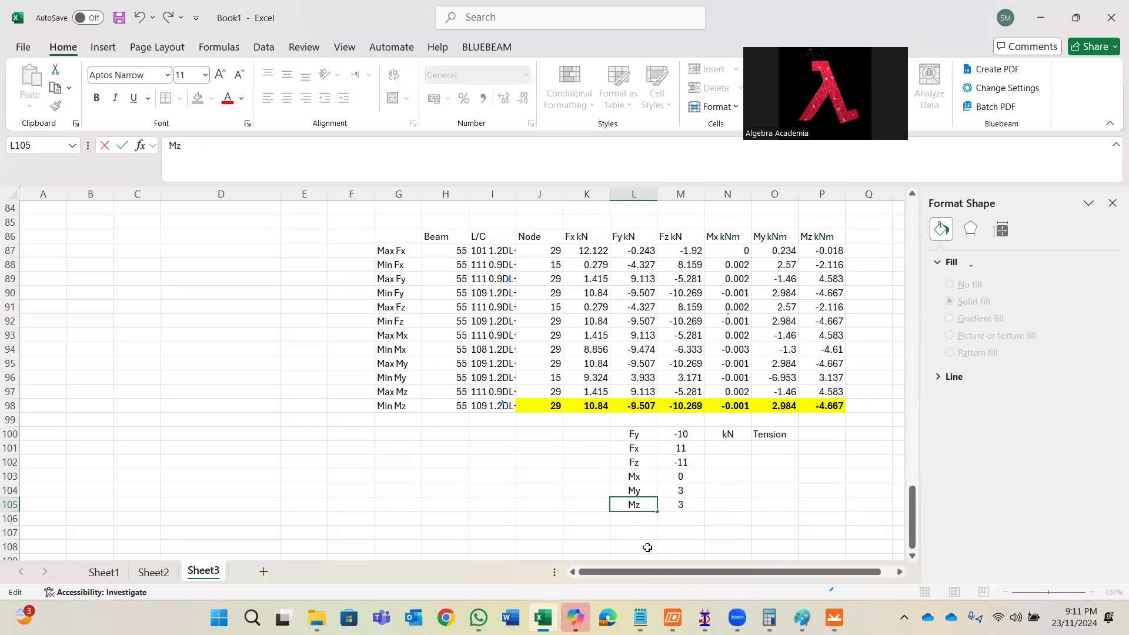
{"action": "left_click", "coordinate": [685, 504]}
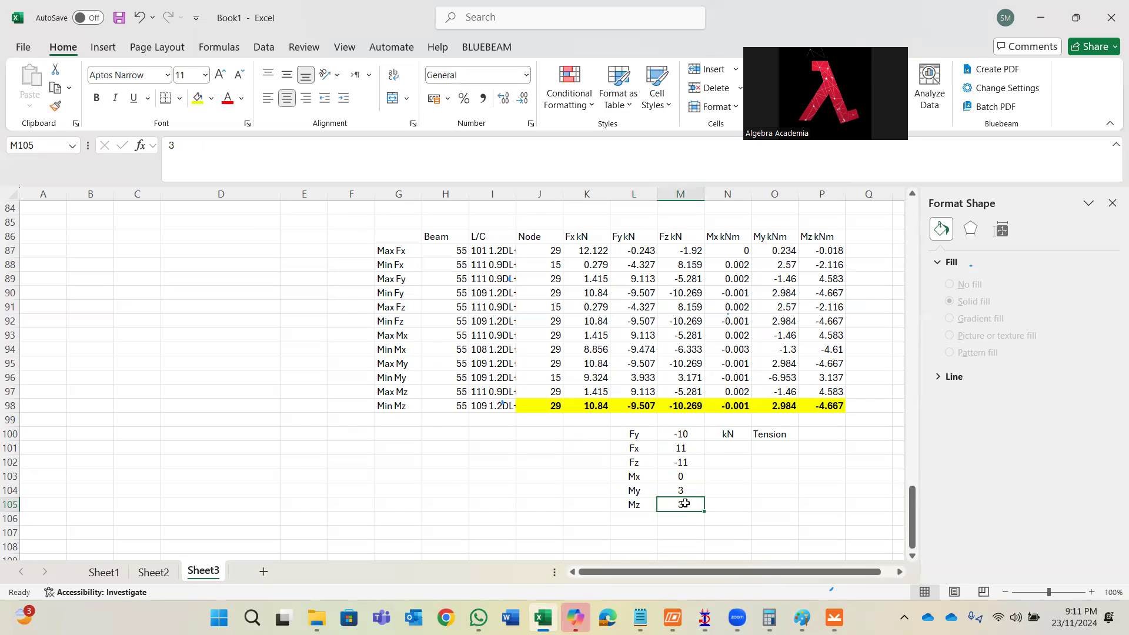
{"action": "type", "text": "-5"}
{"action": "left_click", "coordinate": [697, 486]}
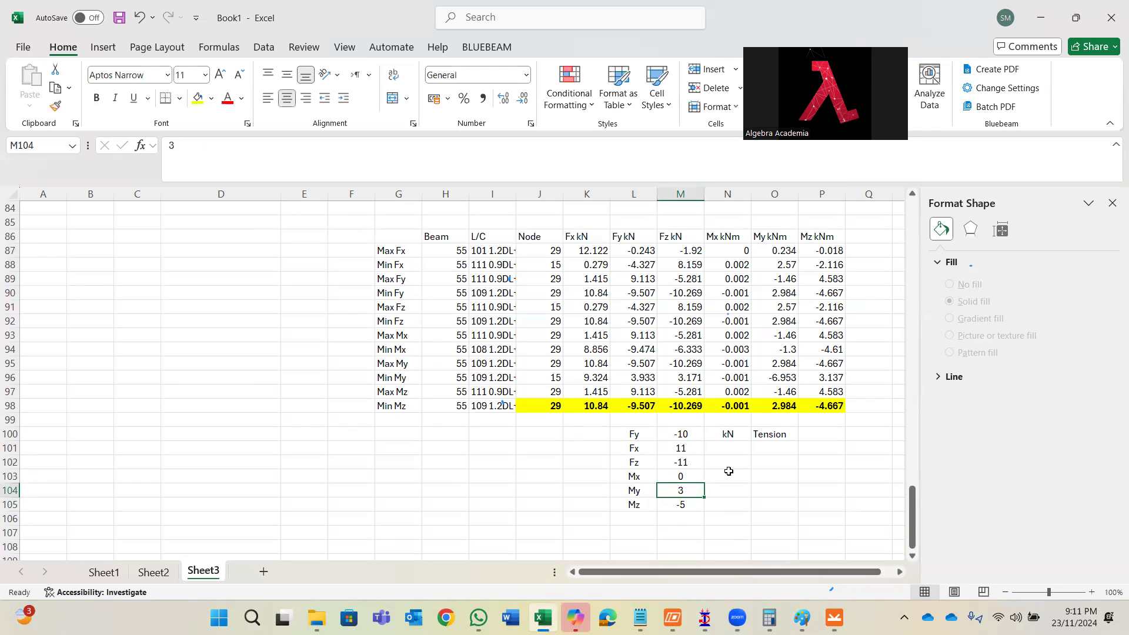
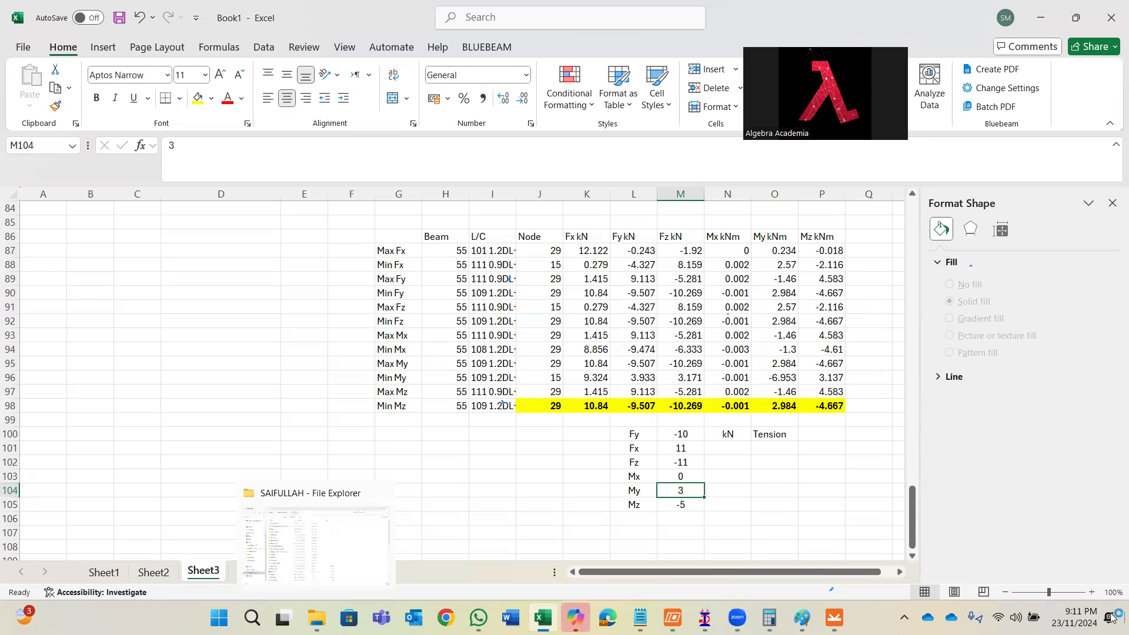
- Switch to the IDEA StatiCa connection model and set member B1's γ pitch to 90° so it stands vertical
{"action": "left_click", "coordinate": [838, 614]}
{"action": "left_click", "coordinate": [913, 546]}
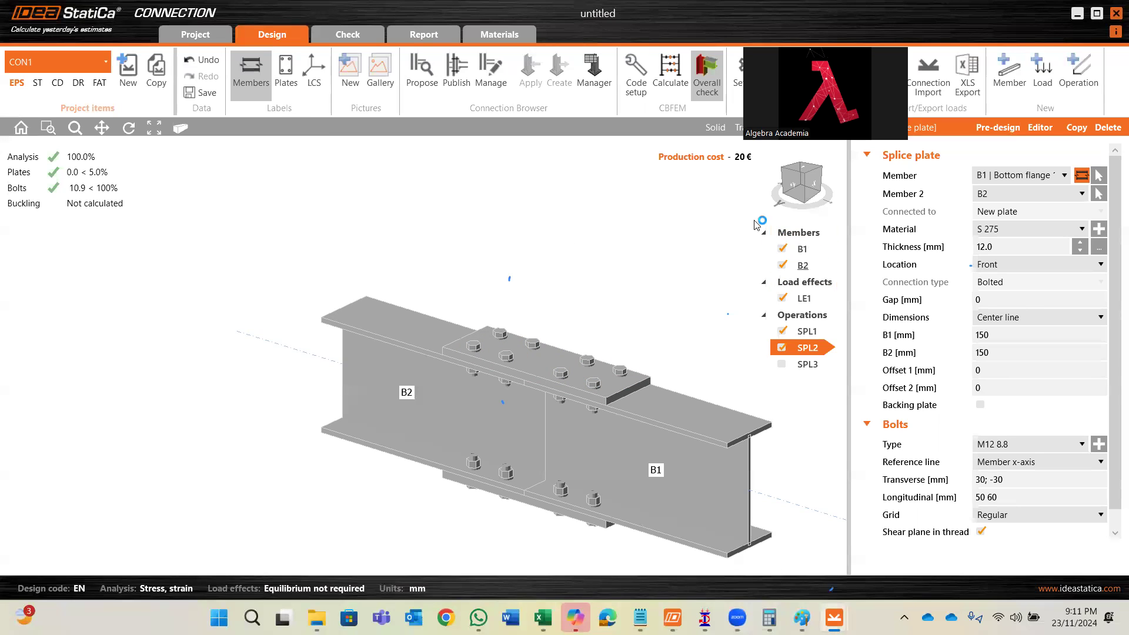
{"action": "left_click", "coordinate": [807, 249]}
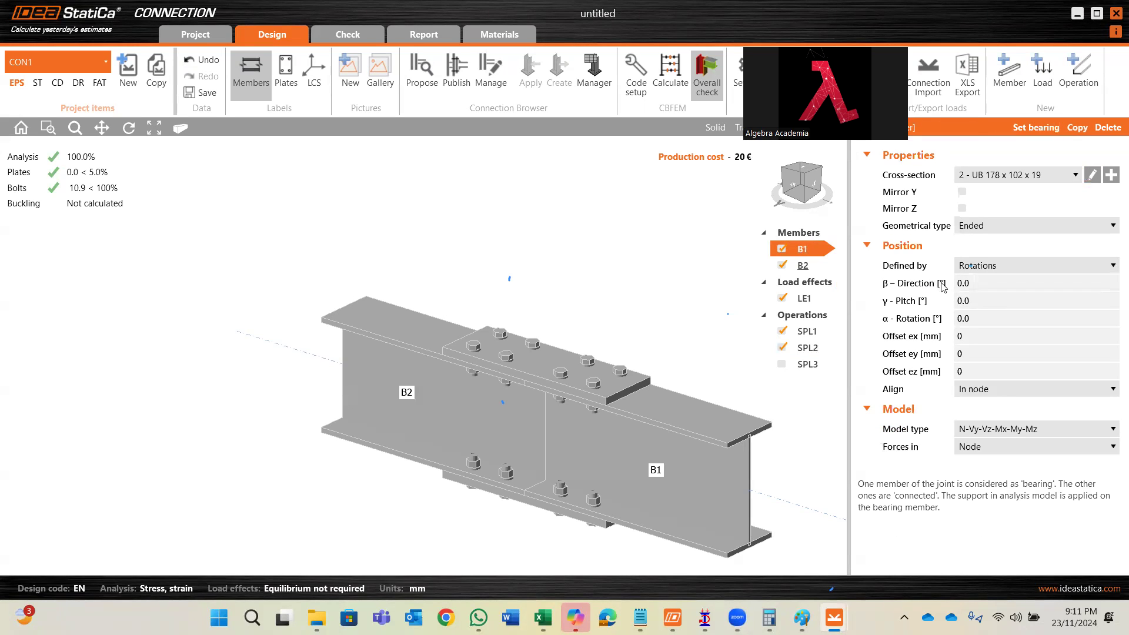
{"action": "left_click", "coordinate": [985, 301]}
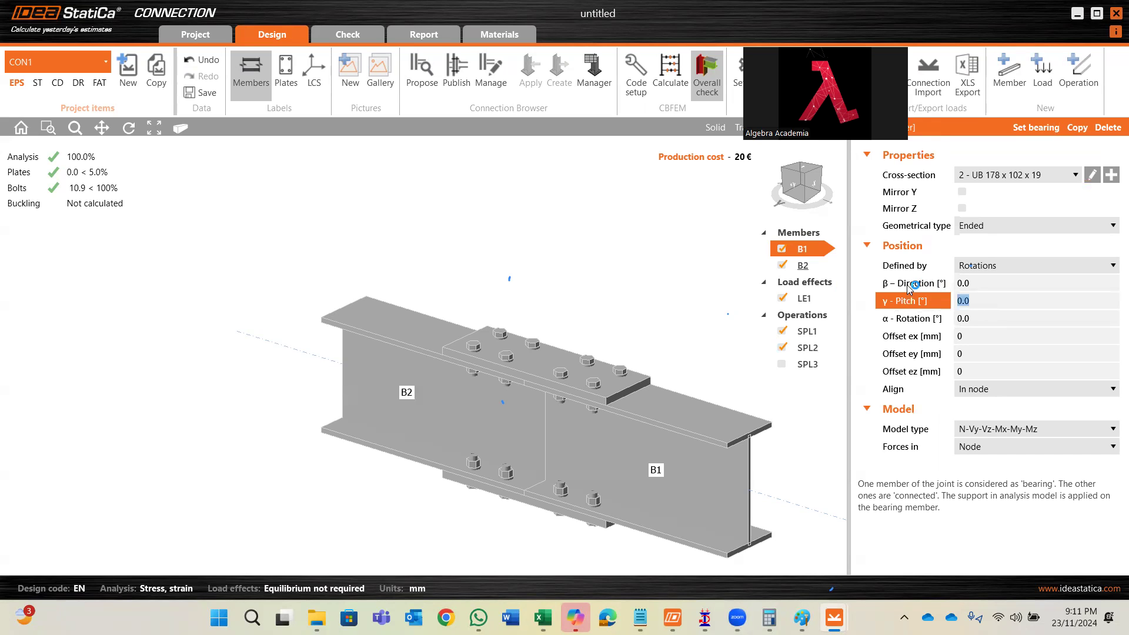
{"action": "left_click", "coordinate": [798, 254]}
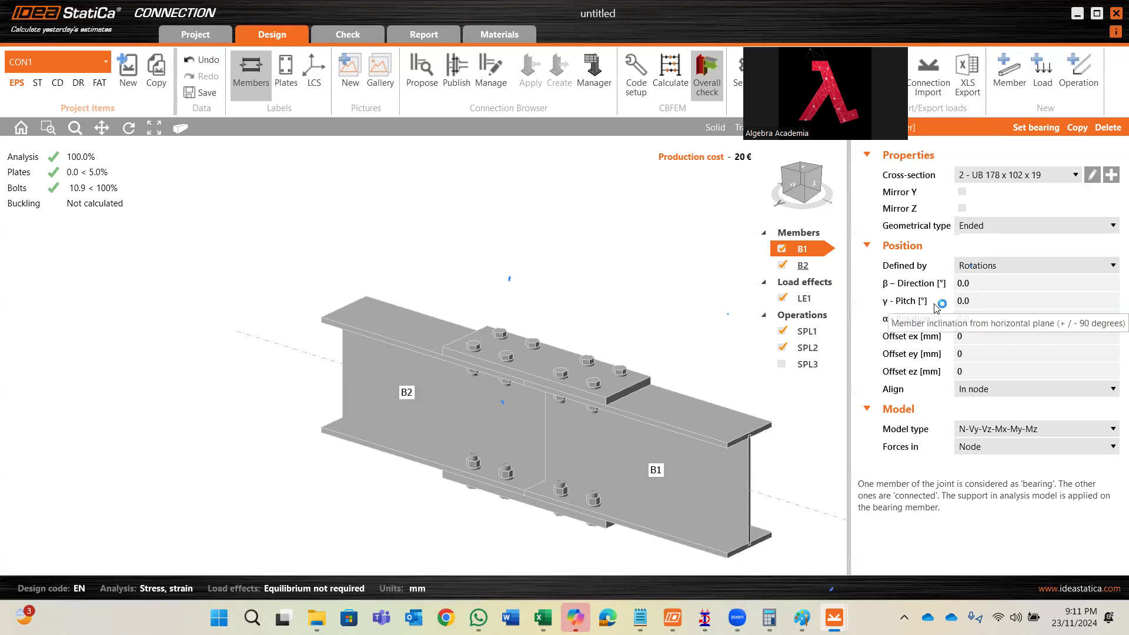
{"action": "left_click", "coordinate": [991, 301]}
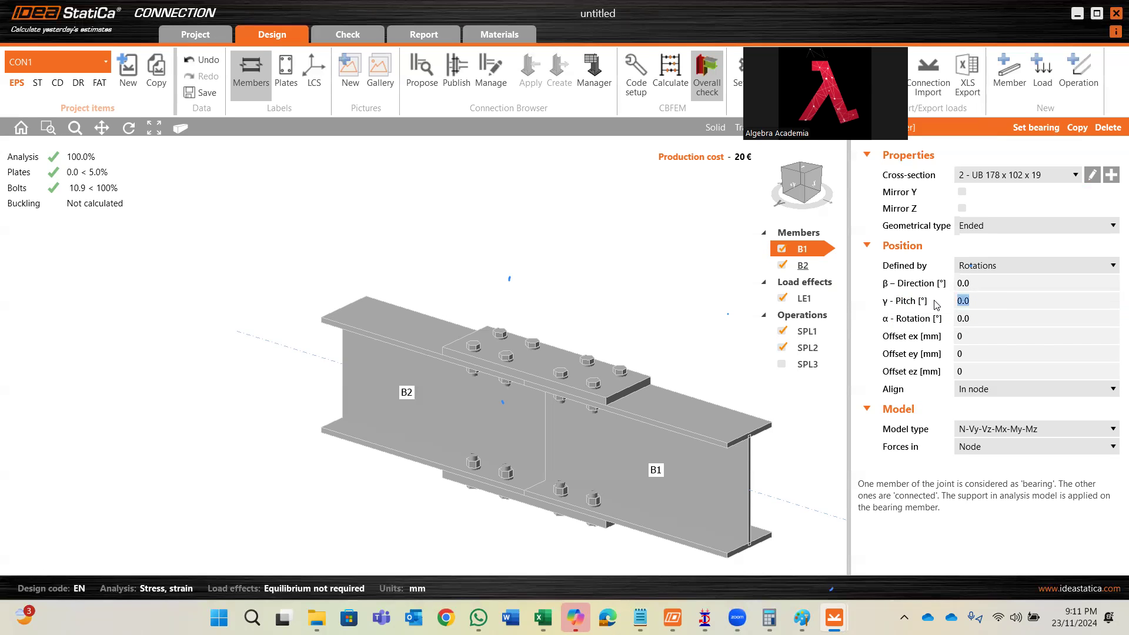
{"action": "type", "text": "9"}
{"action": "key", "text": "Tab"}
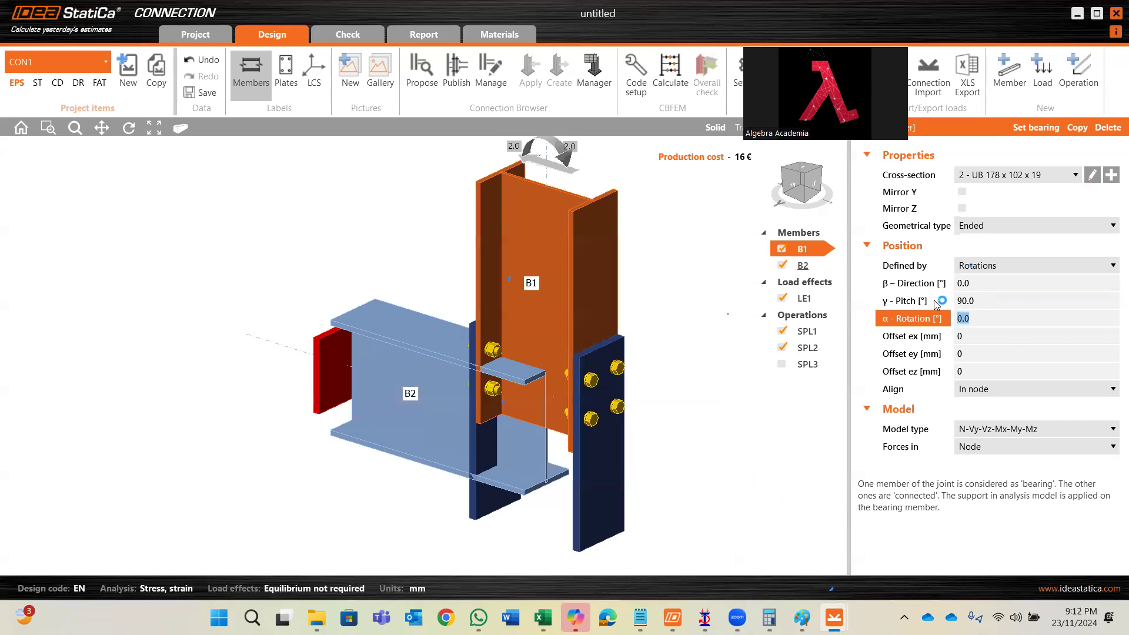
- Set member B2's γ pitch to -90° so it lines up vertically below B1
{"action": "left_click", "coordinate": [426, 355]}
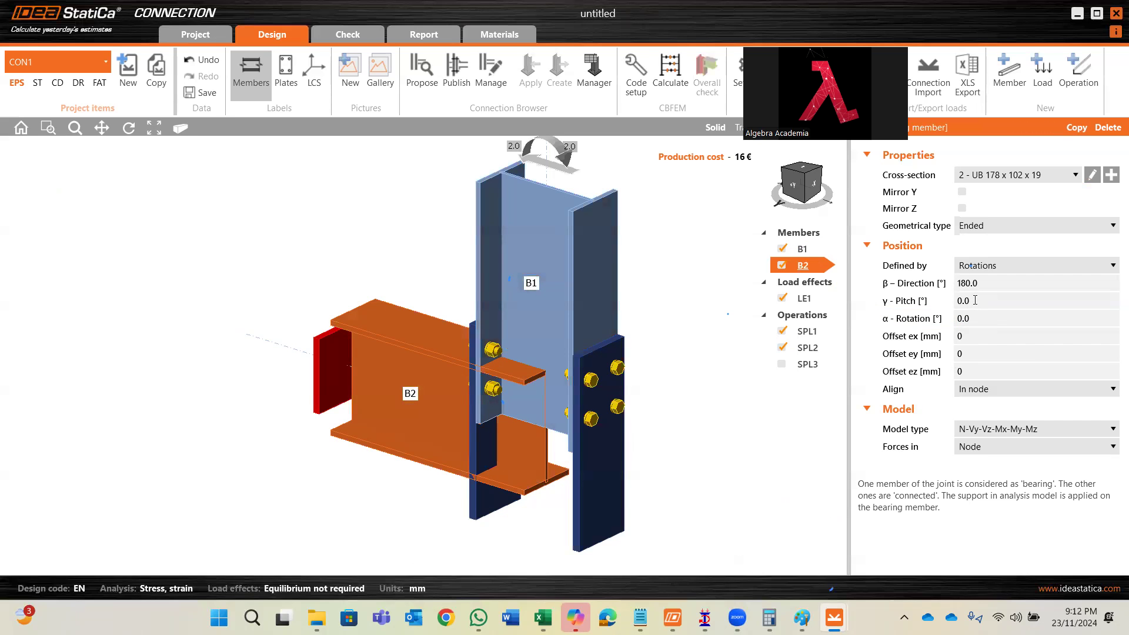
{"action": "left_click", "coordinate": [895, 301]}
{"action": "type", "text": "-90"}
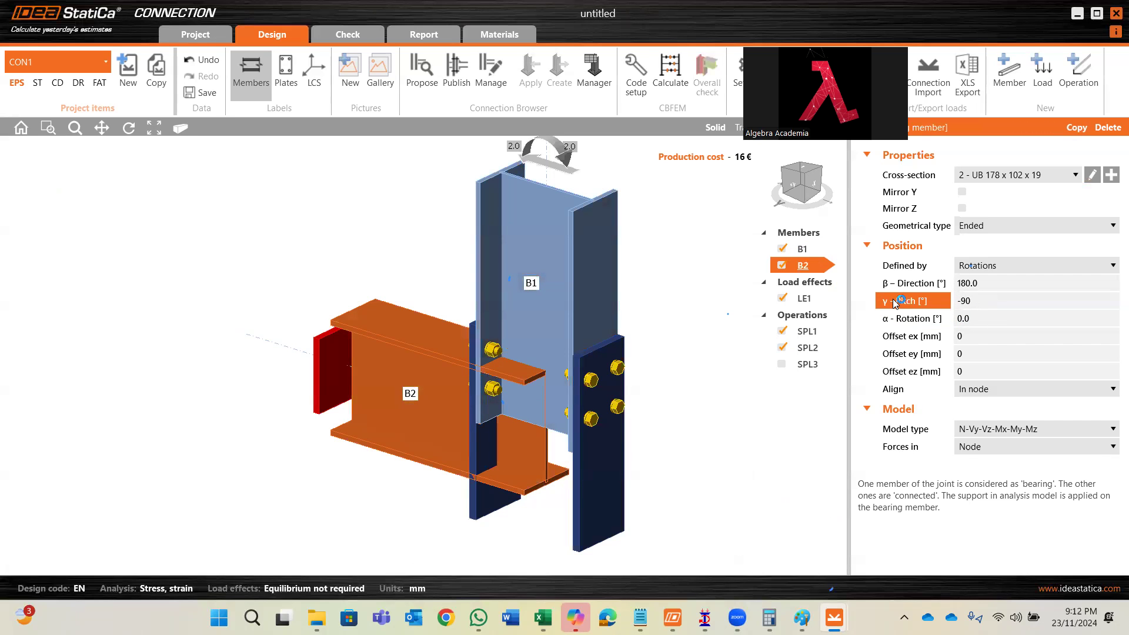
{"action": "key", "text": "Tab"}
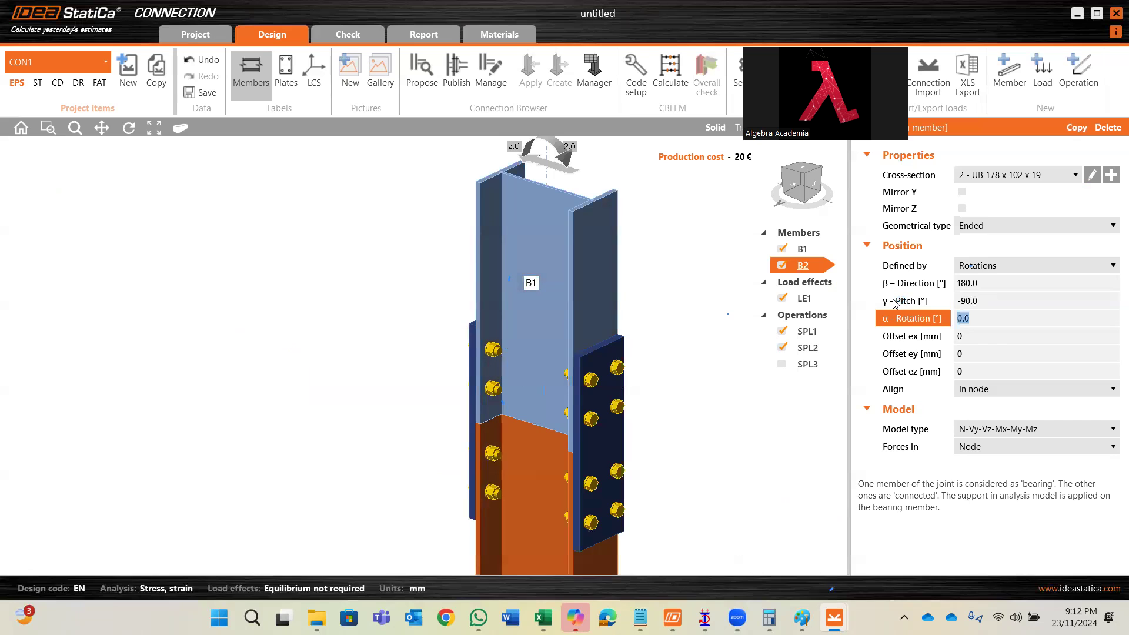
{"action": "scroll", "coordinate": [318, 246], "scroll_direction": "down", "scroll_amount": 3}
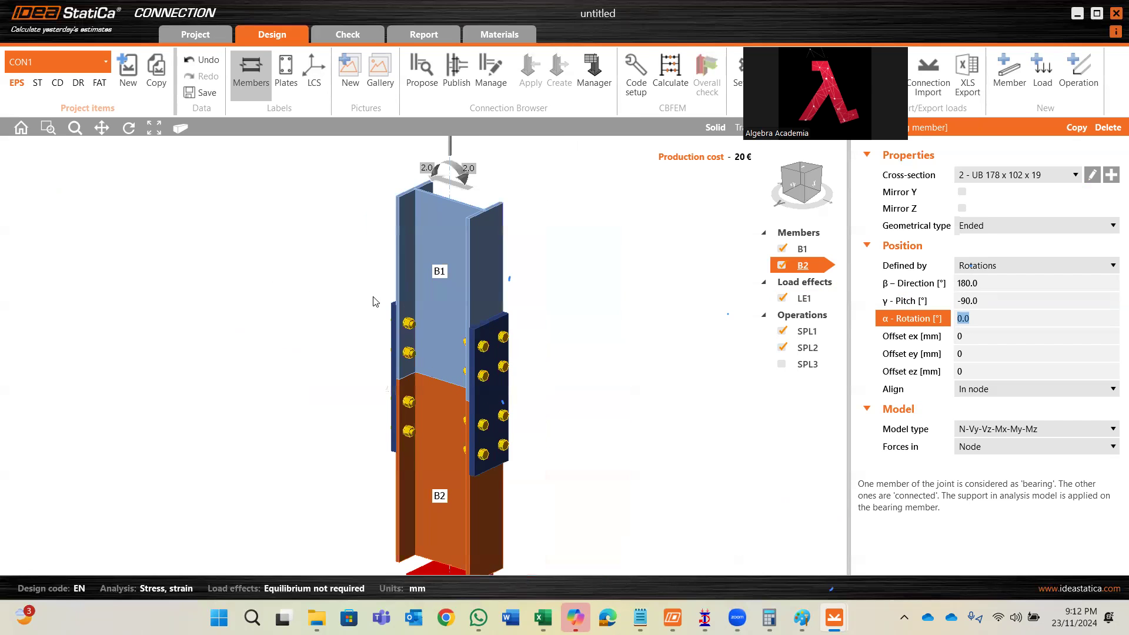
- Switch to the STAAD.Pro office building model, look up the section of column member 55, and return to the IDEA StatiCa connection model
{"action": "scroll", "coordinate": [353, 353], "scroll_direction": "up", "scroll_amount": 1}
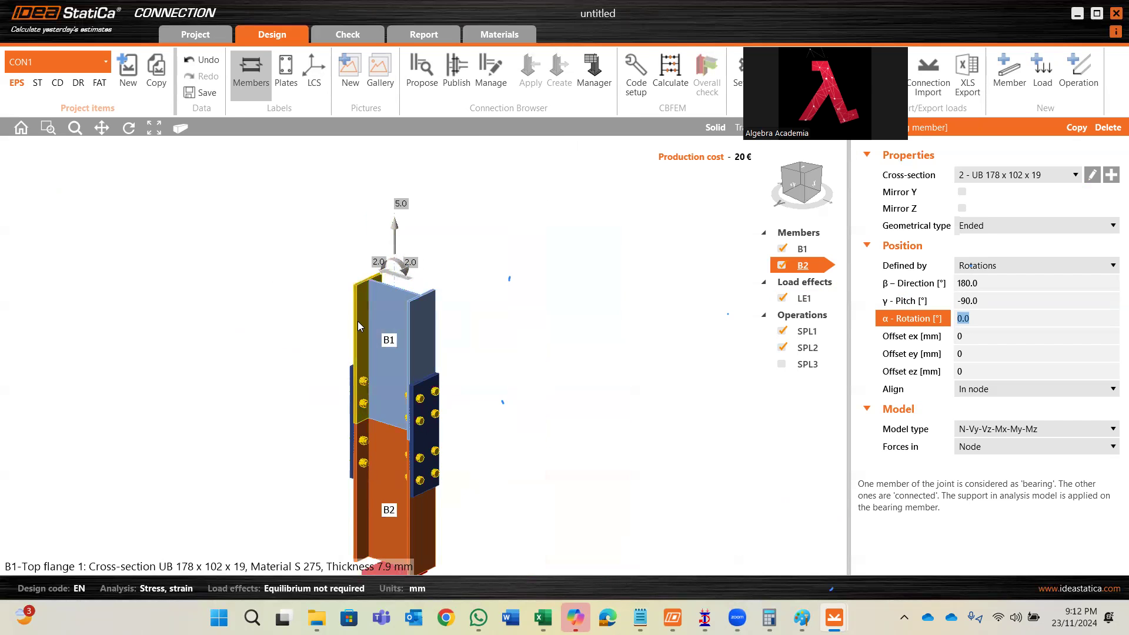
{"action": "left_click", "coordinate": [408, 335]}
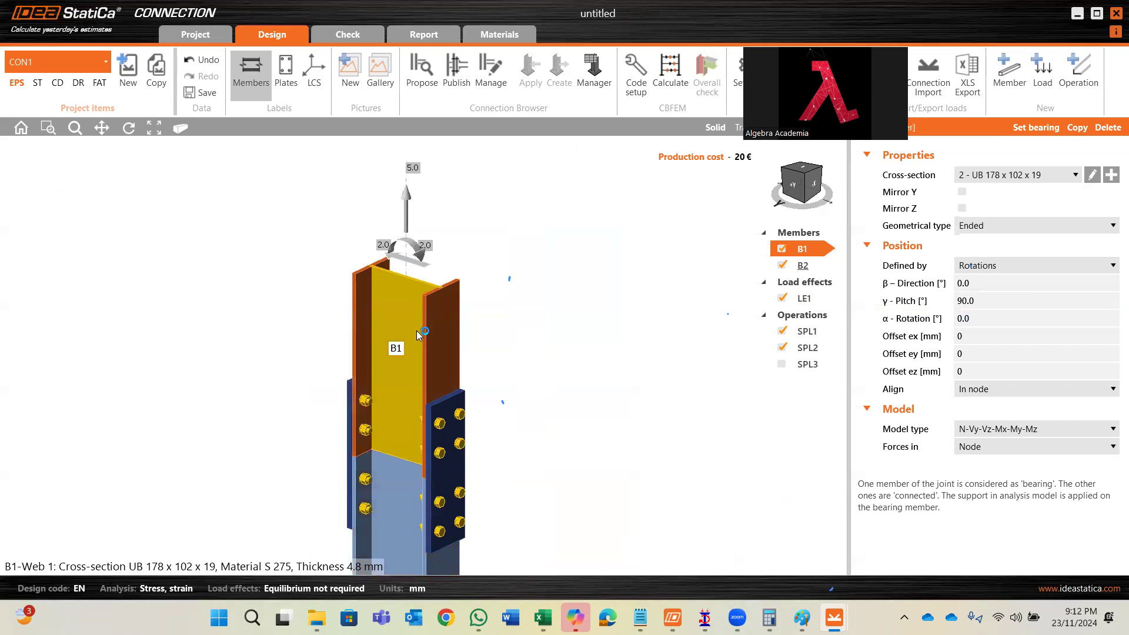
{"action": "mouse_move", "coordinate": [704, 618]}
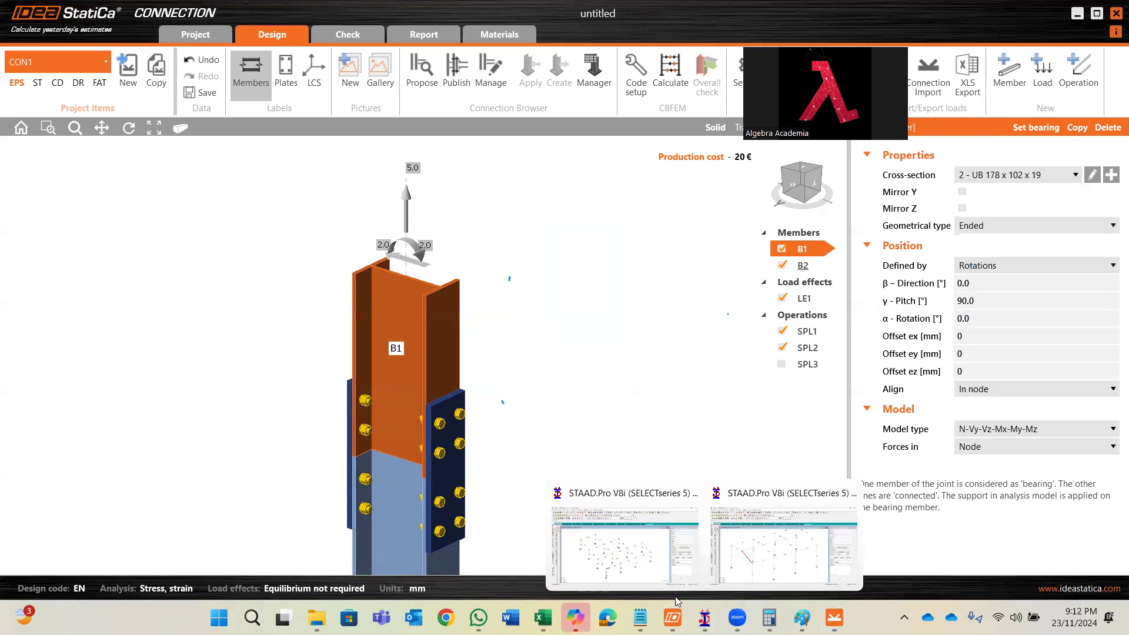
{"action": "left_click", "coordinate": [653, 559]}
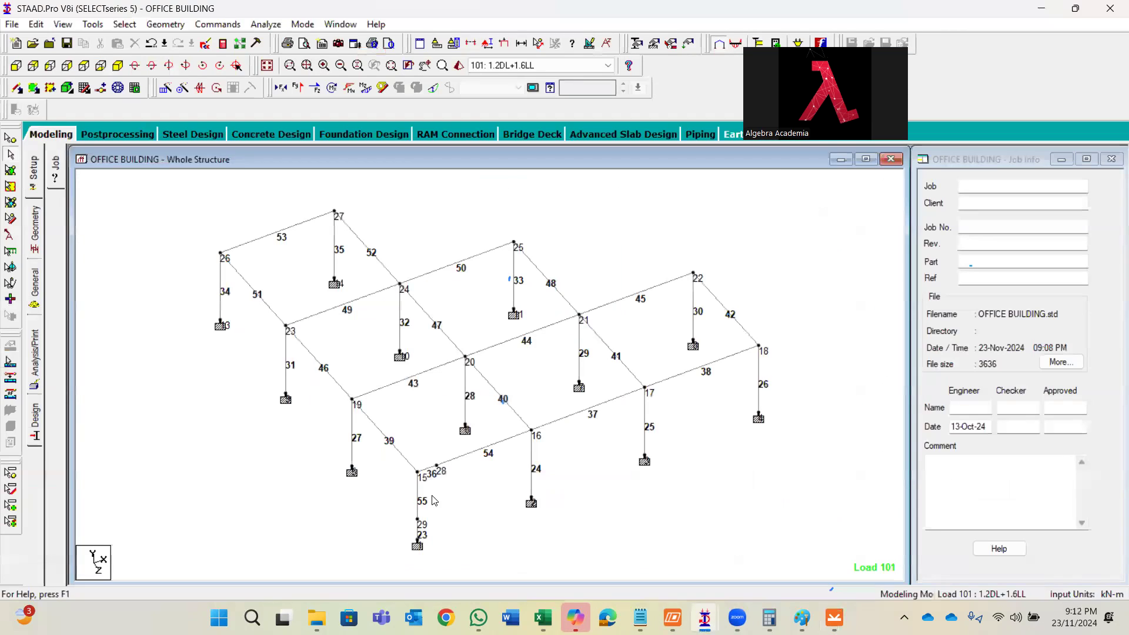
{"action": "double_click", "coordinate": [418, 512]}
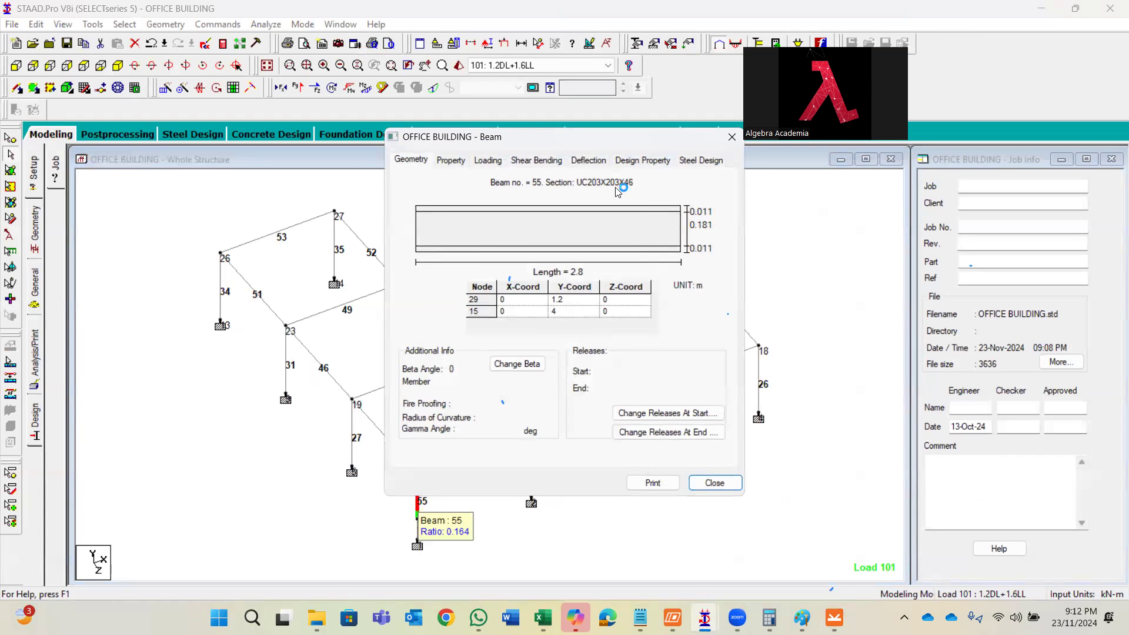
{"action": "left_click", "coordinate": [1034, 8]}
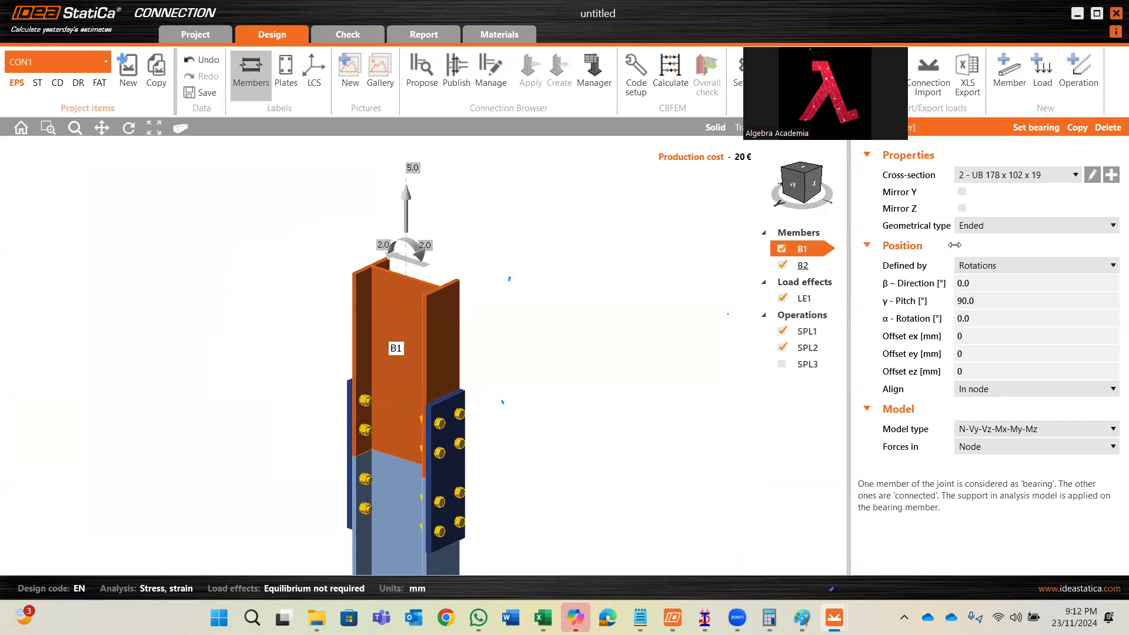
- Add the rolled section UC 203 x 203 x 46 in S 275 from the UC library as member B1's cross-section
{"action": "left_click", "coordinate": [1111, 177]}
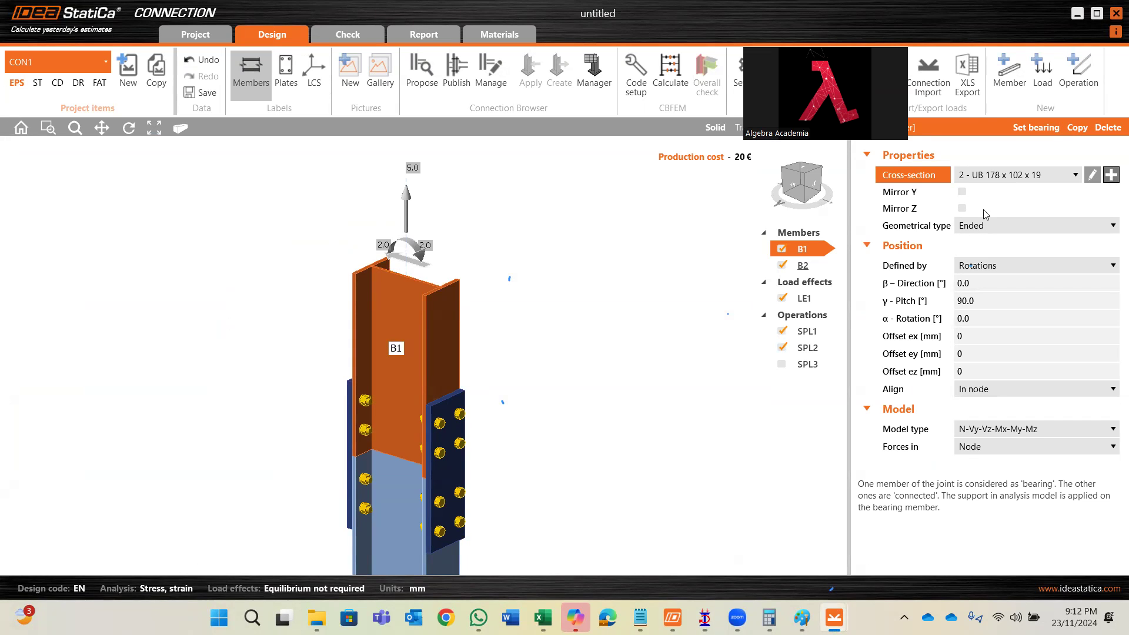
{"action": "left_click", "coordinate": [379, 209]}
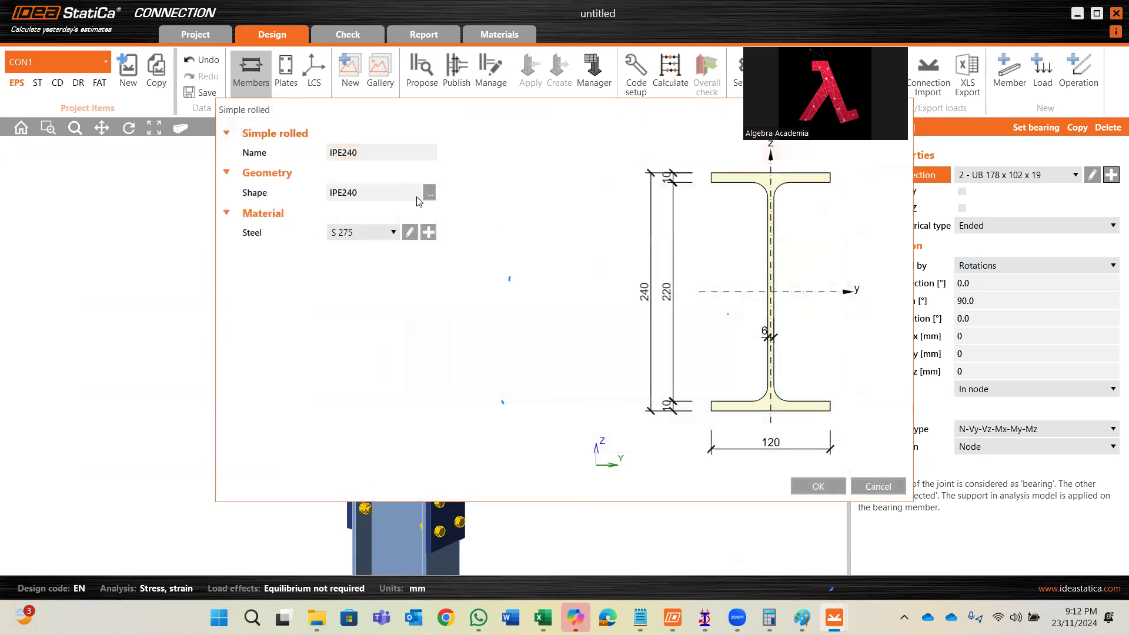
{"action": "left_click", "coordinate": [431, 192]}
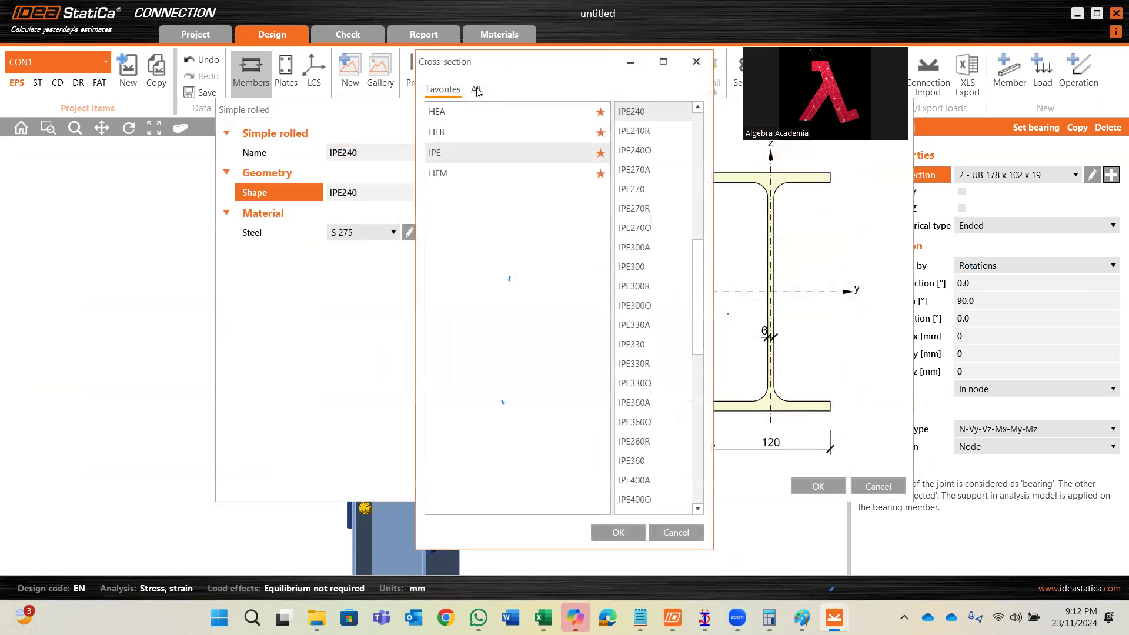
{"action": "left_click", "coordinate": [476, 89]}
{"action": "scroll", "coordinate": [591, 317], "scroll_direction": "down", "scroll_amount": 7}
{"action": "scroll", "coordinate": [592, 318], "scroll_direction": "down", "scroll_amount": 5}
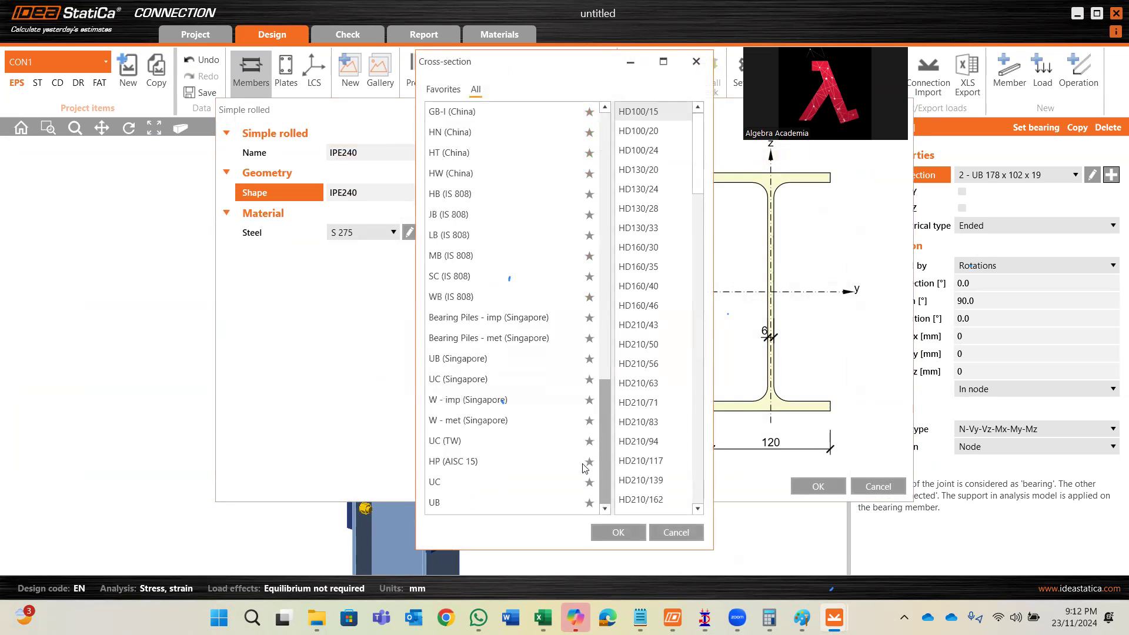
{"action": "left_click", "coordinate": [460, 484]}
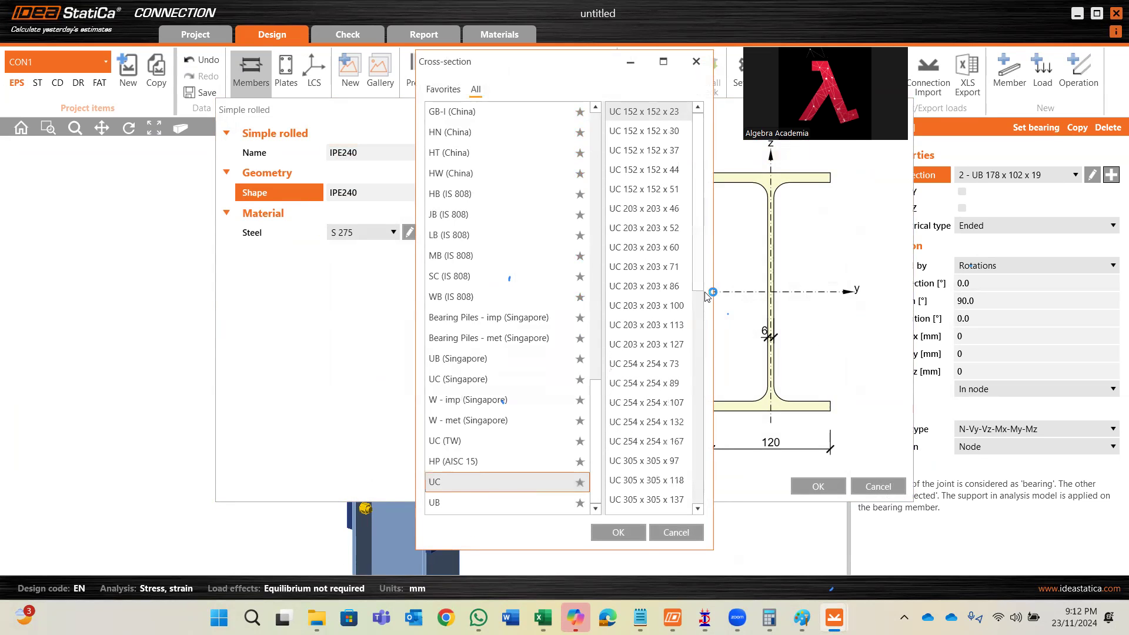
{"action": "left_click", "coordinate": [667, 210]}
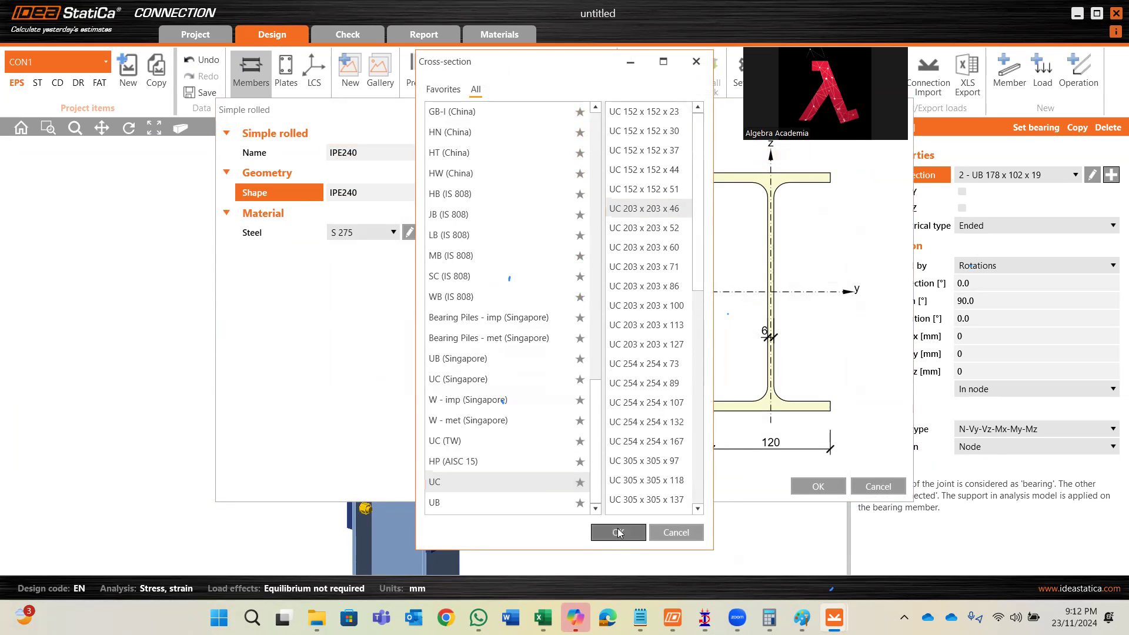
{"action": "left_click", "coordinate": [618, 529]}
{"action": "left_click", "coordinate": [800, 487]}
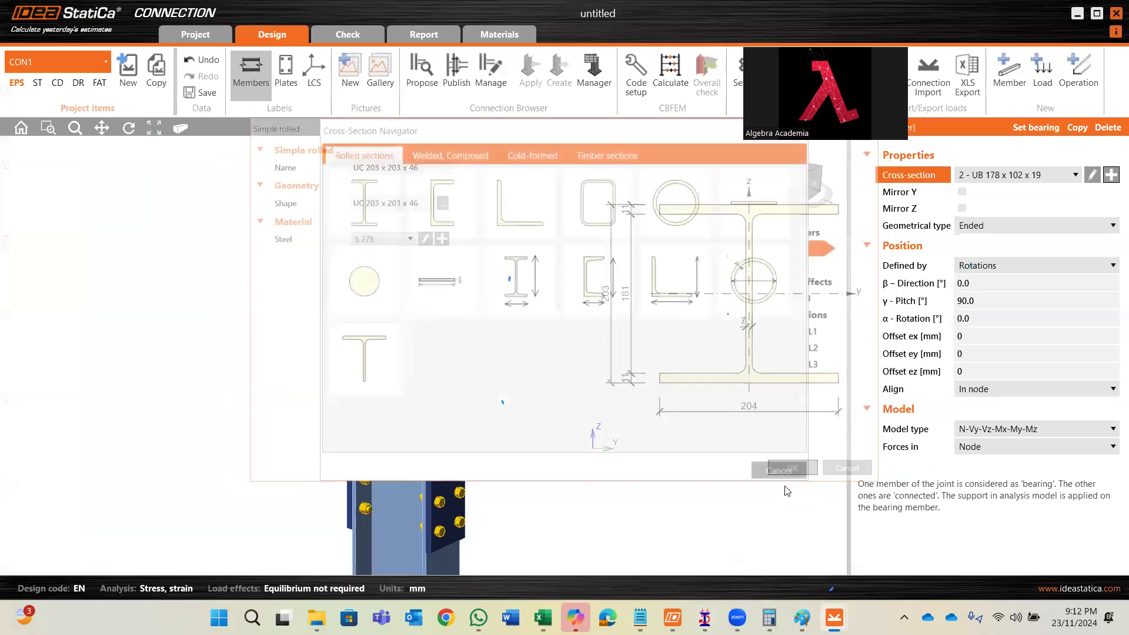
- Assign the existing UC 203 x 203 x 46 cross-section to member B2
{"action": "left_click", "coordinate": [393, 495]}
{"action": "left_click", "coordinate": [1000, 176]}
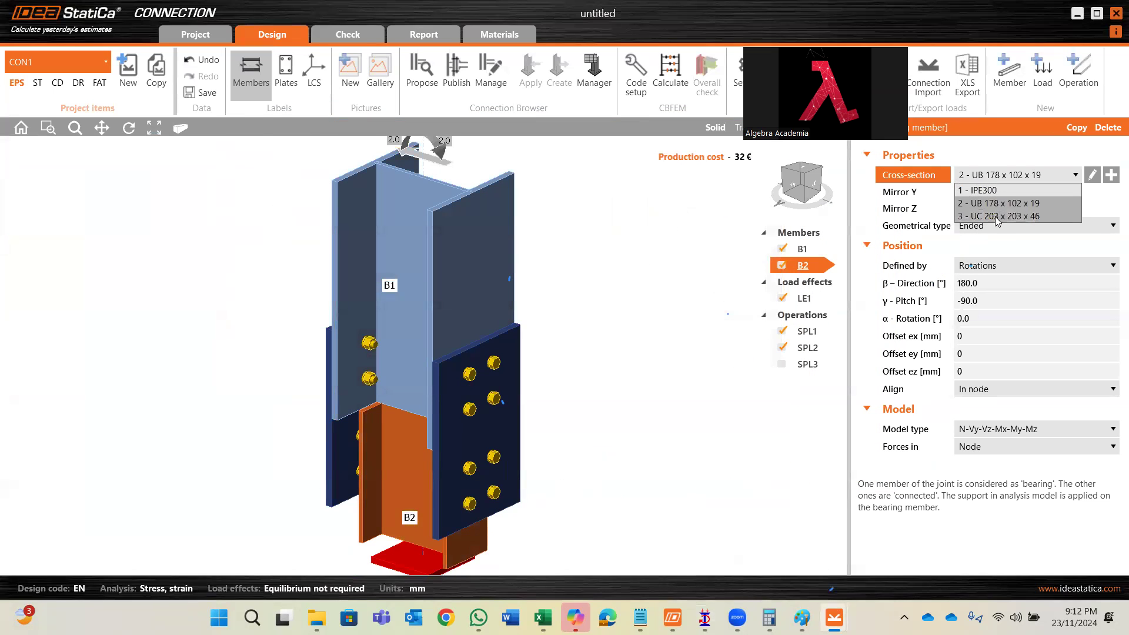
{"action": "left_click", "coordinate": [996, 217]}
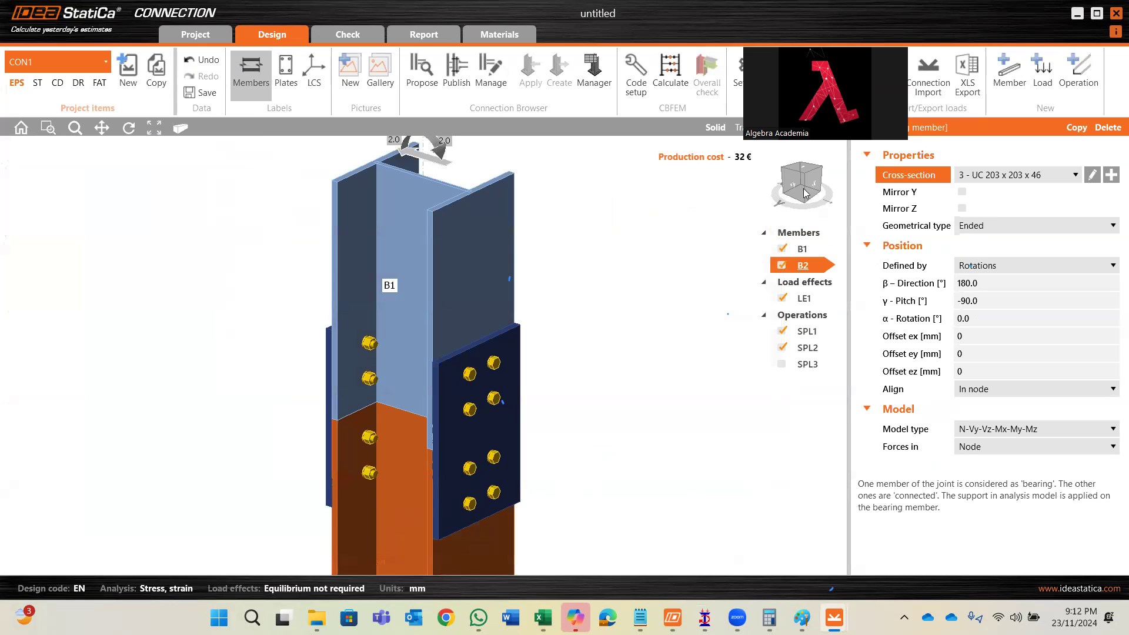
{"action": "right_click", "coordinate": [667, 224]}
{"action": "left_click", "coordinate": [706, 230]}
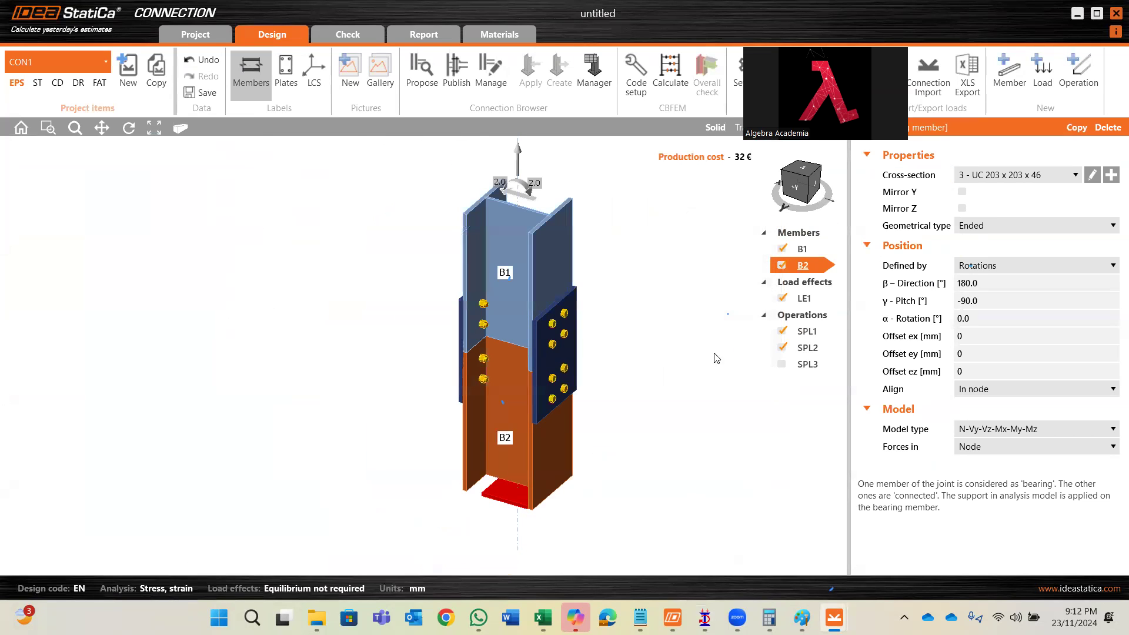
- In load effect LE1, set Vy to 10 kN and the axial force N to 10 kN for B1's end
{"action": "left_click", "coordinate": [814, 299]}
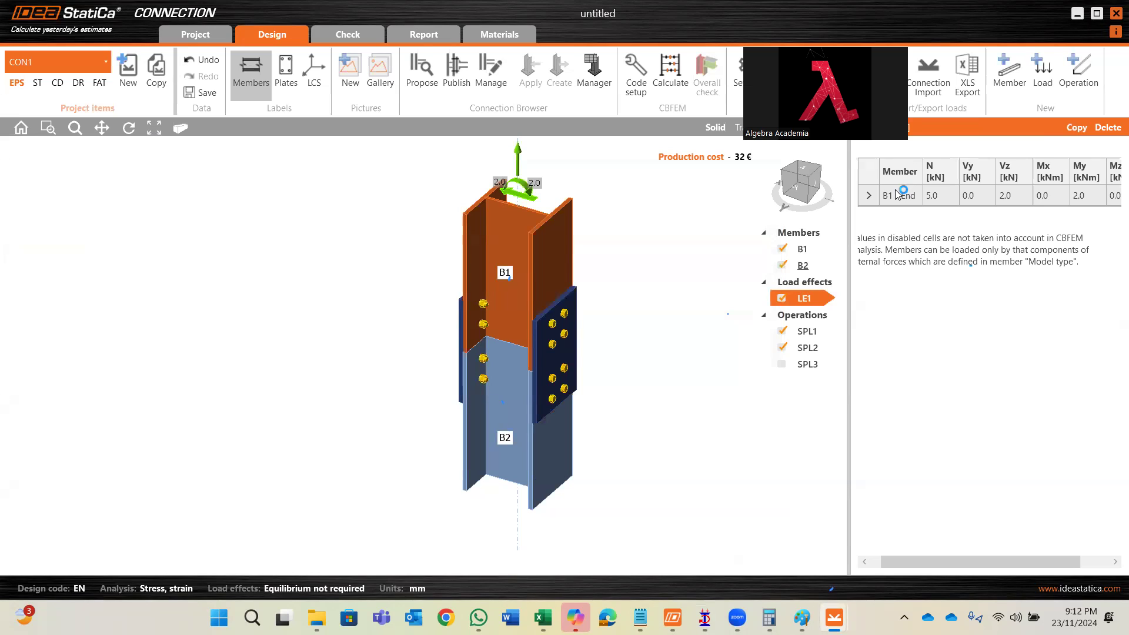
{"action": "left_click", "coordinate": [976, 200]}
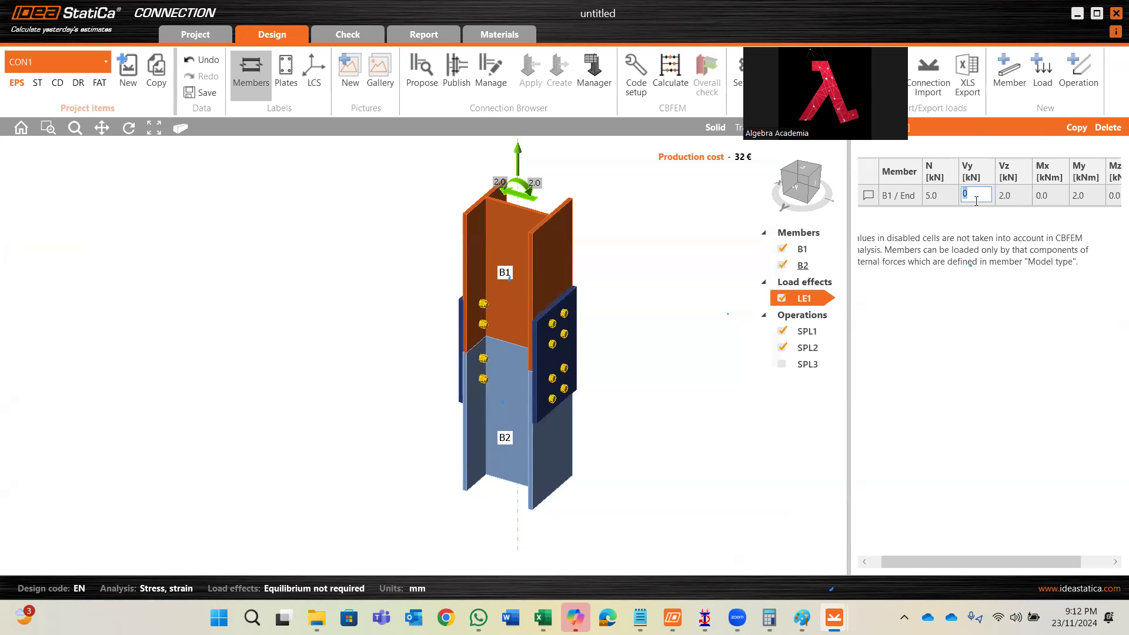
{"action": "left_click", "coordinate": [949, 196]}
{"action": "type", "text": "0"}
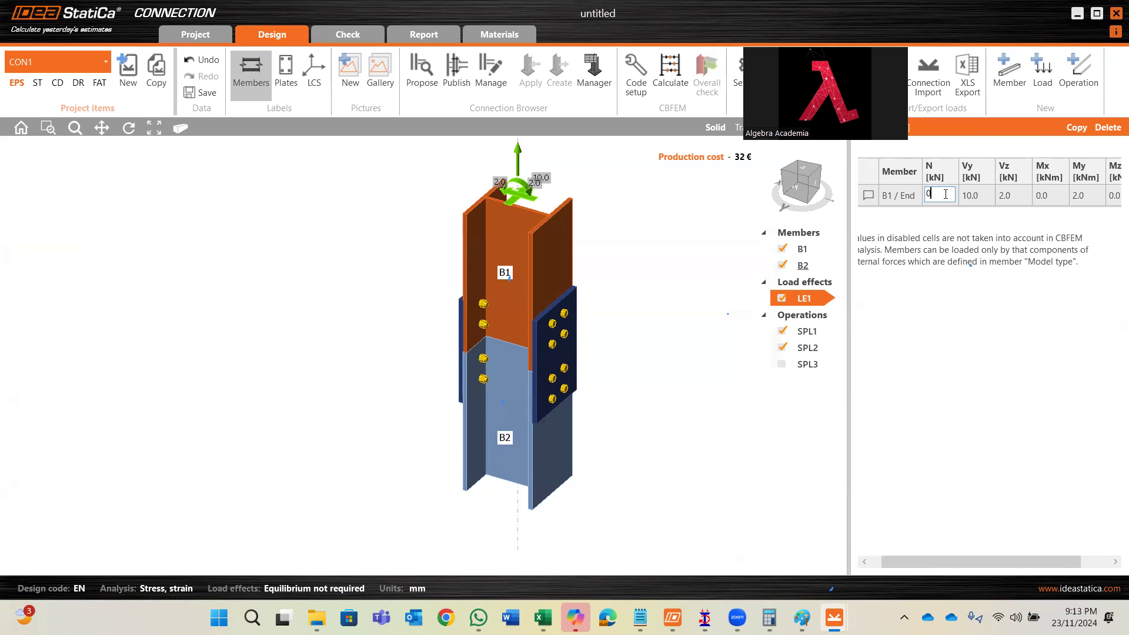
{"action": "left_click_drag", "start_coordinate": [945, 193], "coordinate": [924, 199]}
{"action": "left_click", "coordinate": [696, 324]}
{"action": "scroll", "coordinate": [605, 384], "scroll_direction": "down", "scroll_amount": 3}
{"action": "scroll", "coordinate": [590, 271], "scroll_direction": "up", "scroll_amount": 3}
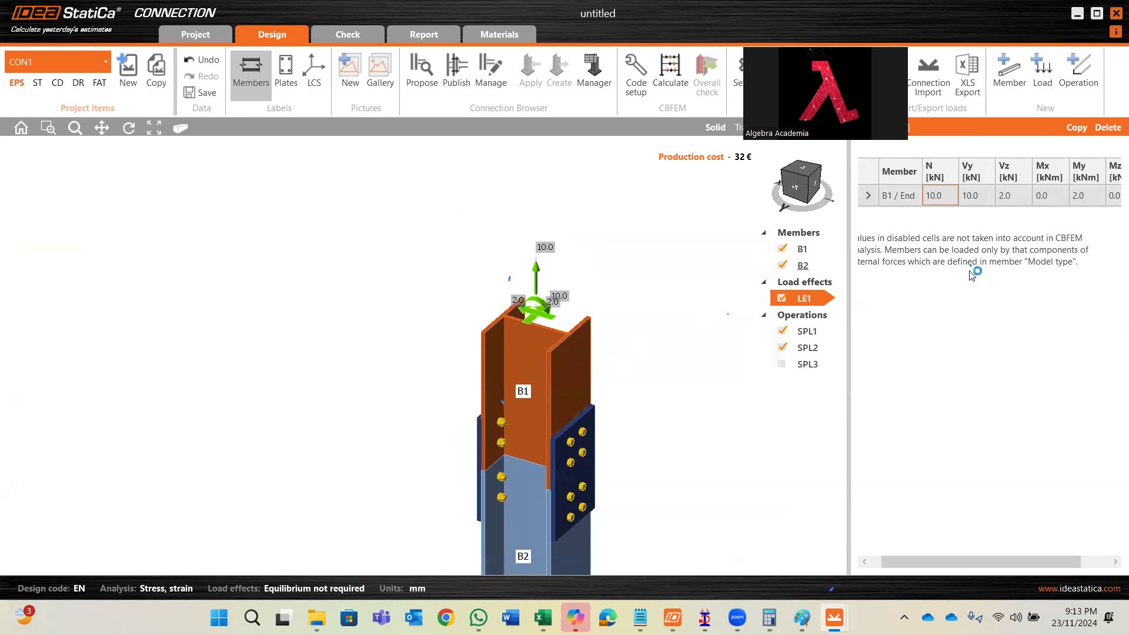
- Check the listed Fx, Fz and moment values in the Excel sheet, then return to the IDEA StatiCa connection model
{"action": "left_click", "coordinate": [991, 196]}
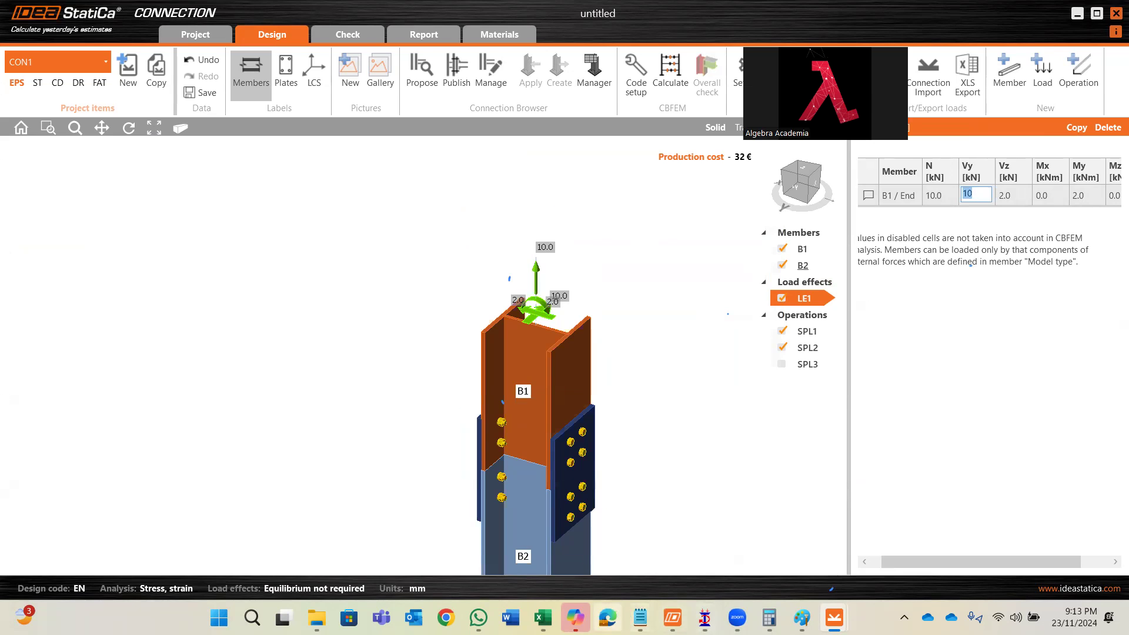
{"action": "left_click", "coordinate": [543, 618]}
{"action": "scroll", "coordinate": [725, 507], "scroll_direction": "up", "scroll_amount": 1, "text": "ctrl"}
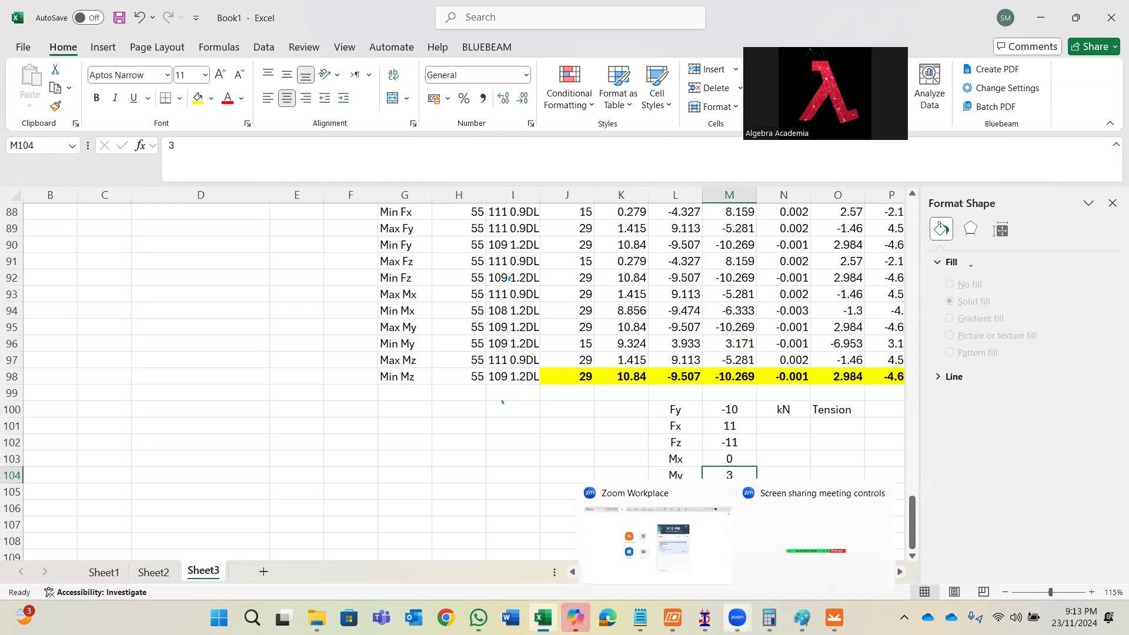
{"action": "mouse_move", "coordinate": [835, 617]}
{"action": "left_click", "coordinate": [913, 544]}
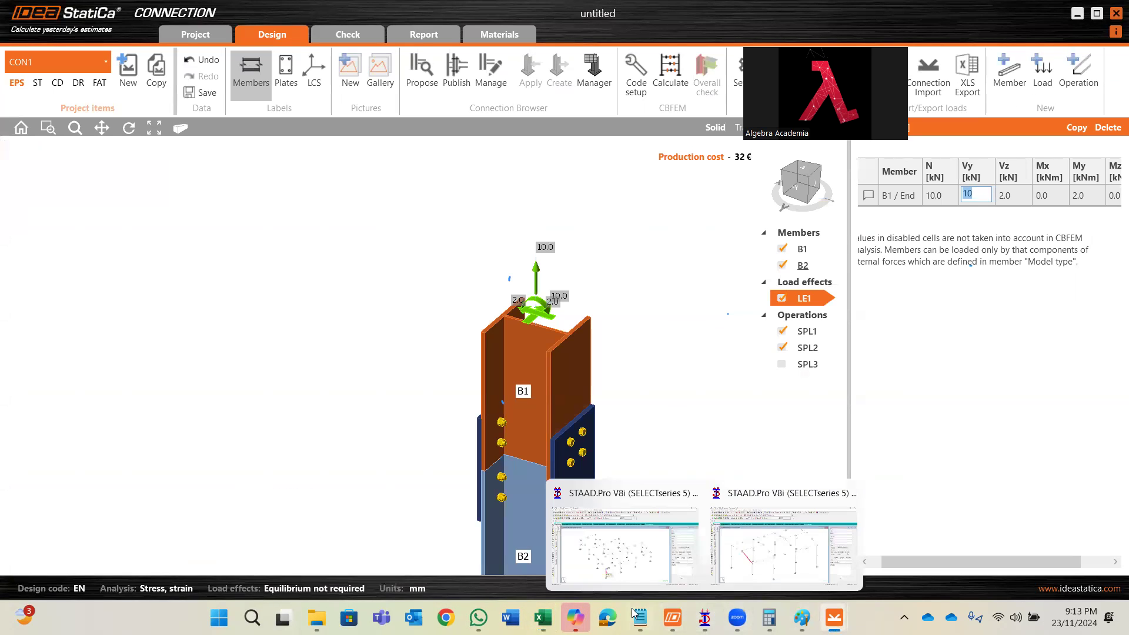
{"action": "left_click", "coordinate": [542, 618]}
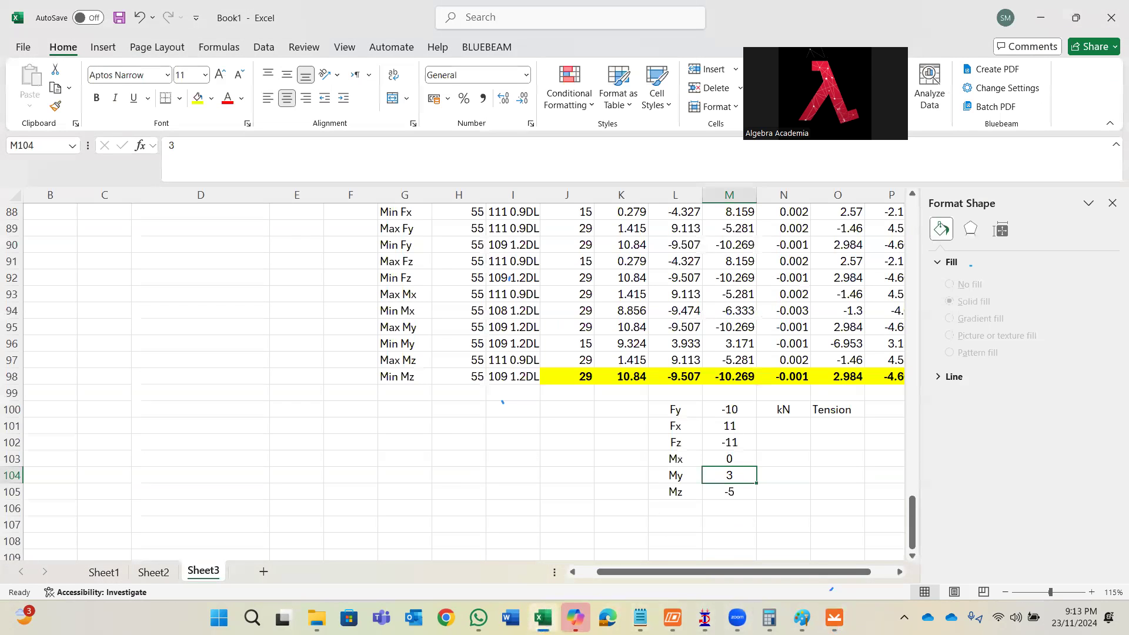
{"action": "mouse_move", "coordinate": [835, 617]}
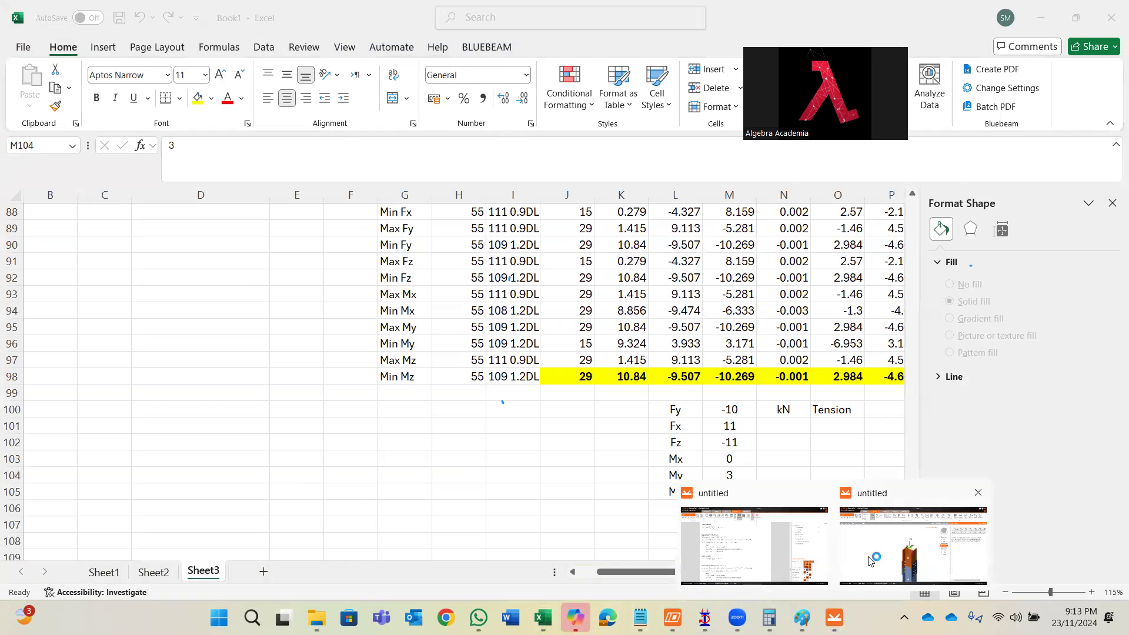
{"action": "left_click", "coordinate": [870, 562]}
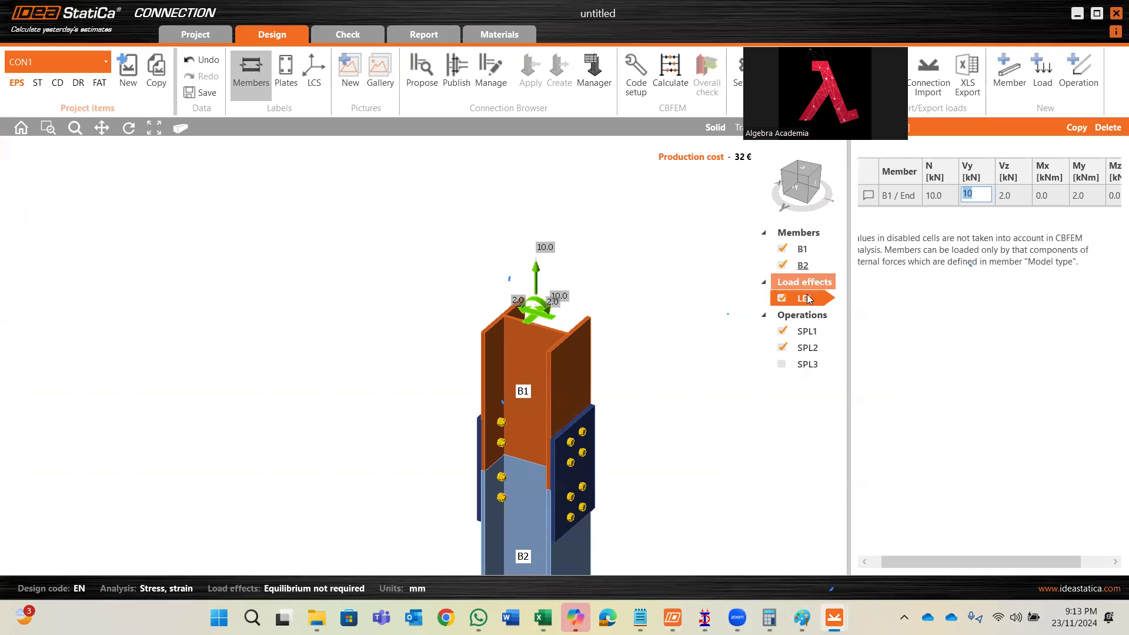
- Set the shear forces at B1's end in load effect LE1 to Vy 11 kN and Vz -11 kN
{"action": "type", "text": "22"}
{"action": "left_click", "coordinate": [977, 196]}
{"action": "left_click", "coordinate": [972, 194]}
{"action": "key", "text": "BackSpace"}
{"action": "key", "text": "BackSpace"}
{"action": "type", "text": "11"}
{"action": "key", "text": "Tab"}
{"action": "type", "text": "-22"}
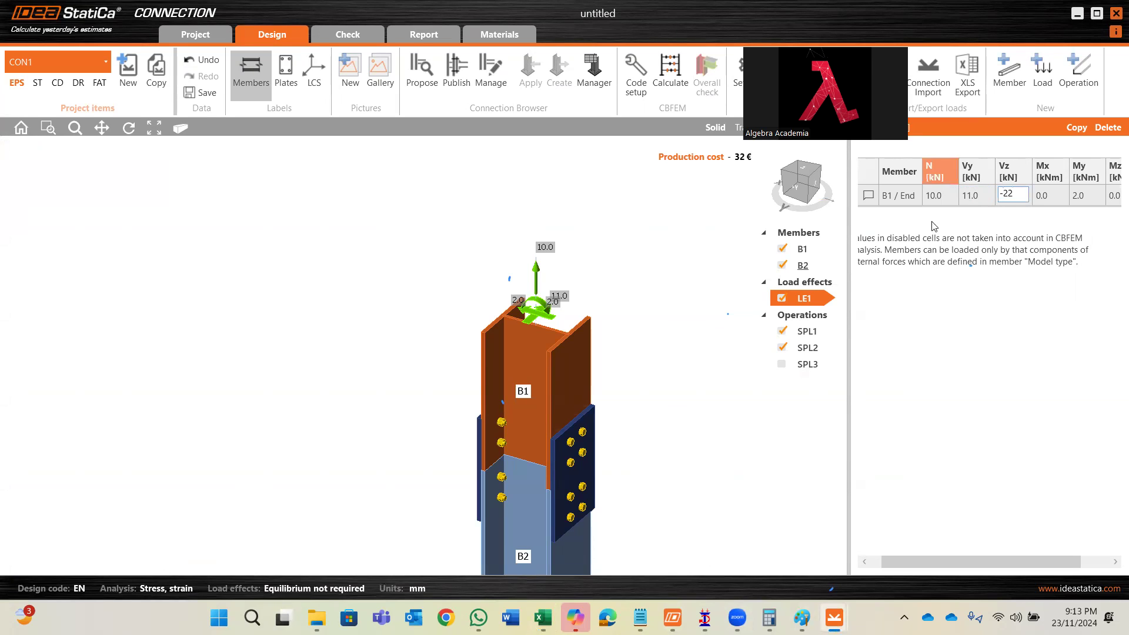
{"action": "key", "text": "BackSpace"}
{"action": "key", "text": "BackSpace"}
{"action": "type", "text": "11"}
- Set the moments at B1's end in load effect LE1 to Mx 0, My 3 and Mz -5 kNm
{"action": "left_click", "coordinate": [1049, 196]}
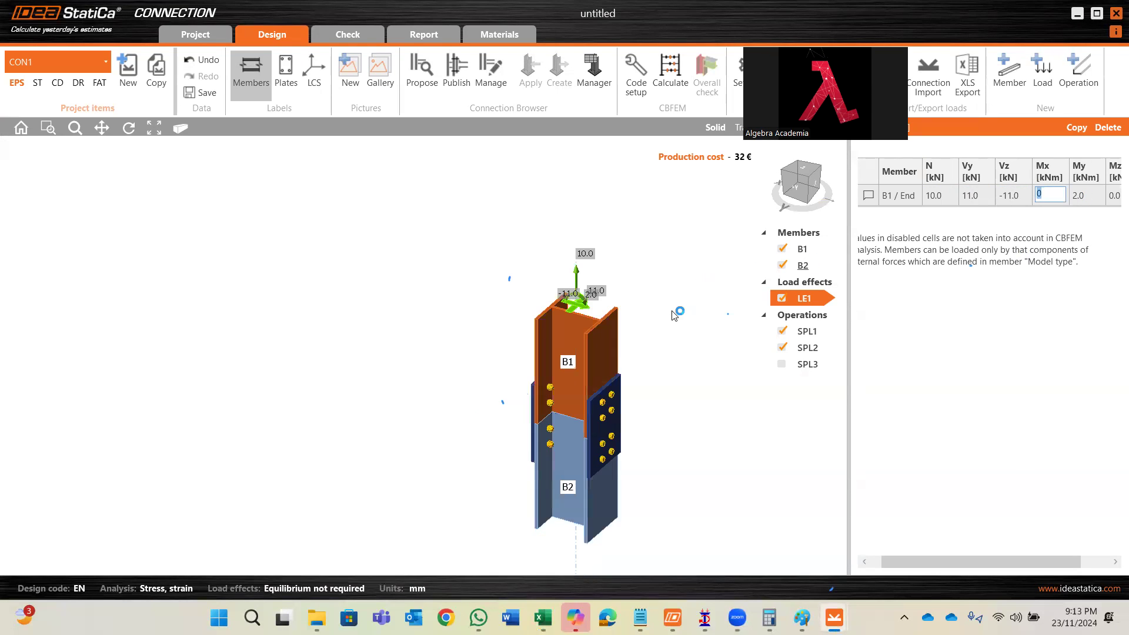
{"action": "scroll", "coordinate": [647, 320], "scroll_direction": "up", "scroll_amount": 4}
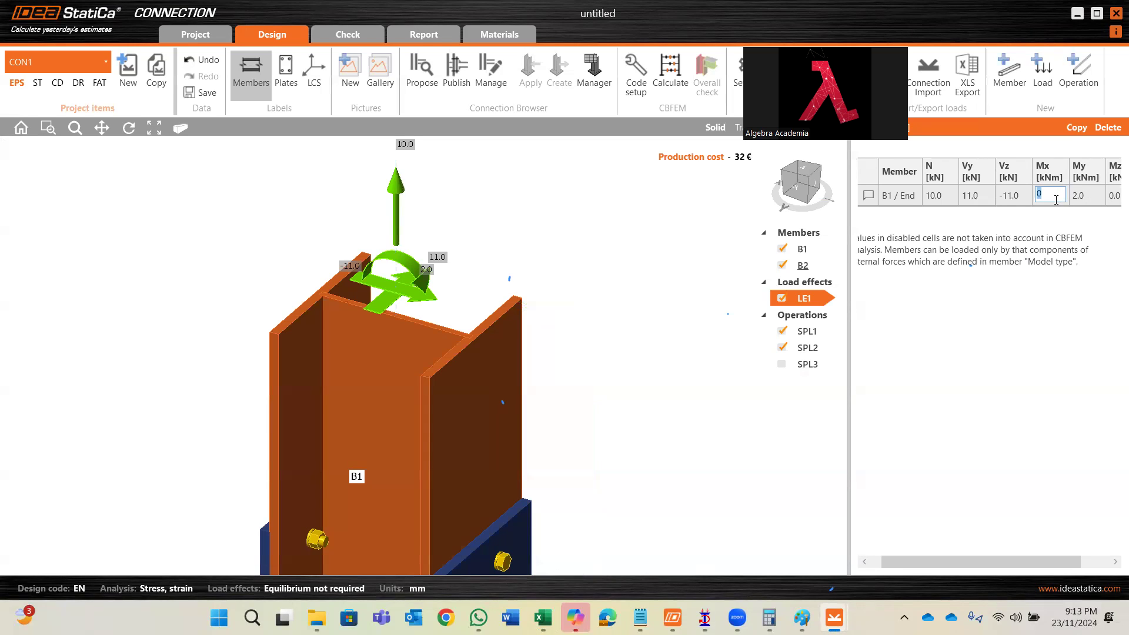
{"action": "type", "text": "3"}
{"action": "left_click", "coordinate": [1090, 193]}
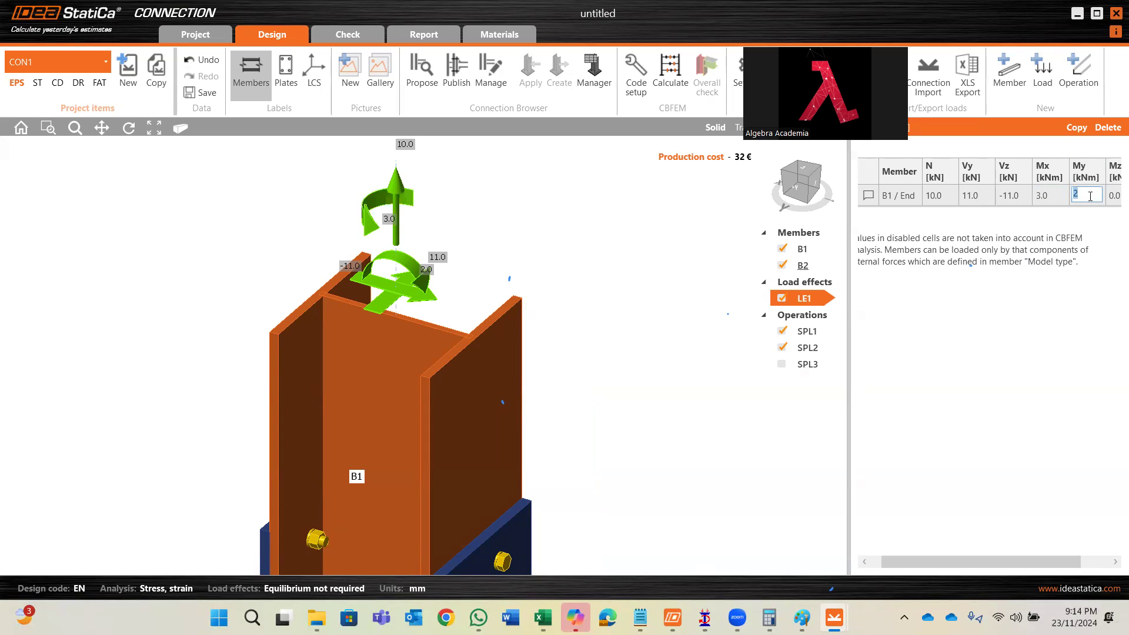
{"action": "left_click", "coordinate": [1065, 196]}
{"action": "type", "text": "0"}
{"action": "key", "text": "Tab"}
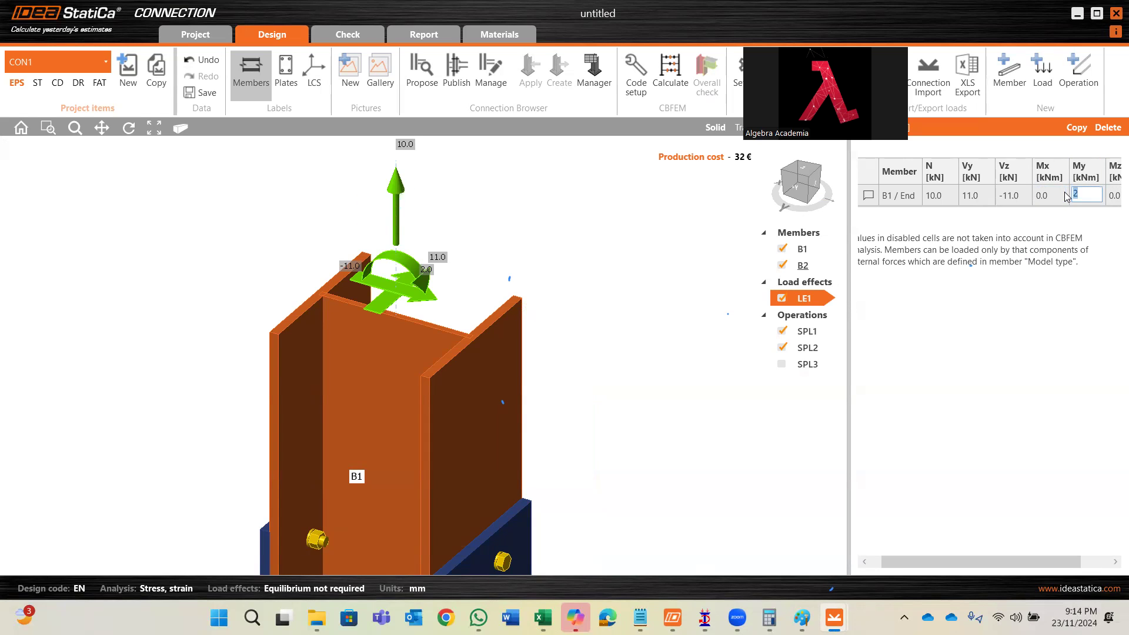
{"action": "type", "text": "3"}
{"action": "left_click", "coordinate": [1111, 199]}
{"action": "type", "text": "-5"}
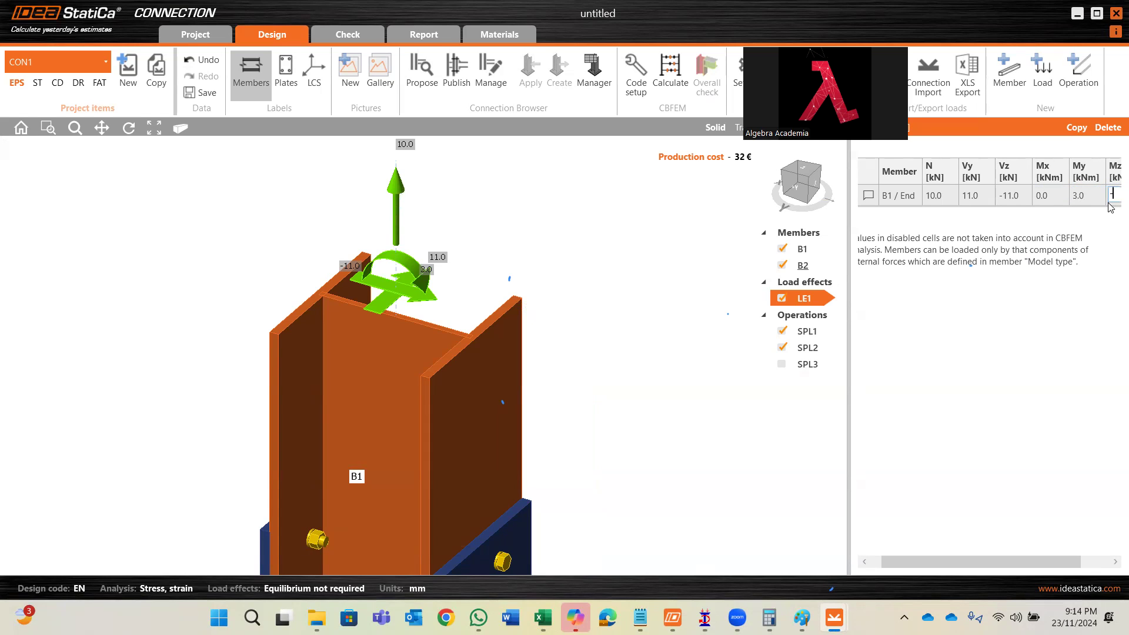
{"action": "left_click", "coordinate": [621, 313]}
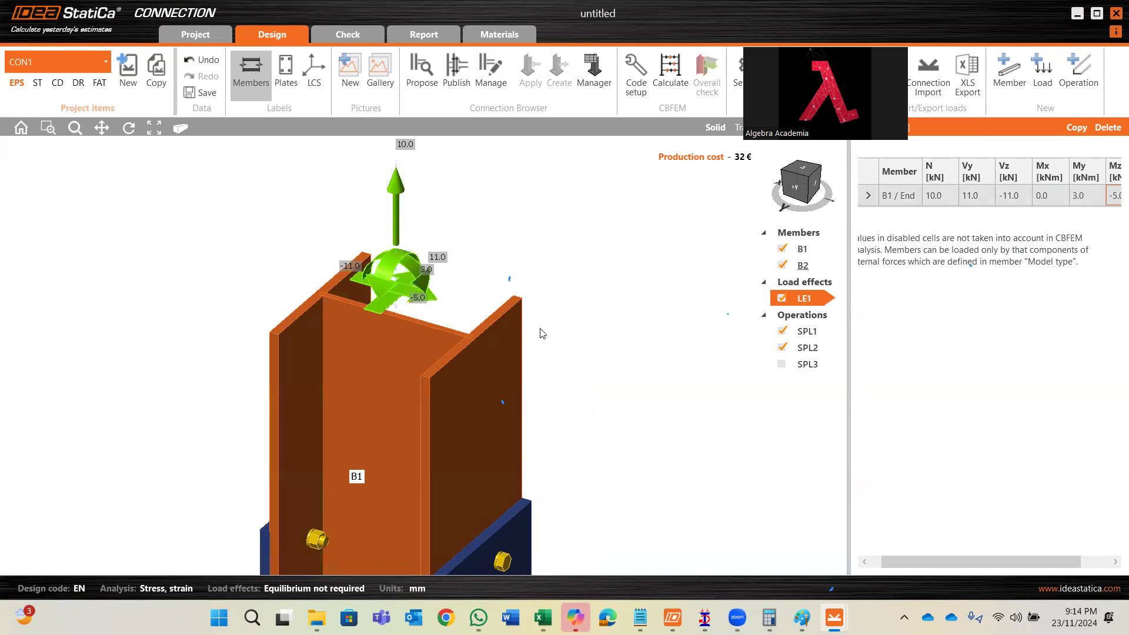
- Review the plate thickness, bolt type and transverse bolt spacing of the top flange splice plate SPL1
{"action": "scroll", "coordinate": [517, 327], "scroll_direction": "down", "scroll_amount": 5}
{"action": "scroll", "coordinate": [517, 434], "scroll_direction": "up", "scroll_amount": 3}
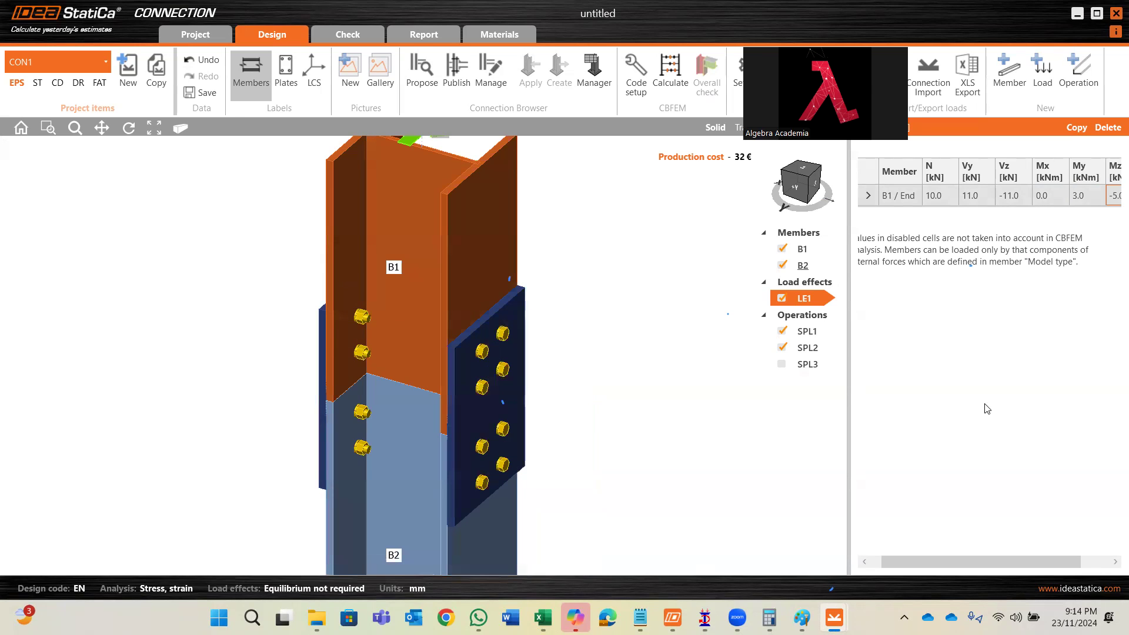
{"action": "left_click", "coordinate": [818, 332]}
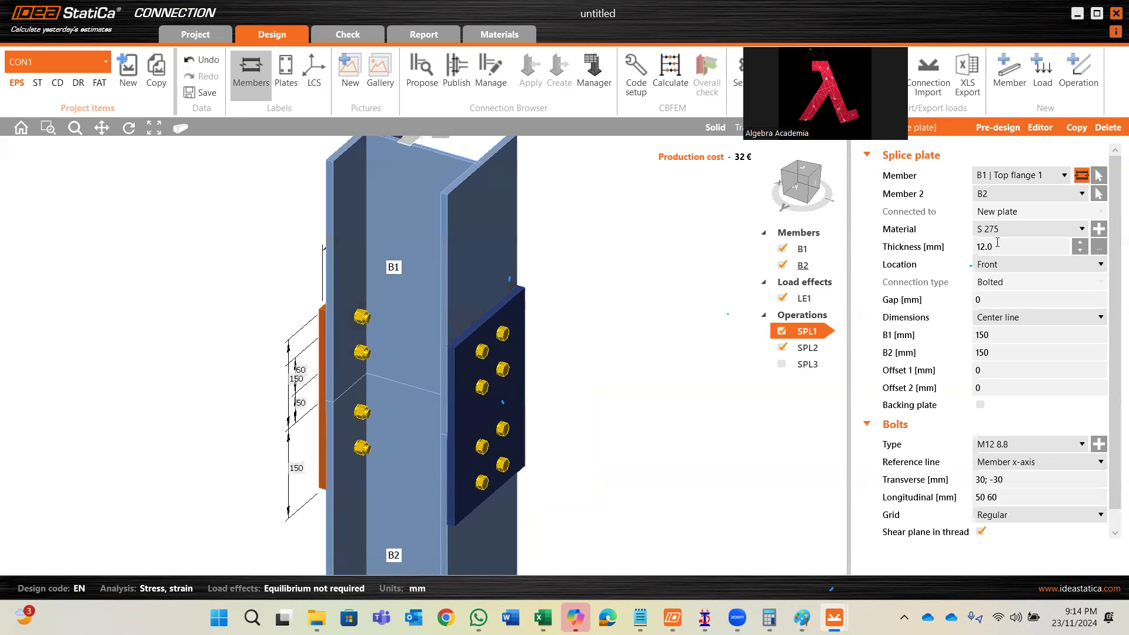
{"action": "left_click_drag", "start_coordinate": [1000, 246], "coordinate": [933, 266]}
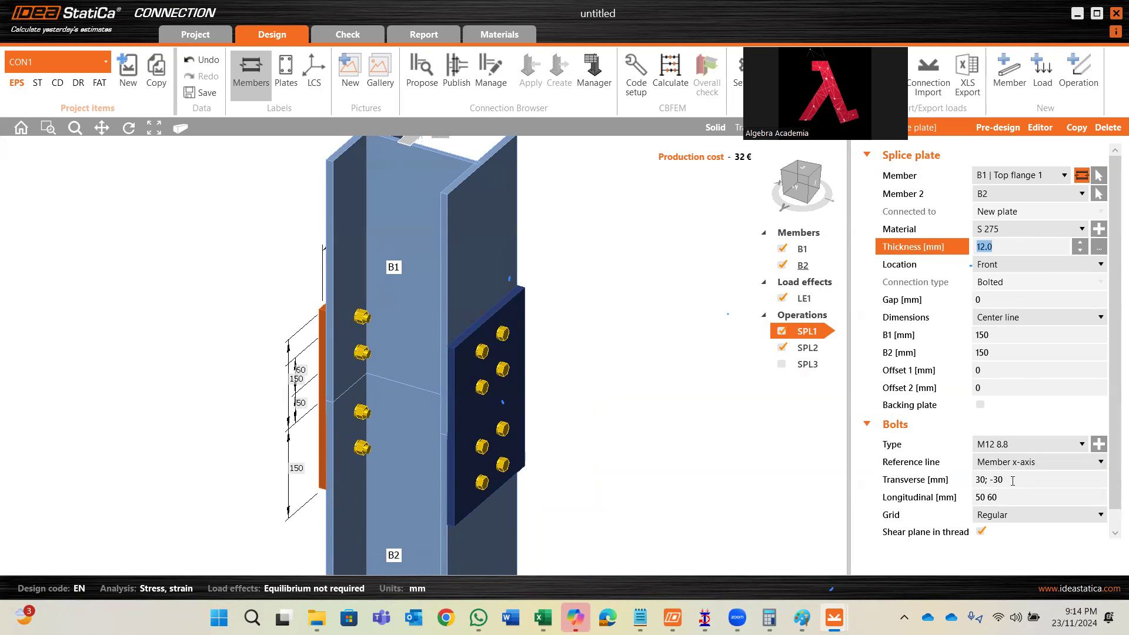
{"action": "left_click", "coordinate": [1023, 443]}
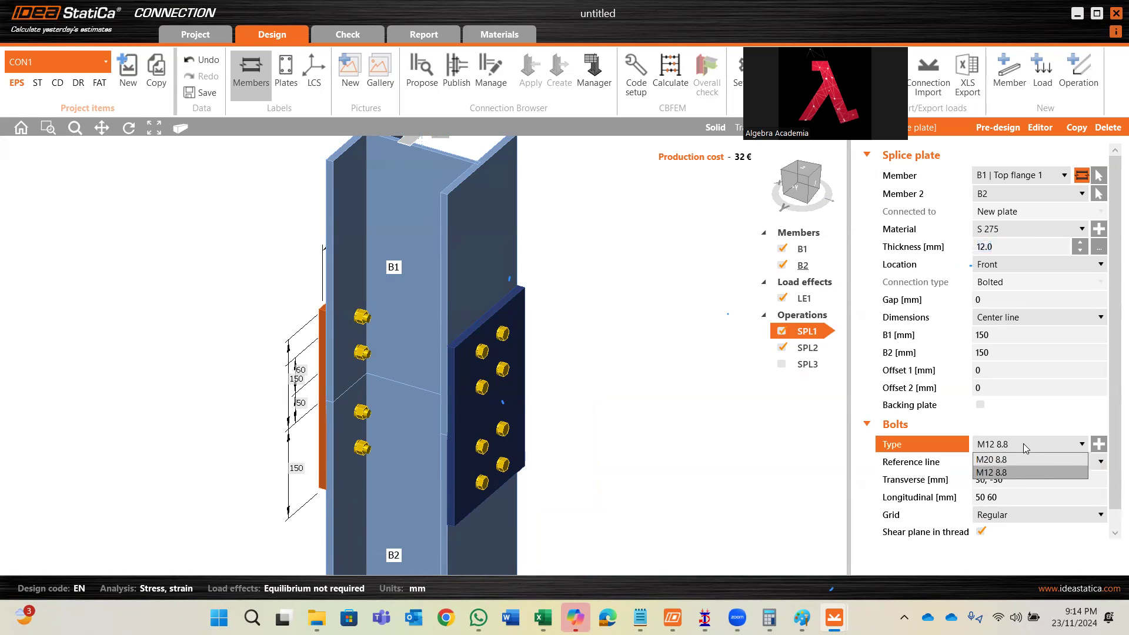
{"action": "left_click", "coordinate": [1024, 444]}
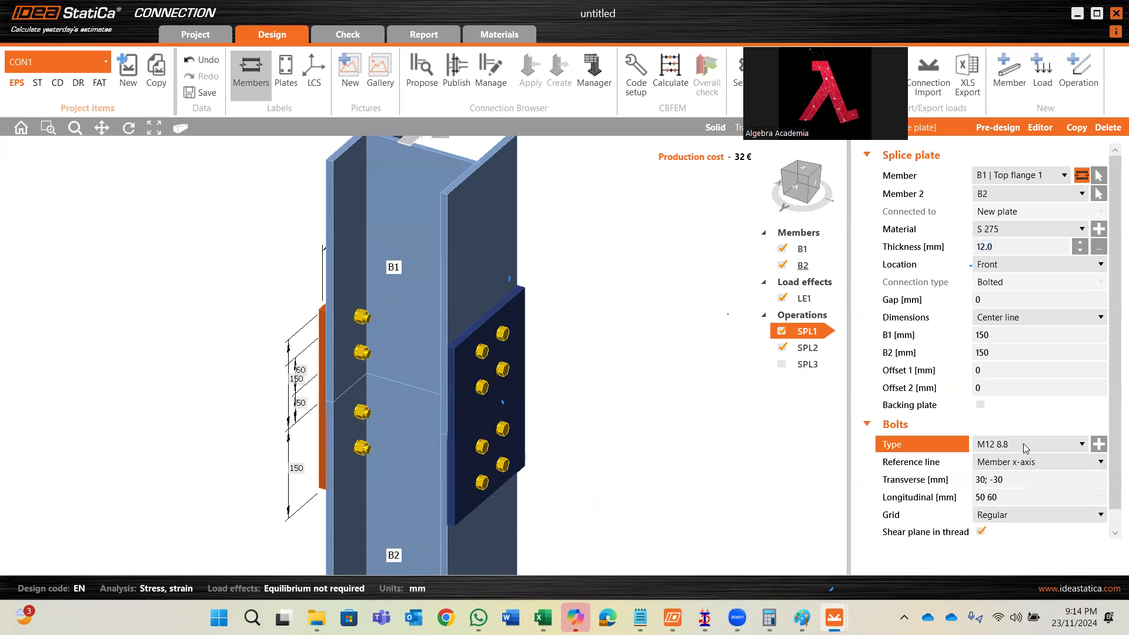
{"action": "left_click", "coordinate": [1019, 480]}
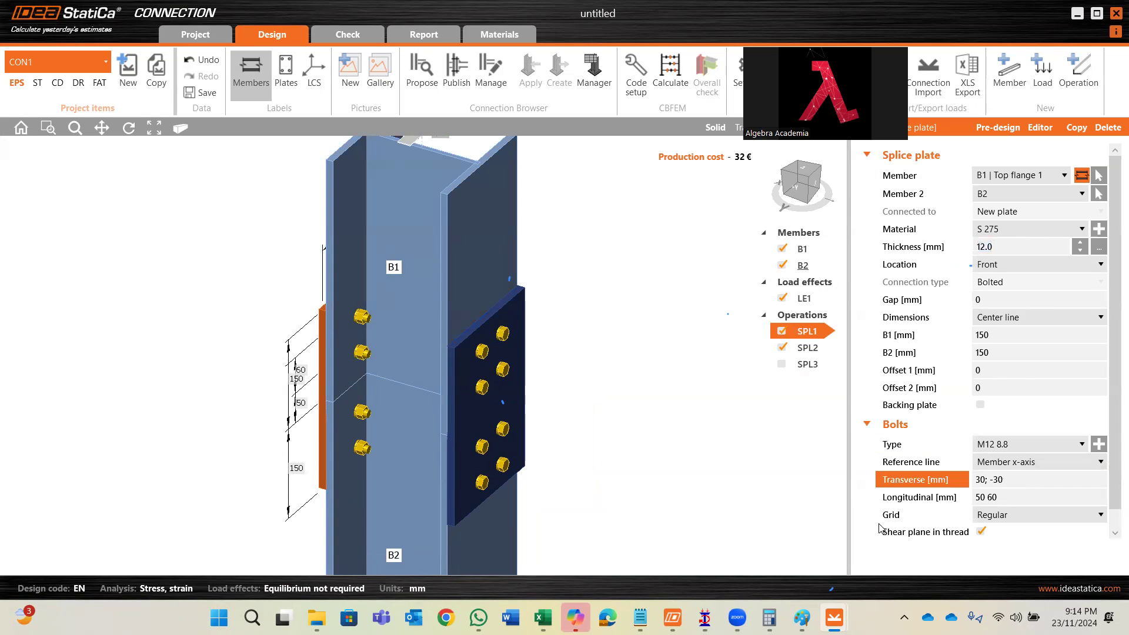
- Set the transverse bolt positions of the bottom flange splice plate SPL2 to 72; -72 mm
{"action": "left_click", "coordinate": [808, 347]}
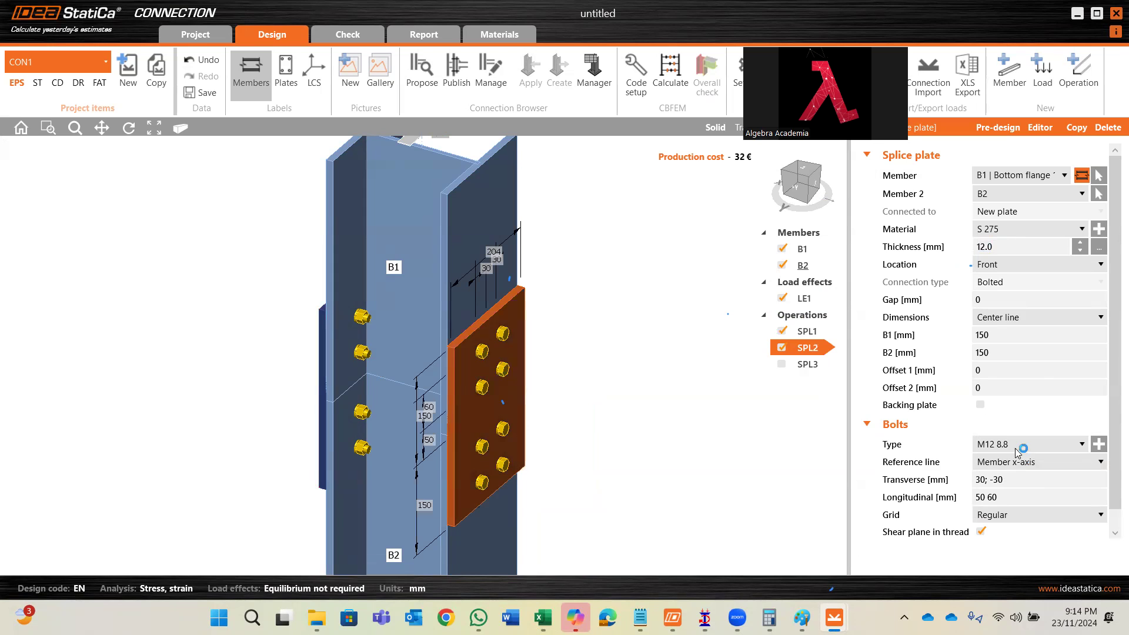
{"action": "left_click", "coordinate": [820, 187]}
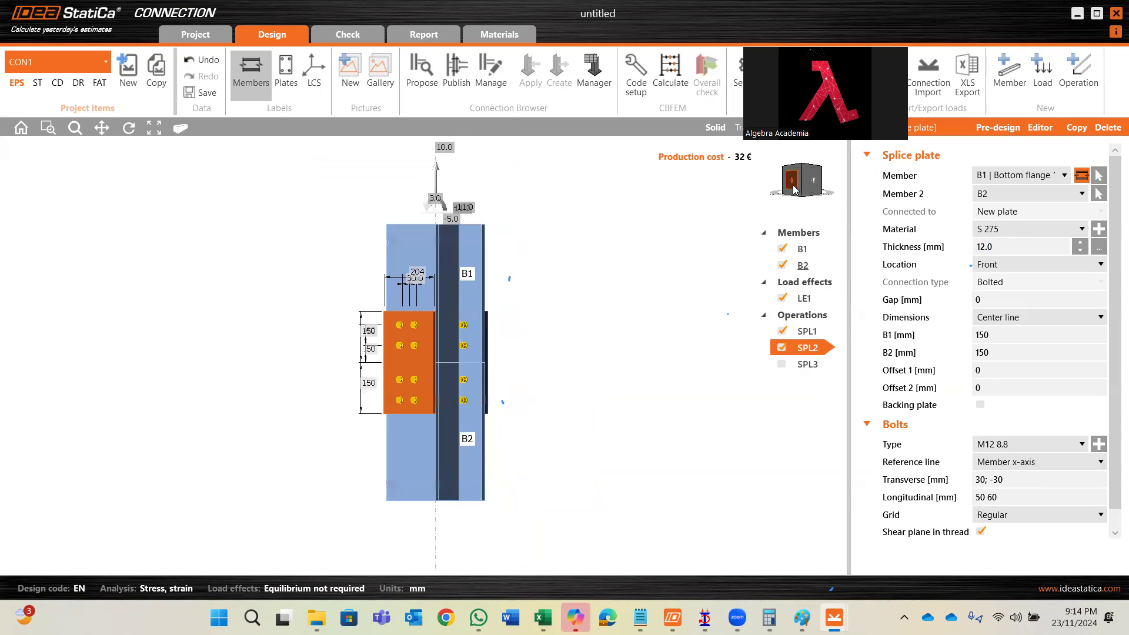
{"action": "left_click", "coordinate": [794, 188]}
{"action": "scroll", "coordinate": [411, 316], "scroll_direction": "up", "scroll_amount": 5}
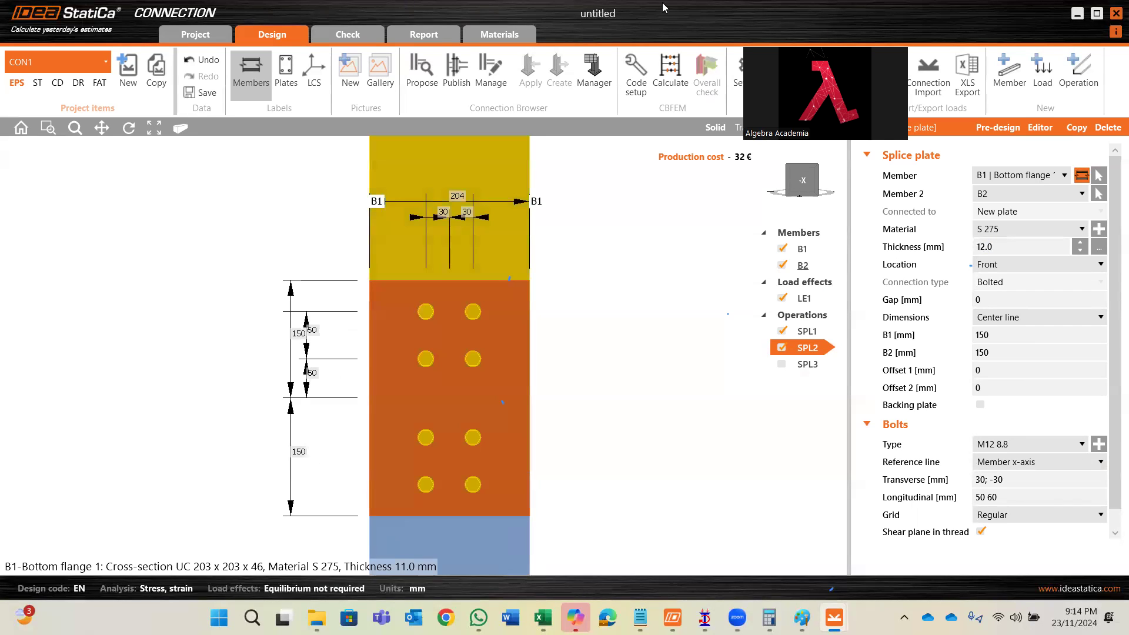
{"action": "left_click", "coordinate": [981, 481]}
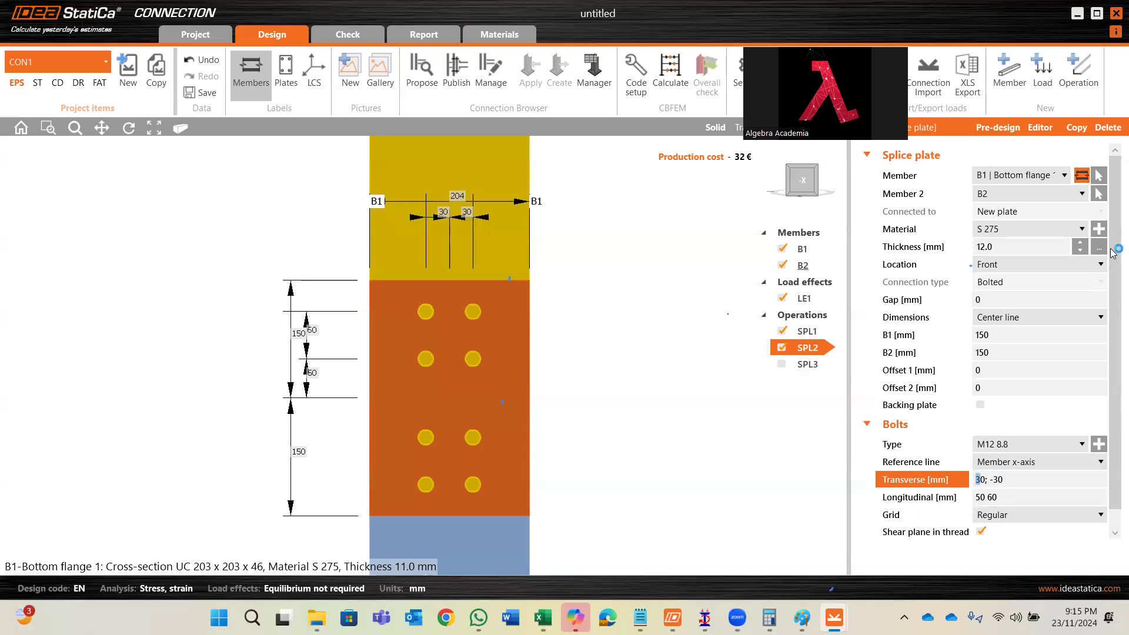
{"action": "type", "text": "72"}
{"action": "key", "text": "BackSpace"}
{"action": "key", "text": "Delete"}
{"action": "type", "text": "72"}
{"action": "left_click", "coordinate": [1034, 497]}
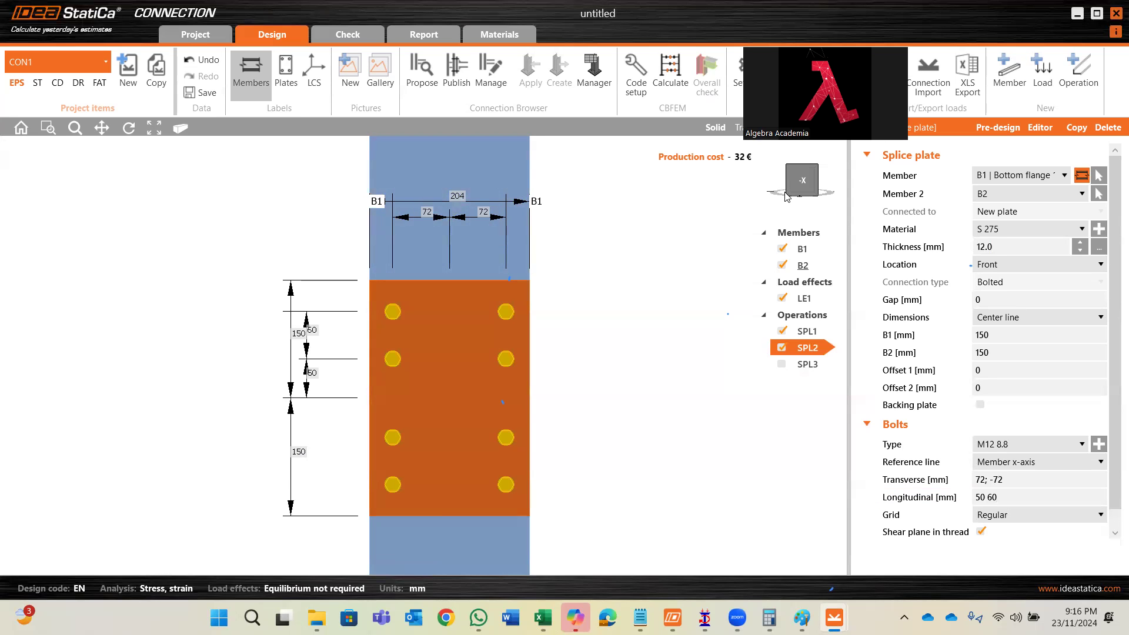
- Set the transverse bolt positions of the top flange splice plate SPL1 to 72; -72 mm
{"action": "left_click", "coordinate": [788, 172]}
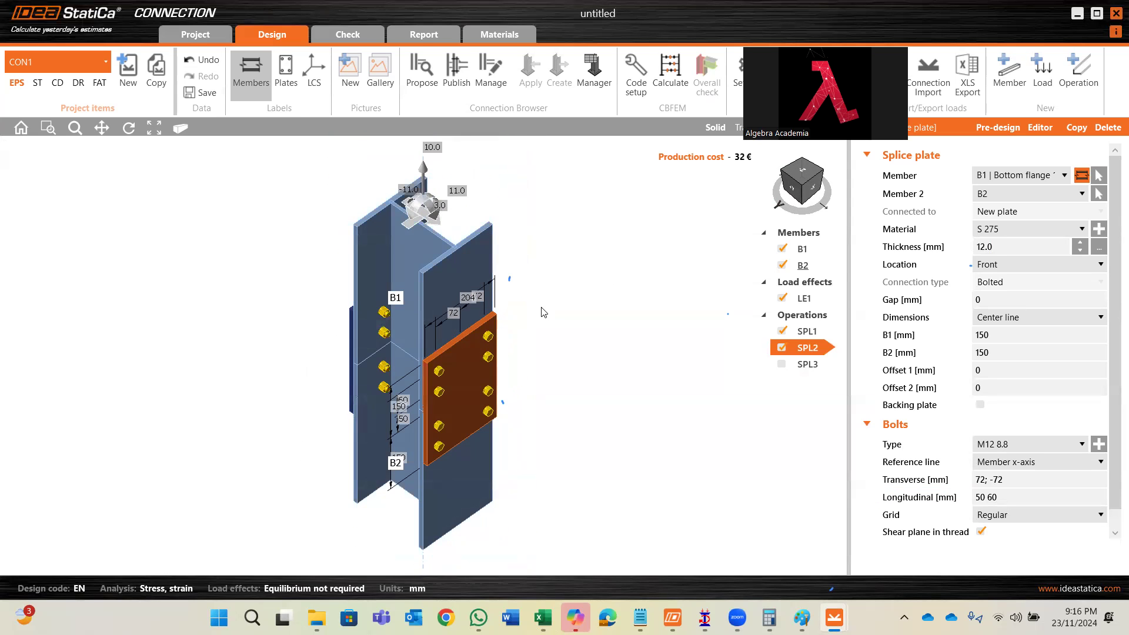
{"action": "left_click_drag", "start_coordinate": [789, 185], "coordinate": [829, 185]}
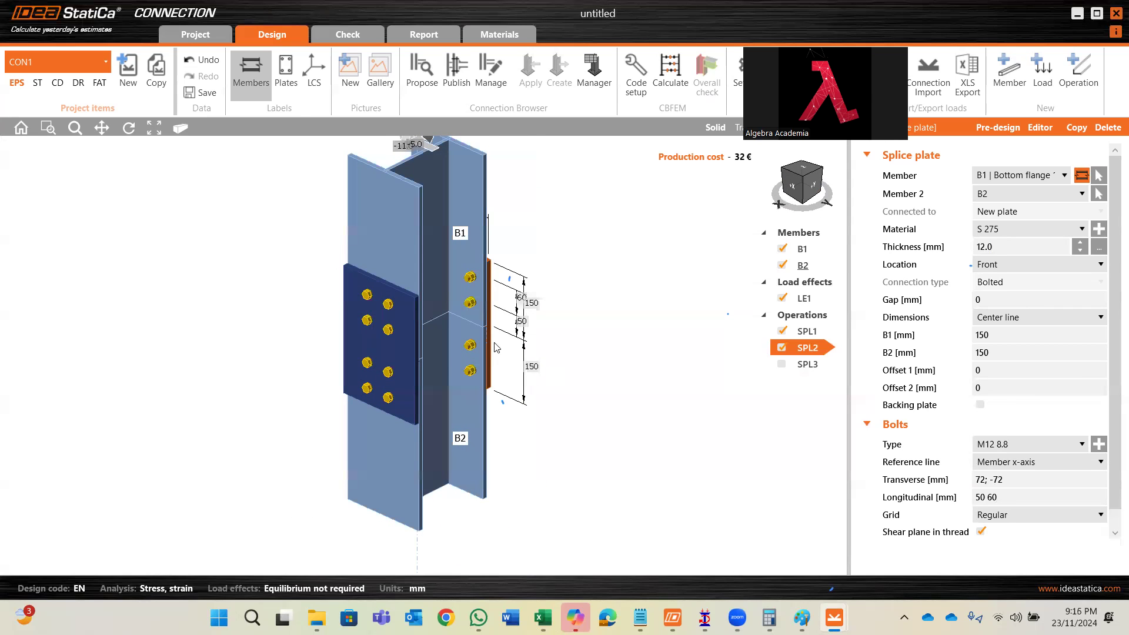
{"action": "left_click", "coordinate": [814, 334]}
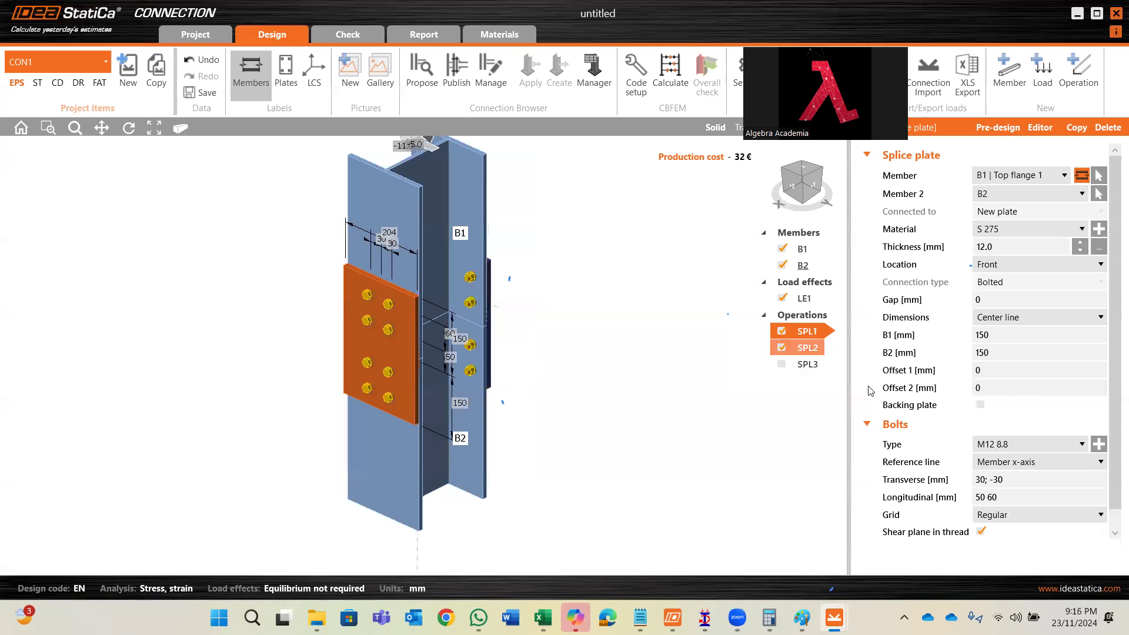
{"action": "left_click", "coordinate": [981, 481]}
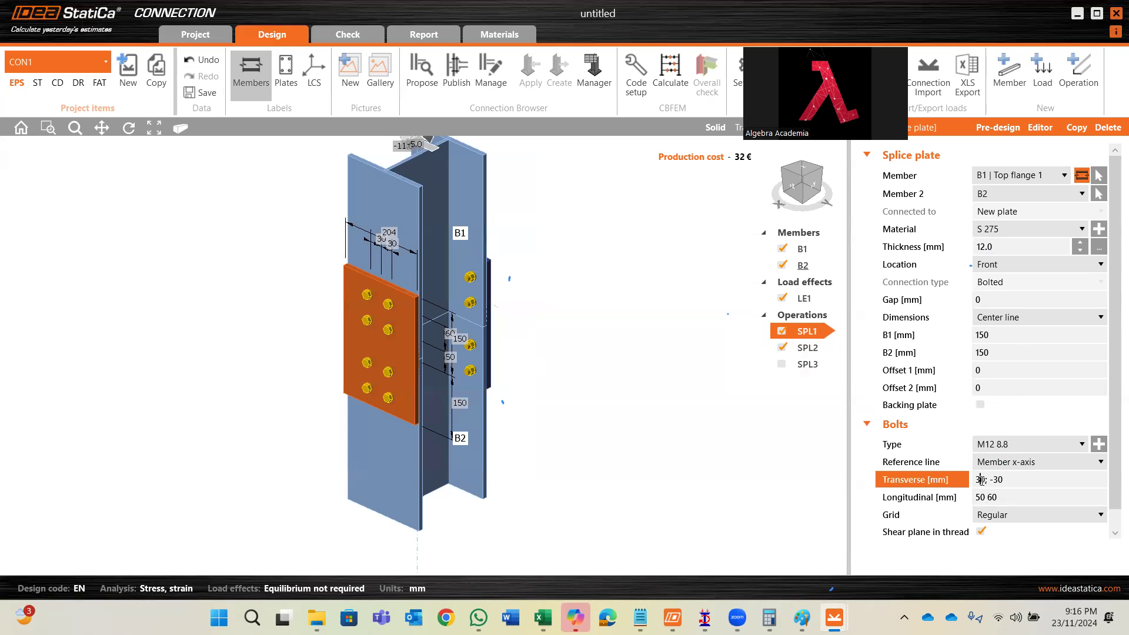
{"action": "key", "text": "BackSpace"}
{"action": "type", "text": "72"}
{"action": "key", "text": "Delete"}
{"action": "key", "text": "BackSpace"}
{"action": "key", "text": "BackSpace"}
{"action": "type", "text": "72; -72"}
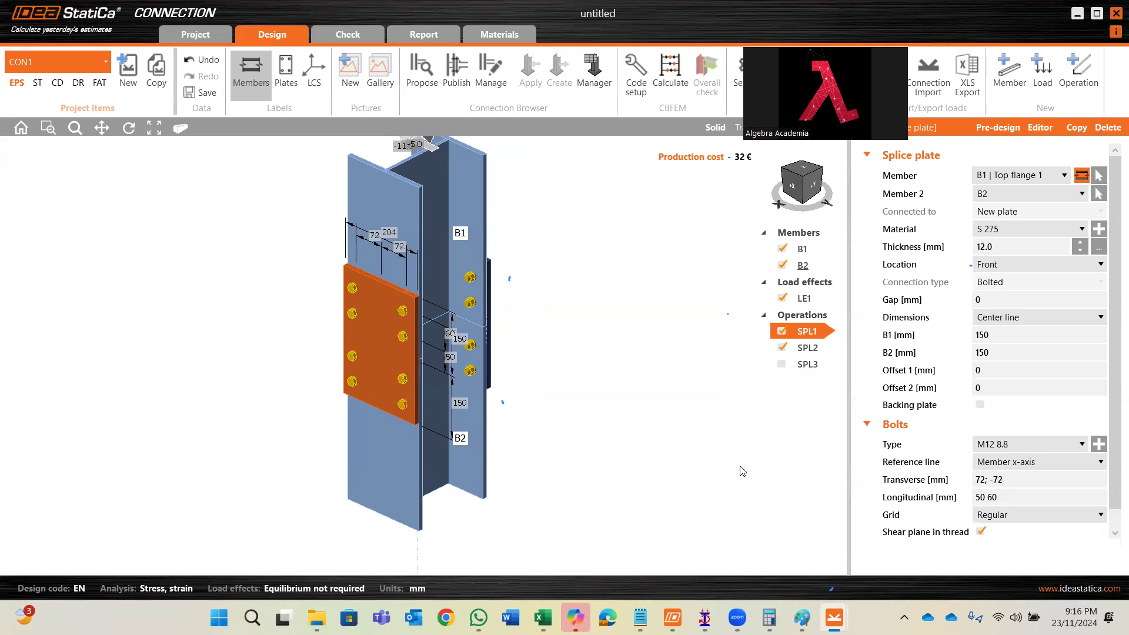
- Calculate the column splice connection and open its detailed report
{"action": "left_click", "coordinate": [805, 184]}
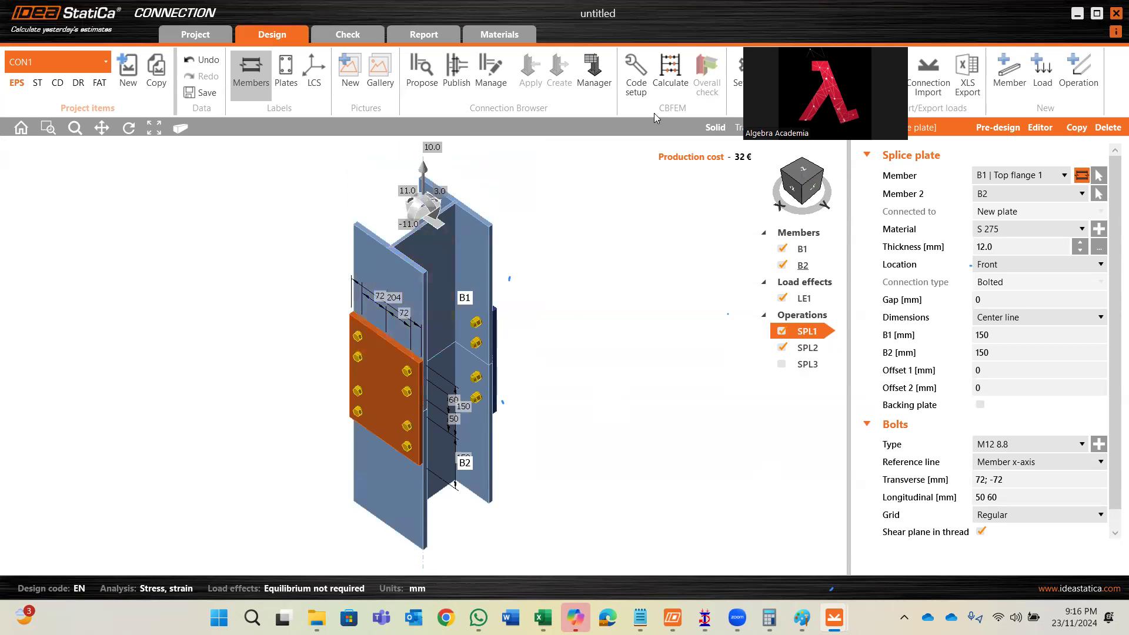
{"action": "left_click", "coordinate": [670, 73]}
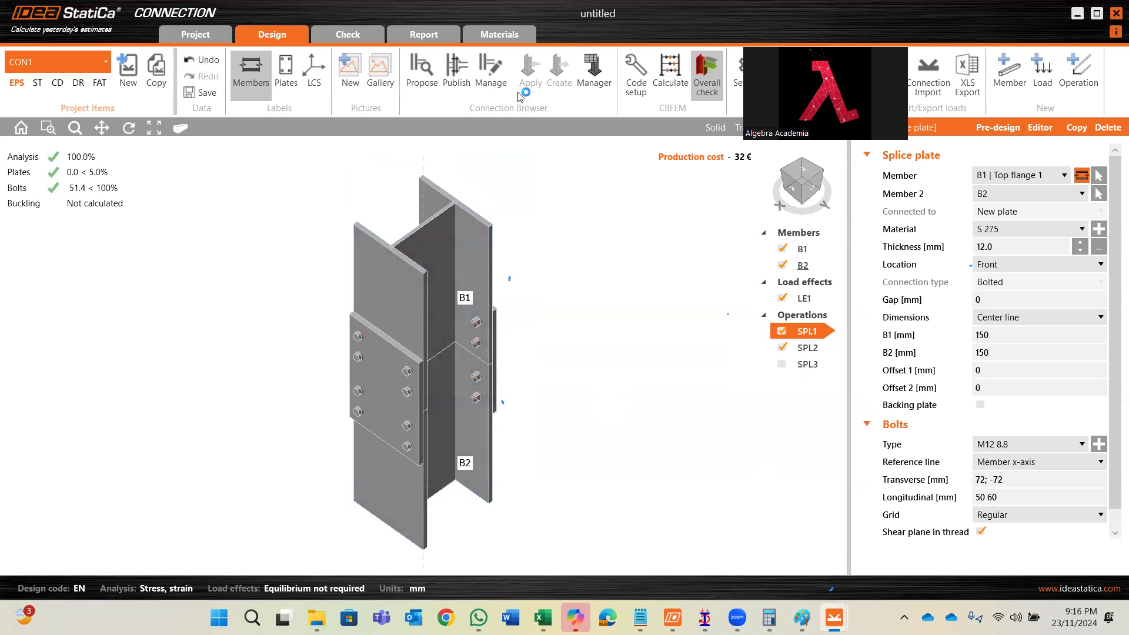
{"action": "left_click", "coordinate": [423, 34]}
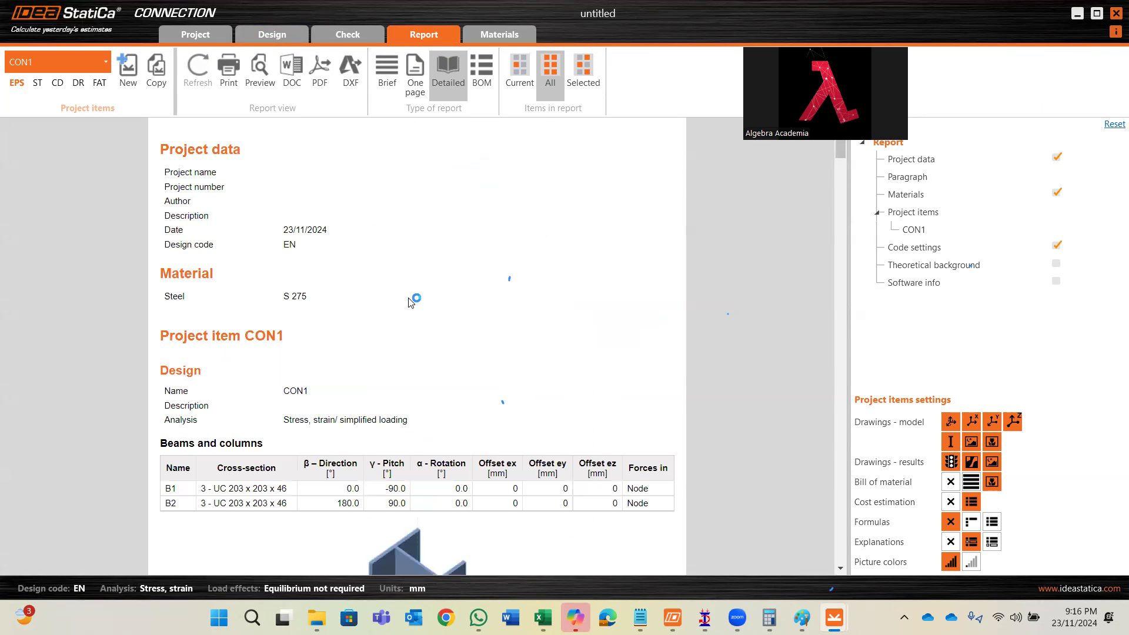
- Review the report's model views, bolt and load effect data, check summary, plate checks and stress plot
{"action": "scroll", "coordinate": [429, 303], "scroll_direction": "down", "scroll_amount": 5}
{"action": "scroll", "coordinate": [410, 313], "scroll_direction": "down", "scroll_amount": 6}
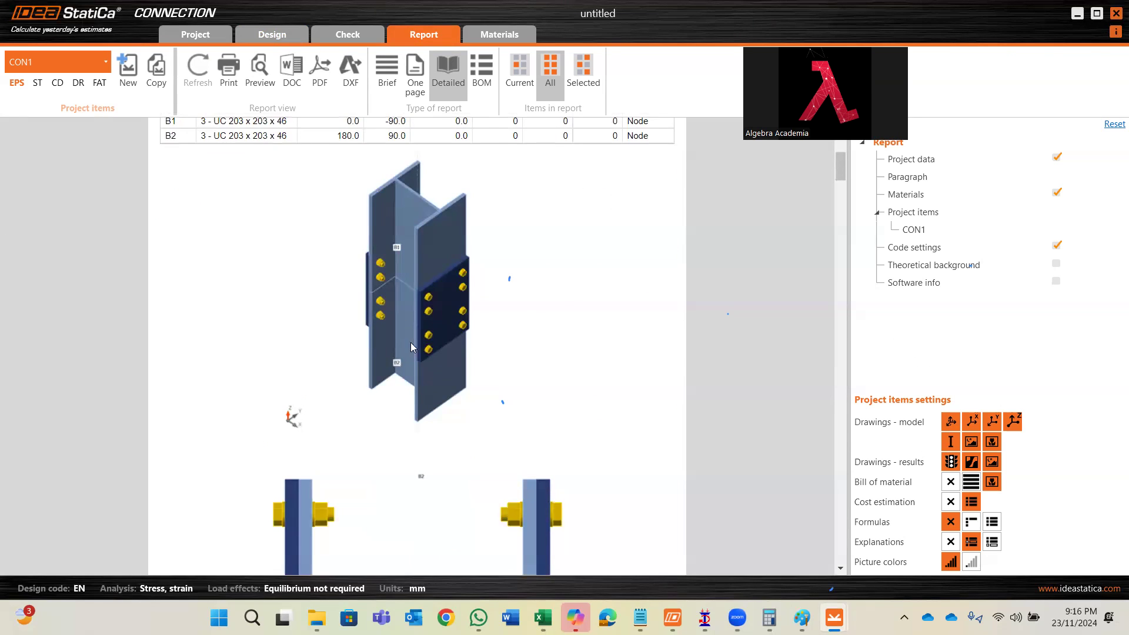
{"action": "scroll", "coordinate": [443, 248], "scroll_direction": "down", "scroll_amount": 3}
{"action": "scroll", "coordinate": [444, 327], "scroll_direction": "down", "scroll_amount": 6}
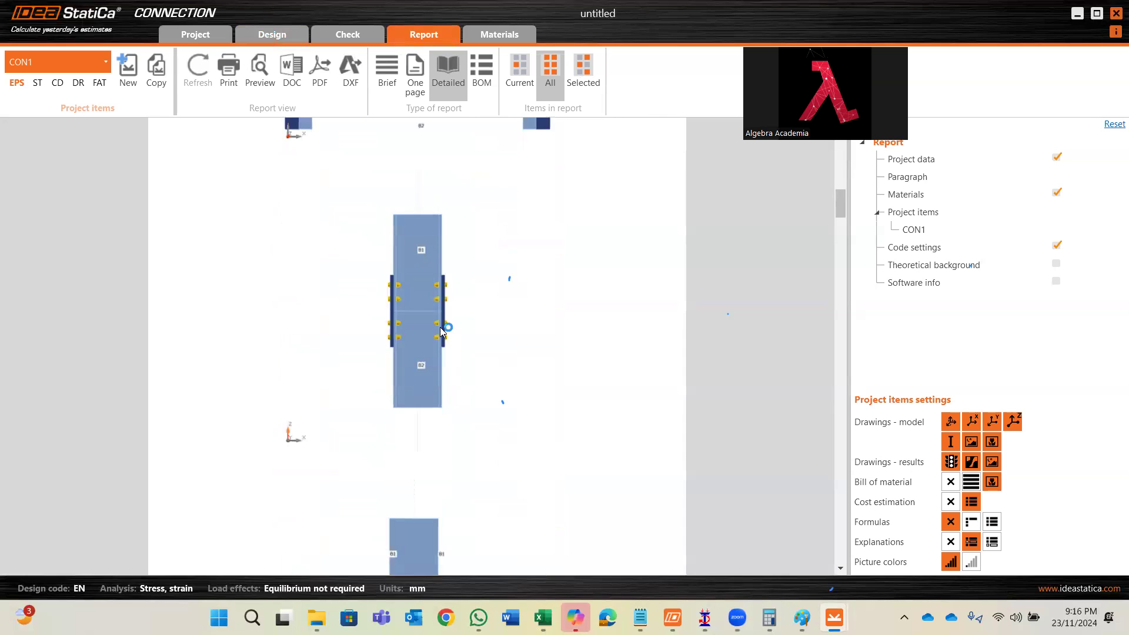
{"action": "scroll", "coordinate": [429, 324], "scroll_direction": "down", "scroll_amount": 3}
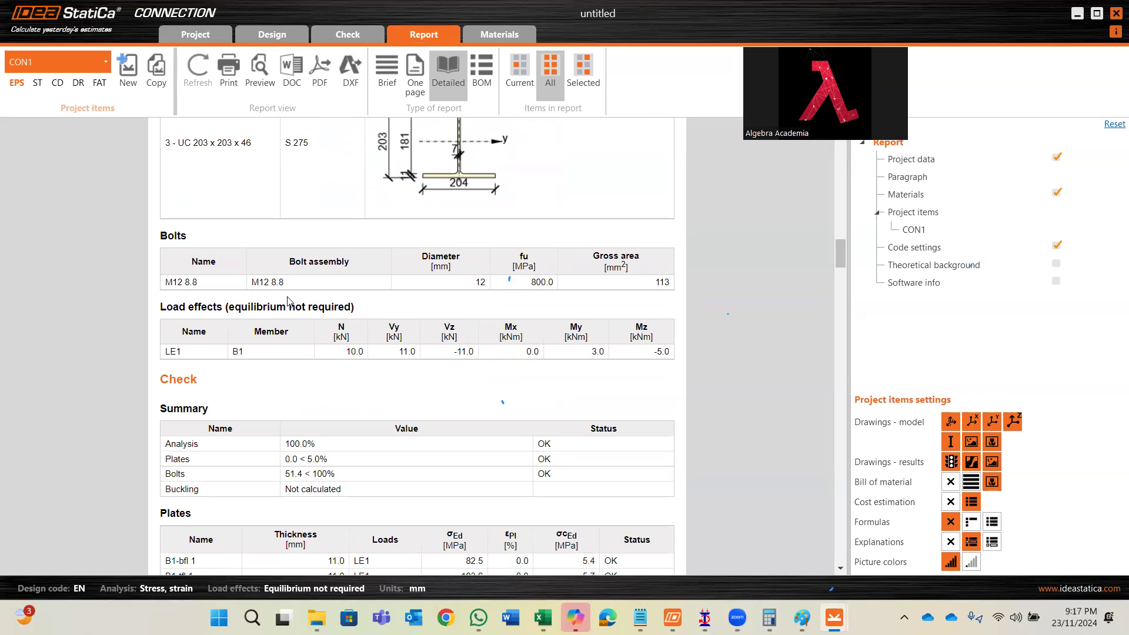
{"action": "scroll", "coordinate": [287, 300], "scroll_direction": "down", "scroll_amount": 2}
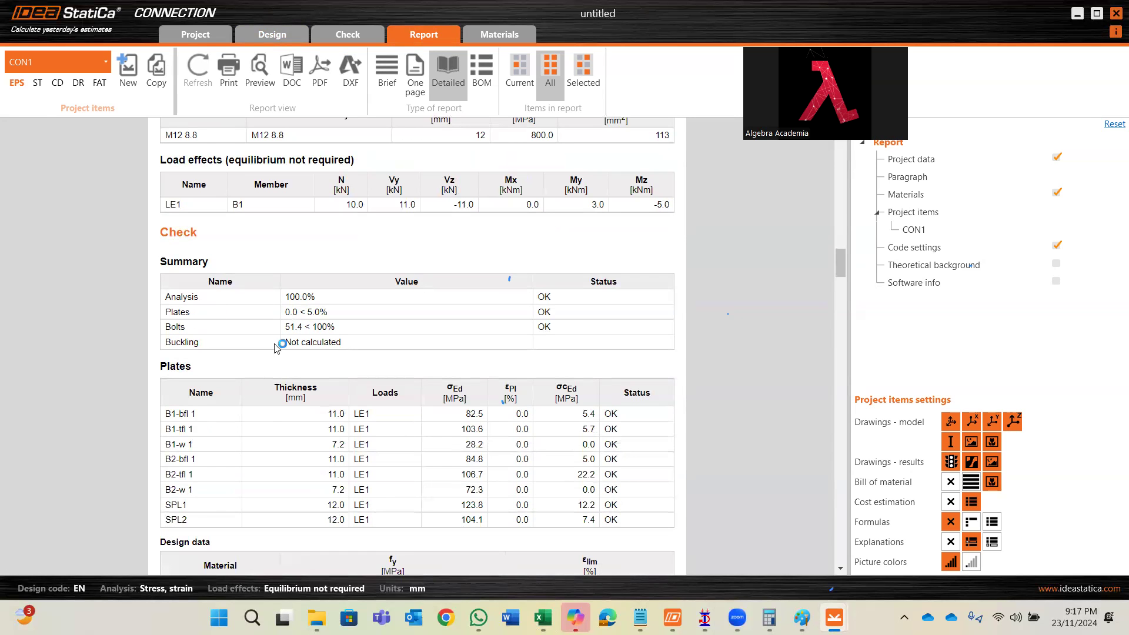
{"action": "scroll", "coordinate": [275, 347], "scroll_direction": "down", "scroll_amount": 6}
{"action": "scroll", "coordinate": [404, 325], "scroll_direction": "down", "scroll_amount": 7}
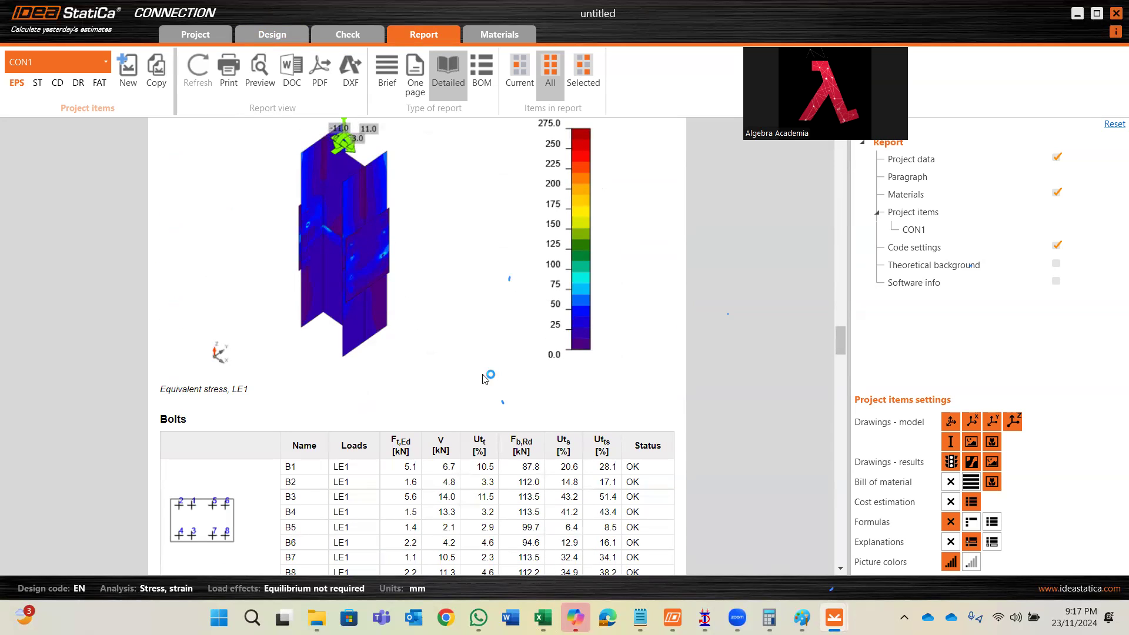
- Examine the report's bolt check table, bill of material and drilling drawings for the splice plates and member flanges
{"action": "scroll", "coordinate": [477, 352], "scroll_direction": "down", "scroll_amount": 3}
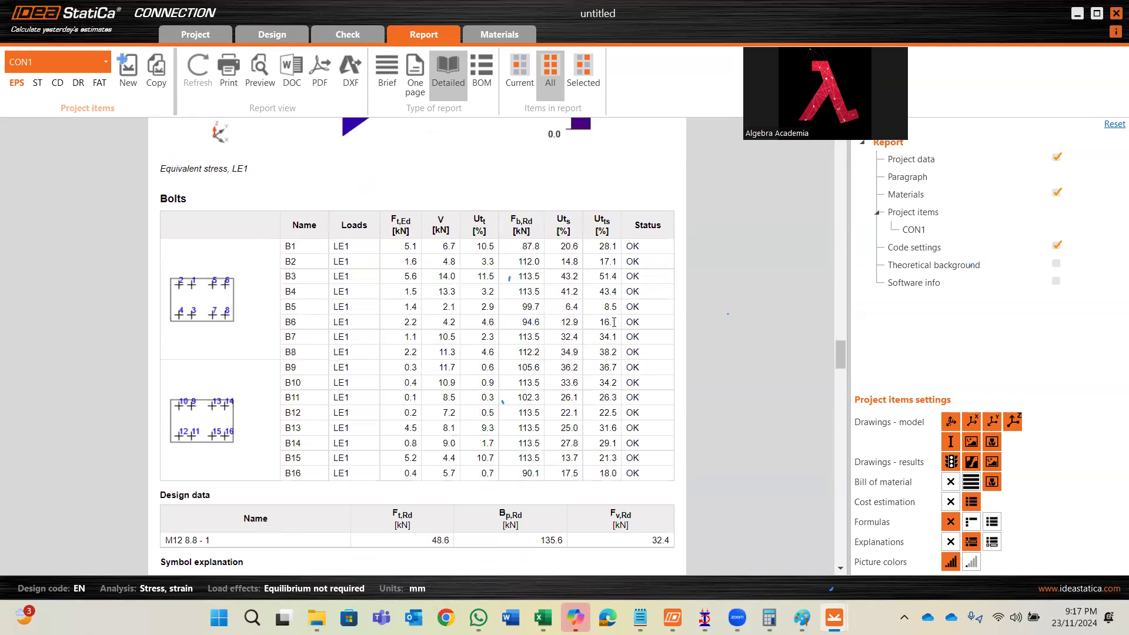
{"action": "scroll", "coordinate": [559, 253], "scroll_direction": "down", "scroll_amount": 10}
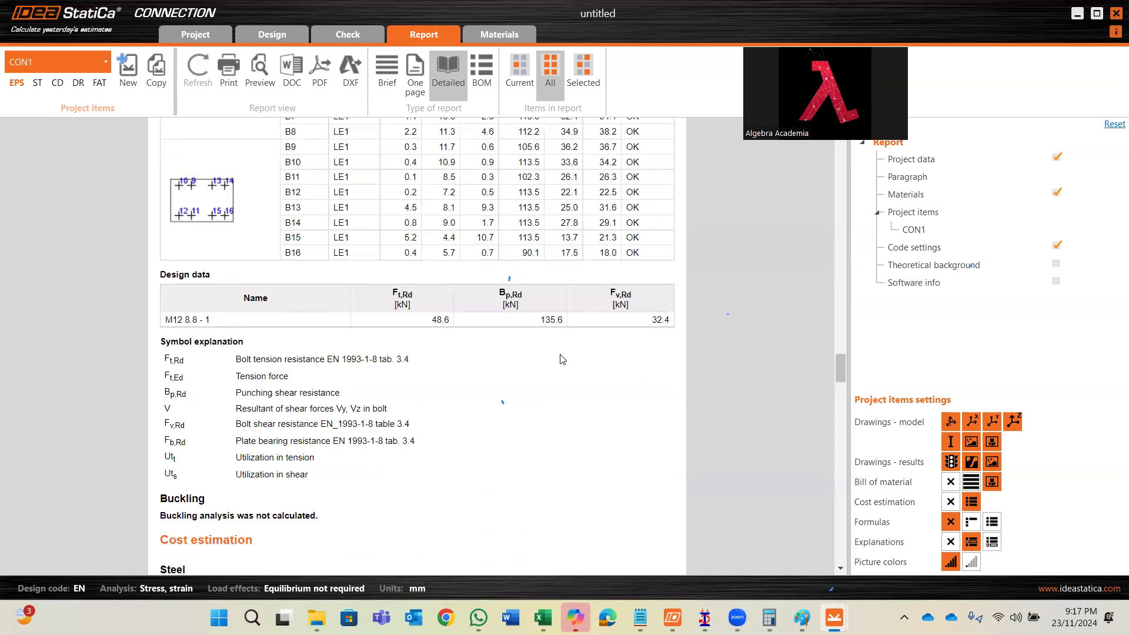
{"action": "scroll", "coordinate": [488, 317], "scroll_direction": "down", "scroll_amount": 8}
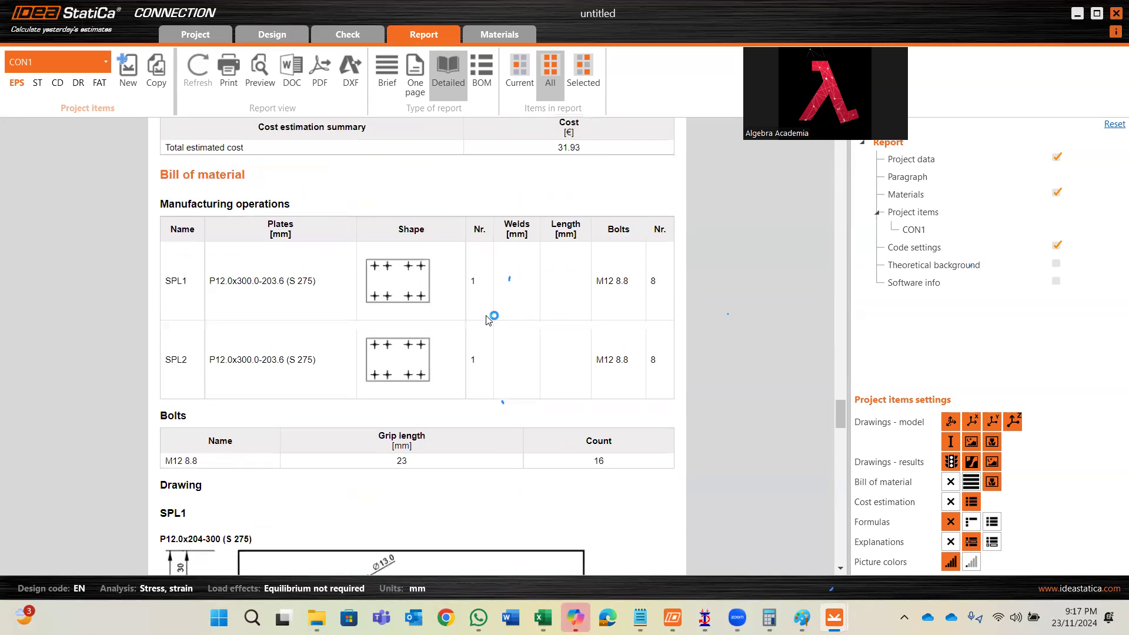
{"action": "scroll", "coordinate": [341, 264], "scroll_direction": "down", "scroll_amount": 2}
{"action": "scroll", "coordinate": [353, 294], "scroll_direction": "down", "scroll_amount": 4}
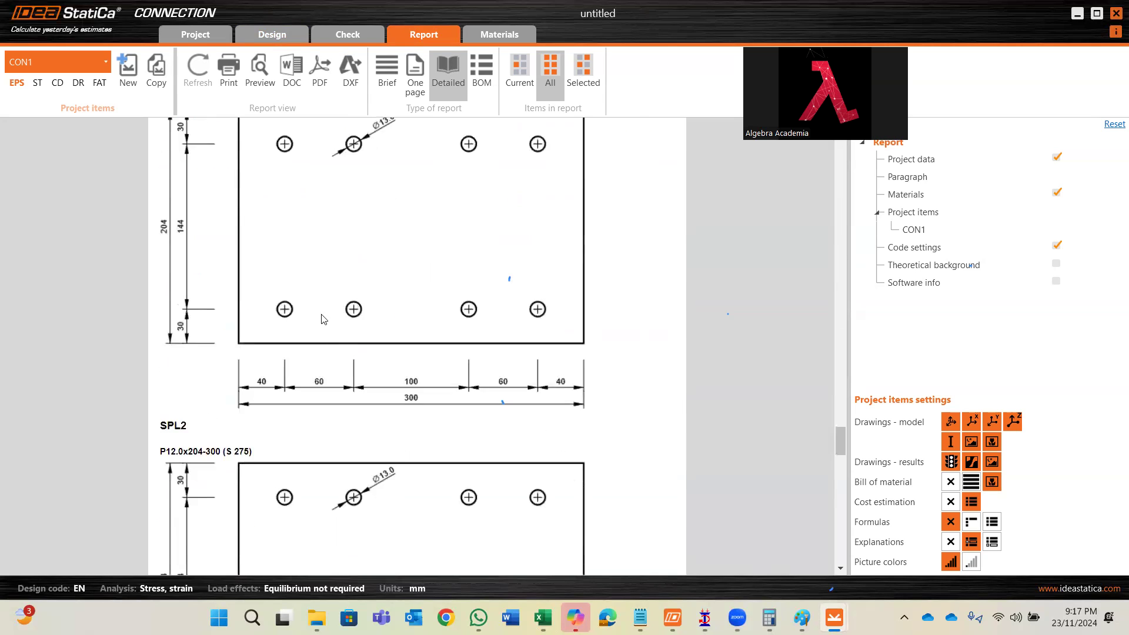
{"action": "scroll", "coordinate": [330, 336], "scroll_direction": "up", "scroll_amount": 1}
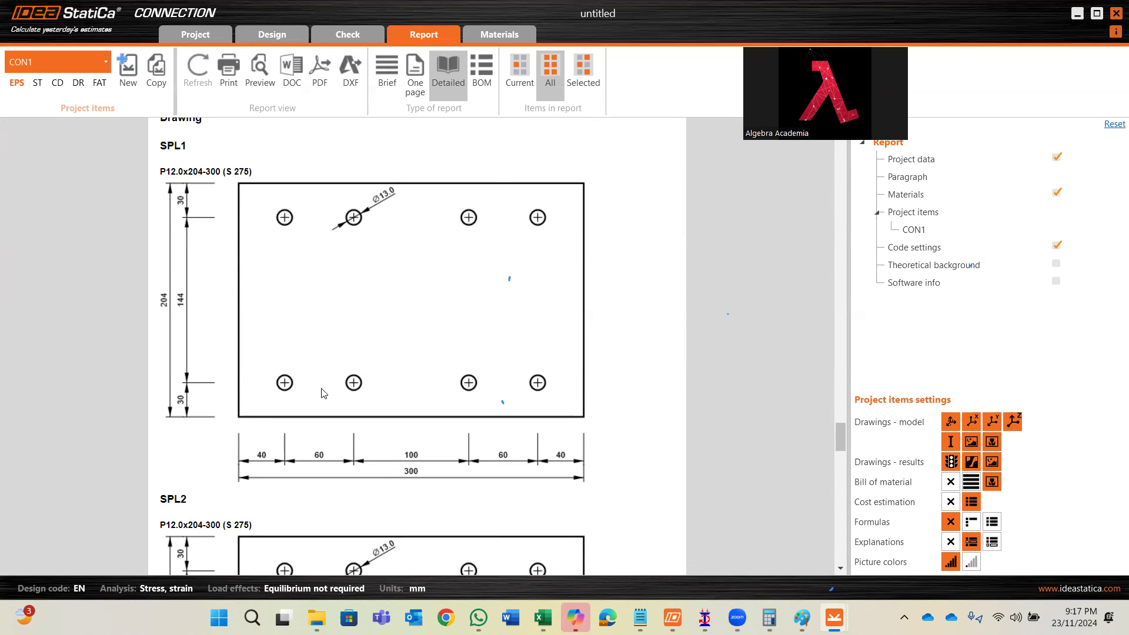
{"action": "scroll", "coordinate": [322, 393], "scroll_direction": "down", "scroll_amount": 10}
{"action": "scroll", "coordinate": [327, 384], "scroll_direction": "down", "scroll_amount": 8}
{"action": "scroll", "coordinate": [342, 347], "scroll_direction": "up", "scroll_amount": 12}
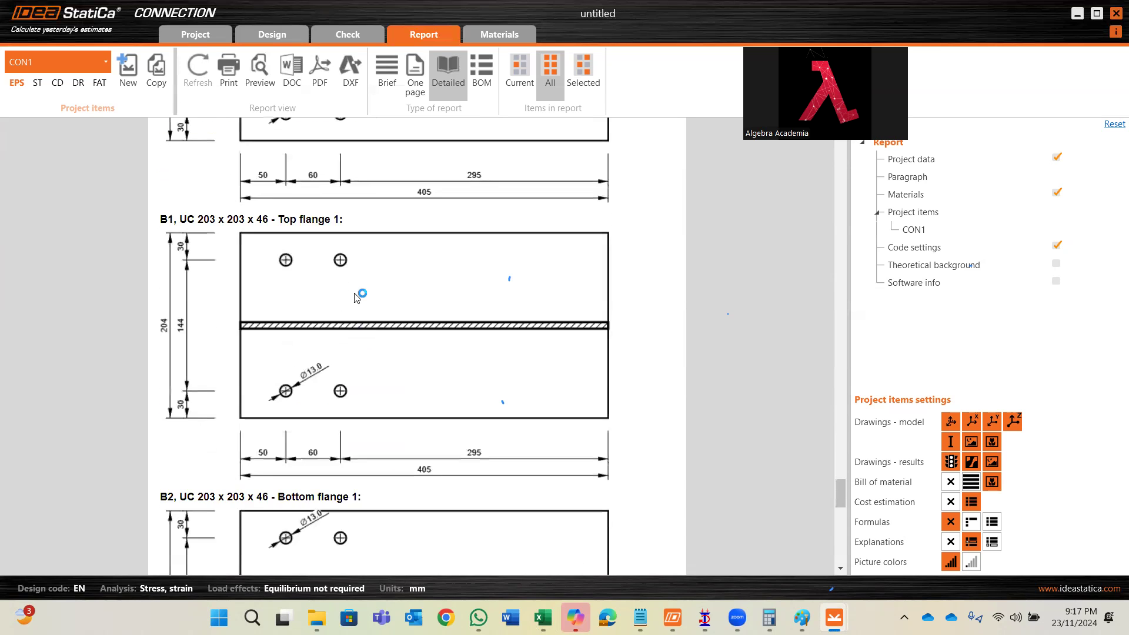
{"action": "scroll", "coordinate": [352, 306], "scroll_direction": "up", "scroll_amount": 20}
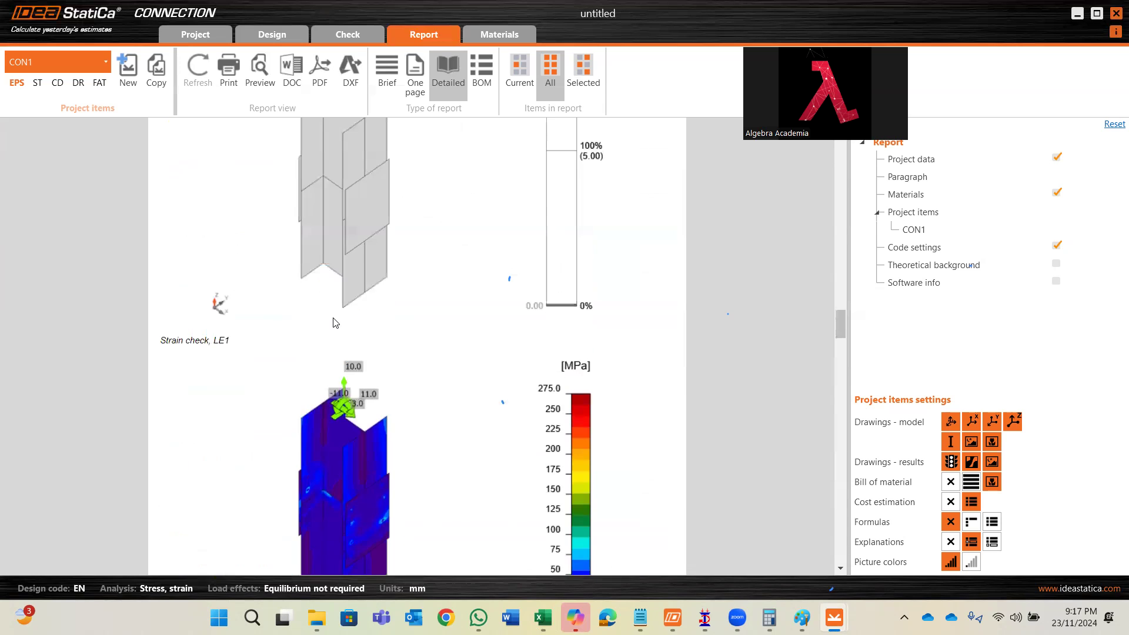
- Go back over the report's stress plot, bolt utilization table and the SPL1 and SPL2 plate drawings
{"action": "scroll", "coordinate": [334, 322], "scroll_direction": "down", "scroll_amount": 1}
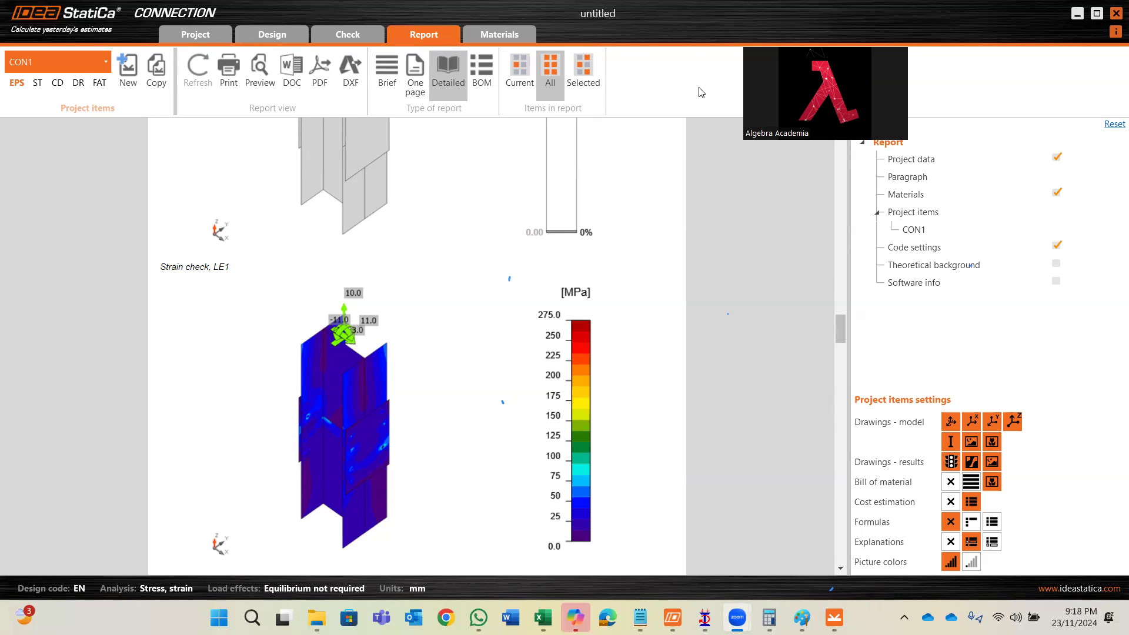
{"action": "scroll", "coordinate": [472, 352], "scroll_direction": "down", "scroll_amount": 10}
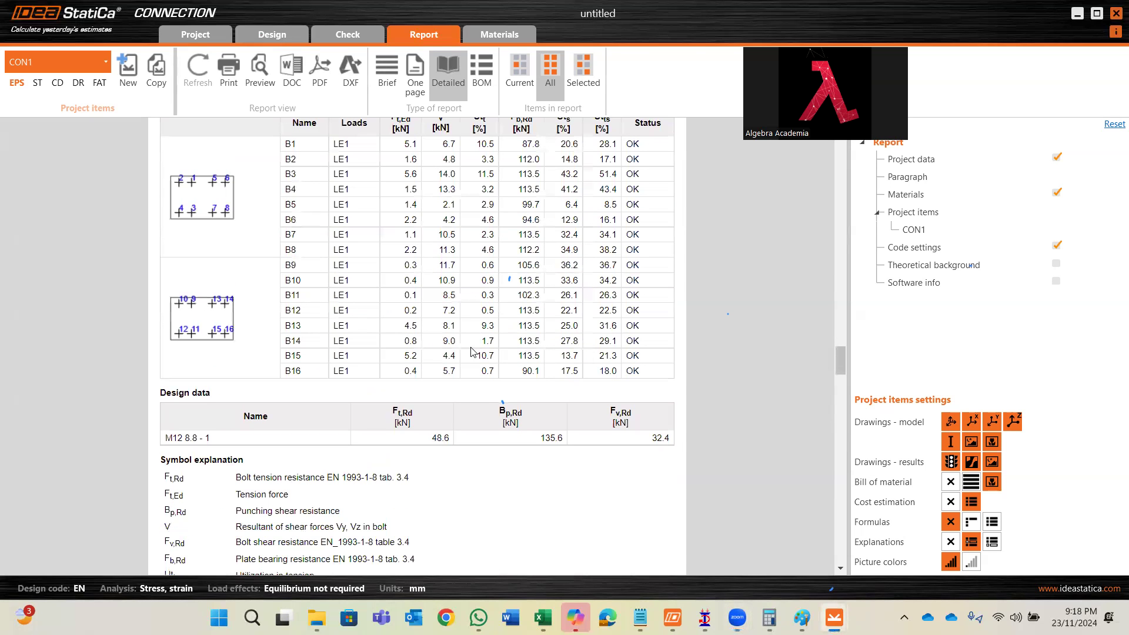
{"action": "scroll", "coordinate": [470, 351], "scroll_direction": "down", "scroll_amount": 10}
{"action": "scroll", "coordinate": [421, 342], "scroll_direction": "up", "scroll_amount": 20}
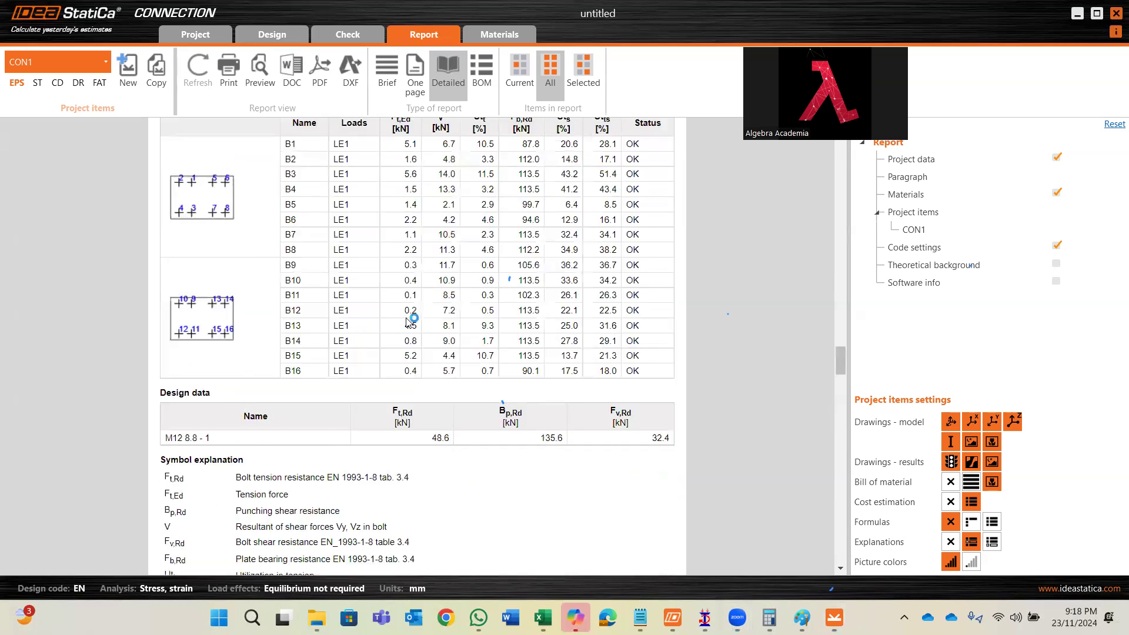
{"action": "scroll", "coordinate": [412, 342], "scroll_direction": "up", "scroll_amount": 20}
{"action": "scroll", "coordinate": [376, 353], "scroll_direction": "down", "scroll_amount": 5}
{"action": "scroll", "coordinate": [349, 403], "scroll_direction": "down", "scroll_amount": 20}
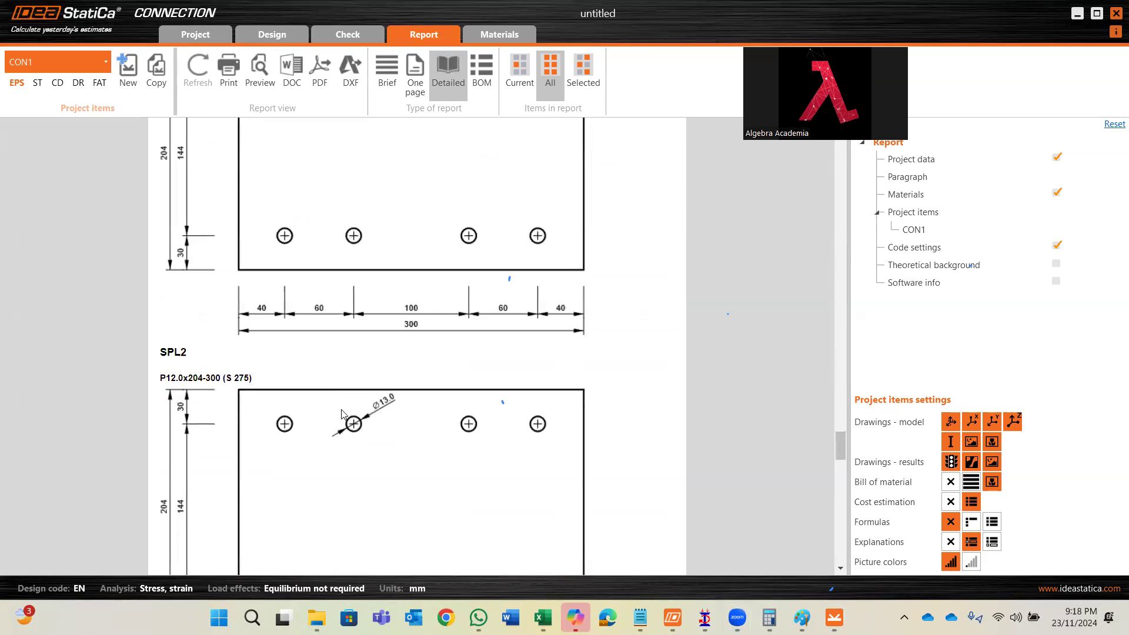
- Review the report's code settings, load effects and check summary, switching between the report and the analysis check view
{"action": "scroll", "coordinate": [341, 415], "scroll_direction": "down", "scroll_amount": 8}
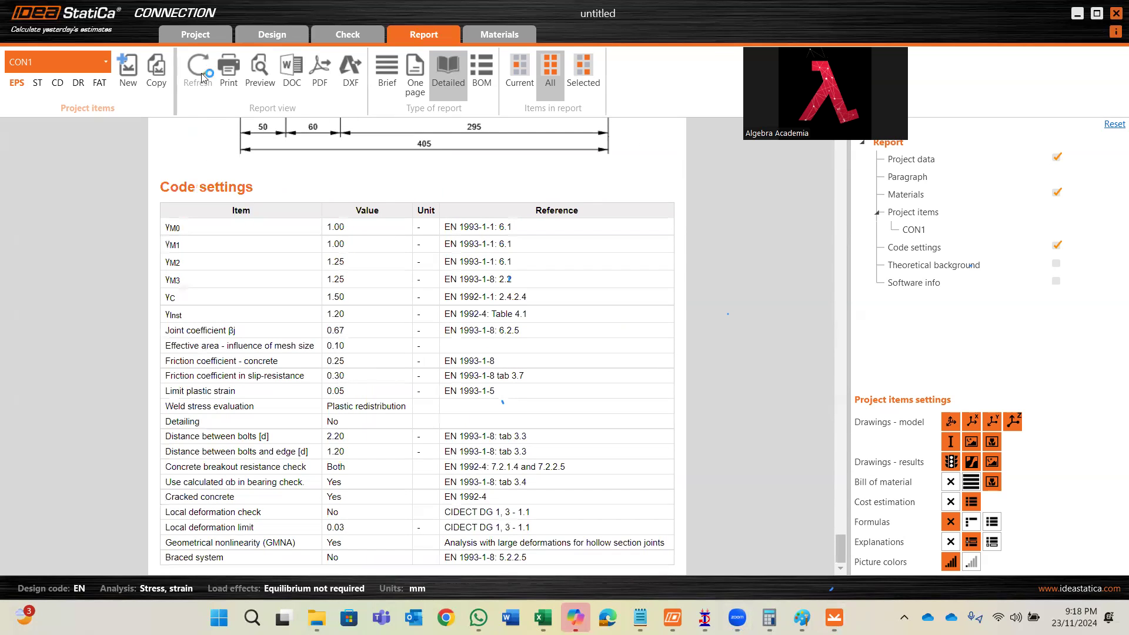
{"action": "left_click", "coordinate": [365, 31]}
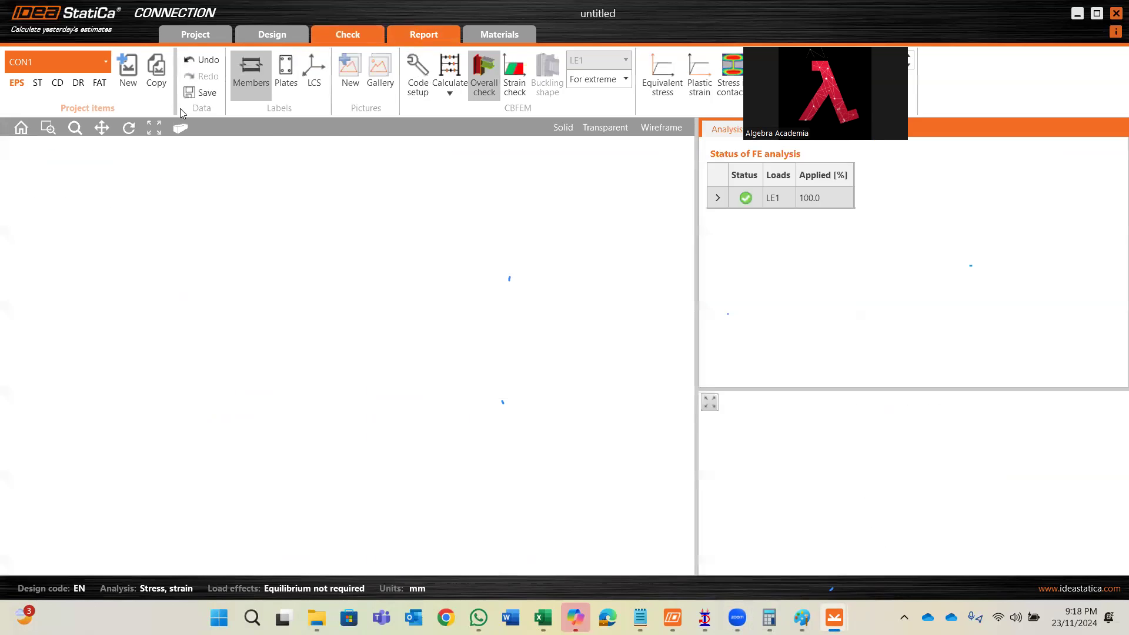
{"action": "left_click", "coordinate": [423, 34]}
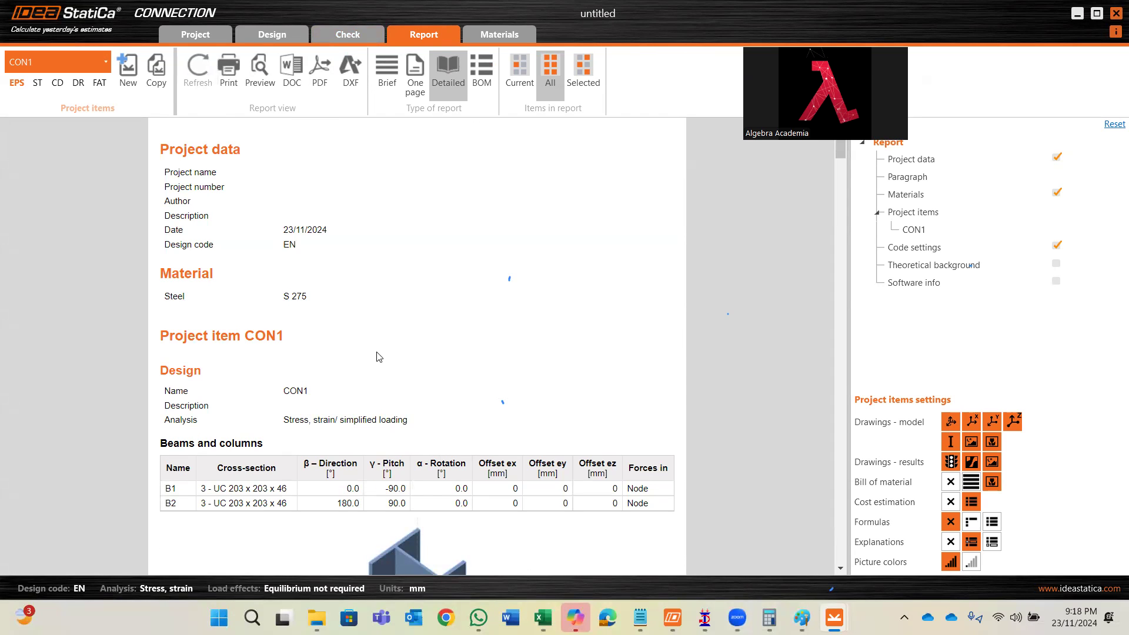
{"action": "scroll", "coordinate": [379, 356], "scroll_direction": "down", "scroll_amount": 15}
{"action": "scroll", "coordinate": [385, 357], "scroll_direction": "down", "scroll_amount": 10}
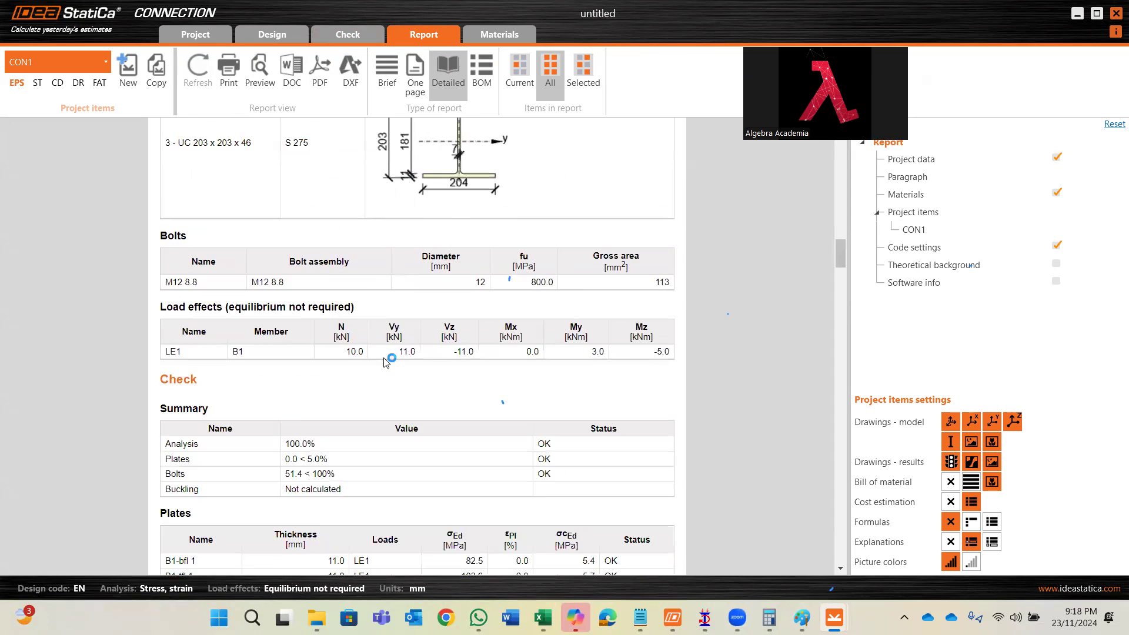
{"action": "left_click", "coordinate": [359, 33]}
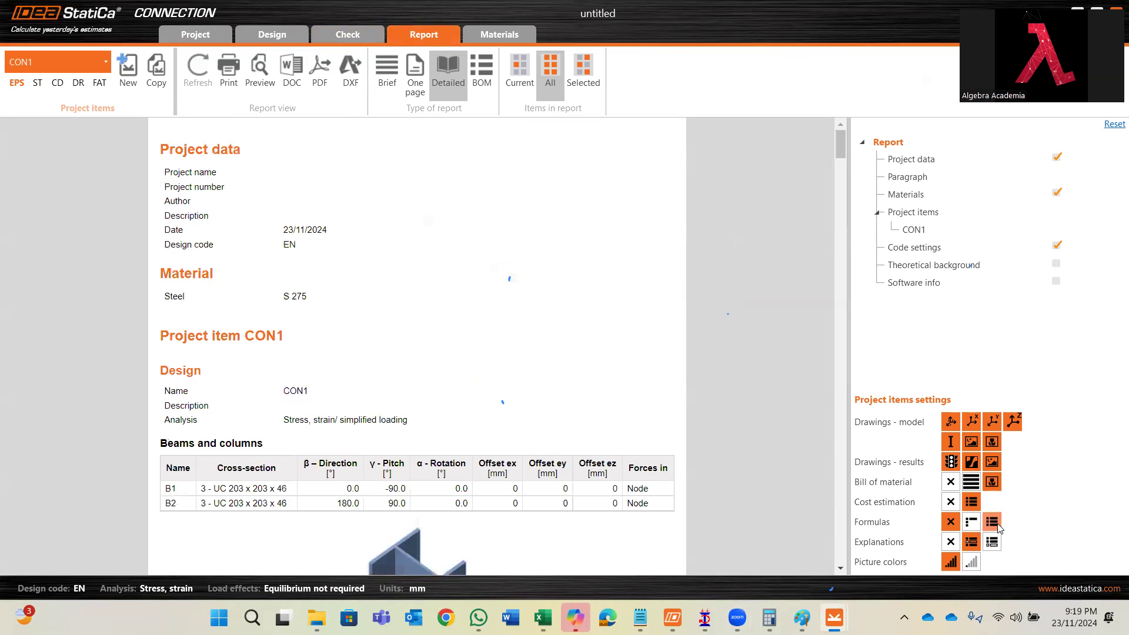
- Regenerate the detailed report with the fullest formulas and explanations, and go to the detailed bolt resistance calculations
{"action": "left_click", "coordinate": [993, 524]}
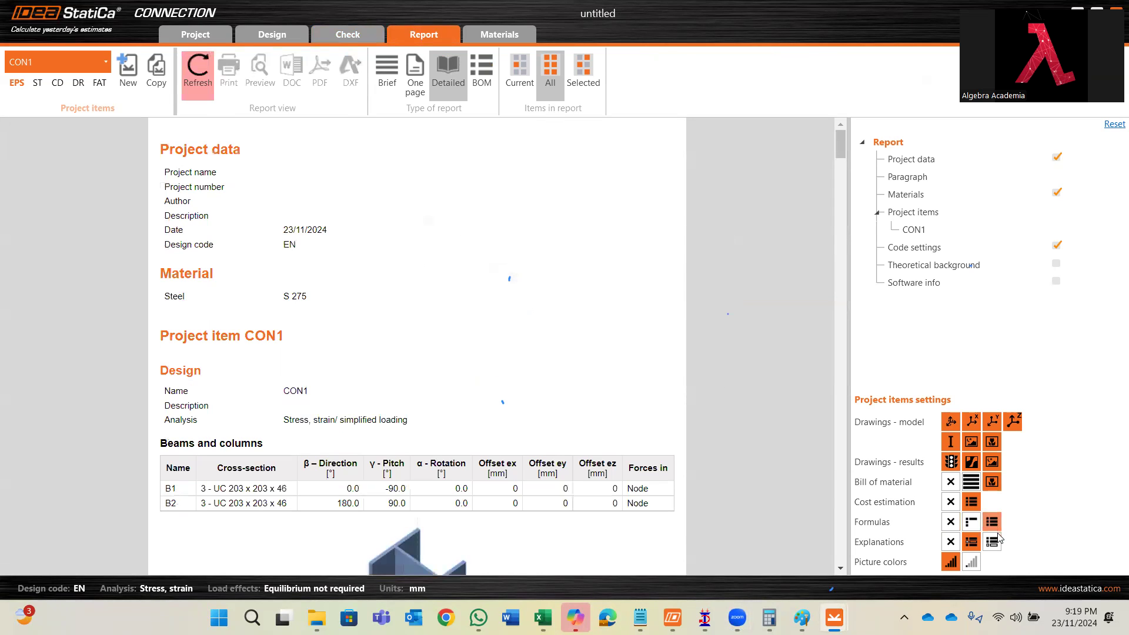
{"action": "left_click", "coordinate": [199, 74]}
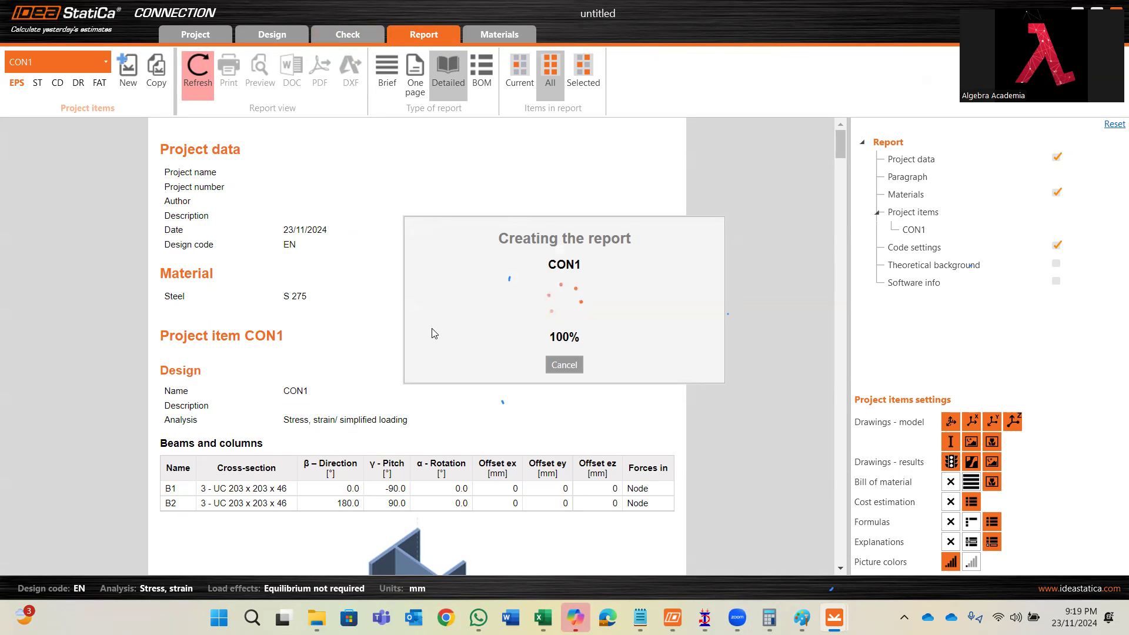
{"action": "scroll", "coordinate": [433, 332], "scroll_direction": "down", "scroll_amount": 8}
{"action": "scroll", "coordinate": [412, 335], "scroll_direction": "down", "scroll_amount": 20}
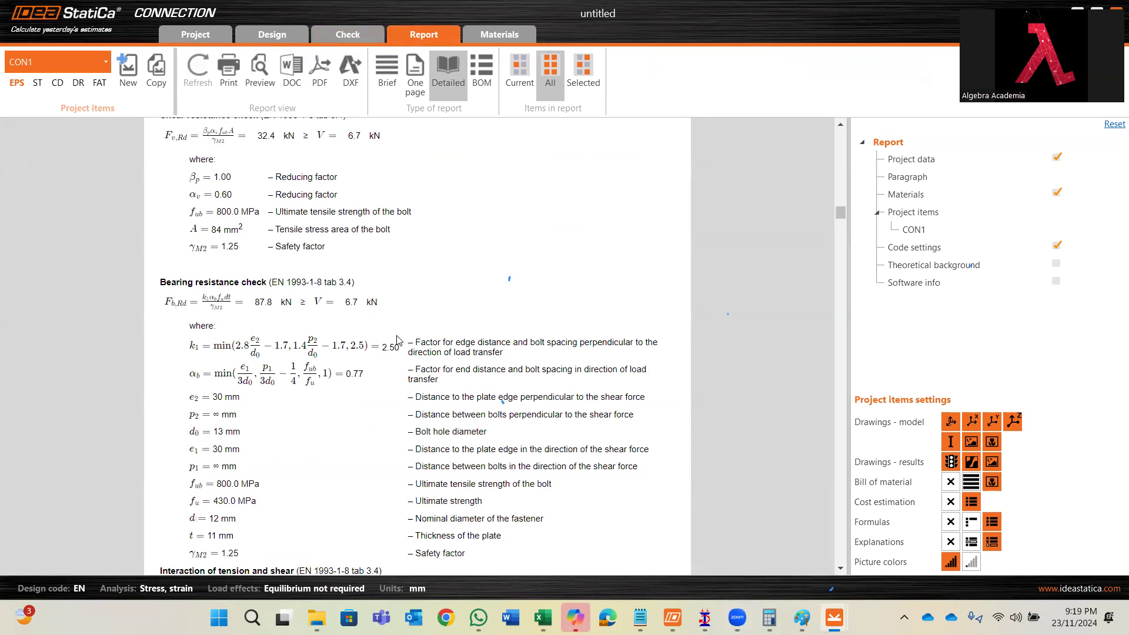
- Examine the shear, bearing, interaction and utilization formulas of the first bolt, plus the resistance checks for bolt B2
{"action": "scroll", "coordinate": [354, 399], "scroll_direction": "down", "scroll_amount": 4}
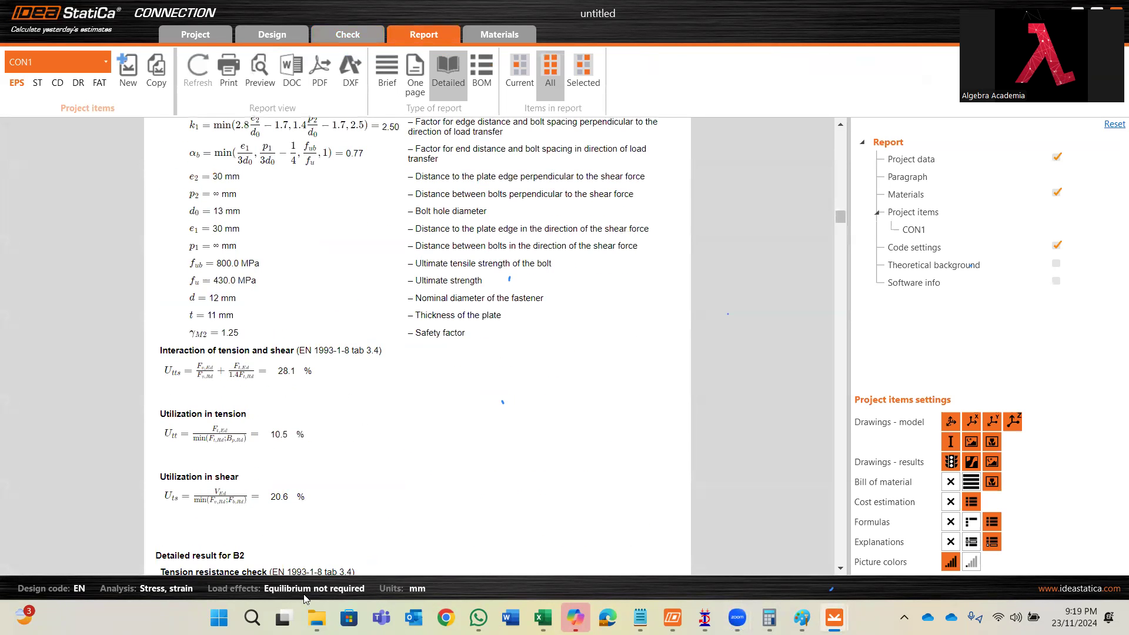
{"action": "scroll", "coordinate": [246, 403], "scroll_direction": "up", "scroll_amount": 3}
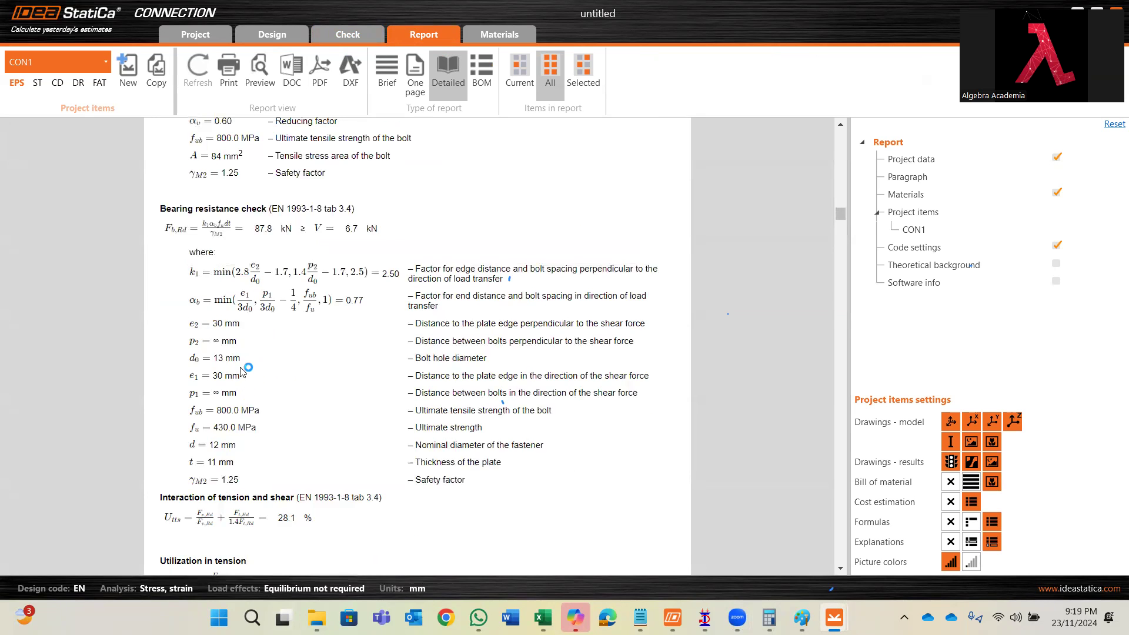
{"action": "scroll", "coordinate": [242, 370], "scroll_direction": "up", "scroll_amount": 3}
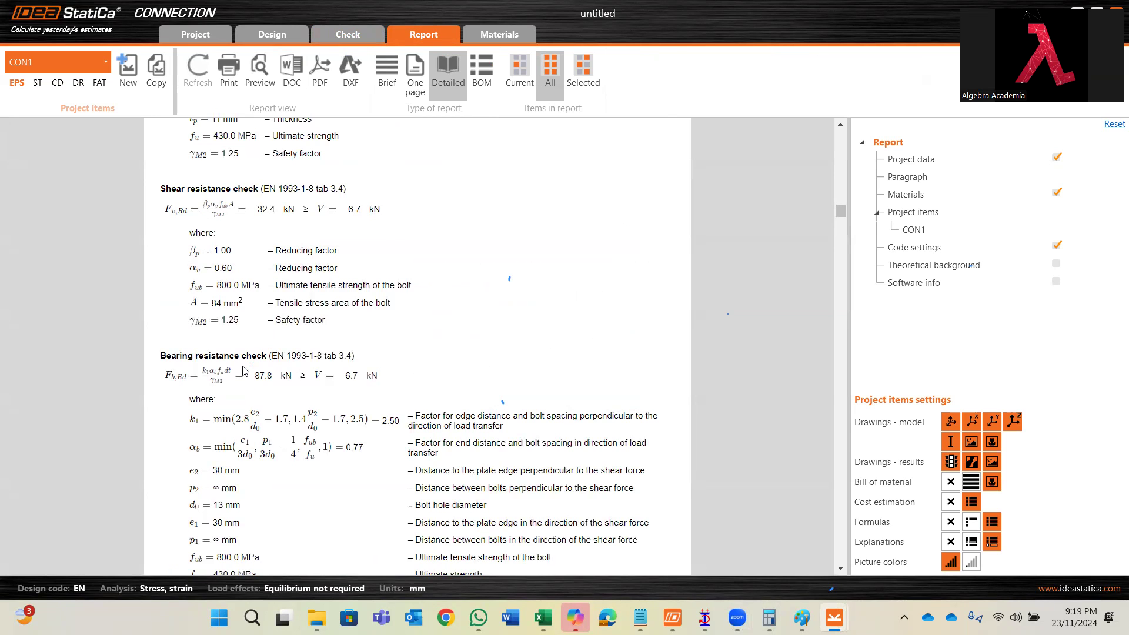
{"action": "scroll", "coordinate": [332, 270], "scroll_direction": "down", "scroll_amount": 8}
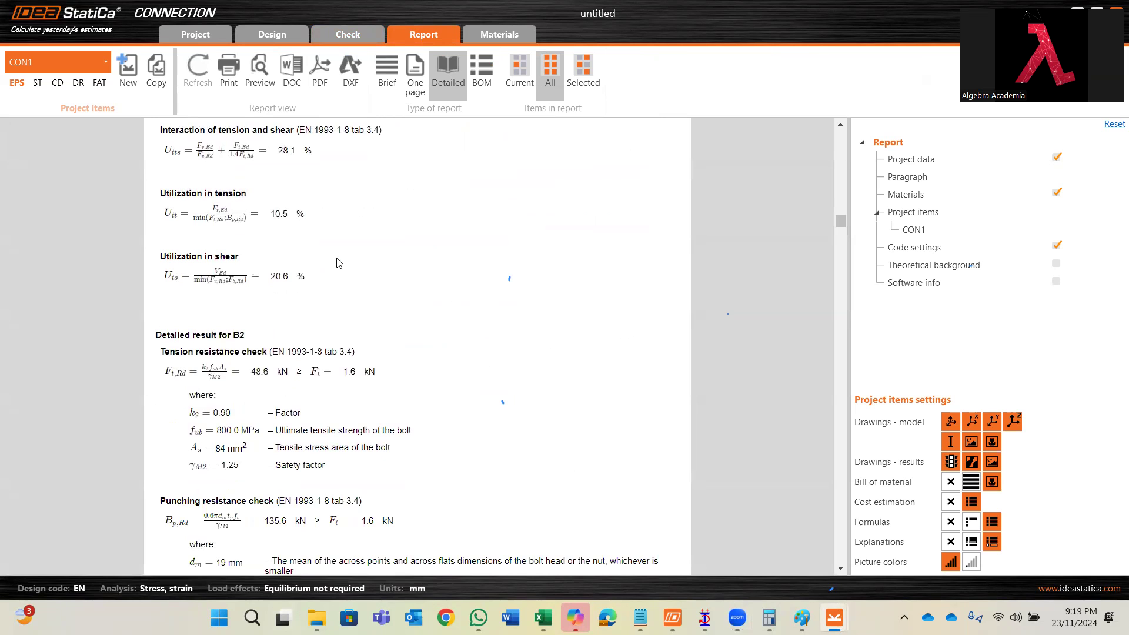
{"action": "scroll", "coordinate": [335, 262], "scroll_direction": "down", "scroll_amount": 1}
{"action": "scroll", "coordinate": [338, 275], "scroll_direction": "down", "scroll_amount": 4}
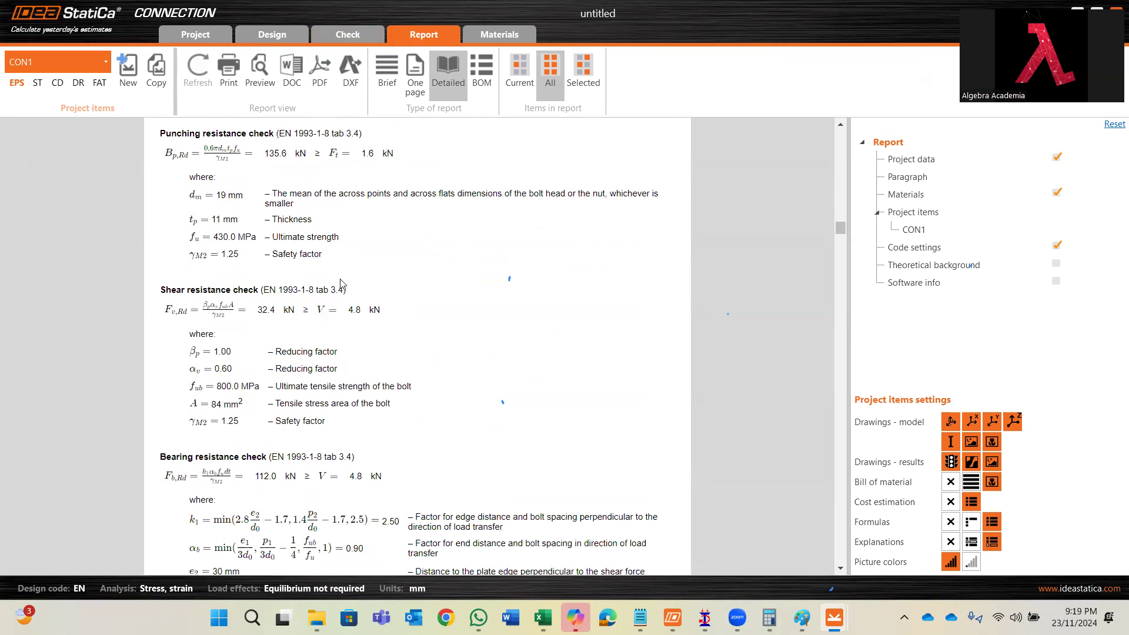
{"action": "scroll", "coordinate": [344, 286], "scroll_direction": "down", "scroll_amount": 2}
{"action": "scroll", "coordinate": [344, 286], "scroll_direction": "down", "scroll_amount": 2}
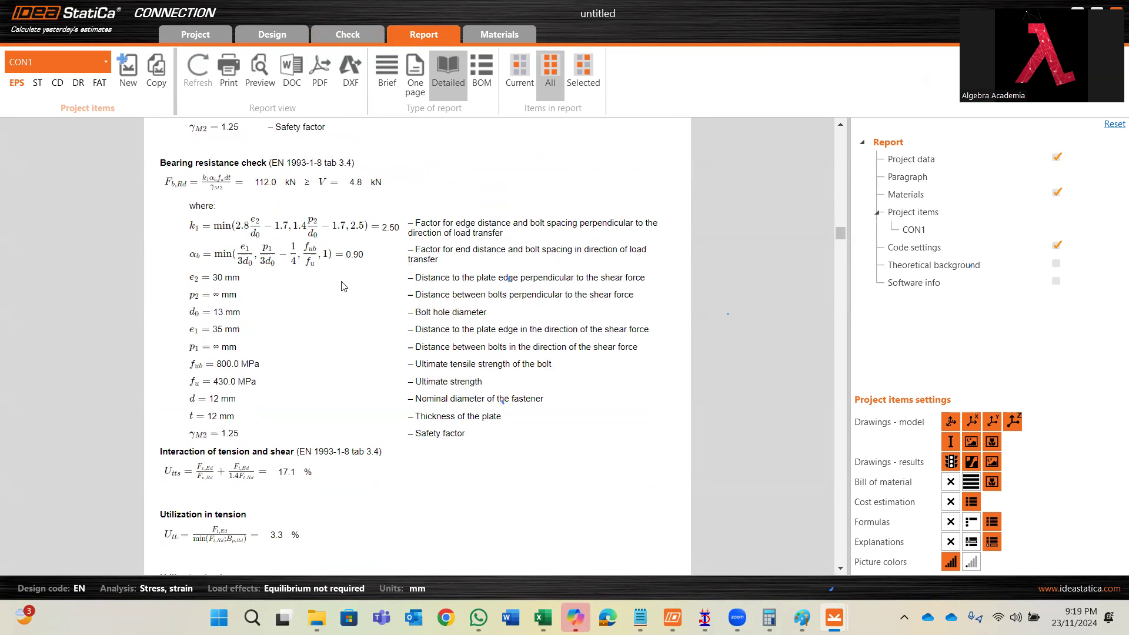
{"action": "scroll", "coordinate": [344, 288], "scroll_direction": "down", "scroll_amount": 2}
- Go through the detailed tension, punching, shear and bearing calculations and utilizations of the remaining bolts up to B10
{"action": "scroll", "coordinate": [344, 294], "scroll_direction": "down", "scroll_amount": 7}
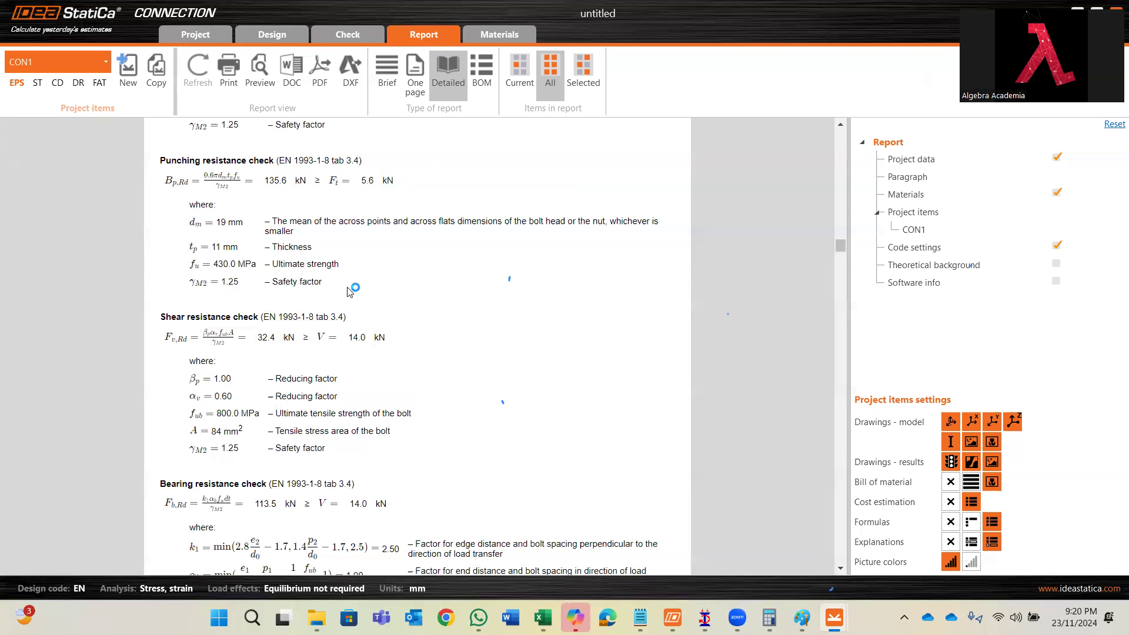
{"action": "scroll", "coordinate": [346, 291], "scroll_direction": "down", "scroll_amount": 15}
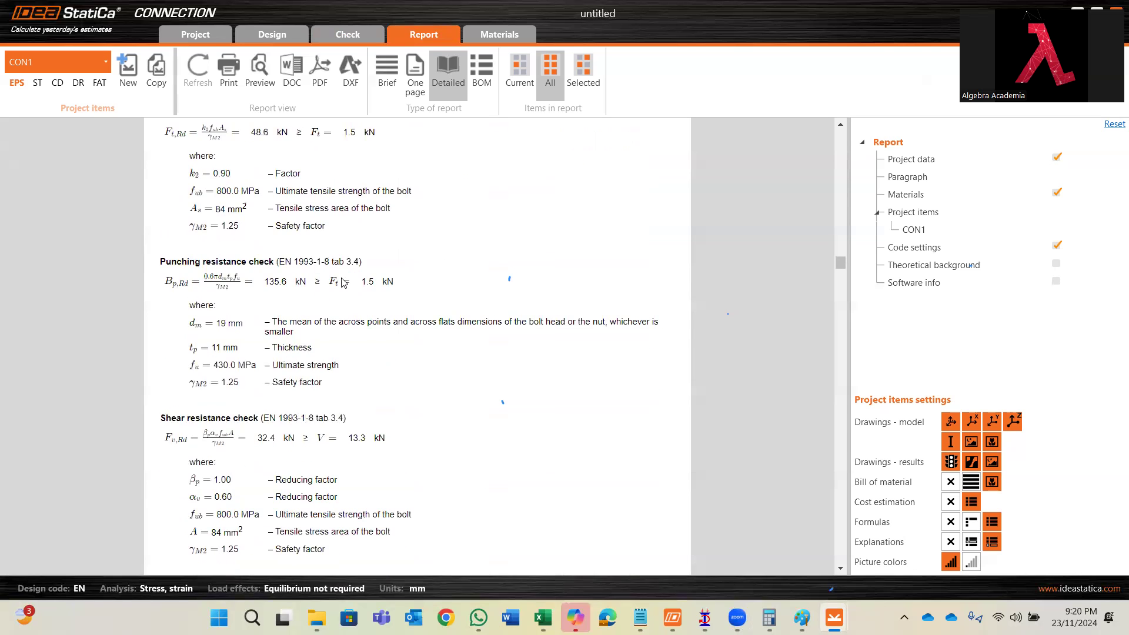
{"action": "scroll", "coordinate": [344, 283], "scroll_direction": "down", "scroll_amount": 10}
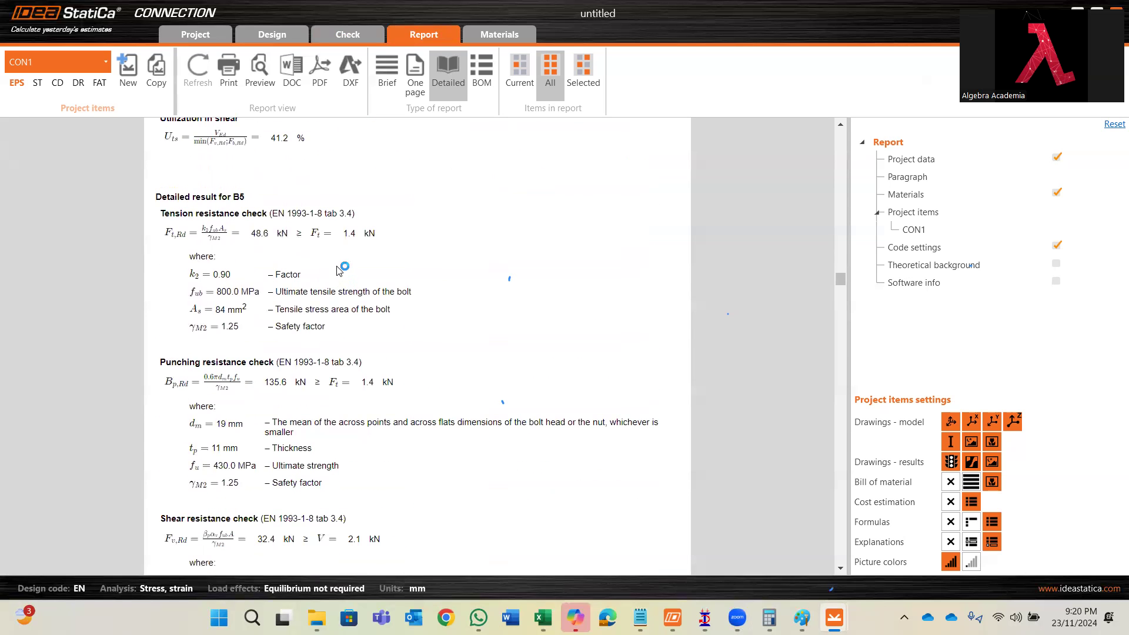
{"action": "scroll", "coordinate": [341, 277], "scroll_direction": "down", "scroll_amount": 15}
{"action": "scroll", "coordinate": [347, 285], "scroll_direction": "down", "scroll_amount": 15}
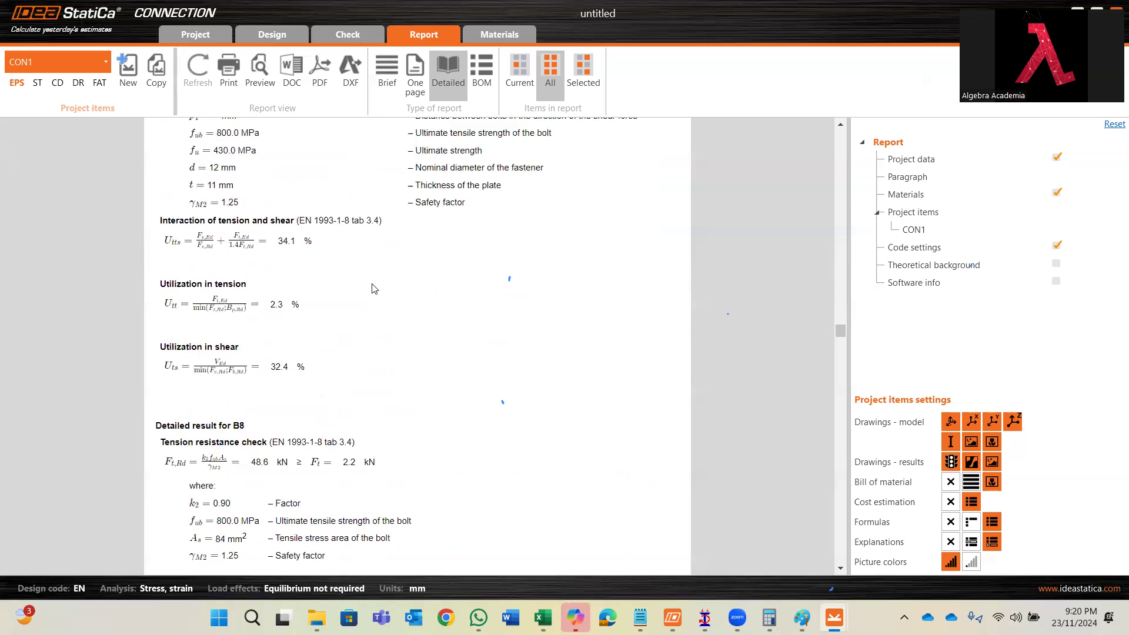
{"action": "scroll", "coordinate": [373, 288], "scroll_direction": "down", "scroll_amount": 8}
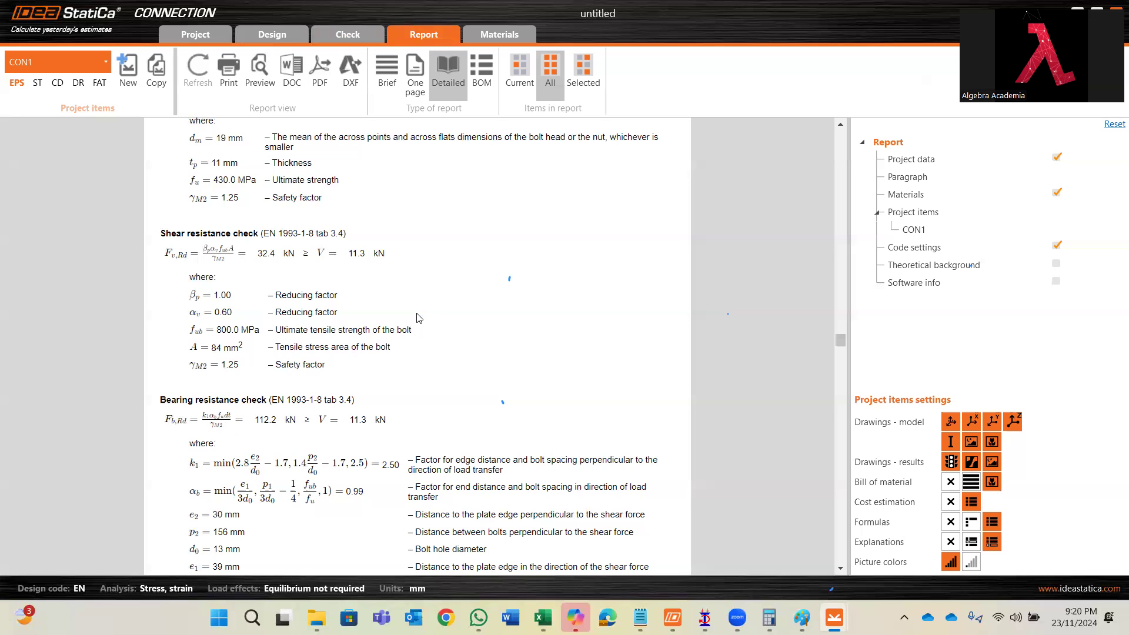
{"action": "scroll", "coordinate": [420, 318], "scroll_direction": "down", "scroll_amount": 10}
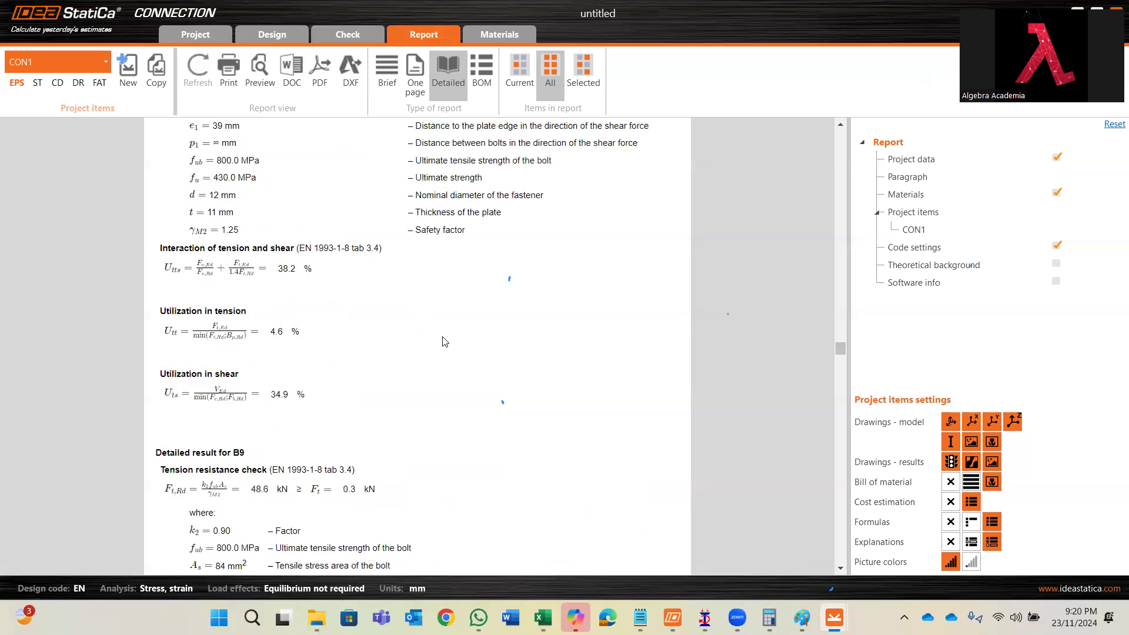
{"action": "scroll", "coordinate": [457, 344], "scroll_direction": "up", "scroll_amount": 5}
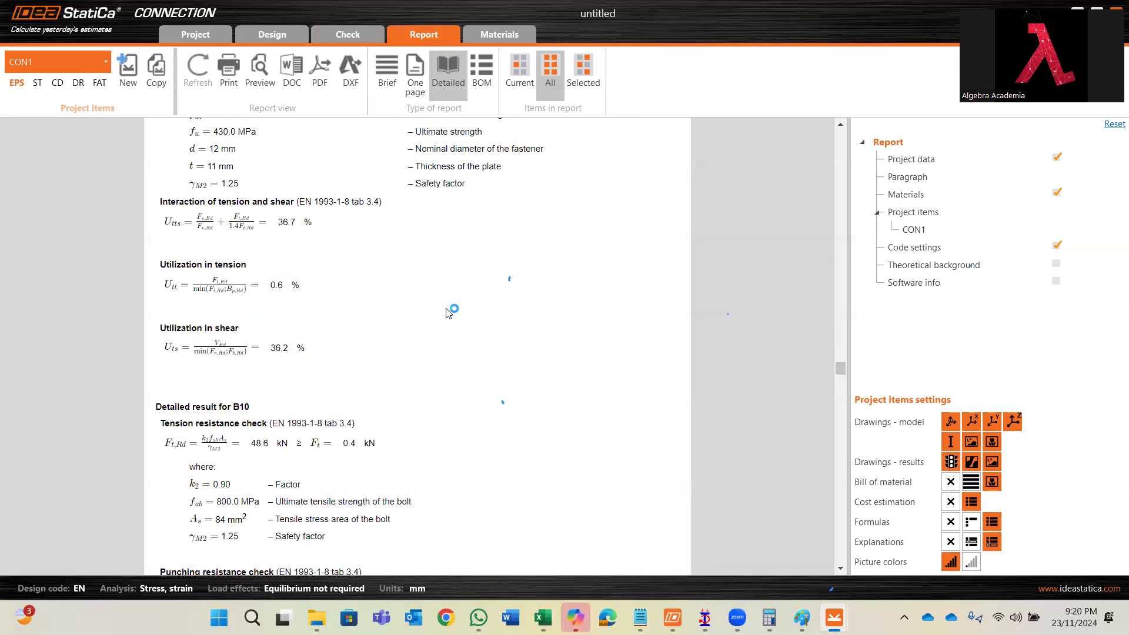